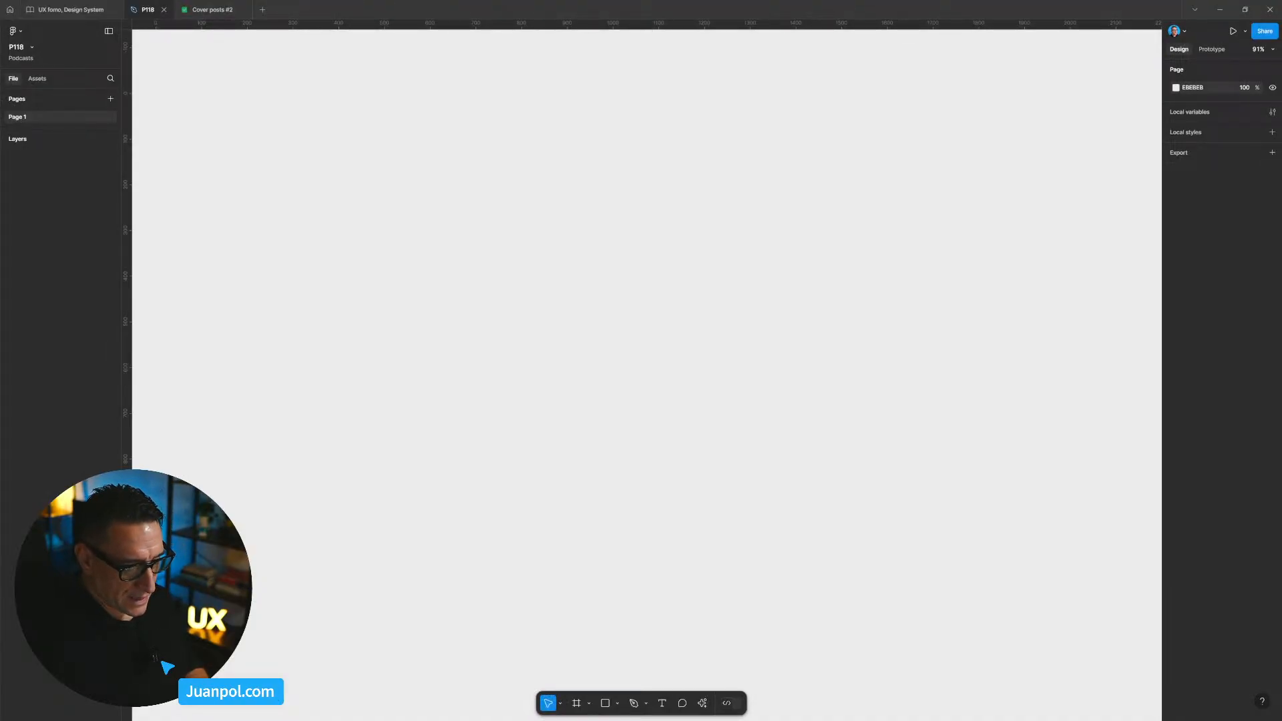
Paste the ChatGPT prompt screenshot onto the empty canvas and close the Cover posts #2 file.
{"action": "key", "text": "ctrl+v"}
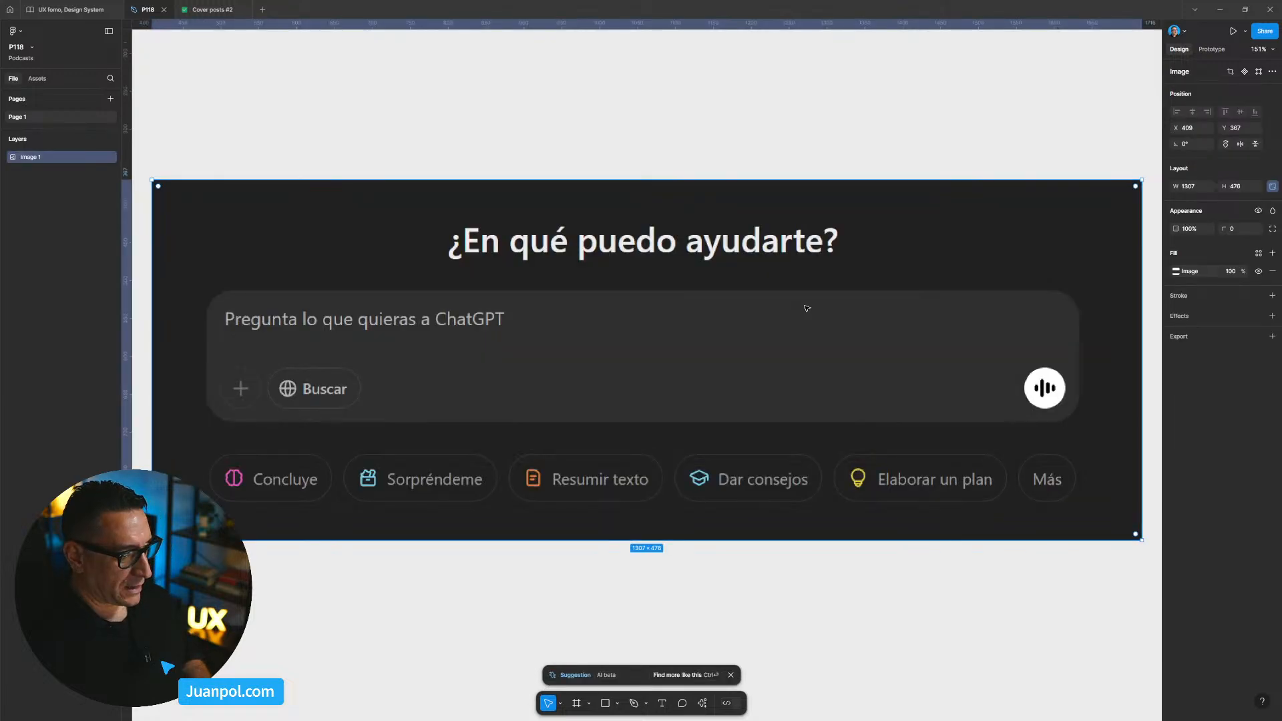
{"action": "key", "text": "shift+2"}
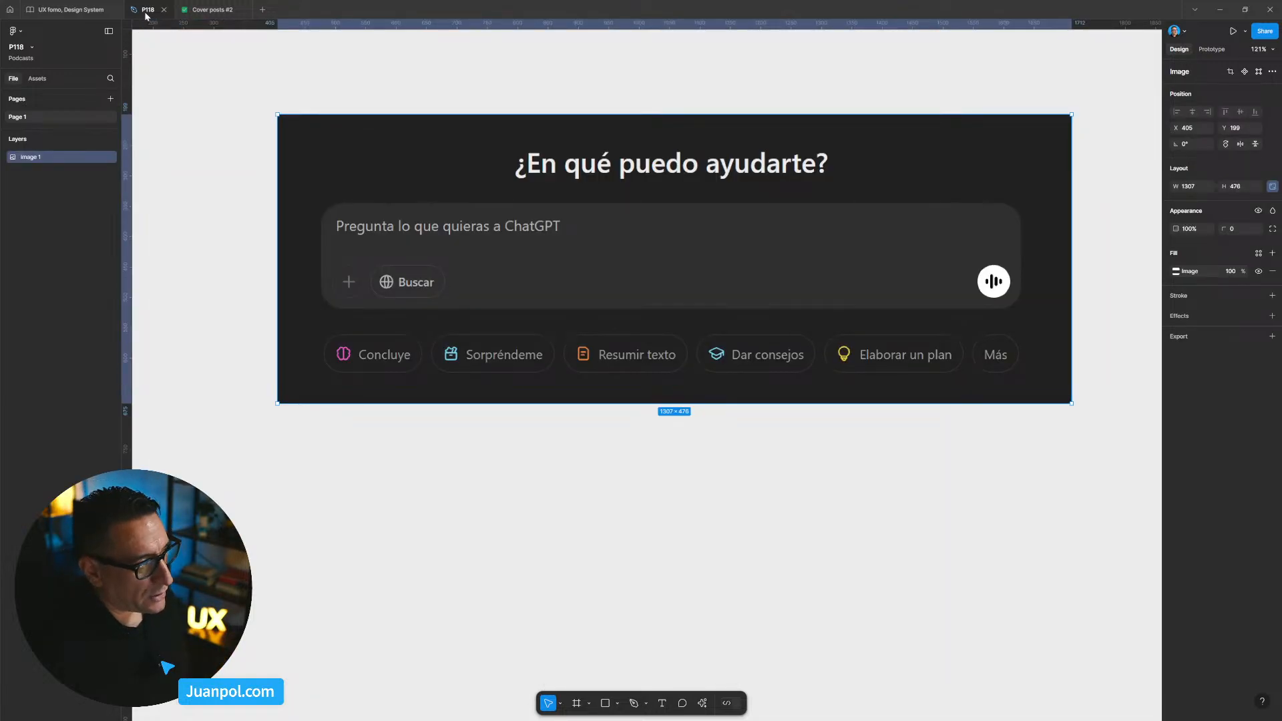
{"action": "left_click", "coordinate": [211, 9]}
{"action": "left_click", "coordinate": [246, 9]}
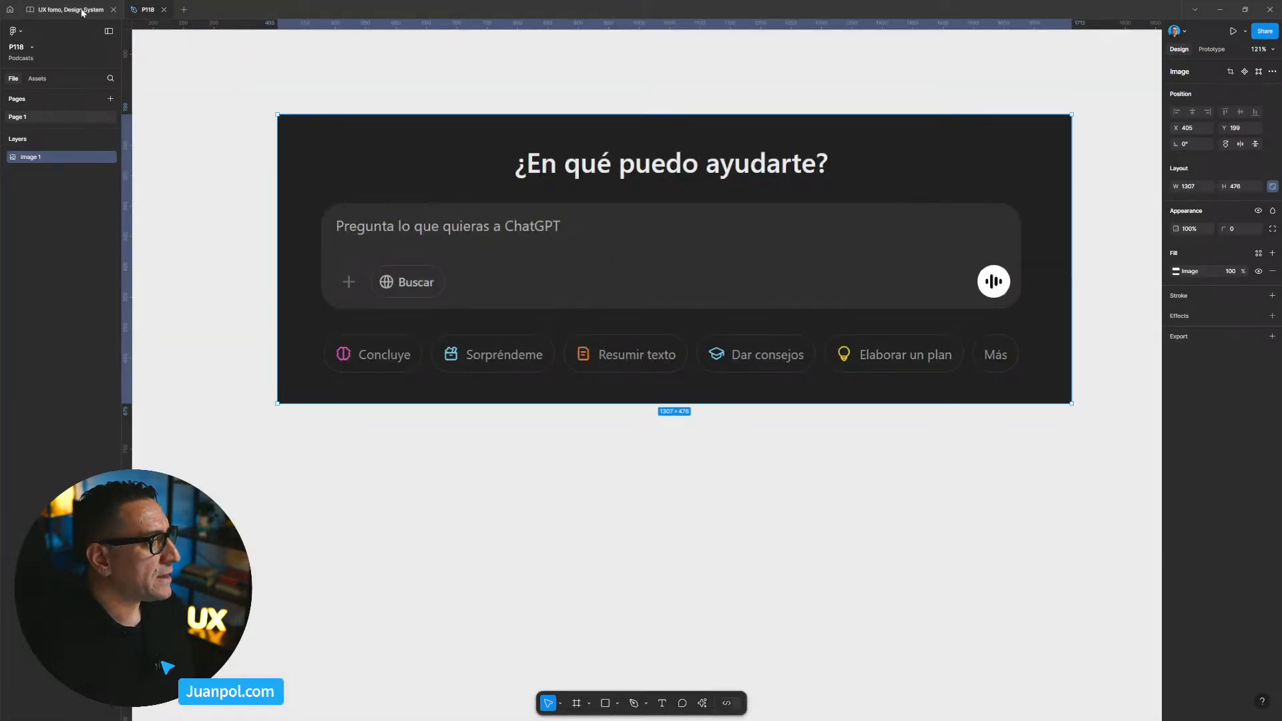
{"action": "mouse_move", "coordinate": [92, 14]}
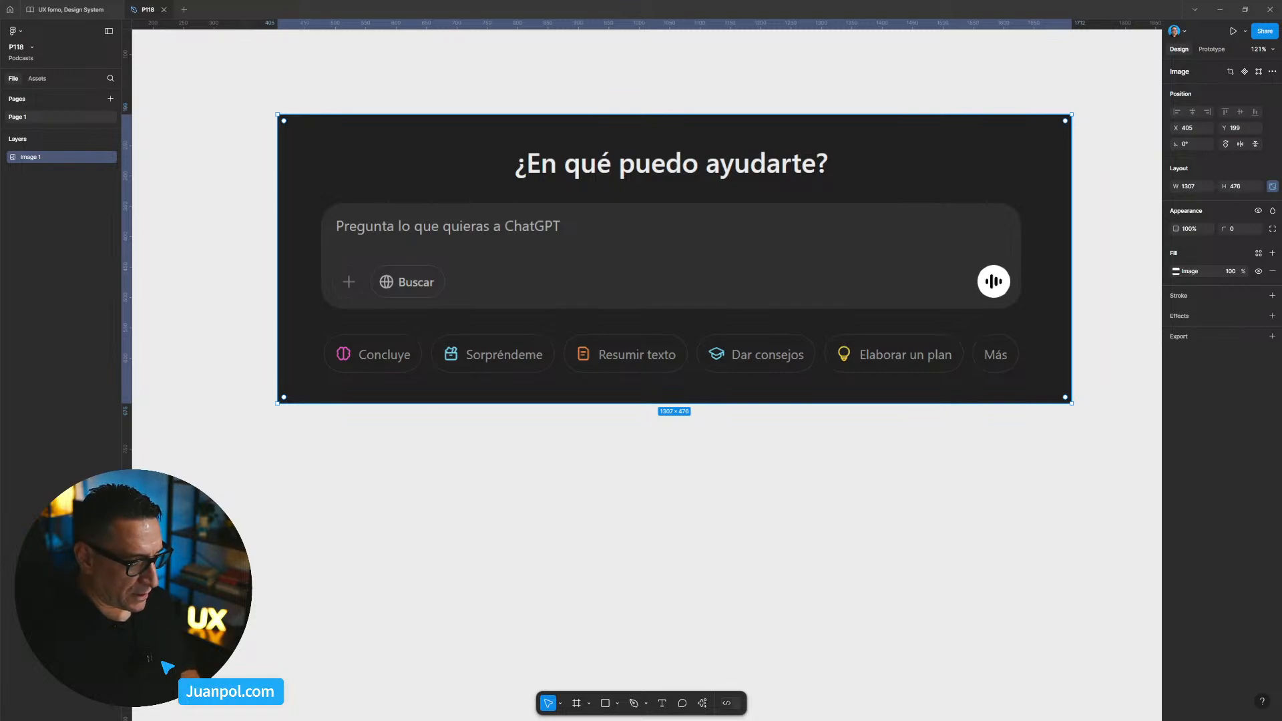
Search the assets for "text" and place a Textarea instance below the screenshot.
{"action": "left_click", "coordinate": [48, 80]}
{"action": "type", "text": "text"}
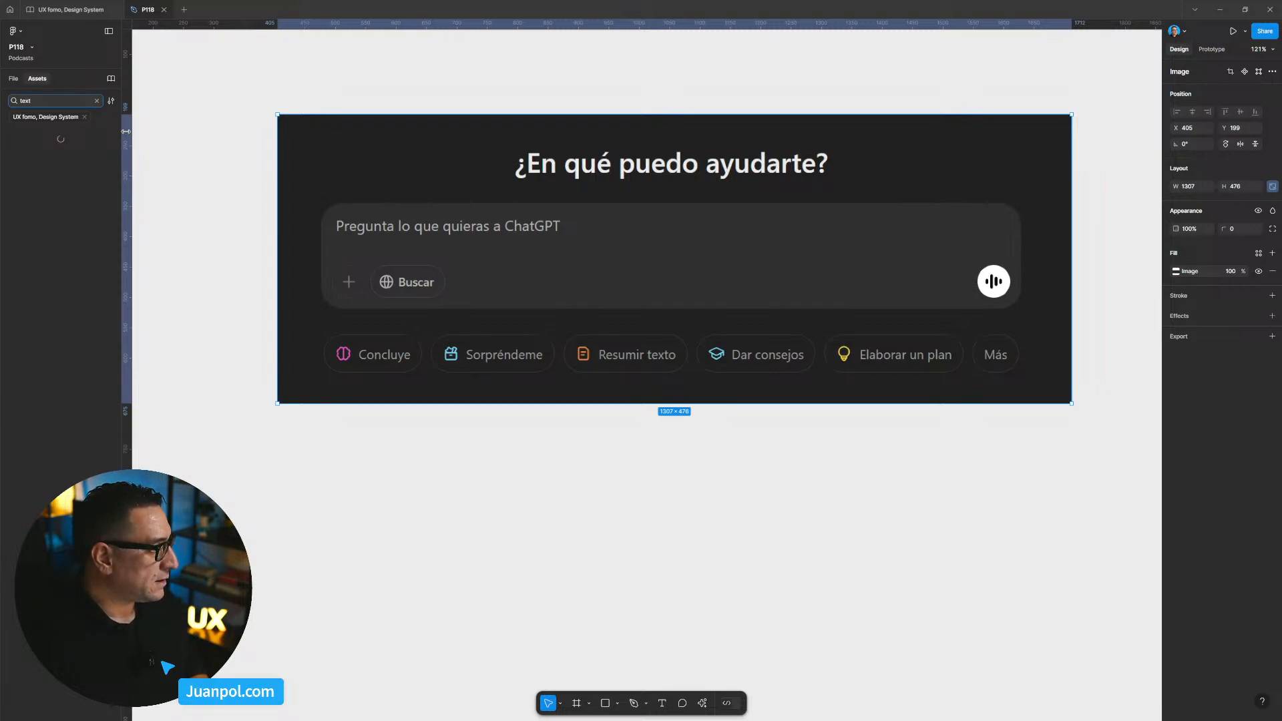
{"action": "left_click_drag", "start_coordinate": [28, 159], "coordinate": [527, 508]}
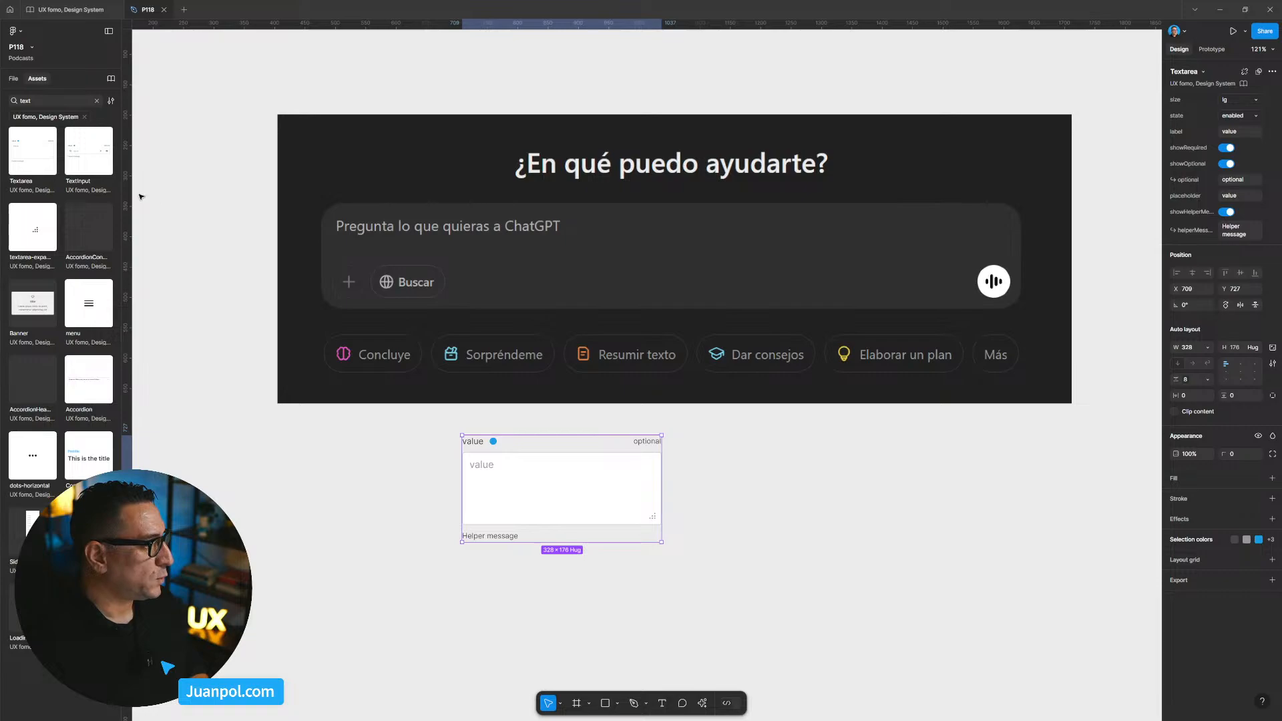
Search the assets for "butt" and place a Button instance beside the Textarea.
{"action": "left_click", "coordinate": [42, 101]}
{"action": "type", "text": "bil"}
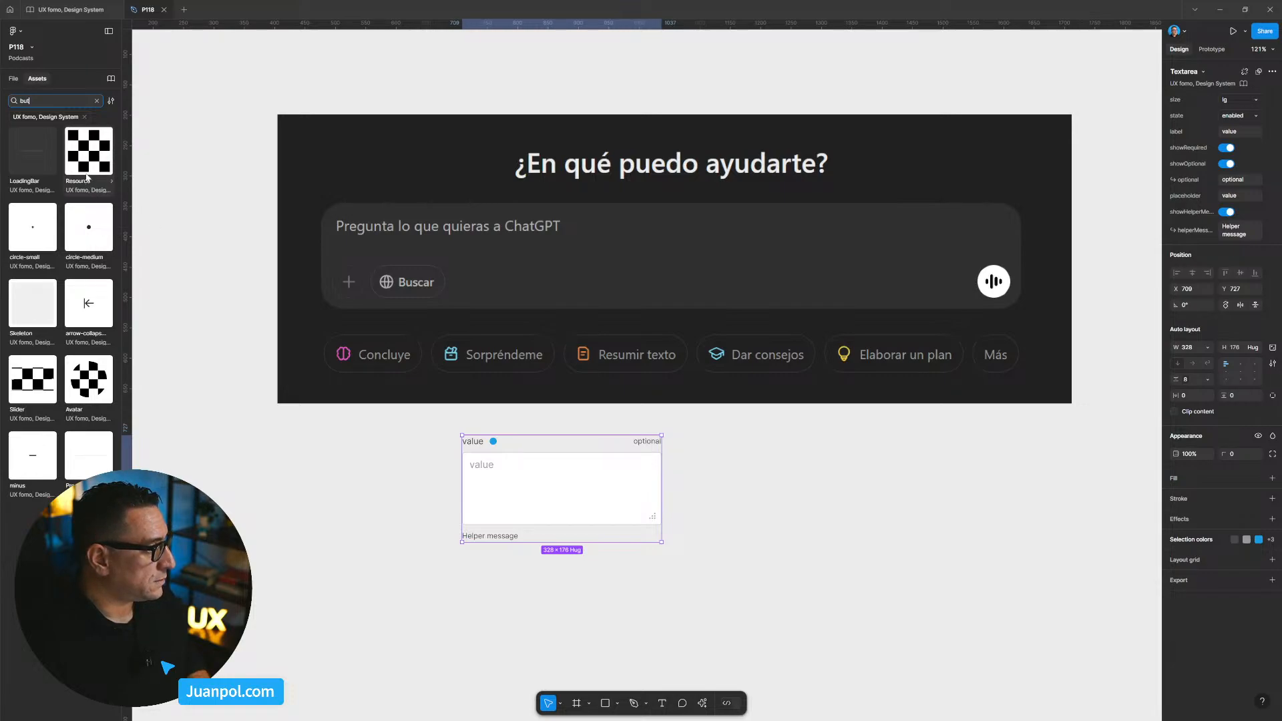
{"action": "type", "text": "t"}
{"action": "left_click_drag", "start_coordinate": [33, 151], "coordinate": [830, 512]}
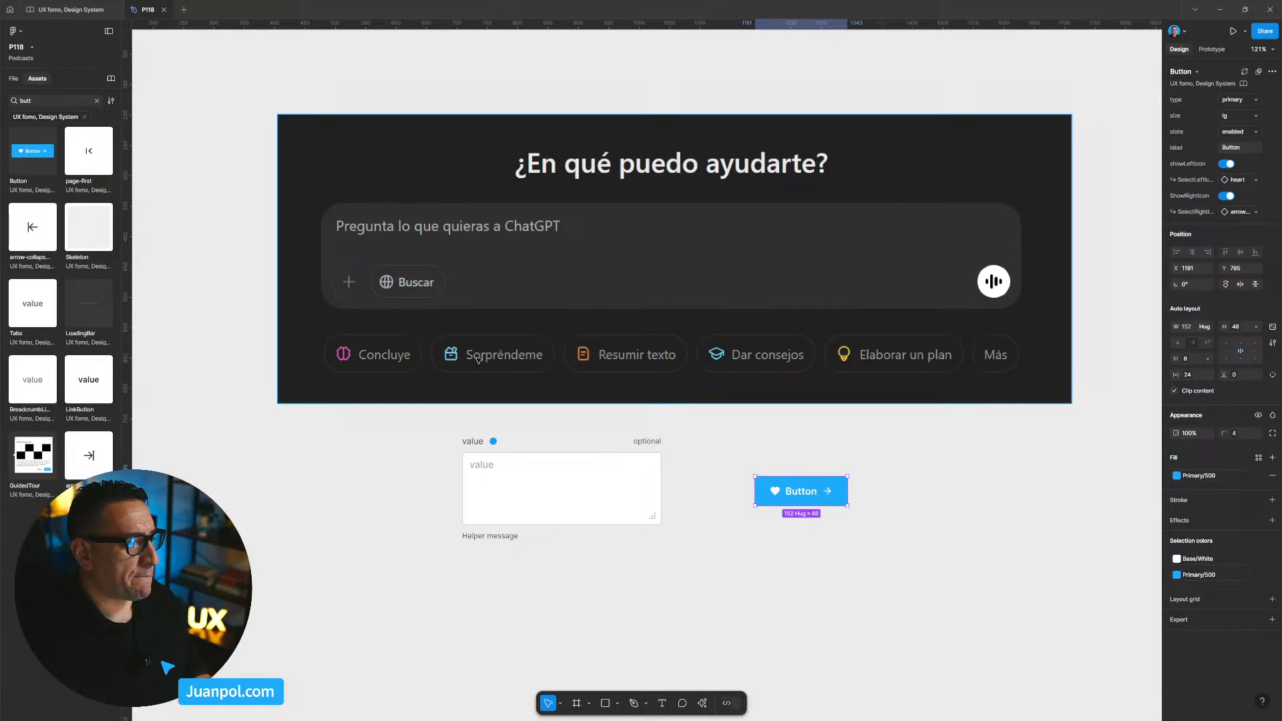
Search the assets for "Iconb" and place an IconButton instance beside the Button.
{"action": "double_click", "coordinate": [26, 100]}
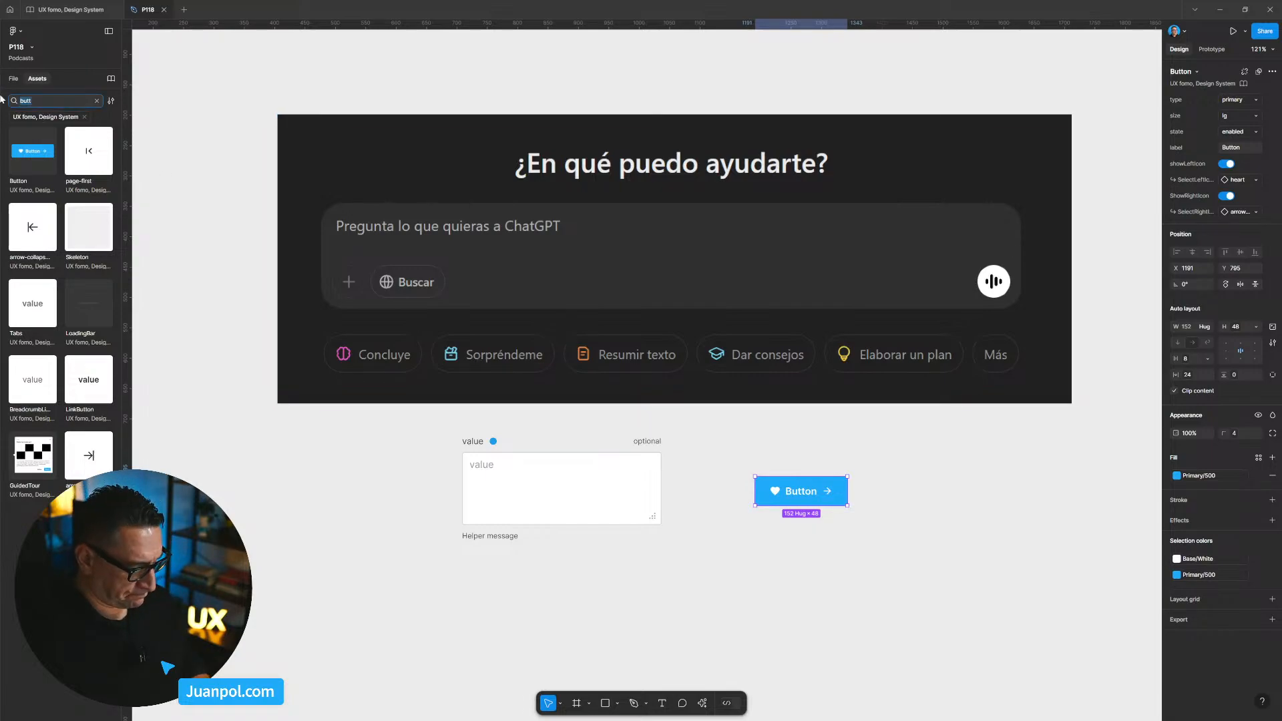
{"action": "type", "text": "Iconb"}
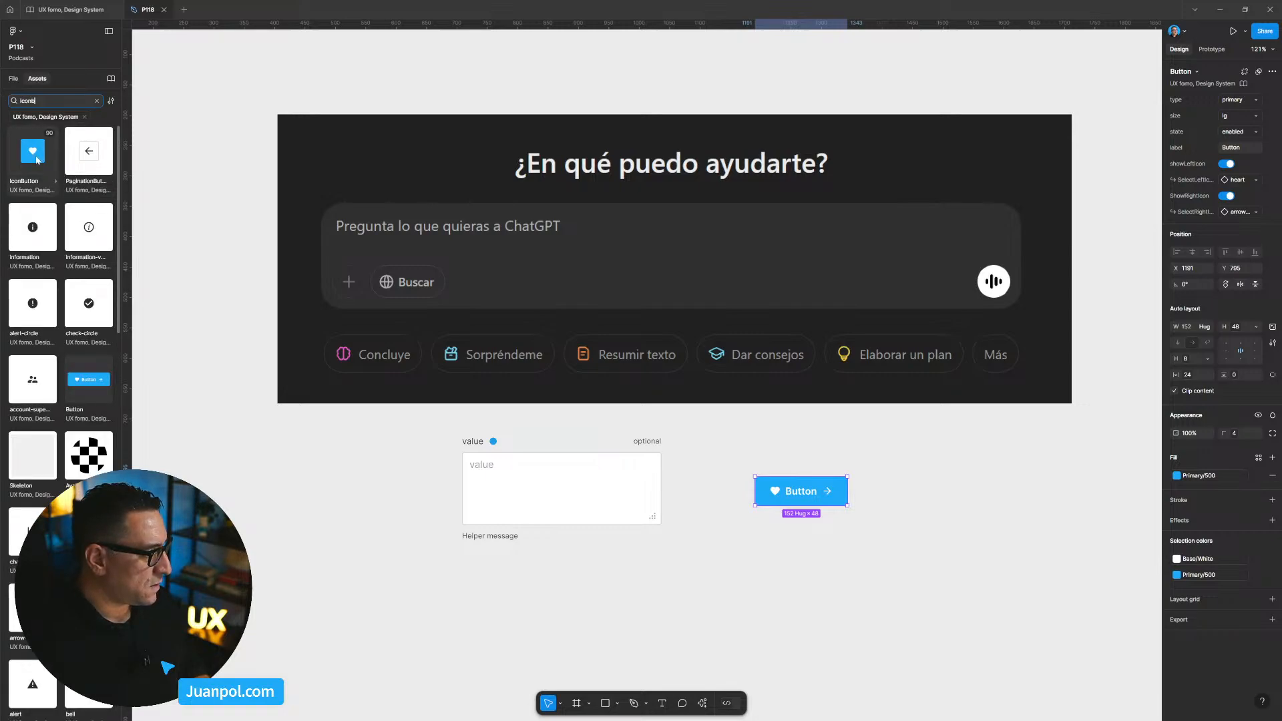
{"action": "left_click_drag", "start_coordinate": [274, 305], "coordinate": [927, 492]}
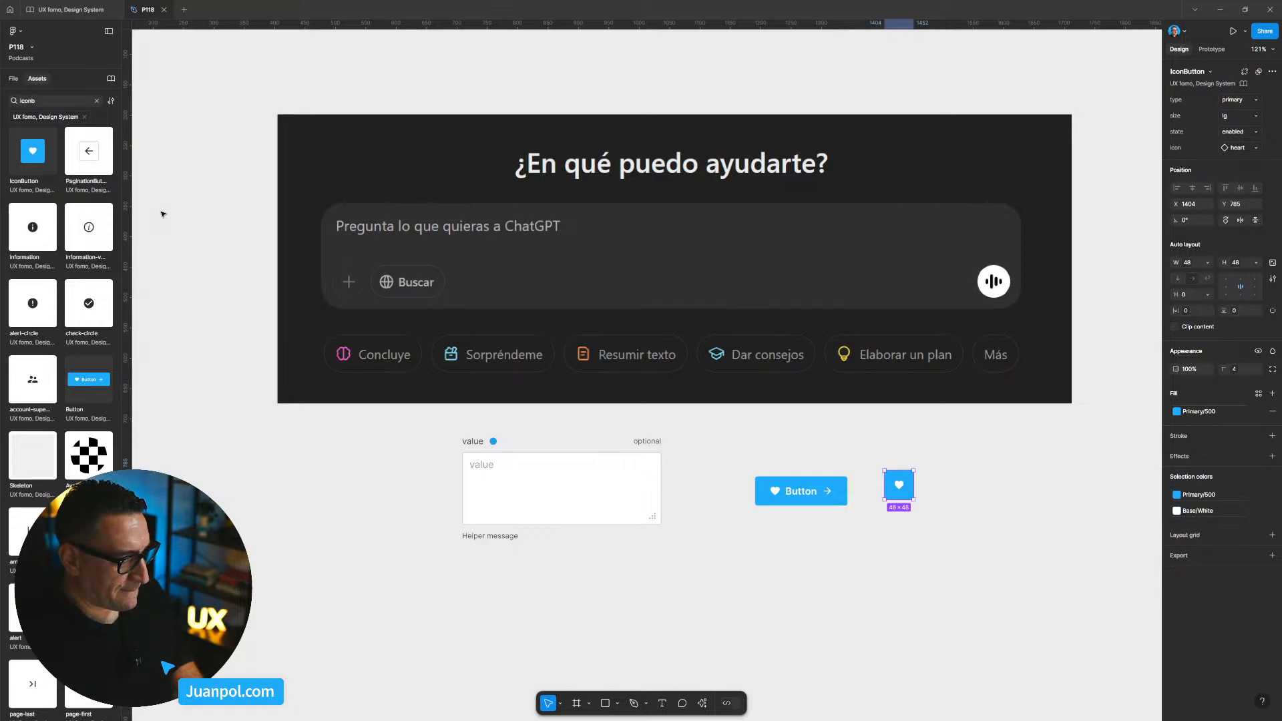
Move the Textarea slightly down and the screenshot up to leave more space between them, and show the file's layers.
{"action": "left_click_drag", "start_coordinate": [631, 497], "coordinate": [609, 503]}
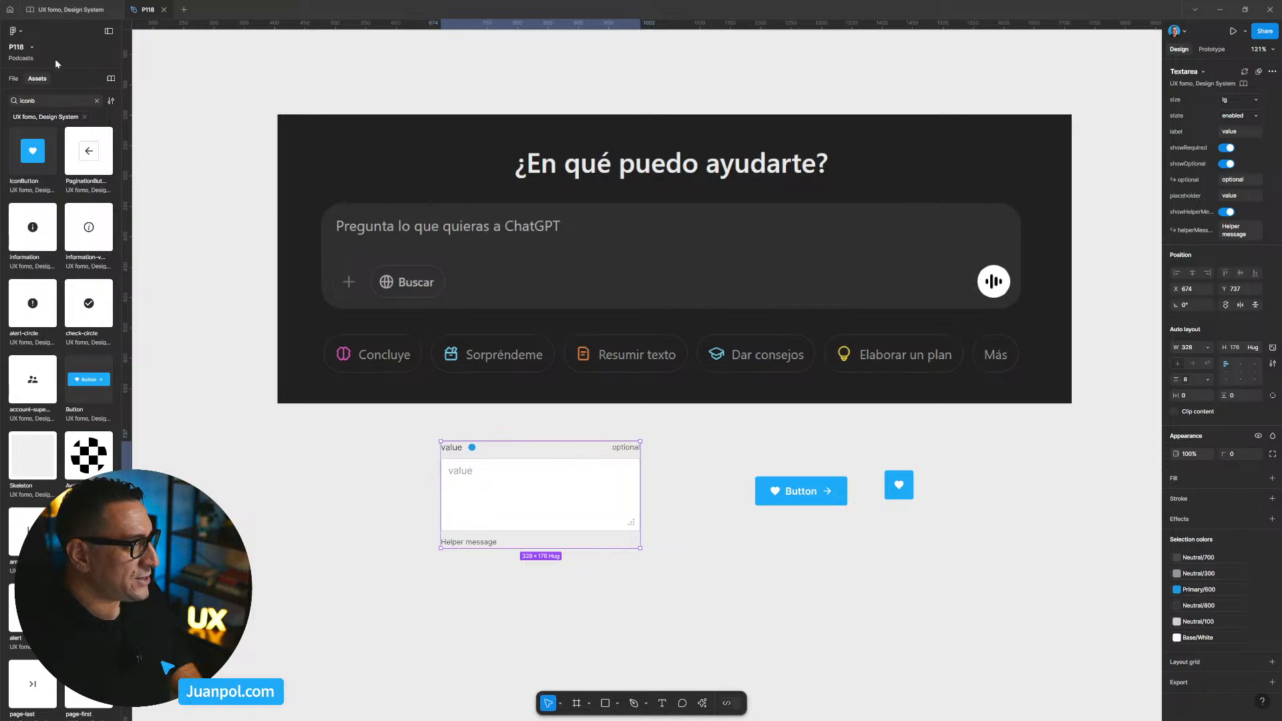
{"action": "left_click", "coordinate": [24, 83]}
{"action": "left_click", "coordinate": [423, 86]}
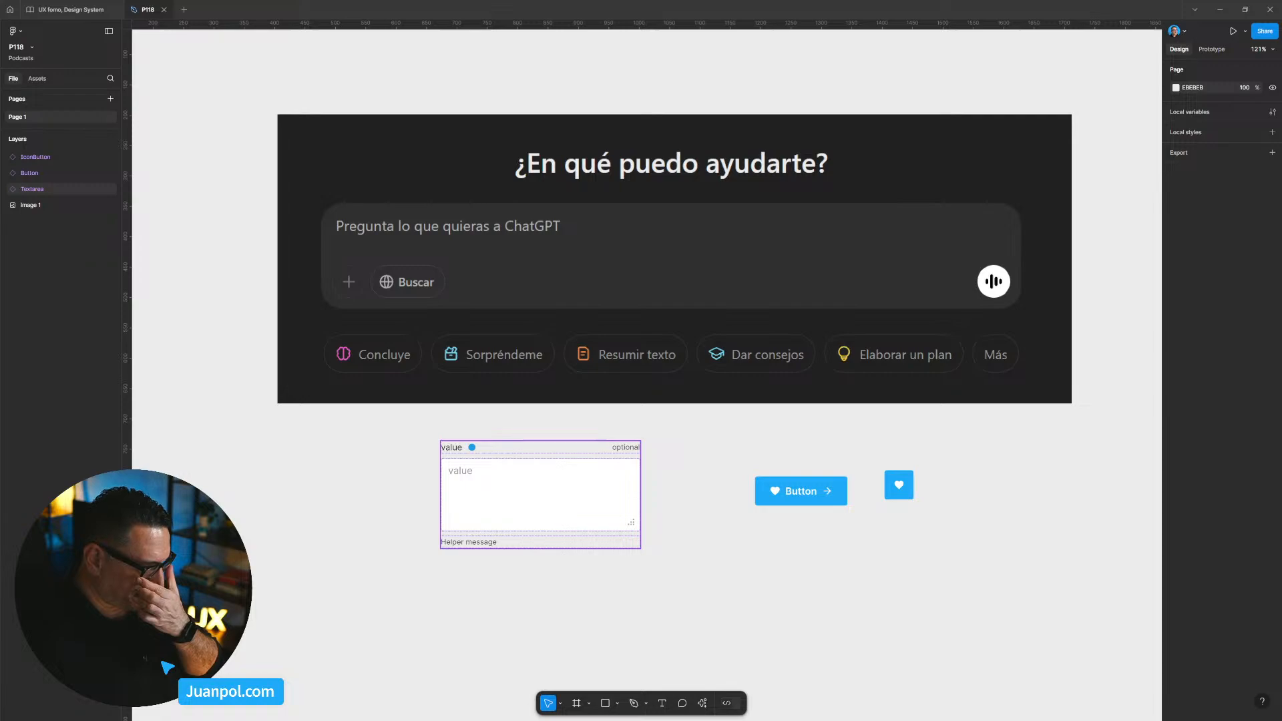
{"action": "left_click_drag", "start_coordinate": [621, 388], "coordinate": [593, 348]}
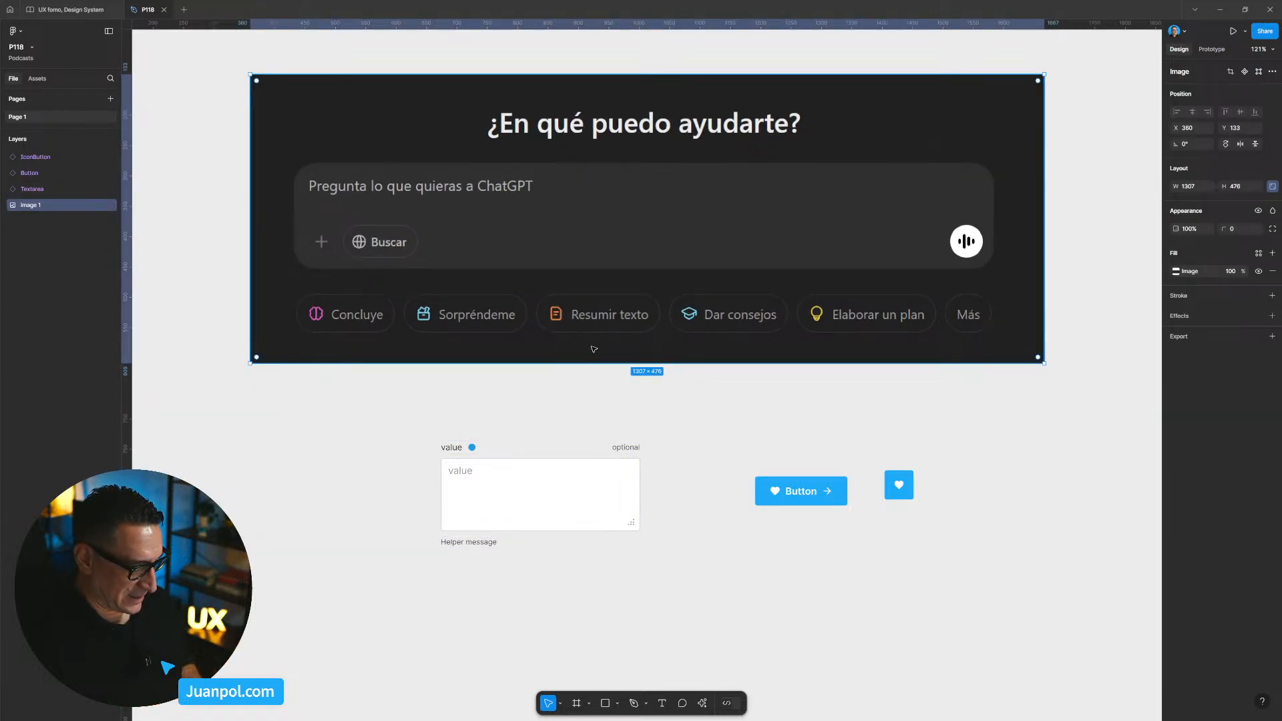
Widen the Textarea on both sides to about 599 px.
{"action": "left_click", "coordinate": [554, 497]}
{"action": "left_click_drag", "start_coordinate": [639, 479], "coordinate": [737, 473]}
{"action": "left_click_drag", "start_coordinate": [618, 481], "coordinate": [695, 482]}
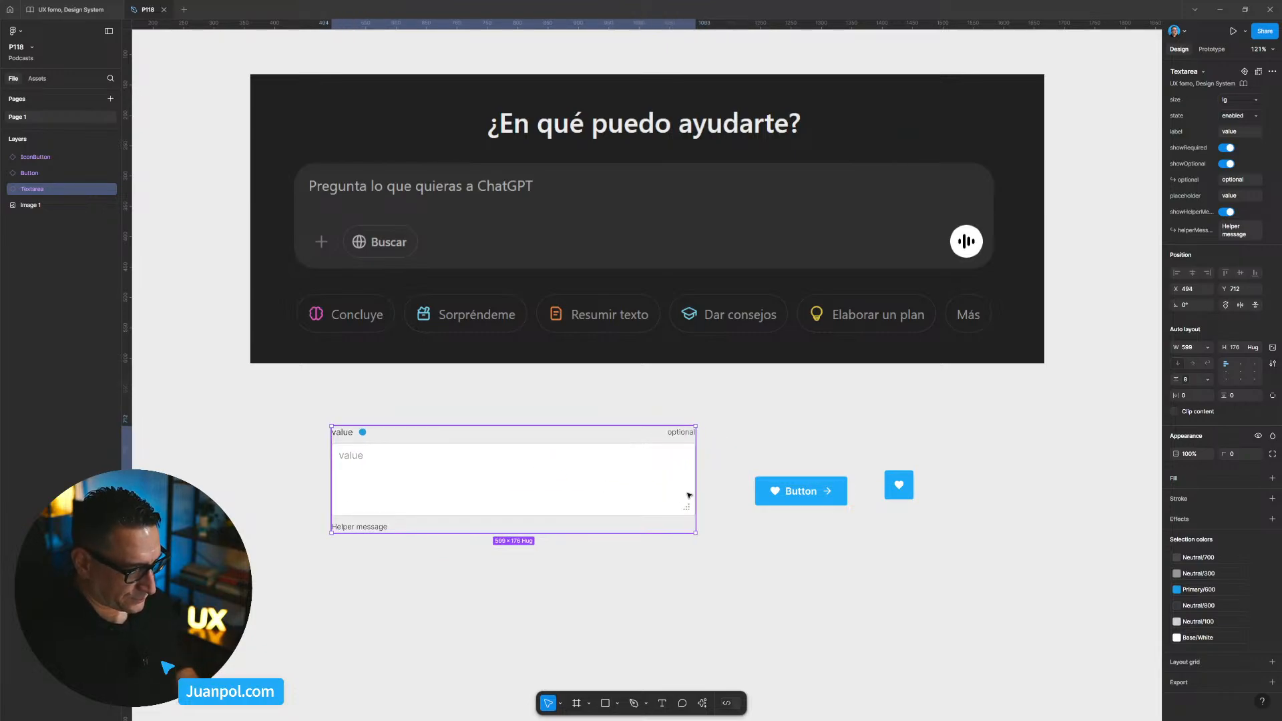
Scale the screenshot down to about 986 × 359 px and position it and the Textarea one above the other.
{"action": "left_click", "coordinate": [644, 347]}
{"action": "left_click_drag", "start_coordinate": [1047, 365], "coordinate": [850, 293]}
{"action": "left_click_drag", "start_coordinate": [559, 268], "coordinate": [593, 278]}
{"action": "left_click_drag", "start_coordinate": [584, 386], "coordinate": [609, 377]}
{"action": "left_click_drag", "start_coordinate": [682, 257], "coordinate": [691, 313]}
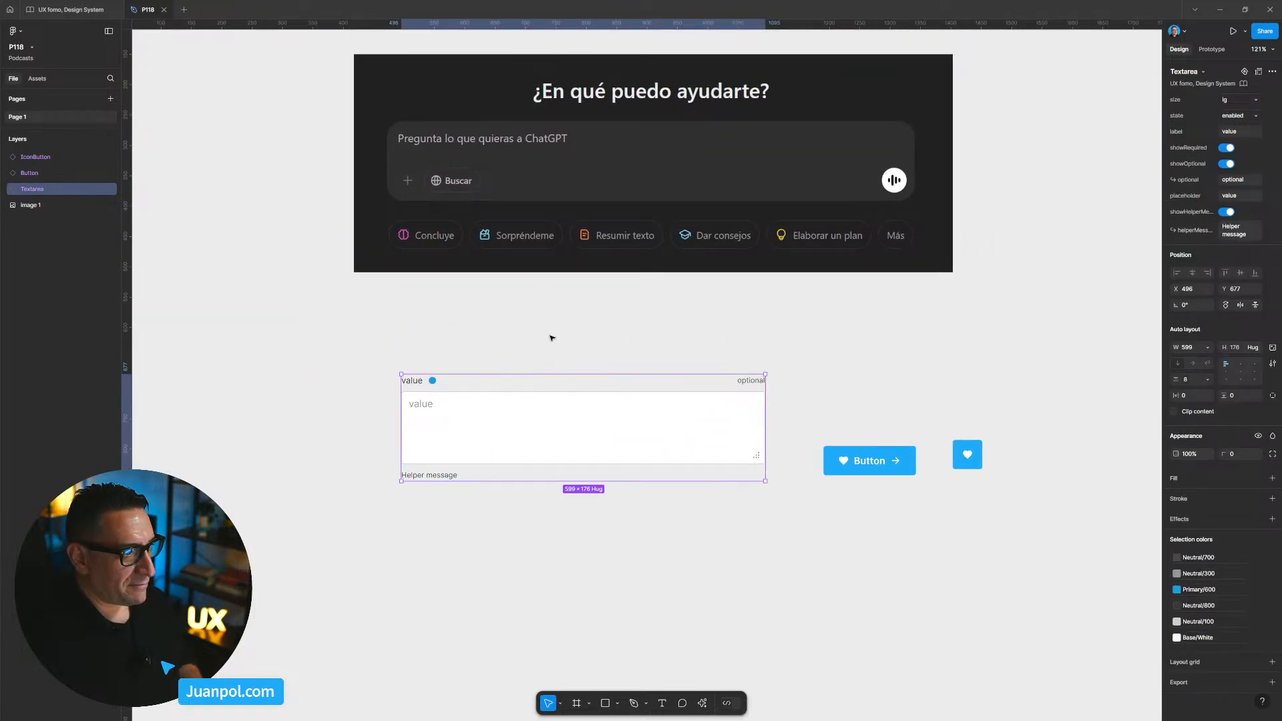
{"action": "left_click_drag", "start_coordinate": [586, 265], "coordinate": [585, 277]}
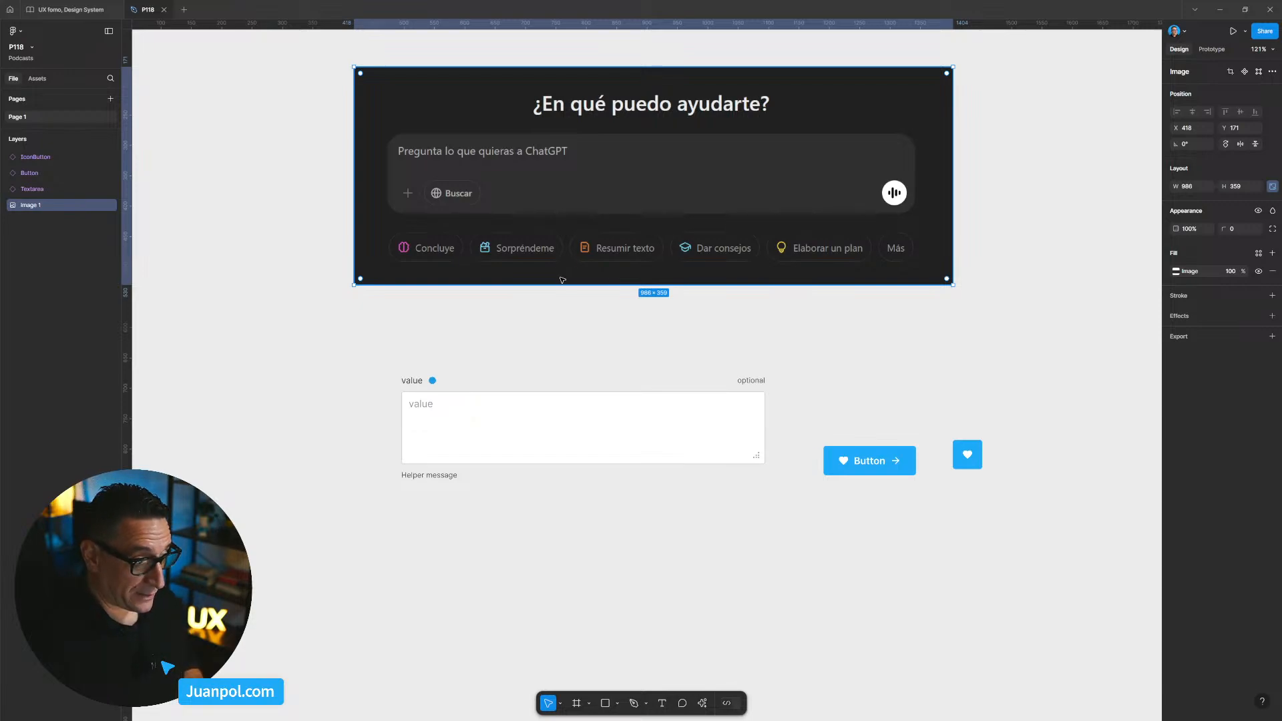
{"action": "left_click_drag", "start_coordinate": [517, 423], "coordinate": [508, 408]}
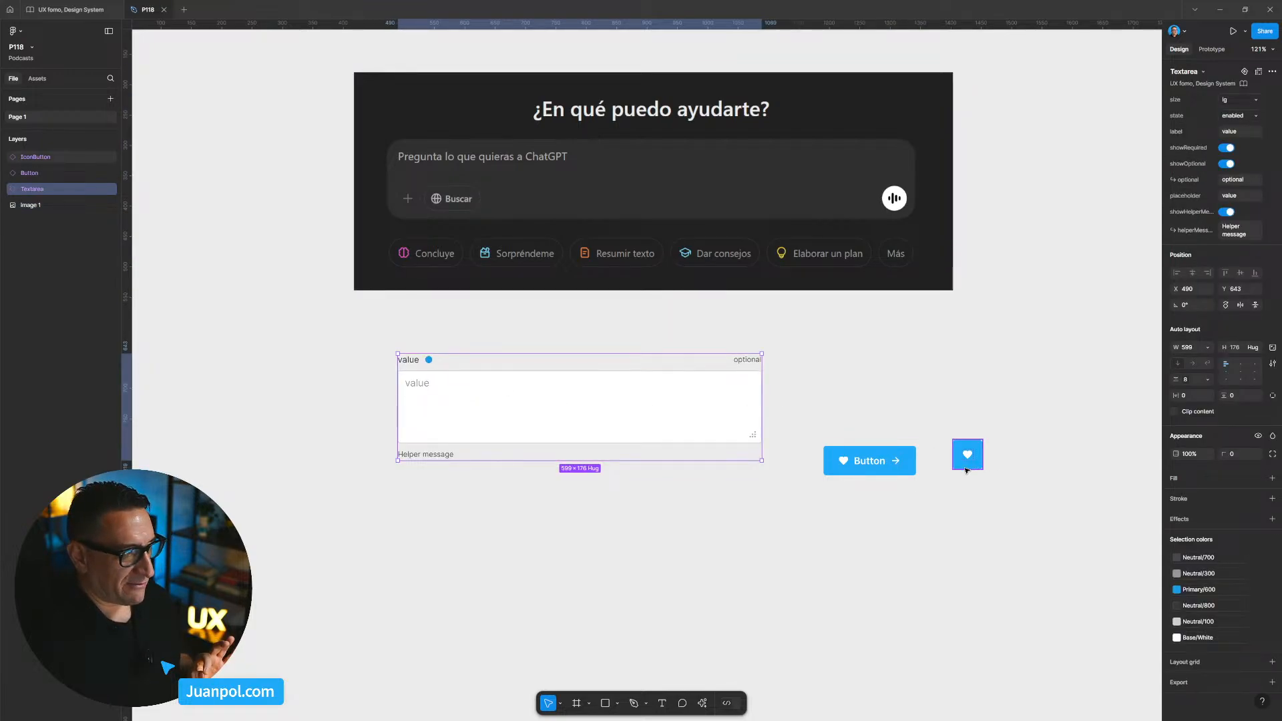
Turn off the Textarea's helper message, optional text and required marker.
{"action": "left_click", "coordinate": [1228, 213]}
{"action": "scroll", "coordinate": [552, 435], "scroll_direction": "up", "scroll_amount": 5}
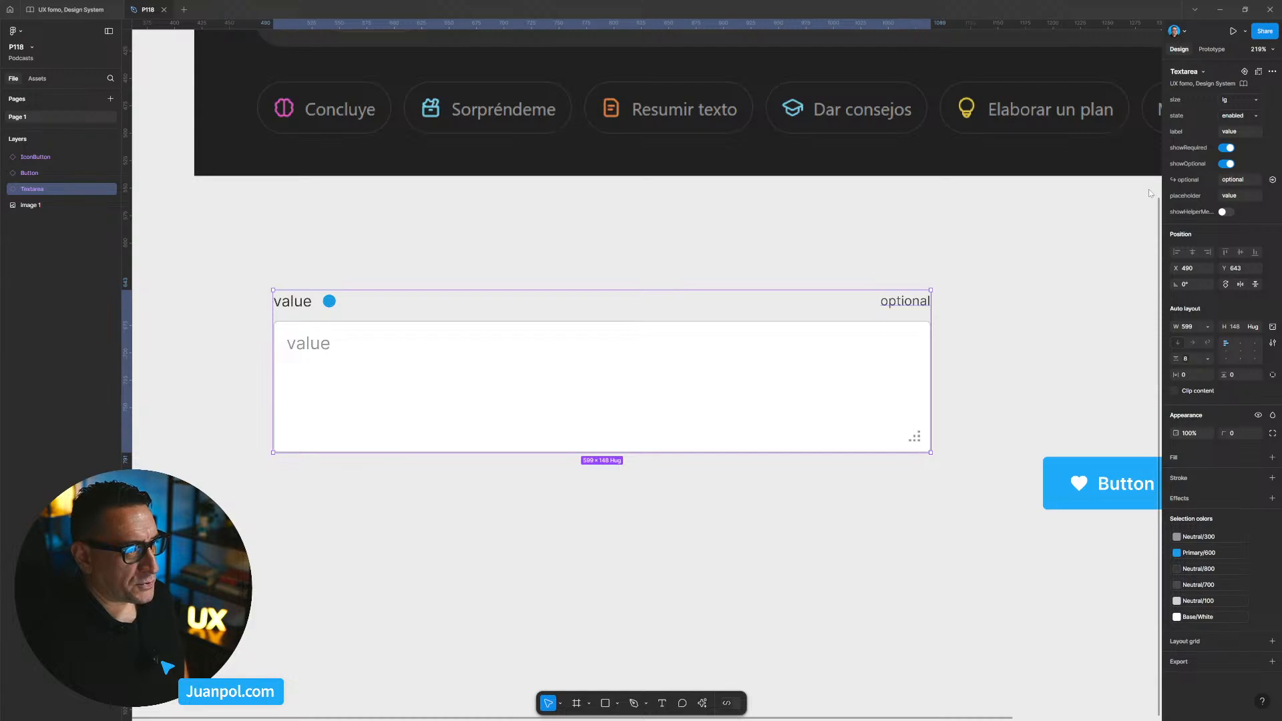
{"action": "scroll", "coordinate": [975, 221], "scroll_direction": "down", "scroll_amount": 4}
{"action": "left_click_drag", "start_coordinate": [864, 417], "coordinate": [884, 392]}
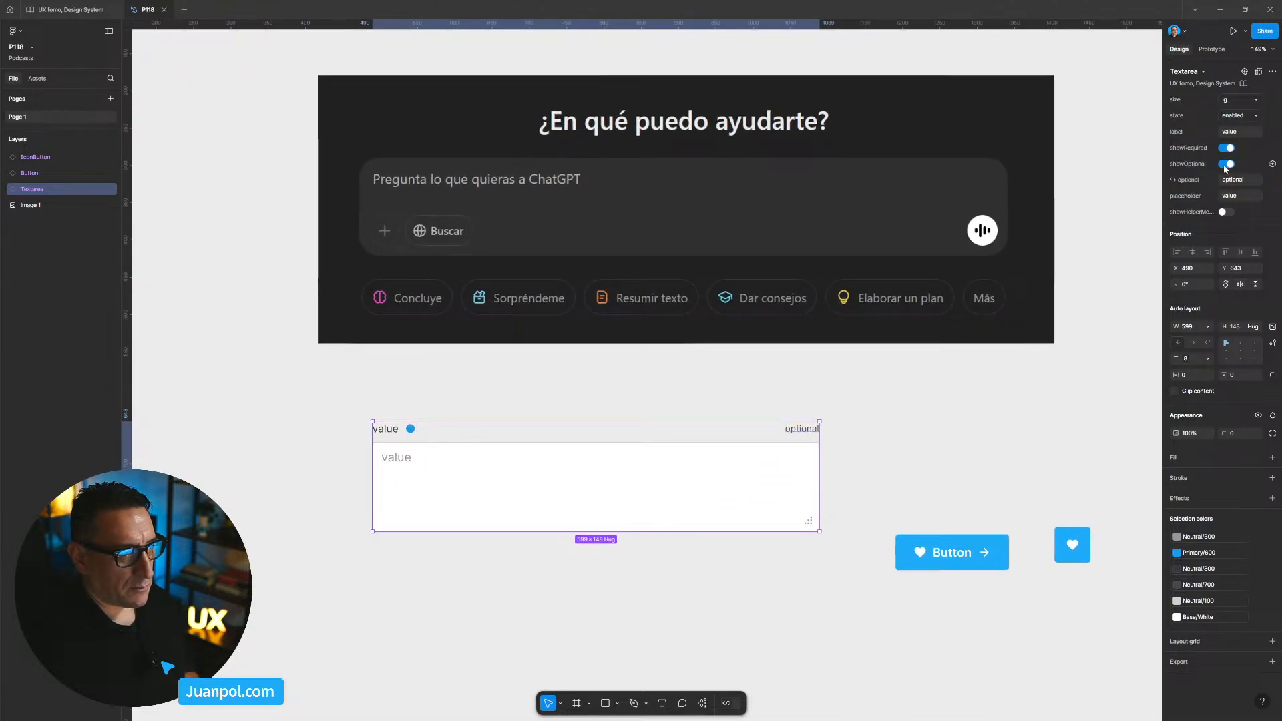
{"action": "left_click", "coordinate": [1226, 164]}
{"action": "left_click", "coordinate": [1227, 149]}
{"action": "left_click", "coordinate": [1227, 148]}
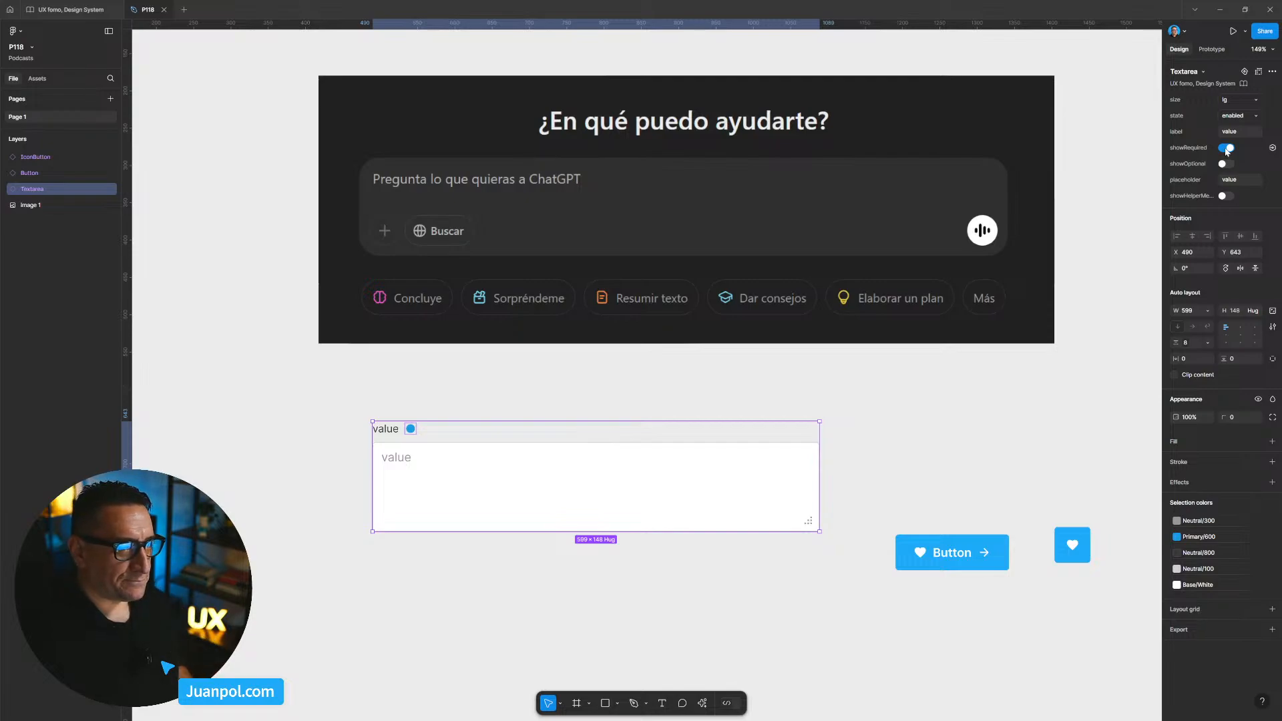
{"action": "left_click", "coordinate": [1225, 148]}
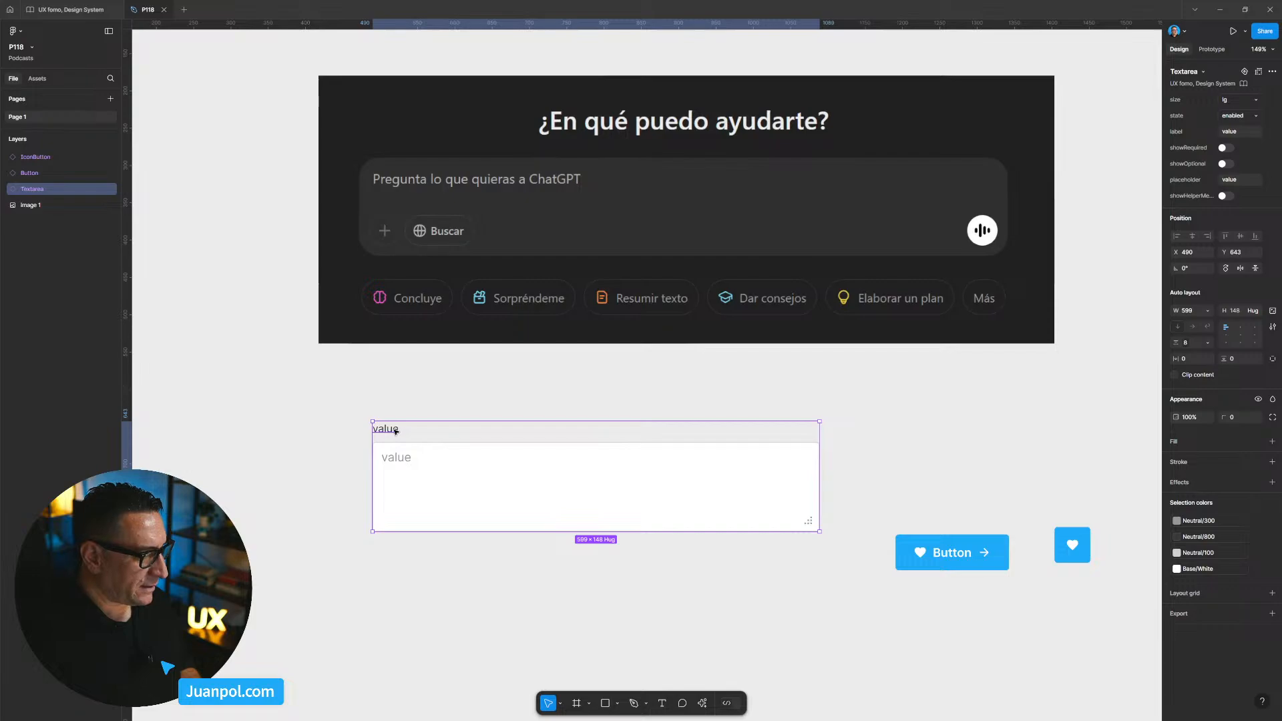
Detach the Textarea instance from its component and hide its header layer.
{"action": "right_click", "coordinate": [481, 440]}
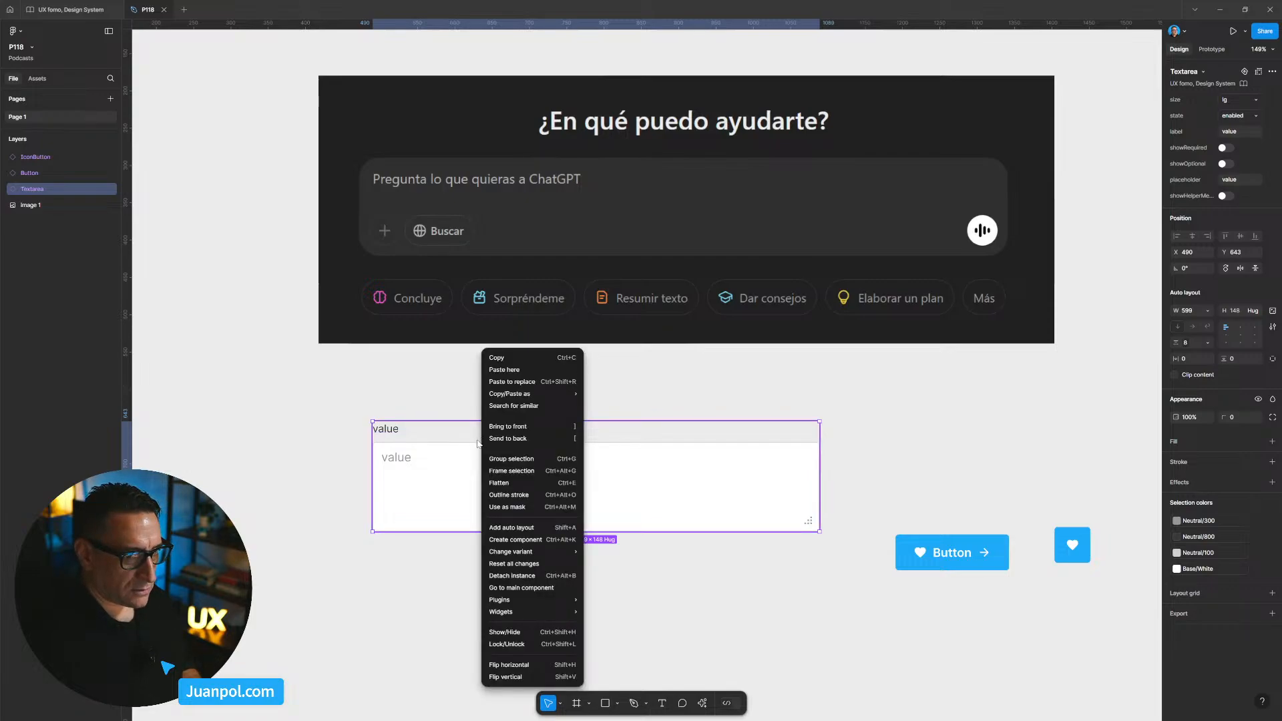
{"action": "left_click", "coordinate": [532, 575]}
{"action": "left_click", "coordinate": [394, 431]}
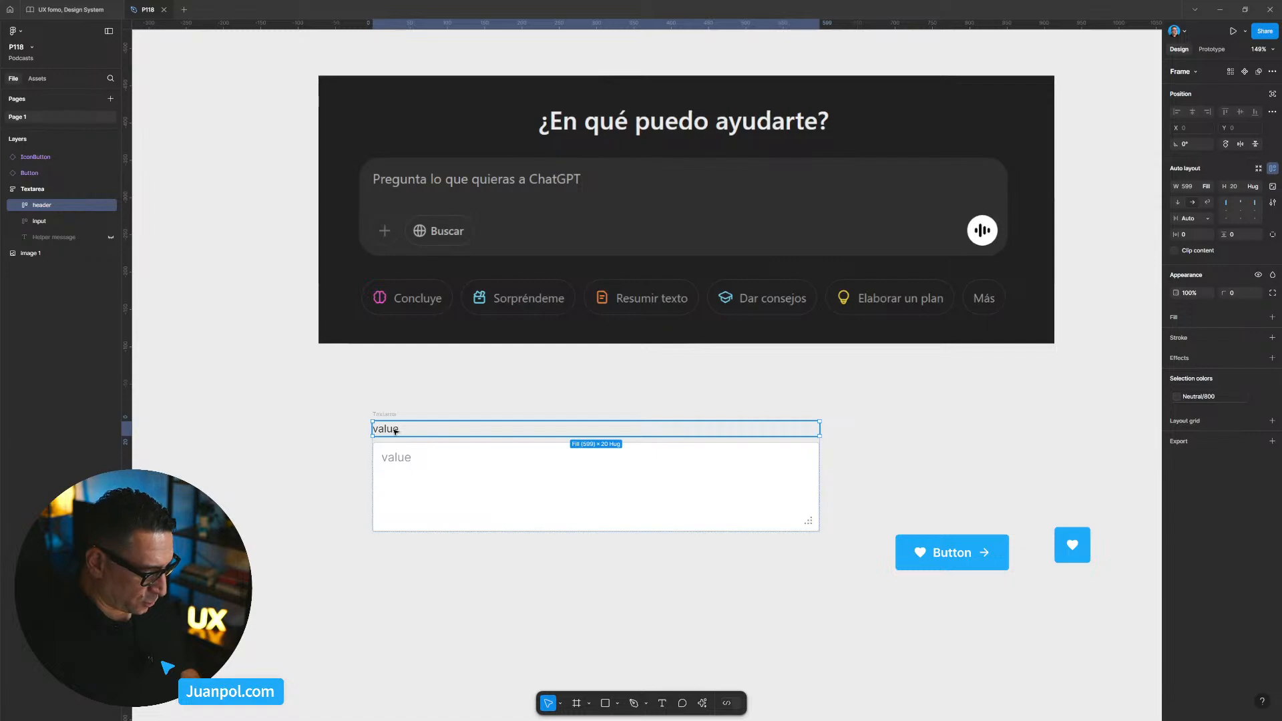
{"action": "key", "text": "ctrl+shift+h"}
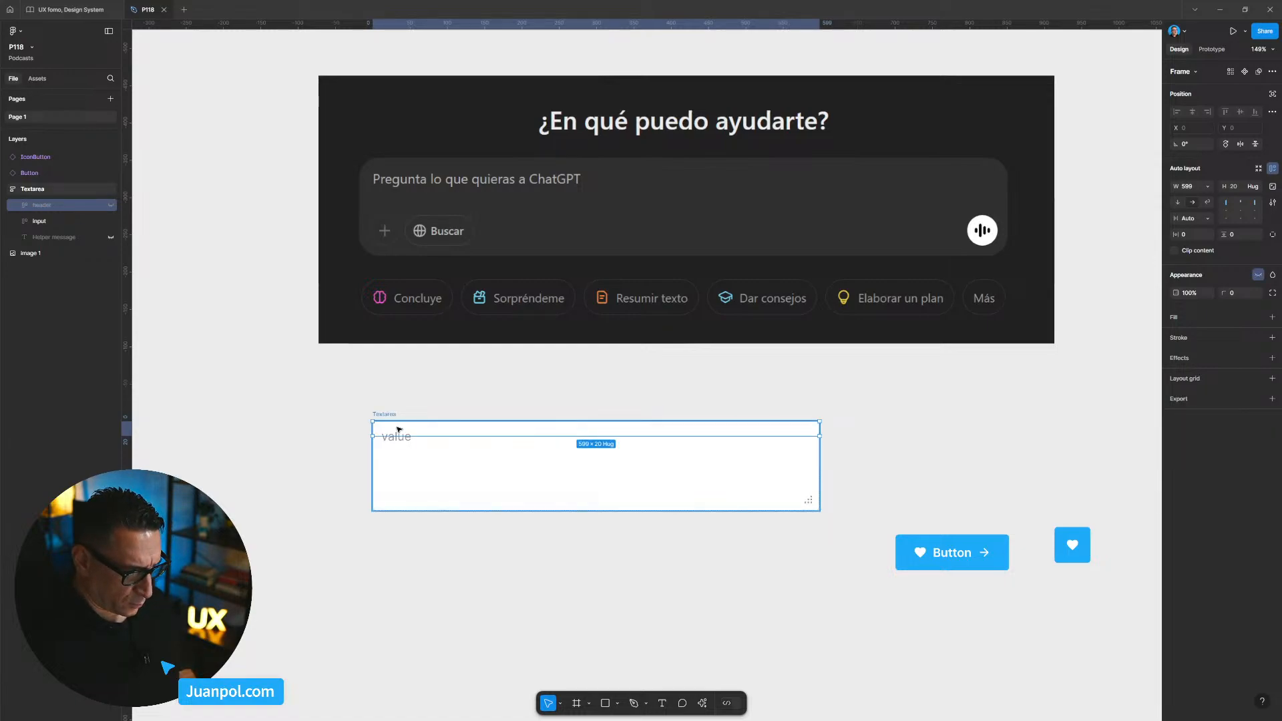
Narrow the Textarea from its right edge to about 579 px.
{"action": "left_click", "coordinate": [794, 476]}
{"action": "mouse_move", "coordinate": [820, 467]}
{"action": "left_mouse_down"}
{"action": "mouse_move", "coordinate": [752, 468]}
{"action": "mouse_move", "coordinate": [804, 467]}
{"action": "left_mouse_up"}
{"action": "left_click", "coordinate": [843, 513]}
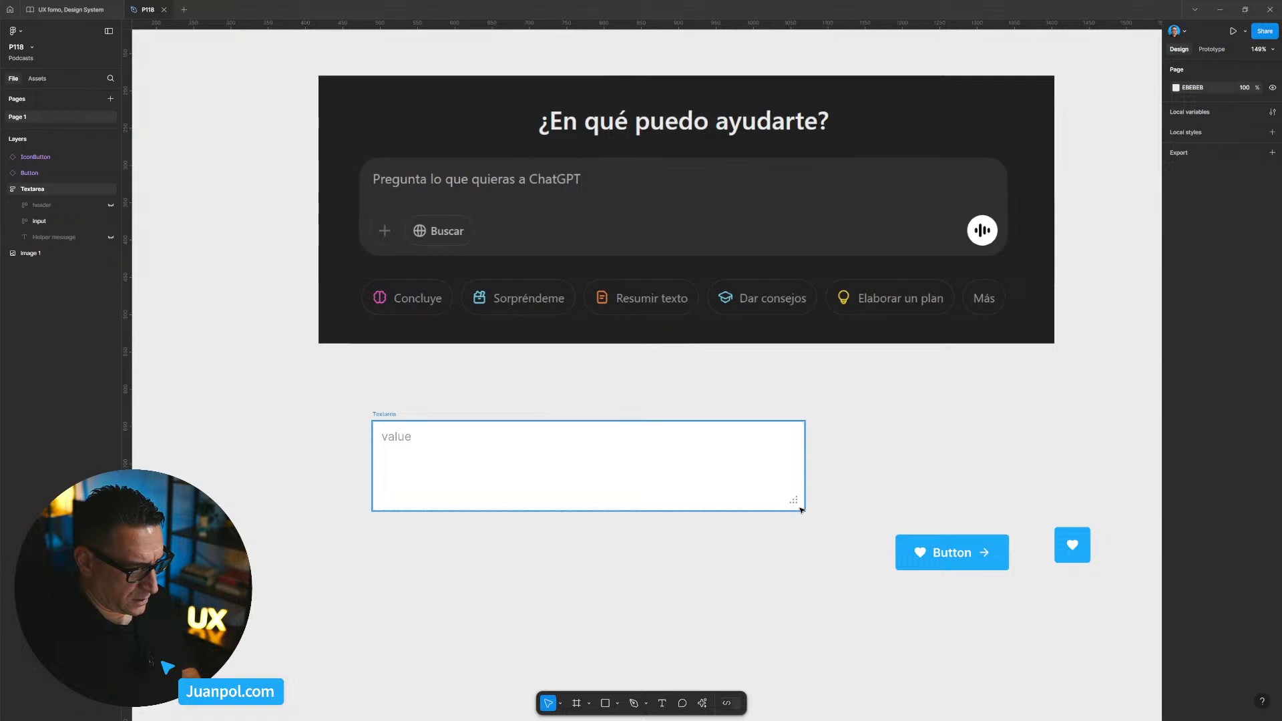
Hide the container layer holding the resize handle in the Textarea's lower right corner.
{"action": "left_click", "coordinate": [798, 505]}
{"action": "left_click", "coordinate": [795, 503]}
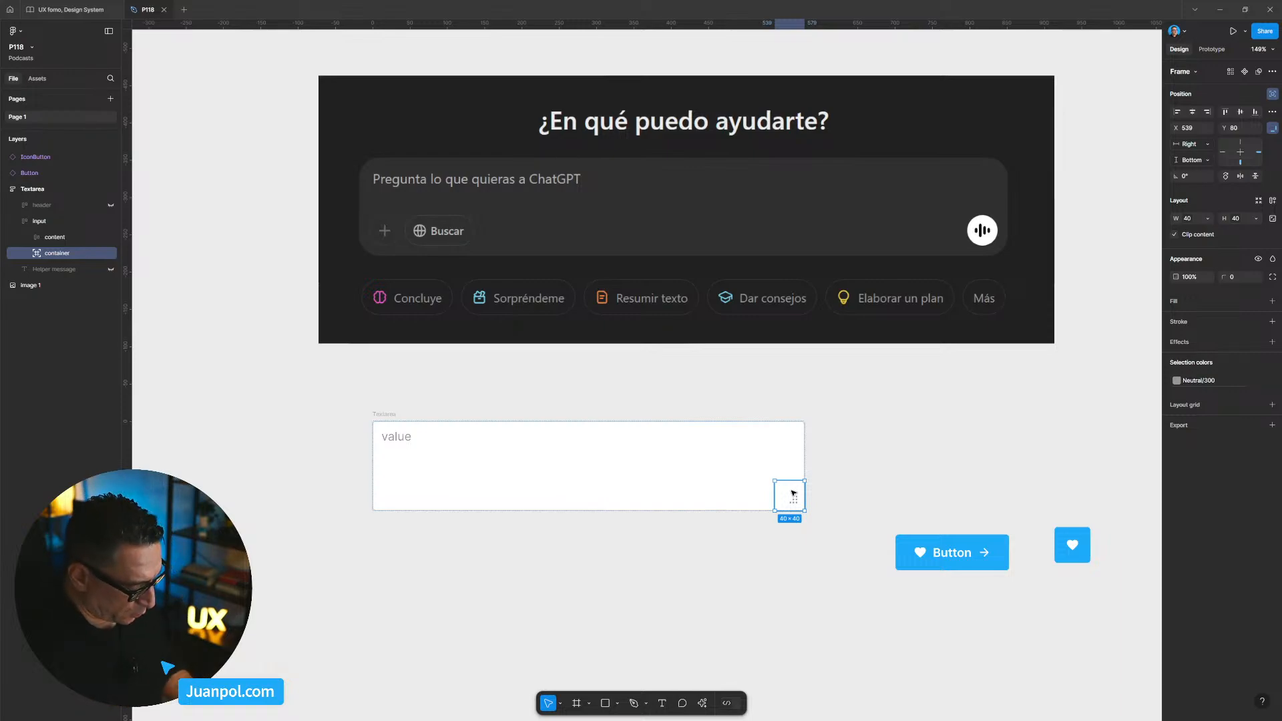
{"action": "key", "text": "ctrl+shift+h"}
{"action": "left_click", "coordinate": [890, 482]}
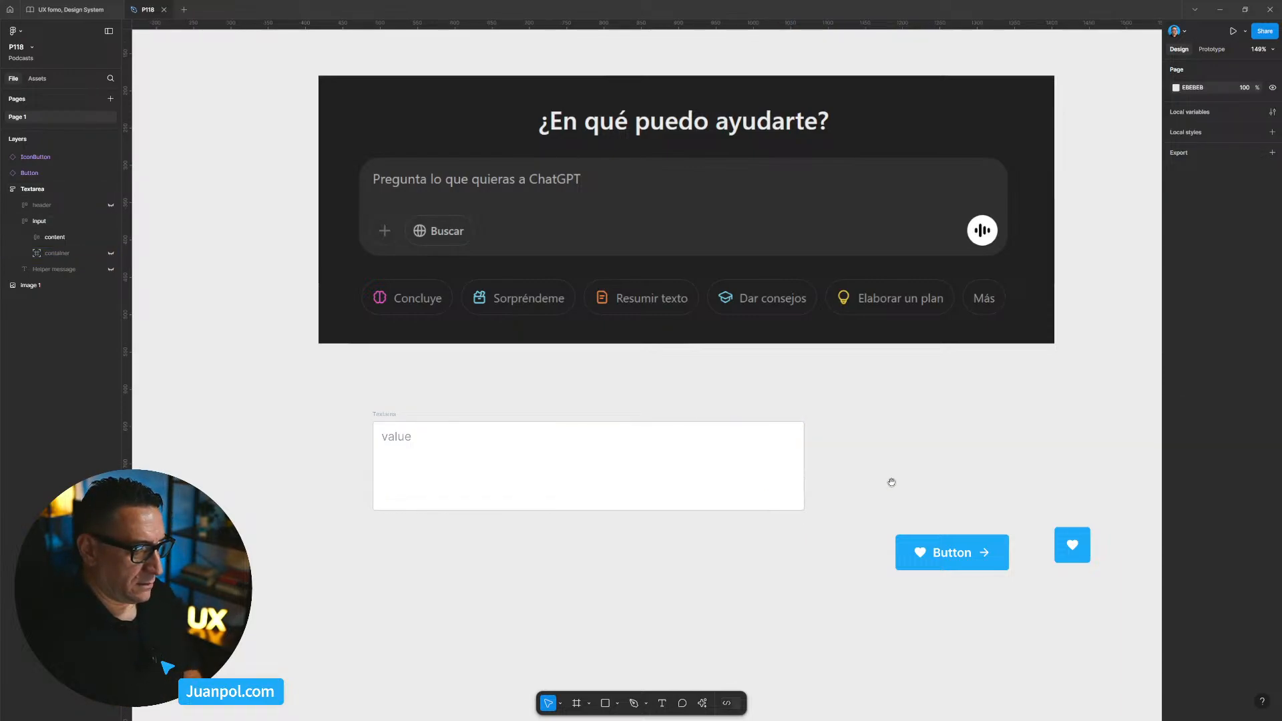
Set the Button's size to sm and move it just below the Textarea, aligned with its left edge.
{"action": "left_click_drag", "start_coordinate": [890, 481], "coordinate": [861, 470]}
{"action": "left_click", "coordinate": [910, 551]}
{"action": "left_click", "coordinate": [1245, 117]}
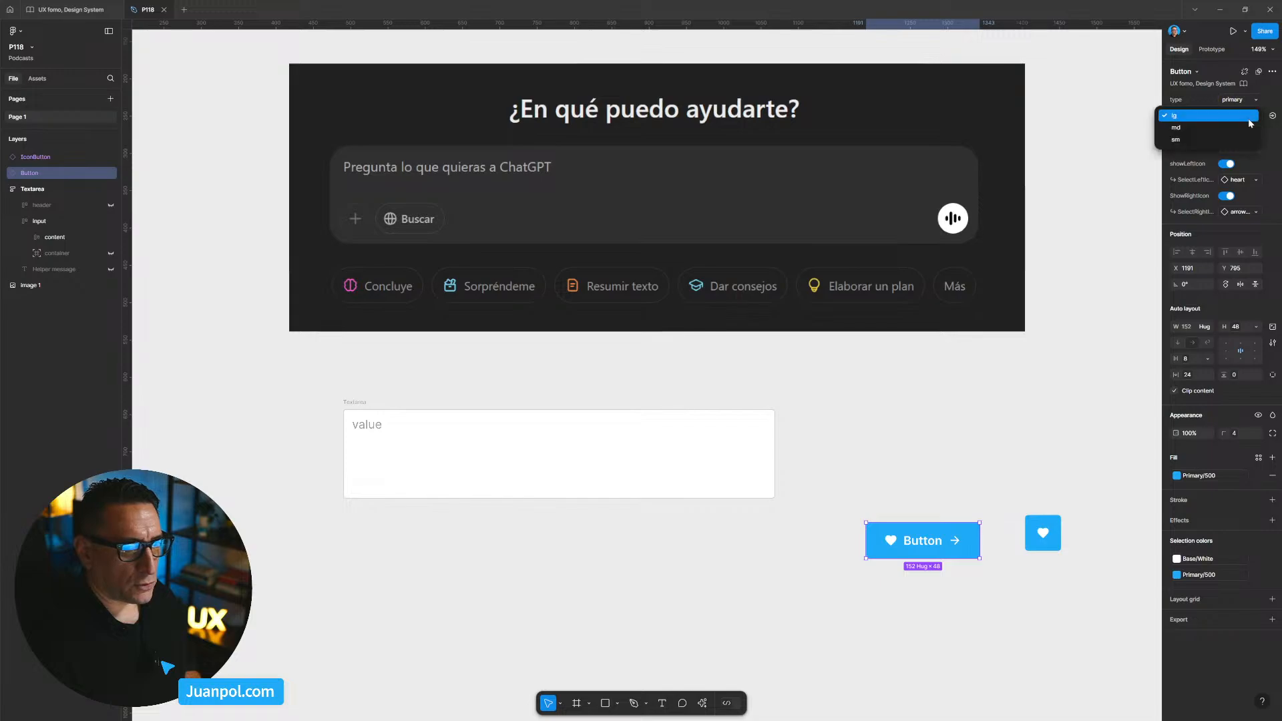
{"action": "left_click", "coordinate": [1228, 133]}
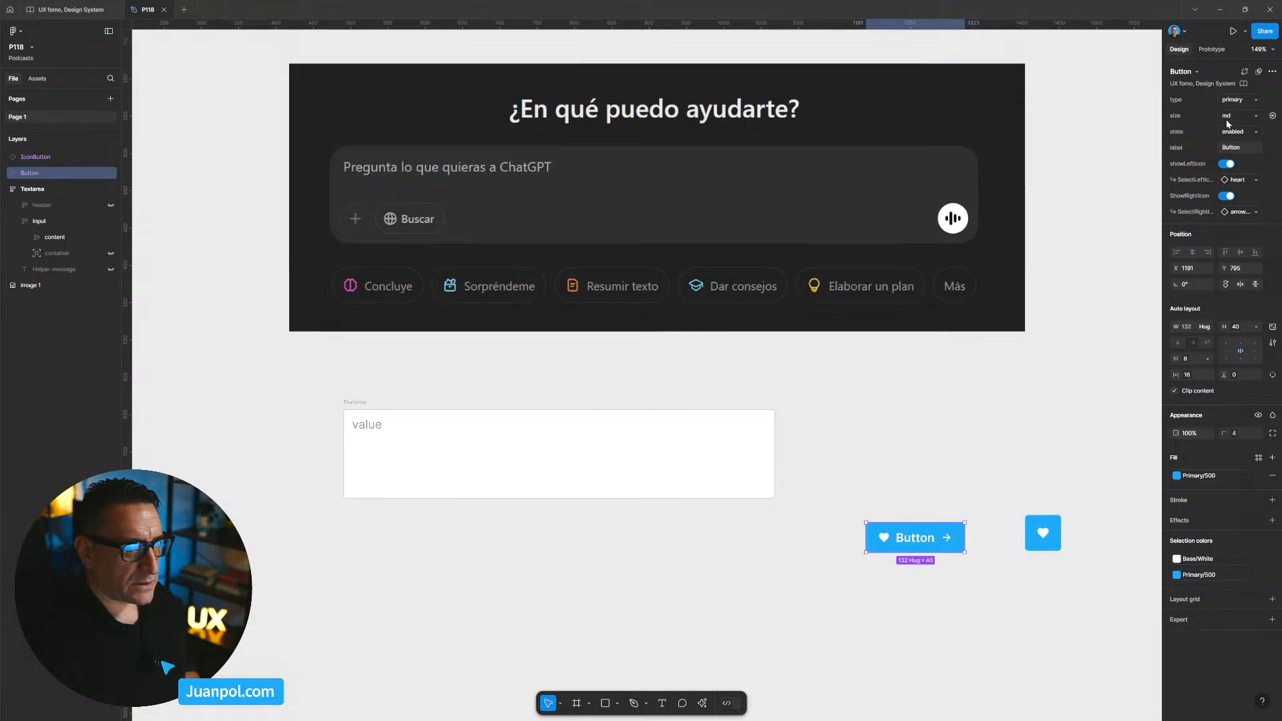
{"action": "left_click", "coordinate": [1229, 118]}
{"action": "left_click", "coordinate": [1227, 127]}
{"action": "left_click_drag", "start_coordinate": [895, 537], "coordinate": [380, 527]}
Turn off the left and right icons of the Button.
{"action": "left_click", "coordinate": [1227, 164]}
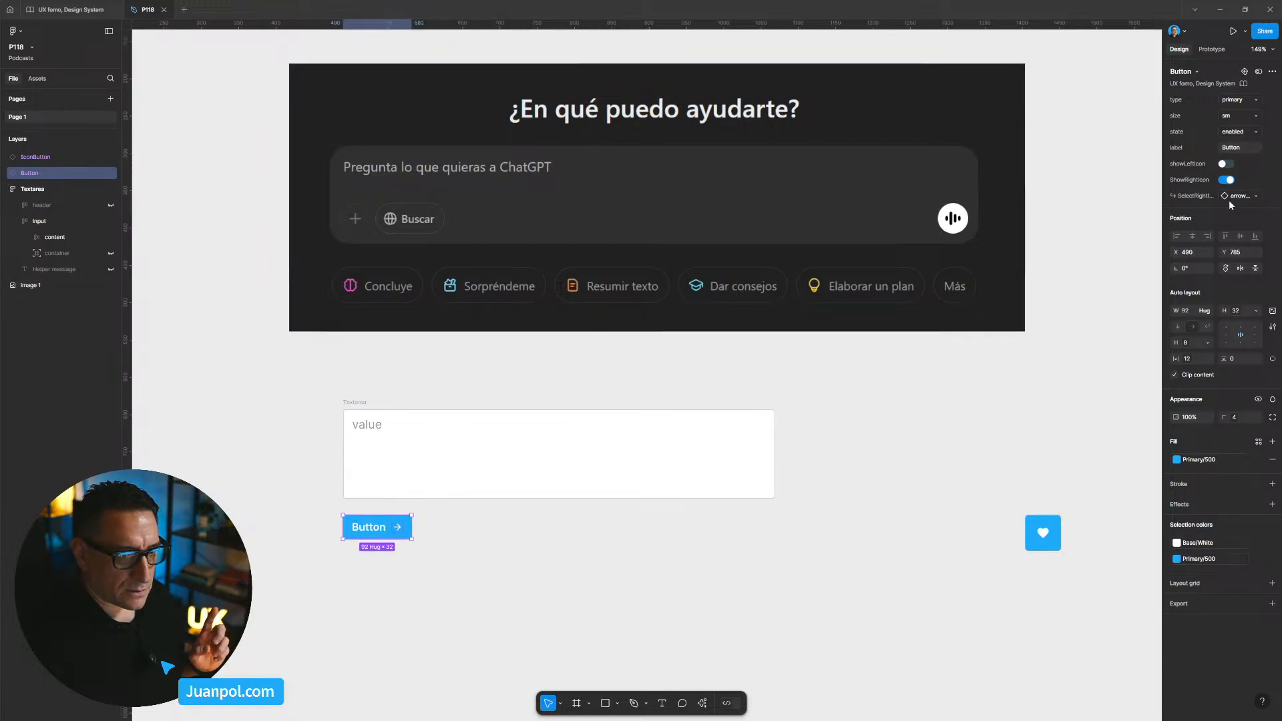
{"action": "left_click", "coordinate": [1227, 179]}
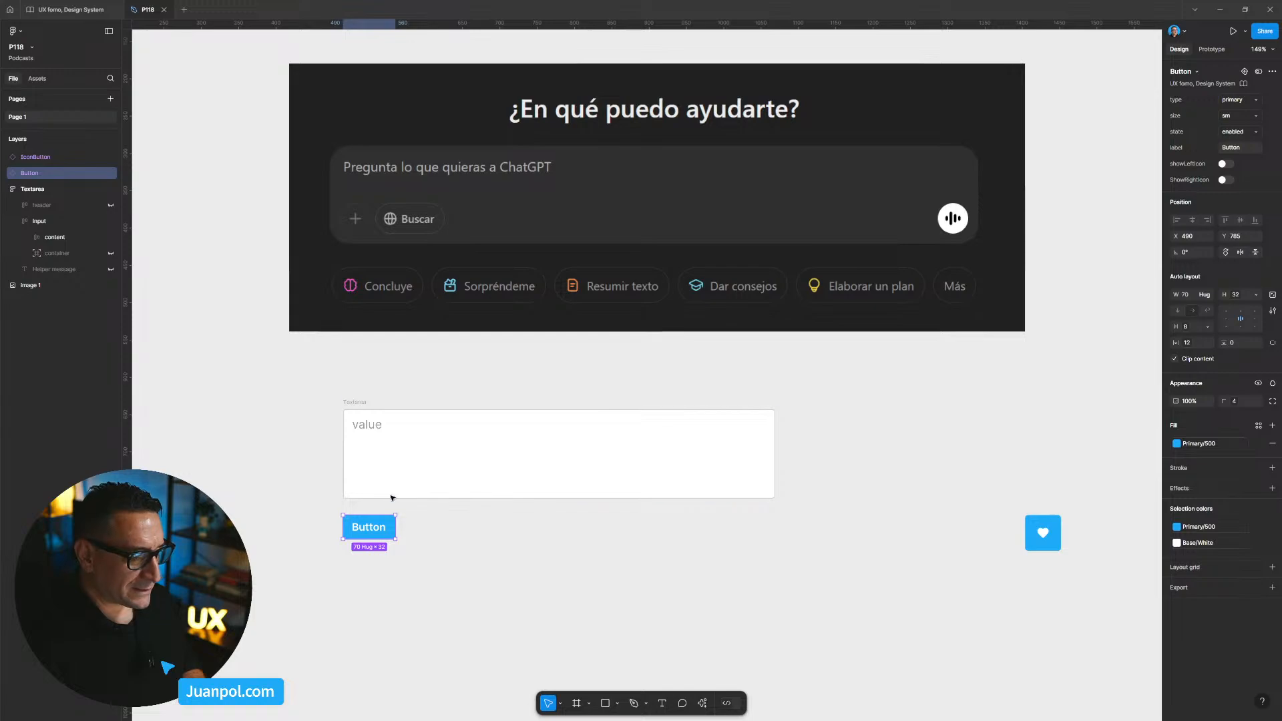
{"action": "left_click_drag", "start_coordinate": [387, 533], "coordinate": [386, 533]}
{"action": "scroll", "coordinate": [367, 597], "scroll_direction": "down", "scroll_amount": 1}
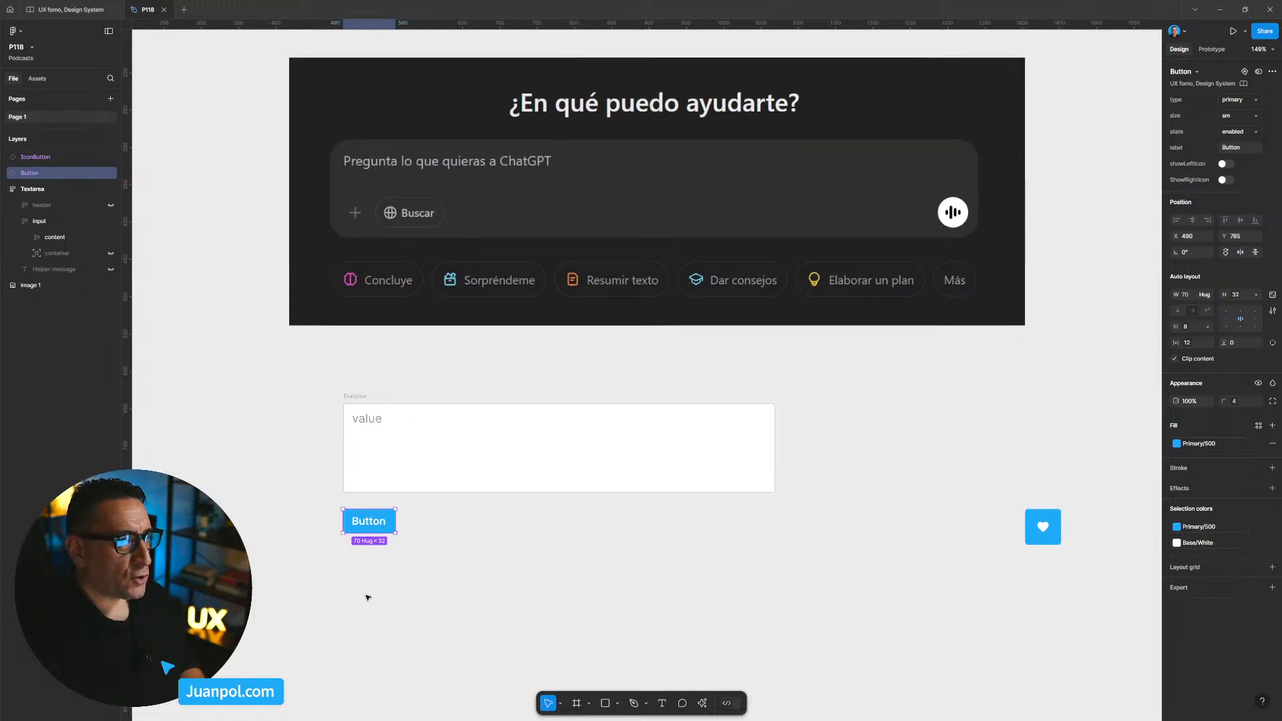
{"action": "scroll", "coordinate": [368, 590], "scroll_direction": "up", "scroll_amount": 1}
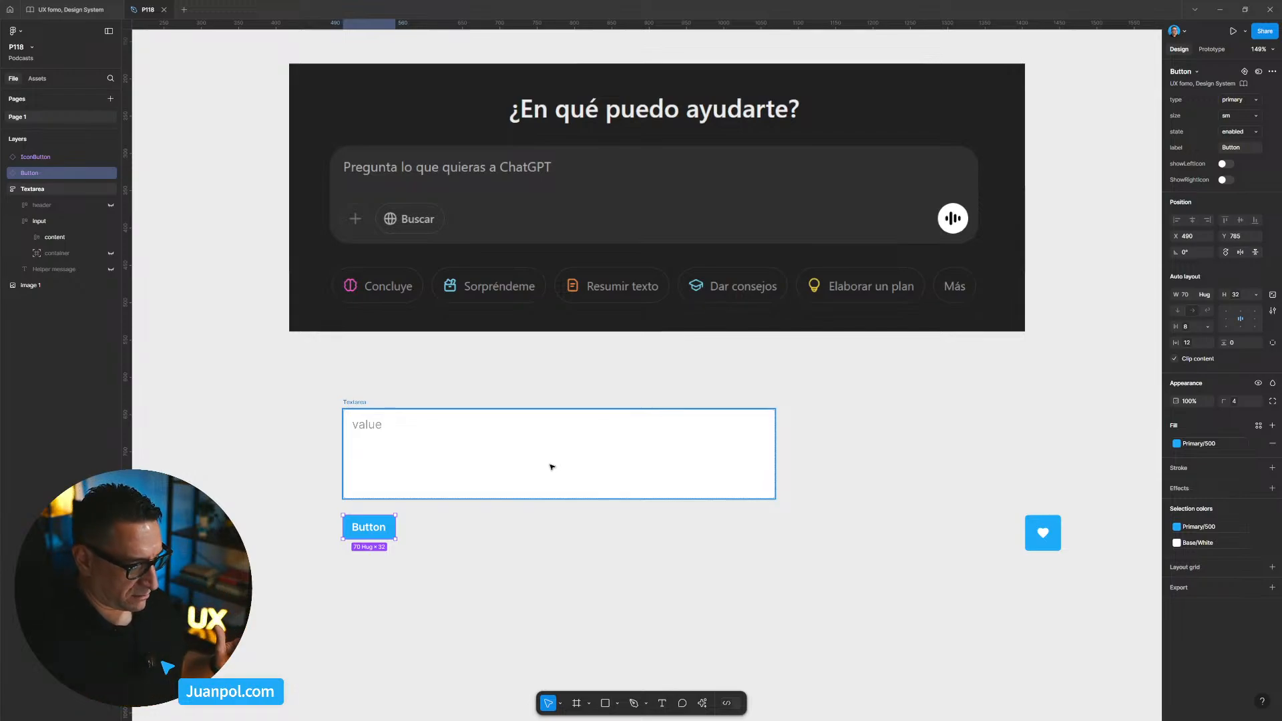
Move the IconButton below the right end of the Textarea and set its size to sm.
{"action": "left_click_drag", "start_coordinate": [1047, 541], "coordinate": [771, 541]}
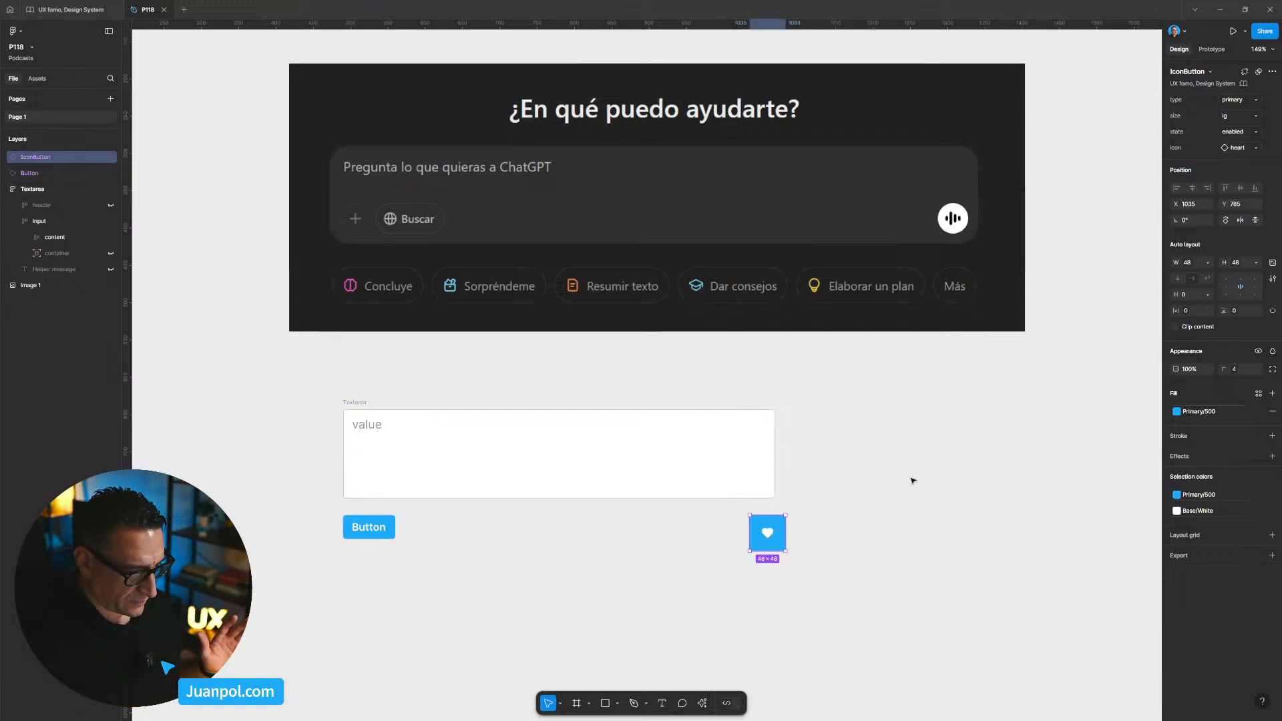
{"action": "left_click", "coordinate": [1242, 116]}
{"action": "left_click", "coordinate": [1228, 128]}
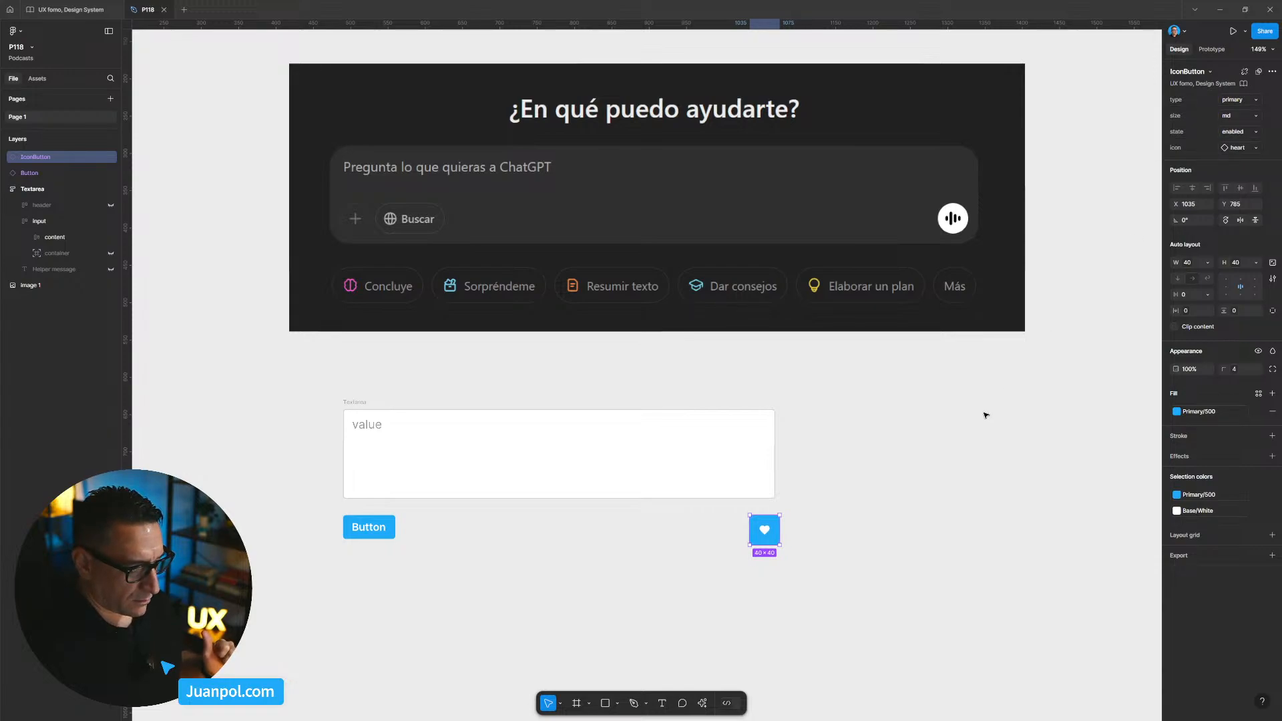
{"action": "left_click", "coordinate": [1234, 115]}
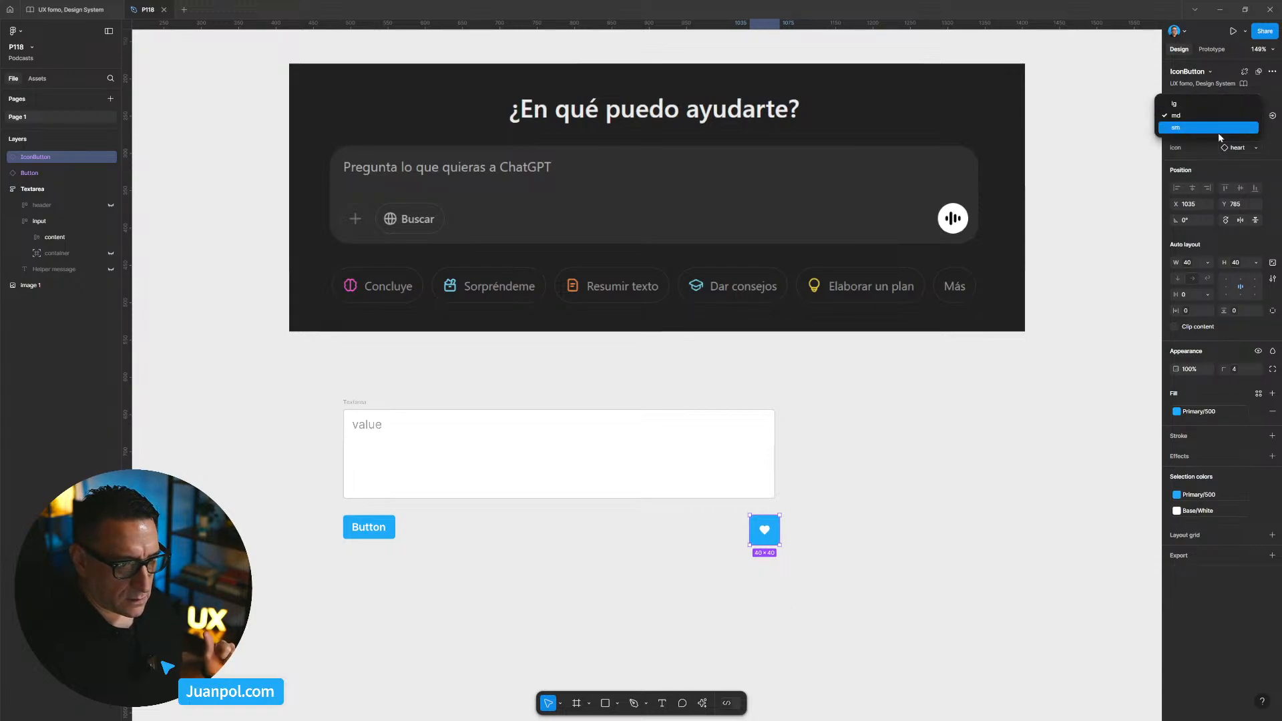
{"action": "left_click", "coordinate": [1229, 128]}
Place the IconButton below the Textarea, aligned with its left edge, and put the Button in line just to the right of it.
{"action": "left_click_drag", "start_coordinate": [766, 532], "coordinate": [324, 491]}
{"action": "left_click", "coordinate": [360, 533]}
{"action": "left_click_drag", "start_coordinate": [360, 532], "coordinate": [355, 593]}
{"action": "left_click_drag", "start_coordinate": [321, 487], "coordinate": [354, 533]}
{"action": "left_click_drag", "start_coordinate": [372, 584], "coordinate": [407, 530]}
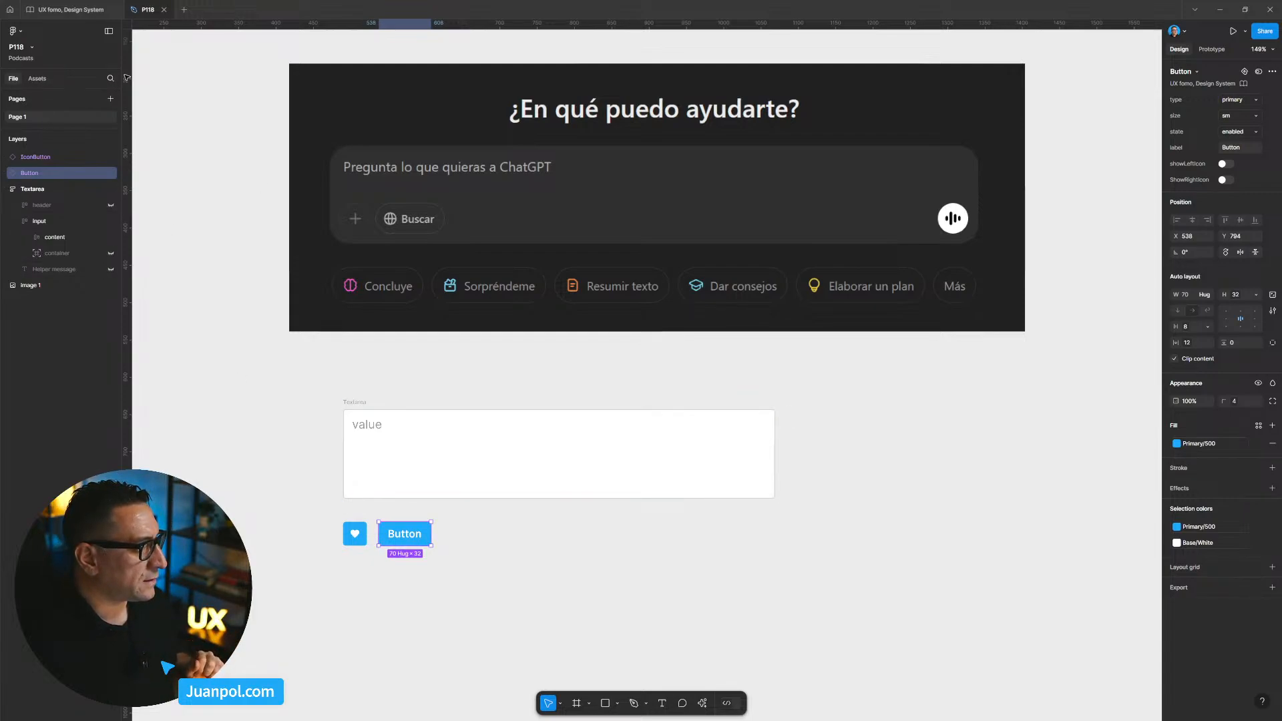
Search the design system assets for "drop", insert a DropdownButton below the Textarea and set its size to sm.
{"action": "left_click", "coordinate": [47, 79]}
{"action": "type", "text": "drop"}
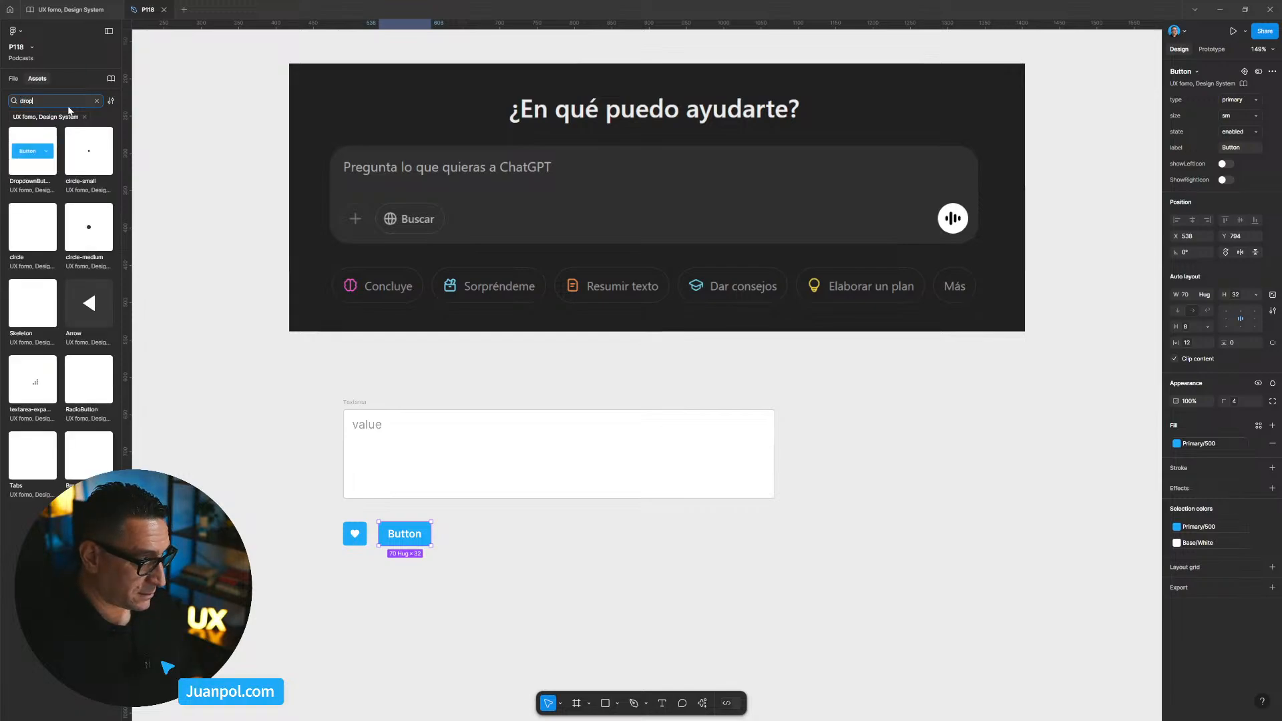
{"action": "left_click_drag", "start_coordinate": [32, 151], "coordinate": [582, 554]}
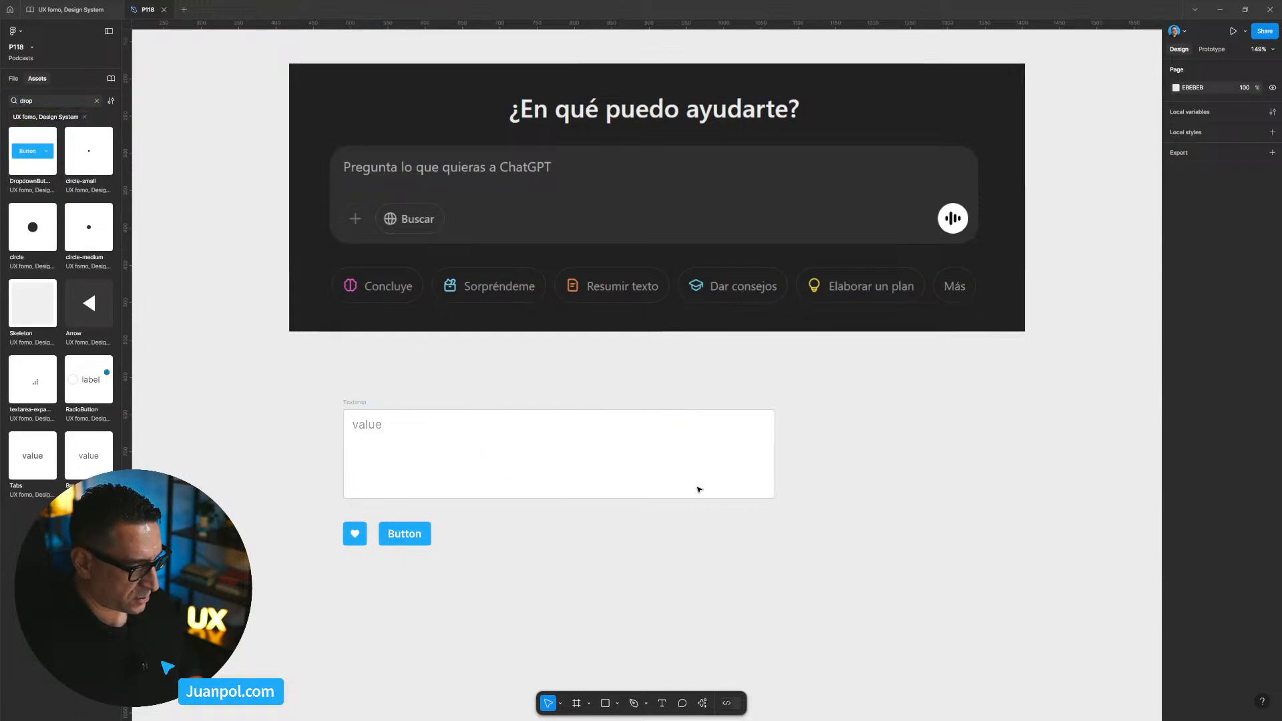
{"action": "left_click", "coordinate": [15, 80]}
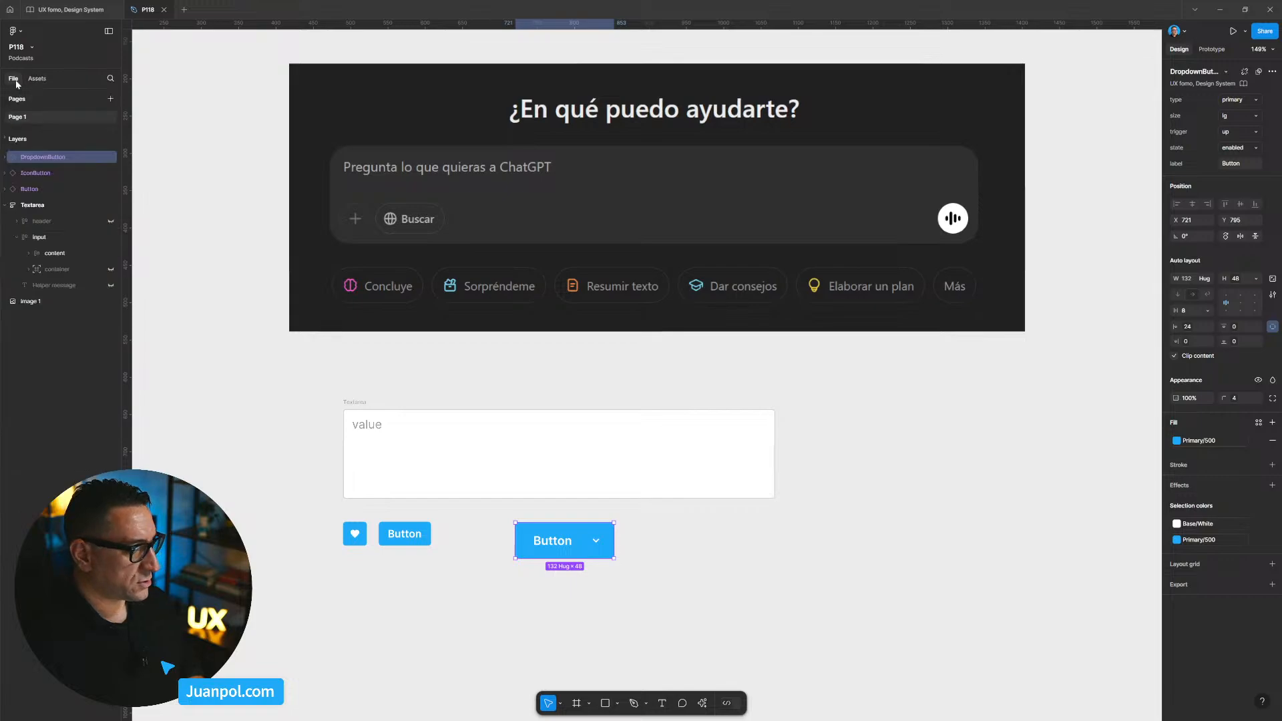
{"action": "left_click", "coordinate": [1237, 116]}
{"action": "left_click", "coordinate": [1229, 144]}
Stack the DropdownButton above the IconButton and Button, and place a copy of the IconButton at the right end of their row.
{"action": "left_click", "coordinate": [558, 567]}
{"action": "left_click_drag", "start_coordinate": [545, 541], "coordinate": [338, 522]}
{"action": "left_click_drag", "start_coordinate": [394, 540], "coordinate": [408, 565]}
{"action": "left_click_drag", "start_coordinate": [534, 534], "coordinate": [778, 553]}
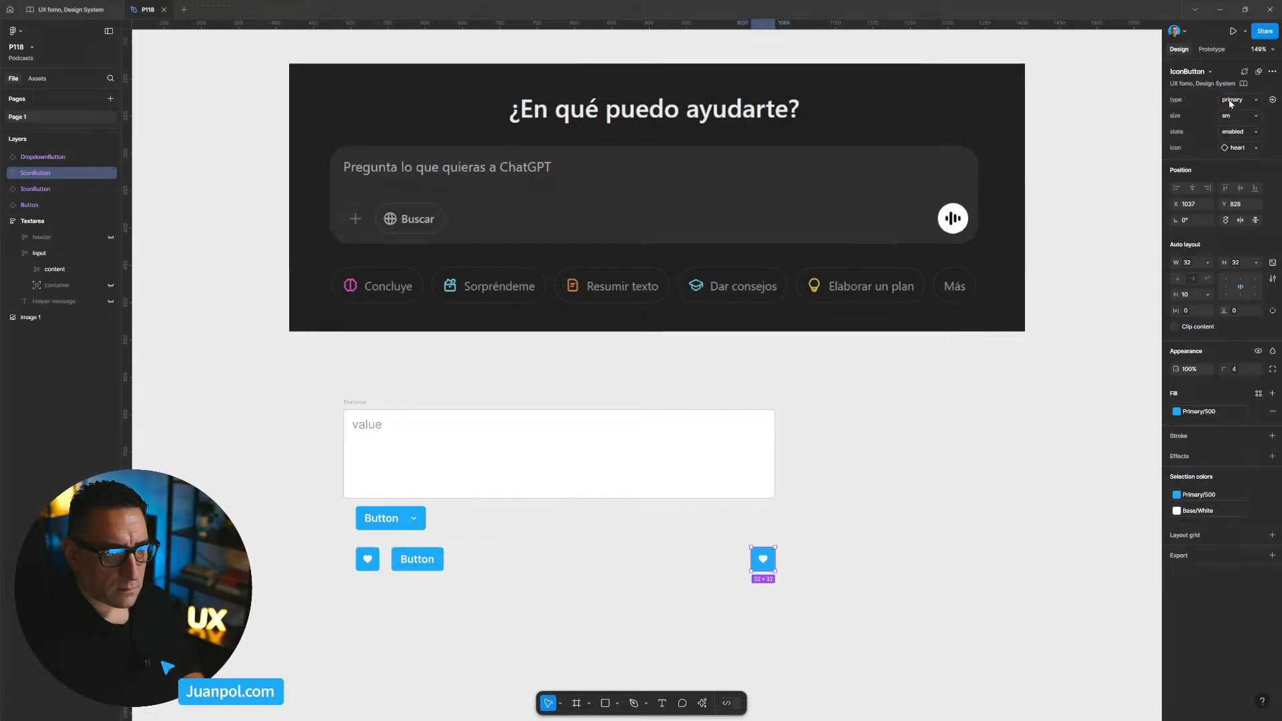
{"action": "left_click_drag", "start_coordinate": [861, 597], "coordinate": [273, 504]}
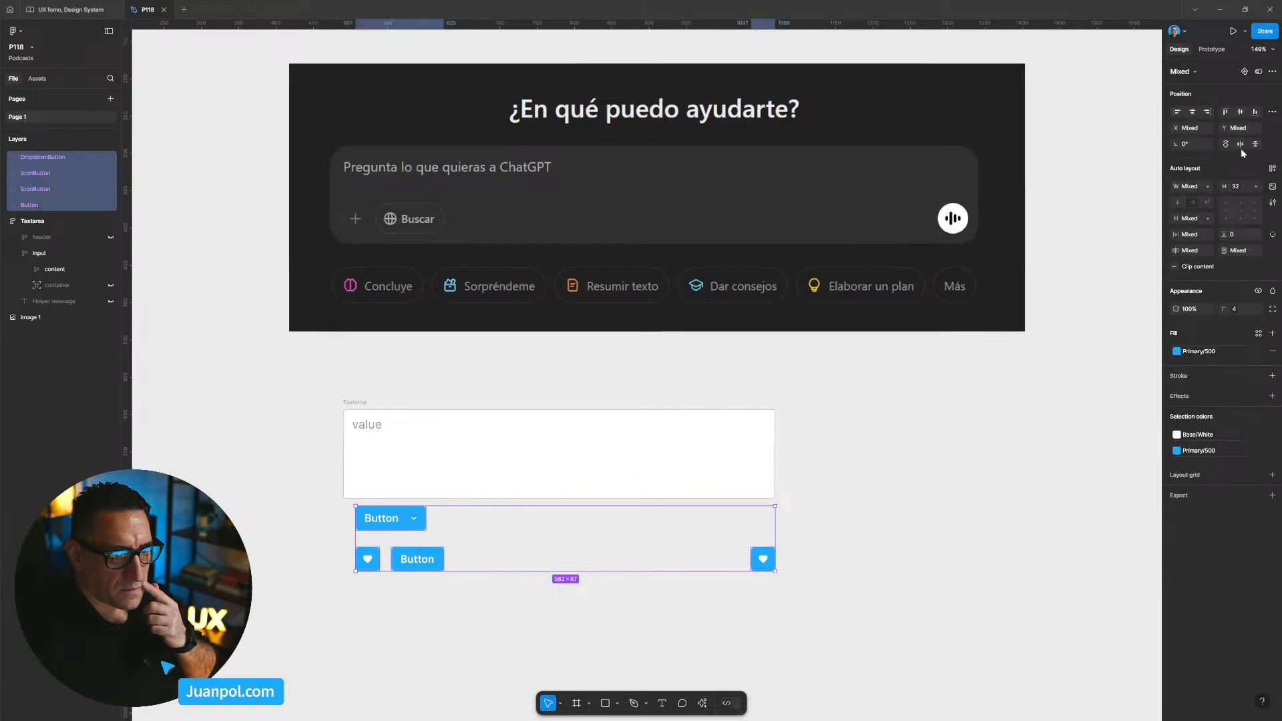
{"action": "key", "text": "Escape"}
{"action": "left_click", "coordinate": [421, 526]}
{"action": "left_click_drag", "start_coordinate": [805, 587], "coordinate": [366, 544]}
{"action": "left_click", "coordinate": [631, 596]}
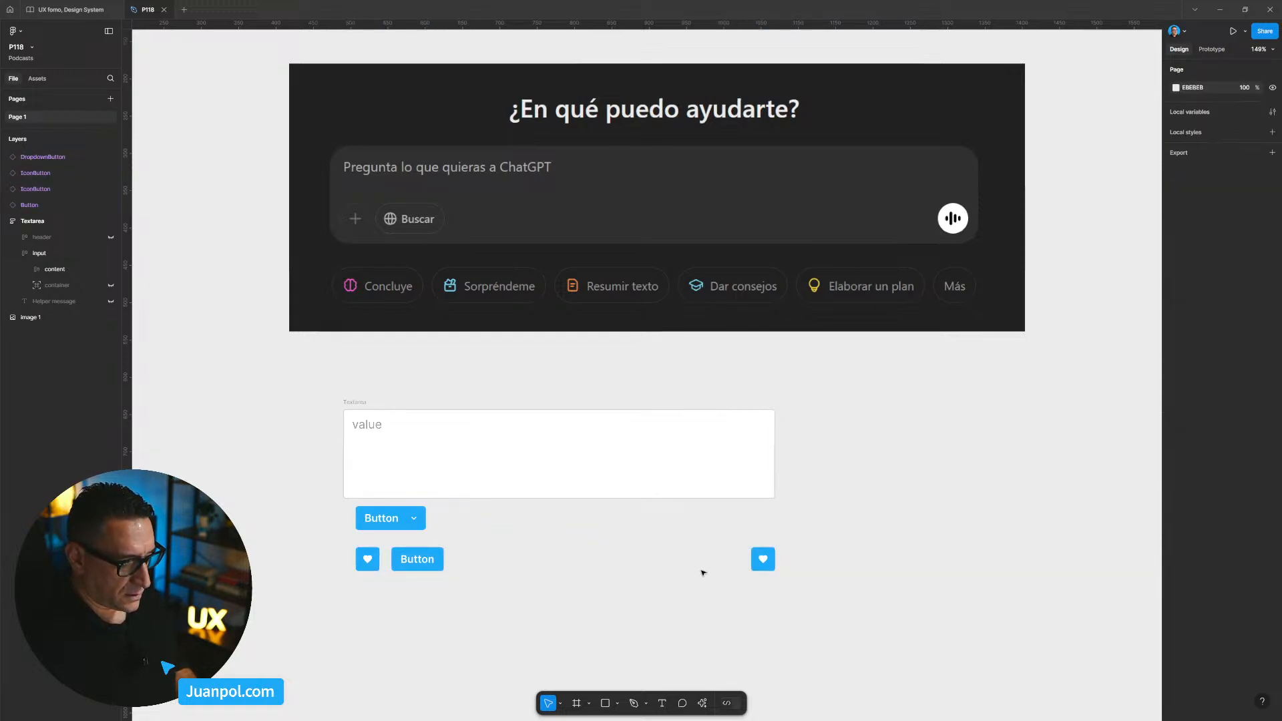
Change the type of both IconButtons from primary to the white variant with a dark icon.
{"action": "left_click", "coordinate": [763, 564]}
{"action": "left_click", "coordinate": [367, 559], "text": "shift"}
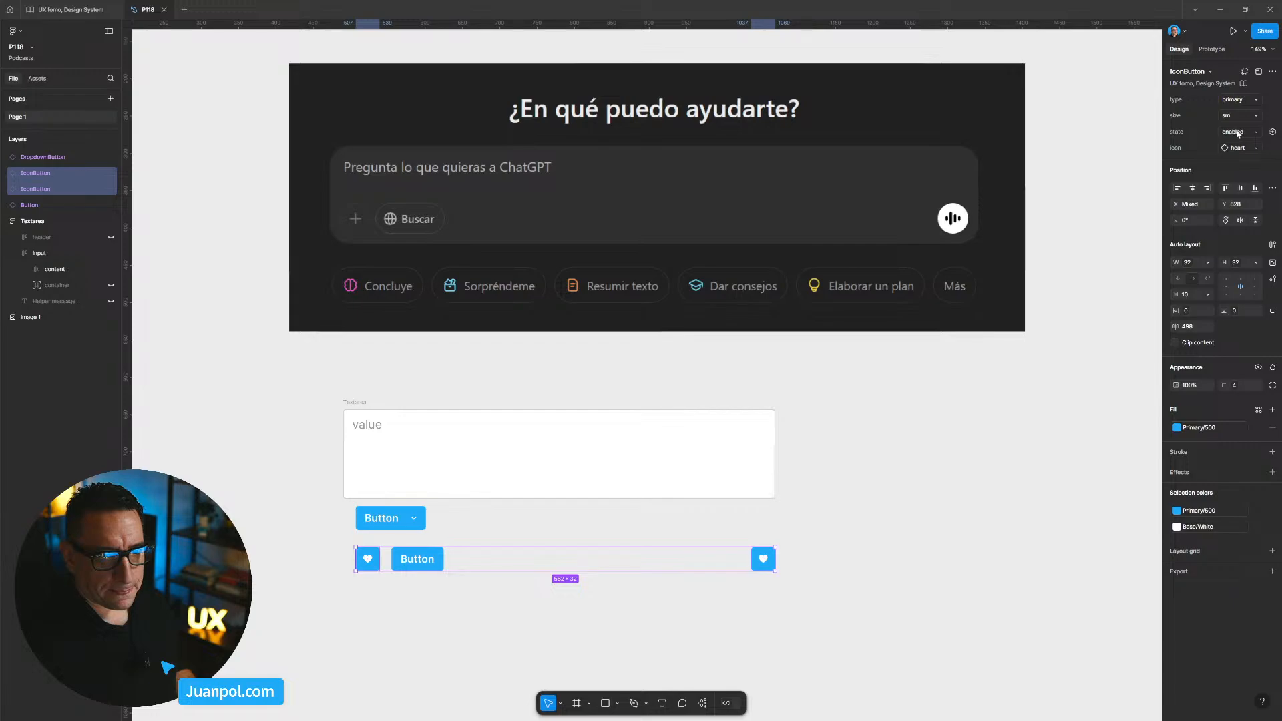
{"action": "left_click", "coordinate": [1236, 100]}
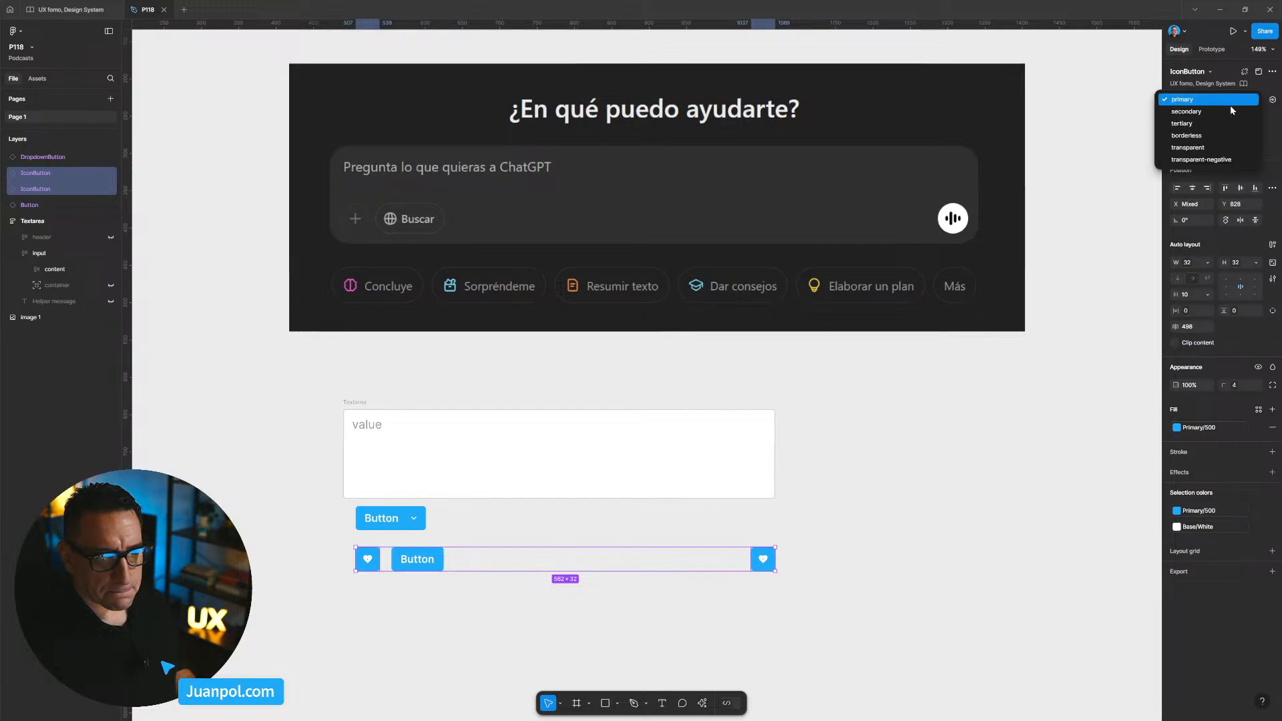
{"action": "left_click", "coordinate": [1232, 111]}
{"action": "left_click", "coordinate": [591, 625]}
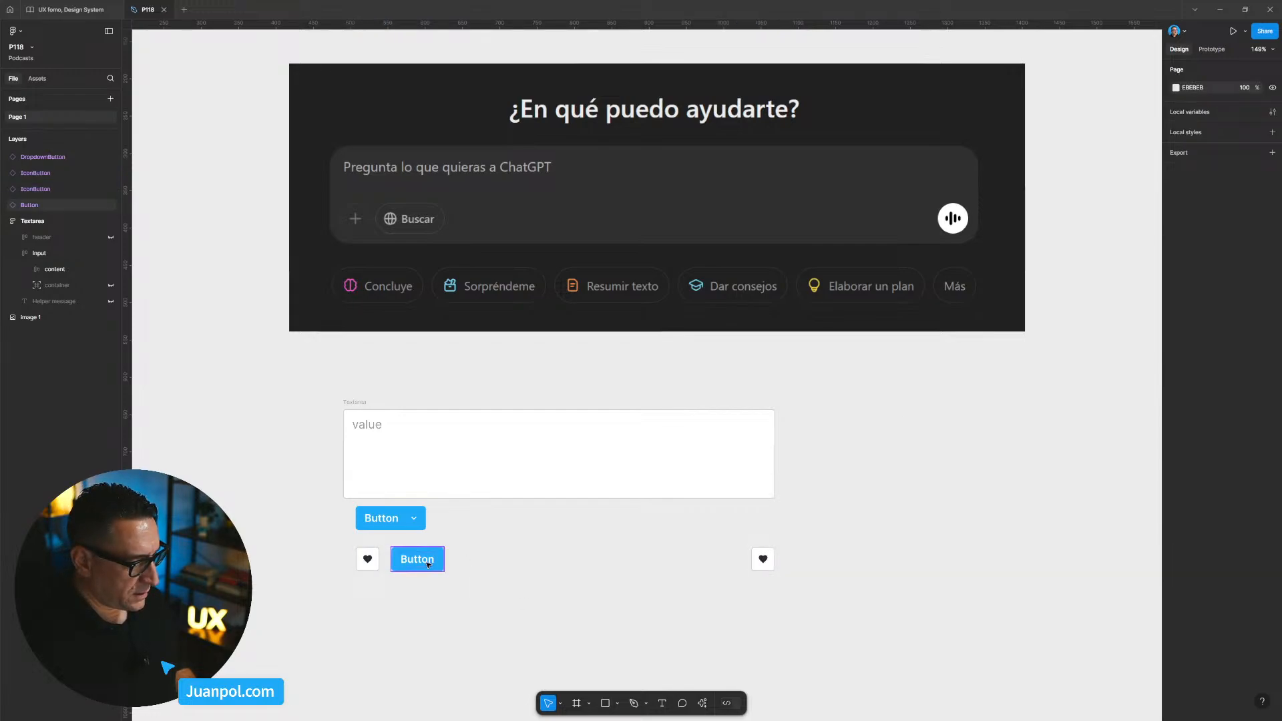
Set the type of the Button next to the IconButton to tertiary.
{"action": "left_click", "coordinate": [439, 565]}
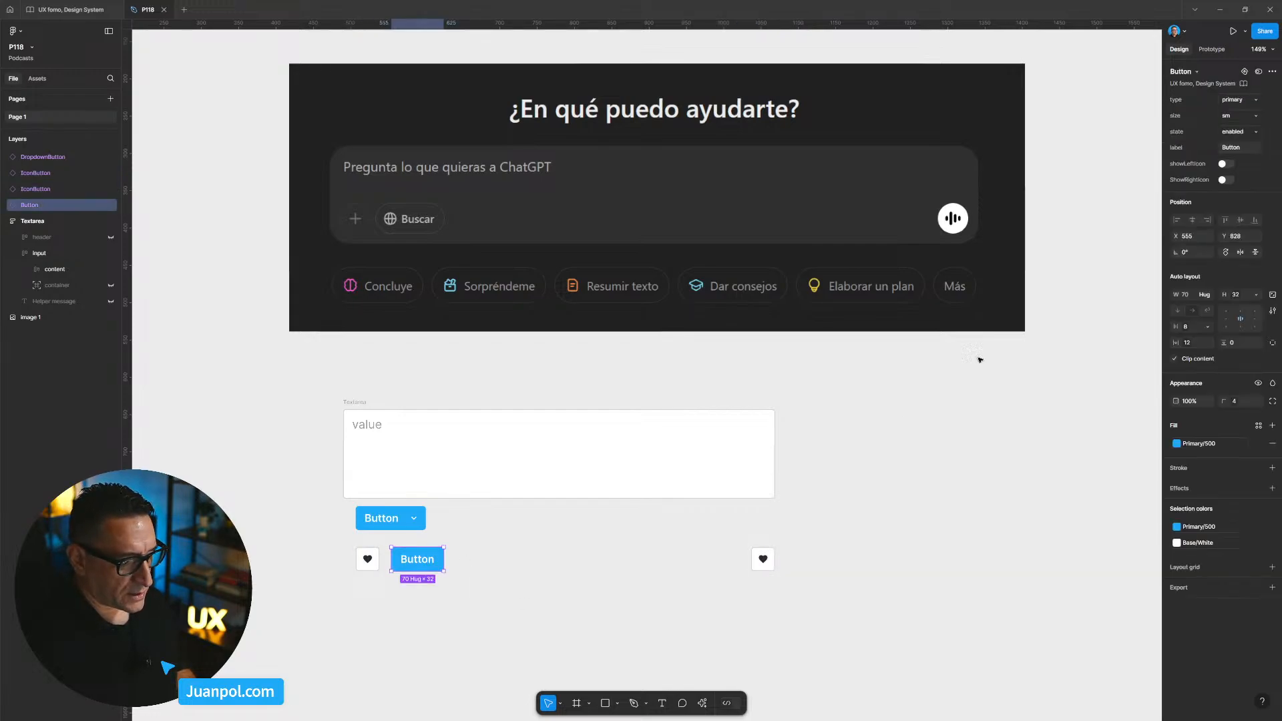
{"action": "left_click", "coordinate": [1234, 117]}
{"action": "left_click", "coordinate": [1234, 117]}
{"action": "left_click", "coordinate": [1236, 132]}
{"action": "left_click", "coordinate": [1236, 101]}
{"action": "left_click", "coordinate": [1234, 100]}
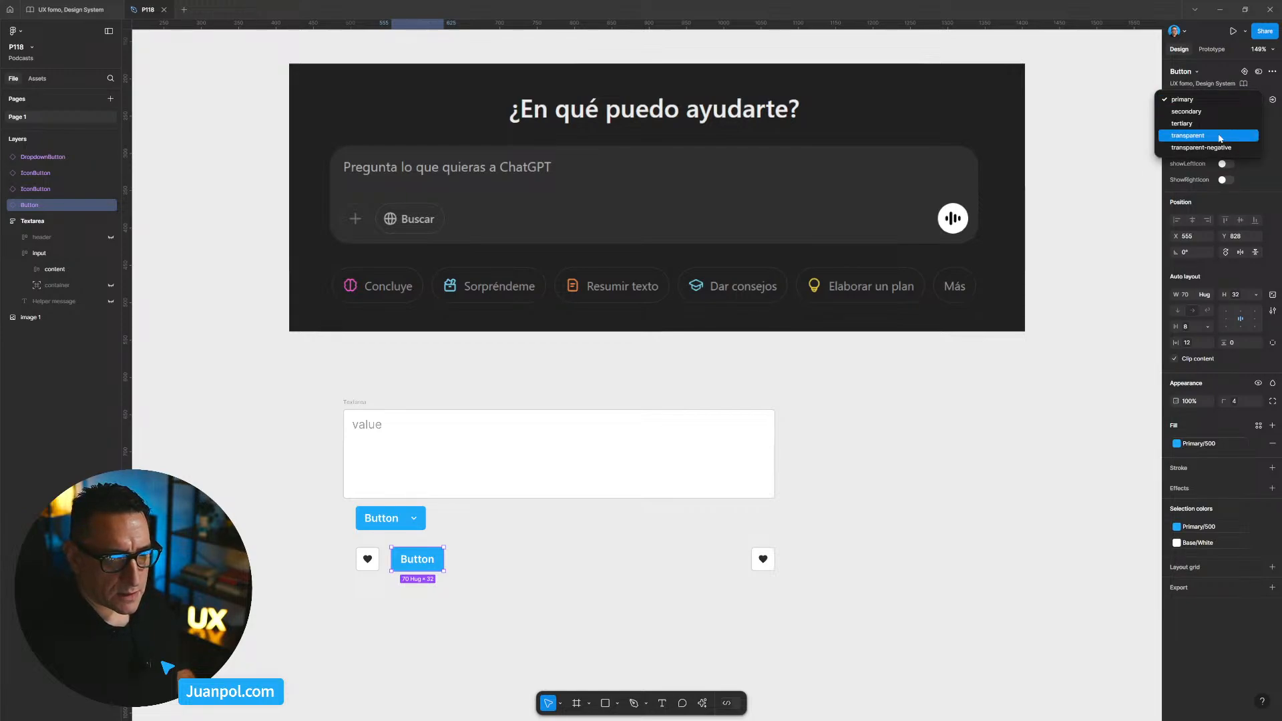
{"action": "left_click", "coordinate": [1217, 124]}
Set the type of the DropdownButton to tertiary.
{"action": "left_click", "coordinate": [388, 528]}
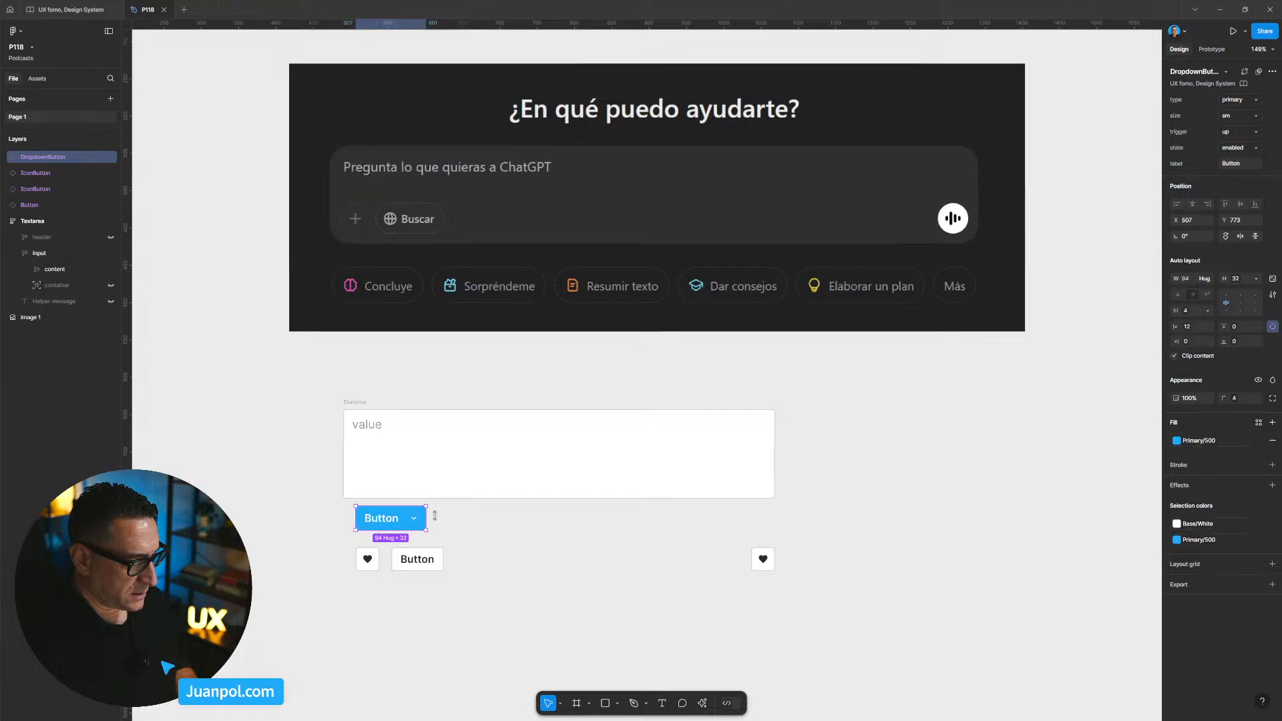
{"action": "left_click", "coordinate": [1248, 99]}
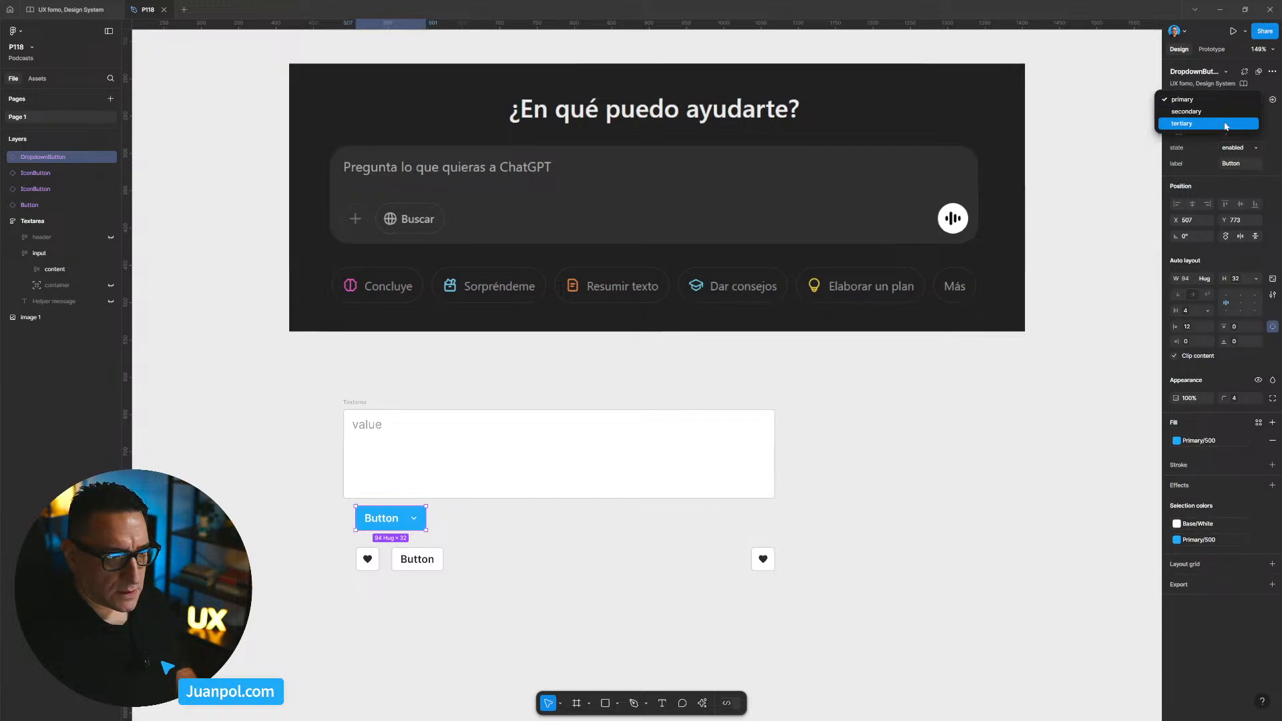
{"action": "left_click", "coordinate": [1217, 124]}
{"action": "left_click", "coordinate": [606, 606]}
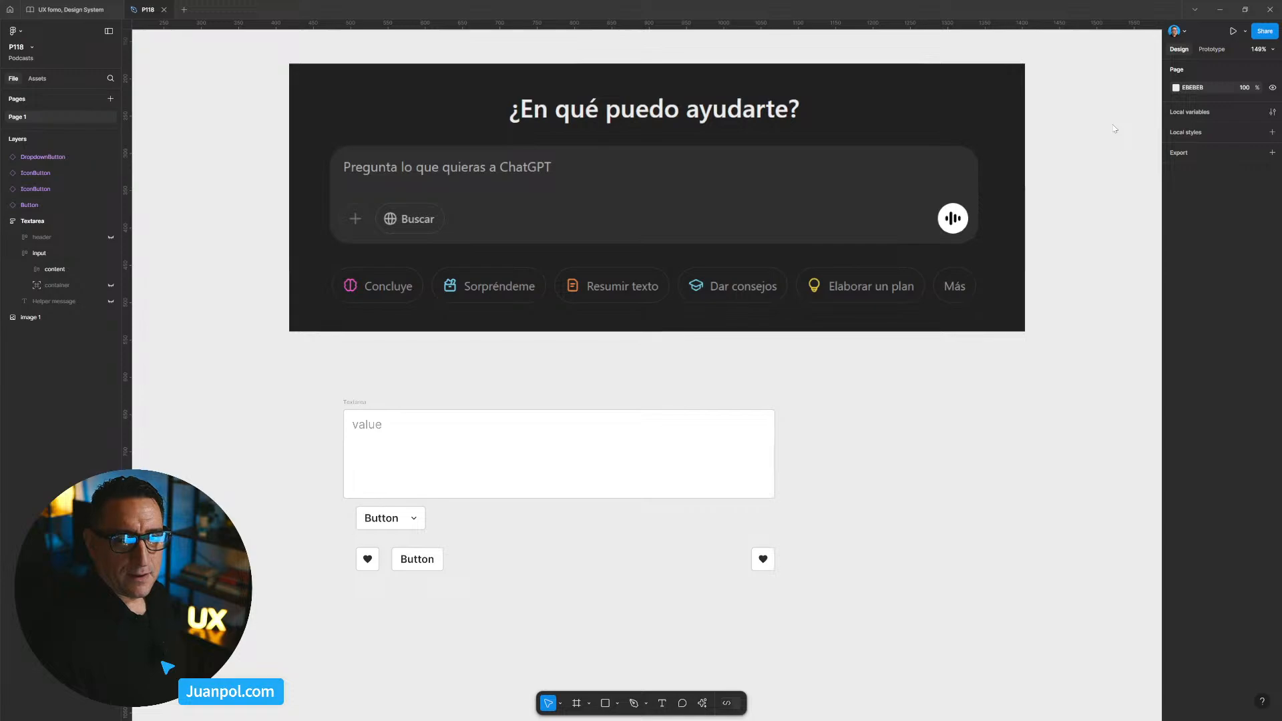
Move the Textarea slightly up and right so its left edge lines up with the buttons below.
{"action": "left_click_drag", "start_coordinate": [428, 483], "coordinate": [441, 473]}
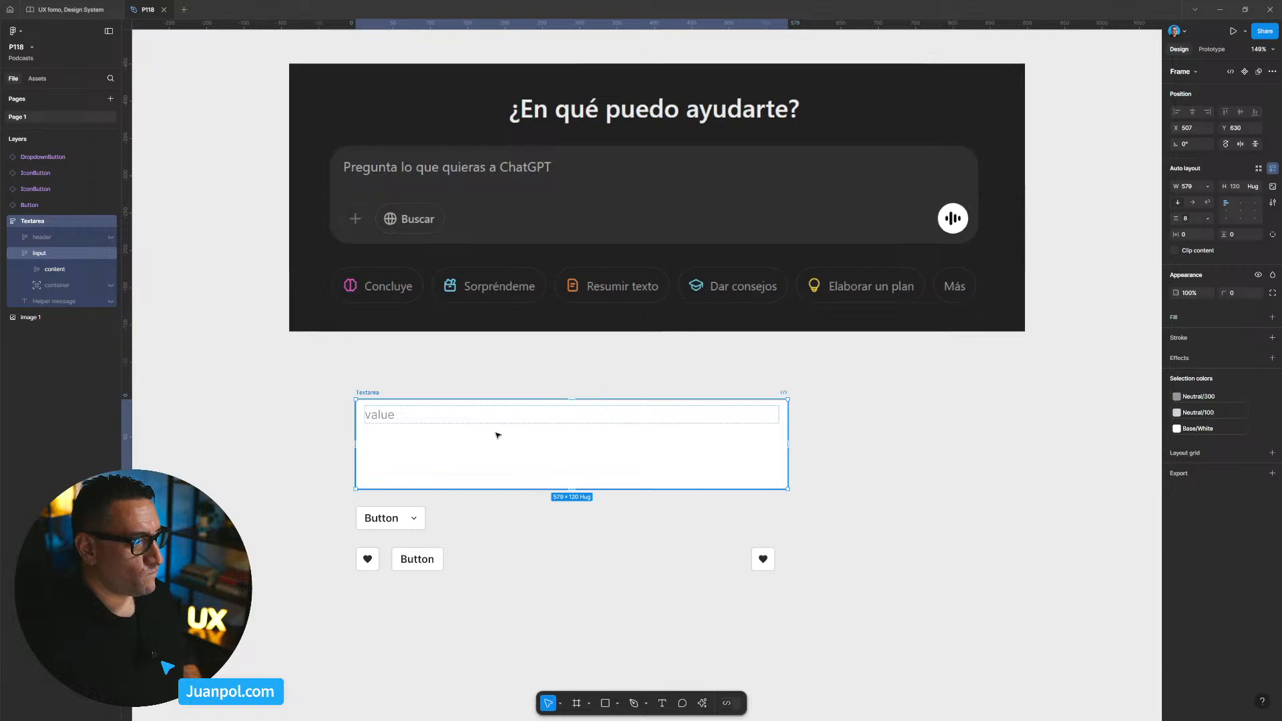
{"action": "left_click", "coordinate": [530, 553]}
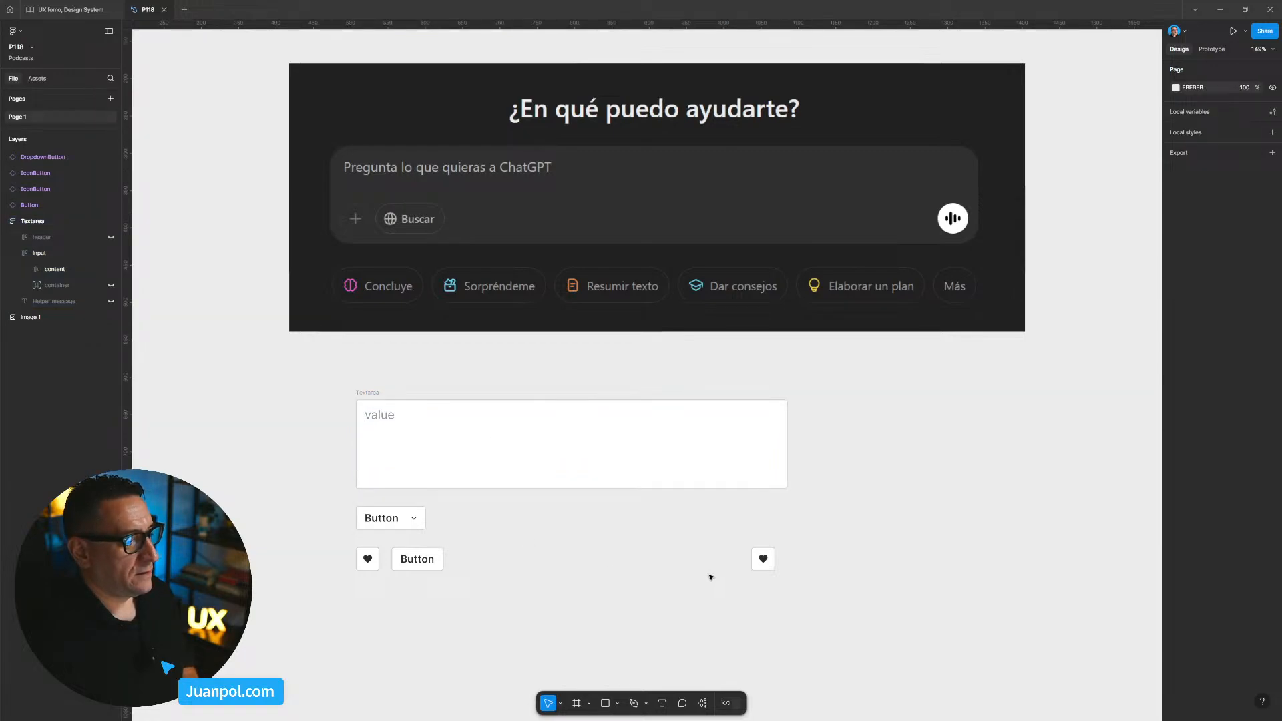
Add a text layer reading "dfsdfs" and place it in the empty canvas area left of the buttons.
{"action": "scroll", "coordinate": [715, 561], "scroll_direction": "down", "scroll_amount": 1}
{"action": "scroll", "coordinate": [715, 561], "scroll_direction": "left", "scroll_amount": 1}
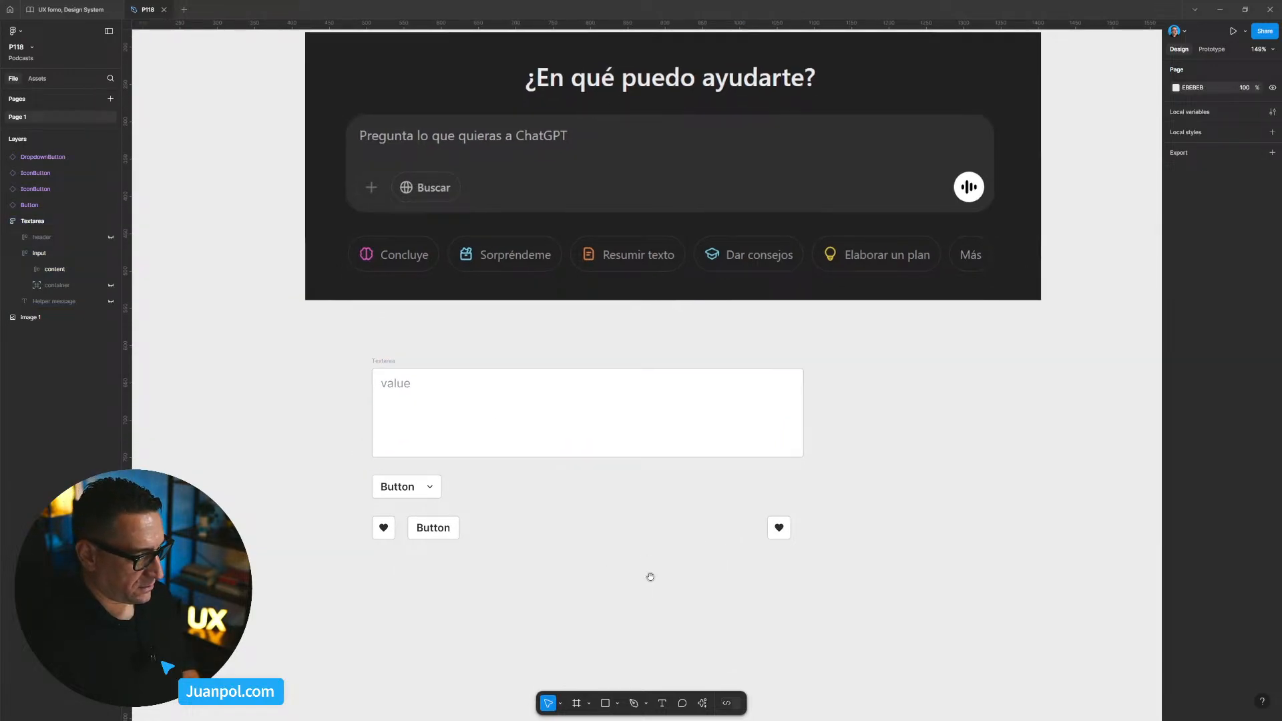
{"action": "scroll", "coordinate": [651, 554], "scroll_direction": "down", "scroll_amount": 1}
{"action": "key", "text": "t"}
{"action": "left_click", "coordinate": [522, 563]}
{"action": "type", "text": "dfsdfs"}
{"action": "left_click", "coordinate": [596, 601]}
{"action": "left_click_drag", "start_coordinate": [536, 570], "coordinate": [286, 507]}
{"action": "left_click_drag", "start_coordinate": [278, 545], "coordinate": [397, 436]}
Replace the placeholder text with a bulleted list whose first item is "prompt", and start a second bullet.
{"action": "double_click", "coordinate": [396, 435]}
{"action": "key", "text": "Left"}
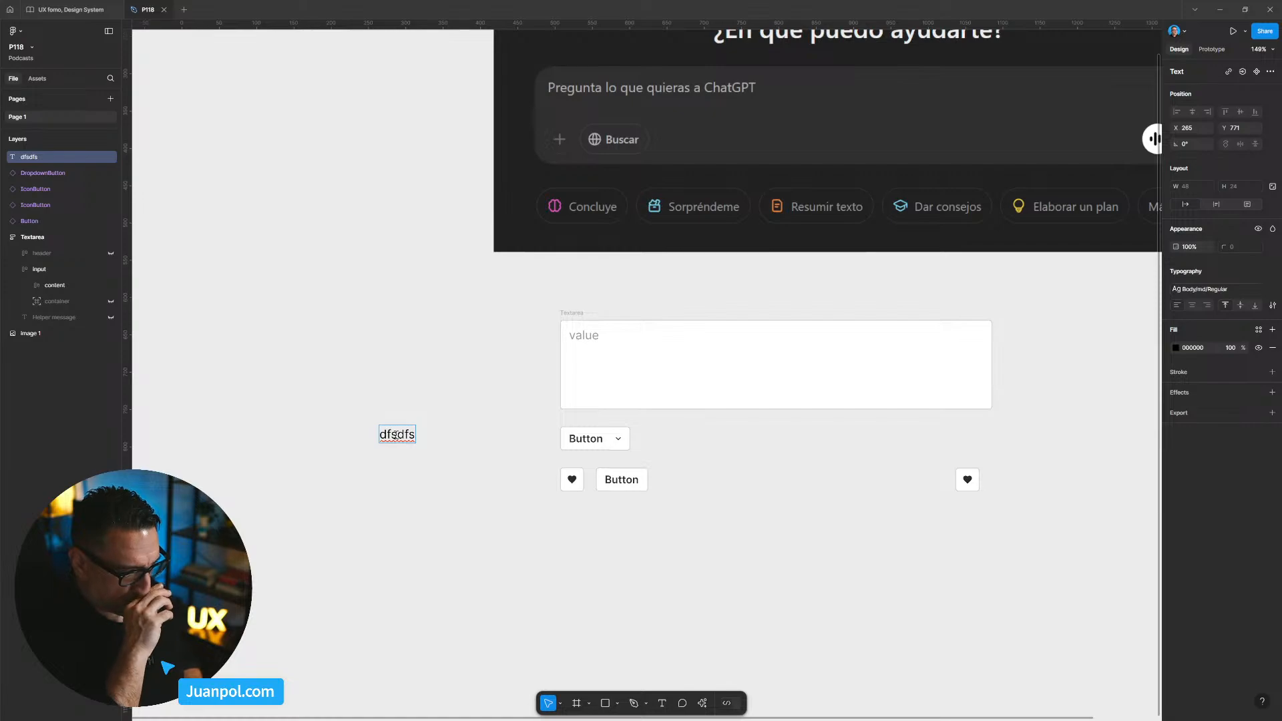
{"action": "type", "text": "- promot"}
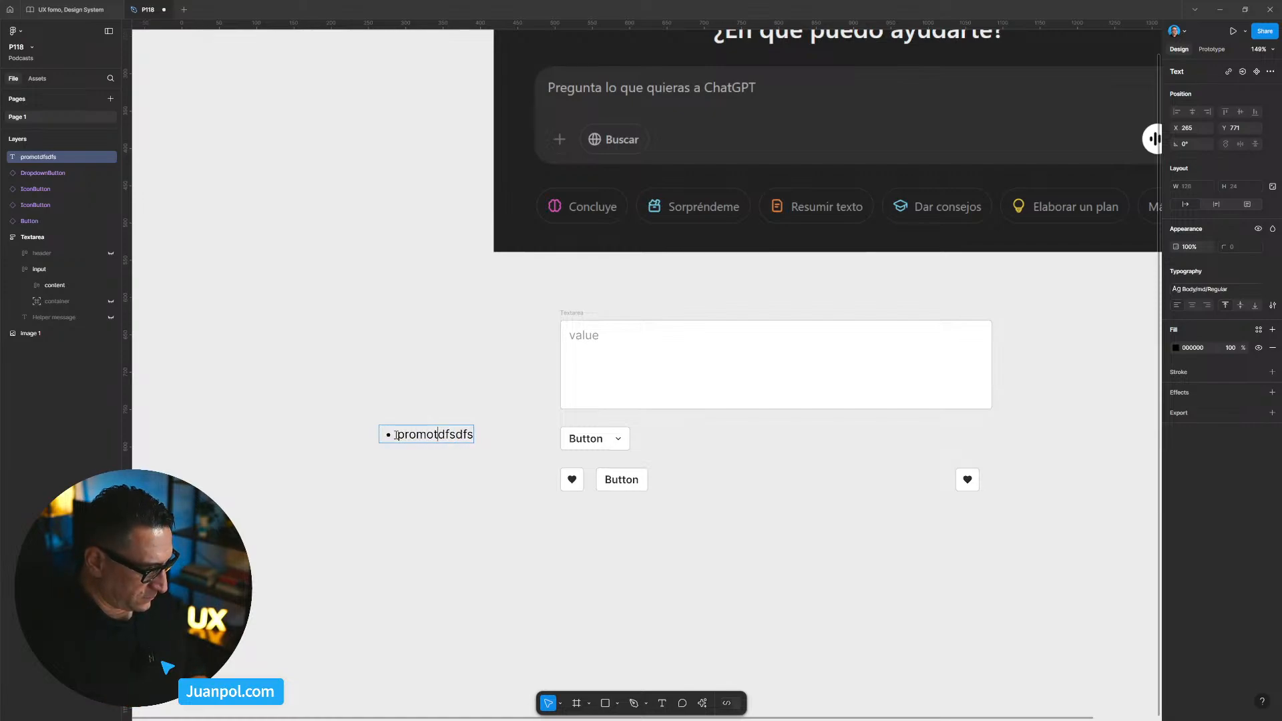
{"action": "key", "text": "BackSpace"}
{"action": "key", "text": "BackSpace"}
{"action": "type", "text": "pt"}
{"action": "key", "text": "Delete"}
{"action": "key", "text": "Delete"}
{"action": "key", "text": "Delete"}
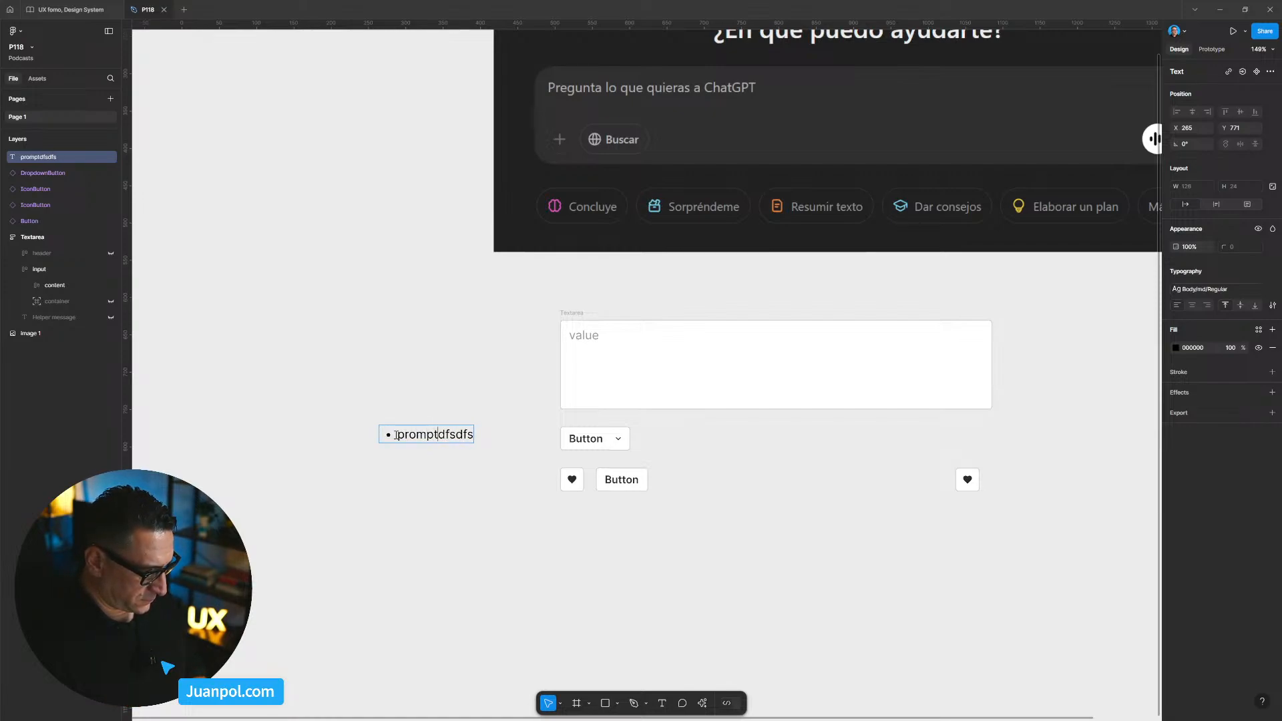
{"action": "key", "text": "Delete"}
{"action": "key", "text": "Delete"}
{"action": "key", "text": "Delete"}
{"action": "key", "text": "Return"}
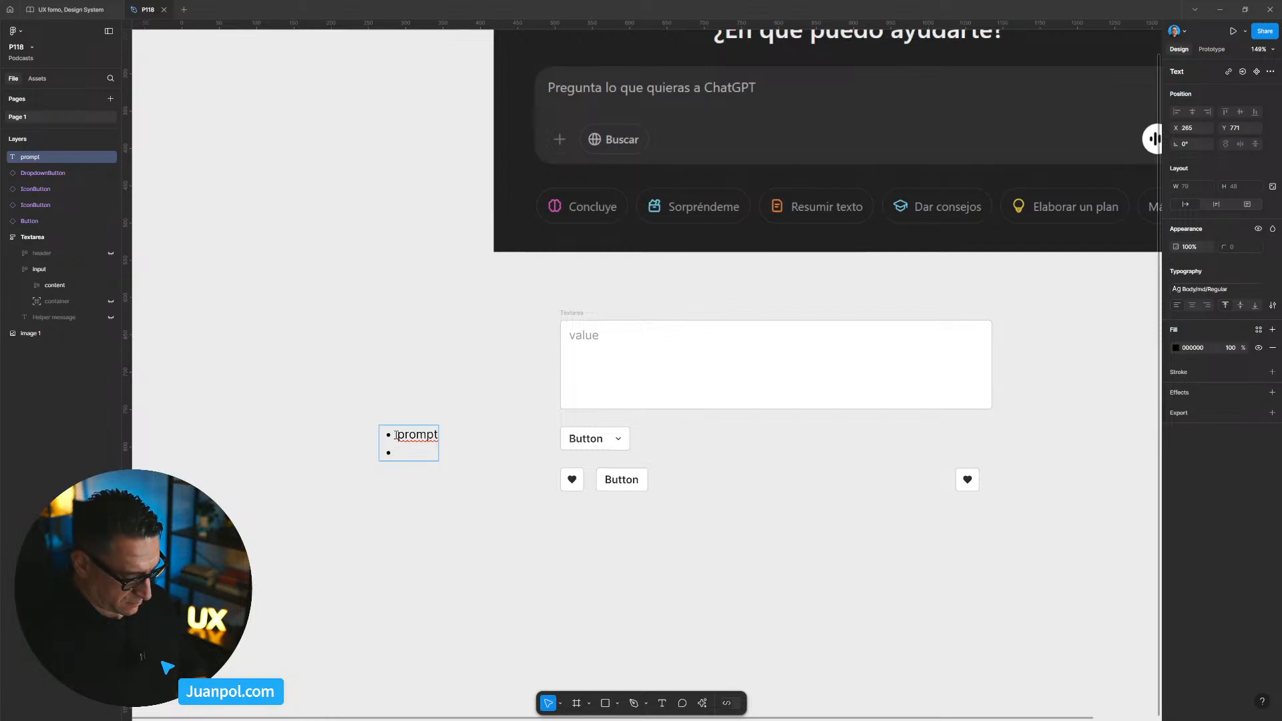
{"action": "type", "text": "token"}
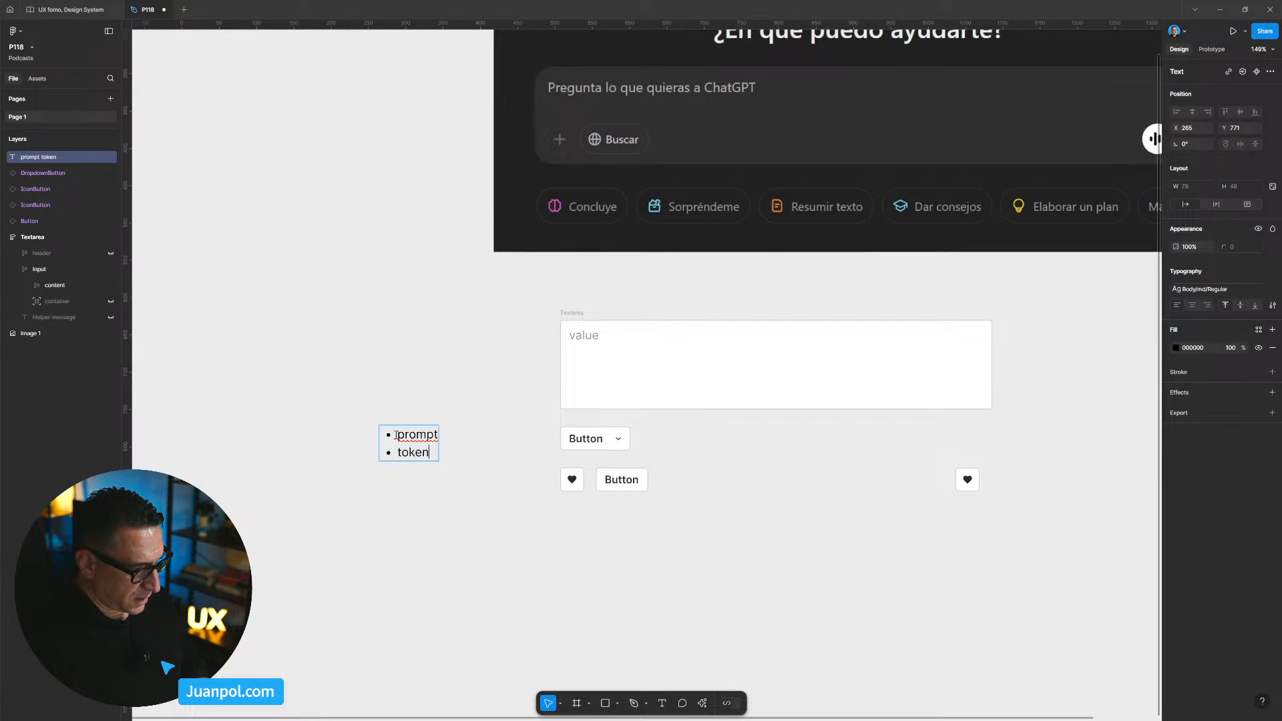
{"action": "key", "text": "BackSpace"}
{"action": "key", "text": "BackSpace"}
{"action": "key", "text": "BackSpace"}
{"action": "key", "text": "BackSpace"}
{"action": "key", "text": "BackSpace"}
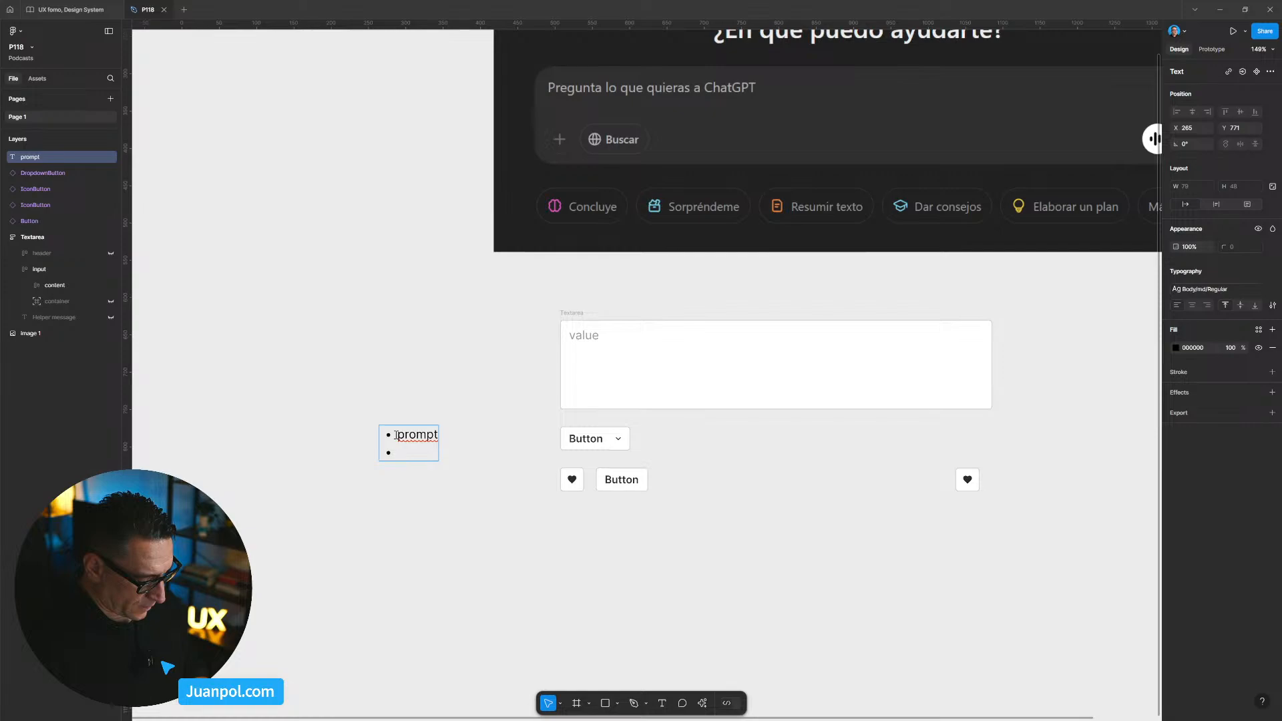
Enter "colores" and "espaciados" as the second and third bullets of the list.
{"action": "type", "text": "colores"}
{"action": "key", "text": "Return"}
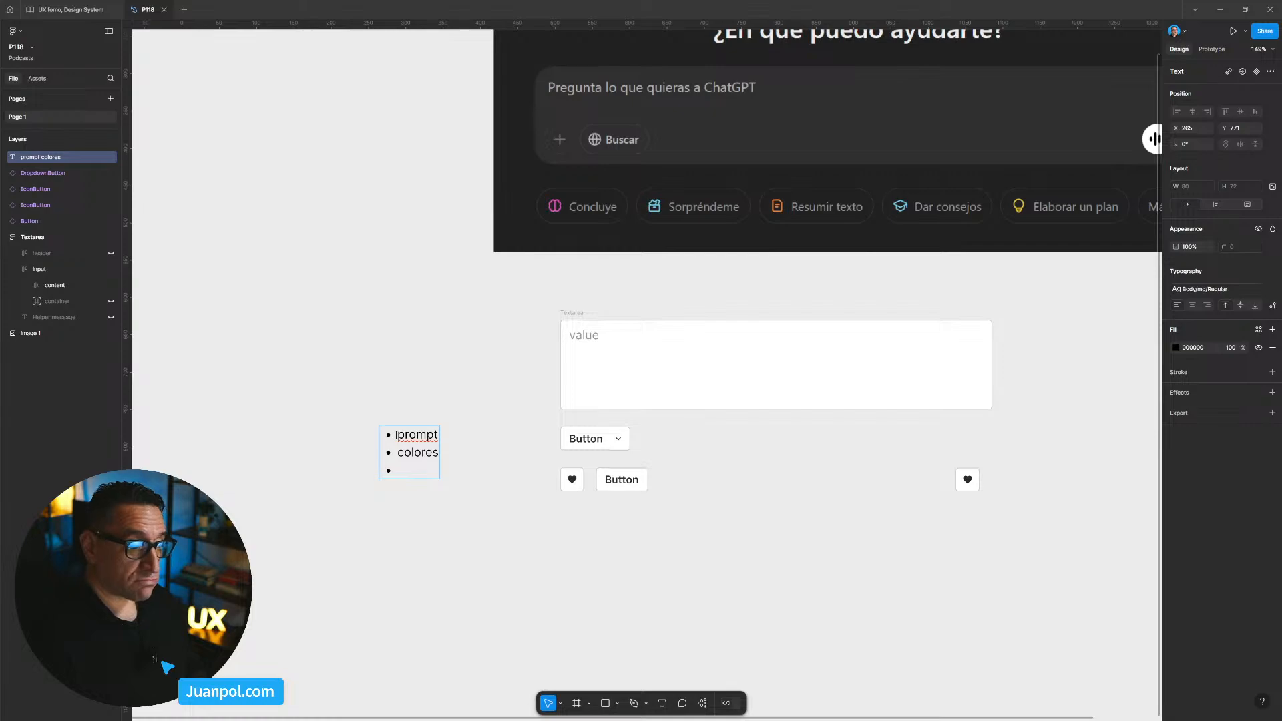
{"action": "type", "text": "espa"}
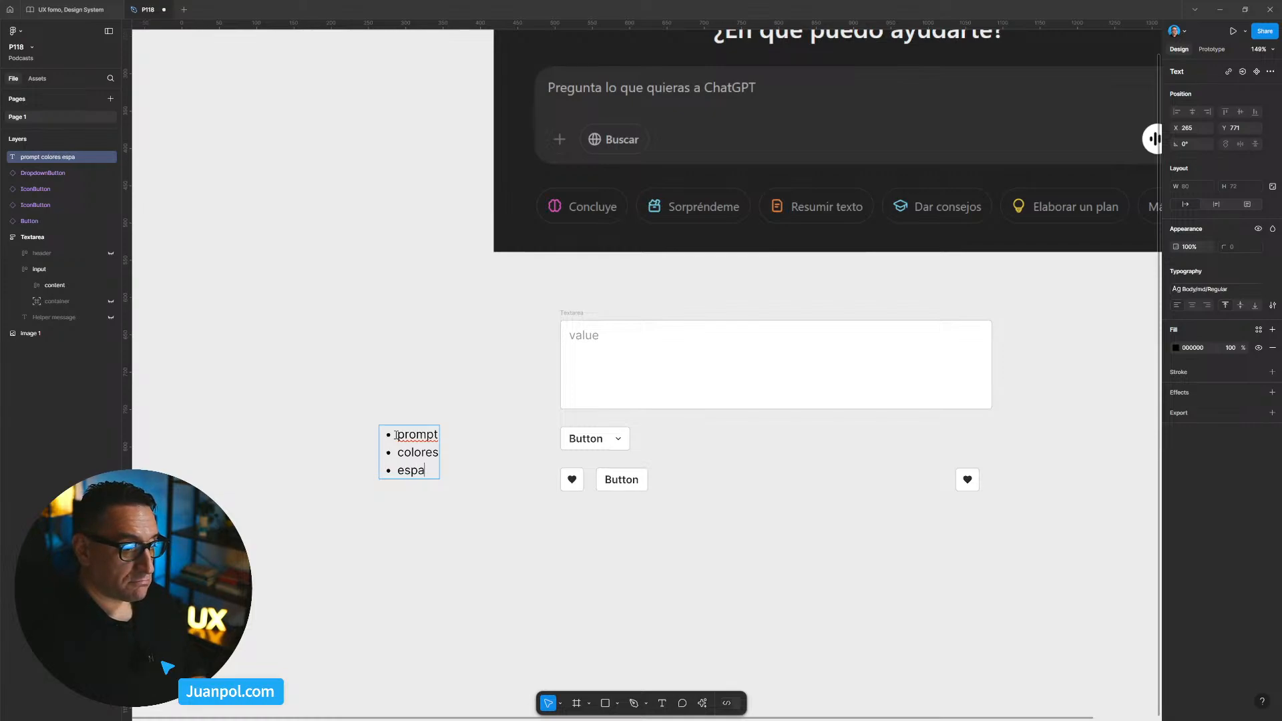
{"action": "type", "text": "c"}
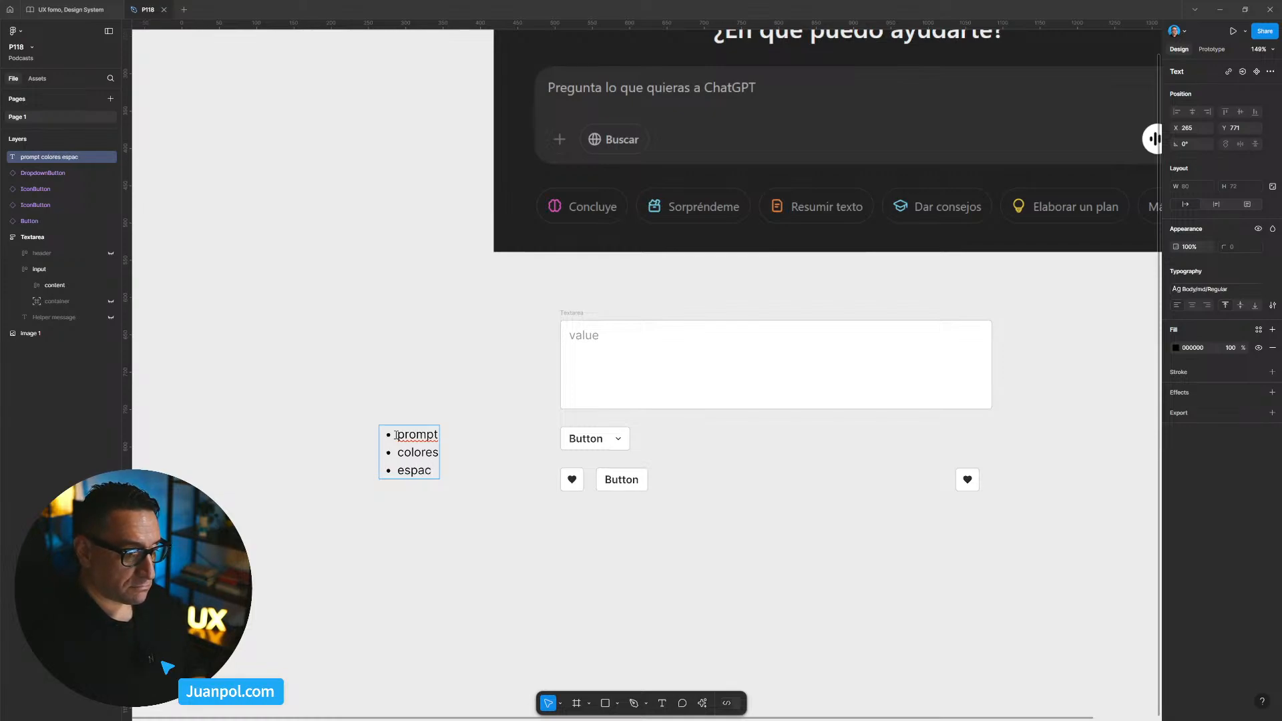
{"action": "type", "text": "iados"}
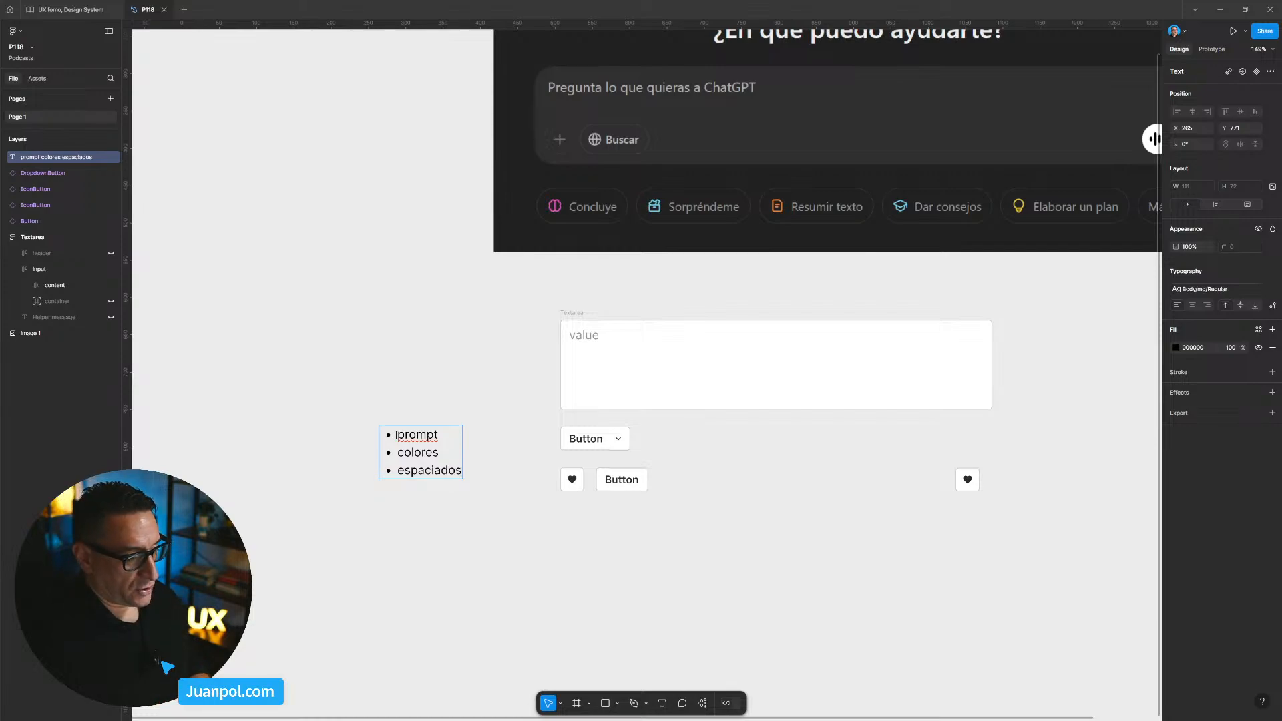
Add a fourth bullet reading "referencias de componentes" to the list.
{"action": "key", "text": "Return"}
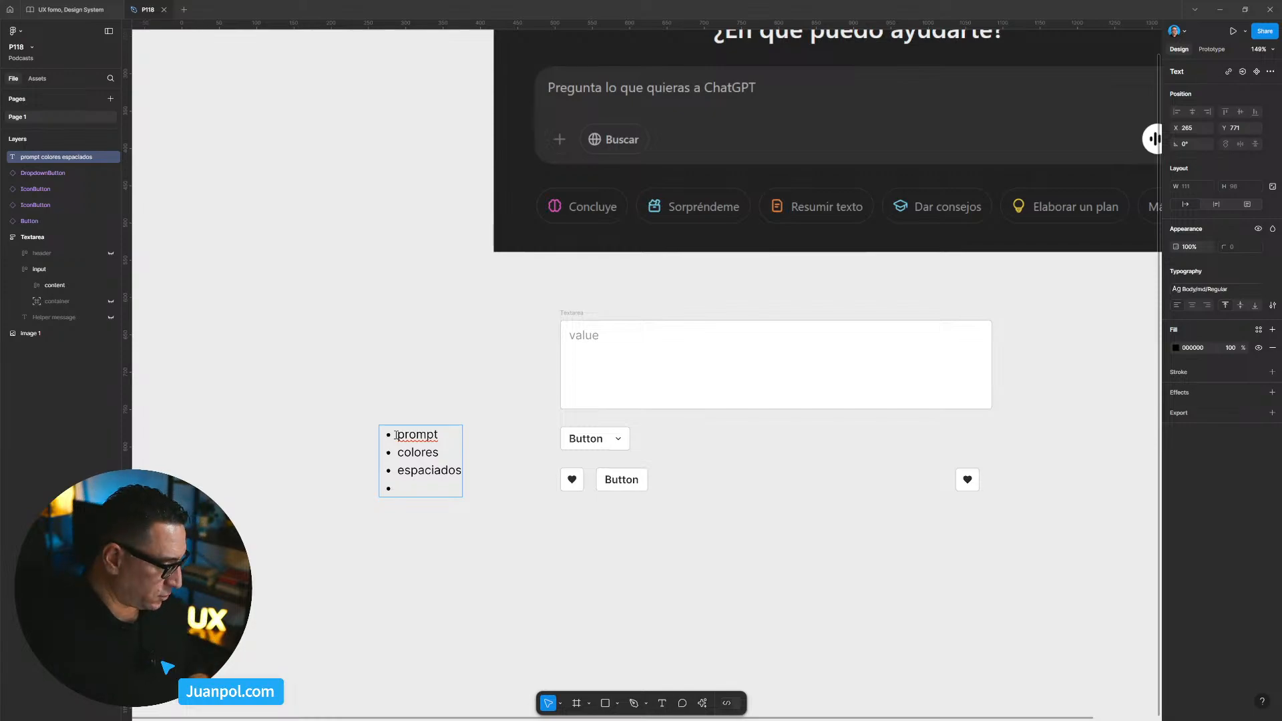
{"action": "type", "text": "referencias"}
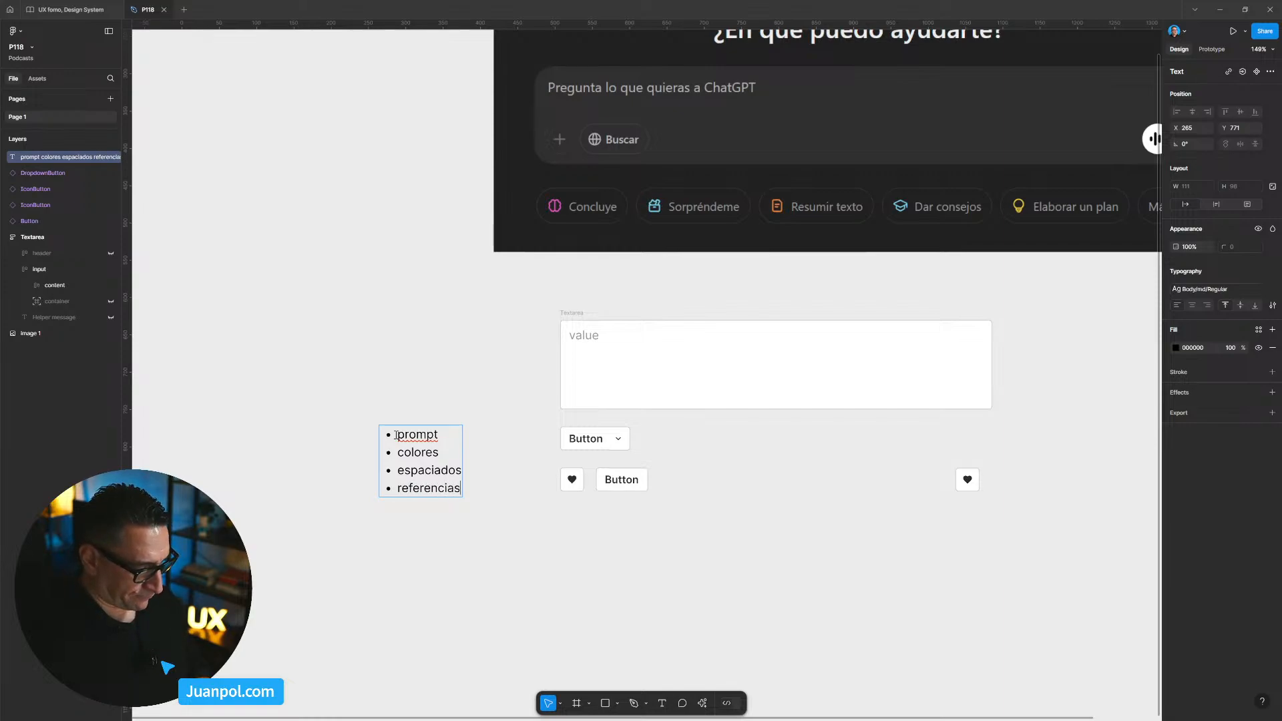
{"action": "type", "text": " de componentes"}
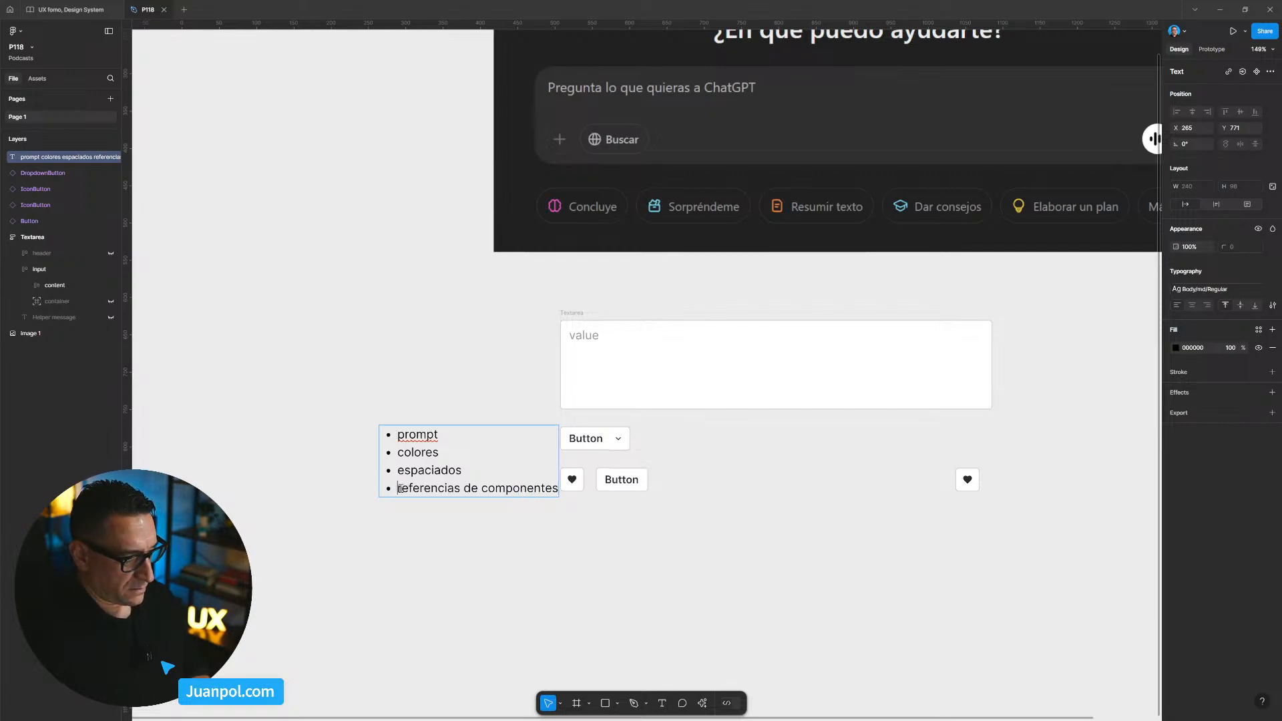
Shorten the fourth bullet of the list to "componentes".
{"action": "key", "text": "Delete"}
{"action": "key", "text": "Delete"}
{"action": "key", "text": "Delete"}
{"action": "key", "text": "Delete"}
{"action": "key", "text": "Delete"}
{"action": "key", "text": "Delete"}
{"action": "key", "text": "Delete"}
{"action": "key", "text": "Delete"}
{"action": "key", "text": "Delete"}
{"action": "key", "text": "Delete"}
{"action": "key", "text": "Delete"}
{"action": "key", "text": "Delete"}
{"action": "key", "text": "Delete"}
{"action": "key", "text": "Delete"}
{"action": "key", "text": "Delete"}
{"action": "key", "text": "Delete"}
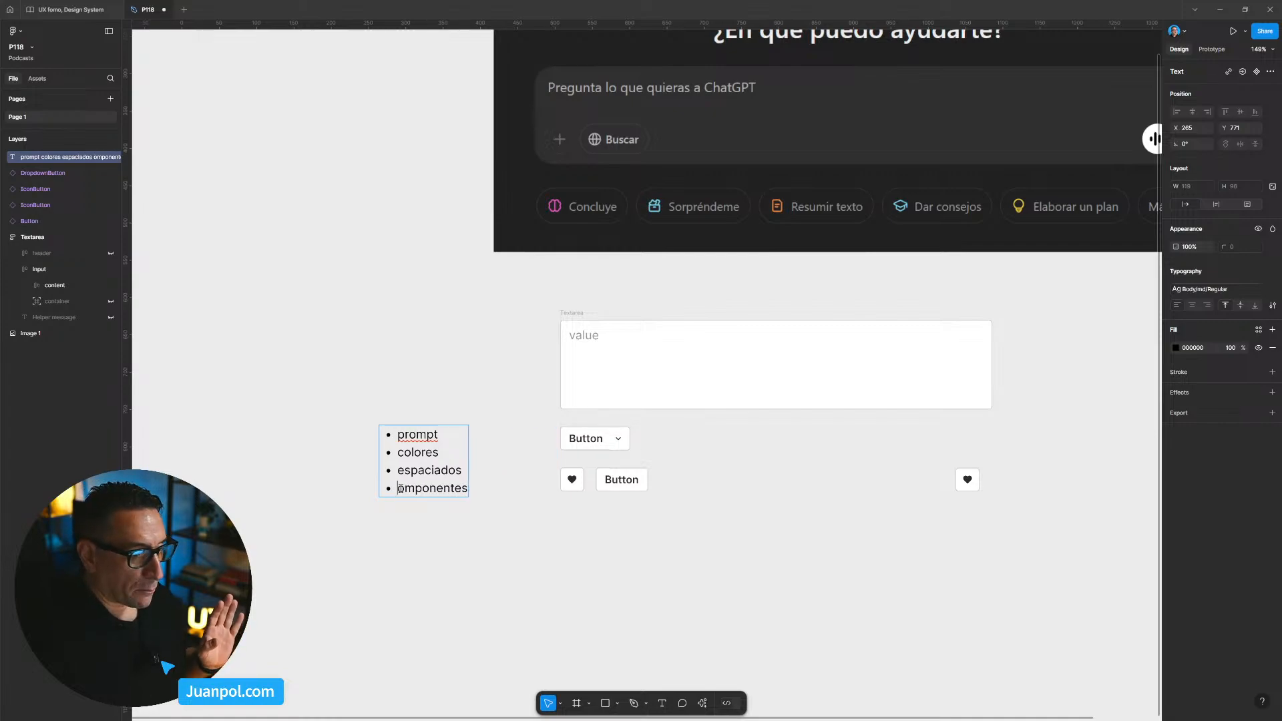
{"action": "type", "text": "c"}
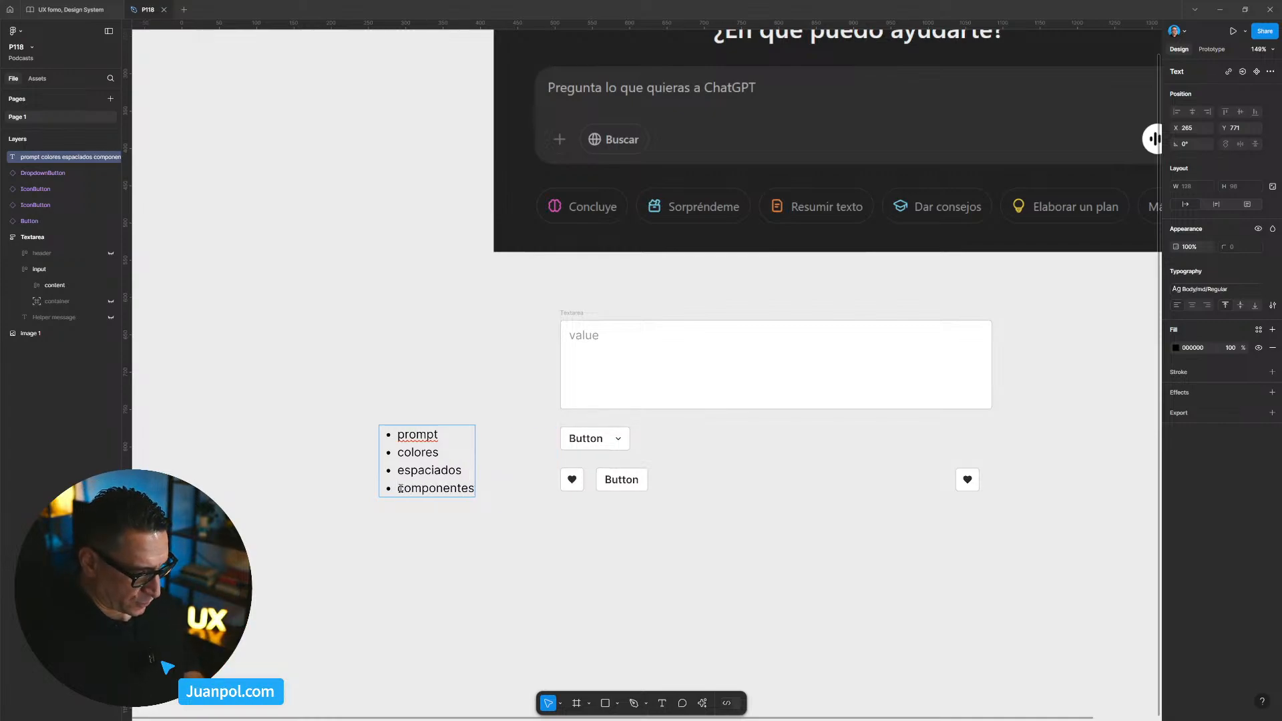
Append "(capturas)" to the fourth bullet, after "componentes".
{"action": "key", "text": "End"}
{"action": "type", "text": "("}
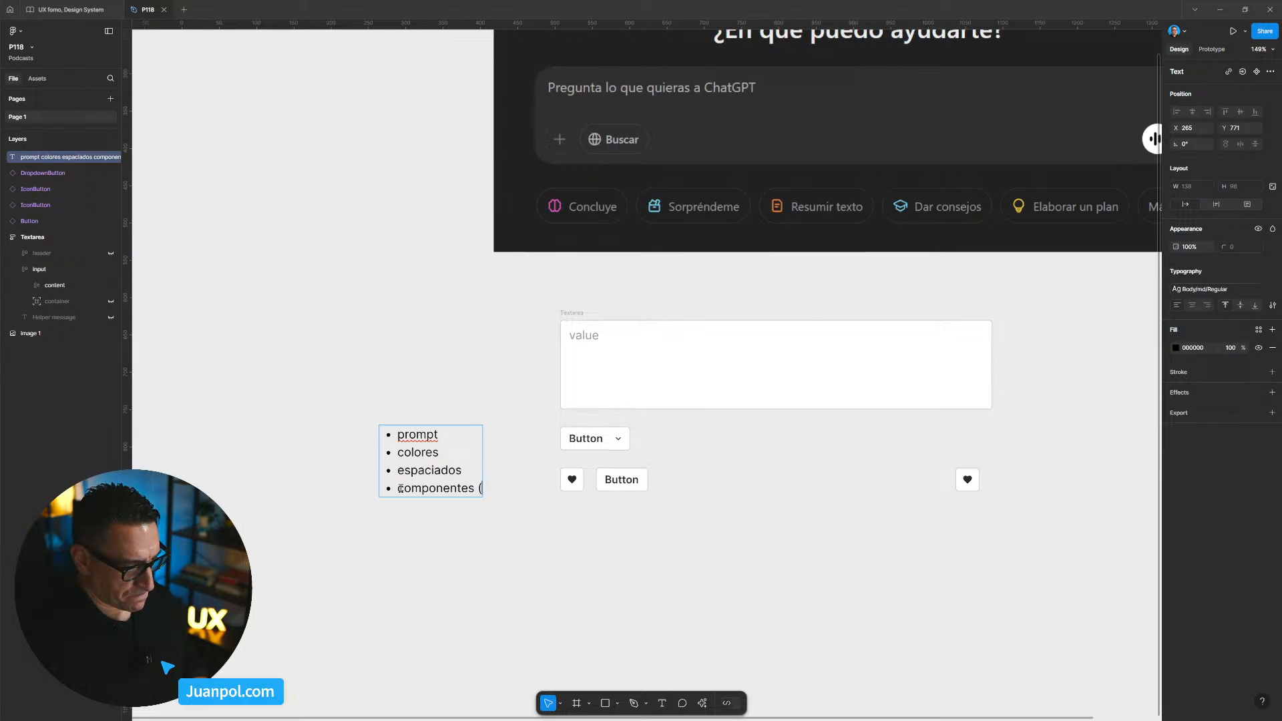
{"action": "type", "text": "caturasÇ)"}
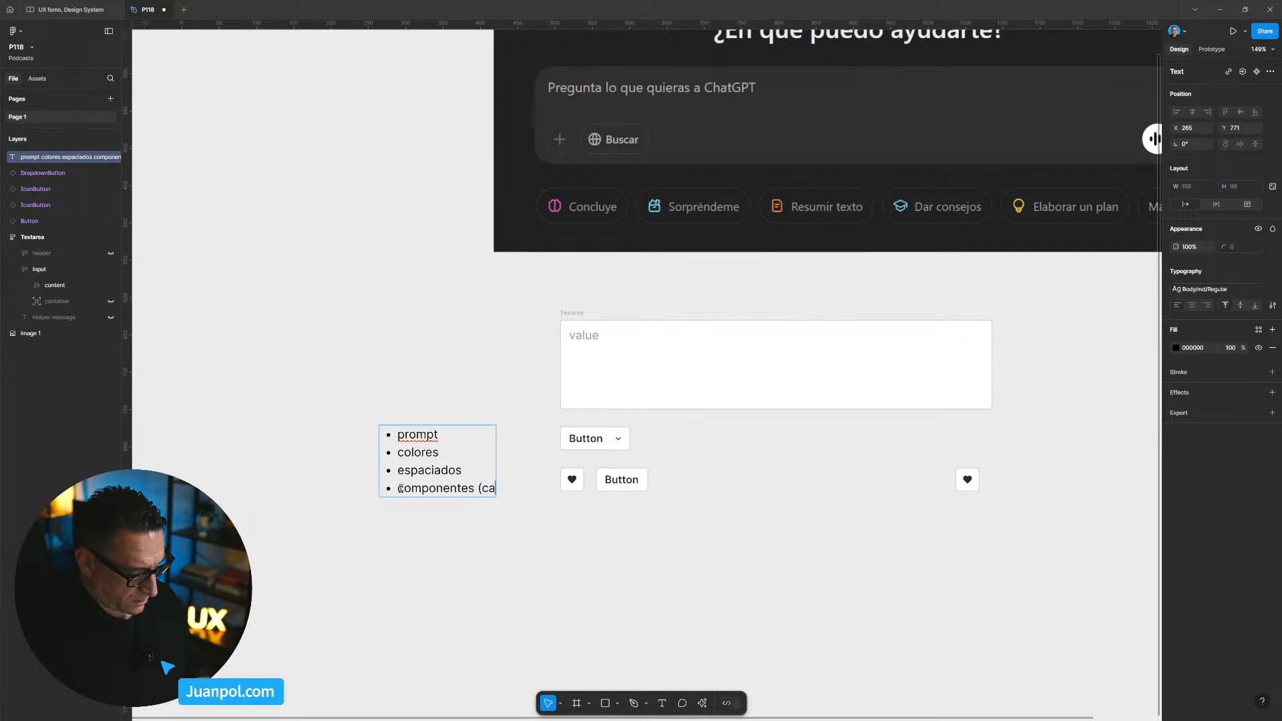
{"action": "key", "text": "BackSpace"}
{"action": "key", "text": "BackSpace"}
{"action": "key", "text": "BackSpace"}
{"action": "key", "text": "BackSpace"}
{"action": "key", "text": "BackSpace"}
{"action": "key", "text": "BackSpace"}
{"action": "key", "text": "BackSpace"}
{"action": "type", "text": "pturas)"}
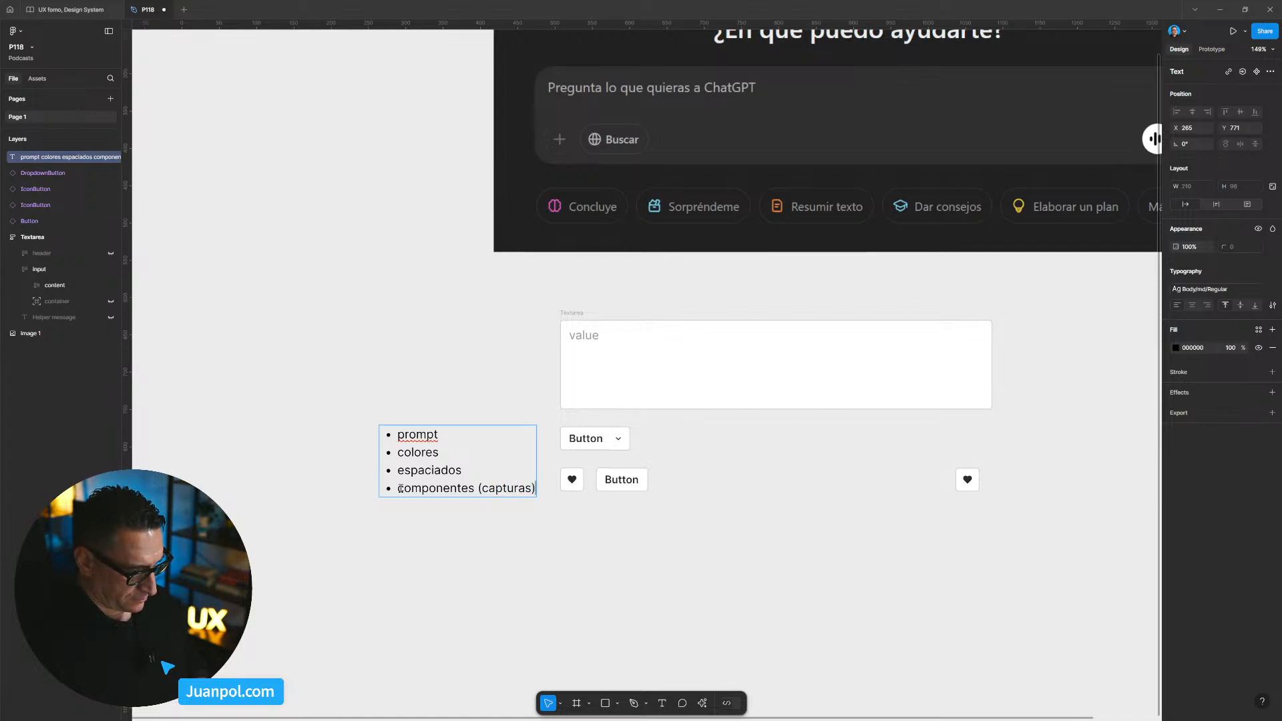
Finish editing the list and move it farther from the buttons, to X 214, Y 762.
{"action": "key", "text": "Escape"}
{"action": "left_click_drag", "start_coordinate": [440, 488], "coordinate": [415, 481]}
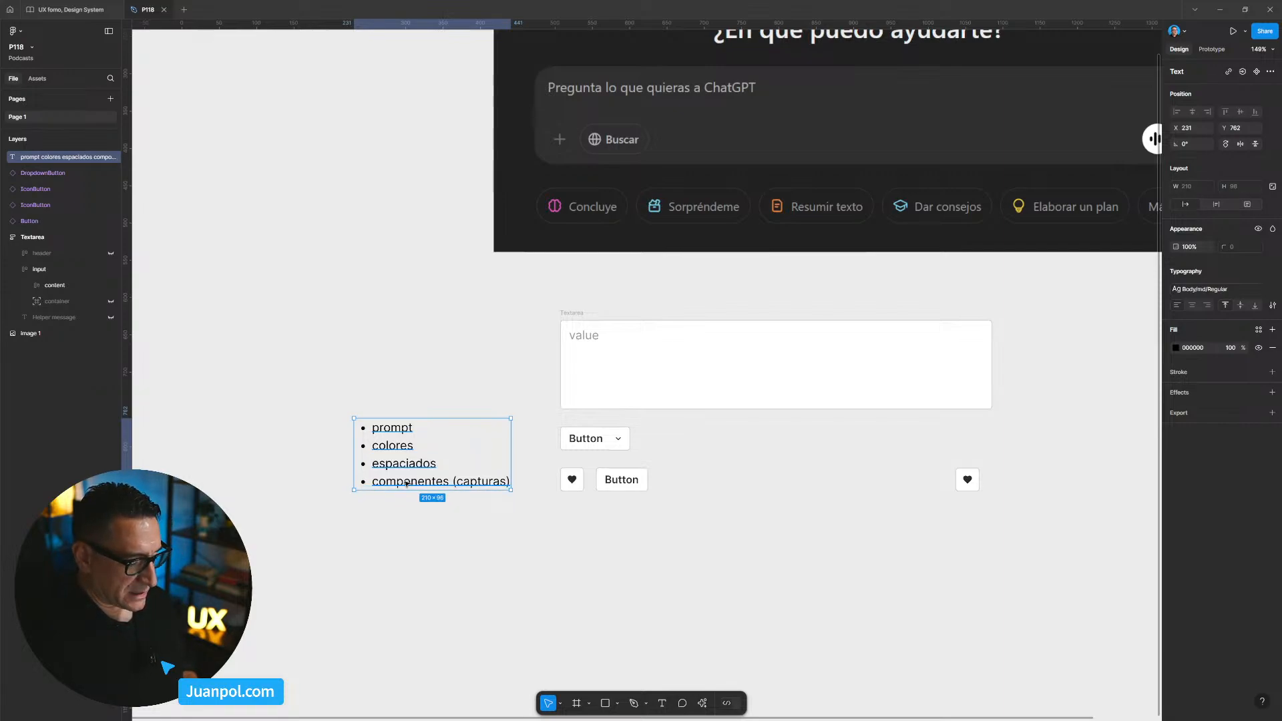
{"action": "left_click_drag", "start_coordinate": [408, 484], "coordinate": [402, 482]}
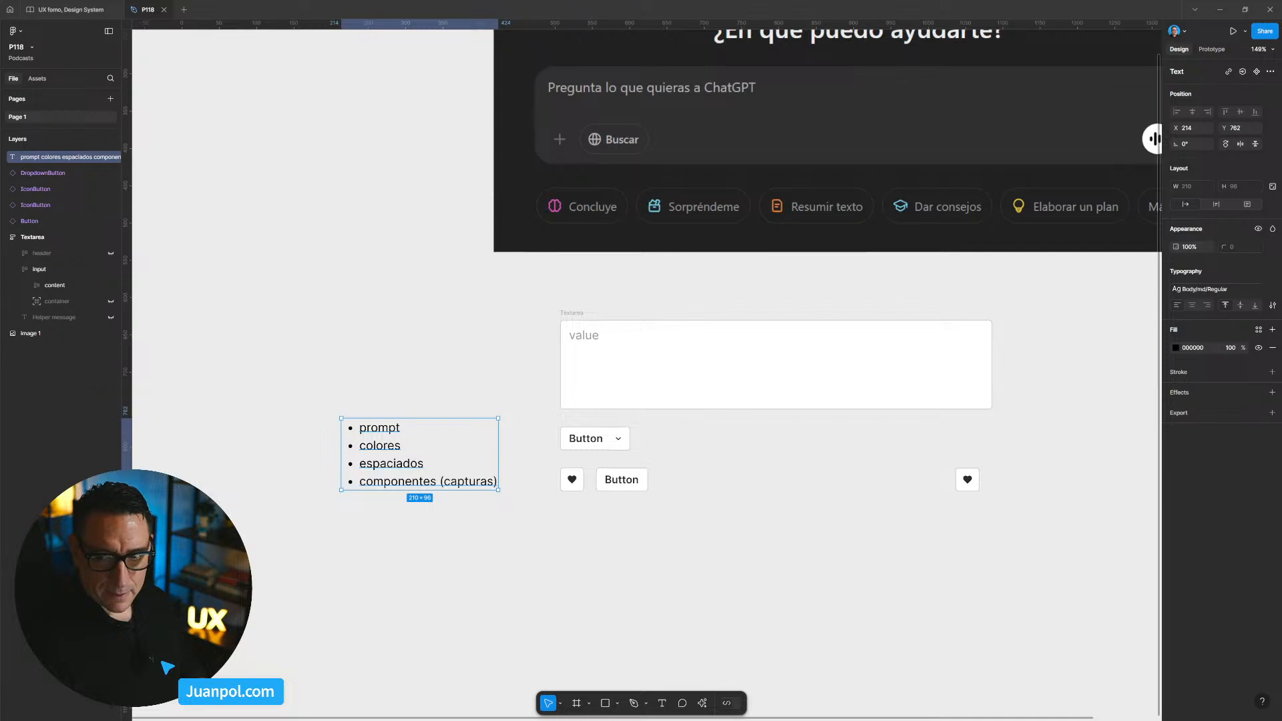
{"action": "left_click", "coordinate": [1031, 308]}
Move the heart icon button beside the plain button to the empty area above the list and set its type to primary.
{"action": "left_click_drag", "start_coordinate": [1038, 304], "coordinate": [902, 498]}
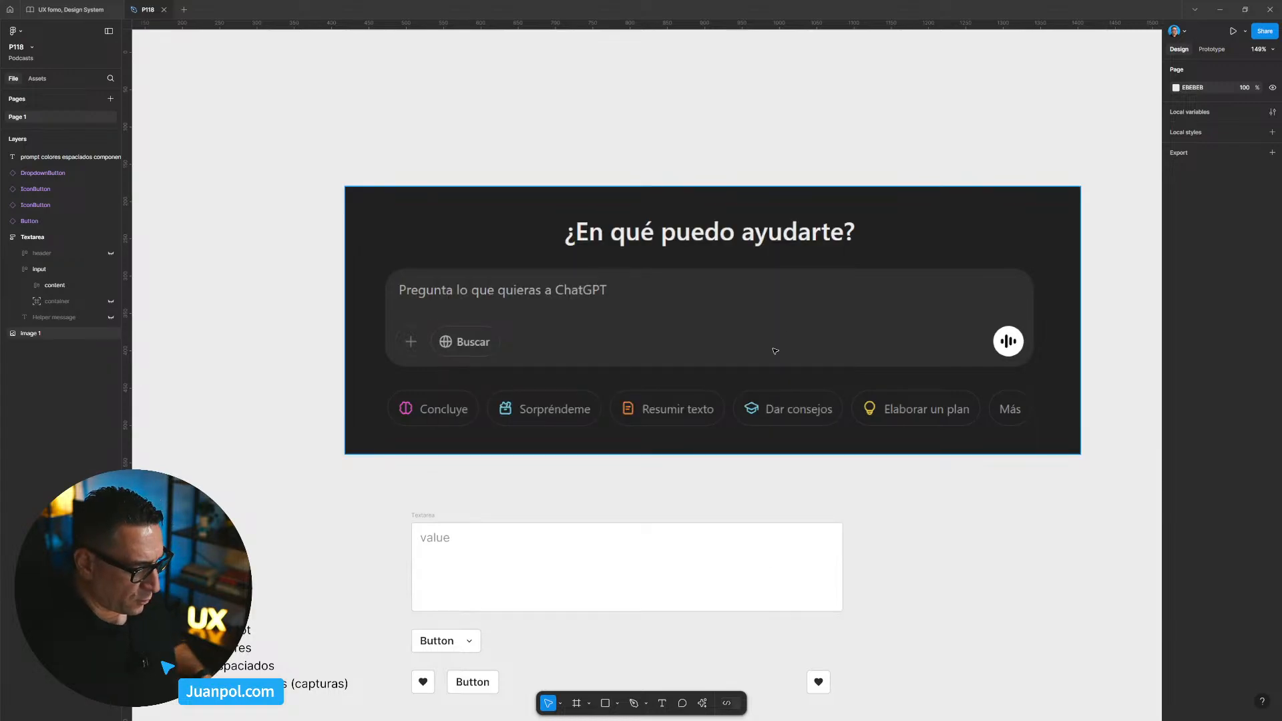
{"action": "left_click_drag", "start_coordinate": [766, 505], "coordinate": [776, 358]}
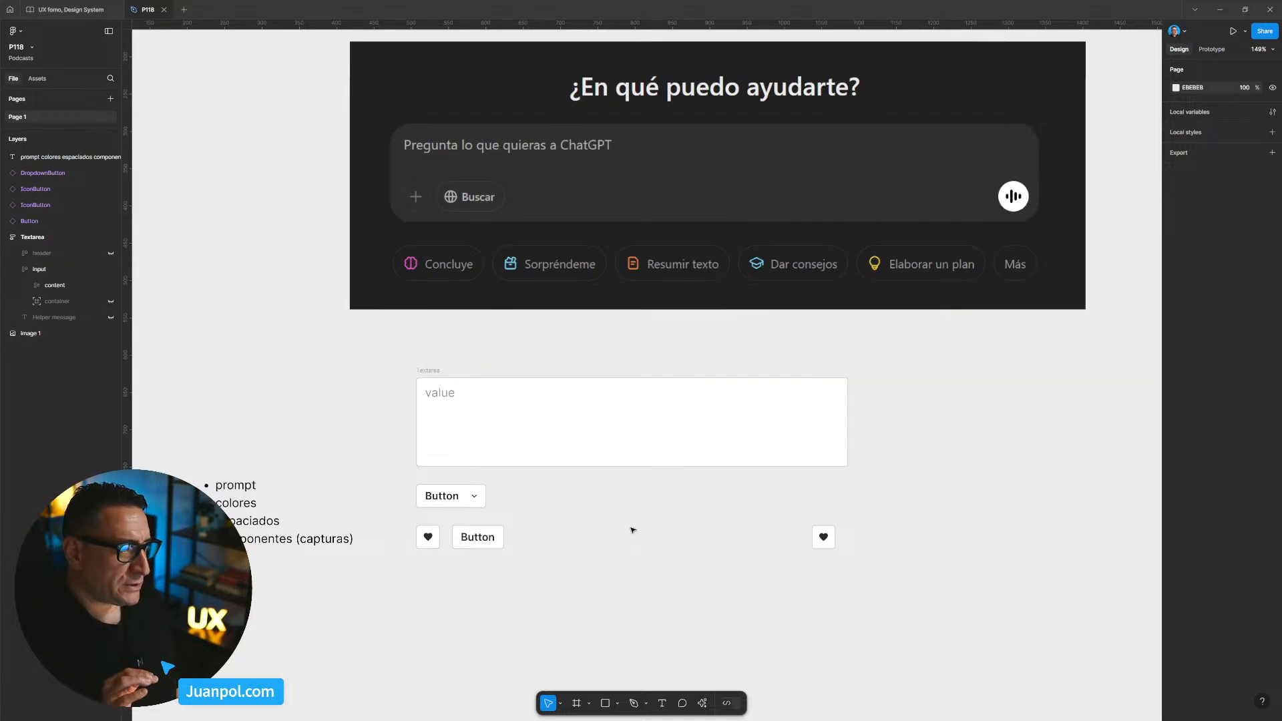
{"action": "scroll", "coordinate": [429, 558], "scroll_direction": "up", "scroll_amount": 5}
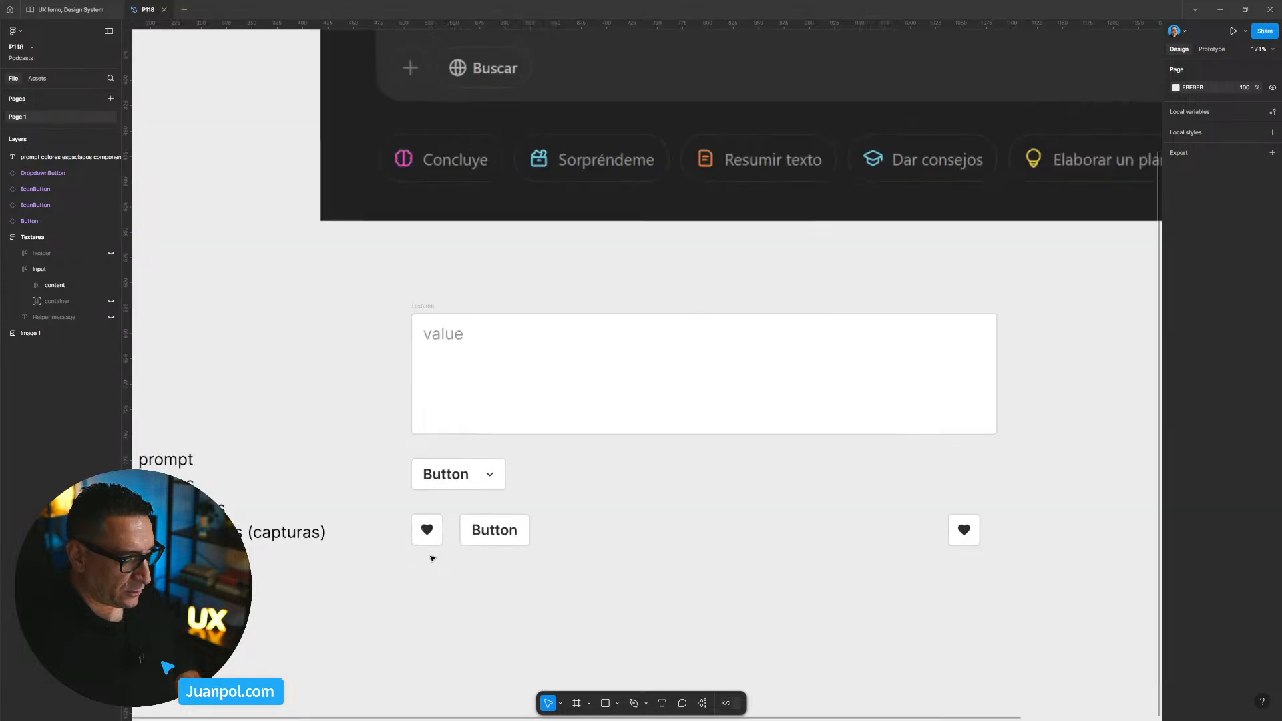
{"action": "left_click_drag", "start_coordinate": [434, 588], "coordinate": [774, 580]}
{"action": "left_click_drag", "start_coordinate": [768, 525], "coordinate": [560, 303]}
{"action": "left_click", "coordinate": [1232, 100]}
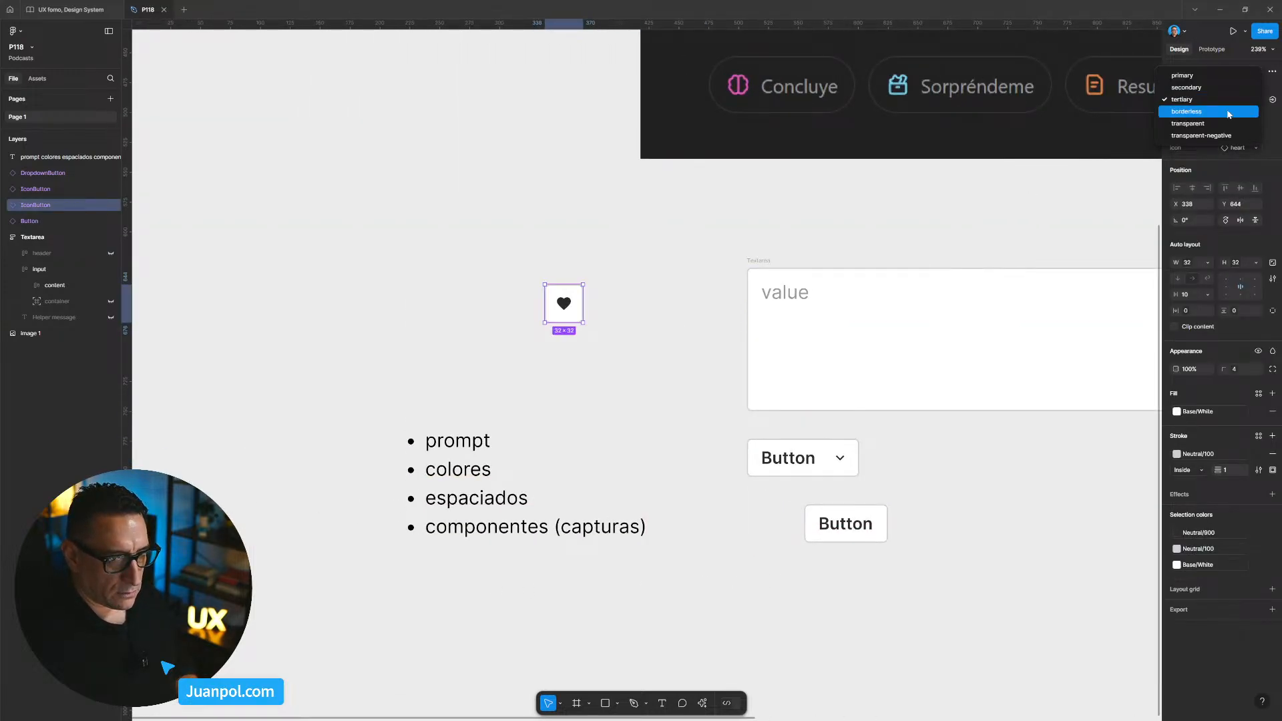
{"action": "left_click", "coordinate": [1181, 76]}
{"action": "scroll", "coordinate": [601, 329], "scroll_direction": "up", "scroll_amount": 5}
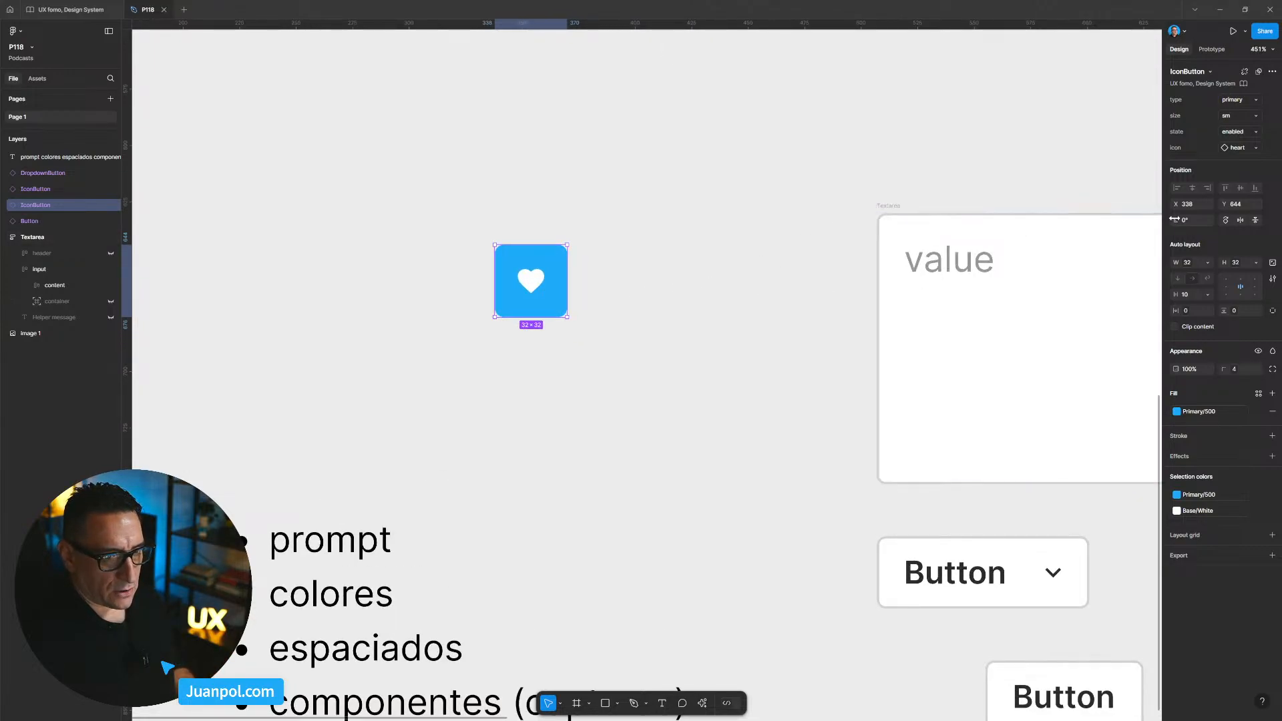
Change the separated icon button's icon to folder and its type to tertiary.
{"action": "left_click", "coordinate": [1237, 148]}
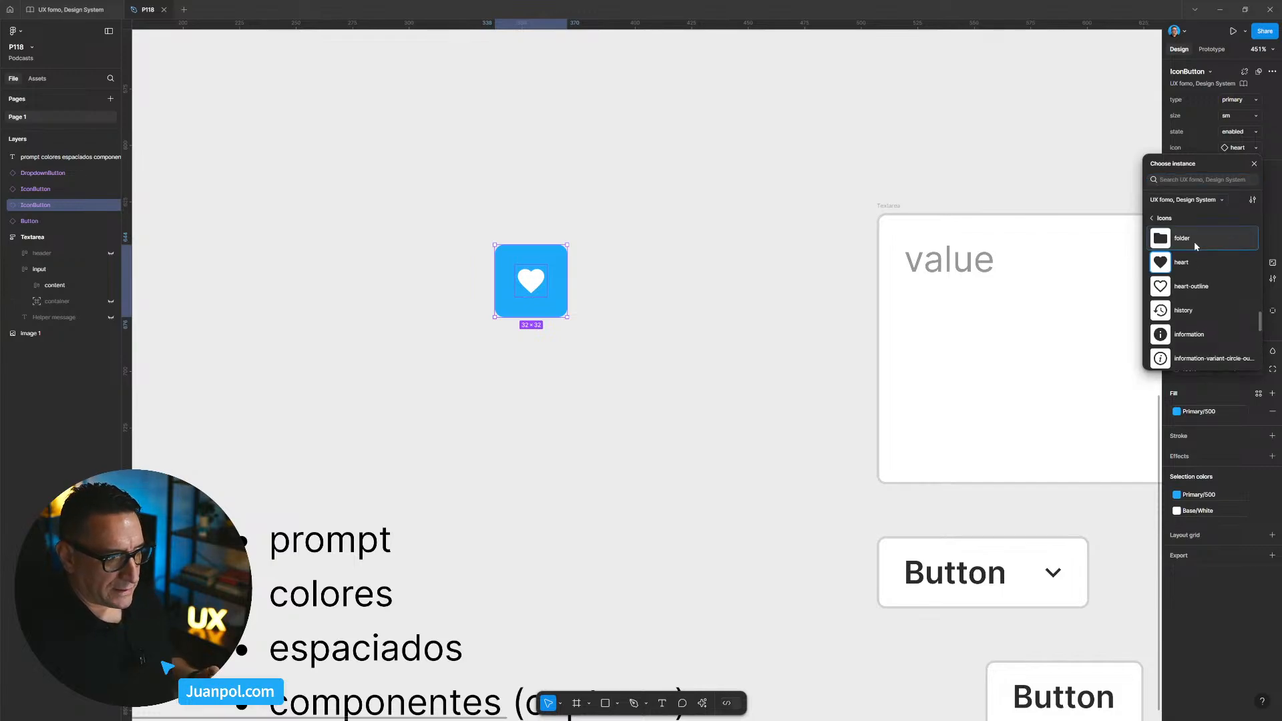
{"action": "left_click", "coordinate": [1194, 242]}
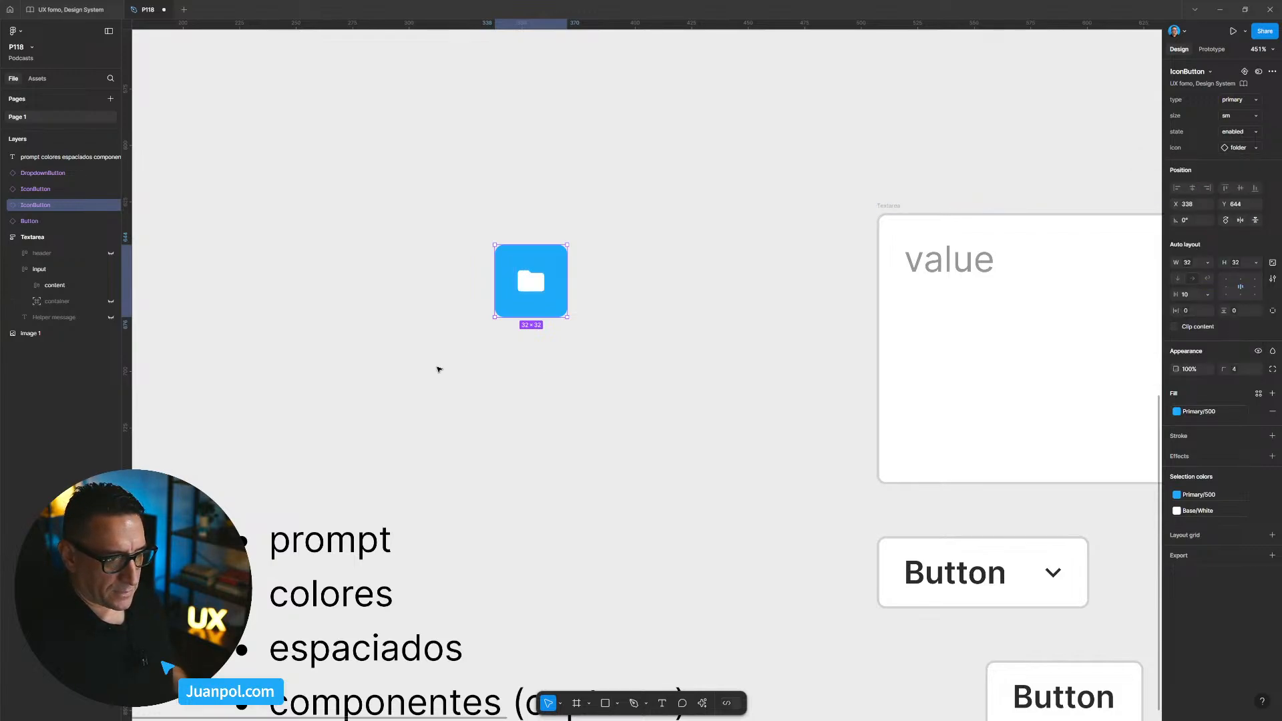
{"action": "left_click", "coordinate": [1242, 100]}
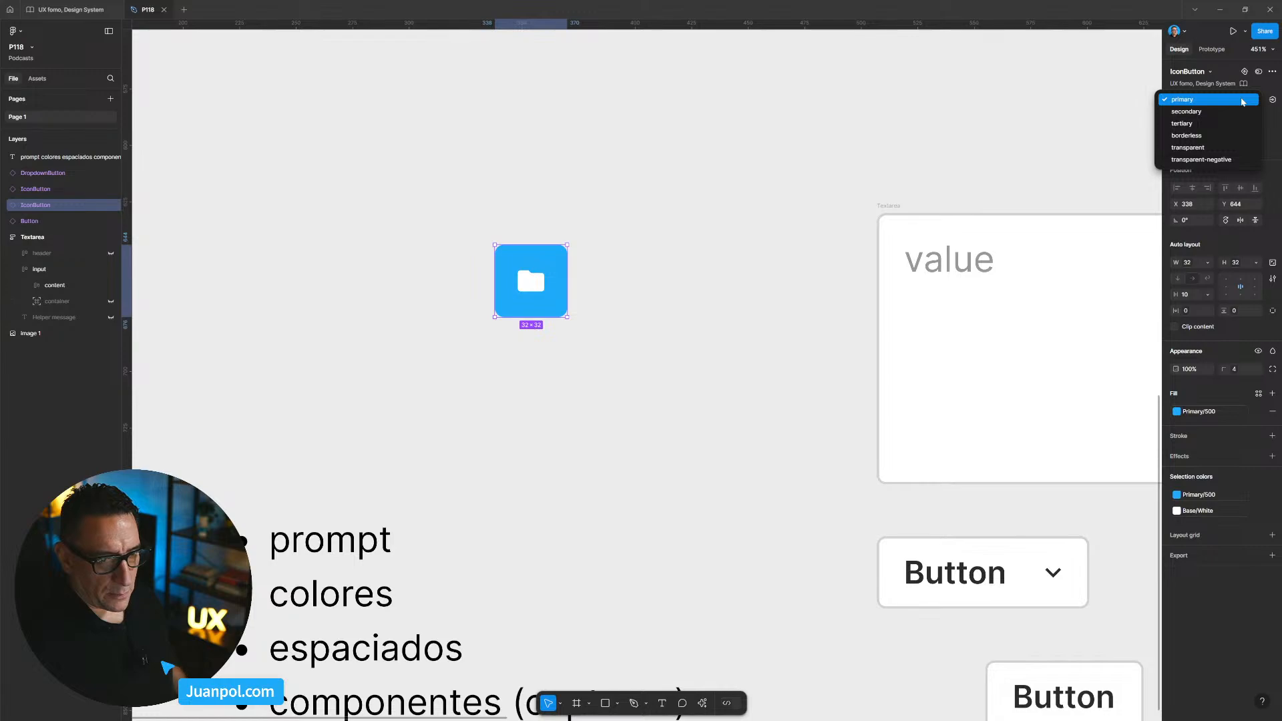
{"action": "left_click", "coordinate": [1216, 113]}
{"action": "left_click", "coordinate": [1234, 101]}
{"action": "left_click", "coordinate": [1226, 118]}
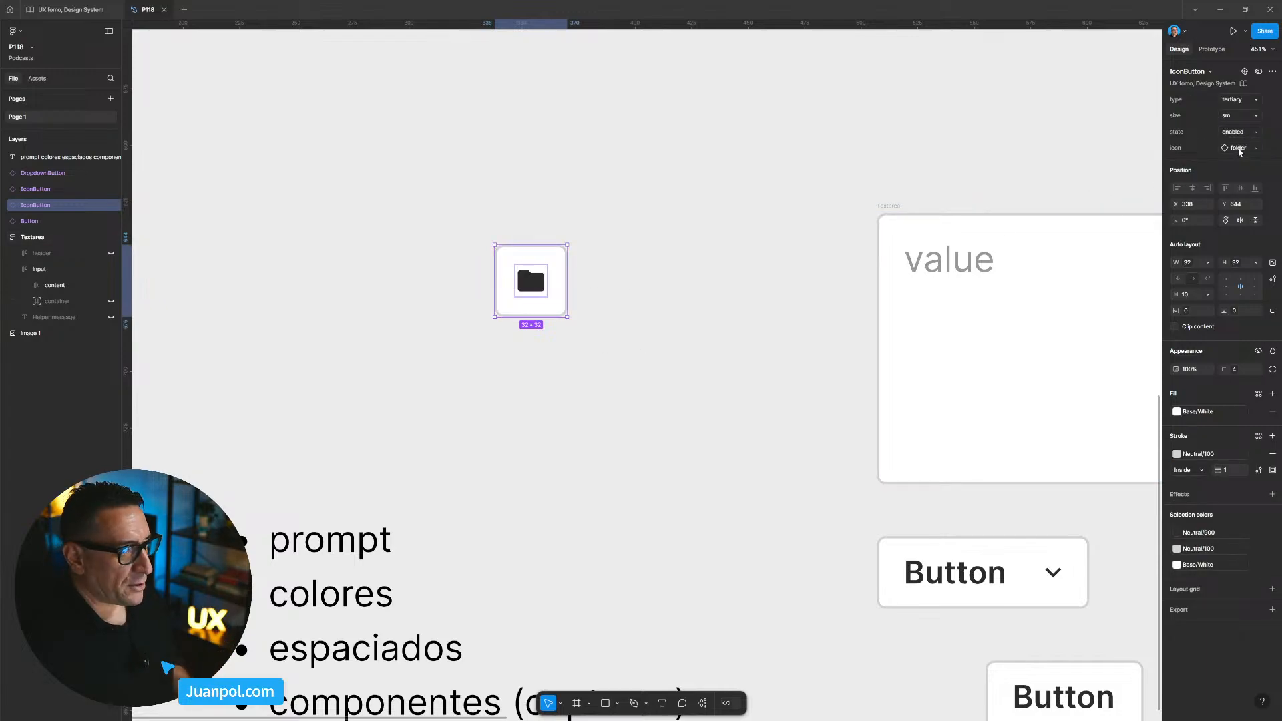
Swap the separated icon button's icon for poll.
{"action": "left_click", "coordinate": [1238, 148]}
{"action": "scroll", "coordinate": [1189, 302], "scroll_direction": "down", "scroll_amount": 5}
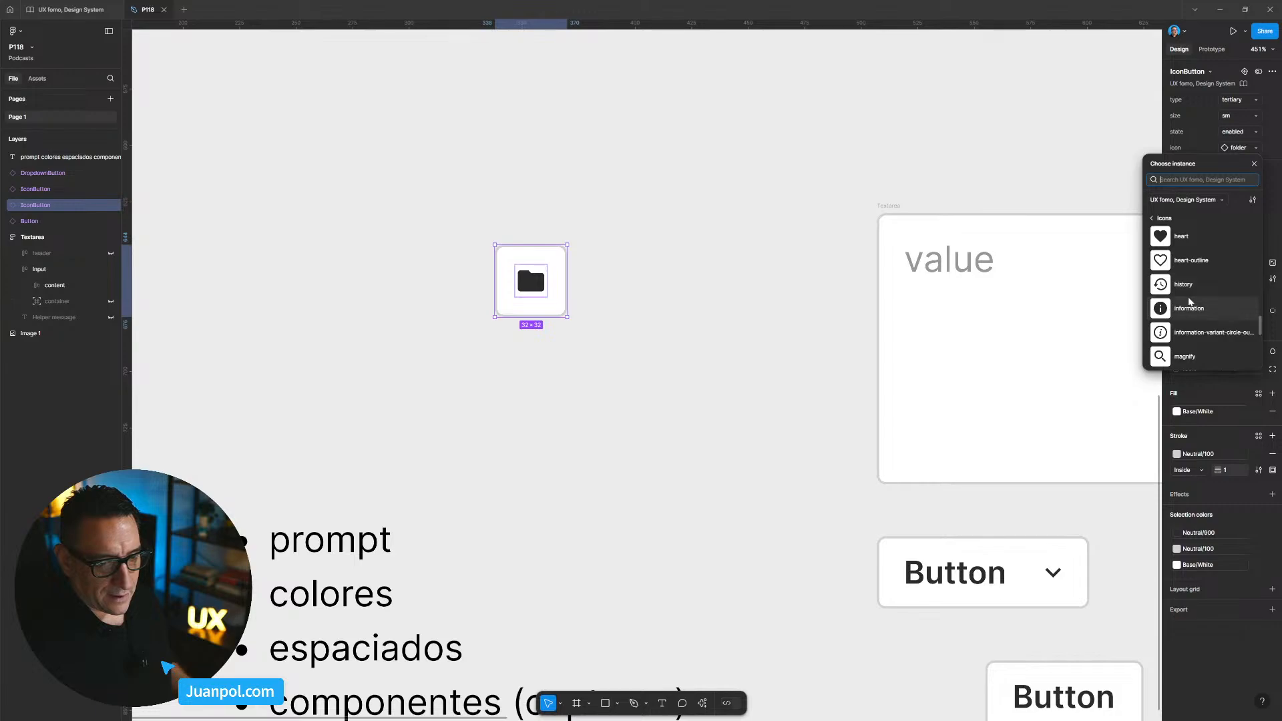
{"action": "left_click", "coordinate": [1182, 350]}
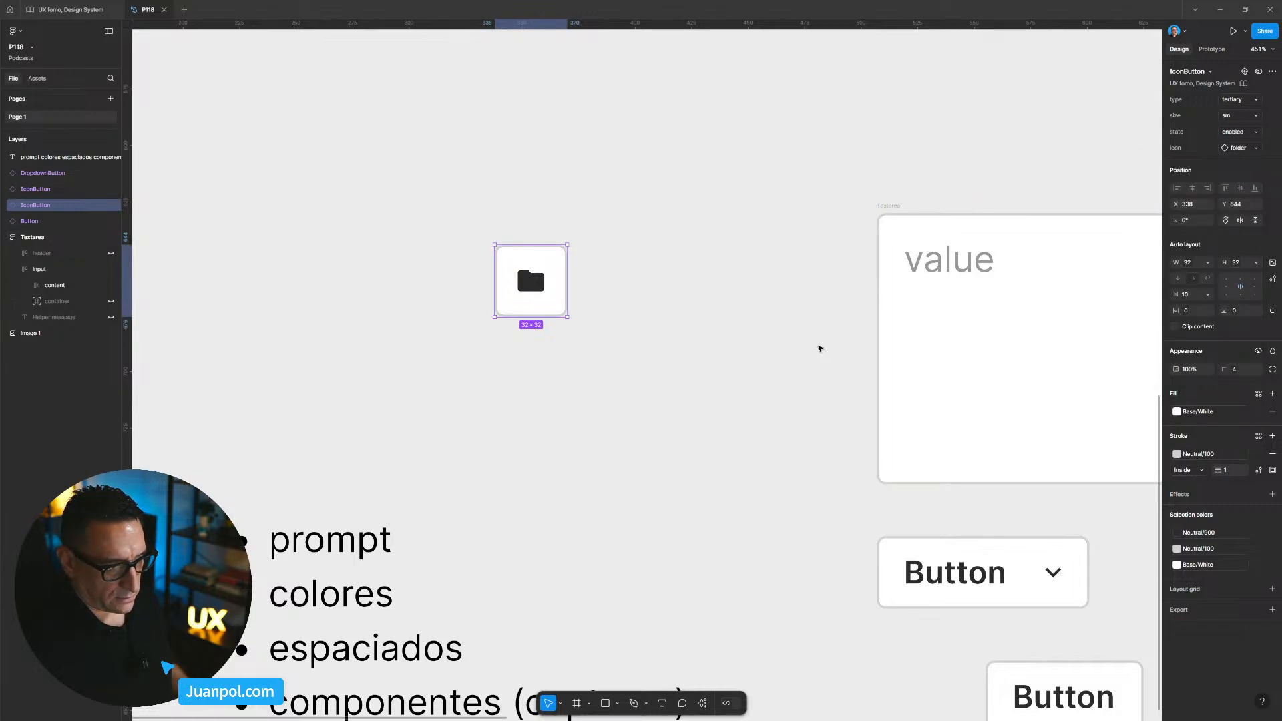
Delete the separated icon button above the list.
{"action": "left_click_drag", "start_coordinate": [539, 301], "coordinate": [510, 229]}
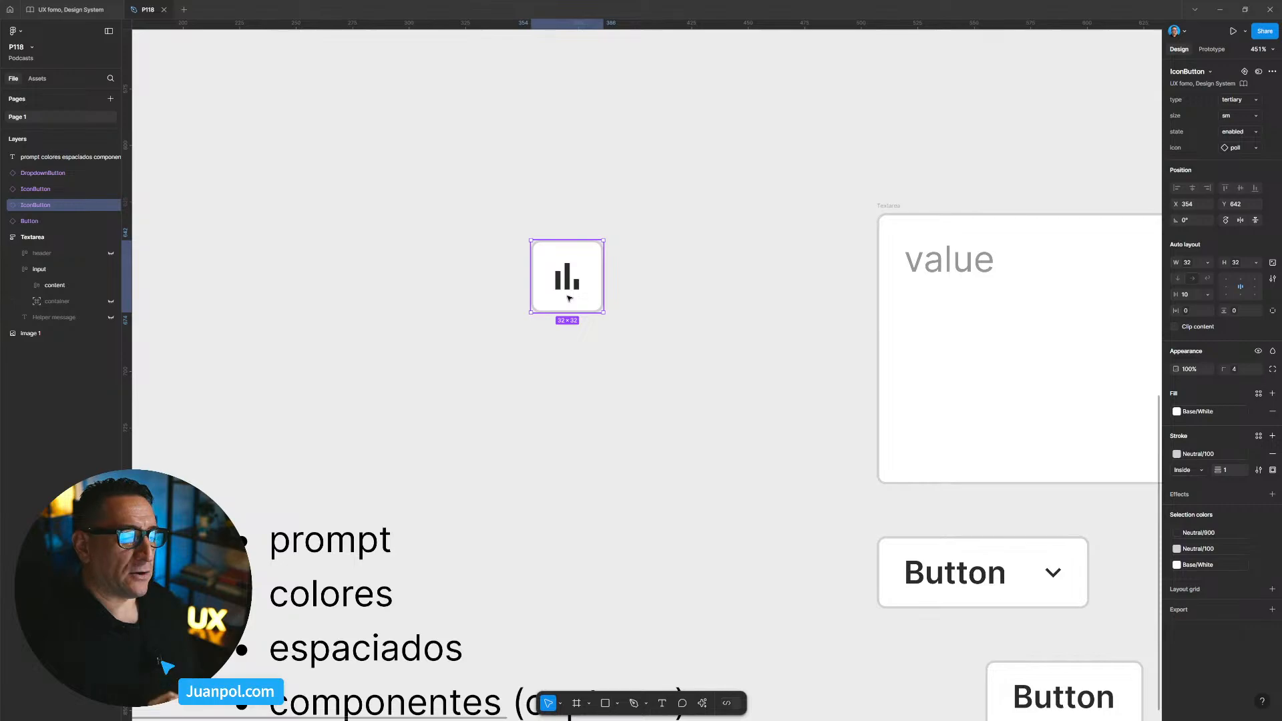
{"action": "key", "text": "Delete"}
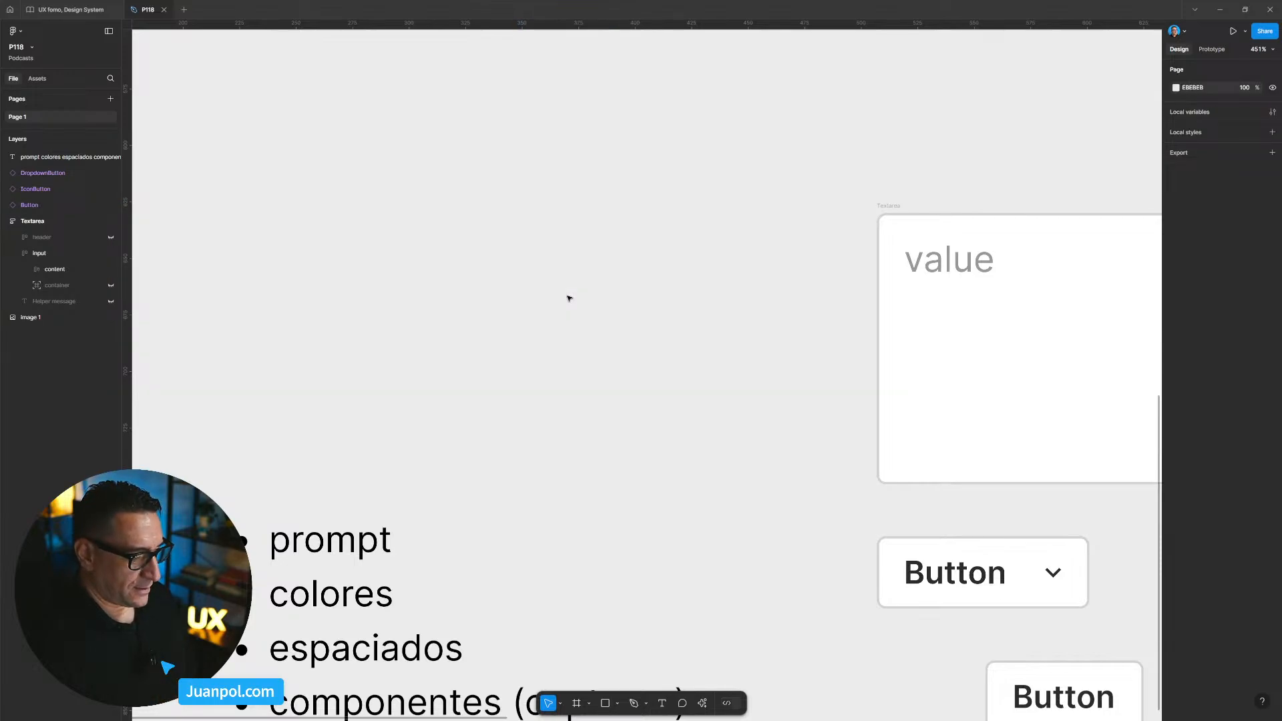
Add a fifth bullet reading "patrones y templates" to the end of the list.
{"action": "scroll", "coordinate": [592, 467], "scroll_direction": "down", "scroll_amount": 3}
{"action": "scroll", "coordinate": [592, 472], "scroll_direction": "down", "scroll_amount": 1}
{"action": "left_click_drag", "start_coordinate": [592, 472], "coordinate": [435, 386]}
{"action": "scroll", "coordinate": [435, 387], "scroll_direction": "down", "scroll_amount": 1}
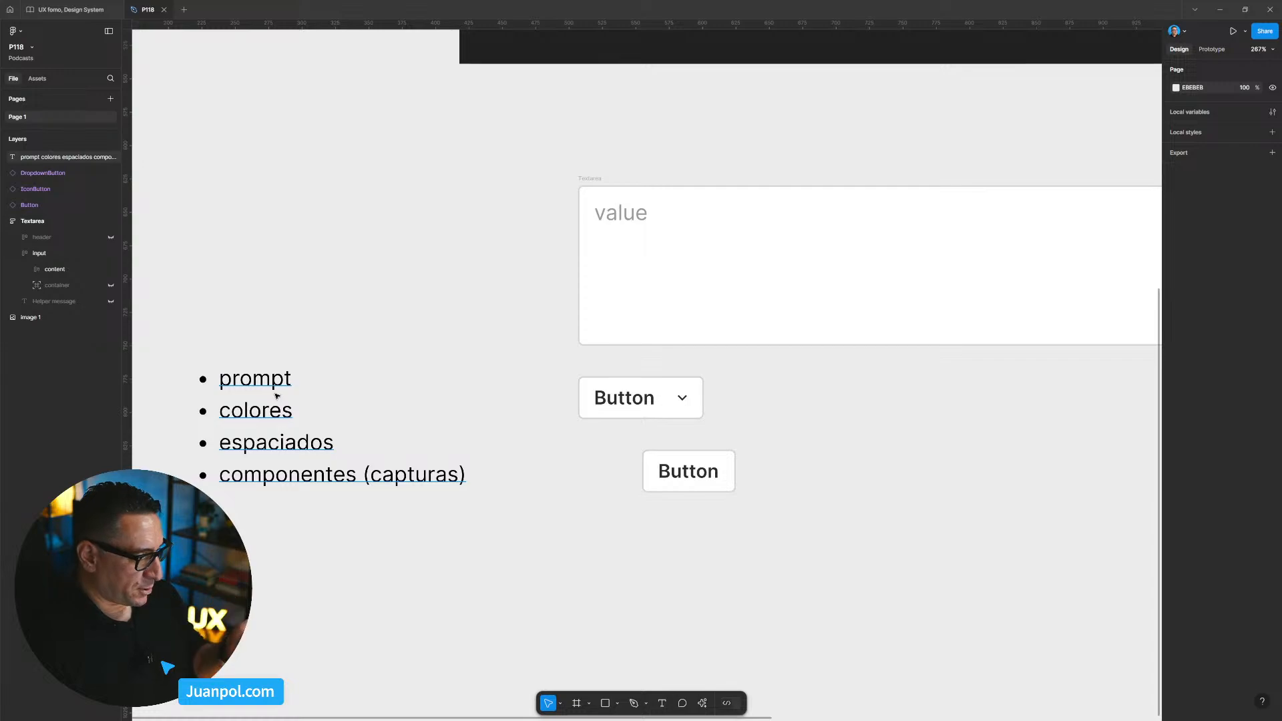
{"action": "scroll", "coordinate": [279, 394], "scroll_direction": "down", "scroll_amount": 1}
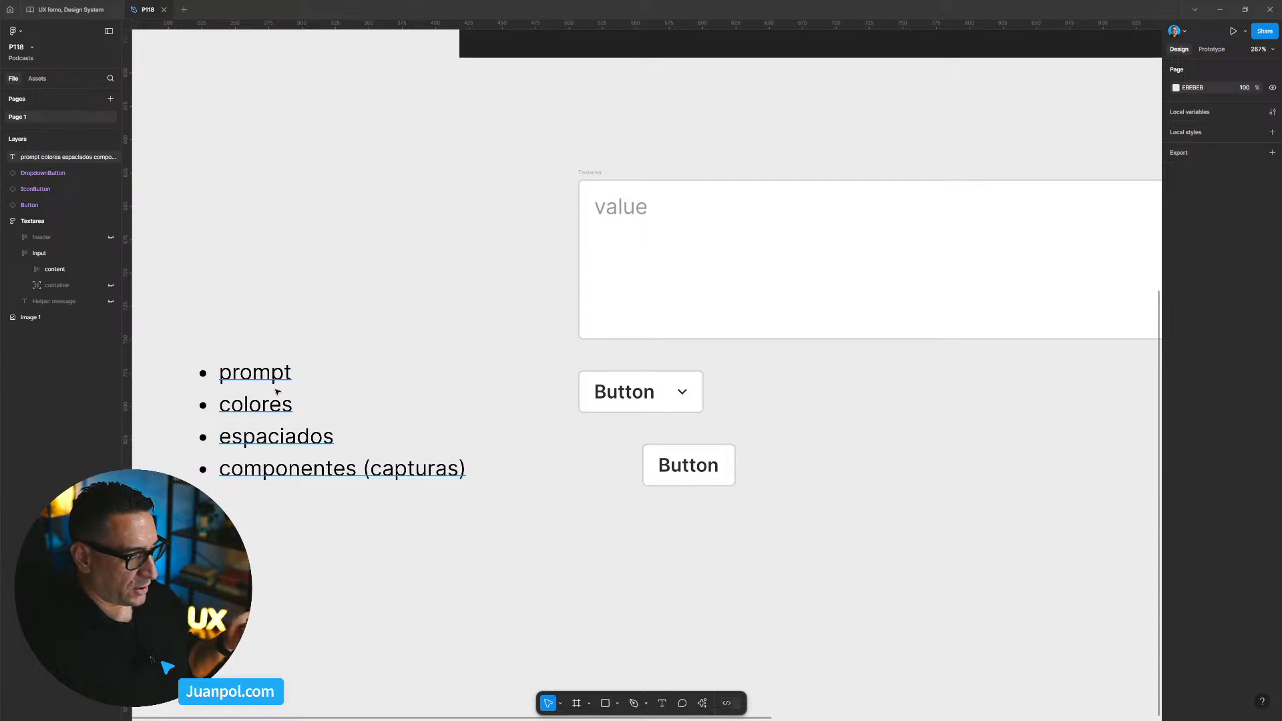
{"action": "double_click", "coordinate": [314, 474]}
{"action": "key", "text": "Right"}
{"action": "key", "text": "Return"}
{"action": "type", "text": "patrones y templates"}
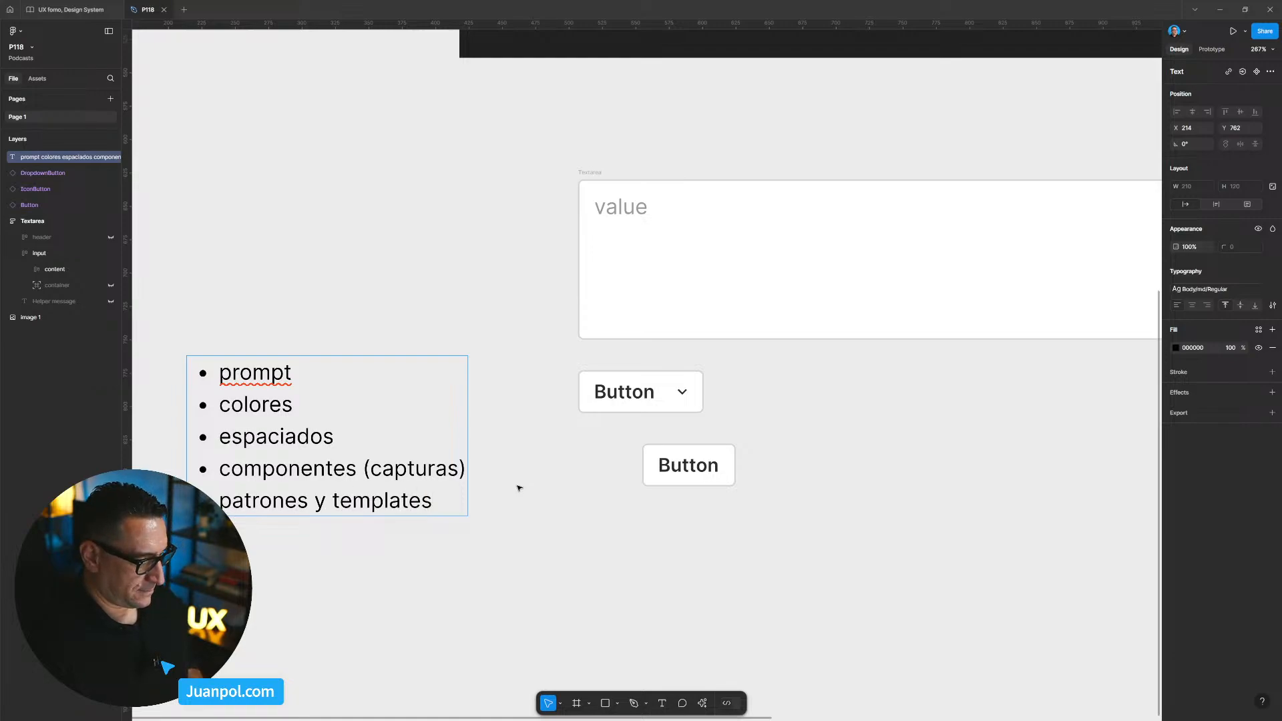
{"action": "key", "text": "Escape"}
{"action": "key", "text": "Escape"}
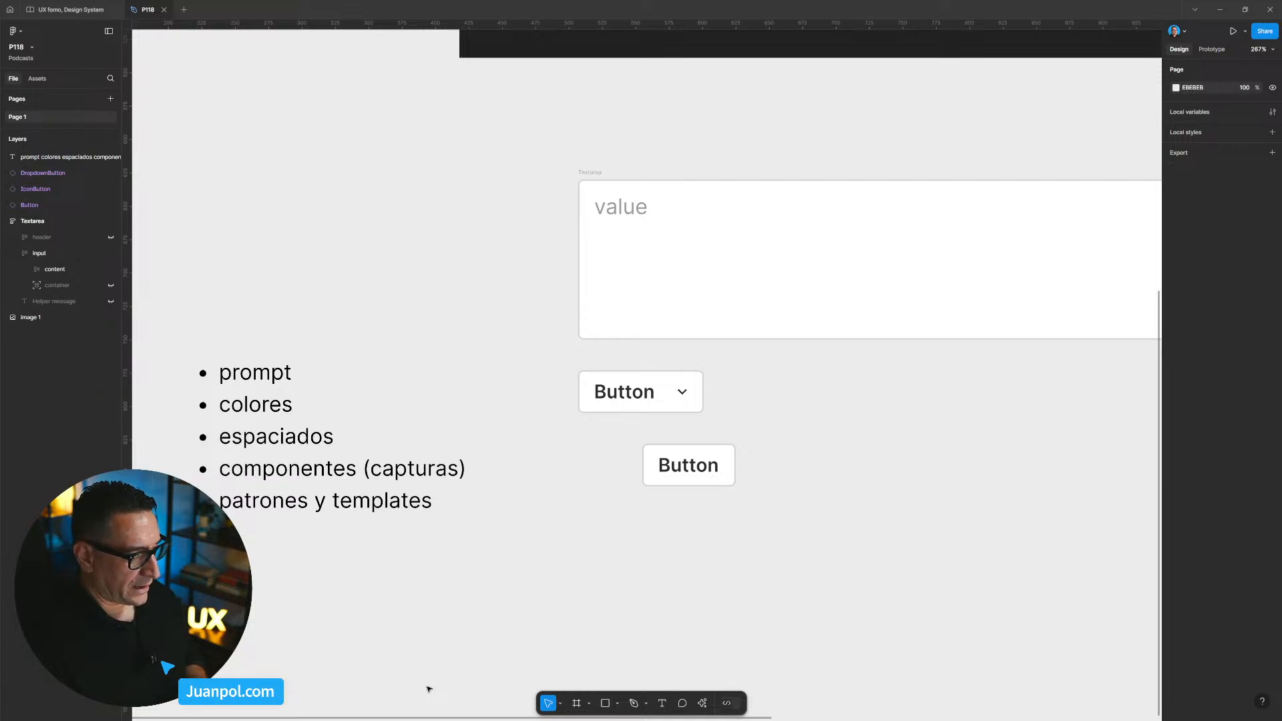
Move the bulleted list slightly up and closer to the buttons.
{"action": "left_click_drag", "start_coordinate": [377, 486], "coordinate": [396, 479]}
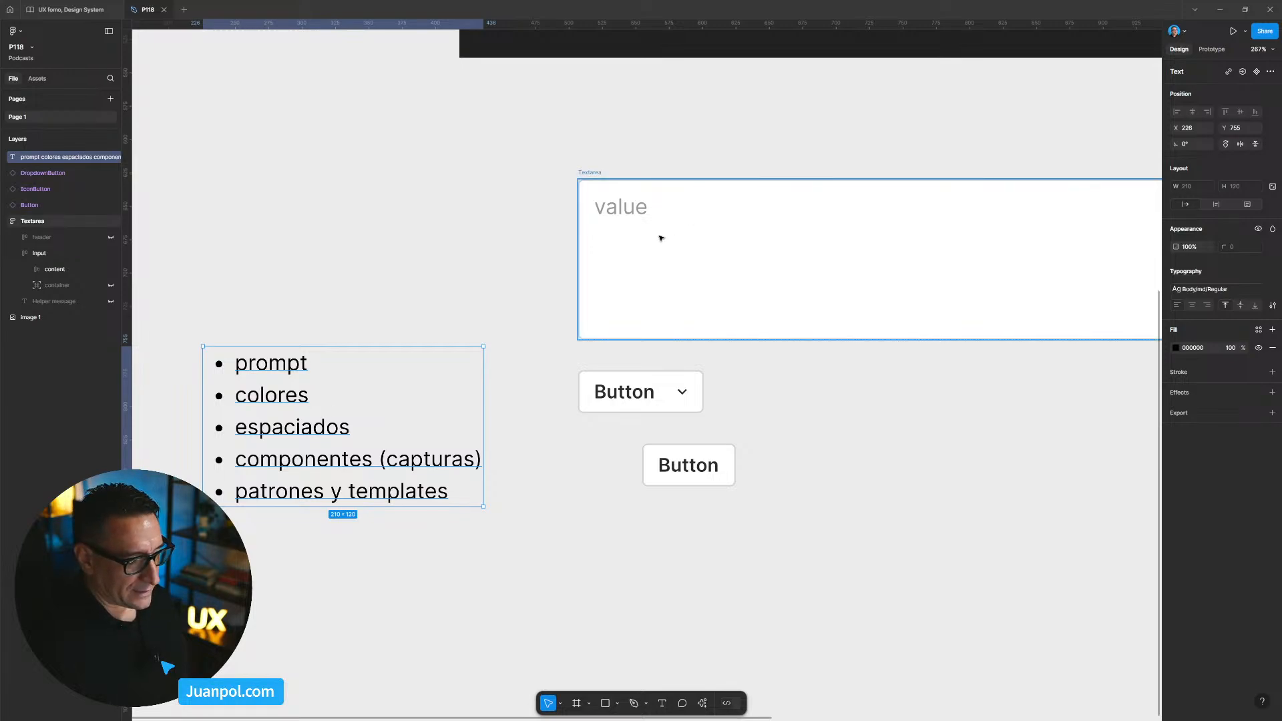
{"action": "left_click_drag", "start_coordinate": [441, 403], "coordinate": [447, 407]}
{"action": "left_click", "coordinate": [510, 326]}
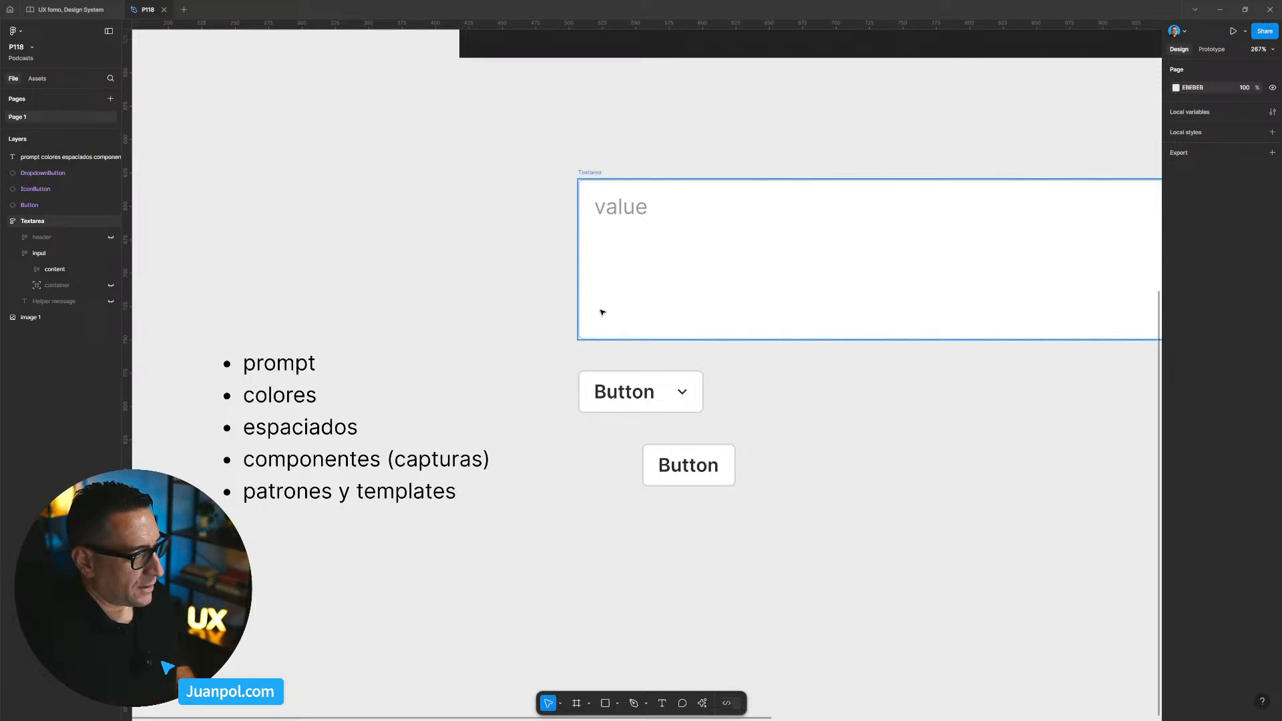
Shift the dropdown button slightly inward from the Textarea's left edge.
{"action": "scroll", "coordinate": [804, 406], "scroll_direction": "down", "scroll_amount": 3}
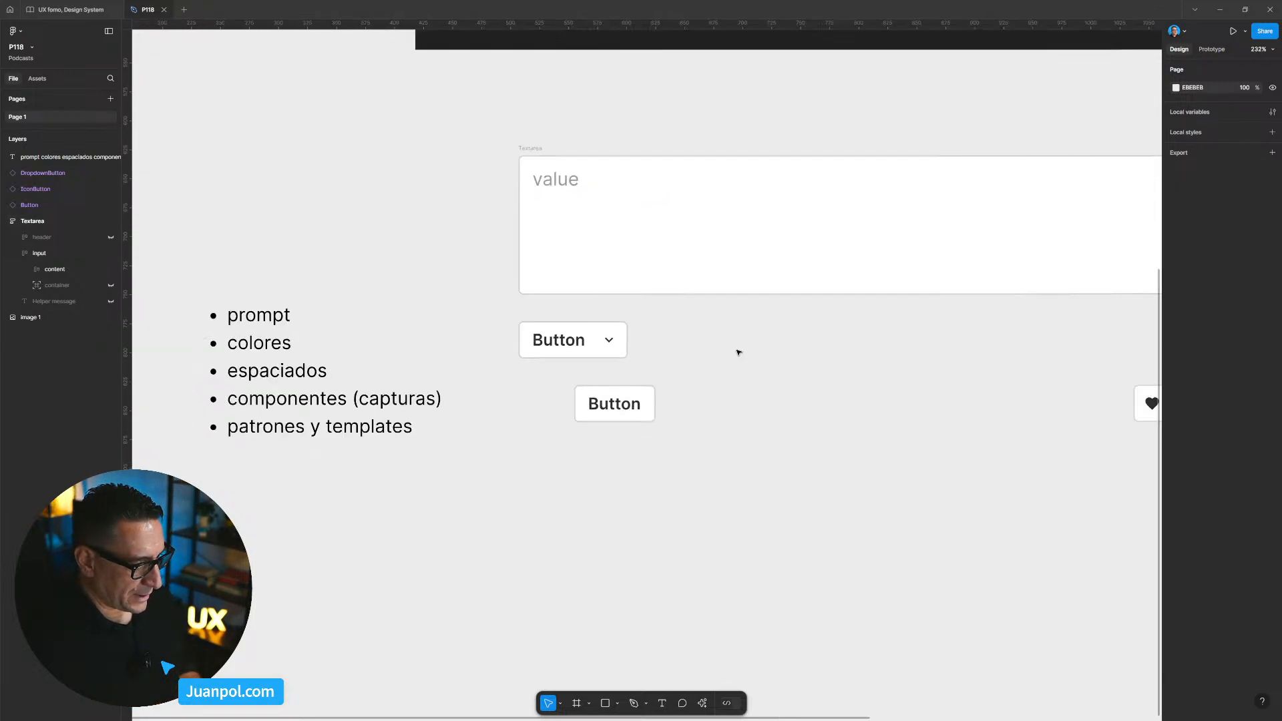
{"action": "scroll", "coordinate": [738, 352], "scroll_direction": "down", "scroll_amount": 4}
{"action": "left_click_drag", "start_coordinate": [700, 306], "coordinate": [674, 300]}
{"action": "left_click", "coordinate": [552, 435]}
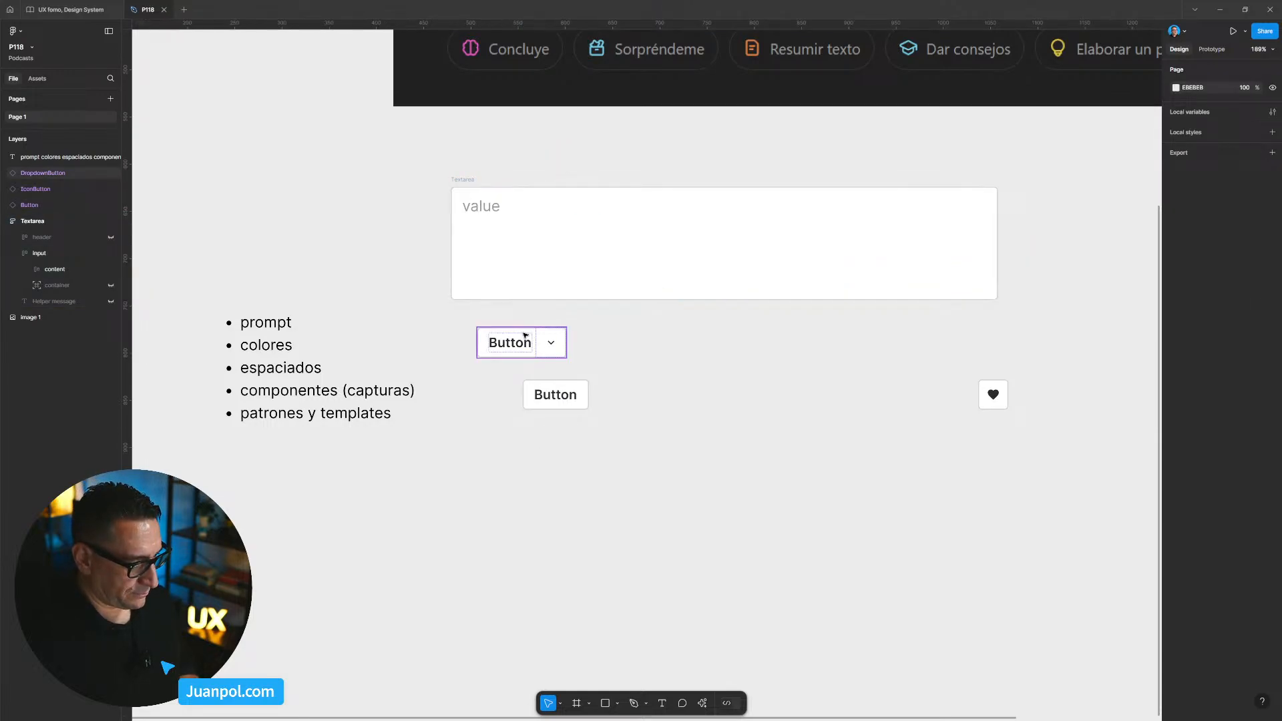
Place the remaining heart icon button inside the Textarea's input frame, before the value text.
{"action": "left_click", "coordinate": [661, 252]}
{"action": "right_click", "coordinate": [581, 254]}
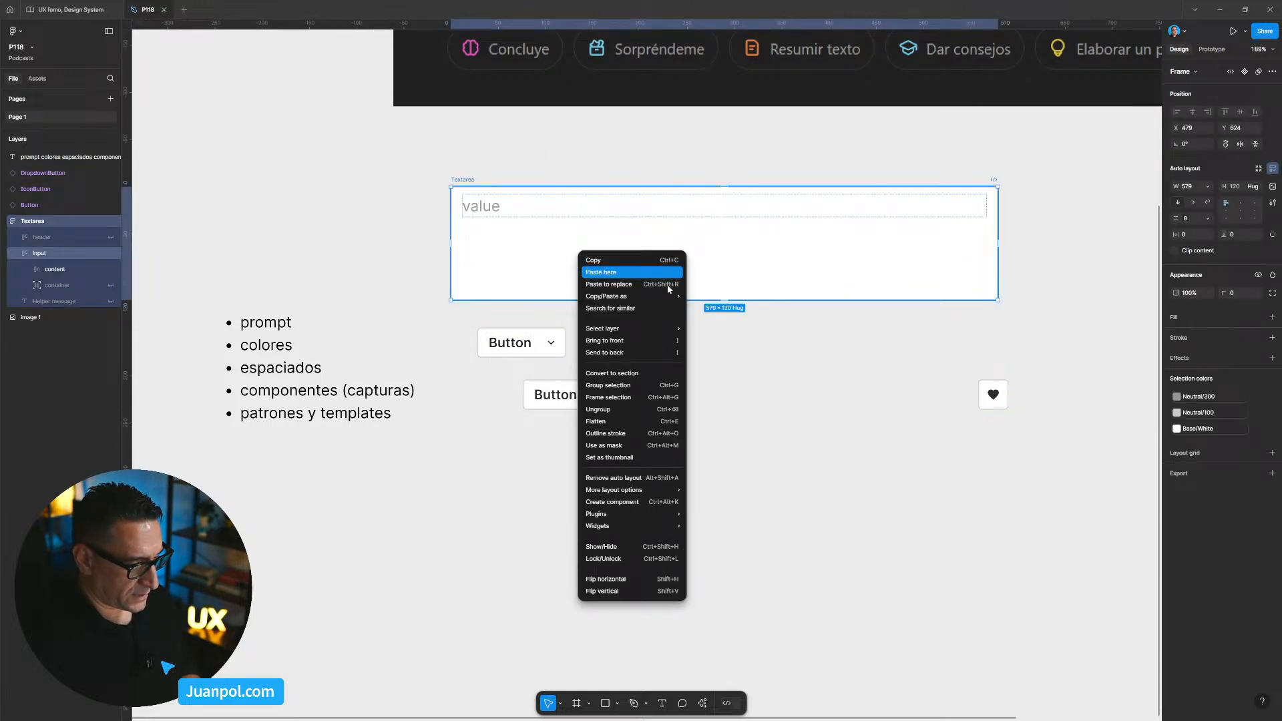
{"action": "left_click", "coordinate": [945, 398]}
{"action": "left_click_drag", "start_coordinate": [993, 394], "coordinate": [483, 279]}
{"action": "left_click", "coordinate": [907, 249]}
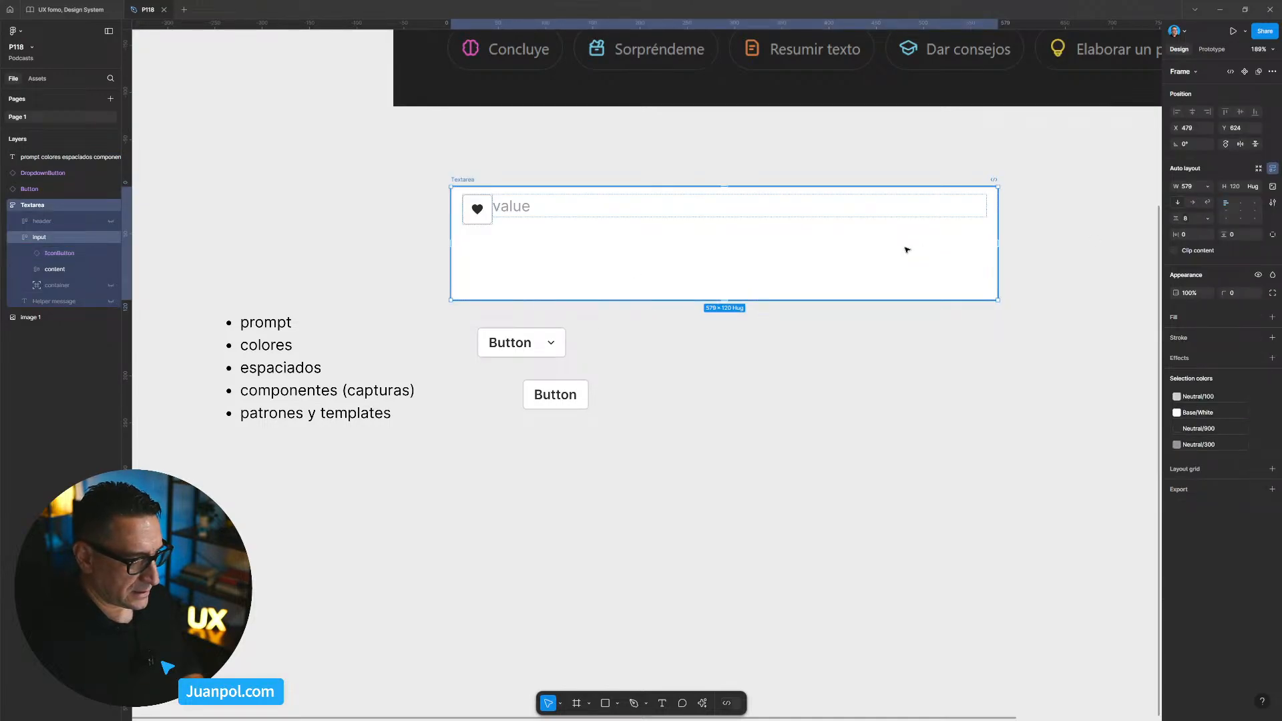
{"action": "left_click", "coordinate": [671, 338]}
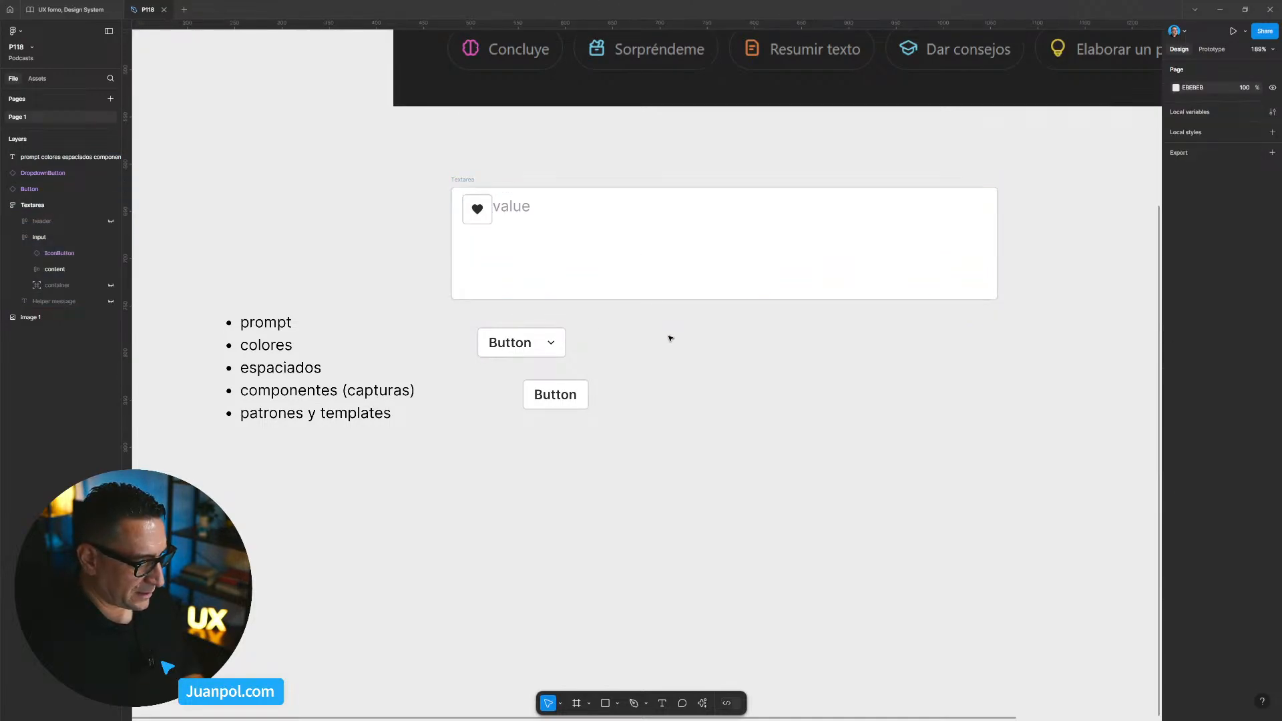
Draw a frame about 358 × 160 in the empty area below the plain button.
{"action": "scroll", "coordinate": [670, 339], "scroll_direction": "down", "scroll_amount": 2}
{"action": "scroll", "coordinate": [661, 353], "scroll_direction": "right", "scroll_amount": 2}
{"action": "scroll", "coordinate": [653, 369], "scroll_direction": "up", "scroll_amount": 1}
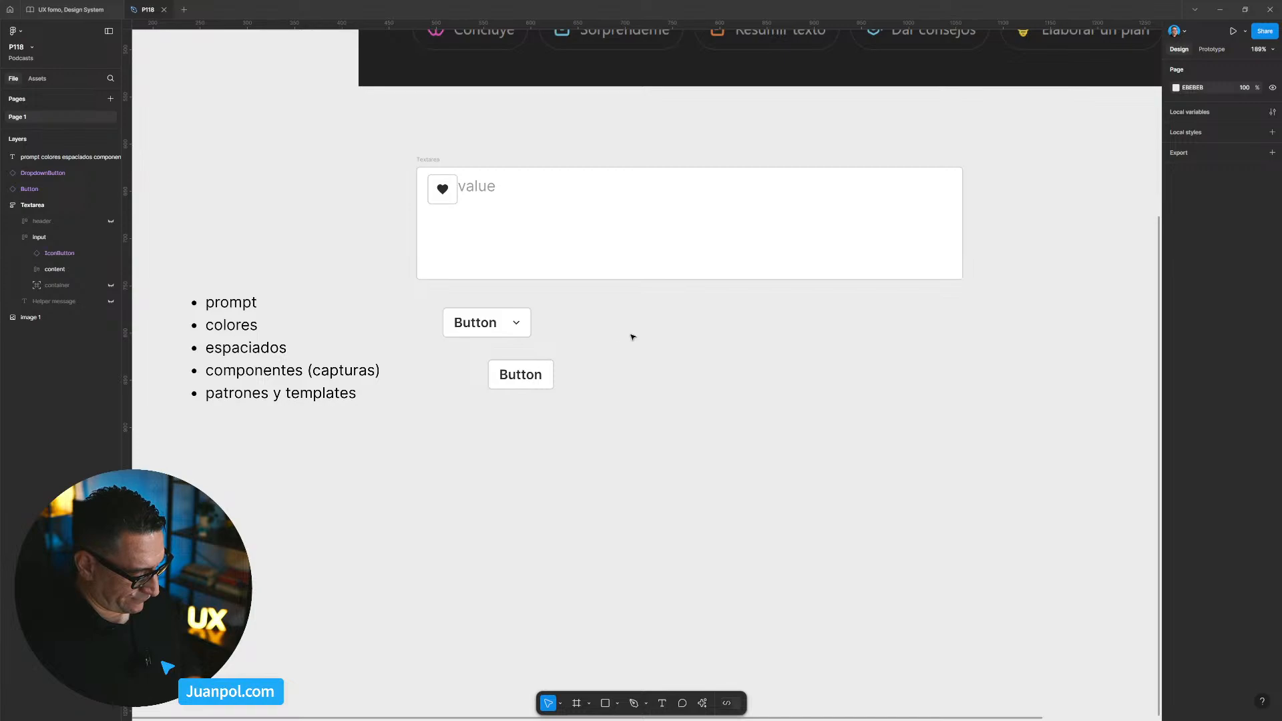
{"action": "key", "text": "f"}
{"action": "left_click_drag", "start_coordinate": [456, 420], "coordinate": [796, 572]}
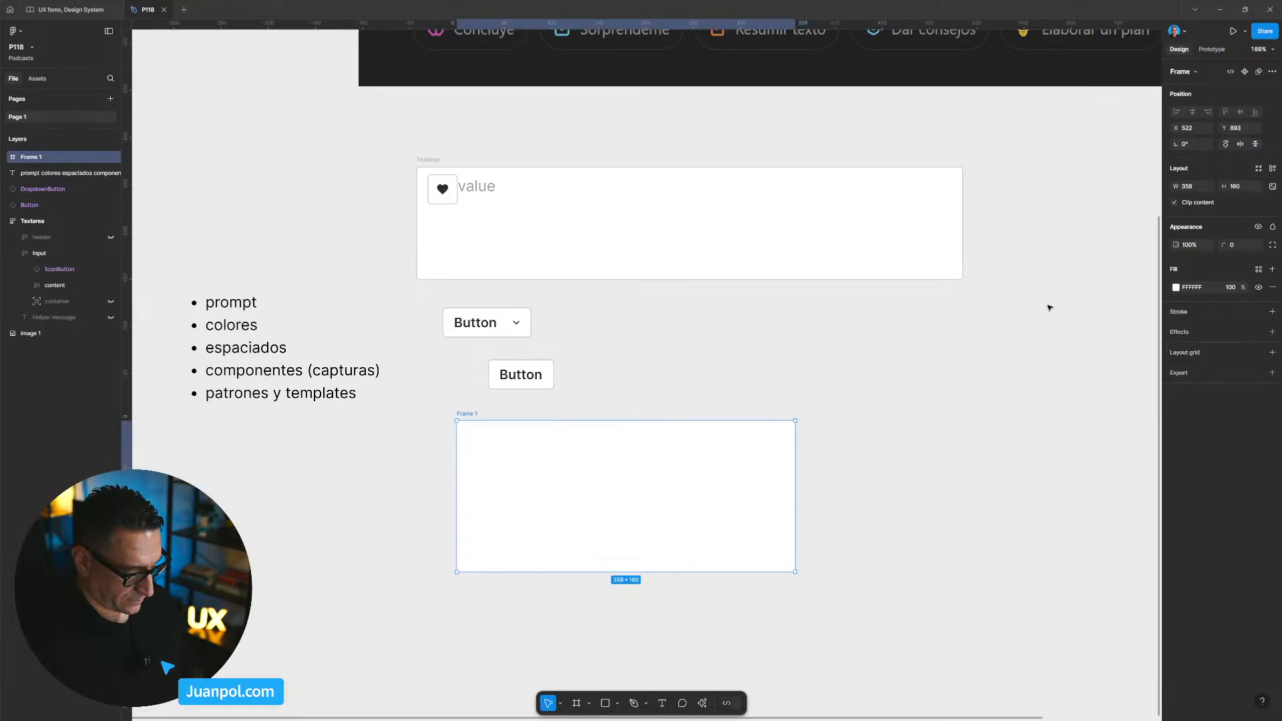
Copy the visual properties of the Textarea's input frame and paste them onto the new frame below the plain button.
{"action": "double_click", "coordinate": [891, 266]}
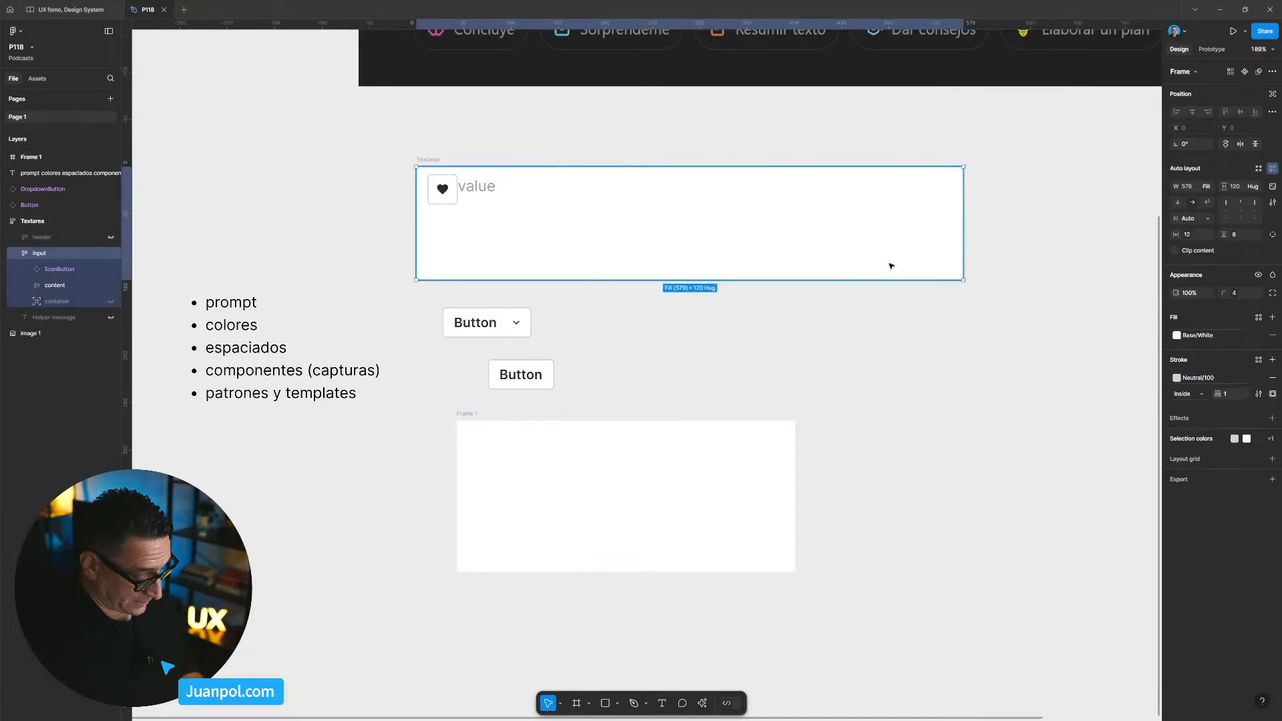
{"action": "right_click", "coordinate": [891, 266]}
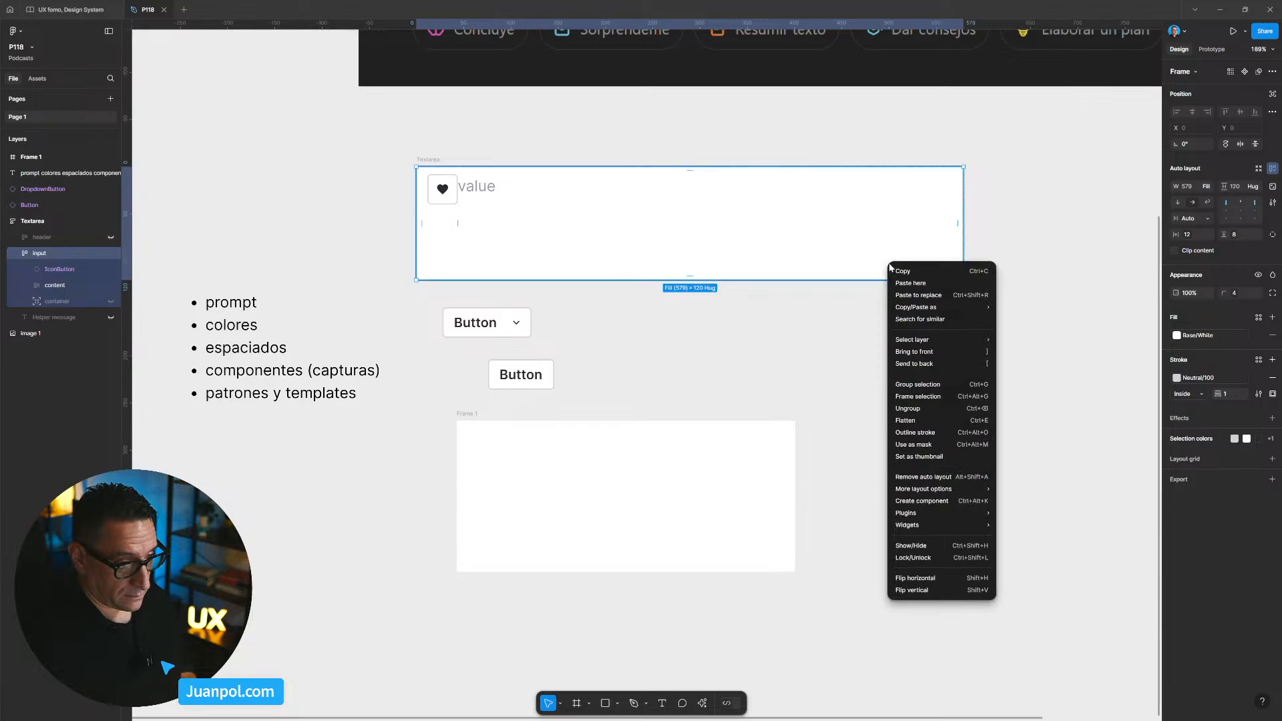
{"action": "mouse_move", "coordinate": [903, 308]}
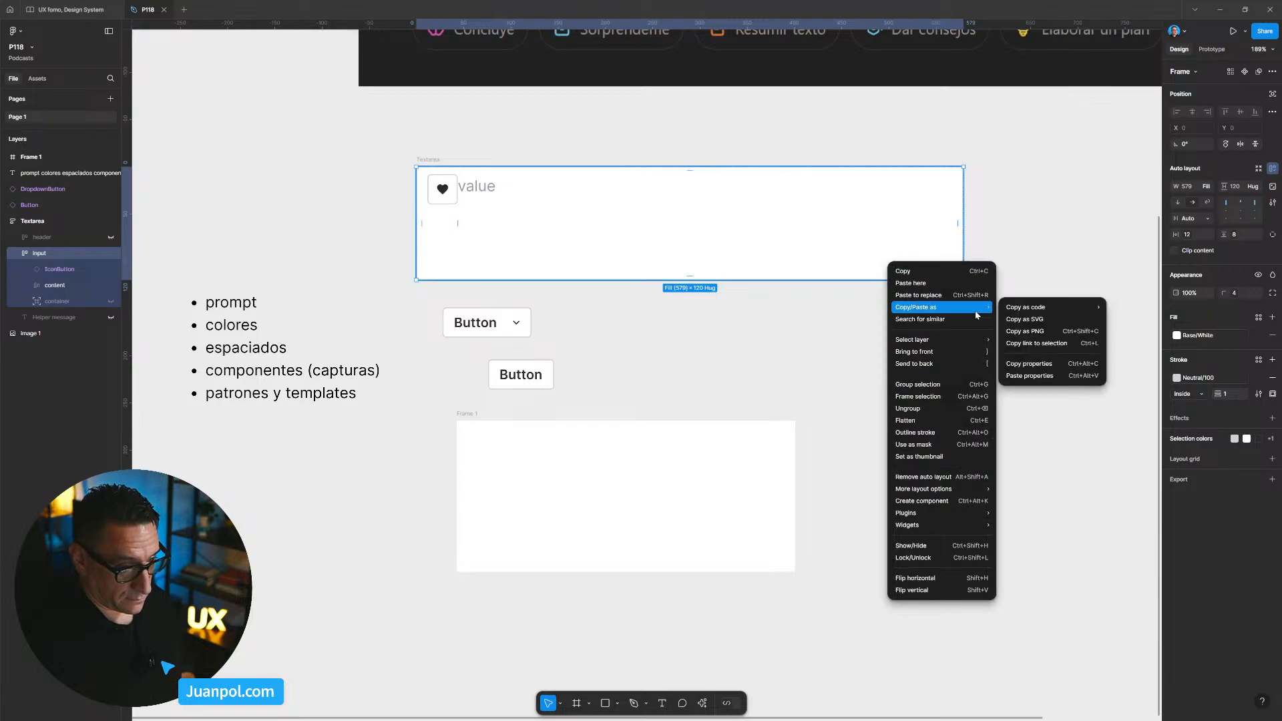
{"action": "left_click", "coordinate": [1051, 369]}
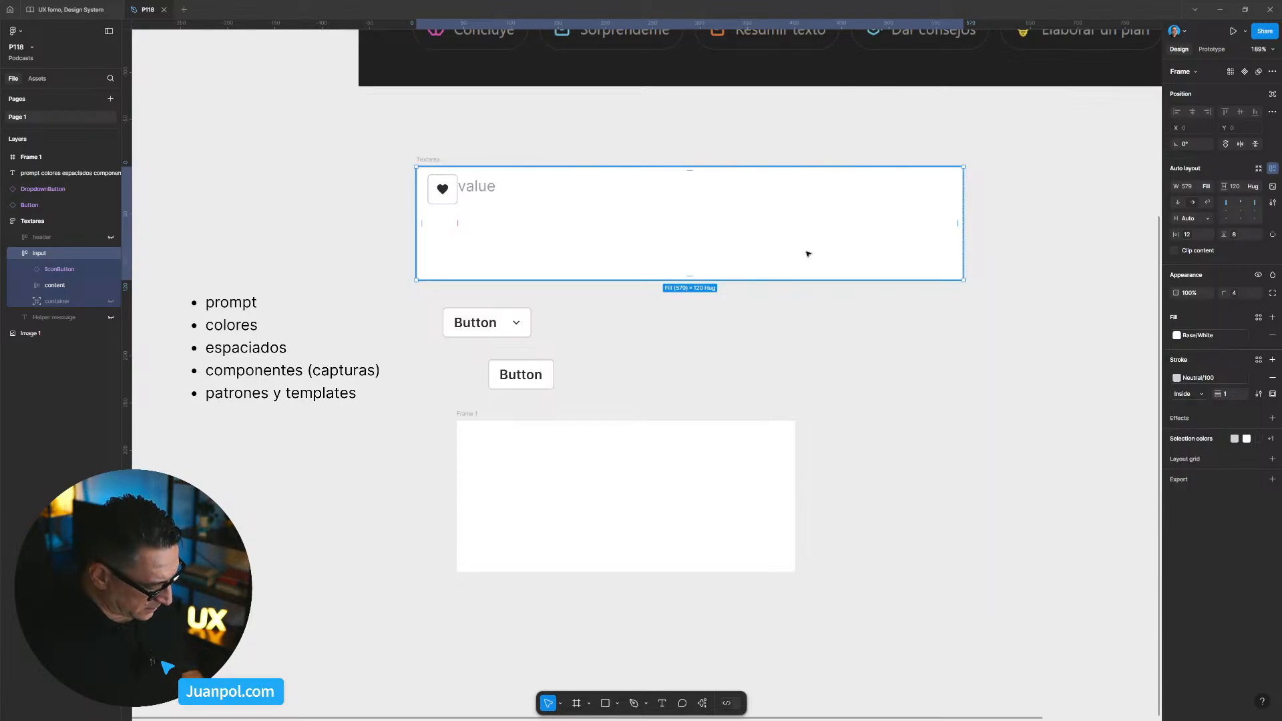
{"action": "left_click", "coordinate": [709, 469]}
{"action": "key", "text": "ctrl+alt+v"}
{"action": "left_click", "coordinate": [811, 384]}
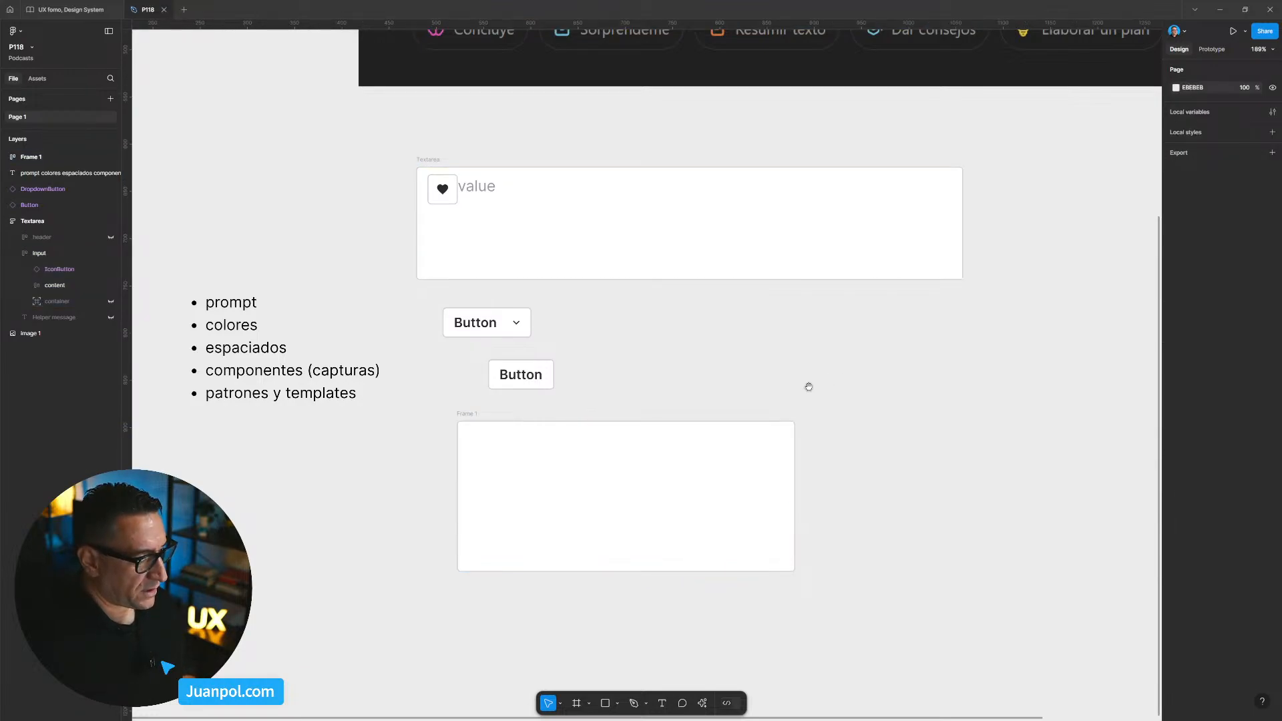
{"action": "left_click", "coordinate": [467, 417]}
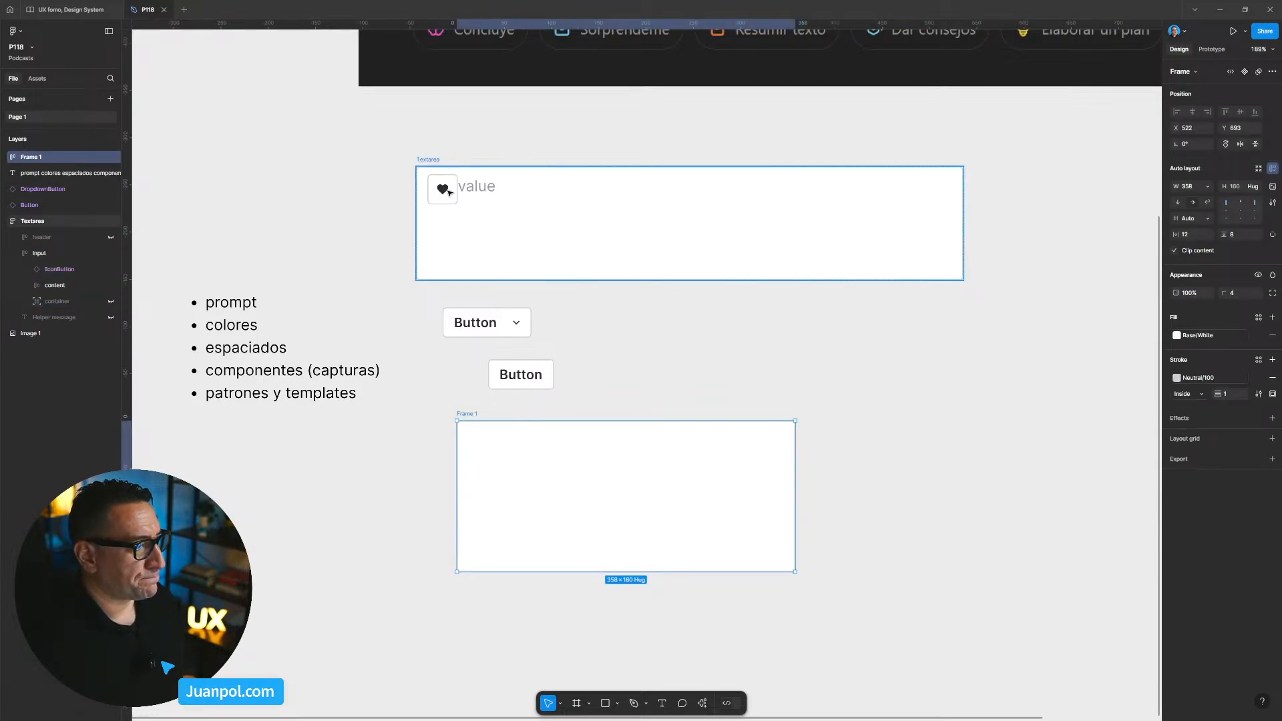
Move the heart icon button out of the Textarea onto the canvas and the value text into the new frame.
{"action": "double_click", "coordinate": [441, 189]}
{"action": "double_click", "coordinate": [439, 191]}
{"action": "left_click_drag", "start_coordinate": [439, 192], "coordinate": [768, 373]}
{"action": "left_click_drag", "start_coordinate": [360, 128], "coordinate": [644, 191]}
{"action": "double_click", "coordinate": [446, 190]}
{"action": "left_click_drag", "start_coordinate": [429, 189], "coordinate": [545, 467]}
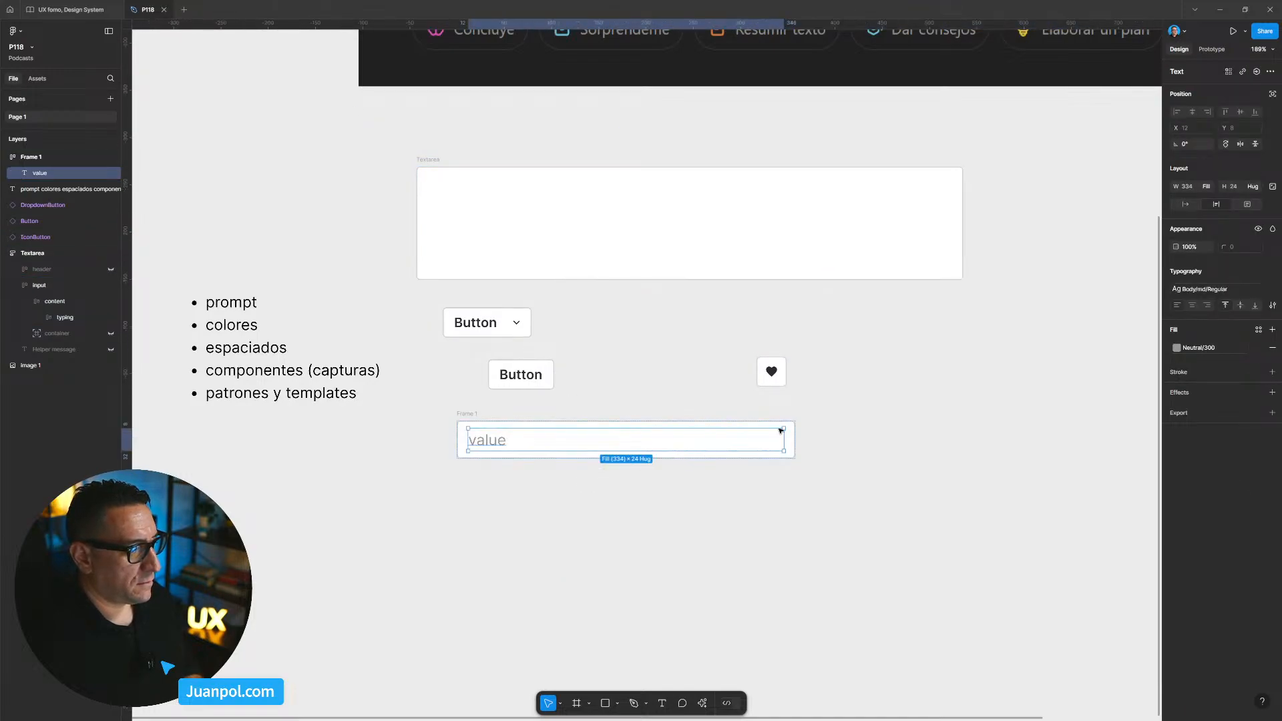
Shift the new frame sideways so its left edge lines up with the Textarea's left edge.
{"action": "left_click", "coordinate": [448, 413]}
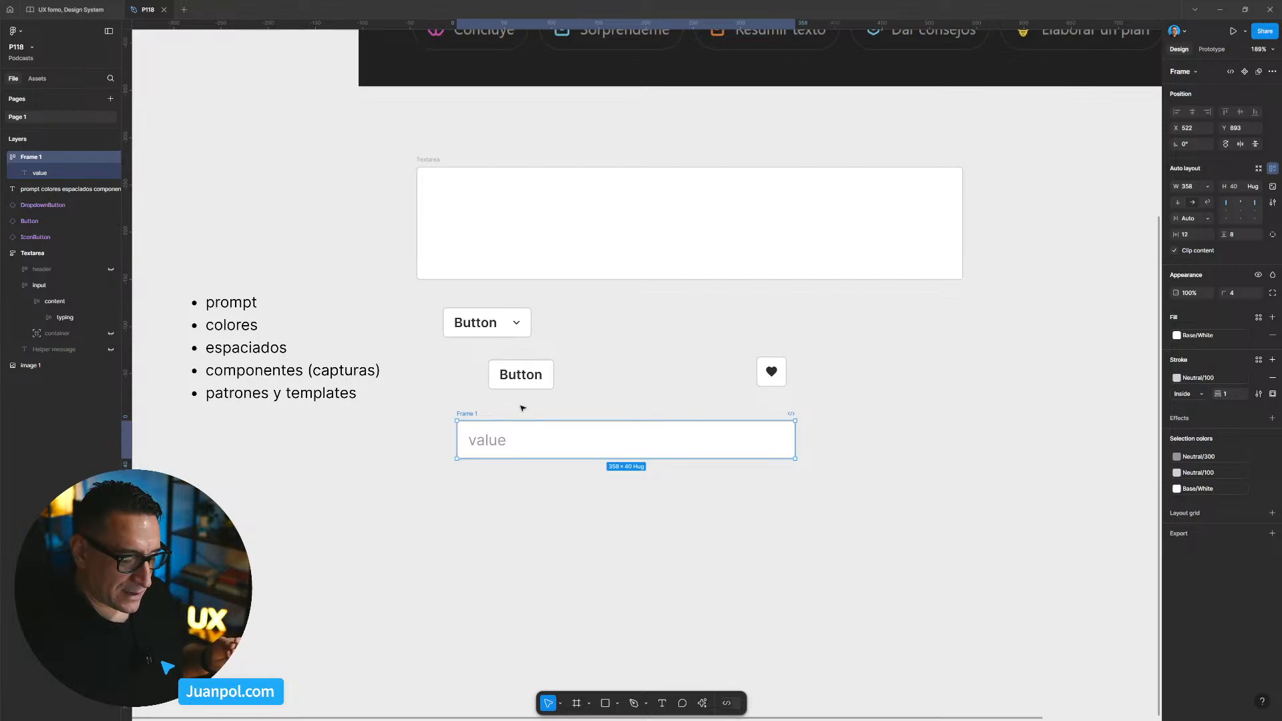
{"action": "left_click_drag", "start_coordinate": [479, 415], "coordinate": [437, 416]}
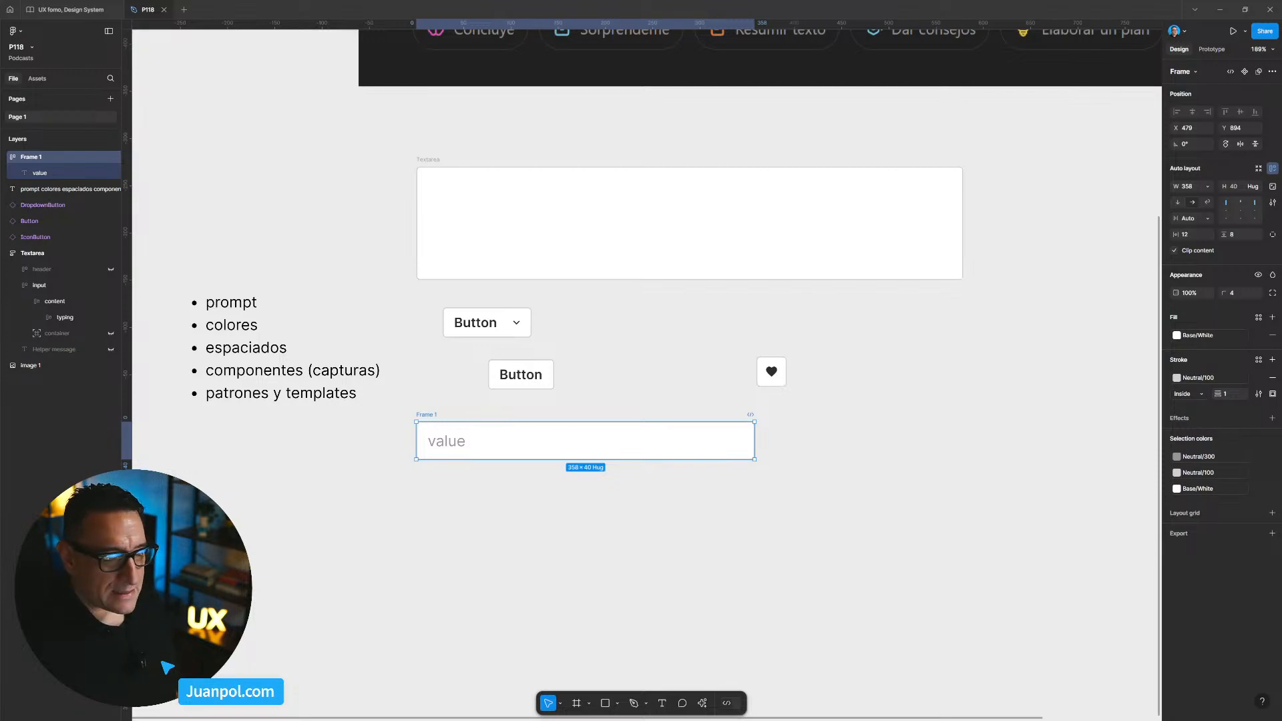
{"action": "left_click", "coordinate": [545, 514]}
{"action": "left_click_drag", "start_coordinate": [545, 514], "coordinate": [595, 490]}
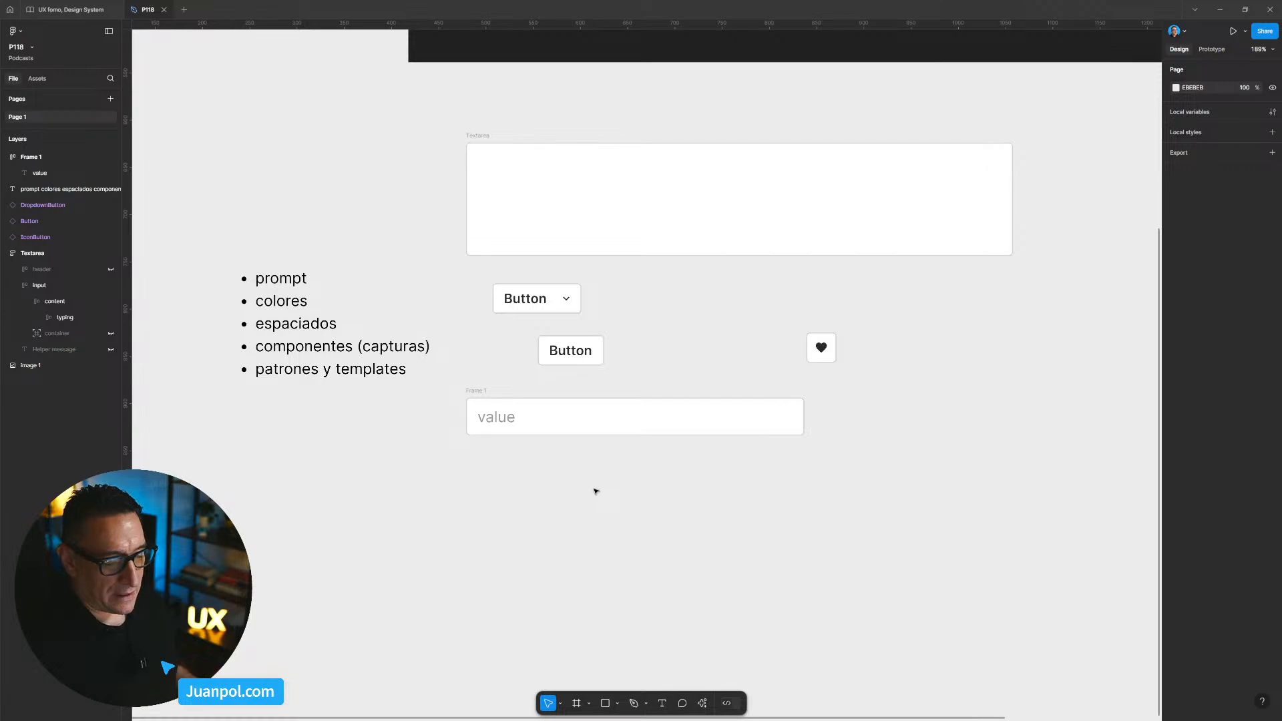
{"action": "scroll", "coordinate": [604, 434], "scroll_direction": "down", "scroll_amount": 3}
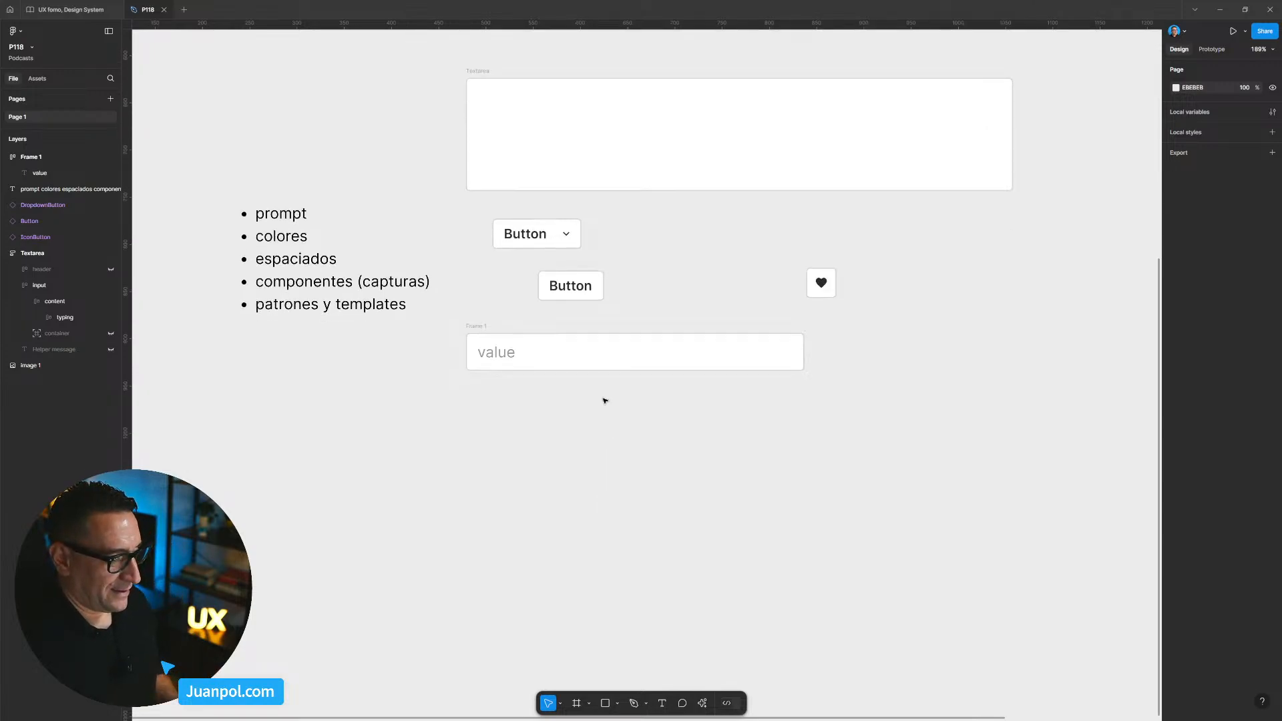
{"action": "scroll", "coordinate": [738, 355], "scroll_direction": "up", "scroll_amount": 1}
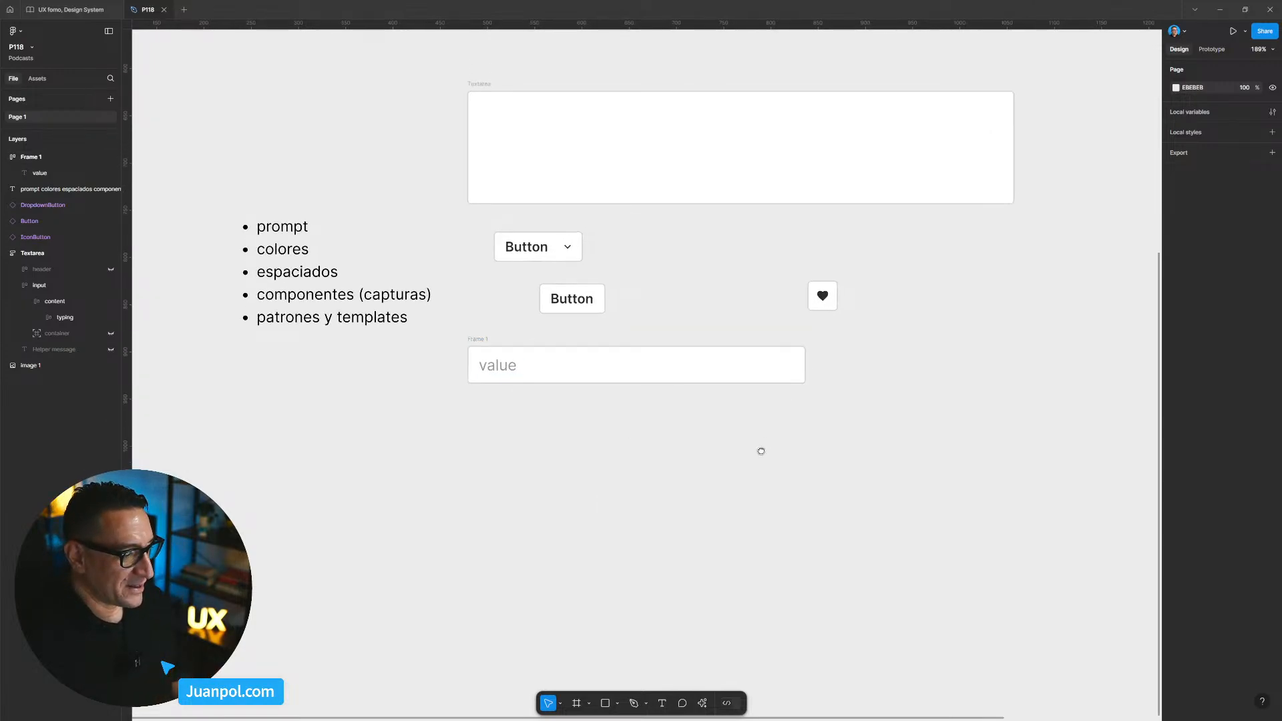
Examine the Textarea's layer structure in outline view and restore the normal view.
{"action": "left_click", "coordinate": [548, 111]}
{"action": "key", "text": "ctrl+y"}
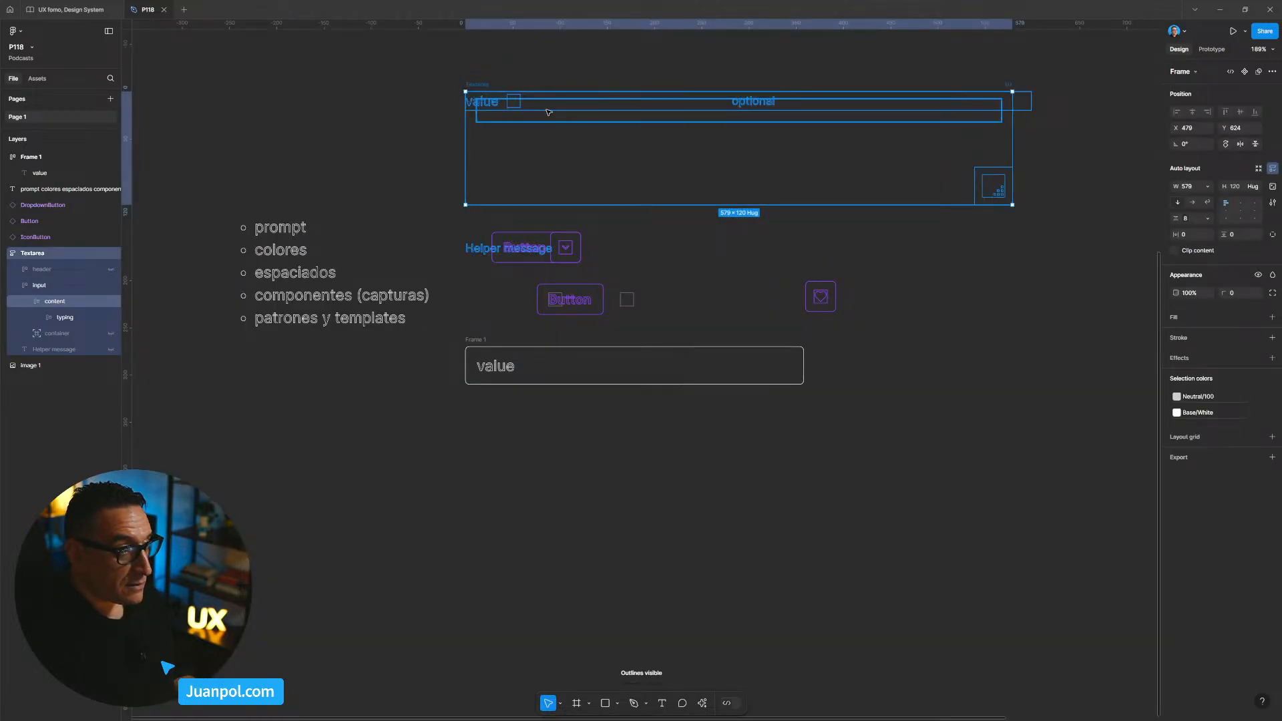
{"action": "key", "text": "ctrl+y"}
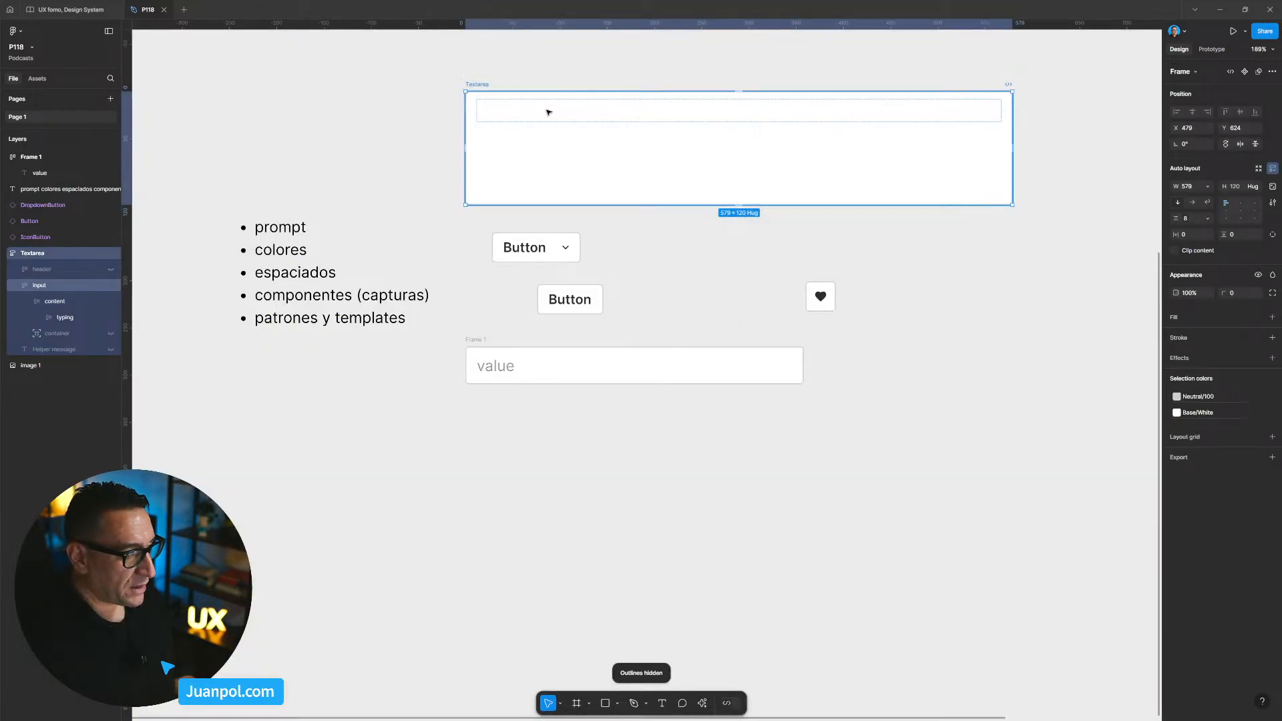
Rename the new frame holding the value text as text-area.
{"action": "left_click", "coordinate": [478, 340]}
{"action": "double_click", "coordinate": [478, 341]}
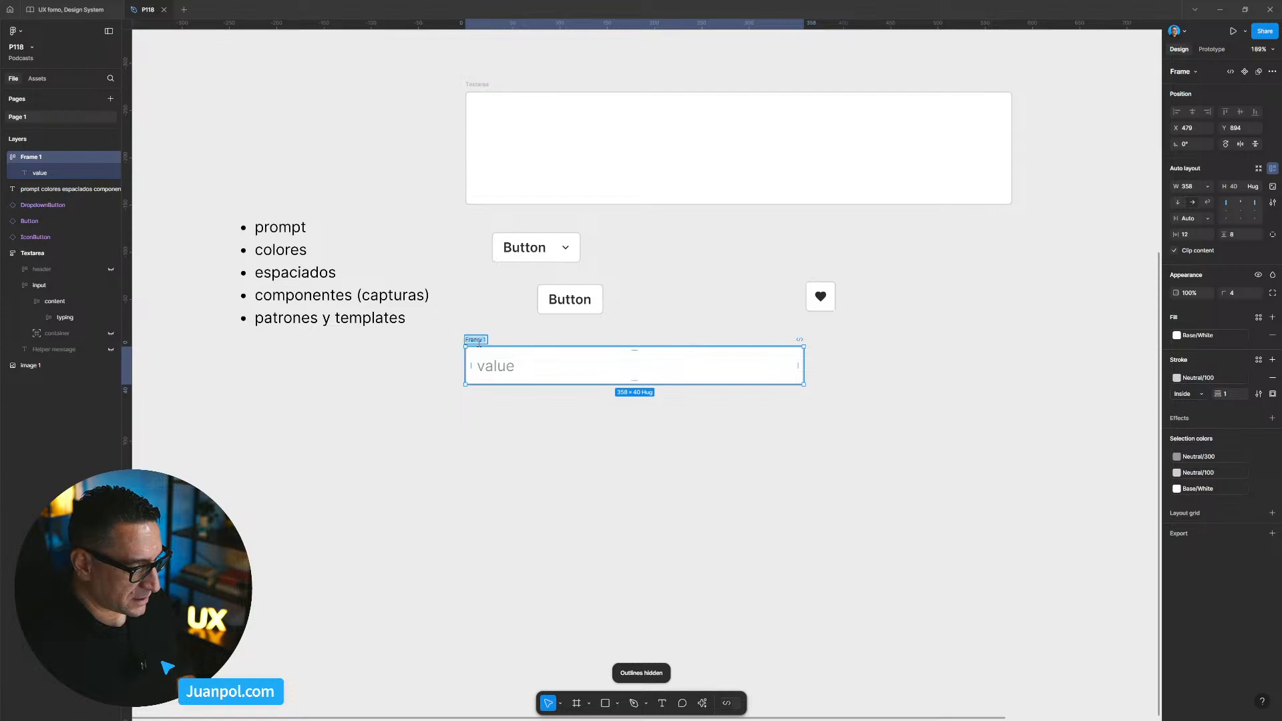
{"action": "type", "text": "text ar"}
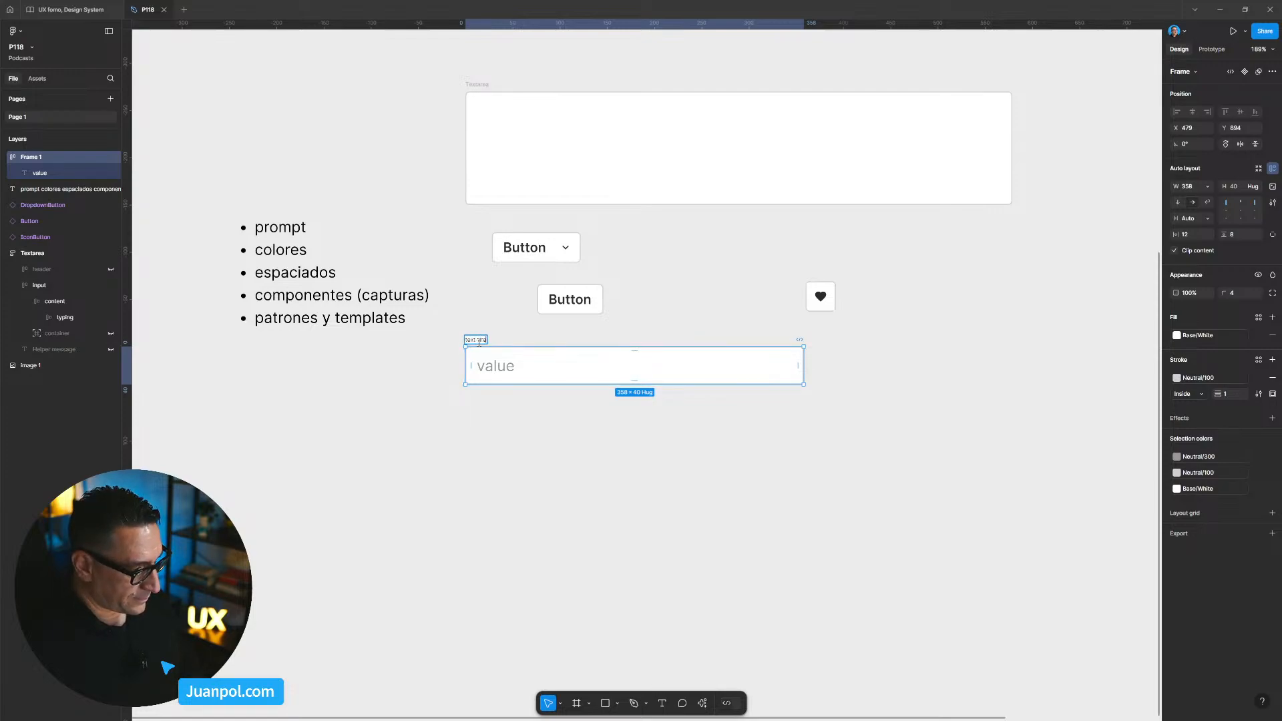
{"action": "type", "text": "ea"}
{"action": "key", "text": "Return"}
Enlarge the text-area frame in both width and height to form a multi-line input box.
{"action": "left_click", "coordinate": [824, 439]}
{"action": "left_click", "coordinate": [790, 382]}
{"action": "left_click_drag", "start_coordinate": [803, 384], "coordinate": [929, 494]}
{"action": "left_click", "coordinate": [843, 537]}
{"action": "left_click_drag", "start_coordinate": [835, 537], "coordinate": [739, 479]}
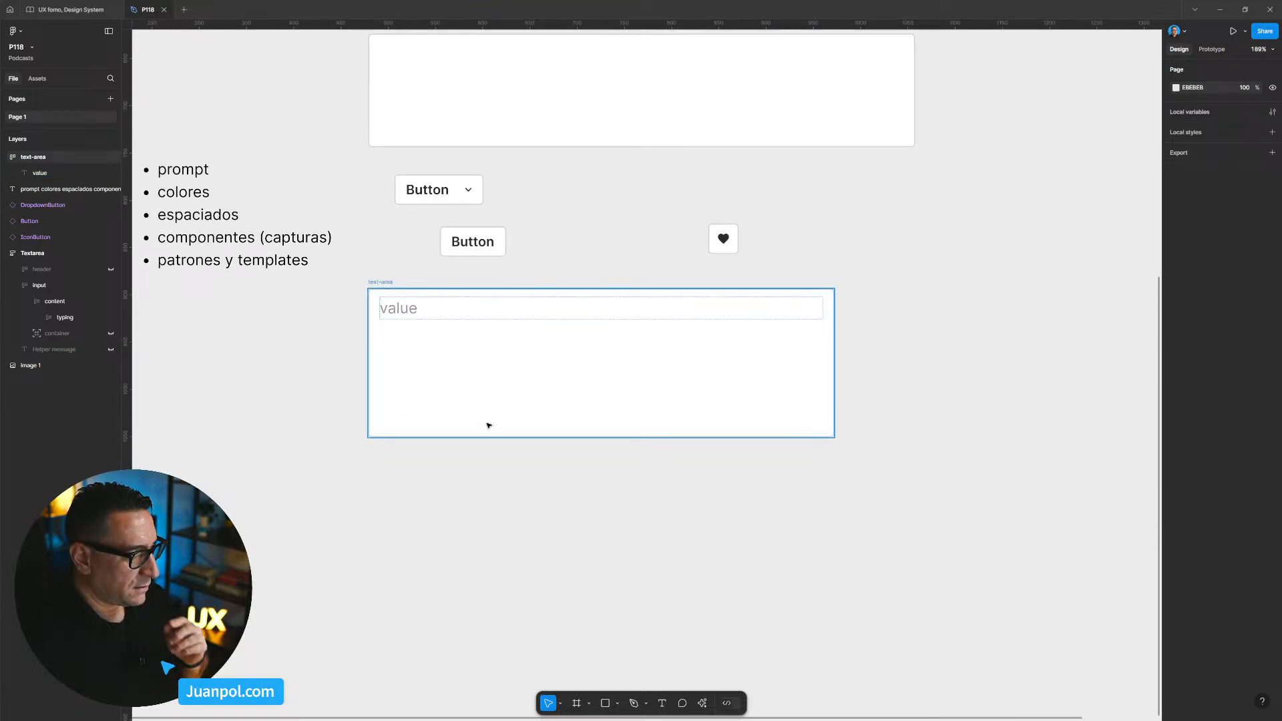
Delete the original, now empty Textarea above the buttons.
{"action": "left_click_drag", "start_coordinate": [483, 485], "coordinate": [534, 665]}
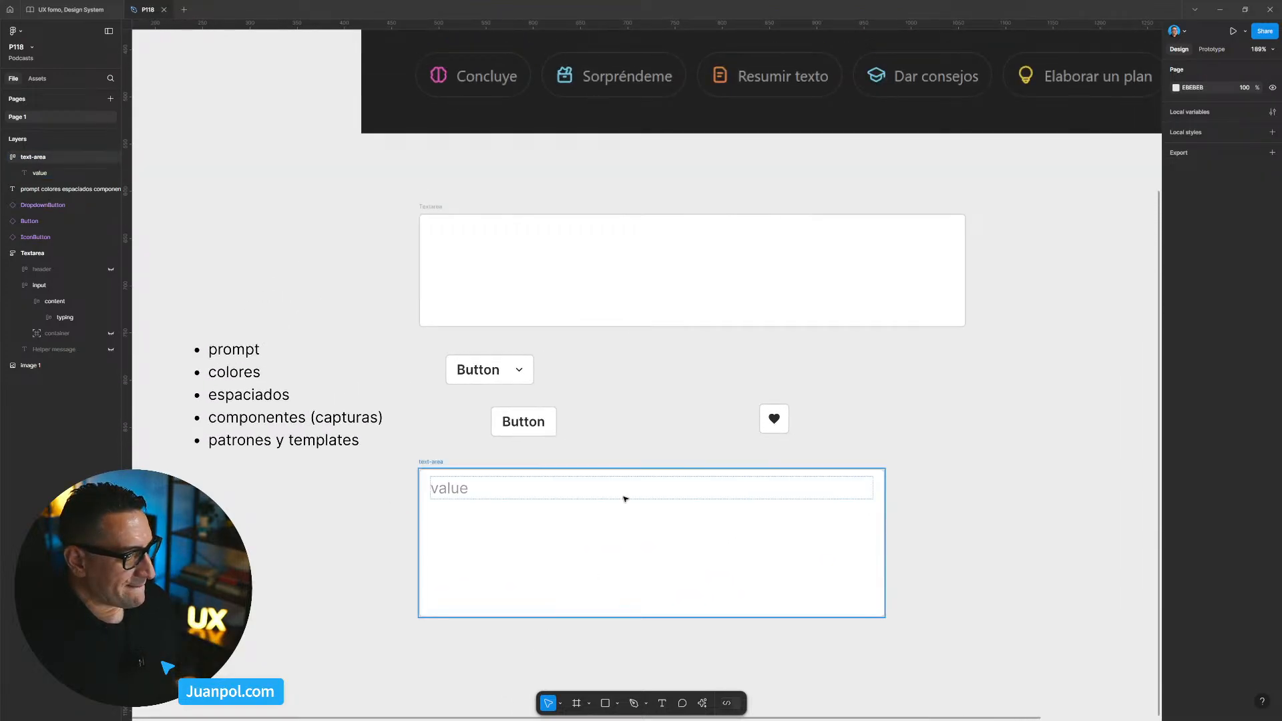
{"action": "left_click", "coordinate": [432, 208]}
{"action": "key", "text": "Delete"}
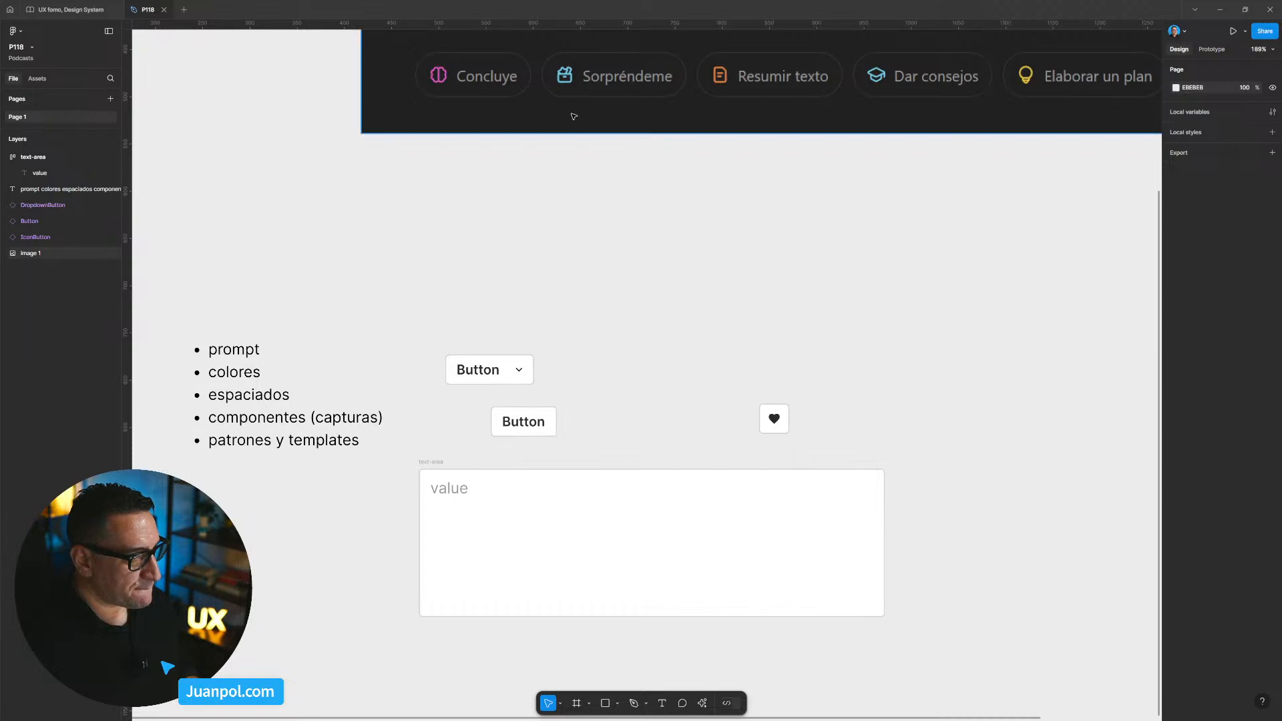
{"action": "left_click_drag", "start_coordinate": [589, 130], "coordinate": [541, 300]}
{"action": "scroll", "coordinate": [541, 300], "scroll_direction": "down", "scroll_amount": 2}
{"action": "scroll", "coordinate": [540, 300], "scroll_direction": "down", "scroll_amount": 1}
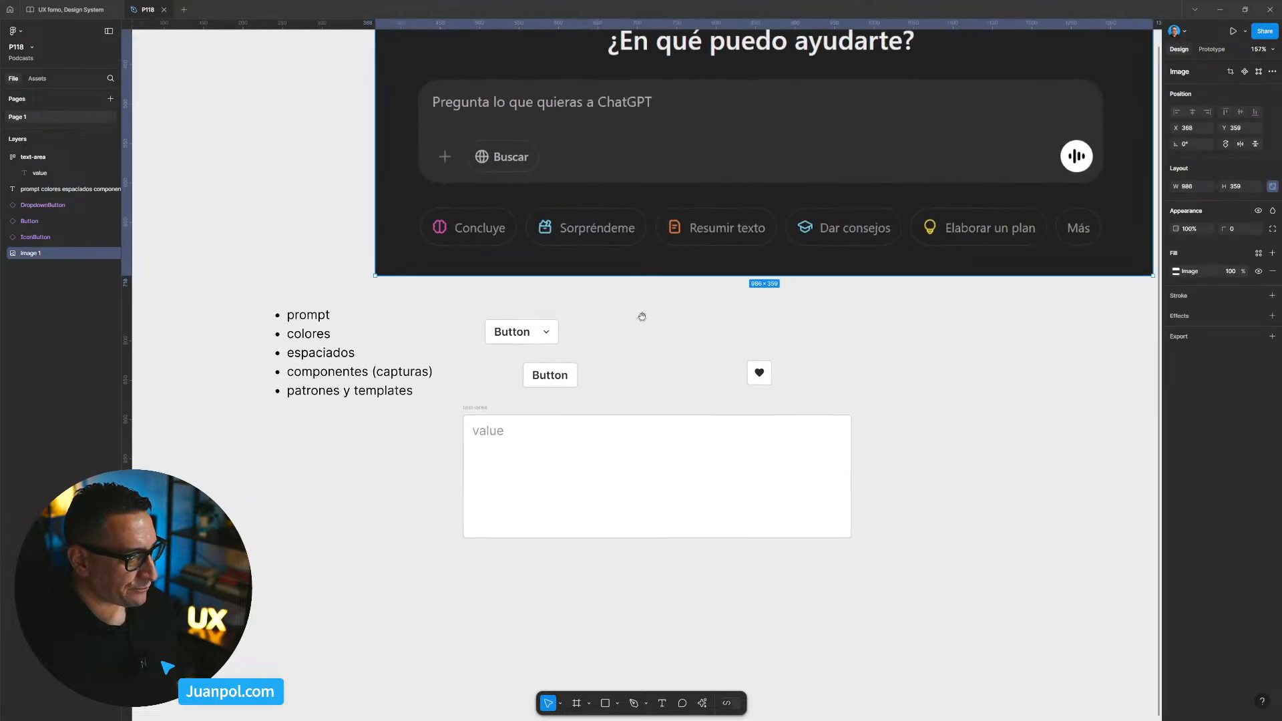
Replace the placeholder text in the text-area frame with "Explícame cómo el diseño UX/UI que quieres hacer".
{"action": "left_click", "coordinate": [496, 432]}
{"action": "double_click", "coordinate": [496, 433]}
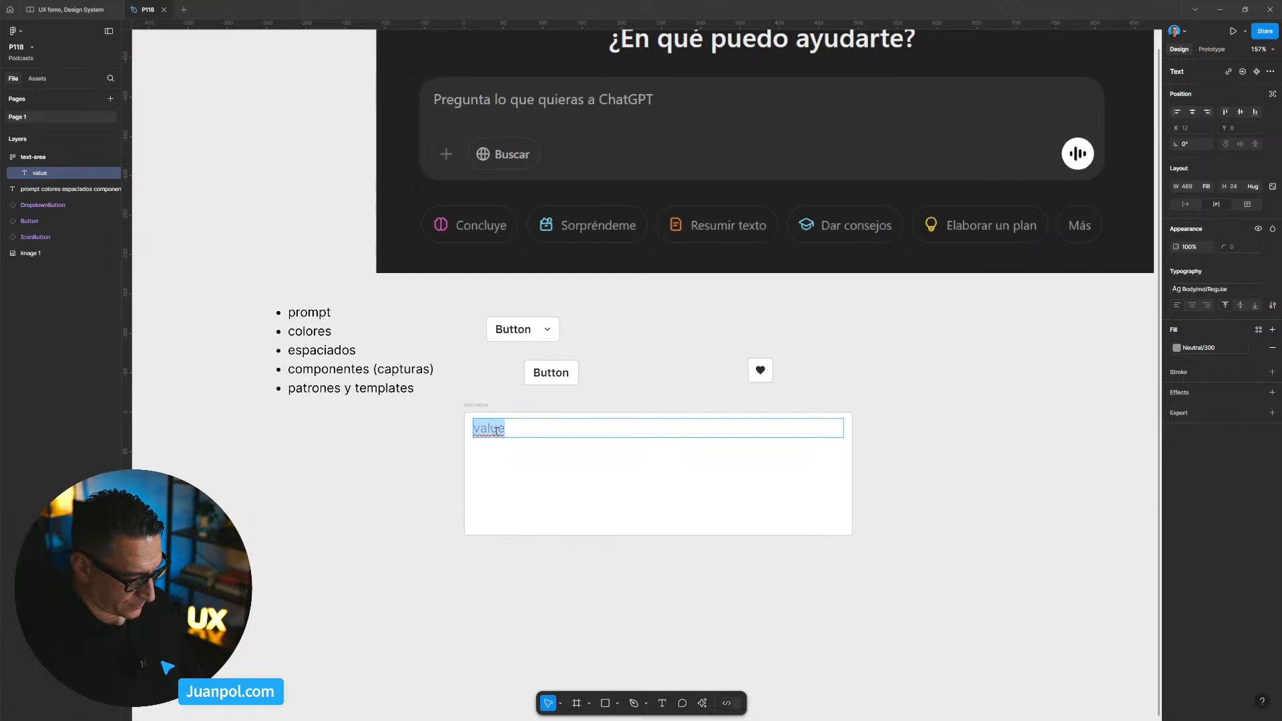
{"action": "type", "text": "Pídeme"}
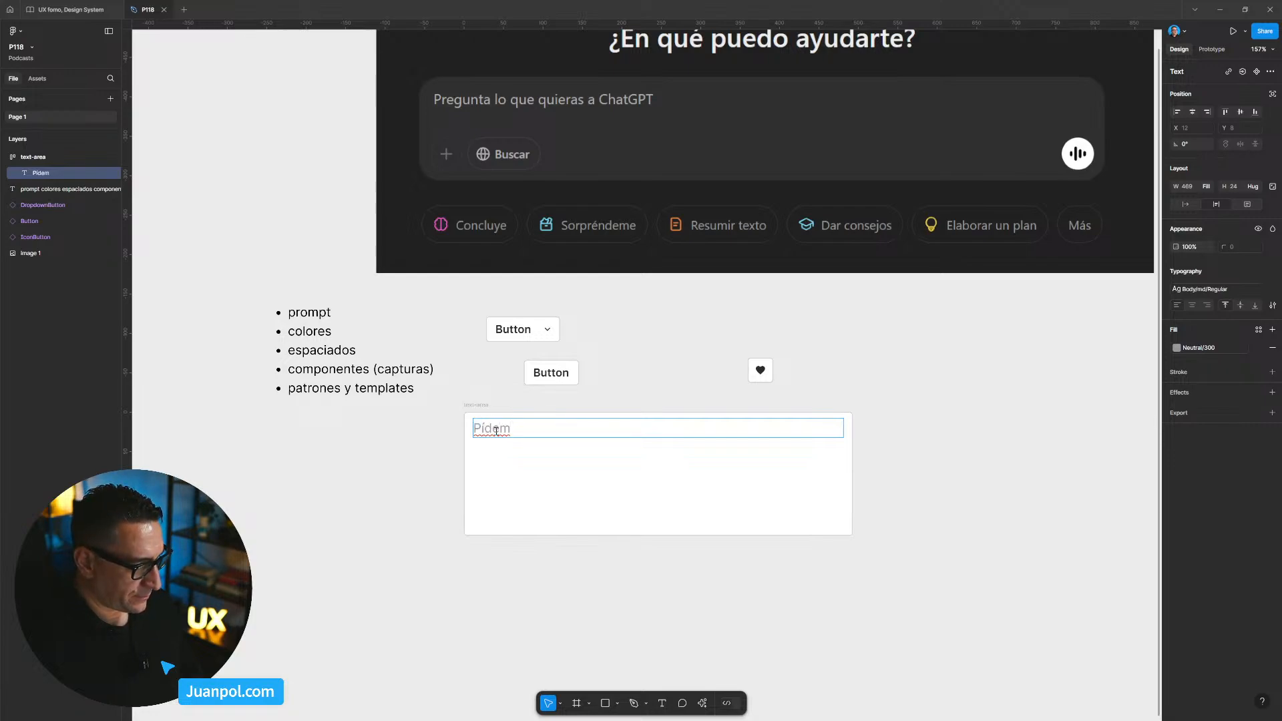
{"action": "key", "text": "BackSpace"}
{"action": "key", "text": "BackSpace"}
{"action": "key", "text": "BackSpace"}
{"action": "key", "text": "BackSpace"}
{"action": "key", "text": "BackSpace"}
{"action": "key", "text": "BackSpace"}
{"action": "type", "text": "Exp"}
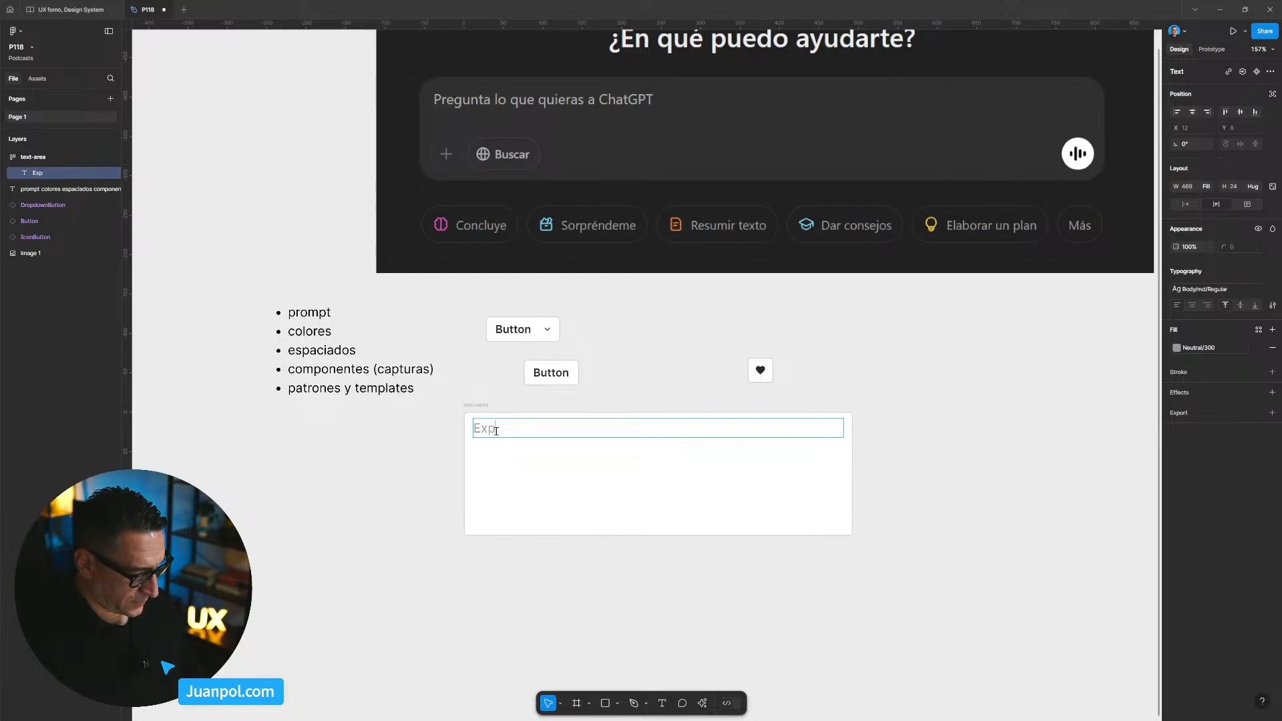
{"action": "type", "text": "lícame cómo e"}
{"action": "type", "text": "s t"}
{"action": "key", "text": "BackSpace"}
{"action": "key", "text": "BackSpace"}
{"action": "type", "text": "el di"}
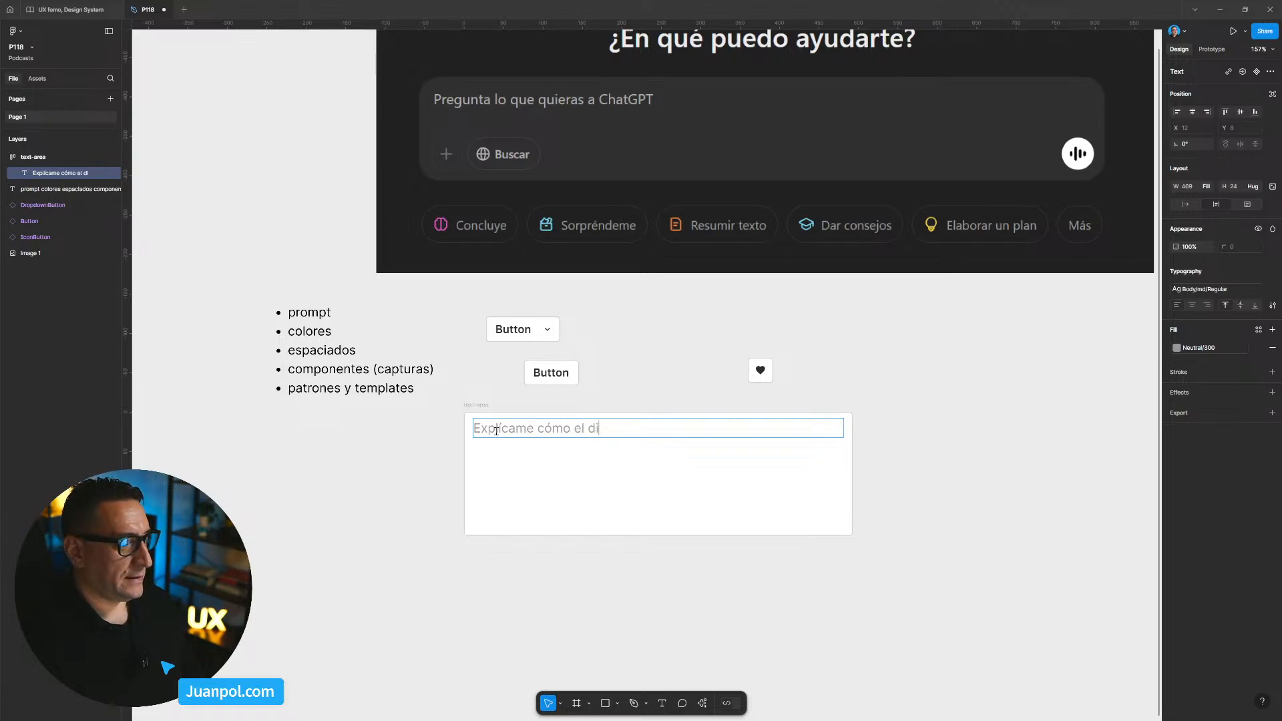
{"action": "type", "text": "seño UX y"}
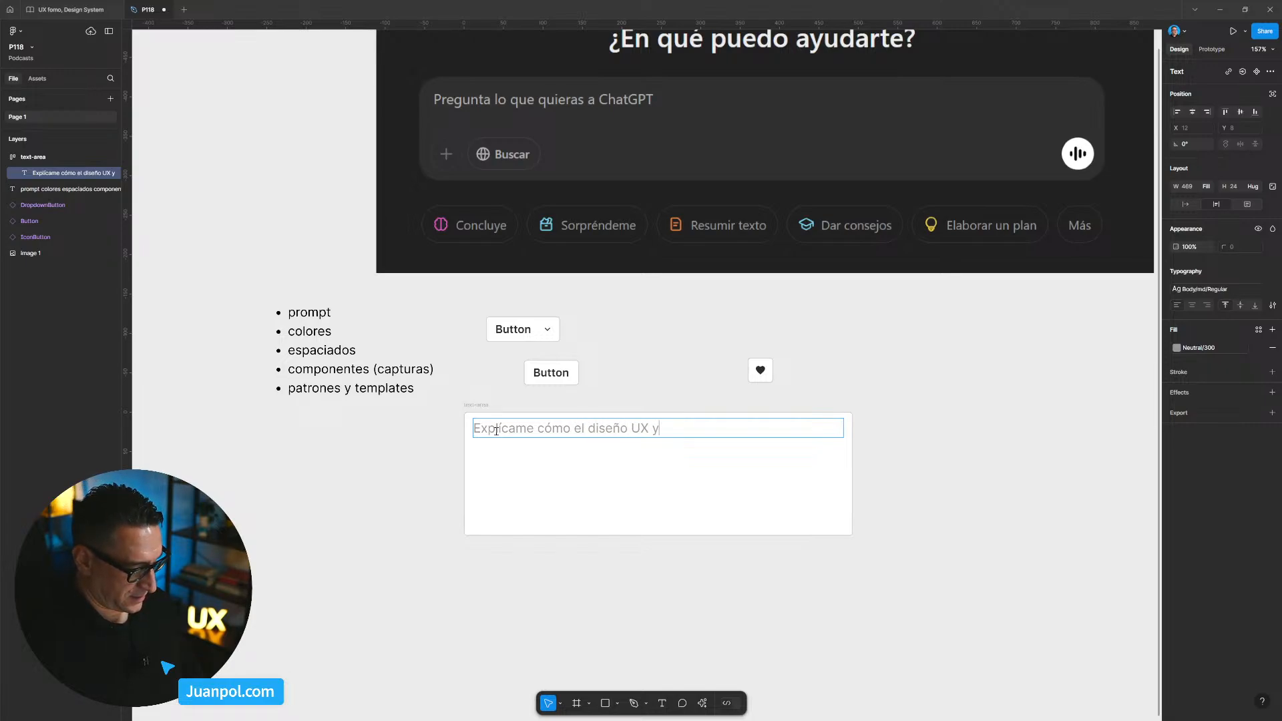
{"action": "key", "text": "BackSpace"}
{"action": "key", "text": "BackSpace"}
{"action": "key", "text": "BackSpace"}
{"action": "type", "text": "/(Ui qu"}
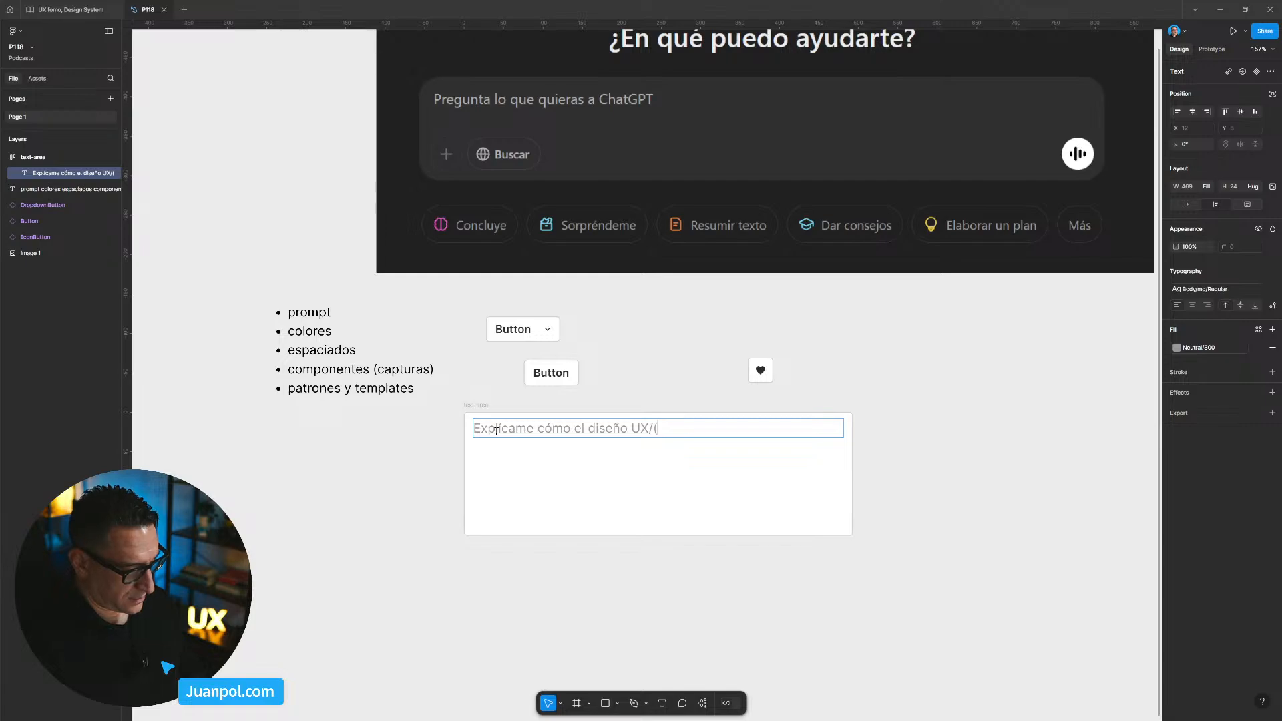
{"action": "key", "text": "BackSpace"}
{"action": "key", "text": "BackSpace"}
{"action": "key", "text": "BackSpace"}
{"action": "key", "text": "BackSpace"}
{"action": "key", "text": "BackSpace"}
{"action": "key", "text": "BackSpace"}
{"action": "type", "text": "UI que quie"}
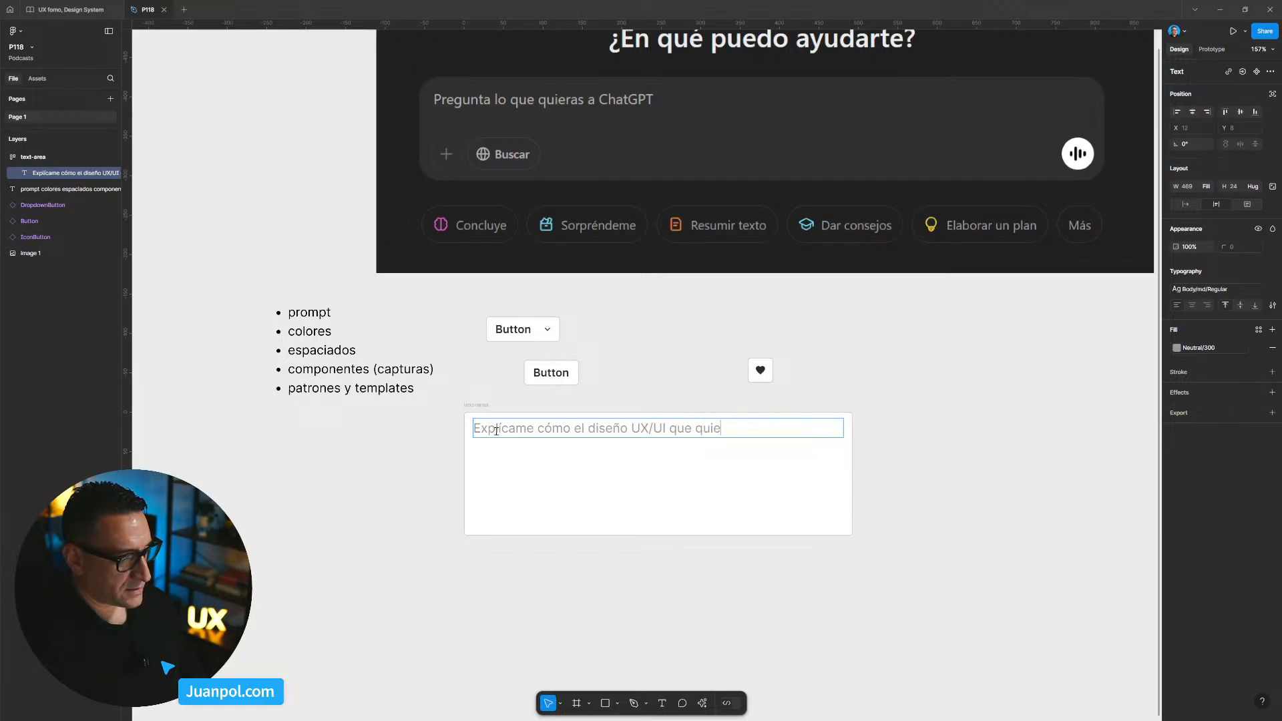
{"action": "type", "text": "res hacer"}
{"action": "left_click", "coordinate": [828, 360]}
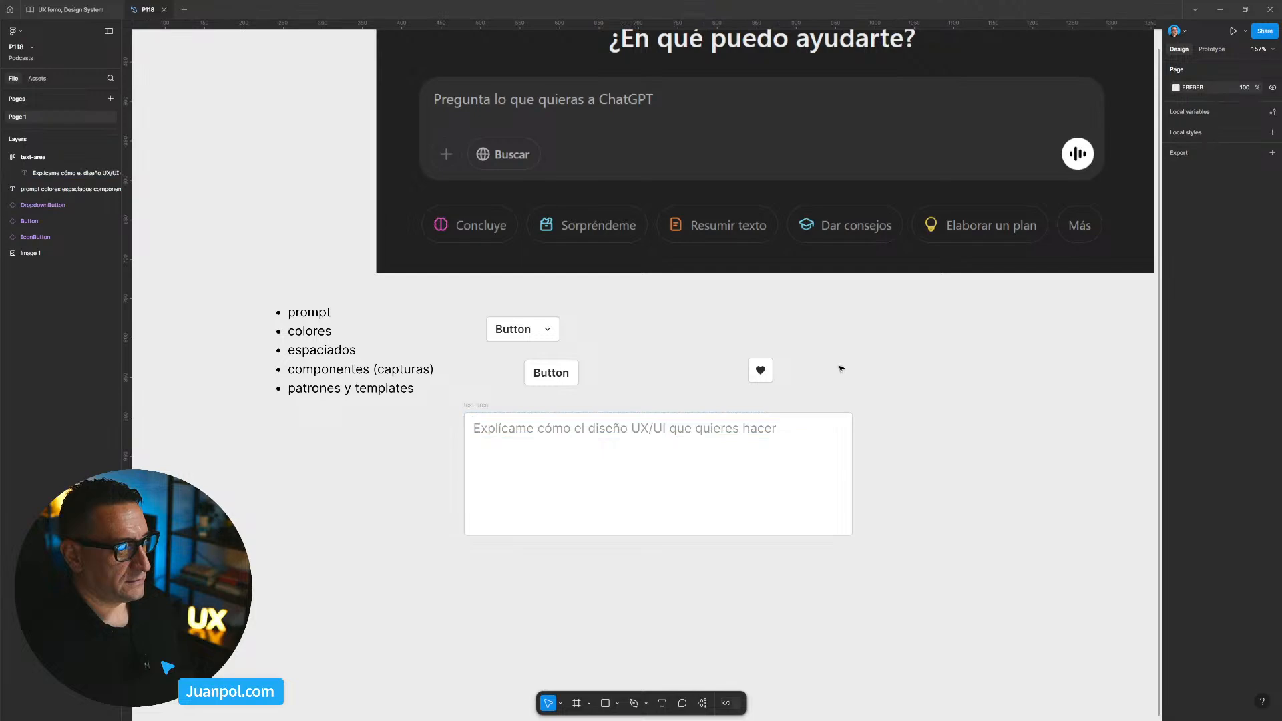
Switch to ChatGPT and examine how its prompt box reacts to the sample text "fgdfgfd", clearing the text again.
{"action": "scroll", "coordinate": [688, 601], "scroll_direction": "left", "scroll_amount": 2}
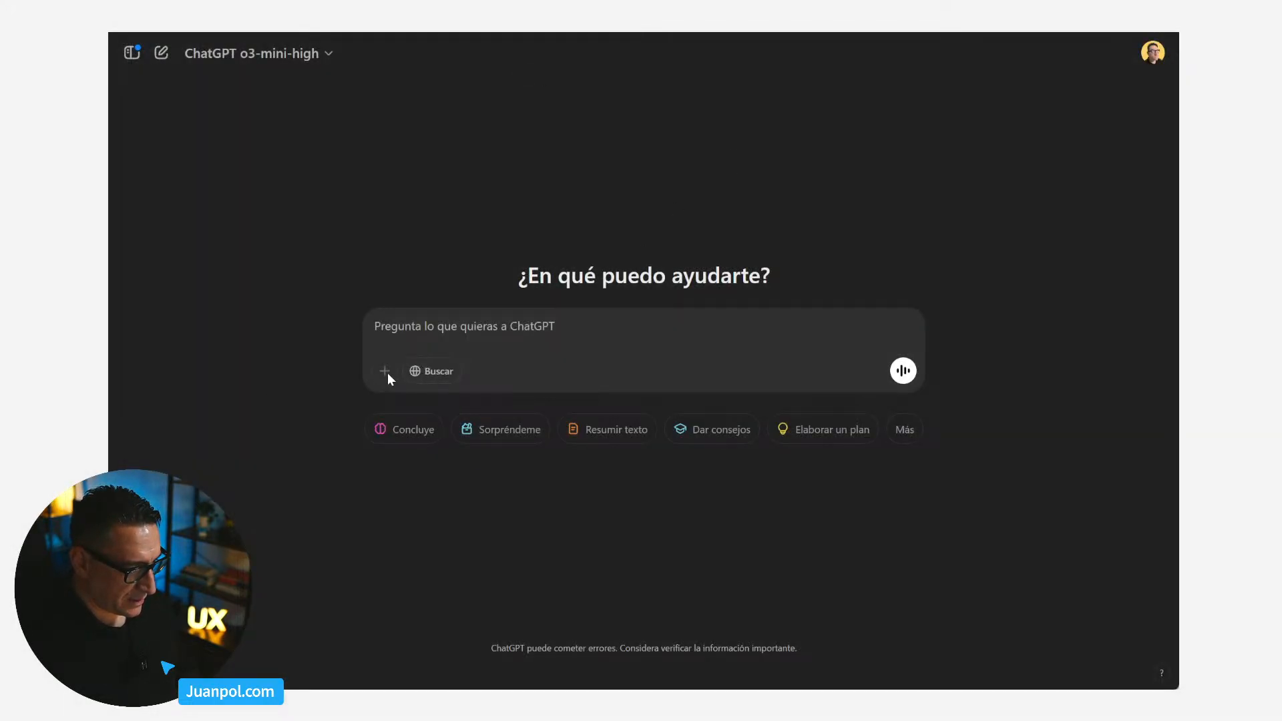
{"action": "type", "text": "fgdfgfd"}
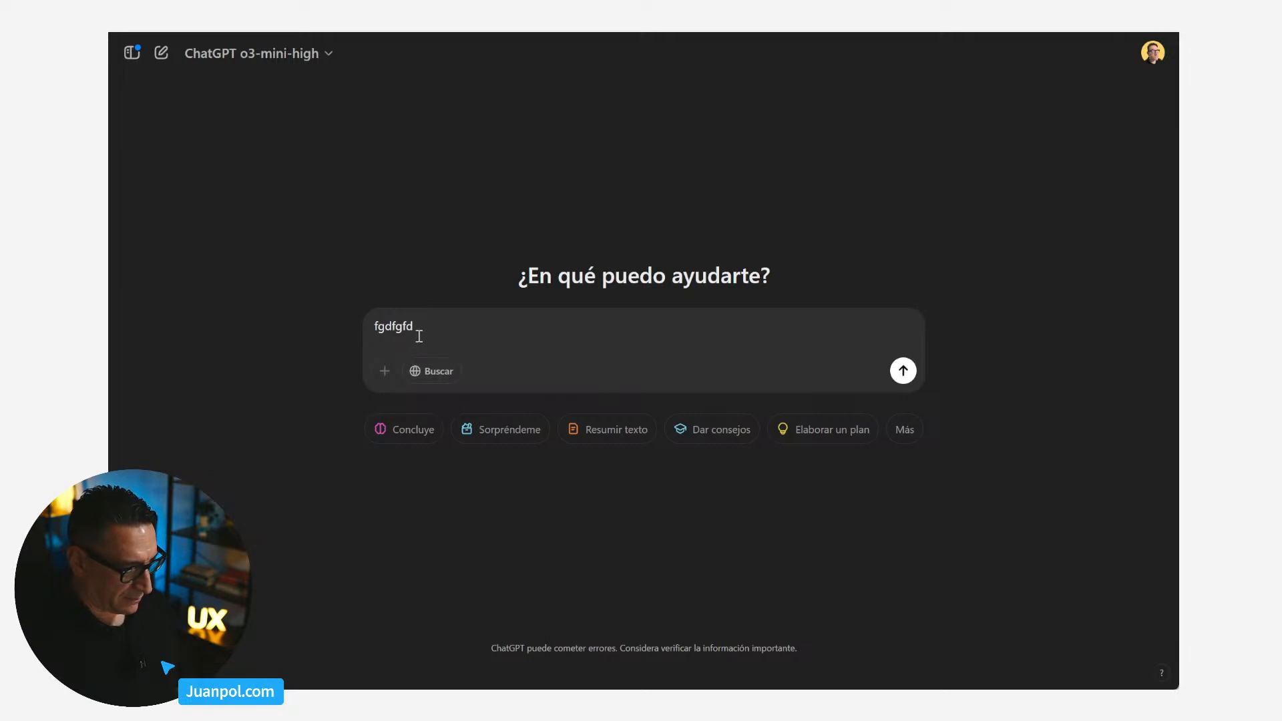
{"action": "left_click_drag", "start_coordinate": [414, 326], "coordinate": [387, 326]}
{"action": "key", "text": "BackSpace"}
{"action": "key", "text": "BackSpace"}
{"action": "key", "text": "BackSpace"}
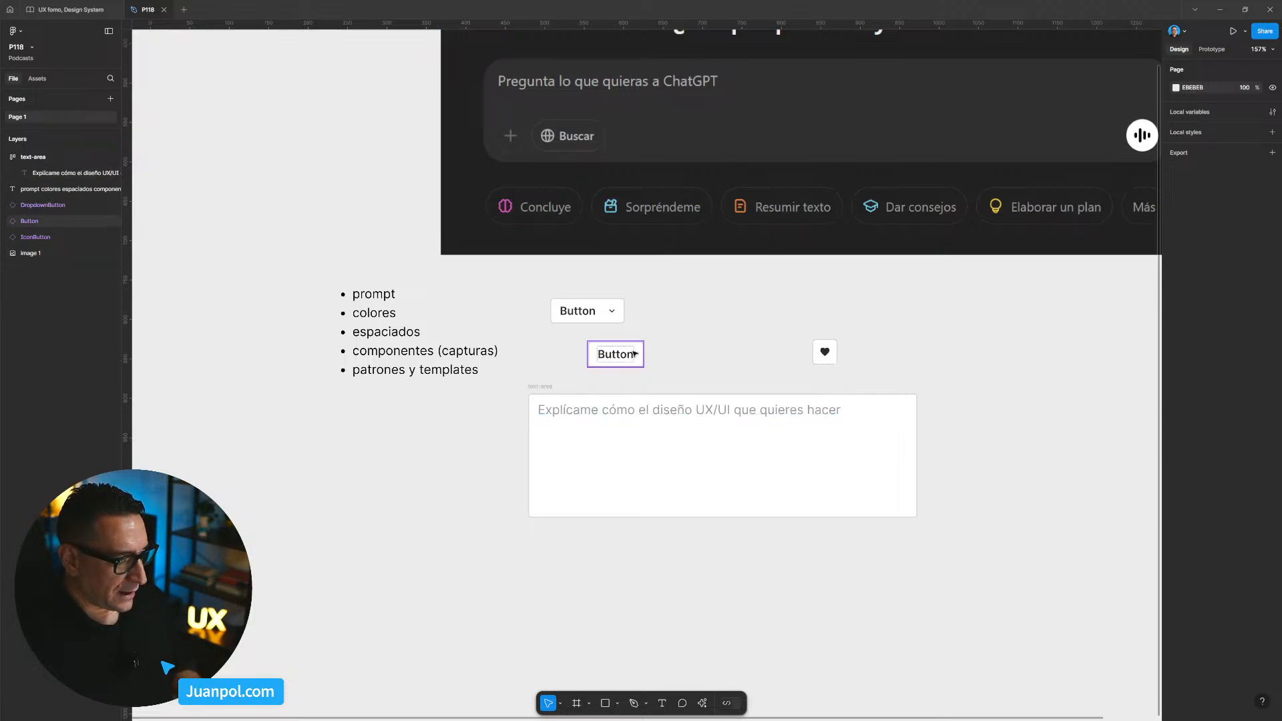
Move the plain button below the text-area frame and show a plus icon to the left of its label.
{"action": "left_click_drag", "start_coordinate": [613, 352], "coordinate": [534, 578]}
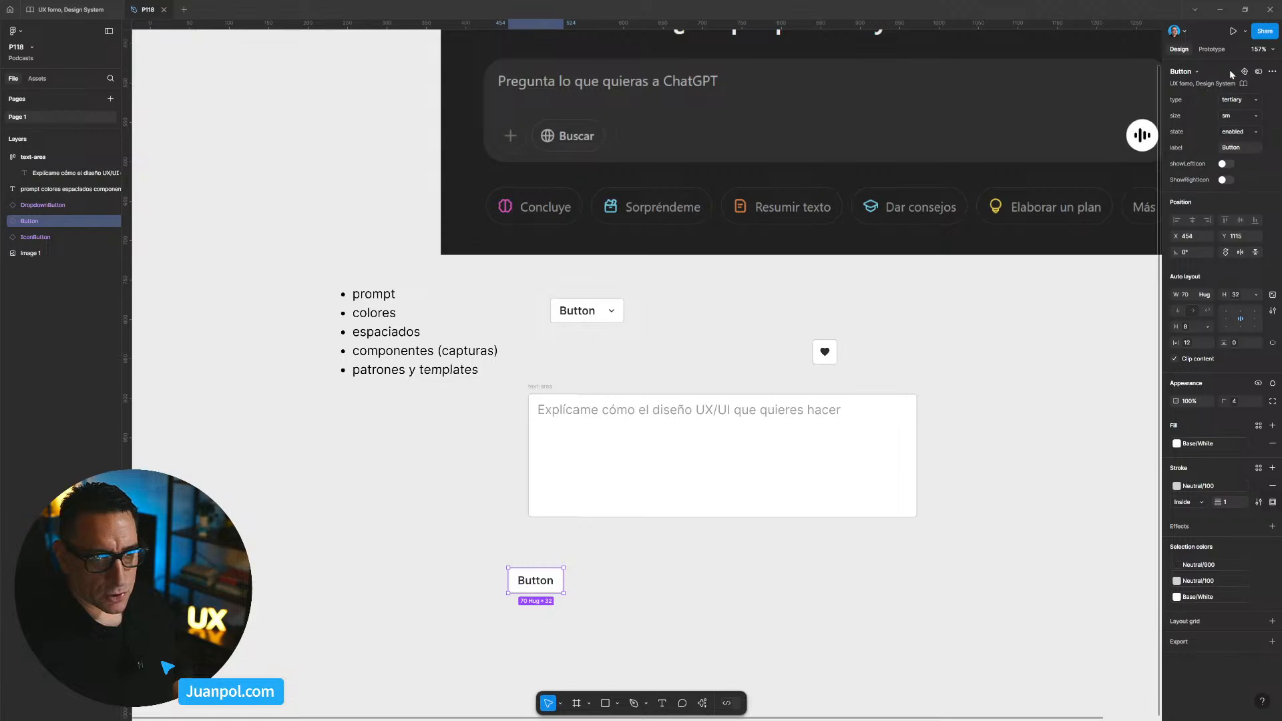
{"action": "left_click", "coordinate": [1224, 163]}
{"action": "left_click", "coordinate": [1247, 180]}
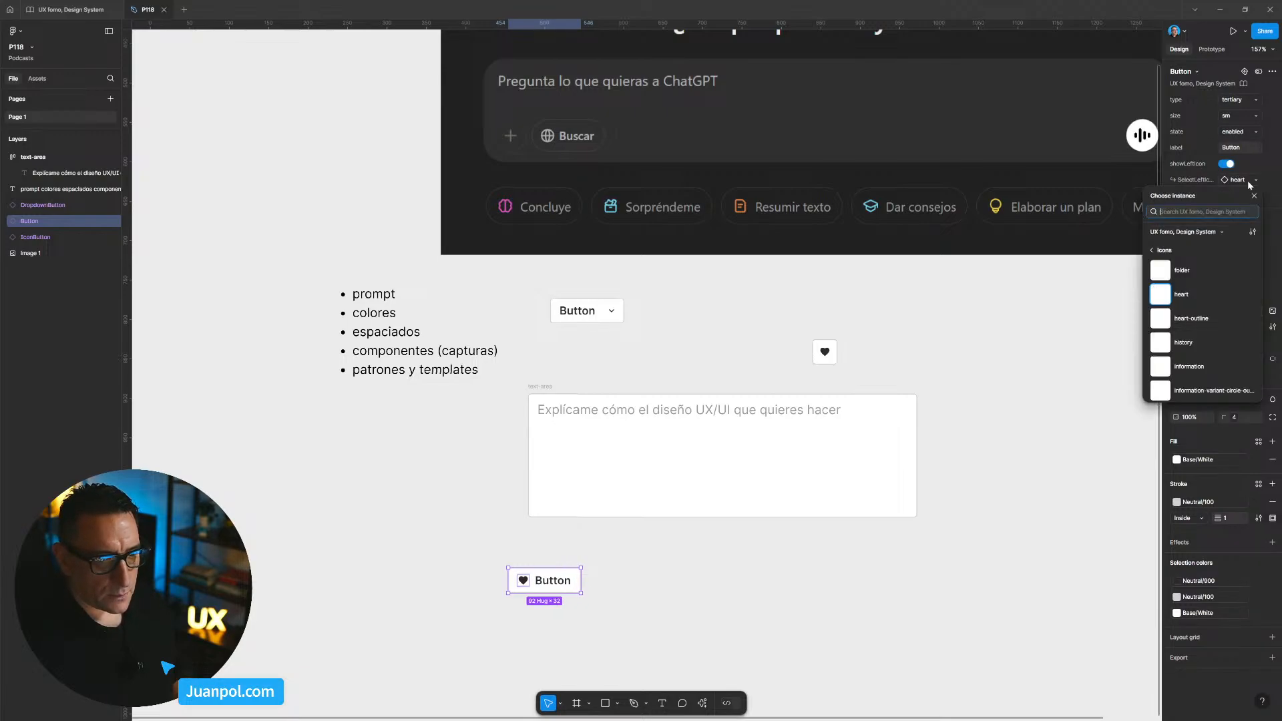
{"action": "type", "text": "plus"}
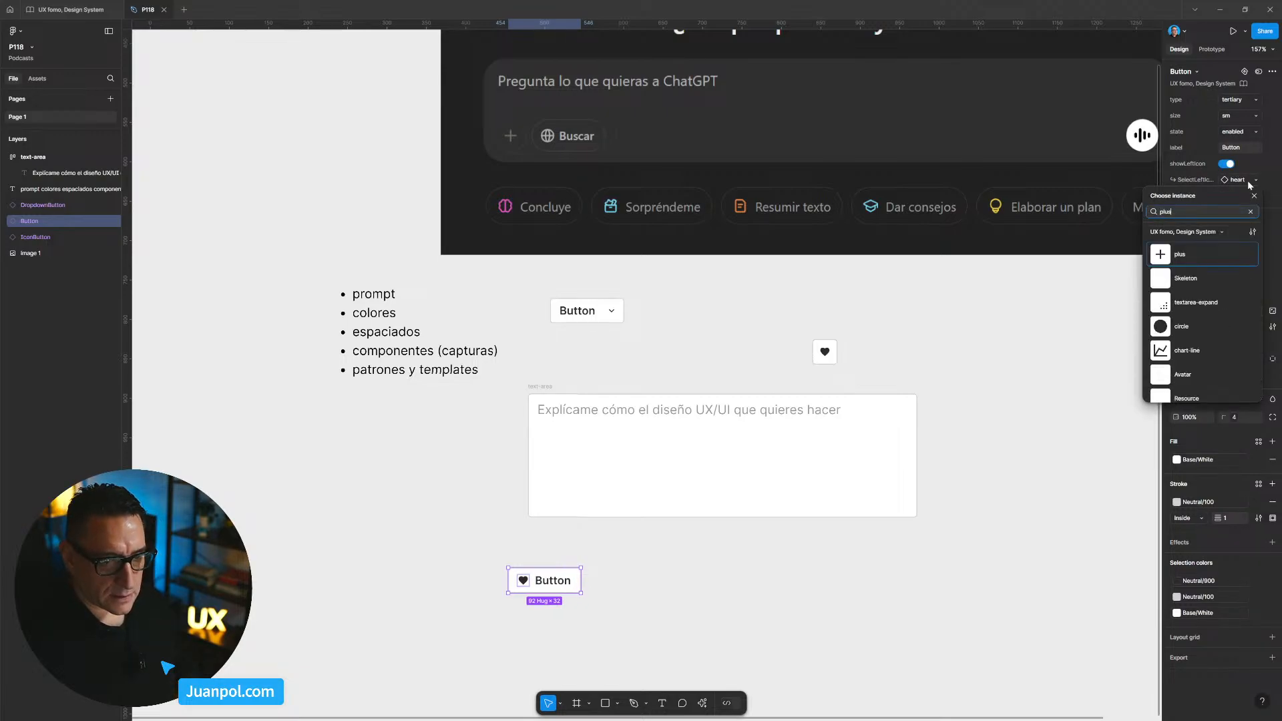
{"action": "key", "text": "Escape"}
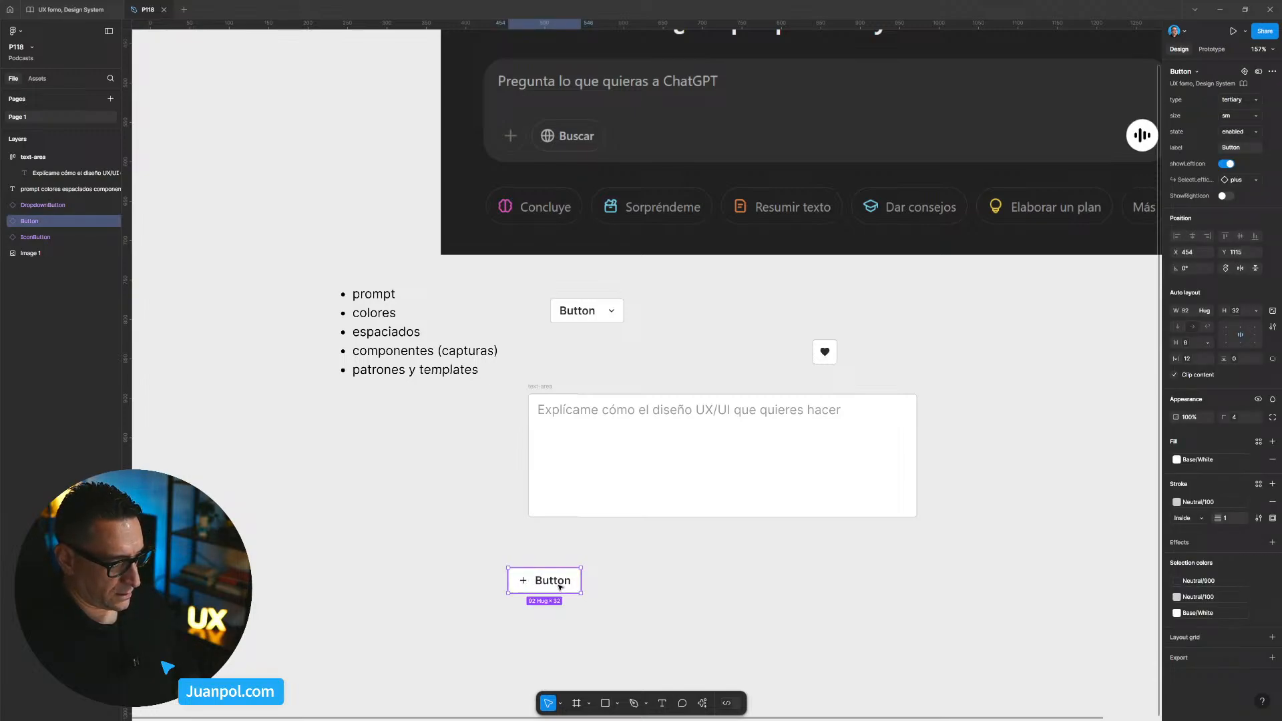
Change the label of the button below the text-area frame to "Colores".
{"action": "left_click", "coordinate": [1253, 148]}
{"action": "type", "text": "Colores"}
{"action": "key", "text": "Return"}
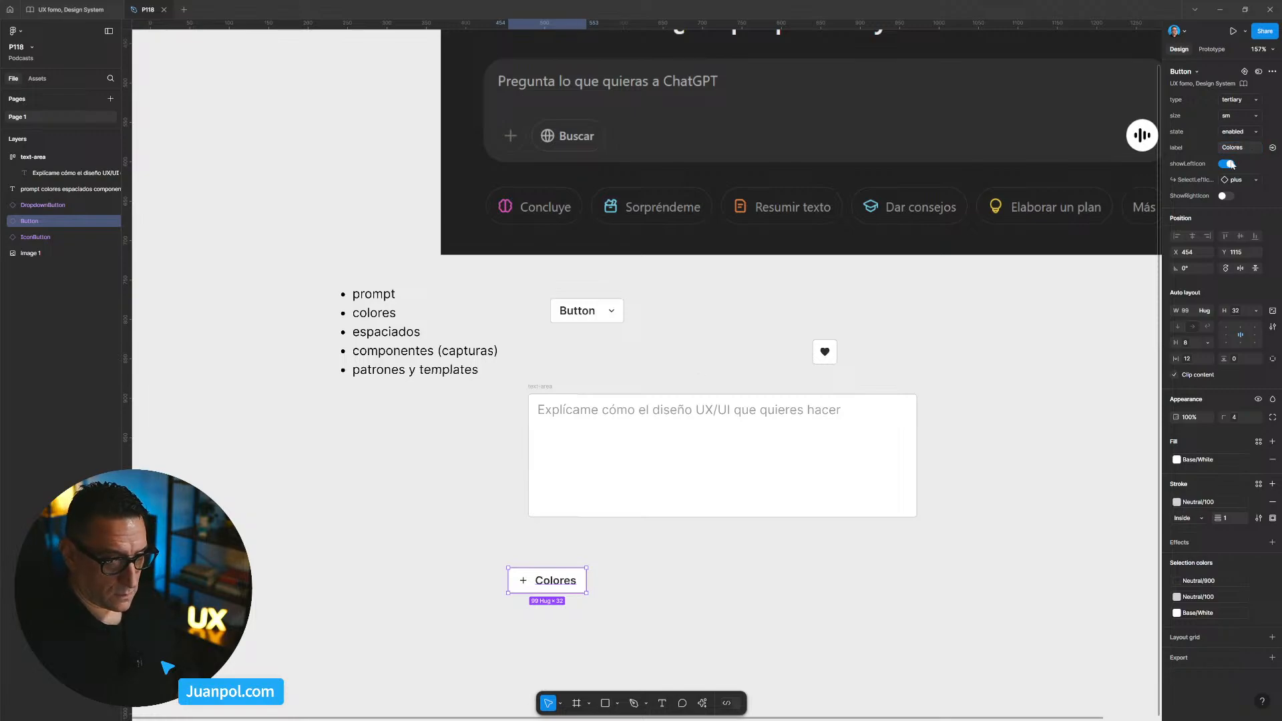
Place a copy of the Colores button to its right and label it "Espaciados".
{"action": "left_click_drag", "start_coordinate": [534, 582], "coordinate": [664, 578]}
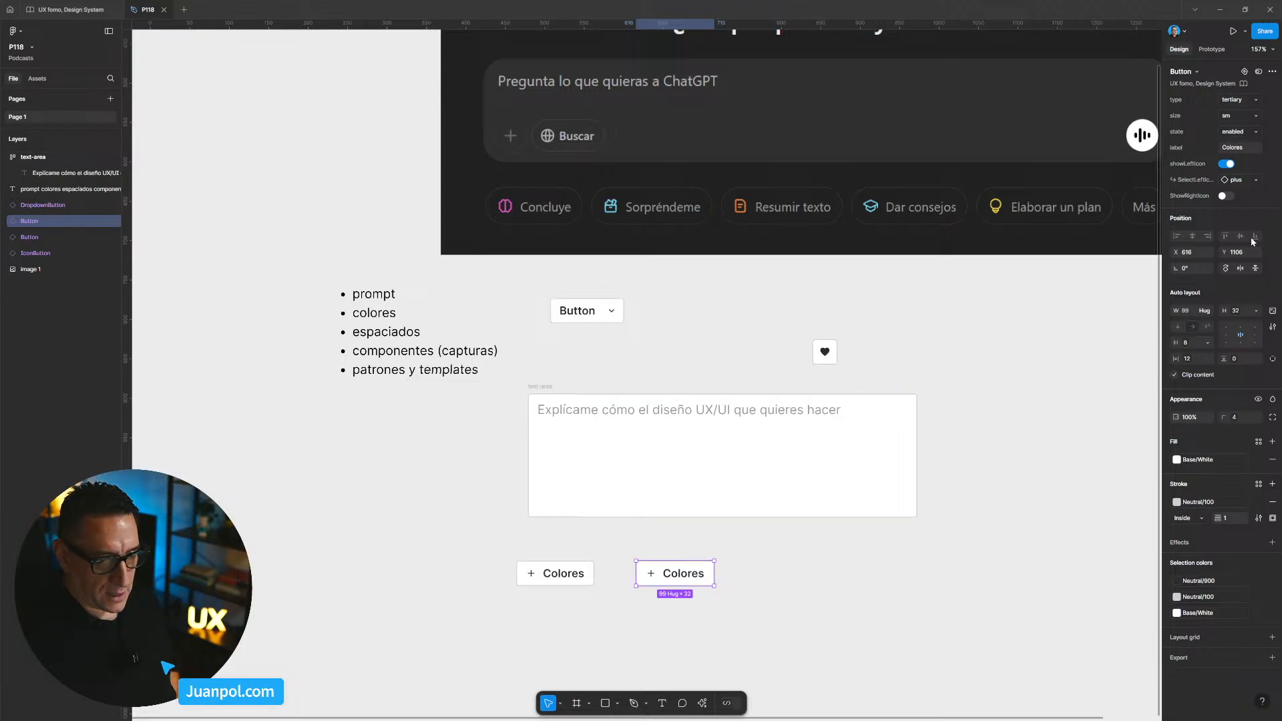
{"action": "left_click", "coordinate": [1232, 149]}
{"action": "type", "text": "Espaciados"}
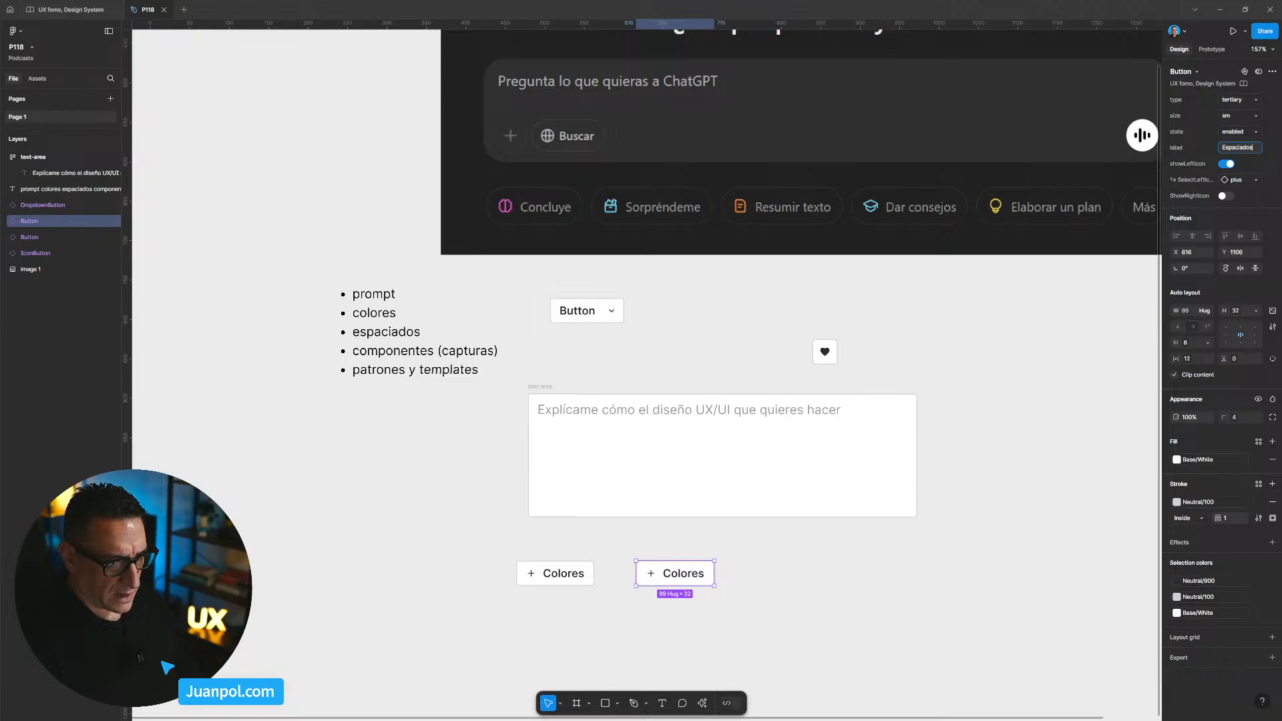
{"action": "key", "text": "Return"}
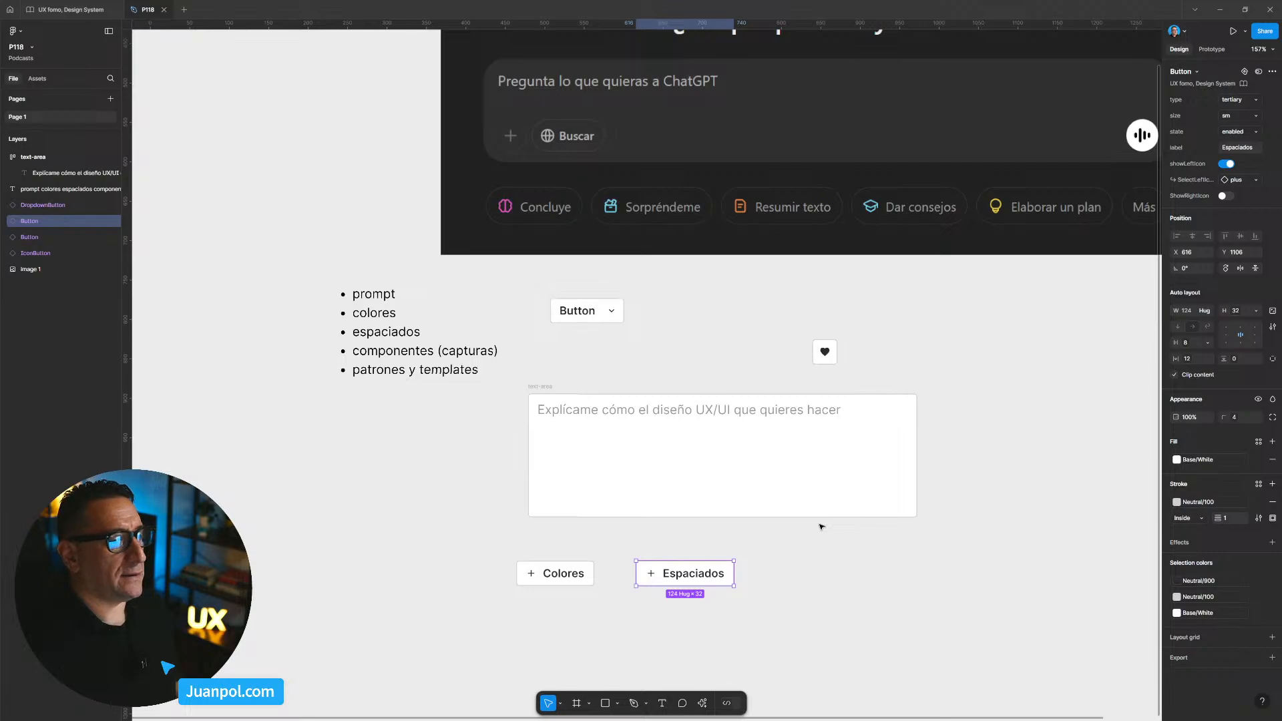
Switch to the UX fomo Design System file, examine its local variables and their collections, and return to the P118 file.
{"action": "left_click", "coordinate": [67, 10]}
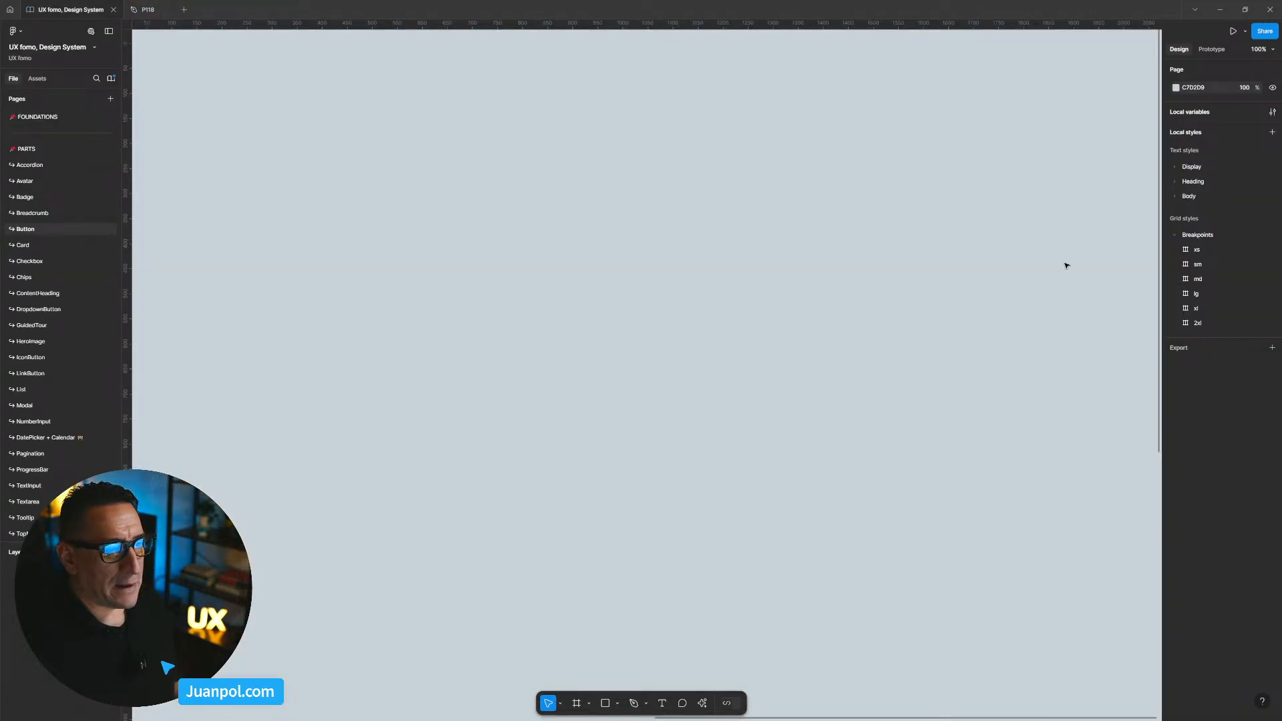
{"action": "left_click", "coordinate": [1273, 112]}
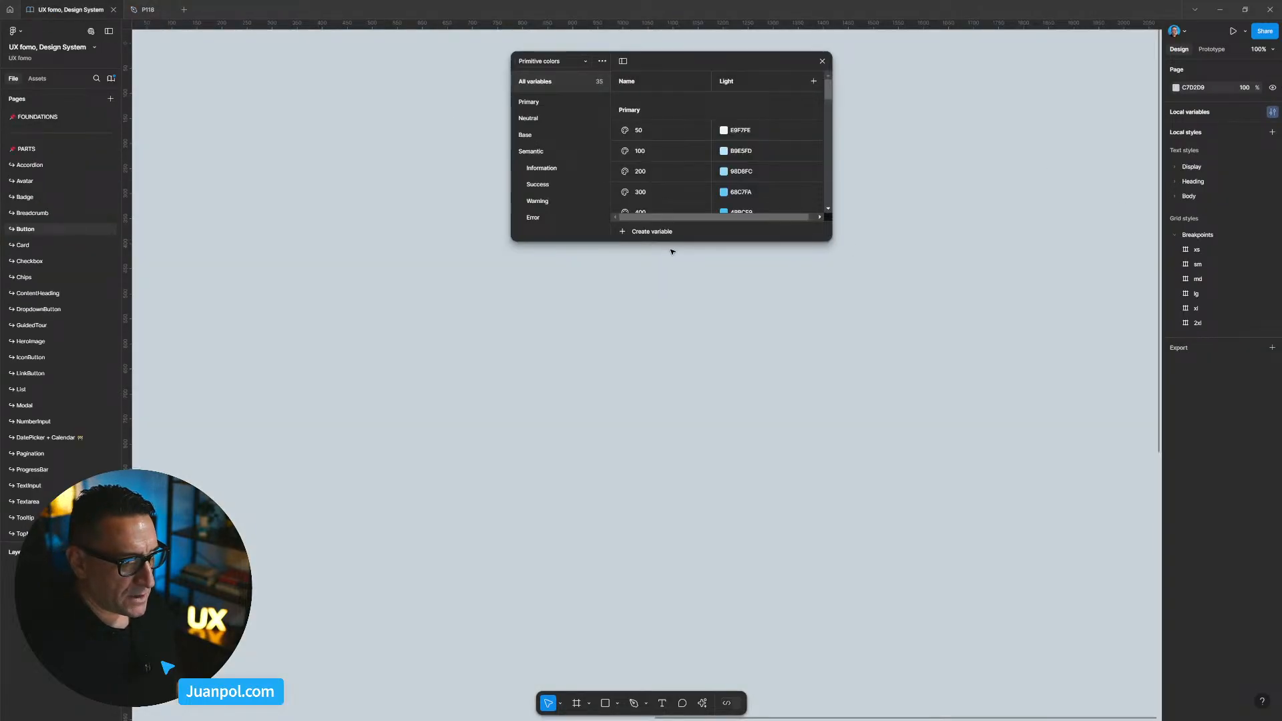
{"action": "left_click_drag", "start_coordinate": [671, 243], "coordinate": [1011, 422]}
{"action": "left_click", "coordinate": [542, 60]}
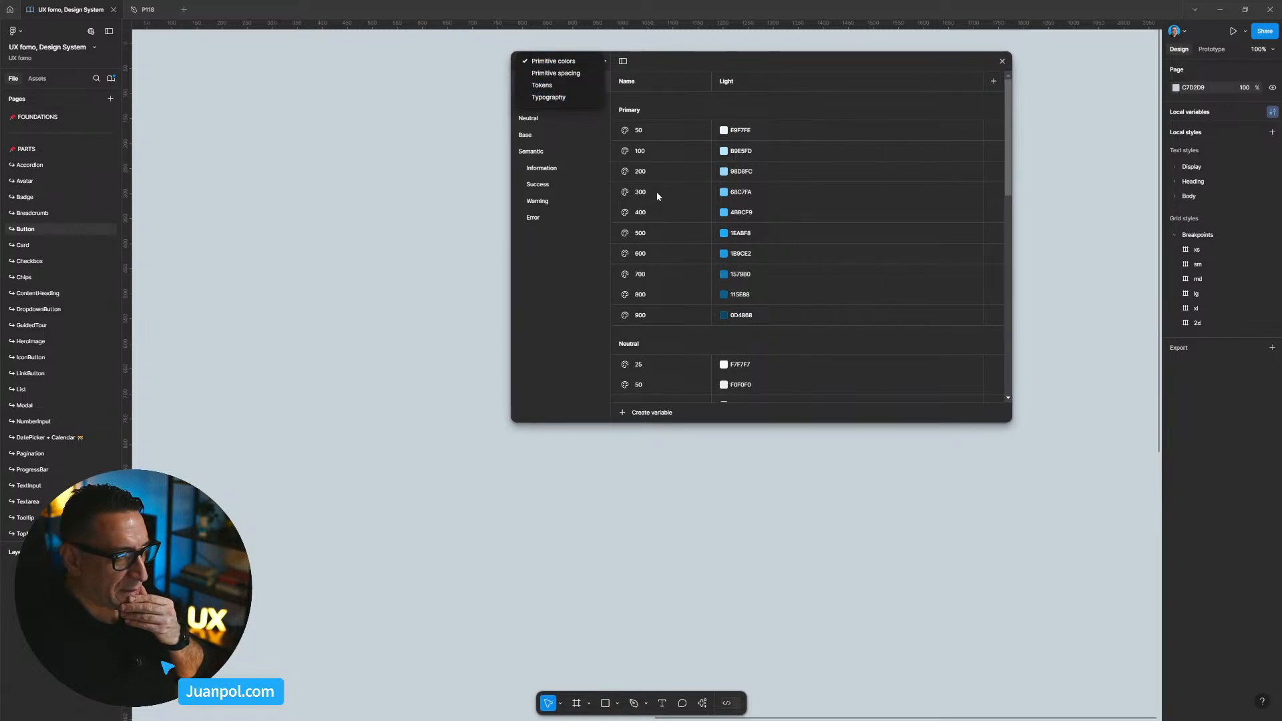
{"action": "left_click", "coordinate": [802, 219]}
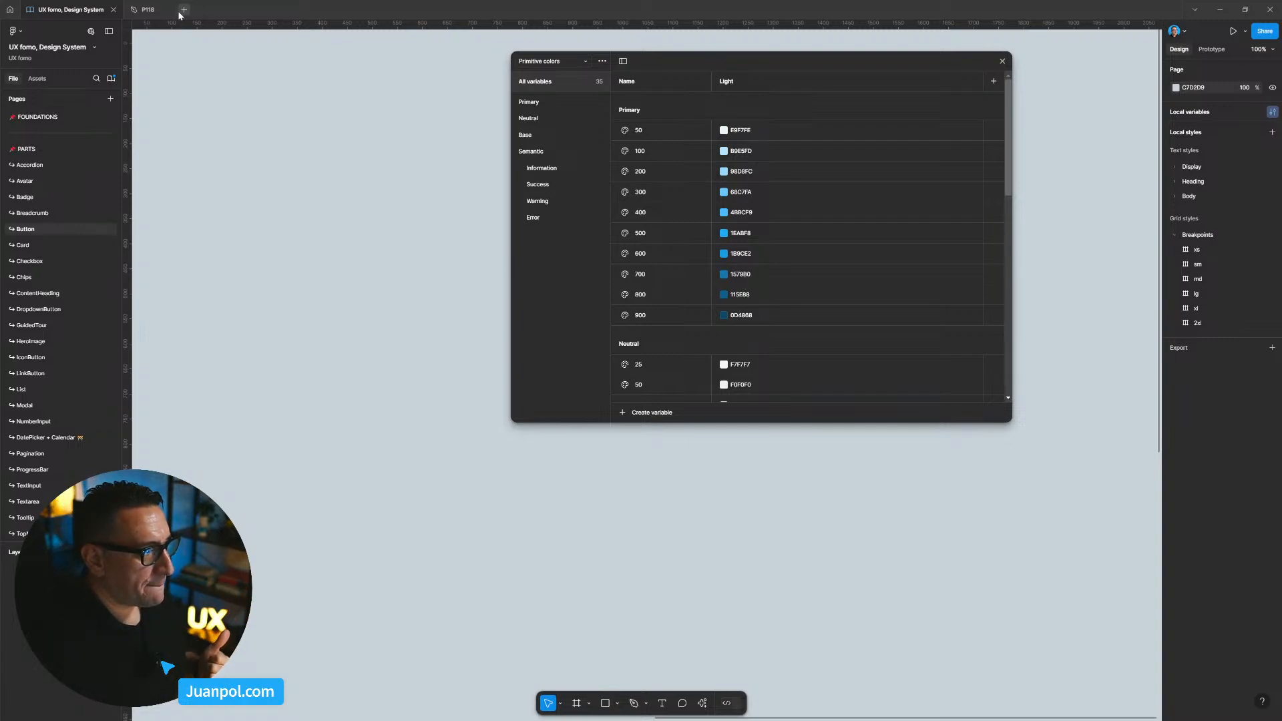
{"action": "left_click", "coordinate": [151, 11]}
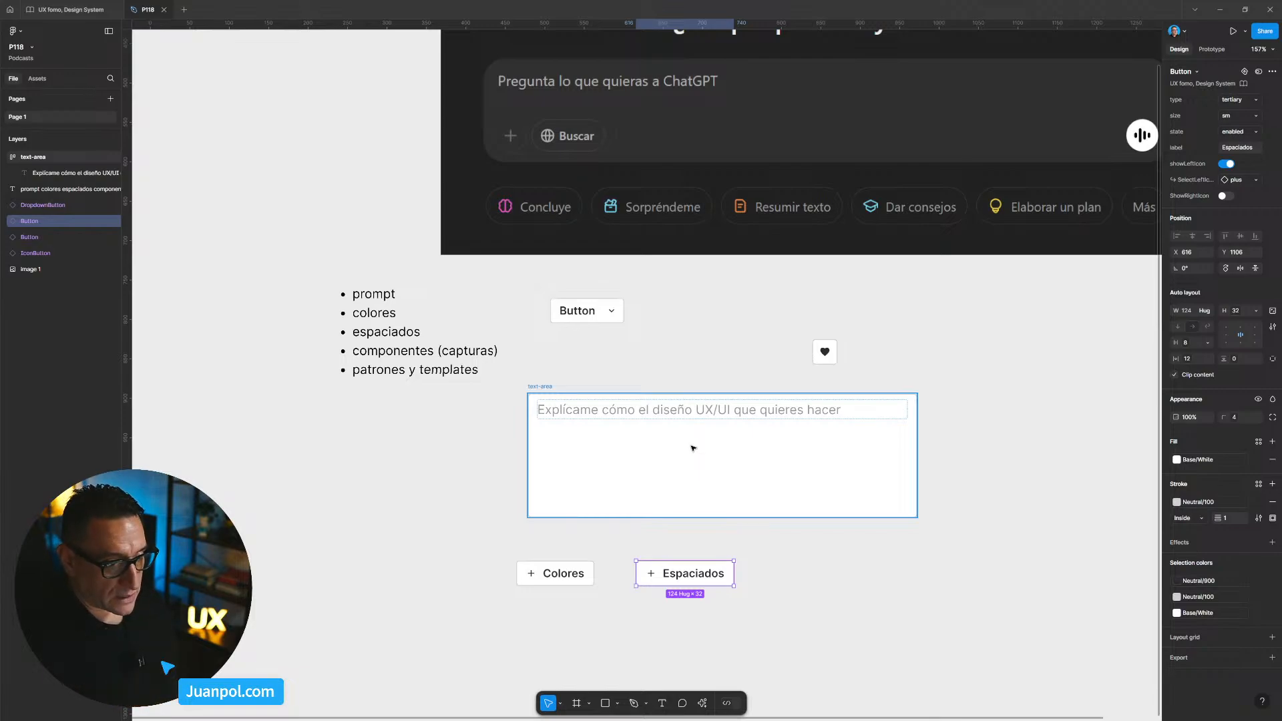
Bring the Espaciados button closer to Colores, align the text-area frame with the buttons' left edge and widen it to 557.
{"action": "scroll", "coordinate": [692, 448], "scroll_direction": "right", "scroll_amount": 1}
{"action": "left_click_drag", "start_coordinate": [694, 583], "coordinate": [664, 580]}
{"action": "left_click_drag", "start_coordinate": [526, 388], "coordinate": [511, 395]}
{"action": "left_click_drag", "start_coordinate": [898, 476], "coordinate": [949, 476]}
{"action": "left_click_drag", "start_coordinate": [514, 393], "coordinate": [517, 403]}
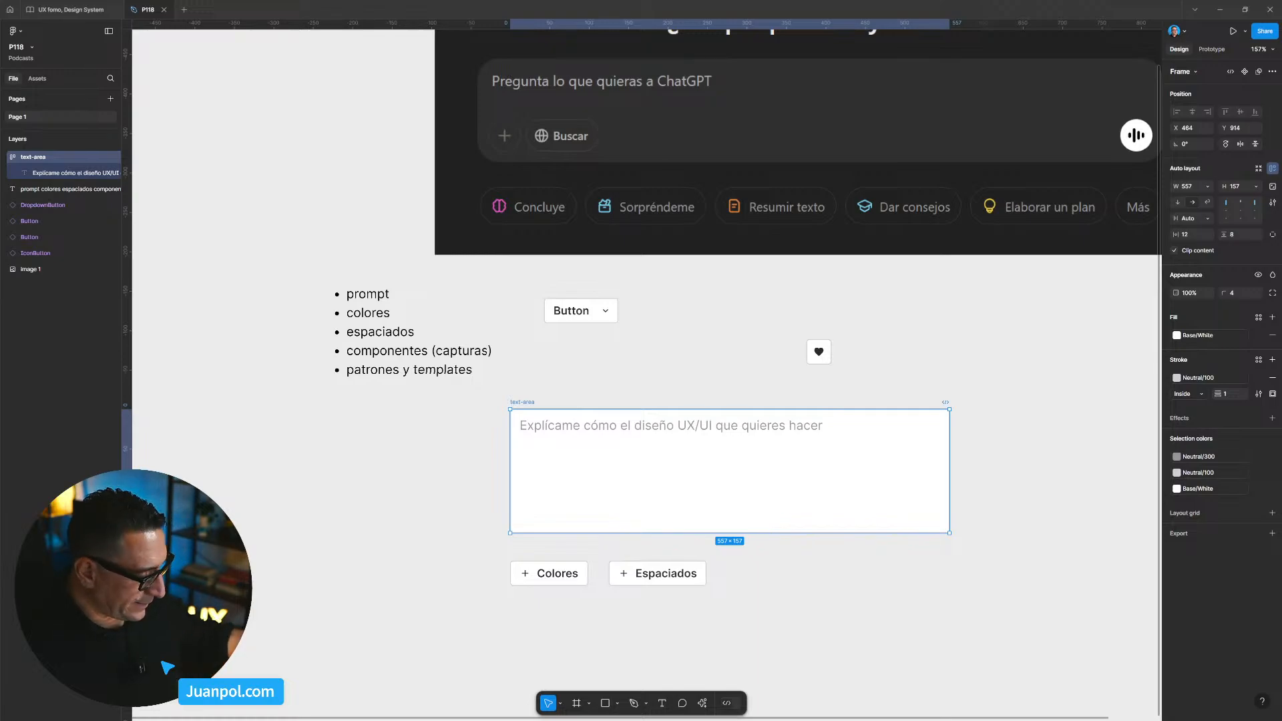
Move the text-area frame slightly closer to the two buttons, to a Y position of 922.
{"action": "left_click", "coordinate": [658, 573]}
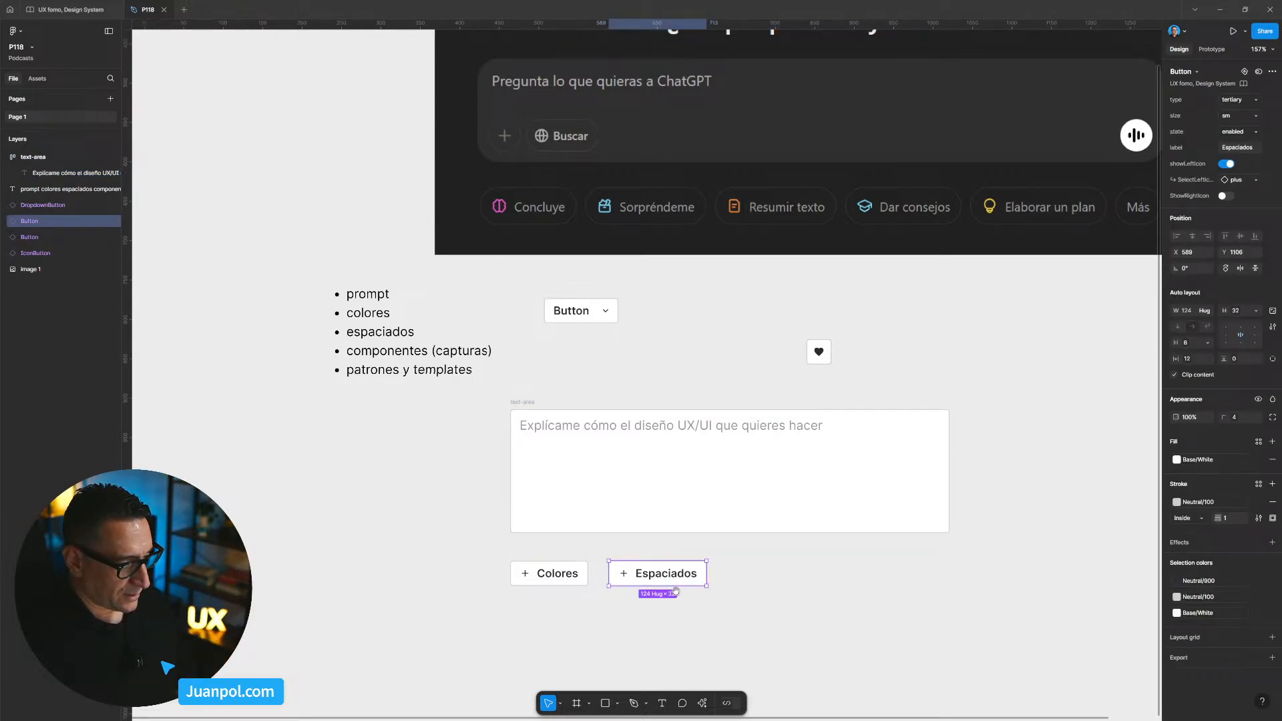
{"action": "scroll", "coordinate": [601, 534], "scroll_direction": "right", "scroll_amount": 5}
{"action": "scroll", "coordinate": [600, 534], "scroll_direction": "down", "scroll_amount": 3}
{"action": "scroll", "coordinate": [482, 547], "scroll_direction": "right", "scroll_amount": 2}
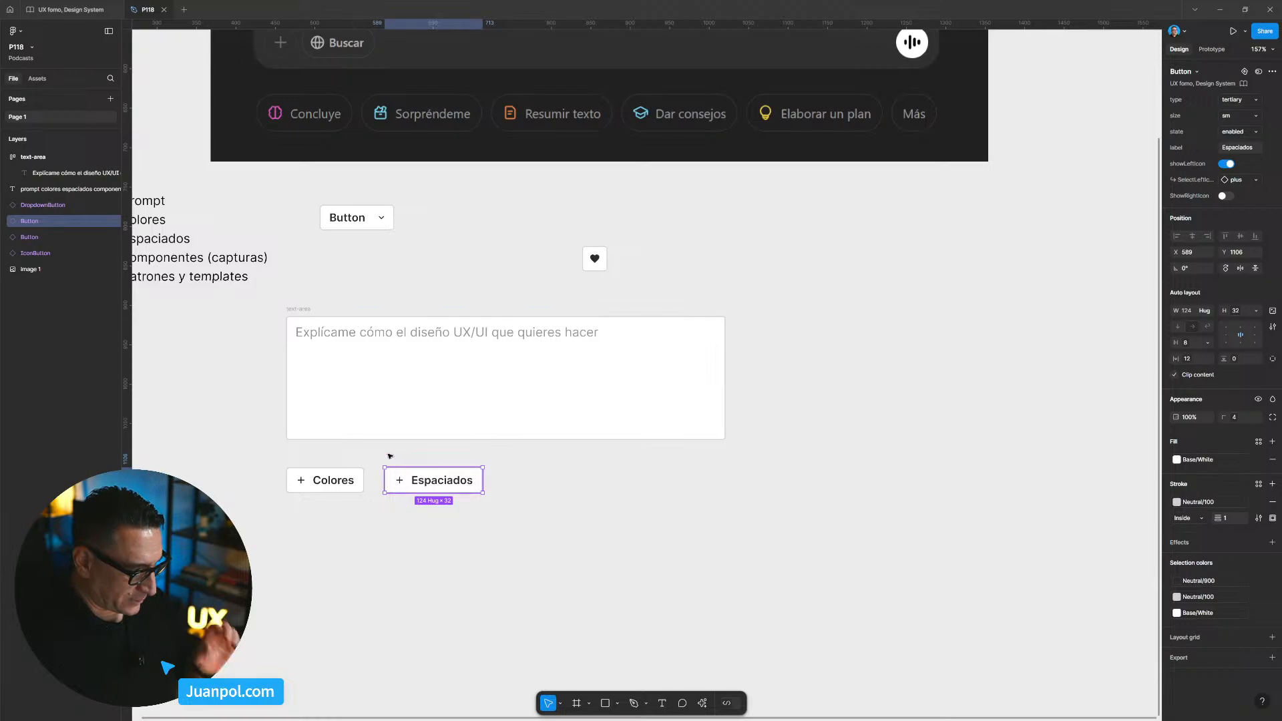
{"action": "left_click", "coordinate": [304, 320]}
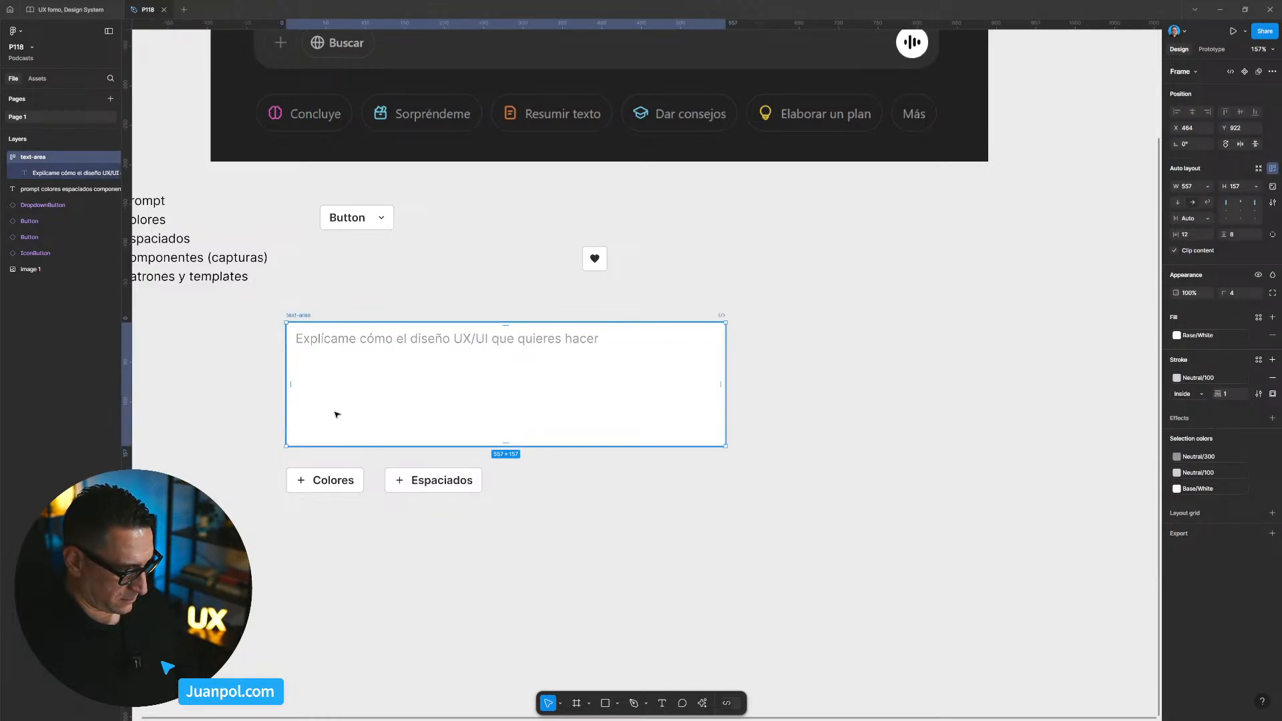
Wrap the text-area frame and the two buttons together in one auto layout frame.
{"action": "left_click", "coordinate": [690, 578]}
{"action": "left_click_drag", "start_coordinate": [938, 545], "coordinate": [263, 312]}
{"action": "key", "text": "shift+a"}
Put the Colores and Espaciados buttons in a nested auto layout row and set its width to fill the container.
{"action": "left_click", "coordinate": [354, 479]}
{"action": "left_click", "coordinate": [400, 487], "text": "shift"}
{"action": "key", "text": "shift+a"}
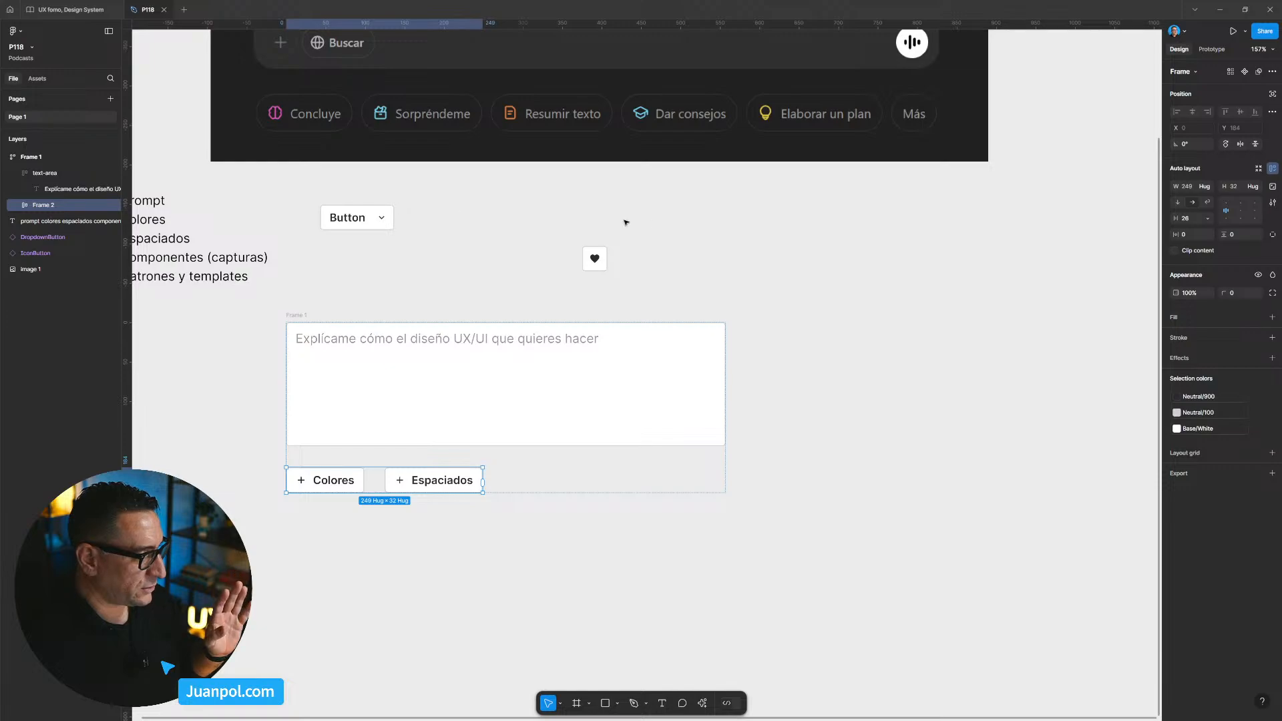
{"action": "left_click", "coordinate": [1205, 187]}
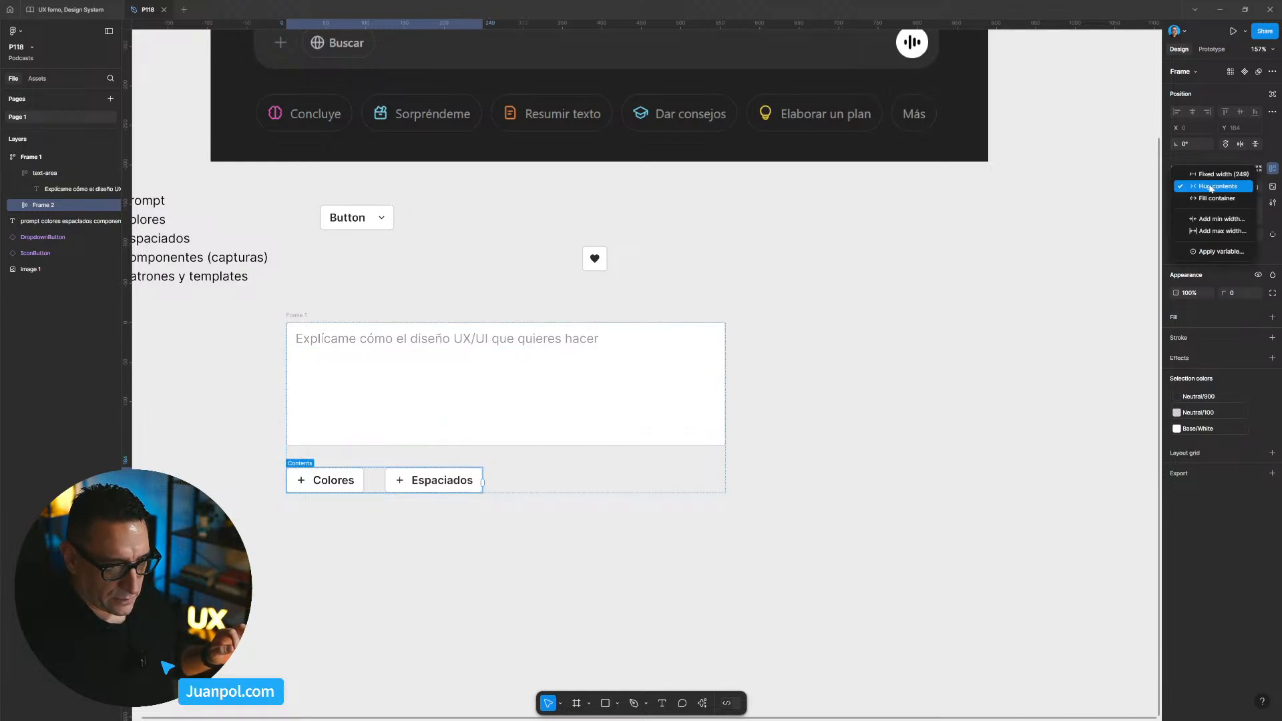
{"action": "left_click", "coordinate": [1202, 215]}
Set the outer auto layout frame's horizontal gap to 24 and its vertical gap to 16.
{"action": "left_click", "coordinate": [292, 318]}
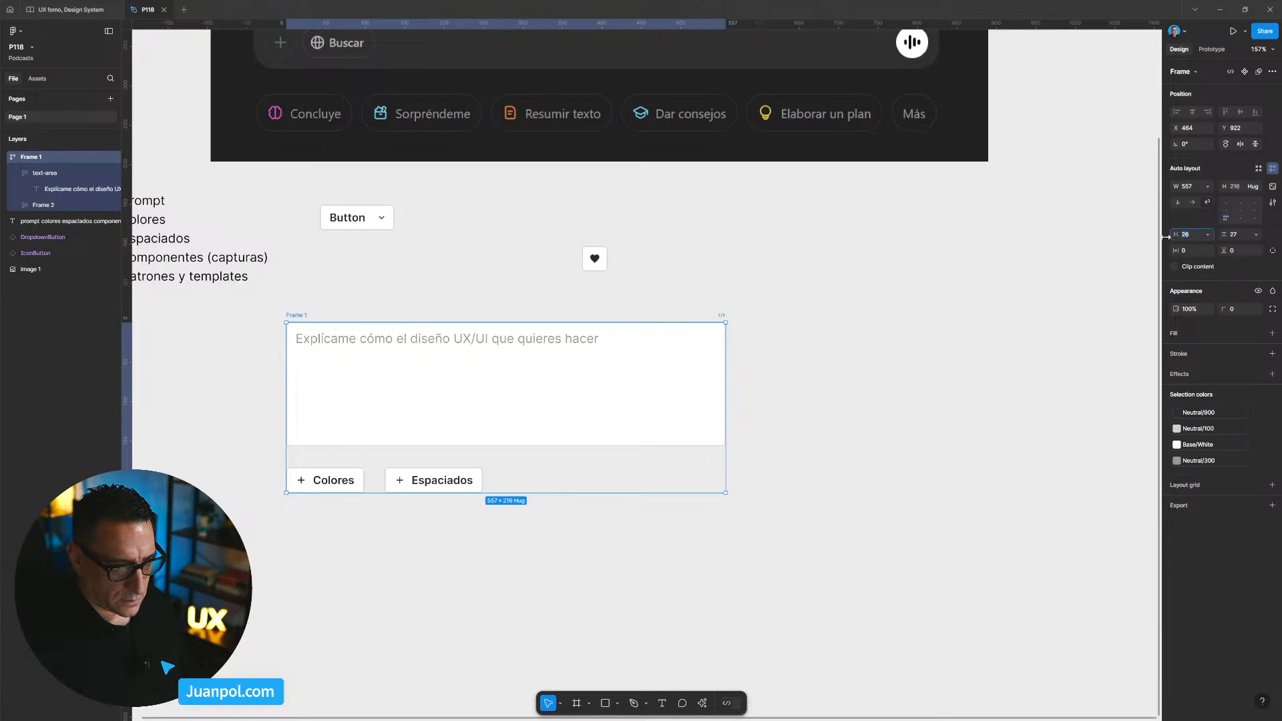
{"action": "key", "text": "Return"}
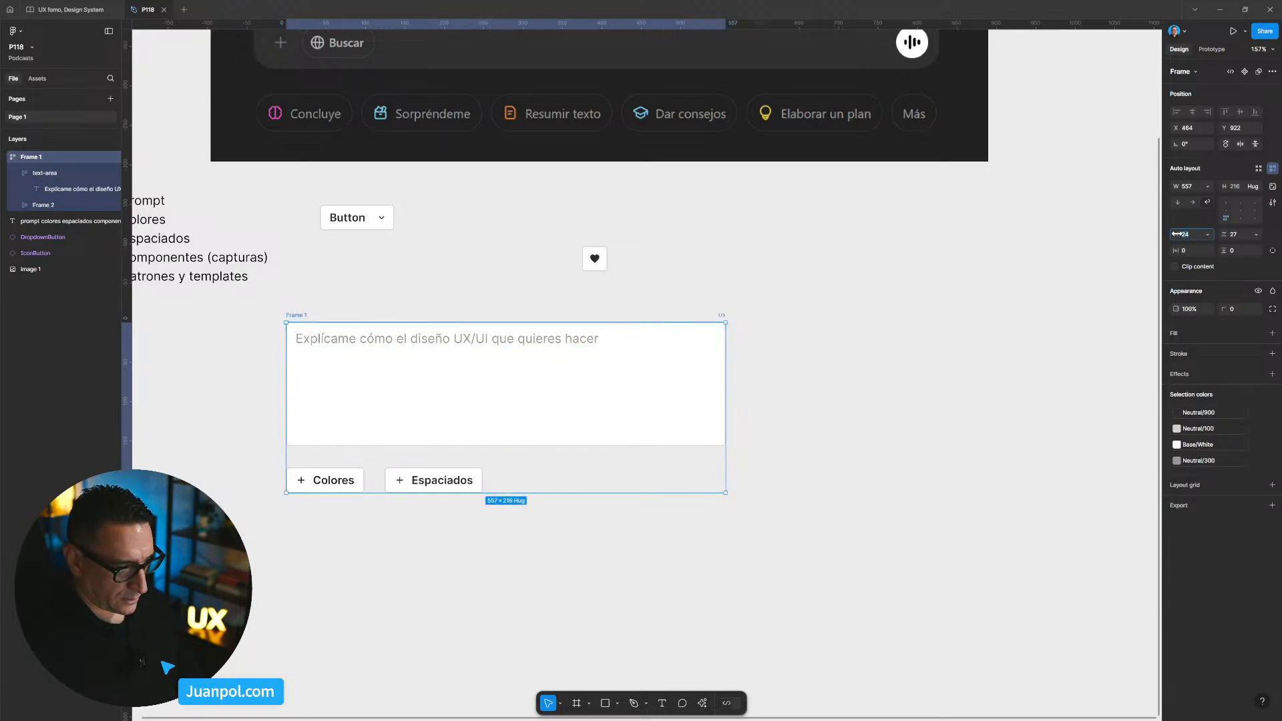
{"action": "key", "text": "shift+0"}
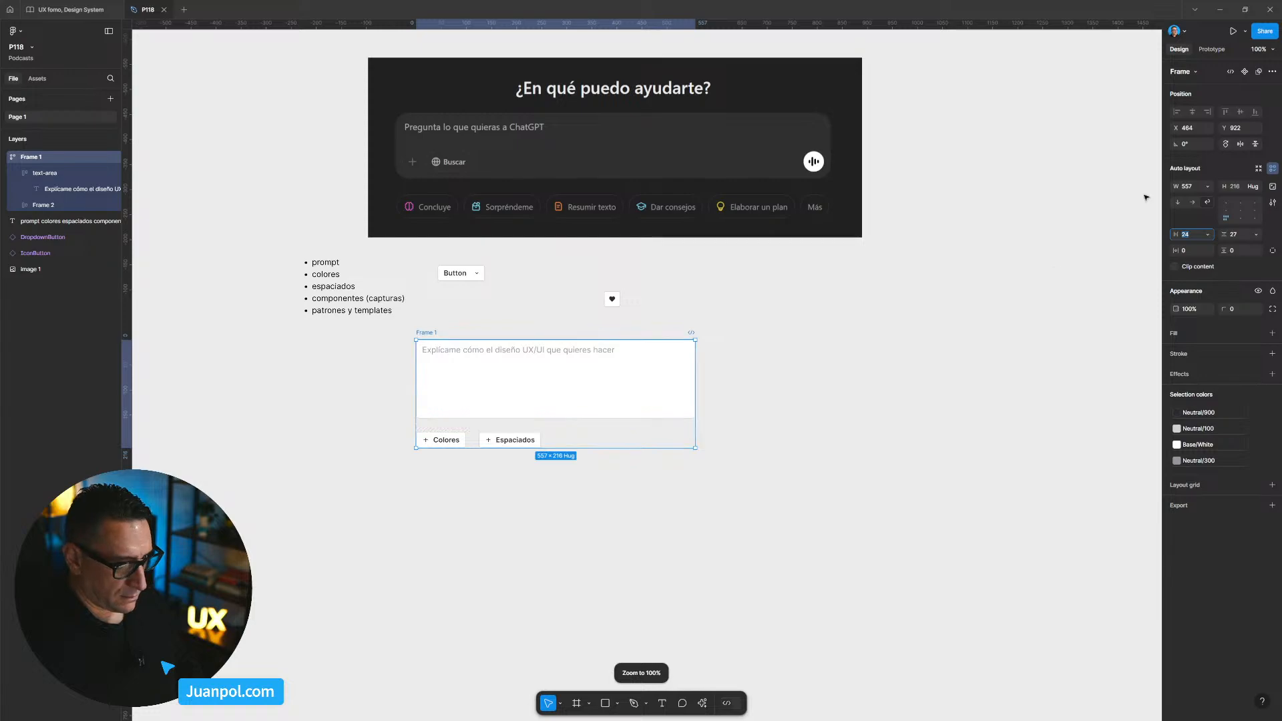
{"action": "left_click", "coordinate": [419, 439]}
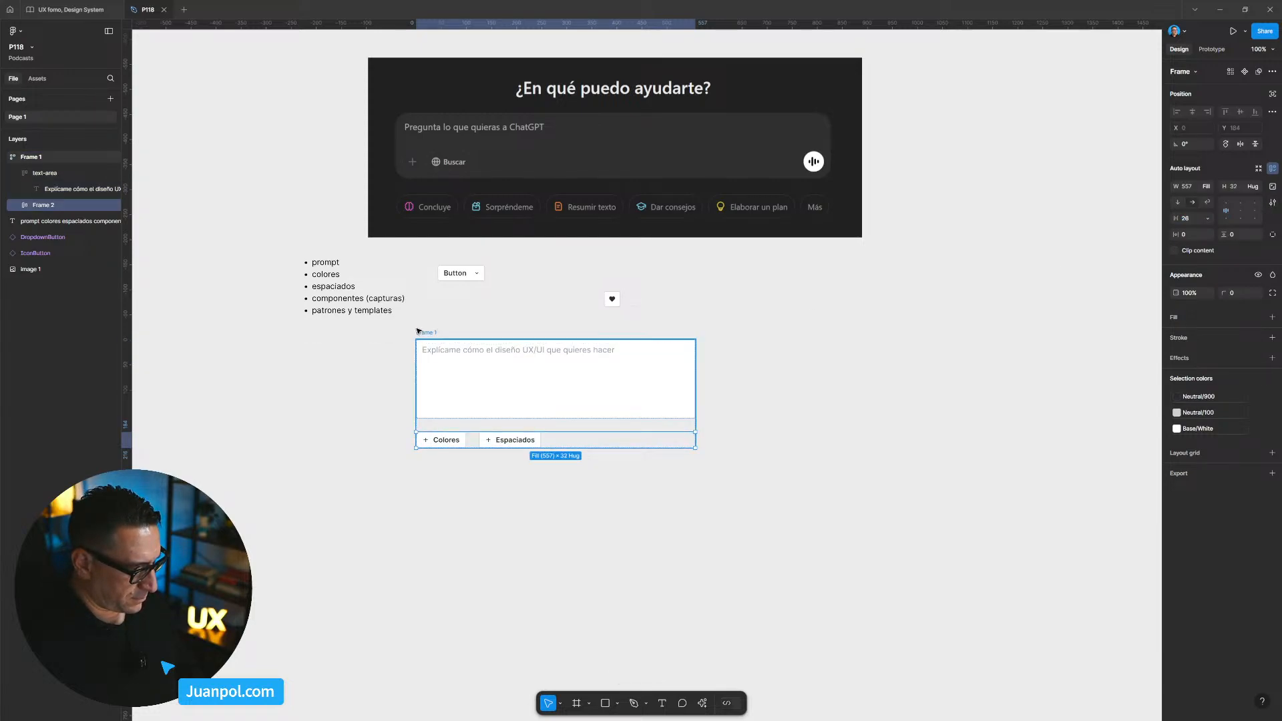
{"action": "left_click_drag", "start_coordinate": [418, 332], "coordinate": [421, 336]}
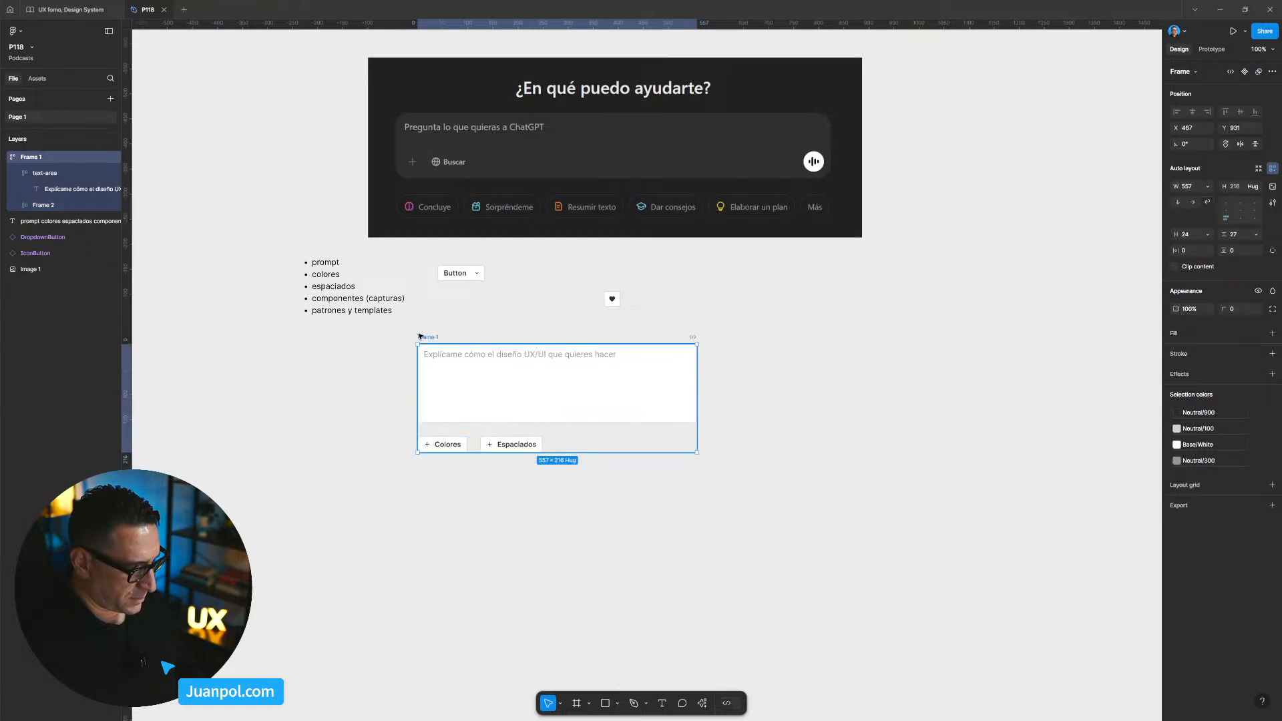
{"action": "left_click", "coordinate": [1235, 238]}
{"action": "type", "text": "16"}
{"action": "key", "text": "Return"}
{"action": "scroll", "coordinate": [447, 456], "scroll_direction": "up", "scroll_amount": 3}
Set the spacing between the Colores and Espaciados buttons in their row to 16.
{"action": "left_click", "coordinate": [472, 442]}
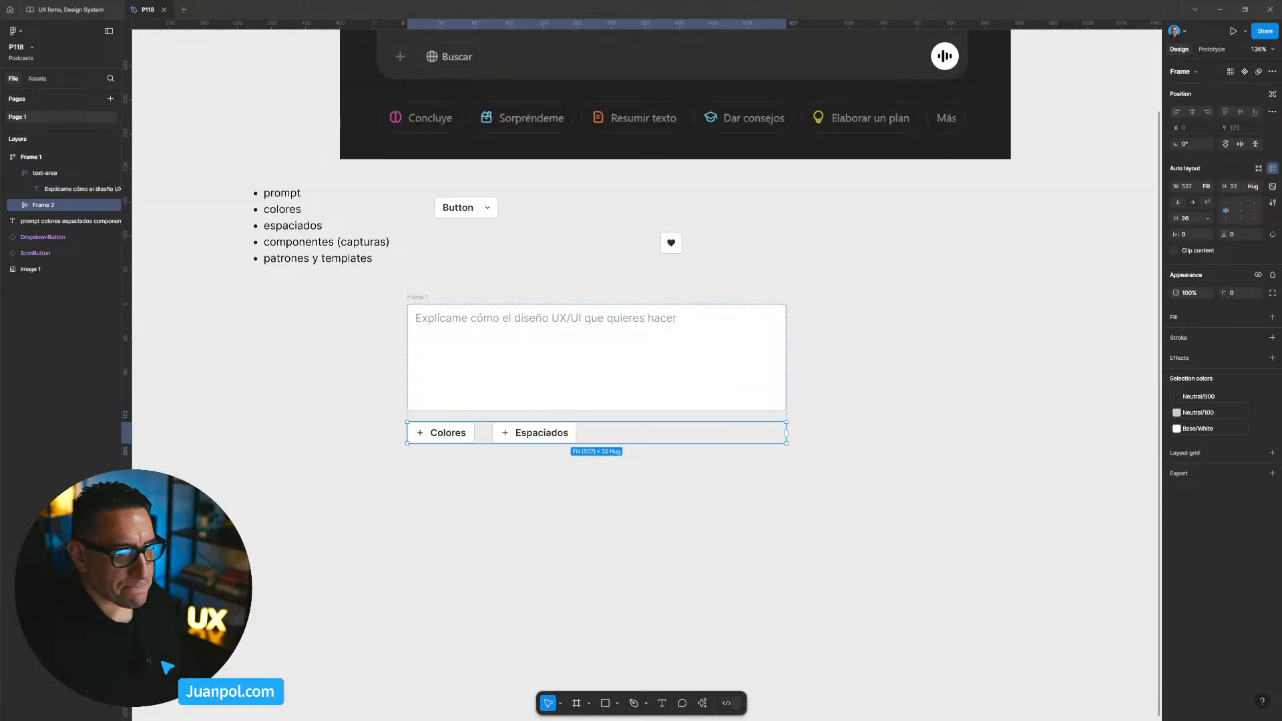
{"action": "left_click", "coordinate": [1186, 218]}
{"action": "type", "text": "16"}
{"action": "key", "text": "Return"}
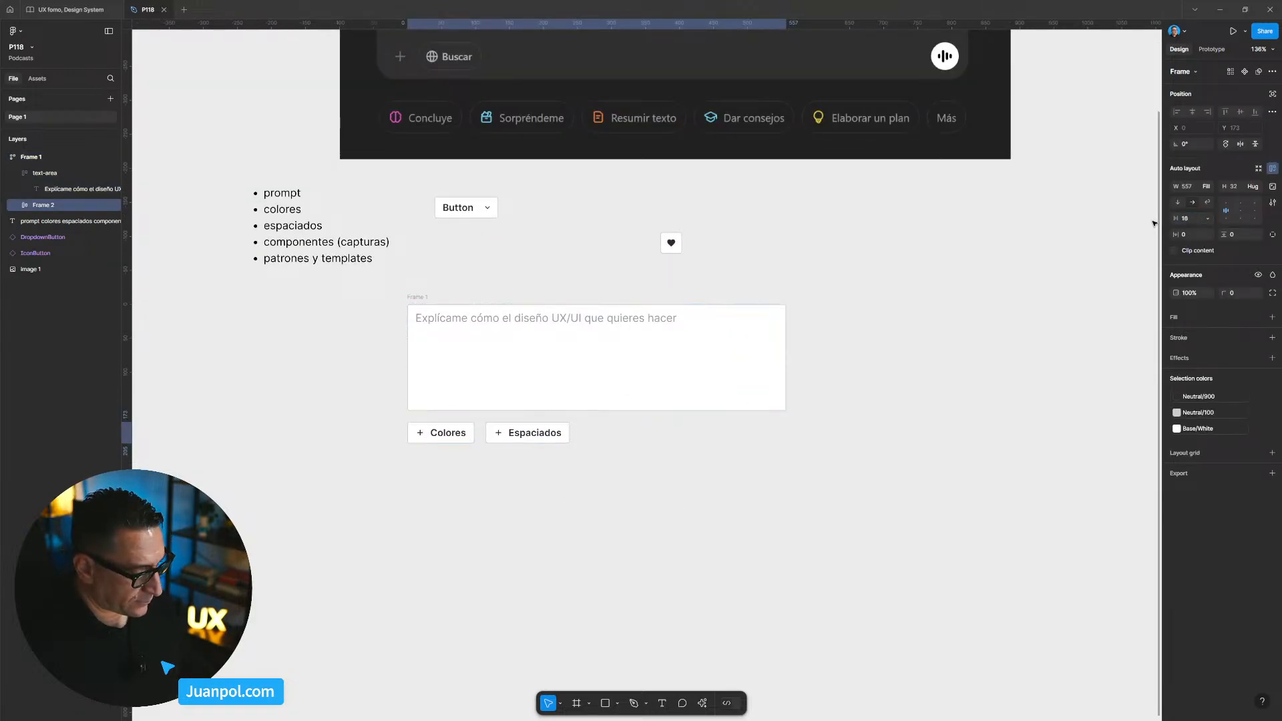
{"action": "left_click", "coordinate": [721, 494]}
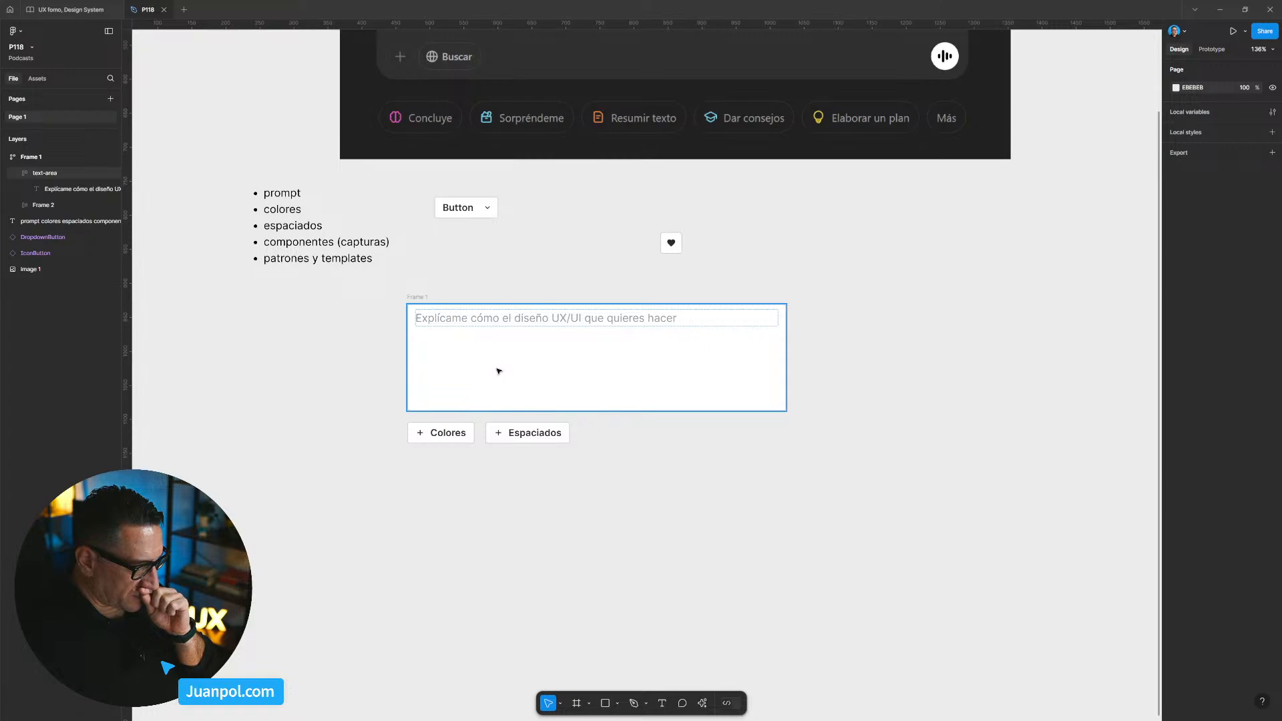
Give the outer frame a white FFFFFF fill and set its horizontal and vertical padding to 24.
{"action": "left_click_drag", "start_coordinate": [415, 298], "coordinate": [415, 314]}
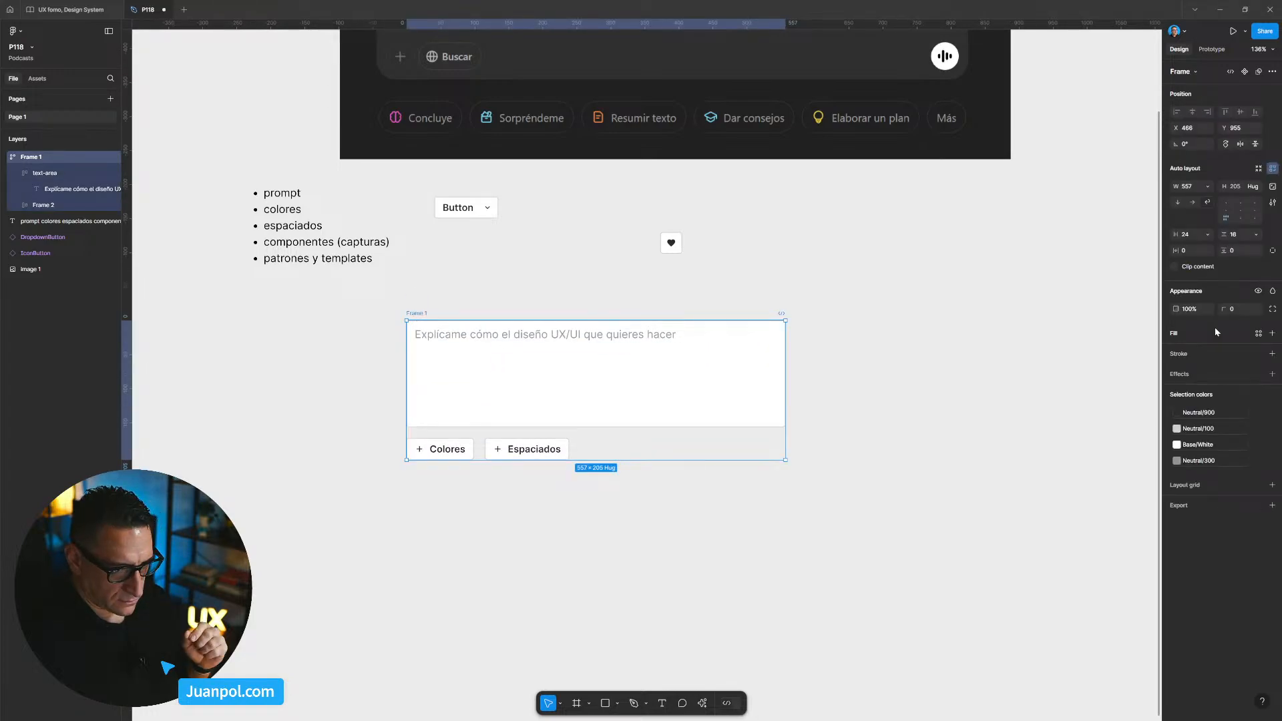
{"action": "left_click", "coordinate": [1272, 334]}
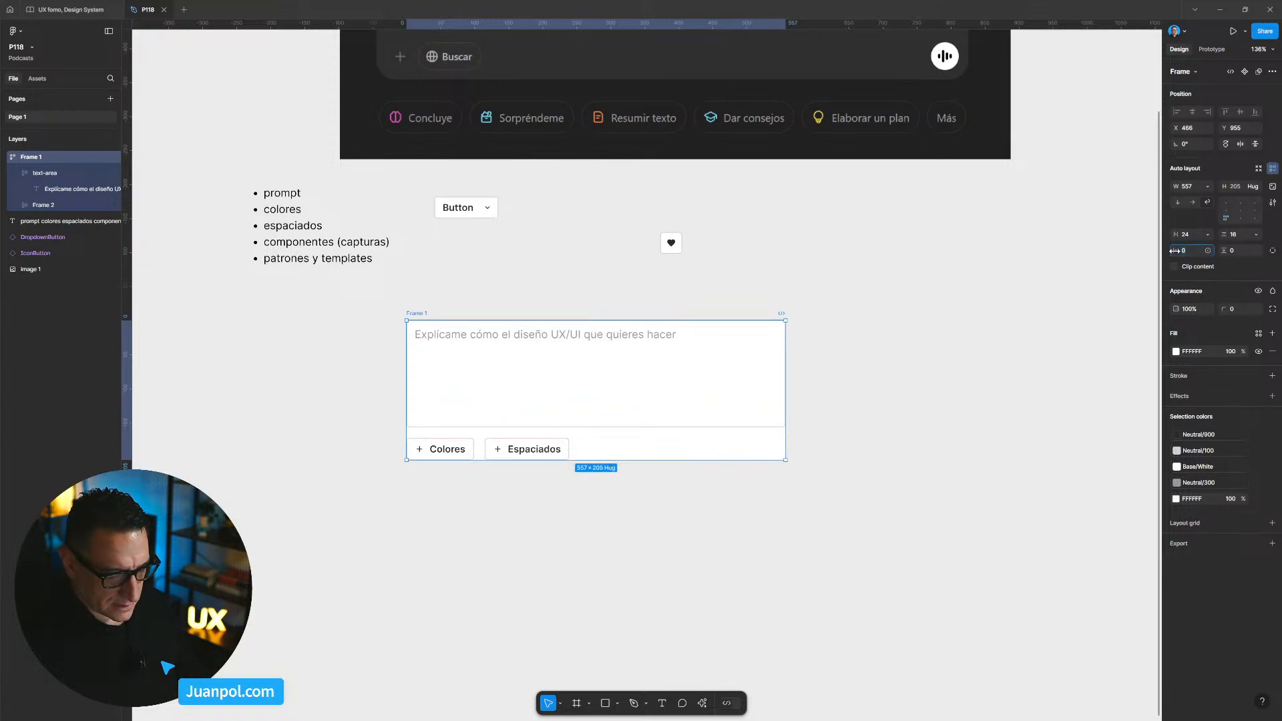
{"action": "type", "text": "4"}
{"action": "key", "text": "Tab"}
{"action": "type", "text": "4"}
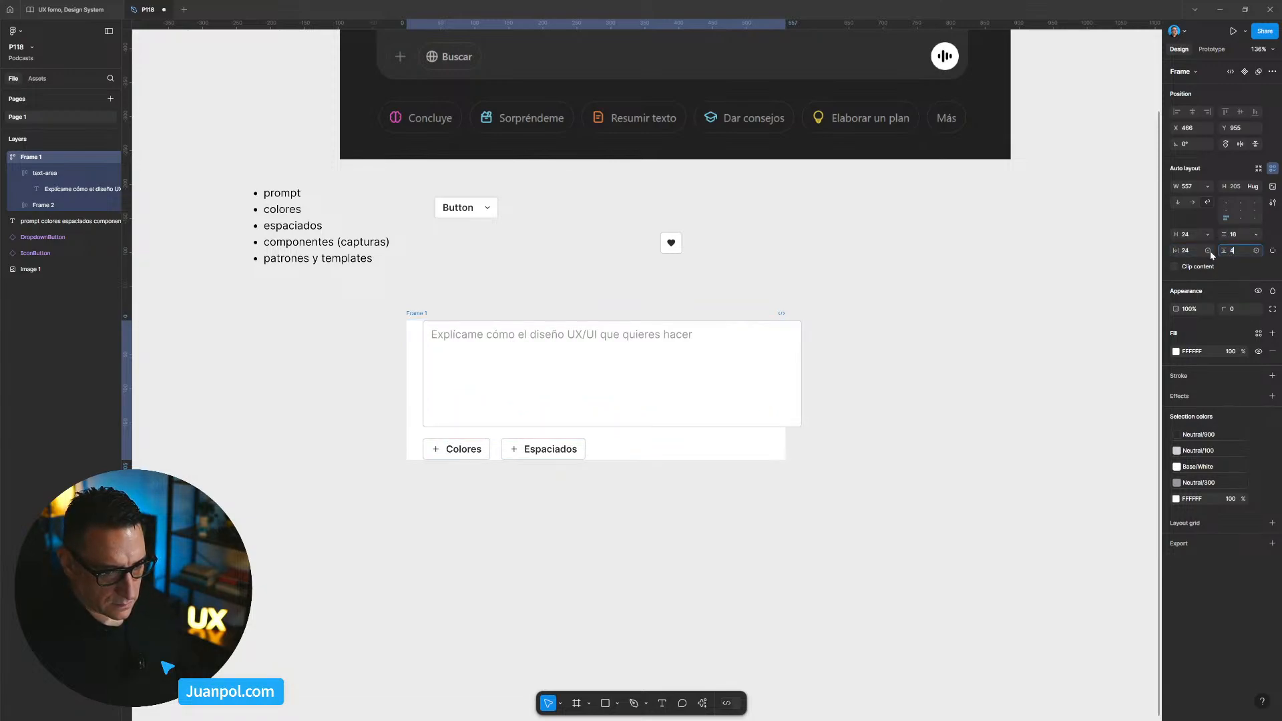
{"action": "key", "text": "Return"}
{"action": "left_click", "coordinate": [969, 382]}
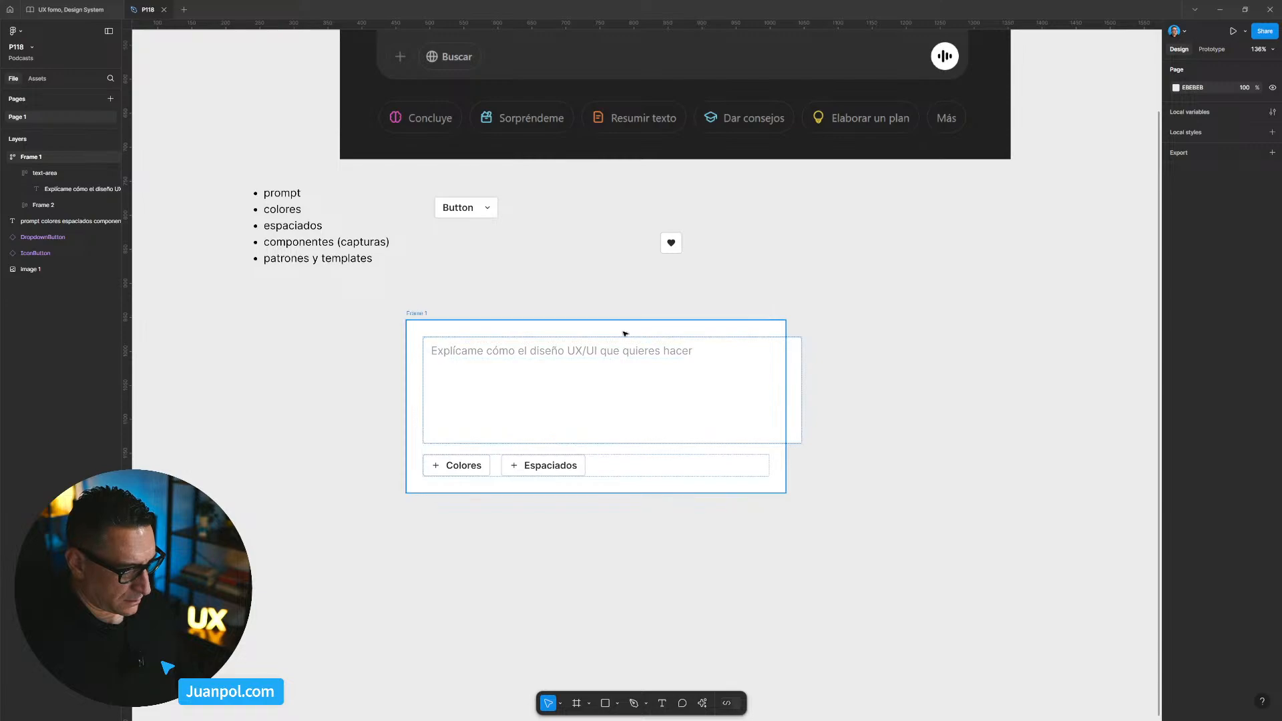
Set the outer frame's width to hug its contents and its auto layout direction to vertical.
{"action": "left_click", "coordinate": [417, 313]}
{"action": "left_click", "coordinate": [1207, 187]}
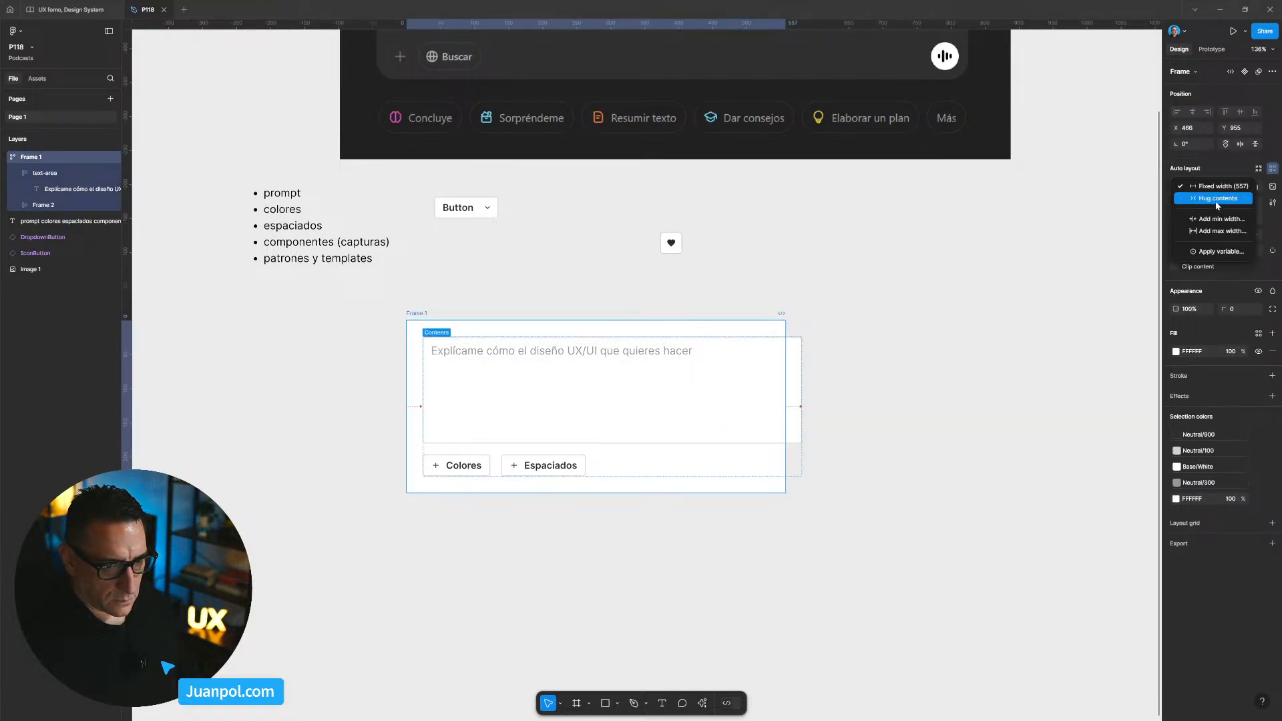
{"action": "left_click", "coordinate": [1216, 205]}
{"action": "scroll", "coordinate": [828, 486], "scroll_direction": "down", "scroll_amount": 1}
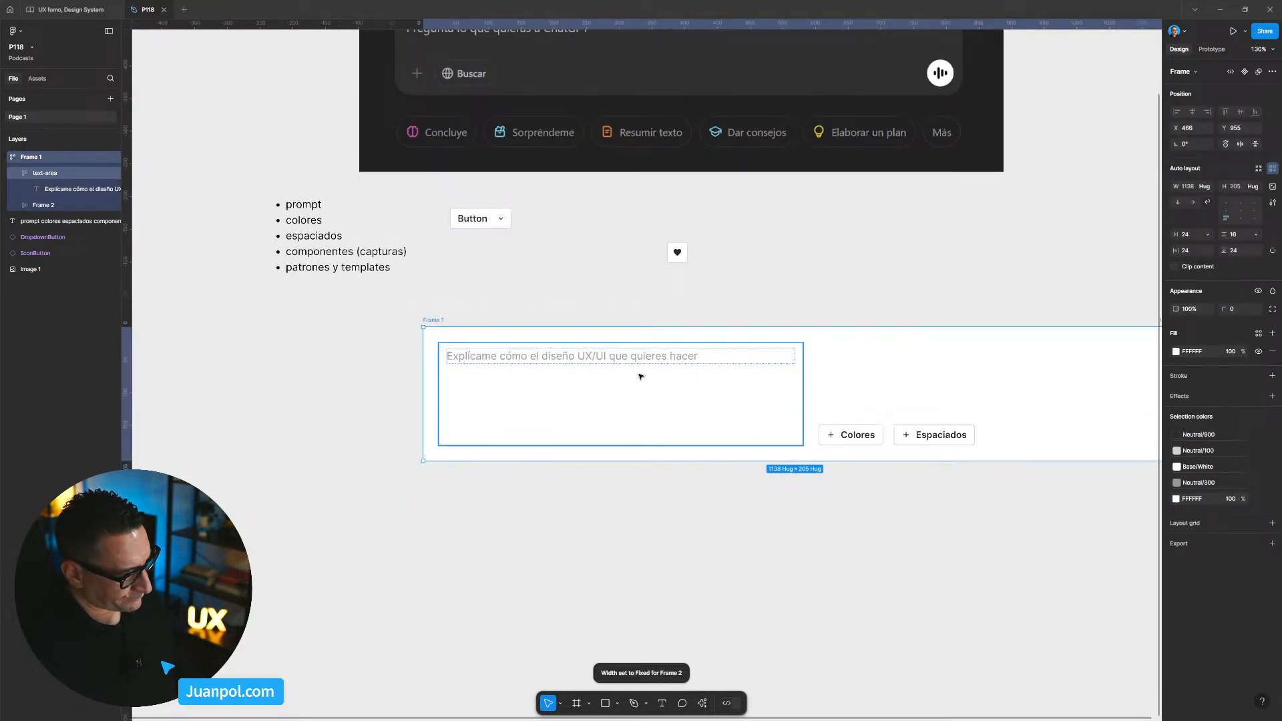
{"action": "left_click", "coordinate": [1178, 203]}
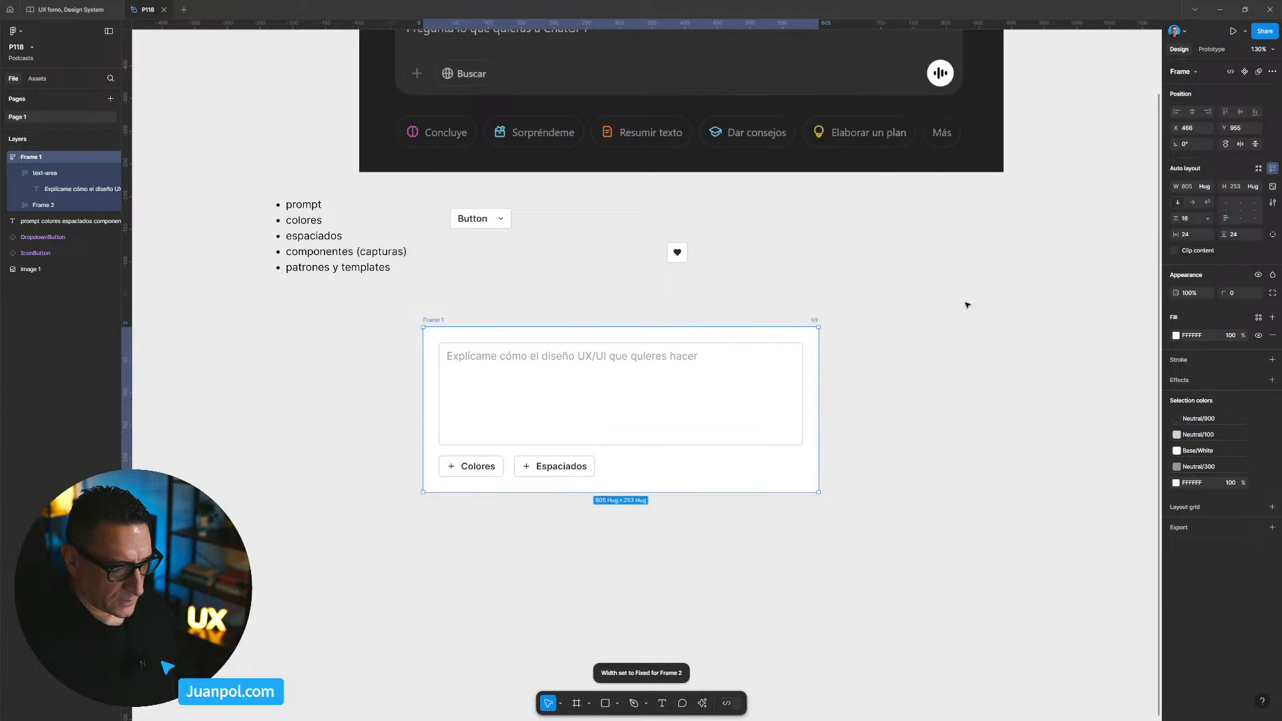
Move the finished prompt frame further left on the canvas and duplicate it to its right.
{"action": "left_click", "coordinate": [886, 428]}
{"action": "left_click_drag", "start_coordinate": [886, 428], "coordinate": [830, 437]}
{"action": "left_click_drag", "start_coordinate": [379, 332], "coordinate": [335, 340]}
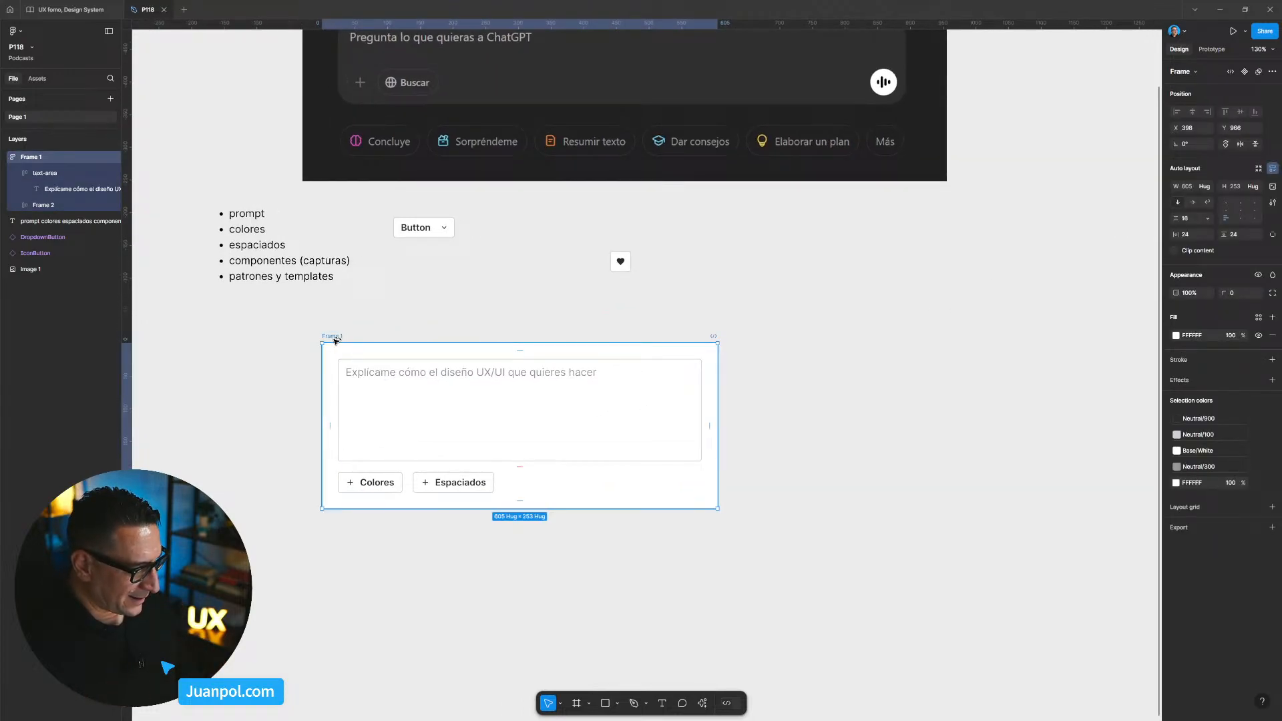
{"action": "key", "text": "ctrl+d"}
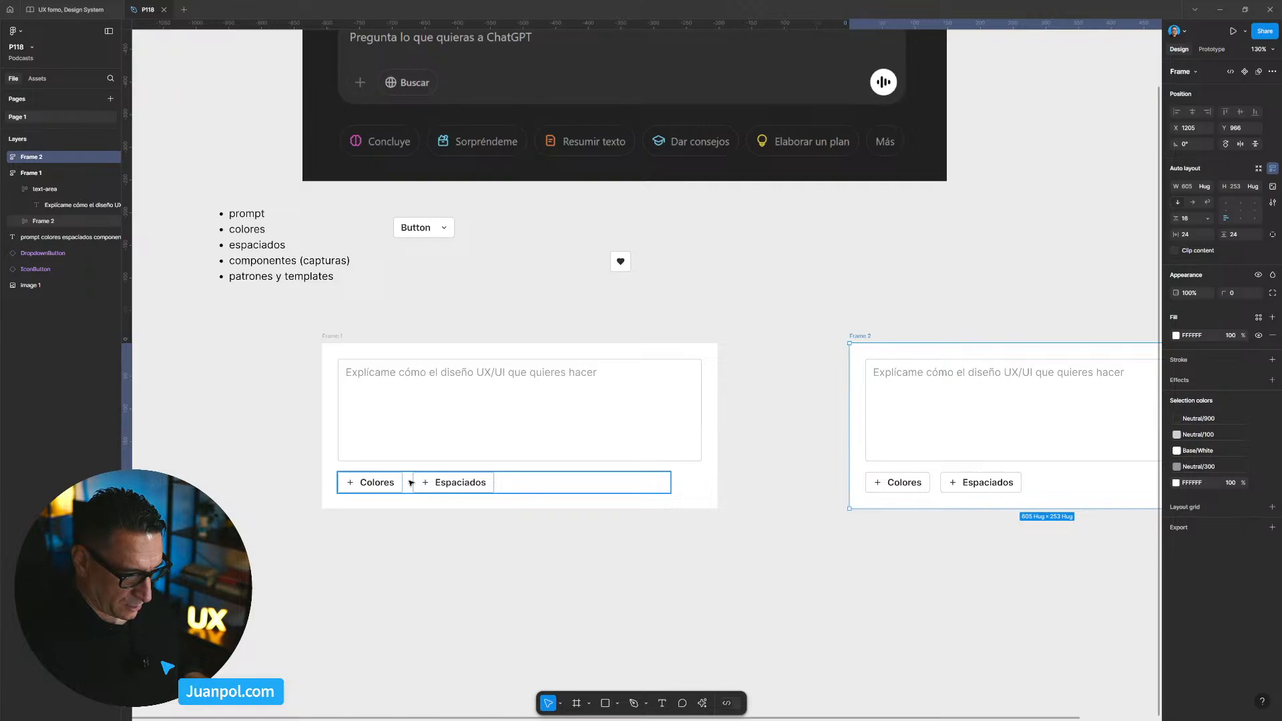
Replace the placeholder text in the duplicated frame's text area with "Pega aquí tu archivo .json, .csv o .txt".
{"action": "scroll", "coordinate": [810, 561], "scroll_direction": "right", "scroll_amount": 5}
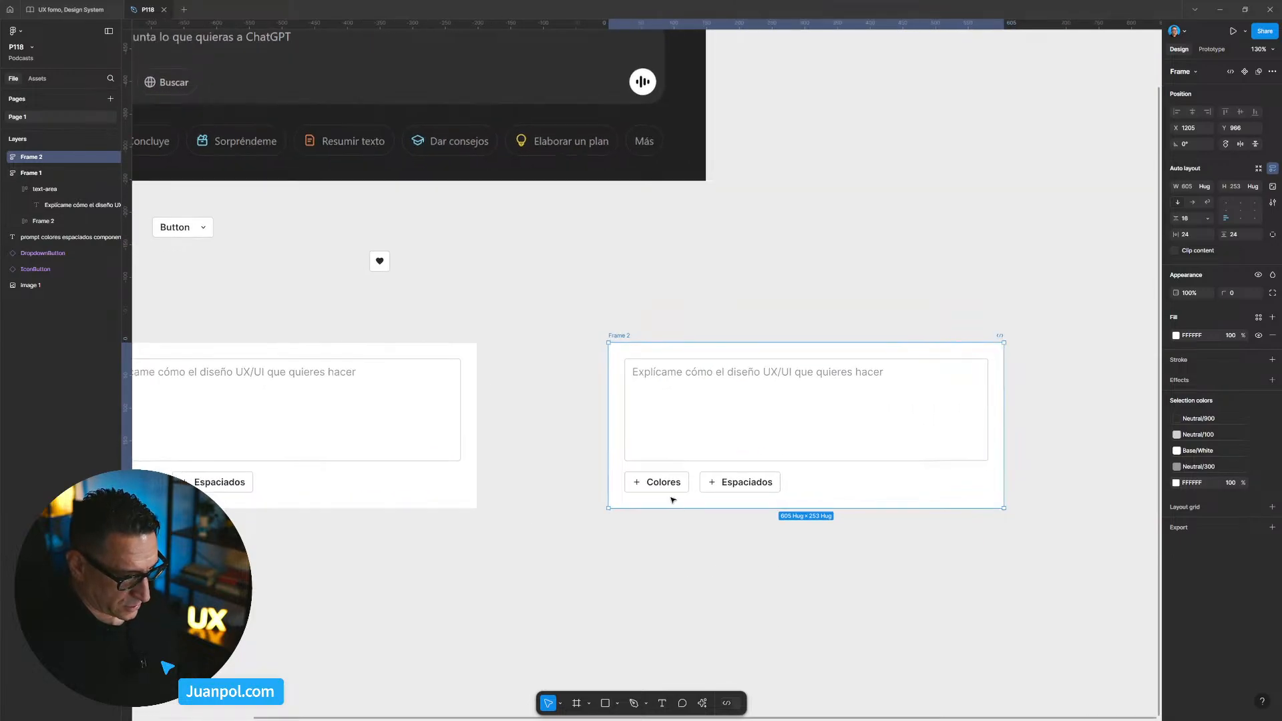
{"action": "double_click", "coordinate": [692, 375]}
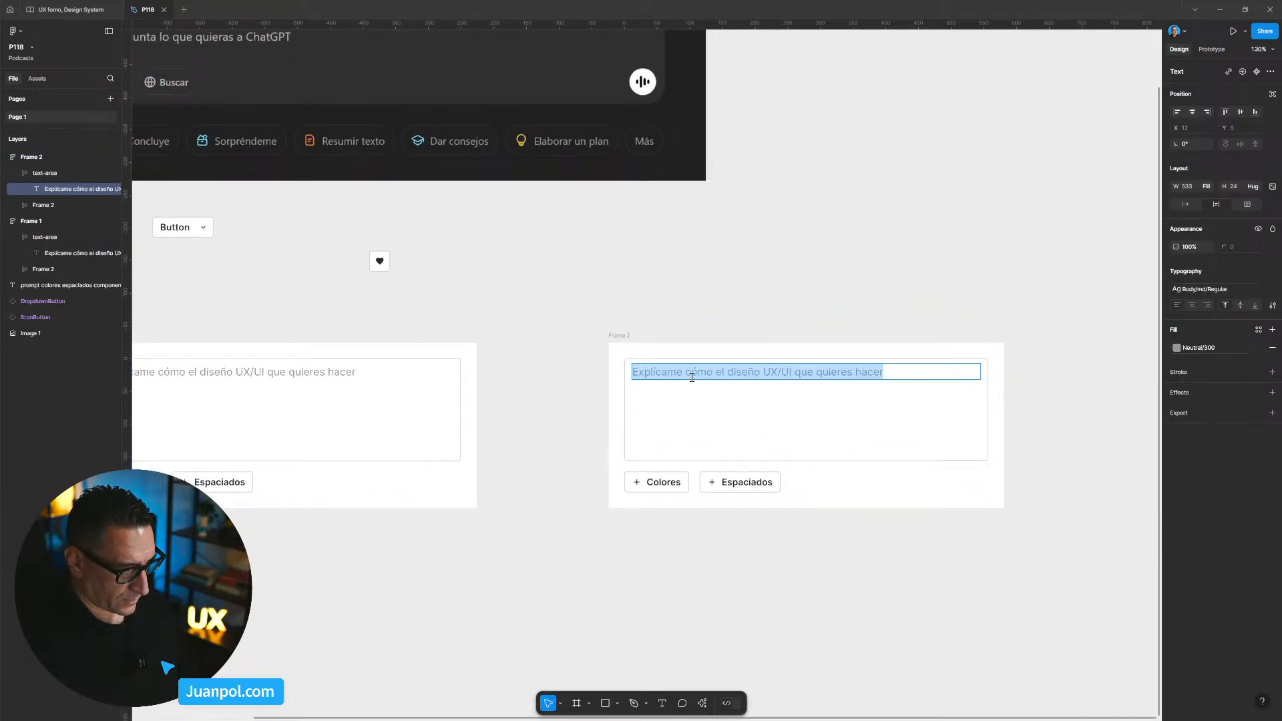
{"action": "type", "text": "PEga"}
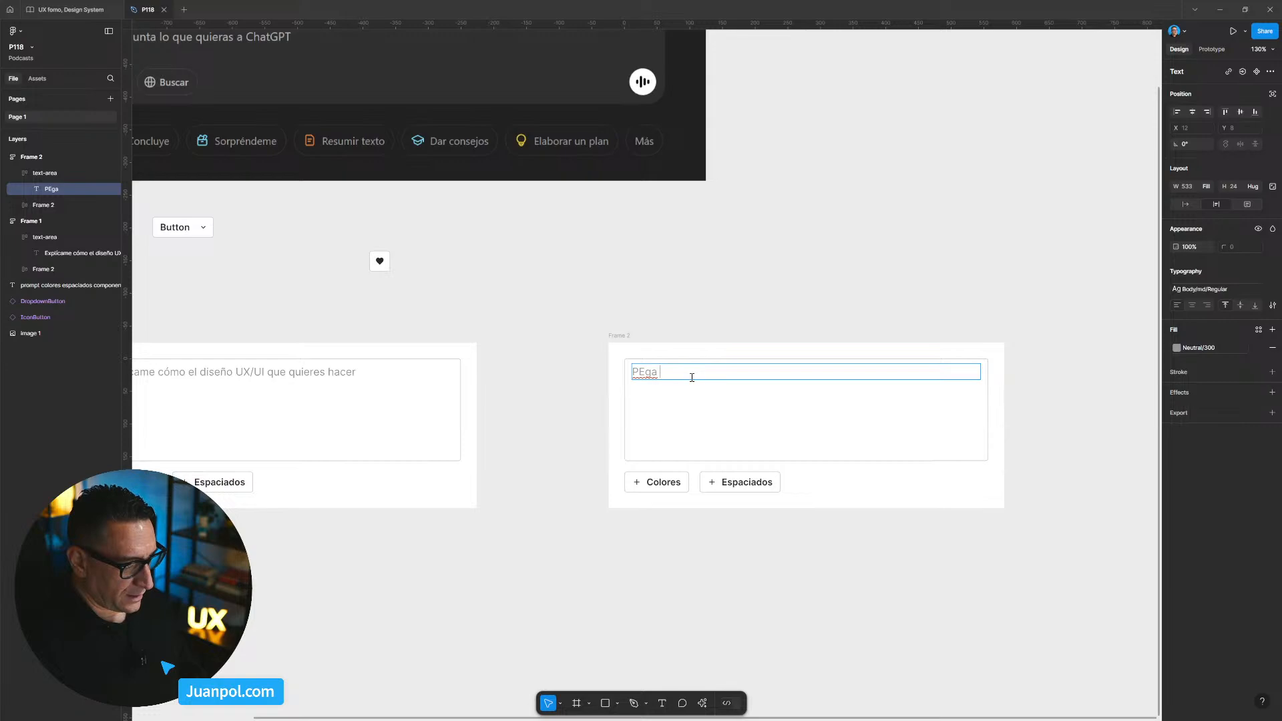
{"action": "key", "text": "BackSpace"}
{"action": "key", "text": "BackSpace"}
{"action": "key", "text": "BackSpace"}
{"action": "type", "text": "PE"}
{"action": "key", "text": "BackSpace"}
{"action": "key", "text": "BackSpace"}
{"action": "type", "text": "PEga"}
{"action": "key", "text": "BackSpace"}
{"action": "key", "text": "BackSpace"}
{"action": "key", "text": "BackSpace"}
{"action": "type", "text": "ega "}
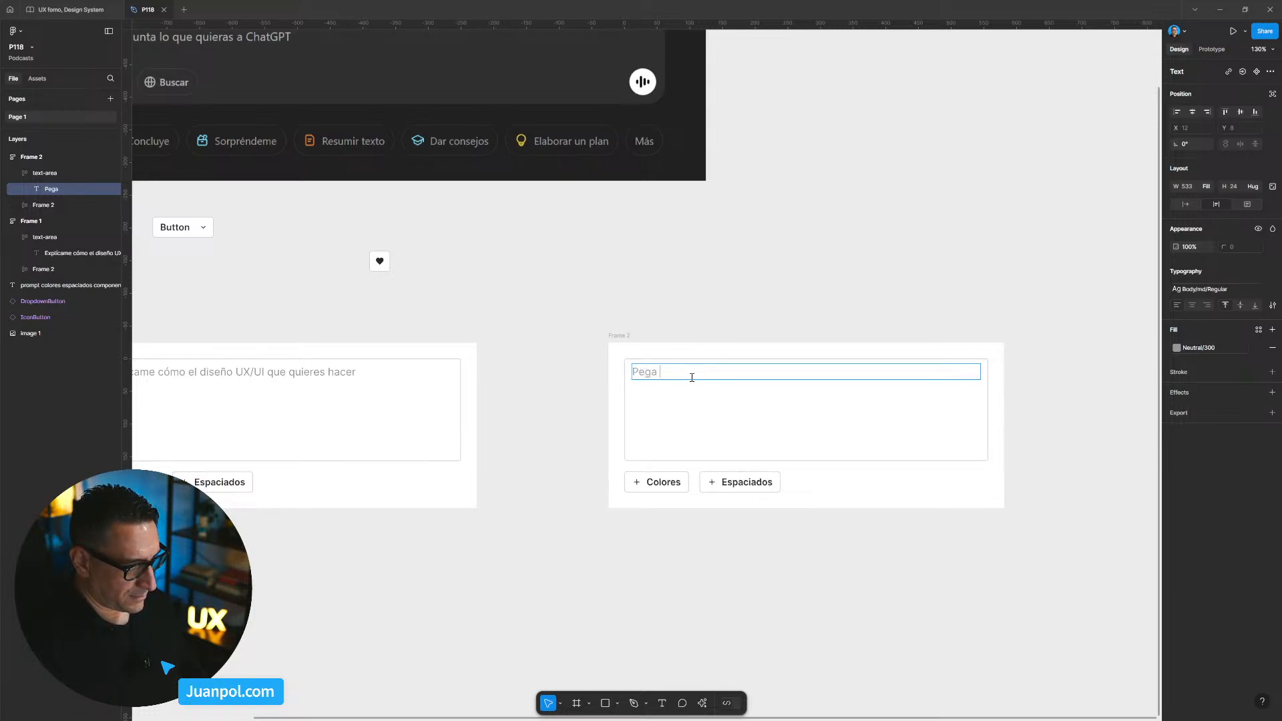
{"action": "type", "text": "aquí tu"}
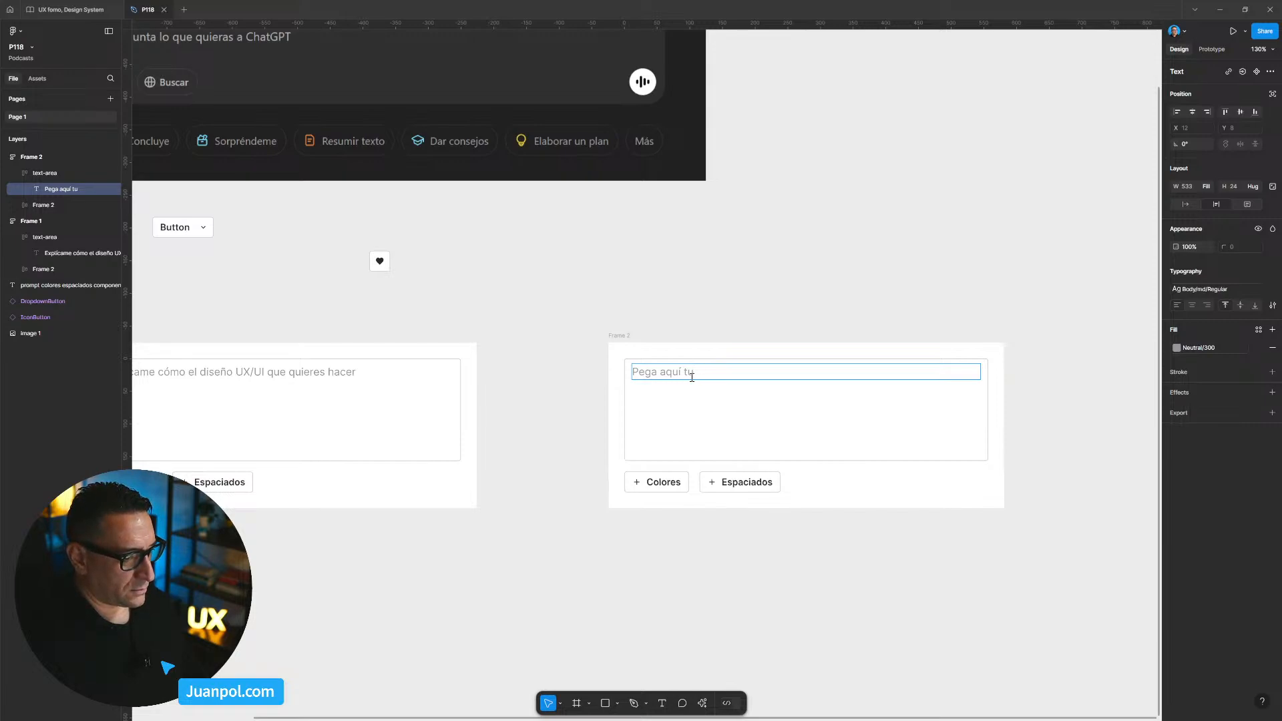
{"action": "type", "text": " arc"}
{"action": "type", "text": "guvi"}
{"action": "key", "text": "BackSpace"}
{"action": "key", "text": "BackSpace"}
{"action": "key", "text": "BackSpace"}
{"action": "key", "text": "BackSpace"}
{"action": "key", "text": "BackSpace"}
{"action": "type", "text": "chu"}
{"action": "key", "text": "BackSpace"}
{"action": "type", "text": "ivo "}
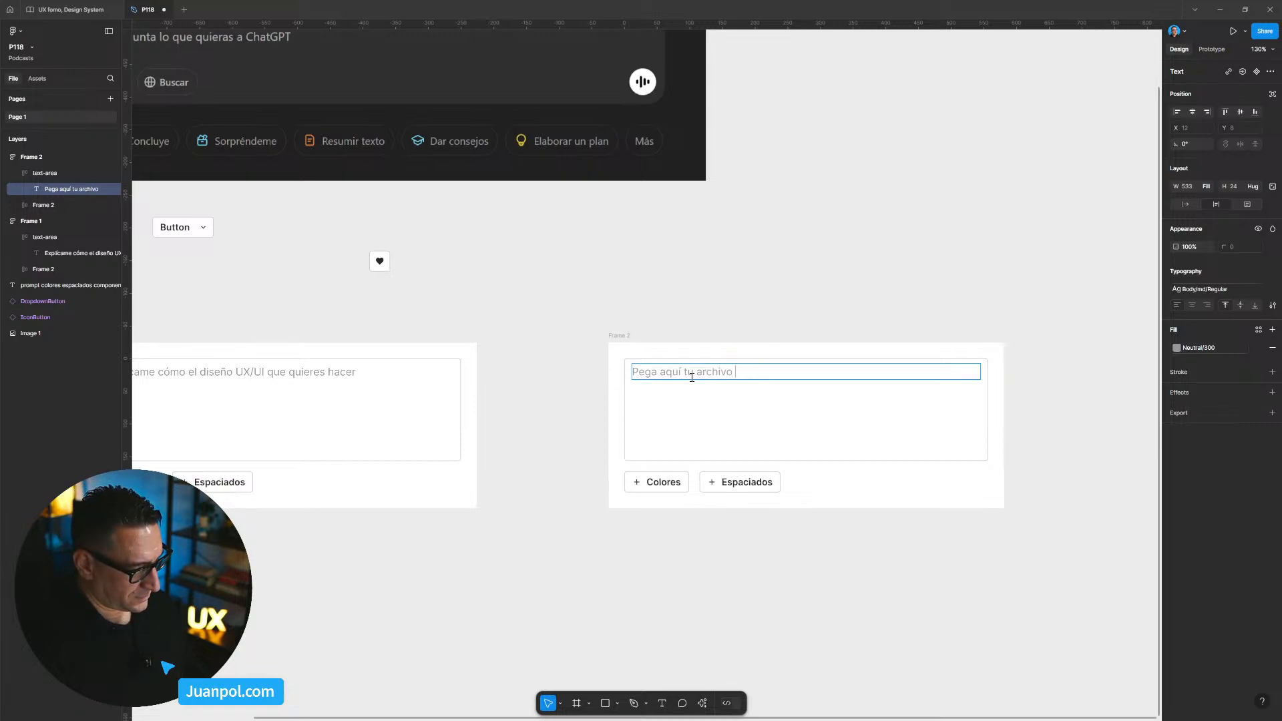
{"action": "type", "text": "-json"}
{"action": "key", "text": "BackSpace"}
{"action": "key", "text": "BackSpace"}
{"action": "key", "text": "BackSpace"}
{"action": "key", "text": "BackSpace"}
{"action": "key", "text": "BackSpace"}
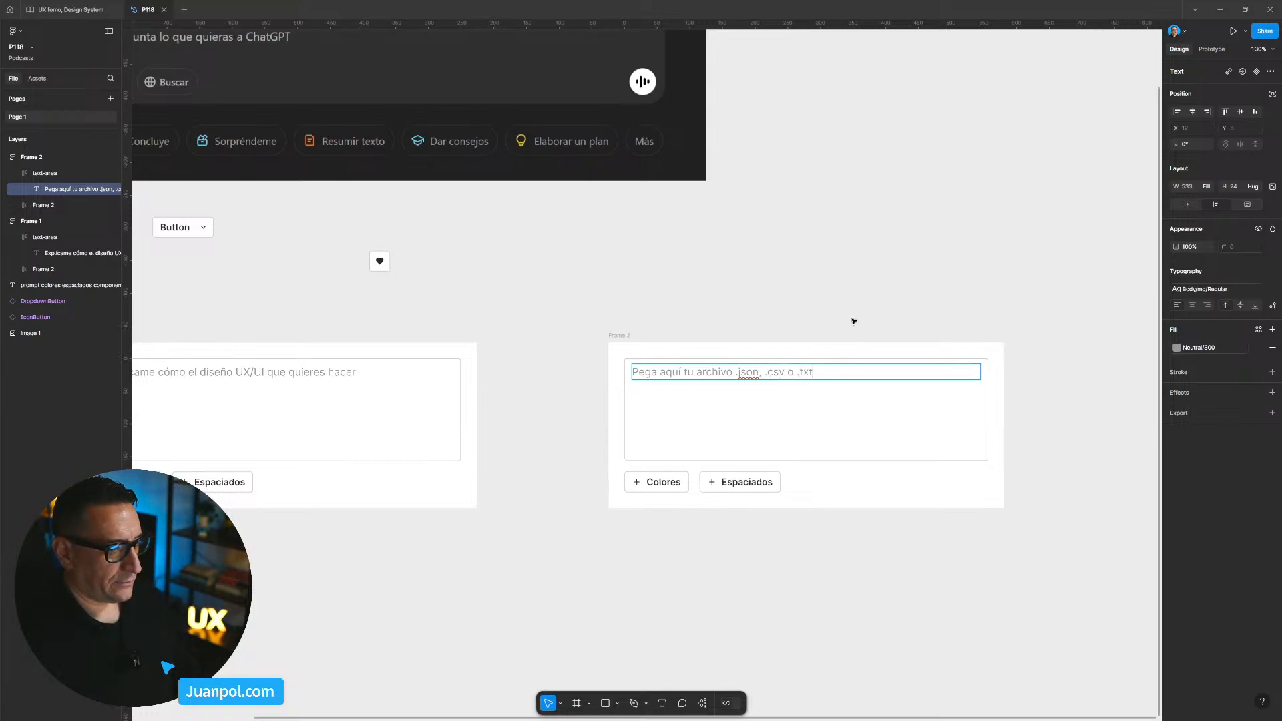
{"action": "key", "text": "Escape"}
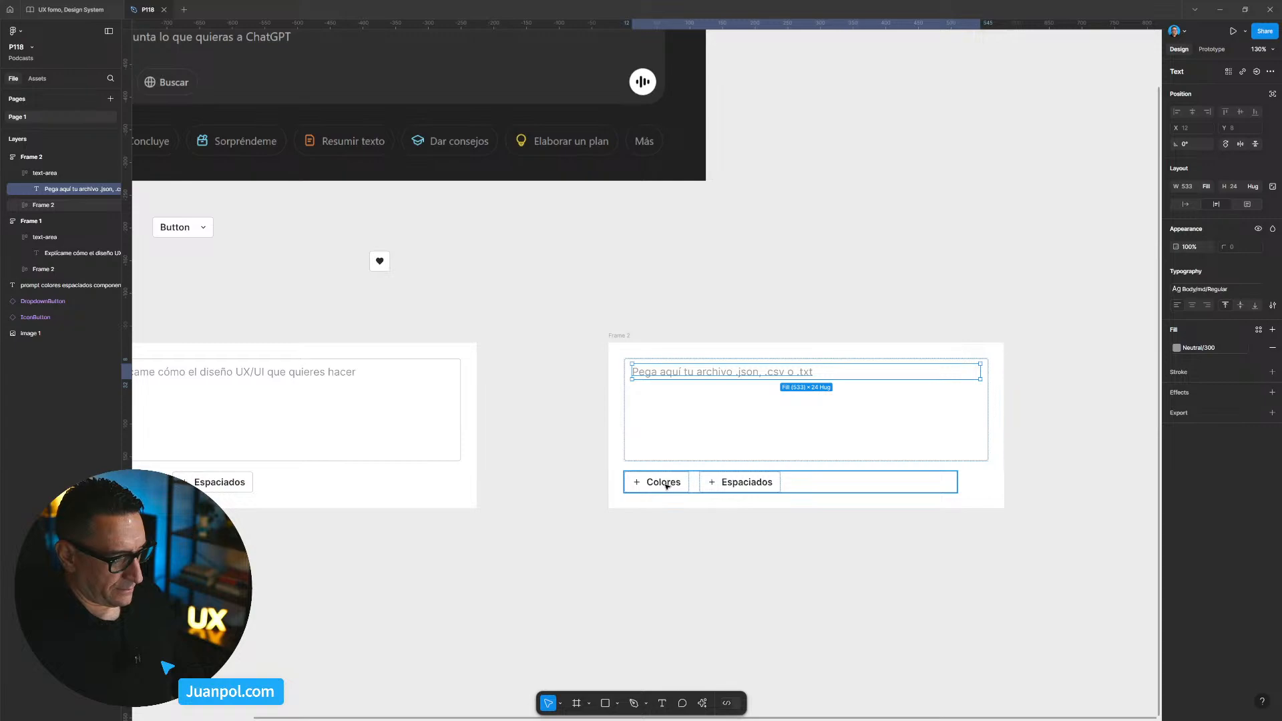
Swap the left icon of the duplicated frame's Colores button for chevron-up.
{"action": "scroll", "coordinate": [670, 486], "scroll_direction": "left", "scroll_amount": 1}
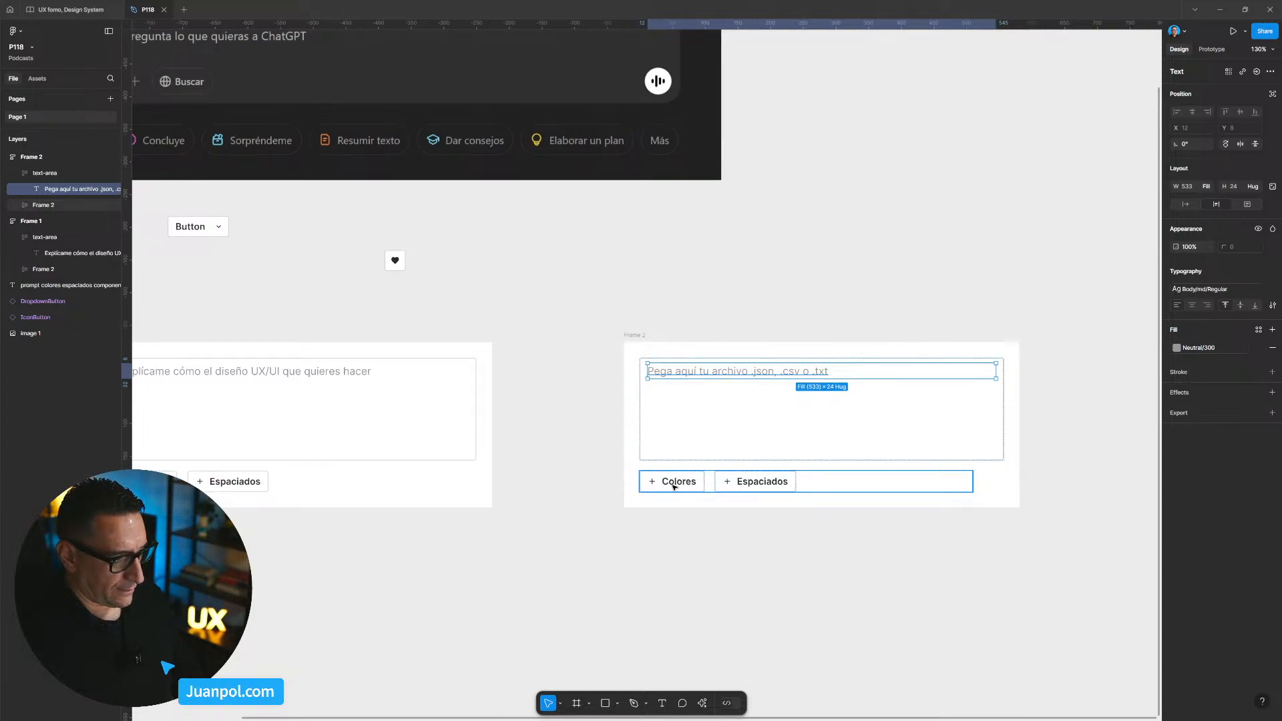
{"action": "left_click", "coordinate": [674, 487]}
{"action": "left_click", "coordinate": [674, 487]}
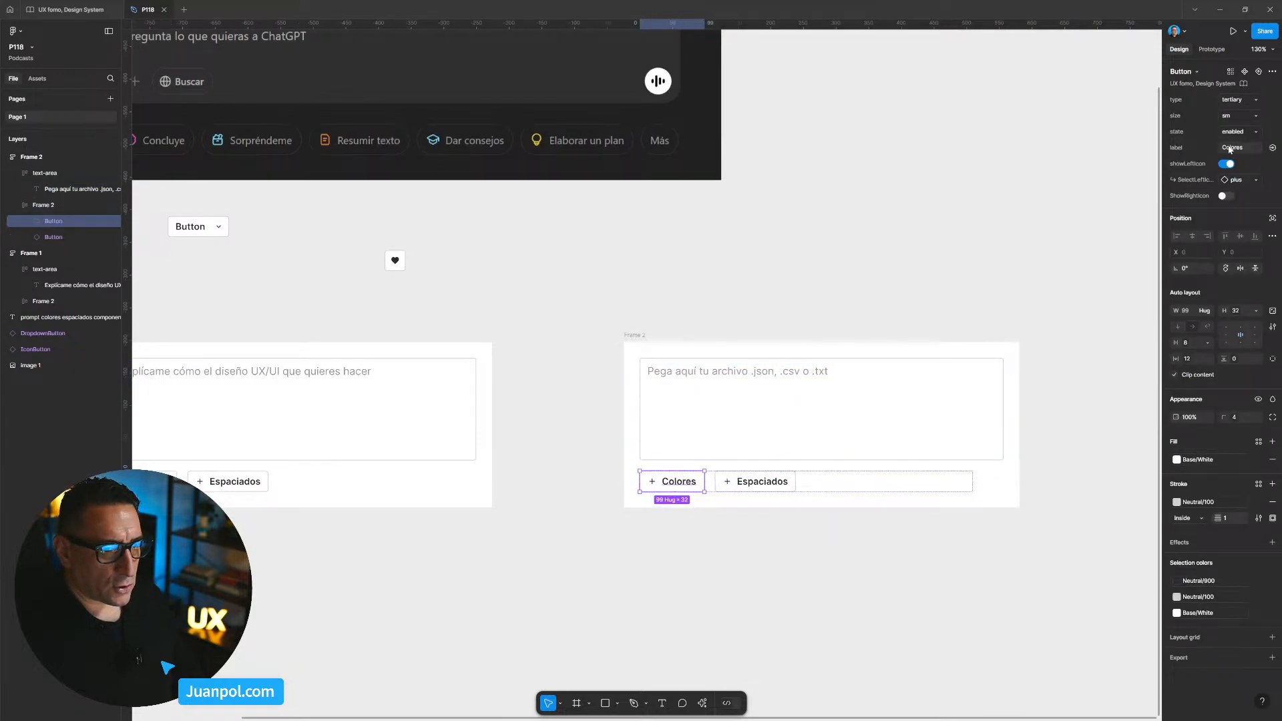
{"action": "left_click", "coordinate": [1236, 180]}
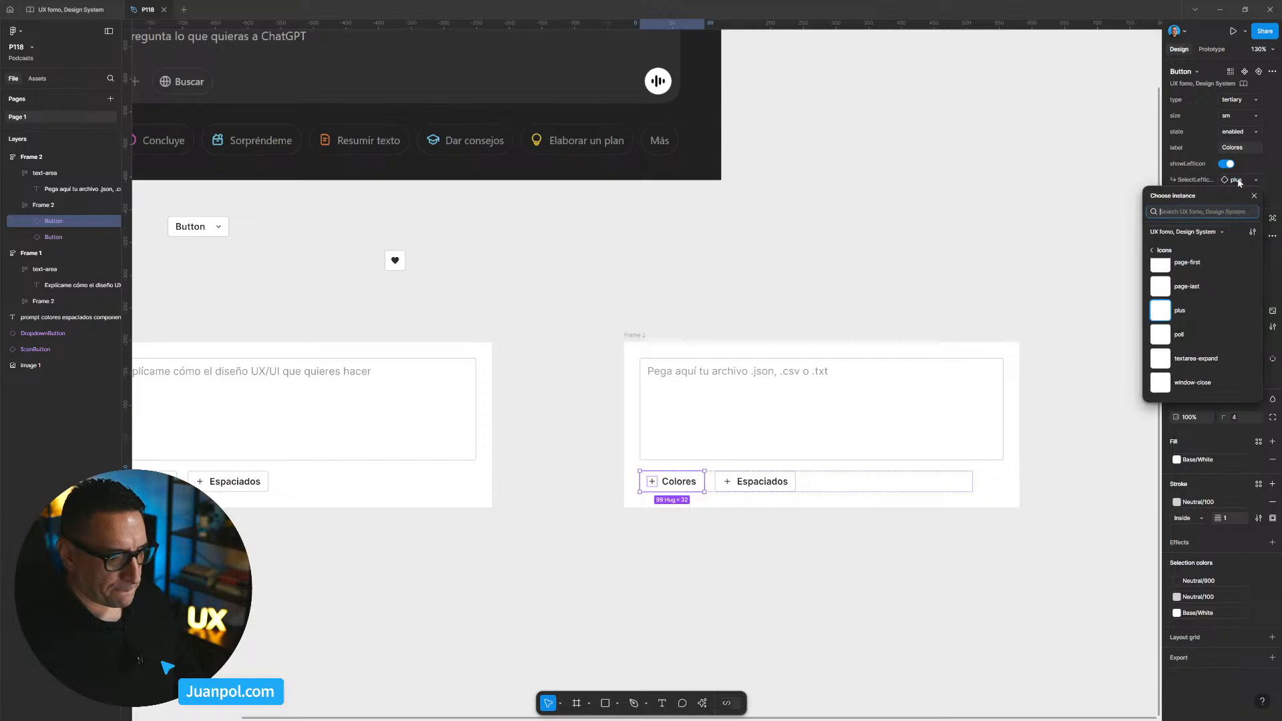
{"action": "type", "text": "uplo"}
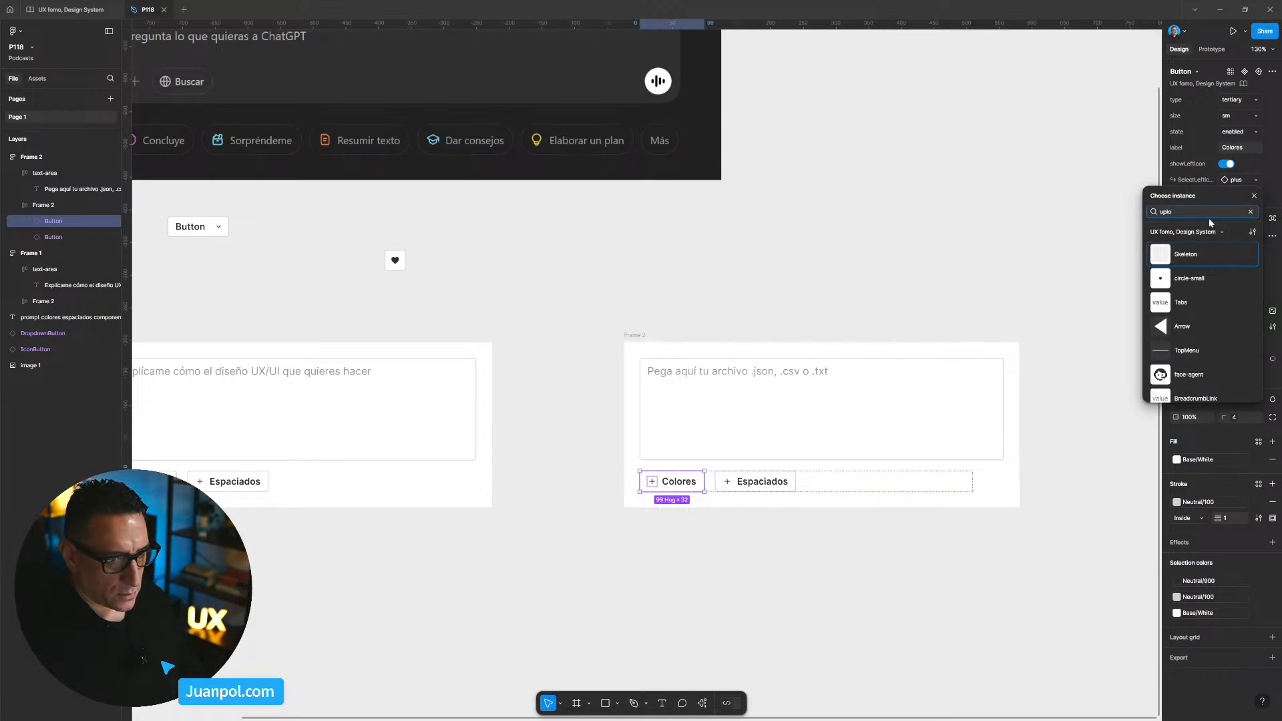
{"action": "key", "text": "BackSpace"}
{"action": "key", "text": "BackSpace"}
{"action": "key", "text": "BackSpace"}
{"action": "key", "text": "BackSpace"}
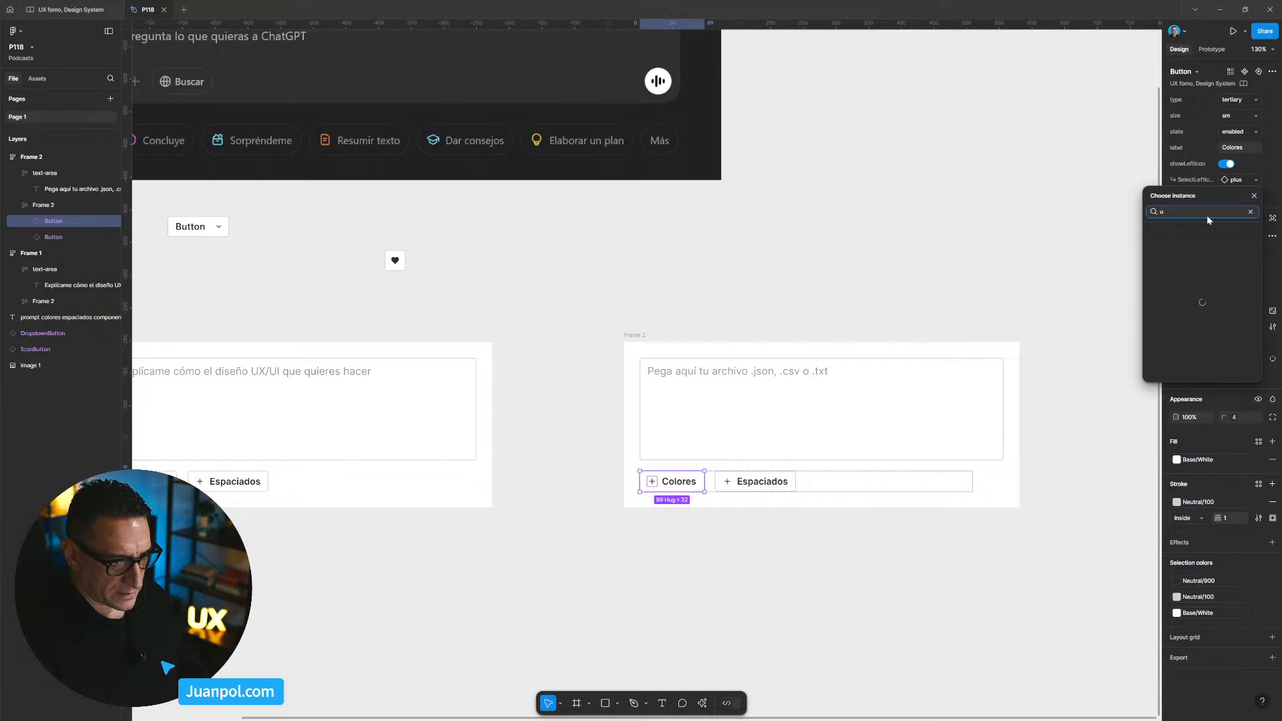
{"action": "type", "text": "chevr"}
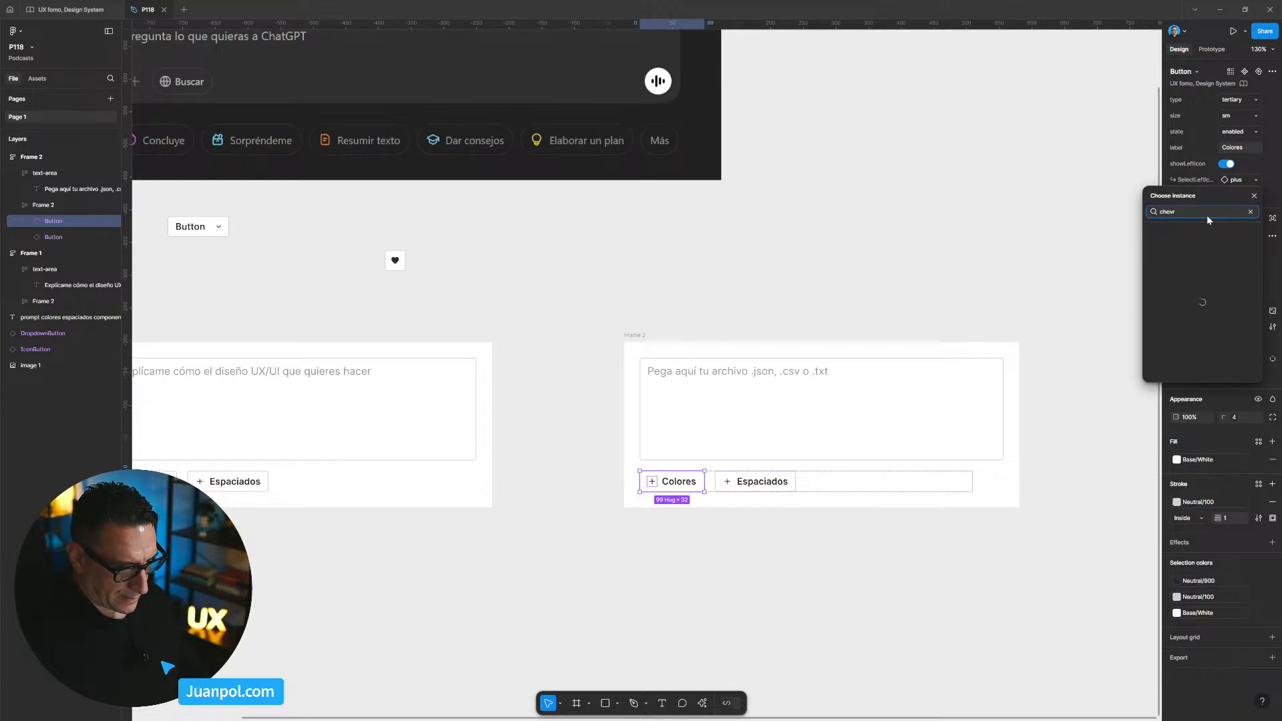
{"action": "type", "text": "ro"}
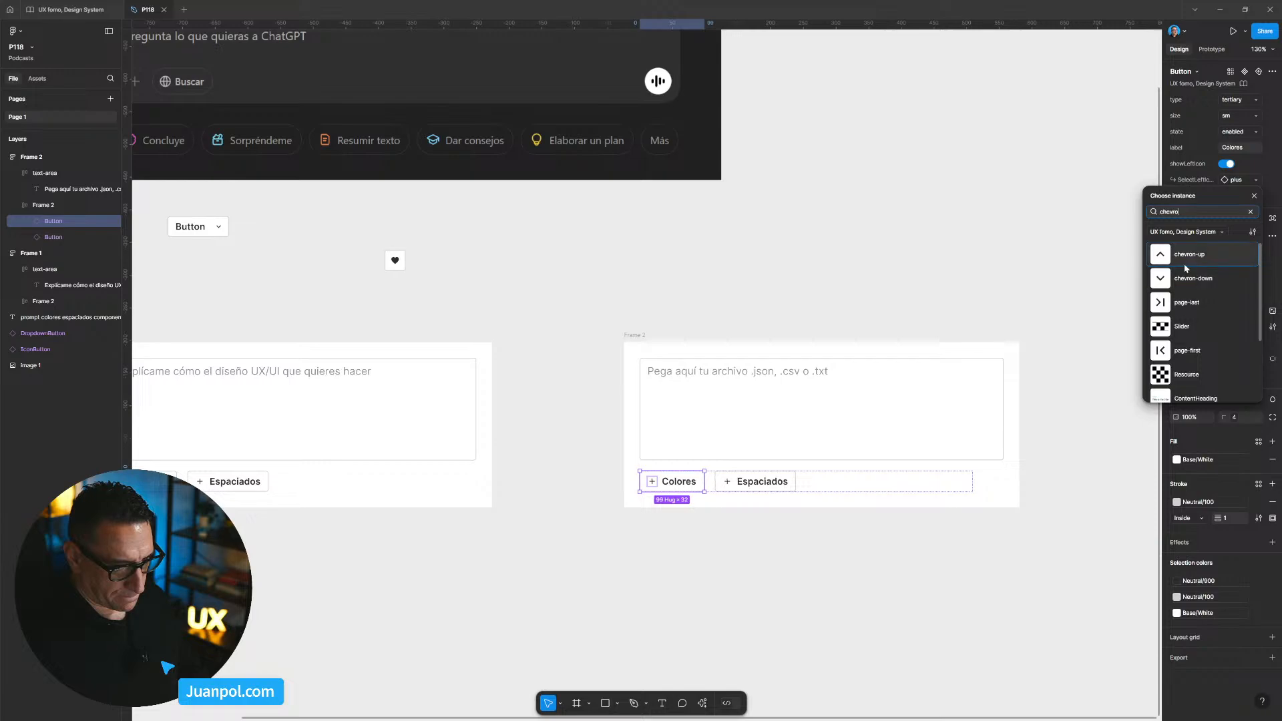
{"action": "left_click", "coordinate": [1184, 258]}
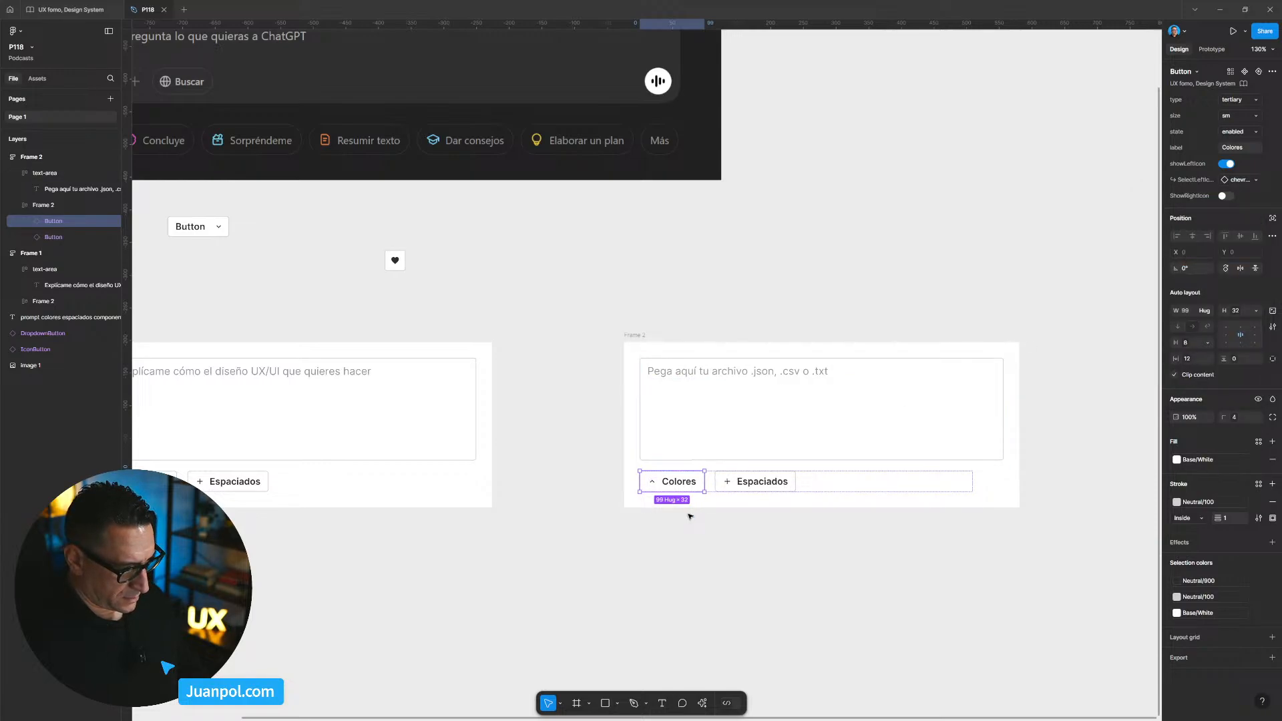
Change the label of the duplicated frame's Colores button to "Subir archivo".
{"action": "double_click", "coordinate": [684, 486]}
{"action": "scroll", "coordinate": [684, 487], "scroll_direction": "down", "scroll_amount": 1}
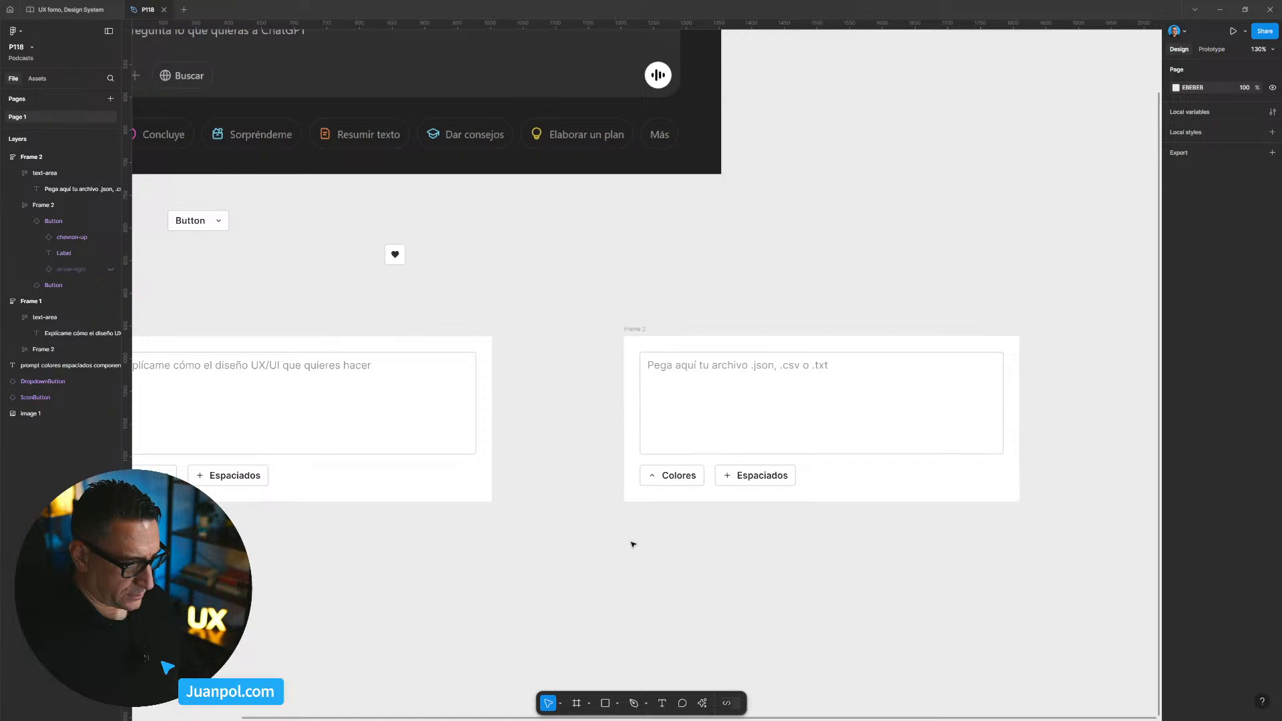
{"action": "left_click", "coordinate": [671, 479]}
{"action": "left_click", "coordinate": [670, 479]}
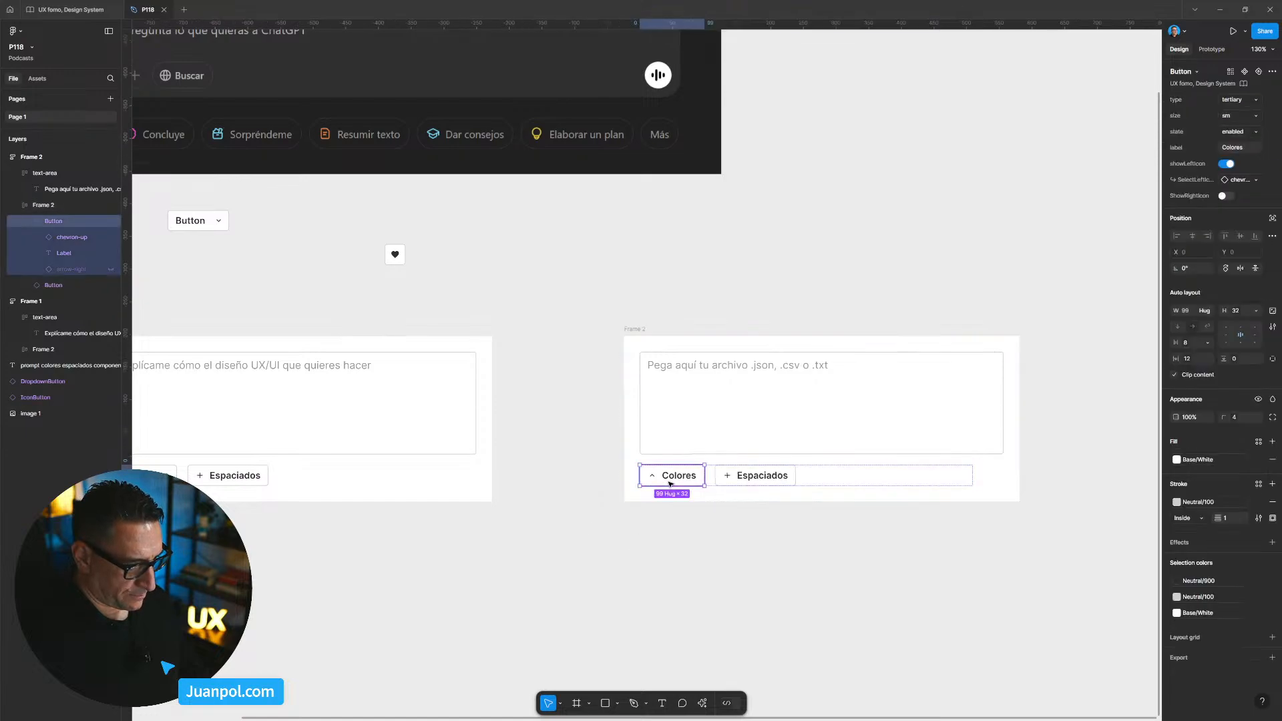
{"action": "left_click", "coordinate": [1250, 149]}
{"action": "type", "text": "Subir archivo"}
{"action": "key", "text": "Return"}
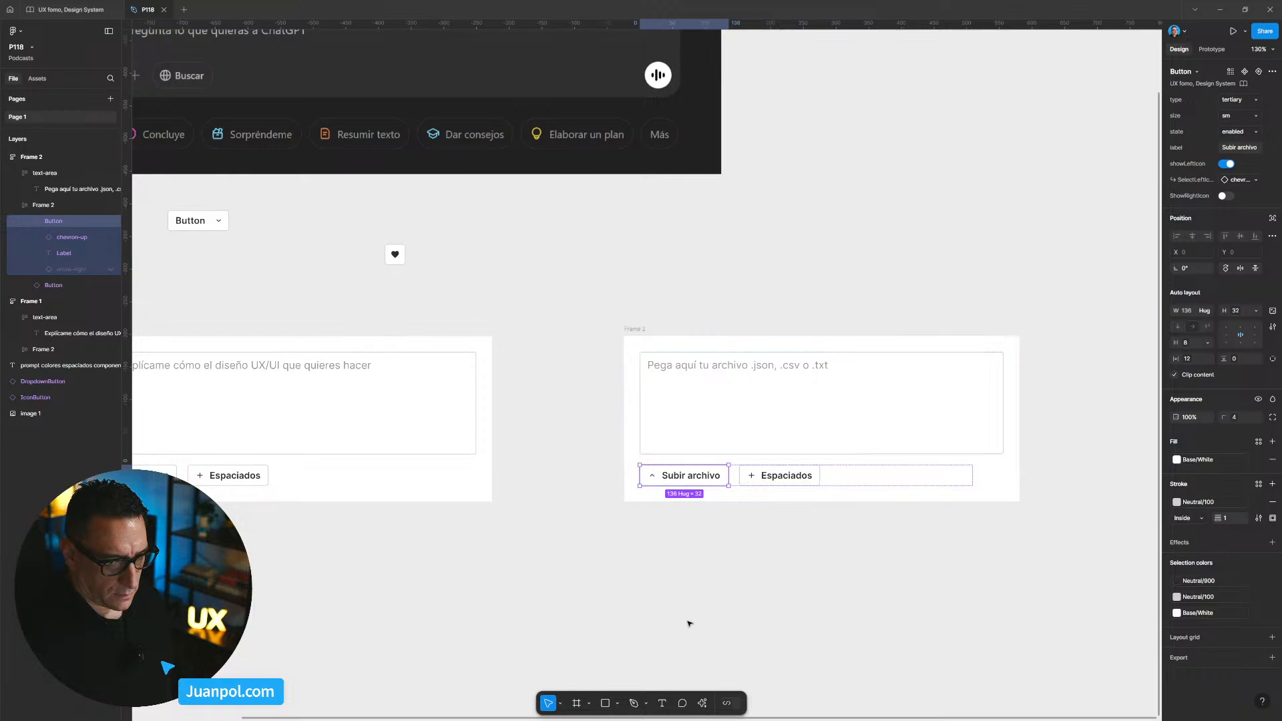
{"action": "left_click", "coordinate": [639, 599]}
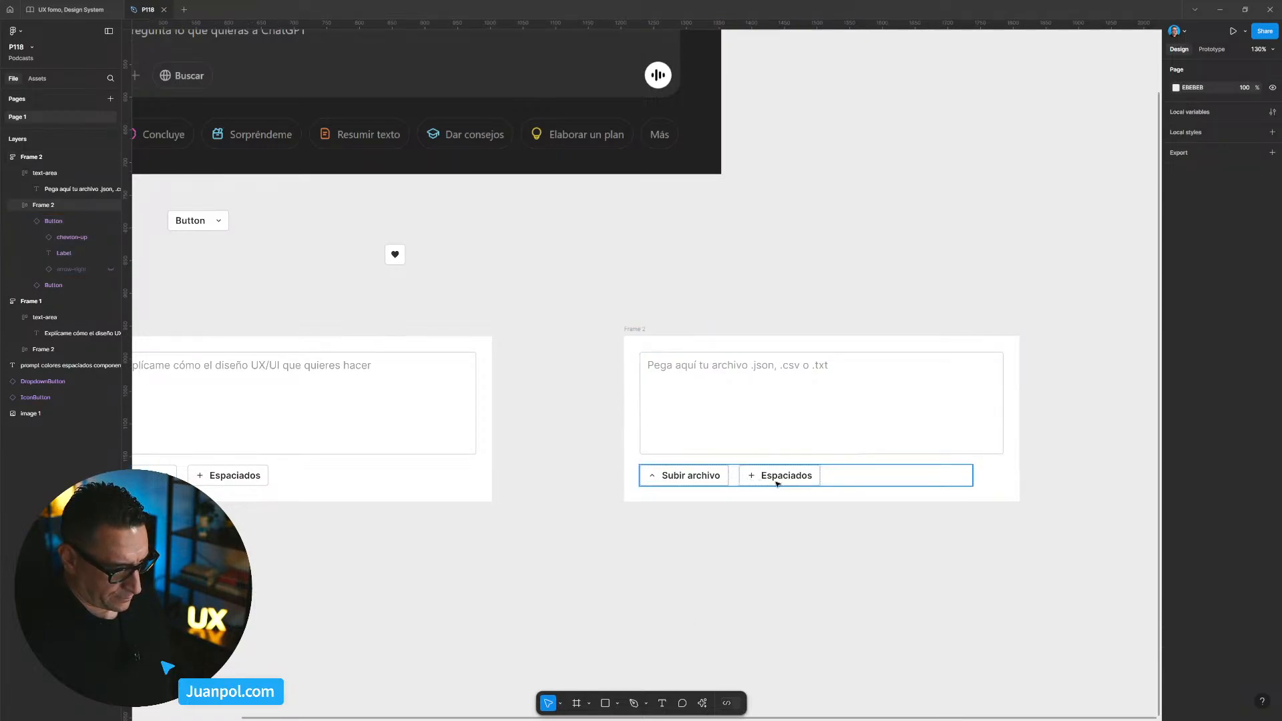
Place a copy of the heart icon button inside the first frame's text area and give it absolute positioning.
{"action": "left_click_drag", "start_coordinate": [426, 552], "coordinate": [570, 550]}
{"action": "scroll", "coordinate": [269, 295], "scroll_direction": "down", "scroll_amount": 1}
{"action": "left_click_drag", "start_coordinate": [326, 247], "coordinate": [558, 298]}
{"action": "left_click_drag", "start_coordinate": [764, 309], "coordinate": [775, 331]}
{"action": "scroll", "coordinate": [793, 354], "scroll_direction": "right", "scroll_amount": 1}
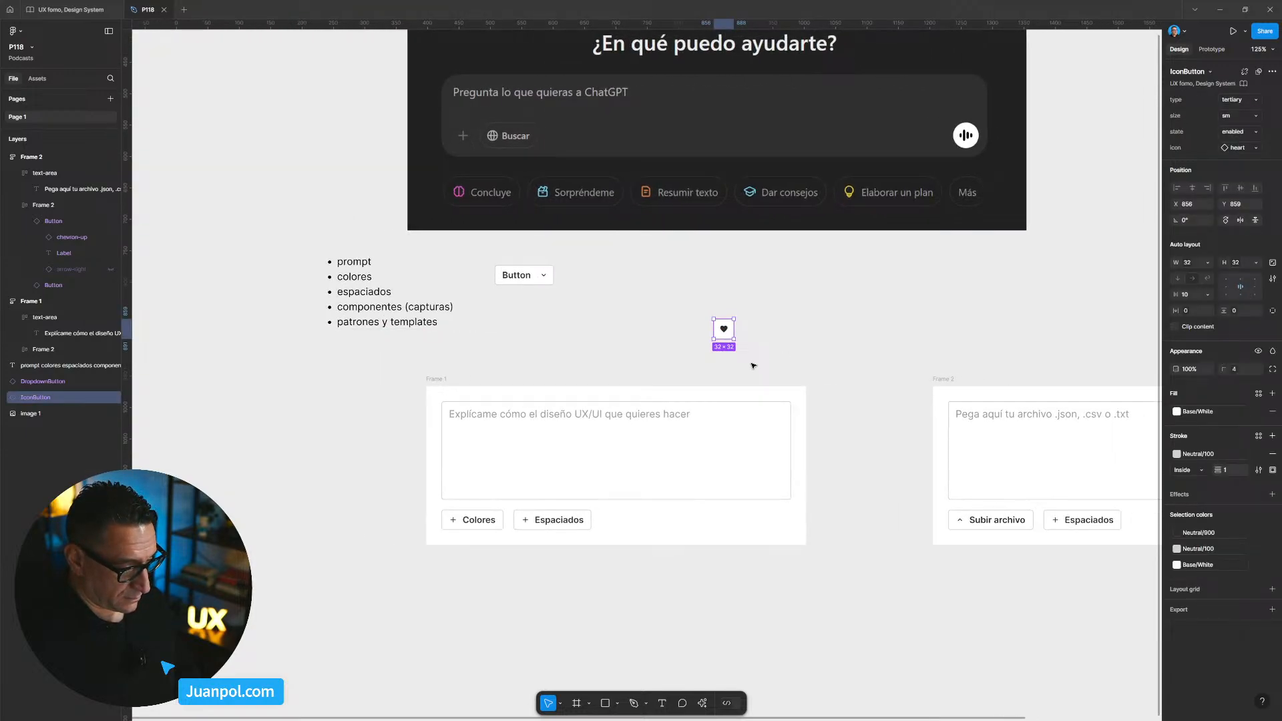
{"action": "scroll", "coordinate": [752, 365], "scroll_direction": "up", "scroll_amount": 1}
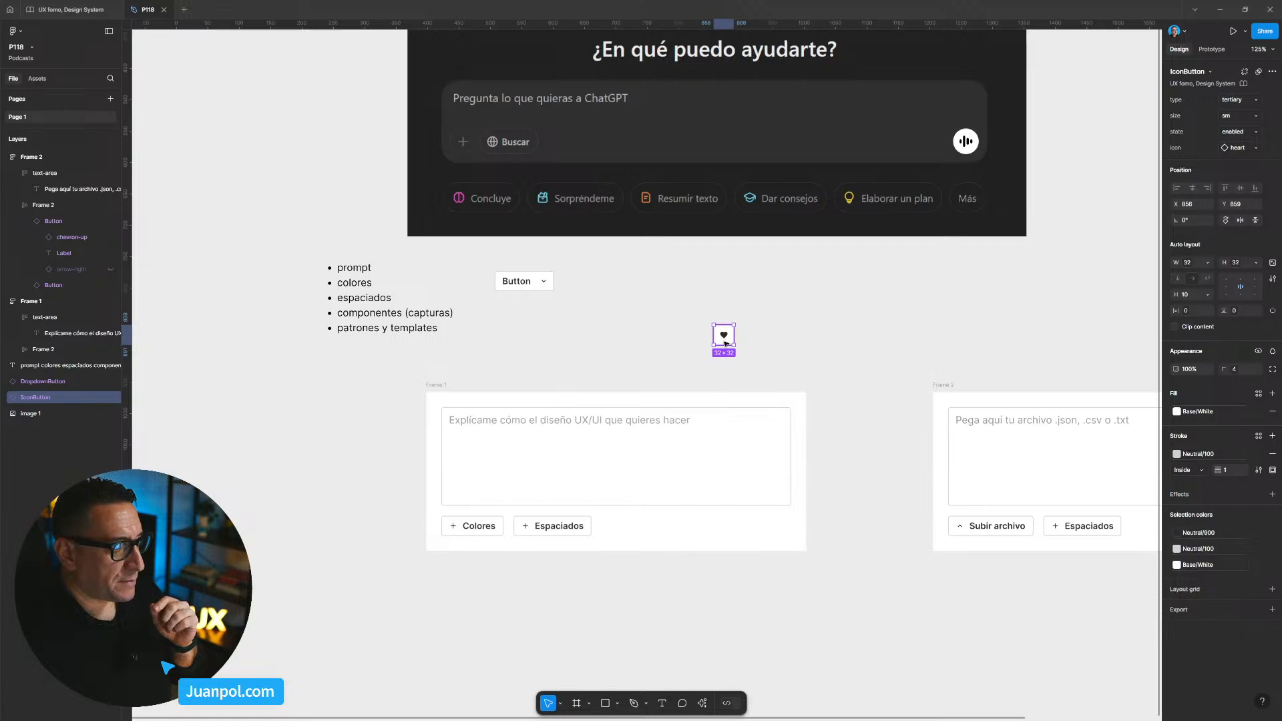
{"action": "left_click_drag", "start_coordinate": [757, 459], "coordinate": [768, 492]}
{"action": "left_click", "coordinate": [1272, 171]}
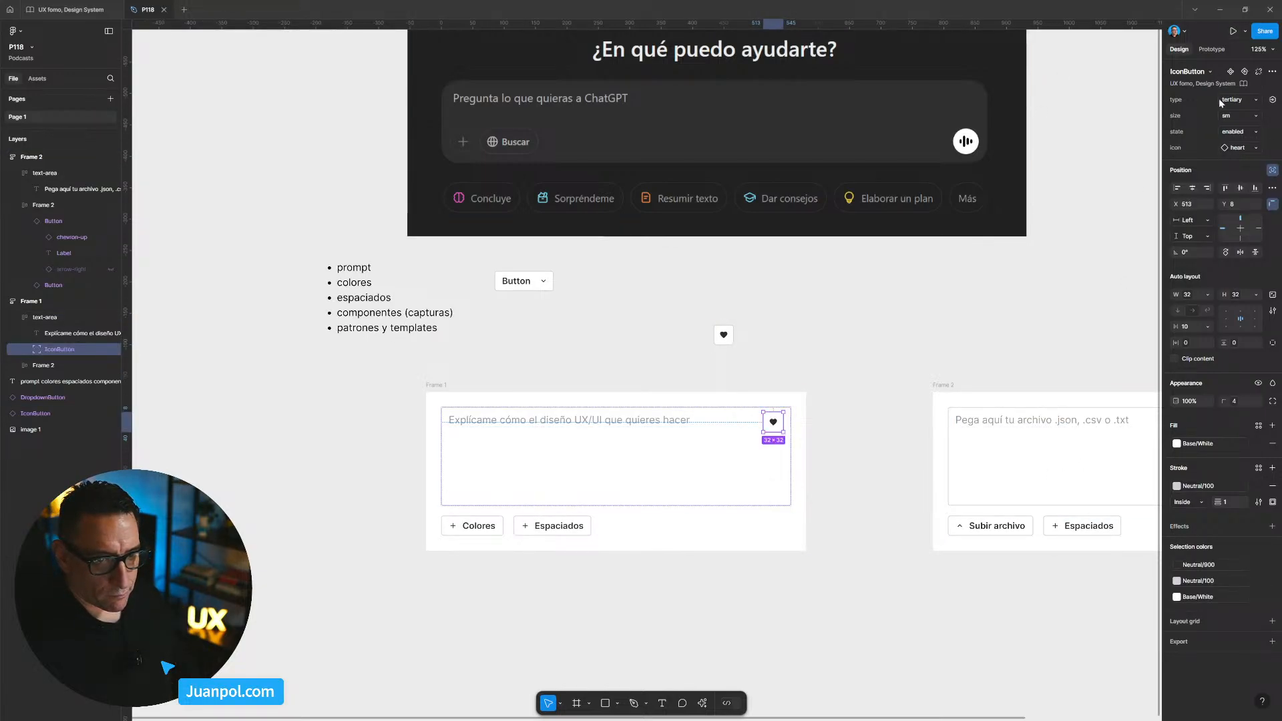
Align the heart icon button to the text area's bottom-right corner and offset it 12 px inward from both edges.
{"action": "left_click", "coordinate": [1256, 189]}
{"action": "left_click", "coordinate": [1206, 188]}
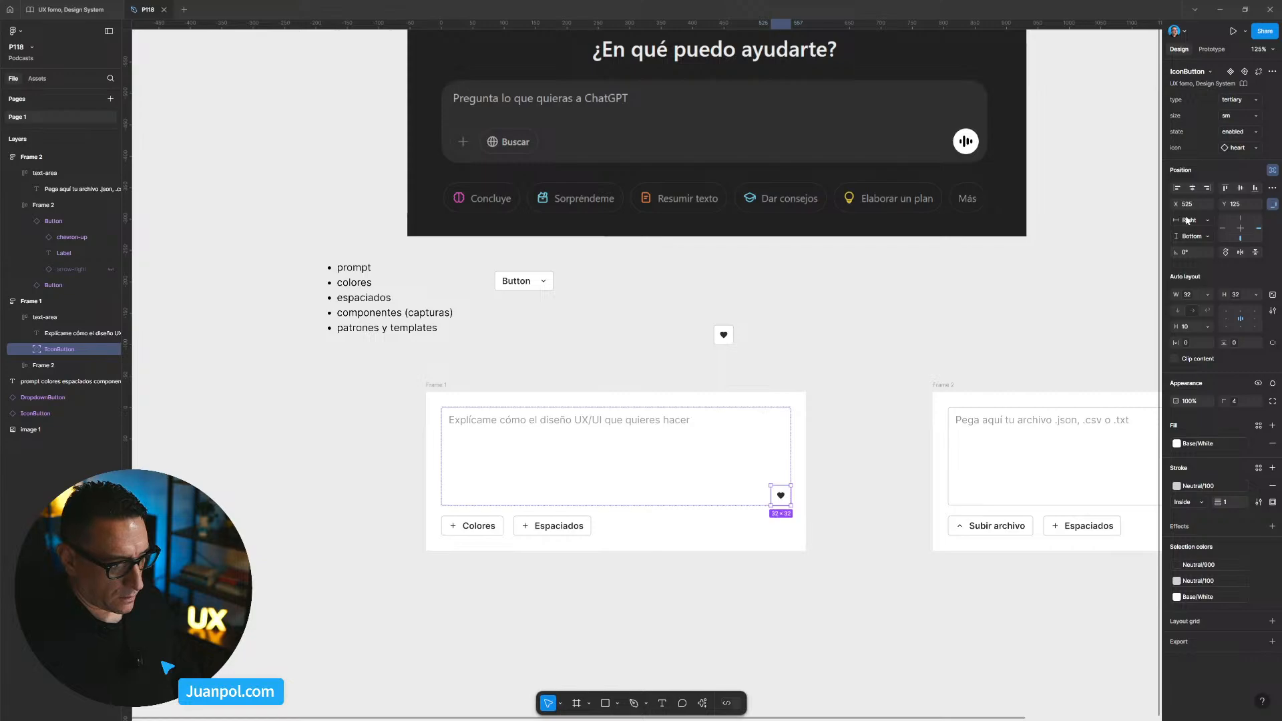
{"action": "key", "text": "Left"}
{"action": "key", "text": "Left"}
{"action": "key", "text": "Up"}
{"action": "key", "text": "Up"}
{"action": "key", "text": "alt"}
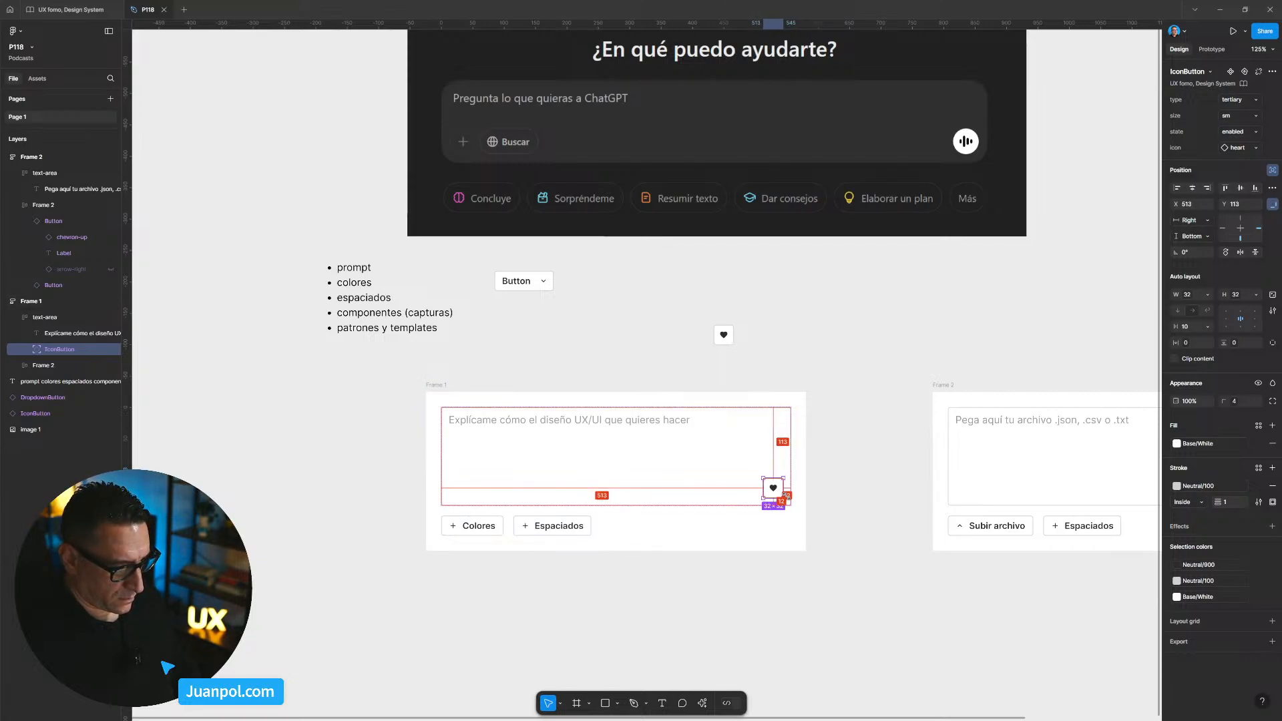
Swap the heart in the first text area's icon button for the arrow-right icon.
{"action": "scroll", "coordinate": [788, 495], "scroll_direction": "up", "scroll_amount": 5}
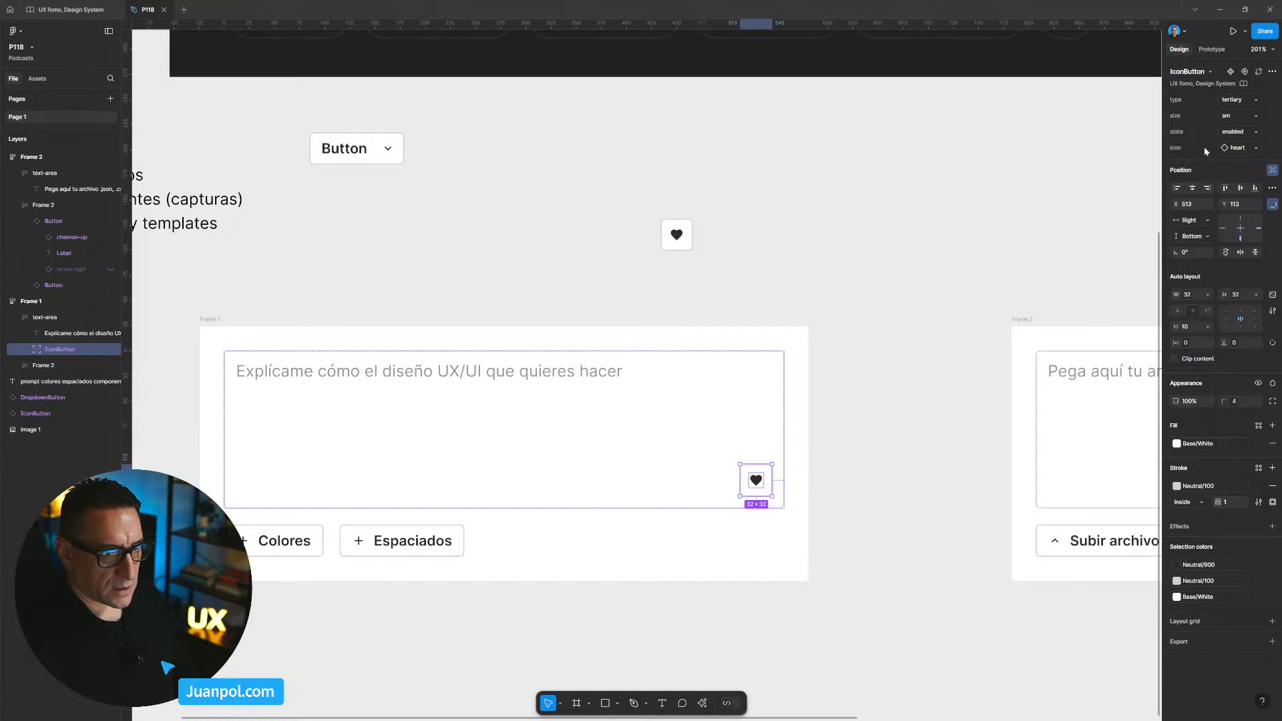
{"action": "left_click", "coordinate": [1244, 149]}
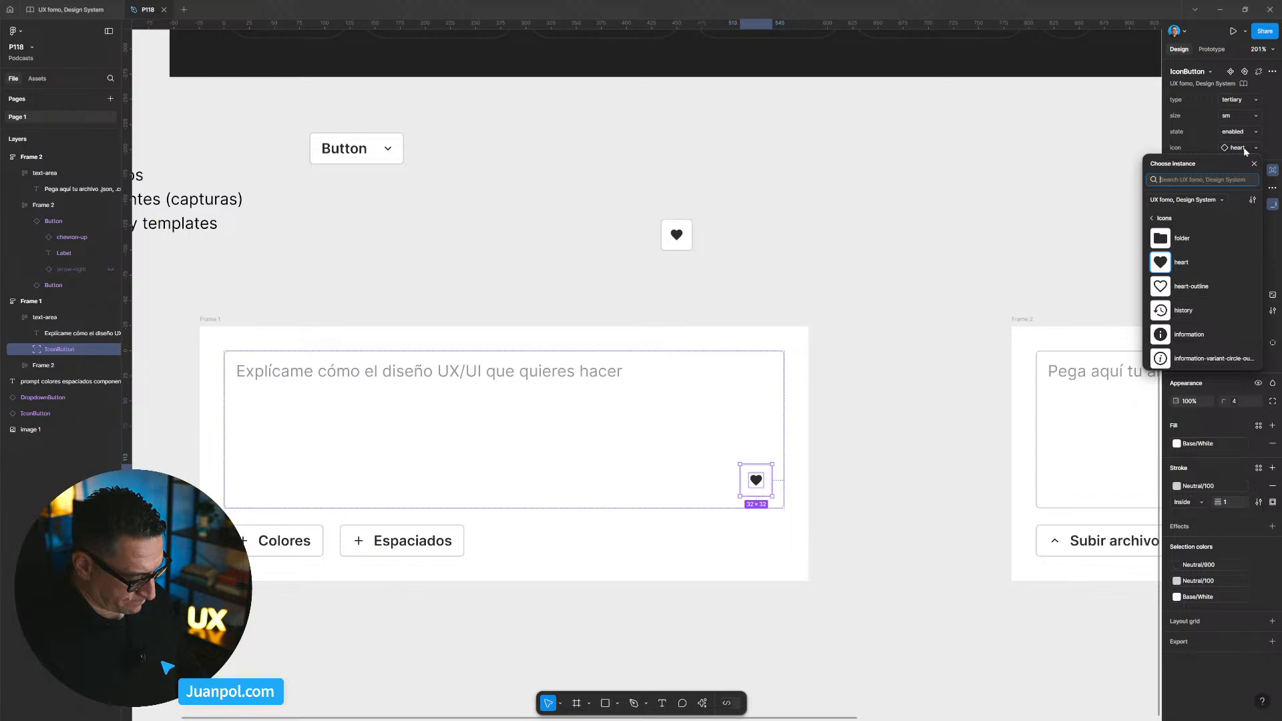
{"action": "type", "text": "arrow"}
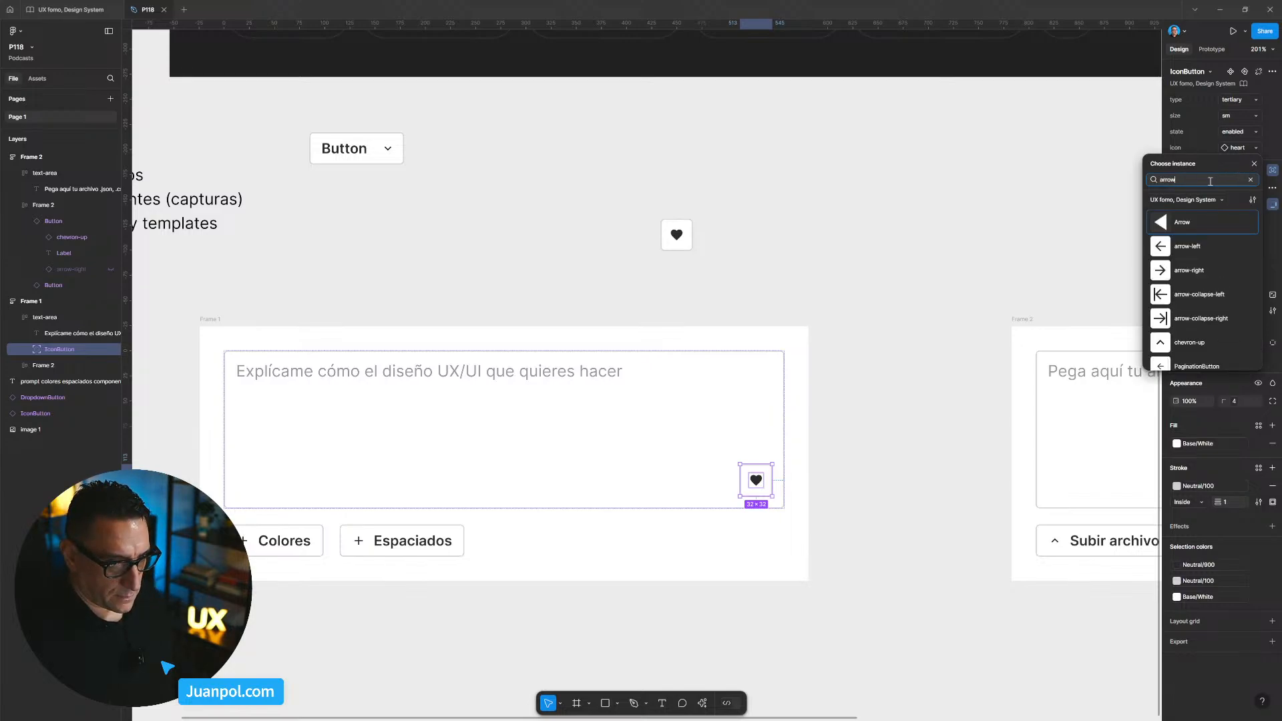
{"action": "left_click", "coordinate": [1182, 269]}
{"action": "left_click", "coordinate": [883, 482]}
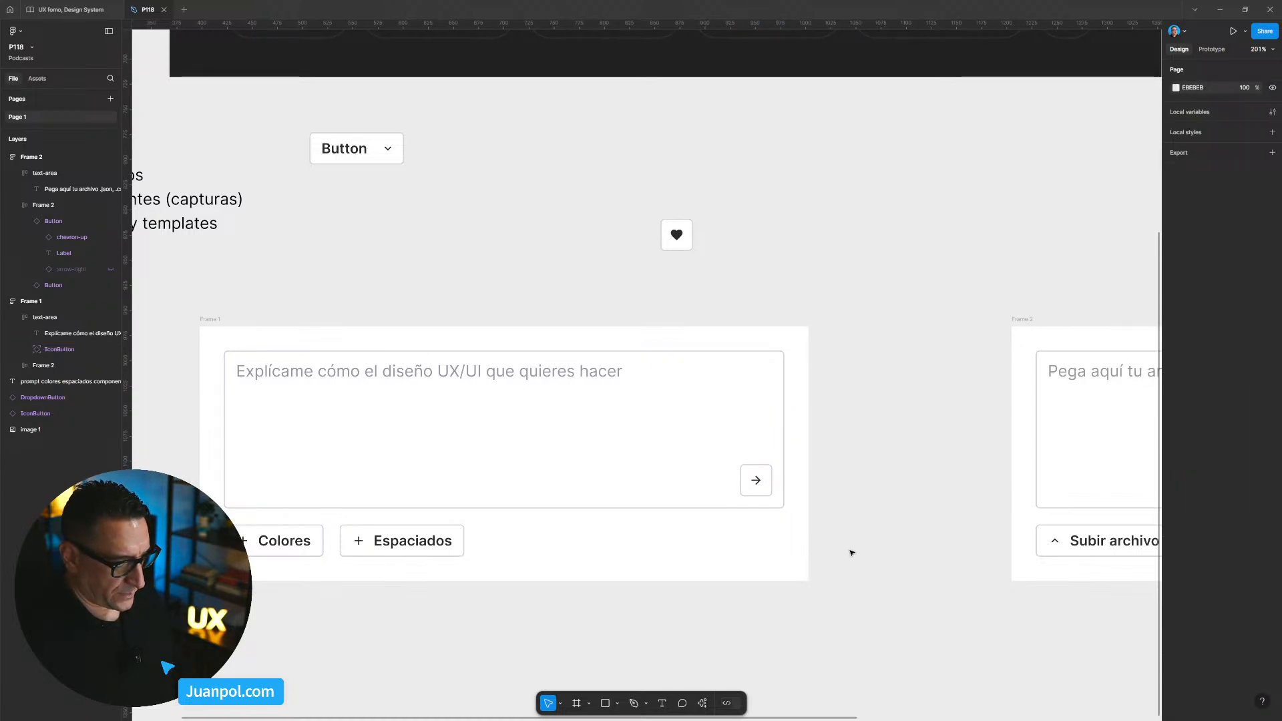
Copy the arrow icon button from the first frame into the text area of the second frame.
{"action": "scroll", "coordinate": [852, 549], "scroll_direction": "down", "scroll_amount": 1}
{"action": "left_click_drag", "start_coordinate": [862, 554], "coordinate": [757, 531]}
{"action": "left_click", "coordinate": [667, 464]}
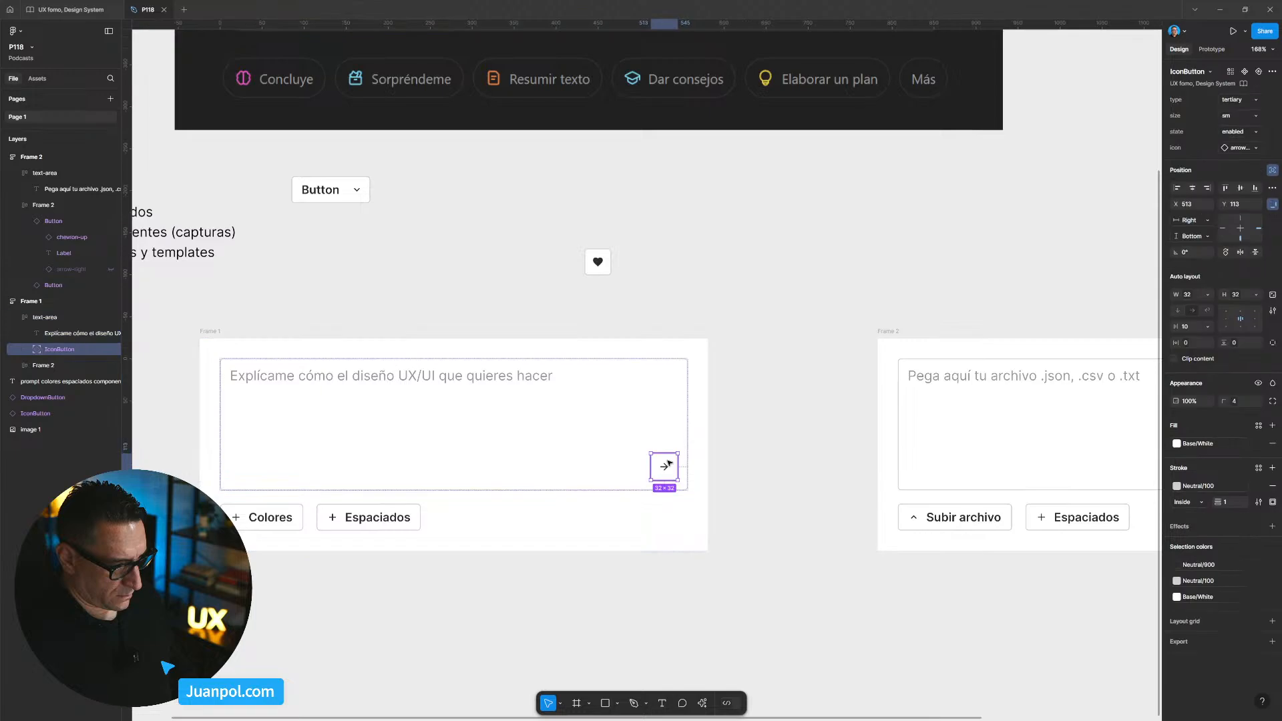
{"action": "left_click", "coordinate": [770, 472]}
{"action": "scroll", "coordinate": [770, 472], "scroll_direction": "right", "scroll_amount": 5}
{"action": "left_click", "coordinate": [810, 406]}
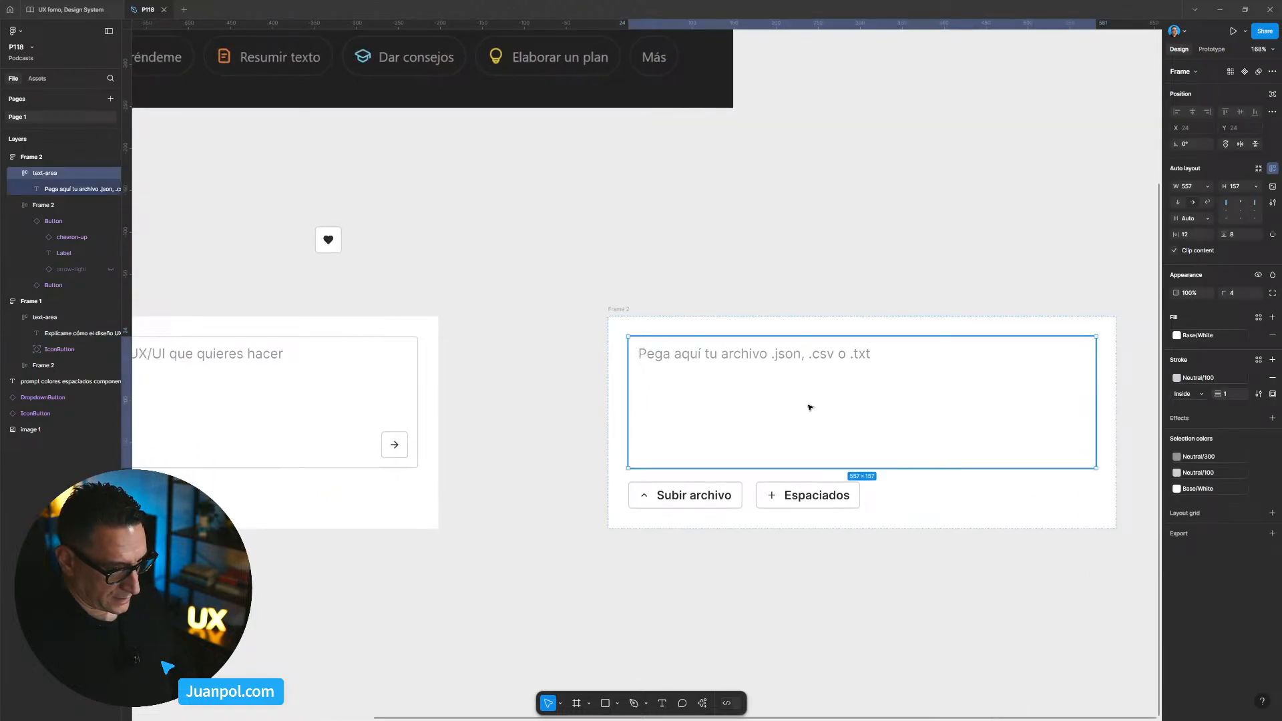
{"action": "key", "text": "ctrl+v"}
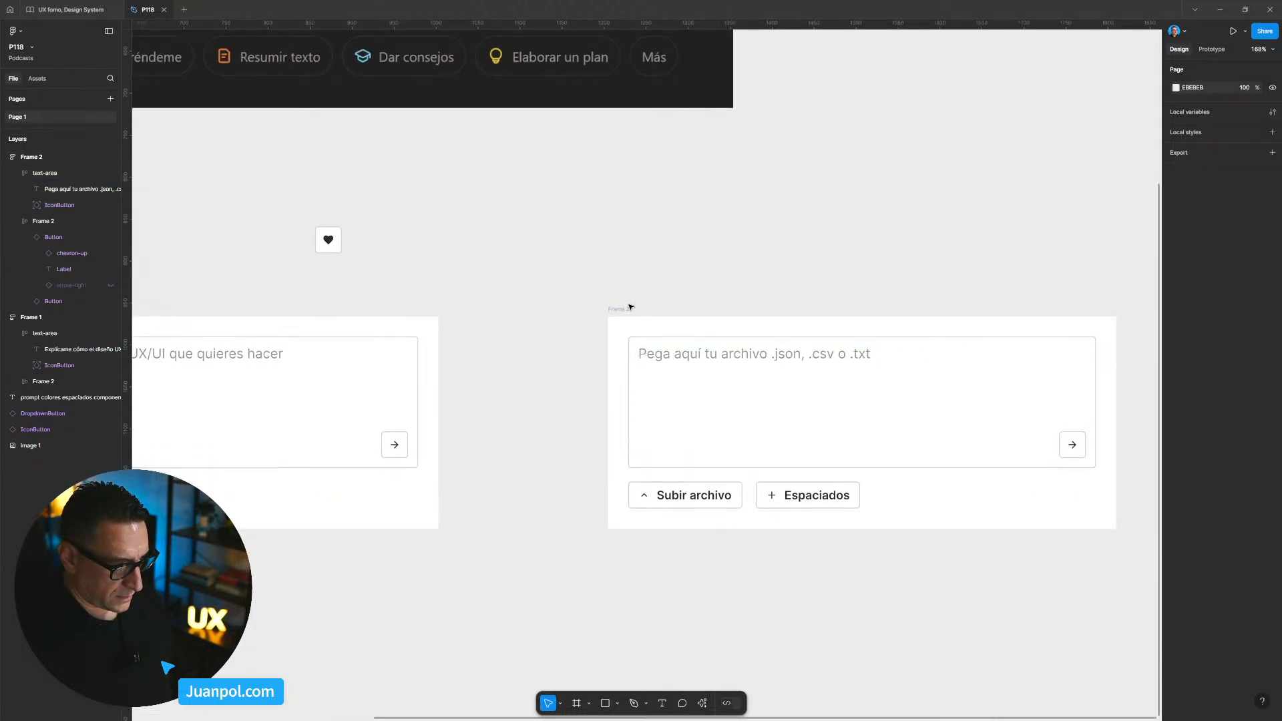
Try narrowing the second prompt frame to test how its text area resizes, and undo the resize.
{"action": "left_click", "coordinate": [628, 309]}
{"action": "left_click", "coordinate": [1064, 403]}
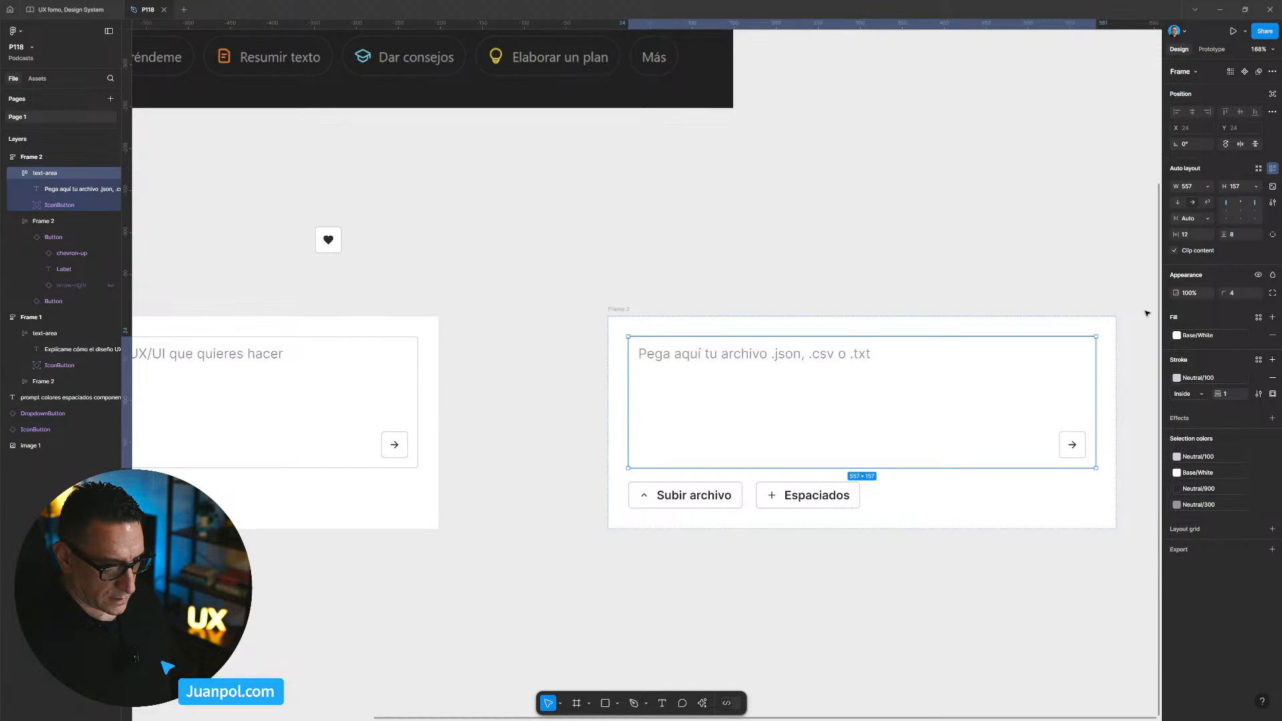
{"action": "left_click", "coordinate": [1207, 186]}
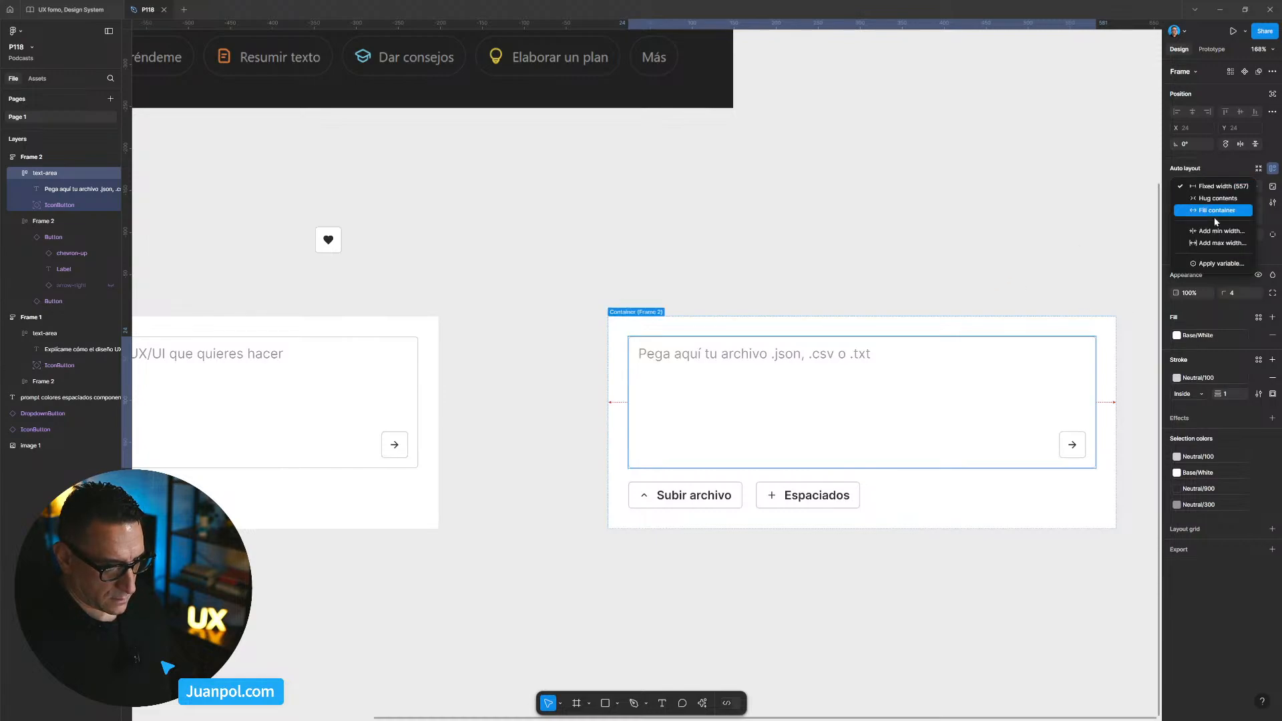
{"action": "left_click", "coordinate": [626, 310]}
{"action": "left_click_drag", "start_coordinate": [1117, 393], "coordinate": [950, 393]}
{"action": "key", "text": "ctrl+z"}
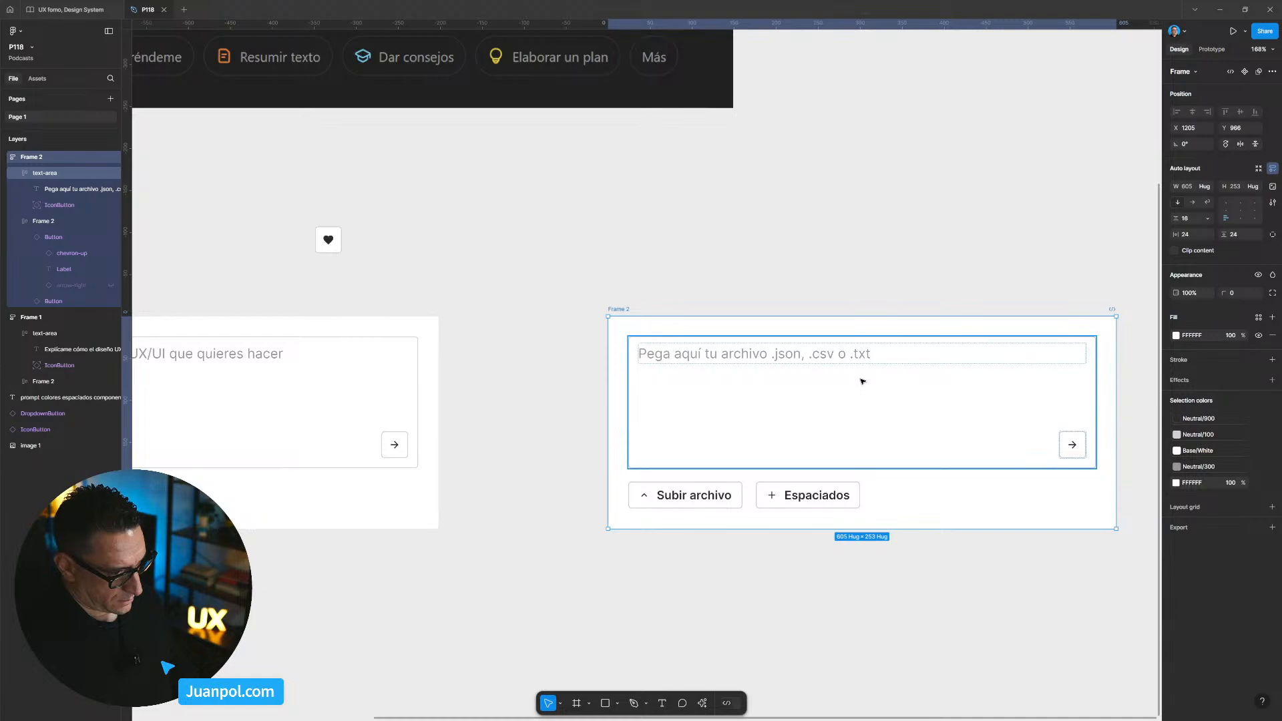
Set the second prompt frame's text area to fill the container width, and narrow the frame to 383.
{"action": "left_click", "coordinate": [862, 381]}
{"action": "left_click", "coordinate": [1206, 186]}
{"action": "left_click", "coordinate": [1217, 211]}
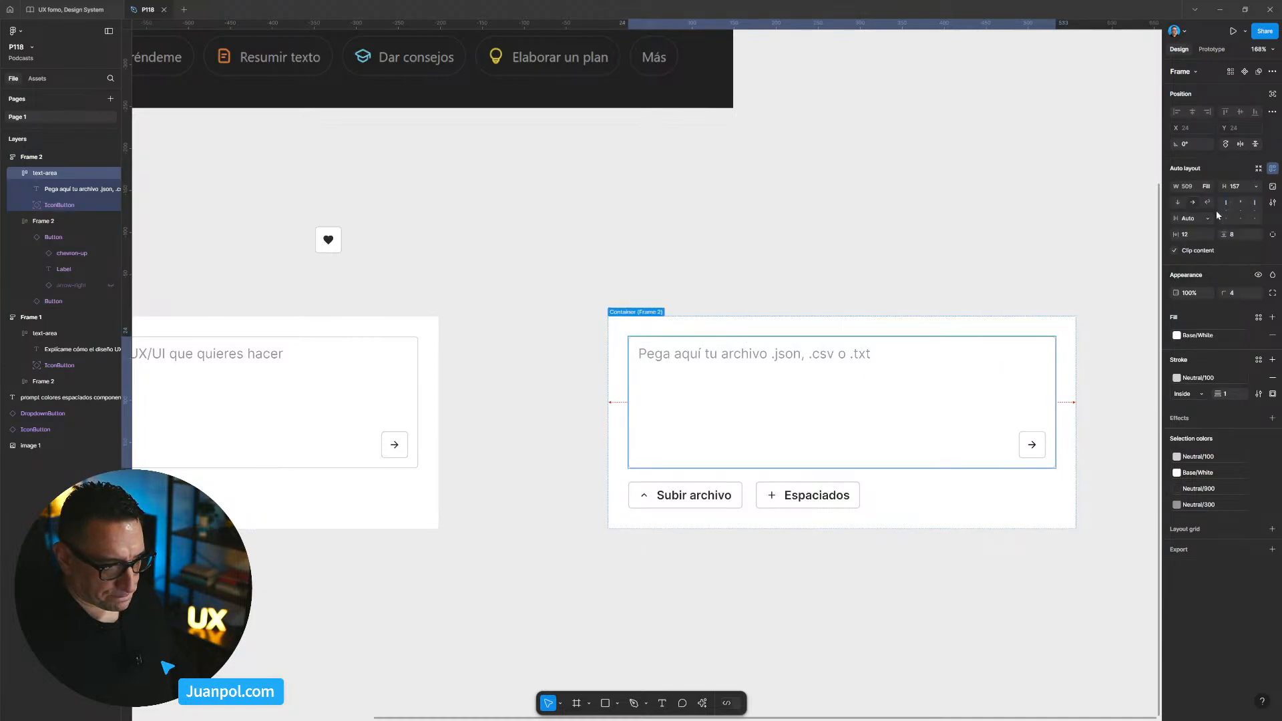
{"action": "left_click", "coordinate": [624, 312]}
{"action": "left_click_drag", "start_coordinate": [1074, 388], "coordinate": [929, 387]}
{"action": "left_click_drag", "start_coordinate": [894, 616], "coordinate": [913, 562]}
{"action": "scroll", "coordinate": [775, 349], "scroll_direction": "down", "scroll_amount": 2}
{"action": "left_click", "coordinate": [838, 355]}
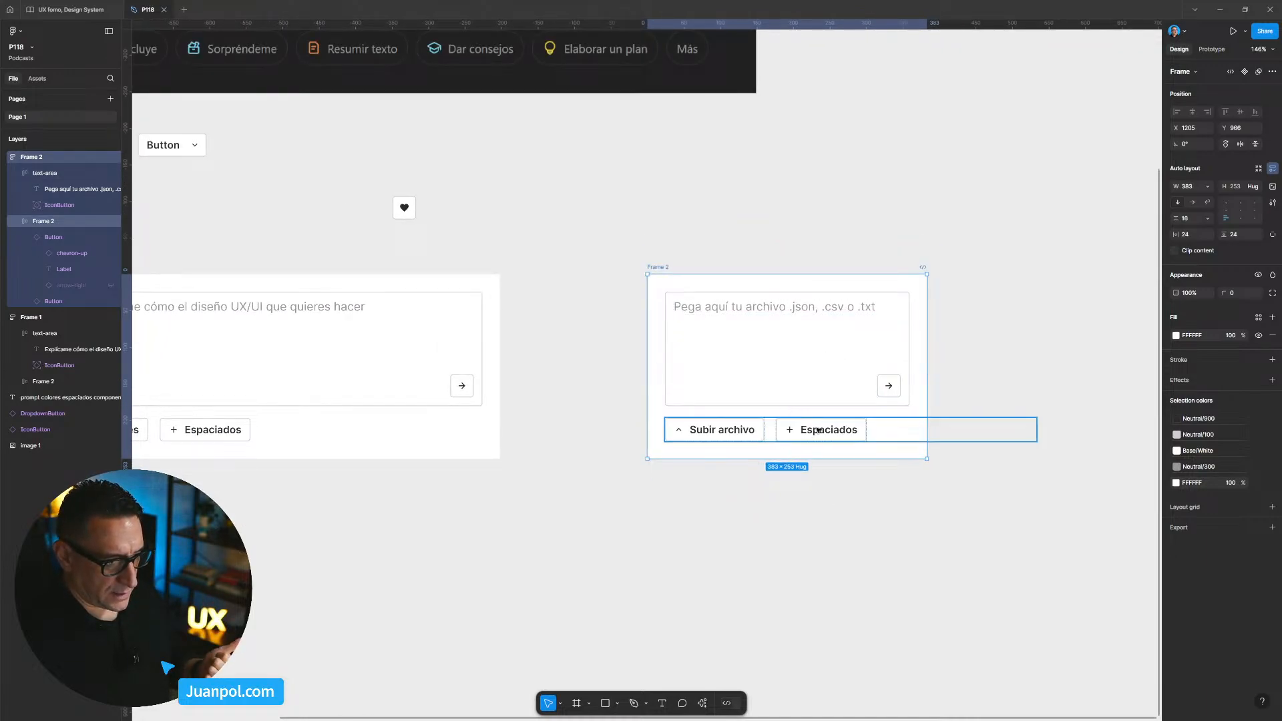
Set the second frame's button row to fill the container width.
{"action": "left_click", "coordinate": [901, 433]}
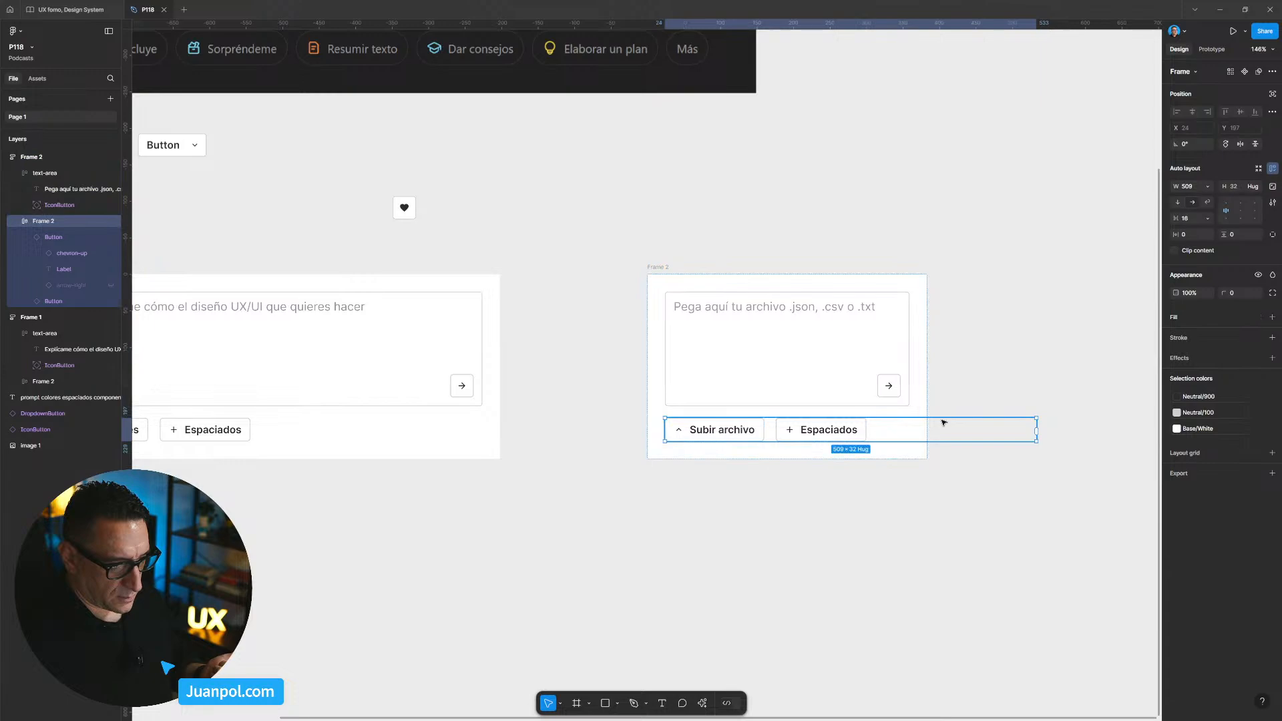
{"action": "left_click", "coordinate": [1207, 187]}
{"action": "left_click", "coordinate": [1215, 211]}
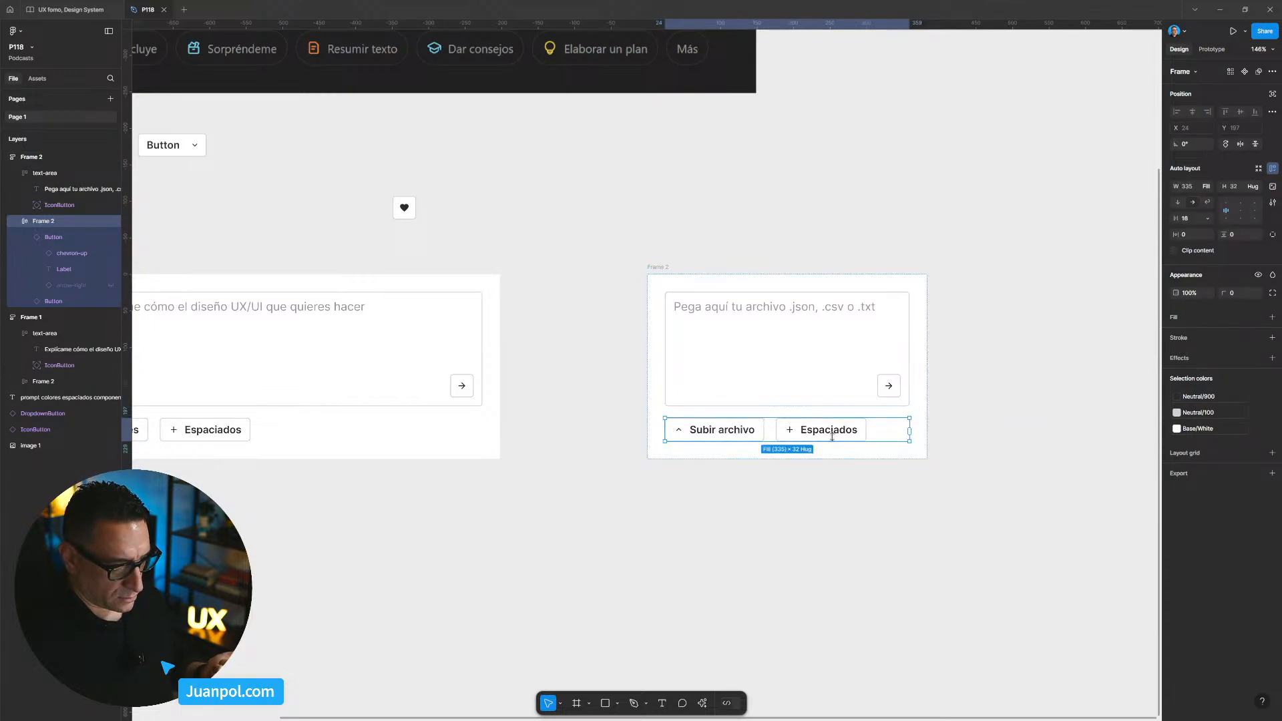
Delete the Espaciados button from the second frame and move the frame closer to the first one.
{"action": "left_click", "coordinate": [828, 432]}
{"action": "key", "text": "Delete"}
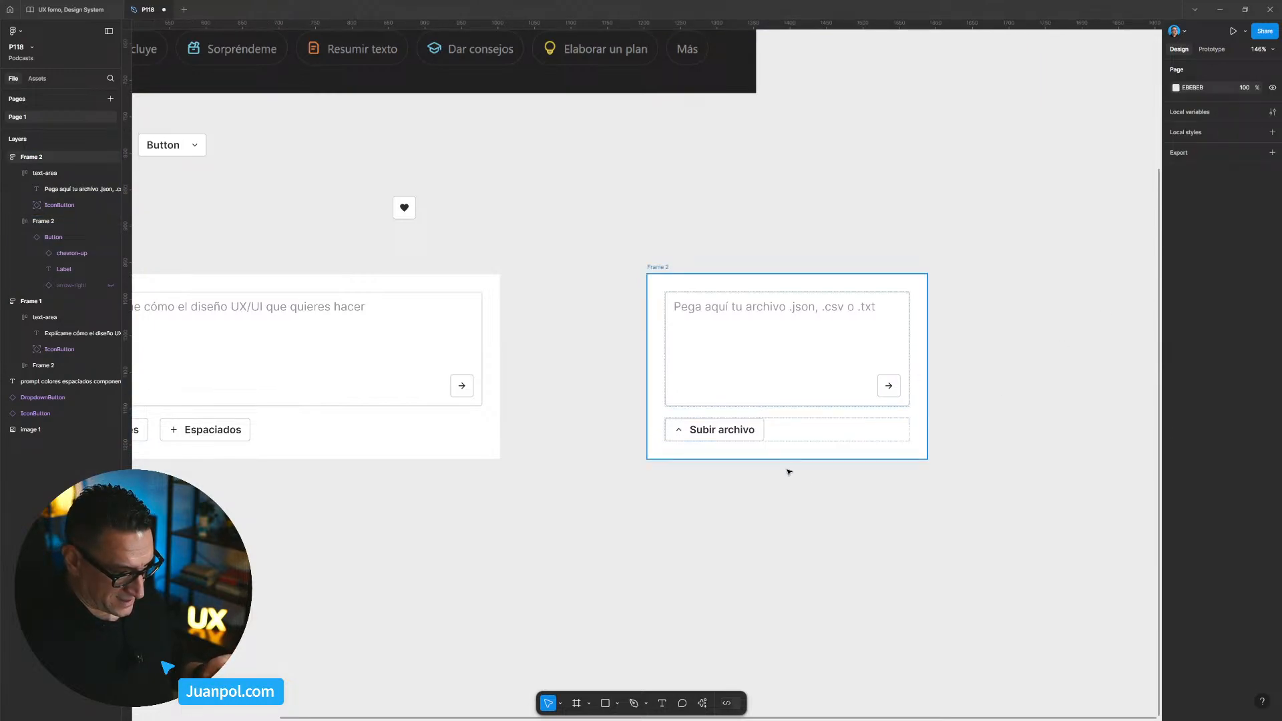
{"action": "scroll", "coordinate": [691, 271], "scroll_direction": "down", "scroll_amount": 3, "text": "ctrl"}
{"action": "left_click_drag", "start_coordinate": [691, 271], "coordinate": [876, 303]}
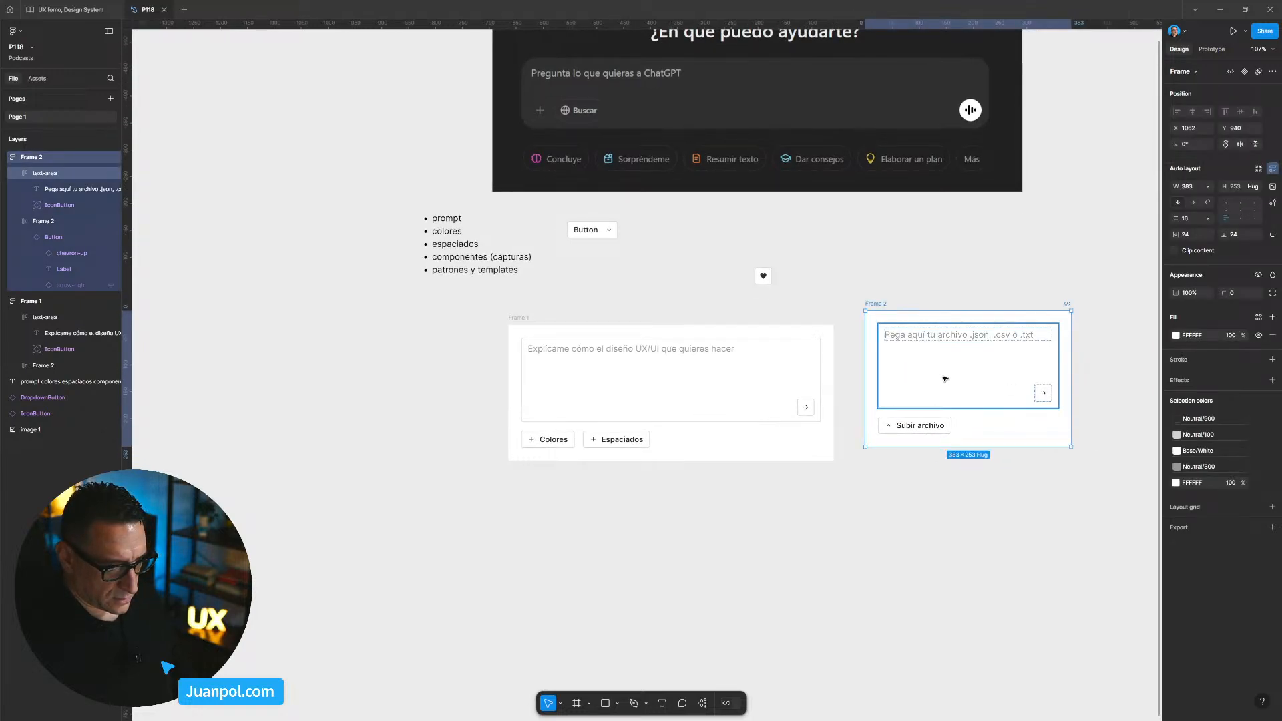
{"action": "left_click", "coordinate": [1043, 363]}
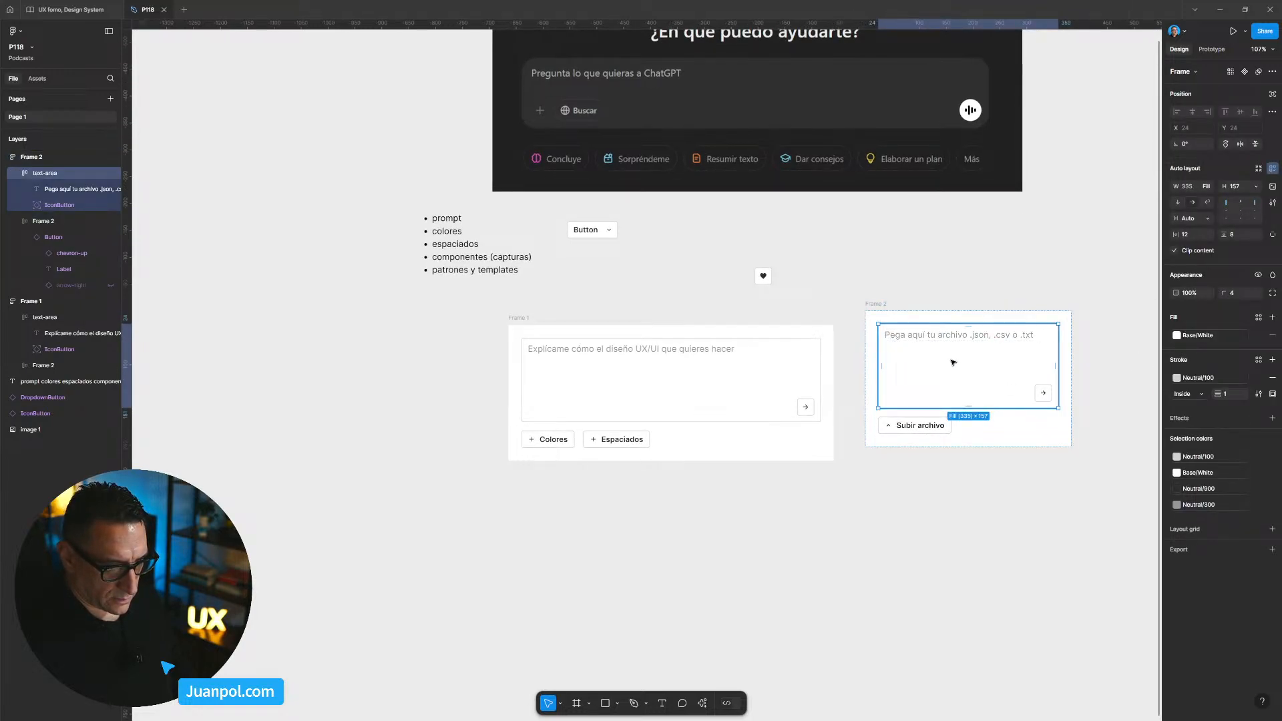
Add a 1 px inside stroke in Neutral/100 to both prompt frames.
{"action": "left_click", "coordinate": [878, 305]}
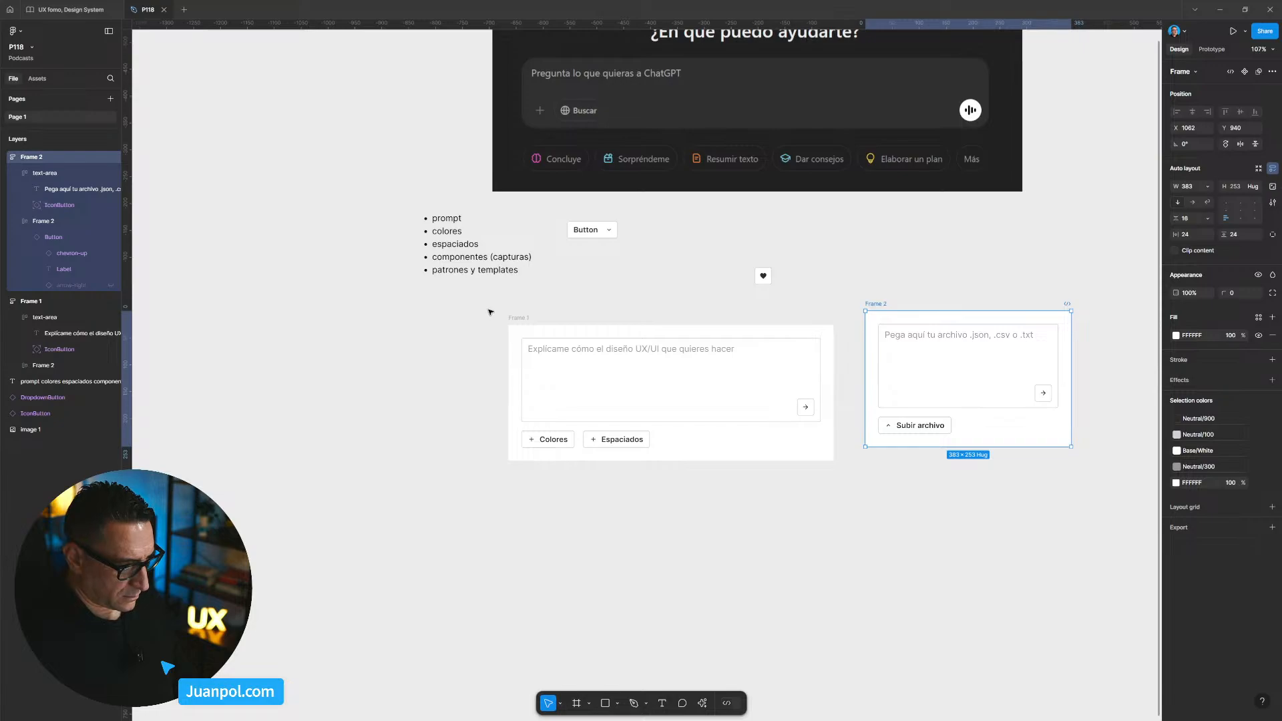
{"action": "left_click", "coordinate": [526, 318], "text": "shift"}
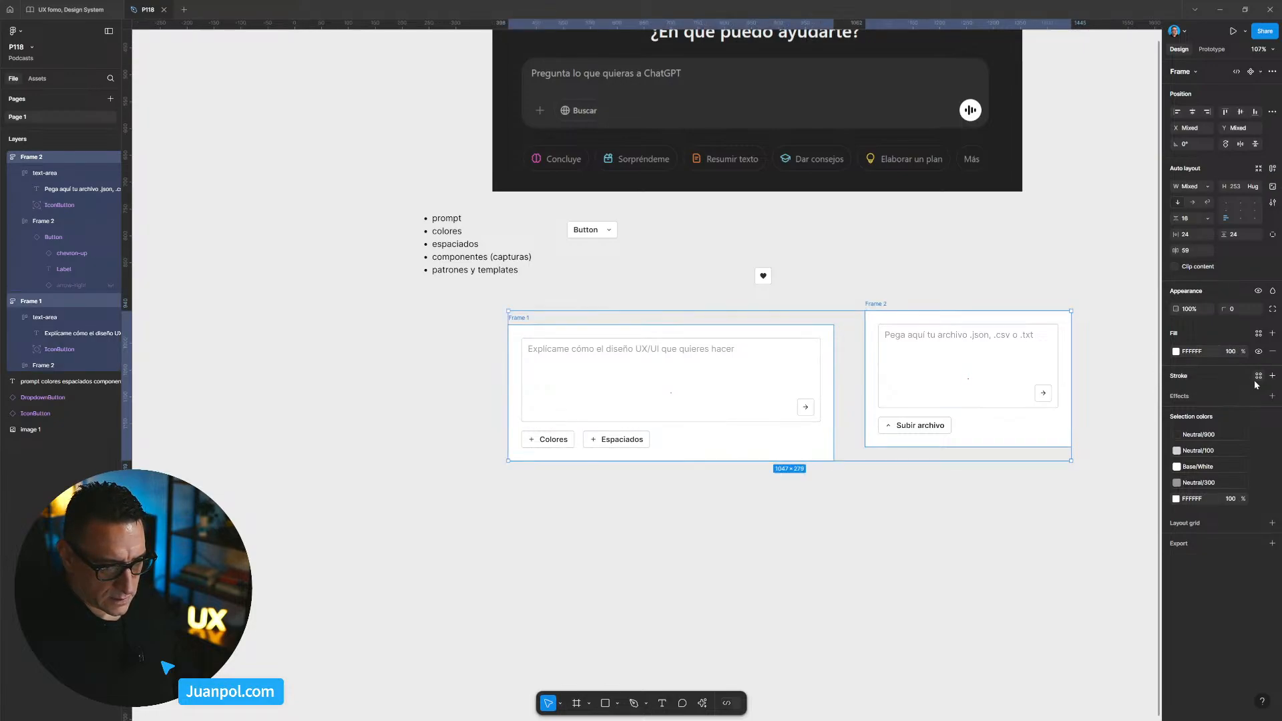
{"action": "left_click", "coordinate": [1258, 375]}
{"action": "key", "text": "Escape"}
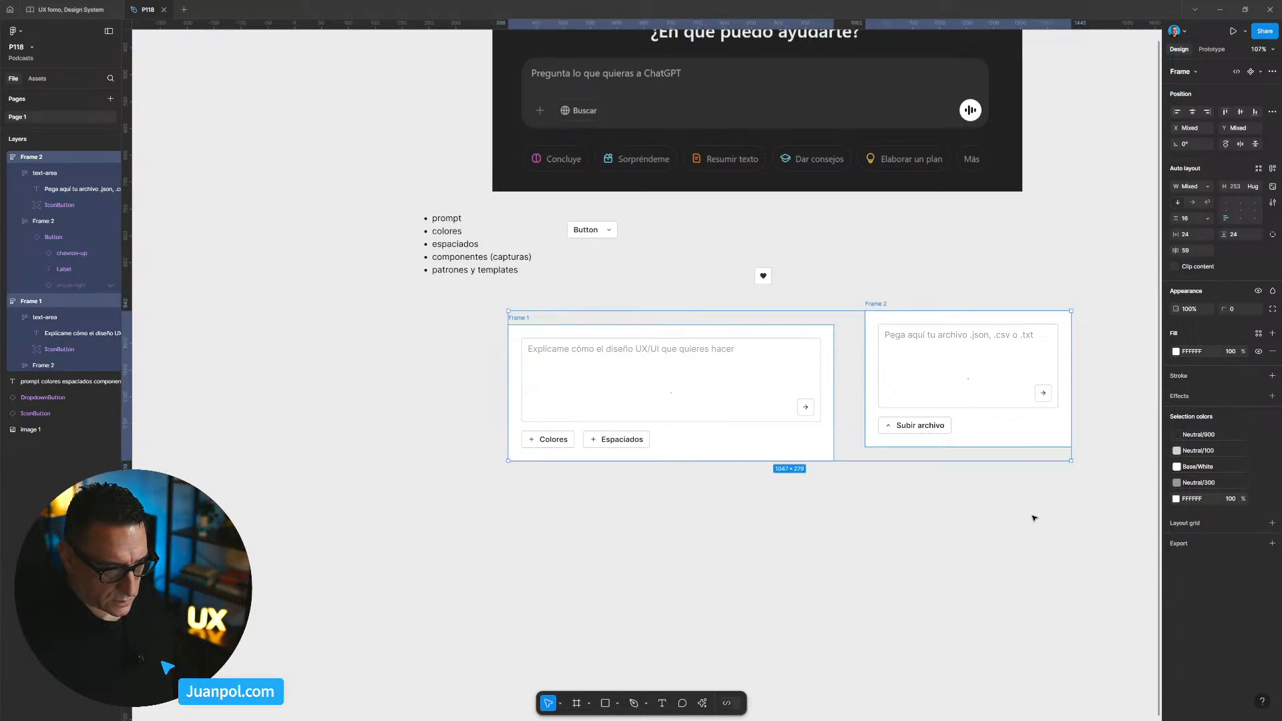
{"action": "left_click", "coordinate": [1031, 519]}
{"action": "scroll", "coordinate": [1011, 506], "scroll_direction": "up", "scroll_amount": 5}
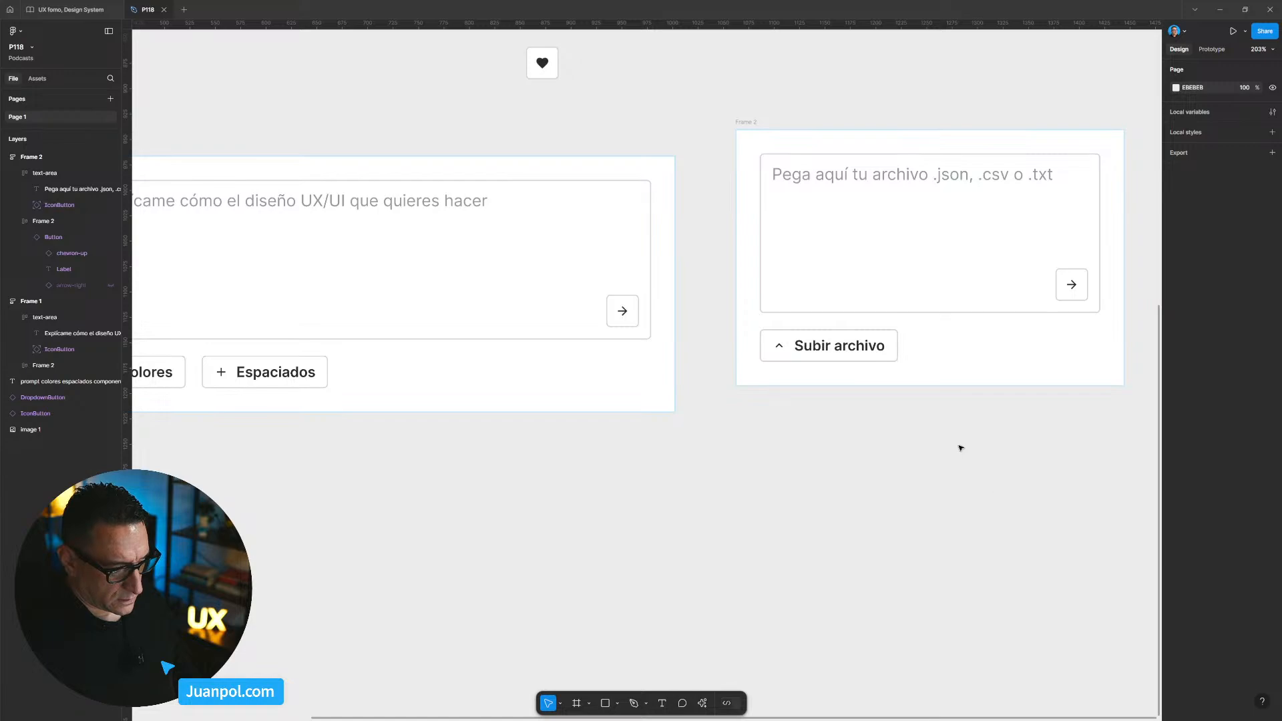
{"action": "key", "text": "ctrl+z"}
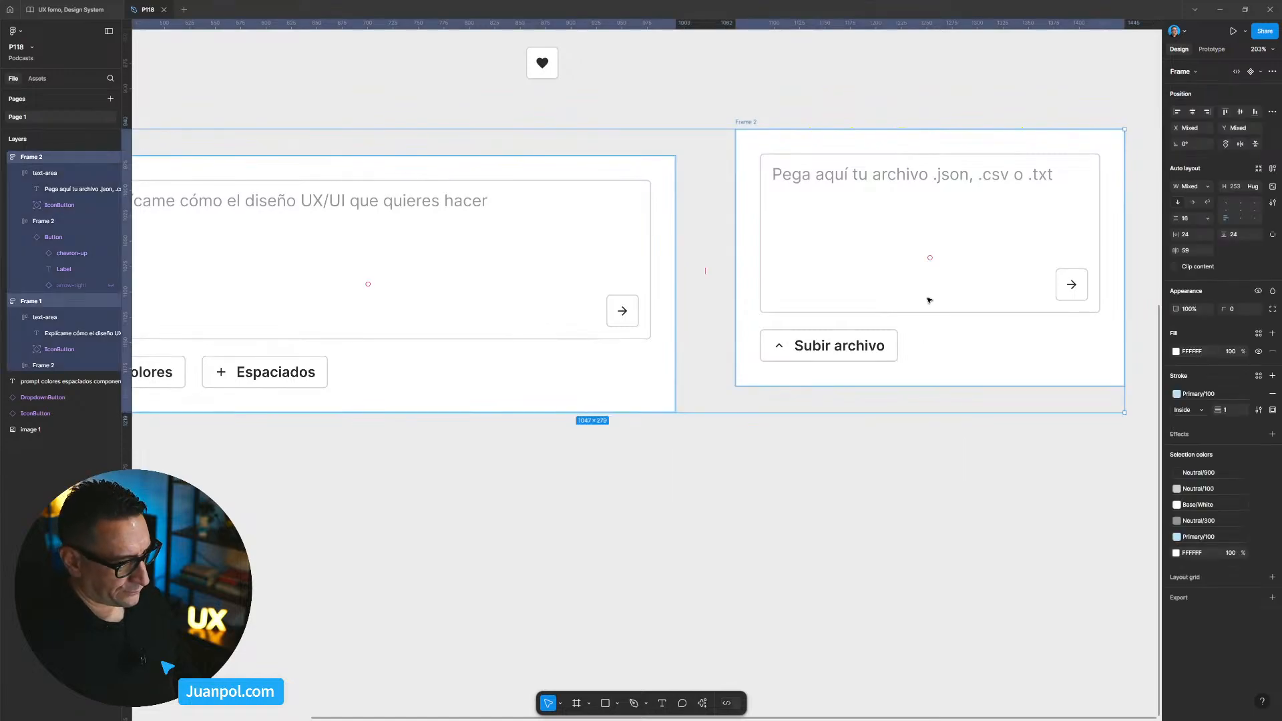
{"action": "left_click", "coordinate": [1176, 394]}
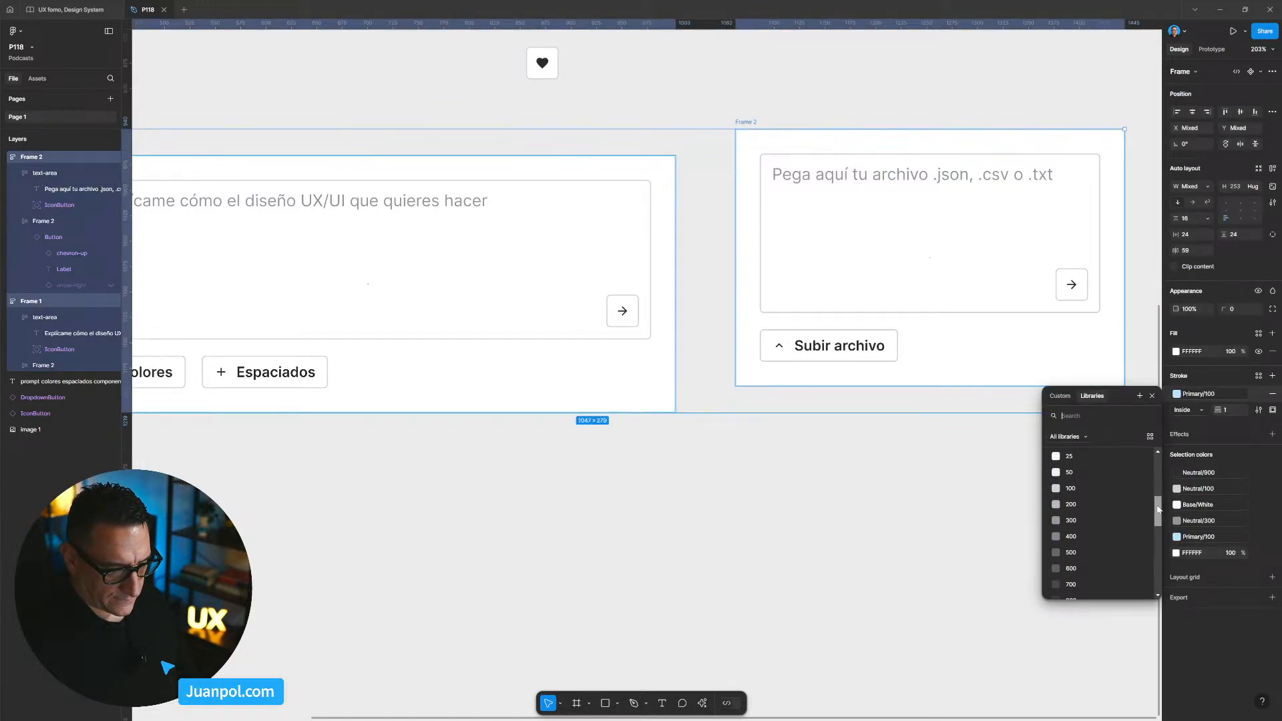
{"action": "left_click", "coordinate": [950, 491]}
{"action": "scroll", "coordinate": [950, 491], "scroll_direction": "down", "scroll_amount": 3}
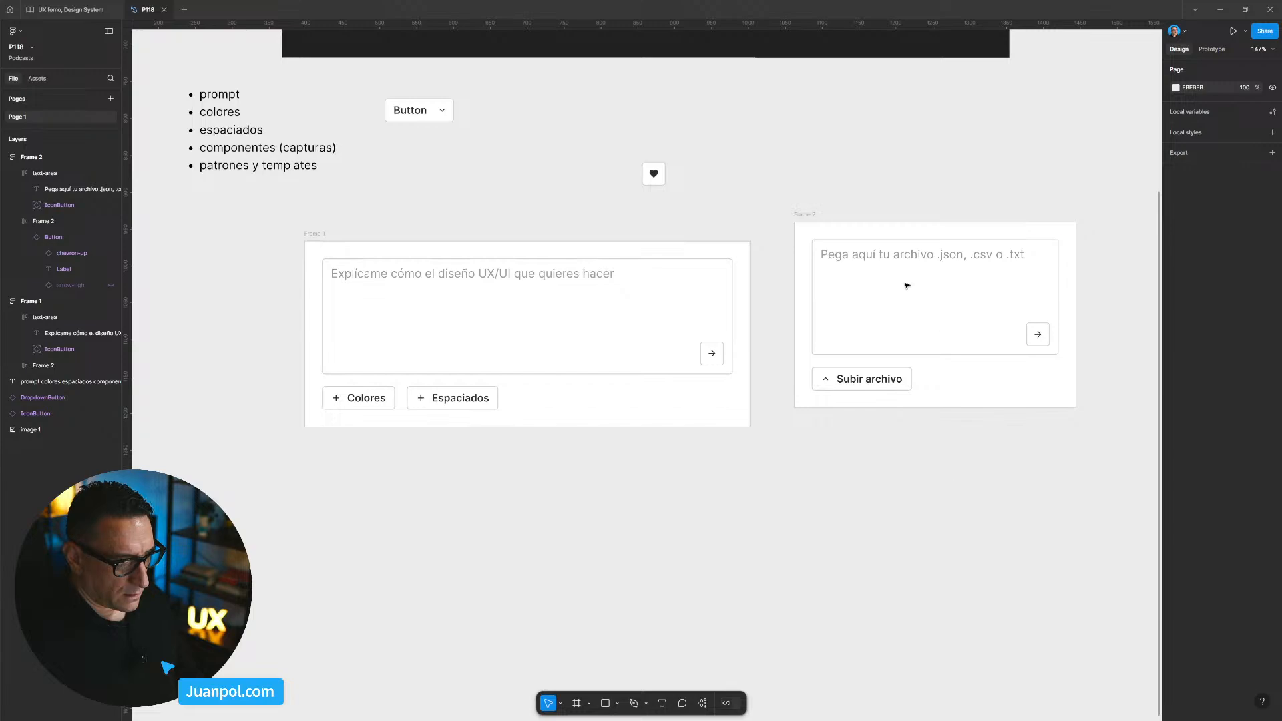
Try the second prompt frame in positions over the first one, and move it back beside it to X 1105, Y 904.
{"action": "left_click", "coordinate": [810, 215]}
{"action": "left_click_drag", "start_coordinate": [811, 219], "coordinate": [450, 87]}
{"action": "key", "text": "shift+Down"}
{"action": "key", "text": "shift+Down"}
{"action": "key", "text": "shift+Down"}
{"action": "key", "text": "shift+Down"}
{"action": "key", "text": "shift+Down"}
{"action": "key", "text": "shift+Down"}
{"action": "key", "text": "shift+Down"}
{"action": "key", "text": "shift+Down"}
{"action": "key", "text": "shift+Down"}
{"action": "key", "text": "shift+Down"}
{"action": "key", "text": "shift+Down"}
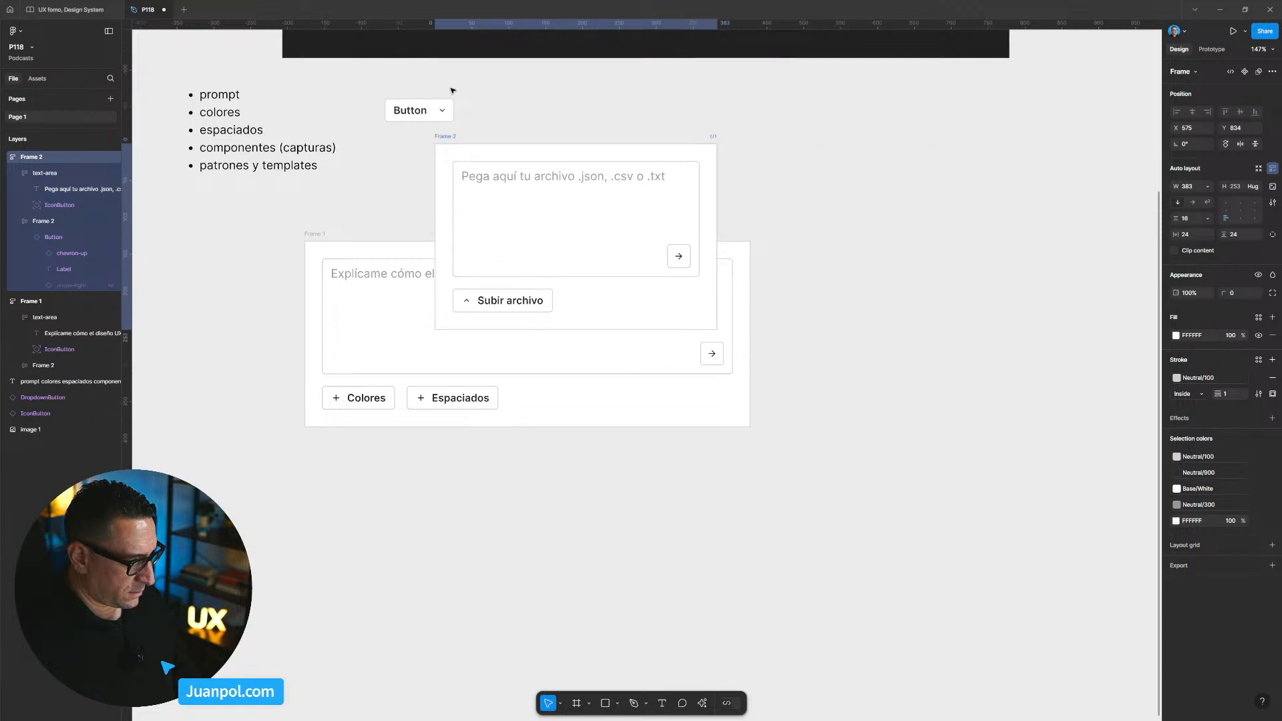
{"action": "key", "text": "shift+Down"}
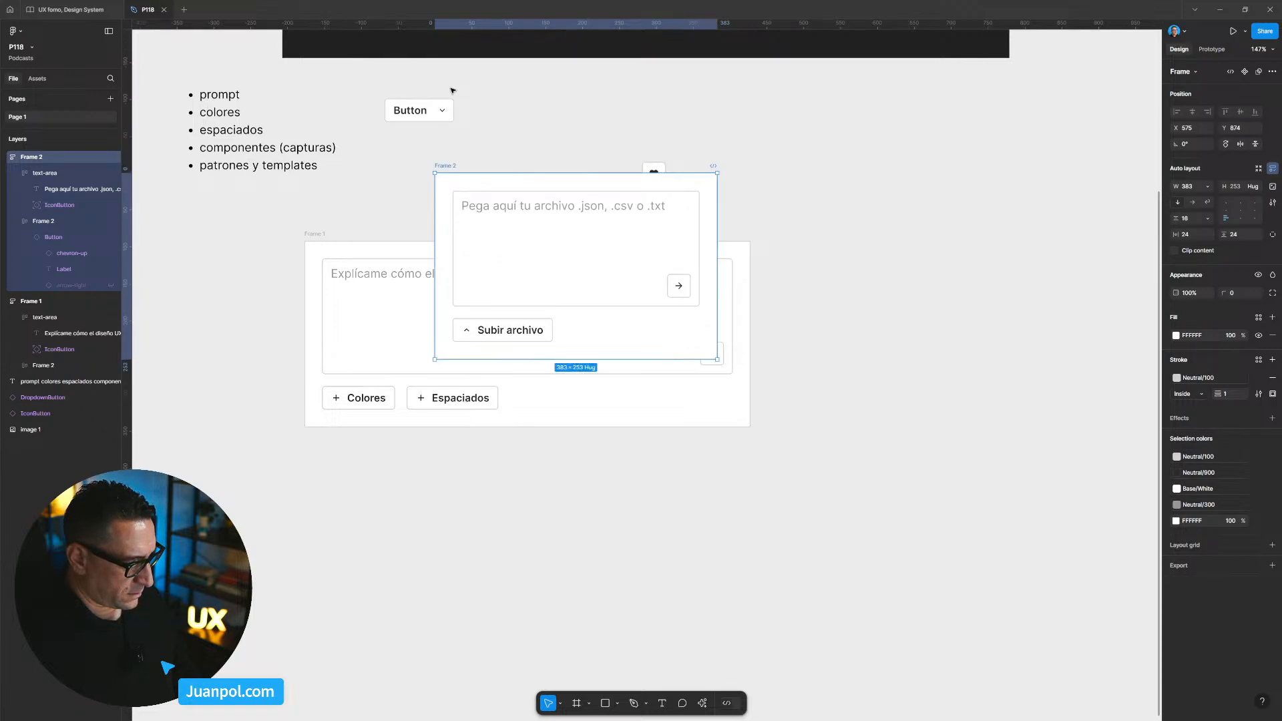
{"action": "key", "text": "shift+Left"}
{"action": "key", "text": "shift+Left"}
{"action": "key", "text": "shift+Left"}
{"action": "key", "text": "shift+Left"}
{"action": "key", "text": "shift+Down"}
{"action": "key", "text": "shift+Down"}
{"action": "key", "text": "shift+Down"}
{"action": "key", "text": "shift+Down"}
{"action": "key", "text": "shift+Up"}
{"action": "key", "text": "shift+Up"}
{"action": "key", "text": "shift+Right"}
{"action": "key", "text": "shift+Left"}
{"action": "key", "text": "shift+Right"}
{"action": "key", "text": "shift+Left"}
{"action": "key", "text": "shift+Right"}
{"action": "key", "text": "shift+Right"}
{"action": "key", "text": "shift+Right"}
{"action": "key", "text": "shift+Right"}
{"action": "key", "text": "shift+Right"}
{"action": "key", "text": "shift+Right"}
{"action": "key", "text": "shift+Right"}
{"action": "key", "text": "shift+Right"}
{"action": "key", "text": "shift+Right"}
{"action": "key", "text": "shift+Right"}
{"action": "key", "text": "shift+Right"}
{"action": "key", "text": "shift+Right"}
{"action": "key", "text": "shift+Right"}
{"action": "key", "text": "shift+Right"}
{"action": "key", "text": "shift+Right"}
{"action": "key", "text": "shift+Right"}
{"action": "key", "text": "shift+Right"}
{"action": "key", "text": "shift+Right"}
{"action": "key", "text": "shift+Right"}
{"action": "key", "text": "shift+Right"}
{"action": "key", "text": "shift+Right"}
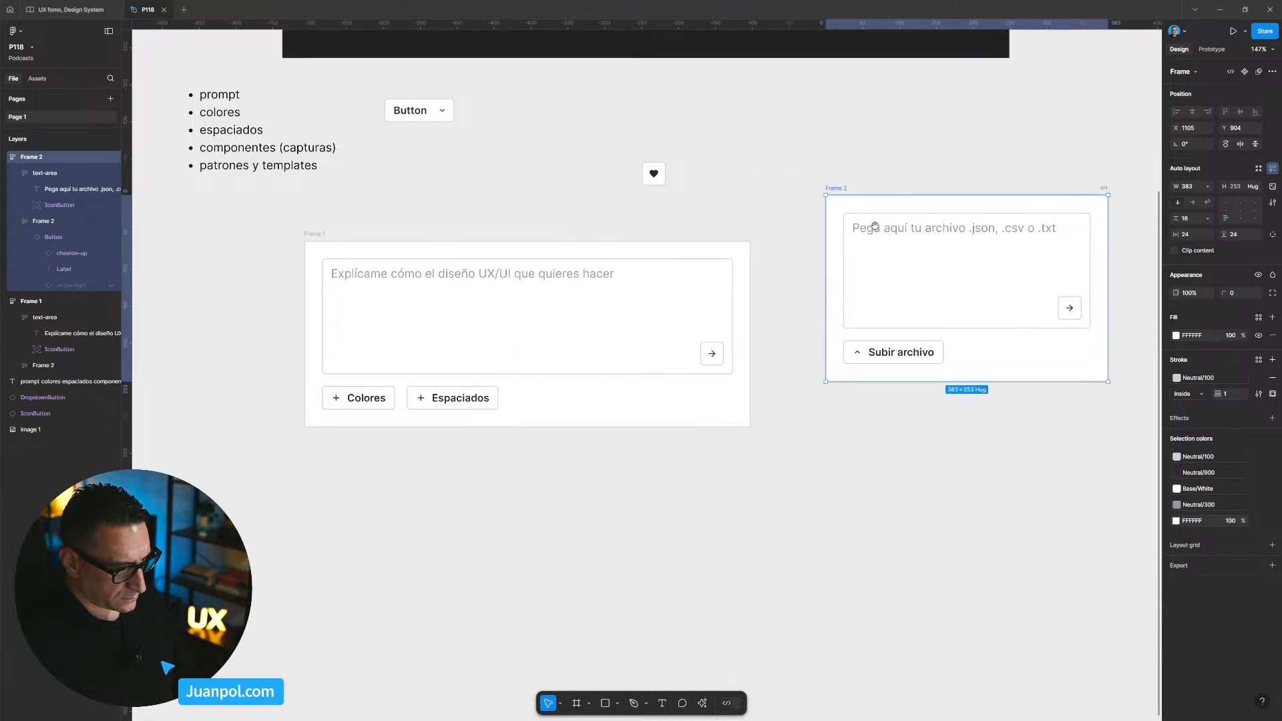
Set the height of the second frame's text area to fill the container.
{"action": "left_click_drag", "start_coordinate": [935, 236], "coordinate": [833, 317]}
{"action": "left_click", "coordinate": [814, 305]}
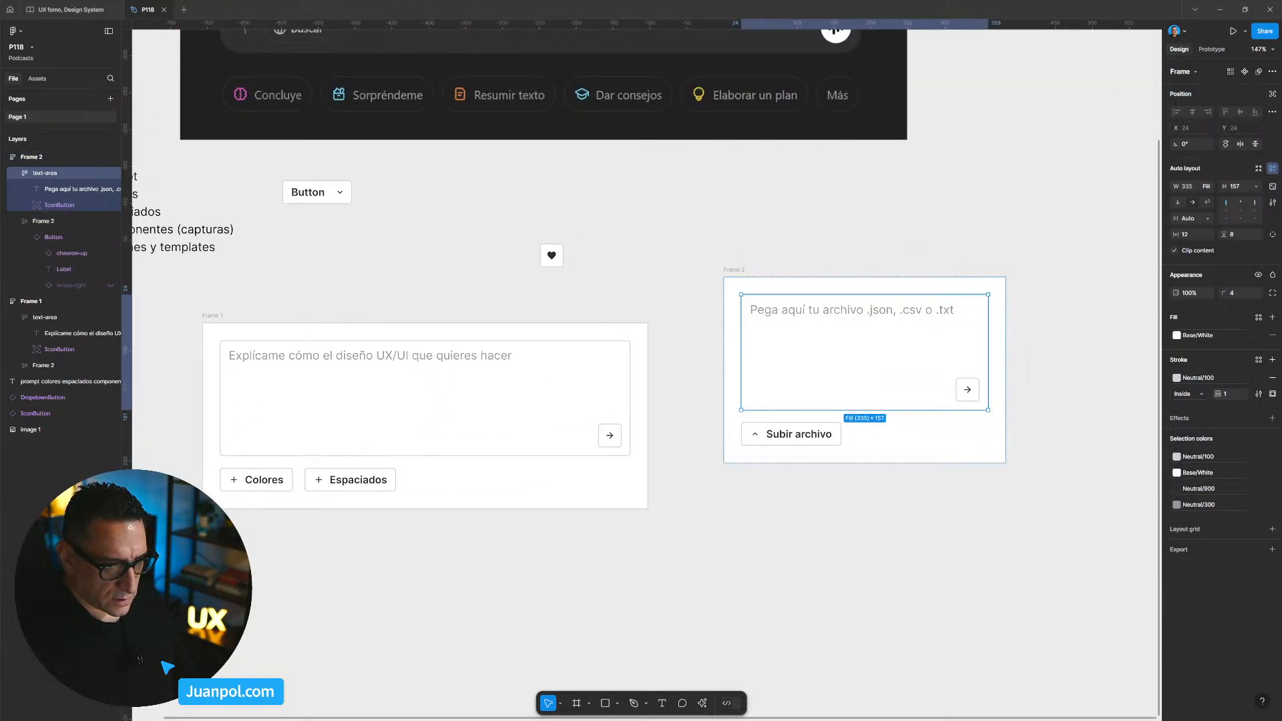
{"action": "left_click", "coordinate": [1256, 186]}
{"action": "left_click", "coordinate": [1224, 229]}
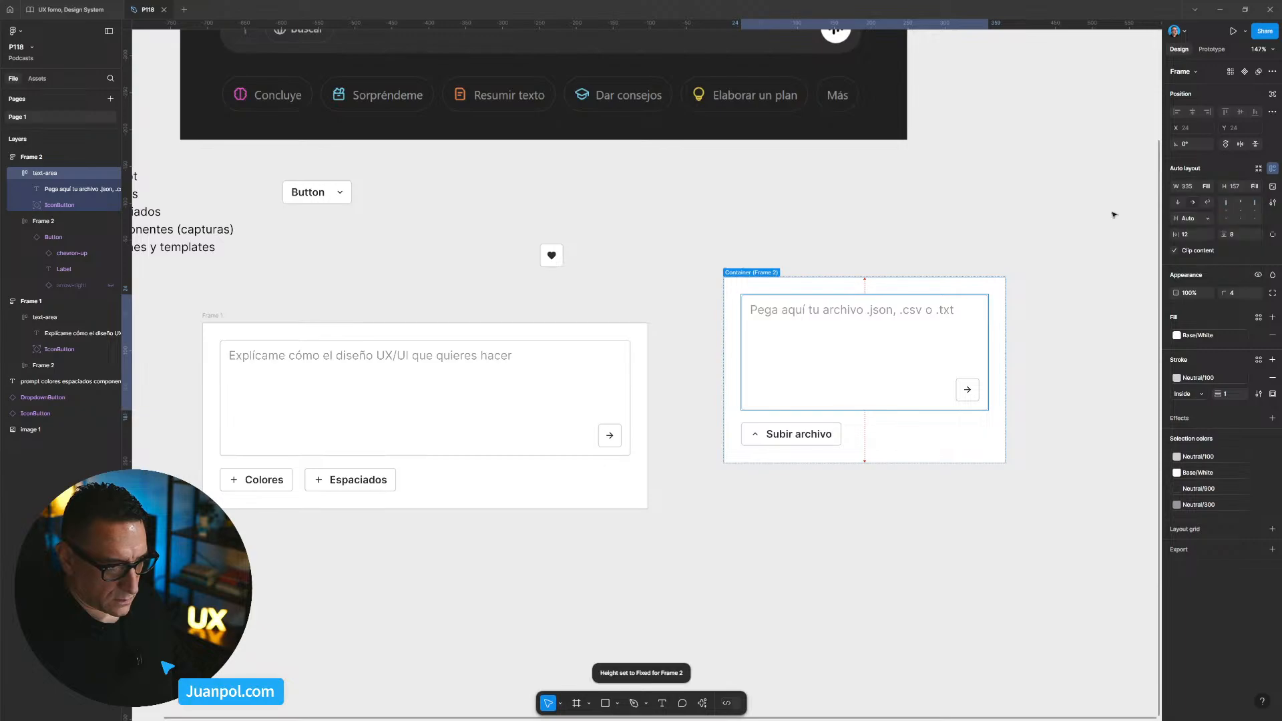
Extend the second frame upward to a height of 378 and widen it to 414.
{"action": "left_click", "coordinate": [918, 224]}
{"action": "left_click", "coordinate": [739, 272]}
{"action": "left_click_drag", "start_coordinate": [756, 276], "coordinate": [756, 184]}
{"action": "left_click_drag", "start_coordinate": [940, 281], "coordinate": [947, 289]}
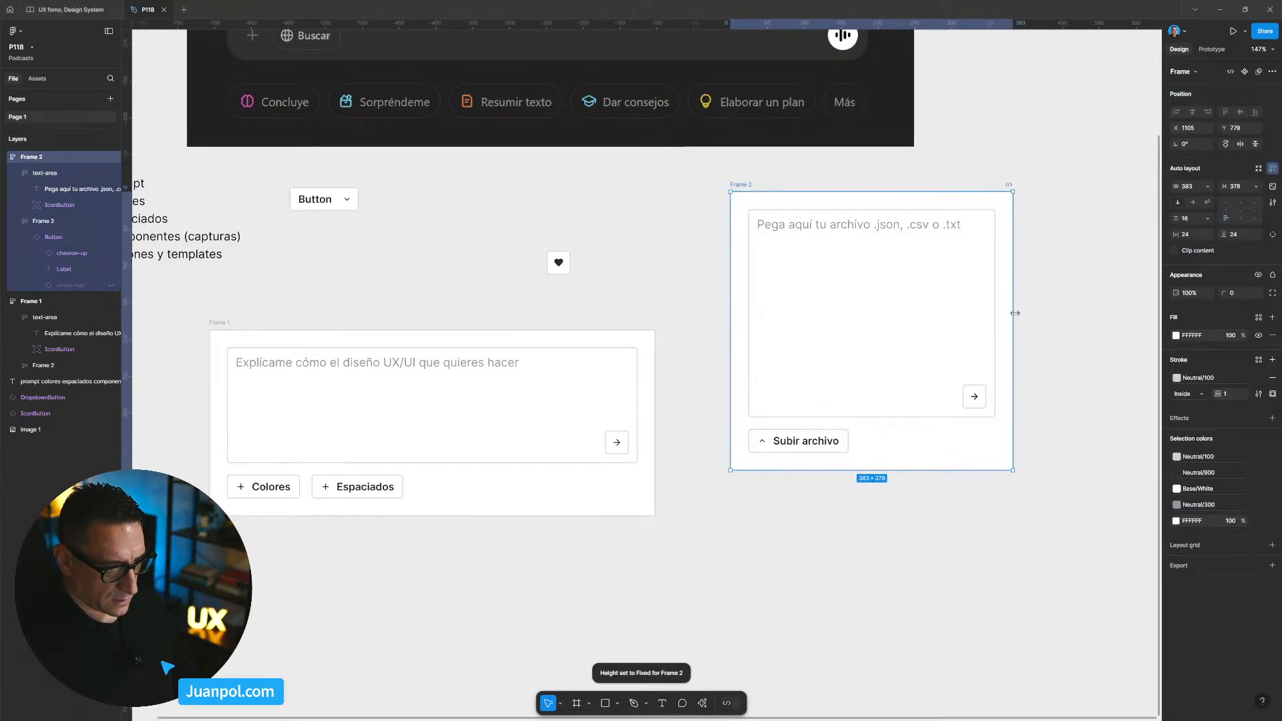
{"action": "left_click_drag", "start_coordinate": [1014, 312], "coordinate": [1037, 312]}
Move both prompt frames lower on the canvas, keeping the second one beside the first.
{"action": "scroll", "coordinate": [1042, 300], "scroll_direction": "down", "scroll_amount": 5}
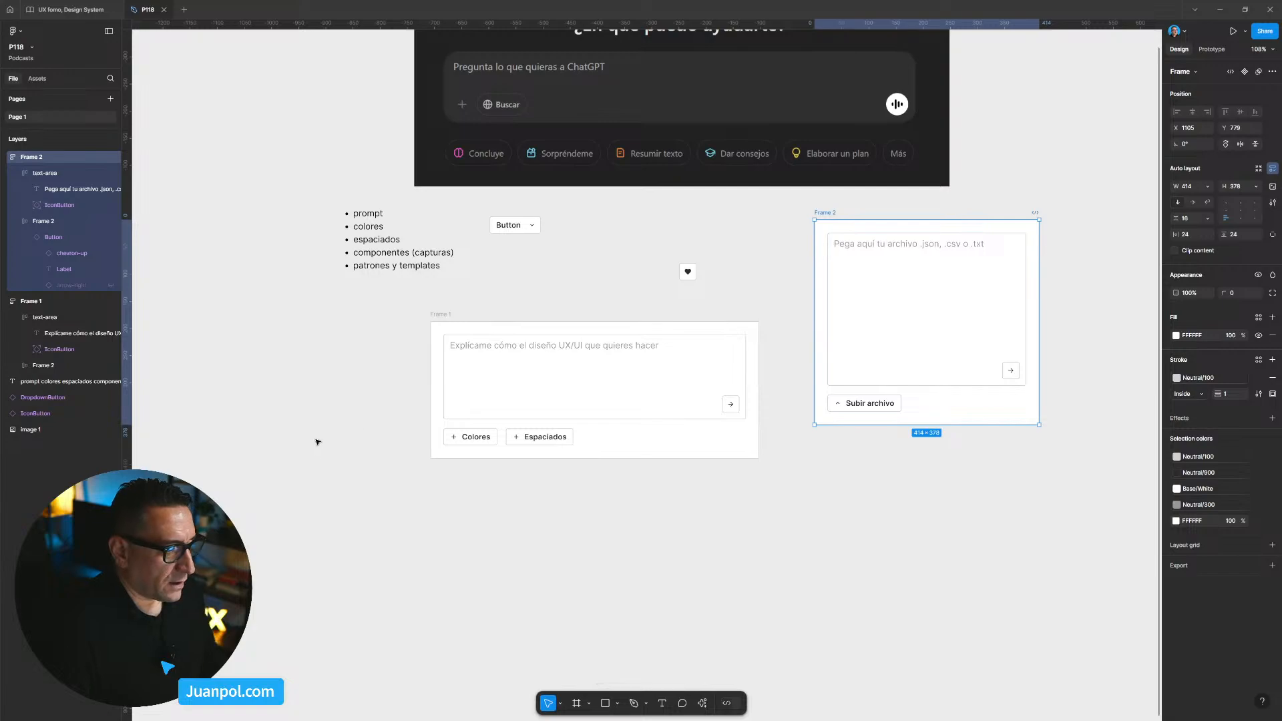
{"action": "left_click_drag", "start_coordinate": [472, 325], "coordinate": [456, 416]}
{"action": "left_click_drag", "start_coordinate": [844, 217], "coordinate": [787, 324]}
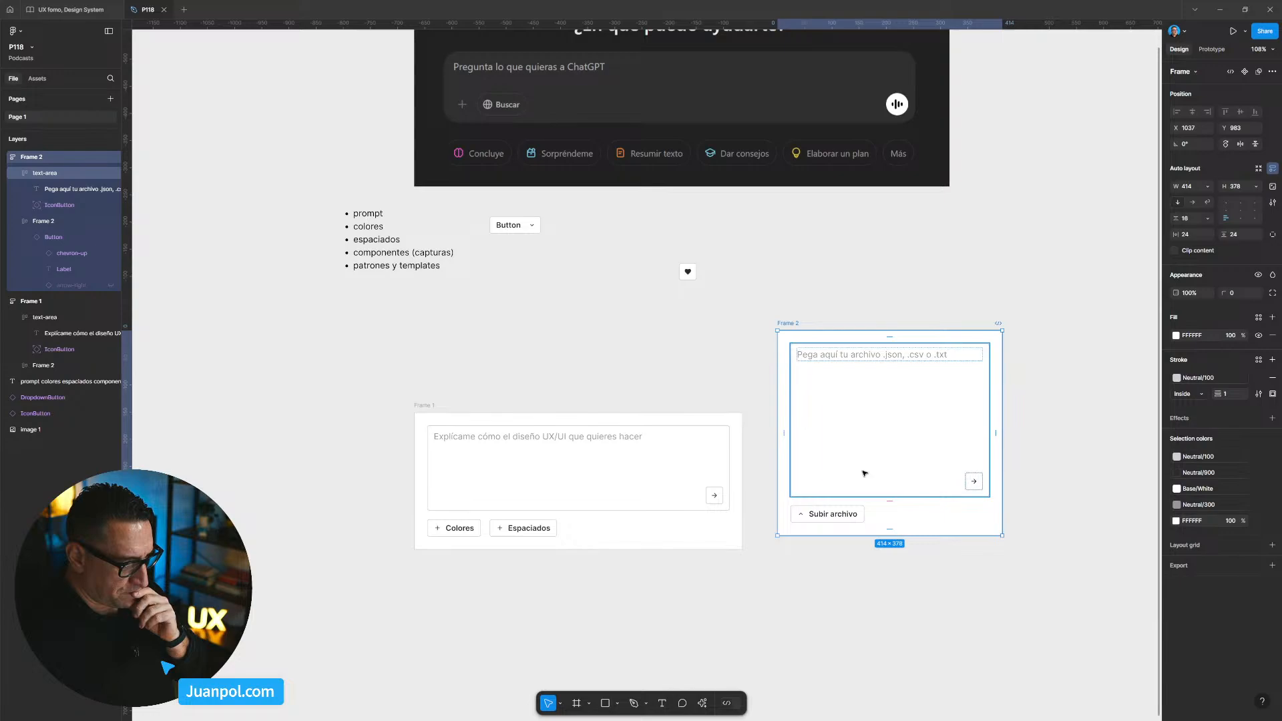
Duplicate the Espaciados button in the first frame and label the copy Componentes.
{"action": "double_click", "coordinate": [525, 535]}
{"action": "key", "text": "ctrl+d"}
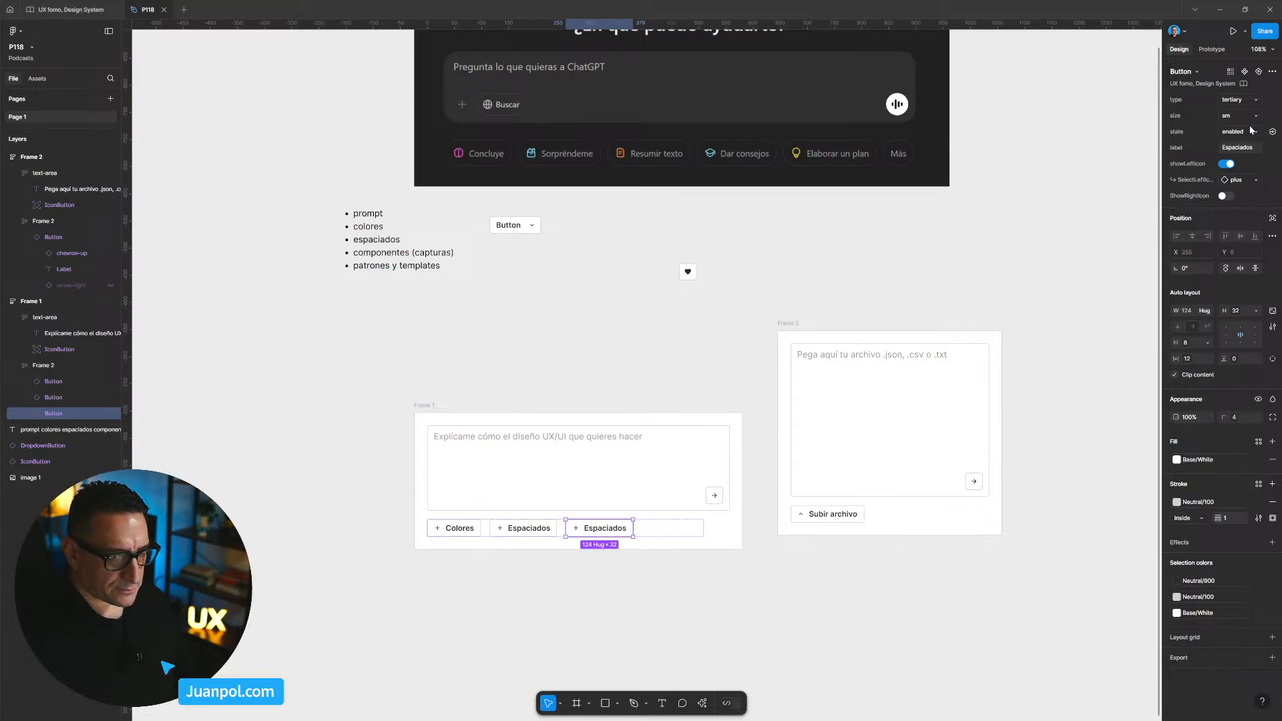
{"action": "left_click", "coordinate": [1252, 150]}
{"action": "type", "text": "Compo"}
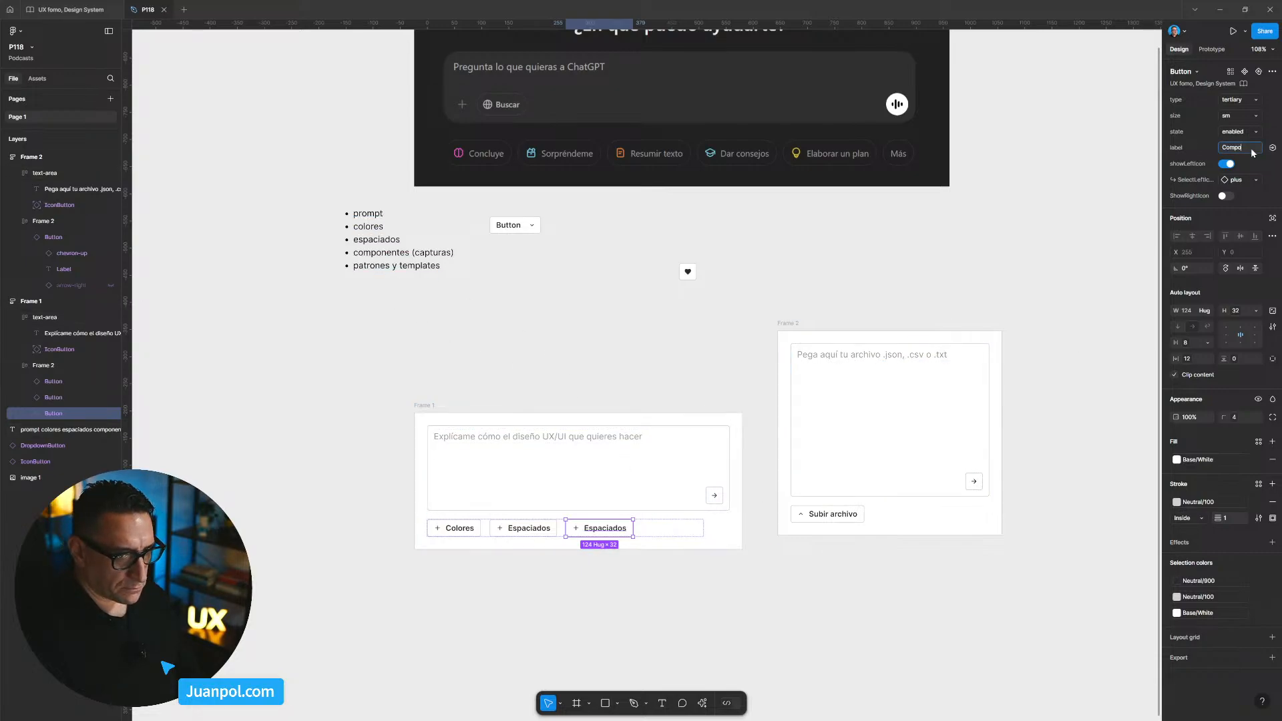
{"action": "type", "text": "nentesç"}
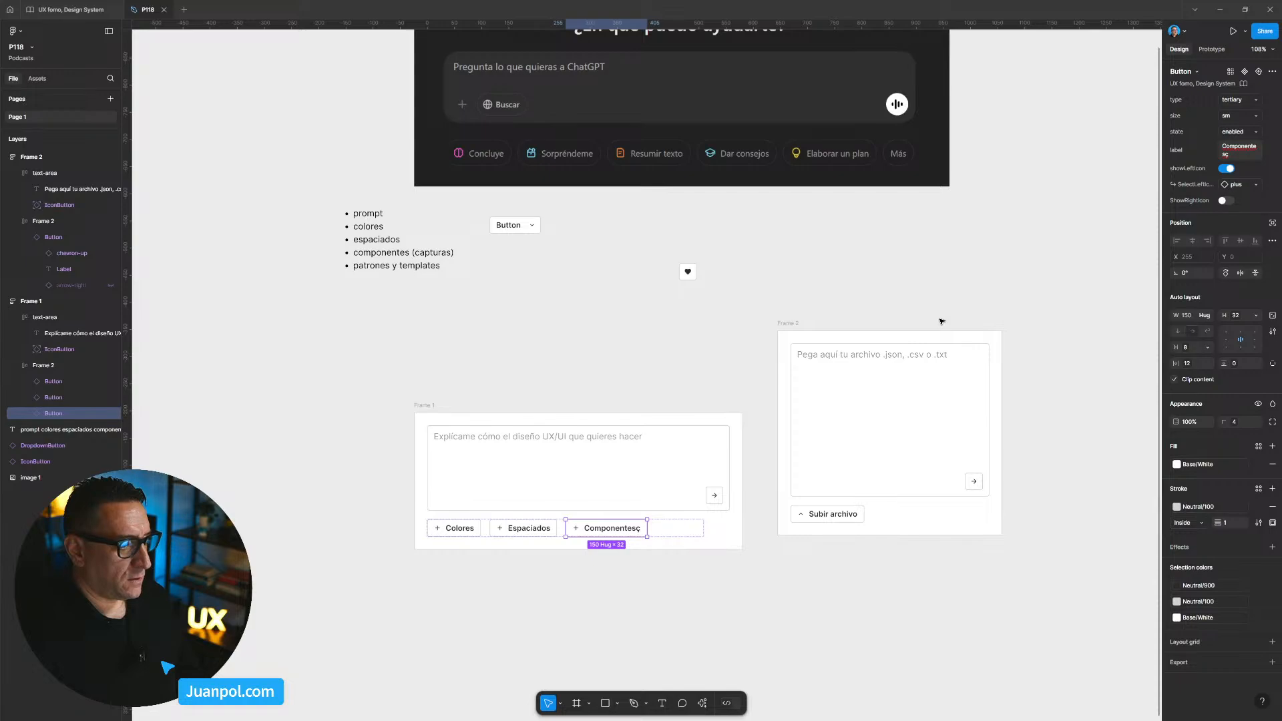
{"action": "left_click", "coordinate": [1232, 154]}
{"action": "left_click", "coordinate": [1234, 156]}
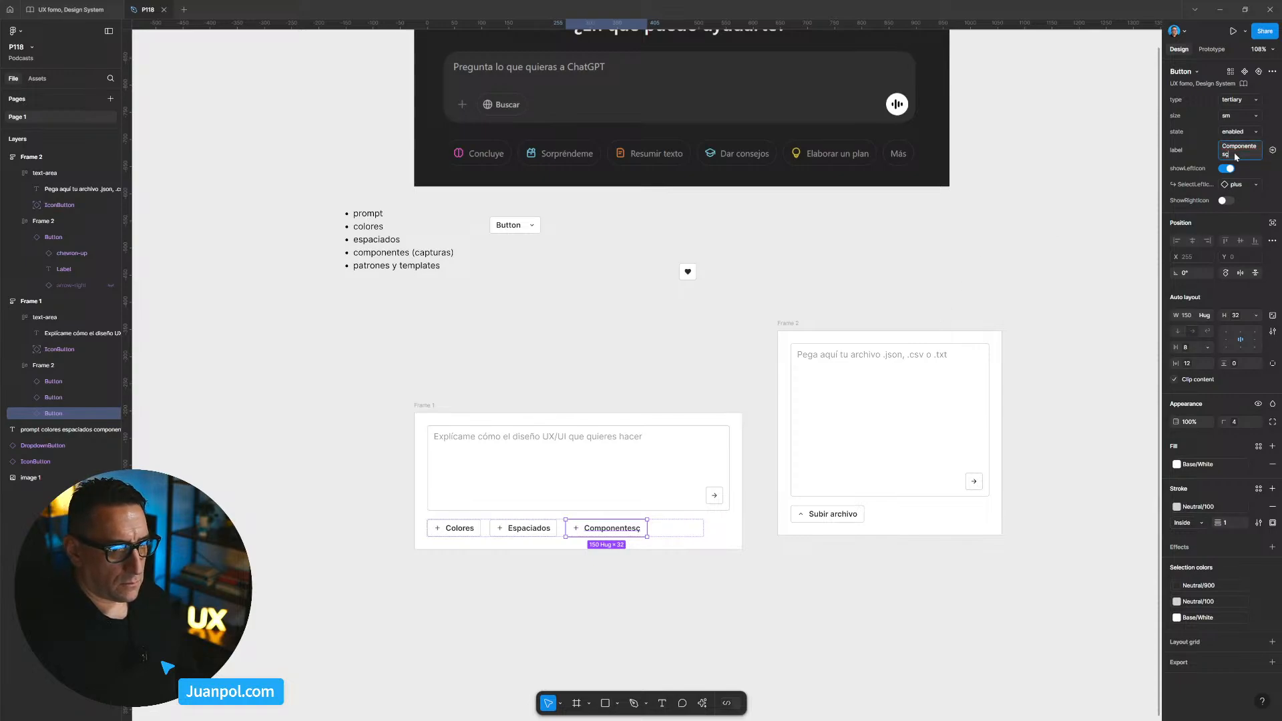
{"action": "left_click", "coordinate": [592, 384]}
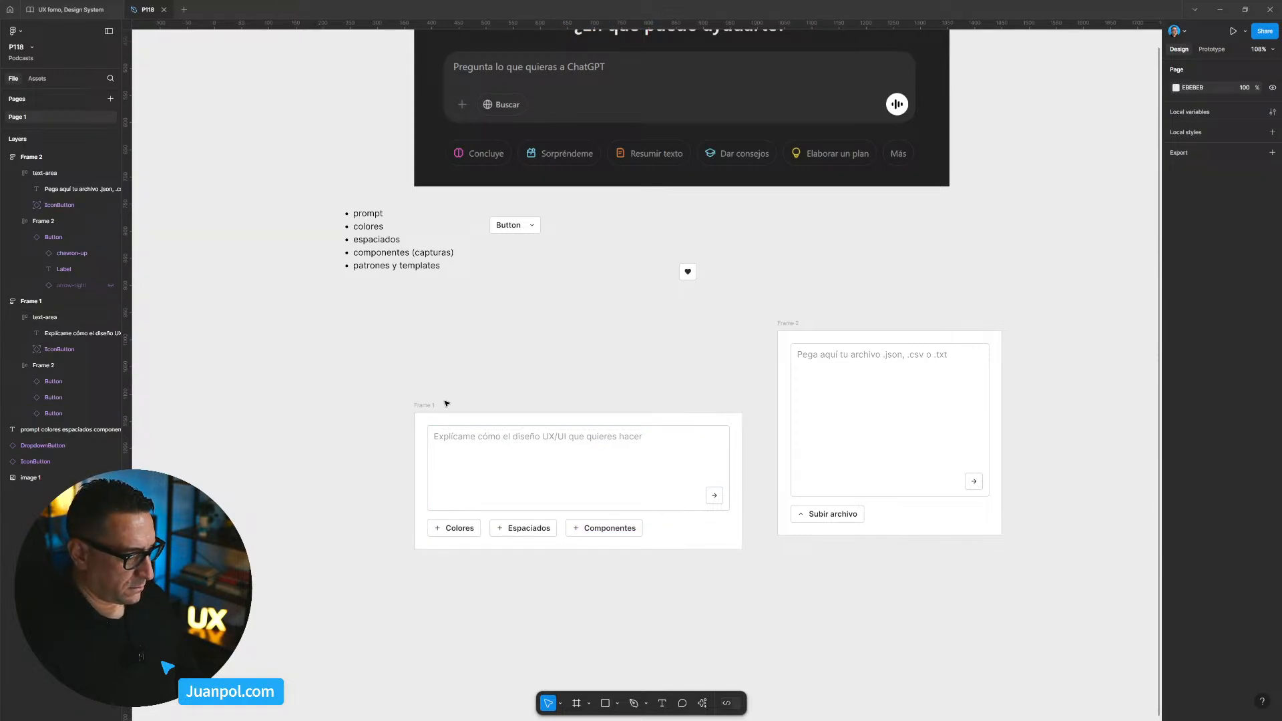
Widen the first prompt frame leftward to 777 and set its text area to fill the container width.
{"action": "left_click", "coordinate": [422, 423]}
{"action": "left_click_drag", "start_coordinate": [422, 423], "coordinate": [329, 423]}
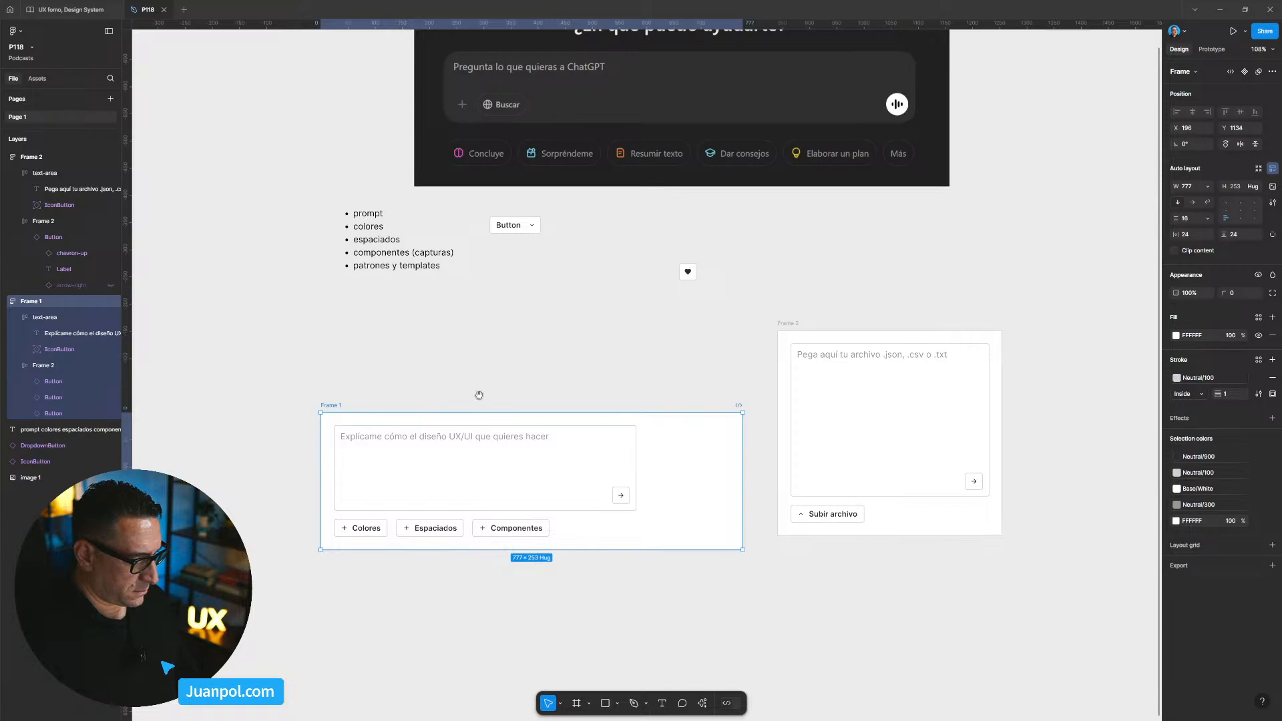
{"action": "scroll", "coordinate": [463, 444], "scroll_direction": "right", "scroll_amount": 2}
{"action": "left_click", "coordinate": [463, 444]}
{"action": "left_click", "coordinate": [1208, 187]}
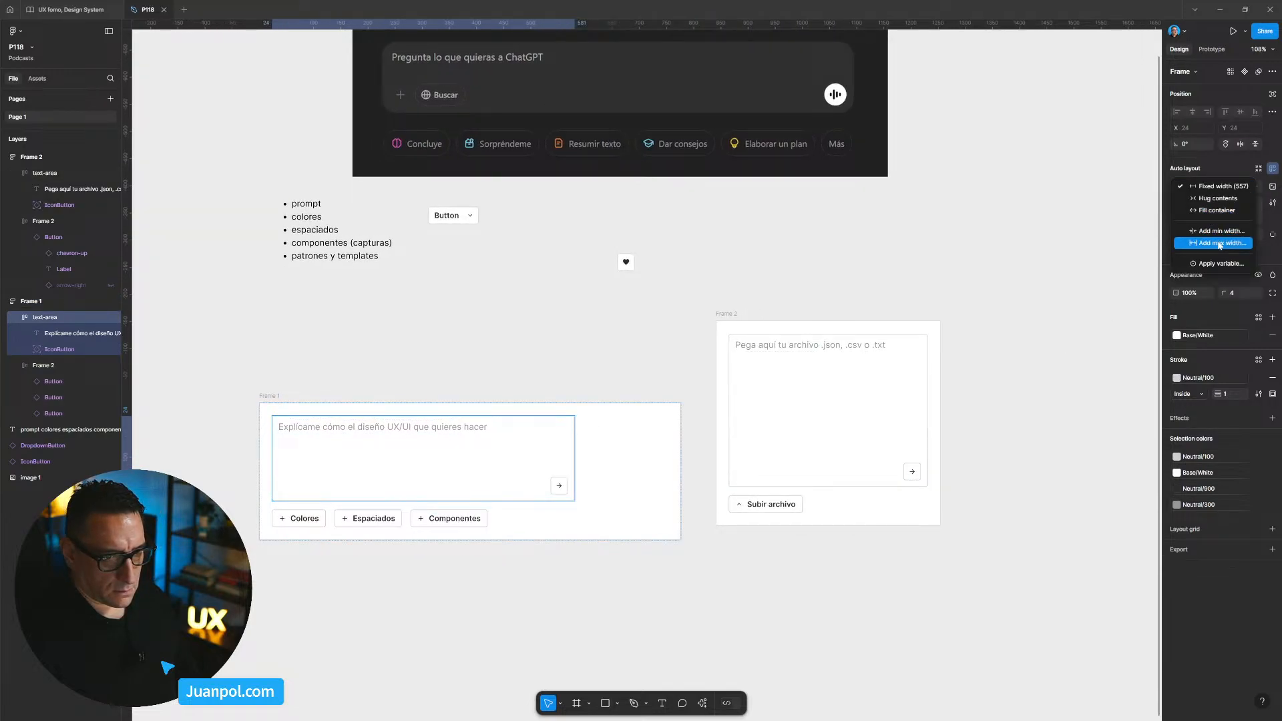
{"action": "left_click", "coordinate": [1213, 210]}
{"action": "scroll", "coordinate": [548, 311], "scroll_direction": "left", "scroll_amount": 1}
{"action": "left_click", "coordinate": [401, 281]}
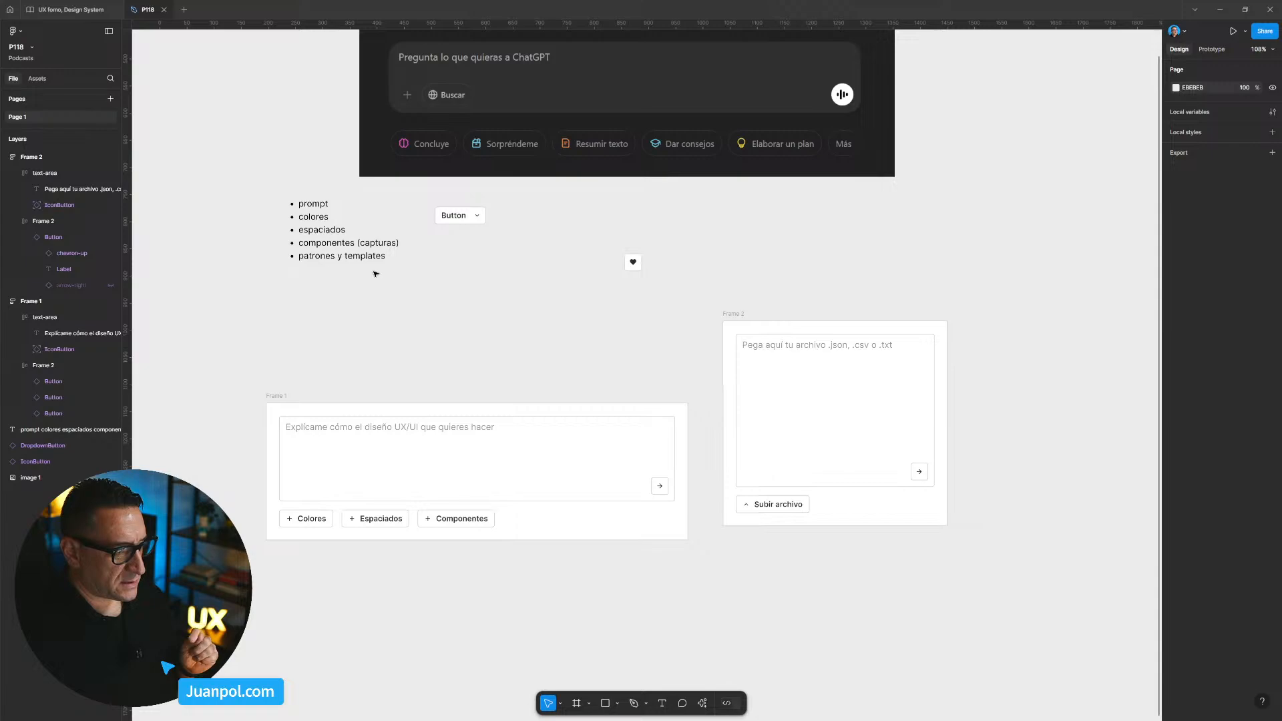
Set the button row of the first prompt frame to fill the container width.
{"action": "left_click", "coordinate": [445, 525]}
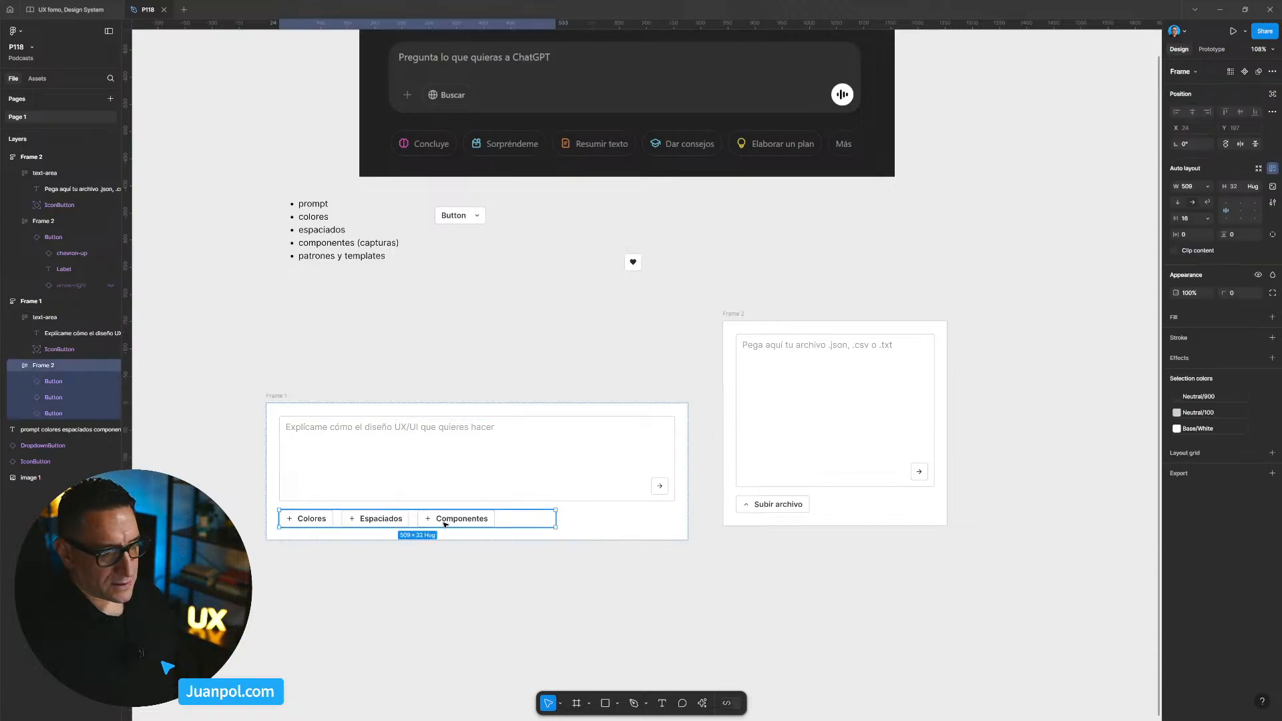
{"action": "left_click", "coordinate": [1208, 186]}
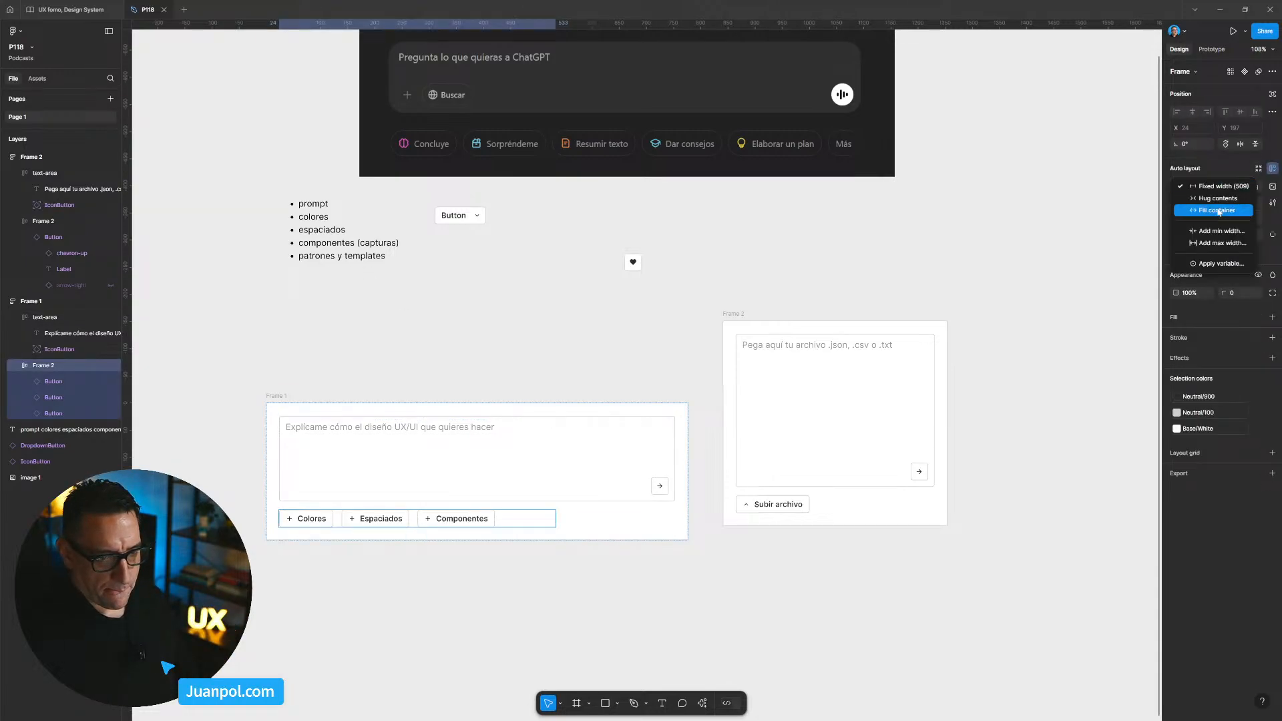
{"action": "left_click", "coordinate": [1202, 211]}
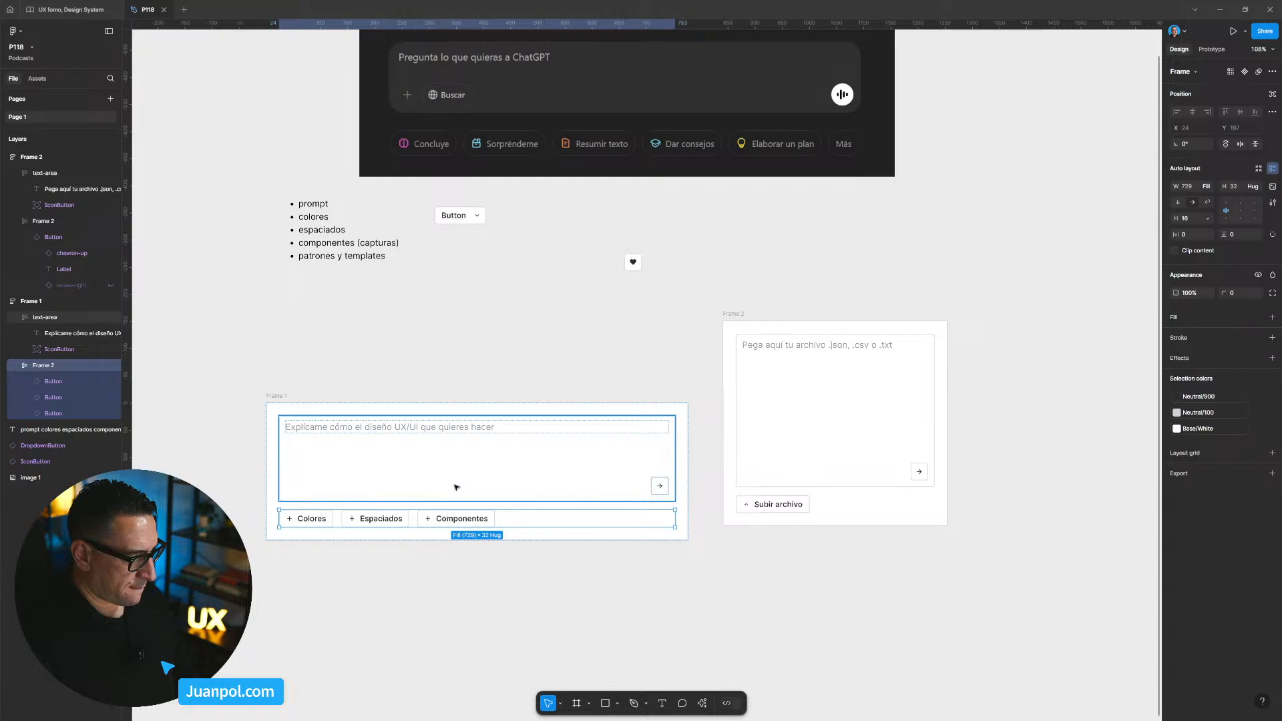
Duplicate the Componentes button in the first prompt frame and label the copy Patrones.
{"action": "left_click", "coordinate": [452, 518]}
{"action": "key", "text": "ctrl+d"}
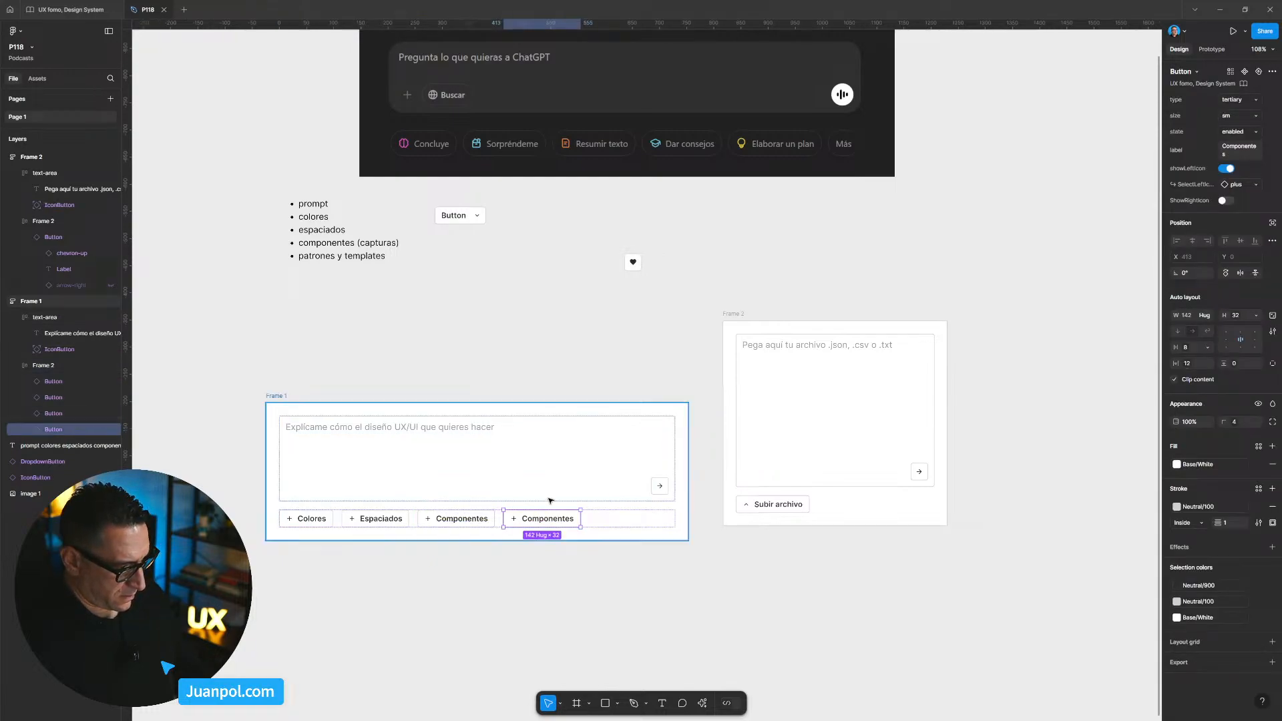
{"action": "left_click", "coordinate": [1235, 151]}
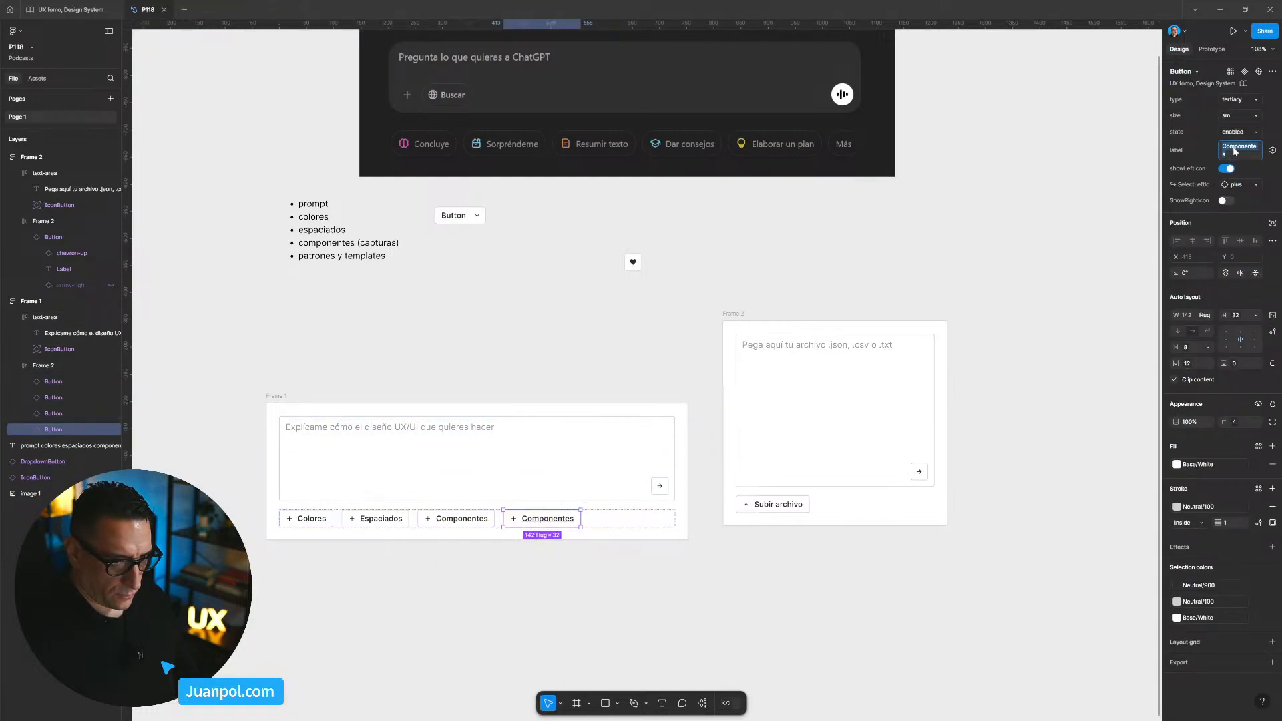
{"action": "type", "text": "Patrones"}
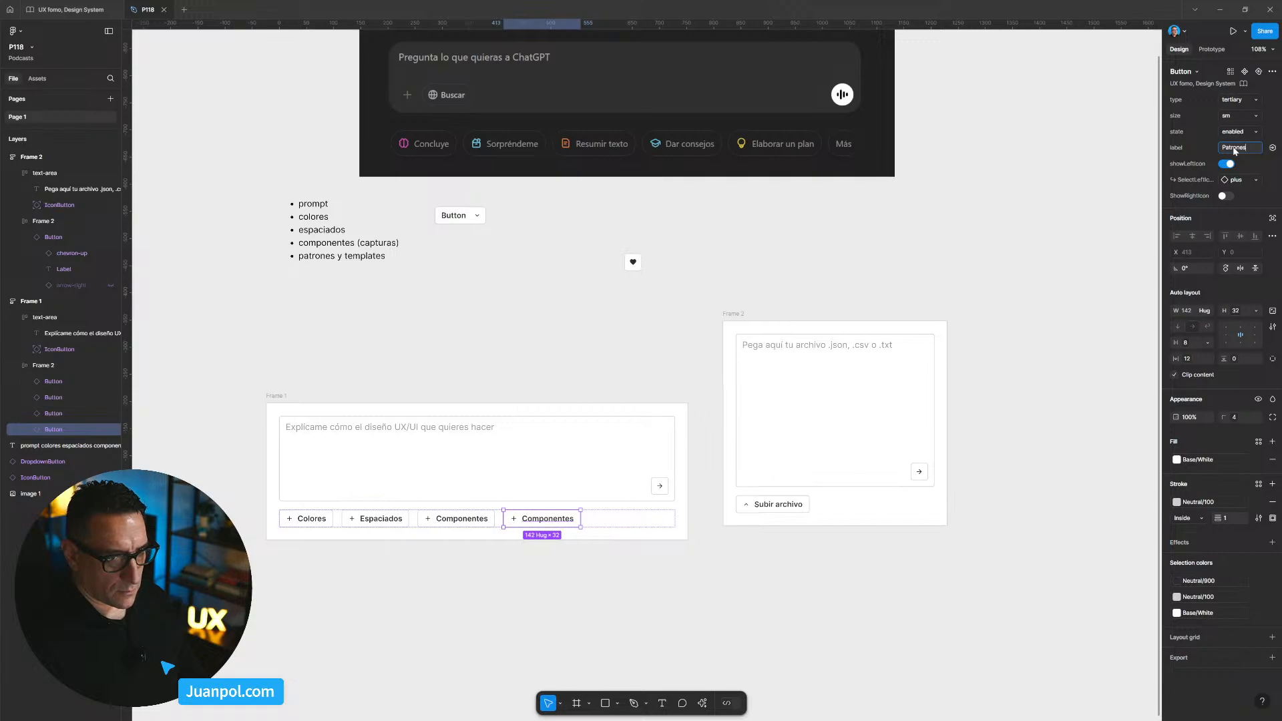
{"action": "key", "text": "Return"}
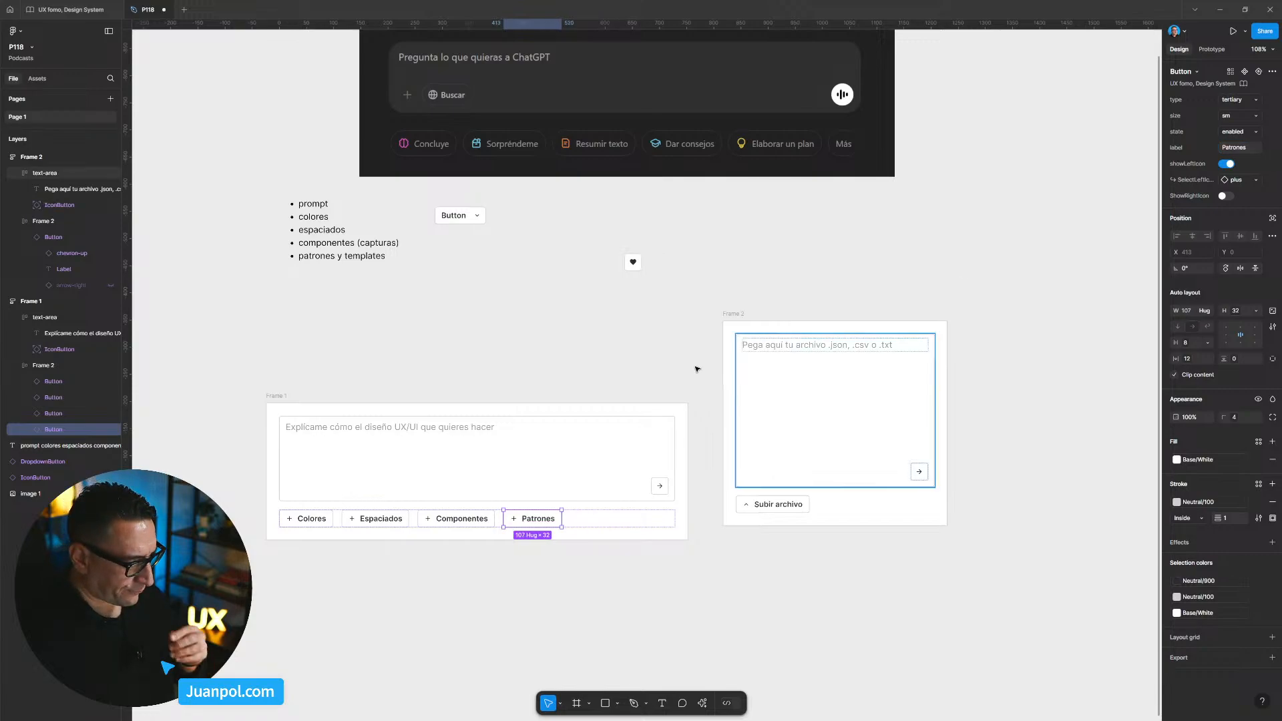
Delete the bulleted notes list above the first prompt frame.
{"action": "left_click", "coordinate": [324, 255]}
{"action": "left_click_drag", "start_coordinate": [324, 255], "coordinate": [319, 281]}
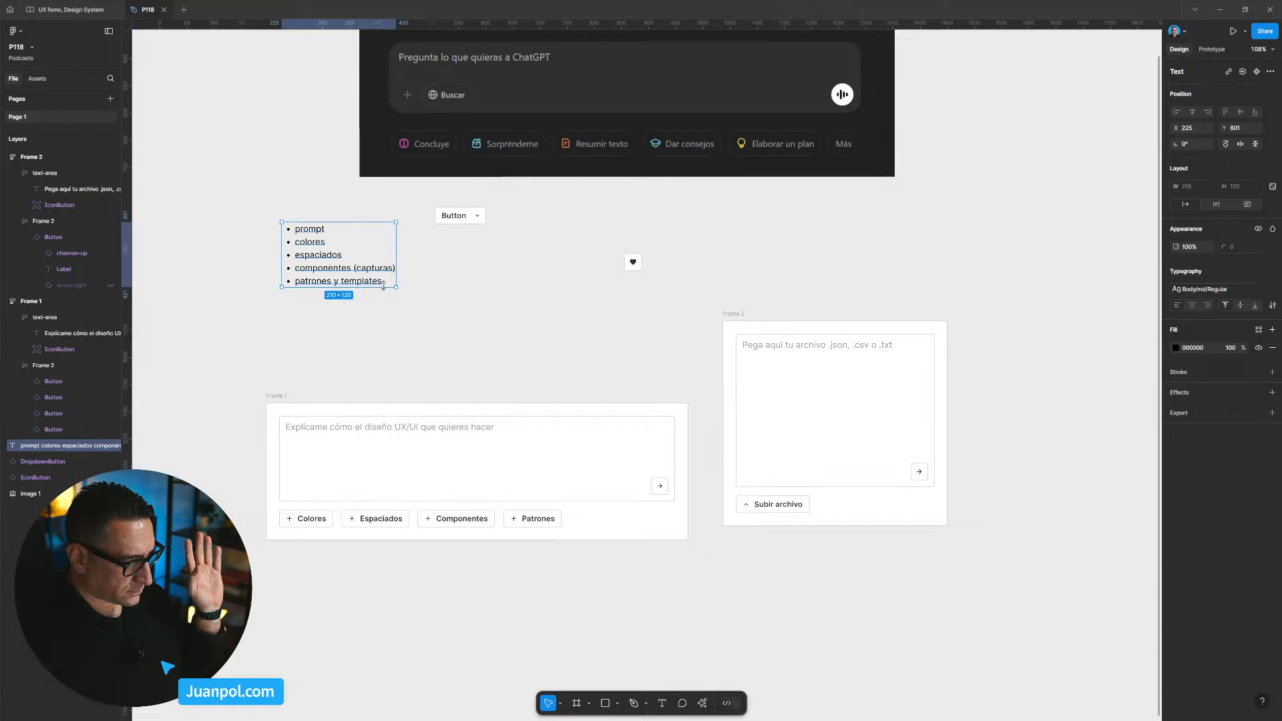
{"action": "key", "text": "Delete"}
{"action": "scroll", "coordinate": [317, 516], "scroll_direction": "down", "scroll_amount": 1}
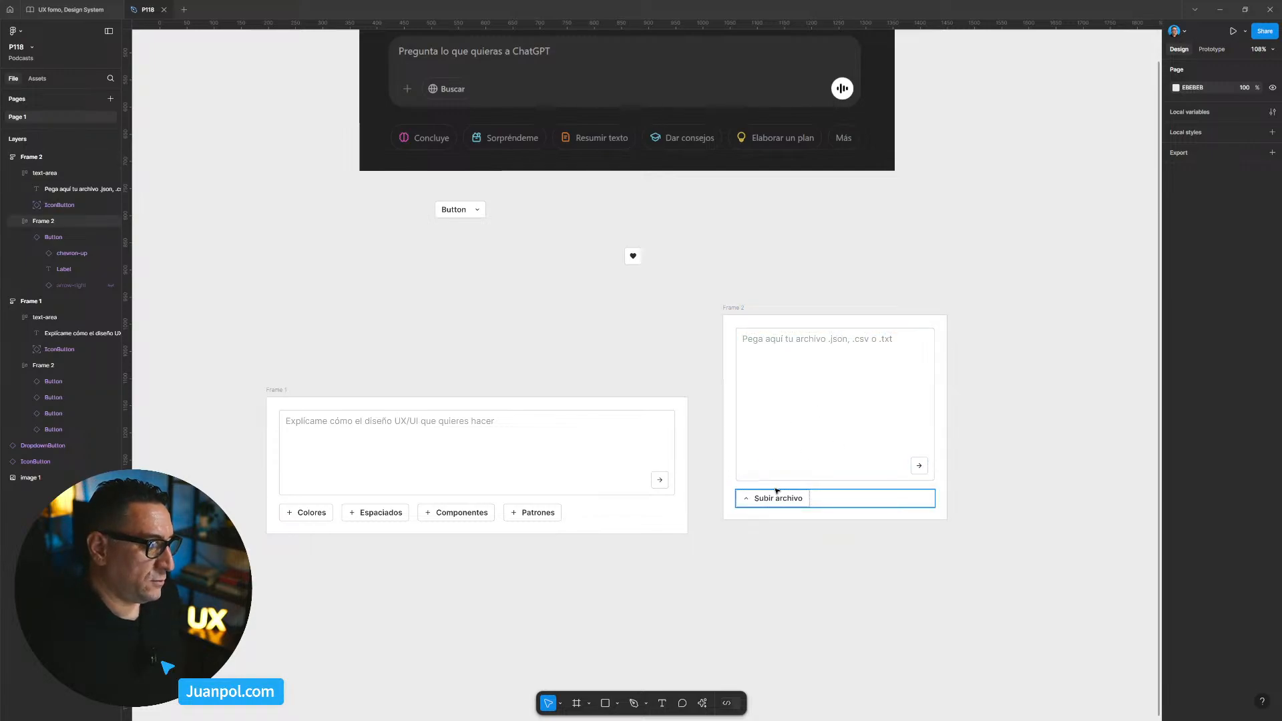
{"action": "right_click", "coordinate": [765, 455]}
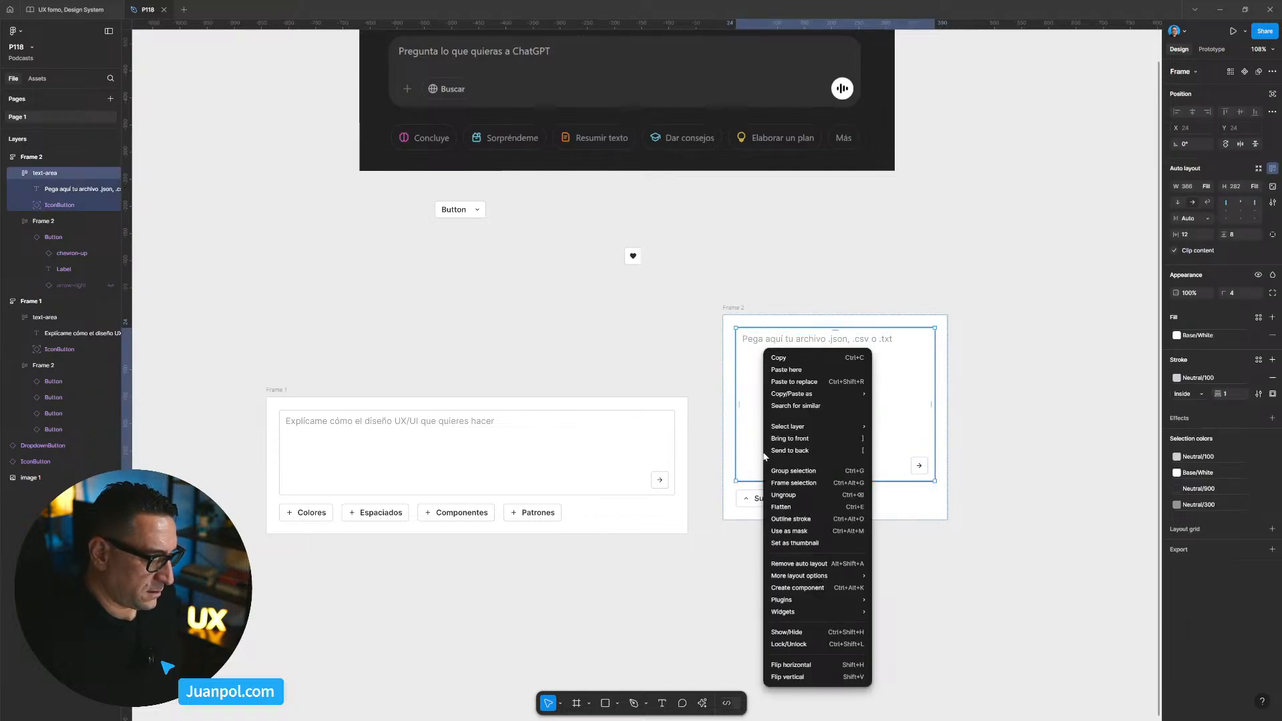
{"action": "left_click", "coordinate": [719, 454]}
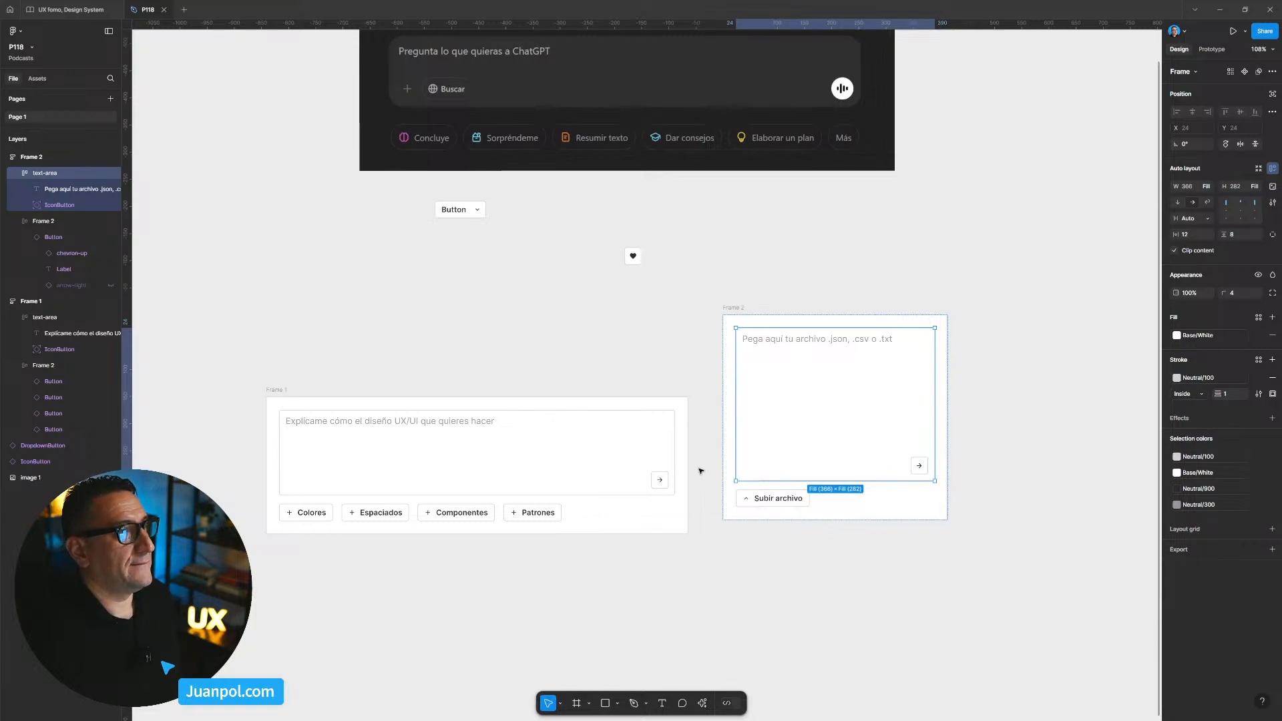
{"action": "left_click", "coordinate": [713, 380]}
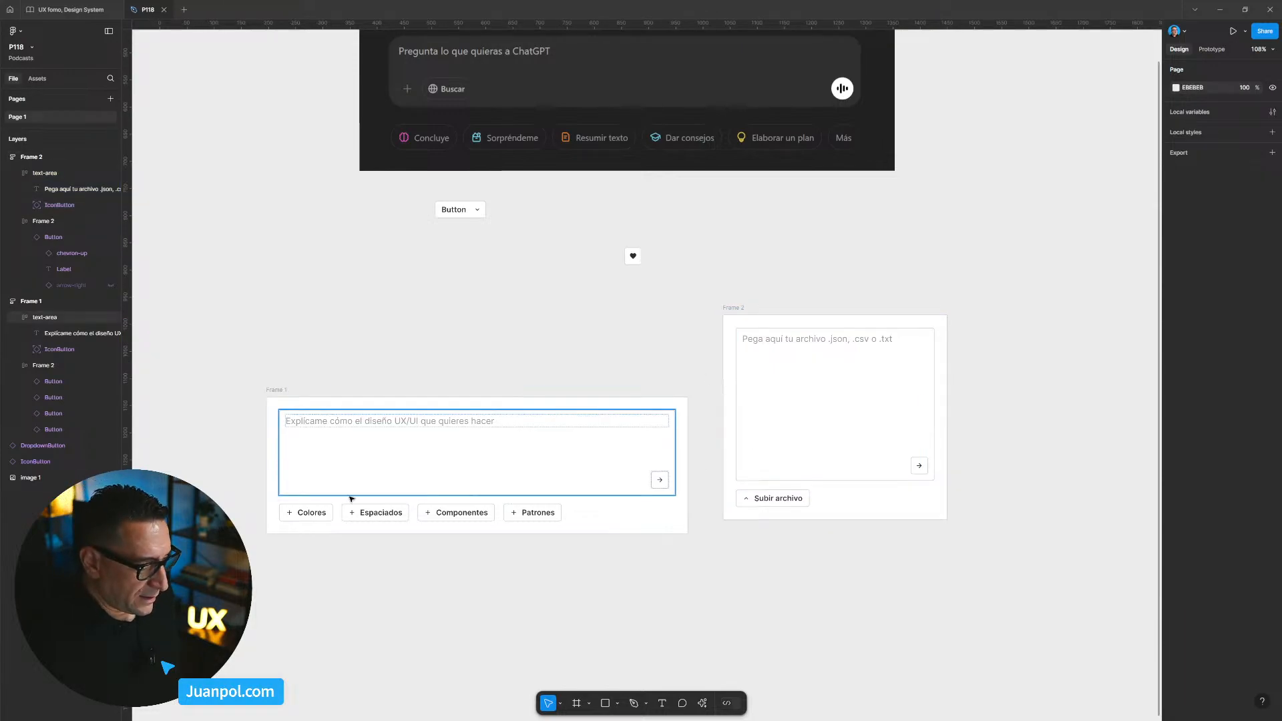
{"action": "scroll", "coordinate": [348, 508], "scroll_direction": "up", "scroll_amount": 1}
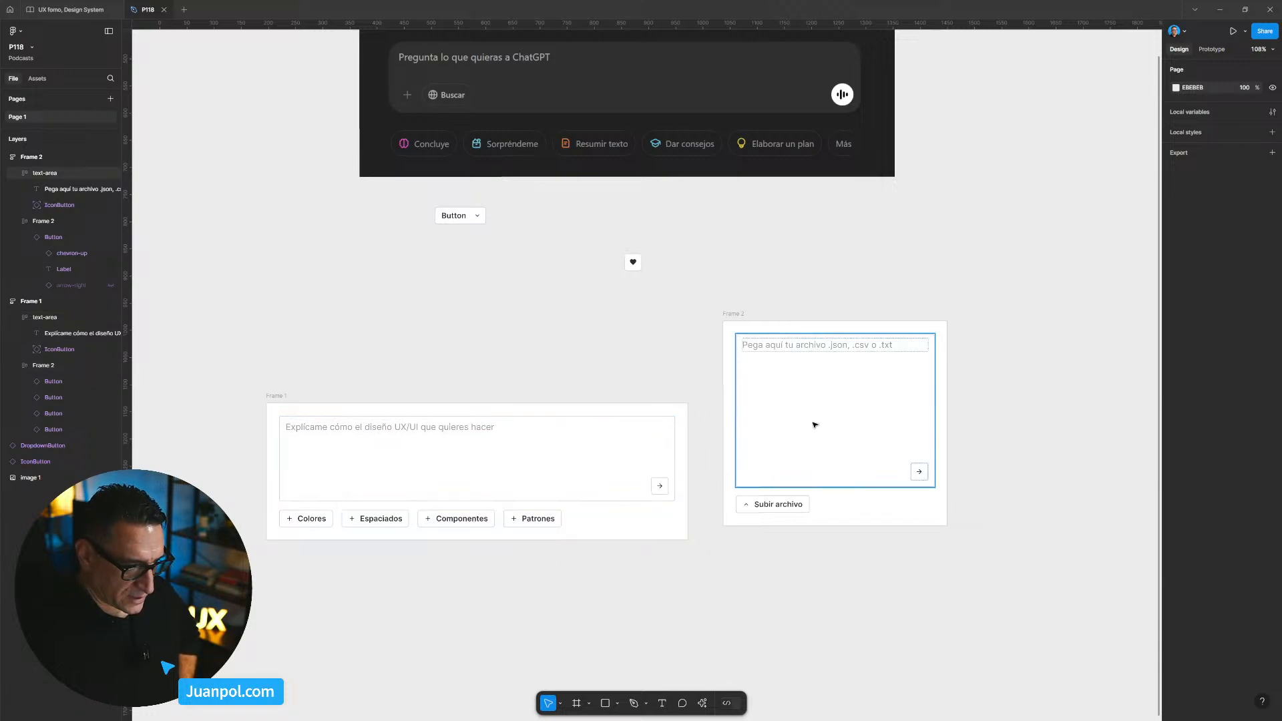
{"action": "scroll", "coordinate": [811, 403], "scroll_direction": "down", "scroll_amount": 1}
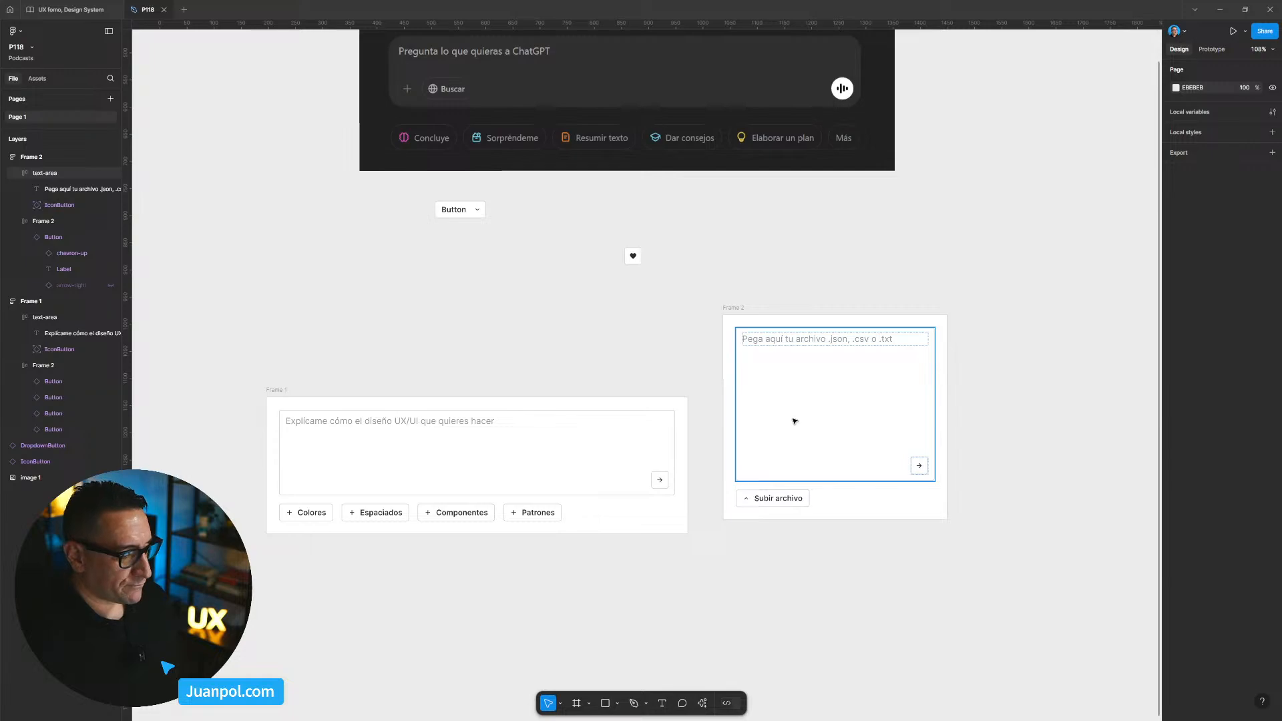
{"action": "scroll", "coordinate": [410, 415], "scroll_direction": "down", "scroll_amount": 1}
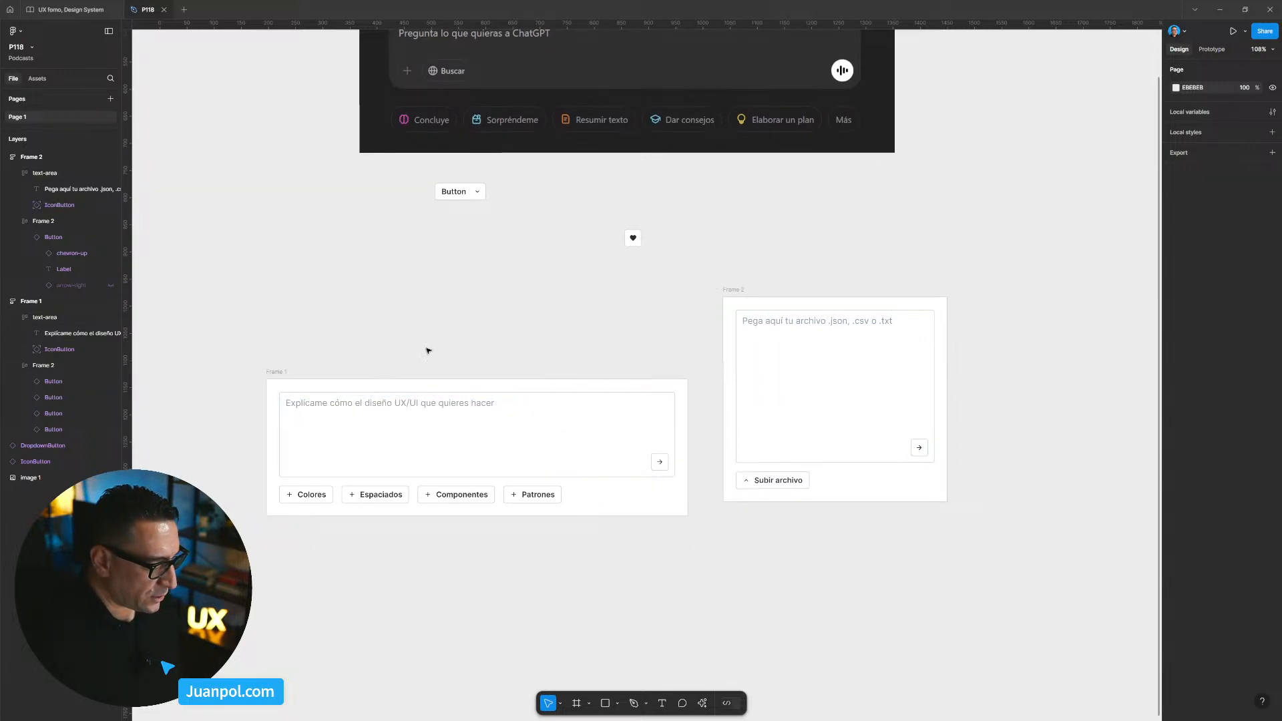
{"action": "left_click", "coordinate": [483, 510]}
{"action": "left_click", "coordinate": [653, 297]}
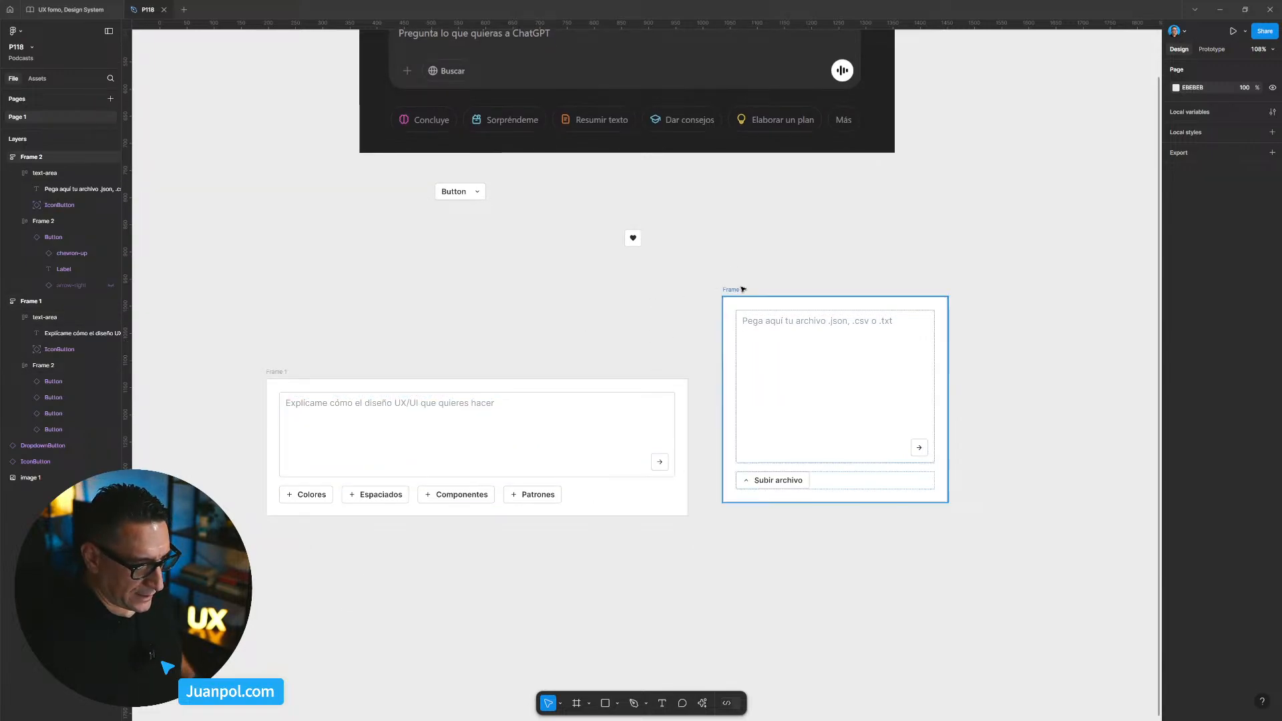
Move the second prompt frame down so its bottom edge aligns with the first frame's.
{"action": "left_click_drag", "start_coordinate": [739, 291], "coordinate": [730, 306]}
{"action": "left_click_drag", "start_coordinate": [628, 301], "coordinate": [672, 334]}
{"action": "scroll", "coordinate": [673, 334], "scroll_direction": "down", "scroll_amount": 2}
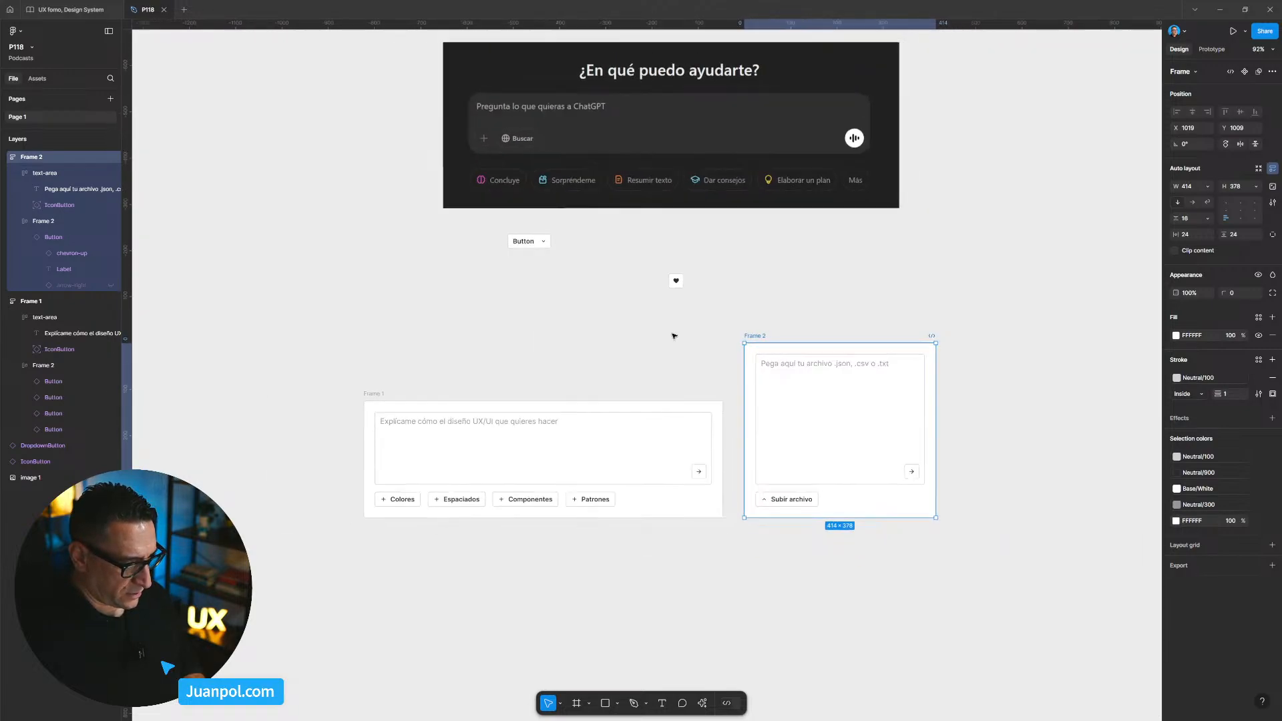
Move the ChatGPT screenshot up and align its left edge with the first prompt frame.
{"action": "left_click_drag", "start_coordinate": [516, 310], "coordinate": [491, 380]}
{"action": "left_click_drag", "start_coordinate": [587, 265], "coordinate": [511, 199]}
{"action": "left_click", "coordinate": [695, 406]}
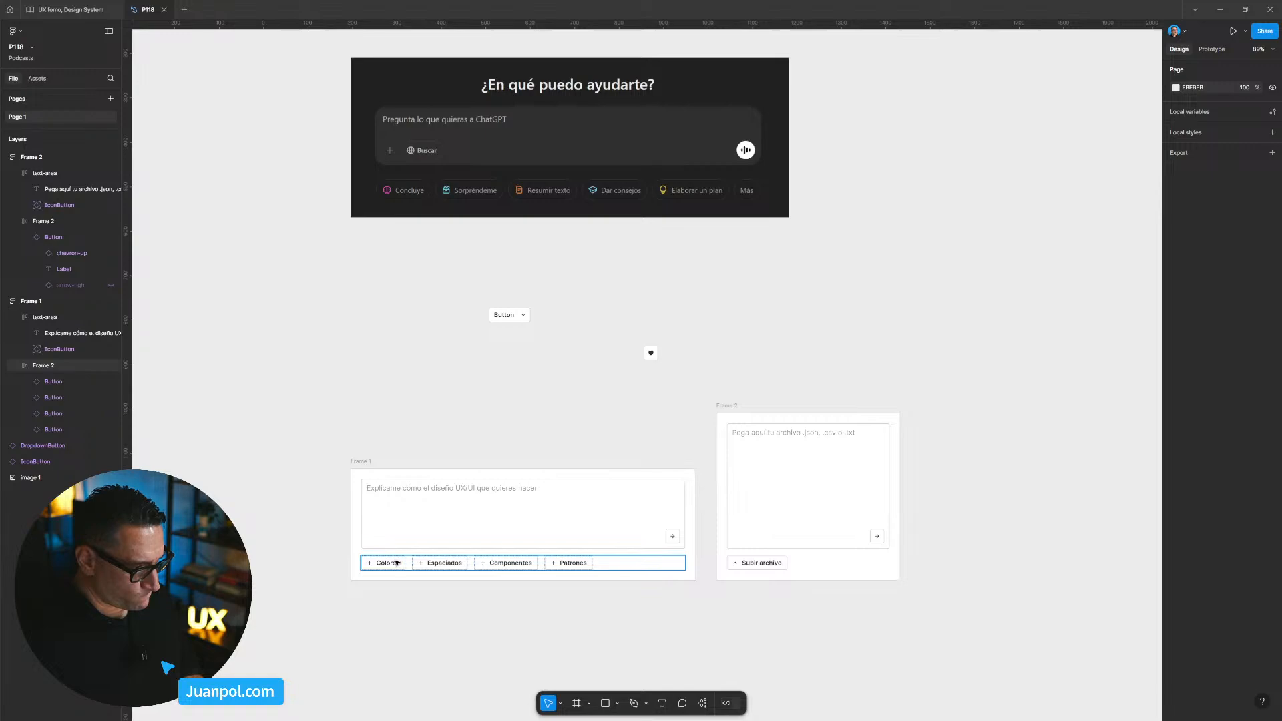
Delete the ChatGPT reference screenshot from the canvas.
{"action": "scroll", "coordinate": [430, 152], "scroll_direction": "up", "scroll_amount": 3}
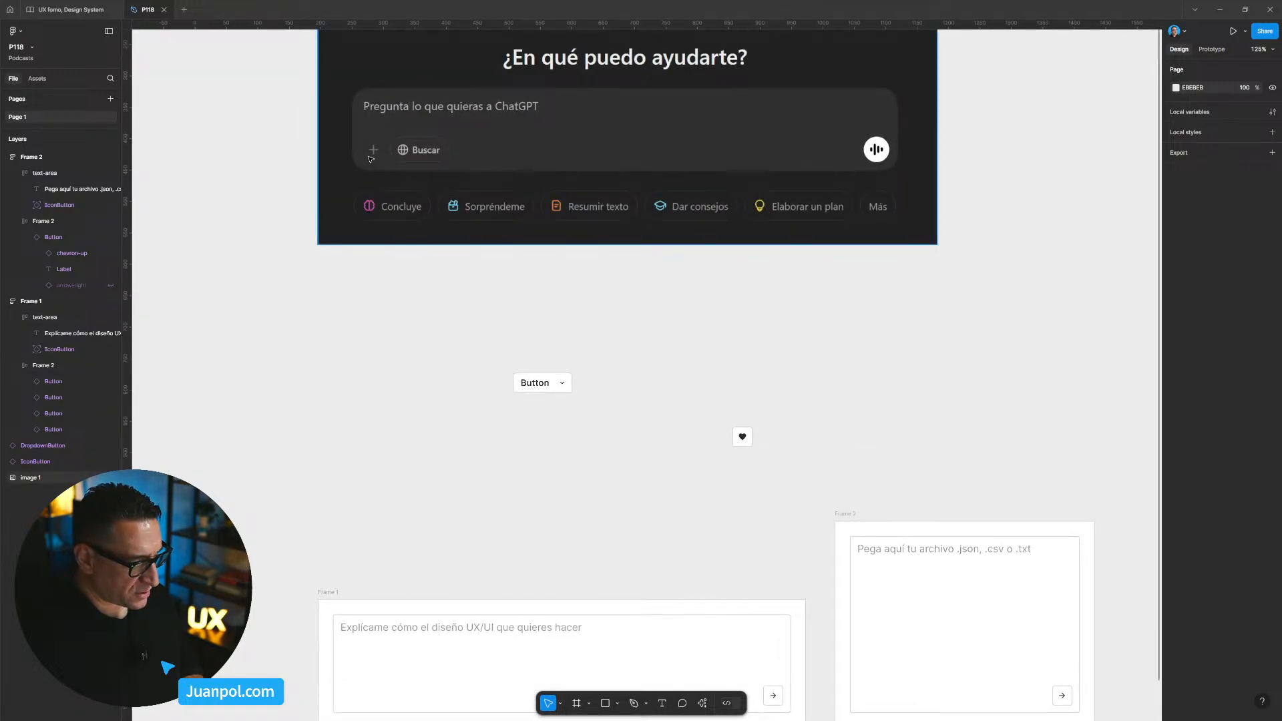
{"action": "scroll", "coordinate": [360, 567], "scroll_direction": "down", "scroll_amount": 2}
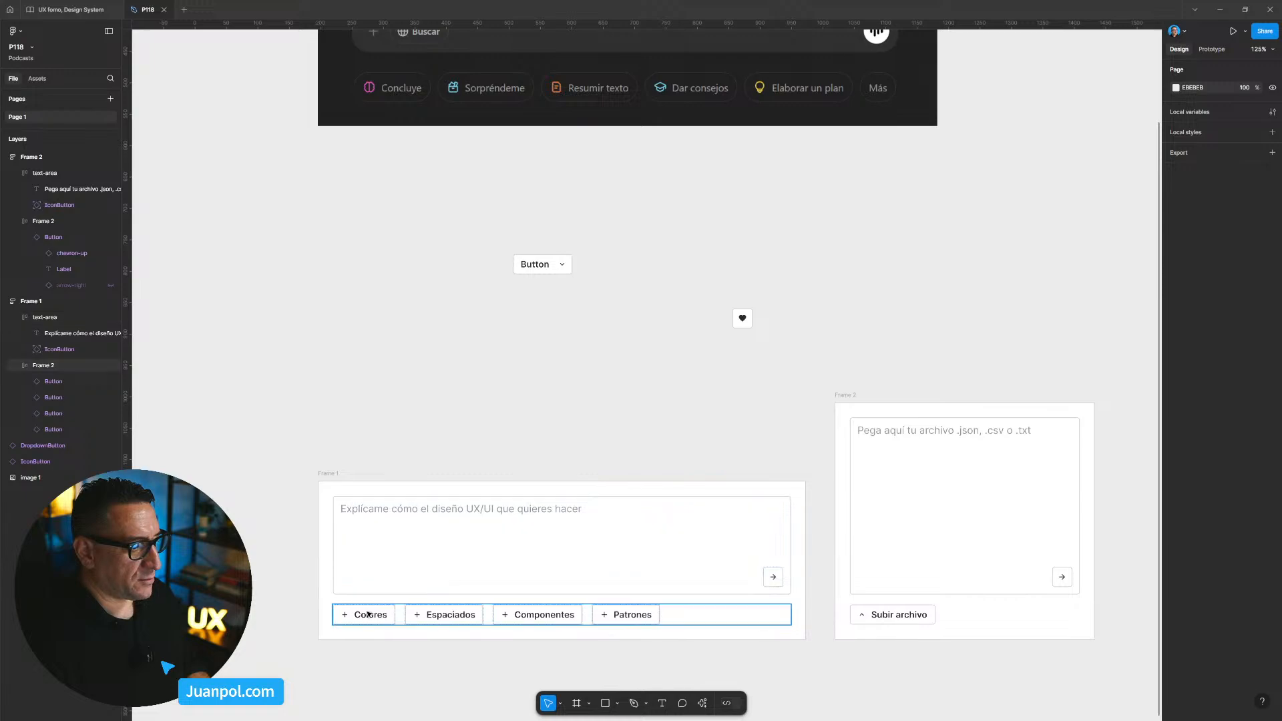
{"action": "scroll", "coordinate": [443, 231], "scroll_direction": "down", "scroll_amount": 3}
{"action": "scroll", "coordinate": [456, 259], "scroll_direction": "down", "scroll_amount": 1}
{"action": "left_click", "coordinate": [565, 157]}
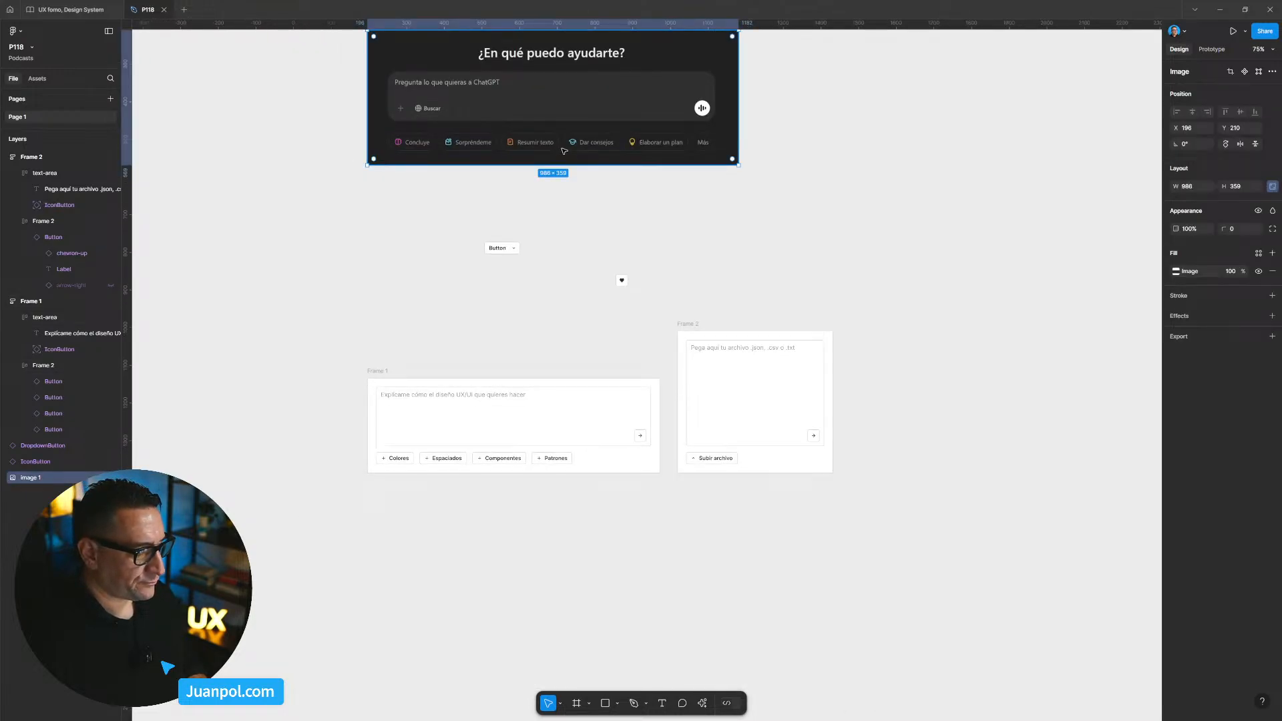
{"action": "scroll", "coordinate": [506, 429], "scroll_direction": "up", "scroll_amount": 1}
{"action": "key", "text": "Delete"}
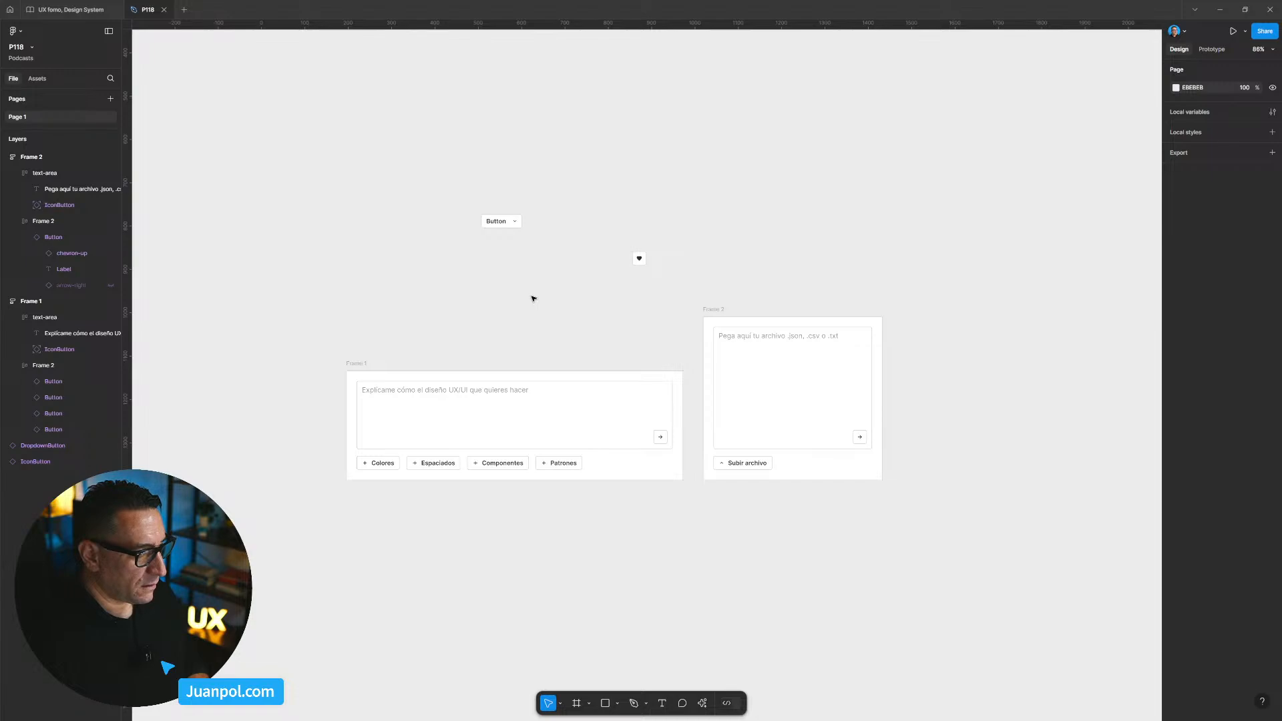
Copy the text area's placeholder text into the first prompt frame above the text area and center-align it.
{"action": "double_click", "coordinate": [481, 391]}
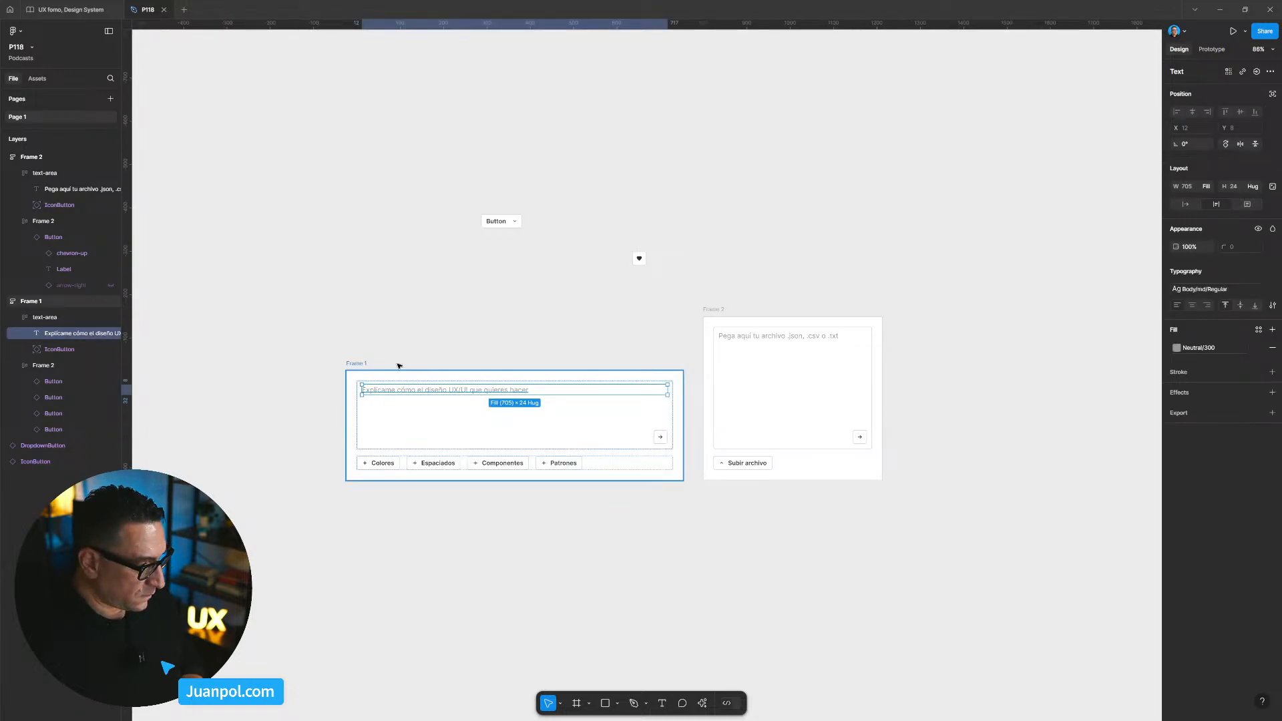
{"action": "left_click", "coordinate": [354, 365]}
{"action": "key", "text": "ctrl+v"}
{"action": "key", "text": "Up"}
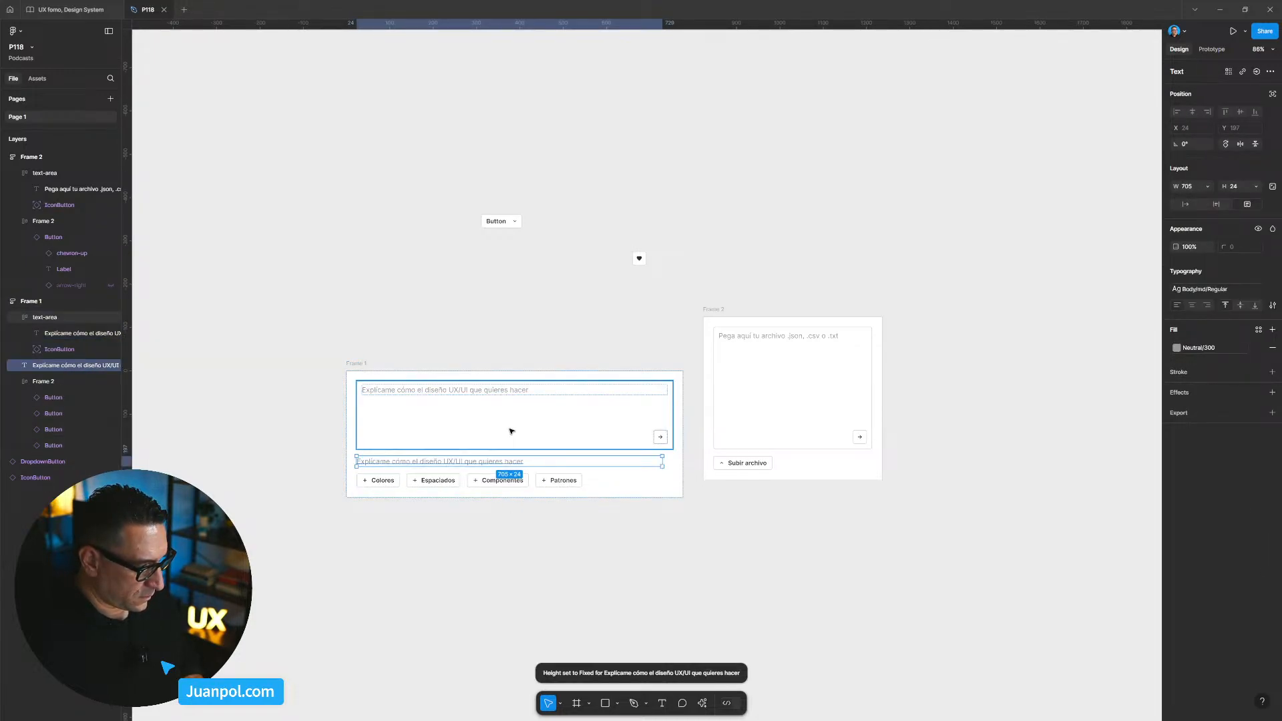
{"action": "key", "text": "Up"}
{"action": "left_click", "coordinate": [1192, 306]}
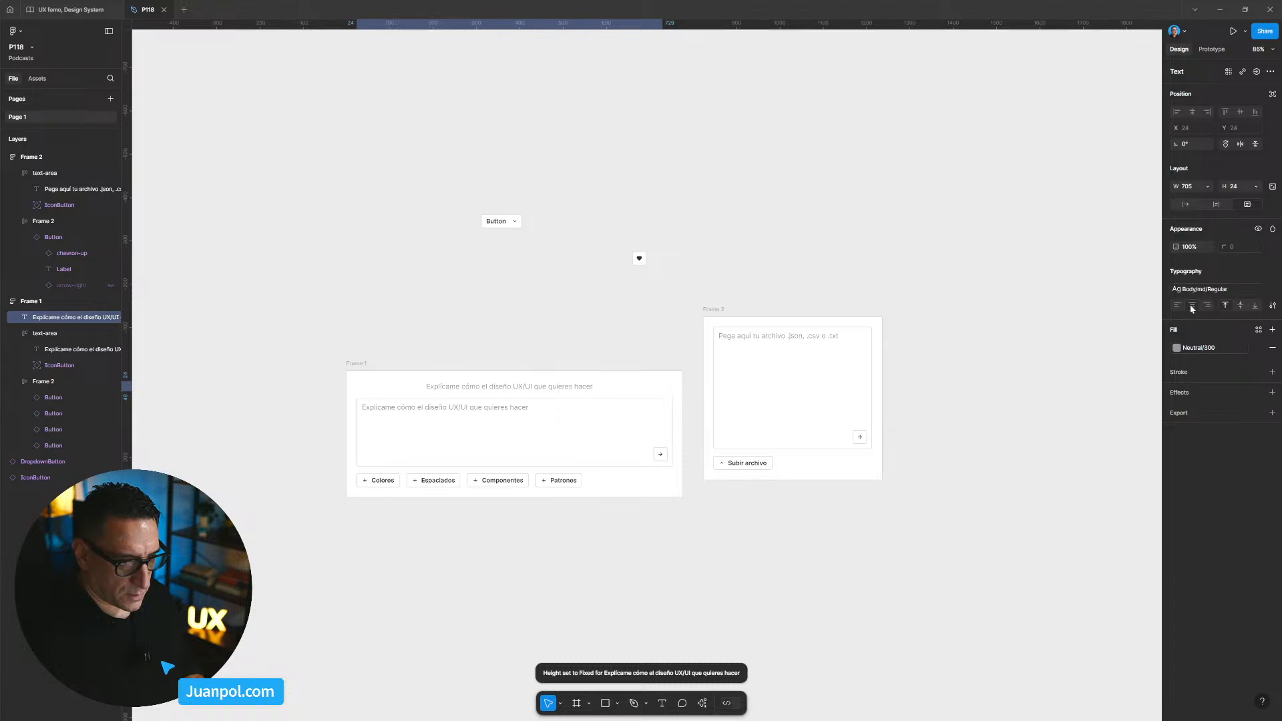
Apply the Heading/sm Semi Bold text style to the copied text above the text area.
{"action": "left_click", "coordinate": [1222, 290]}
{"action": "scroll", "coordinate": [1270, 434], "scroll_direction": "up", "scroll_amount": 4}
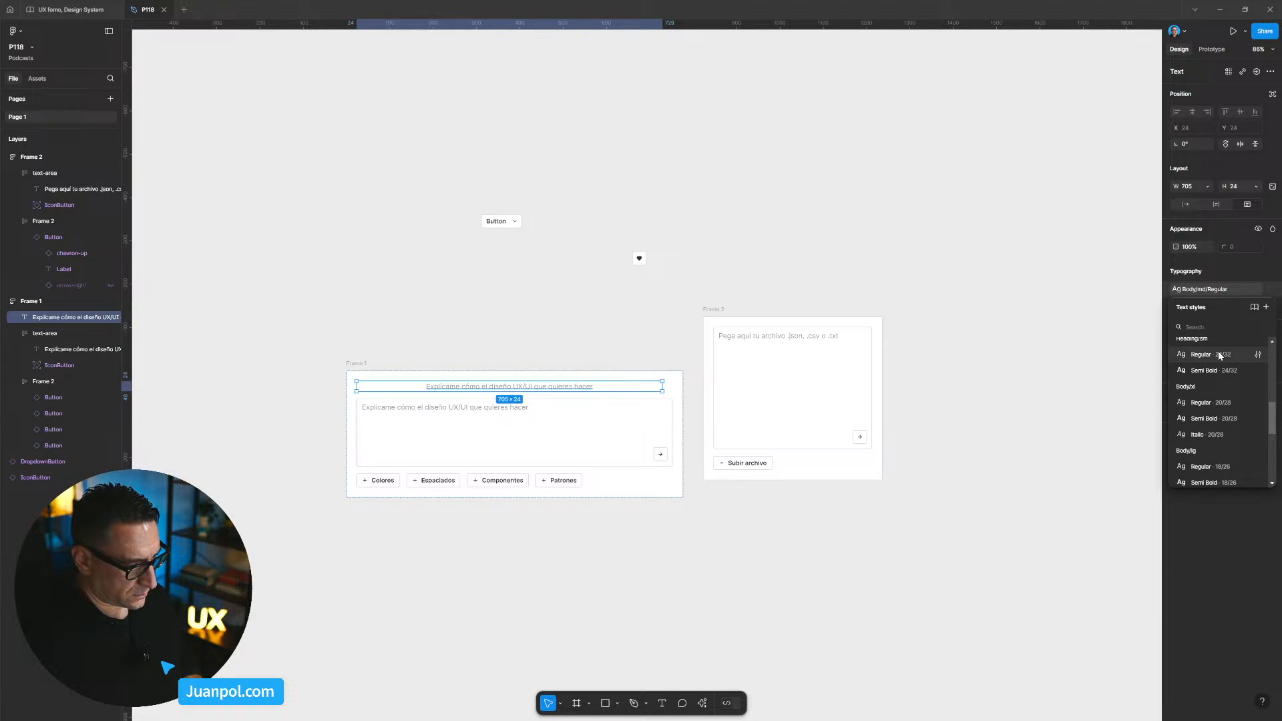
{"action": "left_click", "coordinate": [1217, 356]}
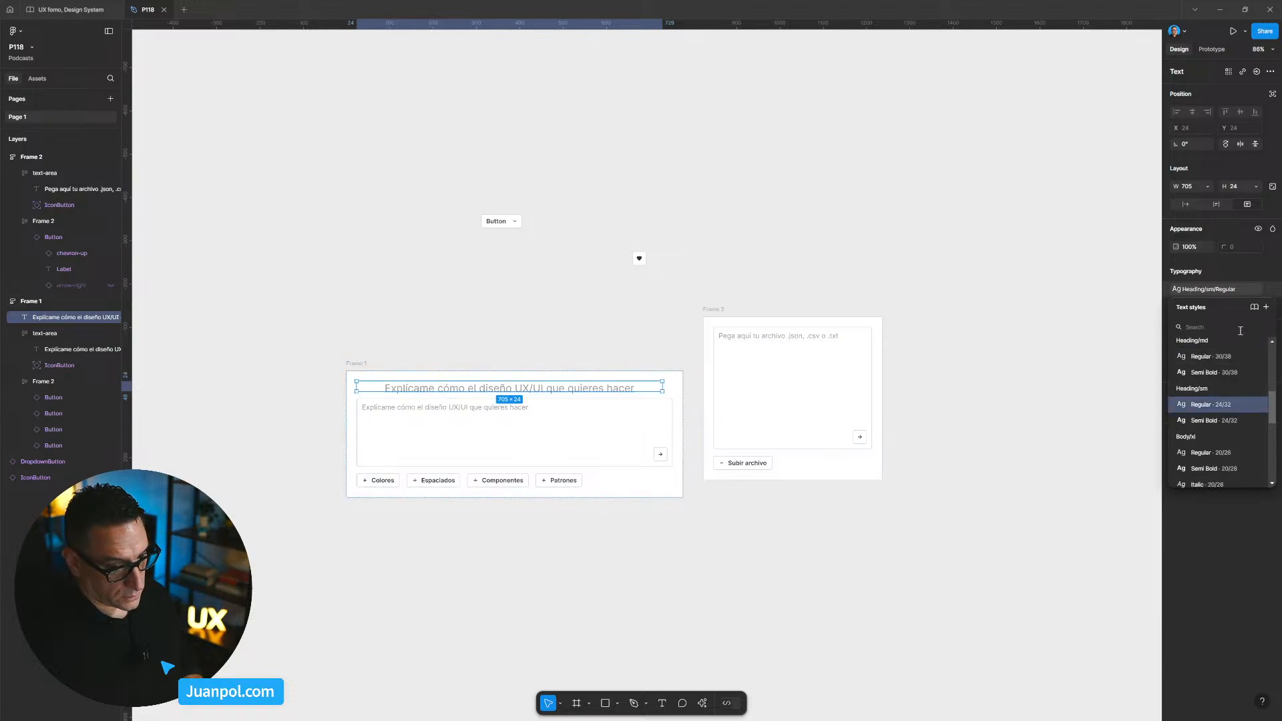
{"action": "left_click", "coordinate": [1226, 420]}
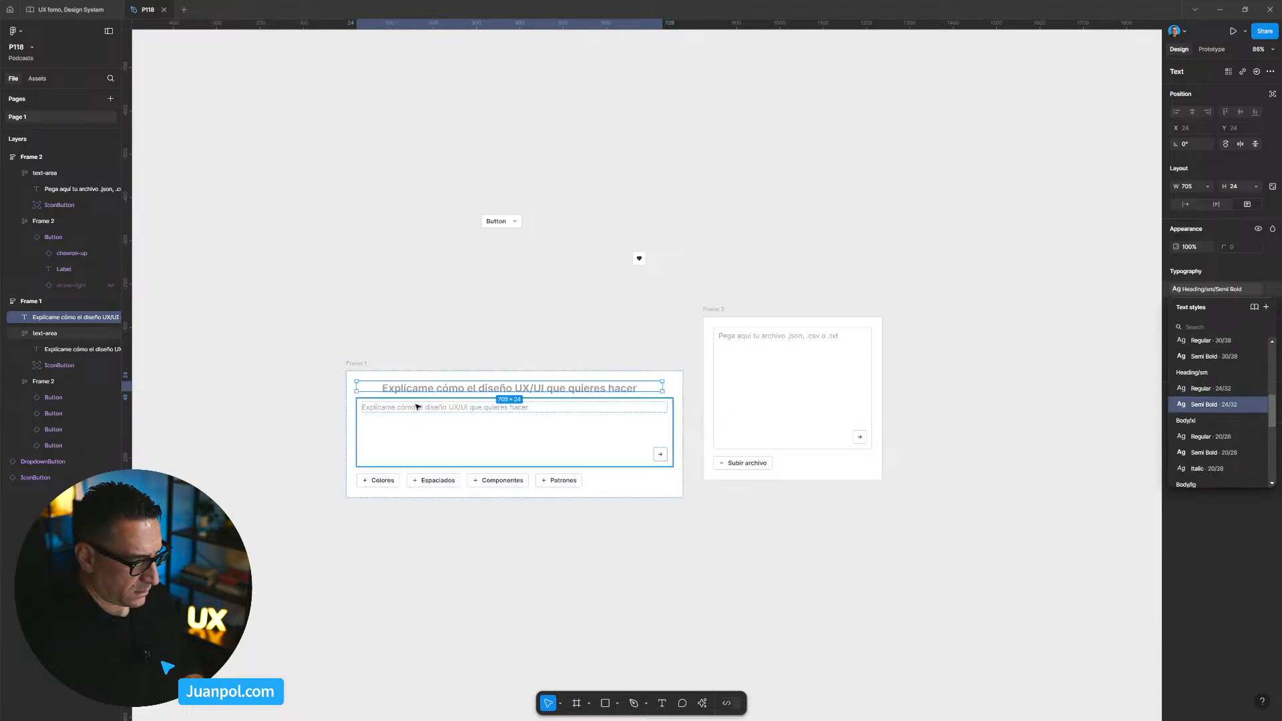
{"action": "left_click", "coordinate": [1236, 286]}
Set the fill of the heading text to the library color Neutral/700.
{"action": "left_click", "coordinate": [1200, 348]}
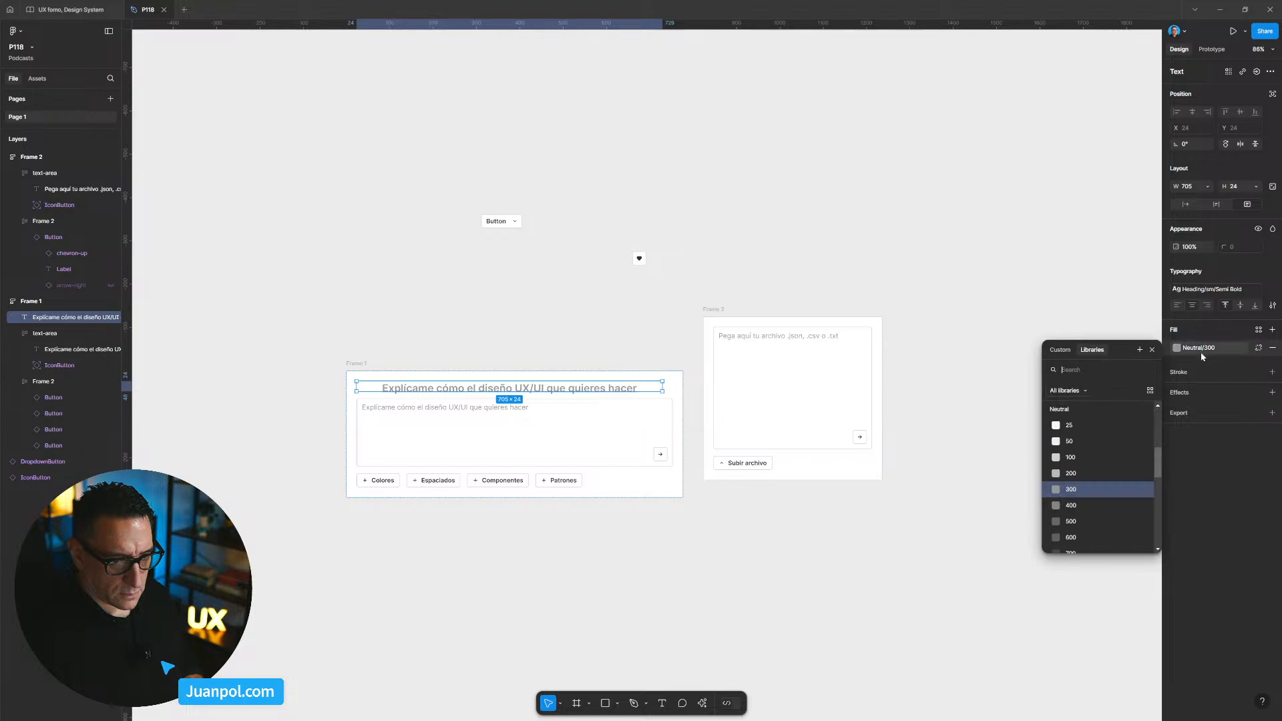
{"action": "left_click_drag", "start_coordinate": [1158, 466], "coordinate": [1160, 481]}
{"action": "left_click", "coordinate": [1095, 468]}
{"action": "key", "text": "Escape"}
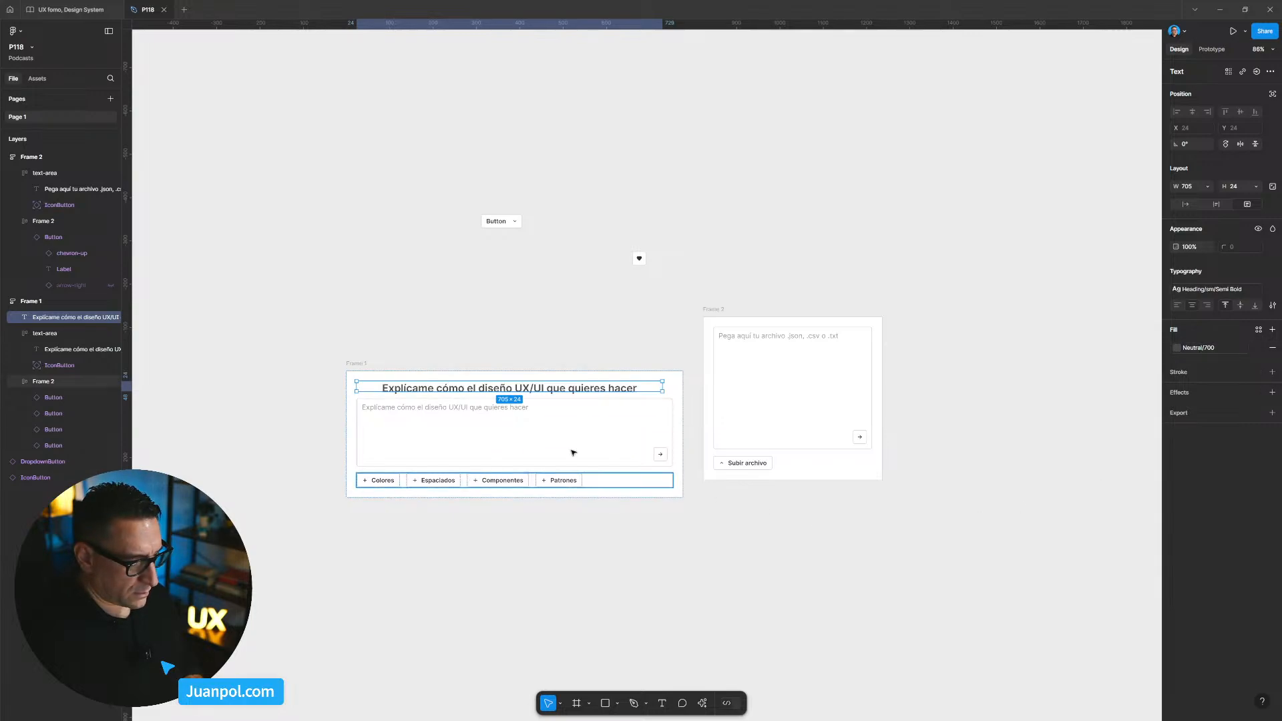
Replace the heading text of the first prompt frame with "Crea tu diseño UX/UI".
{"action": "scroll", "coordinate": [534, 387], "scroll_direction": "up", "scroll_amount": 5}
{"action": "double_click", "coordinate": [519, 400]}
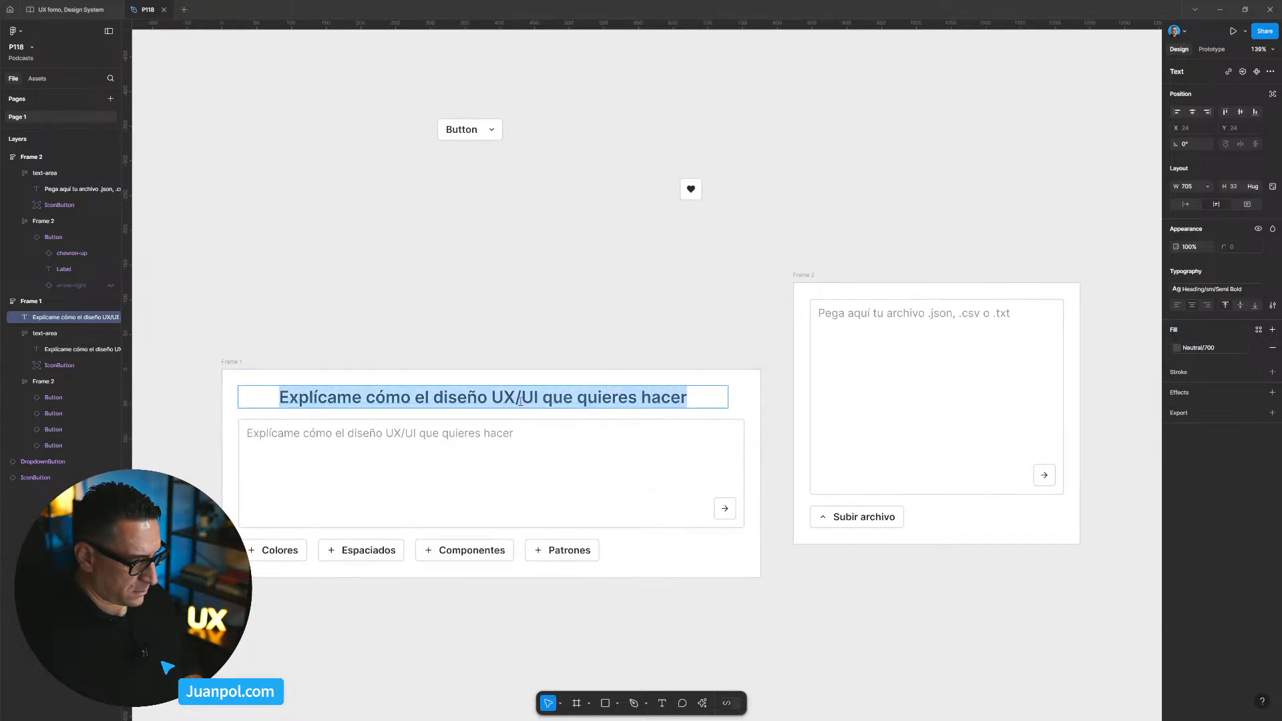
{"action": "type", "text": "Crea tu diseño "}
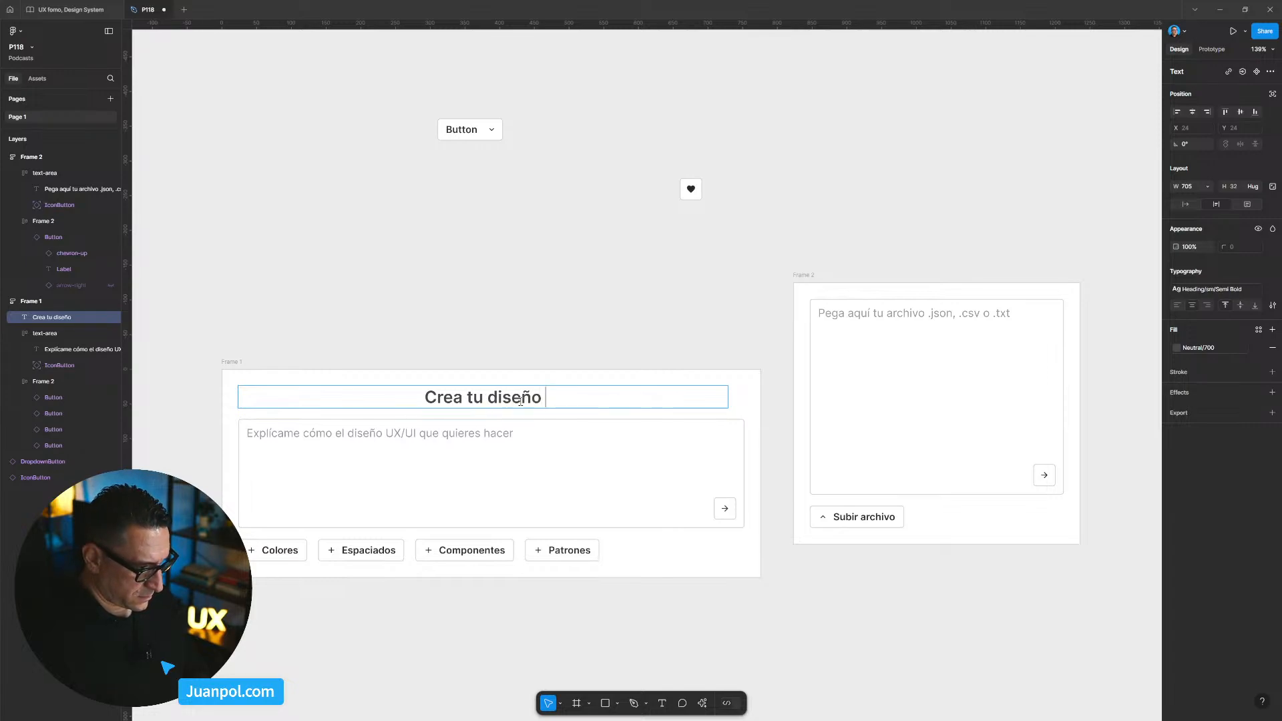
{"action": "type", "text": "UX"}
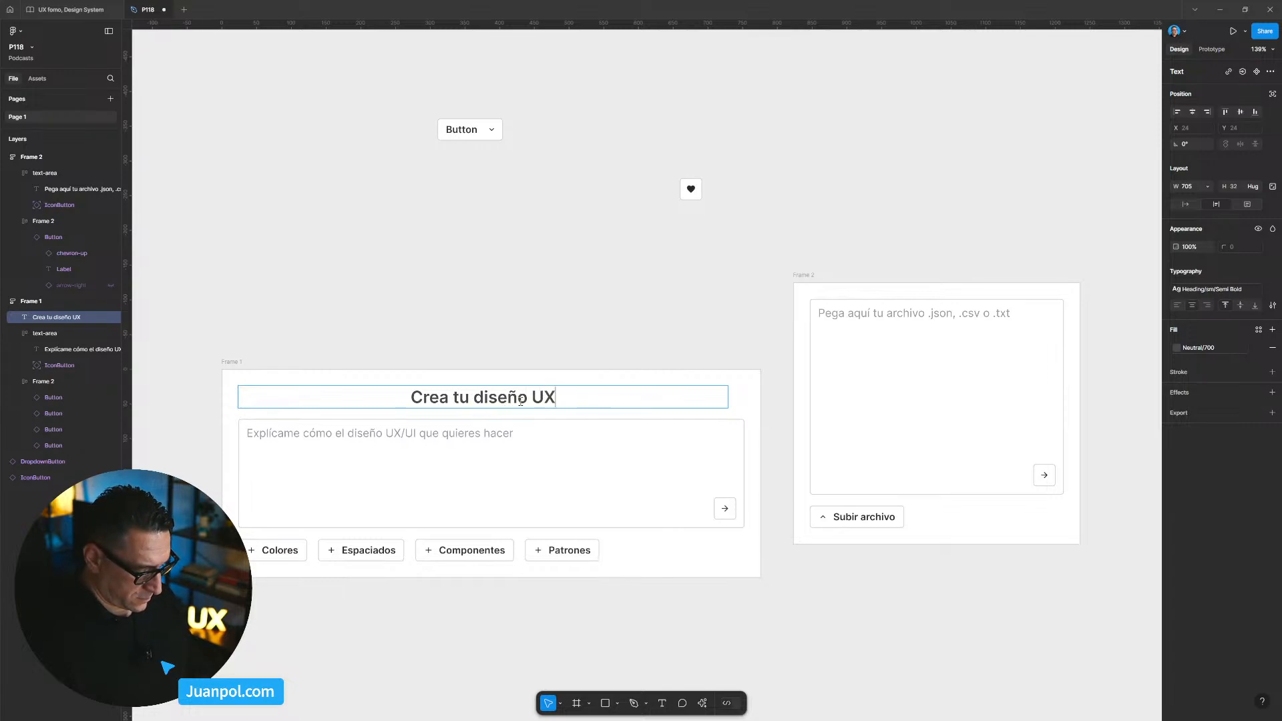
{"action": "type", "text": "/UI"}
{"action": "left_click", "coordinate": [543, 330]}
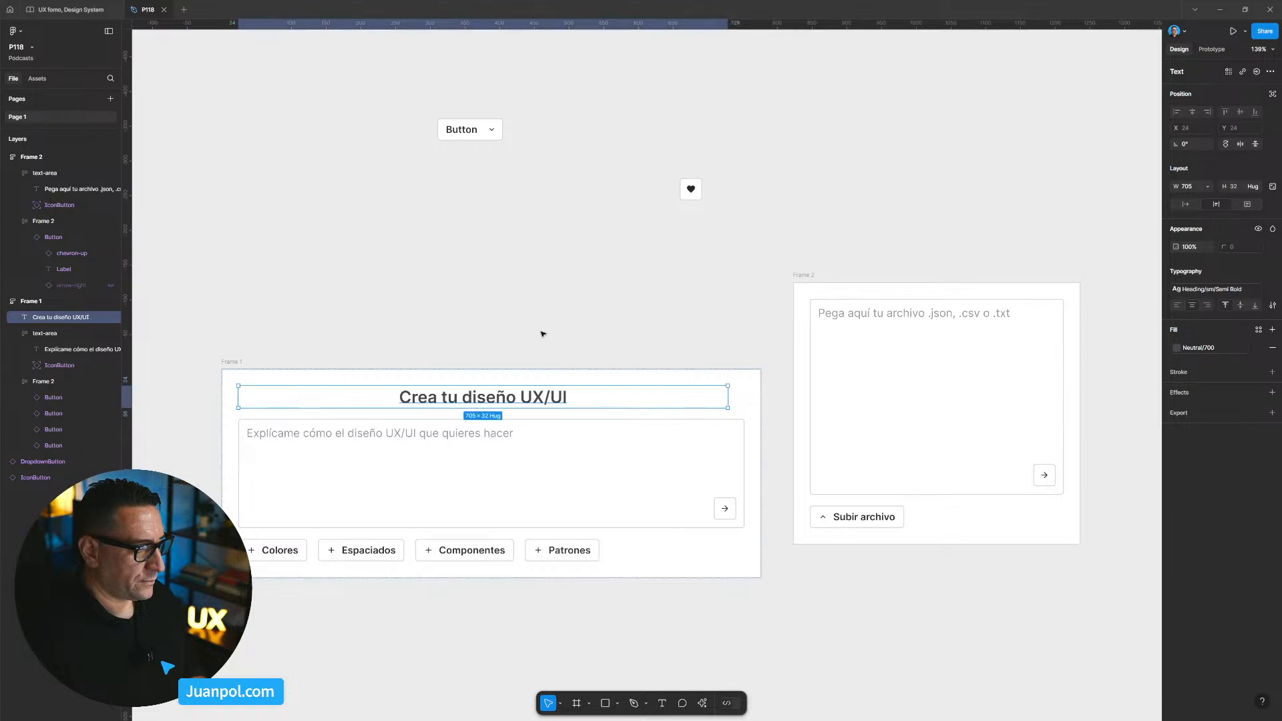
Delete the leftover dropdown button and heart icon button above the prompt frames.
{"action": "scroll", "coordinate": [542, 334], "scroll_direction": "down", "scroll_amount": 3}
{"action": "left_click", "coordinate": [703, 295]}
{"action": "left_click_drag", "start_coordinate": [705, 298], "coordinate": [478, 195]}
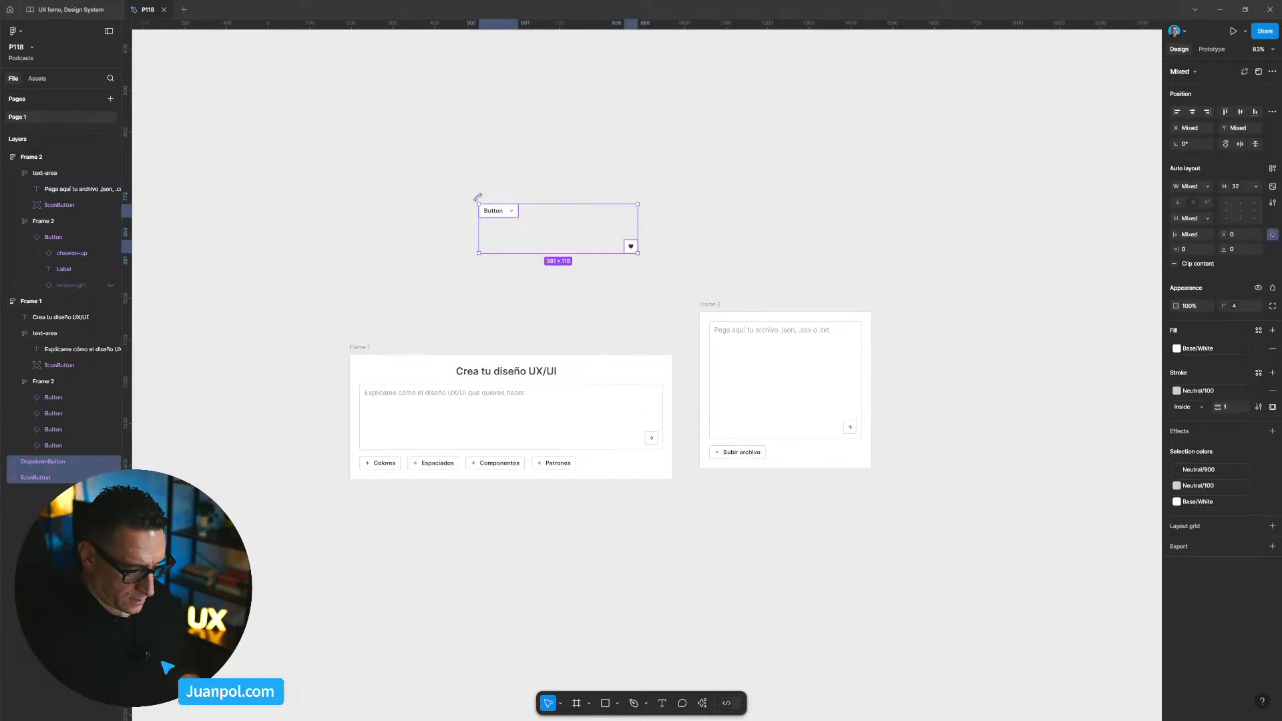
{"action": "key", "text": "Delete"}
Move both prompt frames higher on the canvas, side by side with their top edges aligned.
{"action": "scroll", "coordinate": [489, 201], "scroll_direction": "down", "scroll_amount": 2}
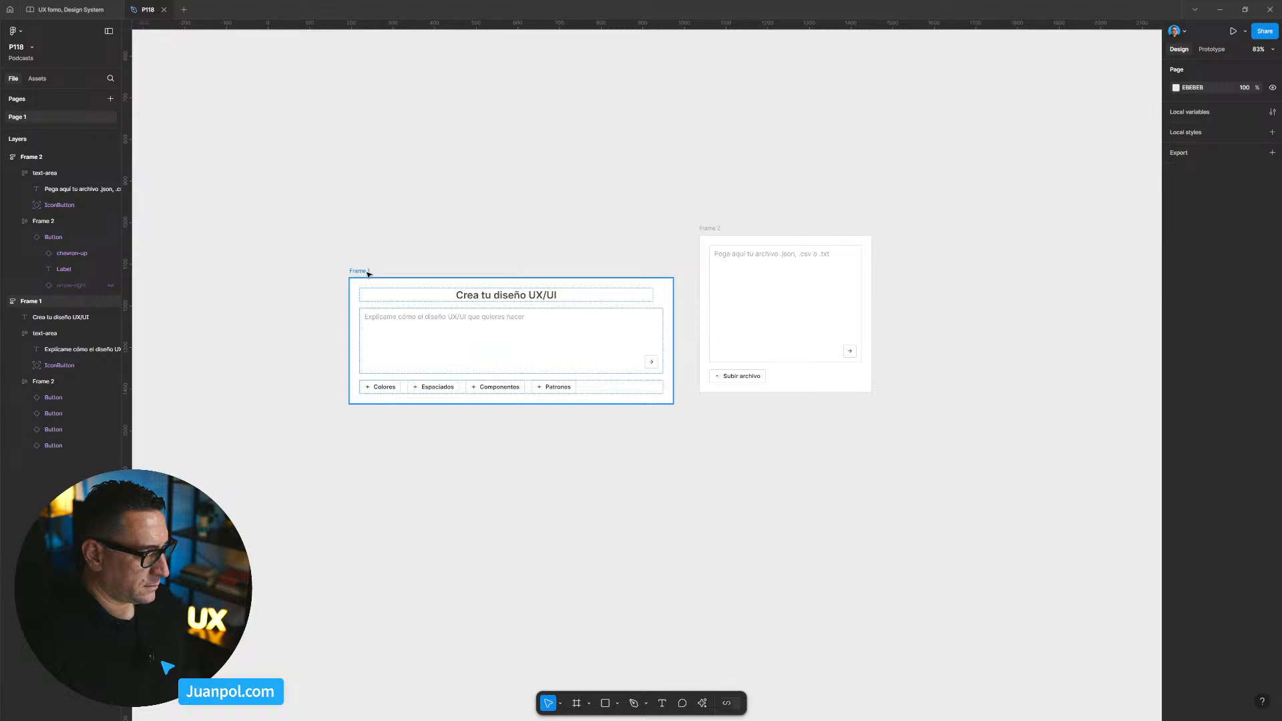
{"action": "left_click_drag", "start_coordinate": [366, 272], "coordinate": [316, 132]}
{"action": "left_click_drag", "start_coordinate": [719, 230], "coordinate": [690, 131]}
{"action": "scroll", "coordinate": [618, 410], "scroll_direction": "up", "scroll_amount": 1}
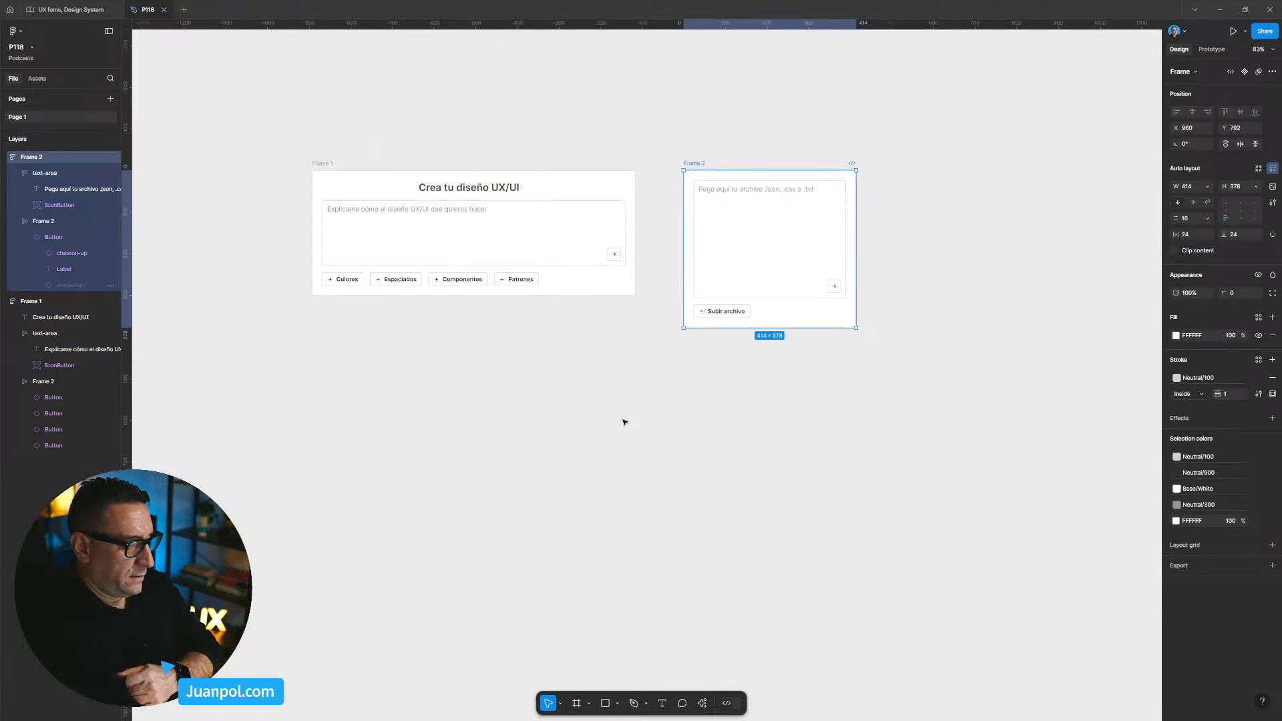
{"action": "scroll", "coordinate": [492, 443], "scroll_direction": "up", "scroll_amount": 3}
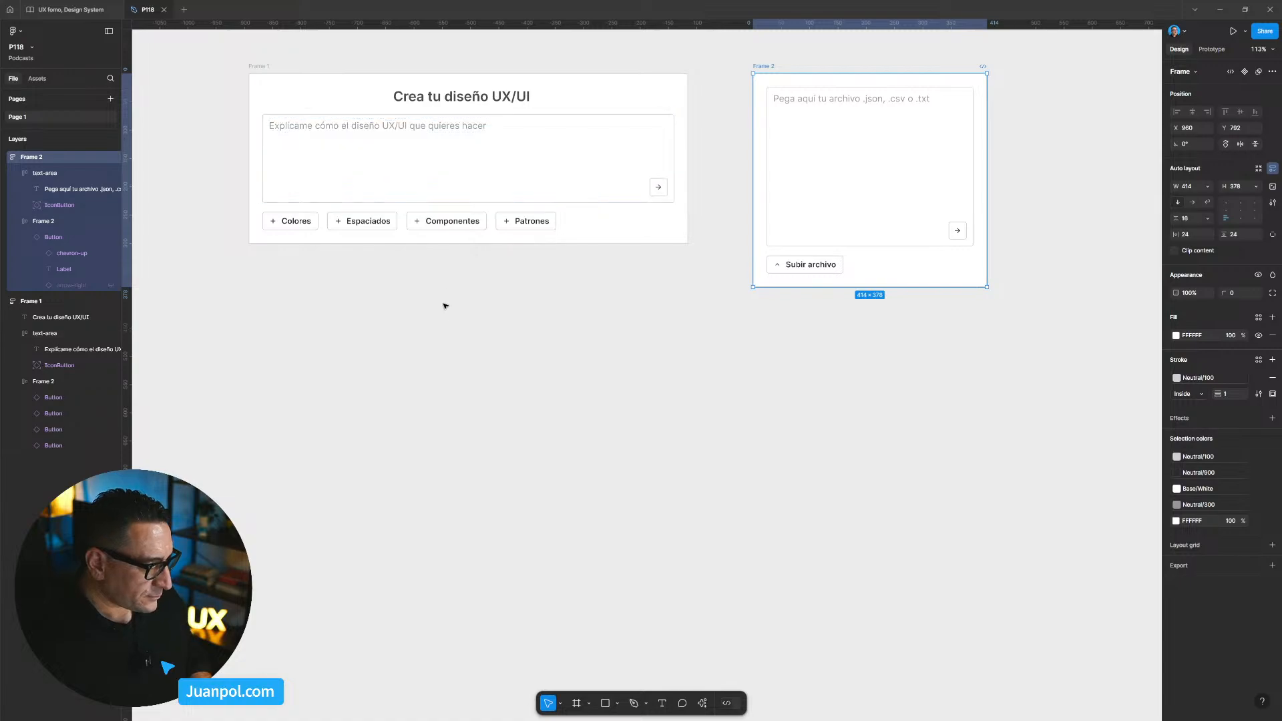
Copy the "Espaciados" button label onto the empty canvas below the first prompt frame.
{"action": "scroll", "coordinate": [468, 394], "scroll_direction": "up", "scroll_amount": 1}
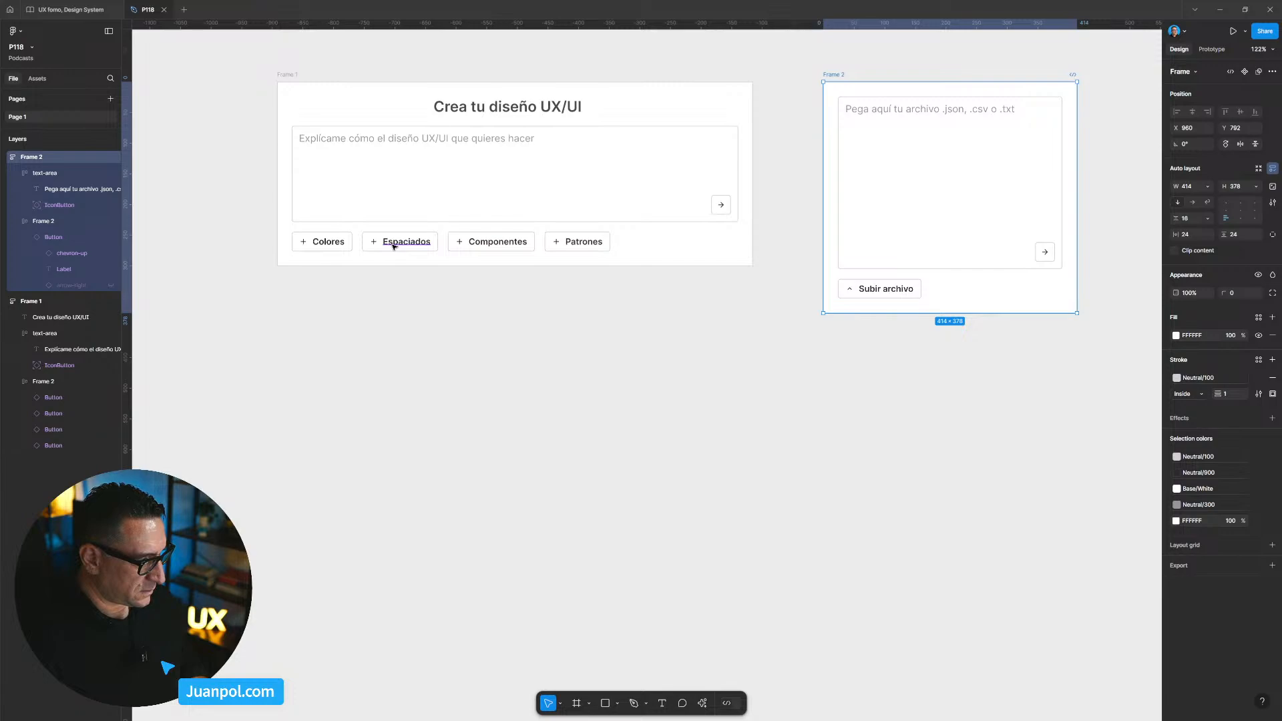
{"action": "left_click_drag", "start_coordinate": [393, 244], "coordinate": [464, 446]}
{"action": "left_click_drag", "start_coordinate": [467, 243], "coordinate": [503, 476]}
{"action": "scroll", "coordinate": [541, 517], "scroll_direction": "up", "scroll_amount": 3}
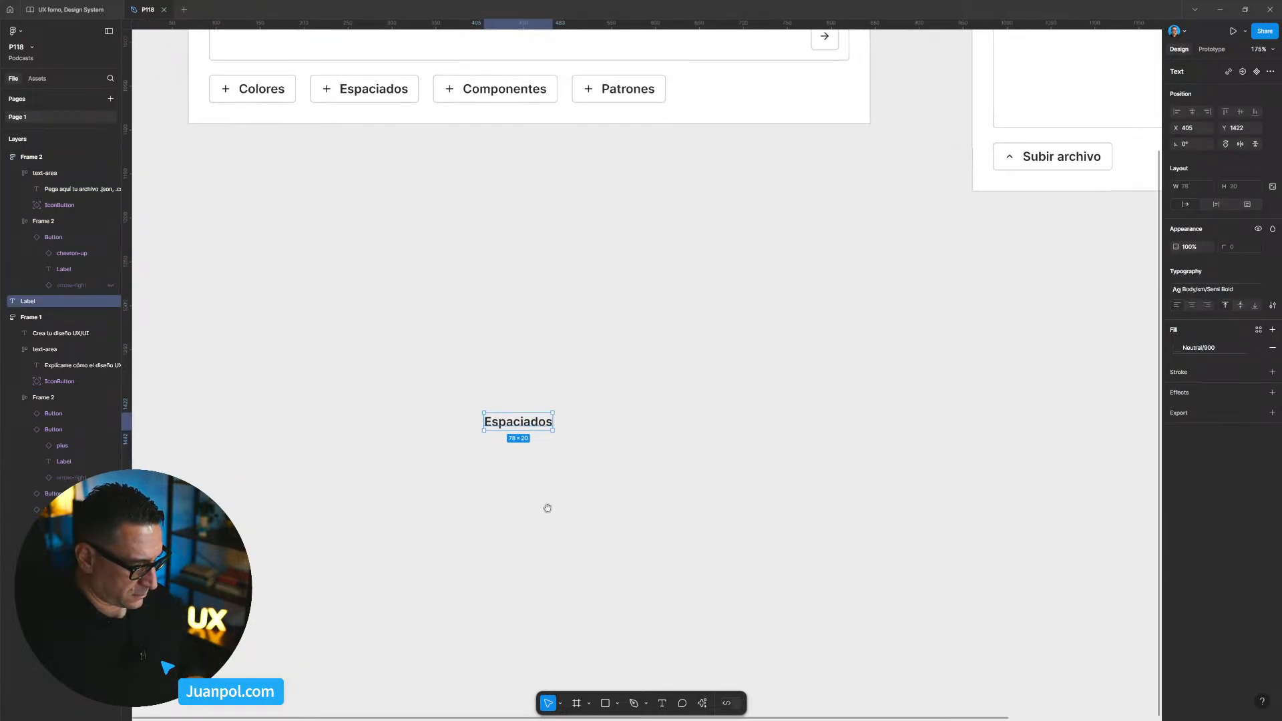
Replace the copied label text with "bfgfd" and wrap it in an auto layout frame.
{"action": "double_click", "coordinate": [518, 423]}
{"action": "type", "text": "biutton"}
{"action": "key", "text": "BackSpace"}
{"action": "key", "text": "BackSpace"}
{"action": "key", "text": "BackSpace"}
{"action": "key", "text": "BackSpace"}
{"action": "key", "text": "BackSpace"}
{"action": "key", "text": "BackSpace"}
{"action": "type", "text": "fgfd"}
{"action": "key", "text": "Escape"}
{"action": "key", "text": "shift+a"}
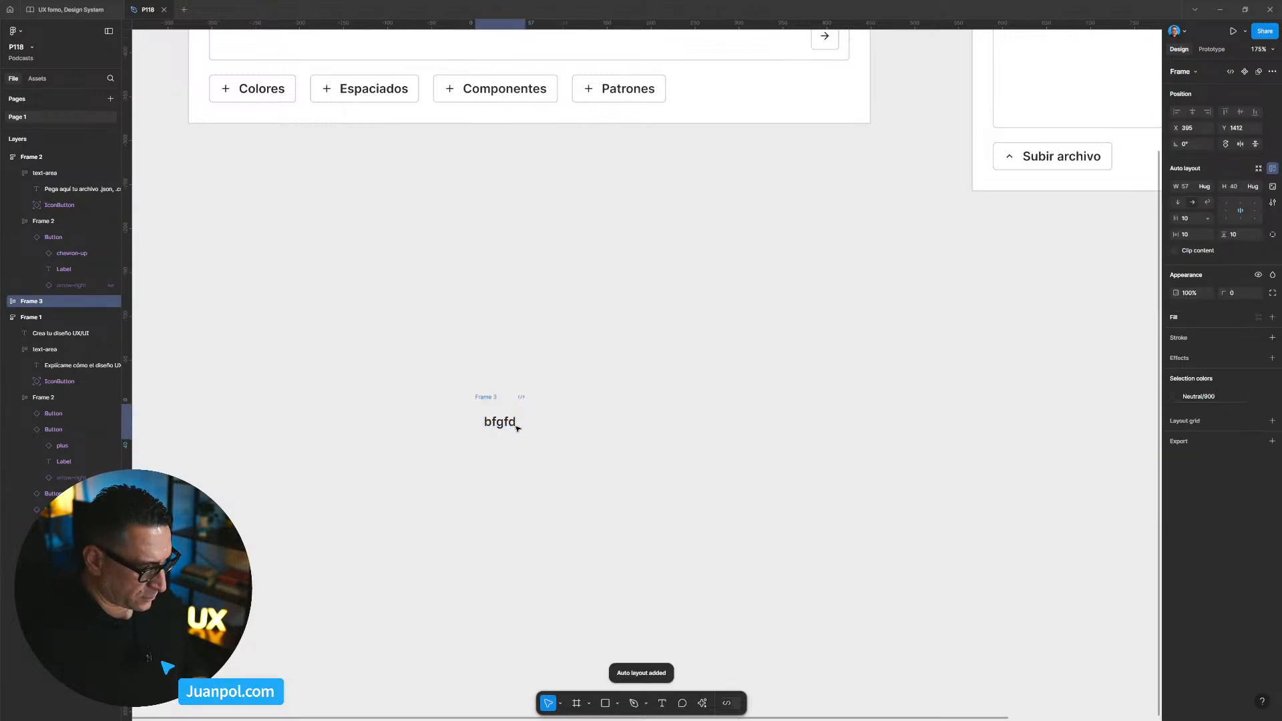
{"action": "left_click", "coordinate": [534, 426]}
{"action": "left_click", "coordinate": [492, 398]}
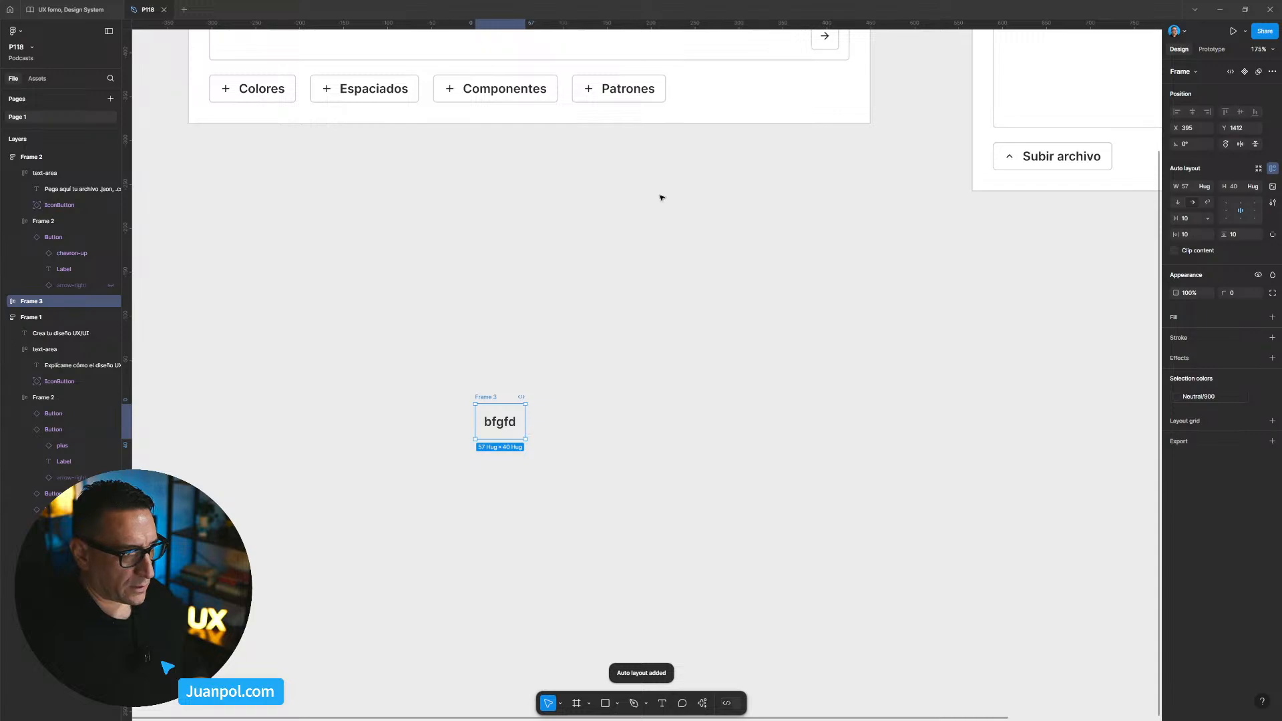
Copy the plus icon from the "Componentes" button into the new auto layout frame, before the "bfgfd" label.
{"action": "left_click", "coordinate": [452, 91]}
{"action": "left_click_drag", "start_coordinate": [452, 91], "coordinate": [488, 428]}
{"action": "left_click", "coordinate": [502, 403]}
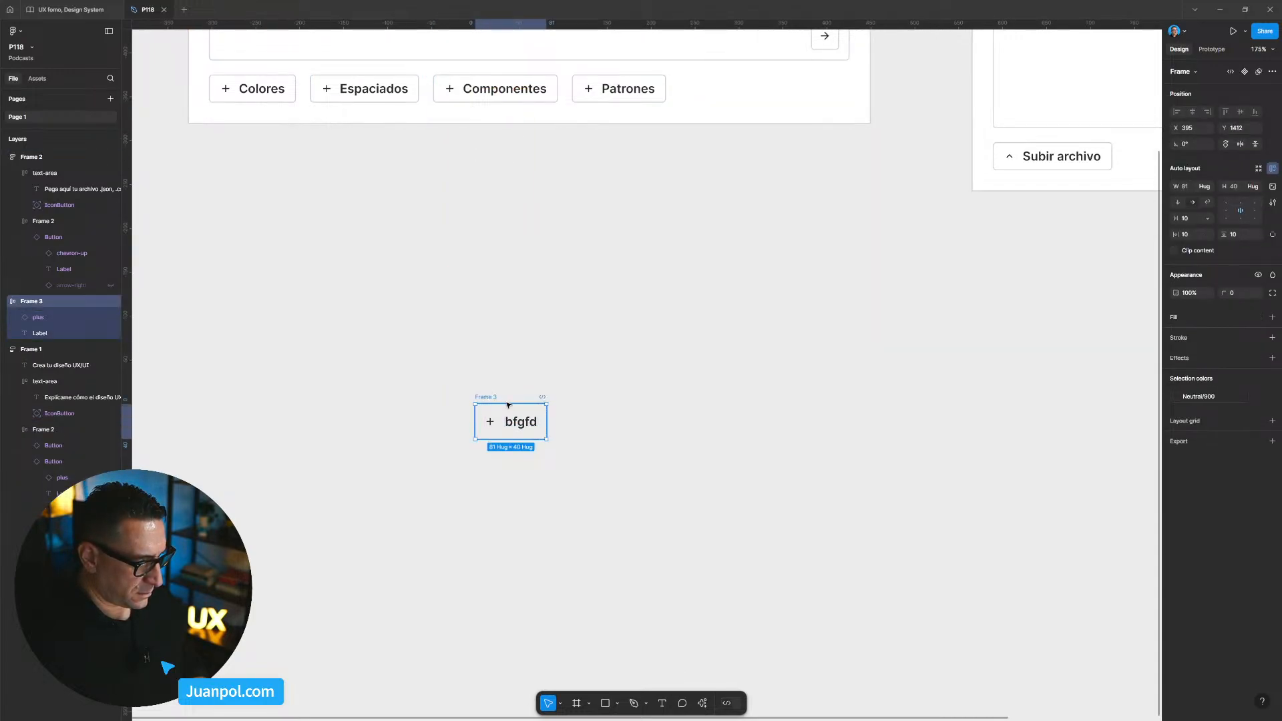
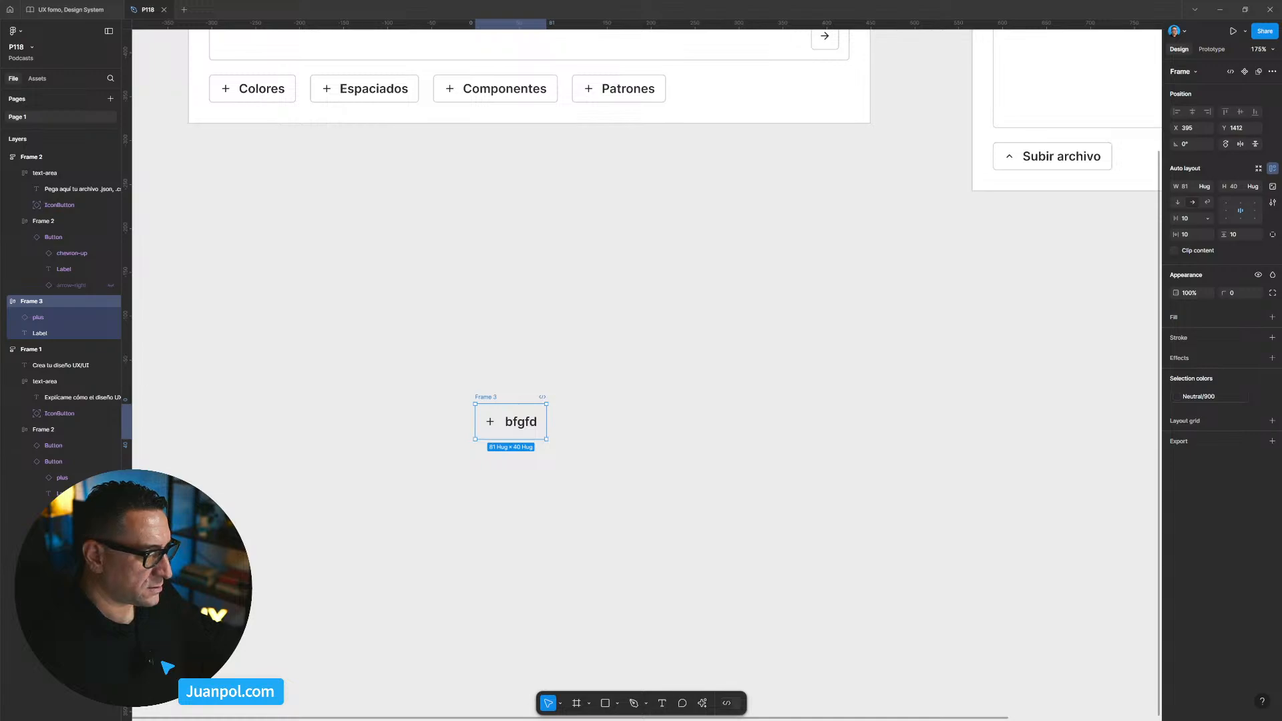
Move the plus-and-label frame closer to the first prompt frame, at about X 426, Y 1350.
{"action": "left_click", "coordinate": [767, 189]}
{"action": "scroll", "coordinate": [755, 220], "scroll_direction": "up", "scroll_amount": 2}
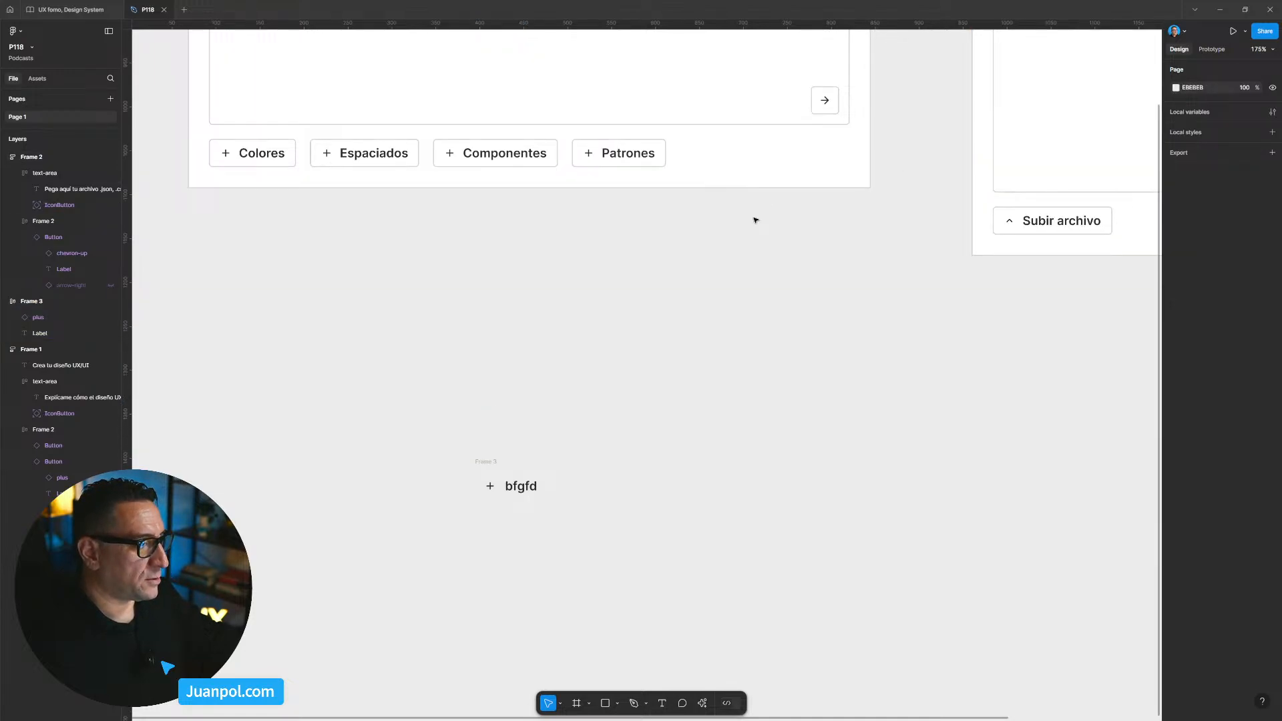
{"action": "scroll", "coordinate": [755, 220], "scroll_direction": "up", "scroll_amount": 3}
{"action": "left_click", "coordinate": [495, 576]}
{"action": "left_click_drag", "start_coordinate": [496, 576], "coordinate": [523, 520]}
{"action": "scroll", "coordinate": [598, 443], "scroll_direction": "up", "scroll_amount": 1}
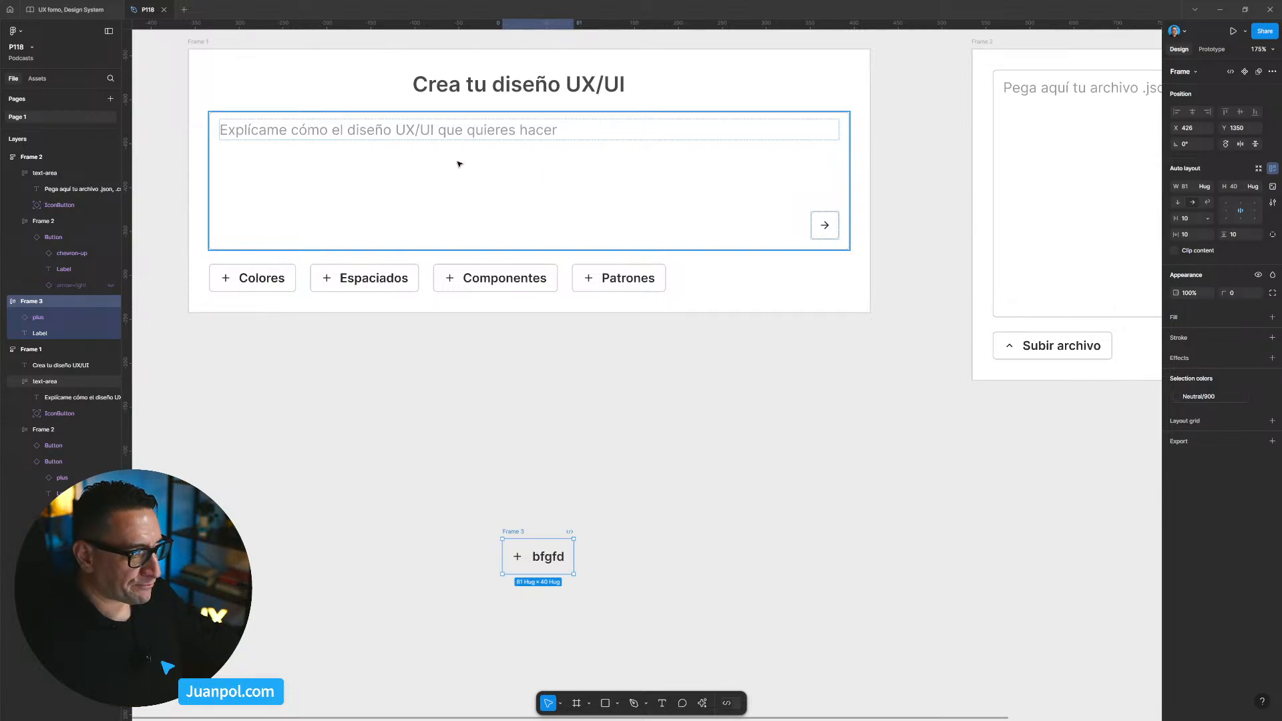
Duplicate the arrow icon button inside the first prompt frame's text area, placing the copy beside the original.
{"action": "left_click", "coordinate": [558, 178]}
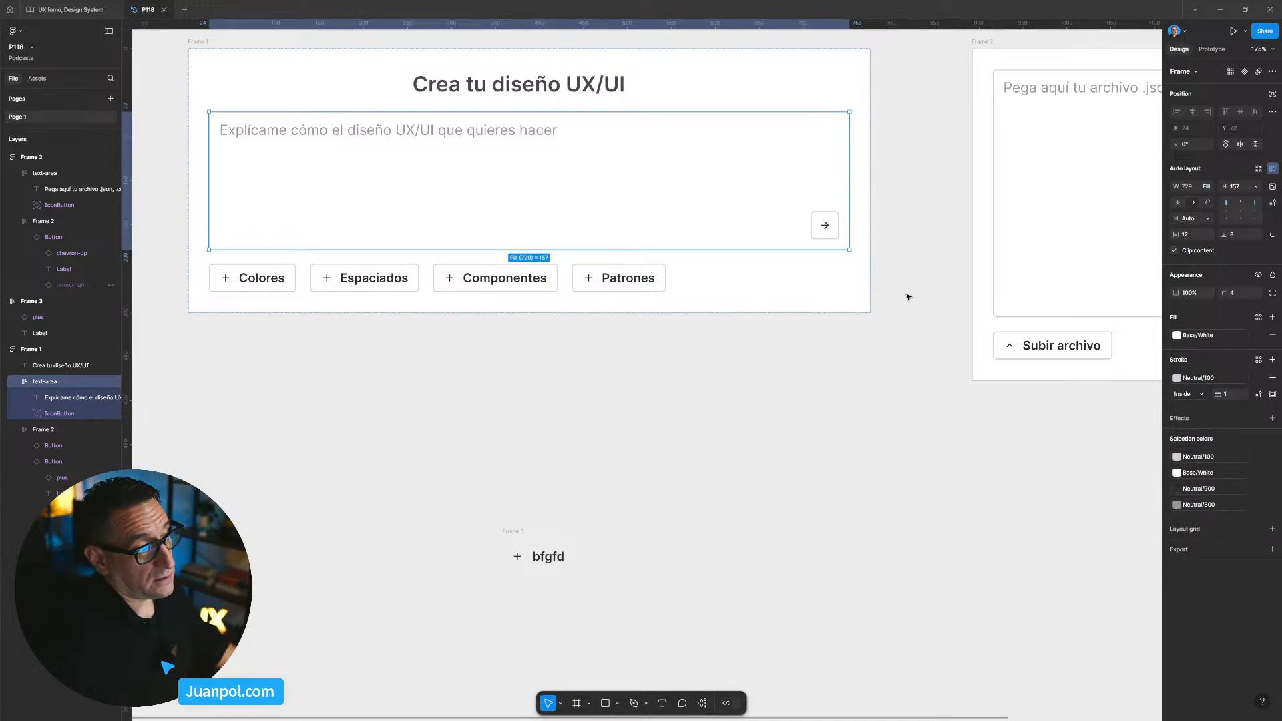
{"action": "left_click", "coordinate": [819, 237]}
{"action": "mouse_move", "coordinate": [819, 237]}
{"action": "left_mouse_down"}
{"action": "mouse_move", "coordinate": [785, 237]}
{"action": "mouse_move", "coordinate": [819, 225]}
{"action": "mouse_move", "coordinate": [800, 247]}
{"action": "left_mouse_up"}
{"action": "left_click", "coordinate": [755, 250]}
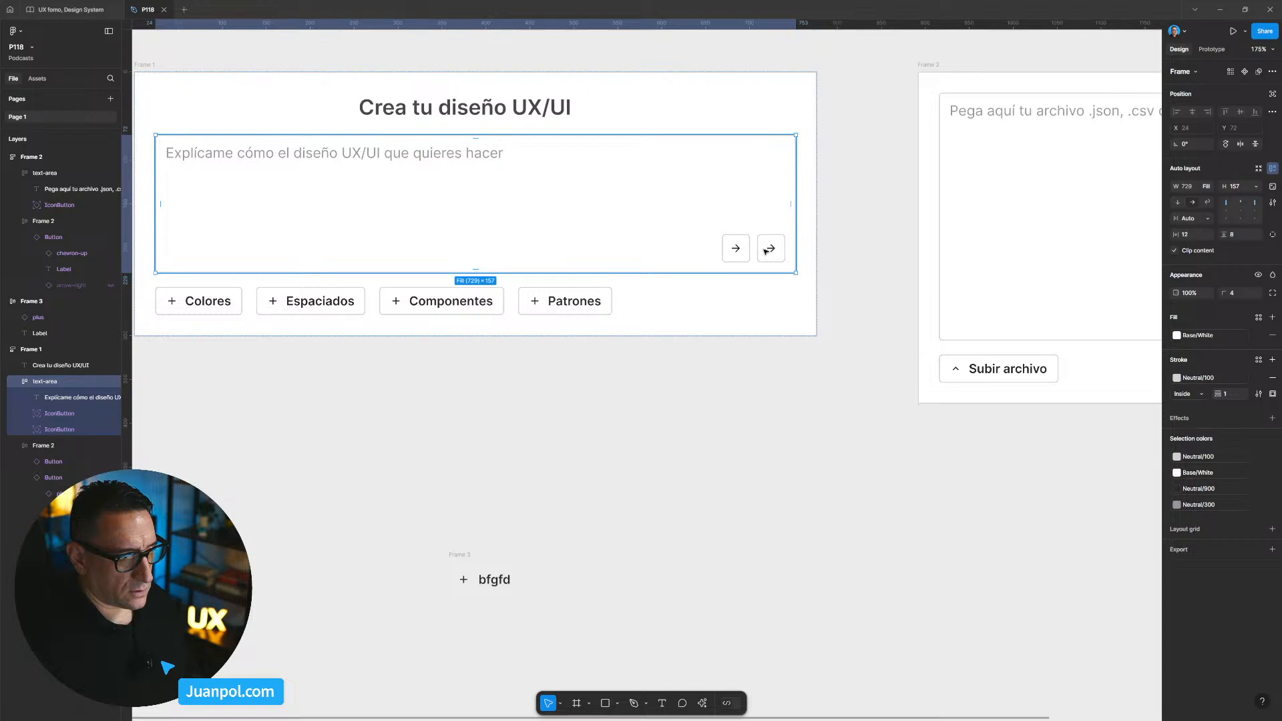
Search the icon options of the rightmost arrow button for "sound", "audio" and "micro", then close the picker without choosing one.
{"action": "left_click", "coordinate": [767, 250]}
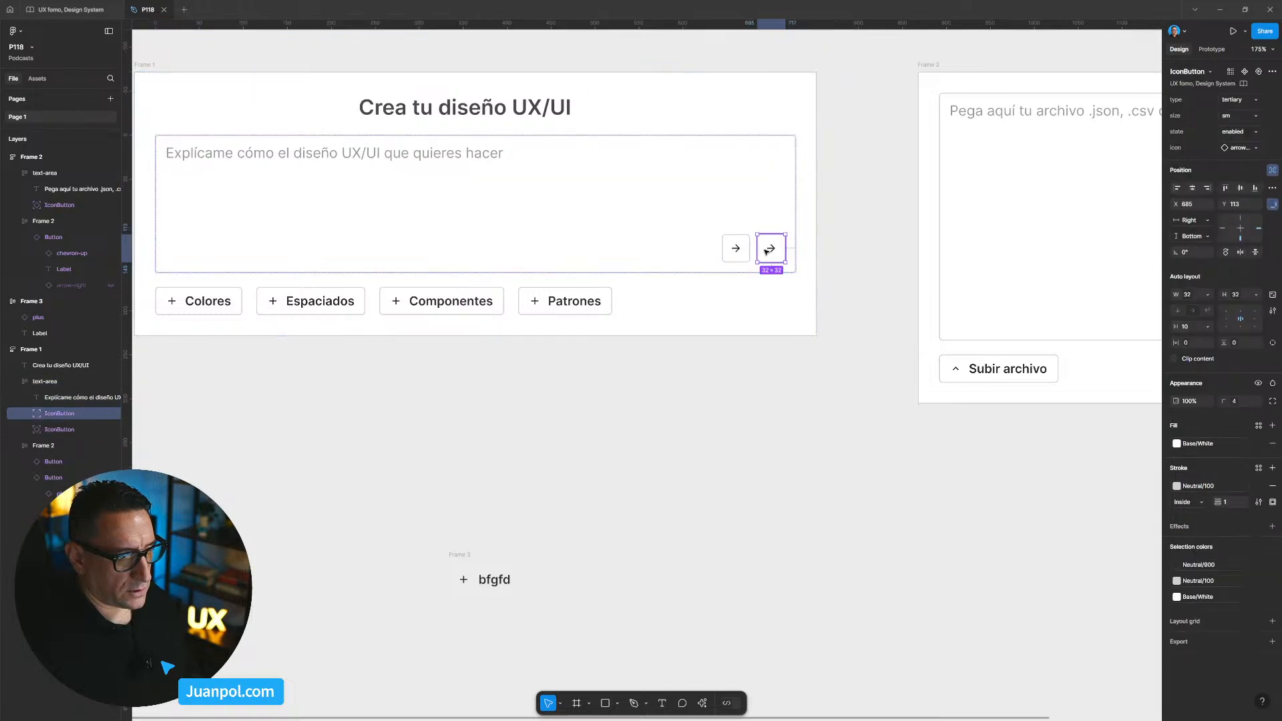
{"action": "left_click", "coordinate": [1240, 147]}
{"action": "type", "text": "sonido"}
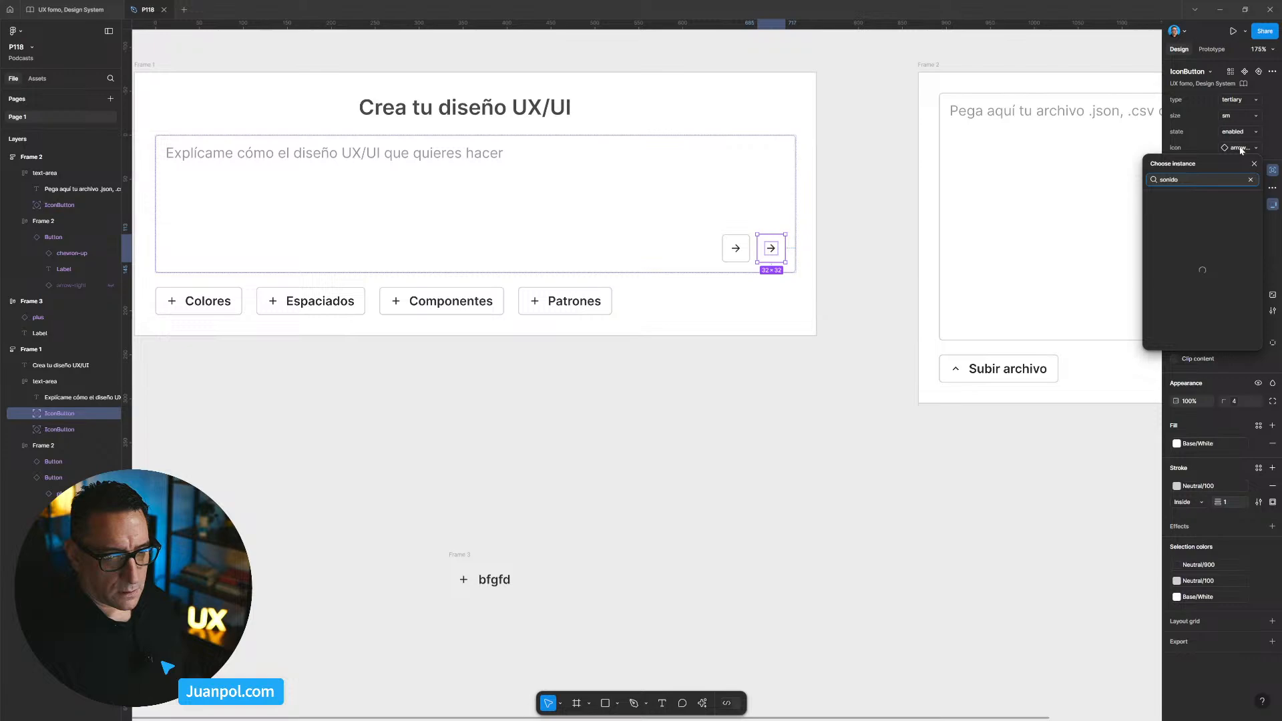
{"action": "key", "text": "BackSpace"}
{"action": "key", "text": "BackSpace"}
{"action": "key", "text": "BackSpace"}
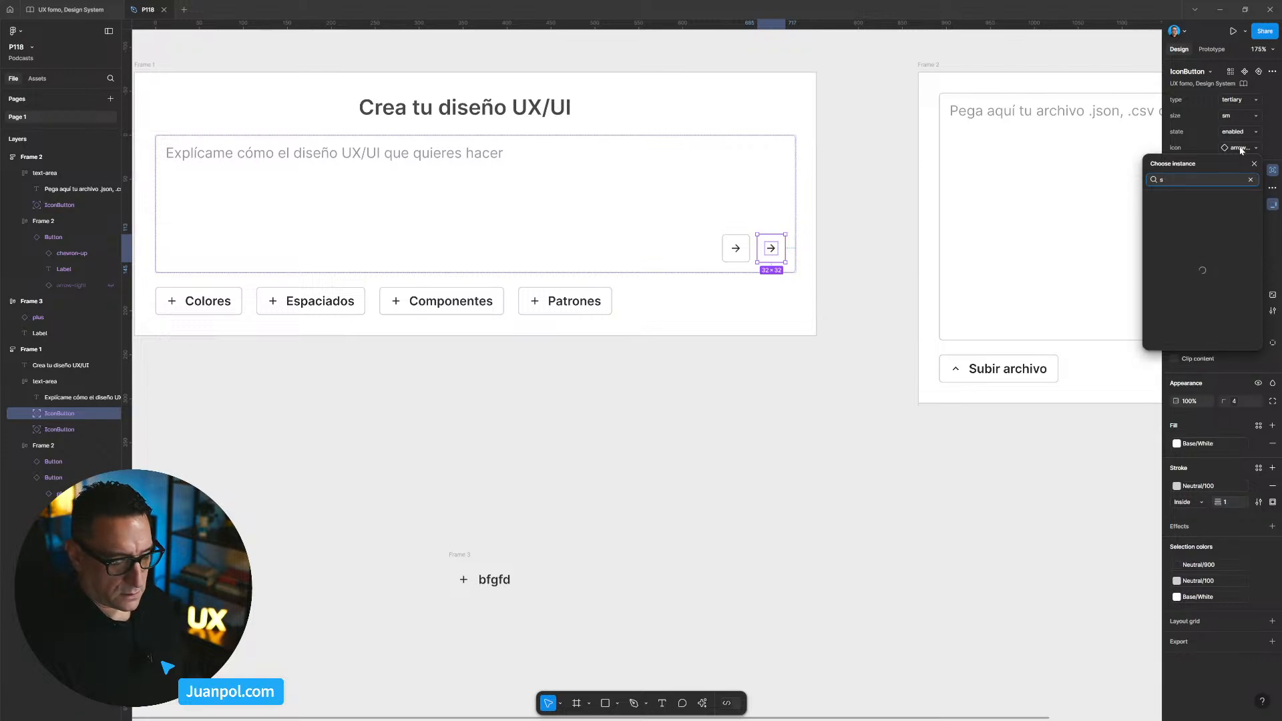
{"action": "type", "text": "ound"}
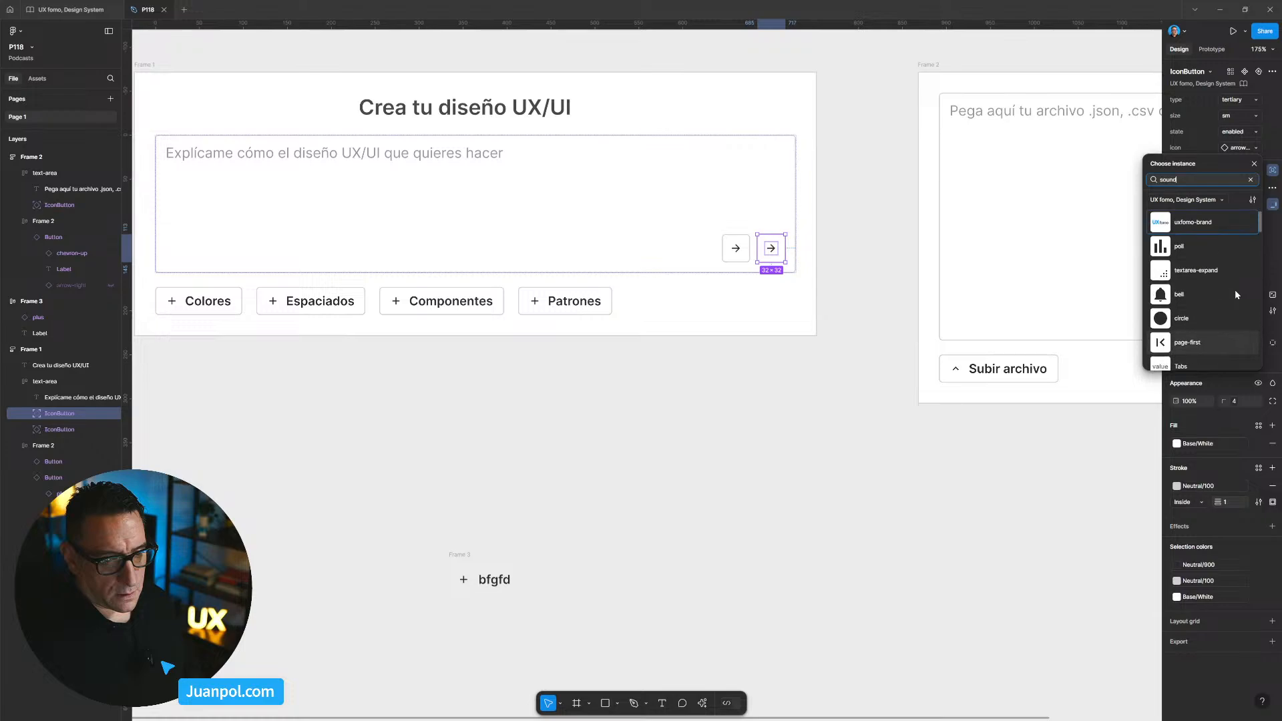
{"action": "double_click", "coordinate": [1170, 180]}
{"action": "type", "text": "audi"}
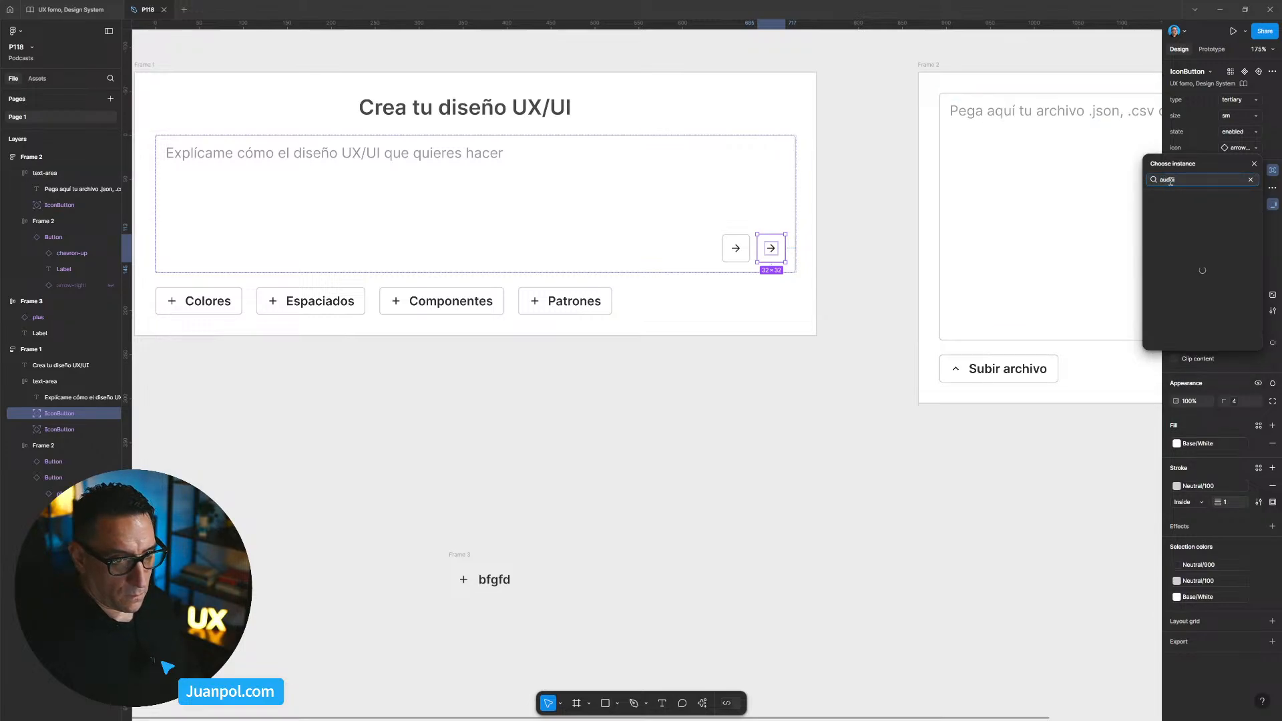
{"action": "type", "text": "oio"}
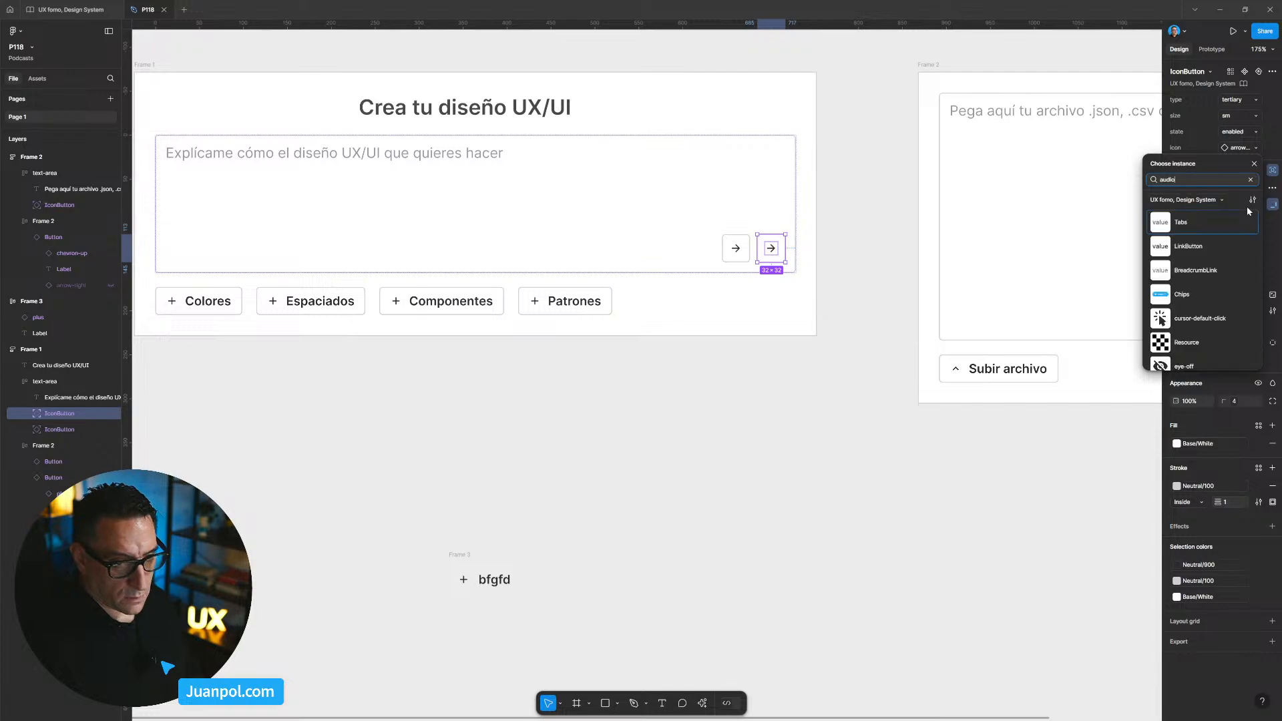
{"action": "left_click_drag", "start_coordinate": [1192, 180], "coordinate": [1136, 179]}
{"action": "type", "text": "micro"}
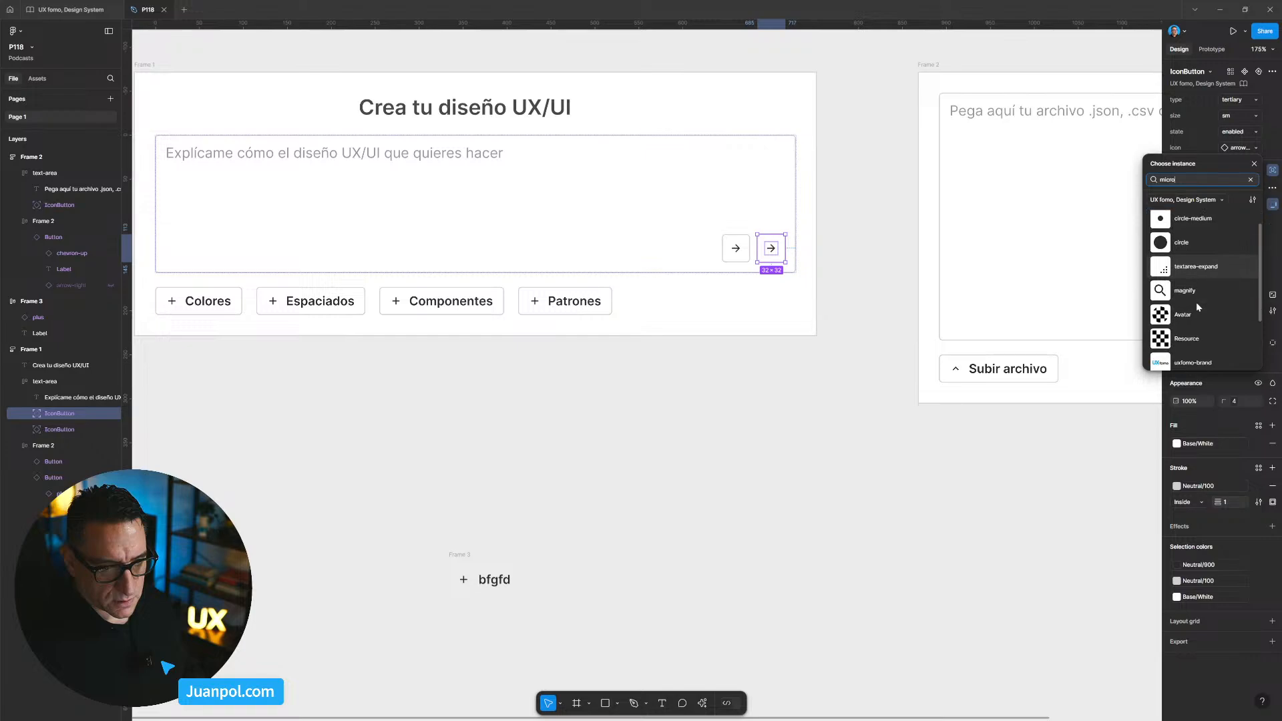
{"action": "left_click", "coordinate": [681, 381]}
Move the small plus-and-label frame up on the canvas to about X 385, Y 1308.
{"action": "scroll", "coordinate": [761, 420], "scroll_direction": "down", "scroll_amount": 2}
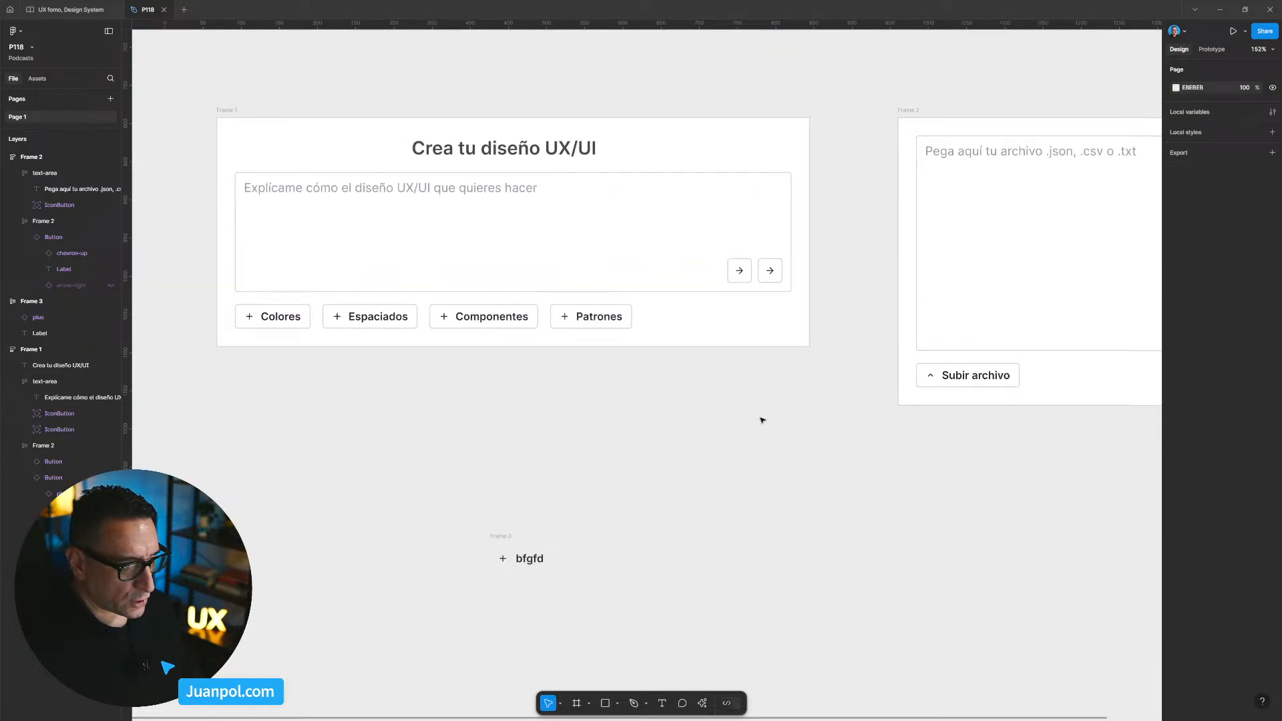
{"action": "left_click_drag", "start_coordinate": [737, 413], "coordinate": [810, 461]}
{"action": "left_click_drag", "start_coordinate": [701, 399], "coordinate": [689, 391]}
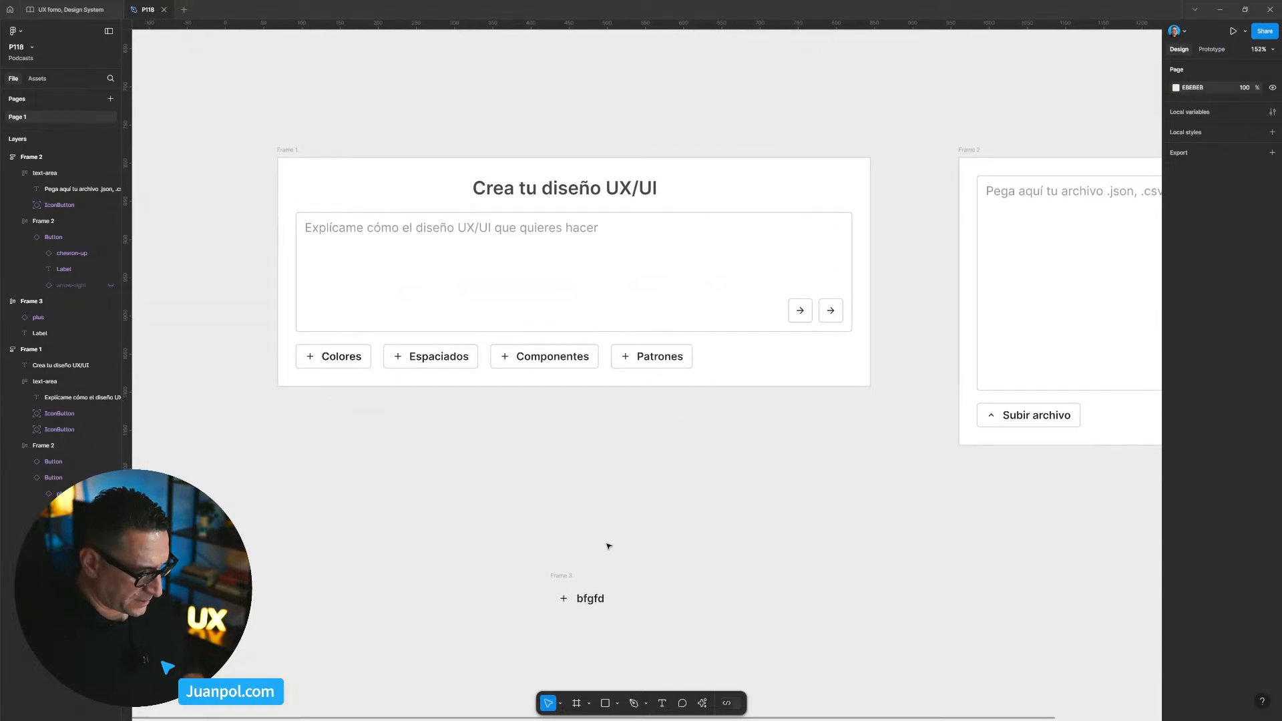
{"action": "left_click_drag", "start_coordinate": [561, 573], "coordinate": [529, 540]}
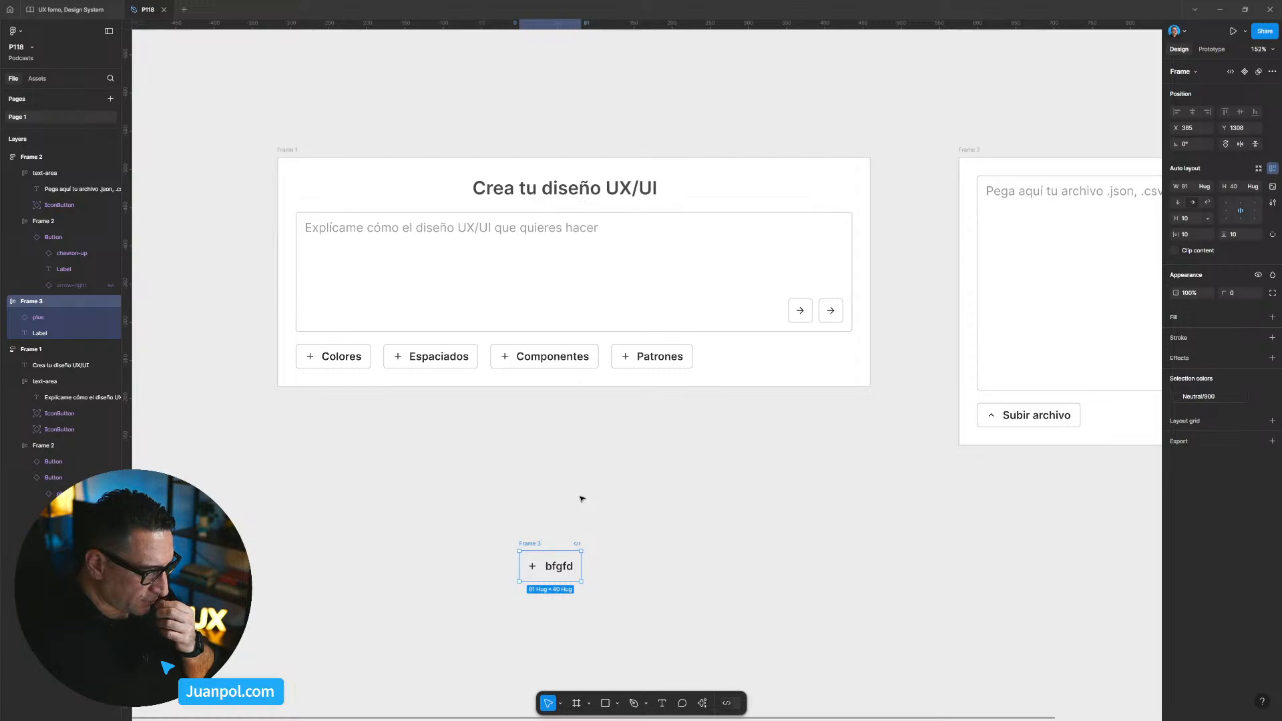
Try 444444 as the page background color and settle on 222222.
{"action": "scroll", "coordinate": [582, 499], "scroll_direction": "down", "scroll_amount": 1}
{"action": "left_click", "coordinate": [940, 68]}
{"action": "left_click", "coordinate": [1199, 88]}
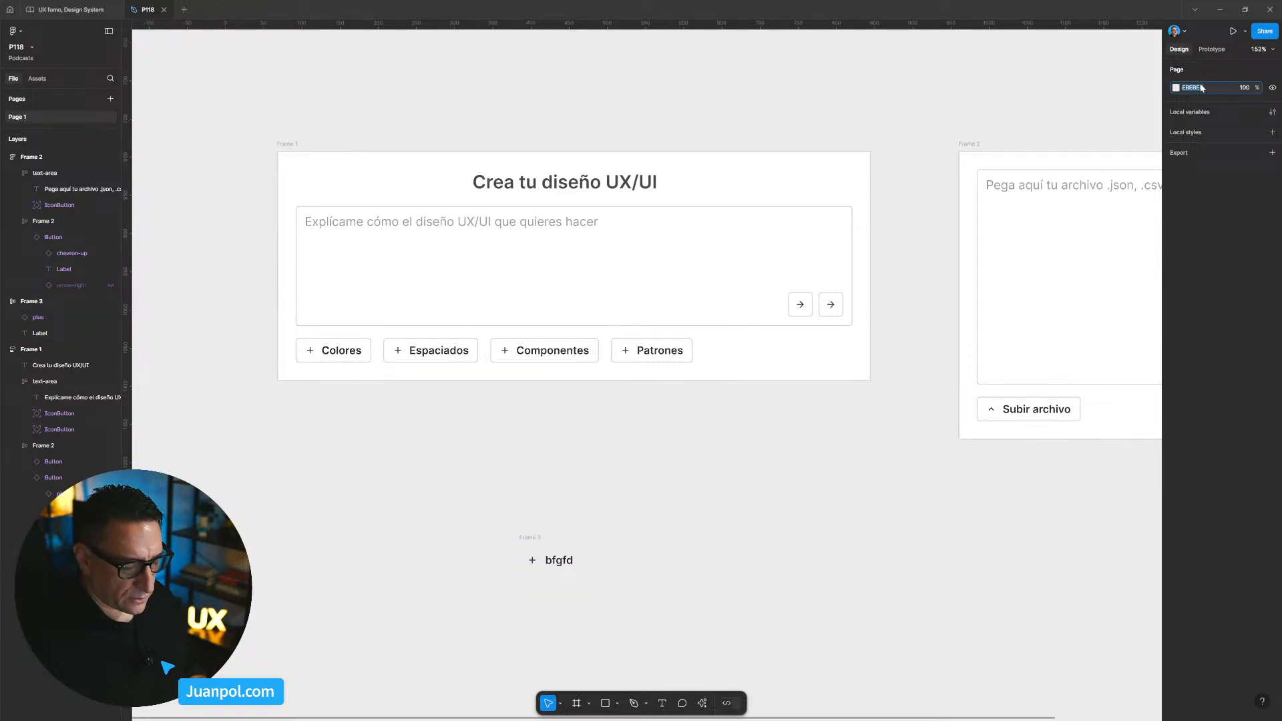
{"action": "type", "text": "444444"}
{"action": "key", "text": "Return"}
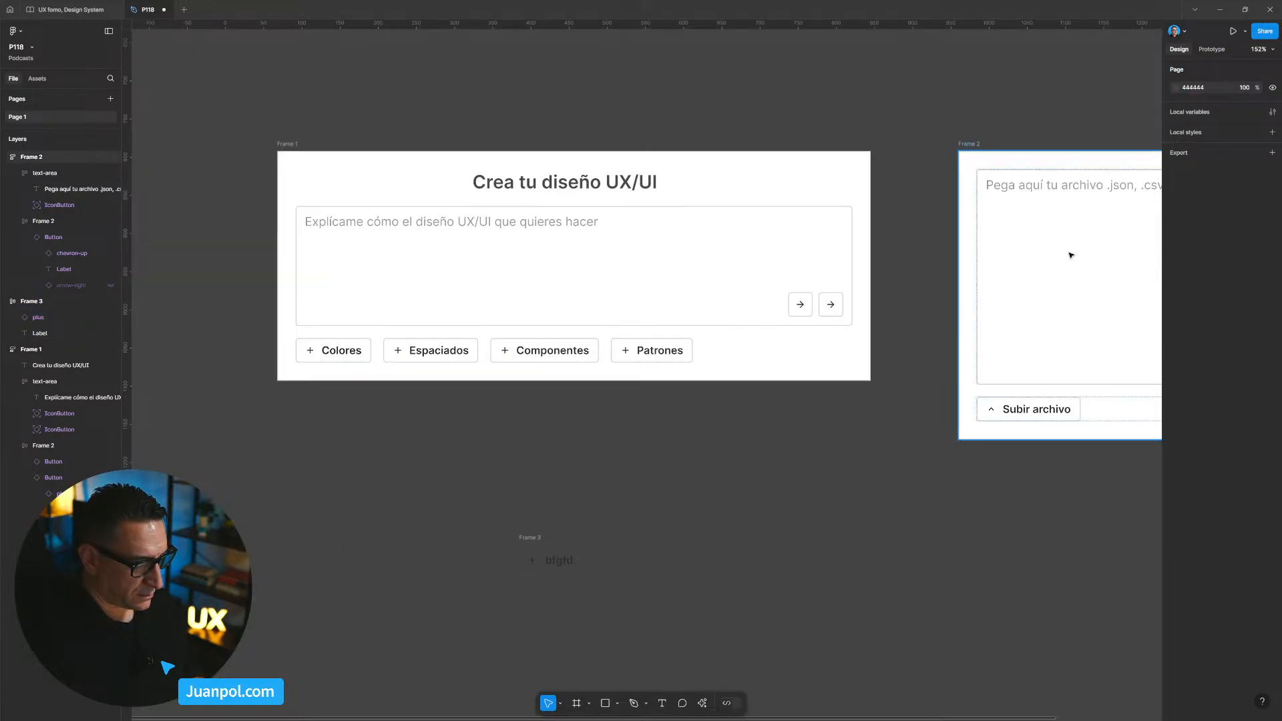
{"action": "type", "text": "222222"}
{"action": "key", "text": "Return"}
Change the color of the plus icon and "bfgfd" label to the library color Neutral/100.
{"action": "left_click_drag", "start_coordinate": [715, 509], "coordinate": [679, 487]}
{"action": "scroll", "coordinate": [678, 486], "scroll_direction": "down", "scroll_amount": 4}
{"action": "left_click", "coordinate": [517, 461]}
{"action": "left_click", "coordinate": [518, 461]}
{"action": "left_click", "coordinate": [1178, 397]}
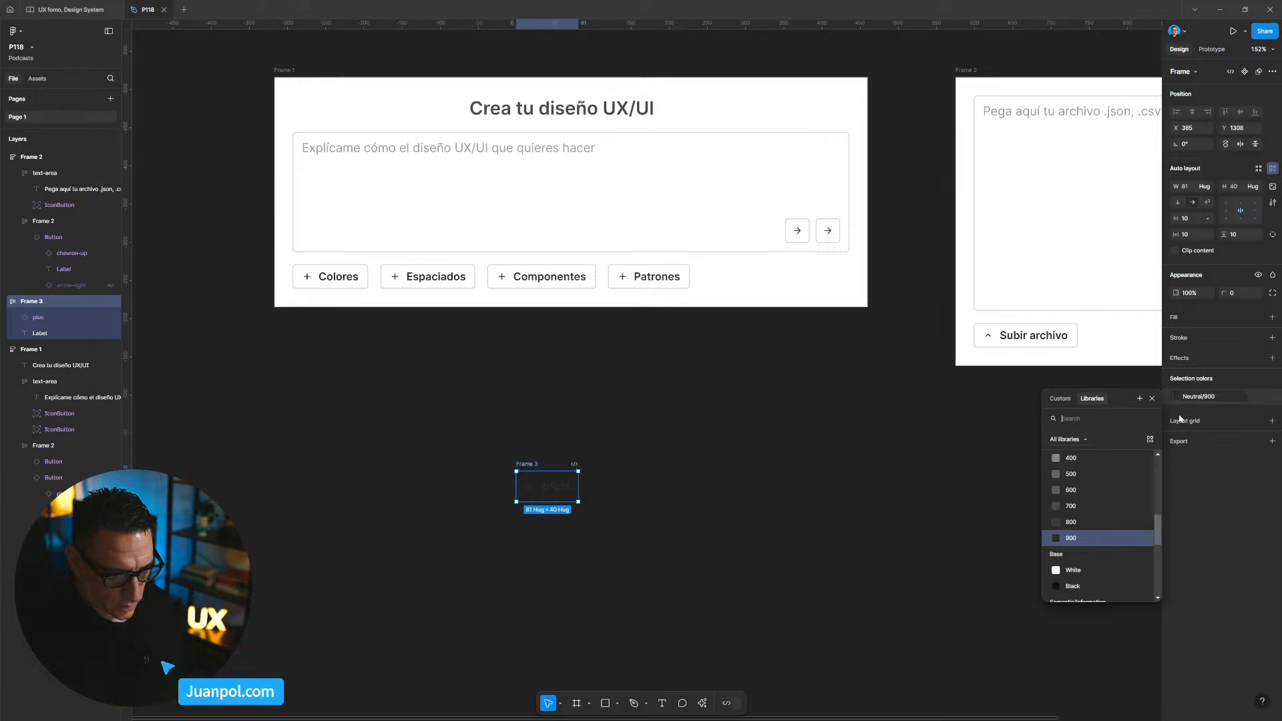
{"action": "scroll", "coordinate": [1088, 487], "scroll_direction": "up", "scroll_amount": 3}
{"action": "left_click", "coordinate": [1083, 560]}
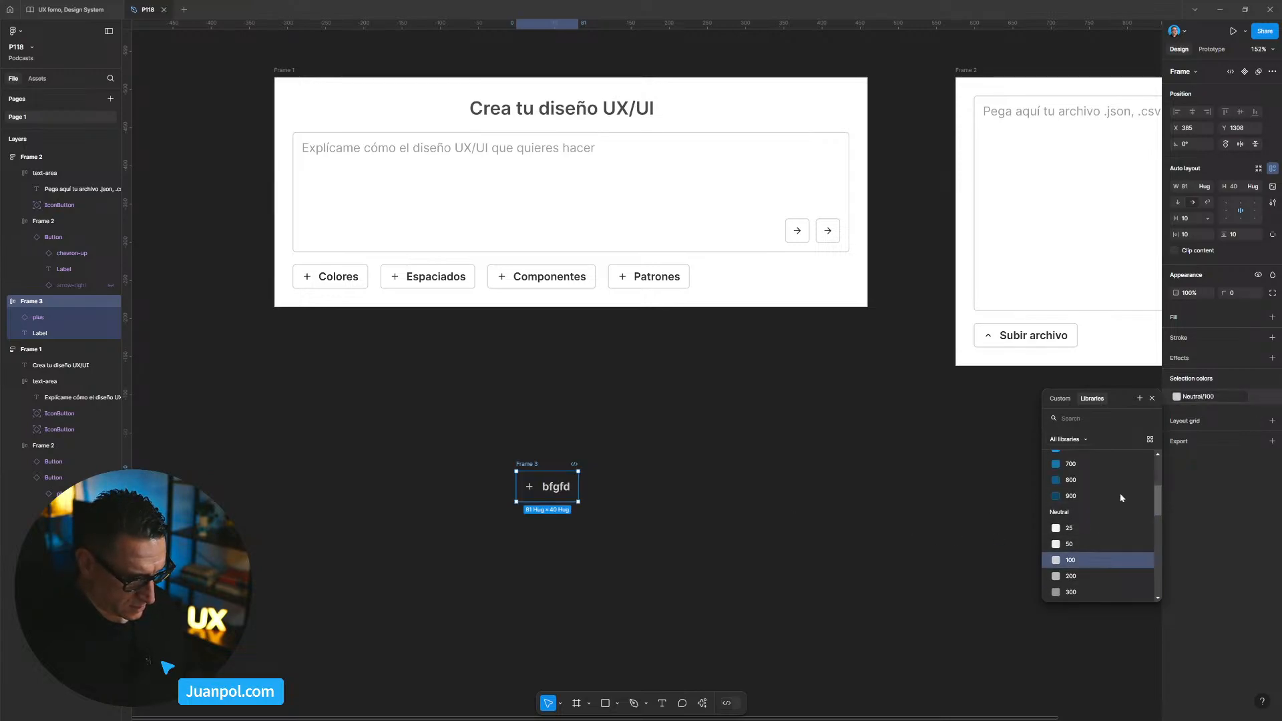
{"action": "left_click", "coordinate": [543, 451]}
{"action": "left_click", "coordinate": [547, 465]}
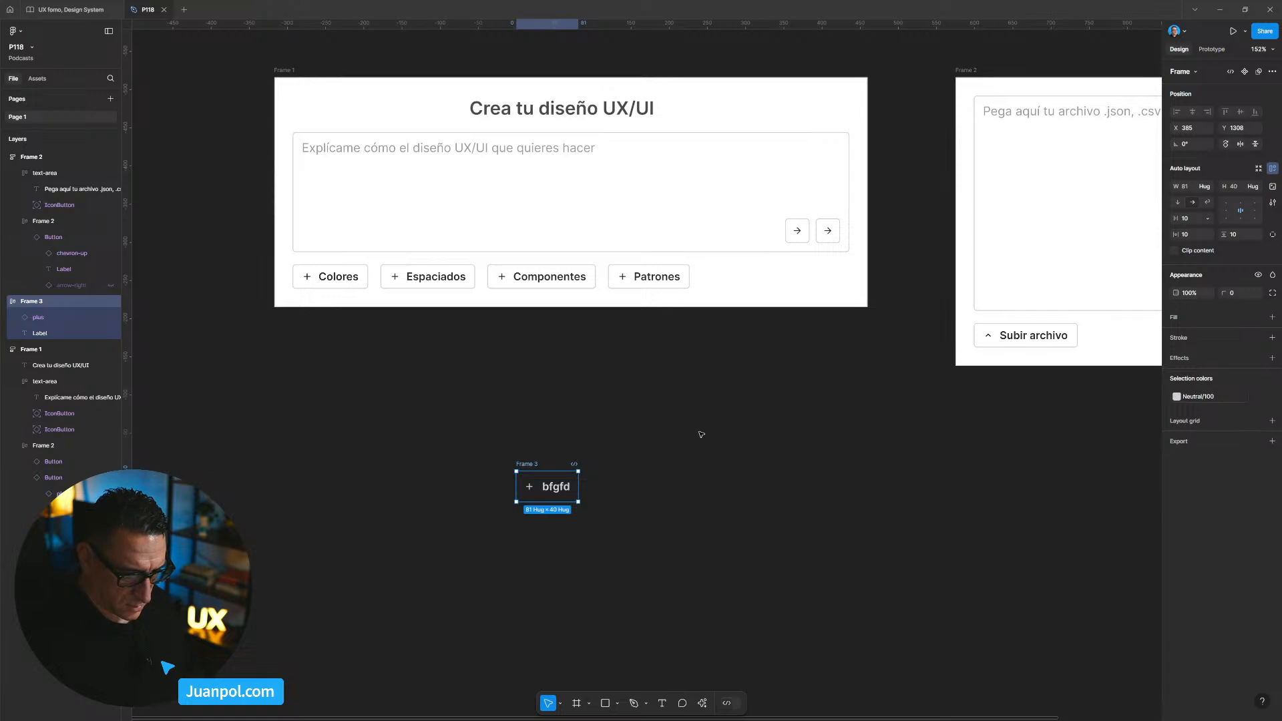
{"action": "key", "text": "alt"}
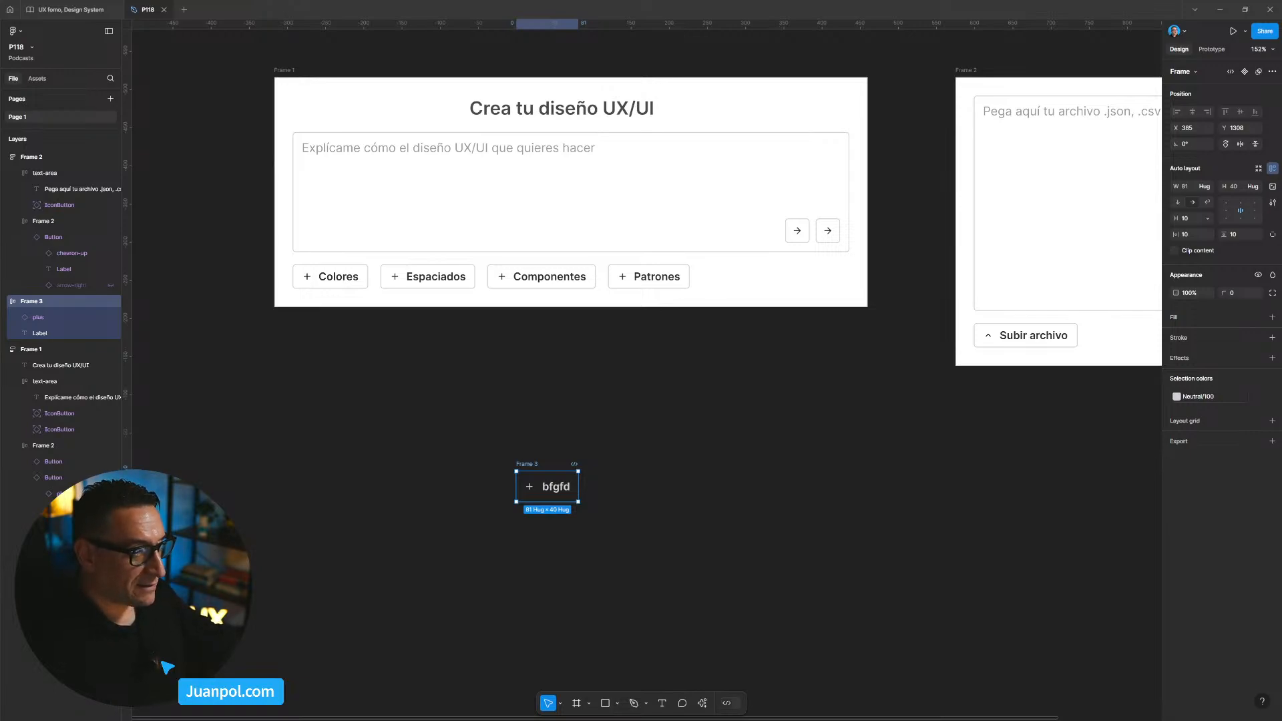
{"action": "left_click", "coordinate": [1099, 73]}
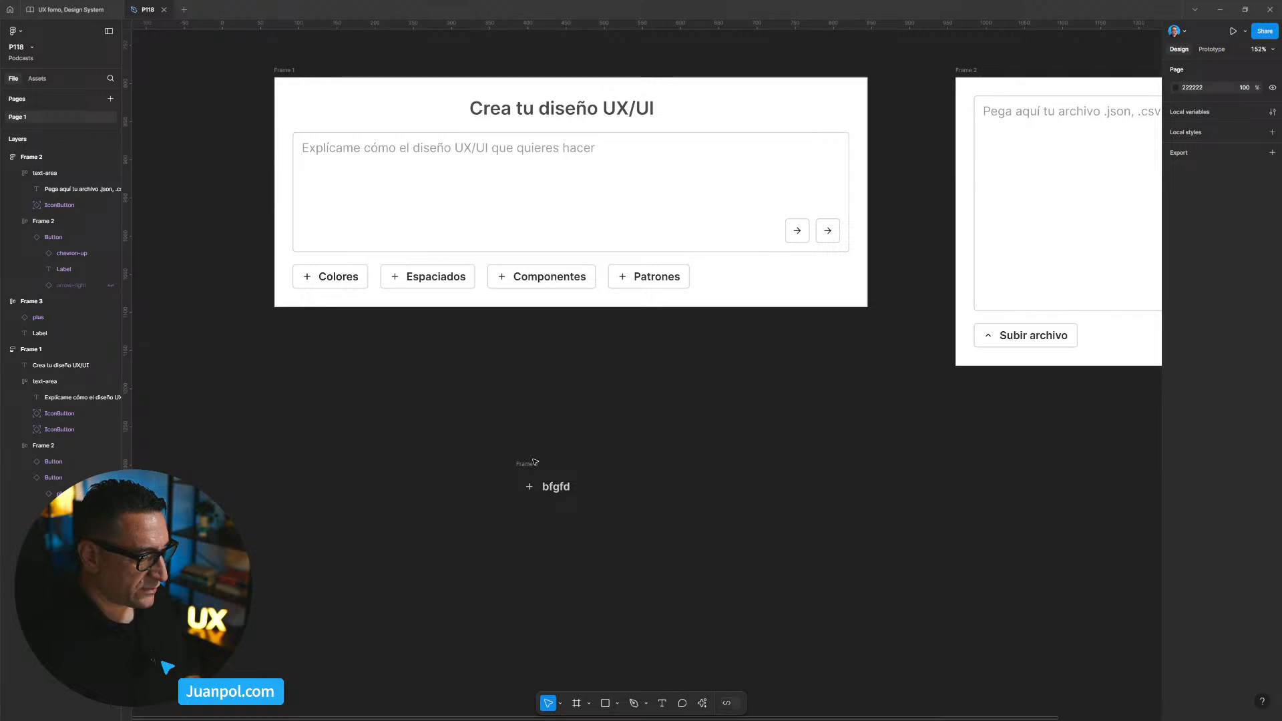
{"action": "left_click", "coordinate": [537, 482]}
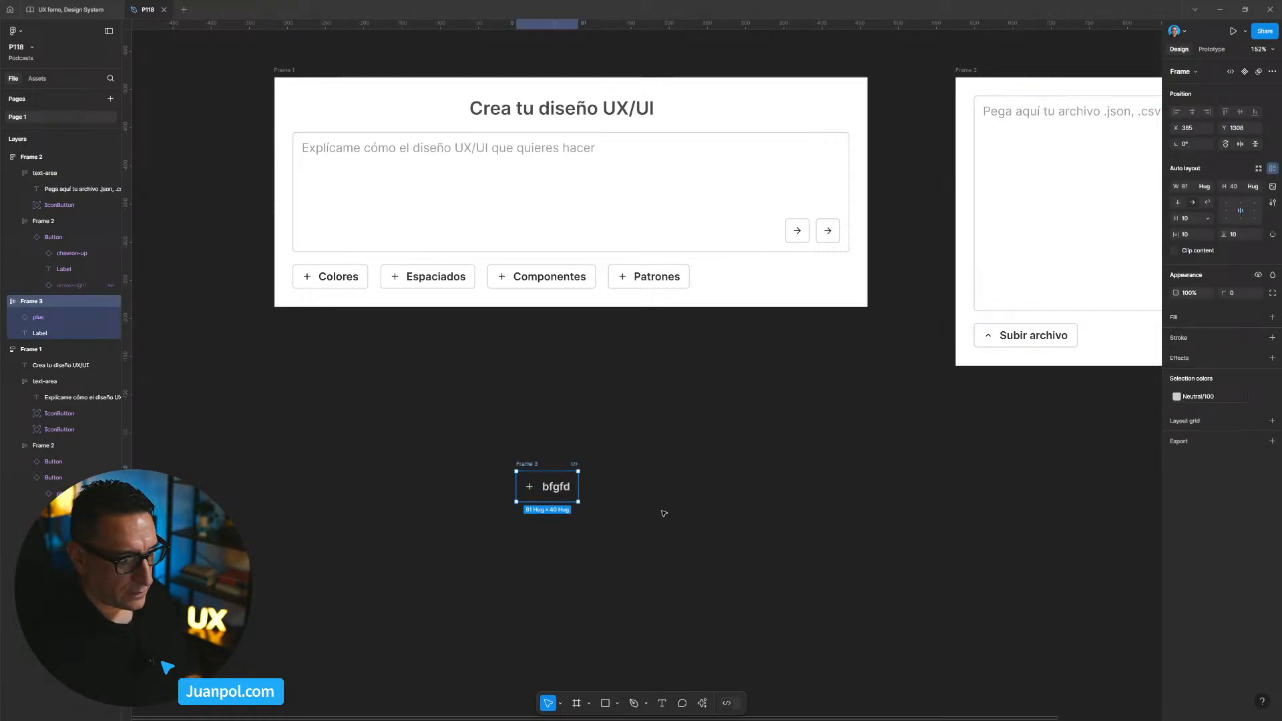
{"action": "double_click", "coordinate": [664, 277]}
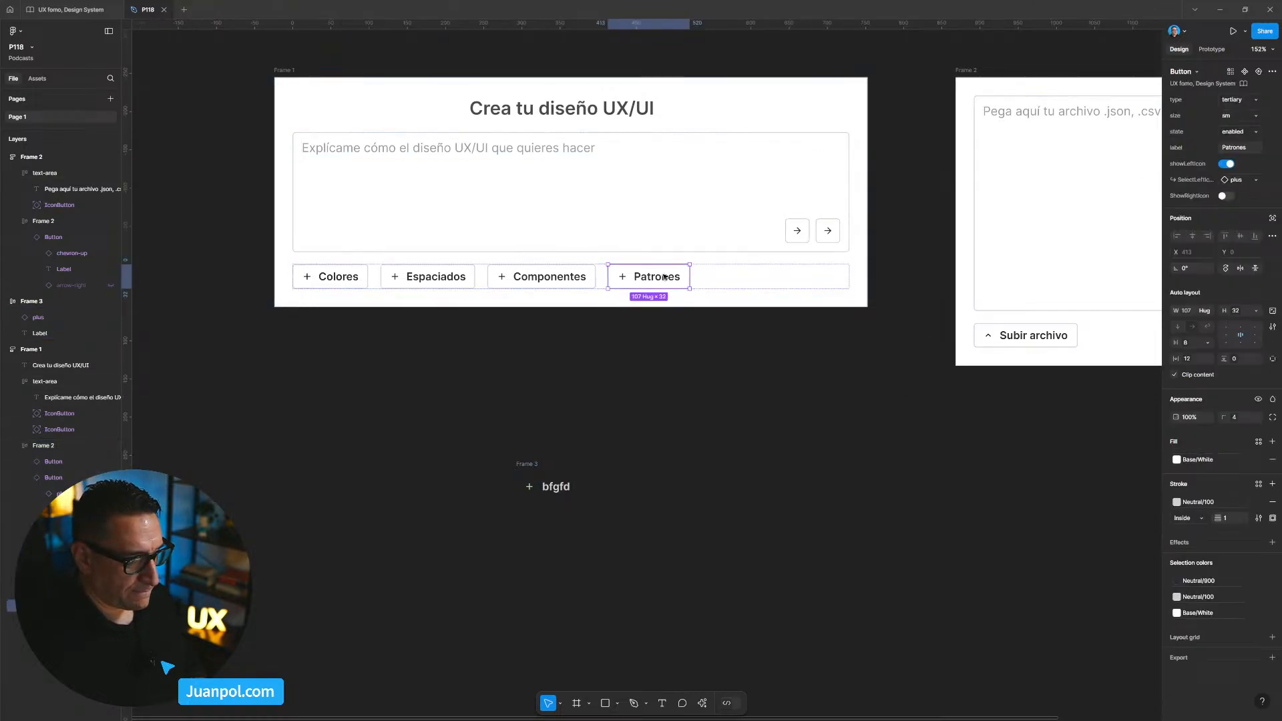
Search the icon options of the duplicated arrow button for "mic" and "record", and close the picker without choosing one.
{"action": "left_click", "coordinate": [795, 231]}
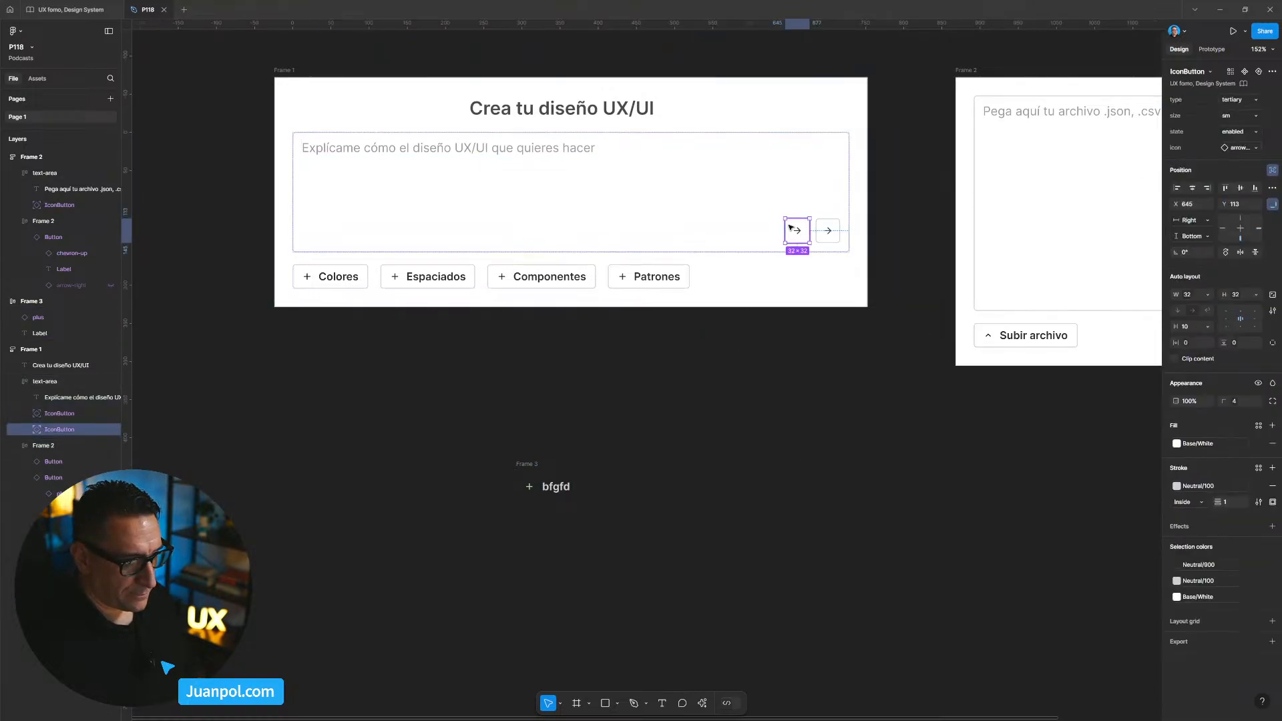
{"action": "left_click", "coordinate": [1245, 148]}
{"action": "type", "text": "mic"}
{"action": "key", "text": "BackSpace"}
{"action": "key", "text": "BackSpace"}
{"action": "key", "text": "BackSpace"}
{"action": "type", "text": "record"}
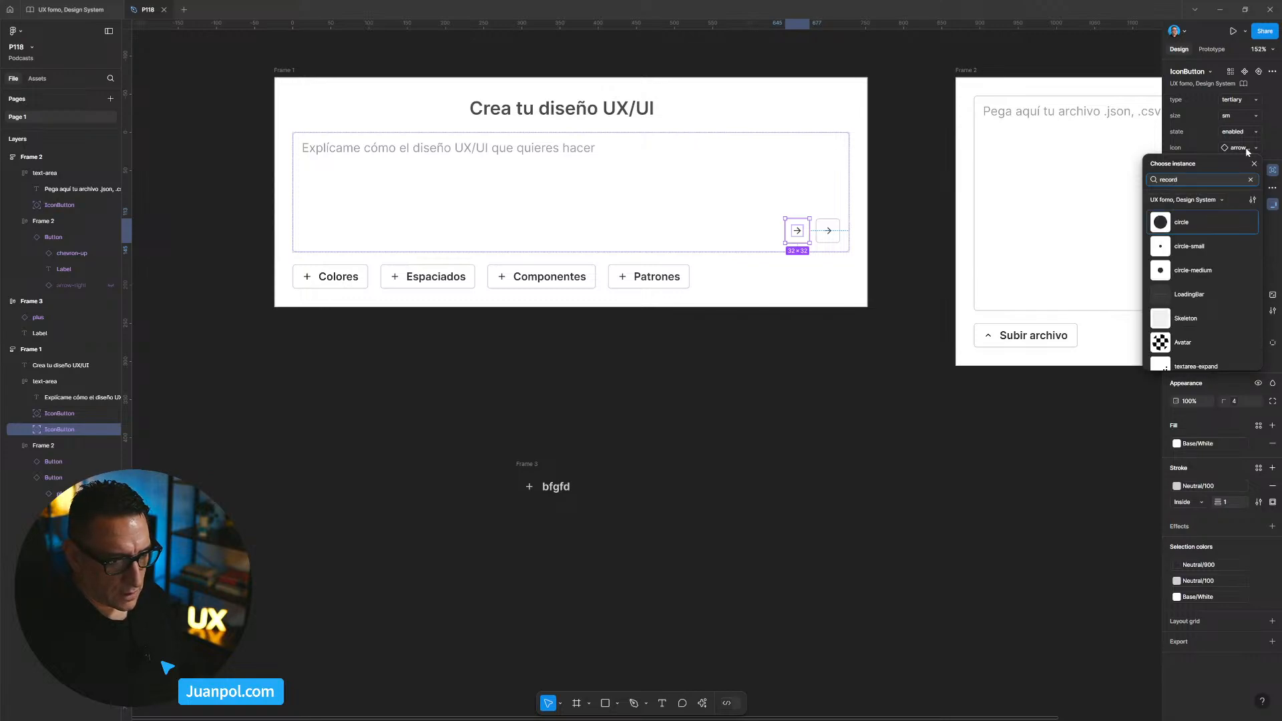
{"action": "key", "text": "BackSpace"}
{"action": "key", "text": "BackSpace"}
{"action": "left_click", "coordinate": [1254, 164]}
{"action": "left_click", "coordinate": [792, 429]}
Reposition the plus-and-label frame below the first prompt frame, at about X 350, Y 1312.
{"action": "scroll", "coordinate": [788, 428], "scroll_direction": "down", "scroll_amount": 1}
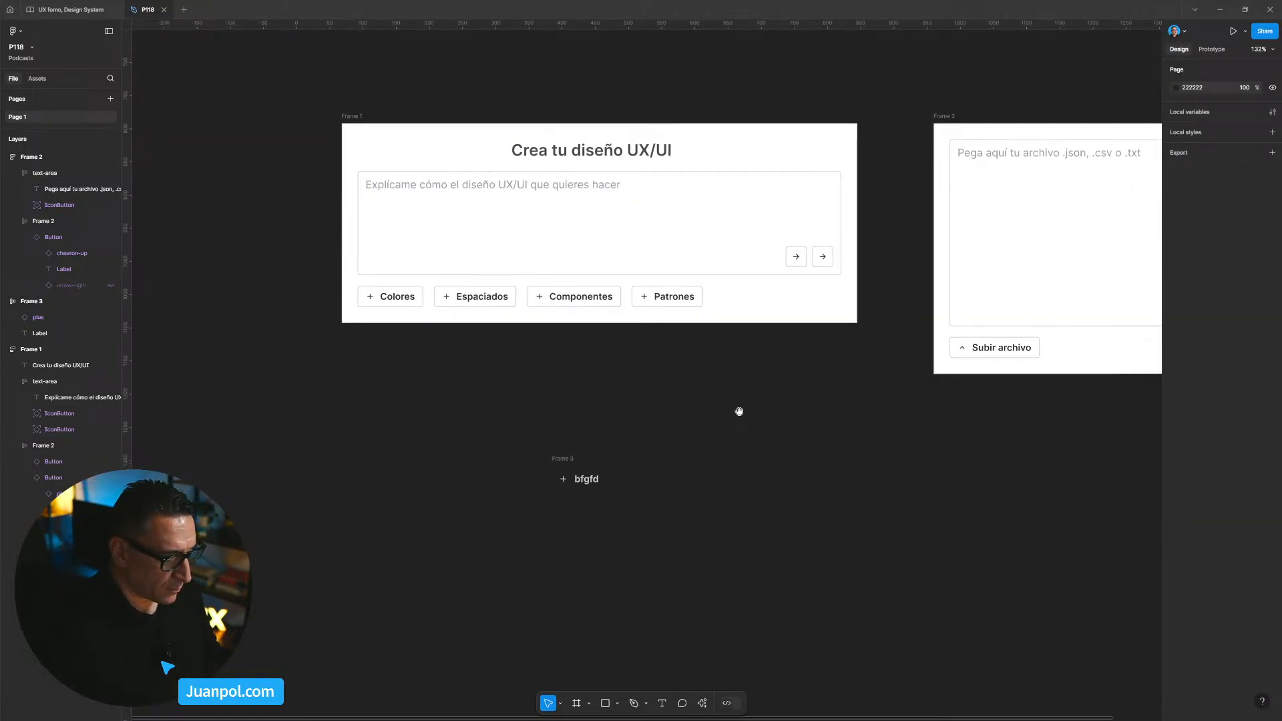
{"action": "left_click_drag", "start_coordinate": [737, 425], "coordinate": [767, 392]}
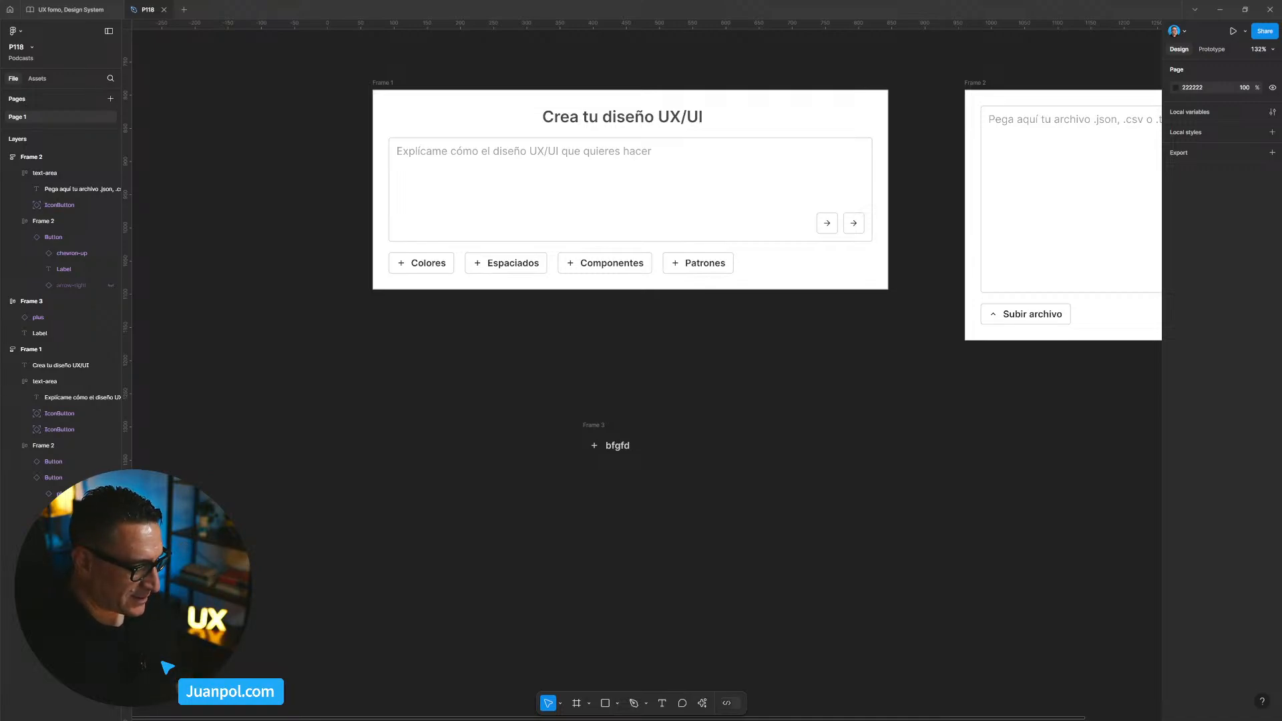
{"action": "scroll", "coordinate": [727, 414], "scroll_direction": "down", "scroll_amount": 2}
{"action": "scroll", "coordinate": [718, 410], "scroll_direction": "right", "scroll_amount": 1}
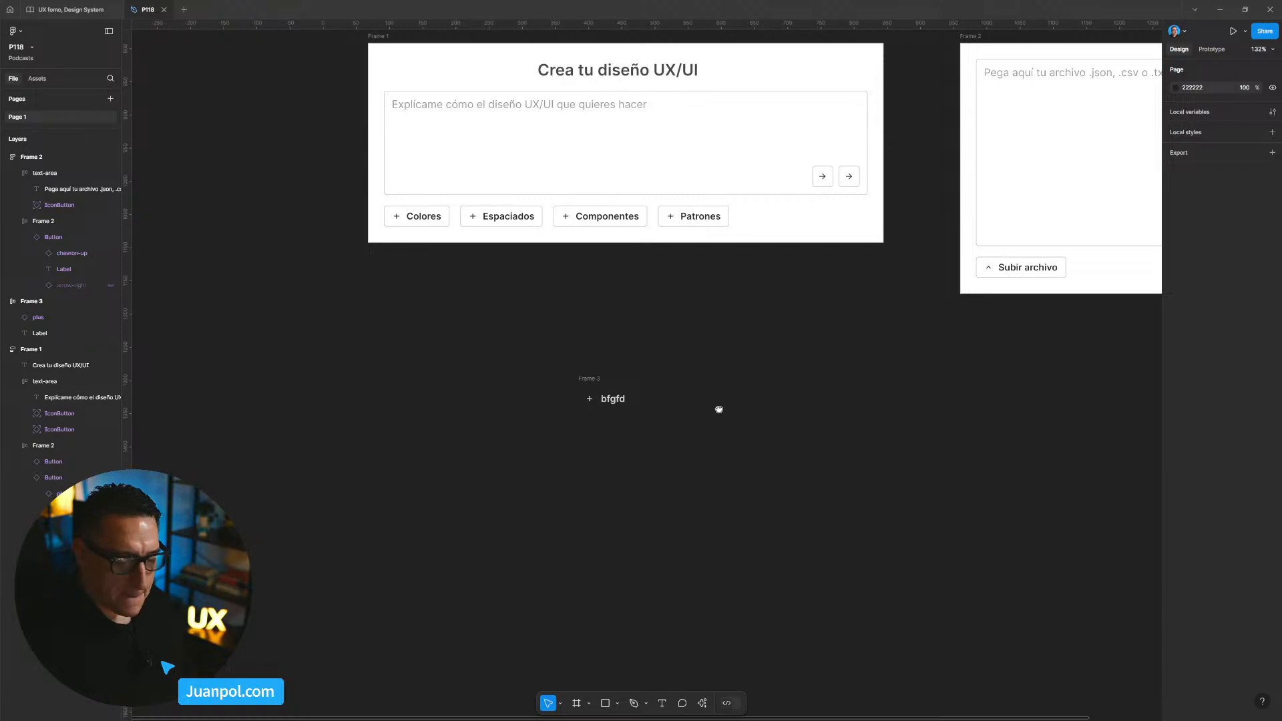
{"action": "left_click_drag", "start_coordinate": [587, 401], "coordinate": [564, 403]}
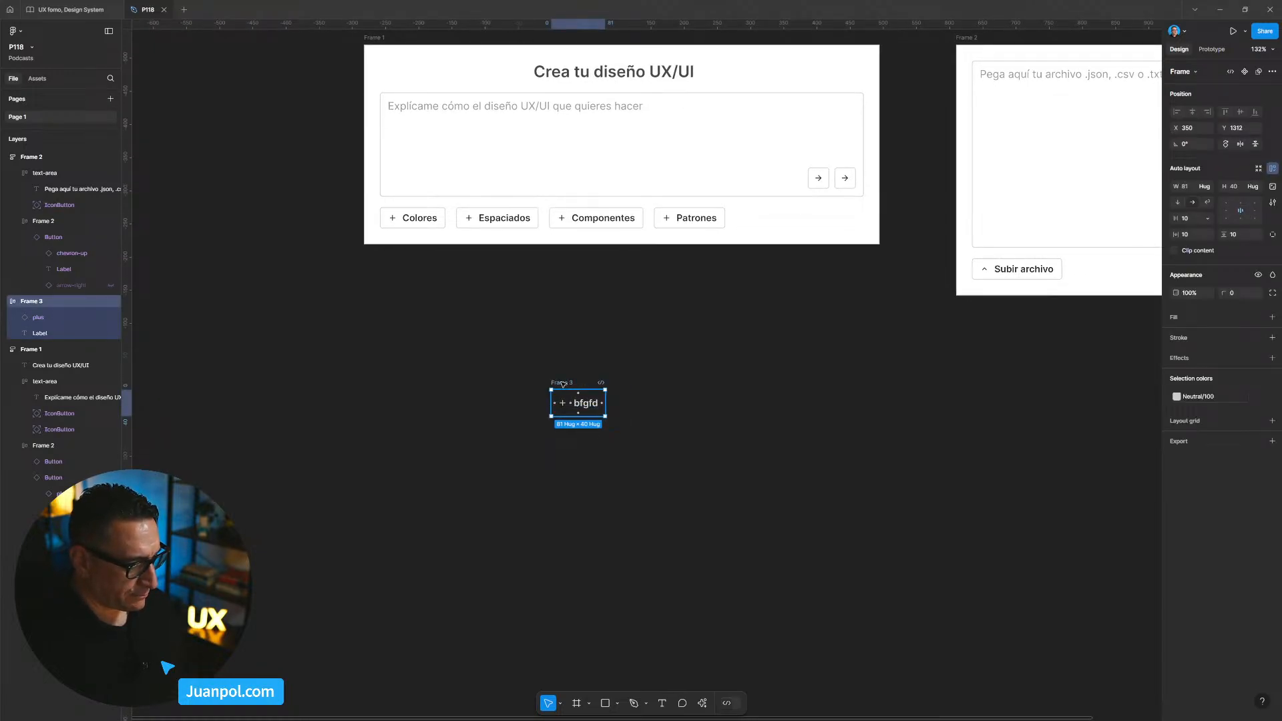
Rename the plus-and-label frame as "button".
{"action": "type", "text": "button"}
{"action": "key", "text": "Return"}
{"action": "scroll", "coordinate": [706, 467], "scroll_direction": "up", "scroll_amount": 5}
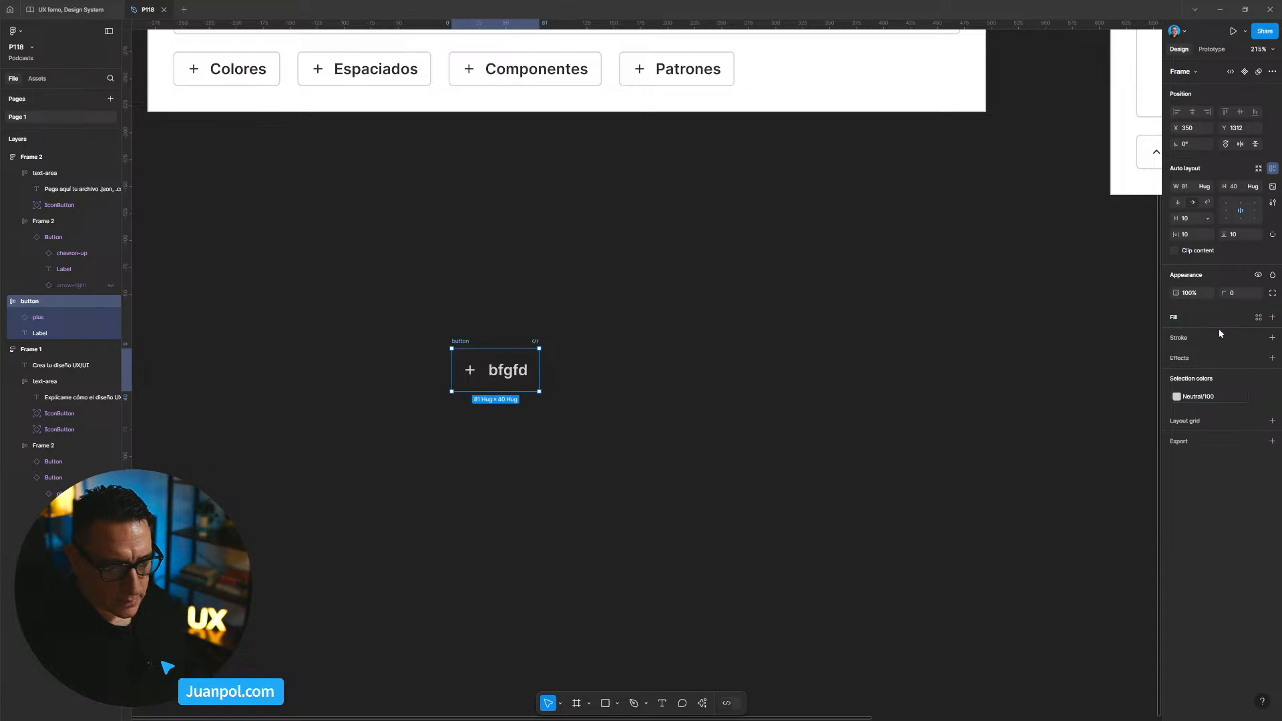
Add a fill to the button frame and apply the library color Neutral/900.
{"action": "left_click", "coordinate": [1258, 318]}
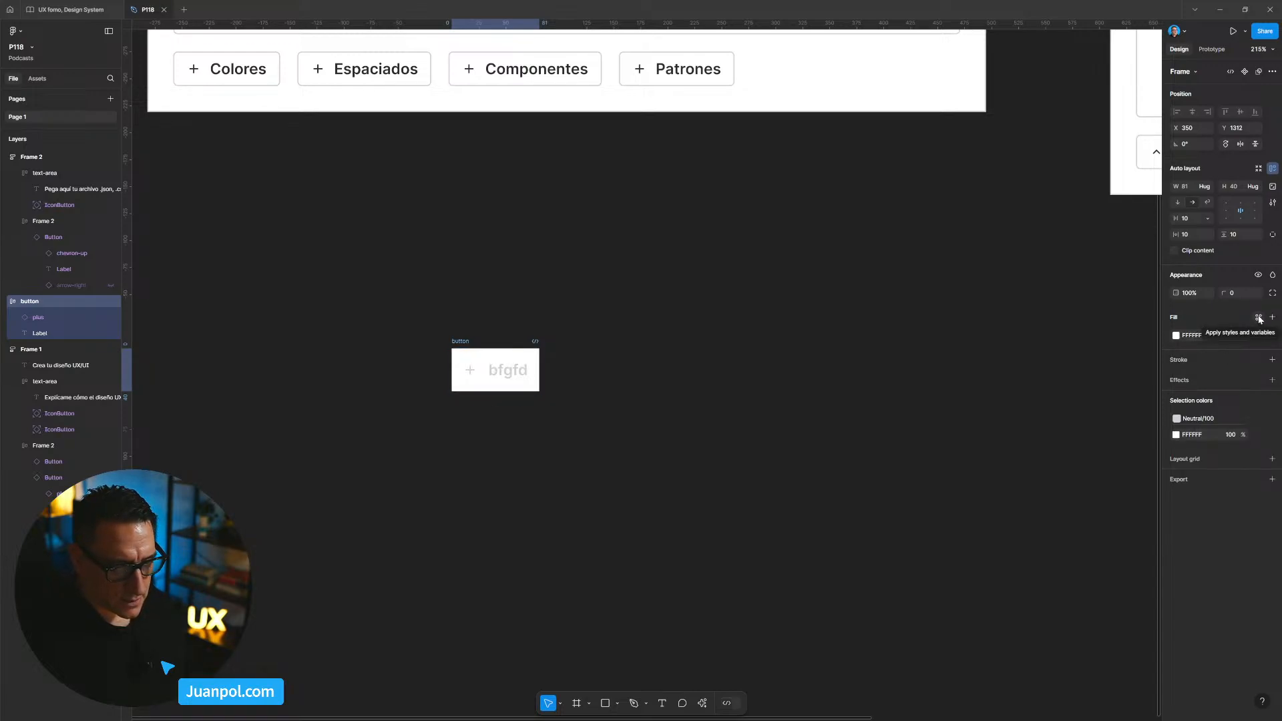
{"action": "left_click", "coordinate": [1258, 317]}
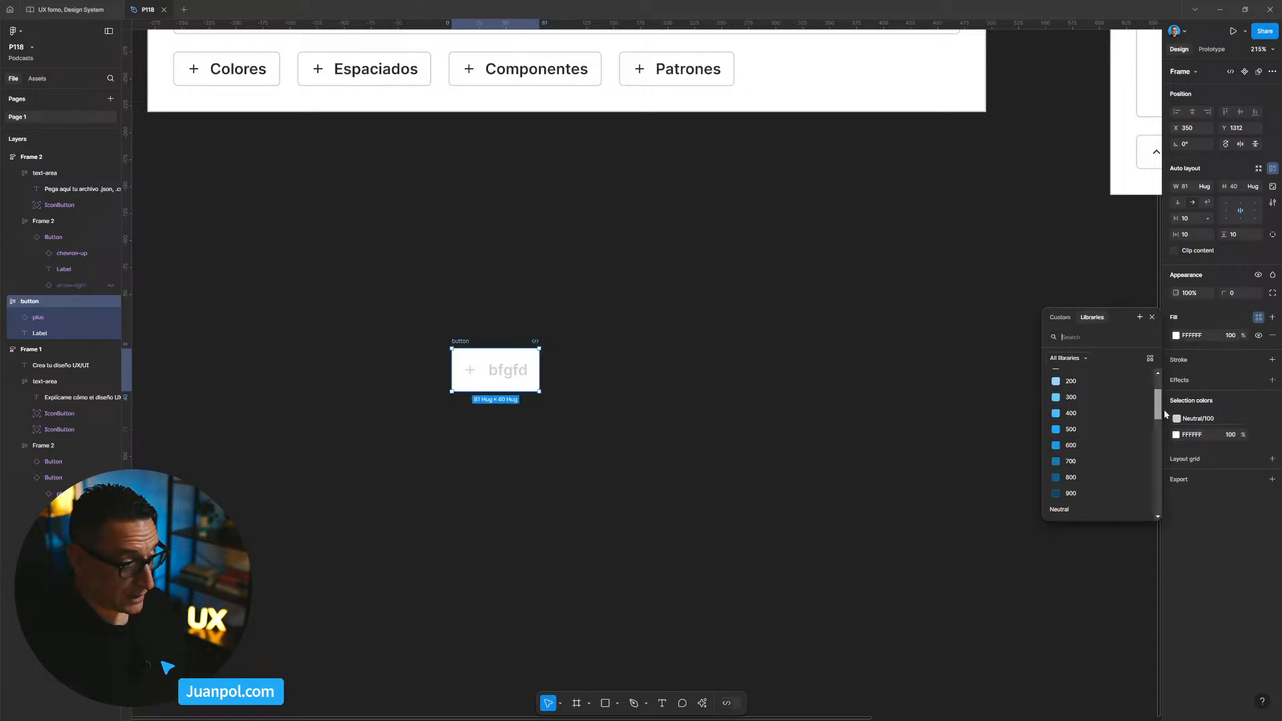
{"action": "scroll", "coordinate": [1164, 410], "scroll_direction": "down", "scroll_amount": 2}
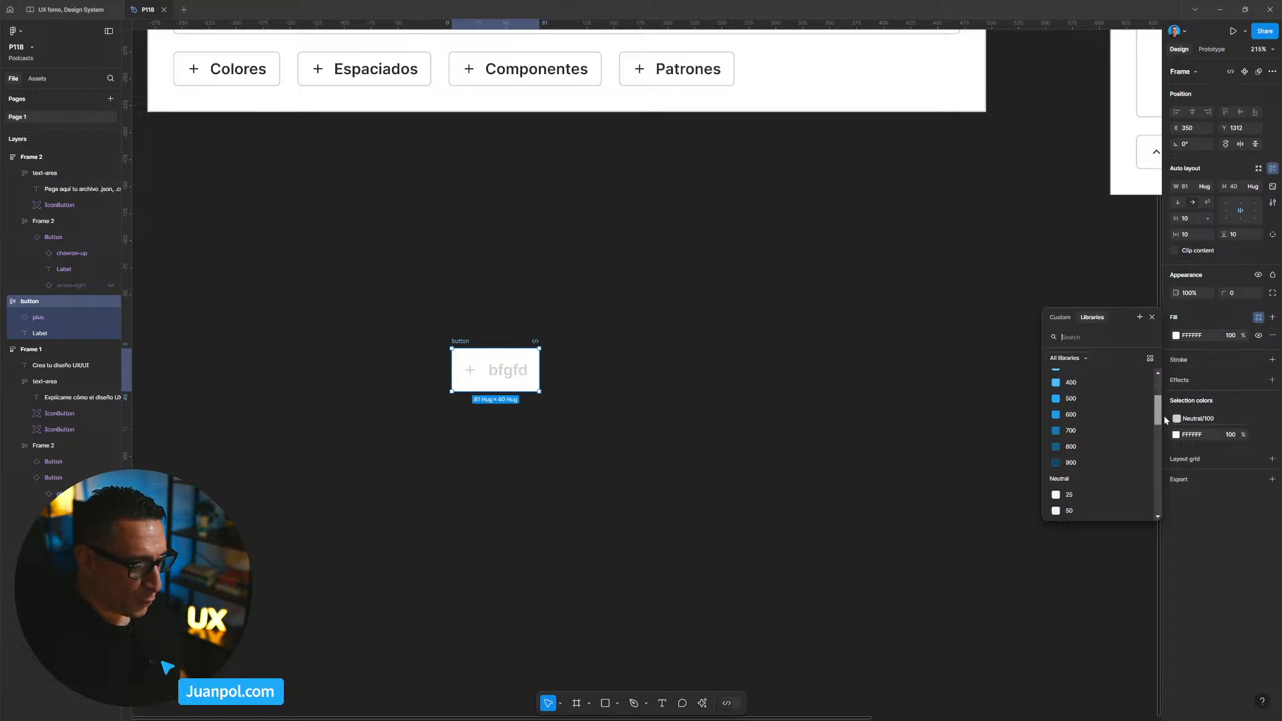
{"action": "scroll", "coordinate": [1164, 422], "scroll_direction": "down", "scroll_amount": 1}
{"action": "left_click_drag", "start_coordinate": [1162, 422], "coordinate": [1161, 454]}
{"action": "left_click", "coordinate": [1099, 480]}
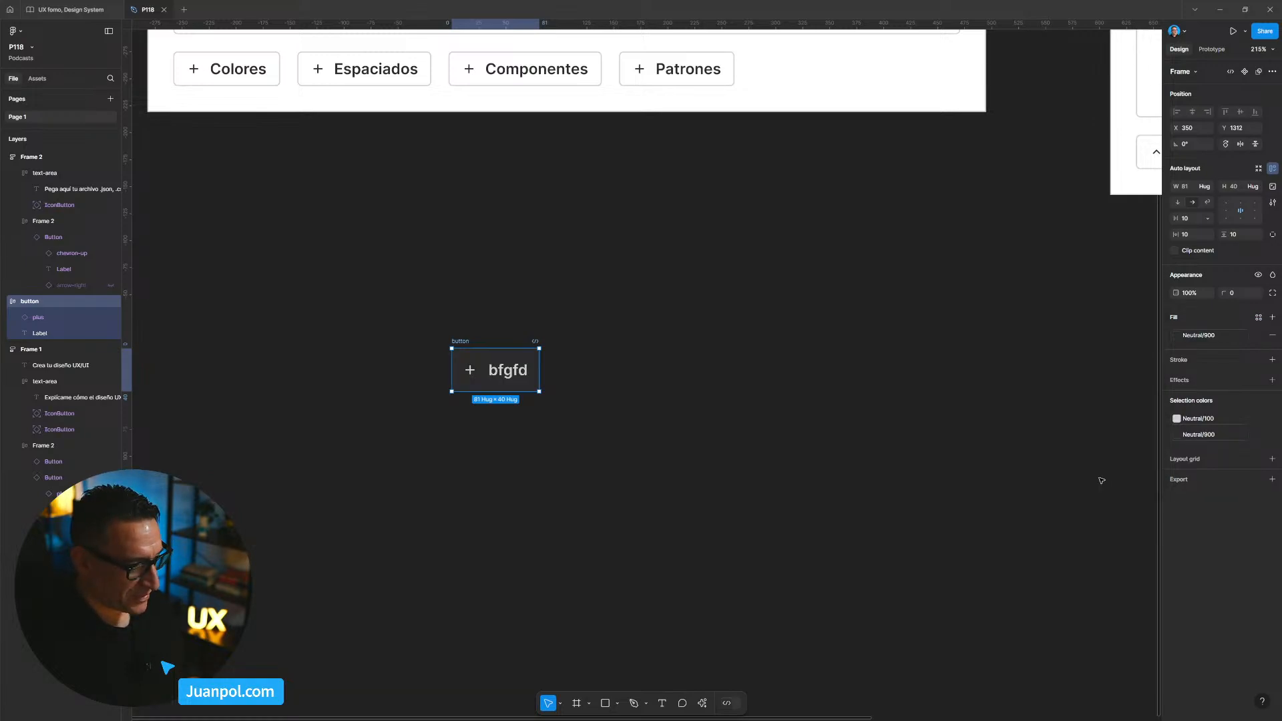
{"action": "left_click", "coordinate": [942, 467]}
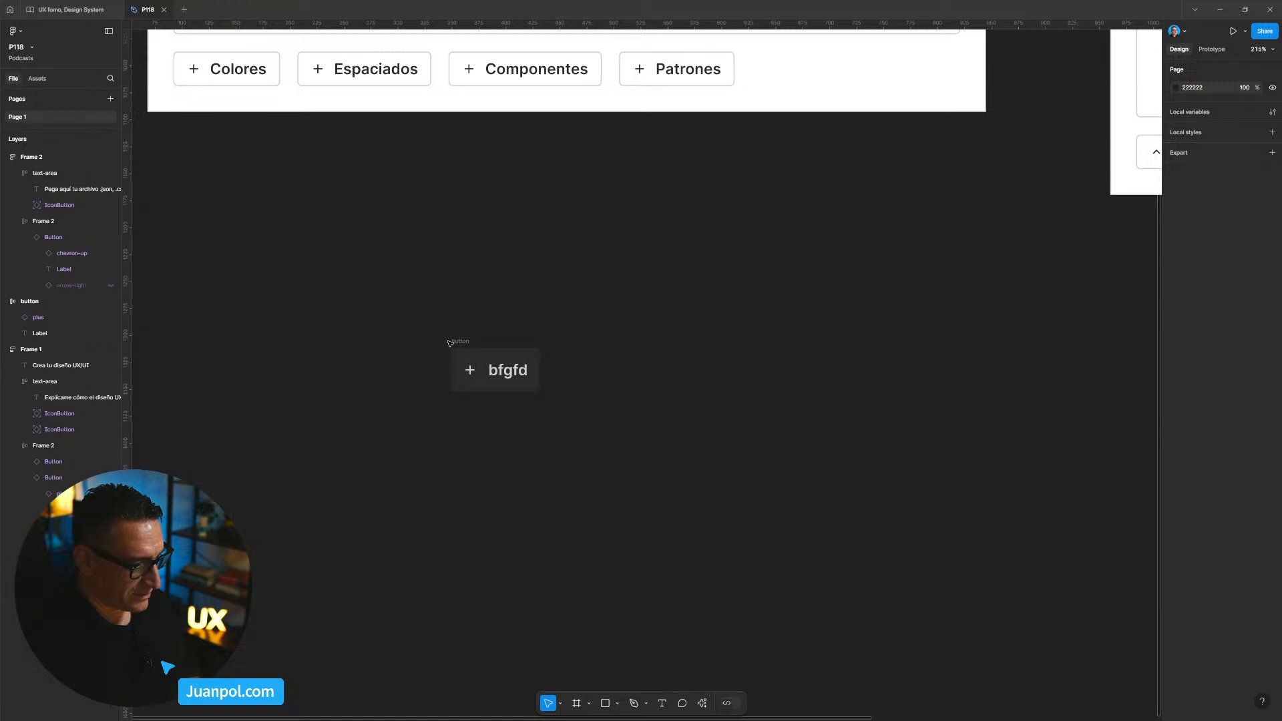
Detach the button frame's fill from its library color and set the fill color to 111111.
{"action": "left_click", "coordinate": [469, 385]}
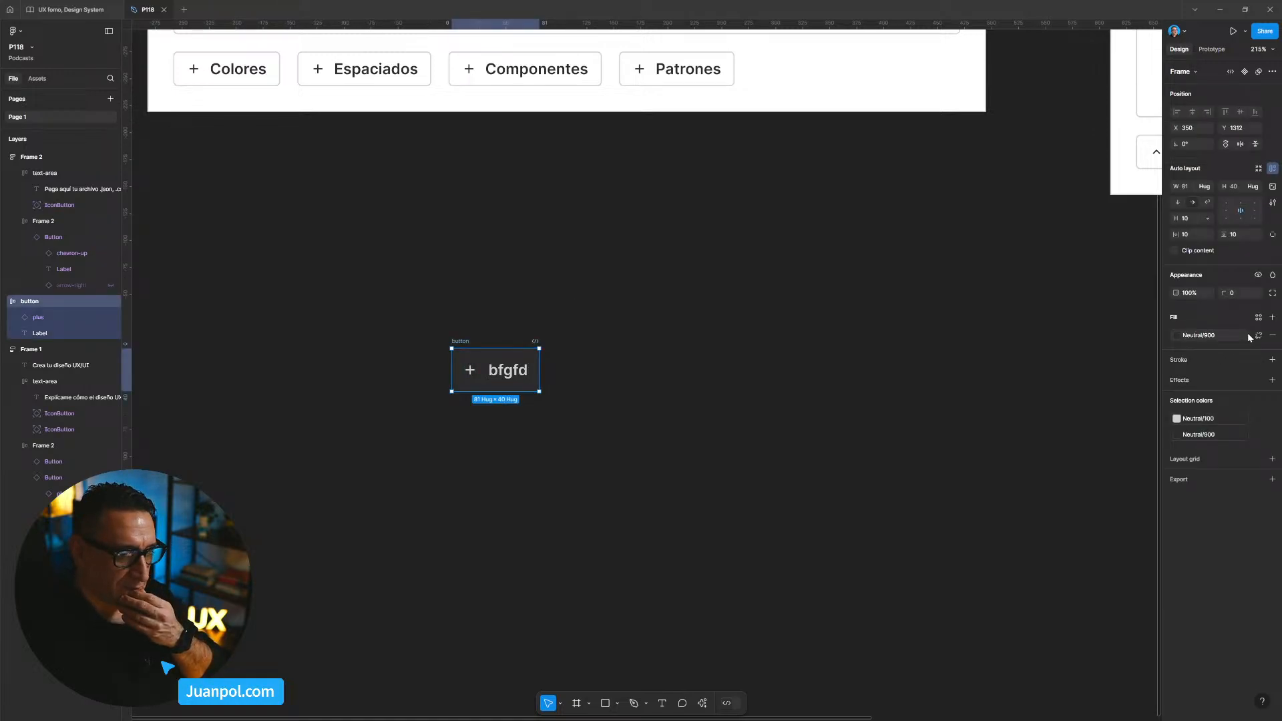
{"action": "left_click", "coordinate": [1258, 335]}
{"action": "left_click", "coordinate": [1203, 335]}
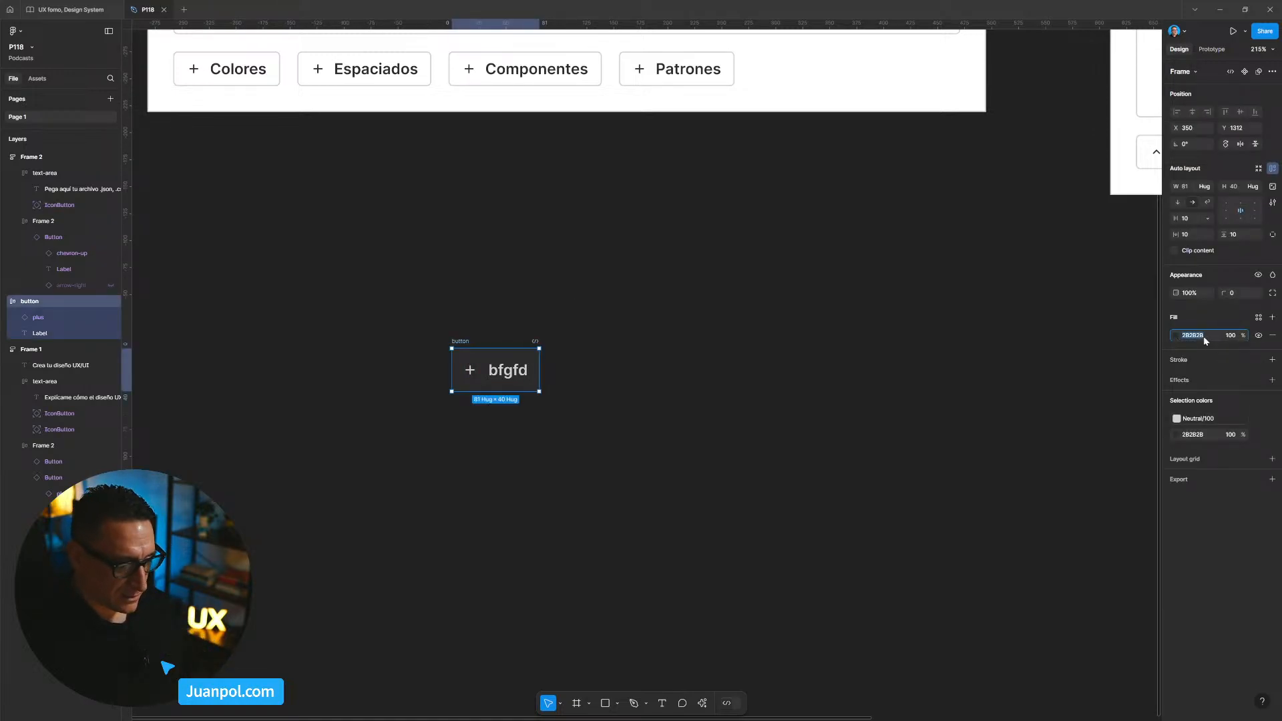
{"action": "type", "text": "111"}
{"action": "key", "text": "Return"}
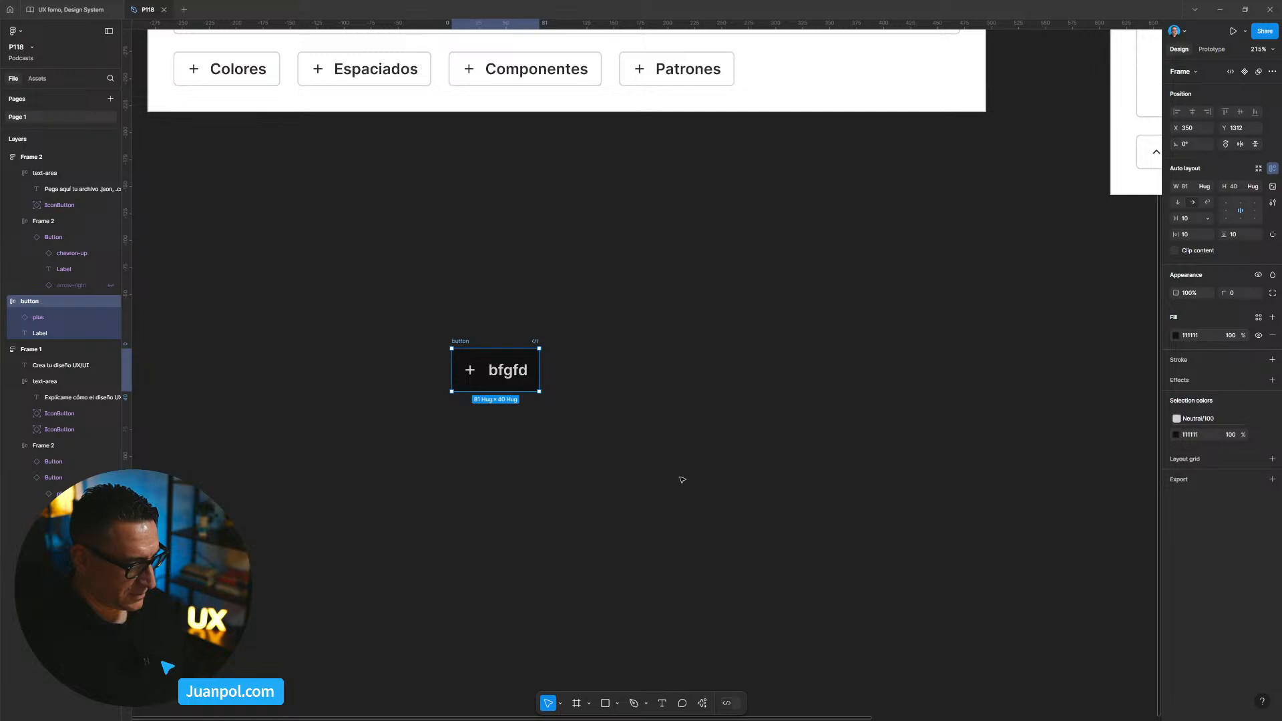
{"action": "left_click", "coordinate": [503, 483]}
Round the button frame's corners with a radius of 8.
{"action": "left_click_drag", "start_coordinate": [489, 480], "coordinate": [535, 489]}
{"action": "scroll", "coordinate": [546, 404], "scroll_direction": "up", "scroll_amount": 2}
{"action": "left_click", "coordinate": [545, 402]}
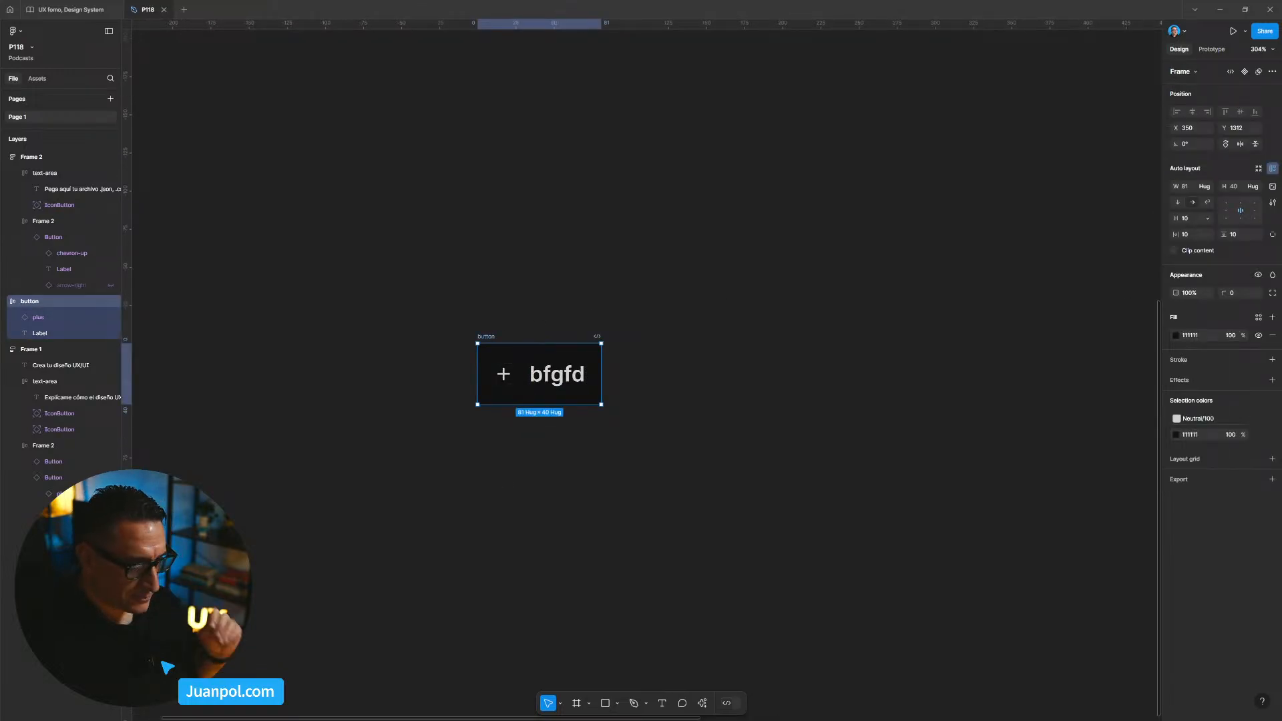
{"action": "left_click", "coordinate": [1232, 293]}
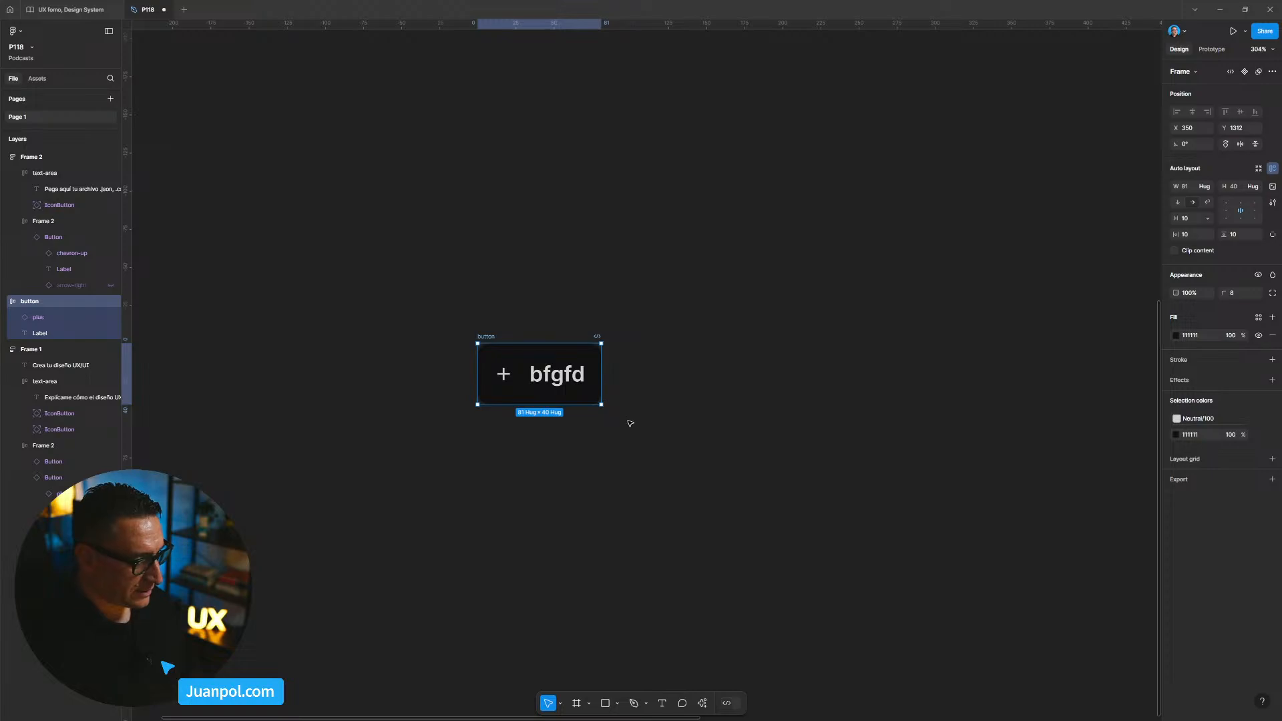
{"action": "left_click", "coordinate": [741, 416]}
Move the button frame to X 340, Y 1316 and set the gap between its icon and label to 8.
{"action": "scroll", "coordinate": [731, 421], "scroll_direction": "down", "scroll_amount": 1}
{"action": "left_click", "coordinate": [509, 360]}
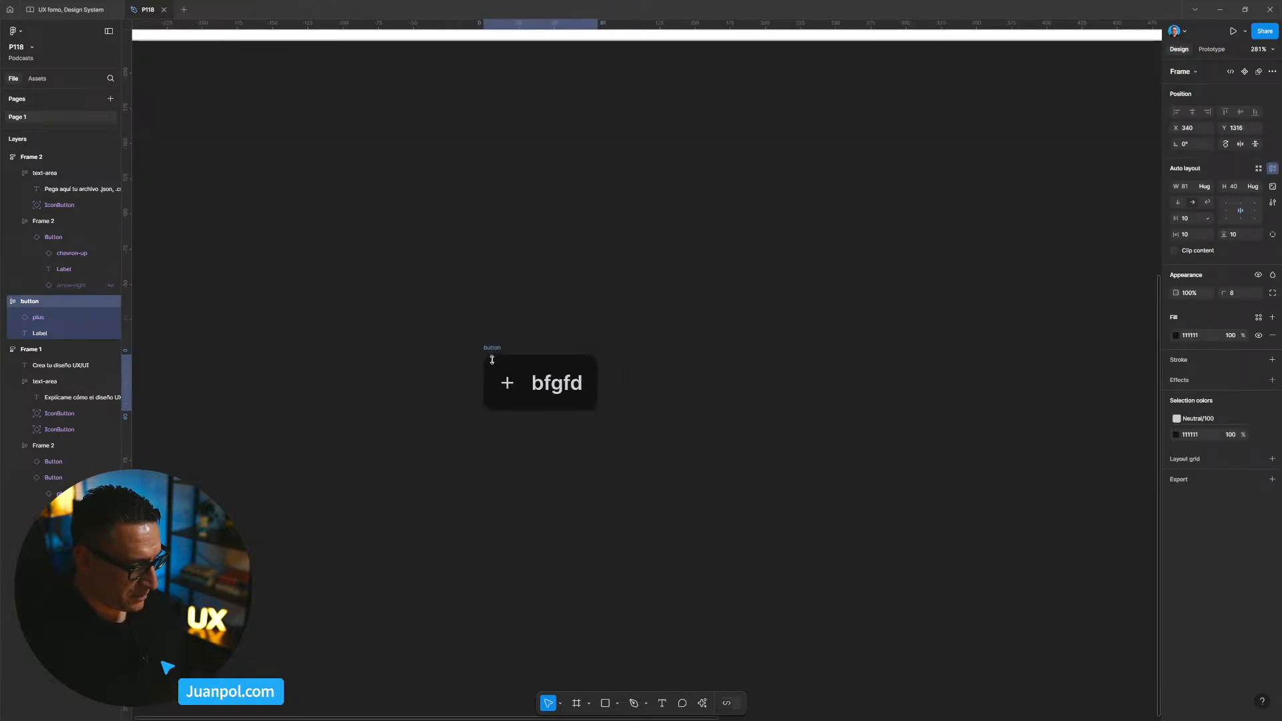
{"action": "scroll", "coordinate": [509, 360], "scroll_direction": "up", "scroll_amount": 2}
{"action": "left_click", "coordinate": [724, 410]}
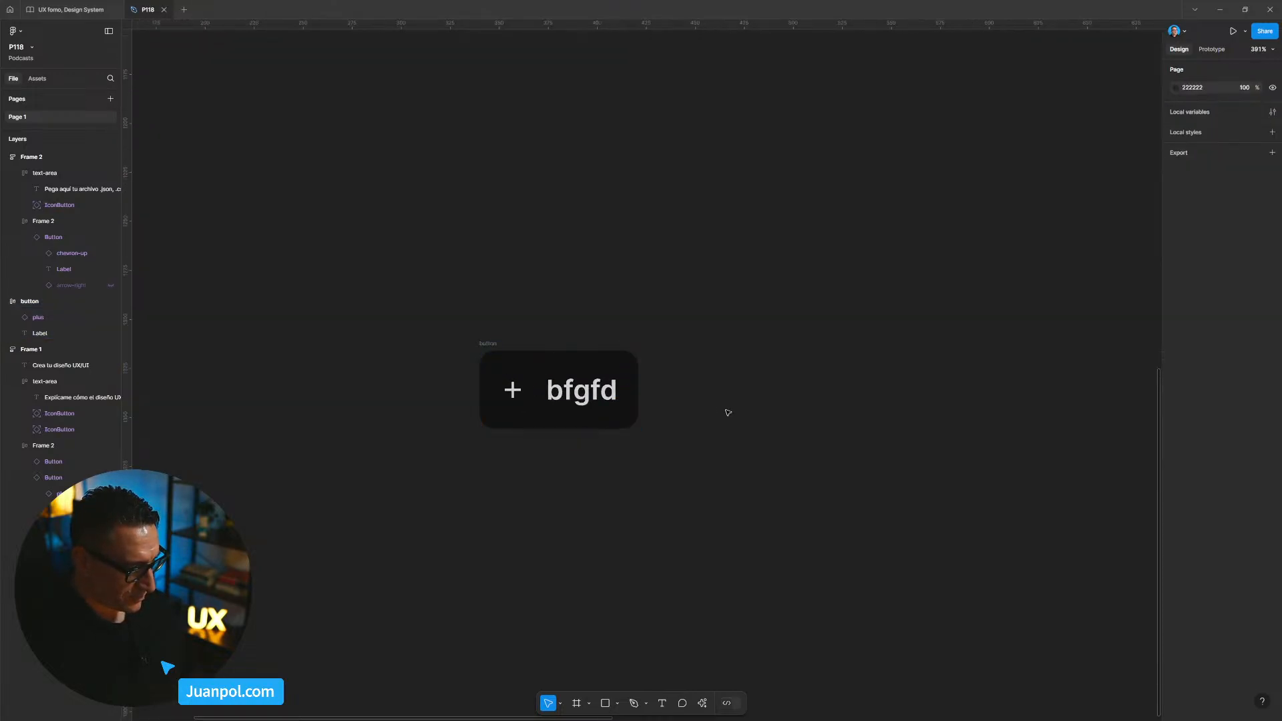
{"action": "left_click", "coordinate": [635, 399]}
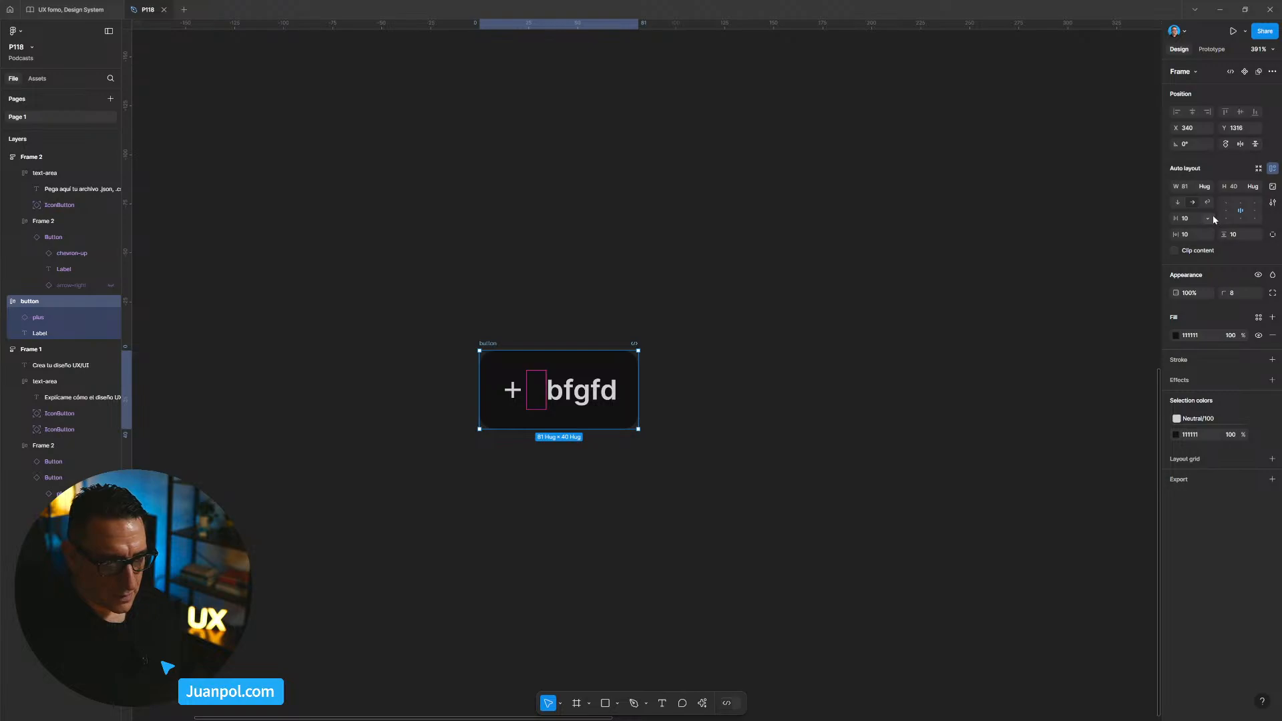
{"action": "left_click", "coordinate": [689, 429]}
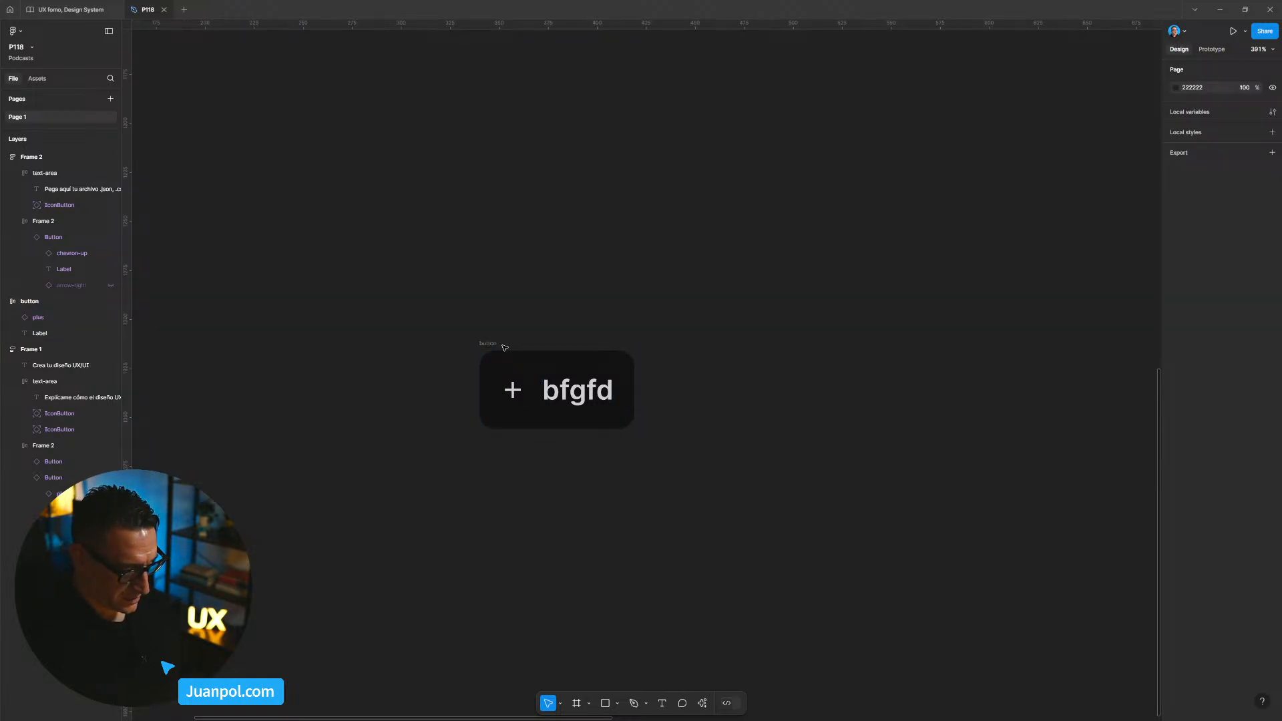
Look through the text styles available for the "bfgfd" label, and close the list without choosing one.
{"action": "key", "text": "shift+0"}
{"action": "scroll", "coordinate": [647, 361], "scroll_direction": "up", "scroll_amount": 5}
{"action": "double_click", "coordinate": [622, 370]}
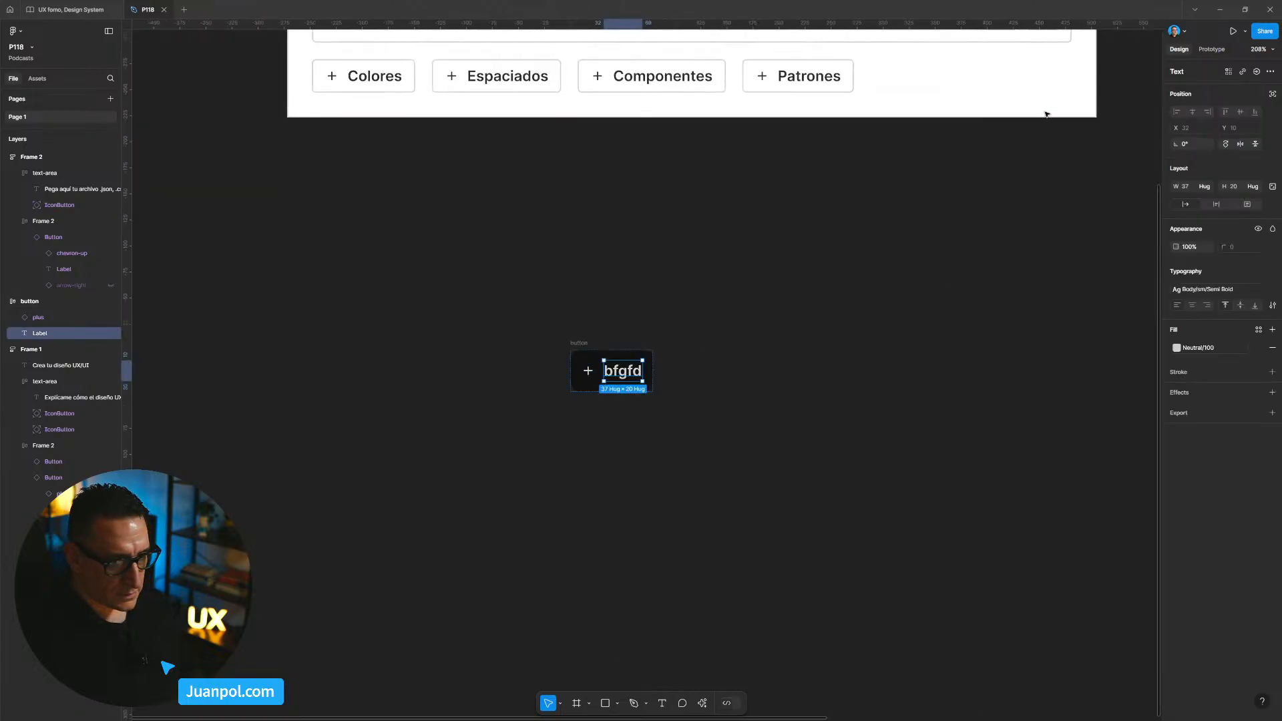
{"action": "left_click", "coordinate": [1208, 290]}
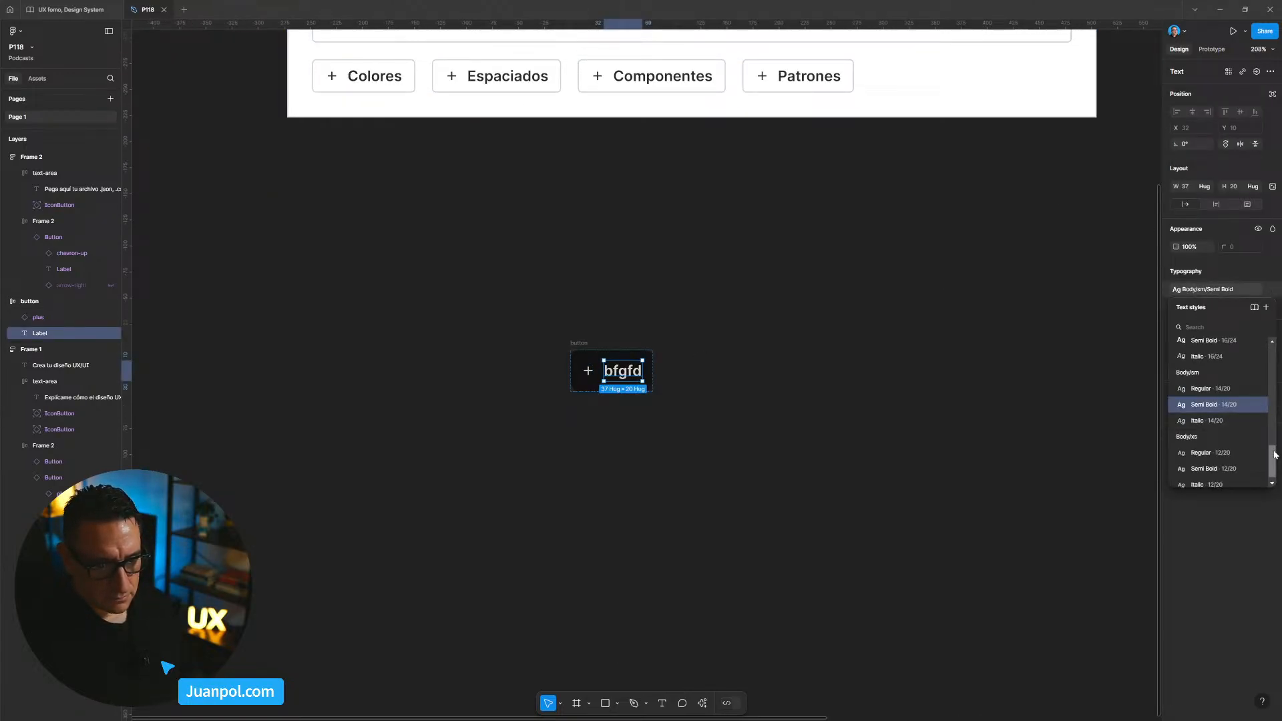
{"action": "key", "text": "Escape"}
{"action": "key", "text": "Escape"}
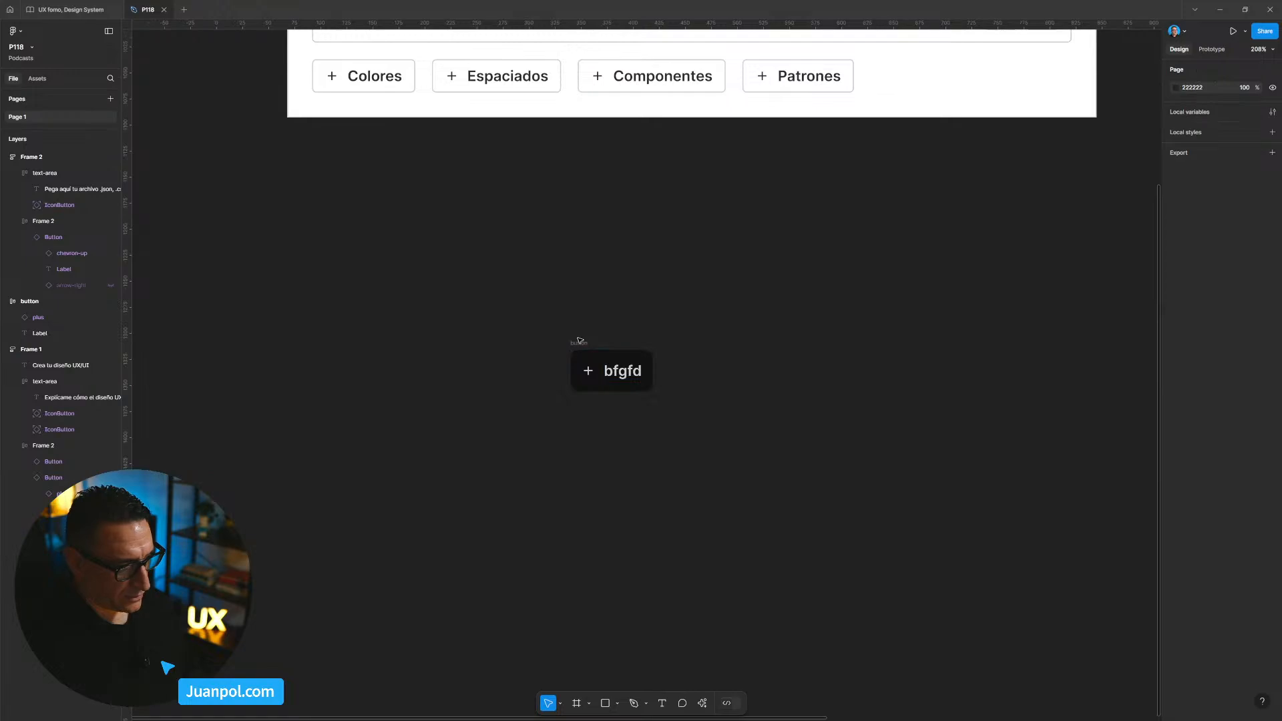
Try a vertical padding of 4 on the button, settle on 8, and set the horizontal padding to 12.
{"action": "left_click", "coordinate": [1235, 235]}
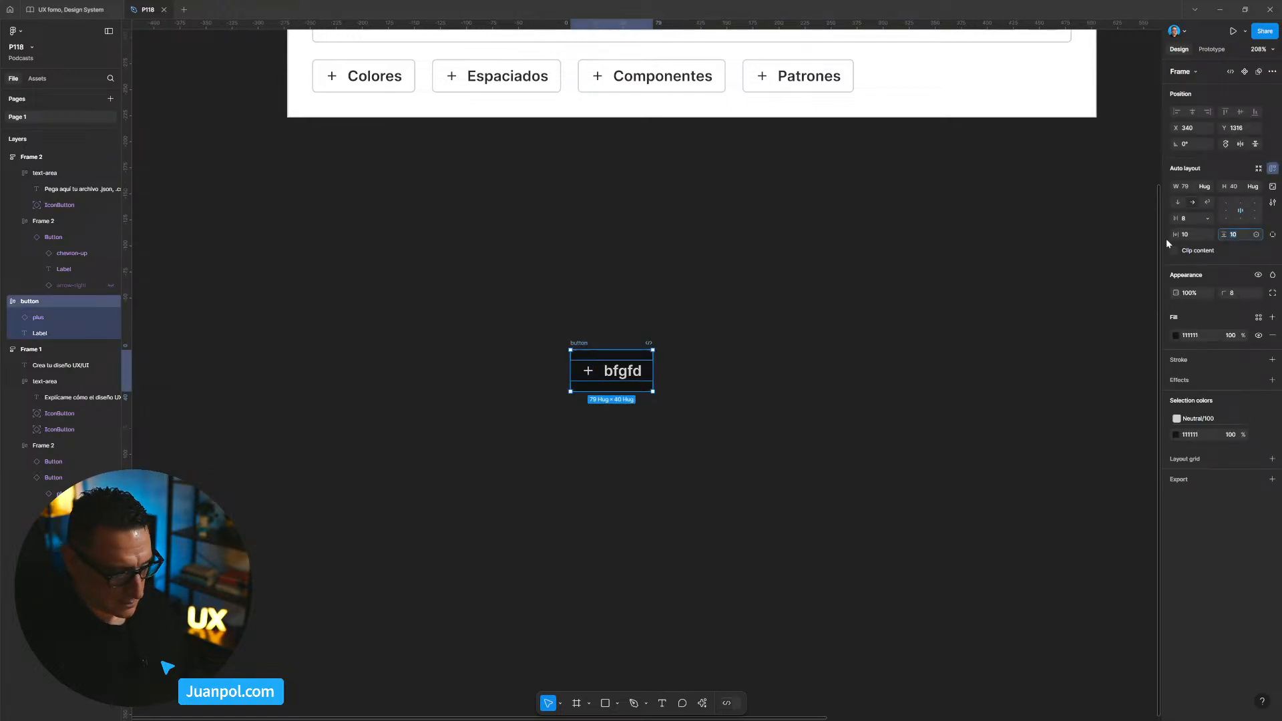
{"action": "type", "text": "4"}
{"action": "key", "text": "Return"}
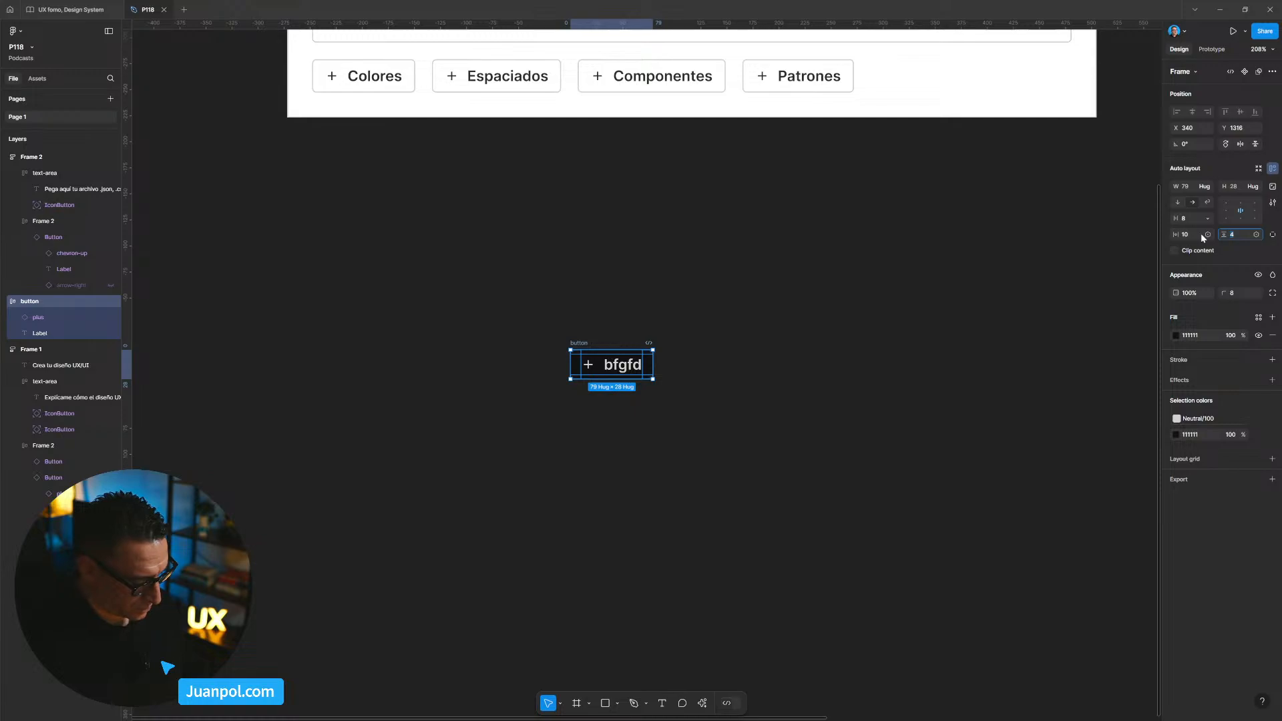
{"action": "type", "text": "8"}
{"action": "key", "text": "Return"}
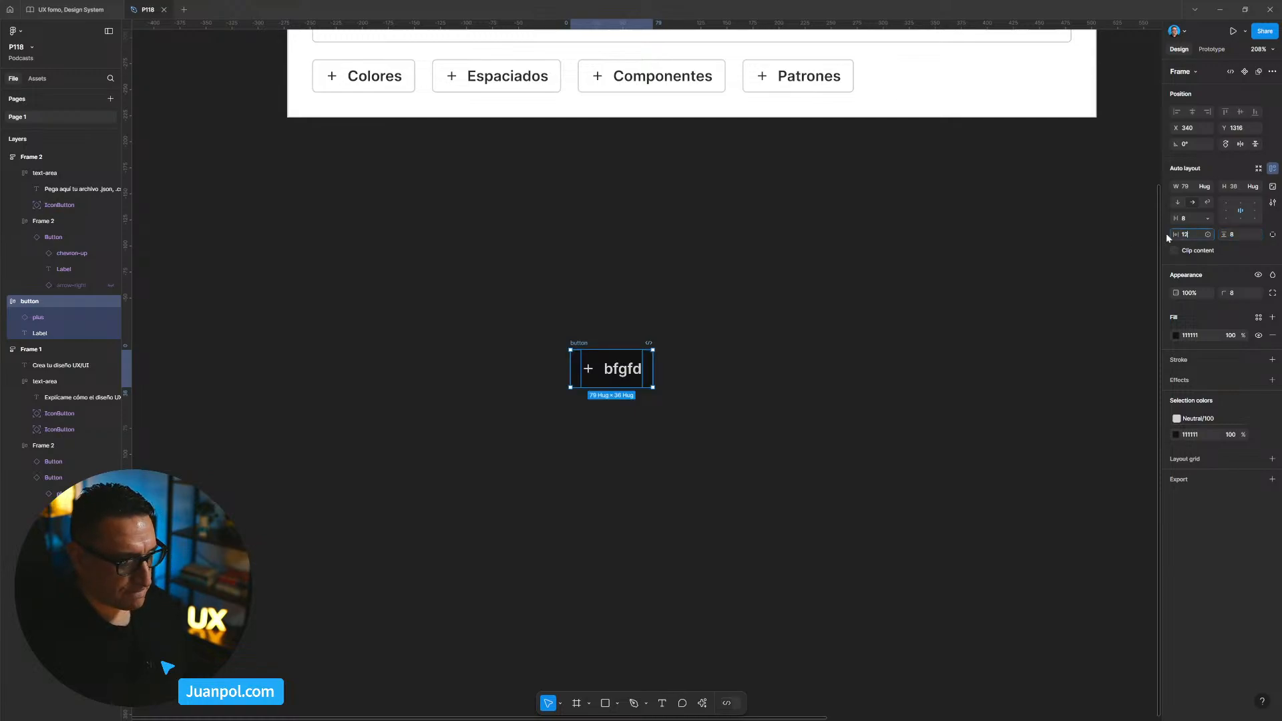
{"action": "left_click", "coordinate": [736, 410]}
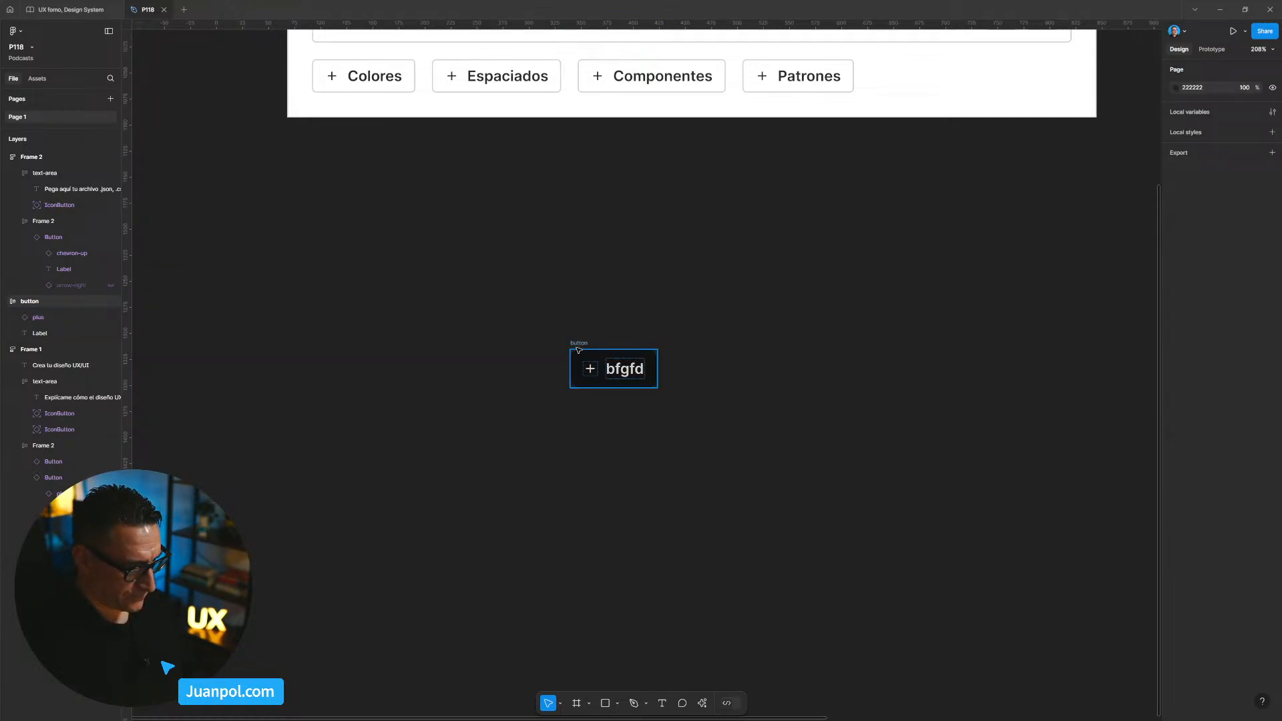
Reduce the gap between the button's plus icon and label to 4.
{"action": "left_click", "coordinate": [579, 368]}
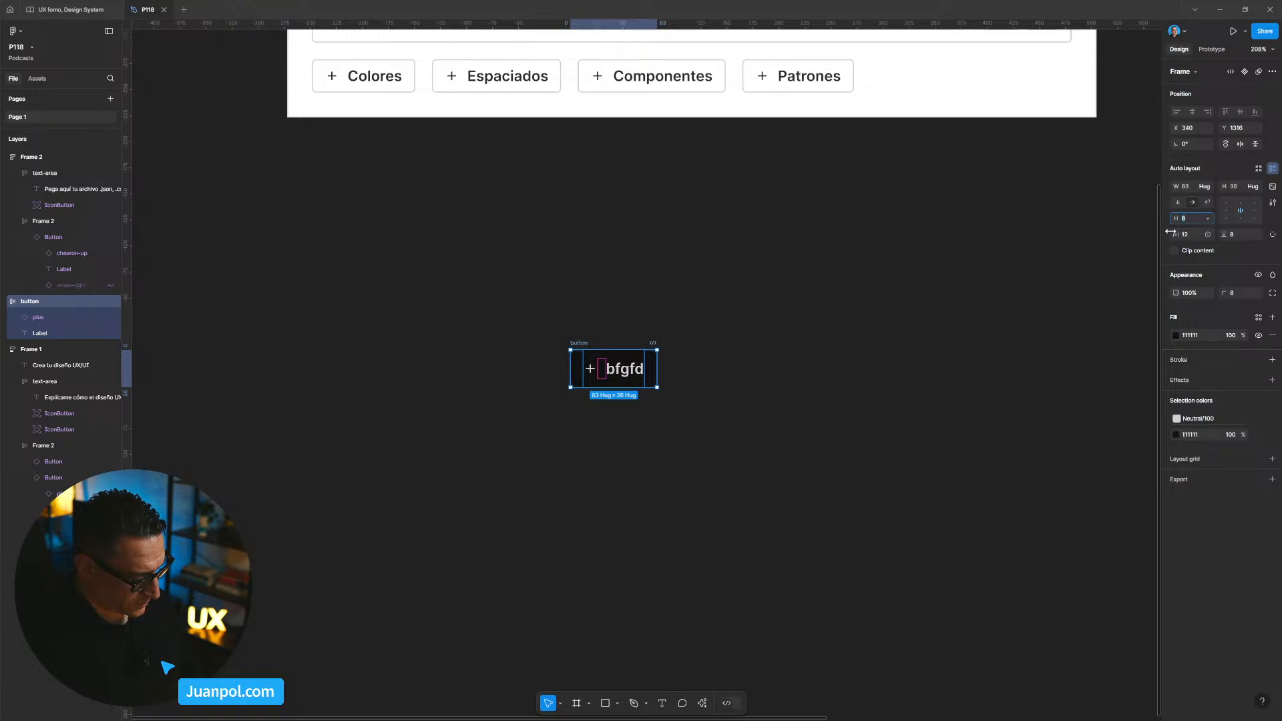
{"action": "type", "text": "4"}
{"action": "key", "text": "Return"}
{"action": "key", "text": "ctrl+0"}
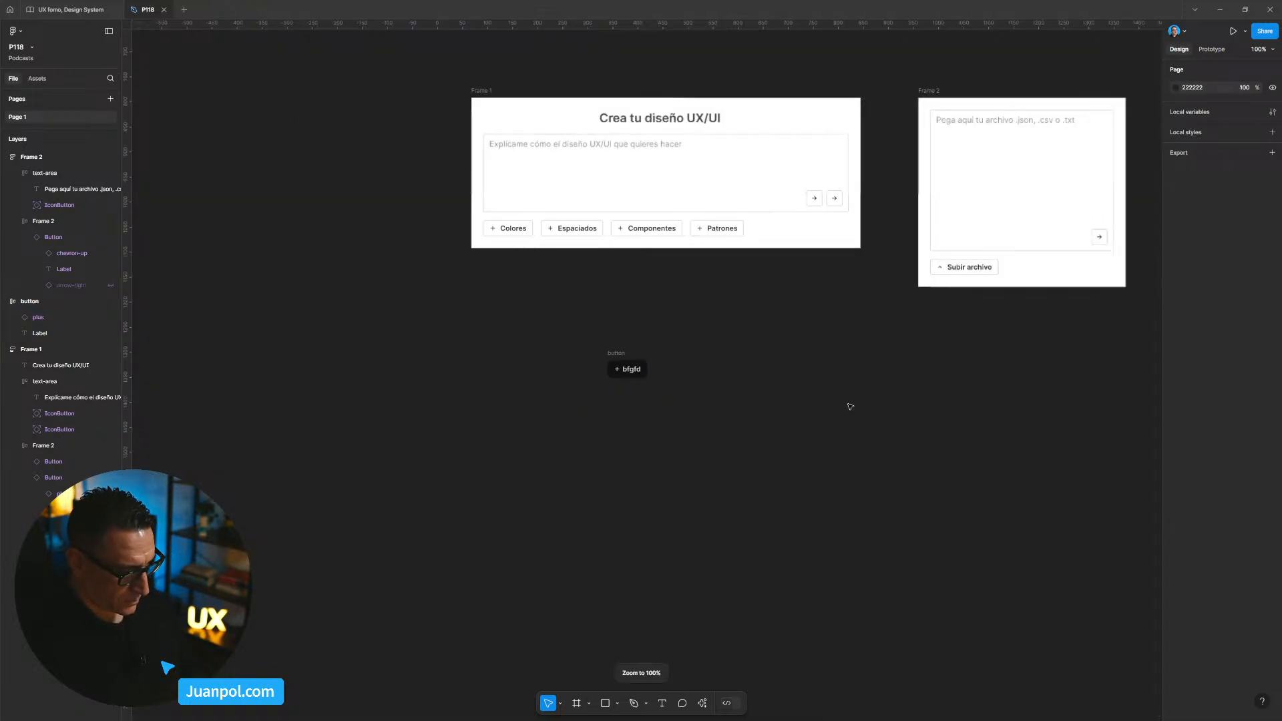
Duplicate the button to its right at X 433, Y 1316 and change the original button's label to "Colores".
{"action": "left_click_drag", "start_coordinate": [710, 406], "coordinate": [687, 436]}
{"action": "scroll", "coordinate": [653, 428], "scroll_direction": "up", "scroll_amount": 3, "text": "ctrl"}
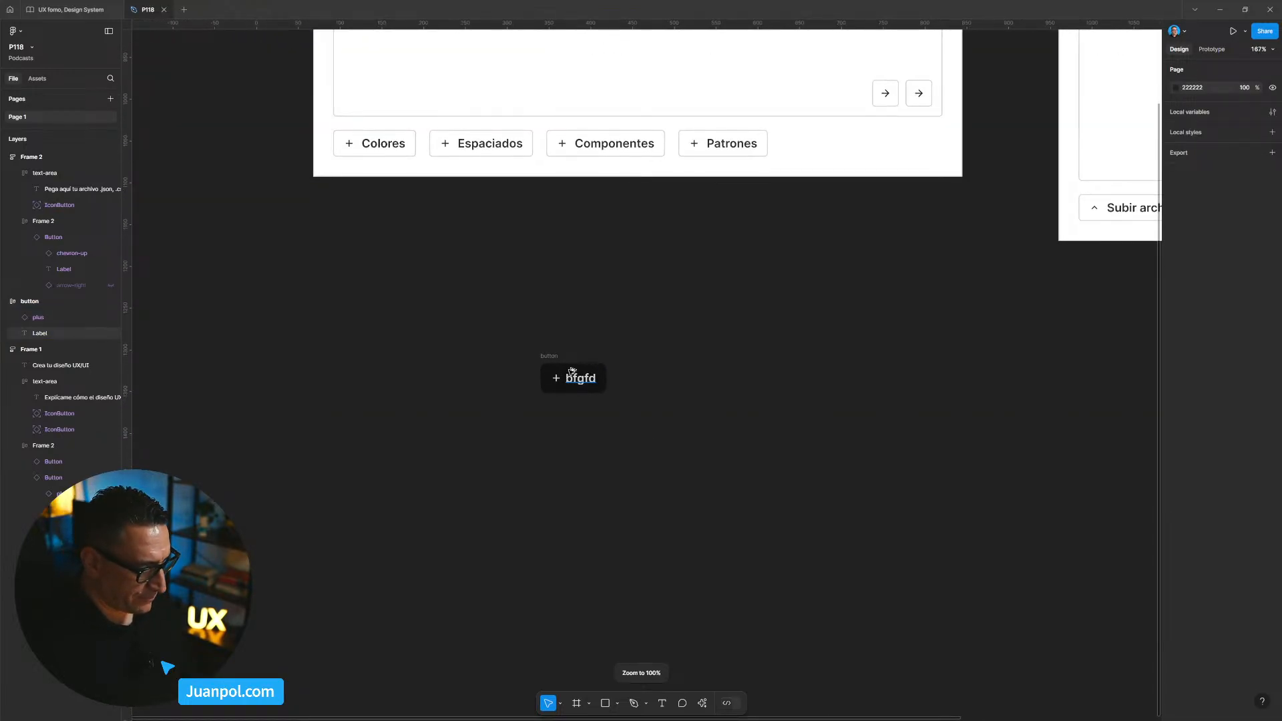
{"action": "left_click_drag", "start_coordinate": [553, 359], "coordinate": [630, 360]}
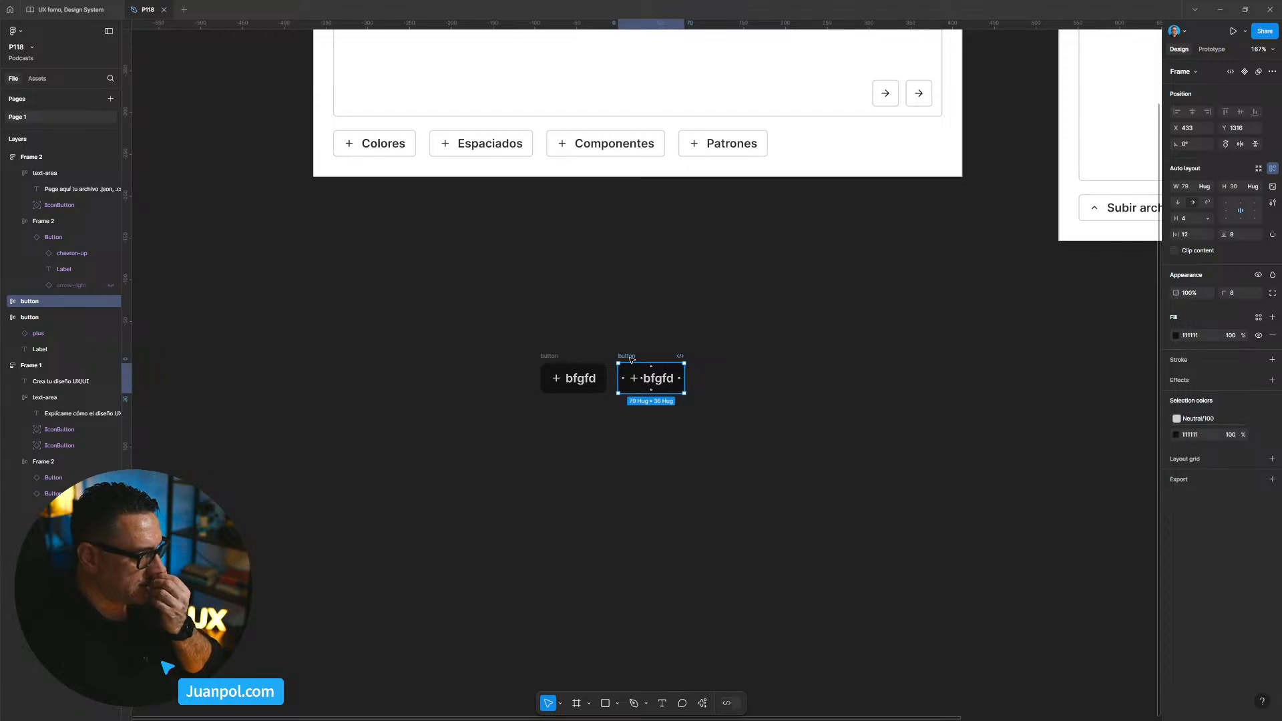
{"action": "double_click", "coordinate": [589, 384]}
{"action": "type", "text": "Colores"}
Move the duplicated button farther from the "Colores" button and change its label to "Espacios".
{"action": "left_click", "coordinate": [628, 359]}
{"action": "left_click_drag", "start_coordinate": [626, 358], "coordinate": [660, 358]}
{"action": "left_click", "coordinate": [761, 365]}
{"action": "scroll", "coordinate": [761, 365], "scroll_direction": "up", "scroll_amount": 1}
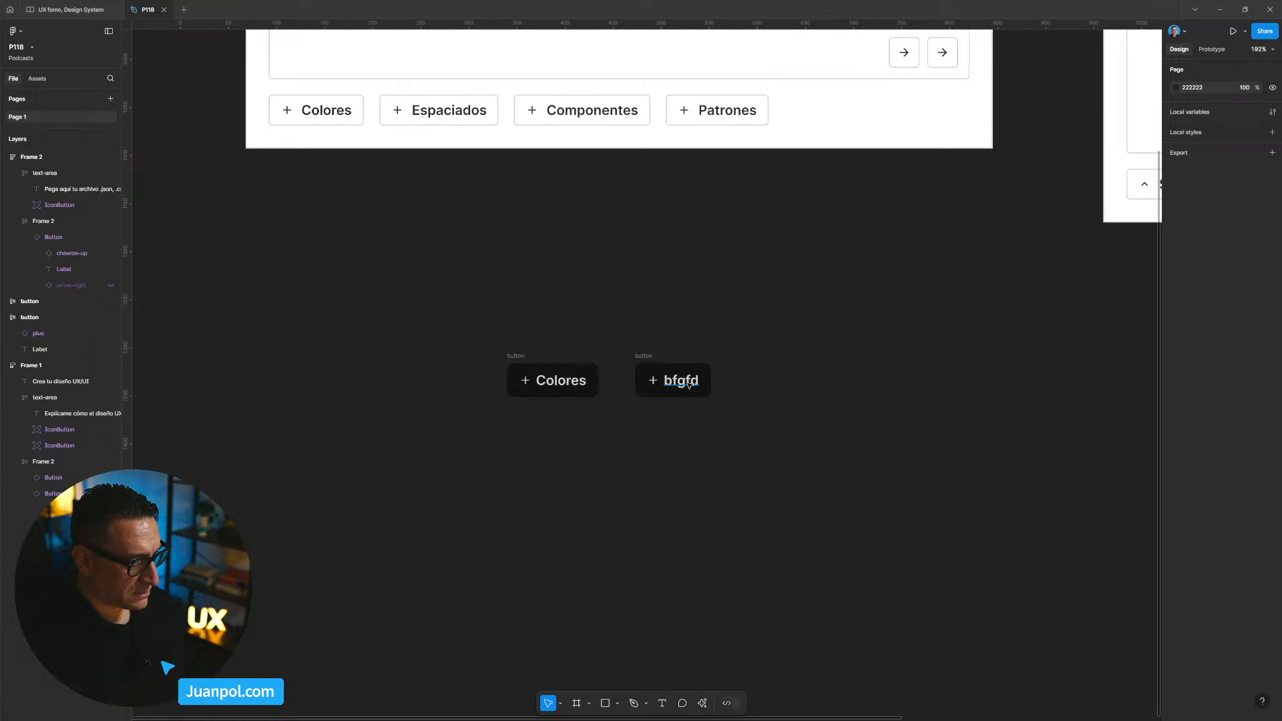
{"action": "double_click", "coordinate": [688, 384]}
{"action": "type", "text": "Espa"}
{"action": "type", "text": "cia"}
{"action": "type", "text": "os"}
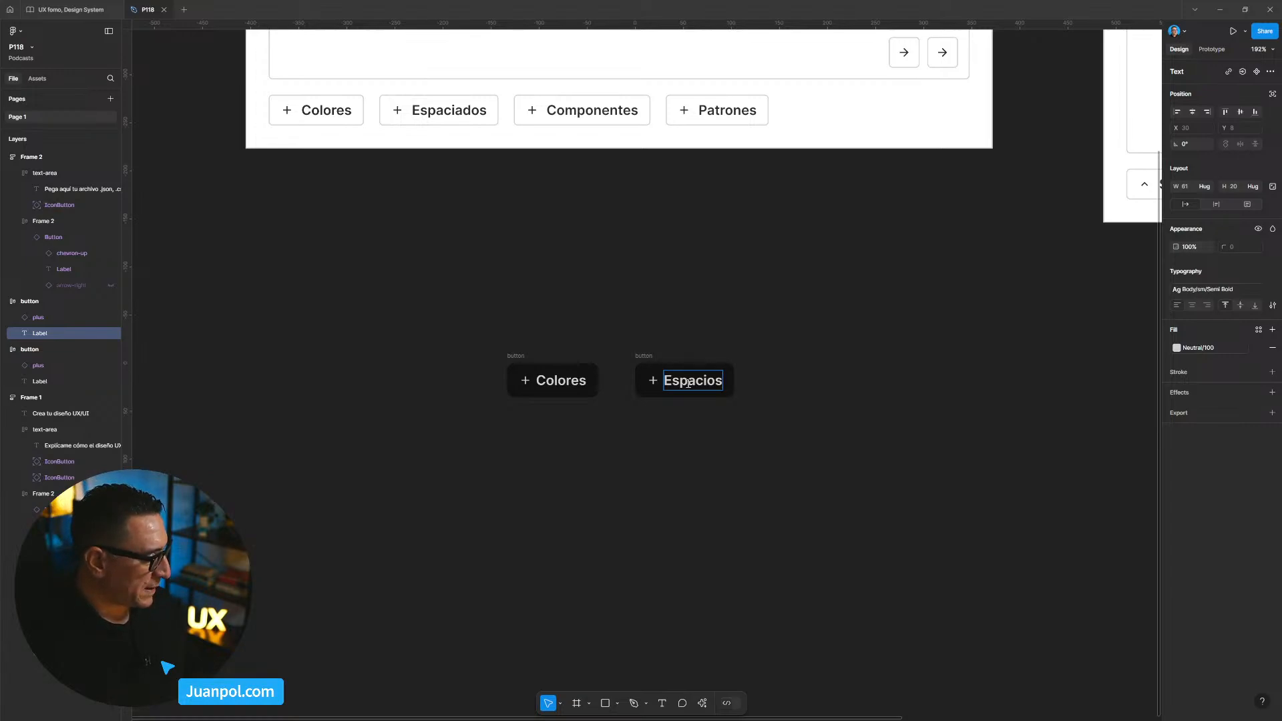
{"action": "key", "text": "Escape"}
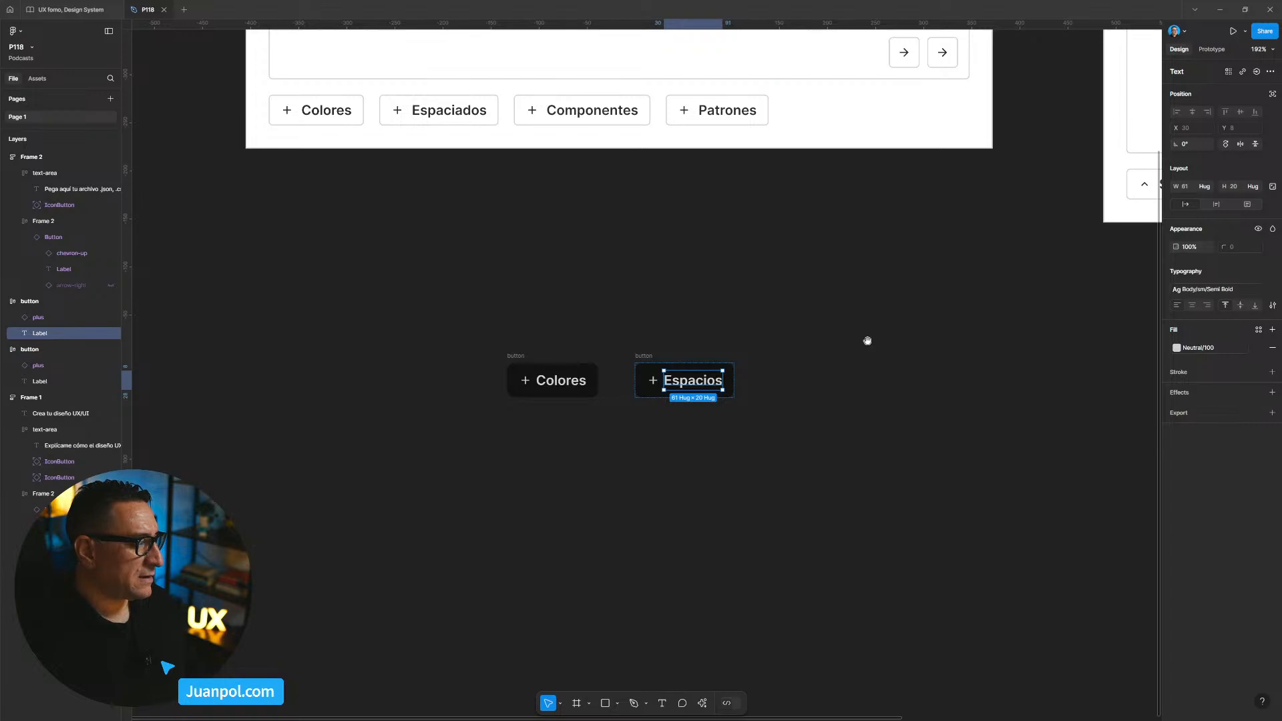
Duplicate the "Espacios" button to its right as a third button on the same row.
{"action": "left_click_drag", "start_coordinate": [867, 340], "coordinate": [816, 343]}
{"action": "left_click", "coordinate": [721, 371]}
{"action": "left_click_drag", "start_coordinate": [703, 371], "coordinate": [655, 374]}
{"action": "left_click_drag", "start_coordinate": [561, 362], "coordinate": [712, 362]}
Change the third button's label to "Assets", discarding the partly entered "Compo".
{"action": "double_click", "coordinate": [731, 385]}
{"action": "type", "text": "Compo"}
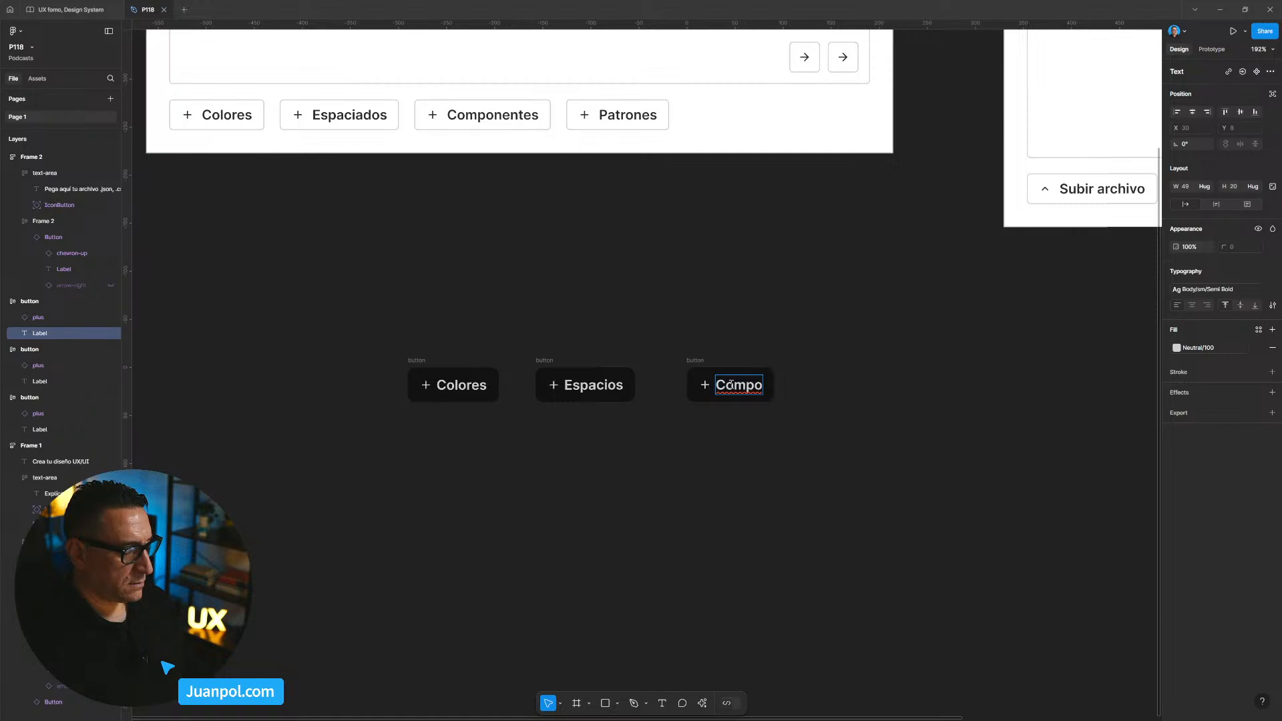
{"action": "key", "text": "BackSpace"}
{"action": "key", "text": "BackSpace"}
{"action": "key", "text": "BackSpace"}
{"action": "key", "text": "BackSpace"}
{"action": "key", "text": "BackSpace"}
{"action": "type", "text": "Assets"}
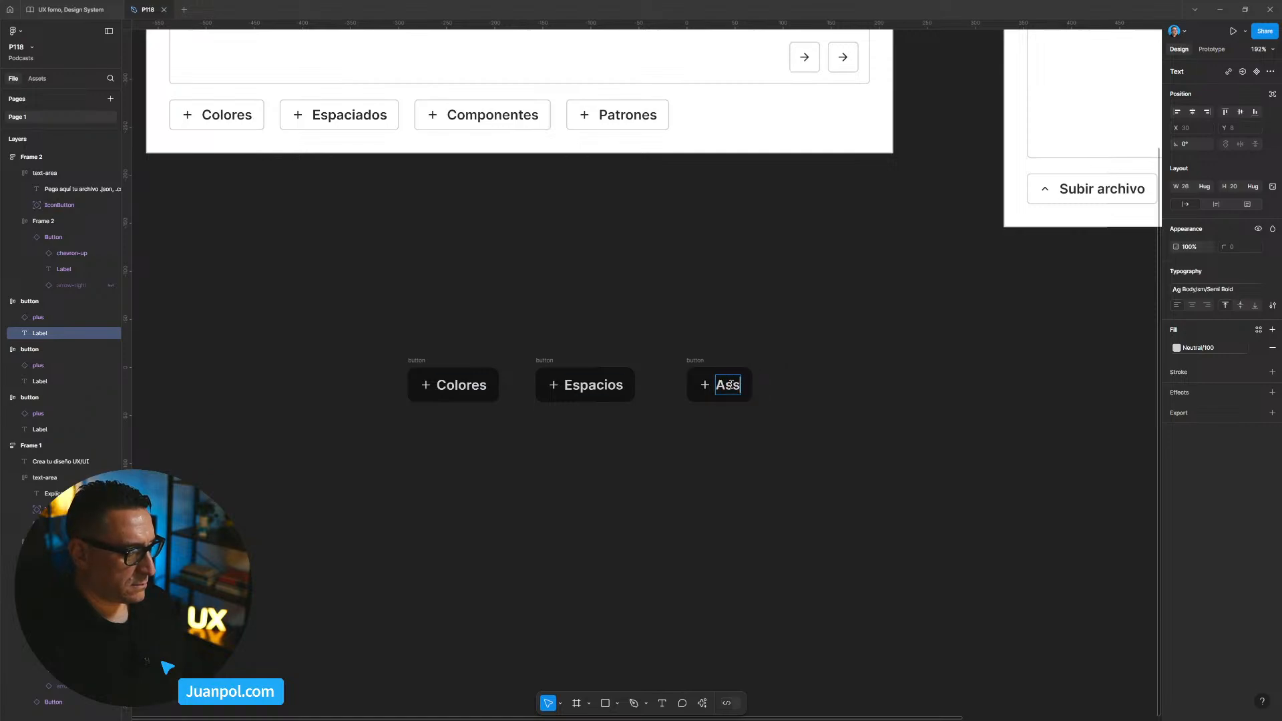
Replace the third dark button's label with "Componentes".
{"action": "key", "text": "BackSpace"}
{"action": "key", "text": "BackSpace"}
{"action": "key", "text": "BackSpace"}
{"action": "key", "text": "BackSpace"}
{"action": "key", "text": "BackSpace"}
{"action": "key", "text": "BackSpace"}
{"action": "type", "text": "Com"}
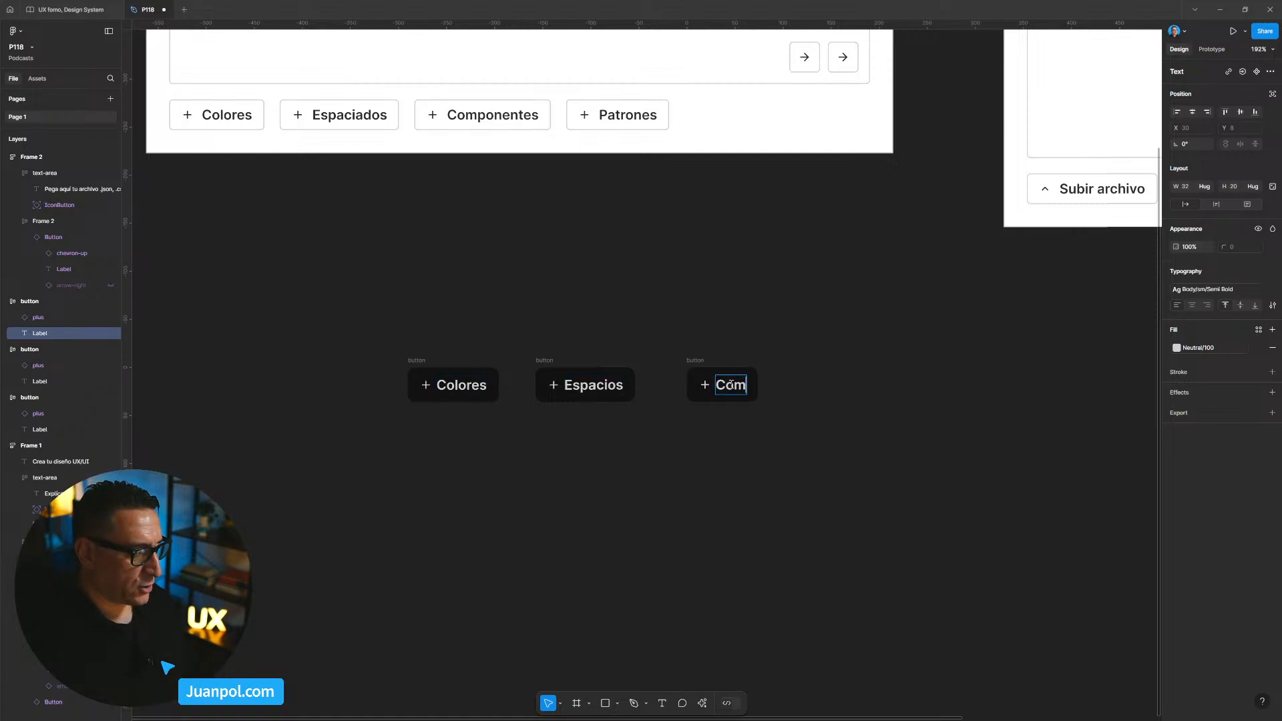
{"action": "type", "text": "ponentes"}
{"action": "left_click", "coordinate": [906, 375]}
Duplicate the dark Componentes button beside the original and change the copy's label to "Patrones".
{"action": "left_click_drag", "start_coordinate": [906, 375], "coordinate": [823, 377]}
{"action": "left_click_drag", "start_coordinate": [614, 364], "coordinate": [789, 364]}
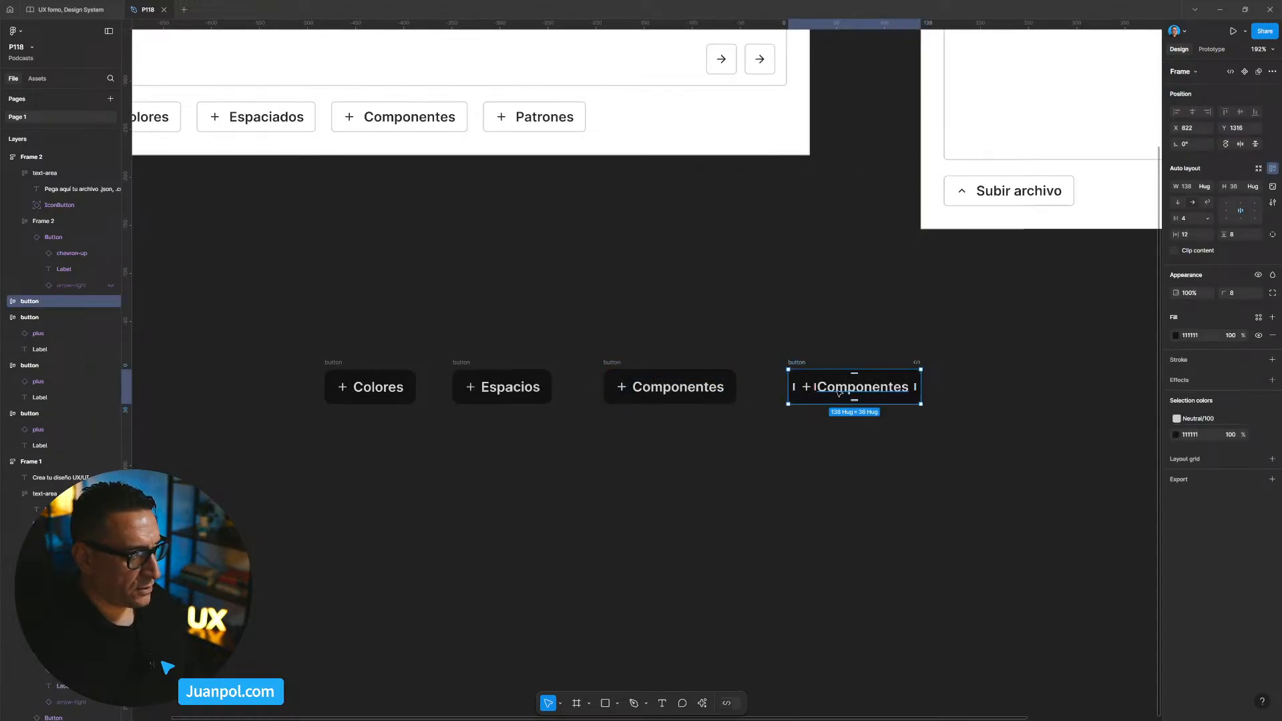
{"action": "double_click", "coordinate": [838, 390]}
{"action": "type", "text": "Pa"}
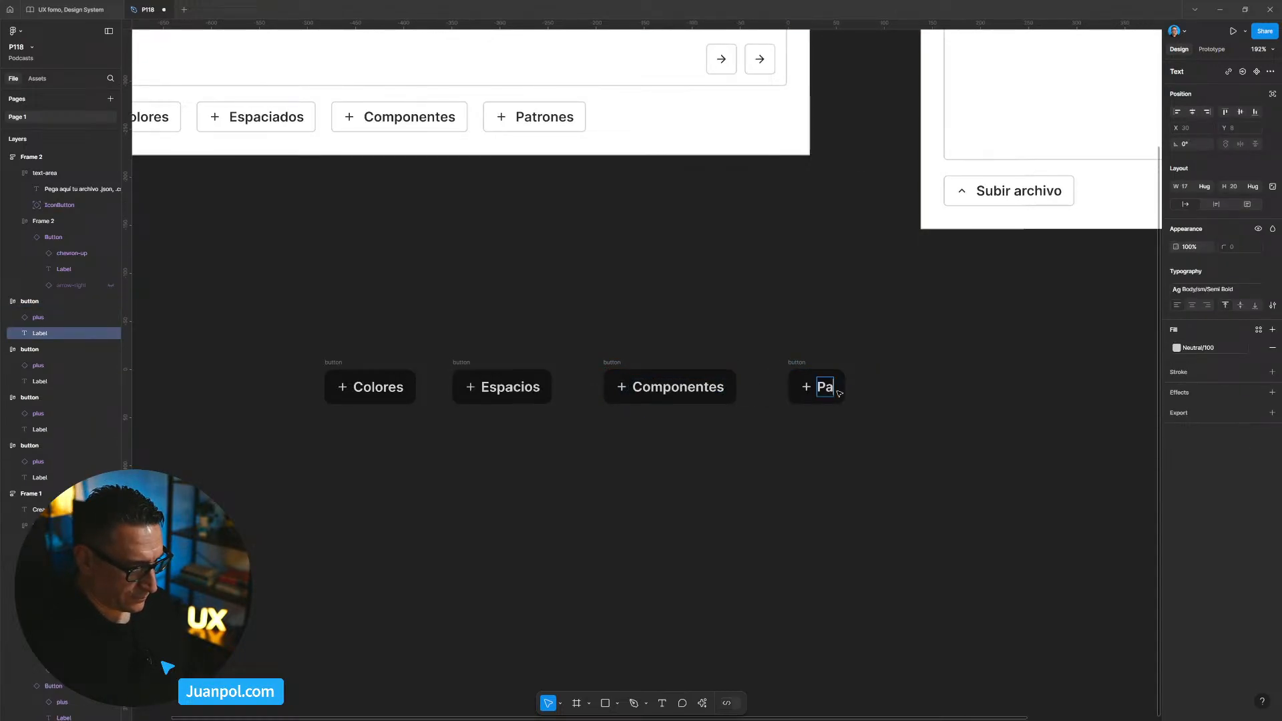
{"action": "type", "text": "trones"}
{"action": "key", "text": "Escape"}
{"action": "left_click", "coordinate": [876, 472]}
Wrap the four dark buttons in a horizontal auto layout frame and rename it "row".
{"action": "scroll", "coordinate": [945, 479], "scroll_direction": "down", "scroll_amount": 3}
{"action": "left_click_drag", "start_coordinate": [1002, 495], "coordinate": [471, 400]}
{"action": "key", "text": "shift+a"}
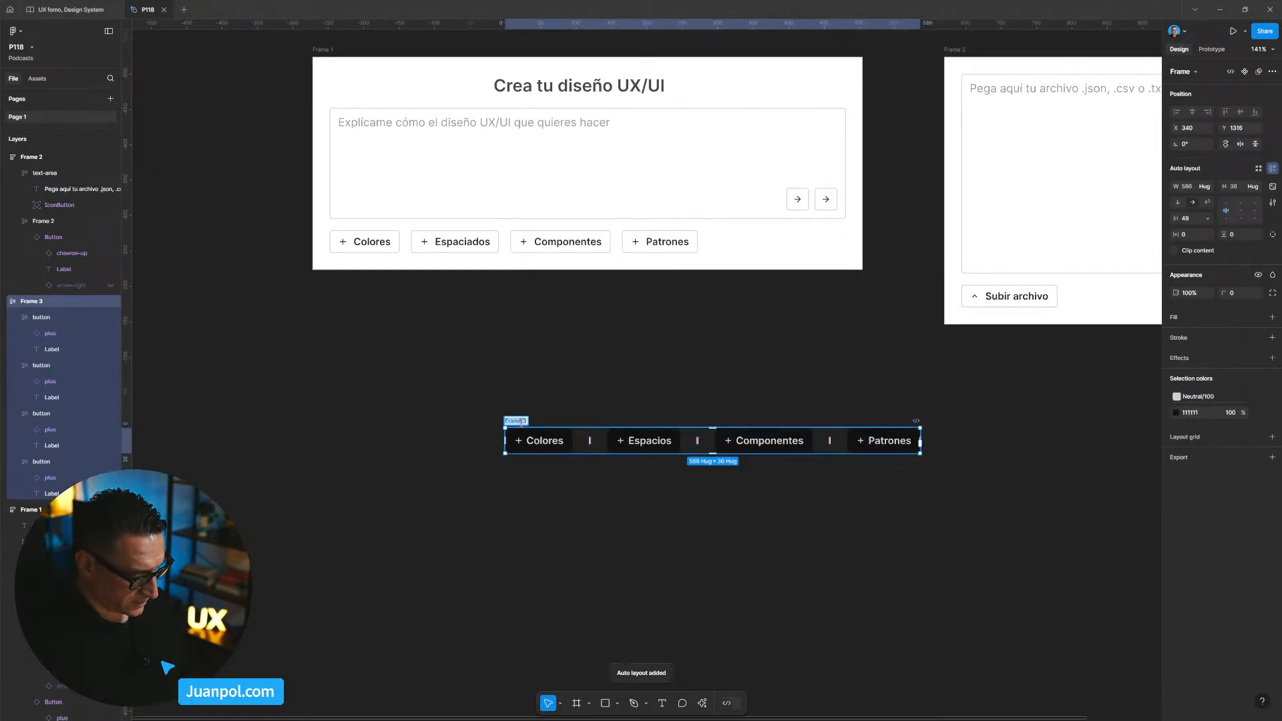
{"action": "type", "text": "row"}
{"action": "key", "text": "Return"}
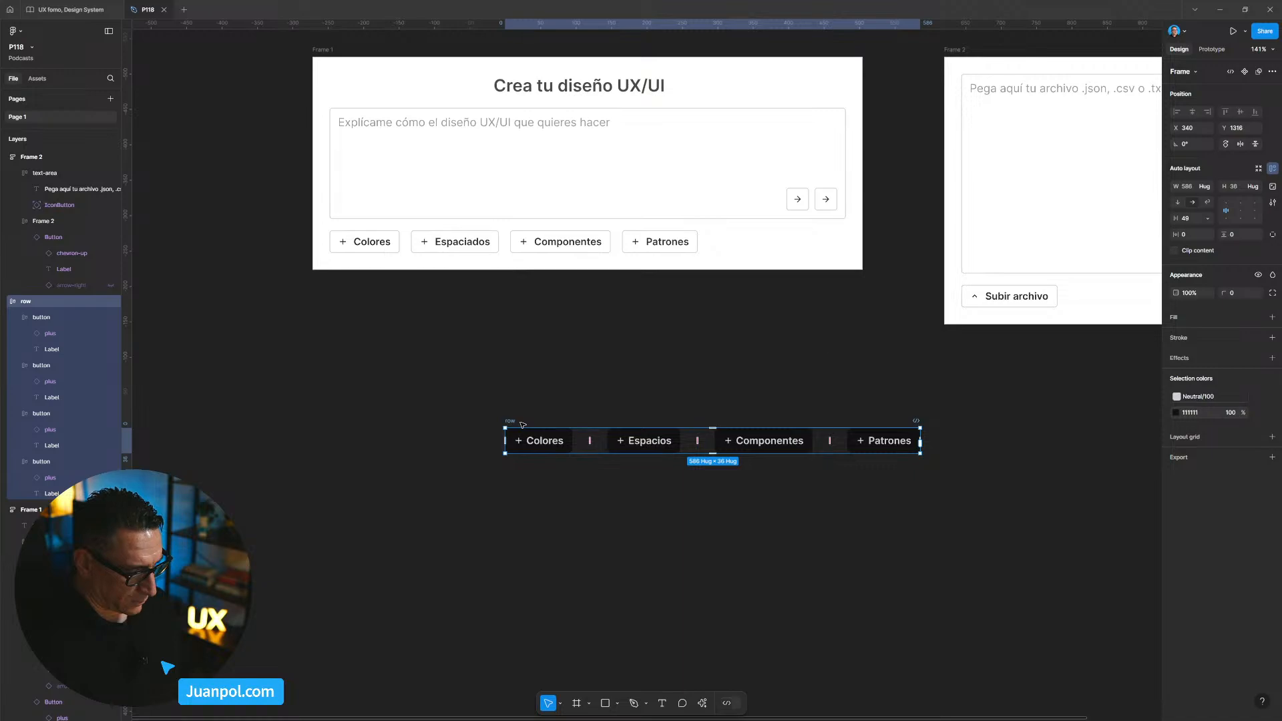
Set the horizontal gap between the buttons in the row frame to 16.
{"action": "left_click", "coordinate": [1177, 221]}
{"action": "type", "text": "16"}
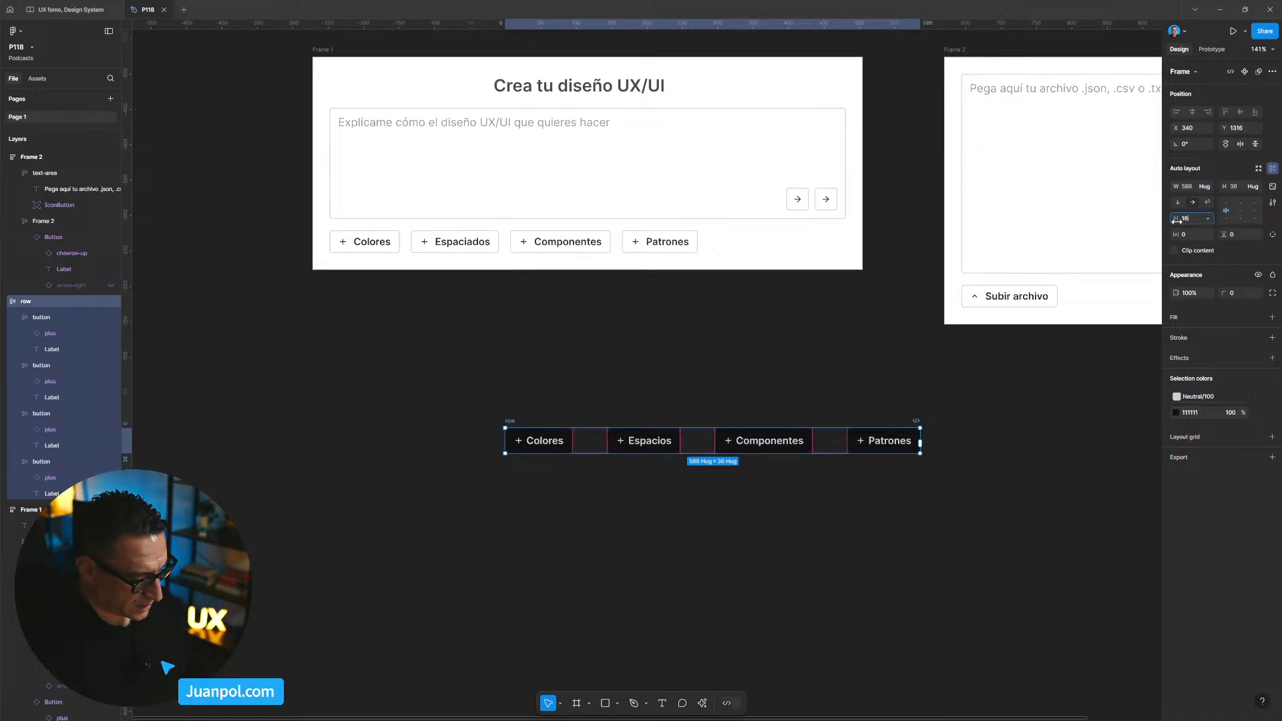
{"action": "key", "text": "Return"}
{"action": "scroll", "coordinate": [710, 539], "scroll_direction": "down", "scroll_amount": 2}
{"action": "key", "text": "ctrl+["}
{"action": "key", "text": "ctrl+0"}
{"action": "scroll", "coordinate": [711, 558], "scroll_direction": "up", "scroll_amount": 1}
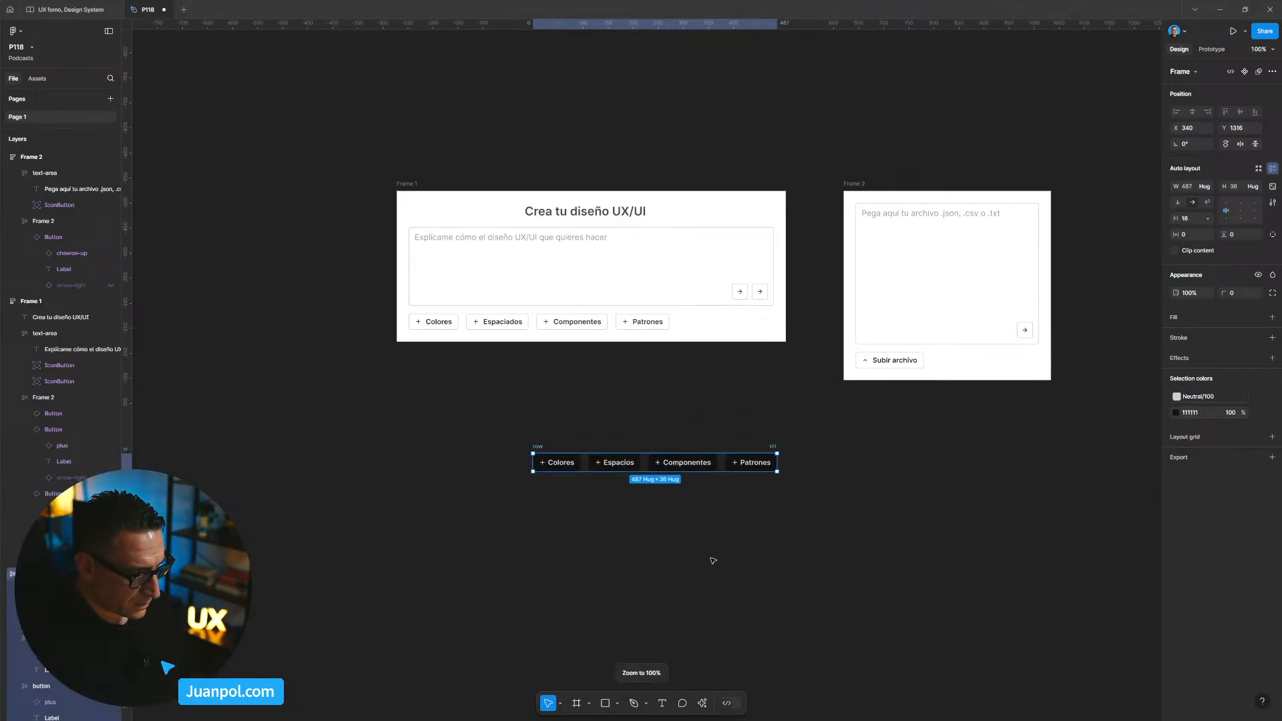
{"action": "left_click", "coordinate": [713, 561]}
{"action": "scroll", "coordinate": [792, 566], "scroll_direction": "up", "scroll_amount": 1}
{"action": "scroll", "coordinate": [705, 562], "scroll_direction": "down", "scroll_amount": 1}
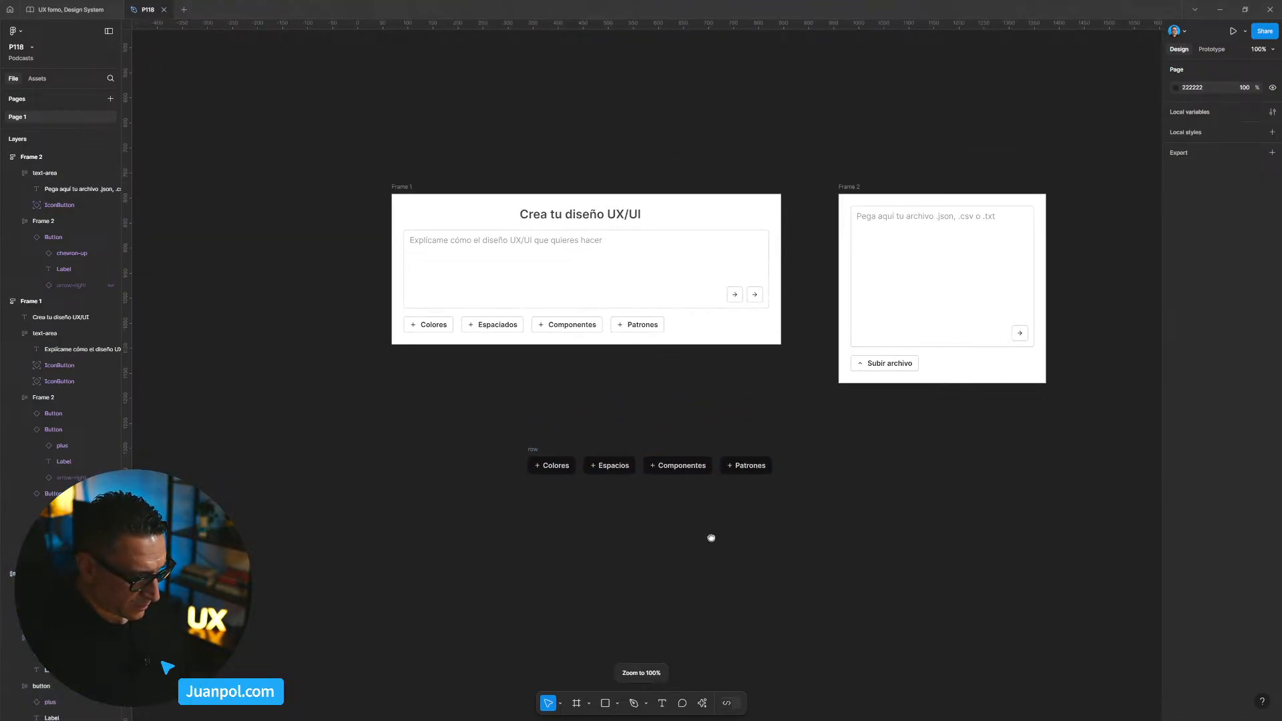
Move the row frame farther below the first white frame, to about X 266, Y 1418.
{"action": "left_click", "coordinate": [544, 448]}
{"action": "scroll", "coordinate": [534, 555], "scroll_direction": "up", "scroll_amount": 2}
{"action": "scroll", "coordinate": [562, 544], "scroll_direction": "down", "scroll_amount": 1}
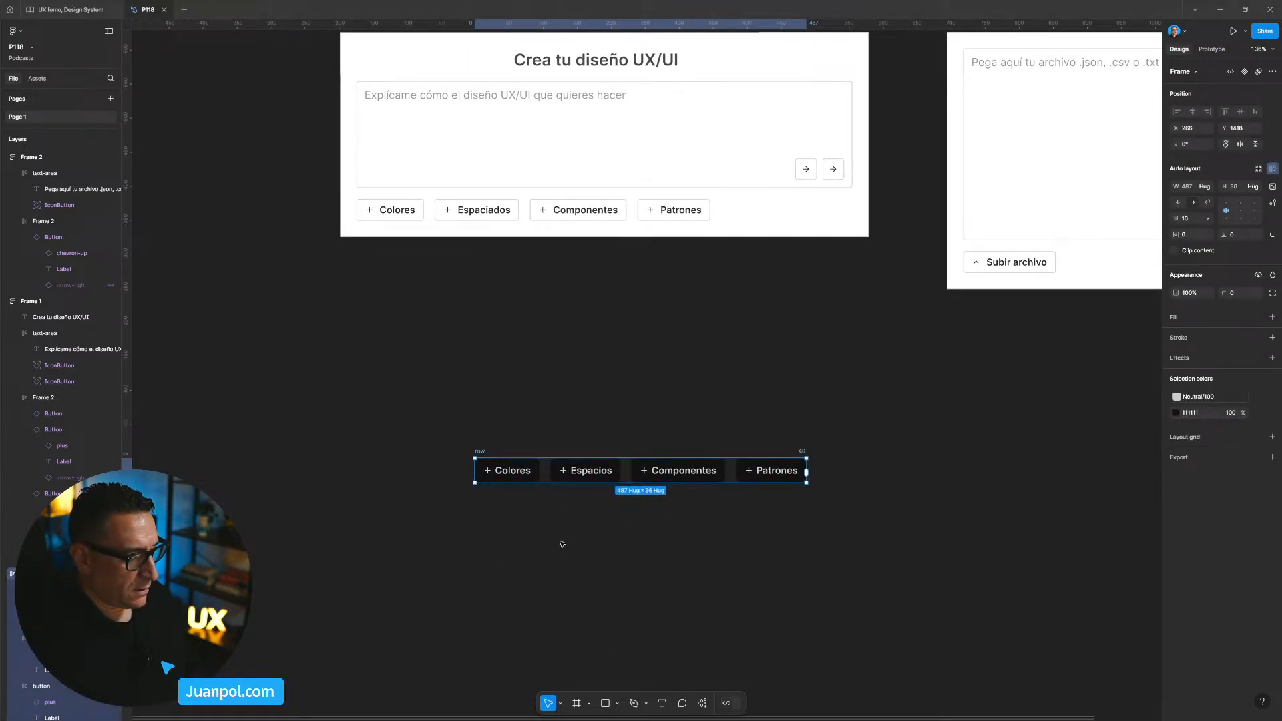
{"action": "scroll", "coordinate": [562, 544], "scroll_direction": "up", "scroll_amount": 1}
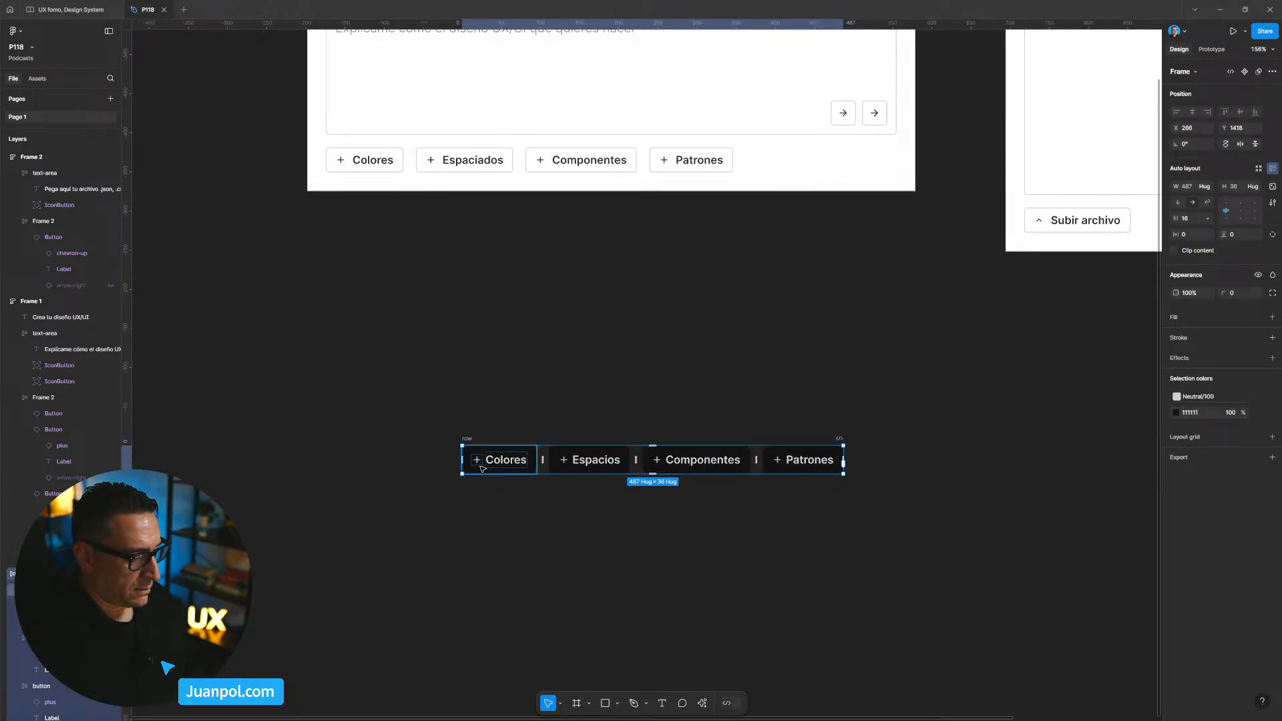
{"action": "left_click", "coordinate": [545, 576]}
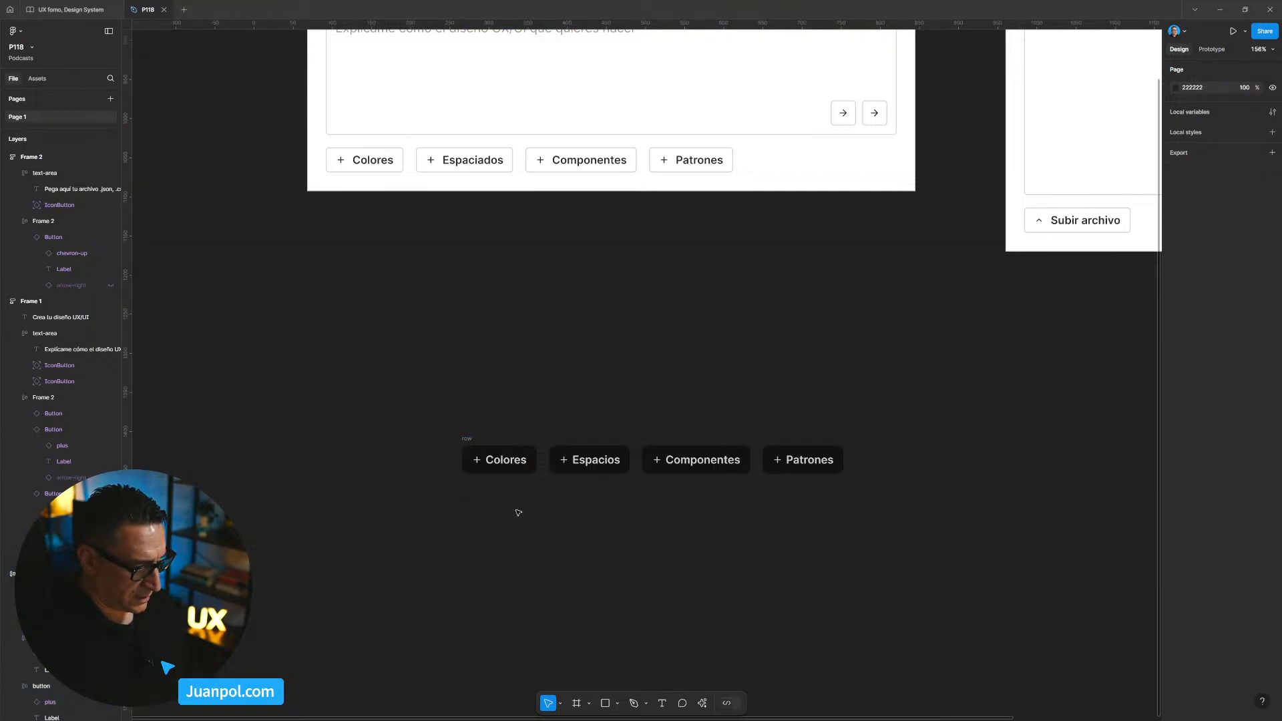
{"action": "key", "text": "shift+0"}
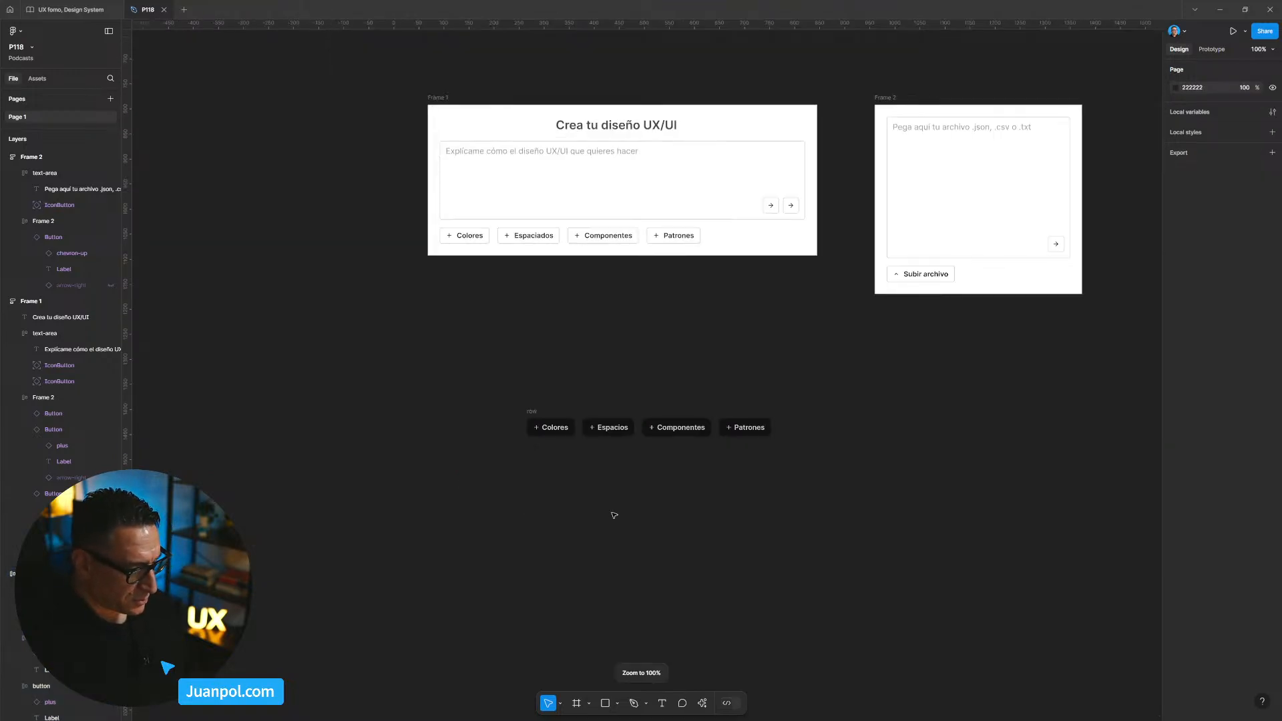
{"action": "left_click", "coordinate": [556, 432], "text": "ctrl"}
{"action": "left_click", "coordinate": [613, 431], "text": "ctrl"}
{"action": "left_click", "coordinate": [676, 432], "text": "ctrl+shift"}
{"action": "left_click", "coordinate": [751, 432], "text": "ctrl+shift"}
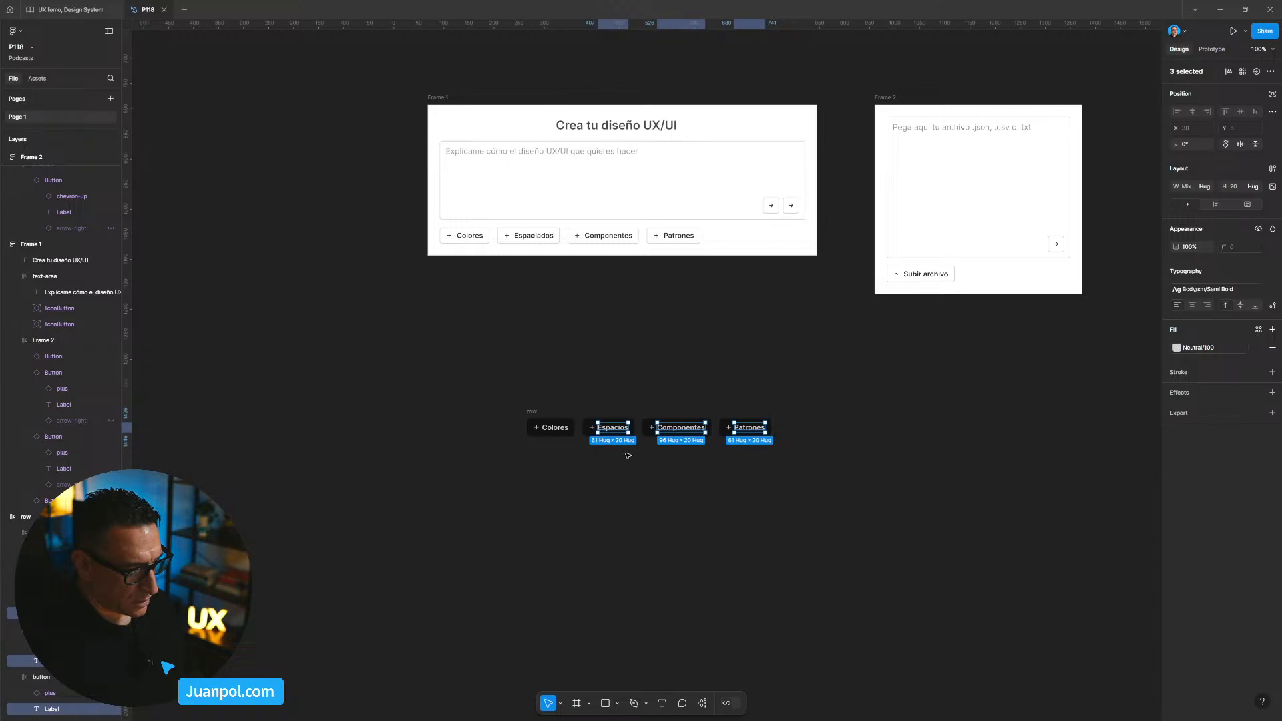
{"action": "left_click", "coordinate": [572, 435], "text": "ctrl+shift"}
{"action": "left_click", "coordinate": [561, 458]}
Apply a lighter-weight text style to all four labels in the dark button row.
{"action": "left_click", "coordinate": [555, 428], "text": "ctrl"}
{"action": "left_click", "coordinate": [613, 428], "text": "ctrl+shift"}
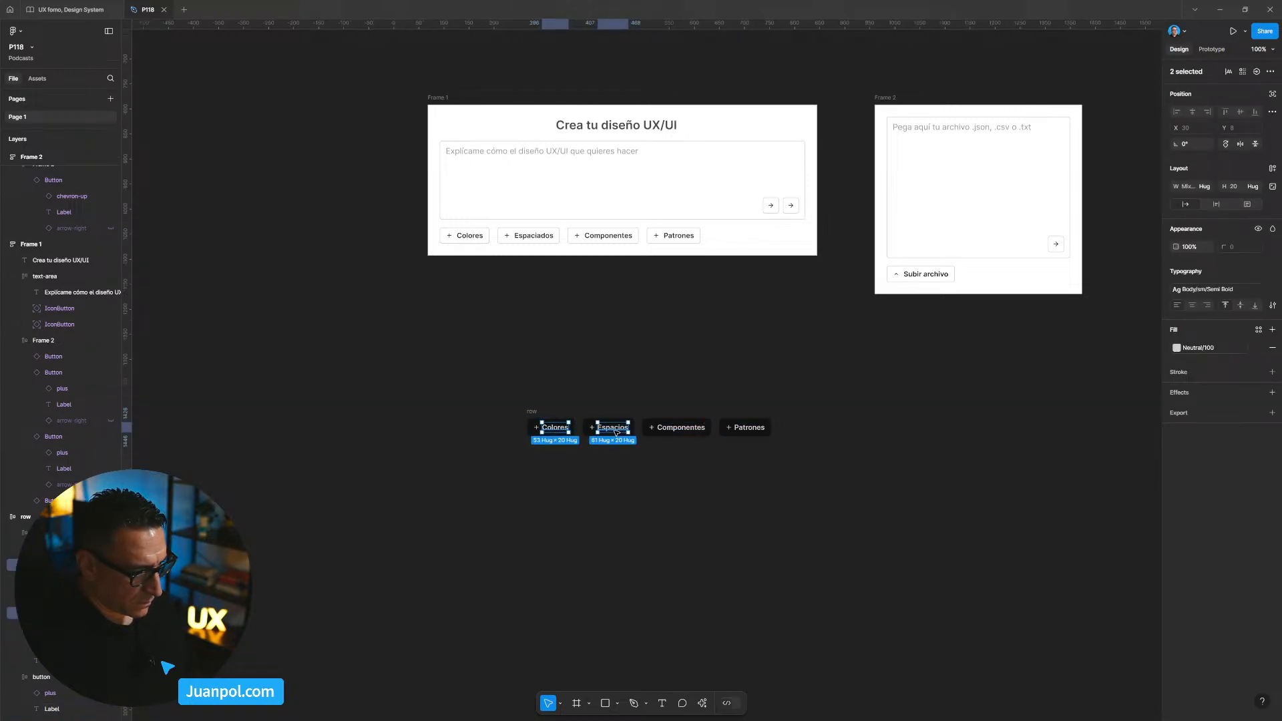
{"action": "left_click", "coordinate": [681, 428], "text": "ctrl+shift"}
{"action": "left_click", "coordinate": [750, 428], "text": "ctrl+shift"}
{"action": "key", "text": "shift+2"}
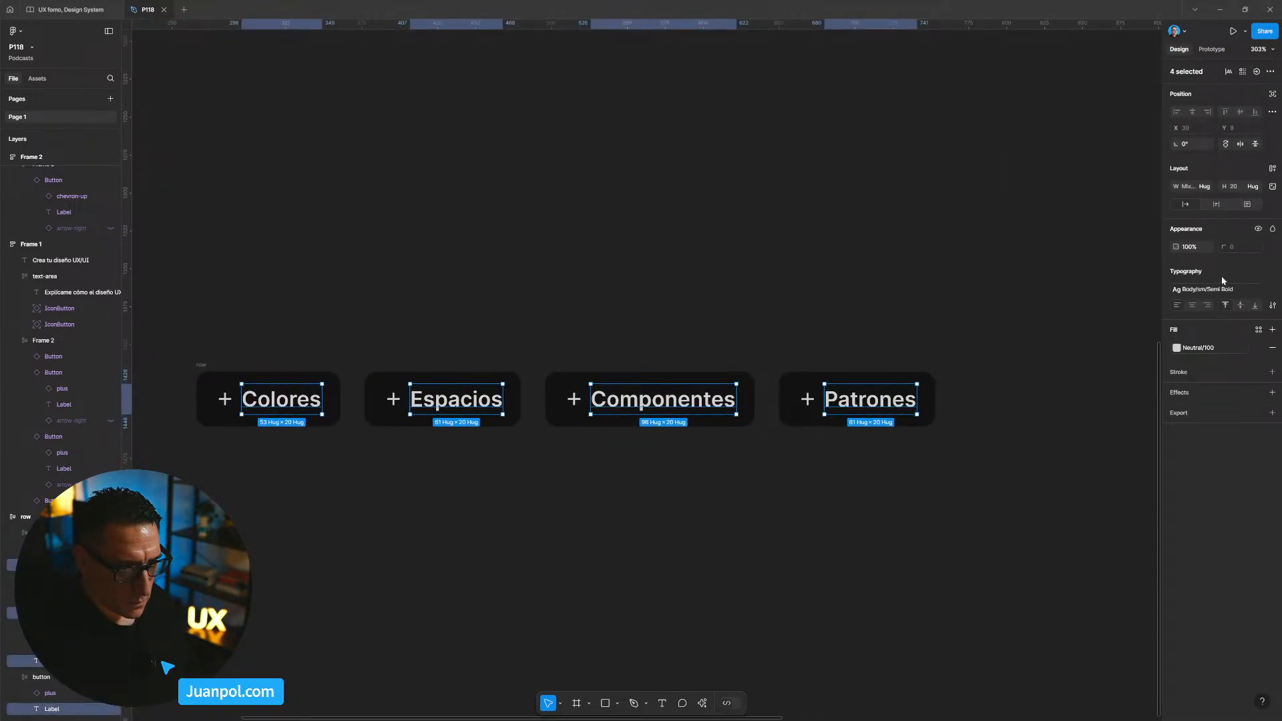
{"action": "left_click", "coordinate": [1212, 289]}
{"action": "key", "text": "Escape"}
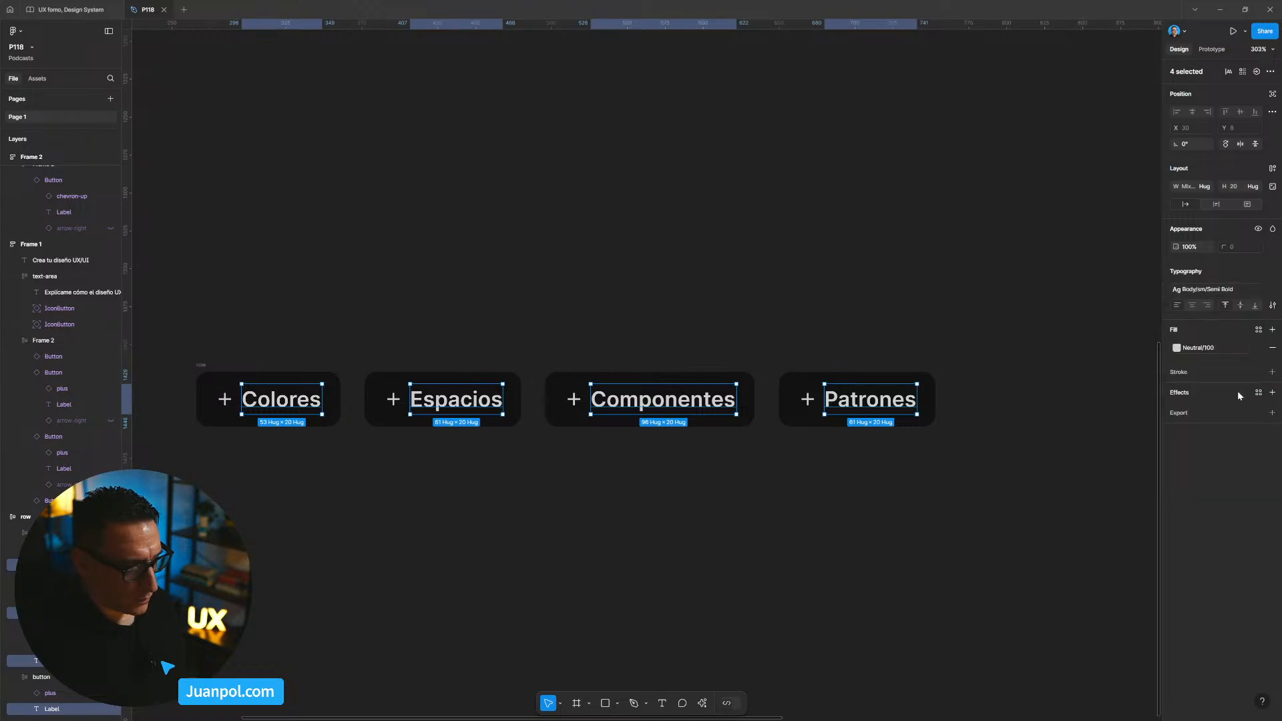
{"action": "key", "text": "Escape"}
{"action": "key", "text": "shift+0"}
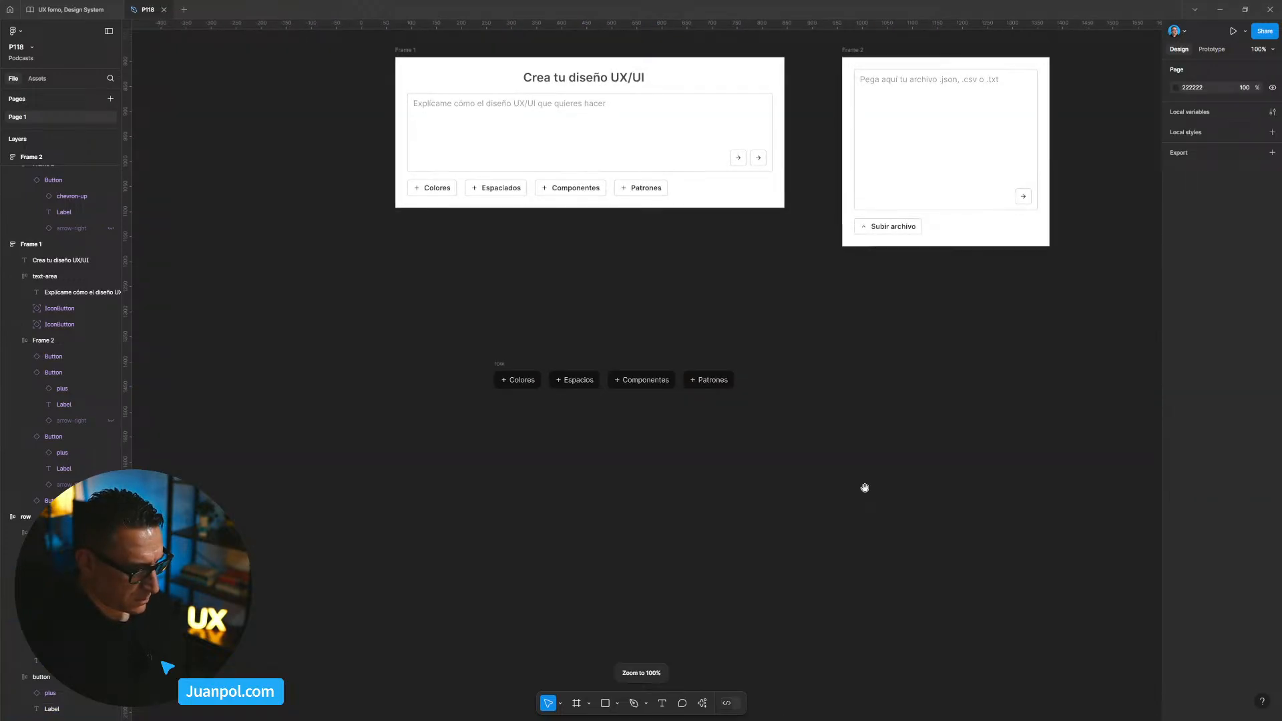
Examine the white "Crea tu diseño UX/UI" frame and compare its controls with the dark button row.
{"action": "scroll", "coordinate": [864, 499], "scroll_direction": "up", "scroll_amount": 1, "text": "ctrl"}
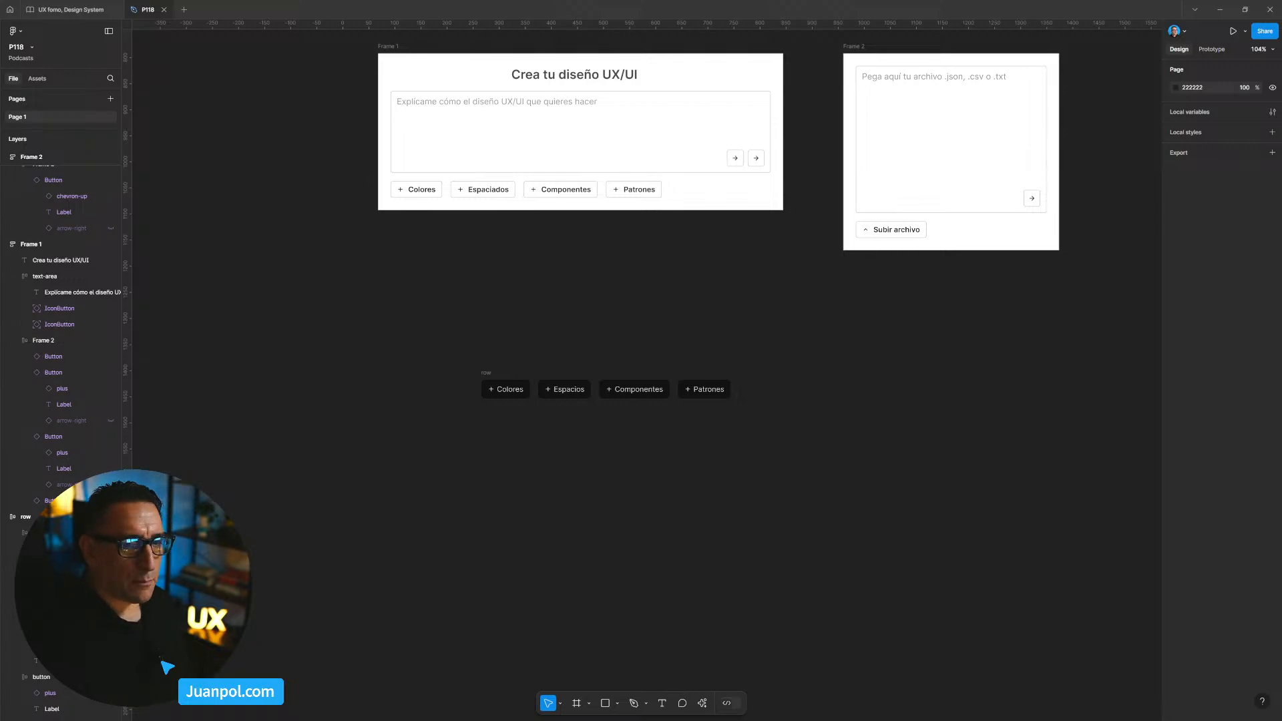
{"action": "scroll", "coordinate": [582, 446], "scroll_direction": "up", "scroll_amount": 1}
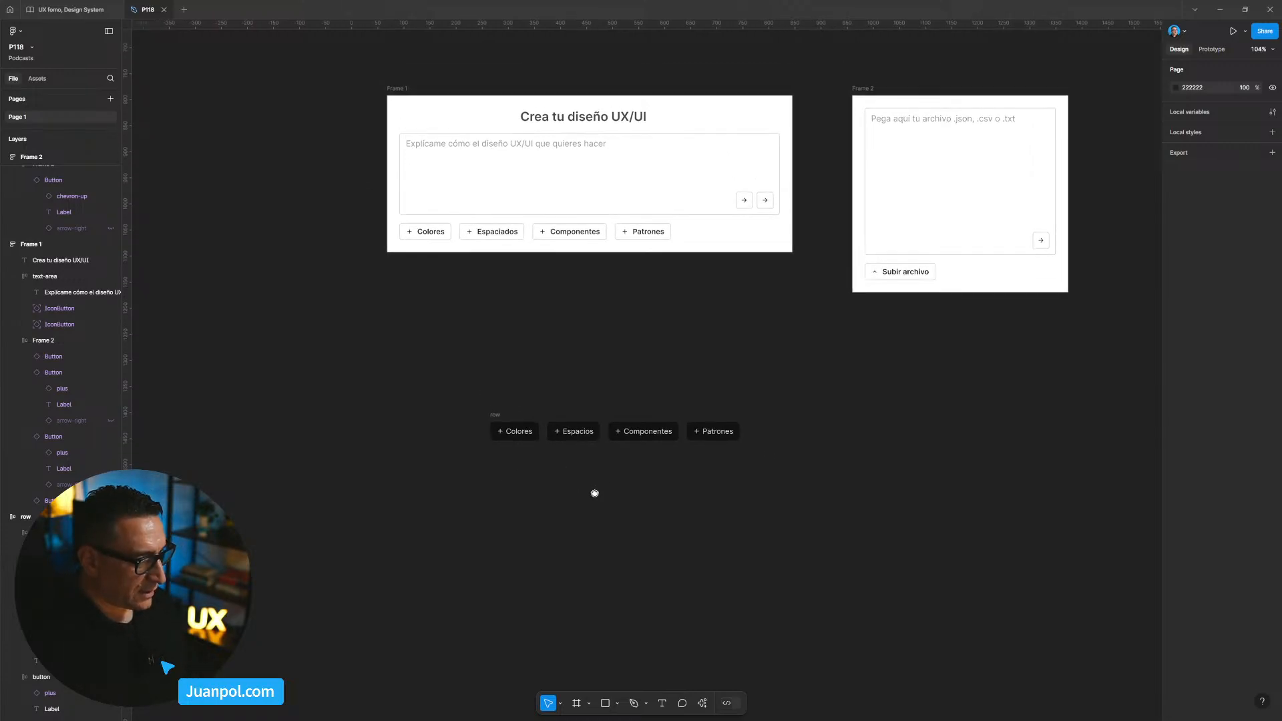
{"action": "scroll", "coordinate": [667, 410], "scroll_direction": "up", "scroll_amount": 2}
{"action": "scroll", "coordinate": [633, 372], "scroll_direction": "up", "scroll_amount": 5, "text": "ctrl"}
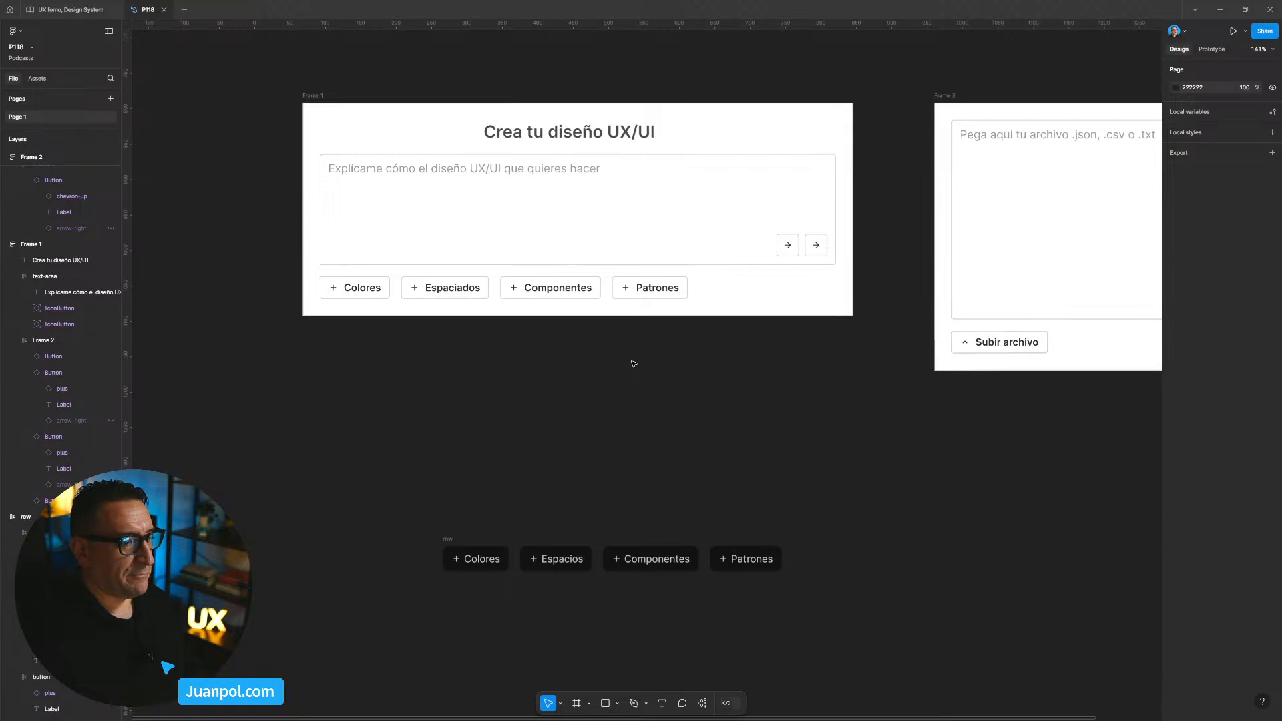
{"action": "scroll", "coordinate": [726, 505], "scroll_direction": "up", "scroll_amount": 2, "text": "ctrl"}
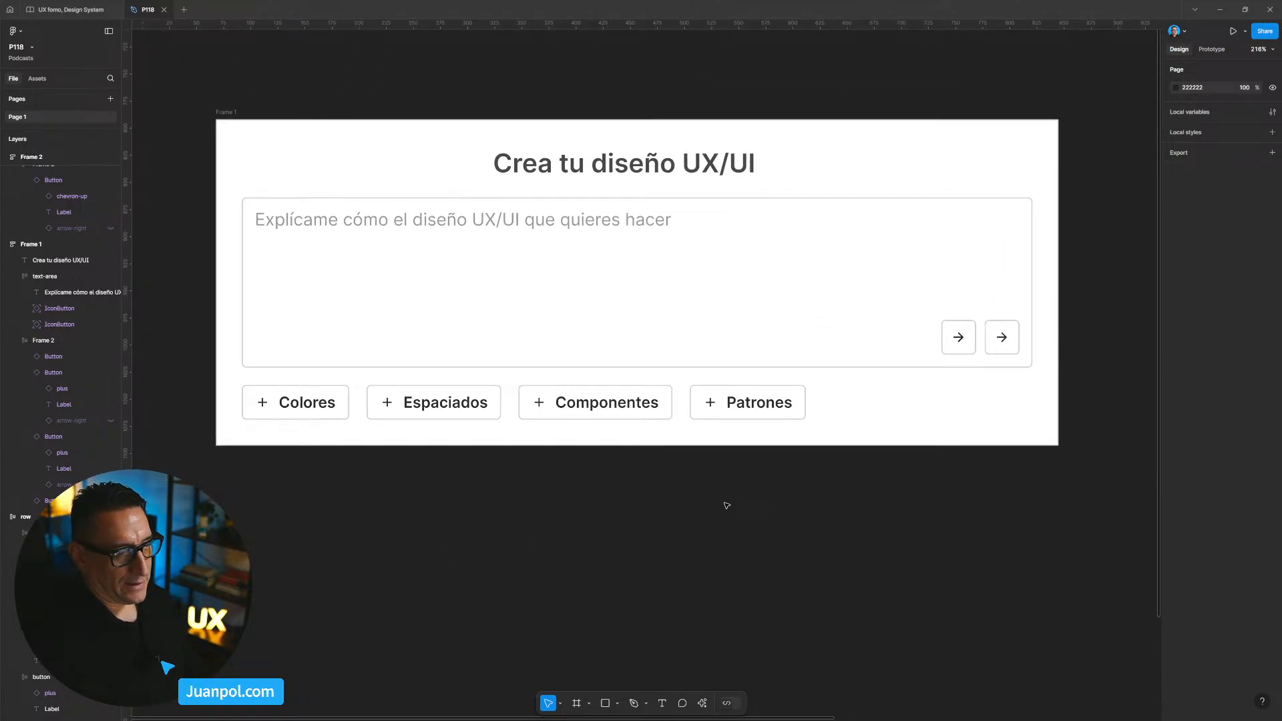
{"action": "left_click_drag", "start_coordinate": [724, 502], "coordinate": [730, 512]}
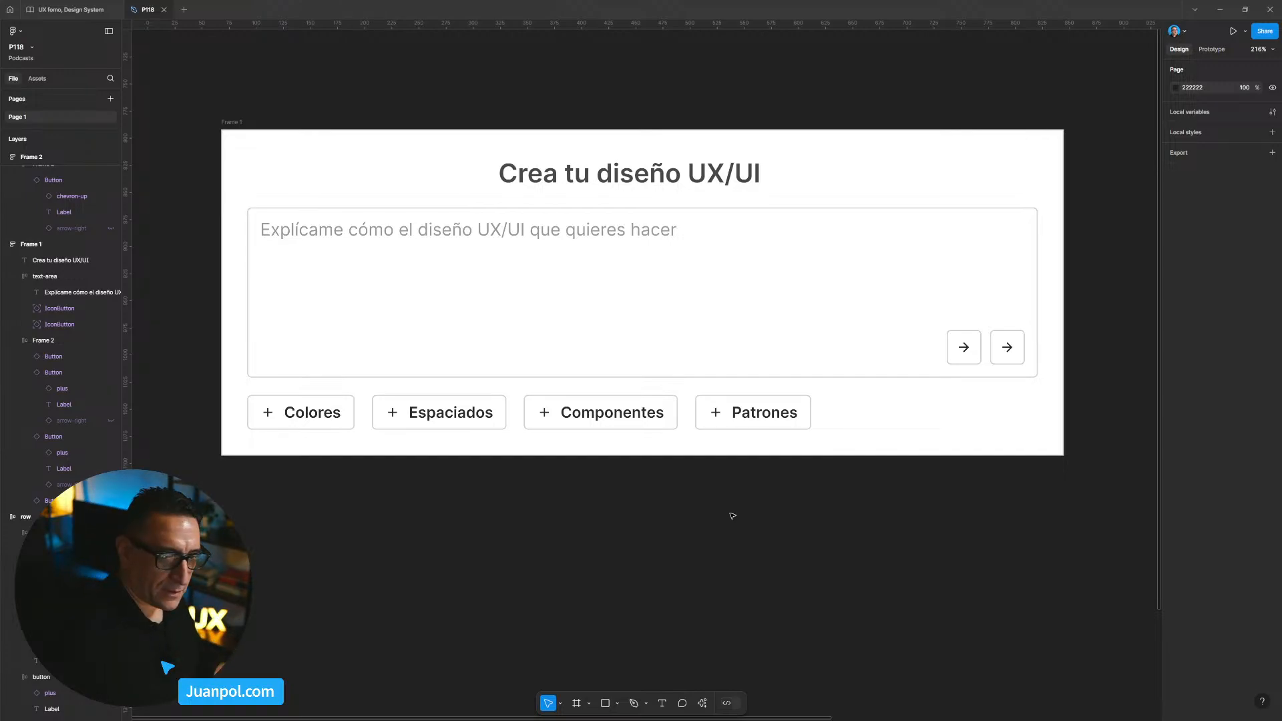
{"action": "scroll", "coordinate": [628, 546], "scroll_direction": "down", "scroll_amount": 1}
{"action": "scroll", "coordinate": [628, 546], "scroll_direction": "down", "scroll_amount": 3}
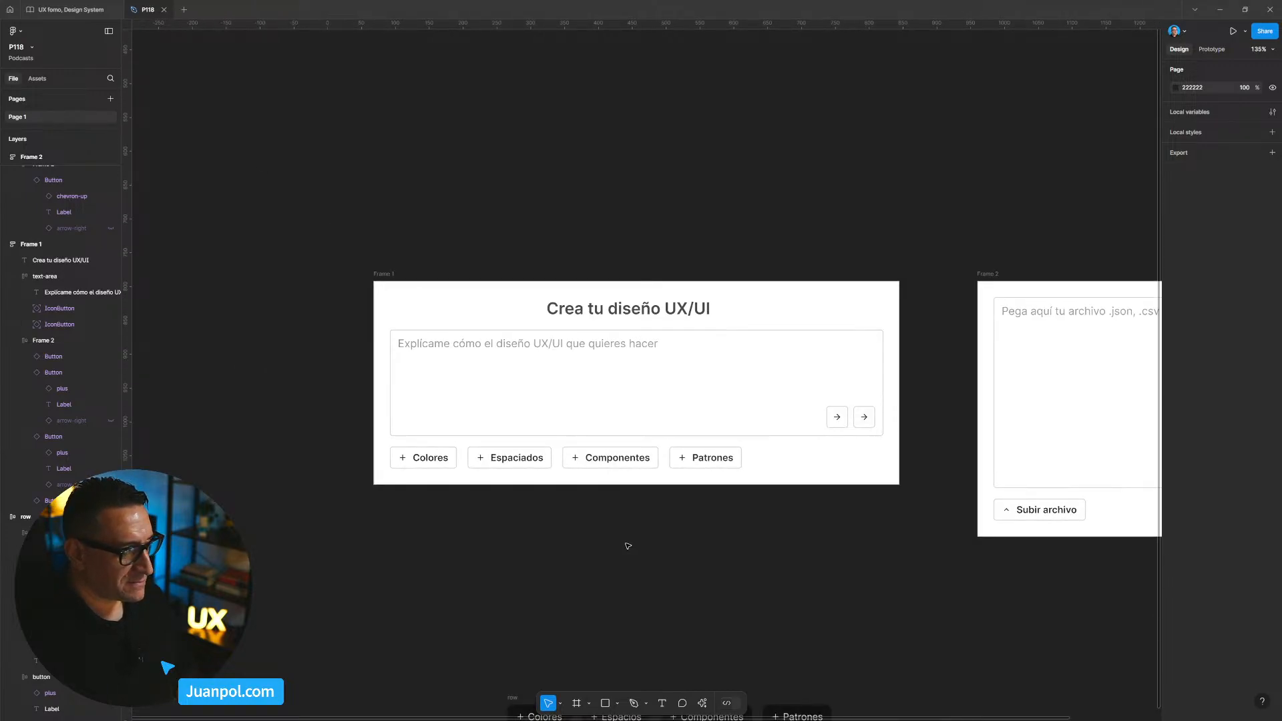
{"action": "left_click_drag", "start_coordinate": [632, 558], "coordinate": [558, 435]}
{"action": "scroll", "coordinate": [608, 503], "scroll_direction": "down", "scroll_amount": 1}
{"action": "scroll", "coordinate": [557, 435], "scroll_direction": "down", "scroll_amount": 1}
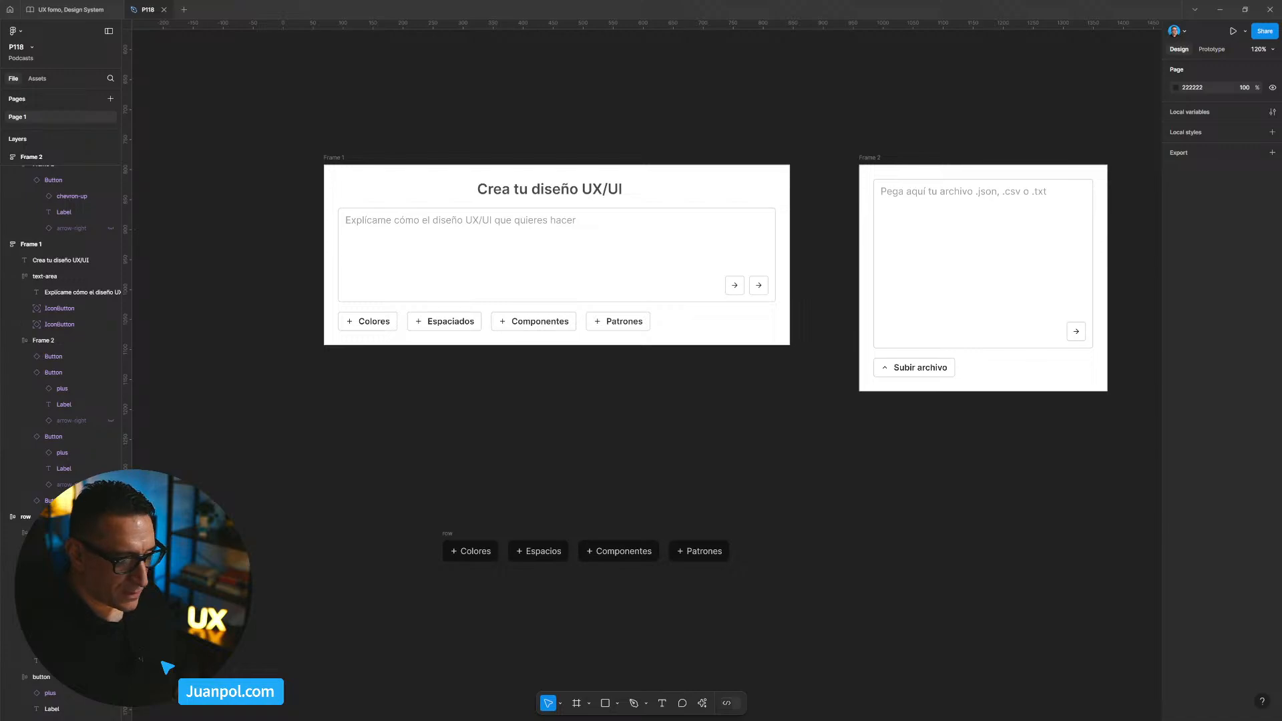
{"action": "scroll", "coordinate": [781, 449], "scroll_direction": "down", "scroll_amount": 1}
{"action": "left_click_drag", "start_coordinate": [739, 541], "coordinate": [767, 438]}
{"action": "scroll", "coordinate": [634, 493], "scroll_direction": "up", "scroll_amount": 2}
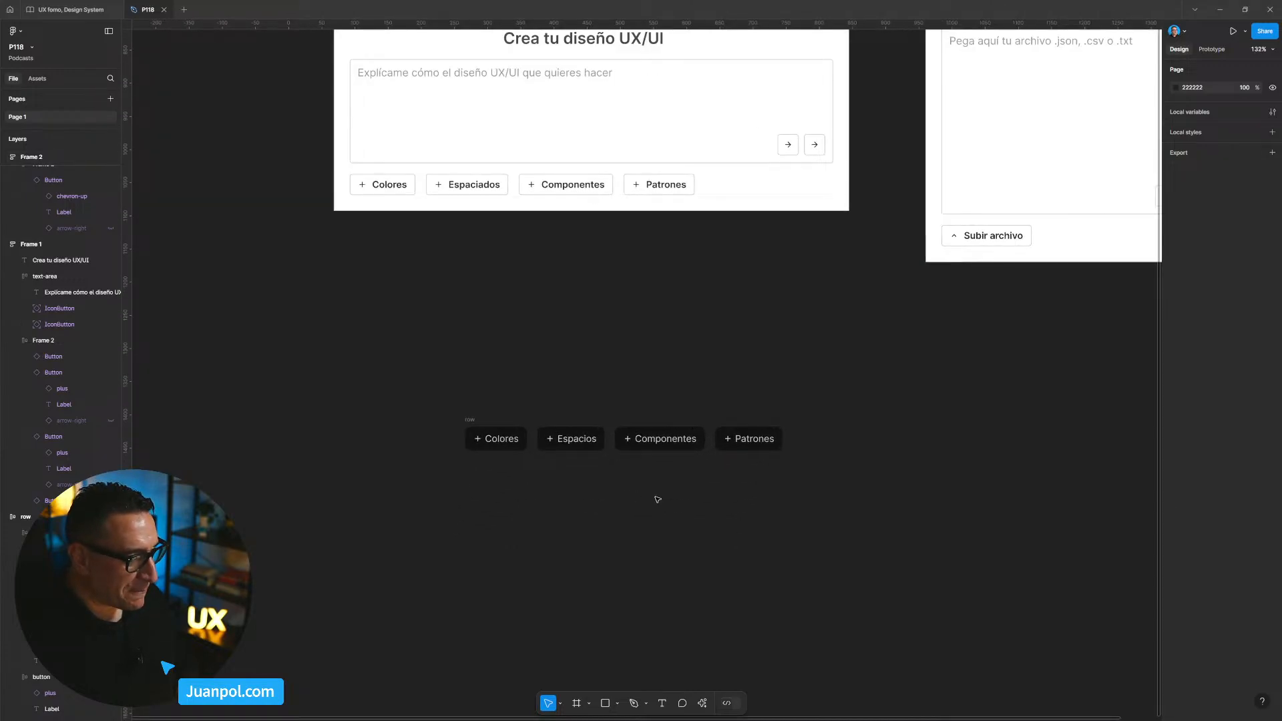
{"action": "scroll", "coordinate": [644, 497], "scroll_direction": "up", "scroll_amount": 2}
Place a copy of the dark Patrones button above the row at about X 703, Y 1308, and delete the copy's label.
{"action": "left_click", "coordinate": [713, 492]}
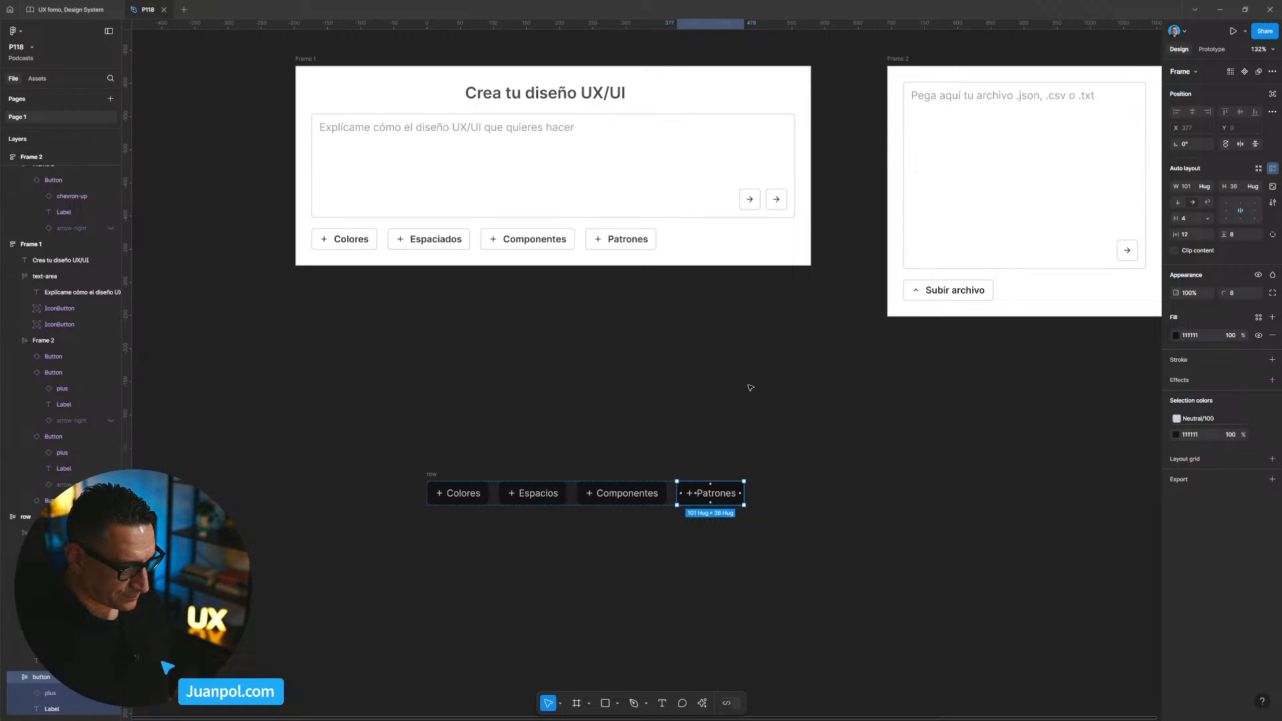
{"action": "key", "text": "ctrl+d"}
{"action": "scroll", "coordinate": [778, 430], "scroll_direction": "up", "scroll_amount": 3, "text": "ctrl"}
{"action": "left_click_drag", "start_coordinate": [775, 511], "coordinate": [722, 418]}
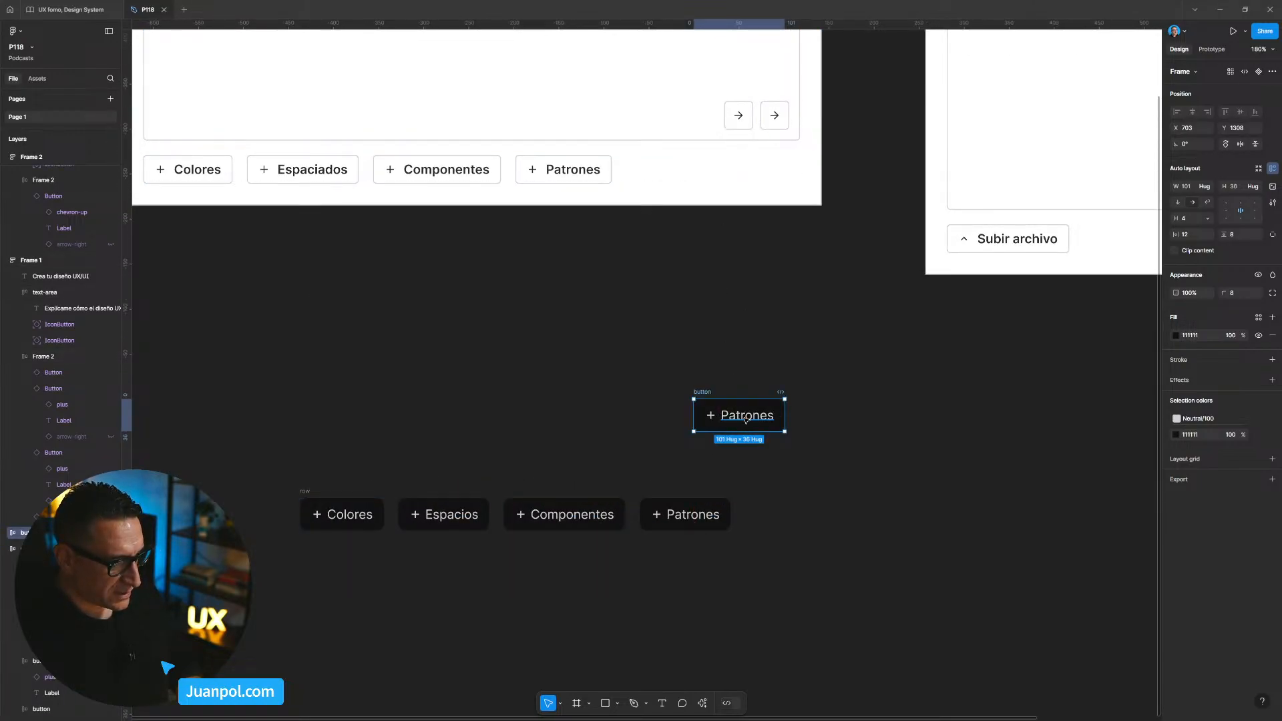
{"action": "left_click", "coordinate": [746, 420]}
{"action": "key", "text": "Delete"}
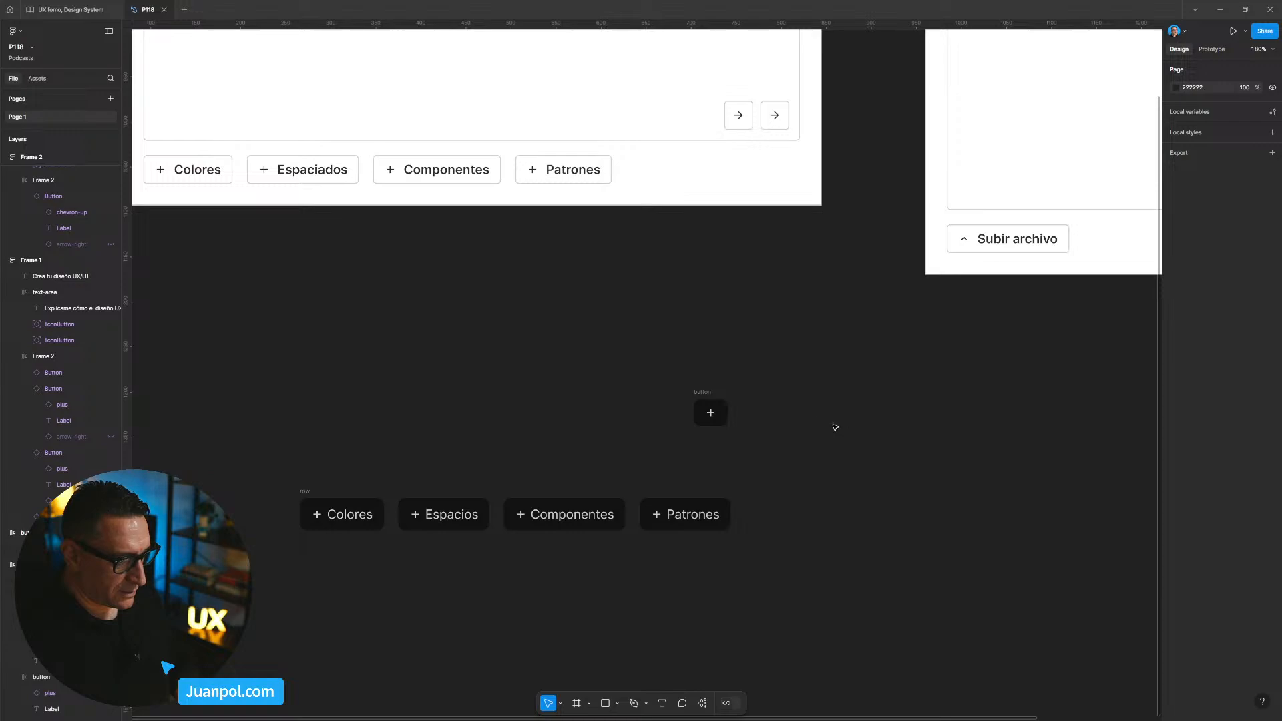
Set the width of the copied button's plus icon to the icon-lg variable (20).
{"action": "left_click", "coordinate": [723, 416]}
{"action": "scroll", "coordinate": [723, 414], "scroll_direction": "down", "scroll_amount": 1}
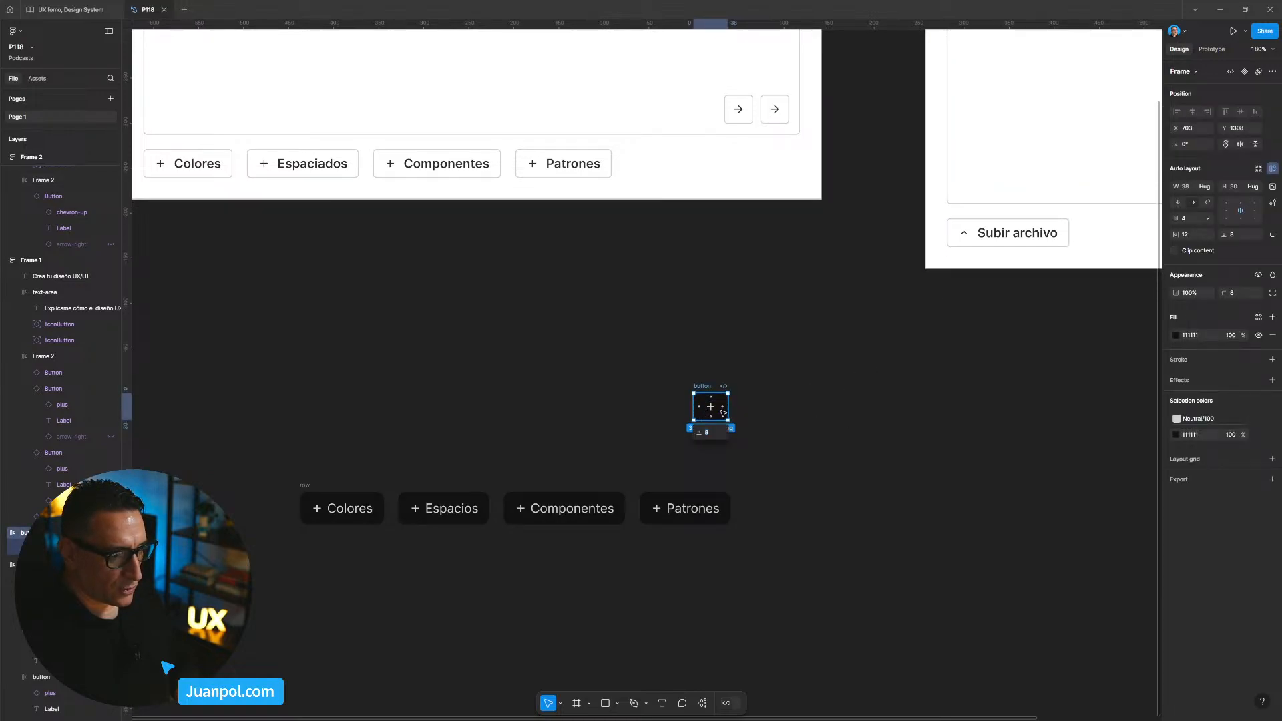
{"action": "left_click", "coordinate": [712, 408]}
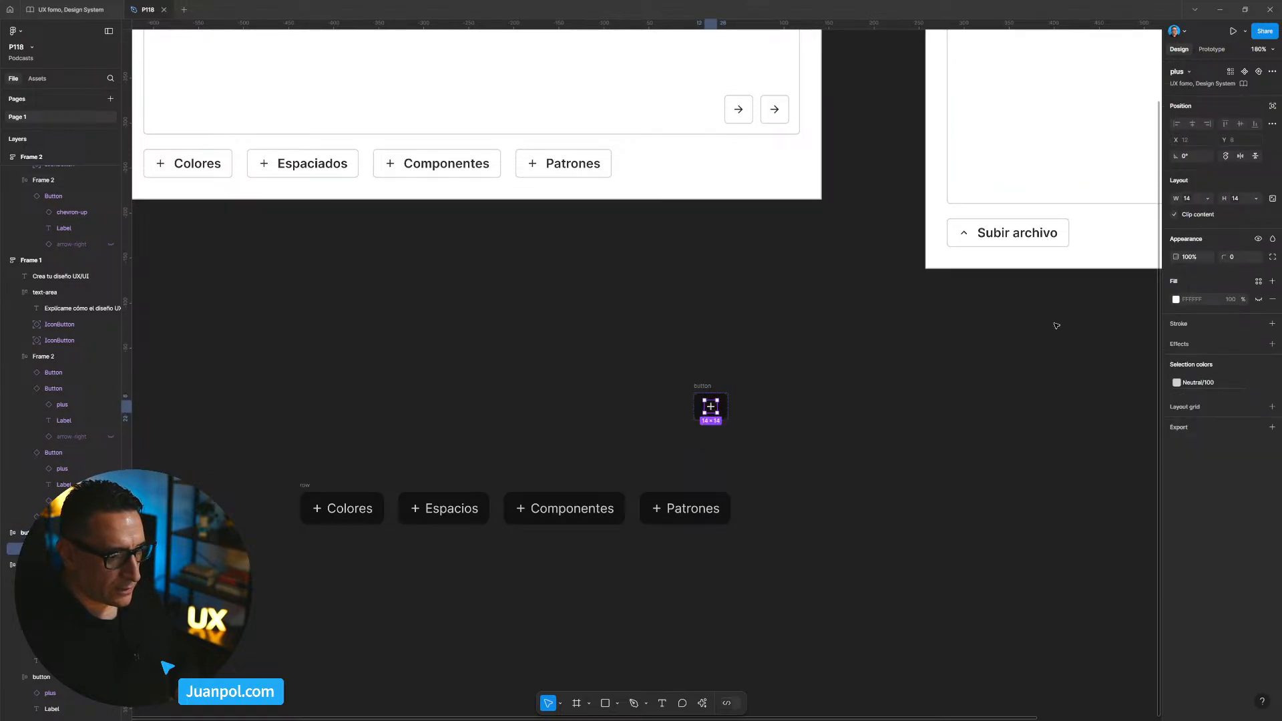
{"action": "left_click", "coordinate": [1189, 200]}
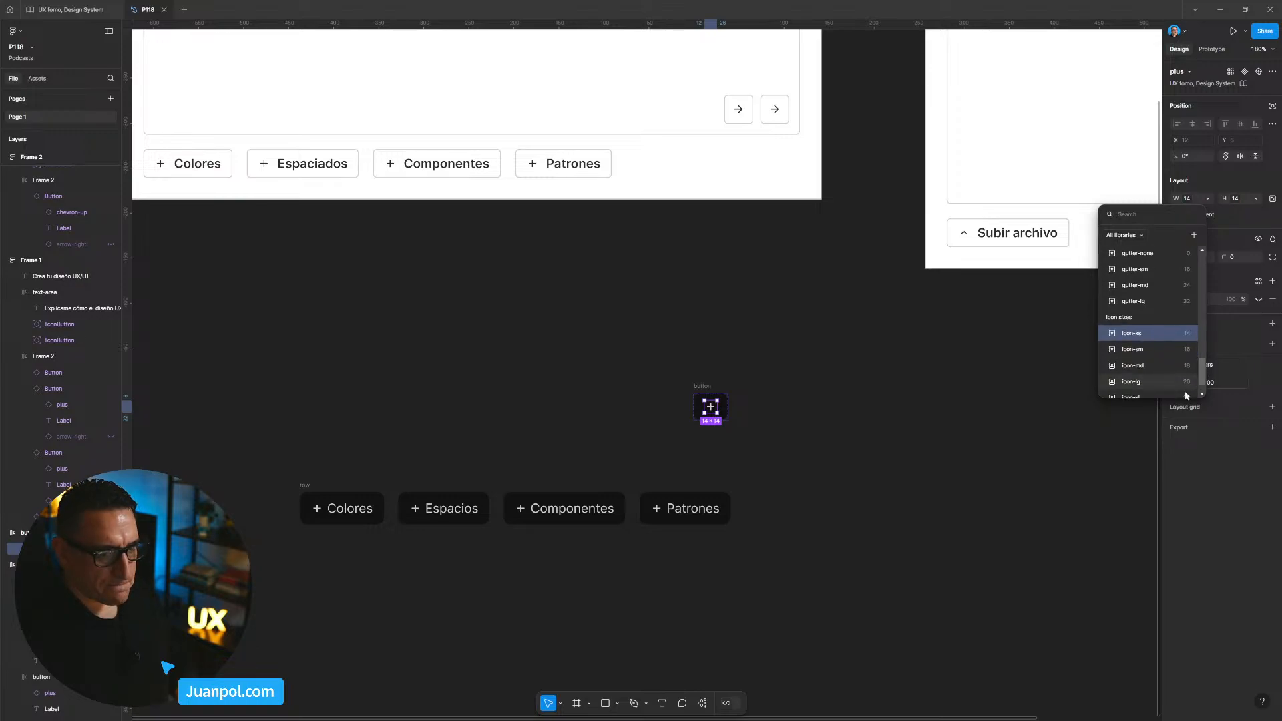
{"action": "scroll", "coordinate": [1149, 377], "scroll_direction": "down", "scroll_amount": 1}
{"action": "left_click", "coordinate": [1148, 374]}
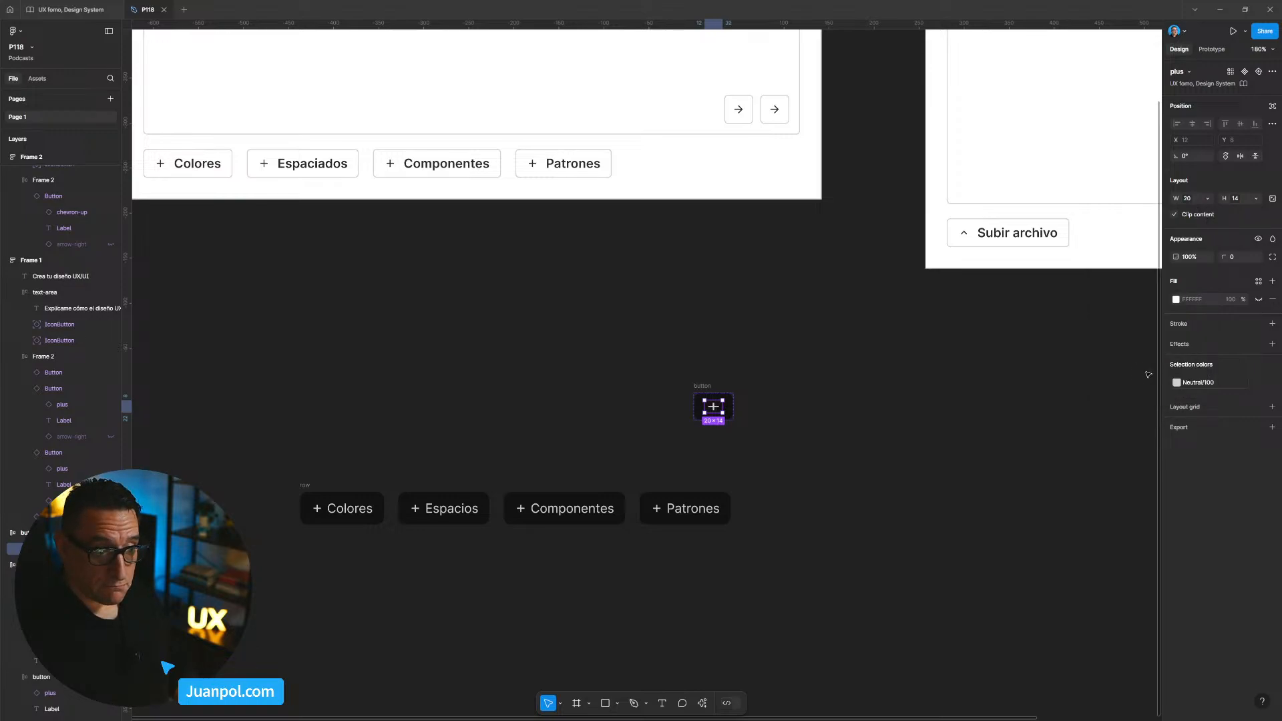
{"action": "left_click", "coordinate": [1257, 199]}
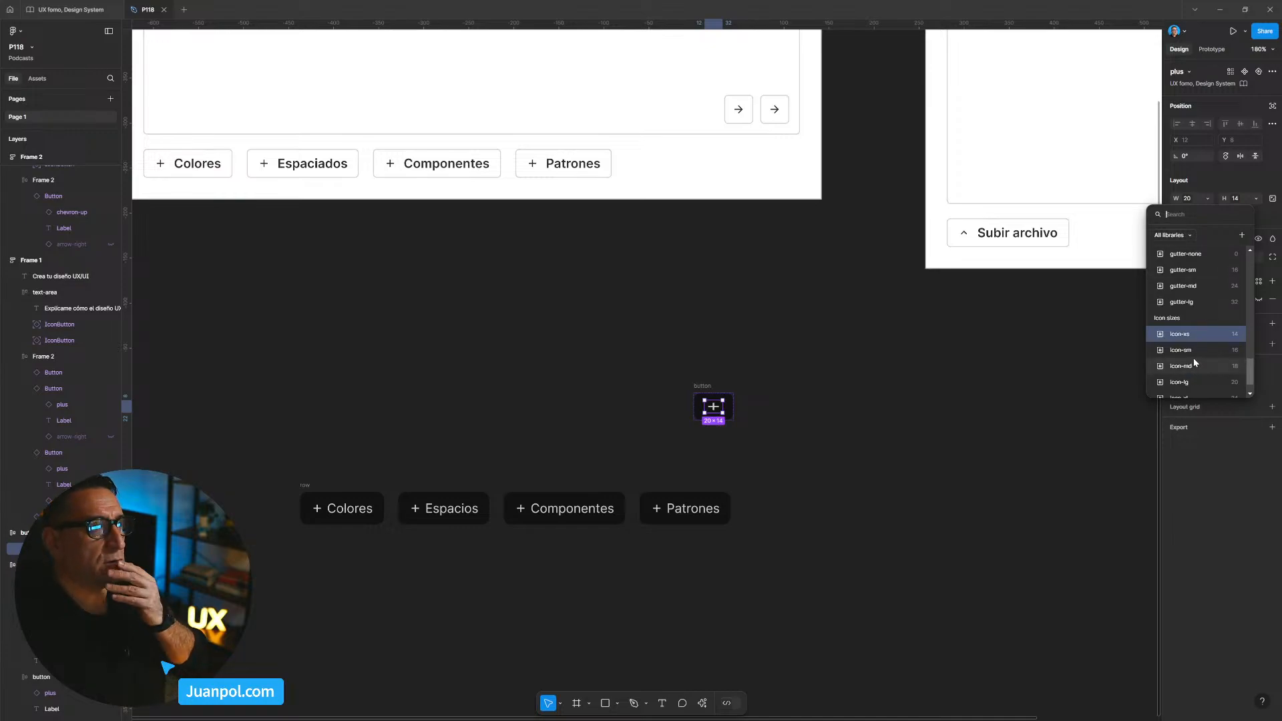
{"action": "scroll", "coordinate": [1192, 353], "scroll_direction": "up", "scroll_amount": 2}
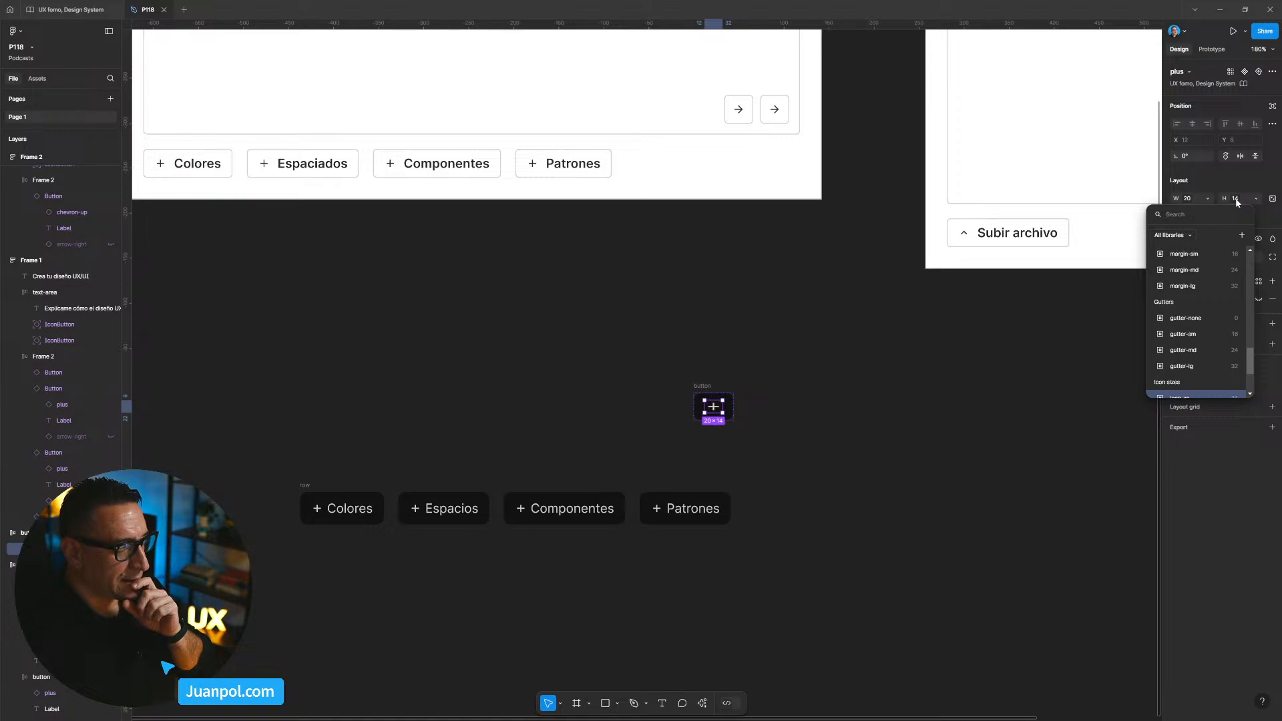
{"action": "left_click", "coordinate": [825, 413]}
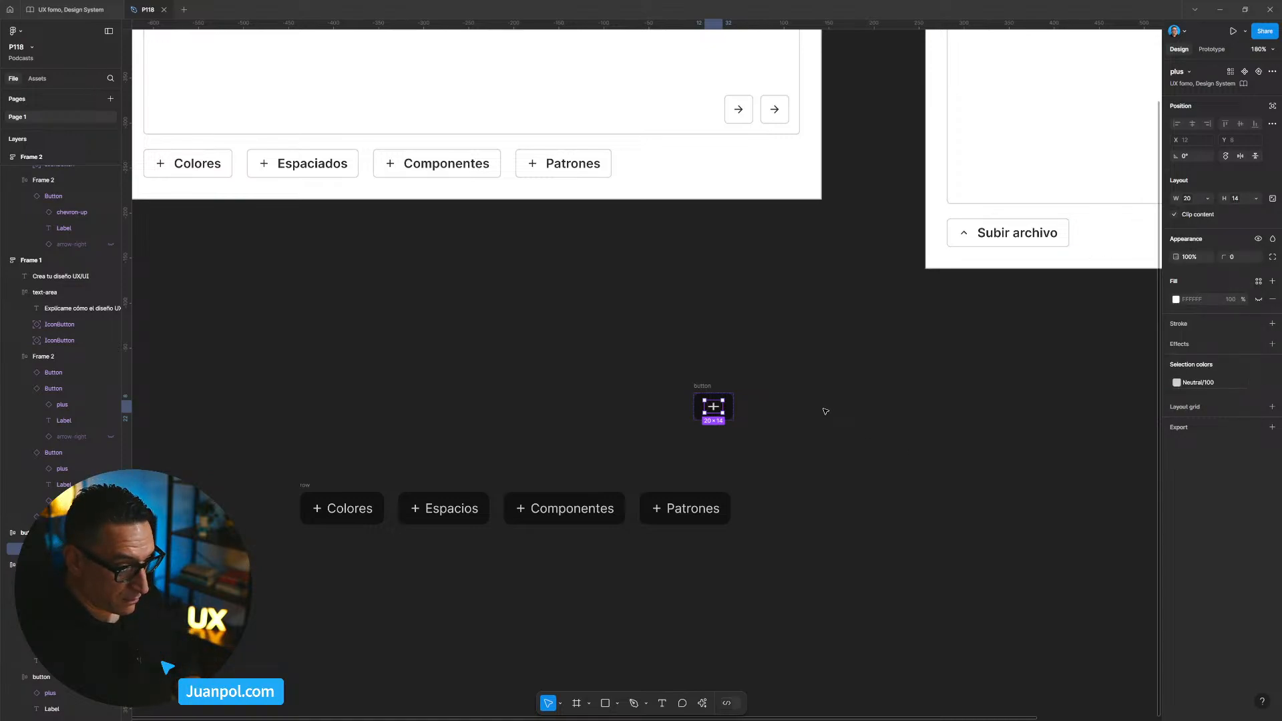
Undo the plus icon's last width change and try locking its proportions.
{"action": "key", "text": "ctrl+z"}
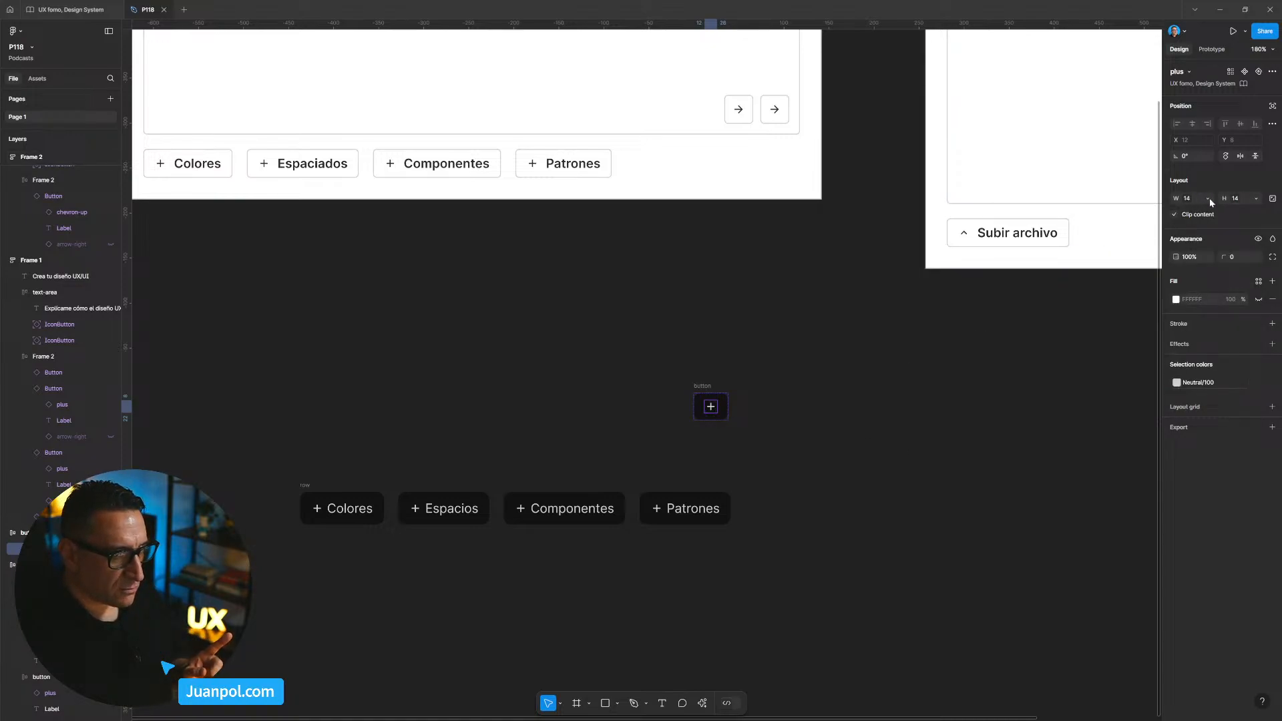
{"action": "left_click", "coordinate": [1273, 198]}
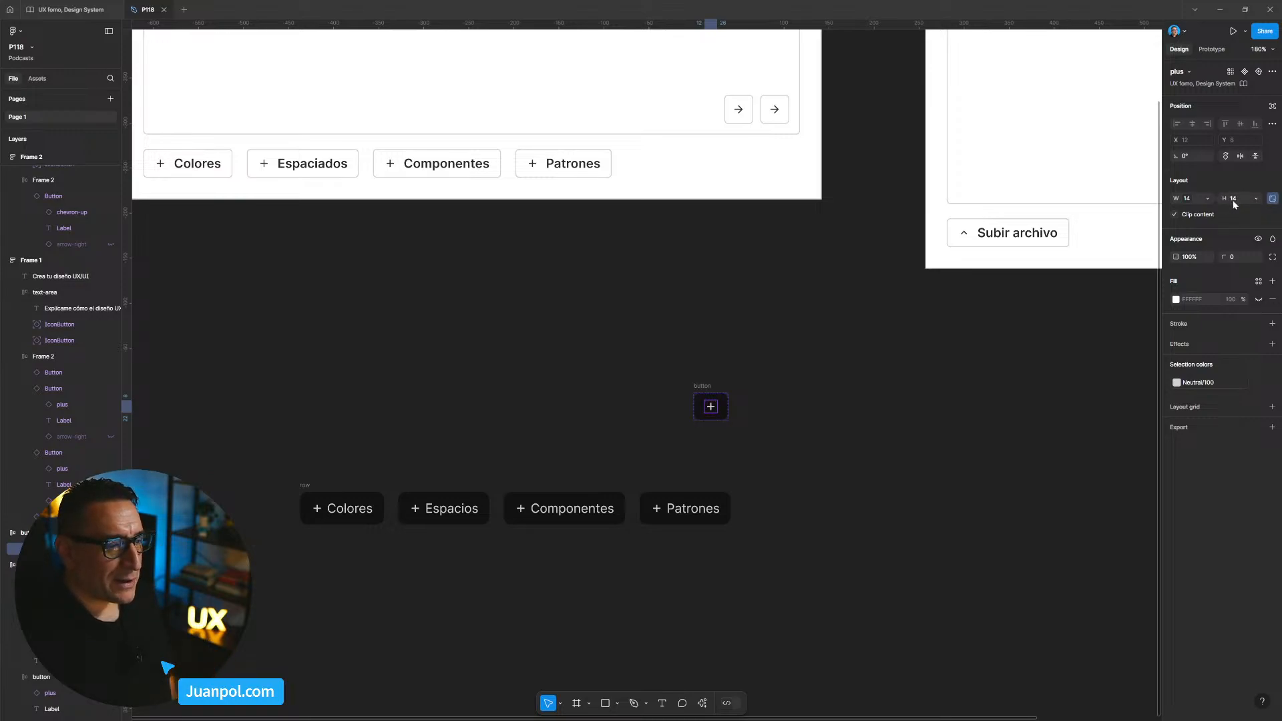
{"action": "left_click", "coordinate": [916, 337]}
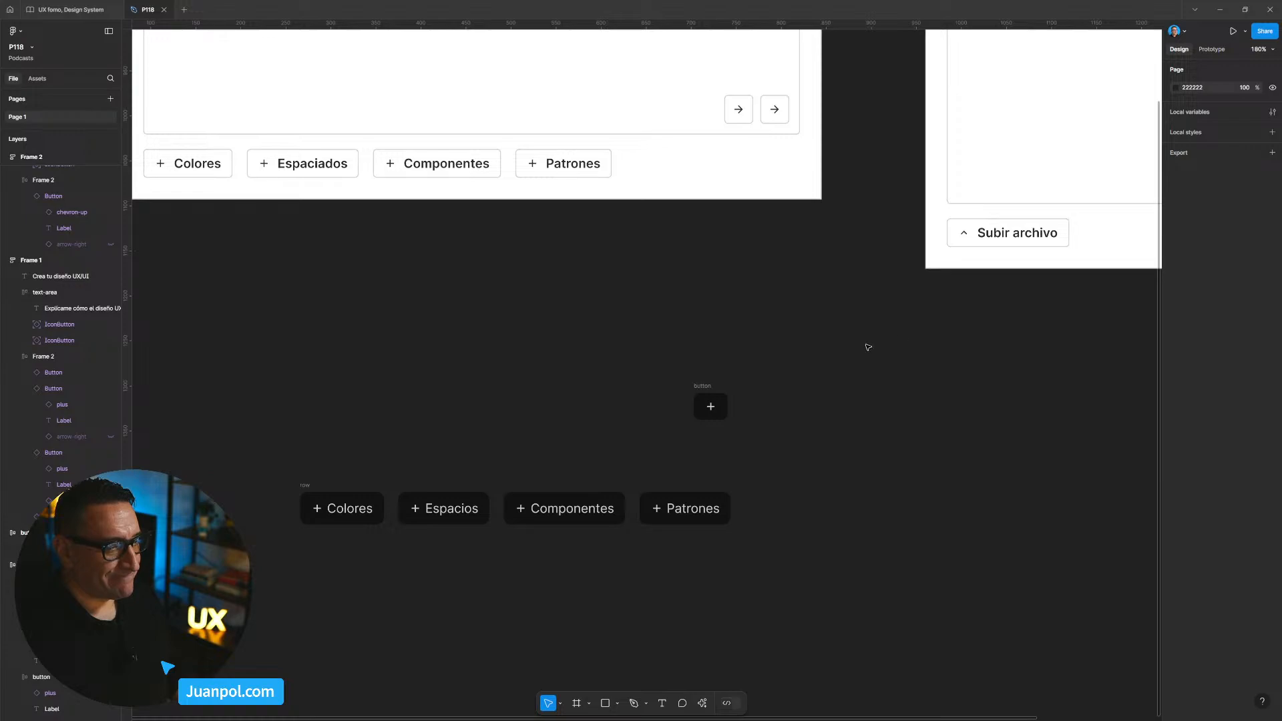
{"action": "key", "text": "ctrl+z"}
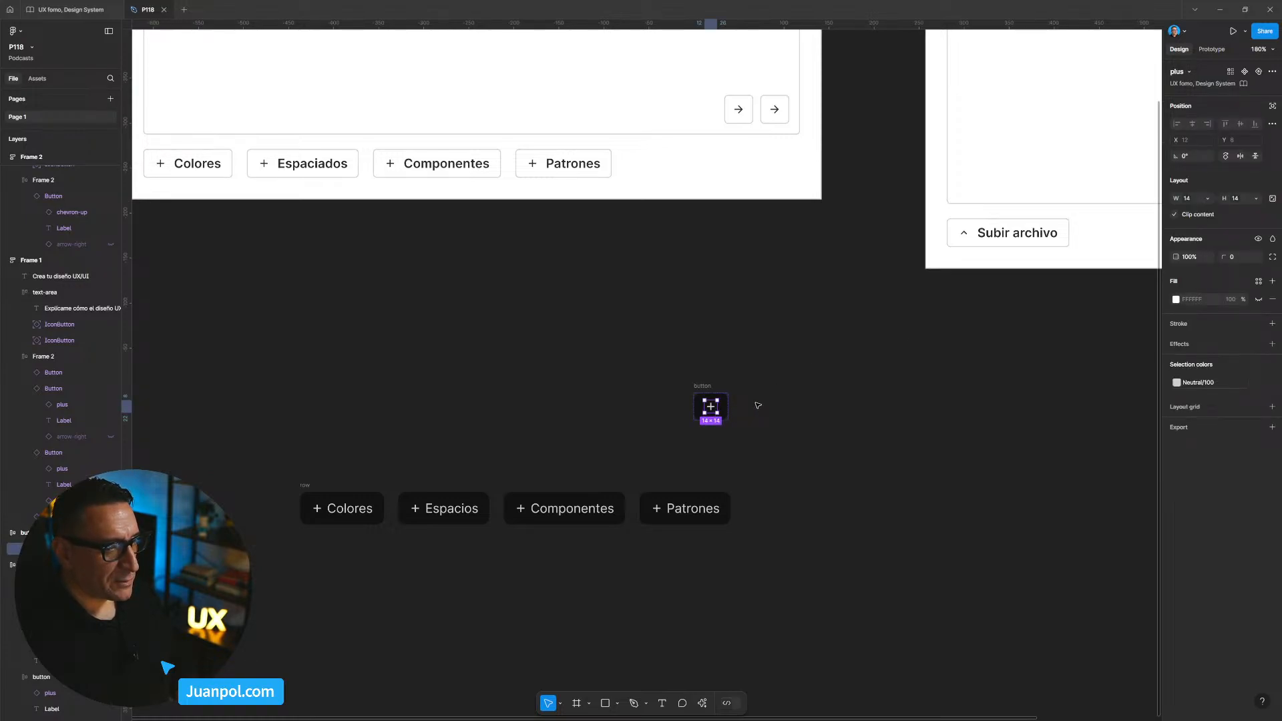
{"action": "left_click", "coordinate": [1272, 199]}
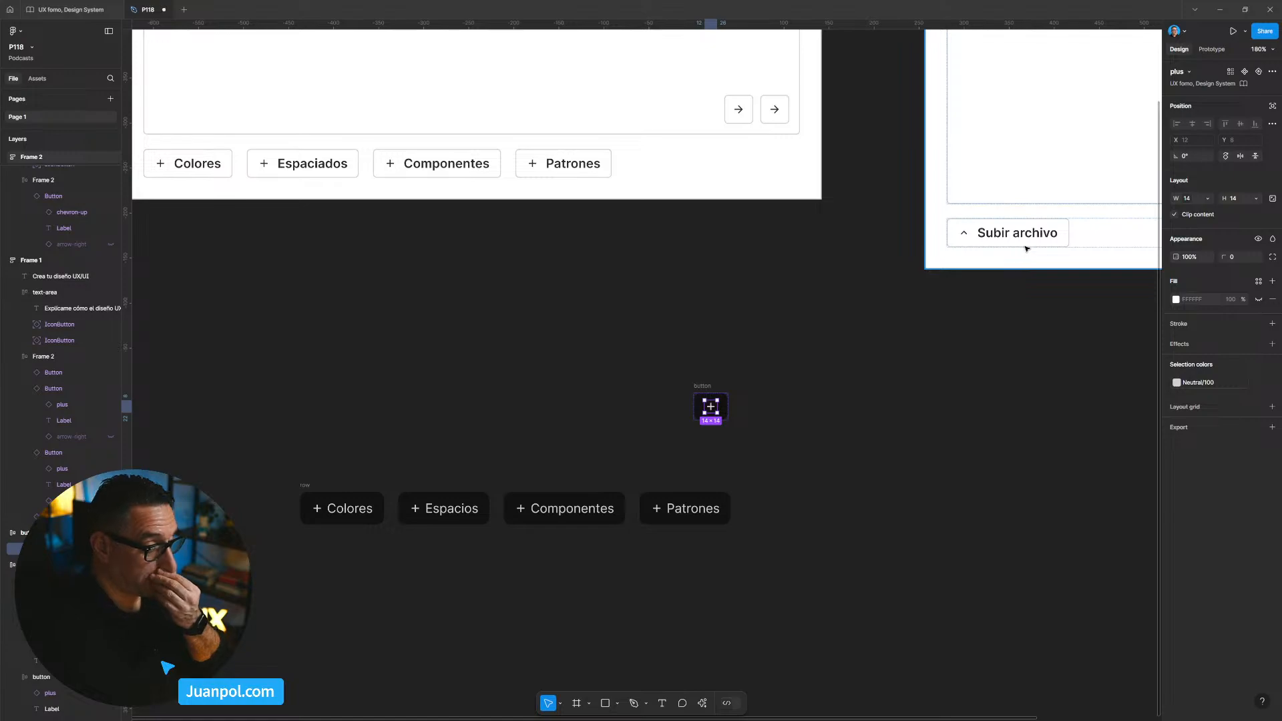
{"action": "left_click", "coordinate": [800, 312]}
Try a larger vertical padding on the icon-only plus button, and undo it.
{"action": "scroll", "coordinate": [730, 364], "scroll_direction": "up", "scroll_amount": 2}
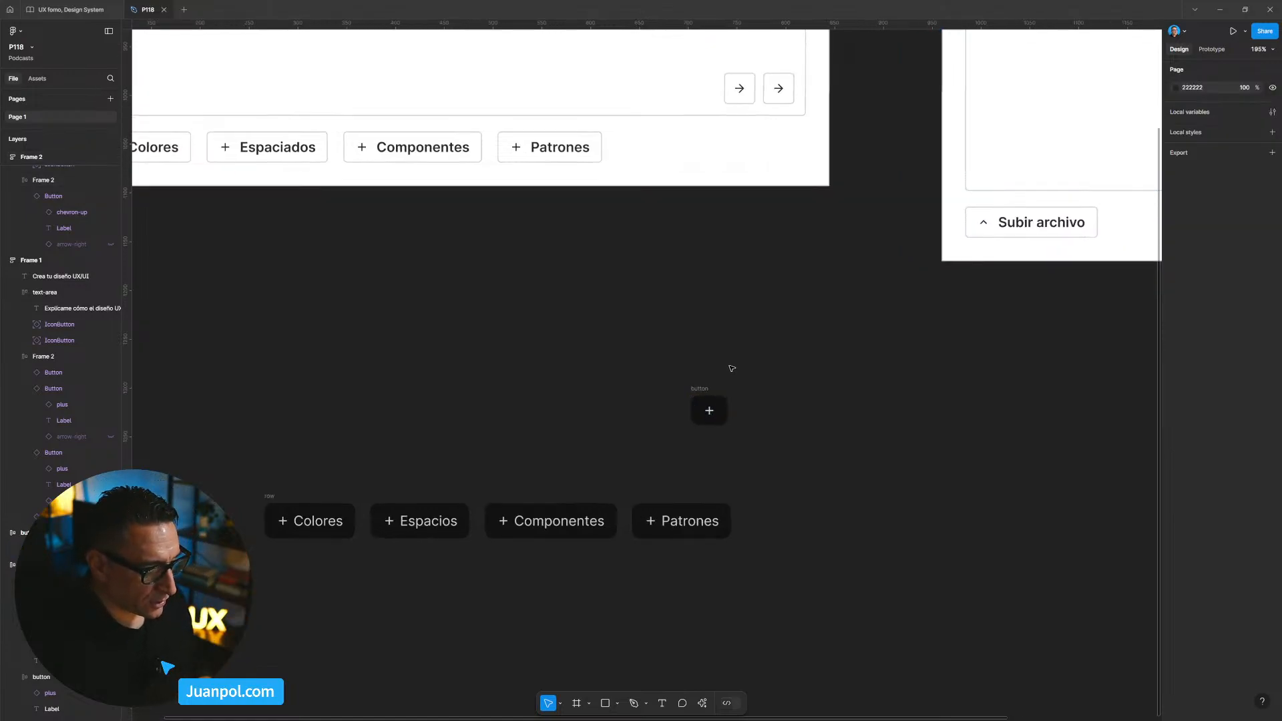
{"action": "left_click", "coordinate": [709, 394]}
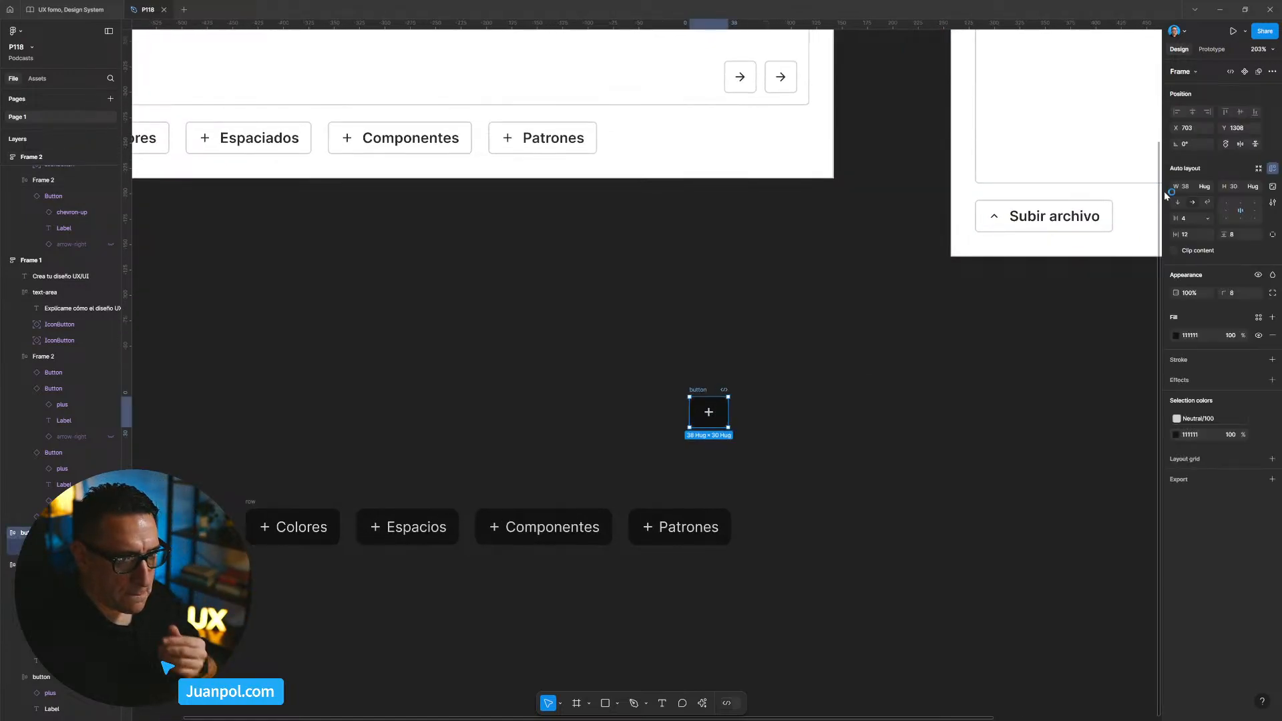
{"action": "left_click", "coordinate": [1226, 234]}
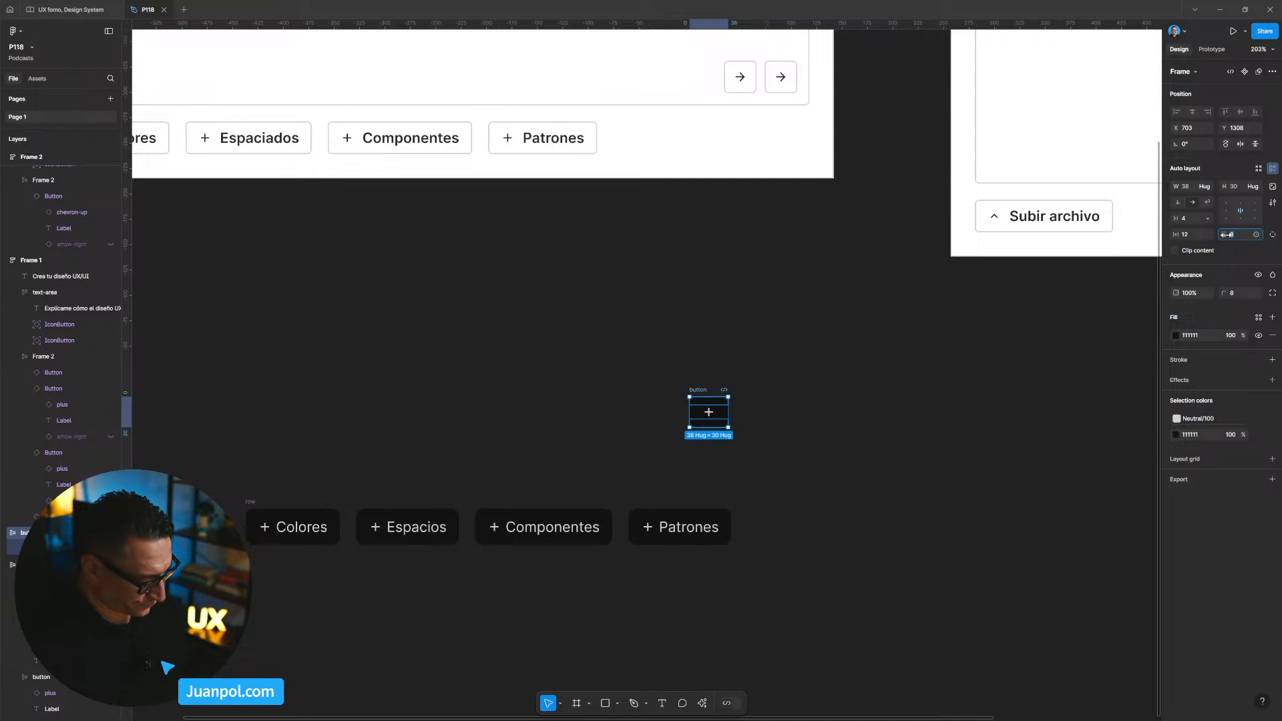
{"action": "key", "text": "Return"}
{"action": "left_click", "coordinate": [1046, 338]}
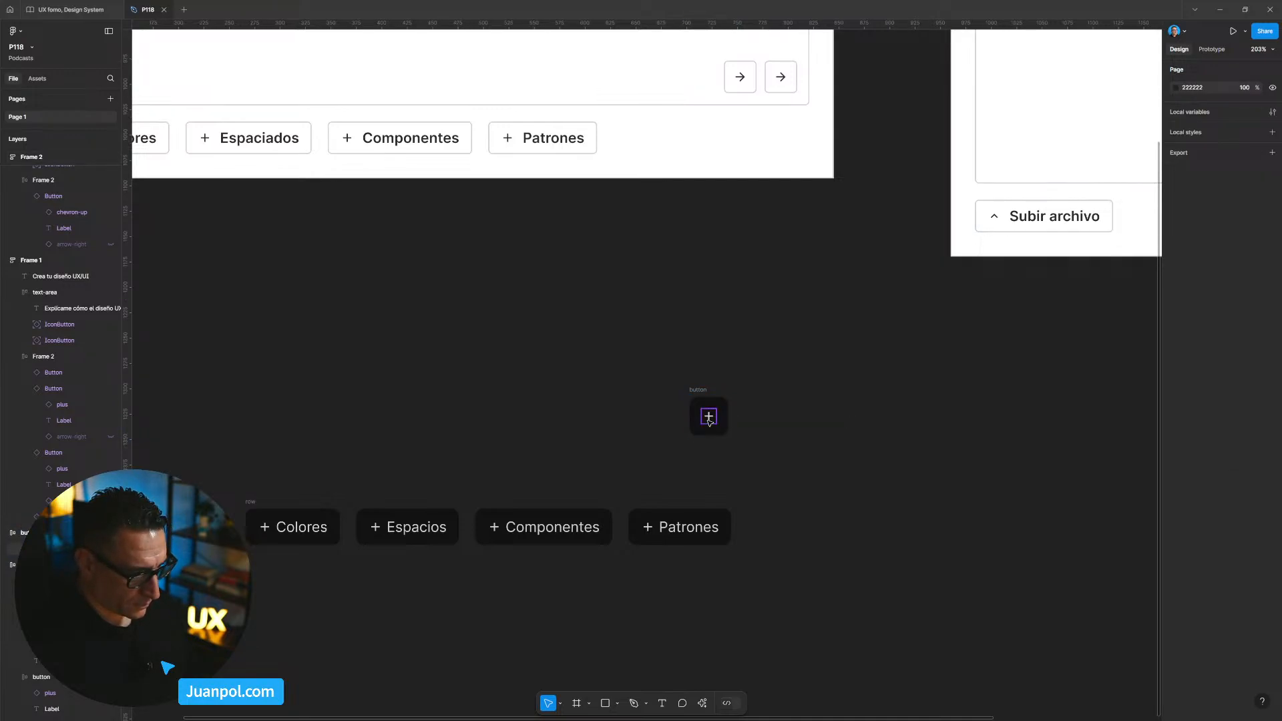
{"action": "left_click", "coordinate": [710, 420]}
{"action": "key", "text": "ctrl+z"}
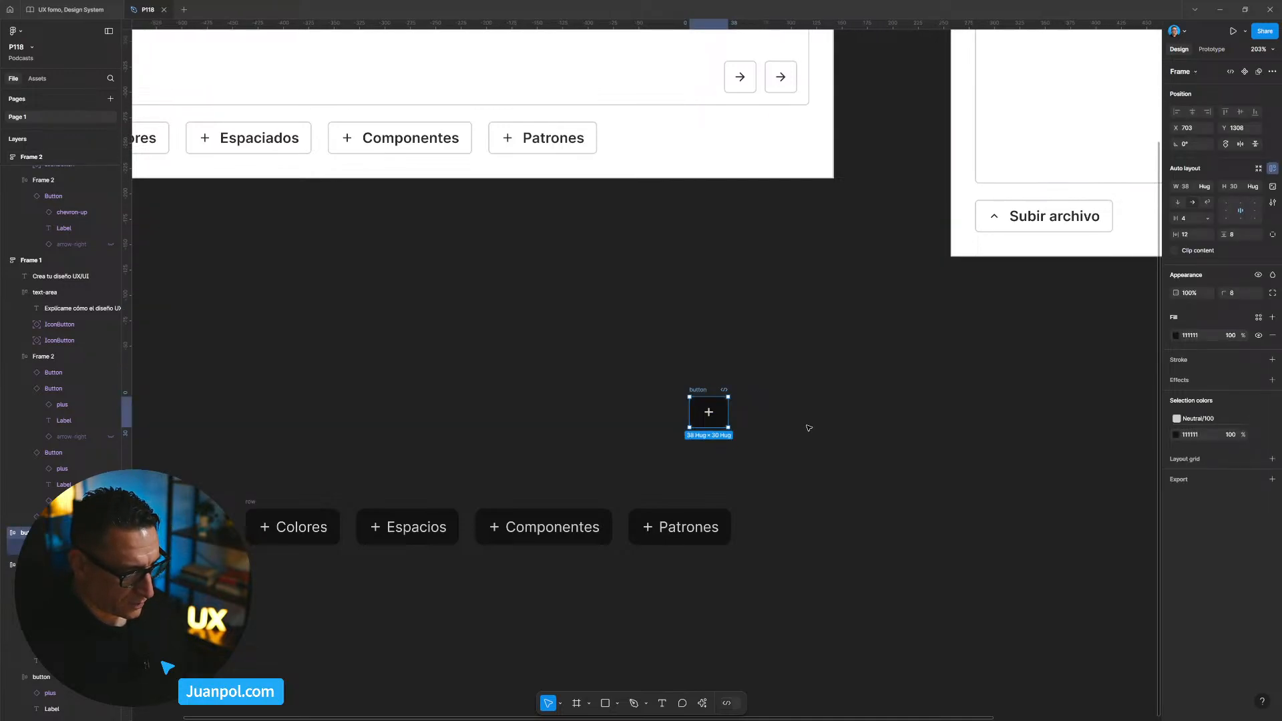
Set the plus button's horizontal padding to 8.
{"action": "left_click", "coordinate": [1196, 238]}
{"action": "key", "text": "Return"}
{"action": "left_click", "coordinate": [938, 405]}
Set the width and height of the plus icon in the icon-only button to the icon-lg variable (20).
{"action": "left_click", "coordinate": [712, 413]}
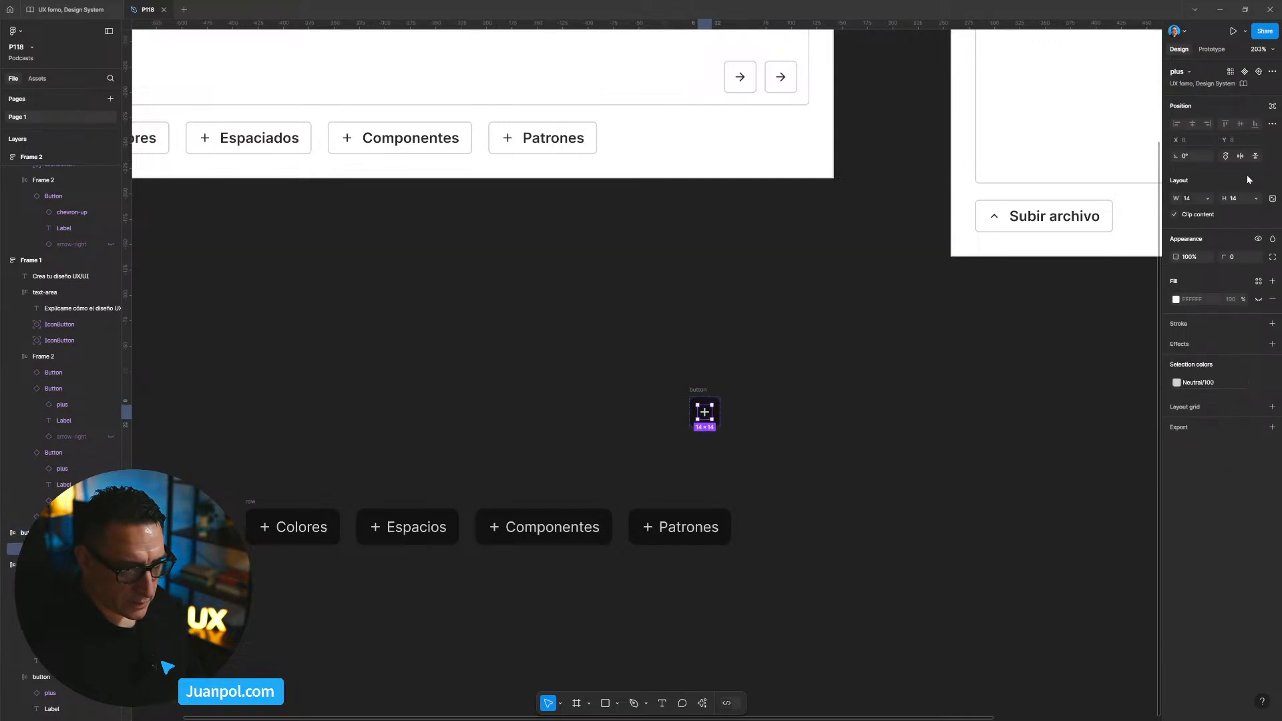
{"action": "left_click", "coordinate": [1208, 198]}
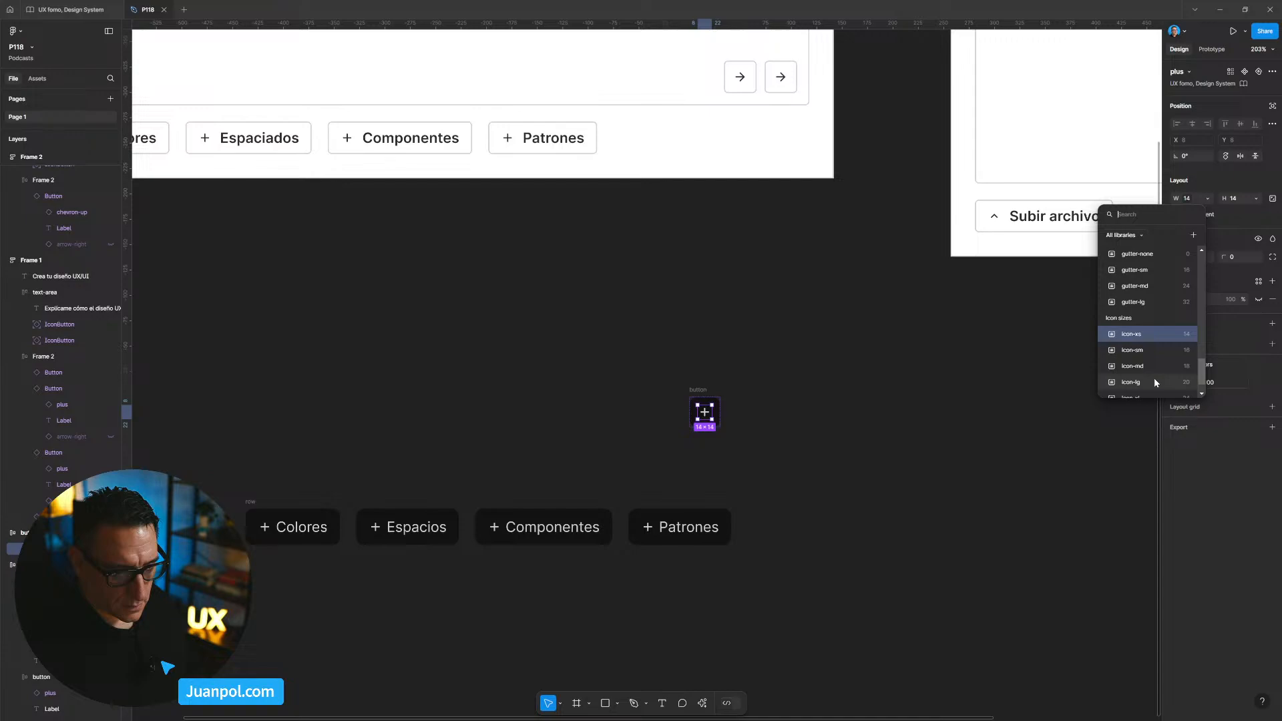
{"action": "left_click", "coordinate": [1155, 382]}
{"action": "left_click", "coordinate": [1256, 198]}
{"action": "left_click", "coordinate": [1211, 264]}
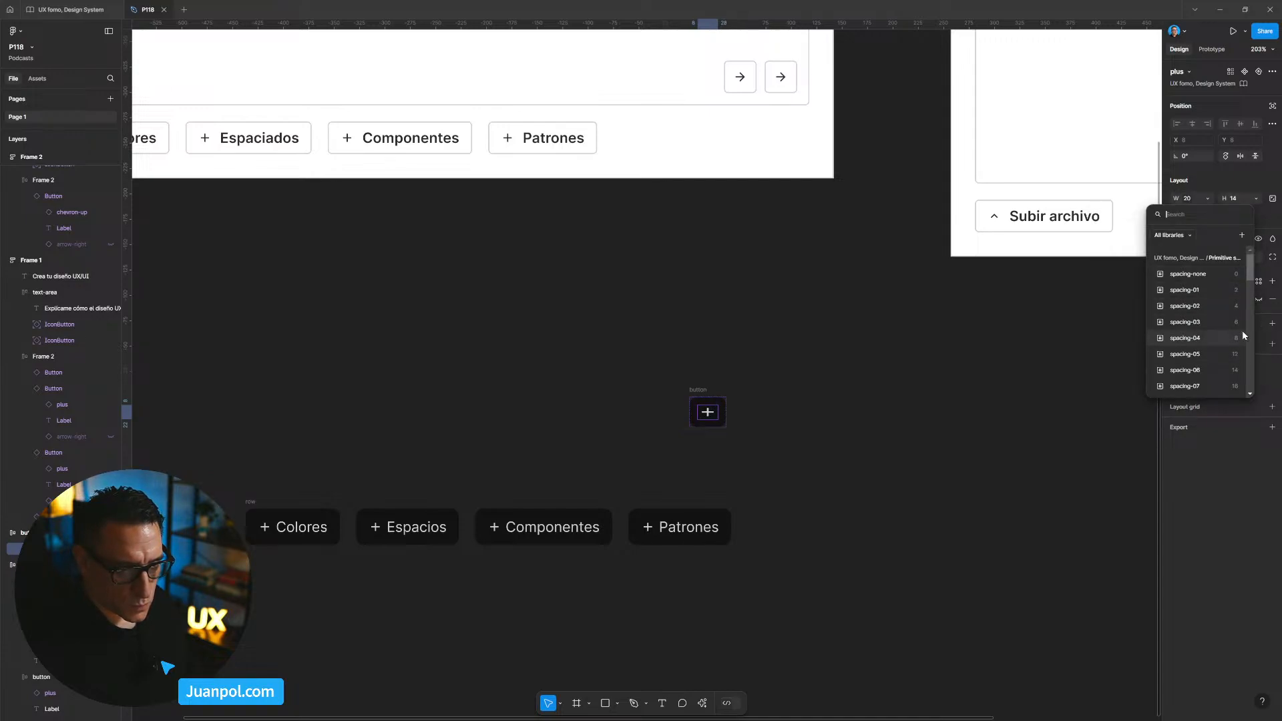
{"action": "type", "text": "icon"}
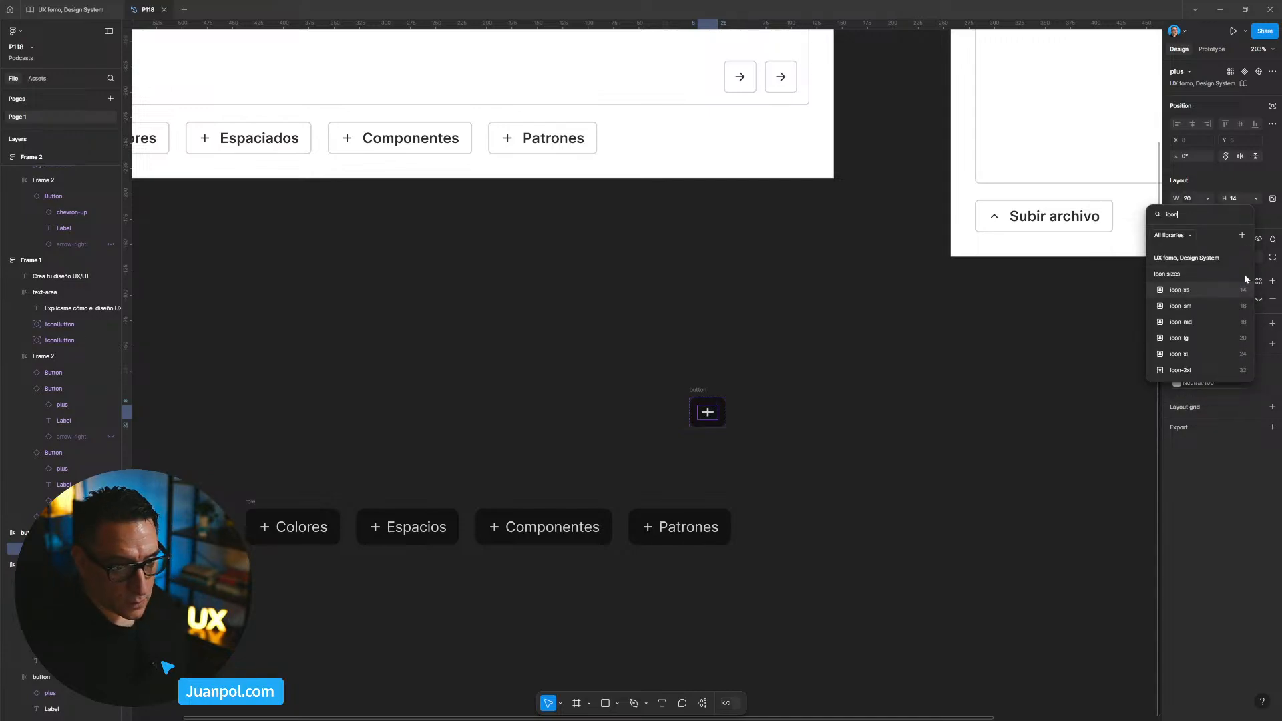
{"action": "left_click", "coordinate": [1209, 337]}
{"action": "left_click", "coordinate": [848, 405]}
{"action": "scroll", "coordinate": [850, 408], "scroll_direction": "down", "scroll_amount": 2}
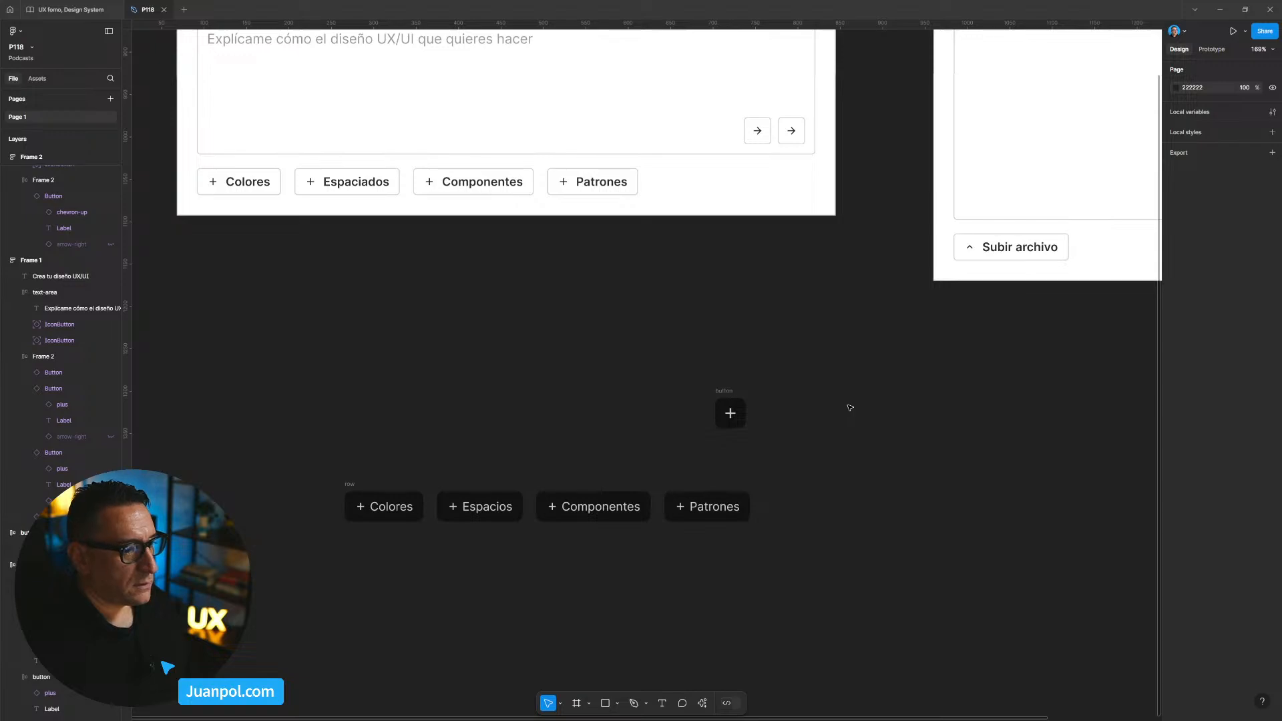
Set the width and height of the plus icon in the icon-only button to 24.
{"action": "left_click", "coordinate": [736, 408]}
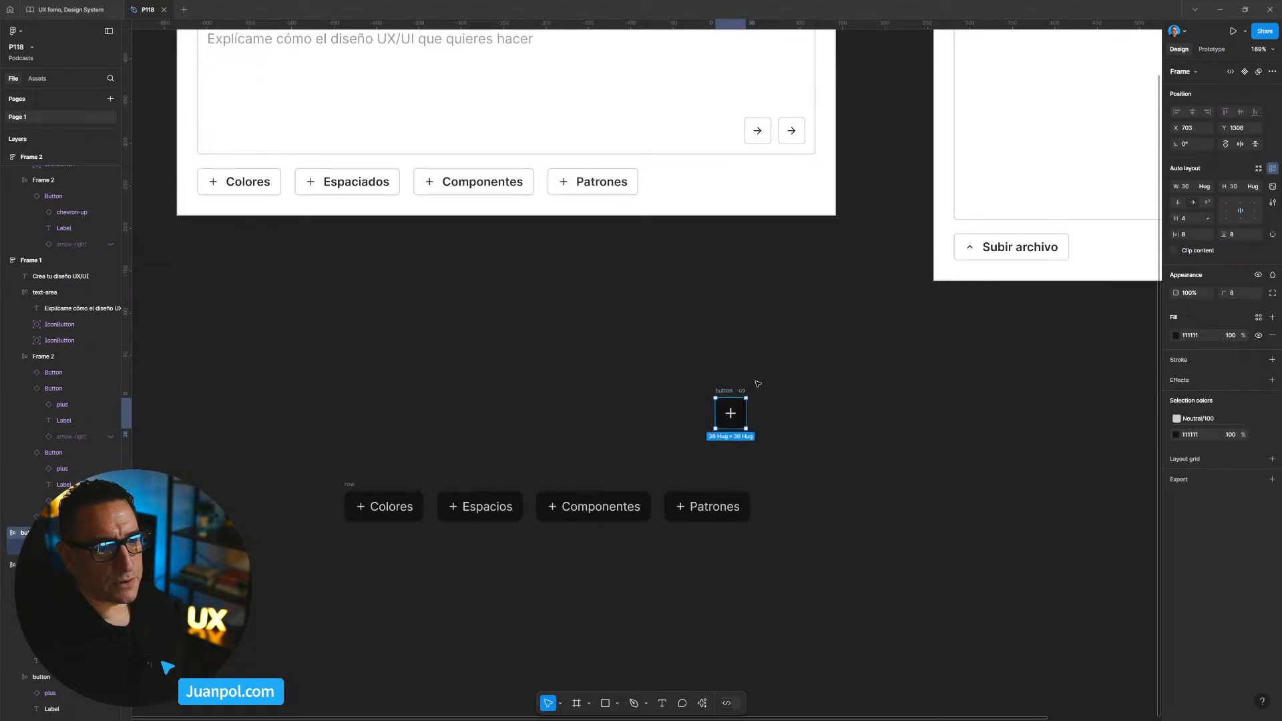
{"action": "left_click", "coordinate": [813, 405]}
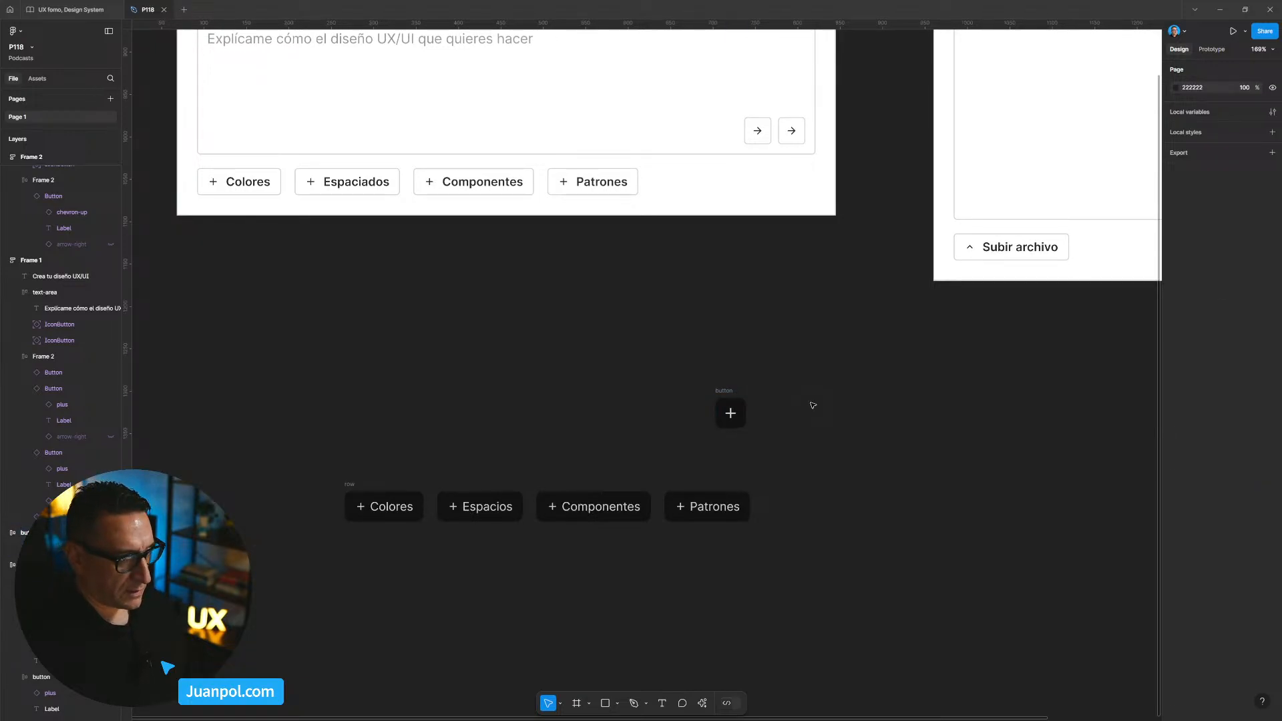
{"action": "left_click", "coordinate": [742, 415]}
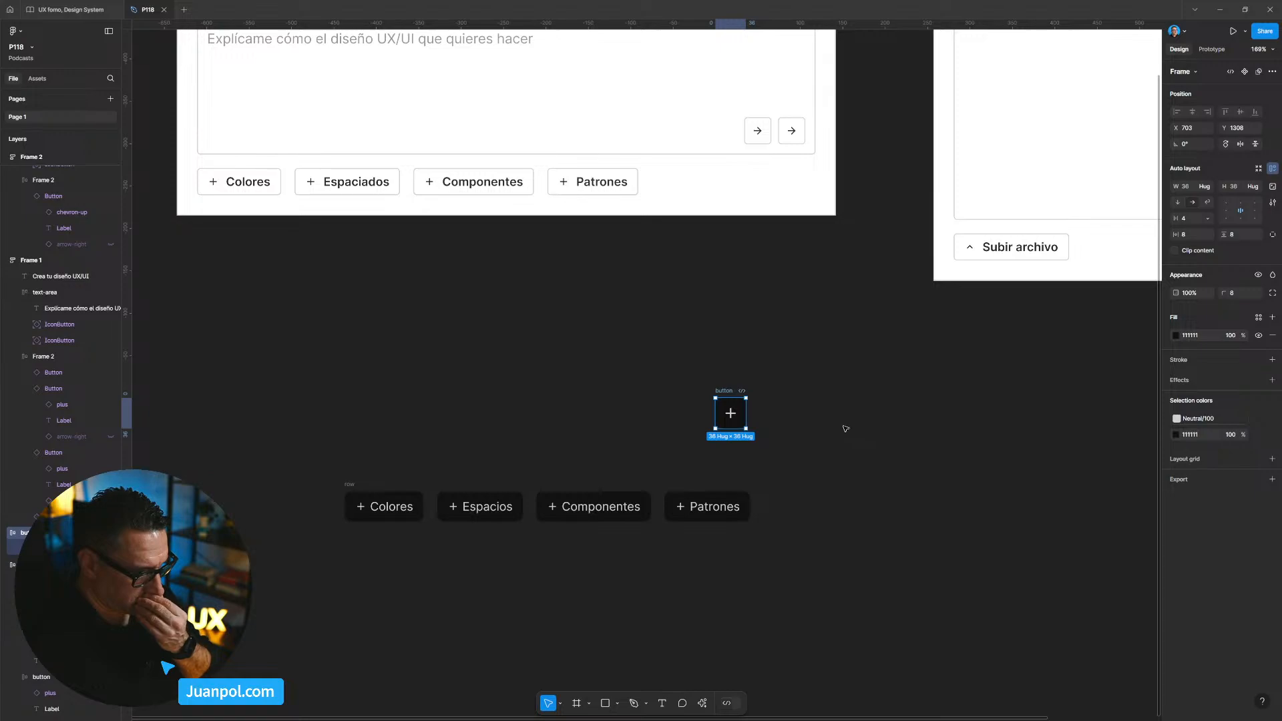
{"action": "double_click", "coordinate": [732, 414]}
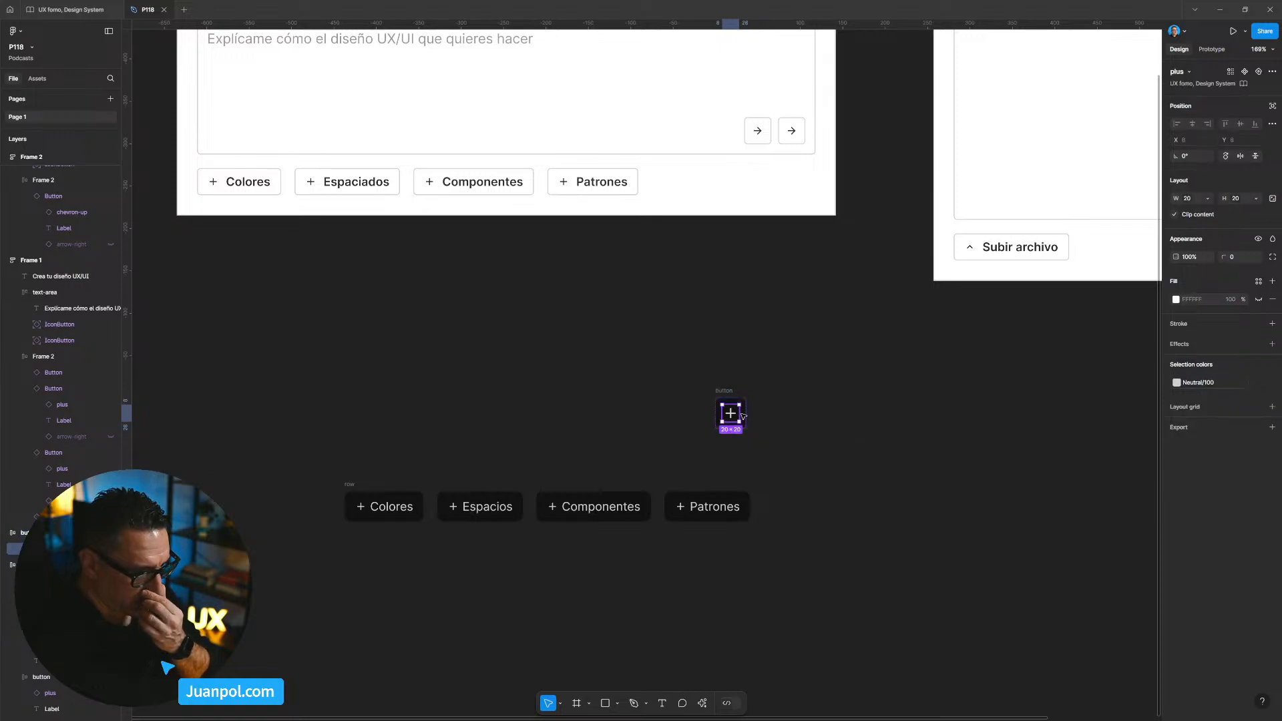
{"action": "left_click", "coordinate": [1188, 200]}
{"action": "left_click", "coordinate": [1164, 370]}
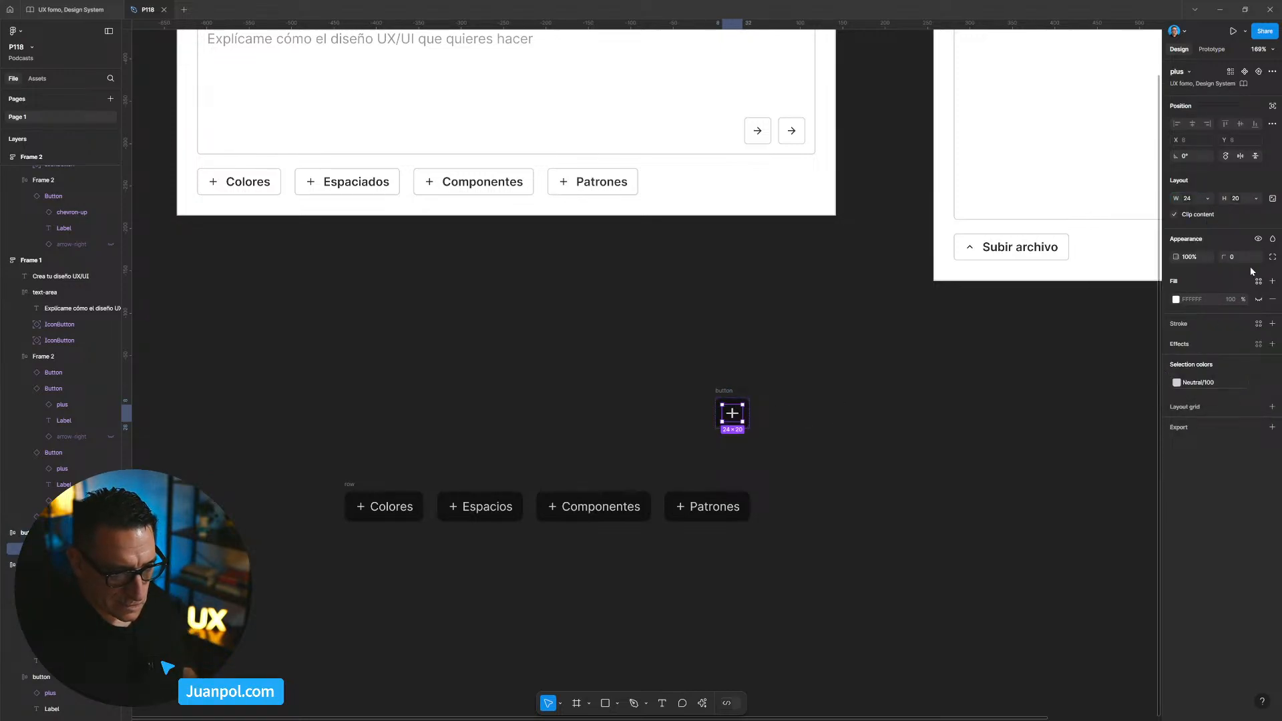
{"action": "left_click", "coordinate": [1255, 200]}
{"action": "left_click", "coordinate": [1199, 364]}
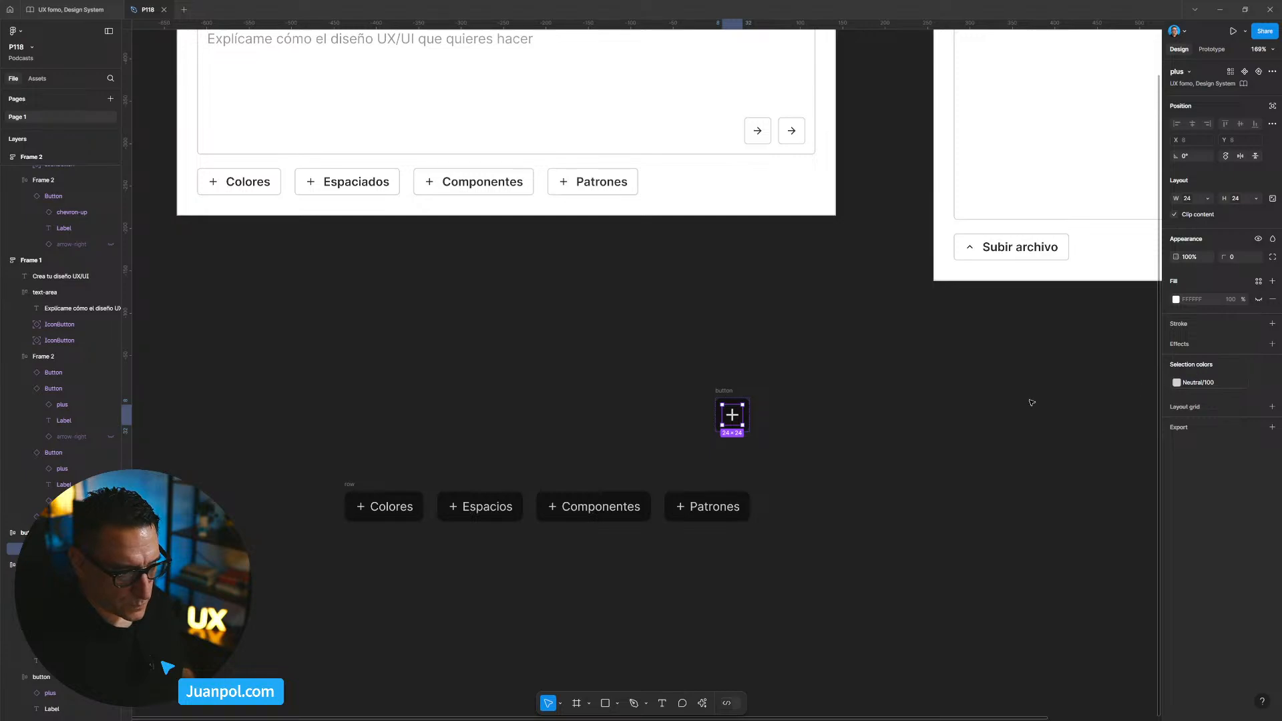
{"action": "left_click", "coordinate": [871, 413]}
Set the plus button's horizontal and vertical padding to 12.
{"action": "left_click", "coordinate": [724, 391]}
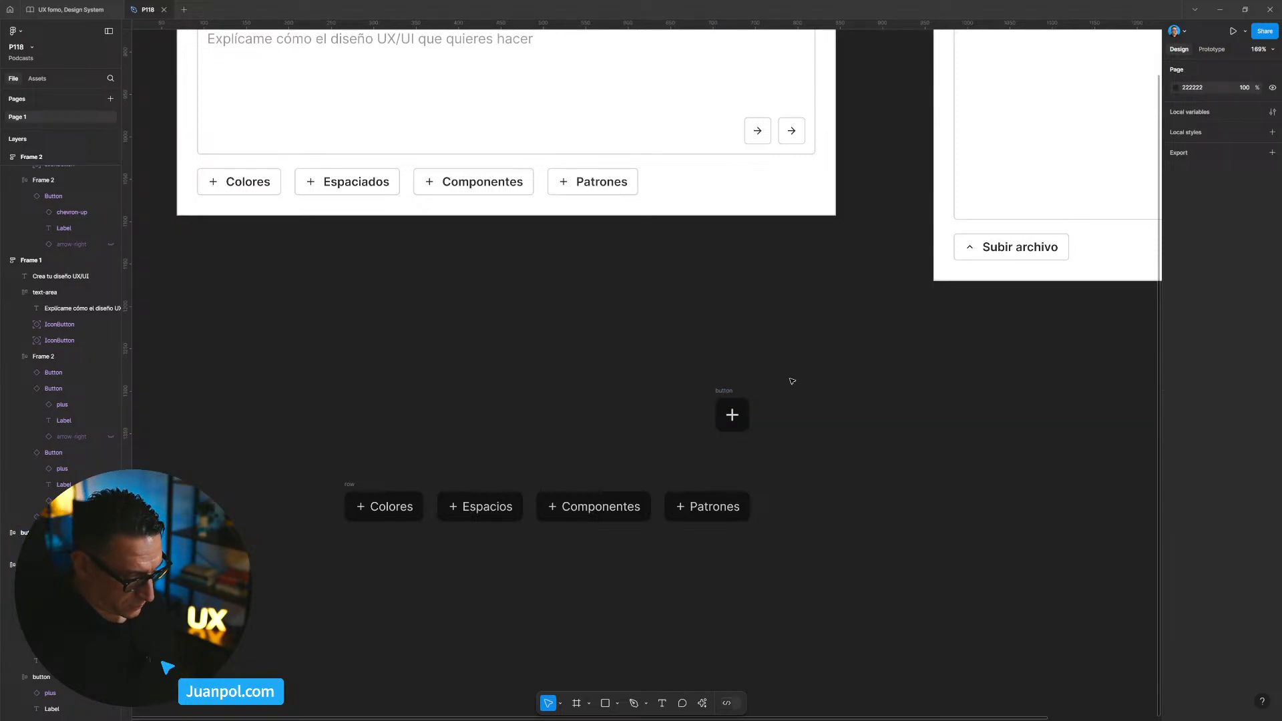
{"action": "key", "text": "shift+0"}
{"action": "left_click", "coordinate": [695, 396]}
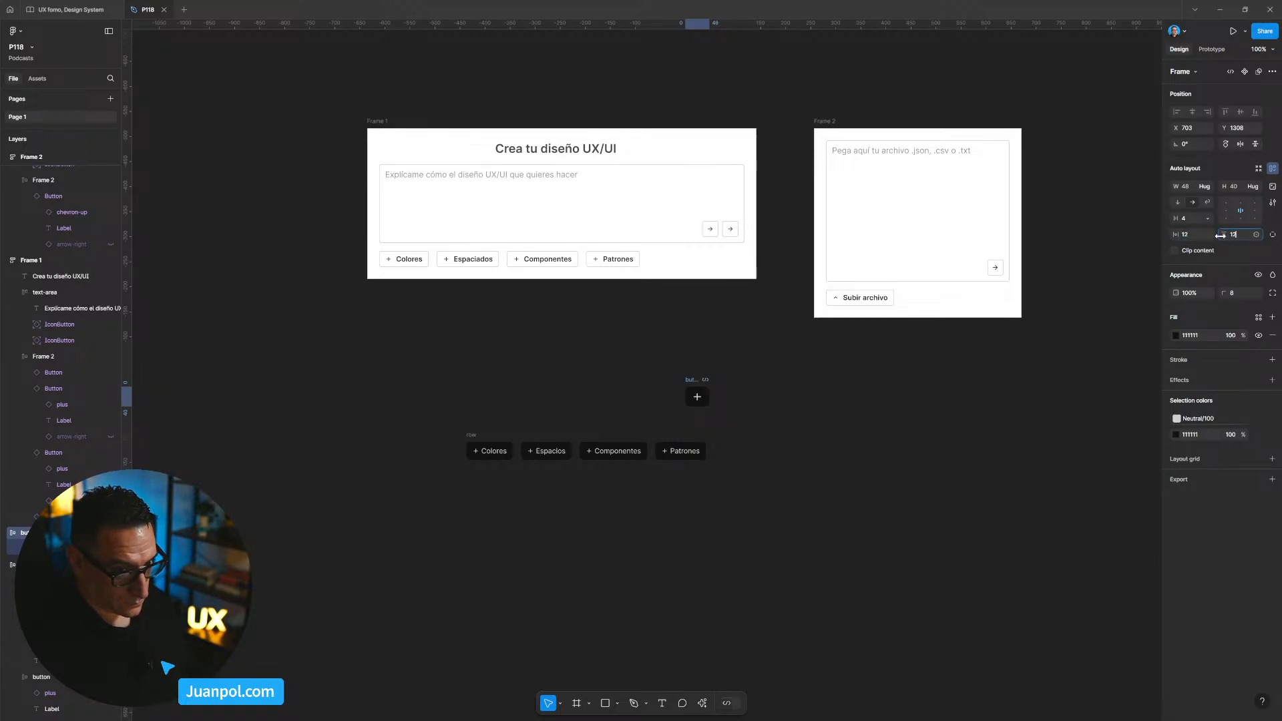
{"action": "left_click", "coordinate": [734, 389]}
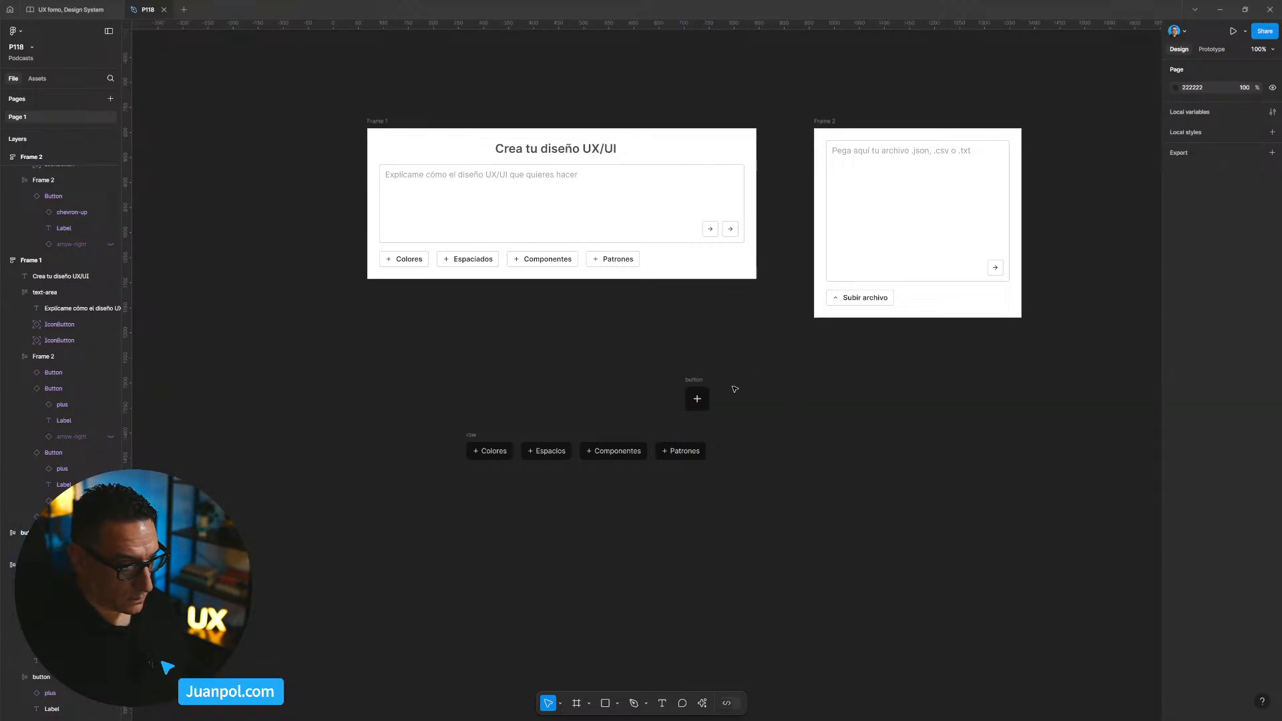
{"action": "left_click", "coordinate": [694, 380]}
{"action": "key", "text": "Escape"}
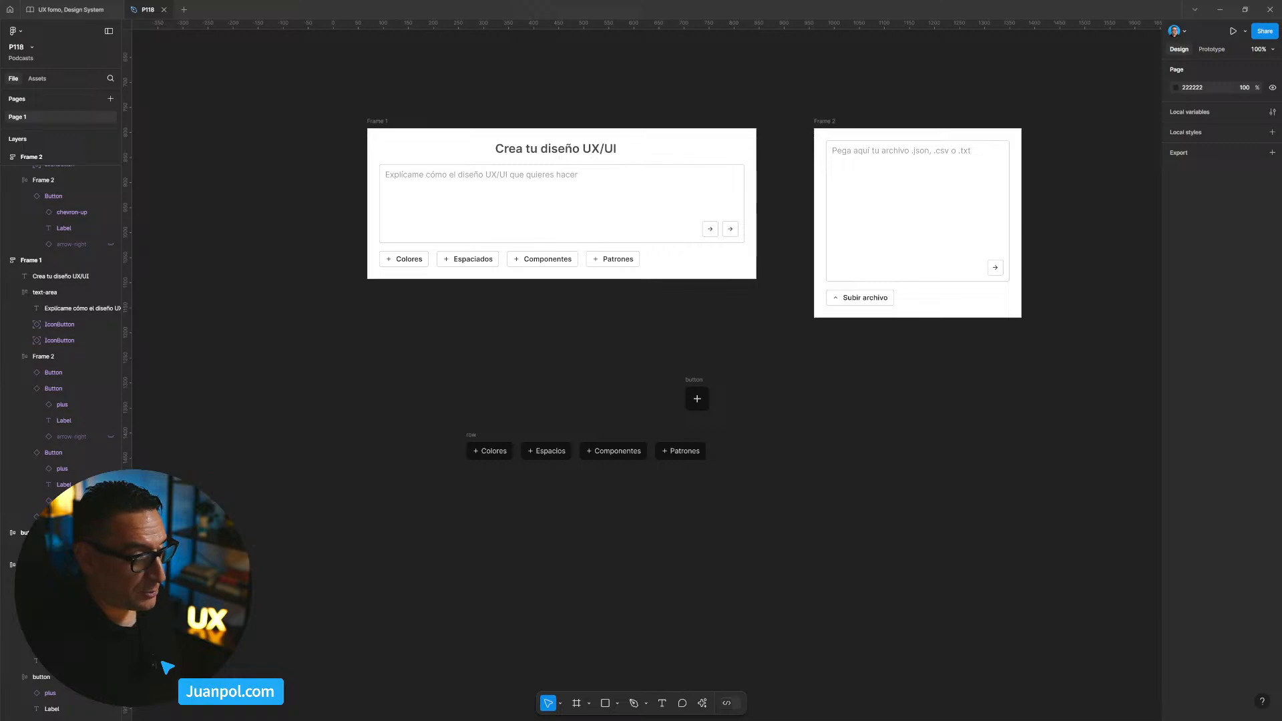
Duplicate the icon-only plus button to its left at about X 619, Y 1308, aligned with the original.
{"action": "scroll", "coordinate": [646, 360], "scroll_direction": "down", "scroll_amount": 1}
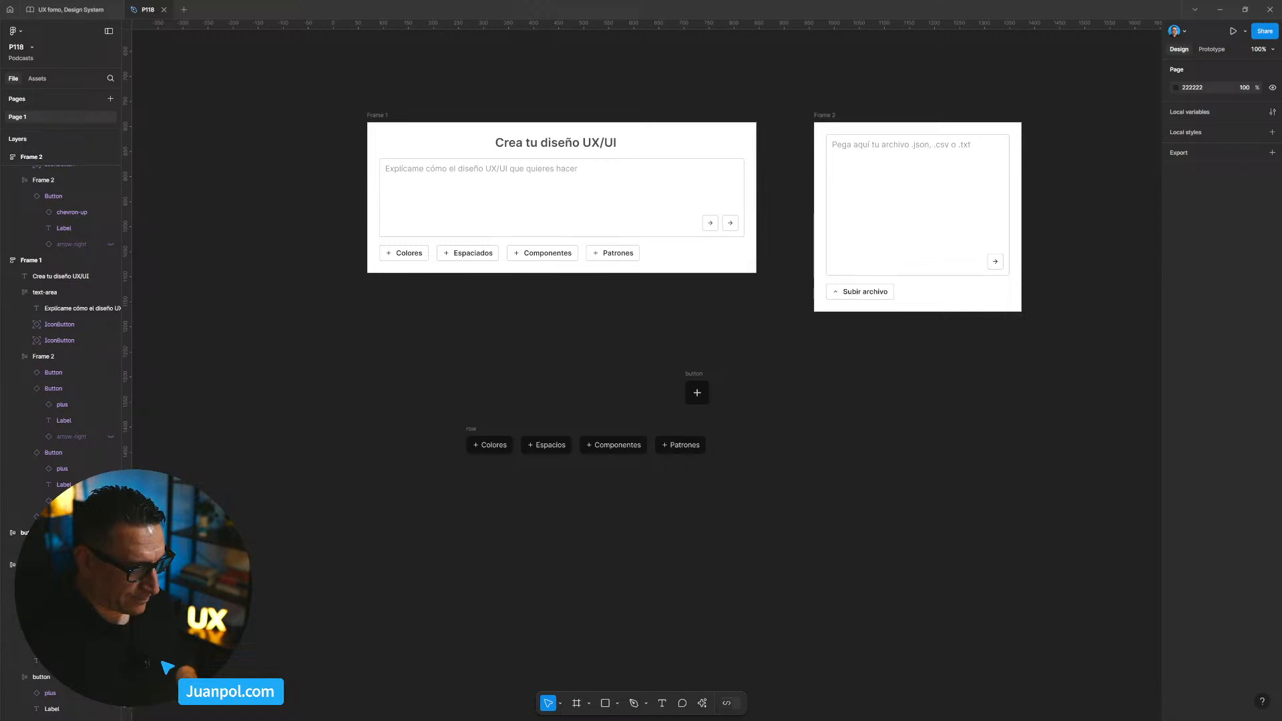
{"action": "scroll", "coordinate": [699, 430], "scroll_direction": "up", "scroll_amount": 5, "text": "ctrl"}
{"action": "left_click", "coordinate": [685, 345]}
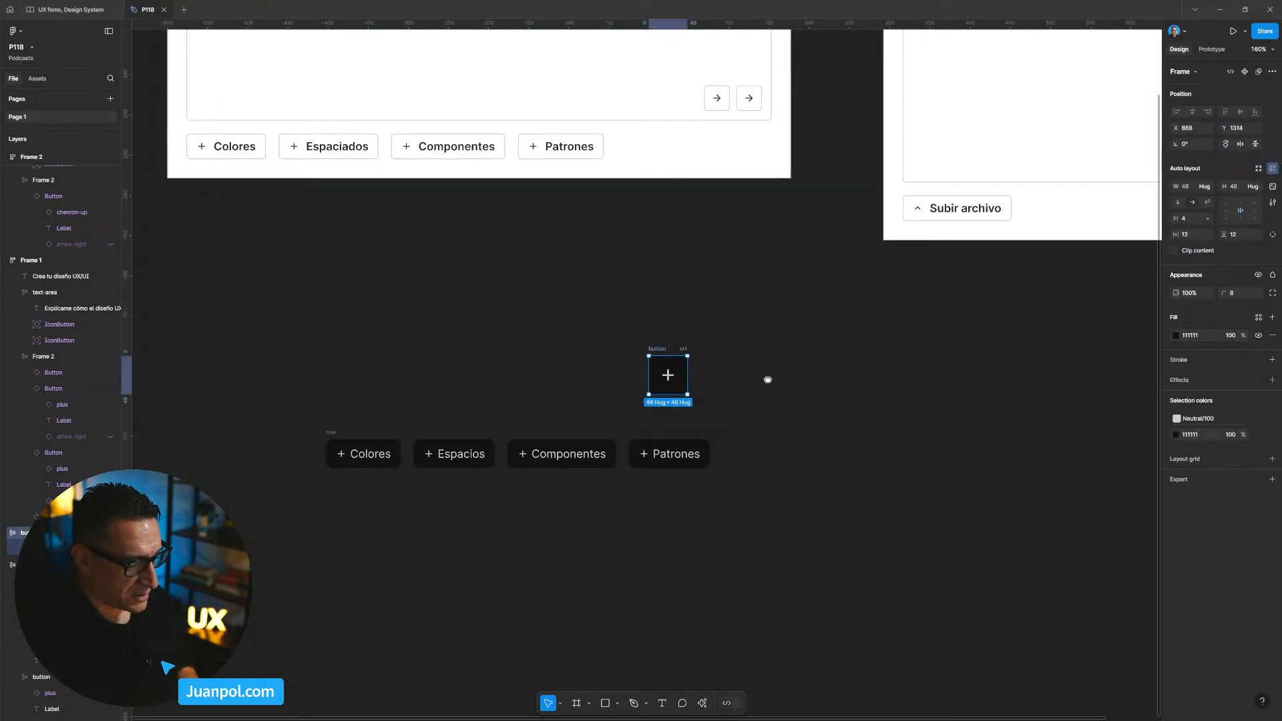
{"action": "scroll", "coordinate": [765, 375], "scroll_direction": "left", "scroll_amount": 2}
{"action": "left_click_drag", "start_coordinate": [704, 334], "coordinate": [620, 325]}
{"action": "scroll", "coordinate": [768, 440], "scroll_direction": "right", "scroll_amount": 1}
{"action": "scroll", "coordinate": [754, 431], "scroll_direction": "up", "scroll_amount": 1, "text": "ctrl"}
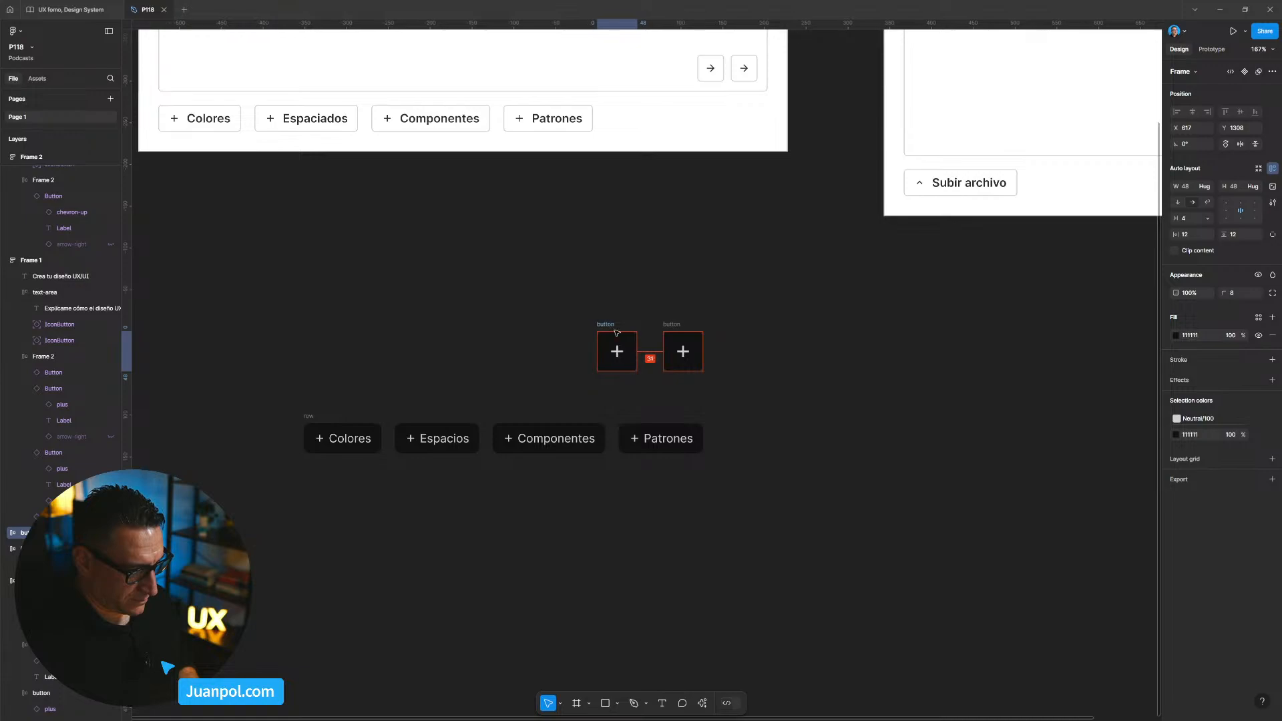
{"action": "scroll", "coordinate": [710, 407], "scroll_direction": "up", "scroll_amount": 3, "text": "ctrl"}
{"action": "scroll", "coordinate": [768, 435], "scroll_direction": "left", "scroll_amount": 2}
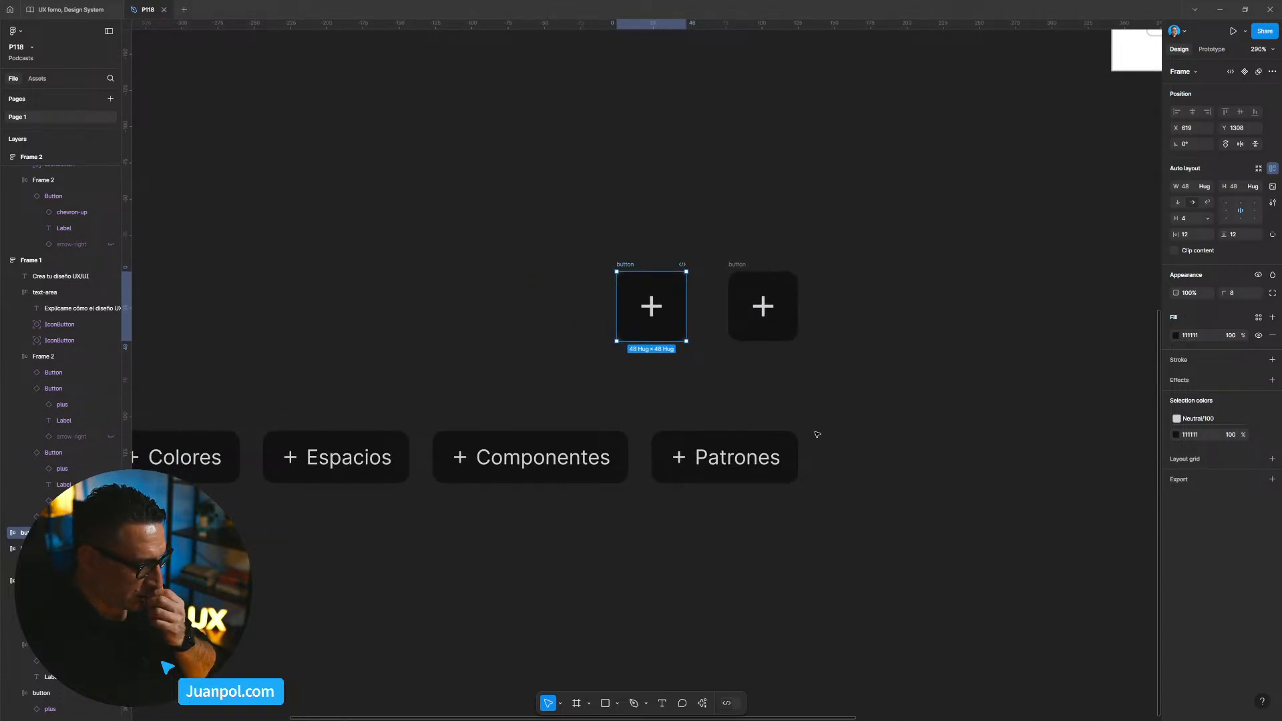
Search the Material Design Icons plugin for "mic" and place the solid microphone icon left of the plus buttons at about X 552, Y 1322.
{"action": "left_click_drag", "start_coordinate": [761, 427], "coordinate": [902, 421]}
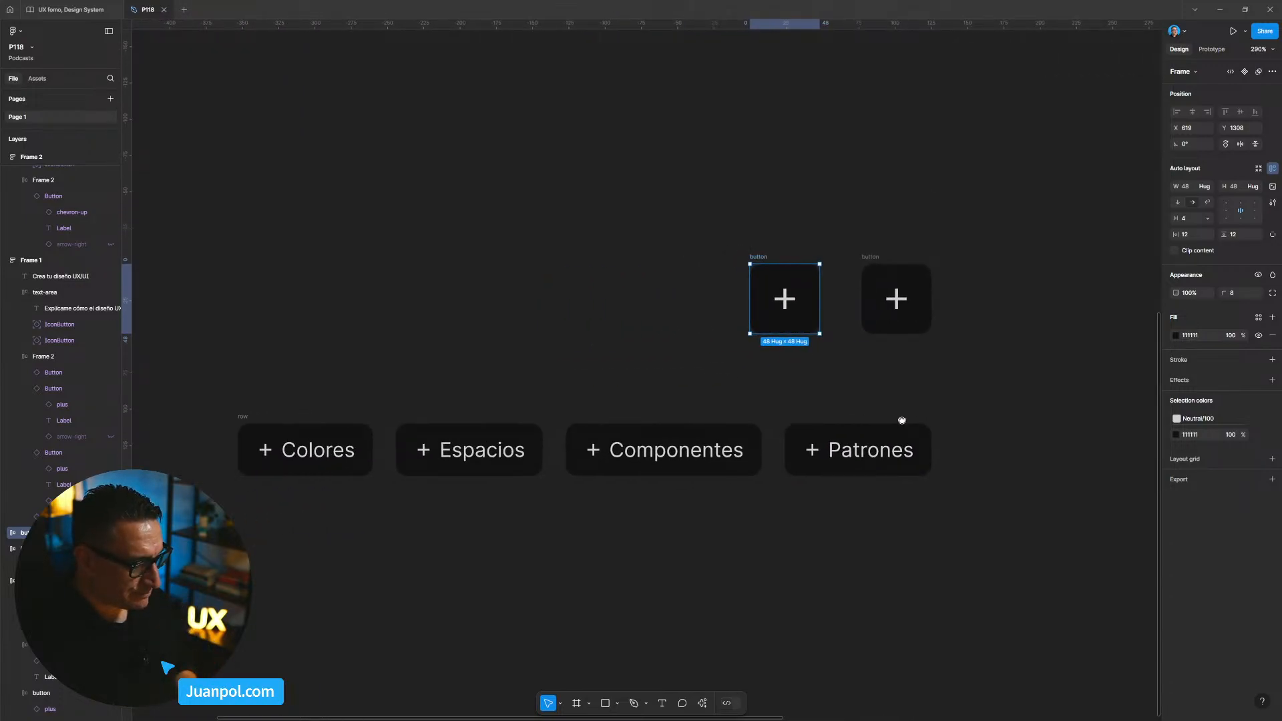
{"action": "scroll", "coordinate": [997, 535], "scroll_direction": "right", "scroll_amount": 2}
{"action": "scroll", "coordinate": [997, 535], "scroll_direction": "up", "scroll_amount": 1}
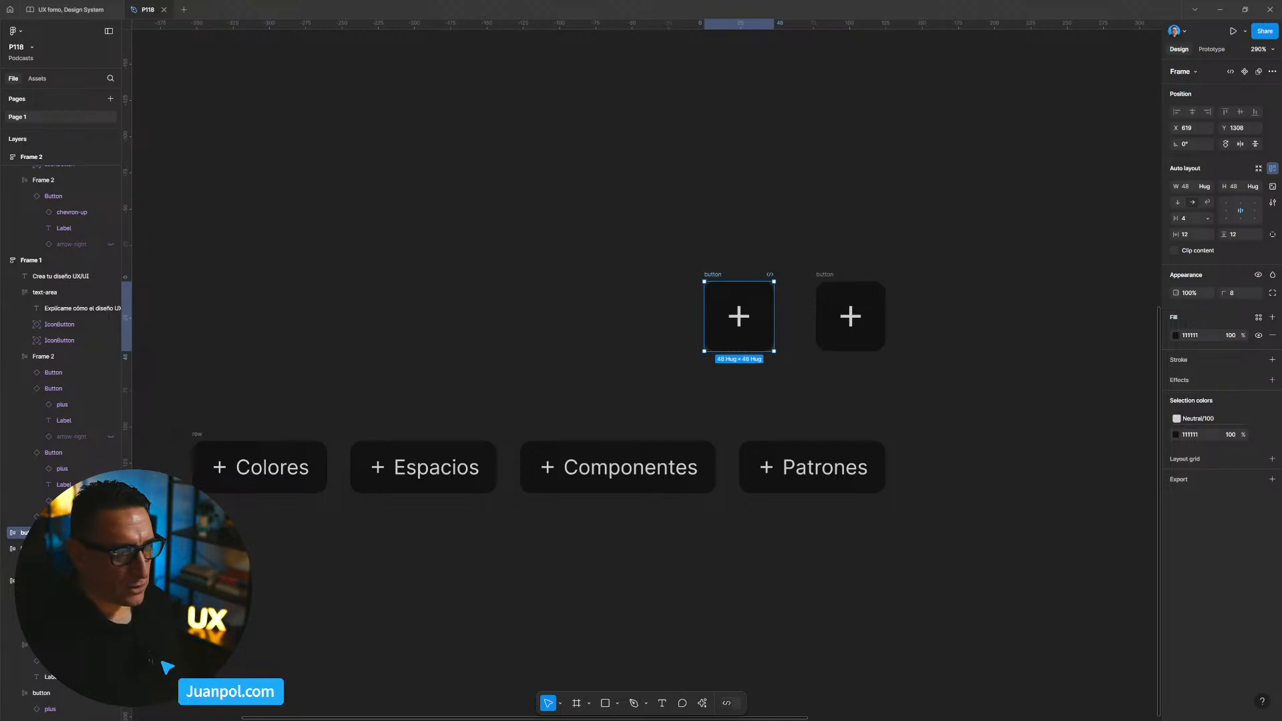
{"action": "left_click", "coordinate": [487, 292]}
{"action": "left_click_drag", "start_coordinate": [844, 392], "coordinate": [795, 385]}
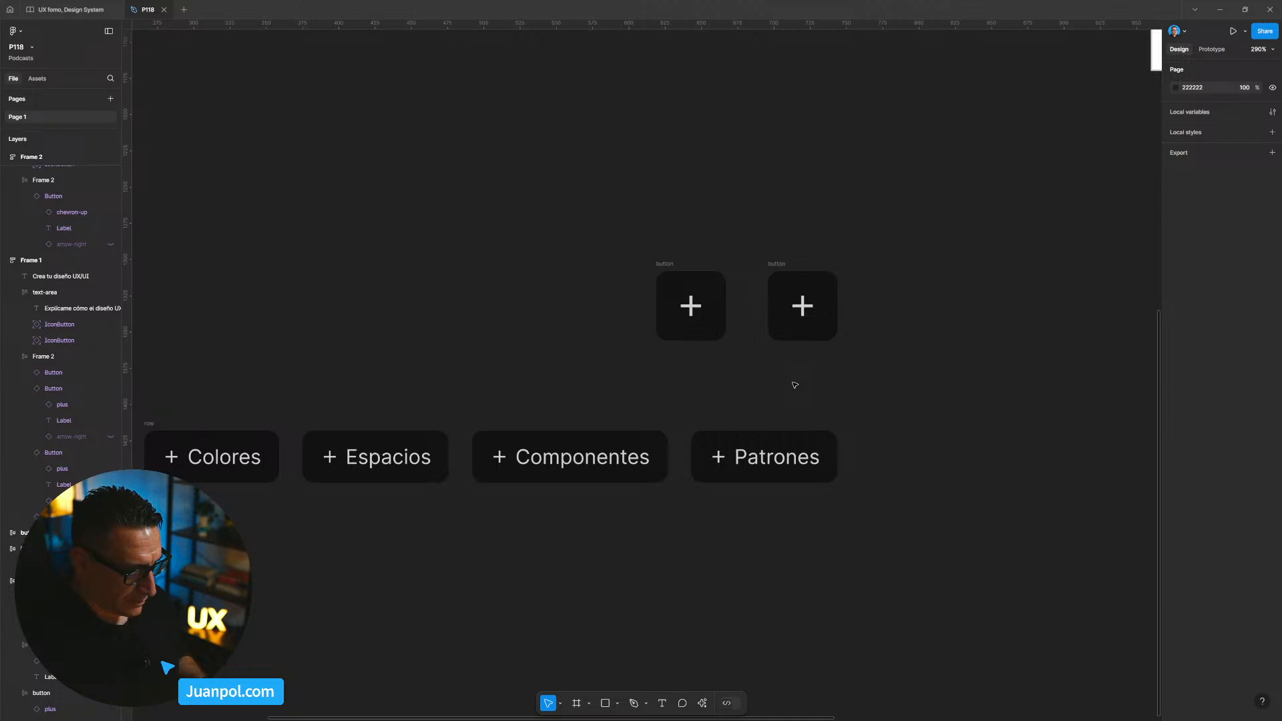
{"action": "right_click", "coordinate": [888, 435]}
{"action": "mouse_move", "coordinate": [925, 522]}
{"action": "left_click", "coordinate": [1064, 530]}
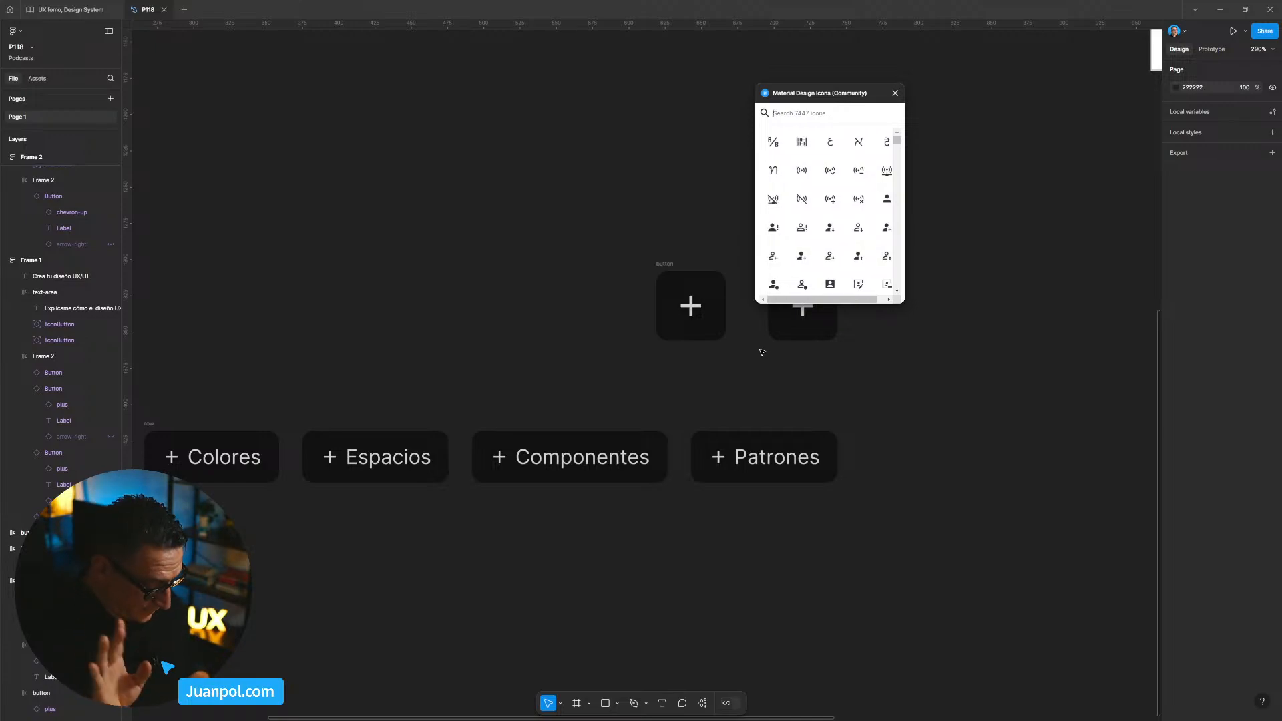
{"action": "type", "text": "mic"}
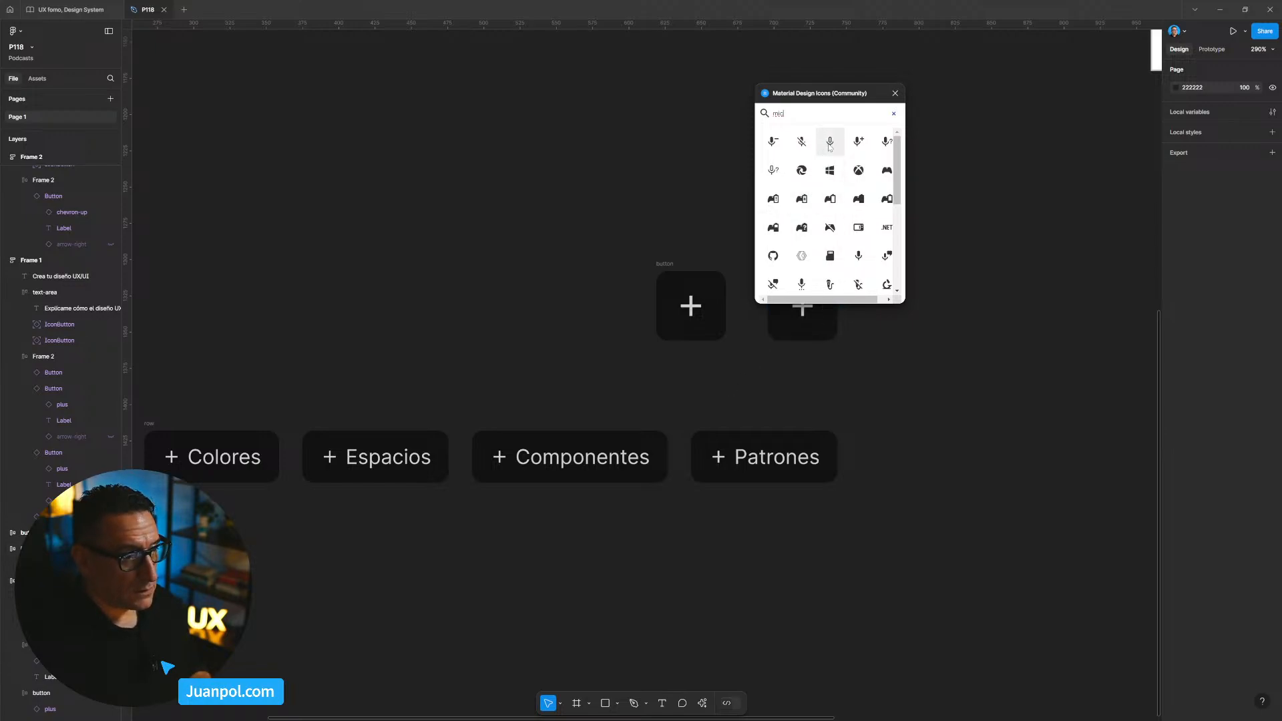
{"action": "left_click", "coordinate": [858, 255]}
{"action": "left_click_drag", "start_coordinate": [647, 366], "coordinate": [564, 287]}
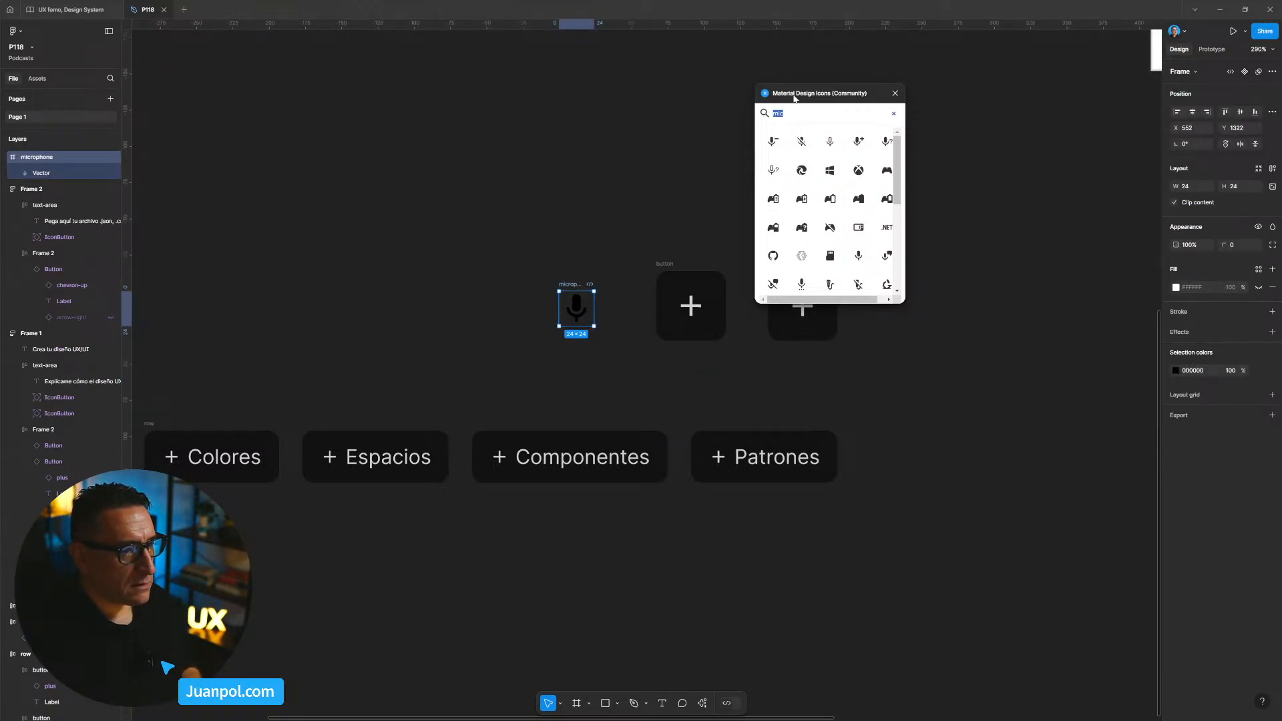
{"action": "left_click_drag", "start_coordinate": [828, 93], "coordinate": [978, 108]}
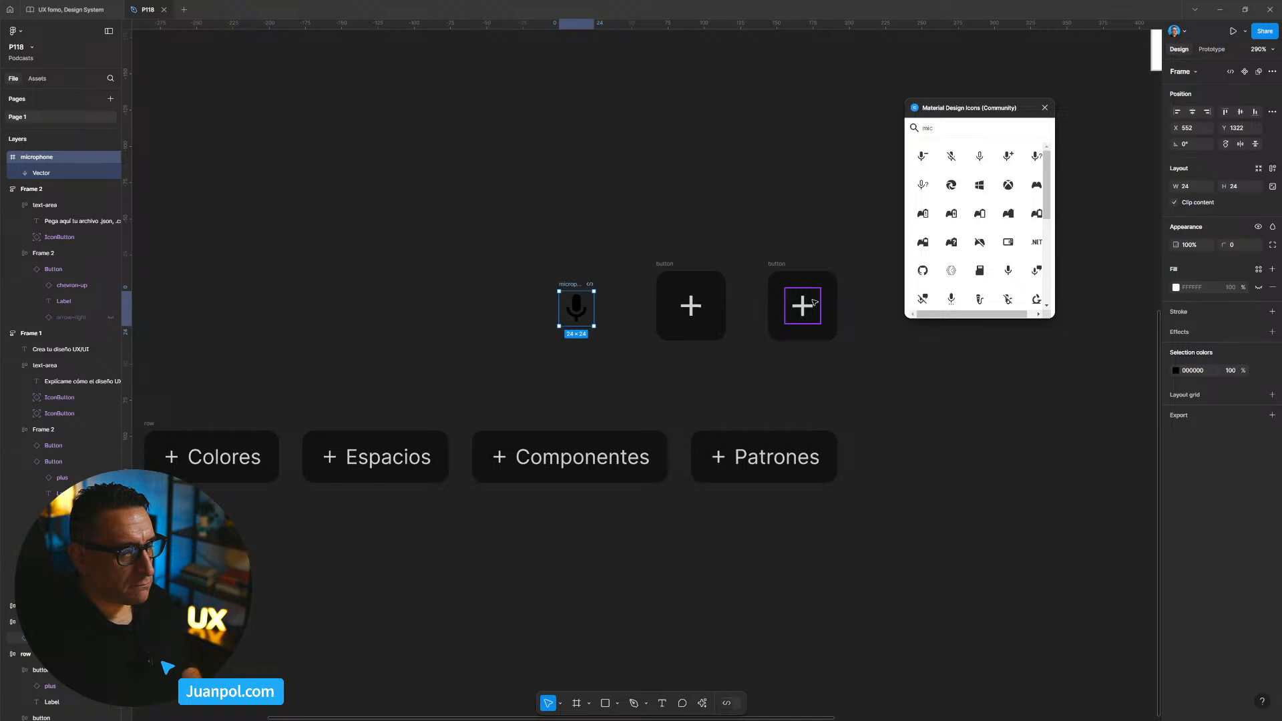
{"action": "scroll", "coordinate": [814, 302], "scroll_direction": "down", "scroll_amount": 3}
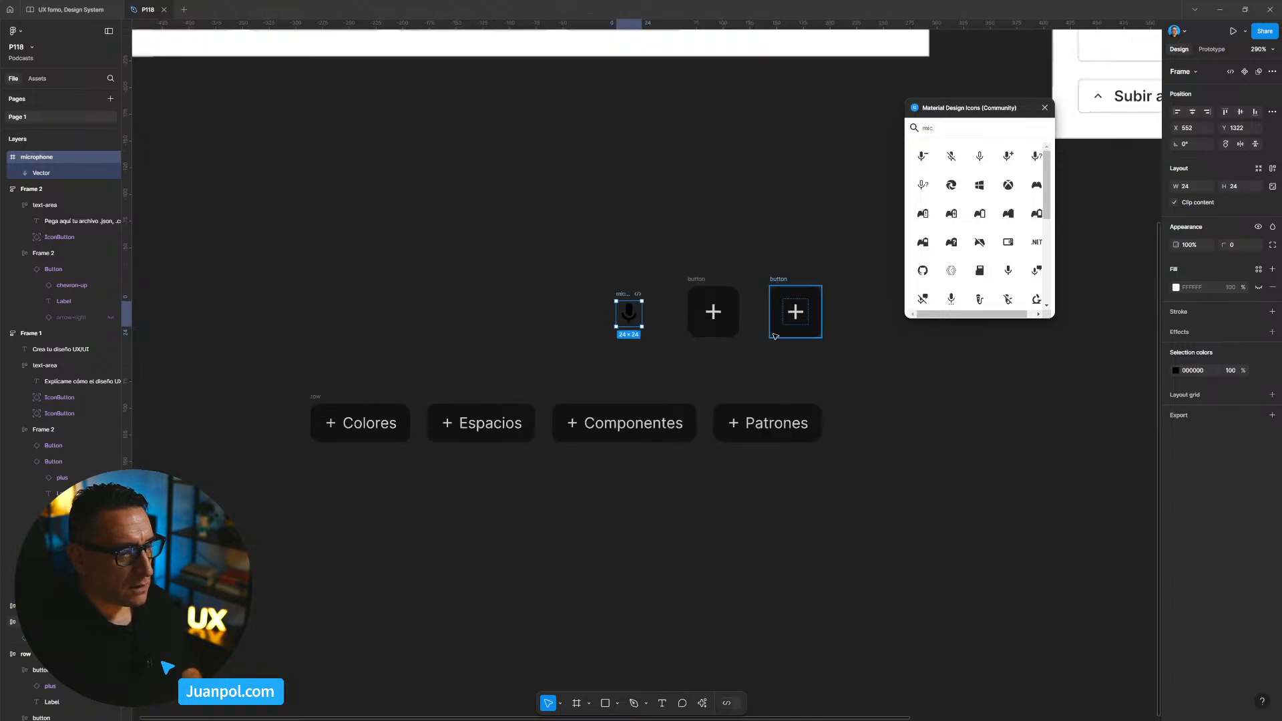
{"action": "left_click", "coordinate": [789, 319], "text": "ctrl"}
{"action": "left_click_drag", "start_coordinate": [811, 230], "coordinate": [764, 315]}
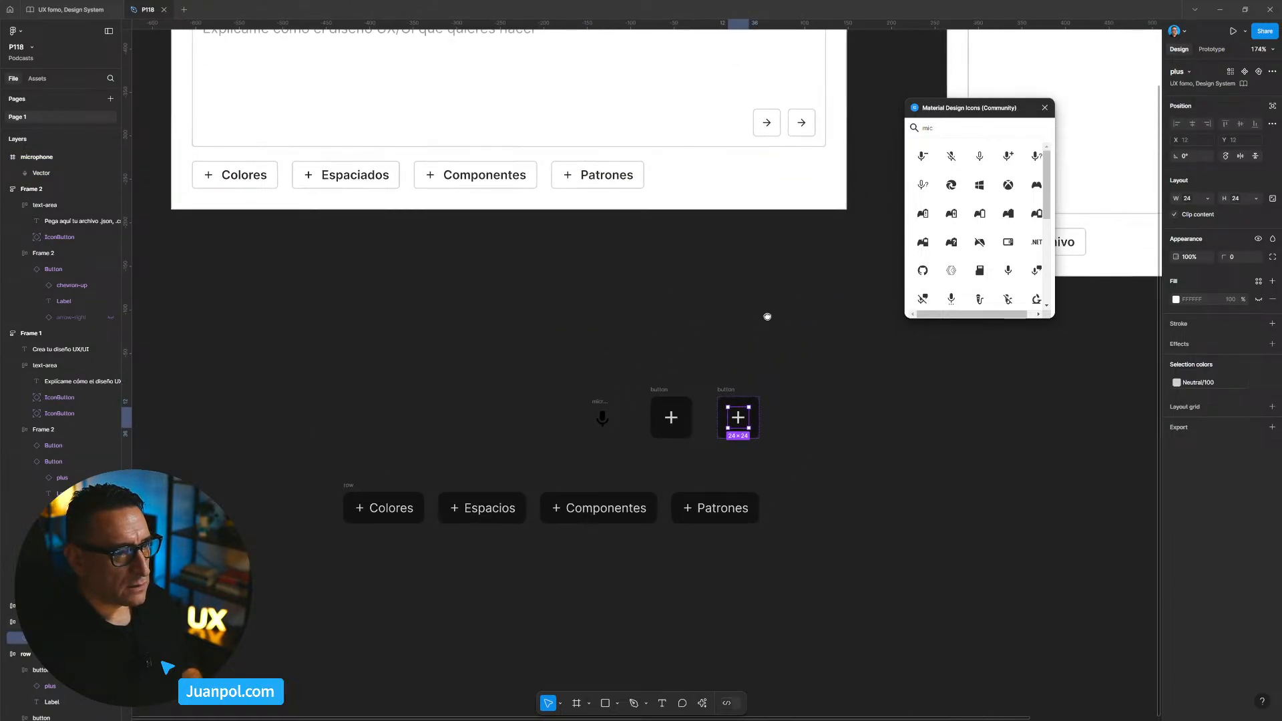
{"action": "scroll", "coordinate": [740, 390], "scroll_direction": "up", "scroll_amount": 2}
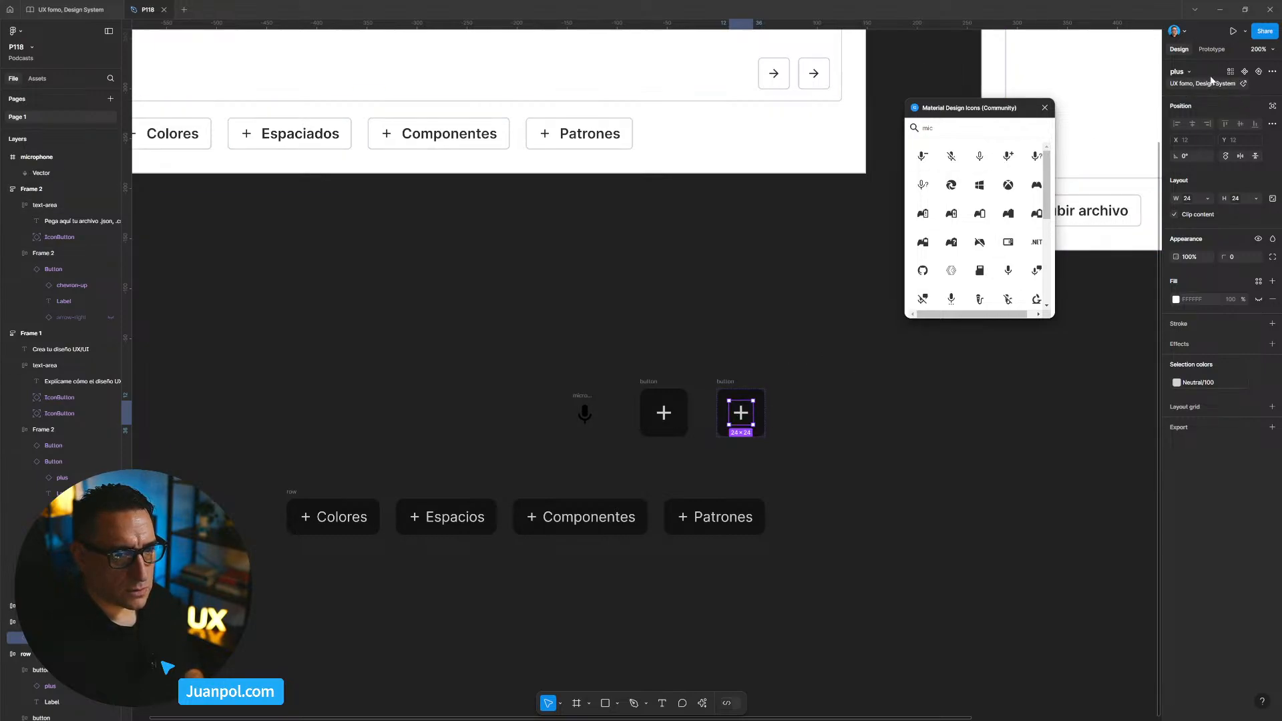
{"action": "left_click", "coordinate": [1188, 73]}
{"action": "type", "text": "arrow"}
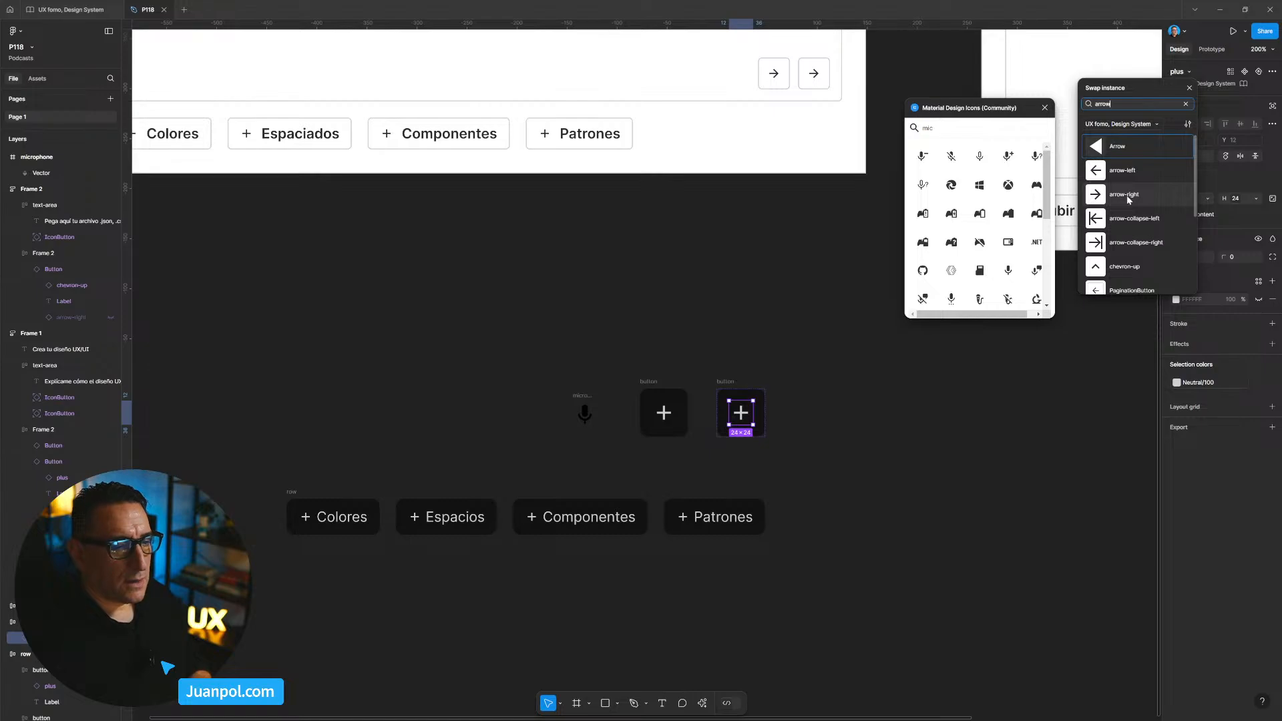
Search the Material Design Icons plugin for "arrow" and place the arrow-top-right icon right of the plus buttons at about X 803, Y 1308.
{"action": "double_click", "coordinate": [912, 129]}
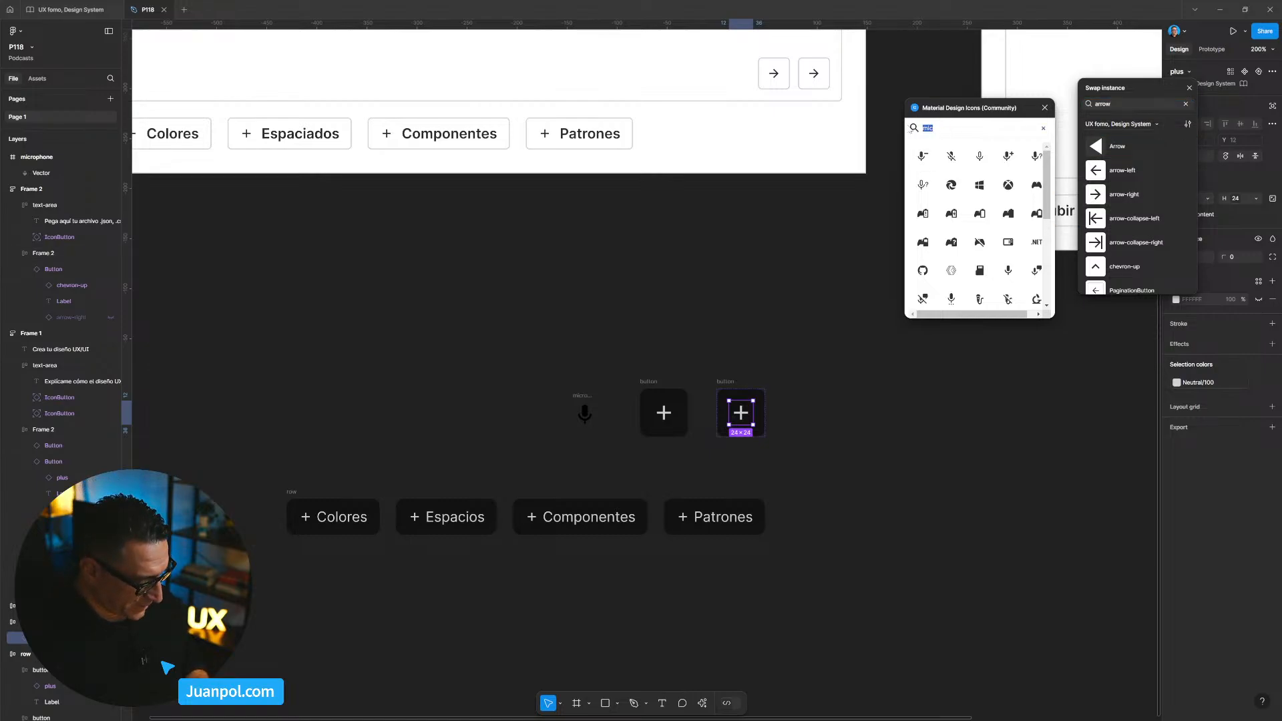
{"action": "type", "text": "arrow"}
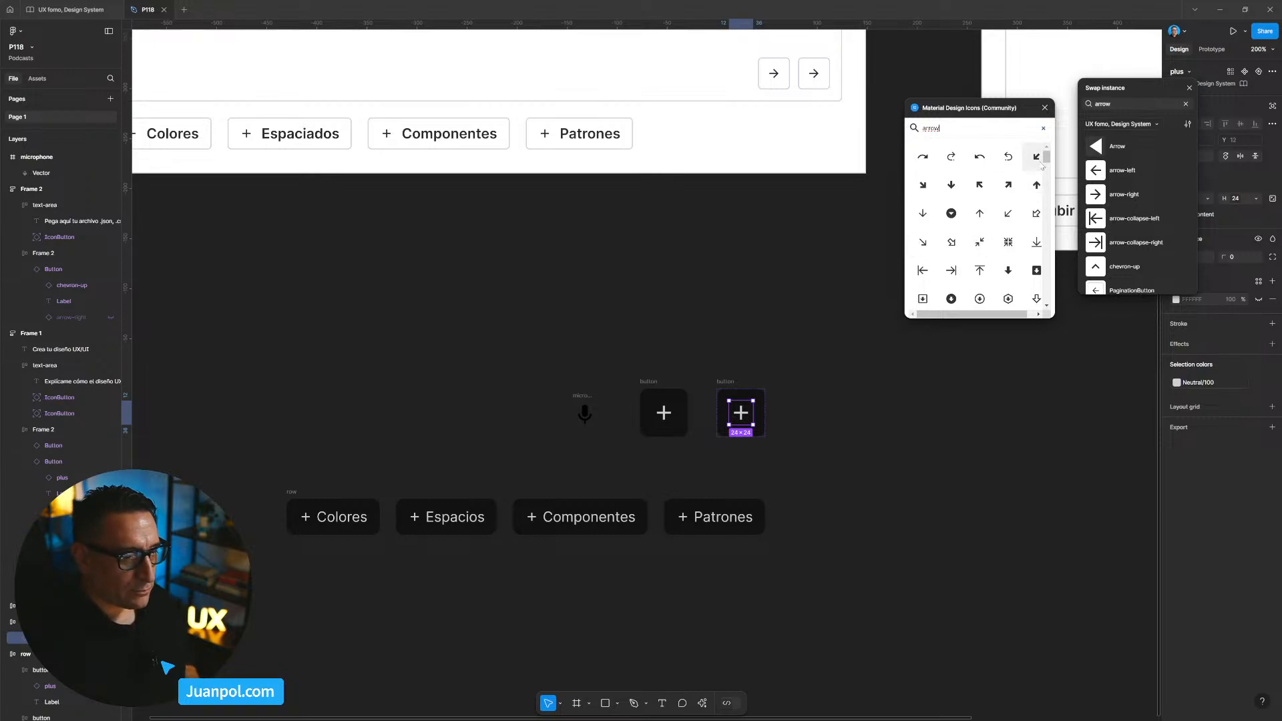
{"action": "left_click_drag", "start_coordinate": [1046, 155], "coordinate": [1047, 171]}
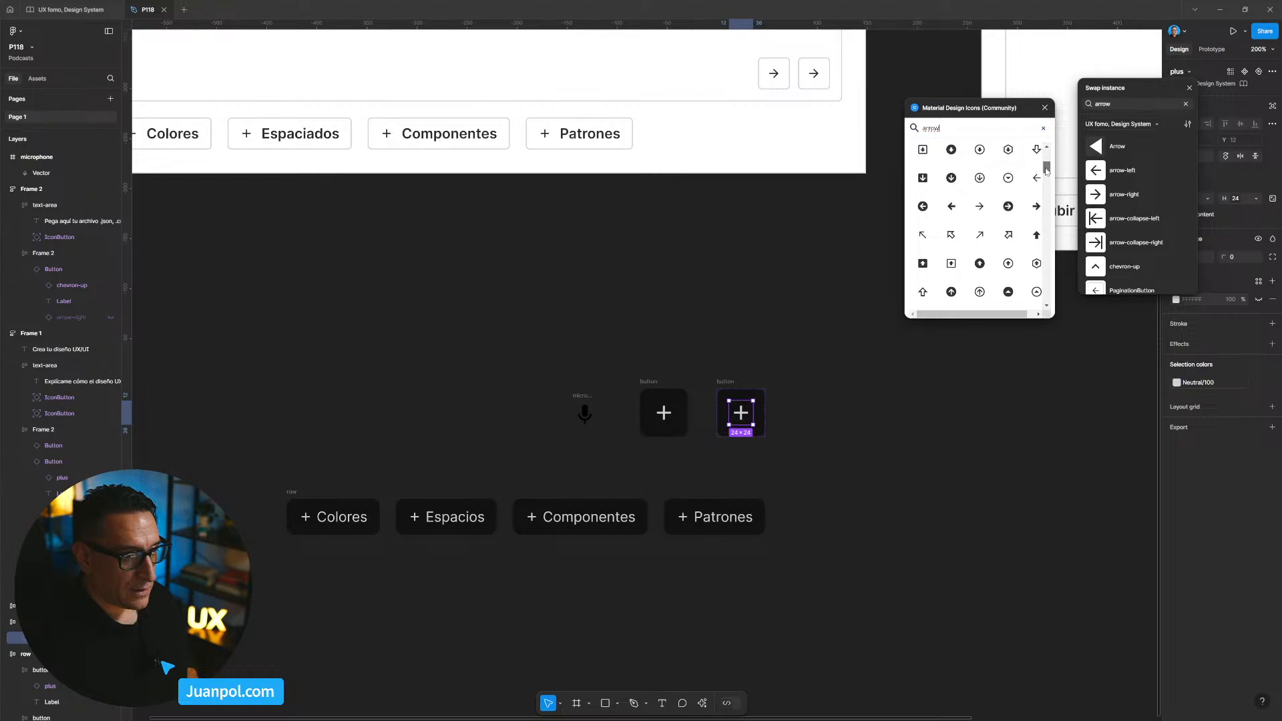
{"action": "left_click_drag", "start_coordinate": [979, 235], "coordinate": [831, 397]}
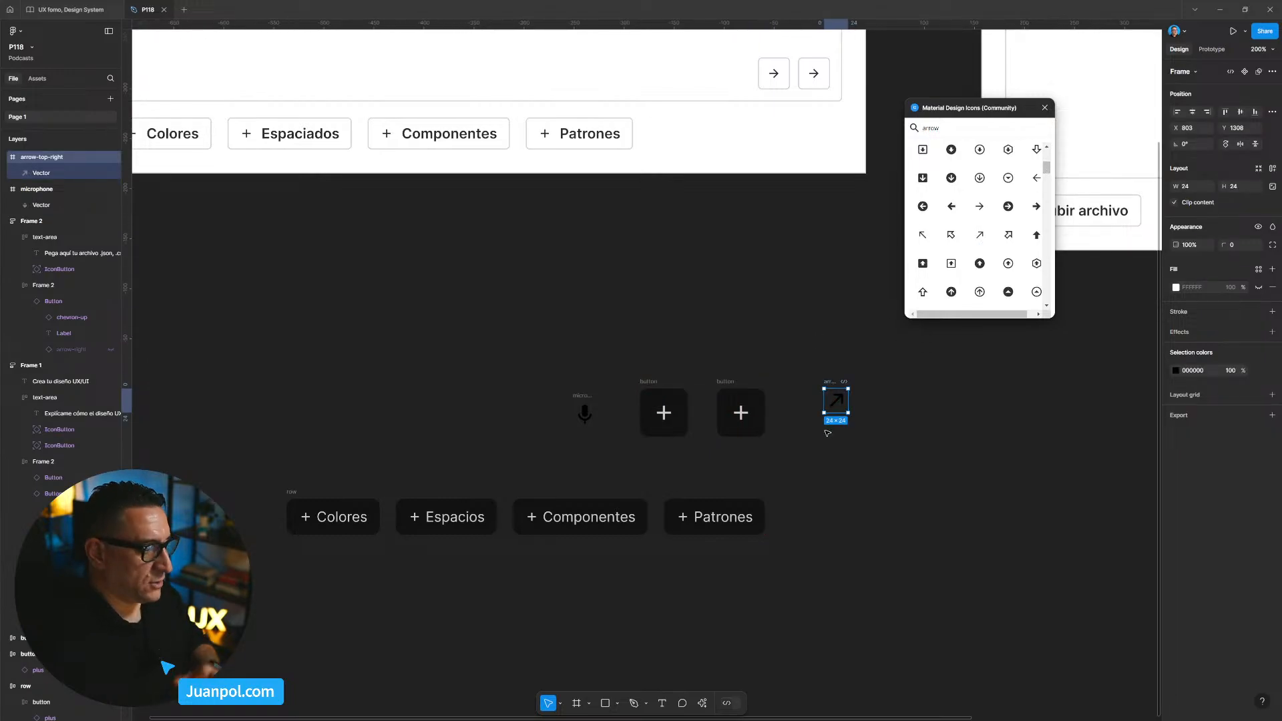
Move the arrow-top-right icon into the first of the two plus buttons and delete that button's plus icon.
{"action": "double_click", "coordinate": [740, 412]}
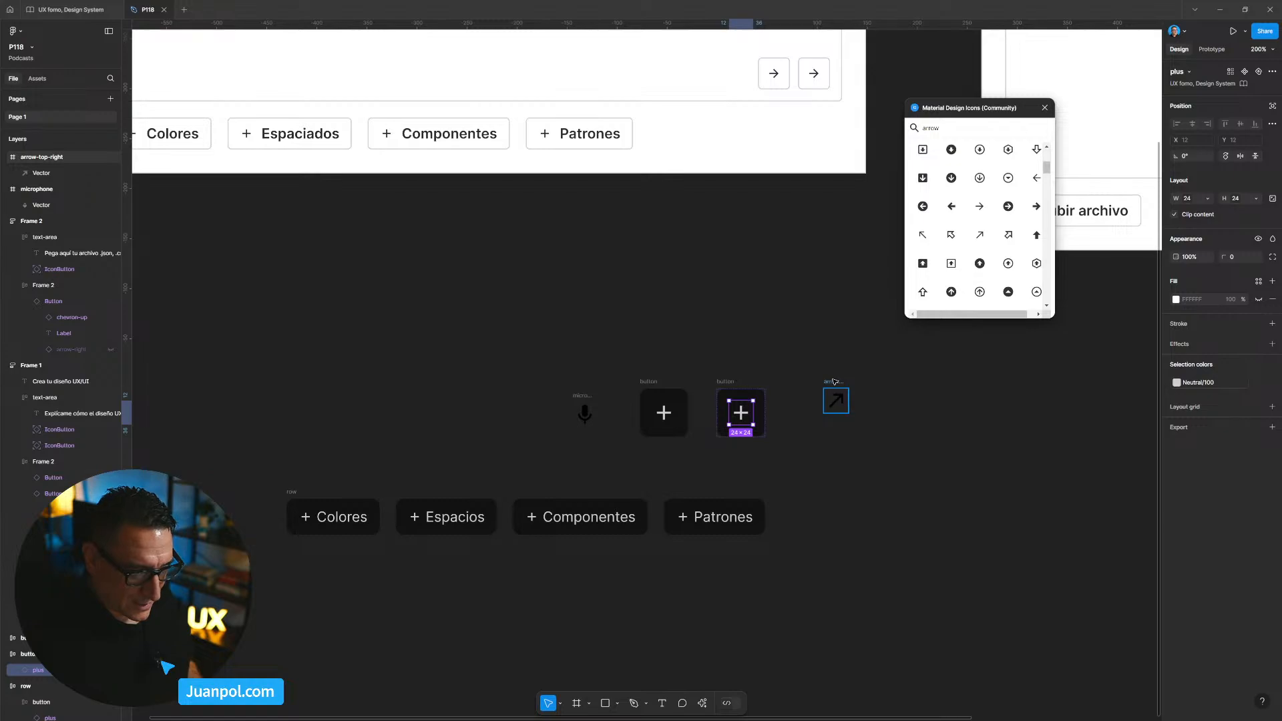
{"action": "left_click", "coordinate": [739, 467]}
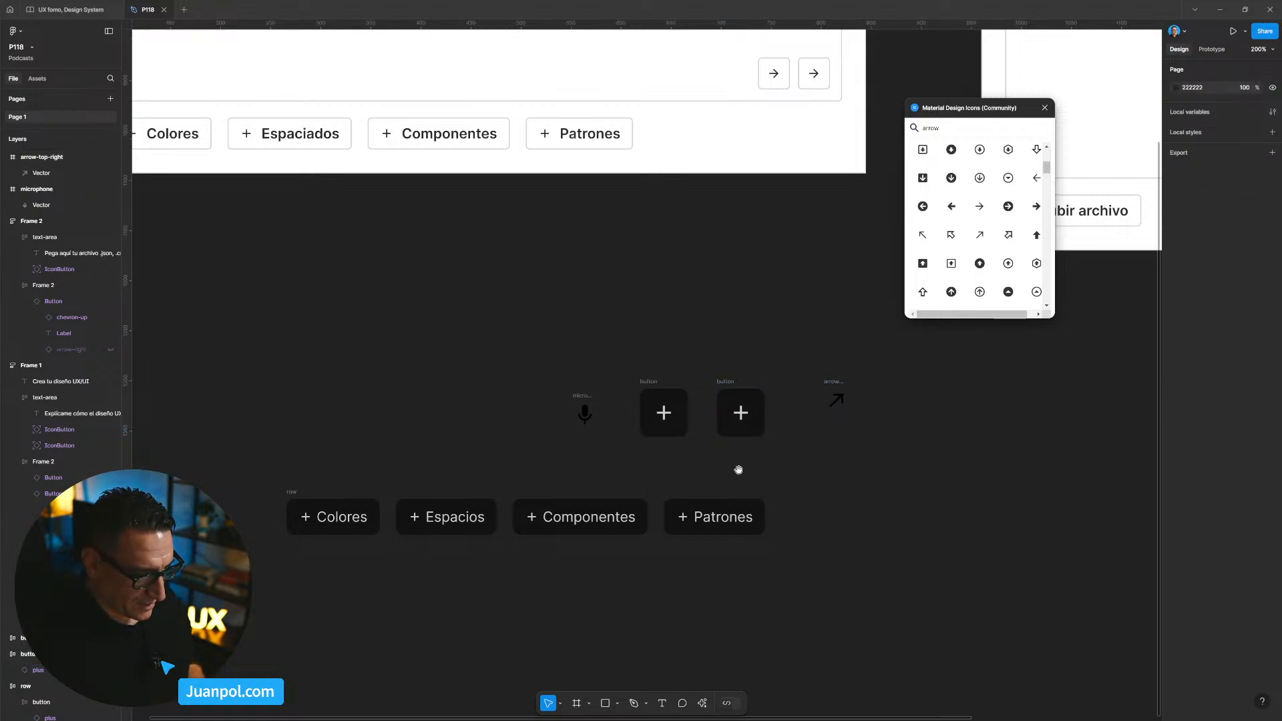
{"action": "left_click", "coordinate": [686, 419]}
{"action": "left_click_drag", "start_coordinate": [836, 399], "coordinate": [667, 417]}
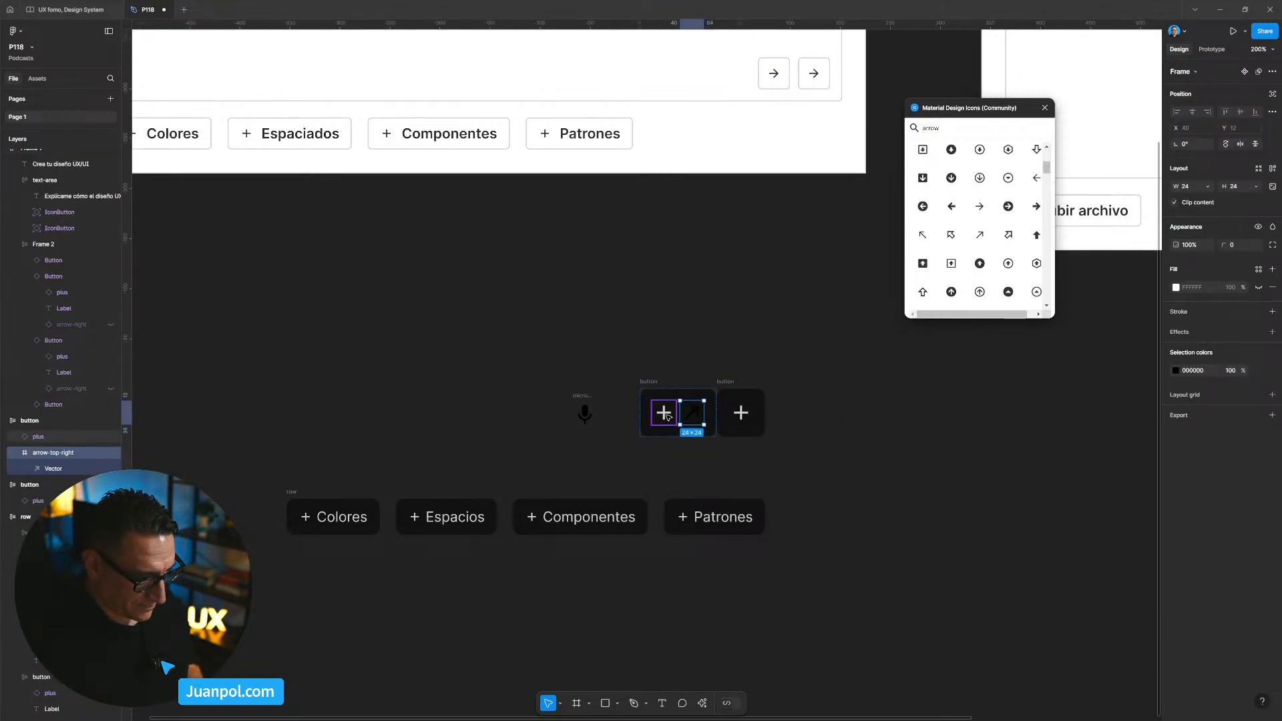
{"action": "left_click", "coordinate": [668, 416]}
{"action": "key", "text": "Delete"}
{"action": "left_click", "coordinate": [661, 418]}
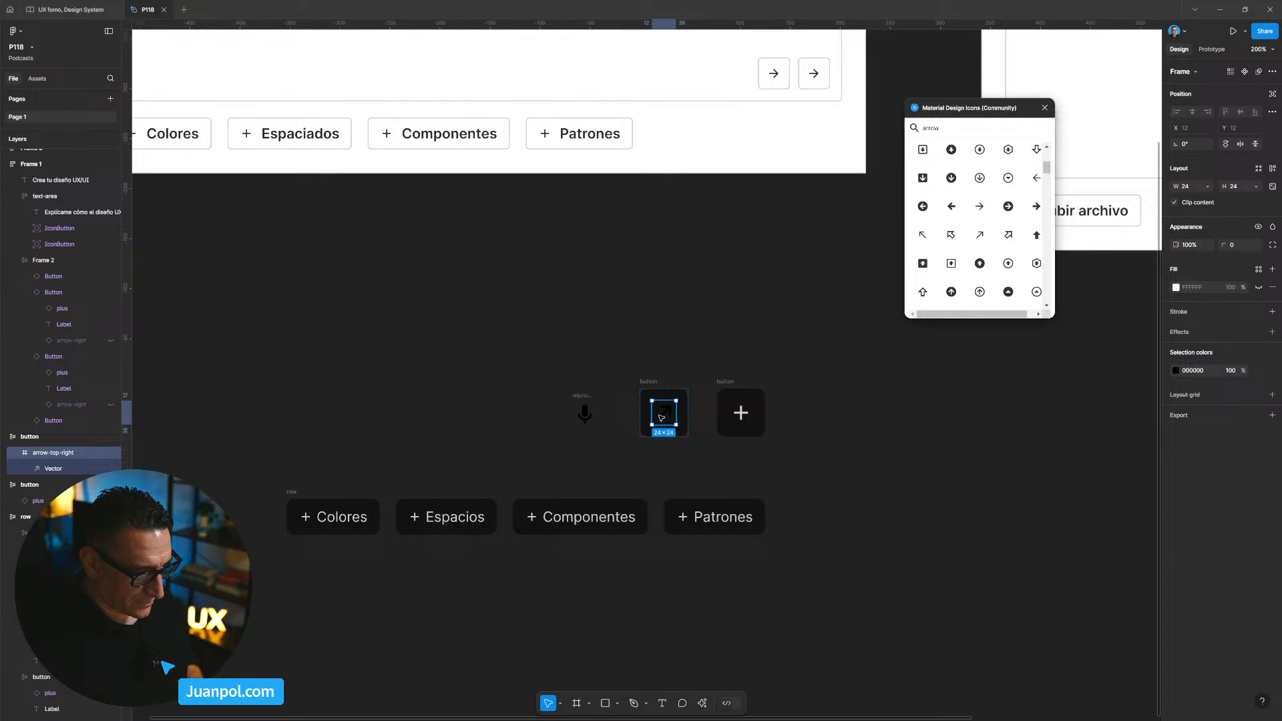
Apply the Neutral/100 library color to the arrow-top-right icon inside its button.
{"action": "left_click", "coordinate": [694, 518]}
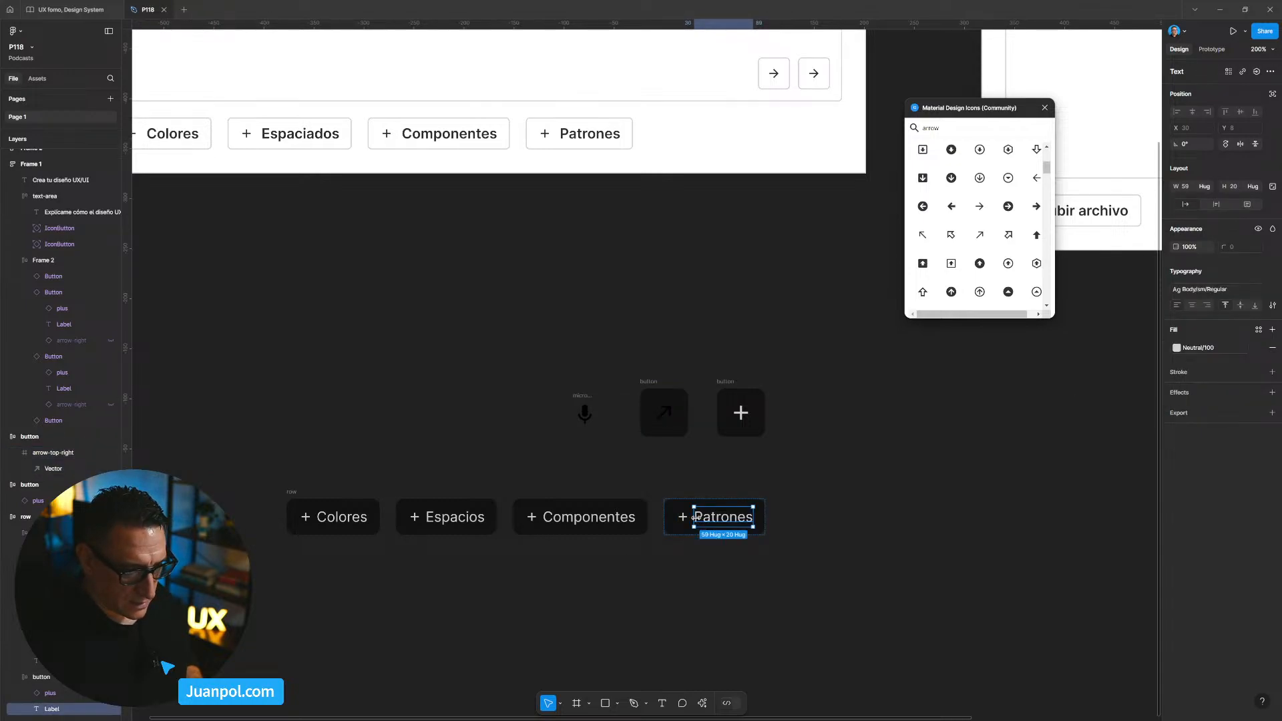
{"action": "left_click", "coordinate": [663, 413]}
{"action": "left_click", "coordinate": [664, 412]}
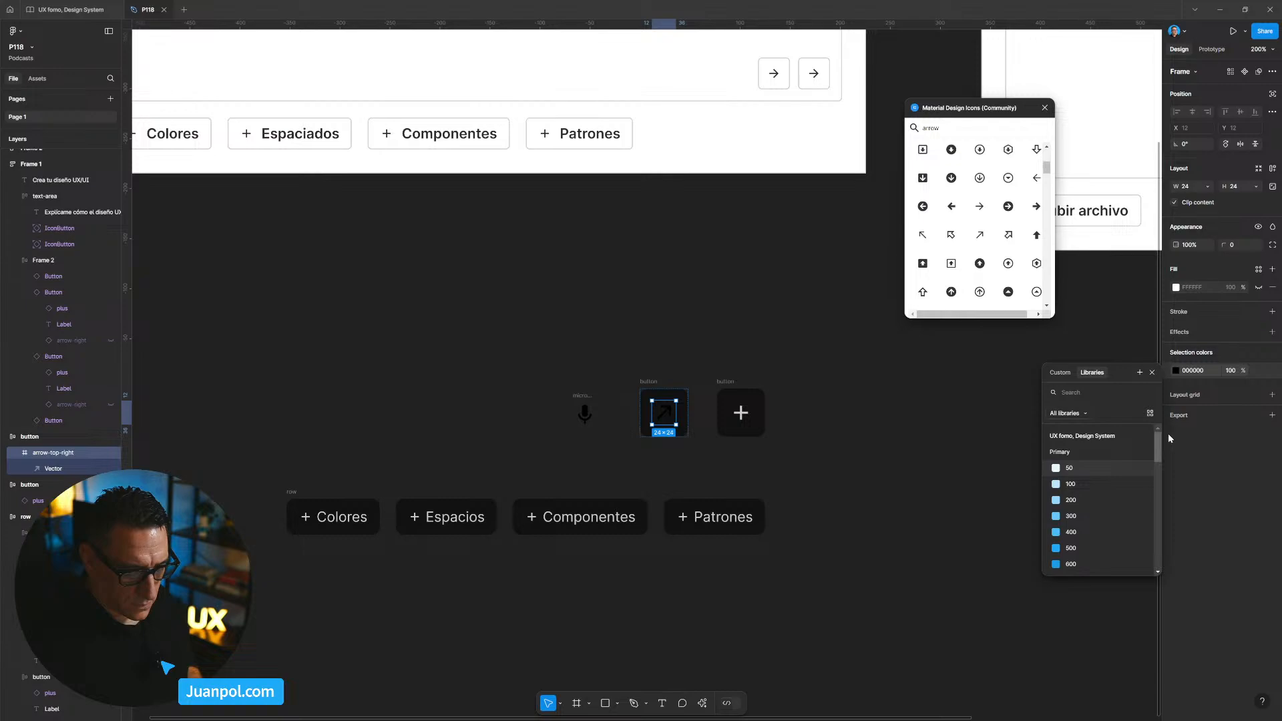
{"action": "scroll", "coordinate": [1108, 521], "scroll_direction": "down", "scroll_amount": 3}
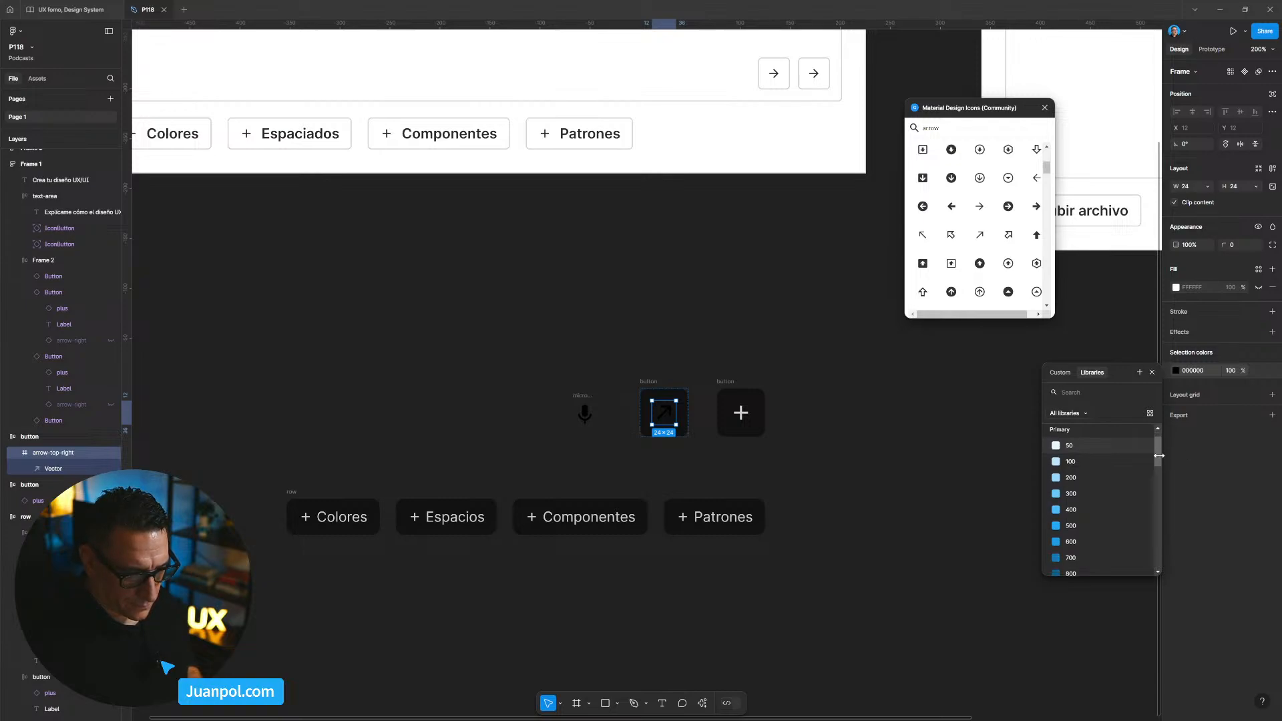
{"action": "left_click", "coordinate": [1108, 527]}
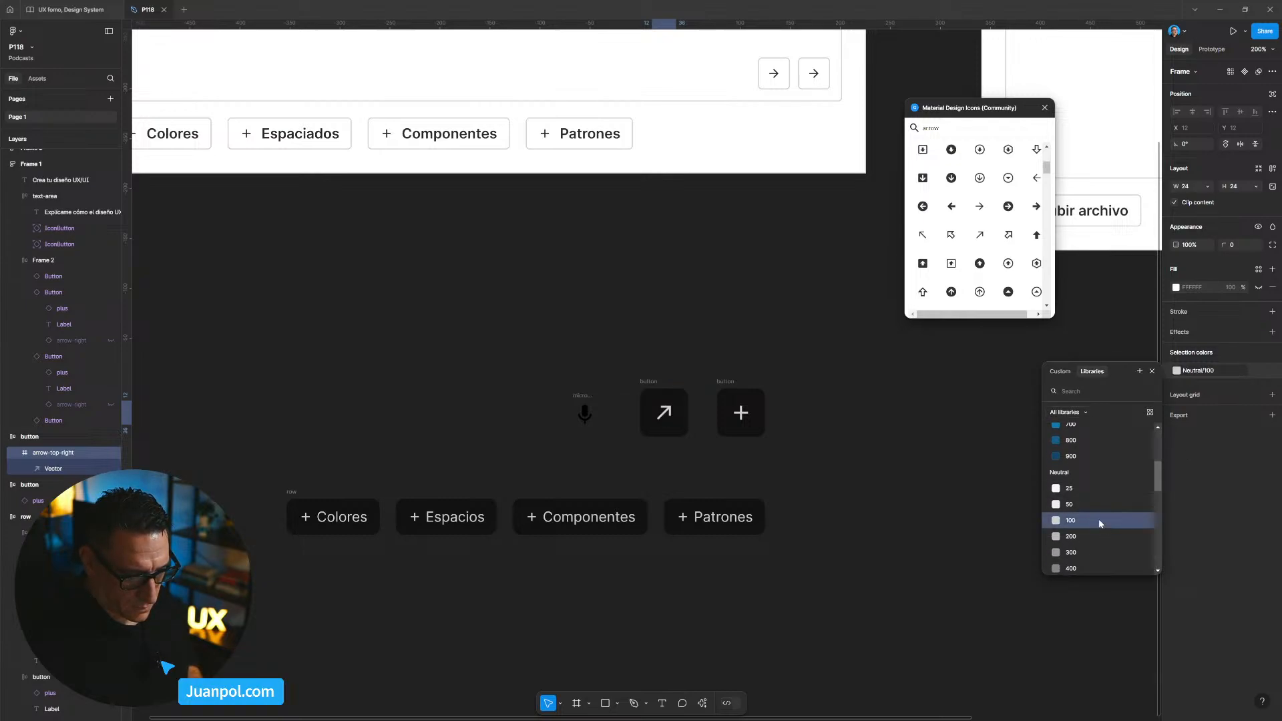
{"action": "left_click", "coordinate": [908, 488]}
Delete the remaining icon-only plus button beside the arrow button.
{"action": "left_click", "coordinate": [720, 382]}
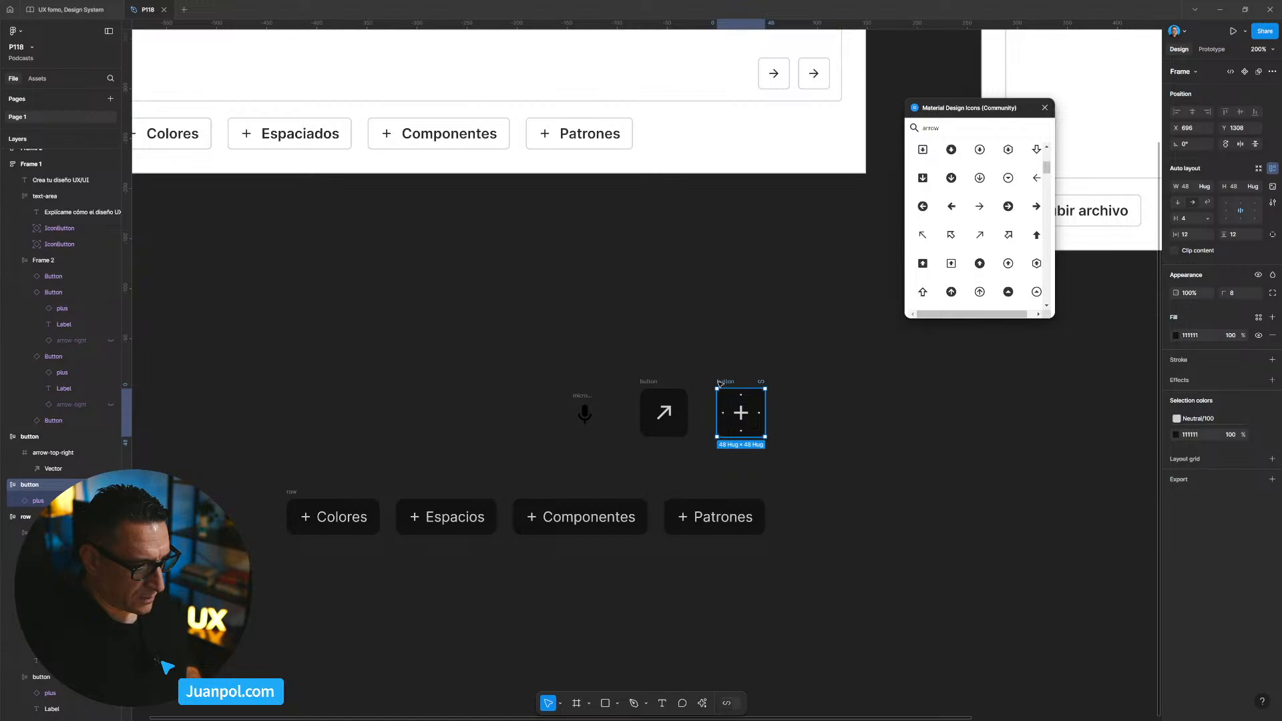
{"action": "key", "text": "Delete"}
Move the microphone icon to about X 463, Y 1312 and duplicate the arrow button to its left at about X 552, Y 1308.
{"action": "left_click", "coordinate": [651, 383]}
{"action": "left_click_drag", "start_coordinate": [651, 382], "coordinate": [496, 404]}
{"action": "left_click_drag", "start_coordinate": [613, 383], "coordinate": [584, 385]}
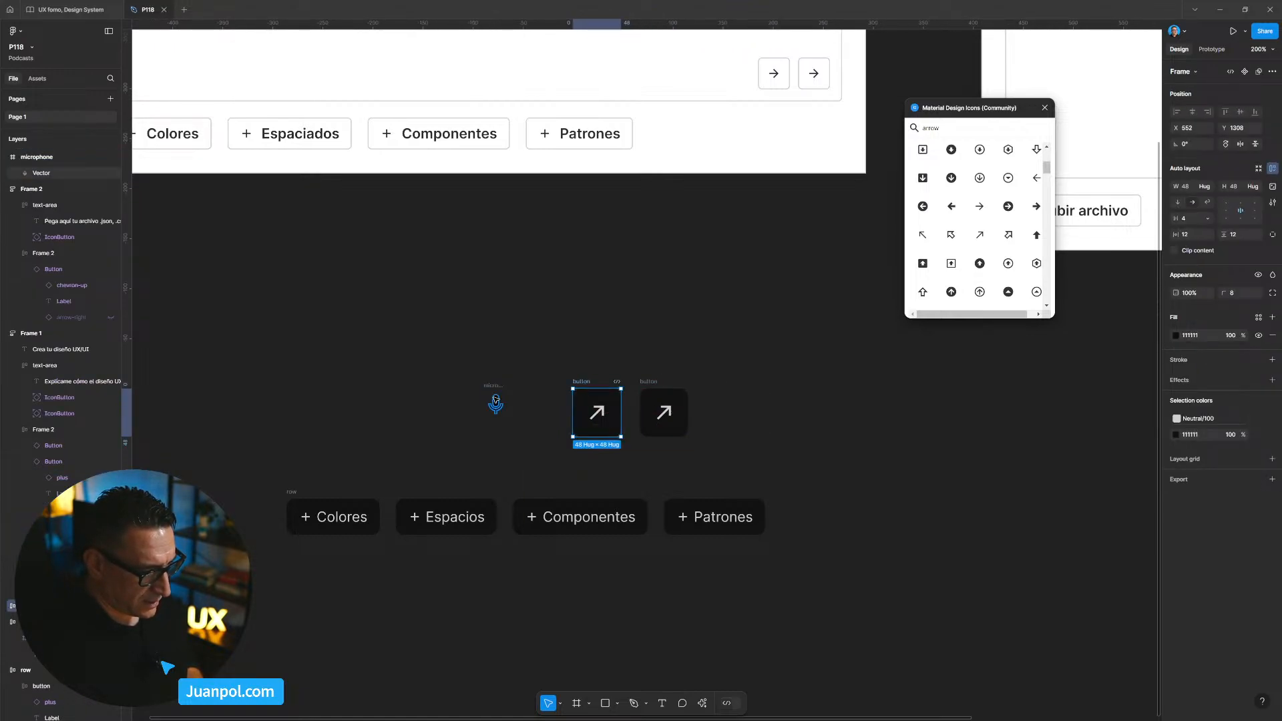
{"action": "left_click", "coordinate": [489, 385]}
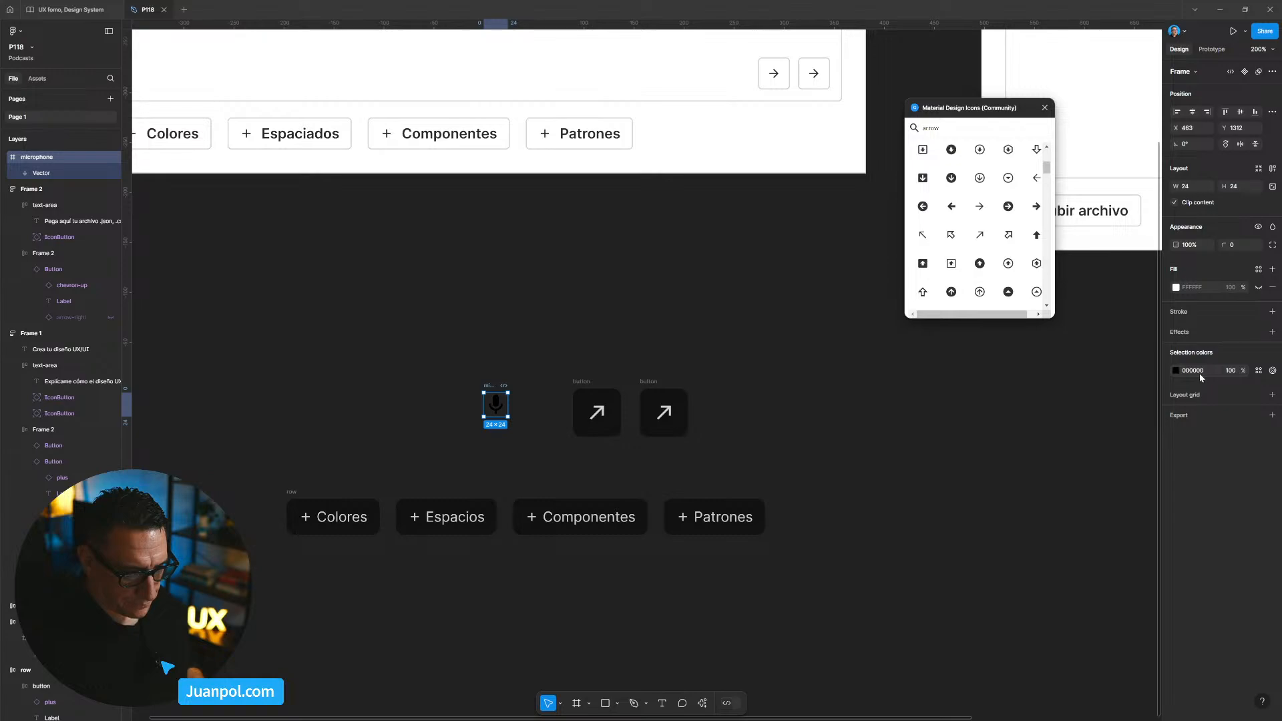
{"action": "left_click", "coordinate": [1259, 371]}
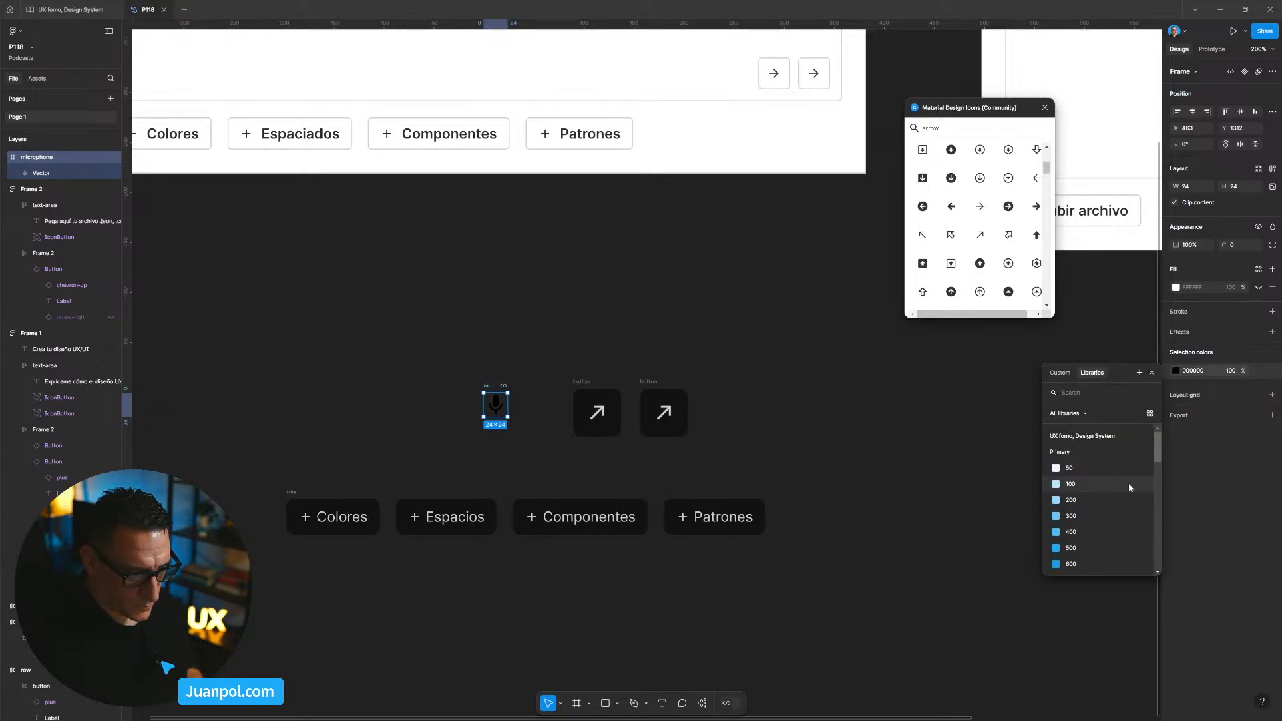
{"action": "left_click_drag", "start_coordinate": [1158, 452], "coordinate": [1157, 466]}
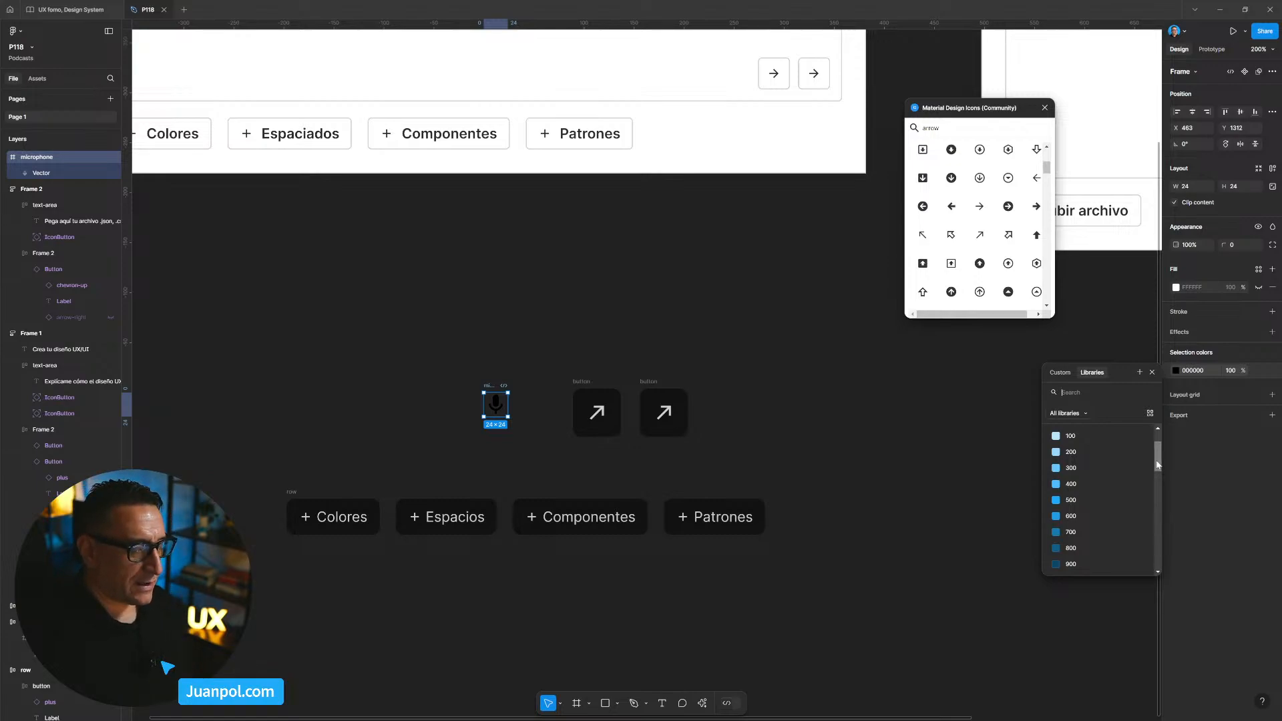
{"action": "left_click_drag", "start_coordinate": [1158, 466], "coordinate": [1165, 476]}
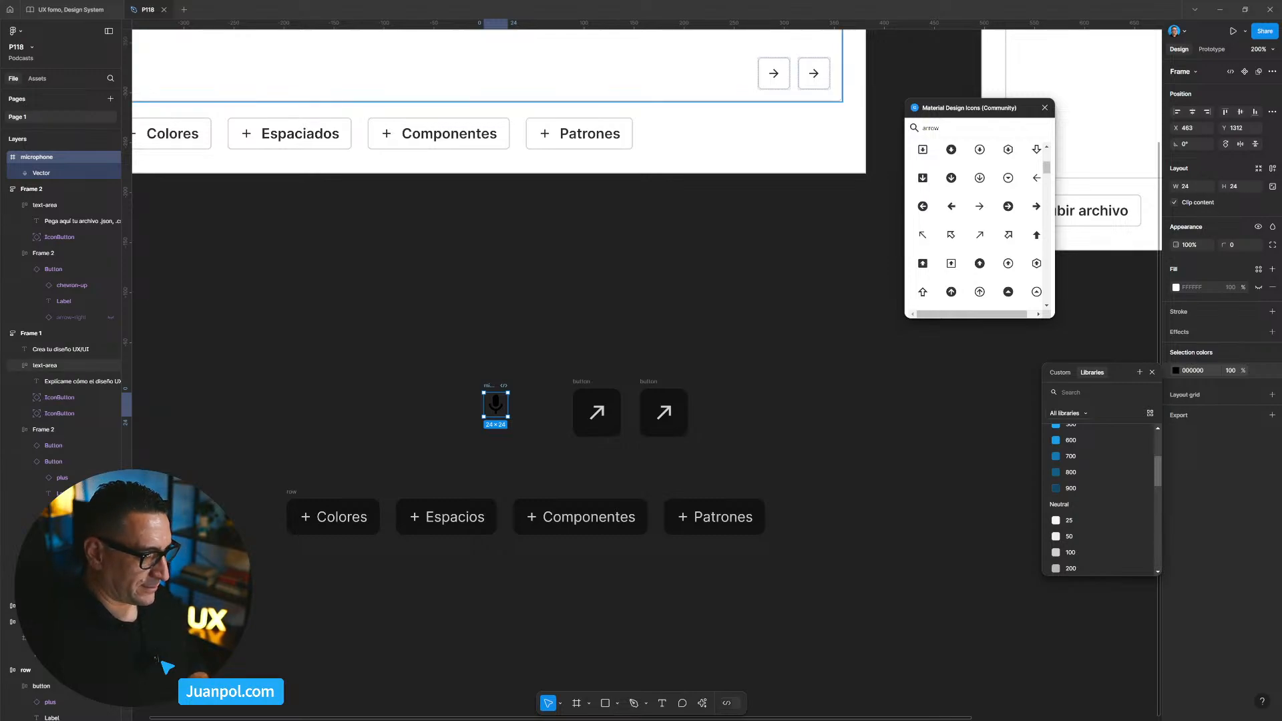
{"action": "left_click", "coordinate": [383, 66]}
{"action": "left_click", "coordinate": [856, 437]}
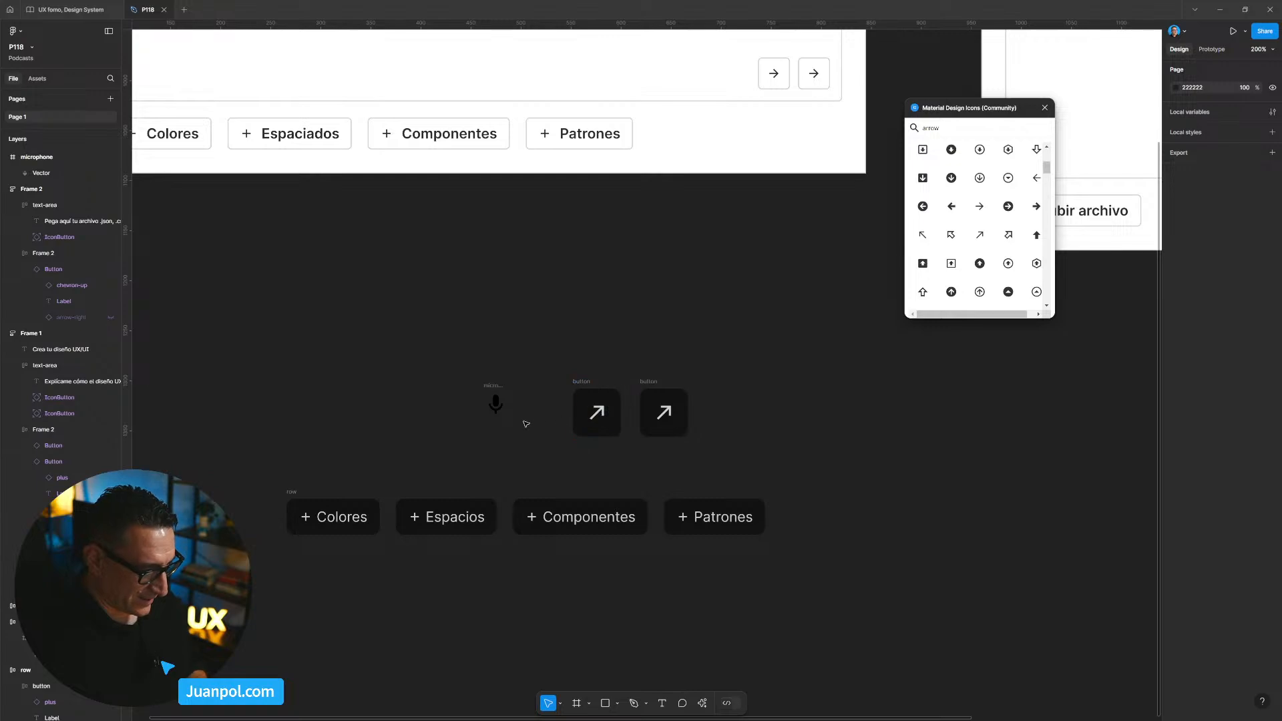
Move the microphone icon into the duplicated arrow button, beside its arrow icon.
{"action": "left_click", "coordinate": [503, 386]}
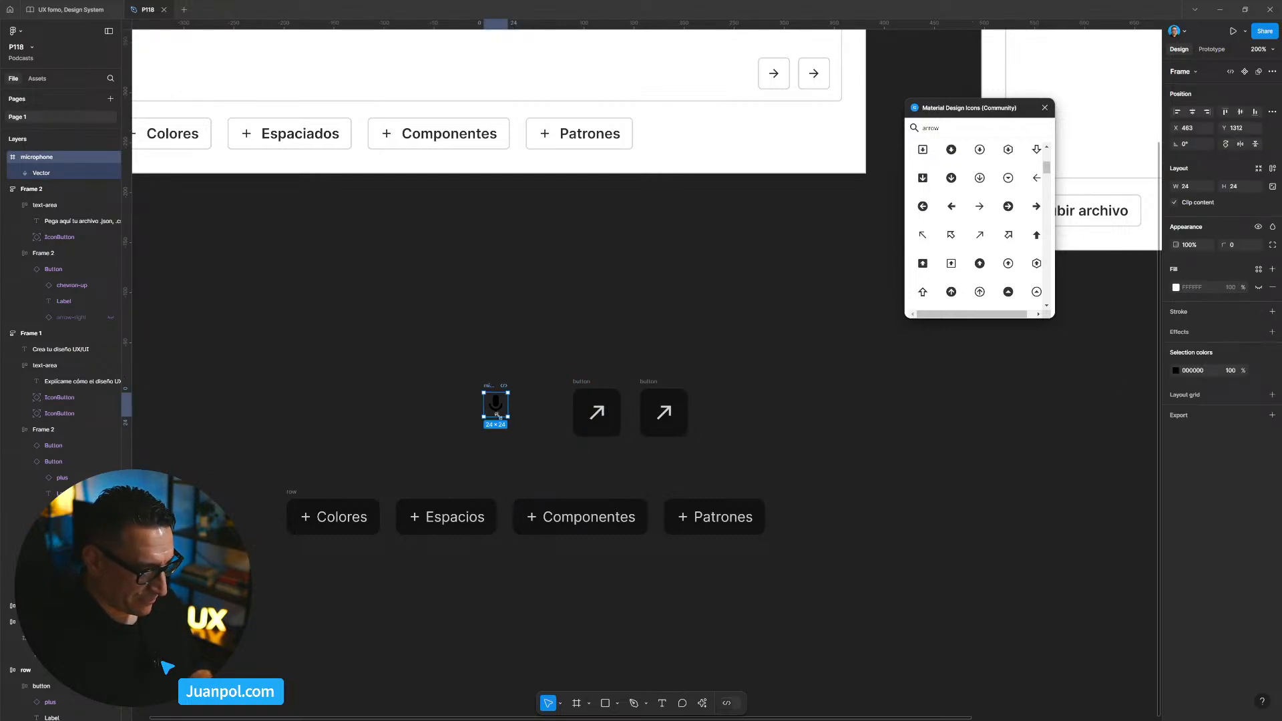
{"action": "left_click", "coordinate": [503, 389]}
{"action": "mouse_move", "coordinate": [487, 388]}
{"action": "left_click", "coordinate": [497, 435]}
{"action": "left_click_drag", "start_coordinate": [496, 405], "coordinate": [624, 412]}
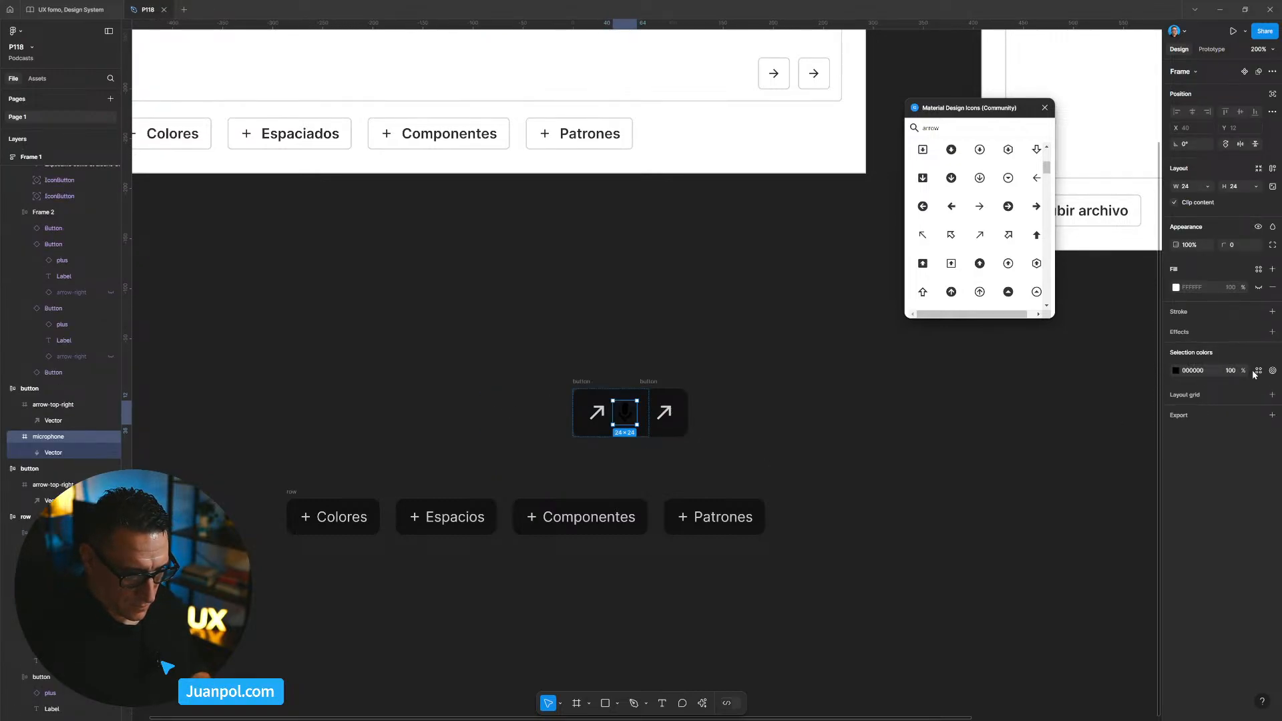
Apply the Neutral/100 library color to the microphone icon and delete the arrow icon from the same button.
{"action": "left_click", "coordinate": [1259, 371]}
{"action": "left_click_drag", "start_coordinate": [1158, 445], "coordinate": [1159, 483]}
{"action": "left_click", "coordinate": [1119, 496]}
{"action": "left_click", "coordinate": [1021, 484]}
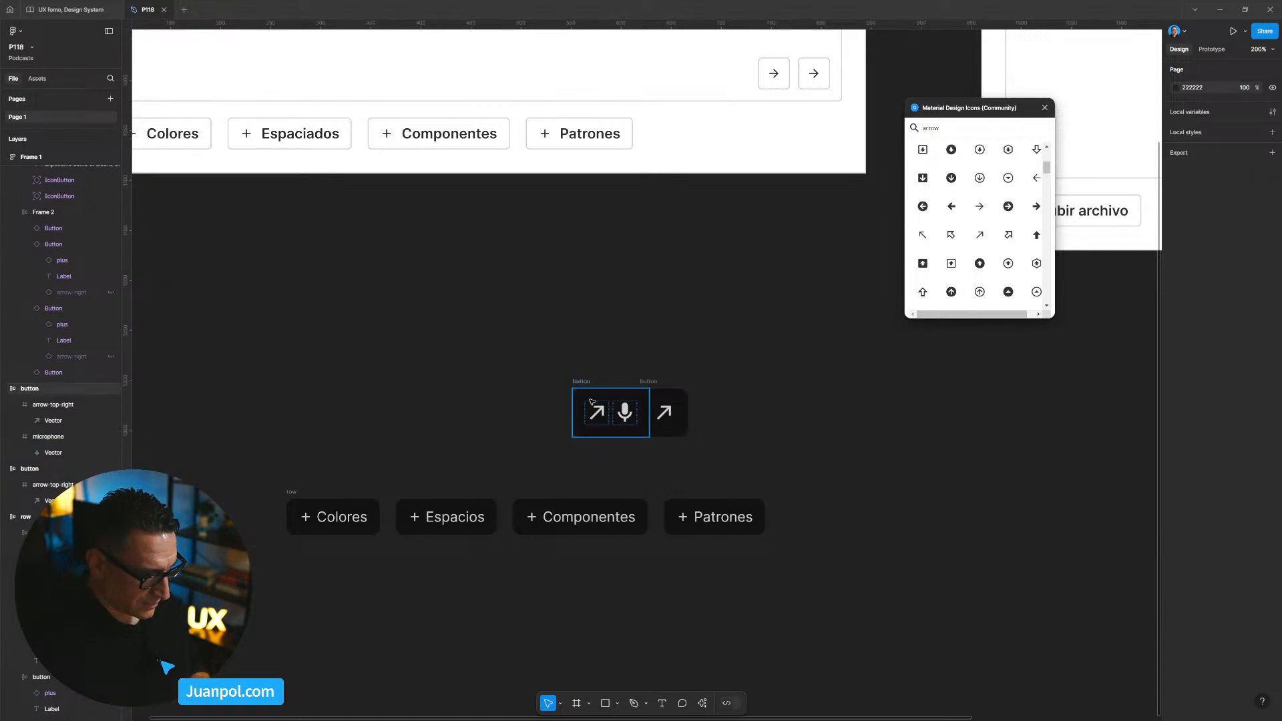
{"action": "double_click", "coordinate": [591, 411]}
{"action": "key", "text": "Delete"}
Move the microphone and arrow buttons together to about X 635, Y 1331, above the right end of the labelled button row.
{"action": "scroll", "coordinate": [738, 404], "scroll_direction": "down", "scroll_amount": 1}
{"action": "left_click_drag", "start_coordinate": [739, 404], "coordinate": [695, 352]}
{"action": "scroll", "coordinate": [688, 352], "scroll_direction": "down", "scroll_amount": 3}
{"action": "scroll", "coordinate": [689, 352], "scroll_direction": "down", "scroll_amount": 1}
{"action": "left_click_drag", "start_coordinate": [555, 295], "coordinate": [706, 379]}
{"action": "left_click_drag", "start_coordinate": [619, 348], "coordinate": [669, 361]}
{"action": "scroll", "coordinate": [788, 401], "scroll_direction": "up", "scroll_amount": 1}
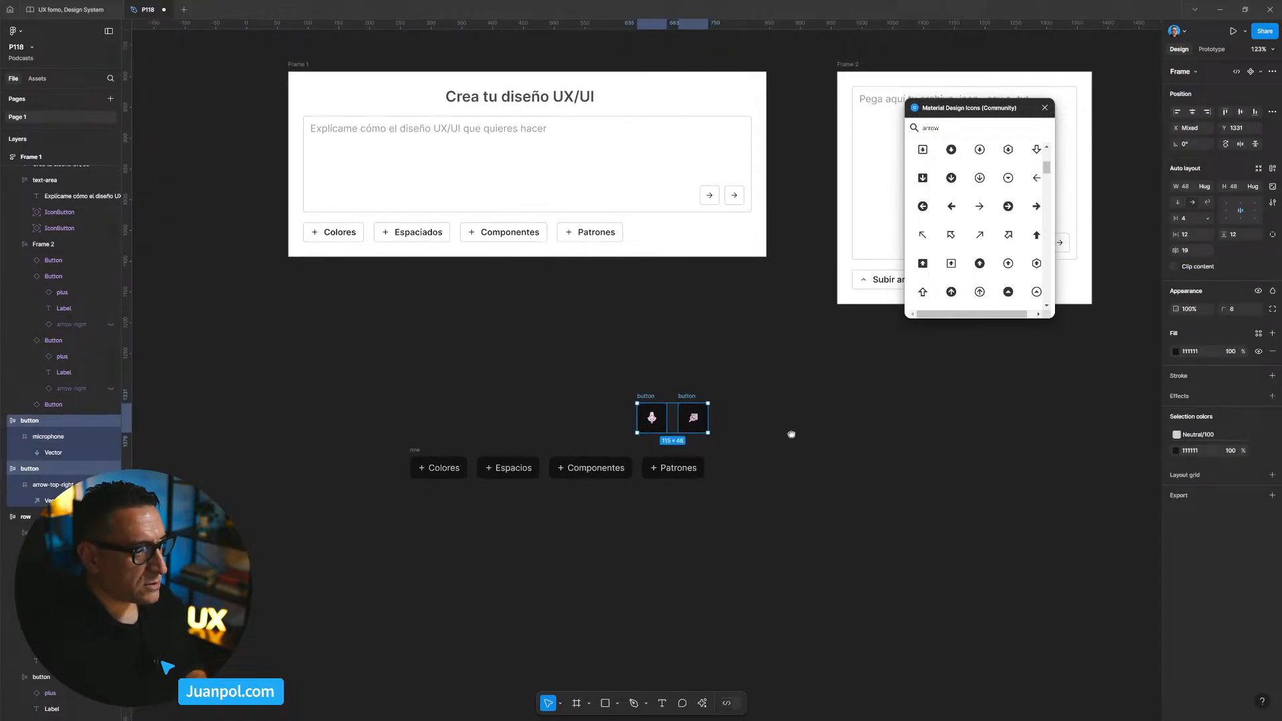
{"action": "left_click", "coordinate": [773, 394]}
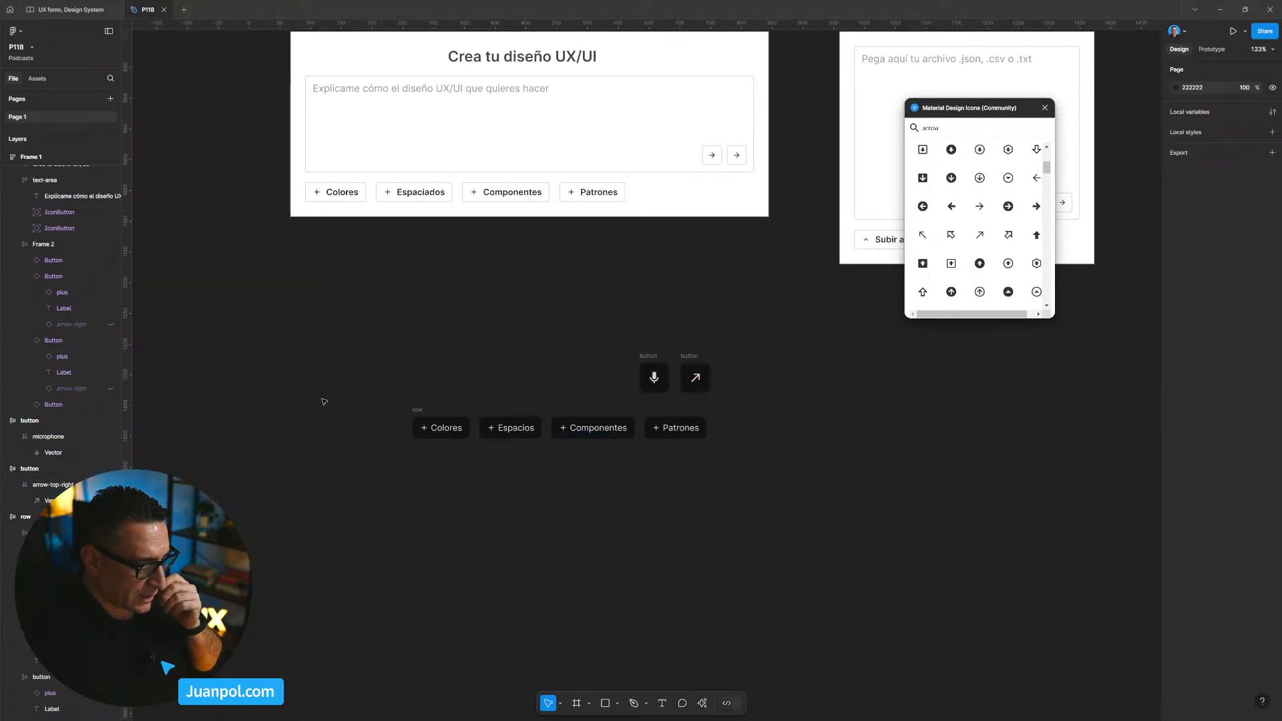
Wrap the microphone and arrow buttons in an auto layout frame and rename it "row".
{"action": "left_click", "coordinate": [417, 410]}
{"action": "left_click_drag", "start_coordinate": [759, 408], "coordinate": [611, 338]}
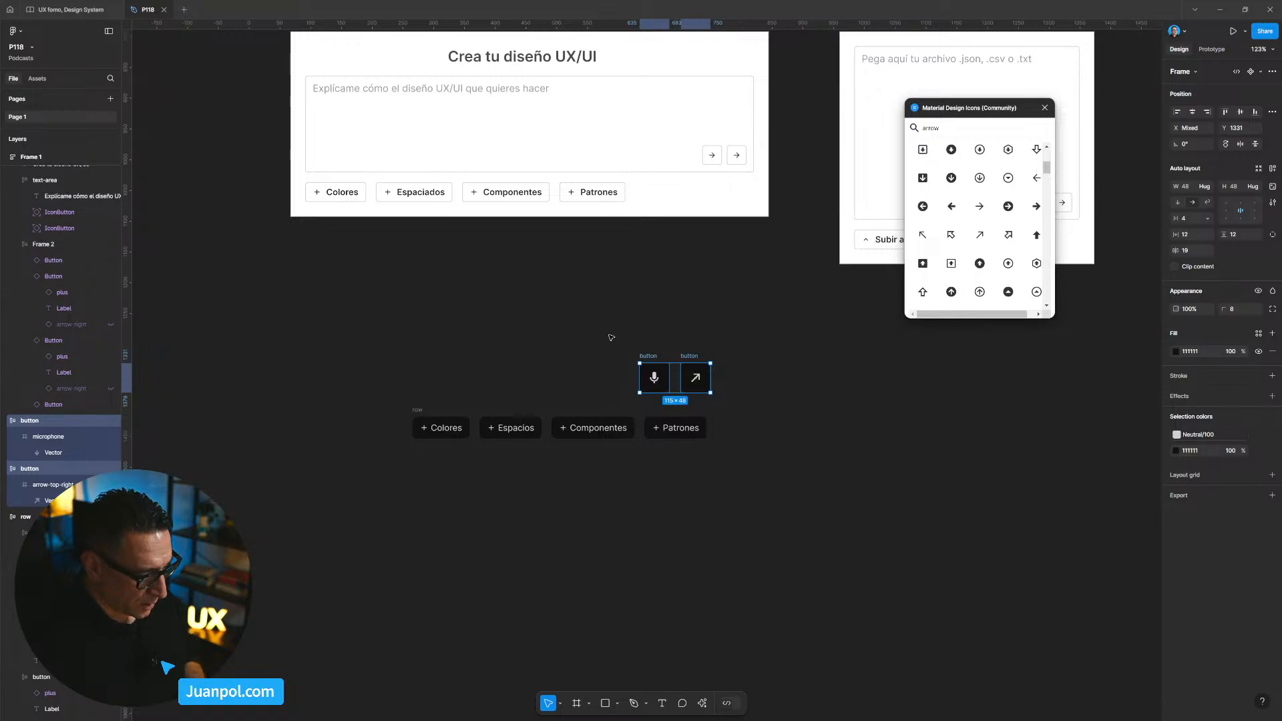
{"action": "key", "text": "shift+a"}
{"action": "key", "text": "ctrl+r"}
{"action": "type", "text": "ro"}
{"action": "key", "text": "BackSpace"}
{"action": "key", "text": "BackSpace"}
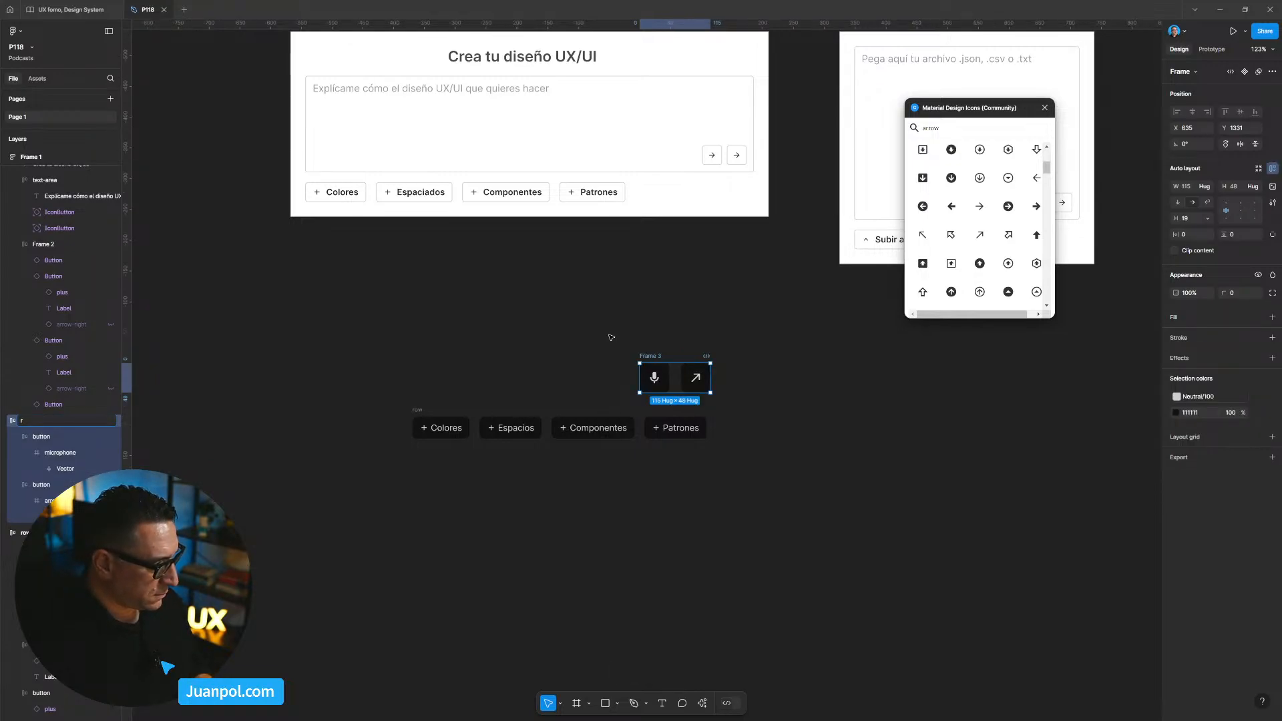
{"action": "type", "text": "ow"}
{"action": "key", "text": "Return"}
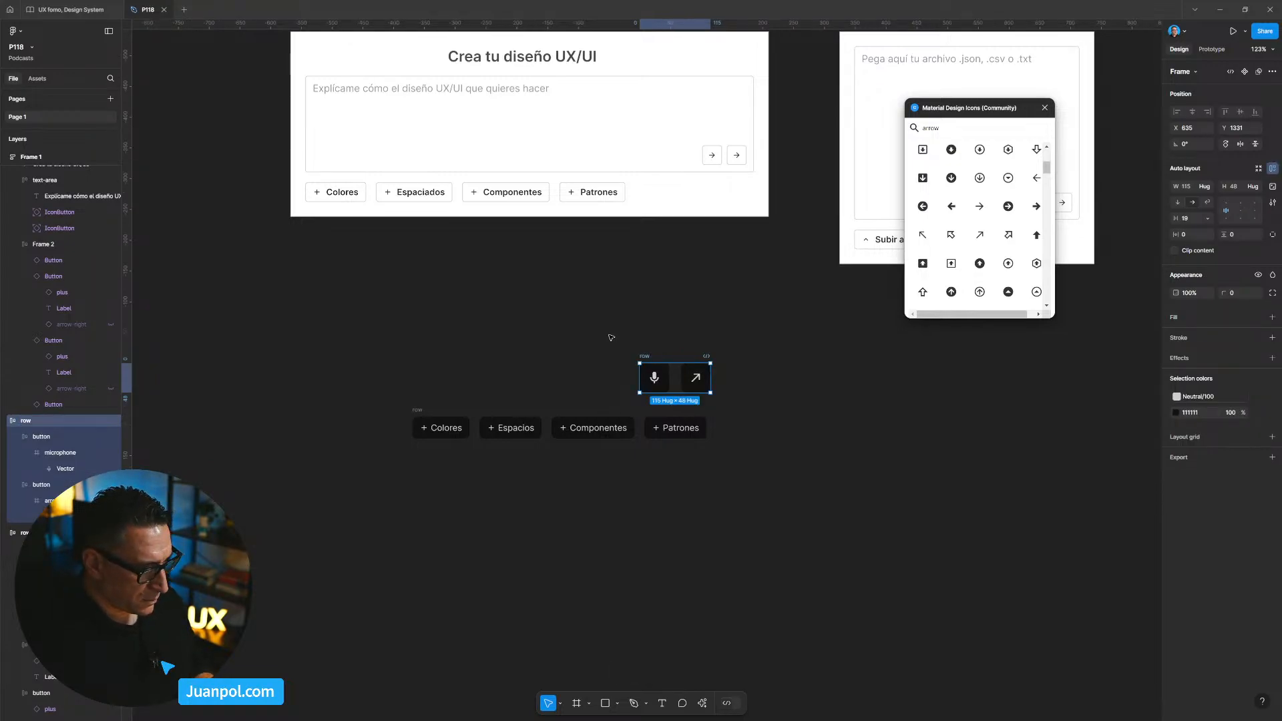
Set the gap between the microphone and arrow buttons in their row to 16.
{"action": "left_click", "coordinate": [481, 436]}
{"action": "left_click", "coordinate": [645, 356]}
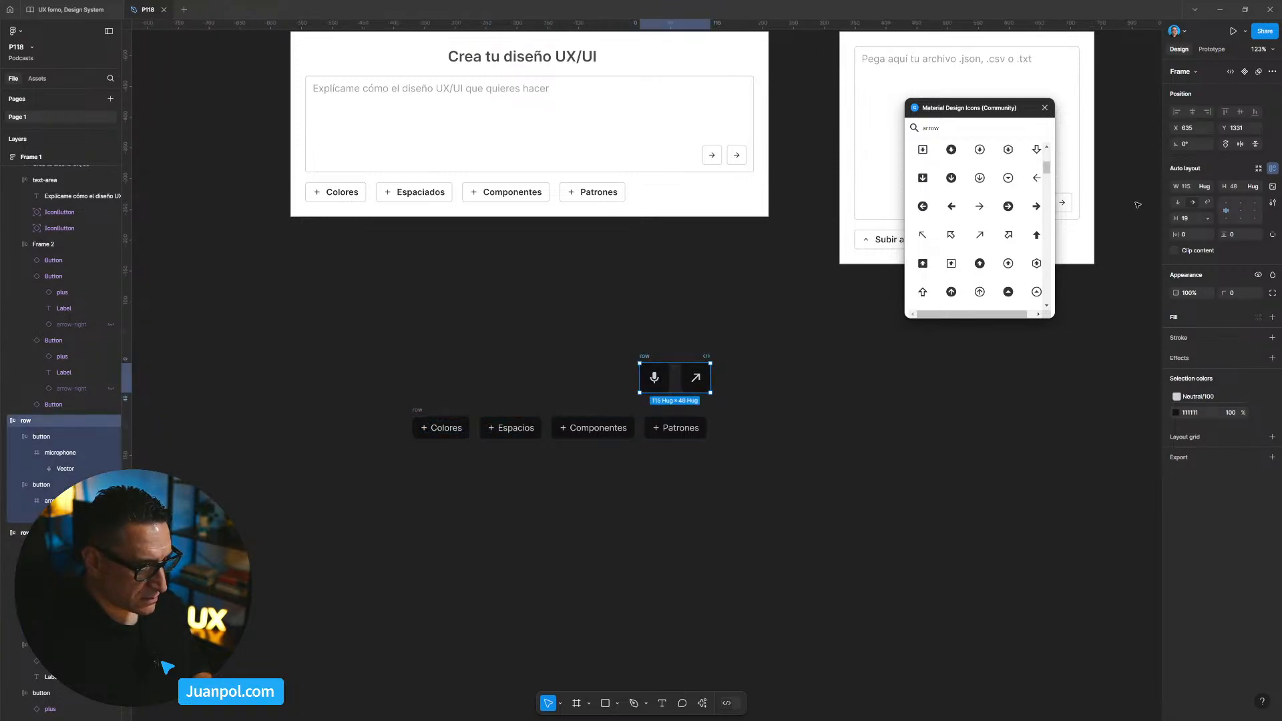
{"action": "left_click_drag", "start_coordinate": [1195, 221], "coordinate": [1140, 222]}
{"action": "type", "text": "16"}
{"action": "key", "text": "Return"}
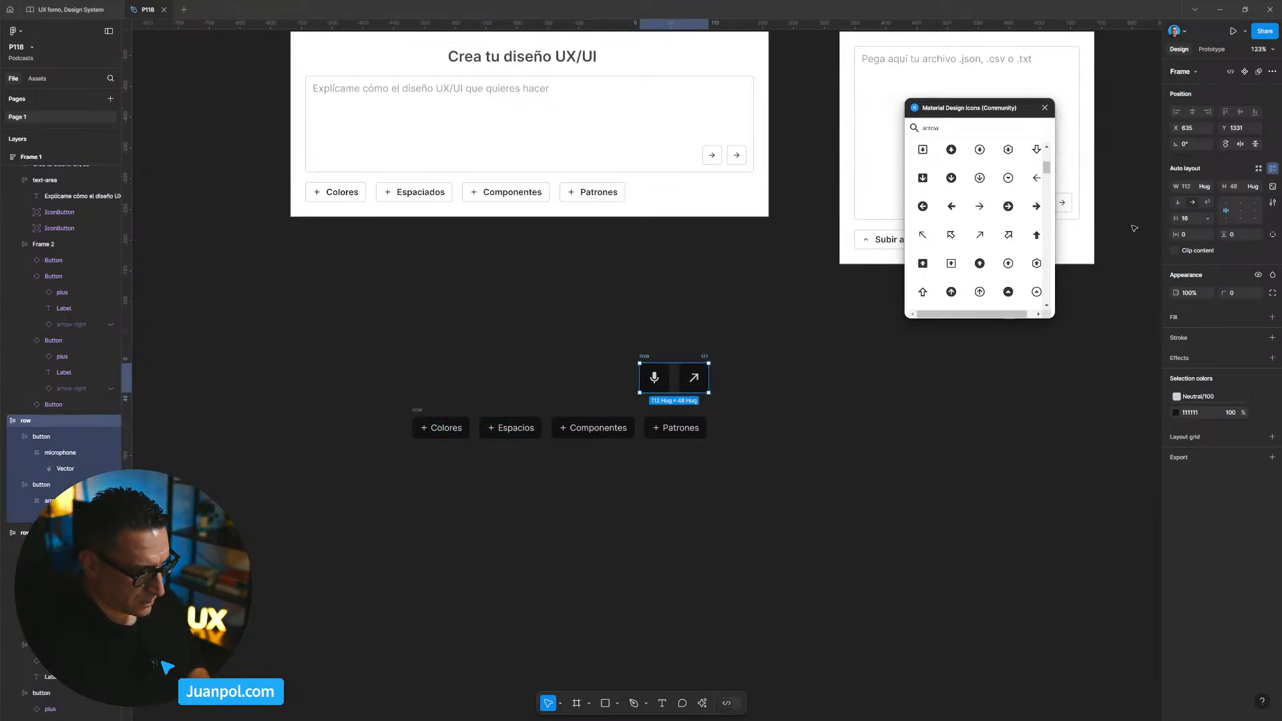
Move the icon button row to X 632, Y 1345, right-aligned with the labelled button row below.
{"action": "left_click", "coordinate": [1133, 227]}
{"action": "left_click_drag", "start_coordinate": [645, 357], "coordinate": [643, 366]}
{"action": "left_click_drag", "start_coordinate": [782, 394], "coordinate": [804, 397]}
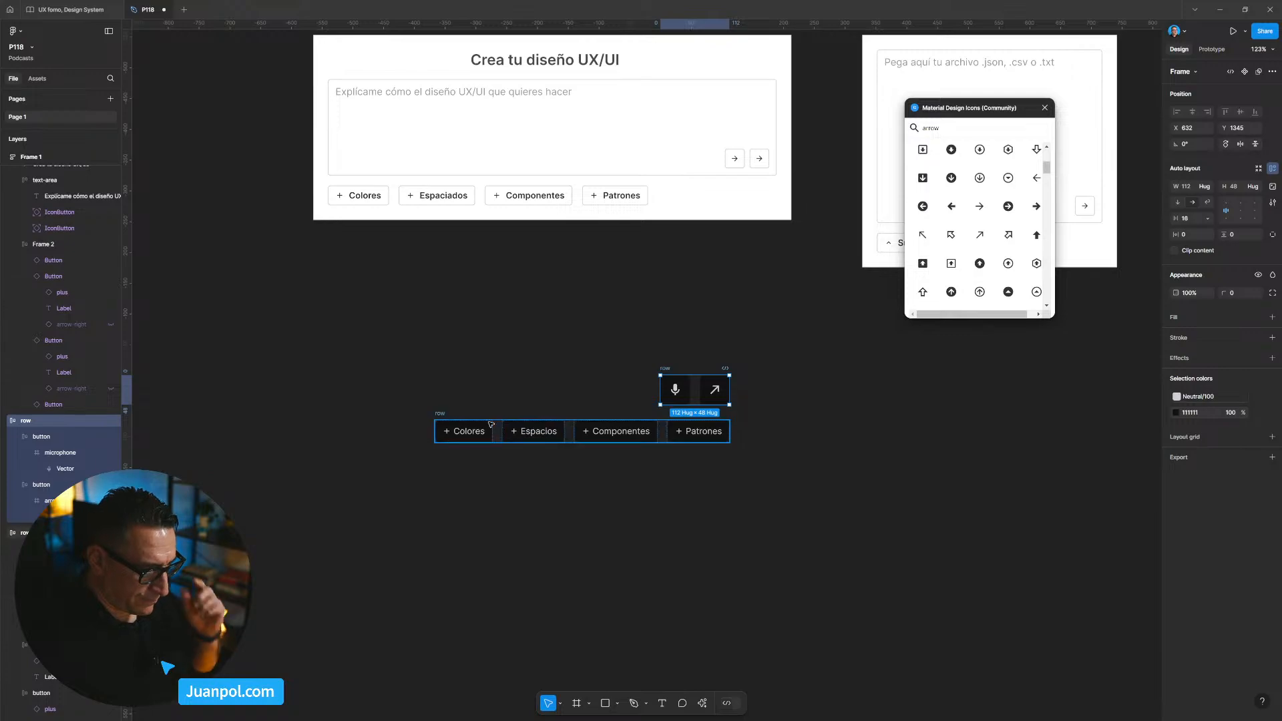
Space the two button rows apart and place a copy of the "Explícame cómo el diseño UX/UI que quieres hacer" text above them at X 283, Y 1242.
{"action": "left_click_drag", "start_coordinate": [447, 415], "coordinate": [451, 452]}
{"action": "left_click_drag", "start_coordinate": [668, 368], "coordinate": [672, 377]}
{"action": "left_click_drag", "start_coordinate": [495, 92], "coordinate": [577, 305]}
{"action": "left_click_drag", "start_coordinate": [620, 96], "coordinate": [499, 323]}
{"action": "left_click_drag", "start_coordinate": [647, 322], "coordinate": [573, 325]}
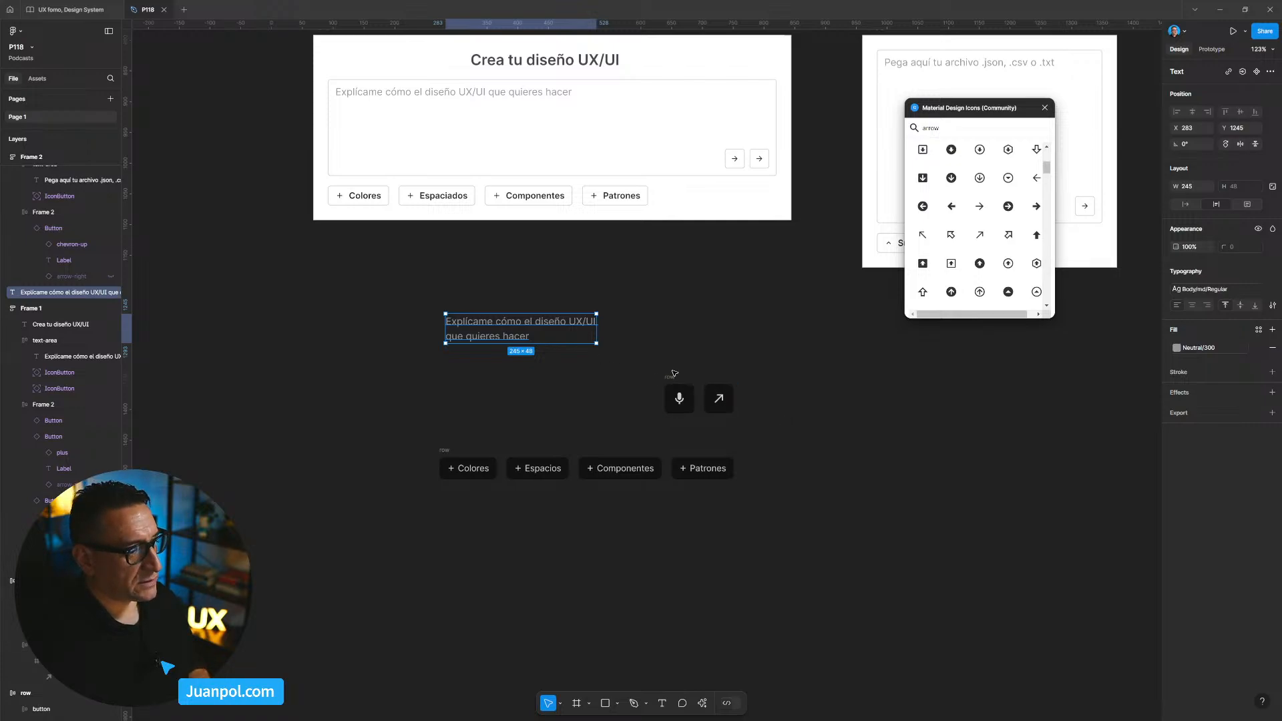
{"action": "left_click_drag", "start_coordinate": [673, 378], "coordinate": [672, 383]}
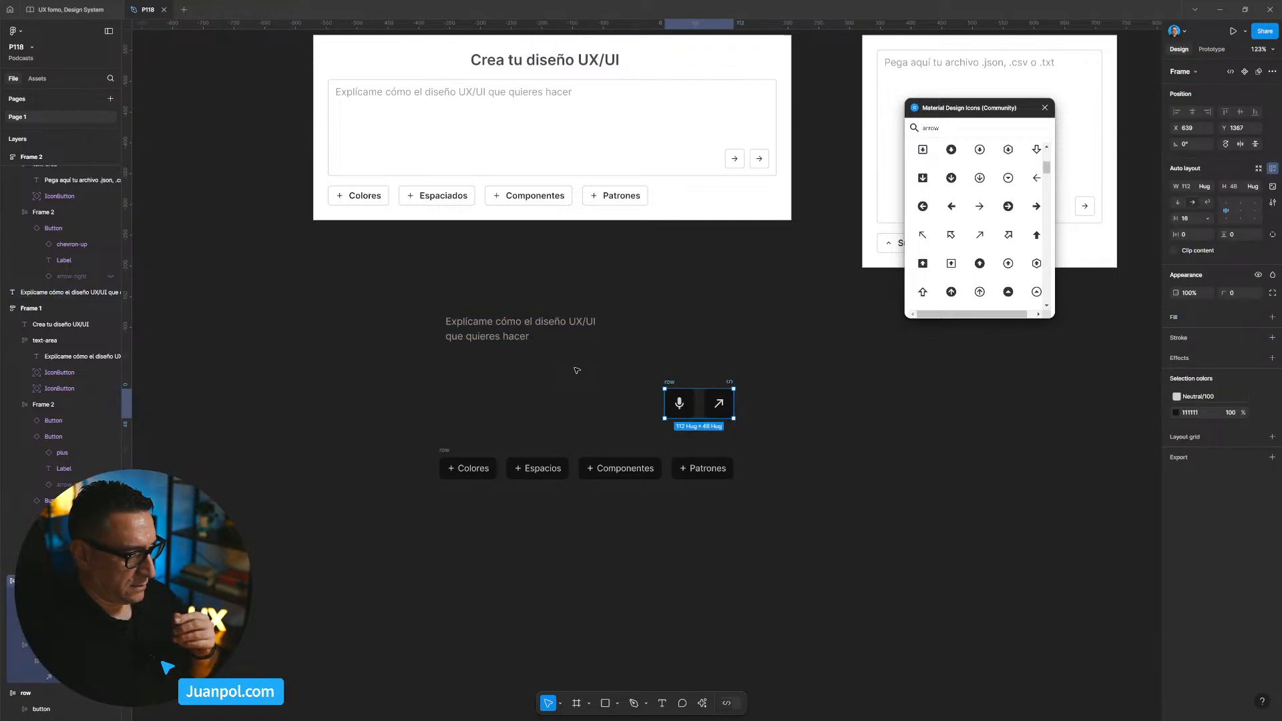
{"action": "left_click", "coordinate": [580, 323]}
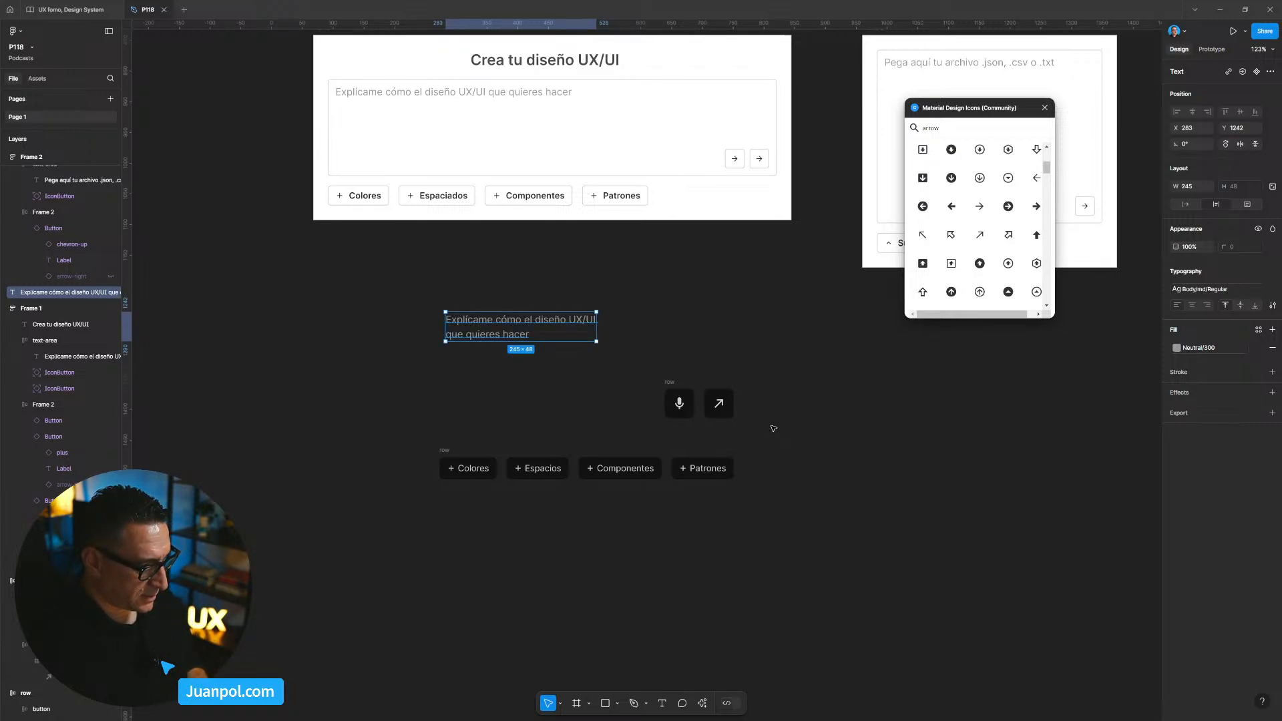
Wrap the placeholder text and the icon button row in an auto layout frame and rename it "textarea".
{"action": "scroll", "coordinate": [772, 434], "scroll_direction": "up", "scroll_amount": 2}
{"action": "left_click_drag", "start_coordinate": [792, 454], "coordinate": [365, 301]}
{"action": "key", "text": "shift+a"}
{"action": "double_click", "coordinate": [459, 325]}
{"action": "type", "text": "textarea"}
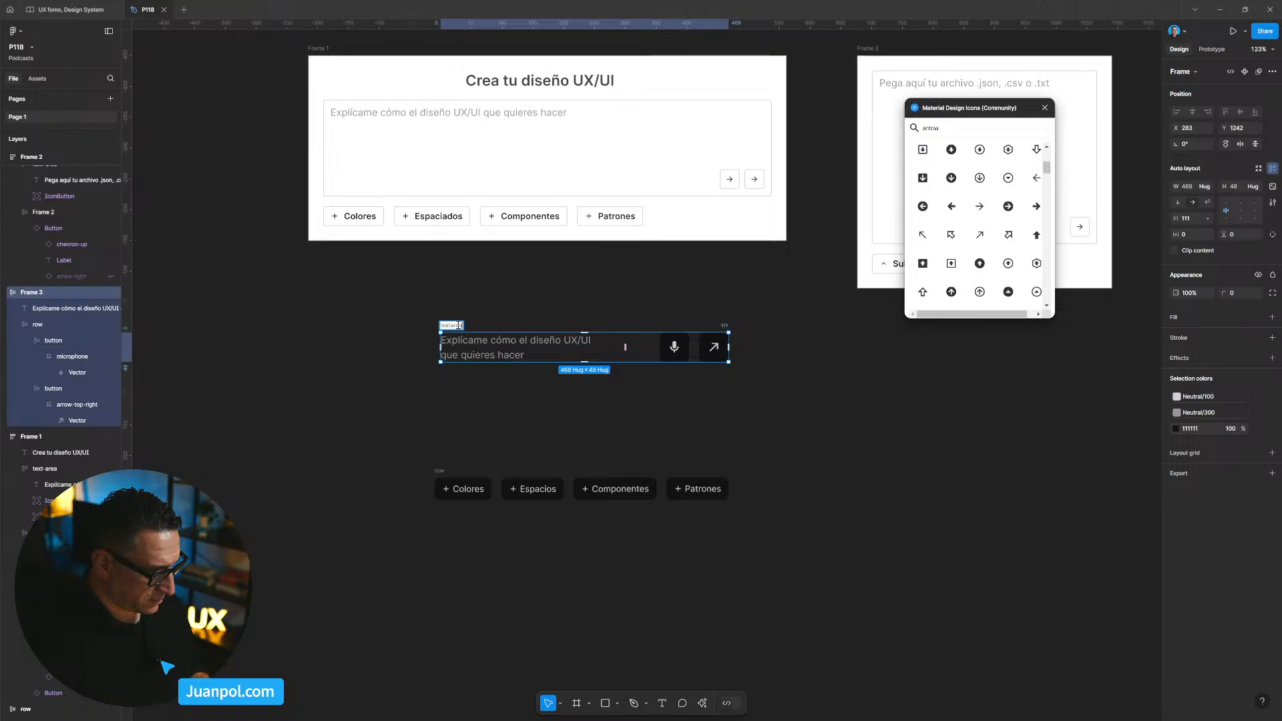
{"action": "key", "text": "Return"}
Change the textarea frame's layout to vertical flow and move it and the labelled button row apart, with the frame at X 262, Y 1239.
{"action": "left_click", "coordinate": [1178, 203]}
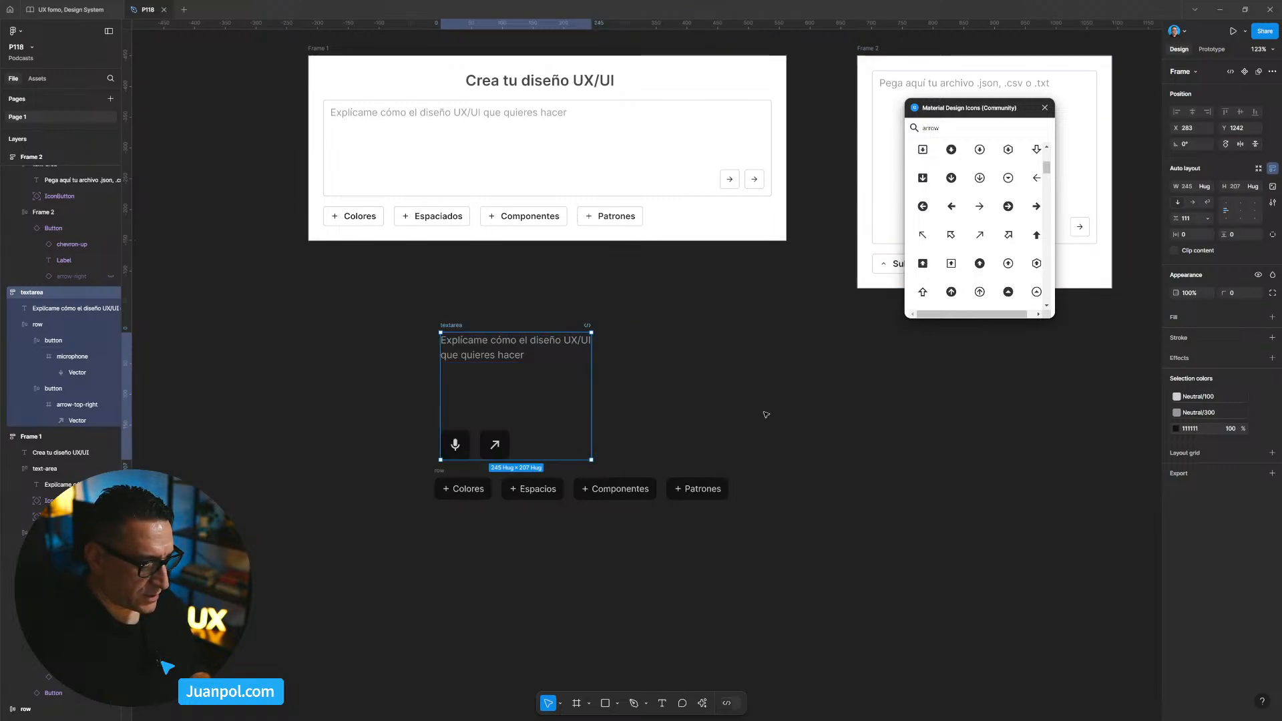
{"action": "left_click_drag", "start_coordinate": [455, 325], "coordinate": [455, 308]}
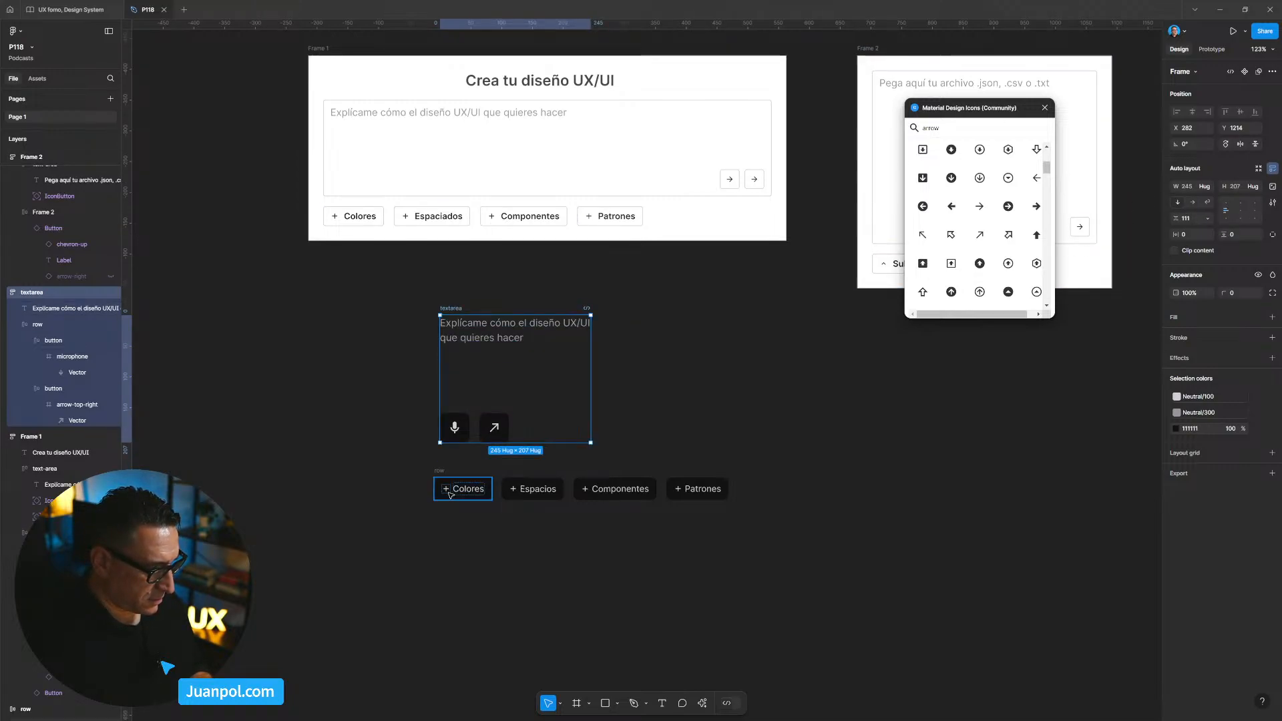
{"action": "left_click_drag", "start_coordinate": [440, 471], "coordinate": [445, 510]}
{"action": "left_click_drag", "start_coordinate": [441, 323], "coordinate": [429, 338]}
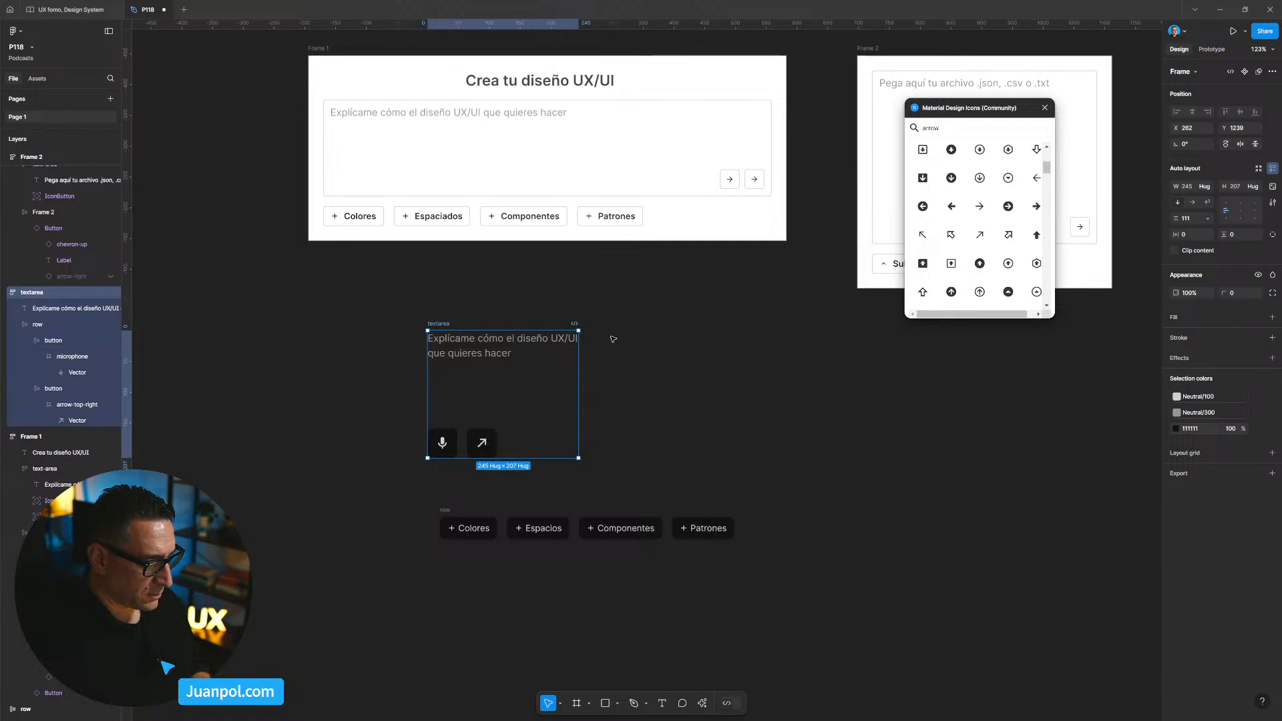
Try to set the textarea frame's height to 192.
{"action": "left_click", "coordinate": [1235, 186]}
{"action": "type", "text": "192"}
{"action": "key", "text": "Return"}
{"action": "key", "text": "ctrl+z"}
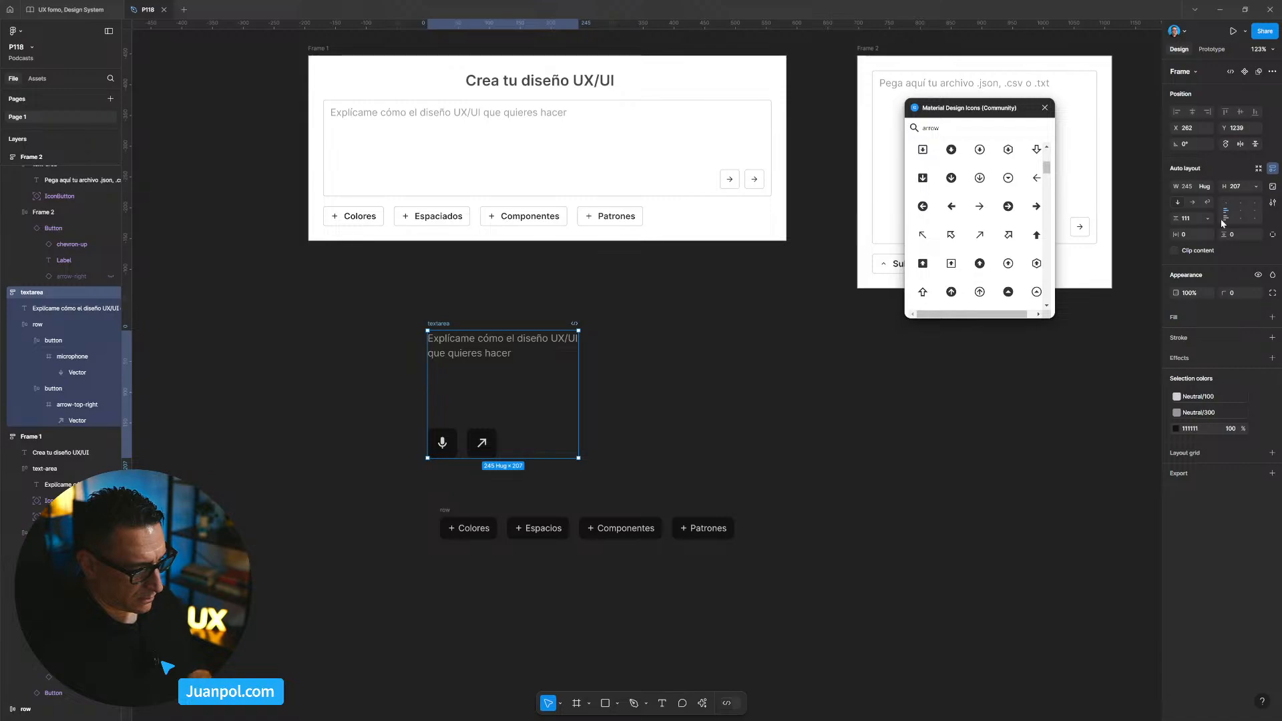
Set the textarea frame's height to 256 with an Auto gap between its items, and move it to X 269, Y 1223.
{"action": "left_click", "coordinate": [1239, 187]}
{"action": "type", "text": "256"}
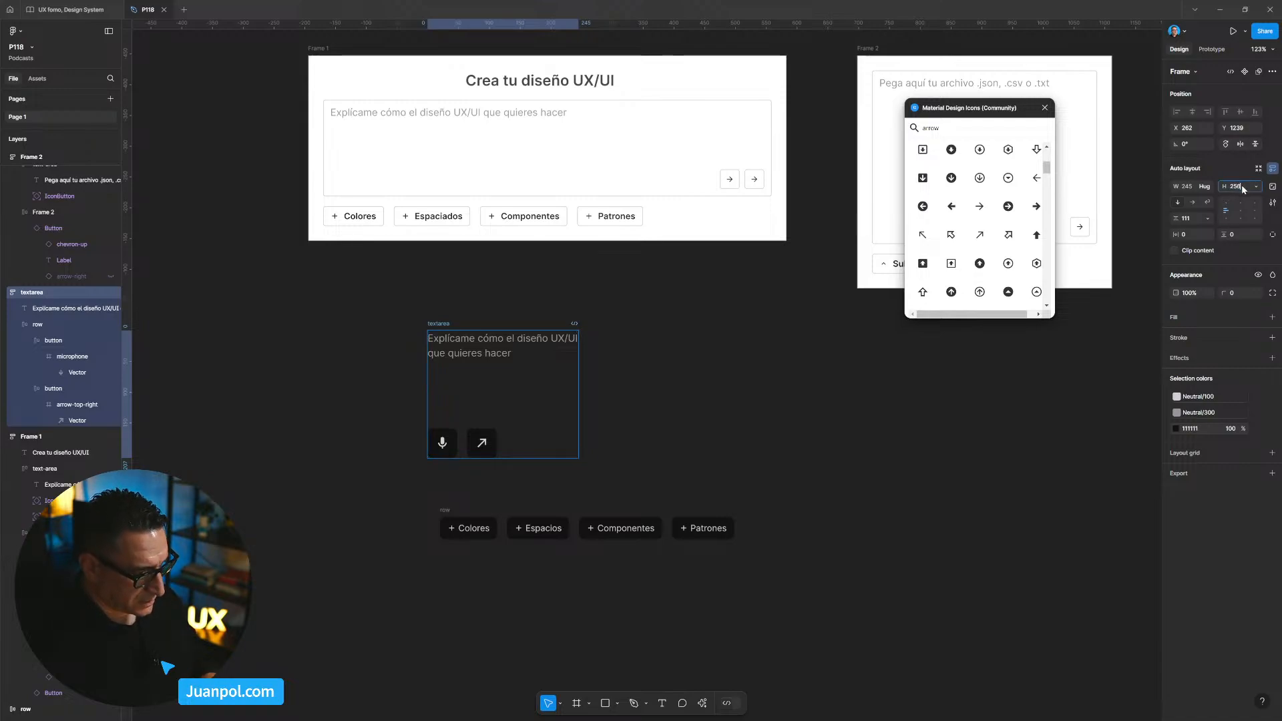
{"action": "key", "text": "Return"}
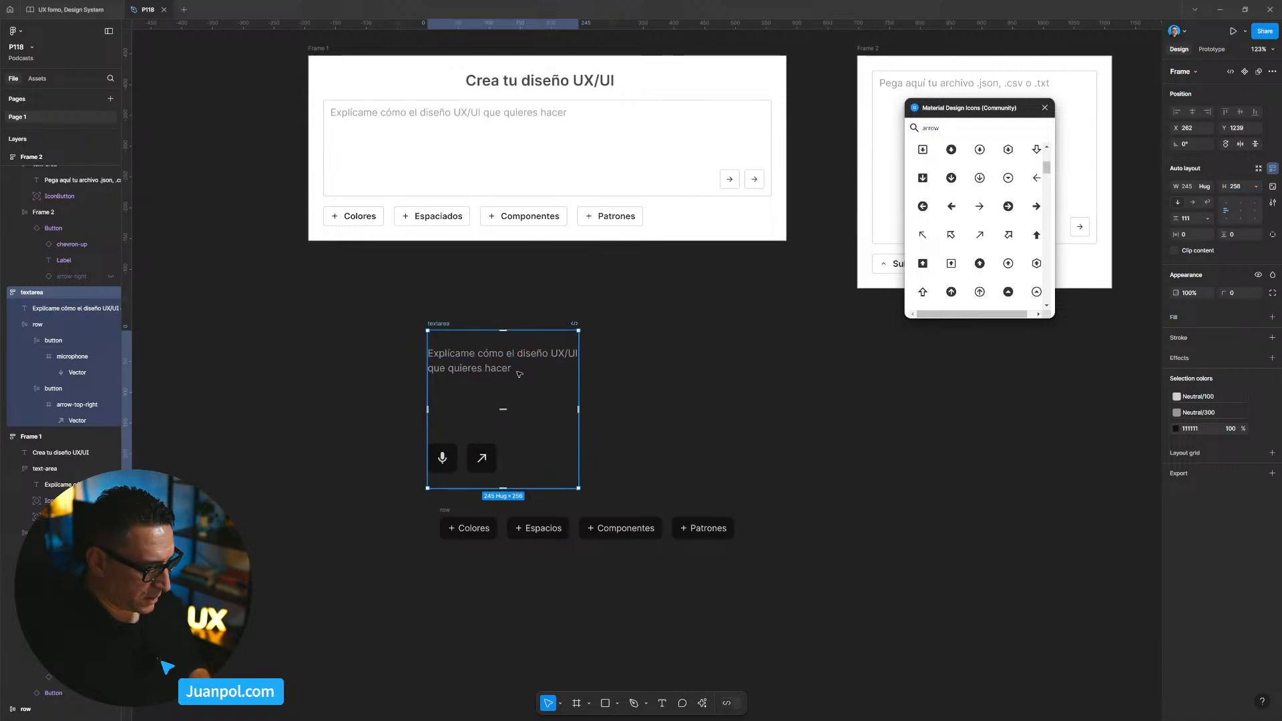
{"action": "left_click", "coordinate": [1224, 212]}
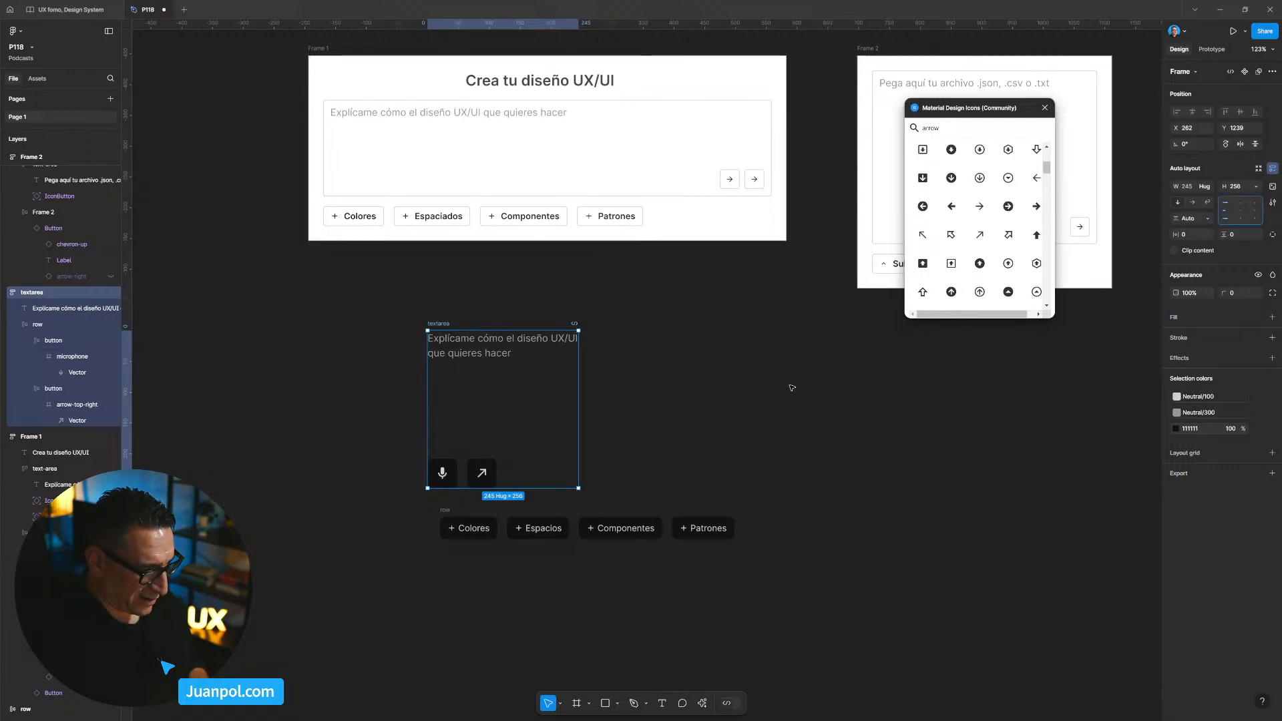
{"action": "mouse_move", "coordinate": [456, 325]}
{"action": "left_mouse_down"}
{"action": "mouse_move", "coordinate": [429, 241]}
{"action": "mouse_move", "coordinate": [461, 315]}
{"action": "left_mouse_up"}
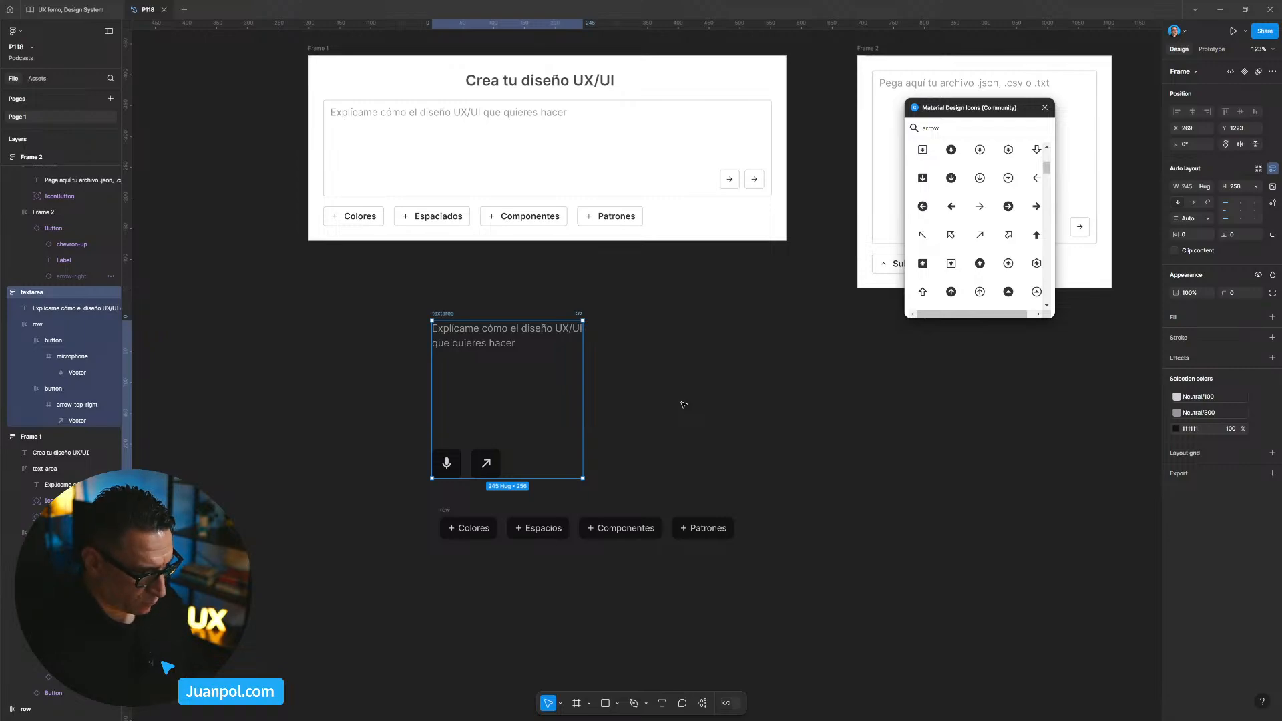
Try to change the 111111 colour used inside the textarea frame to 000000.
{"action": "left_click", "coordinate": [731, 538]}
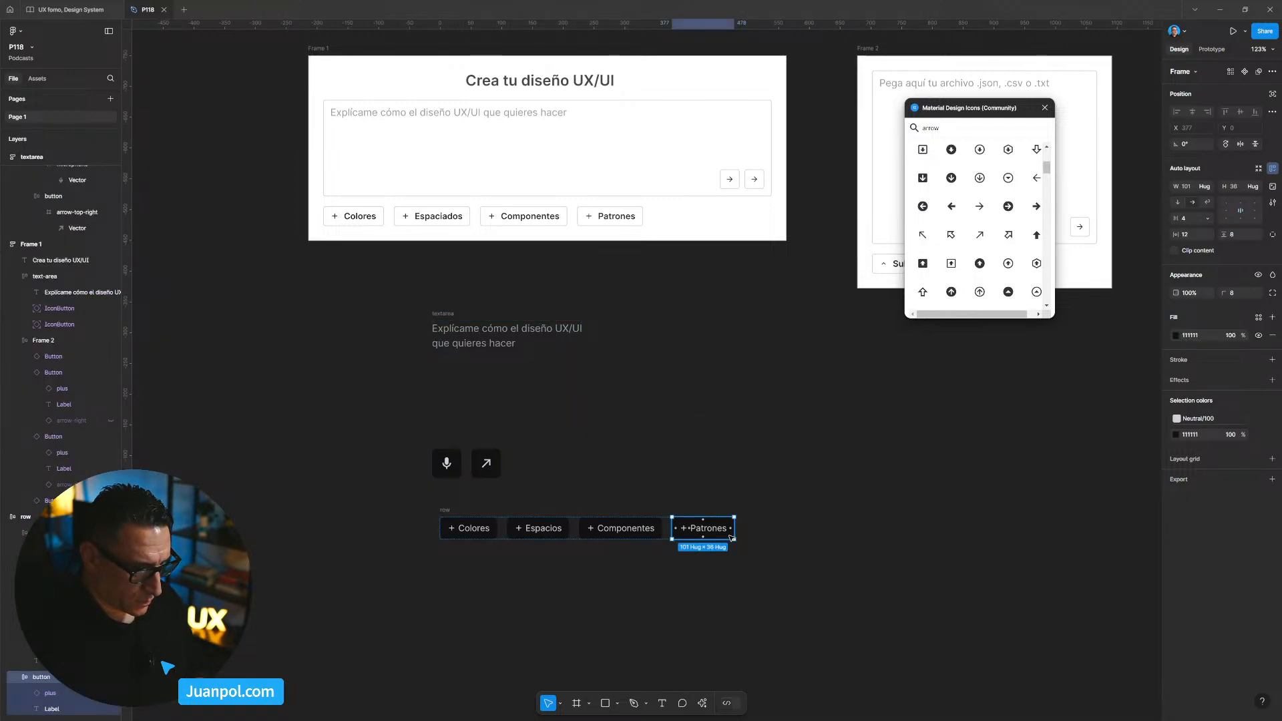
{"action": "left_click", "coordinate": [475, 311]}
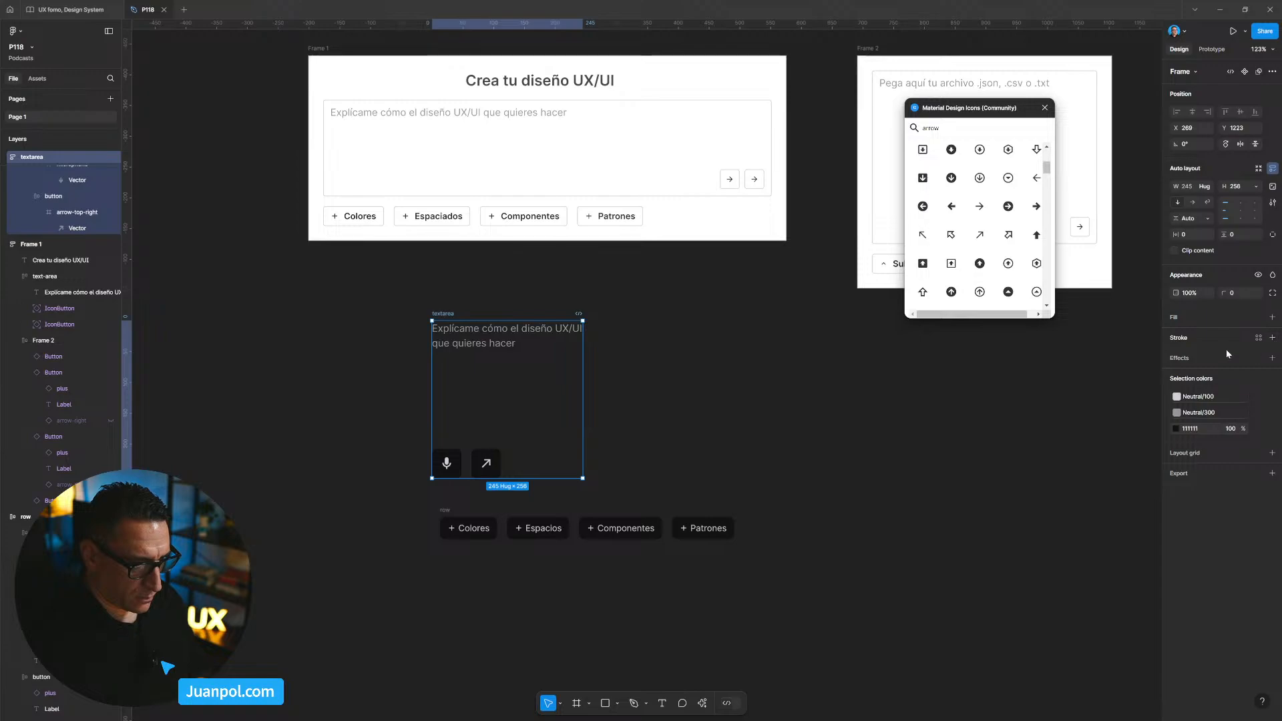
{"action": "left_click", "coordinate": [1195, 429]}
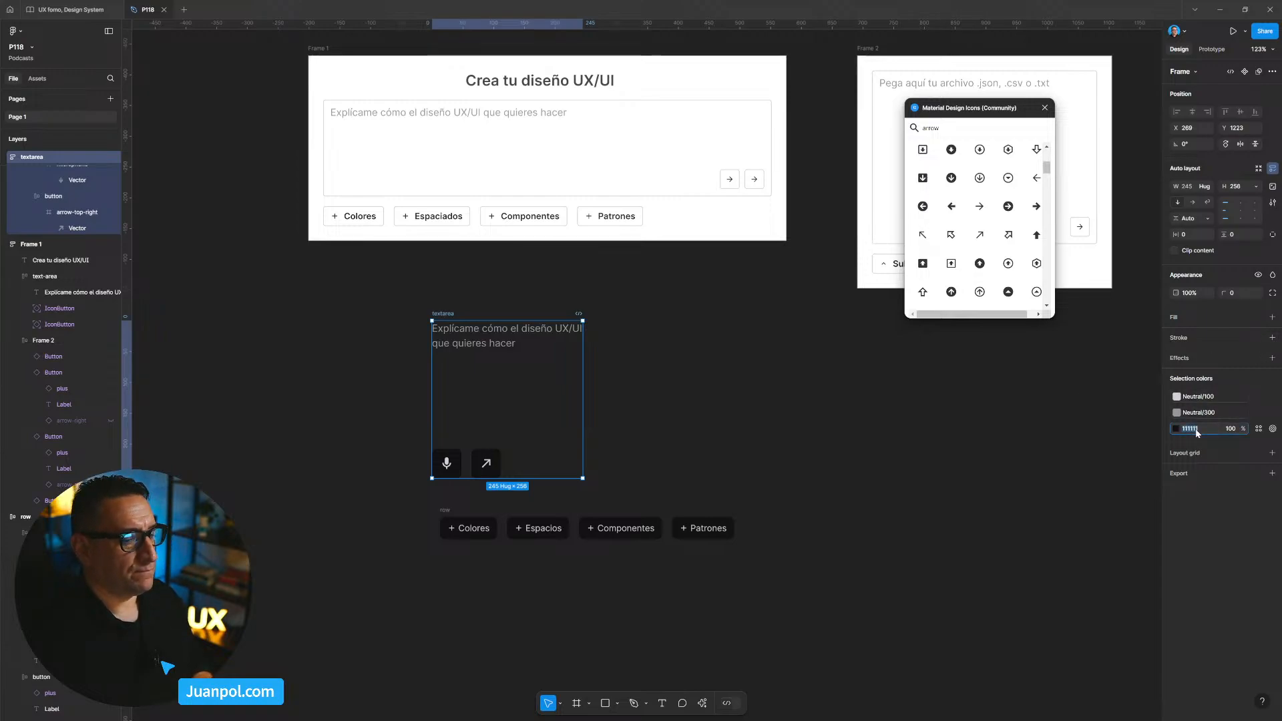
{"action": "type", "text": "000"}
{"action": "key", "text": "Return"}
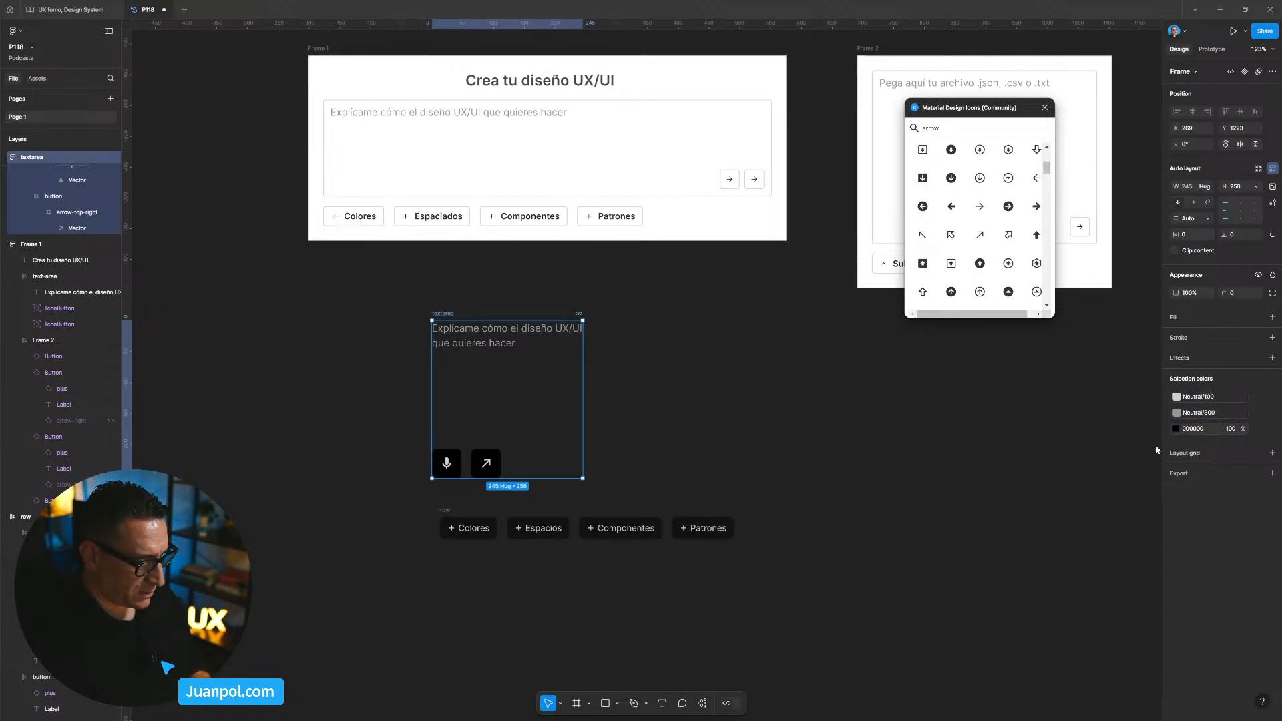
{"action": "key", "text": "ctrl+z"}
{"action": "key", "text": "ctrl+z"}
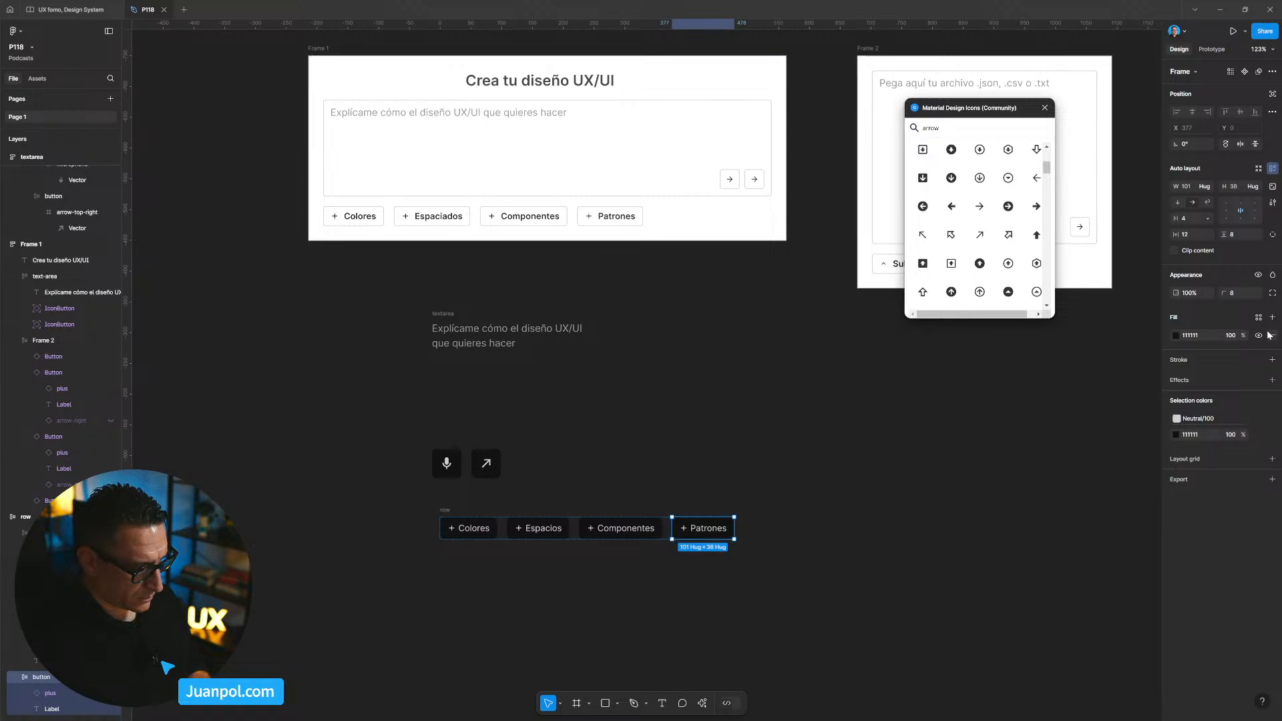
Add a fill to the textarea frame and set its colour to 000000.
{"action": "left_click", "coordinate": [572, 364]}
{"action": "left_click", "coordinate": [572, 360]}
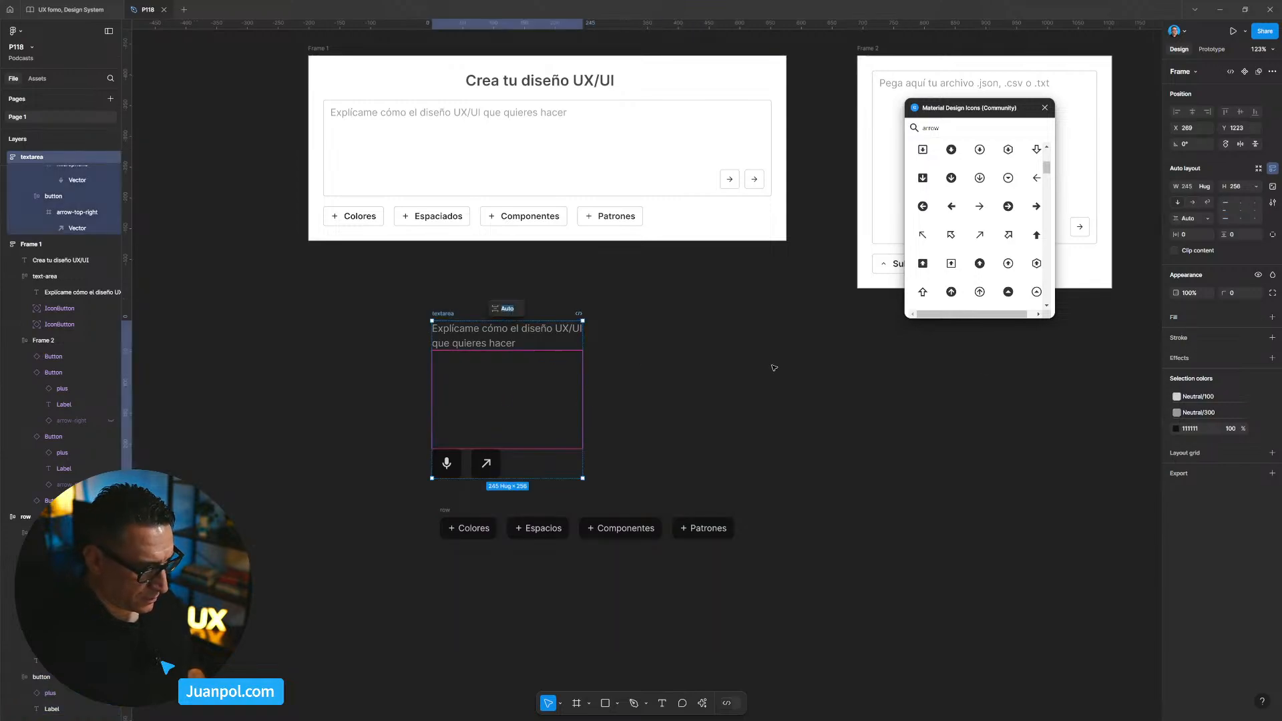
{"action": "left_click", "coordinate": [1272, 318]}
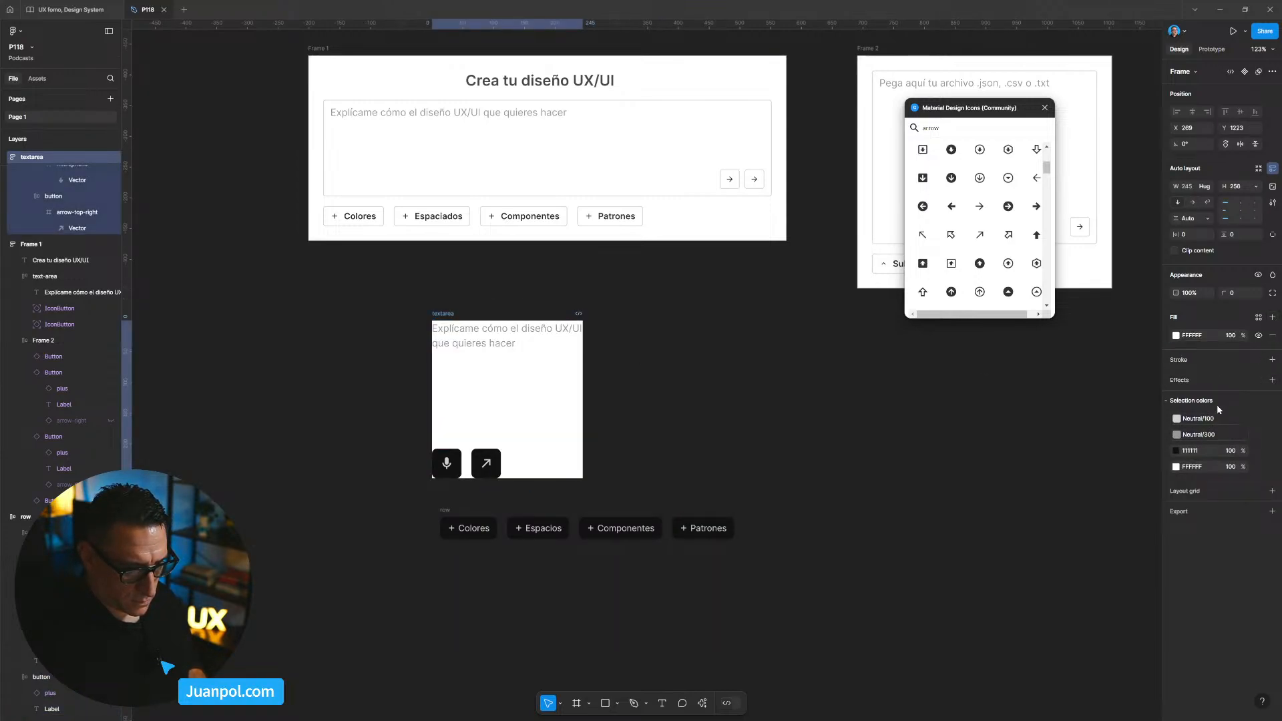
{"action": "left_click", "coordinate": [1194, 335]}
{"action": "type", "text": "000000"}
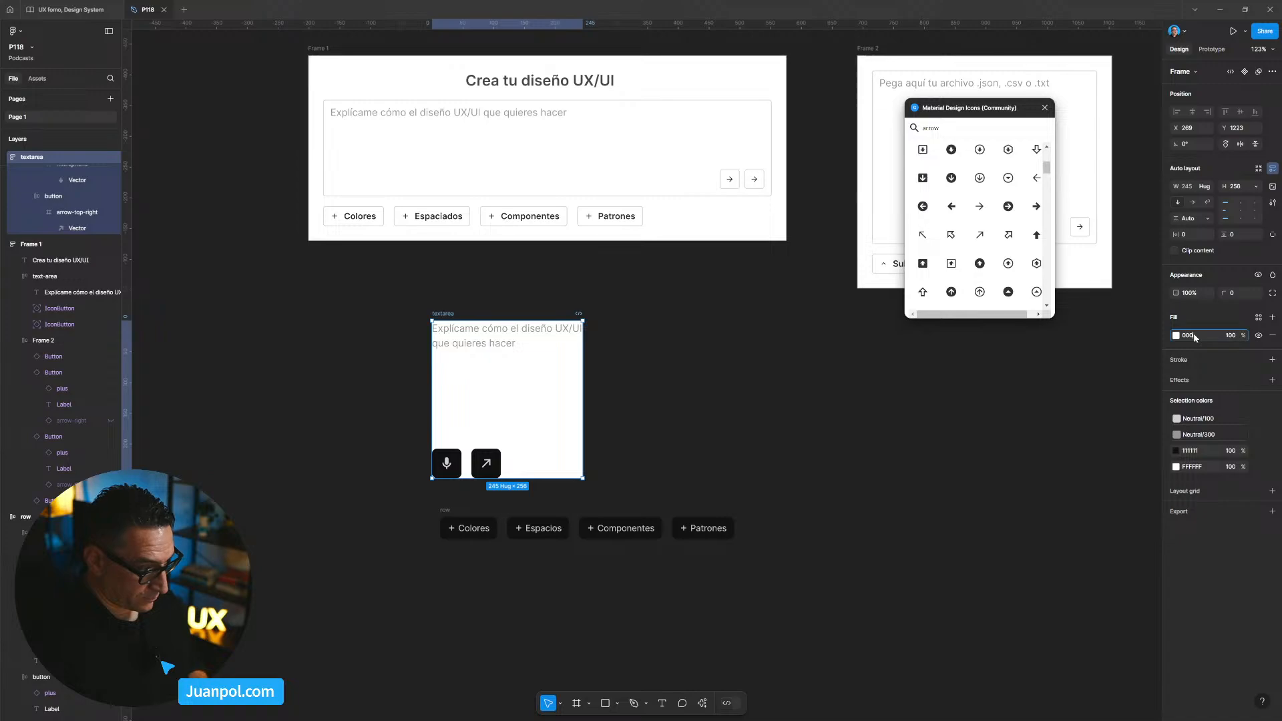
{"action": "key", "text": "Return"}
Set the textarea frame's horizontal and vertical padding to 24.
{"action": "left_click", "coordinate": [1188, 234]}
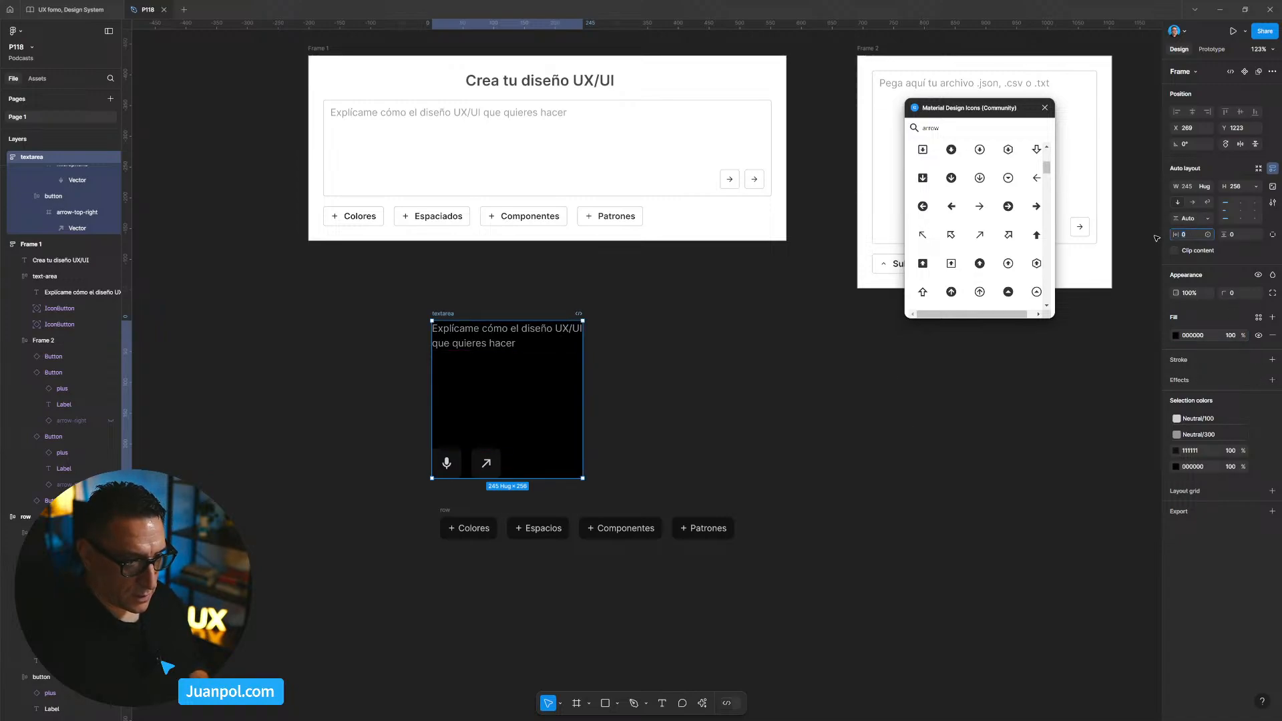
{"action": "type", "text": "24"}
{"action": "key", "text": "Return"}
{"action": "left_click", "coordinate": [1227, 235]}
{"action": "type", "text": "24"}
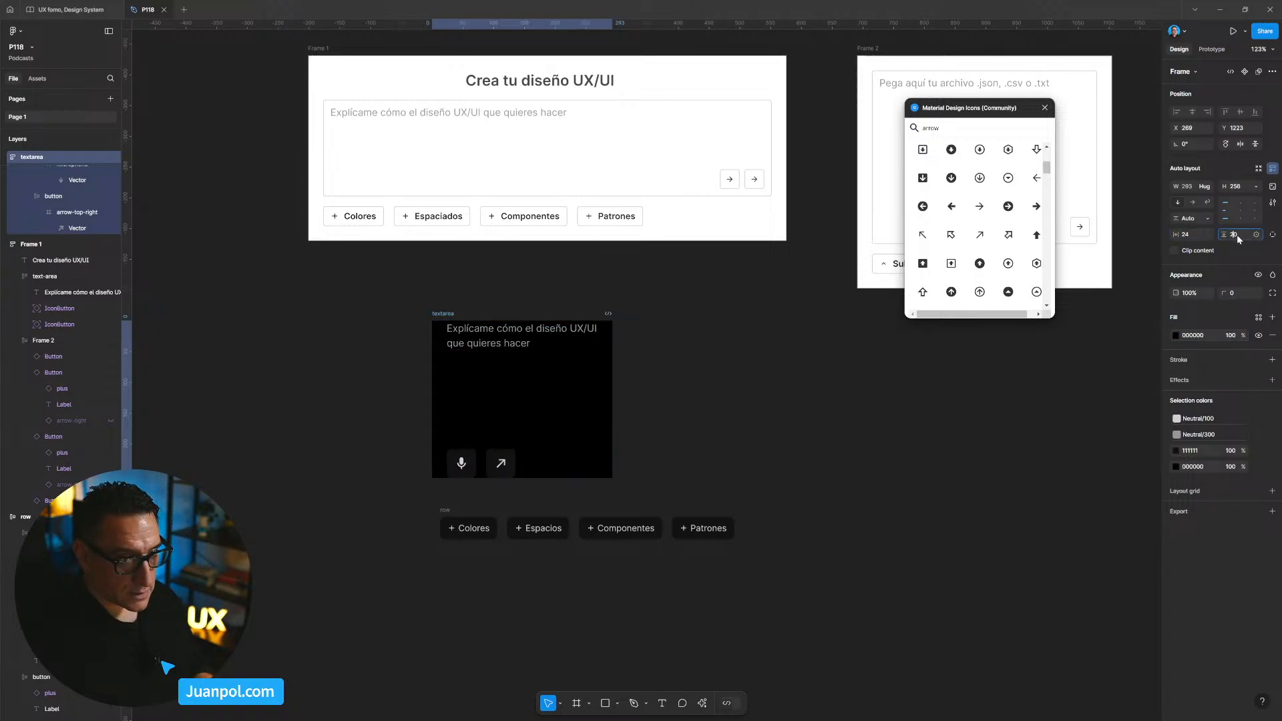
{"action": "key", "text": "Return"}
{"action": "key", "text": "Escape"}
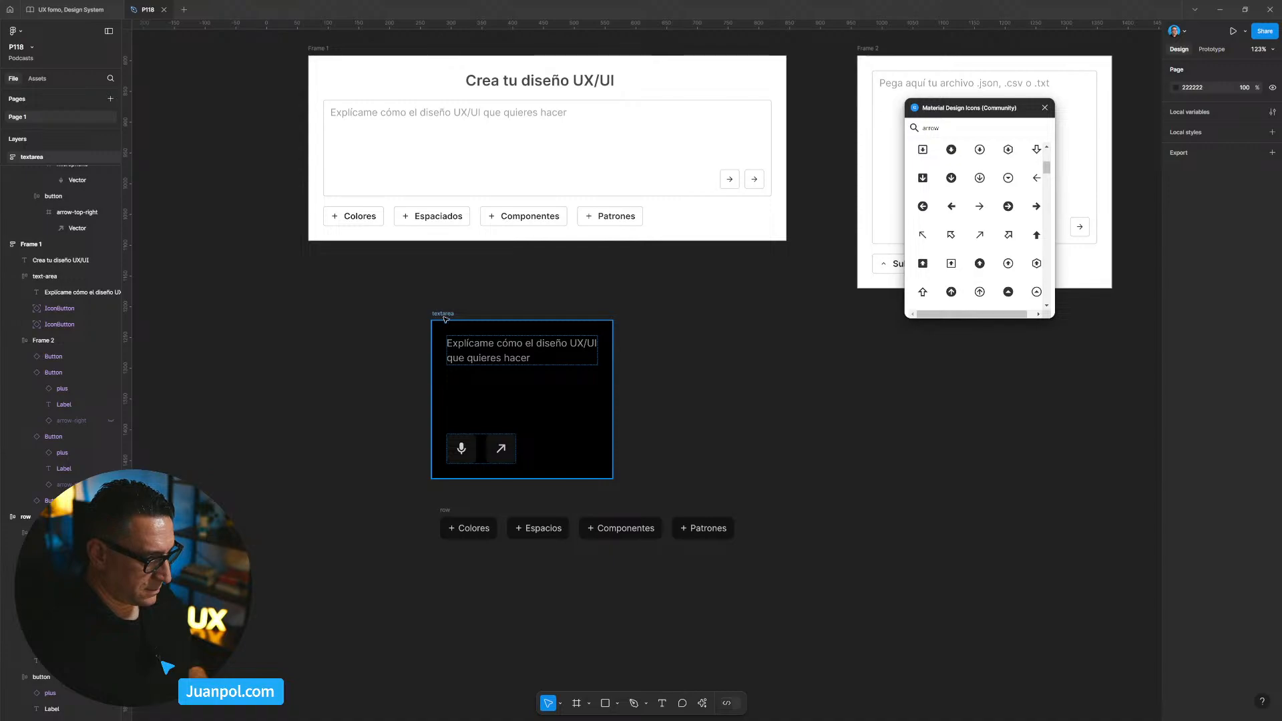
Widen the textarea frame to about 590 and make its icon row fill the container width with the buttons right-aligned.
{"action": "left_click", "coordinate": [485, 380]}
{"action": "left_click_drag", "start_coordinate": [613, 399], "coordinate": [795, 408]}
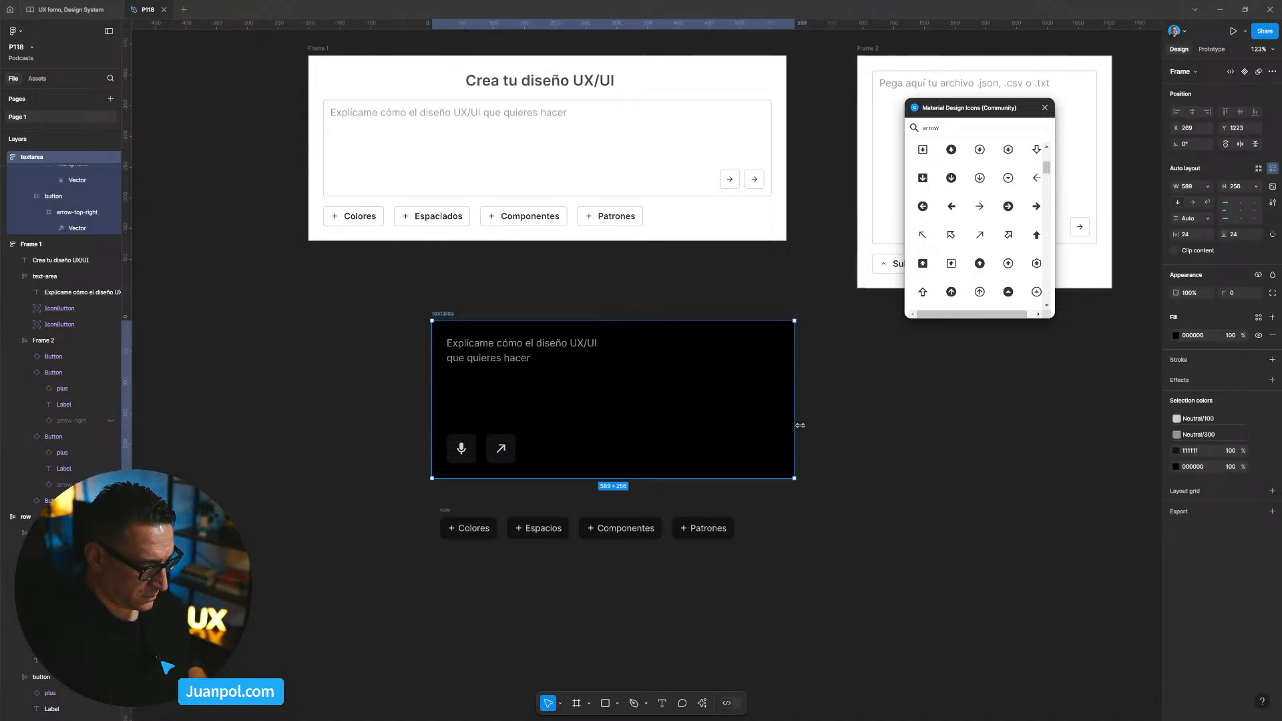
{"action": "left_click", "coordinate": [467, 449]}
{"action": "left_click", "coordinate": [1204, 186]}
{"action": "left_click", "coordinate": [1202, 202]}
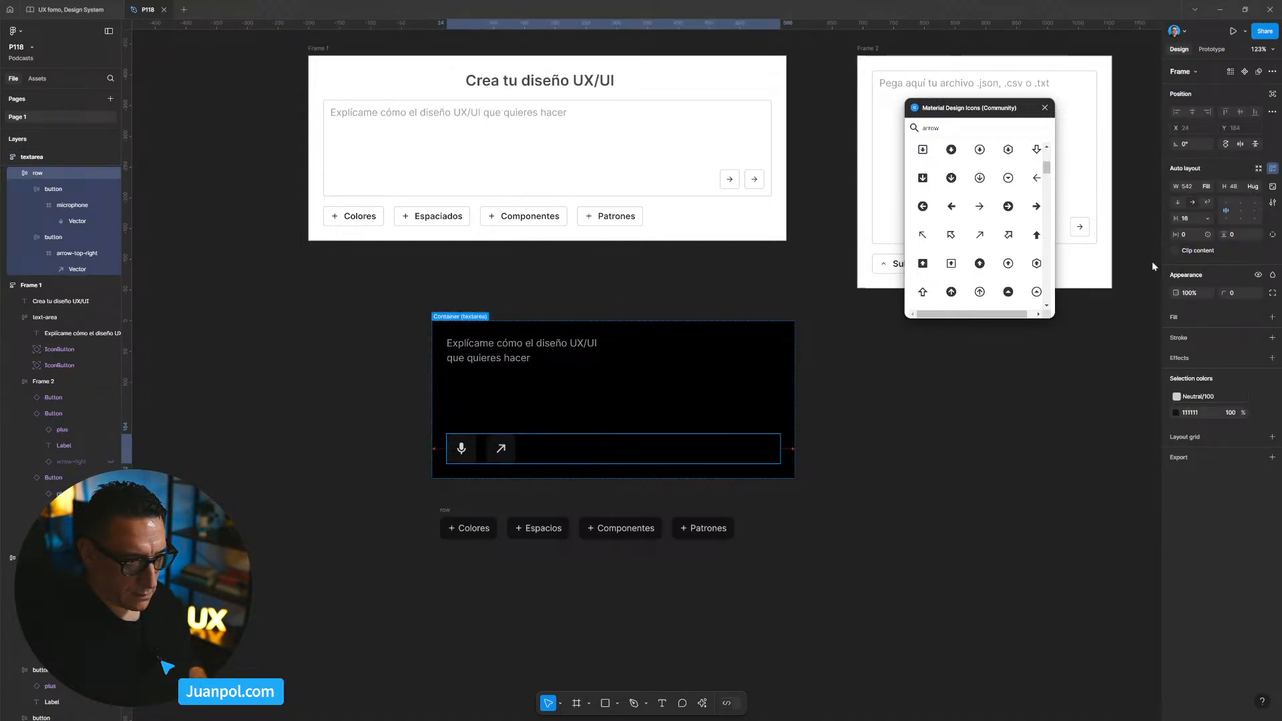
{"action": "left_click", "coordinate": [1255, 211]}
{"action": "left_click", "coordinate": [904, 518]}
{"action": "left_click_drag", "start_coordinate": [904, 517], "coordinate": [919, 564]}
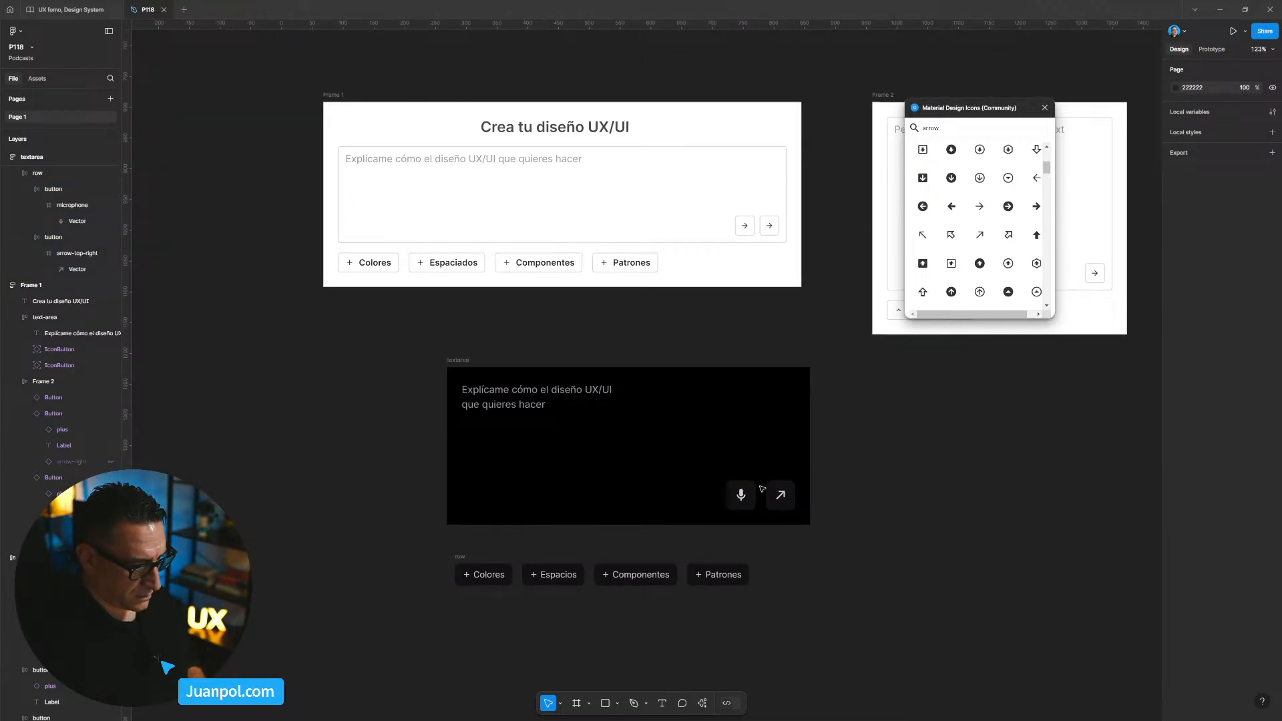
Set the textarea frame's horizontal and vertical padding to 16.
{"action": "left_click", "coordinate": [459, 362]}
{"action": "mouse_move", "coordinate": [1191, 235]}
{"action": "left_mouse_down"}
{"action": "mouse_move", "coordinate": [1167, 240]}
{"action": "mouse_move", "coordinate": [1194, 239]}
{"action": "left_mouse_up"}
{"action": "type", "text": "16"}
{"action": "type", "text": "1"}
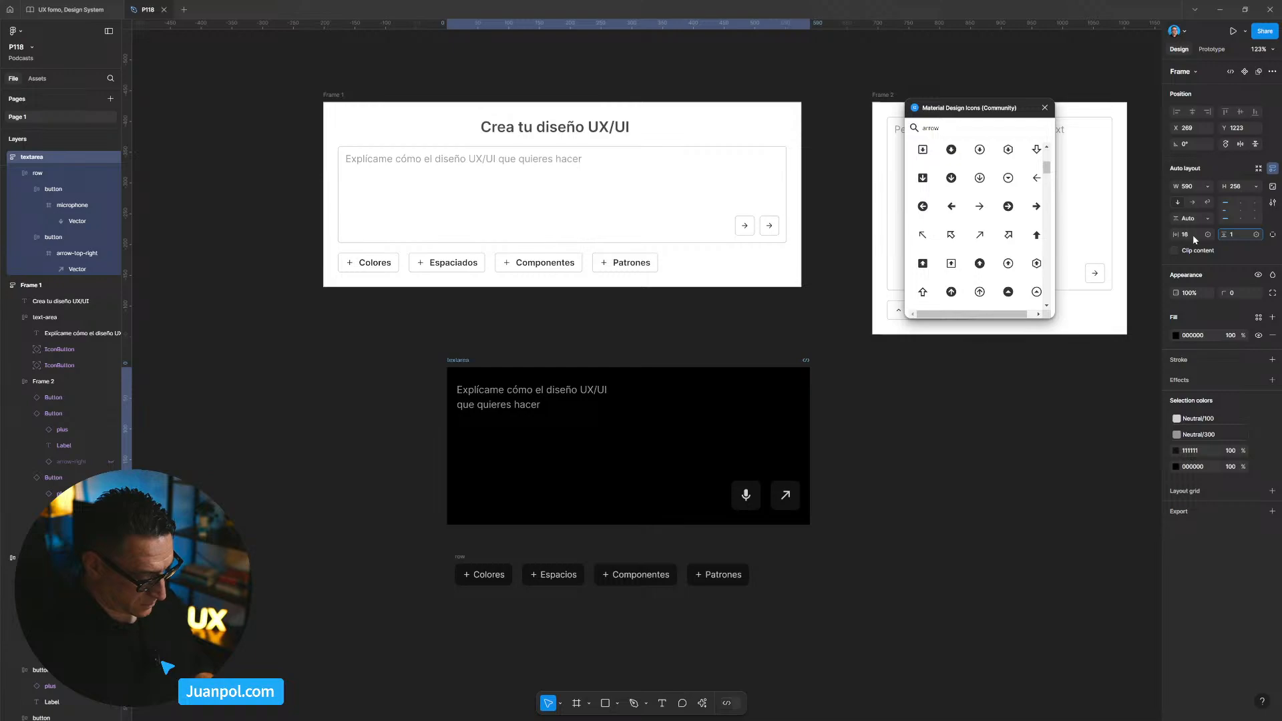
{"action": "type", "text": "6"}
{"action": "key", "text": "Return"}
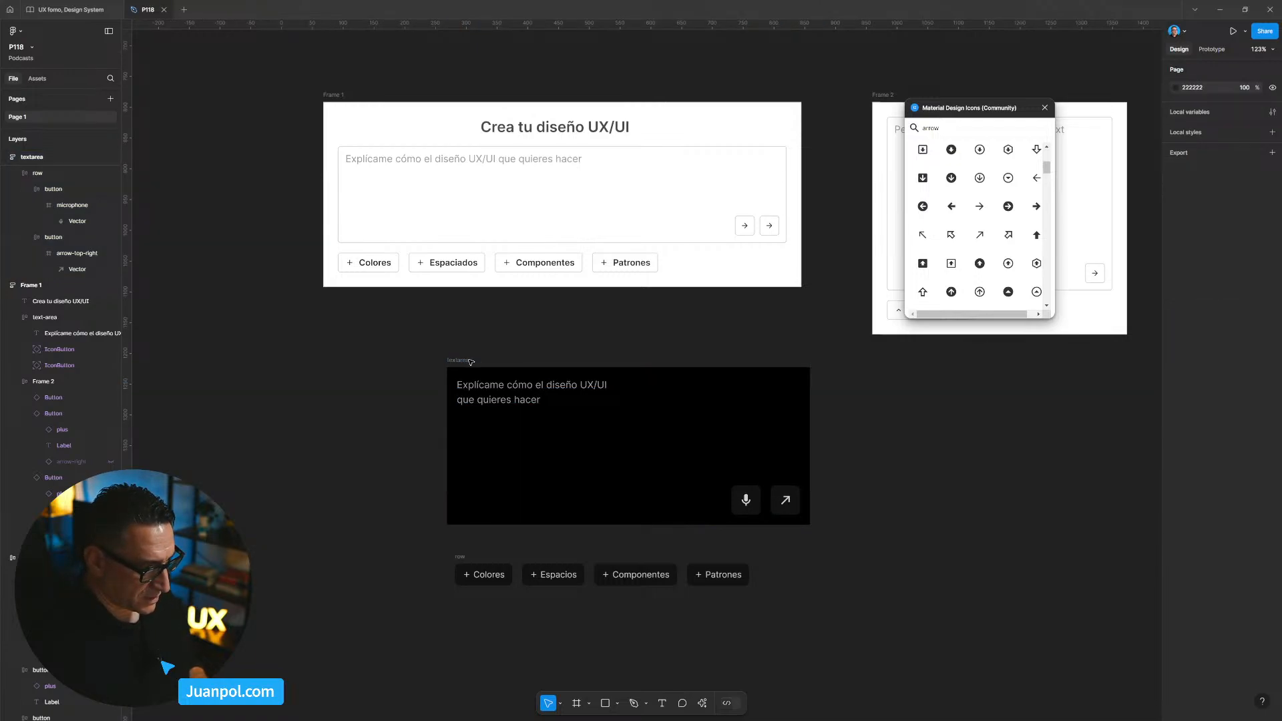
Round the textarea frame's corners with a radius of 8.
{"action": "left_click", "coordinate": [551, 383]}
{"action": "left_click", "coordinate": [1232, 293]}
{"action": "type", "text": "8"}
{"action": "key", "text": "Return"}
{"action": "left_click", "coordinate": [965, 463]}
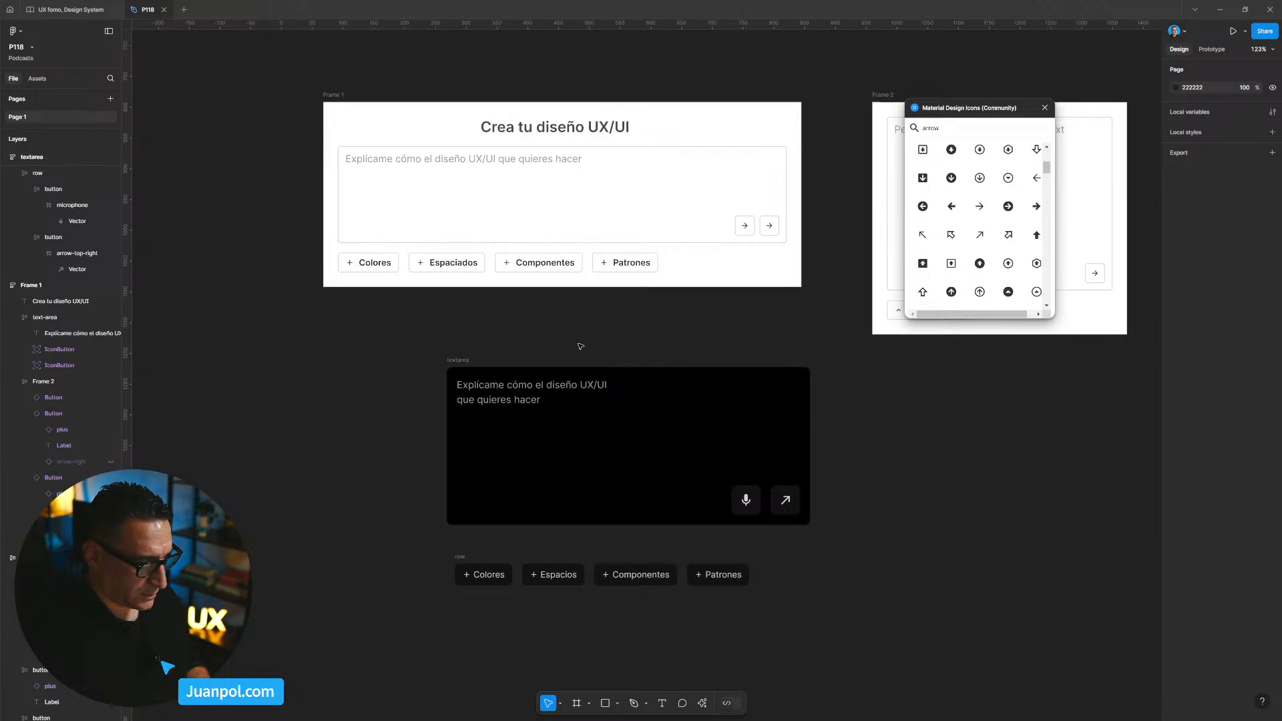
Move the labelled button row and the textarea frame further apart and narrow the textarea to about 474.
{"action": "left_click_drag", "start_coordinate": [462, 560], "coordinate": [489, 580]}
{"action": "left_click_drag", "start_coordinate": [462, 363], "coordinate": [414, 375]}
{"action": "left_click_drag", "start_coordinate": [762, 437], "coordinate": [691, 431]}
Set the placeholder text's width to fill the textarea frame.
{"action": "left_click", "coordinate": [484, 407]}
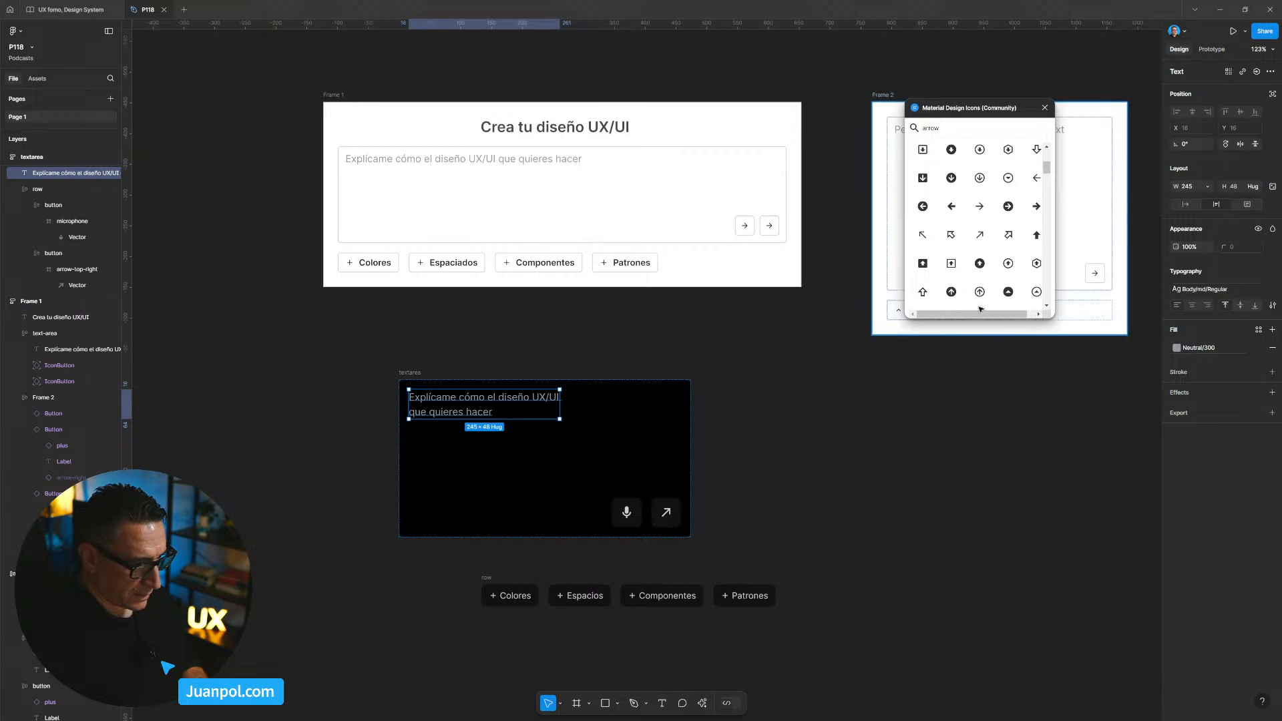
{"action": "double_click", "coordinate": [560, 405]}
{"action": "left_click", "coordinate": [1206, 187]}
{"action": "left_click", "coordinate": [1220, 199]}
{"action": "left_click", "coordinate": [953, 449]}
Replace the placeholder text in the textarea with a multi-line Lorem ipsum paragraph.
{"action": "double_click", "coordinate": [525, 399]}
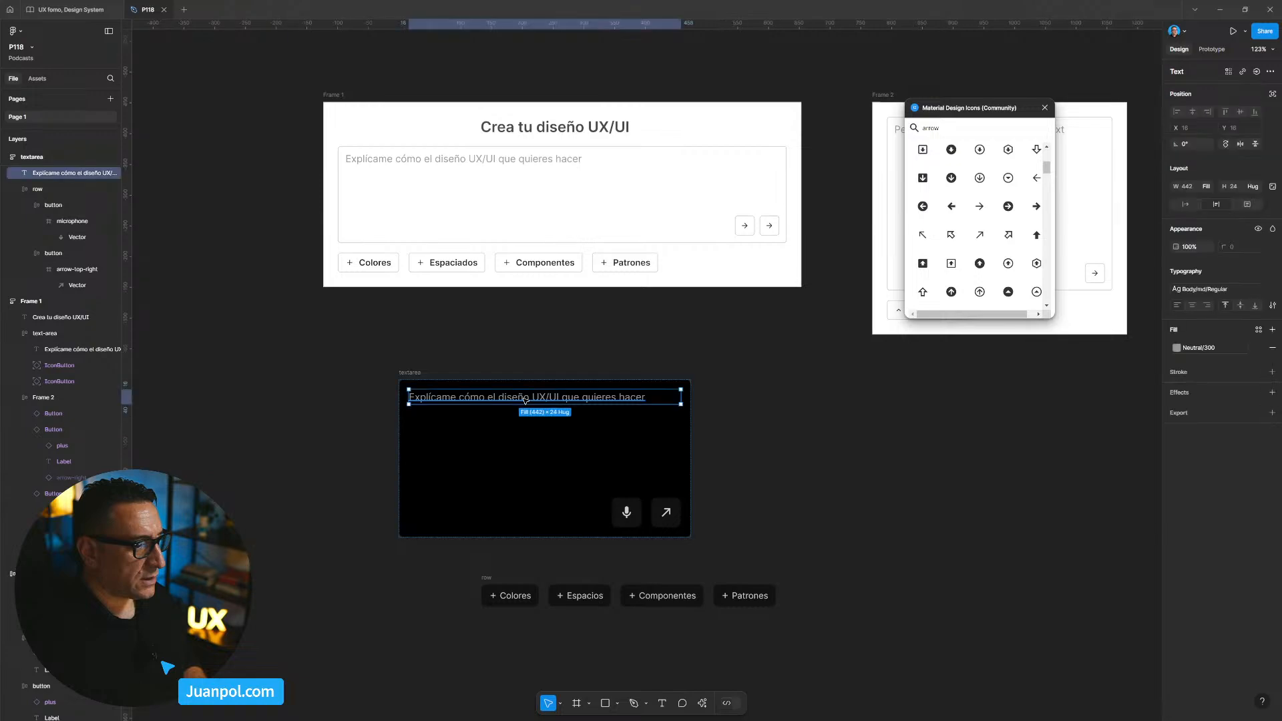
{"action": "type", "text": ";lor"}
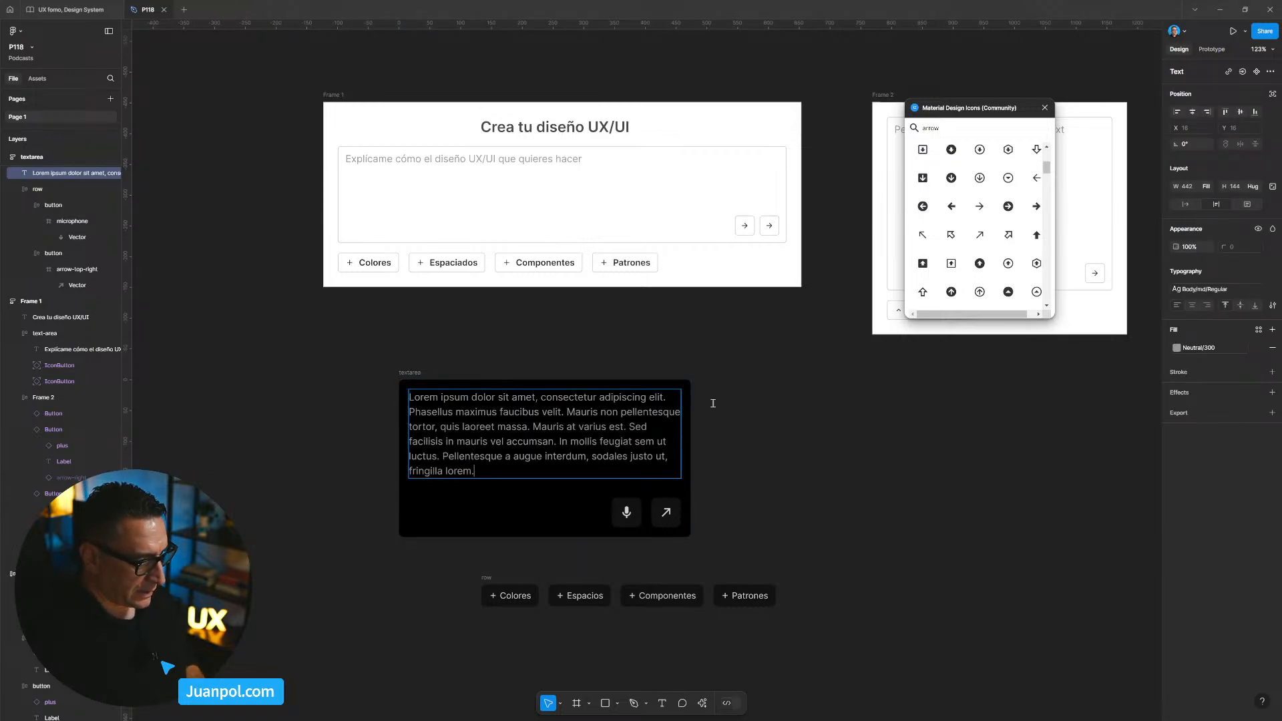
{"action": "left_click", "coordinate": [859, 421]}
{"action": "left_click", "coordinate": [471, 399]}
{"action": "left_click", "coordinate": [695, 451]}
Set the textarea frame's height to hug its contents and move the frame to X 180, Y 1178.
{"action": "left_click", "coordinate": [410, 372]}
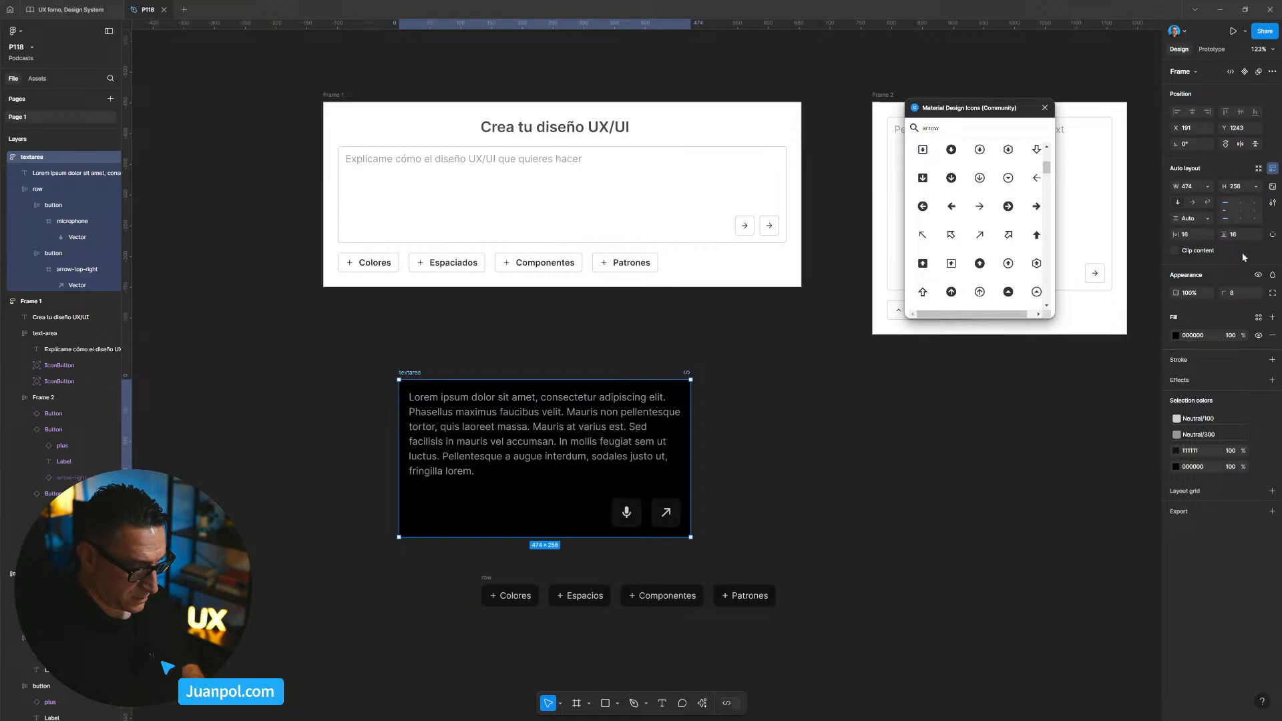
{"action": "left_click", "coordinate": [1254, 203]}
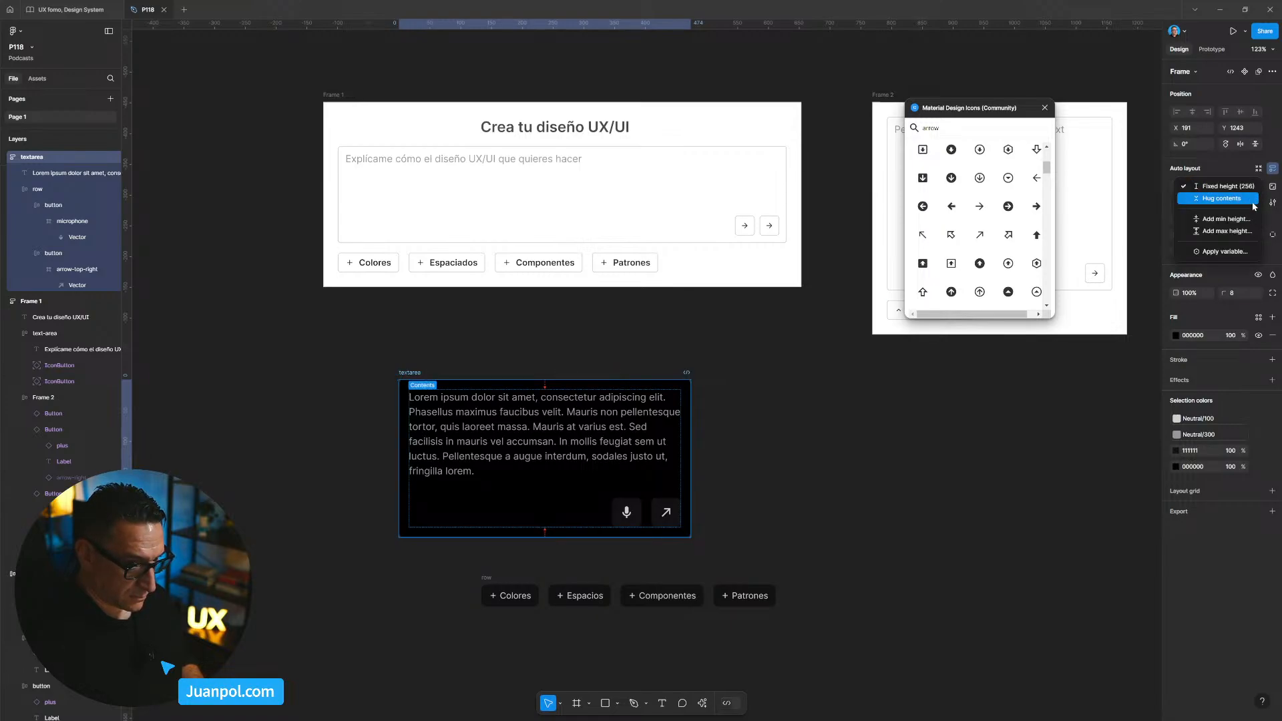
{"action": "left_click", "coordinate": [1221, 199]}
{"action": "left_click_drag", "start_coordinate": [410, 373], "coordinate": [404, 333]}
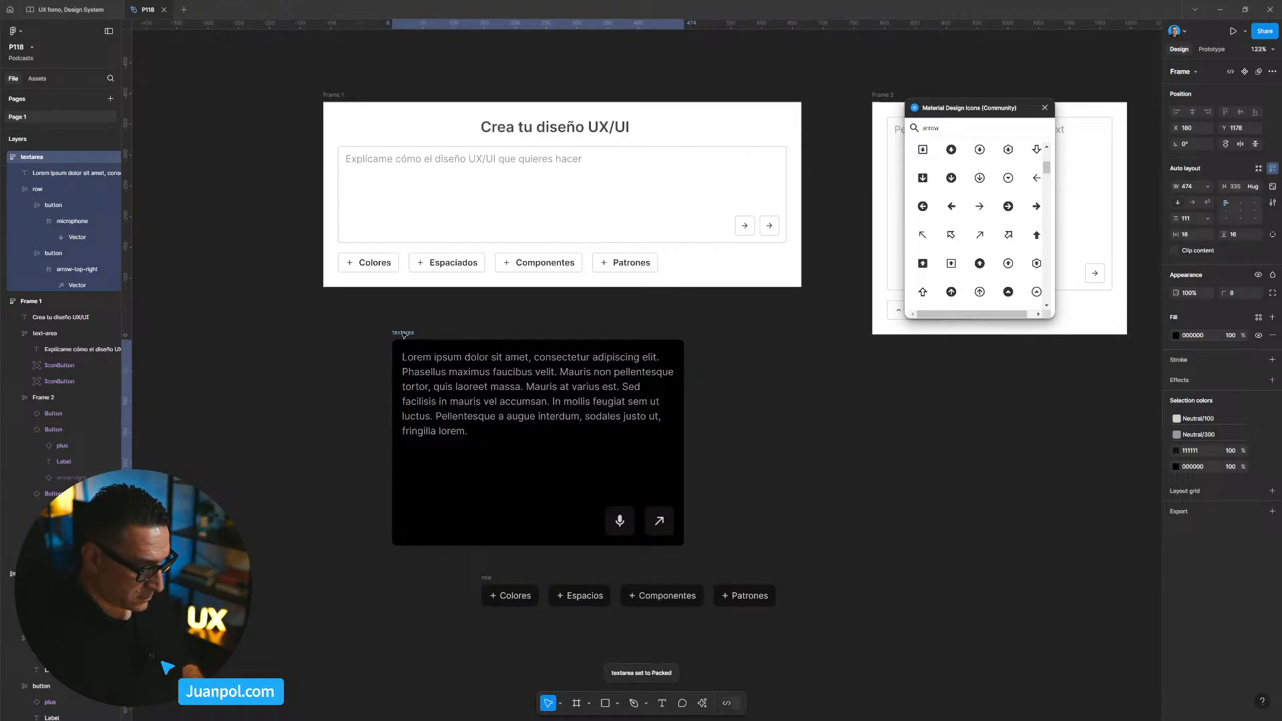
Set the textarea frame's vertical gap to 32 and widen the frame to about 565.
{"action": "mouse_move", "coordinate": [684, 409]}
{"action": "left_mouse_down"}
{"action": "mouse_move", "coordinate": [625, 406]}
{"action": "mouse_move", "coordinate": [675, 404]}
{"action": "left_mouse_up"}
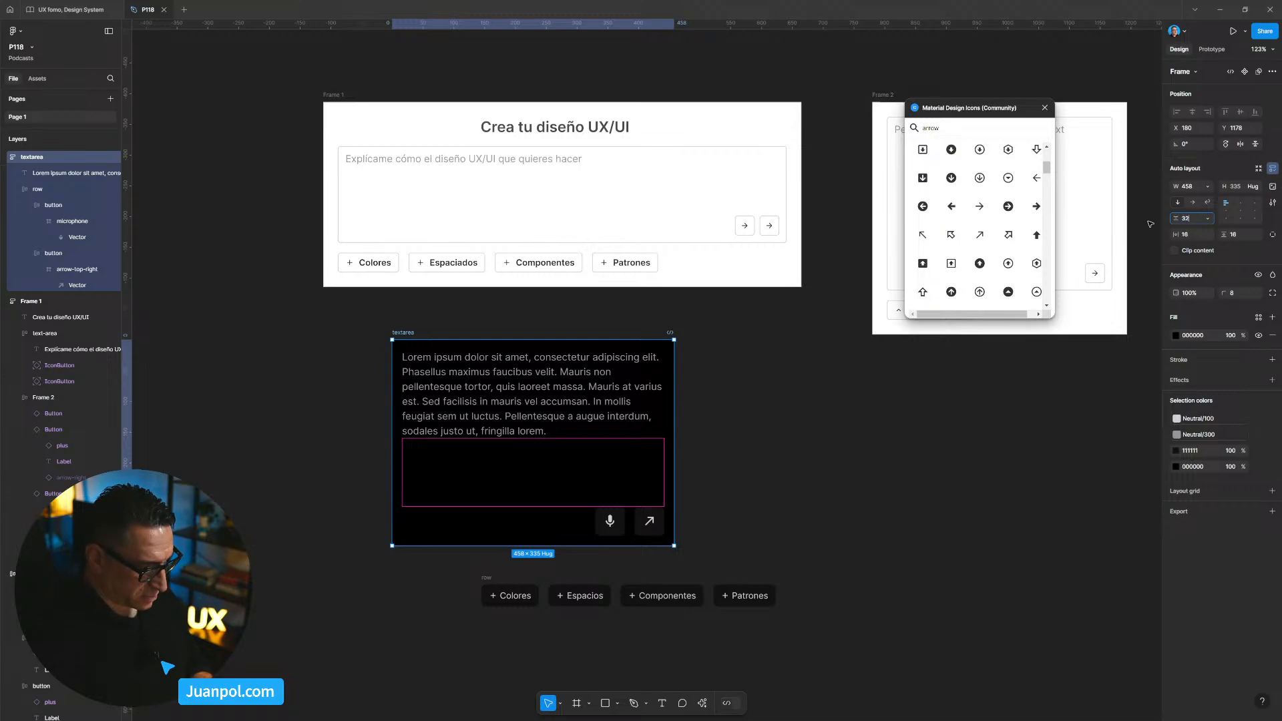
{"action": "key", "text": "Return"}
{"action": "key", "text": "Escape"}
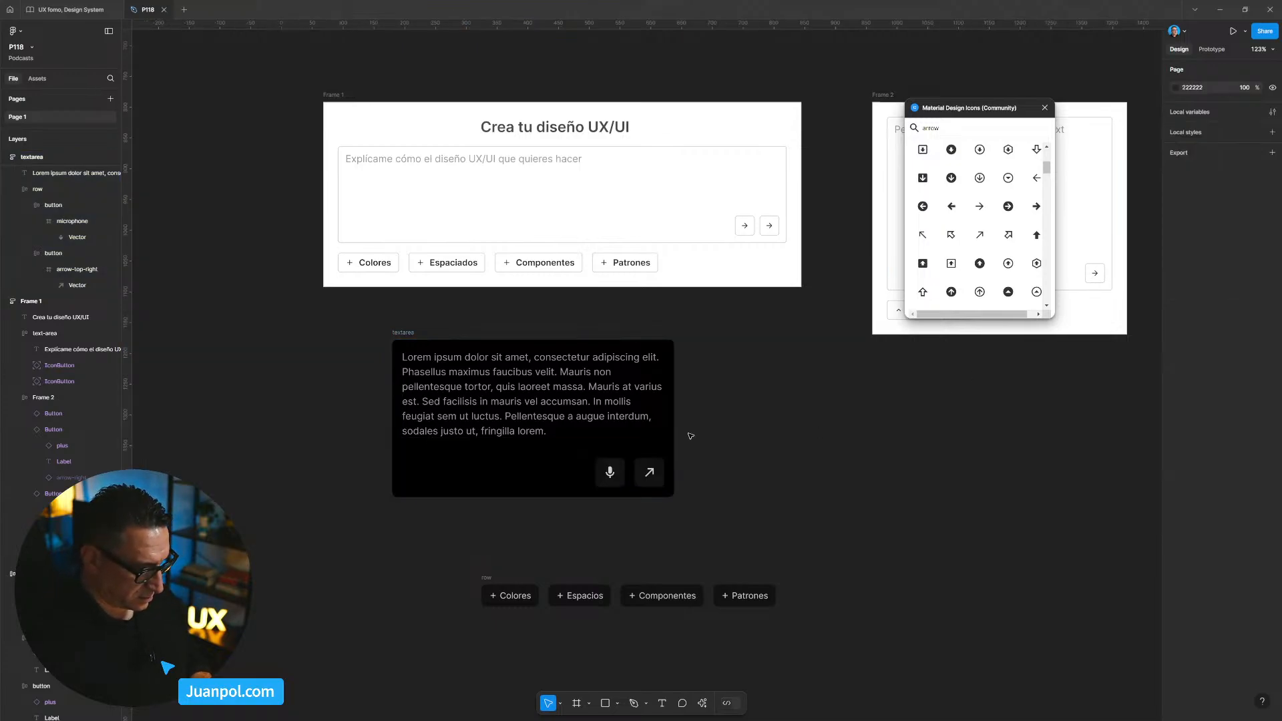
{"action": "left_click", "coordinate": [410, 345]}
{"action": "left_click_drag", "start_coordinate": [674, 442], "coordinate": [741, 442]}
{"action": "scroll", "coordinate": [738, 481], "scroll_direction": "up", "scroll_amount": 3}
{"action": "left_click", "coordinate": [732, 521]}
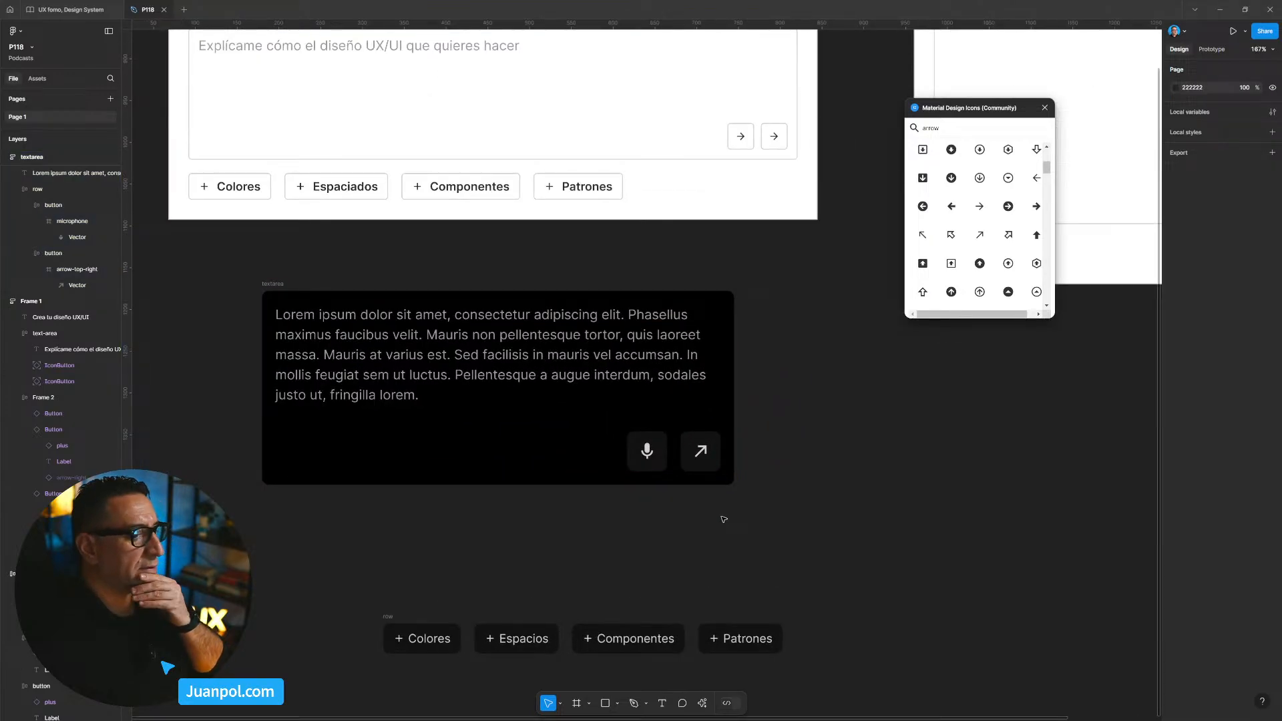
Try placing the microphone button after the arrow button and restore the original order.
{"action": "left_click", "coordinate": [663, 468]}
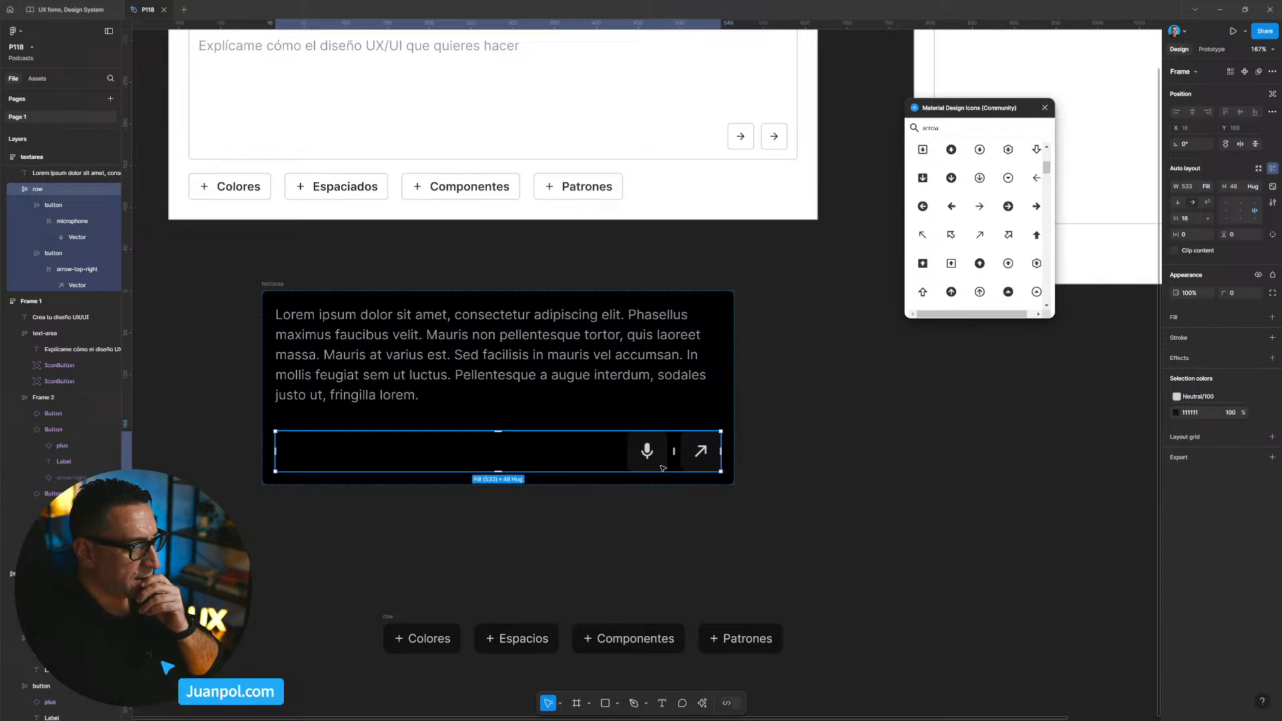
{"action": "left_click", "coordinate": [663, 468]}
{"action": "key", "text": "Right"}
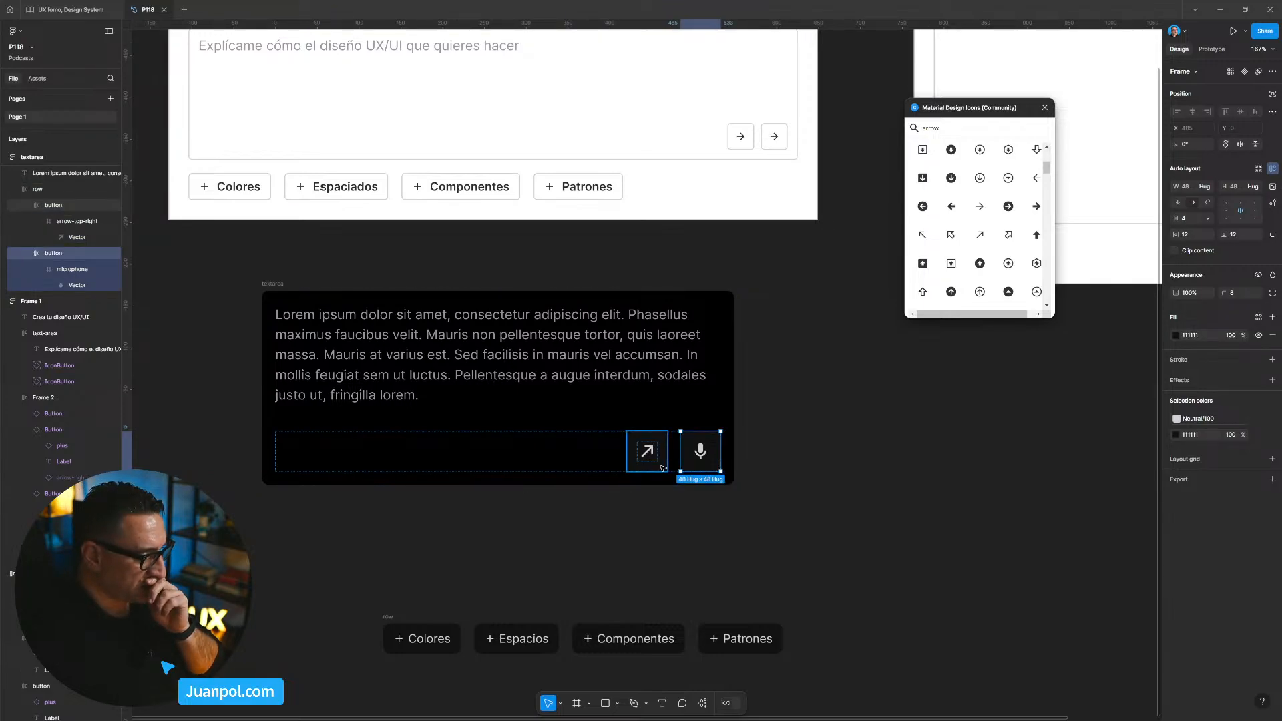
{"action": "key", "text": "Left"}
{"action": "key", "text": "Escape"}
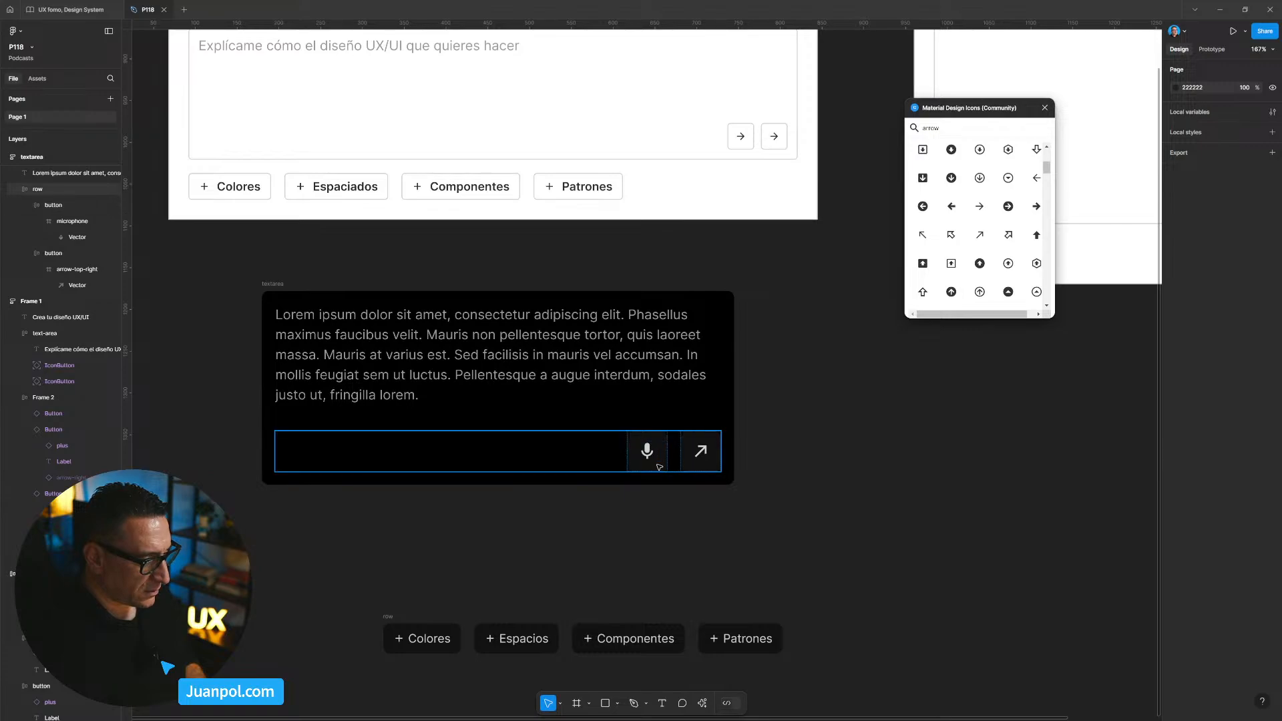
Make the microphone button's background fill invisible and set the gap of the textarea's button row to 8.
{"action": "double_click", "coordinate": [658, 468]}
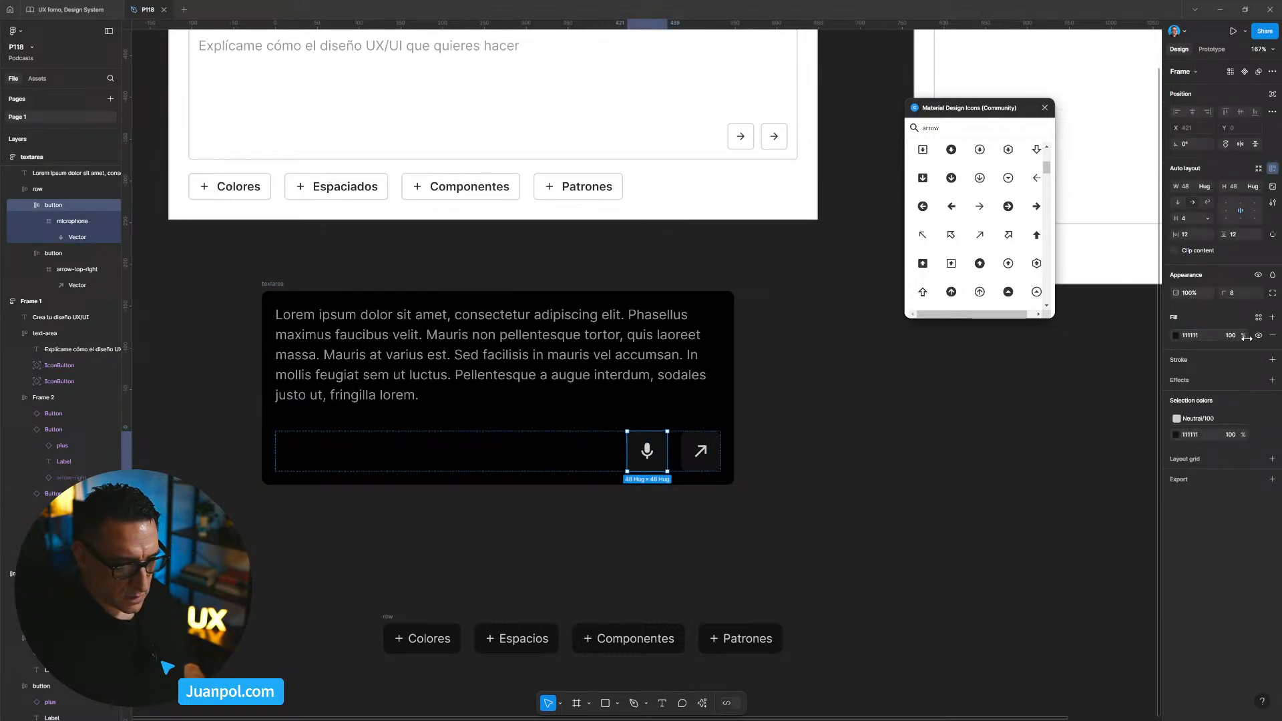
{"action": "key", "text": "Escape"}
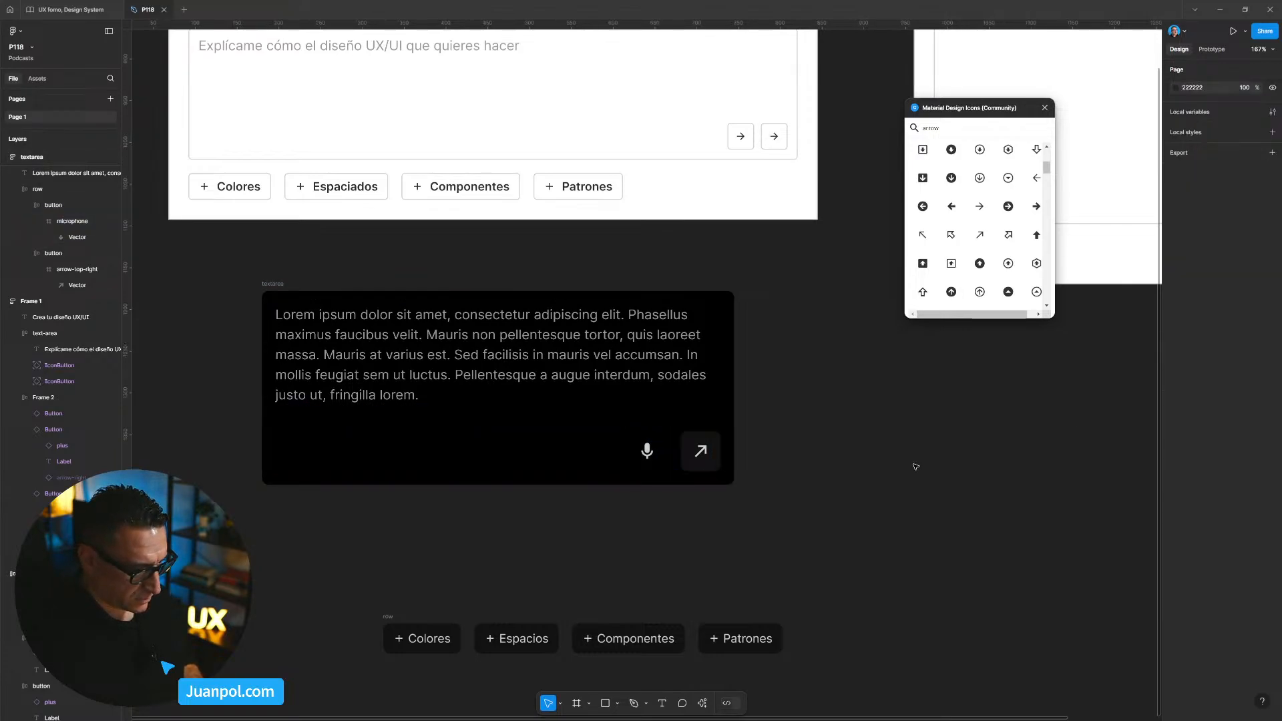
{"action": "left_click", "coordinate": [599, 469]}
{"action": "left_click", "coordinate": [1194, 219]}
{"action": "key", "text": "Return"}
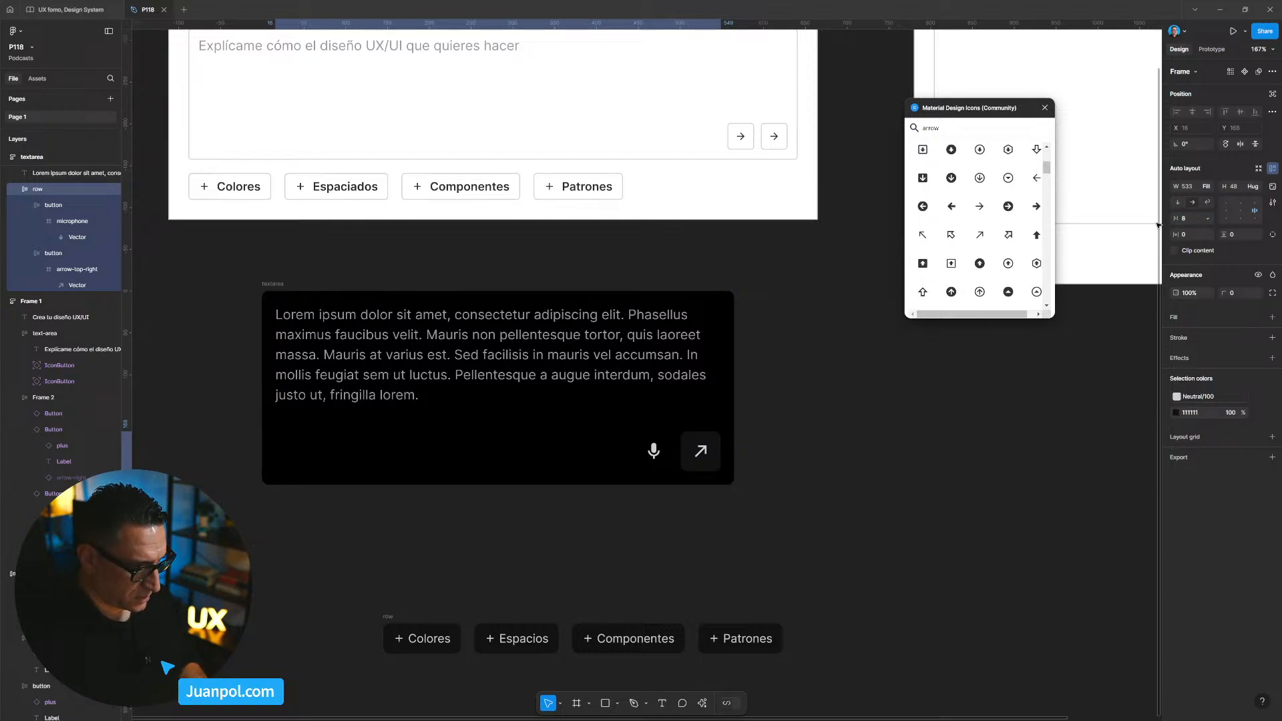
{"action": "key", "text": "Escape"}
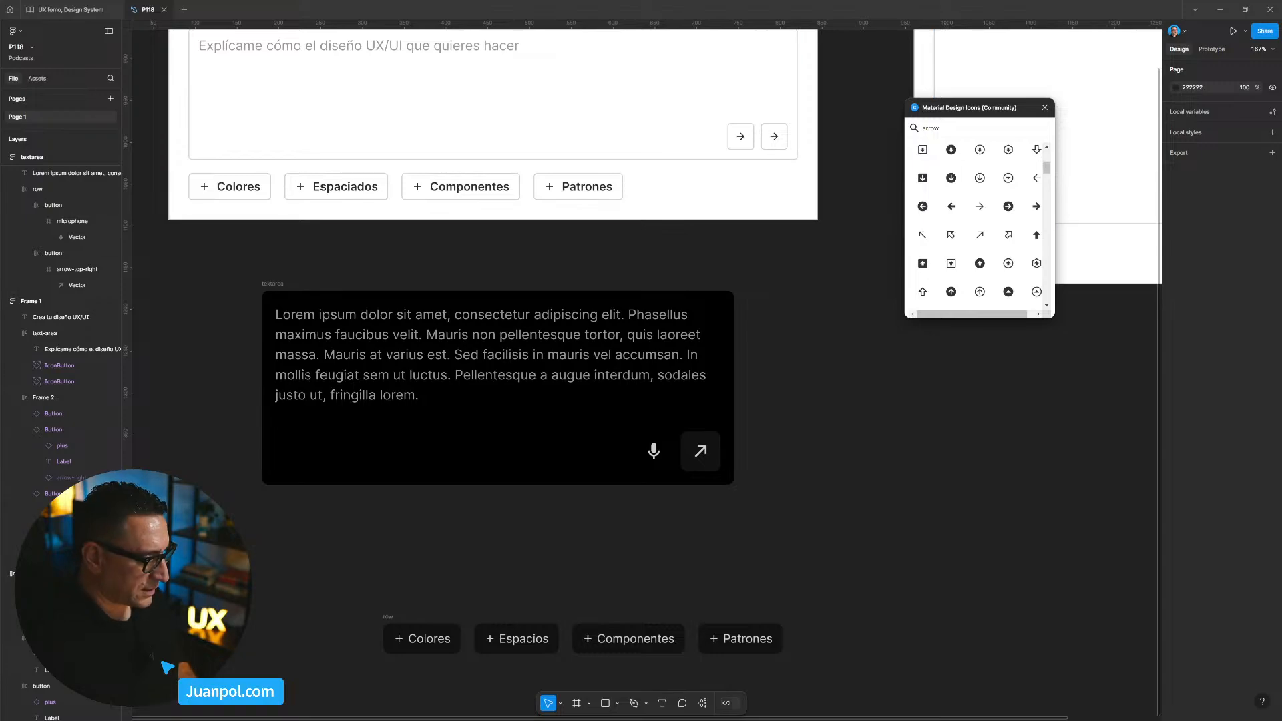
Move the textarea frame closer to the labelled button row, at X 212, Y 1248.
{"action": "left_click", "coordinate": [507, 407]}
{"action": "left_click", "coordinate": [506, 247]}
{"action": "key", "text": "ctrl+0"}
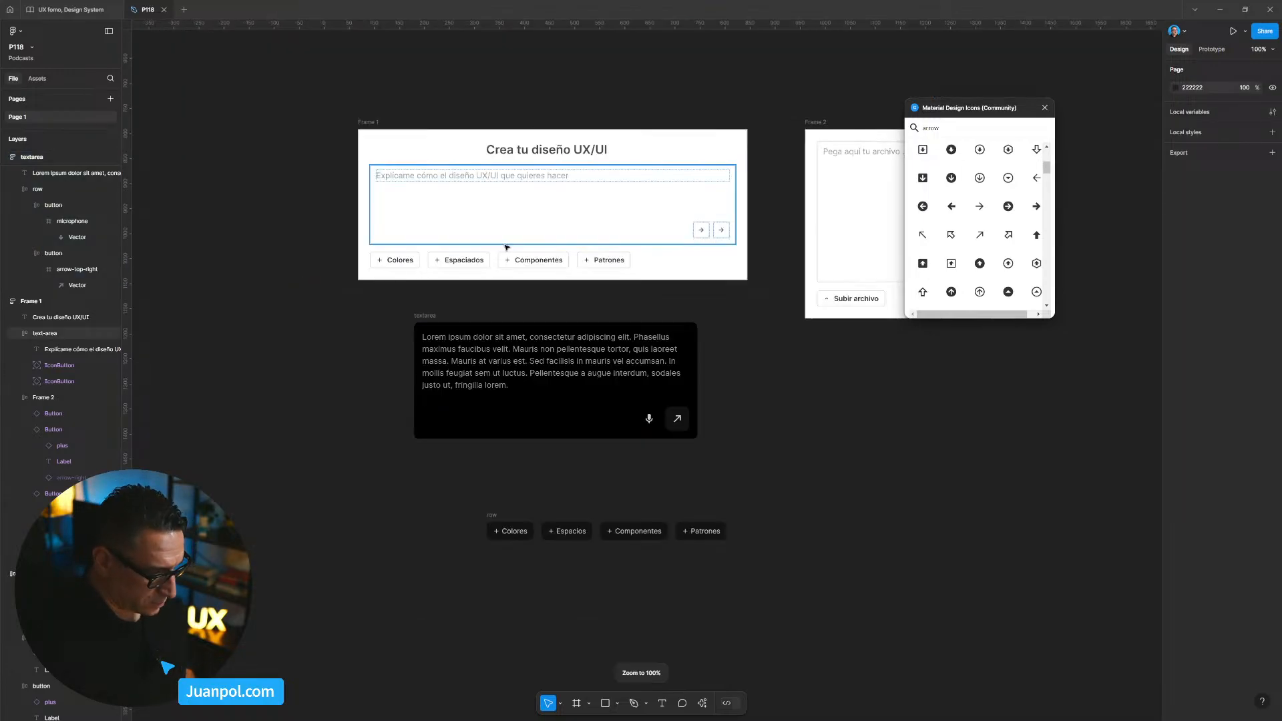
{"action": "left_click_drag", "start_coordinate": [567, 323], "coordinate": [671, 386]}
{"action": "left_click", "coordinate": [551, 410]}
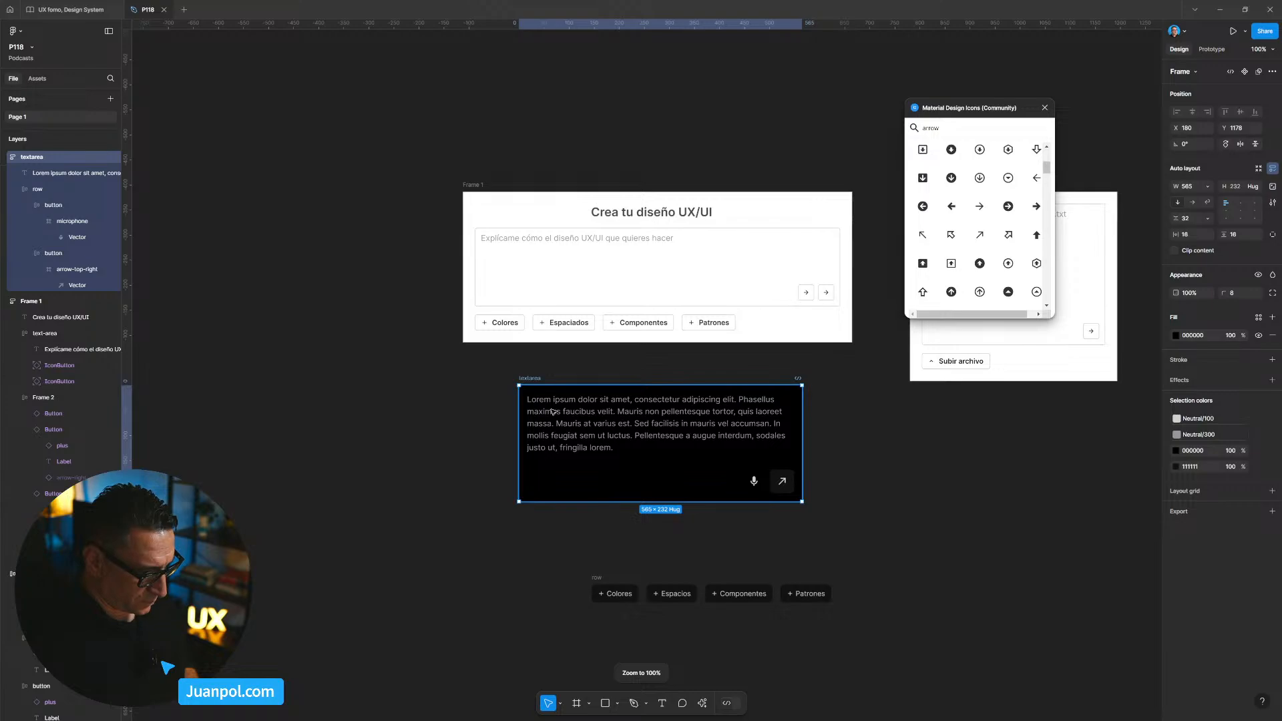
{"action": "left_click_drag", "start_coordinate": [551, 410], "coordinate": [567, 446]}
{"action": "left_click", "coordinate": [863, 569]}
{"action": "left_click_drag", "start_coordinate": [864, 569], "coordinate": [889, 530]}
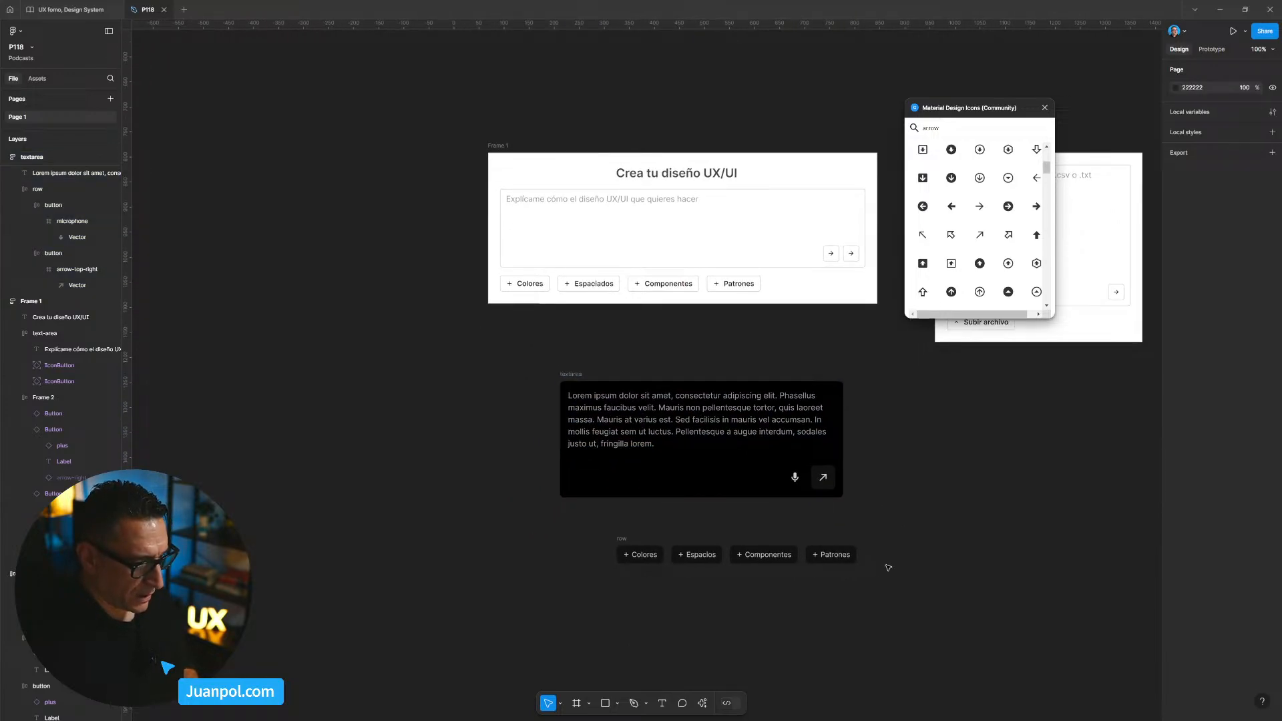
{"action": "left_click", "coordinate": [569, 378]}
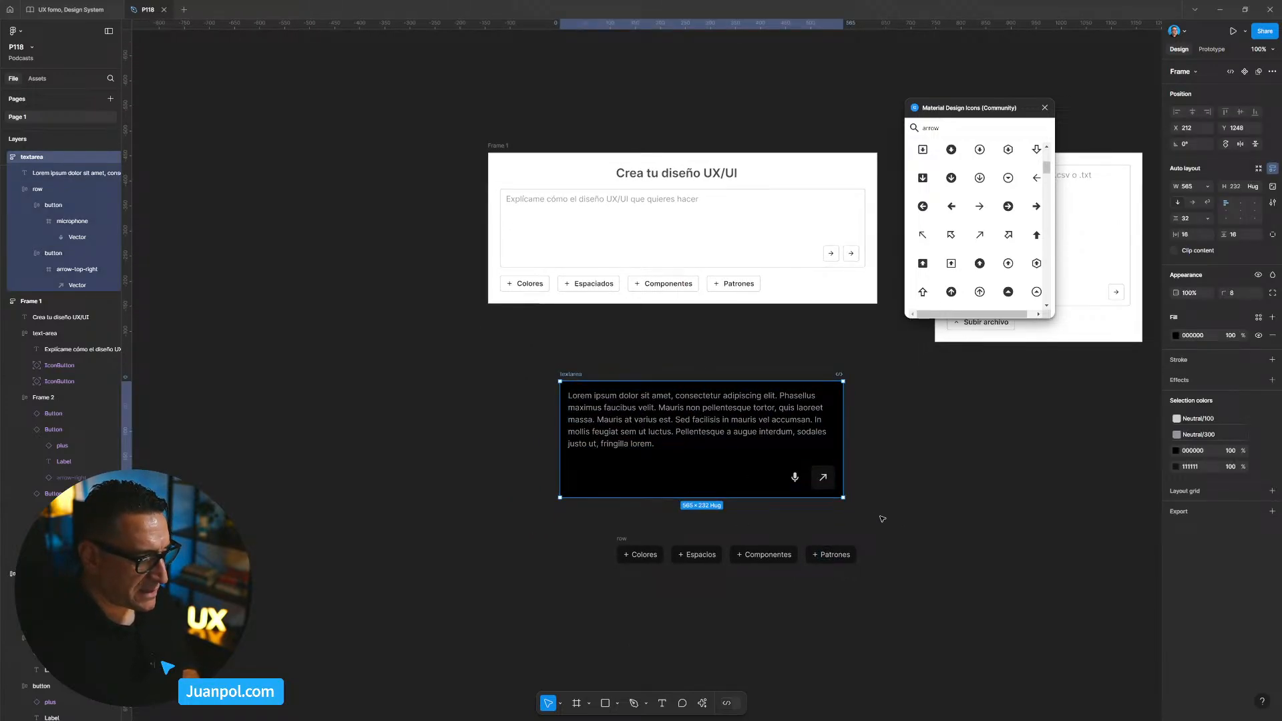
{"action": "left_click", "coordinate": [906, 575]}
Draw a frame of about 2250 × 1643 on the empty canvas beside the existing designs and fill it with 000000.
{"action": "left_click_drag", "start_coordinate": [907, 578], "coordinate": [538, 520]}
{"action": "left_click_drag", "start_coordinate": [441, 489], "coordinate": [566, 463]}
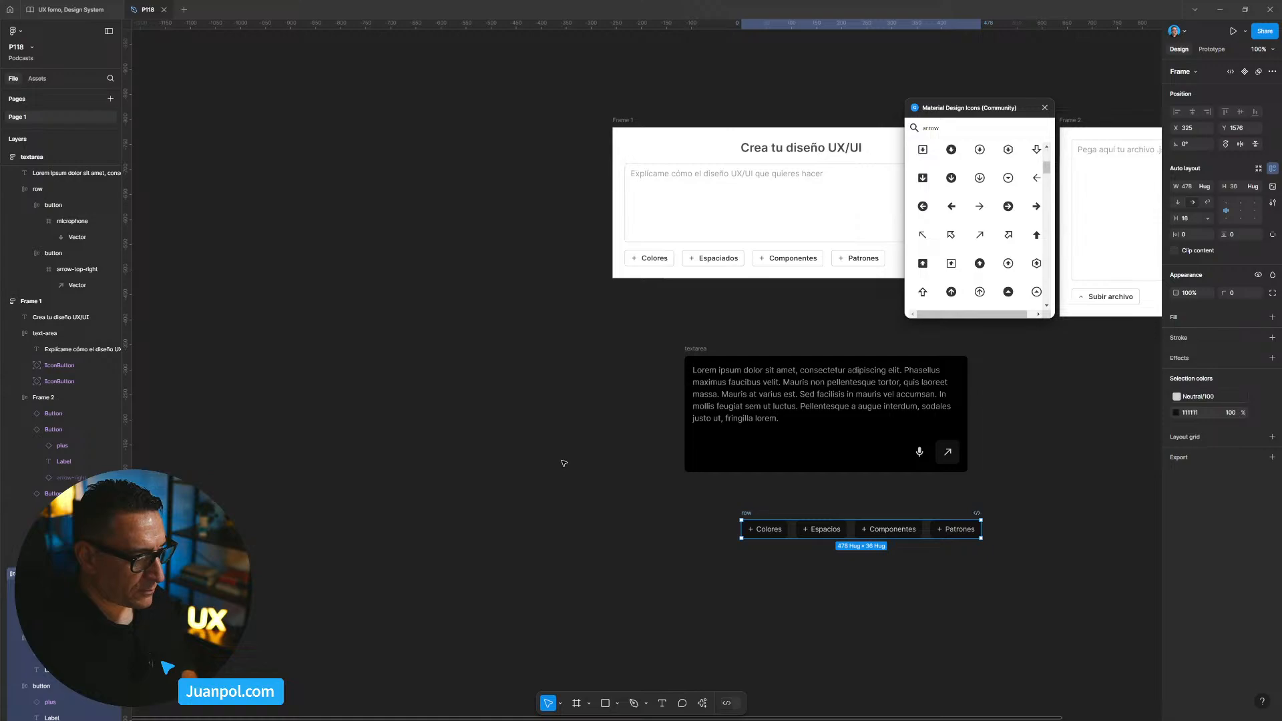
{"action": "scroll", "coordinate": [565, 464], "scroll_direction": "down", "scroll_amount": 5}
{"action": "key", "text": "f"}
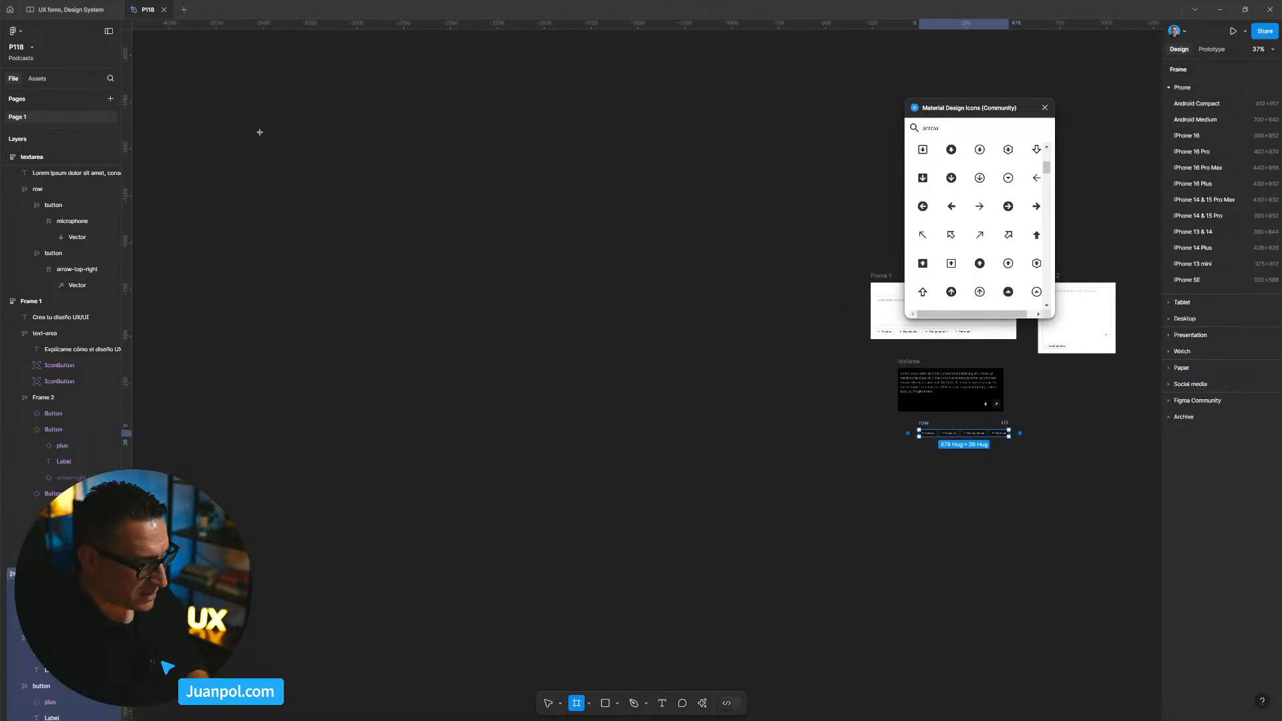
{"action": "mouse_move", "coordinate": [366, 209]}
{"action": "left_mouse_down"}
{"action": "mouse_move", "coordinate": [739, 515]}
{"action": "mouse_move", "coordinate": [788, 517]}
{"action": "left_mouse_up"}
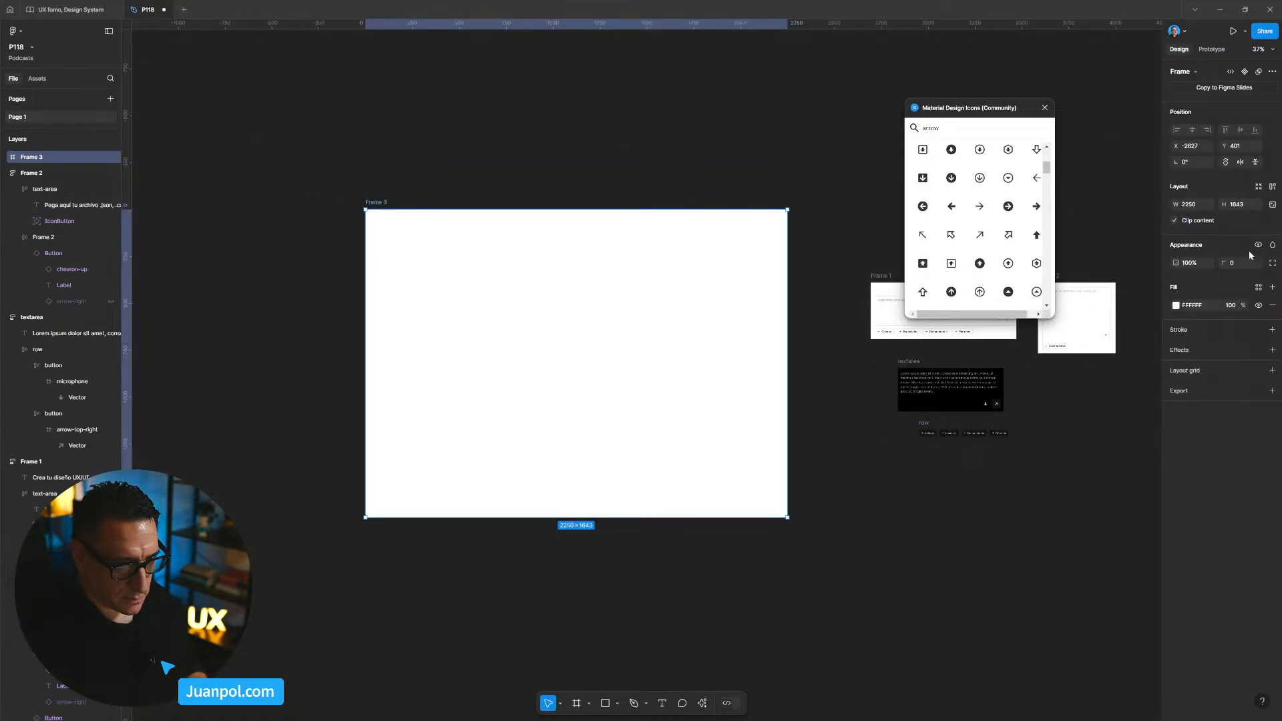
{"action": "left_click", "coordinate": [1210, 307]}
{"action": "type", "text": "00"}
{"action": "key", "text": "Return"}
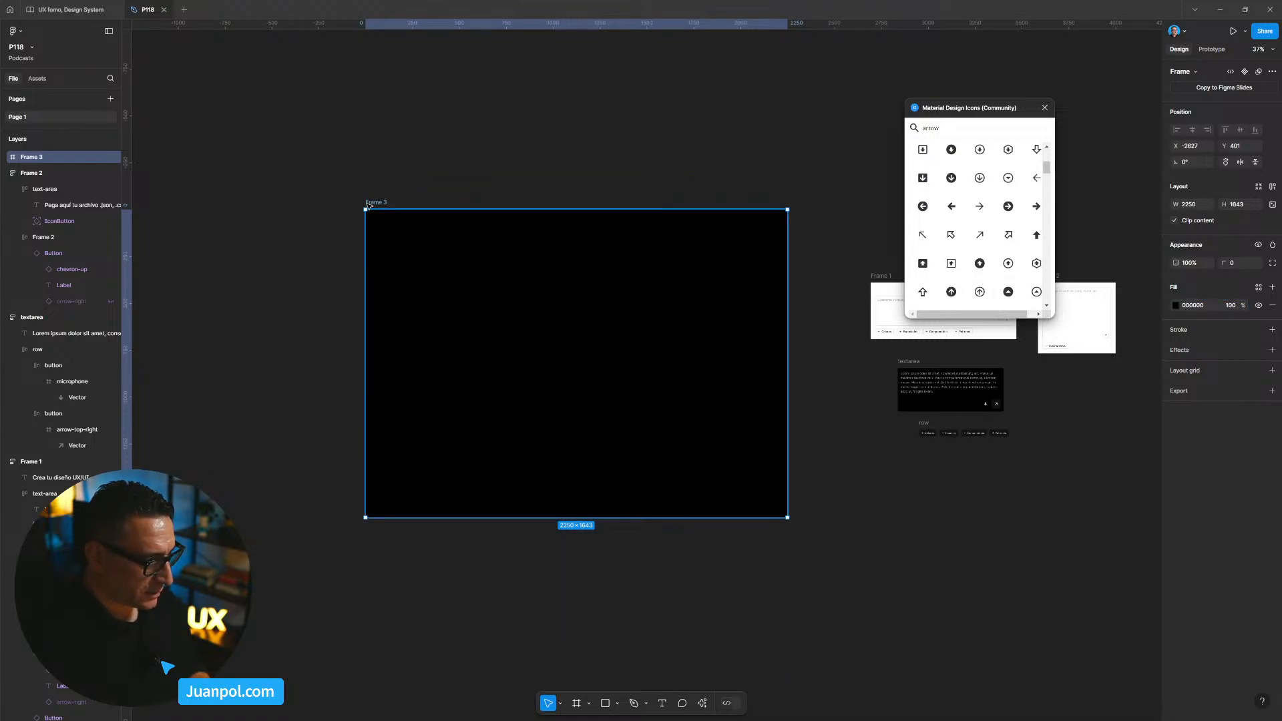
Shift the new black frame slightly further from the designs and resize it to 1440 × 960.
{"action": "left_click_drag", "start_coordinate": [375, 203], "coordinate": [340, 202]}
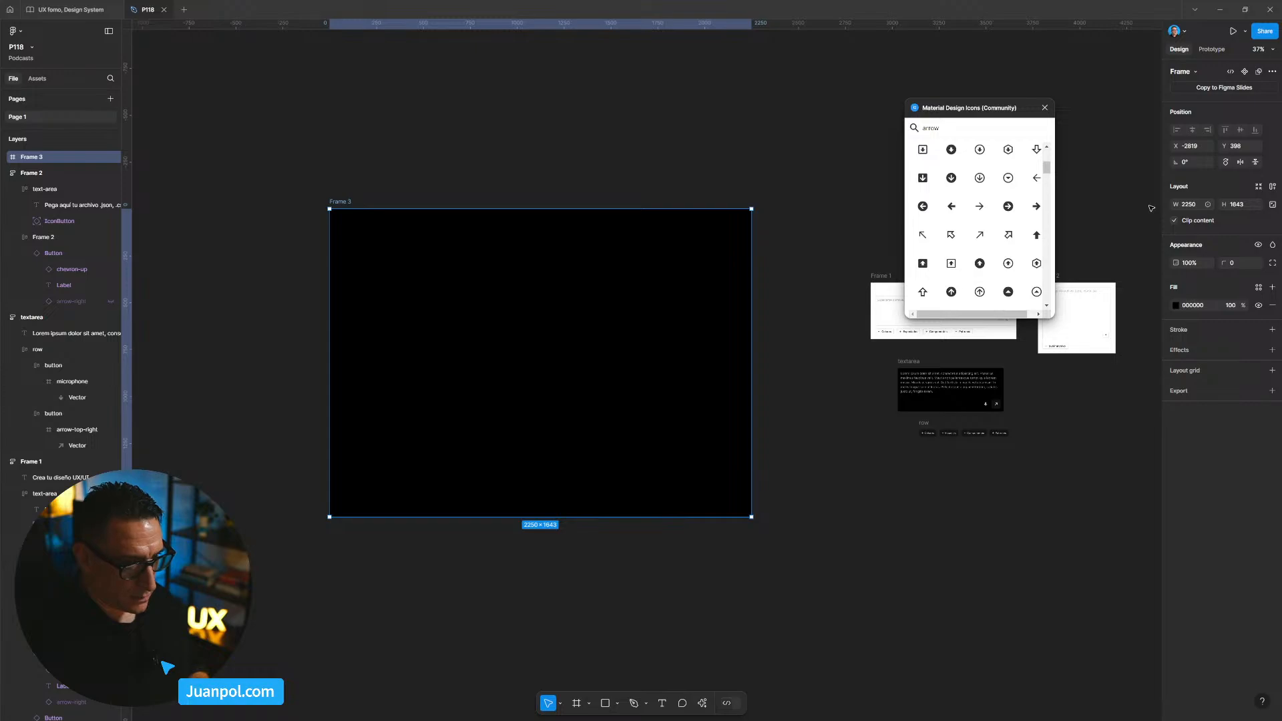
{"action": "left_click", "coordinate": [1200, 207]}
{"action": "type", "text": "1440"}
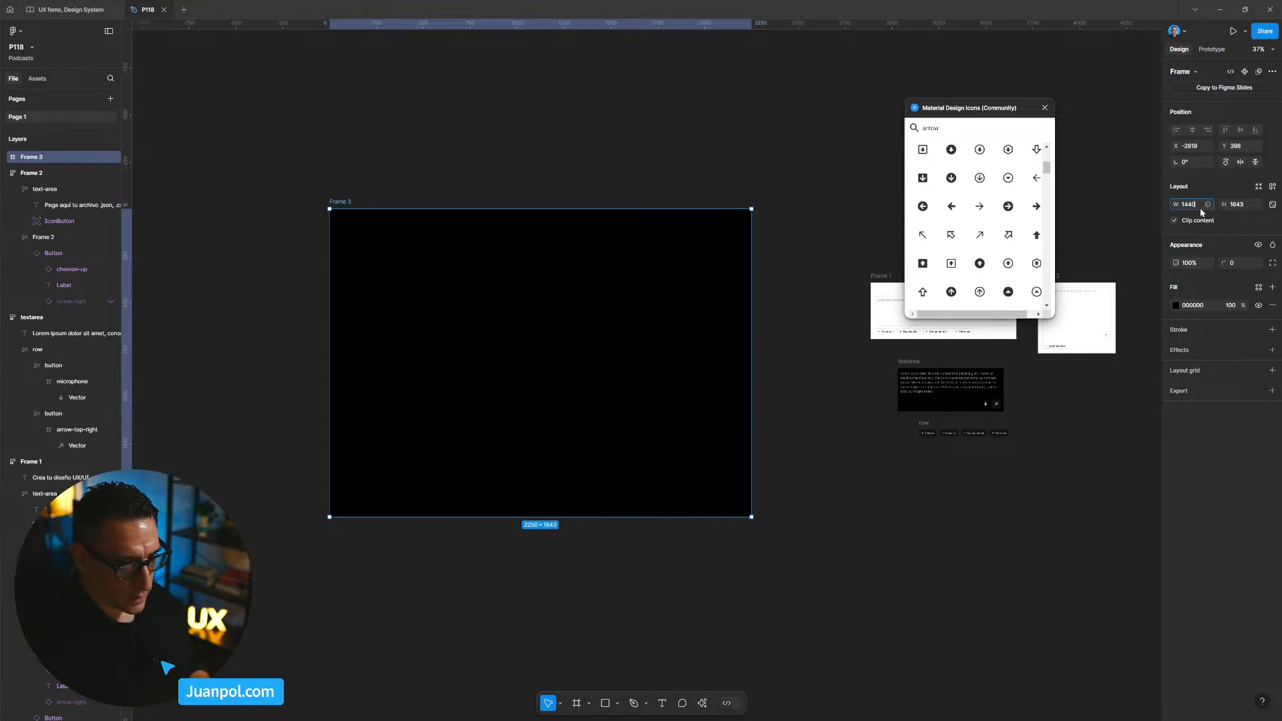
{"action": "key", "text": "Tab"}
{"action": "type", "text": "950"}
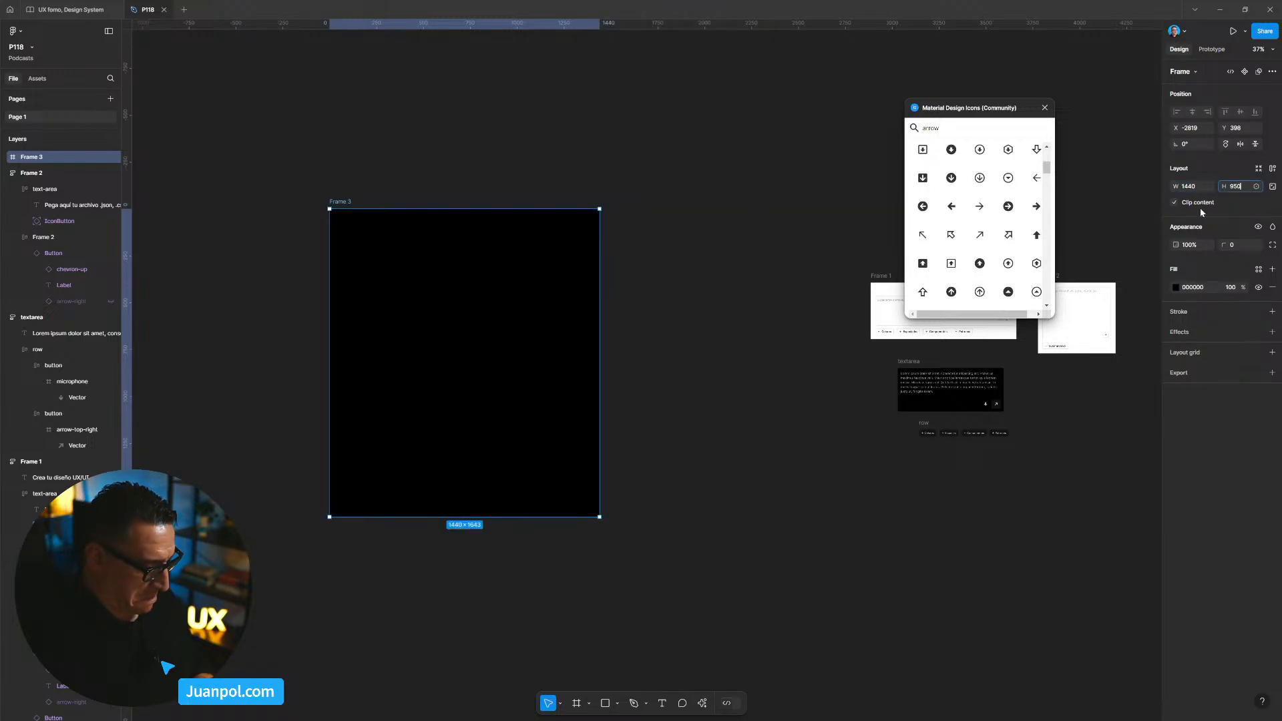
{"action": "key", "text": "BackSpace"}
{"action": "type", "text": "60"}
{"action": "key", "text": "Return"}
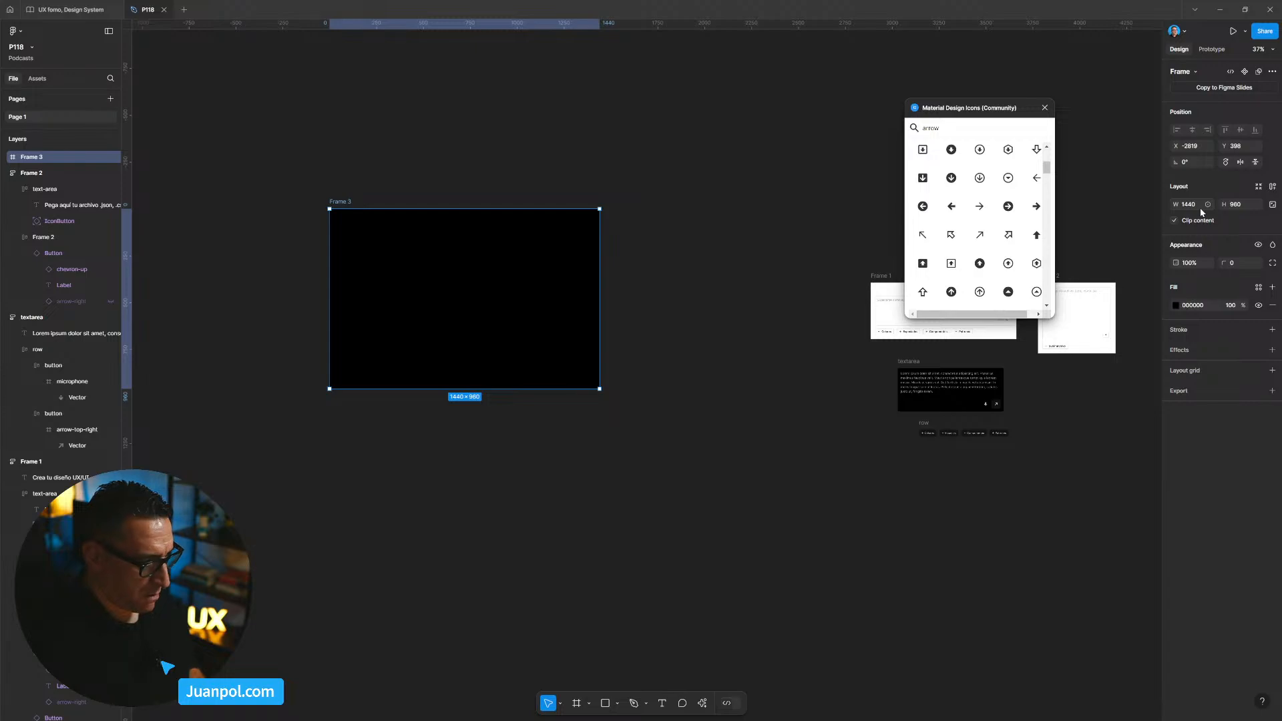
Move the textarea into the new frame and change the frame's fill to a slightly lighter near-black.
{"action": "left_click", "coordinate": [766, 417]}
{"action": "left_click_drag", "start_coordinate": [914, 359], "coordinate": [431, 263]}
{"action": "left_click", "coordinate": [342, 207]}
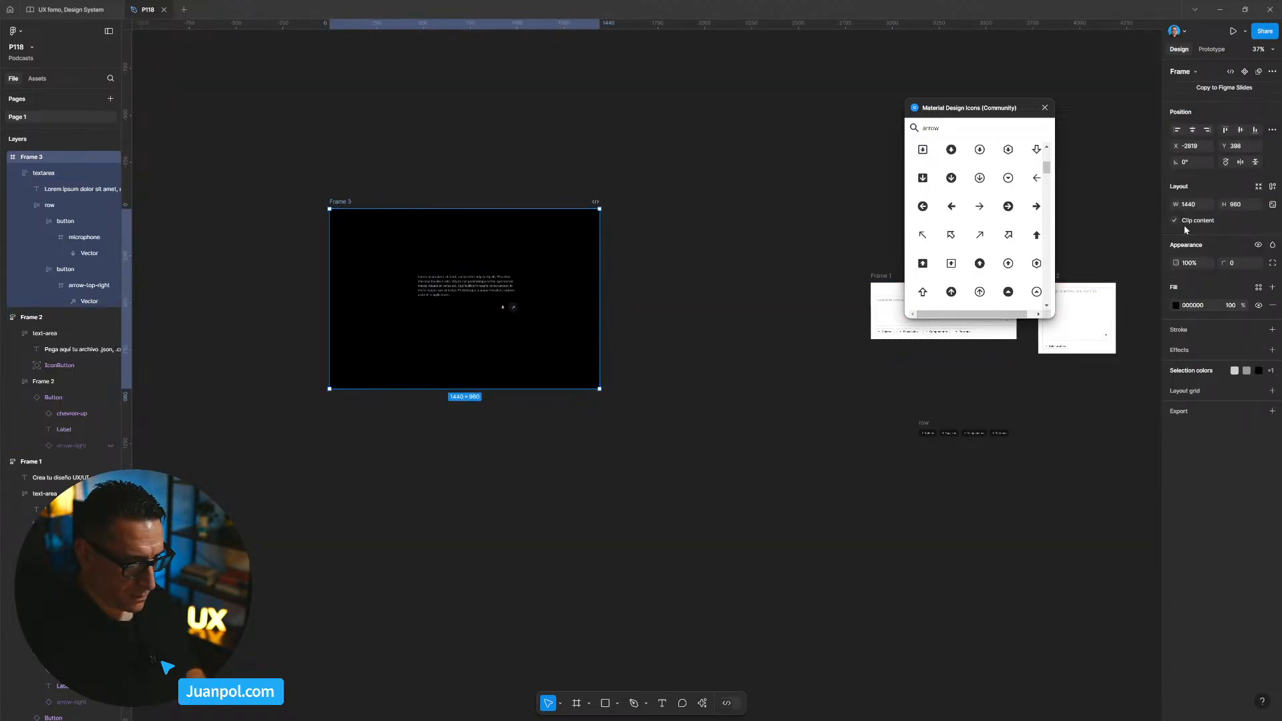
{"action": "left_click", "coordinate": [1178, 307]}
Move the labelled button row just beneath the large frame and lower the textarea inside the frame to X 438, Y 668.
{"action": "left_click_drag", "start_coordinate": [1043, 458], "coordinate": [1021, 457]}
{"action": "left_click", "coordinate": [807, 441]}
{"action": "left_click_drag", "start_coordinate": [871, 457], "coordinate": [515, 424]}
{"action": "left_click_drag", "start_coordinate": [534, 428], "coordinate": [737, 487]}
{"action": "left_click", "coordinate": [735, 385]}
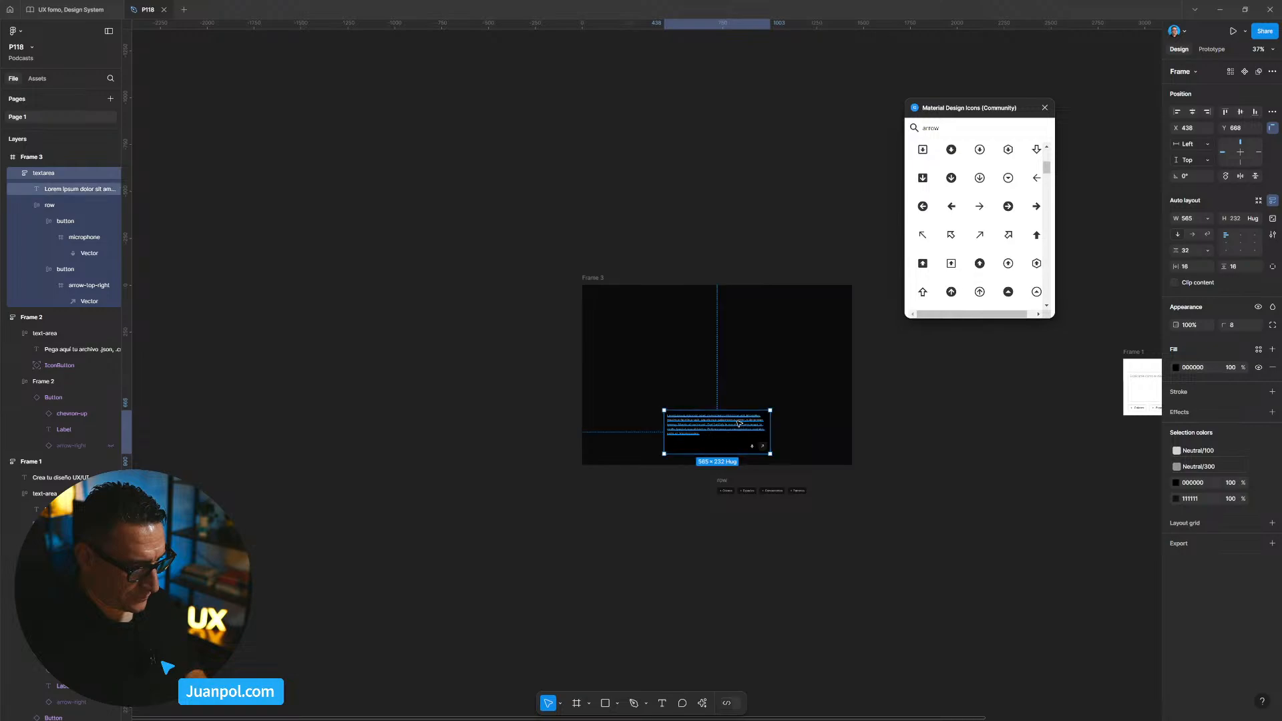
Detach the Lorem ipsum paragraph's text style and set its font size to 14 and line height to 22.
{"action": "scroll", "coordinate": [736, 385], "scroll_direction": "up", "scroll_amount": 8}
{"action": "left_click", "coordinate": [564, 387], "text": "ctrl"}
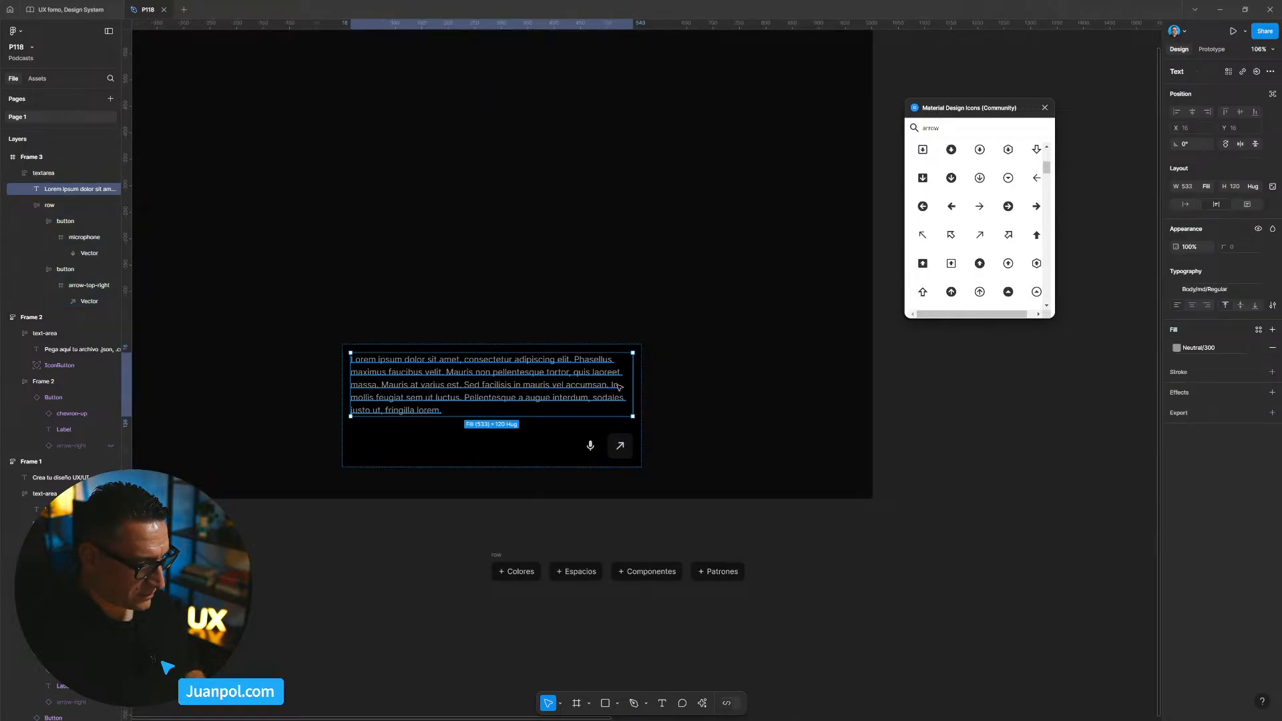
{"action": "left_click", "coordinate": [1225, 290]}
{"action": "left_click", "coordinate": [1272, 290]}
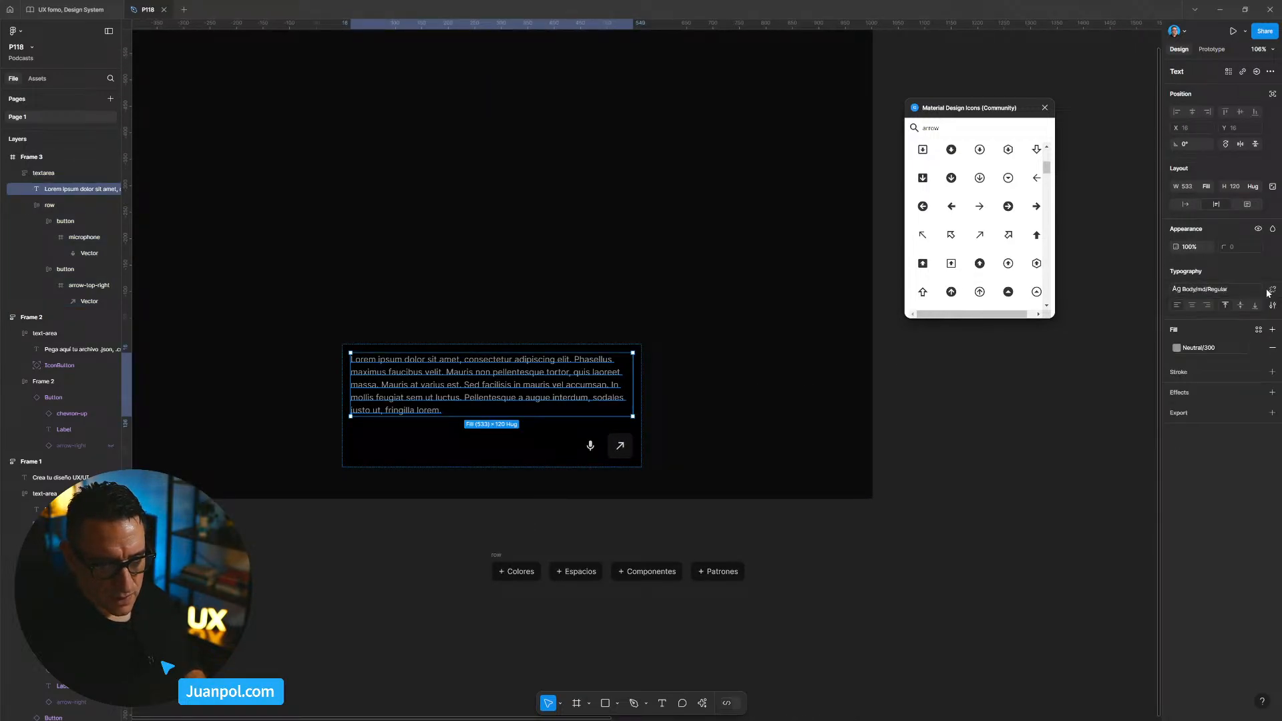
{"action": "left_click_drag", "start_coordinate": [1244, 308], "coordinate": [1216, 310]}
{"action": "type", "text": "14"}
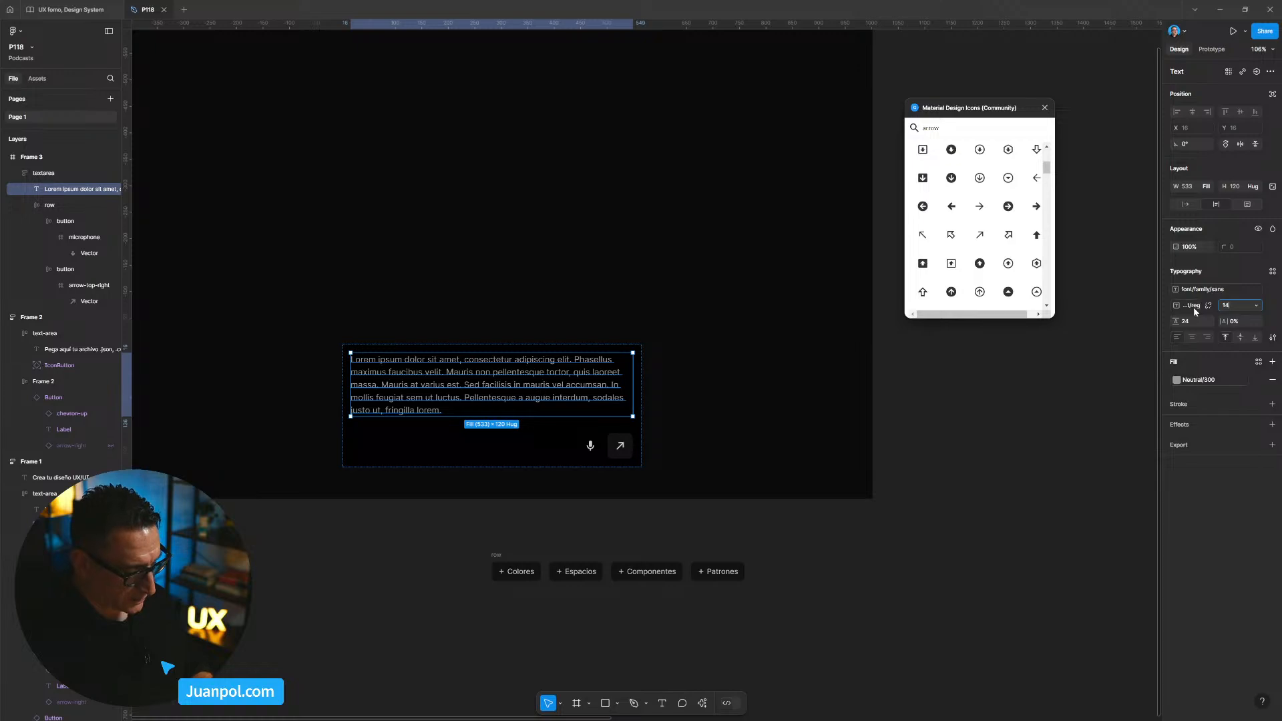
{"action": "key", "text": "Return"}
{"action": "left_click", "coordinate": [1200, 323]}
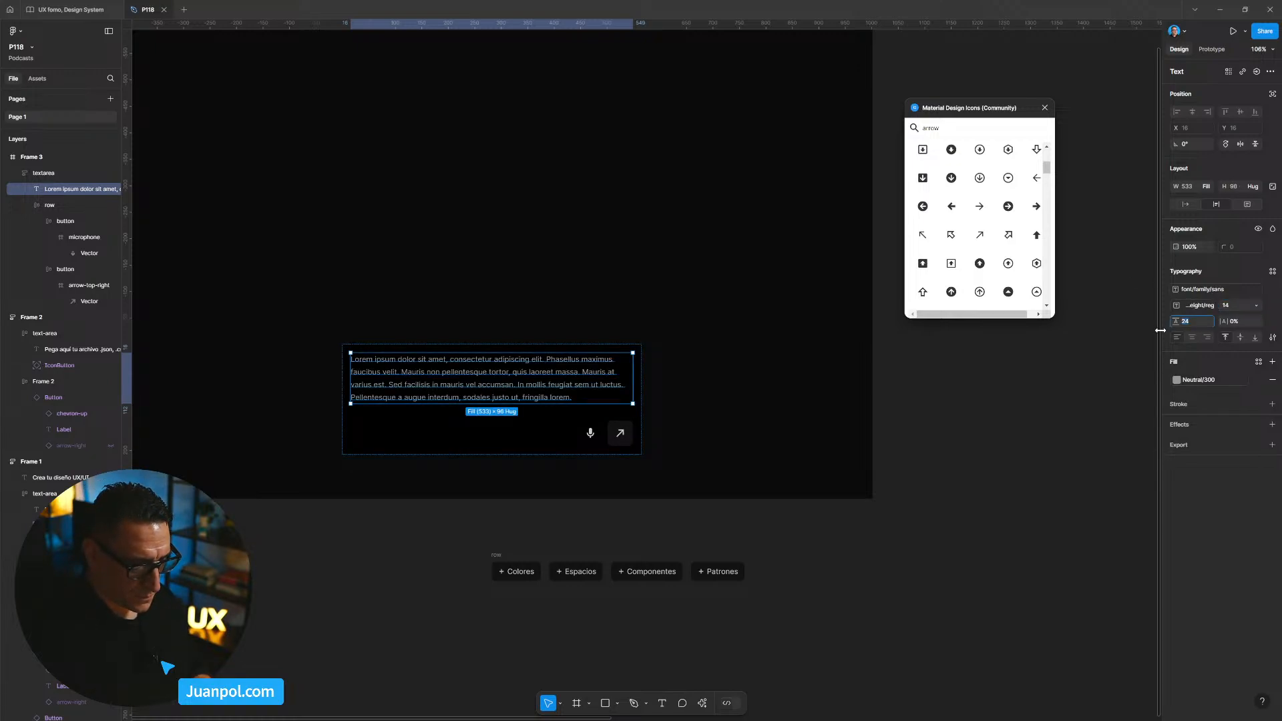
{"action": "key", "text": "Return"}
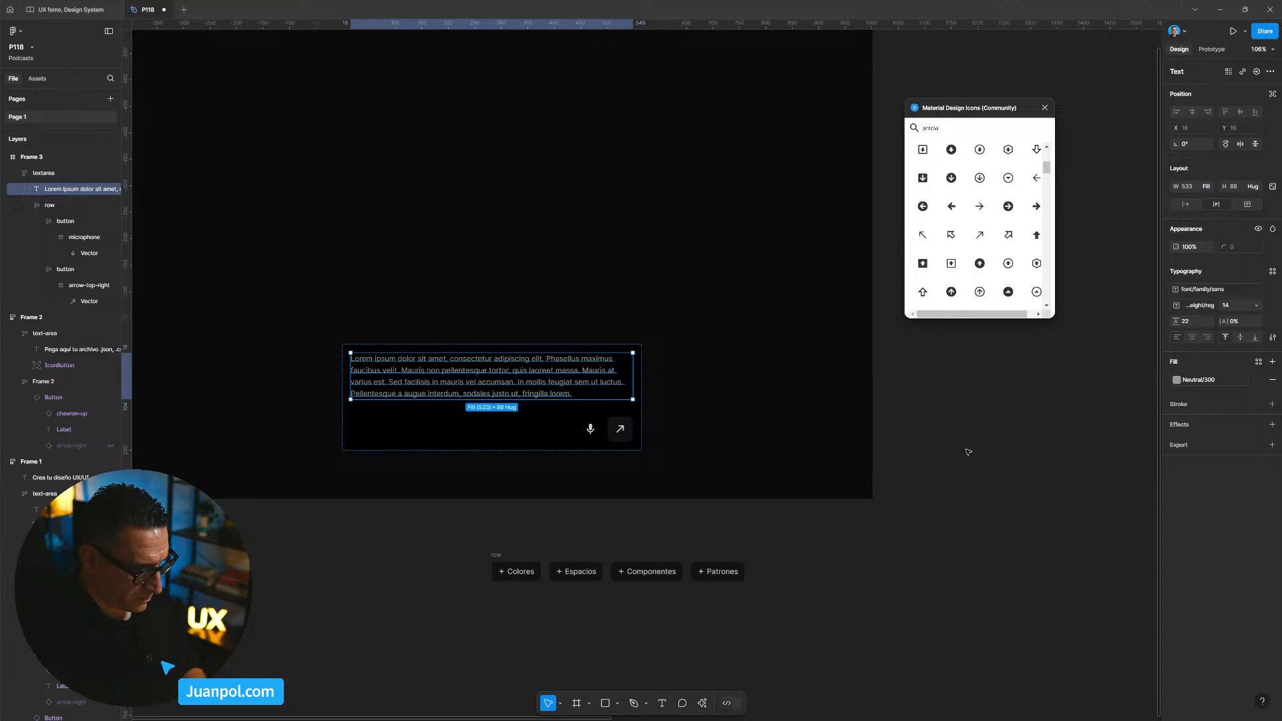
{"action": "key", "text": "Escape"}
Widen the textarea to 696 and move the labelled button row into the large frame below it, at X 457, Y 904.
{"action": "left_click_drag", "start_coordinate": [649, 407], "coordinate": [691, 407]}
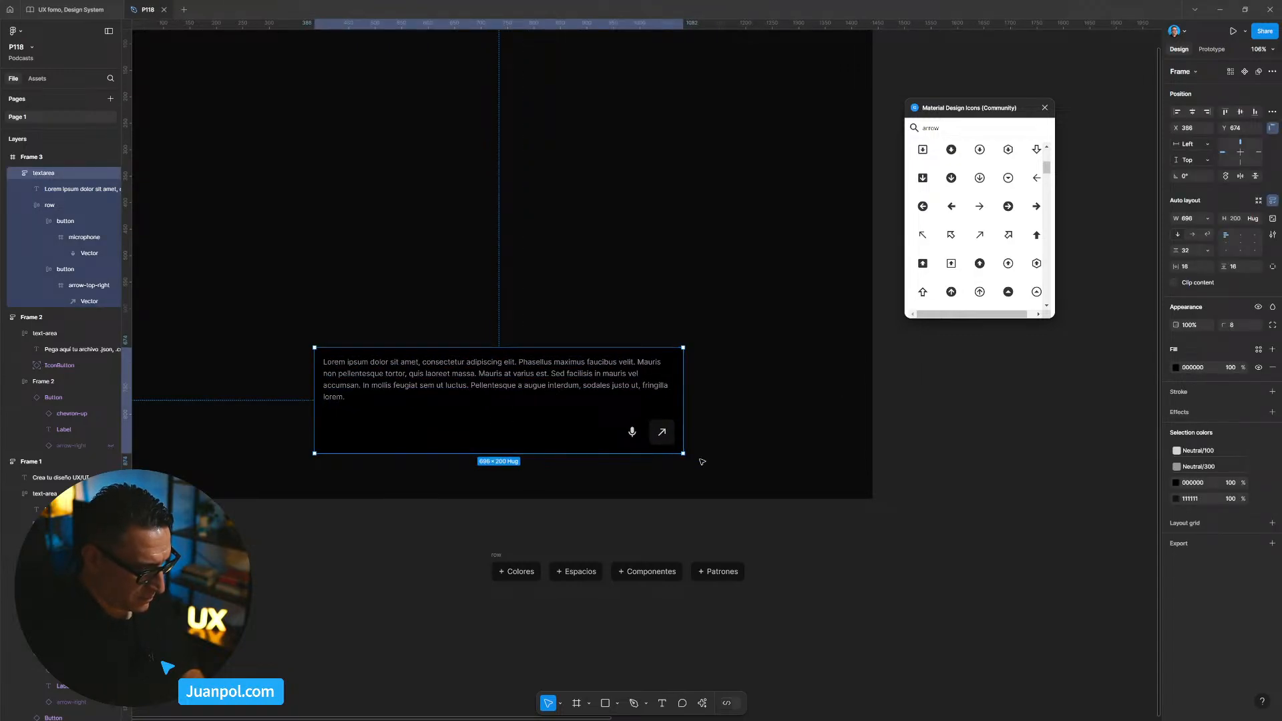
{"action": "left_click_drag", "start_coordinate": [904, 456], "coordinate": [978, 447]}
{"action": "left_click_drag", "start_coordinate": [609, 535], "coordinate": [467, 532]}
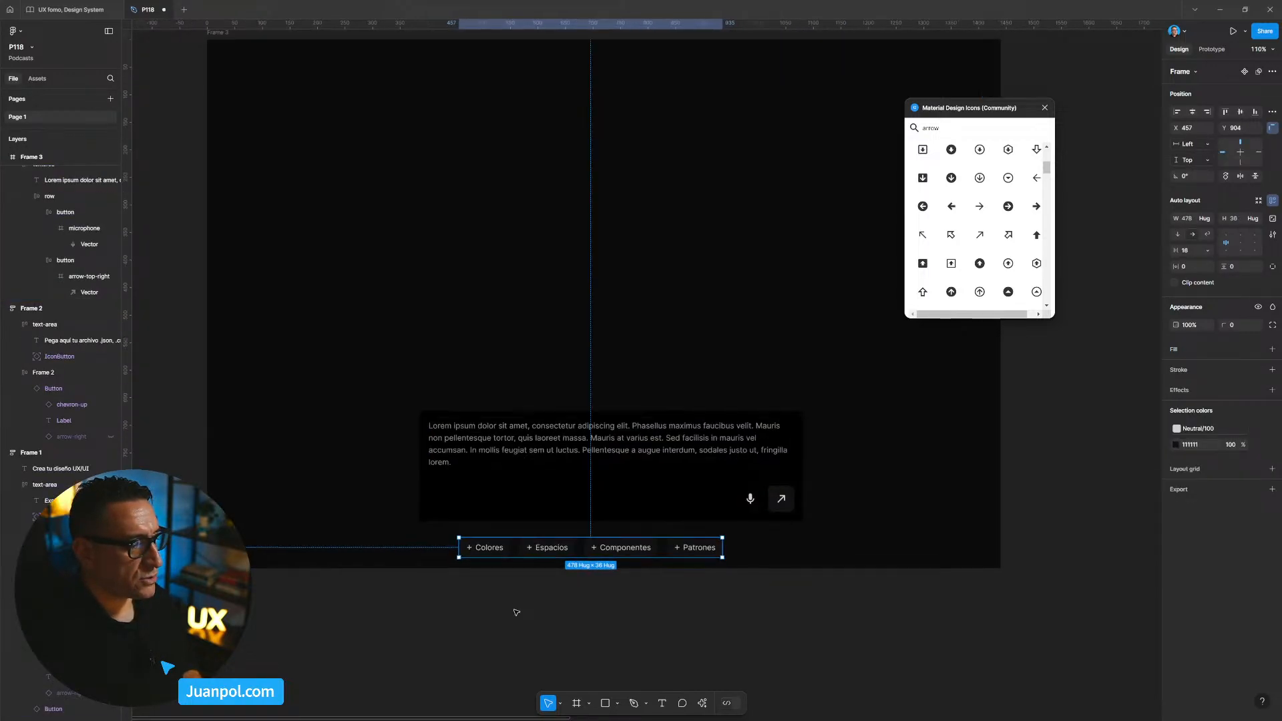
{"action": "left_click", "coordinate": [515, 610]}
Raise the textarea above the labelled button row, to X 372, Y 644.
{"action": "scroll", "coordinate": [515, 610], "scroll_direction": "up", "scroll_amount": 2}
{"action": "left_click", "coordinate": [528, 547]}
{"action": "left_click_drag", "start_coordinate": [528, 504], "coordinate": [519, 485]}
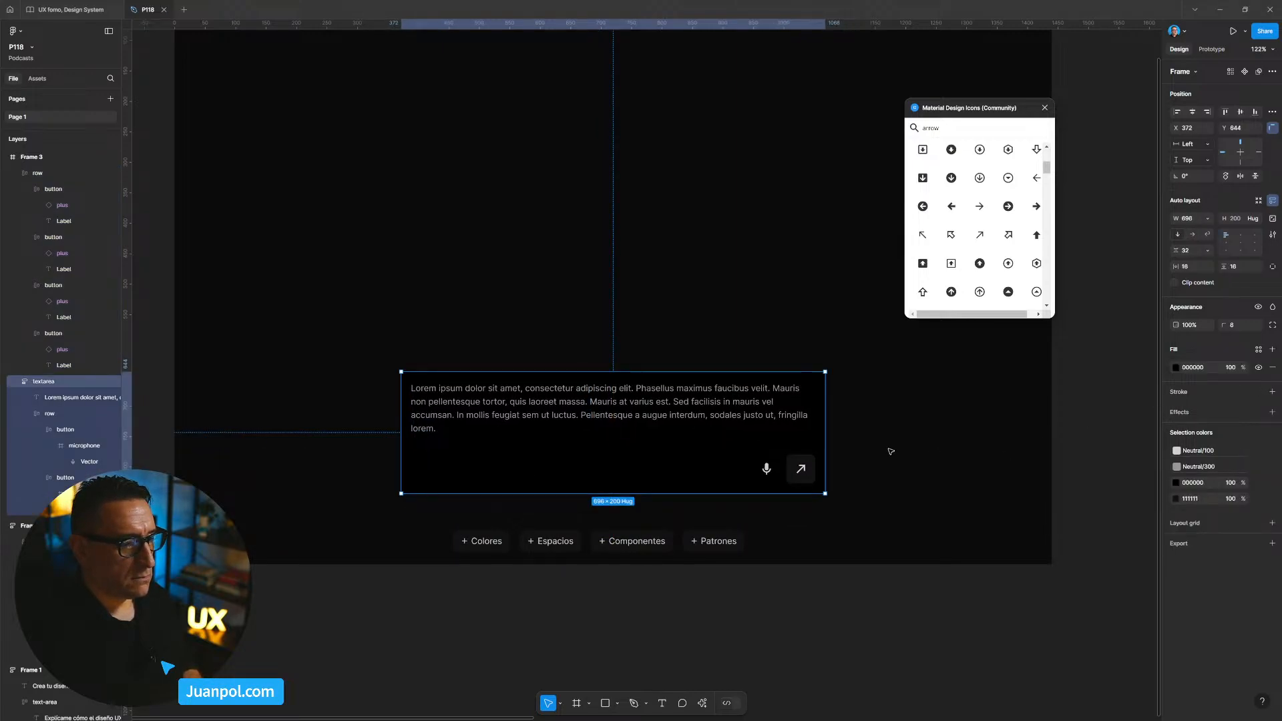
{"action": "left_click", "coordinate": [812, 480]}
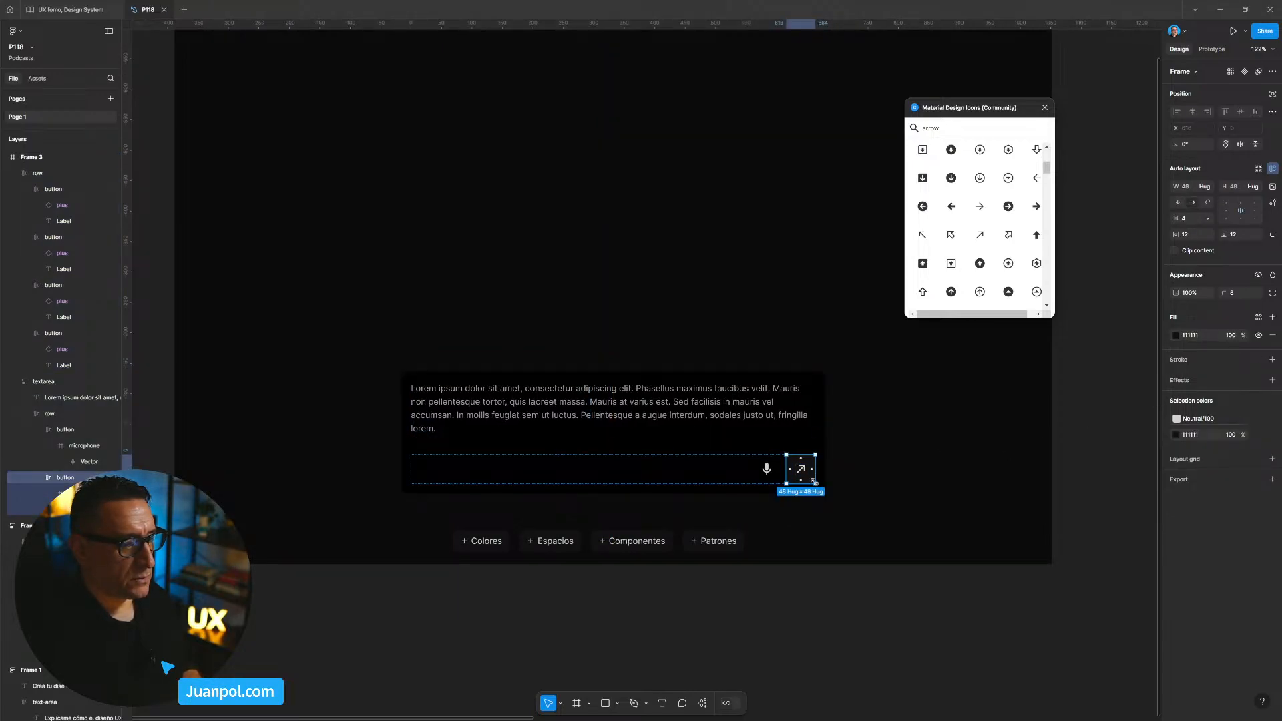
{"action": "left_click", "coordinate": [659, 627]}
{"action": "left_click", "coordinate": [499, 551]}
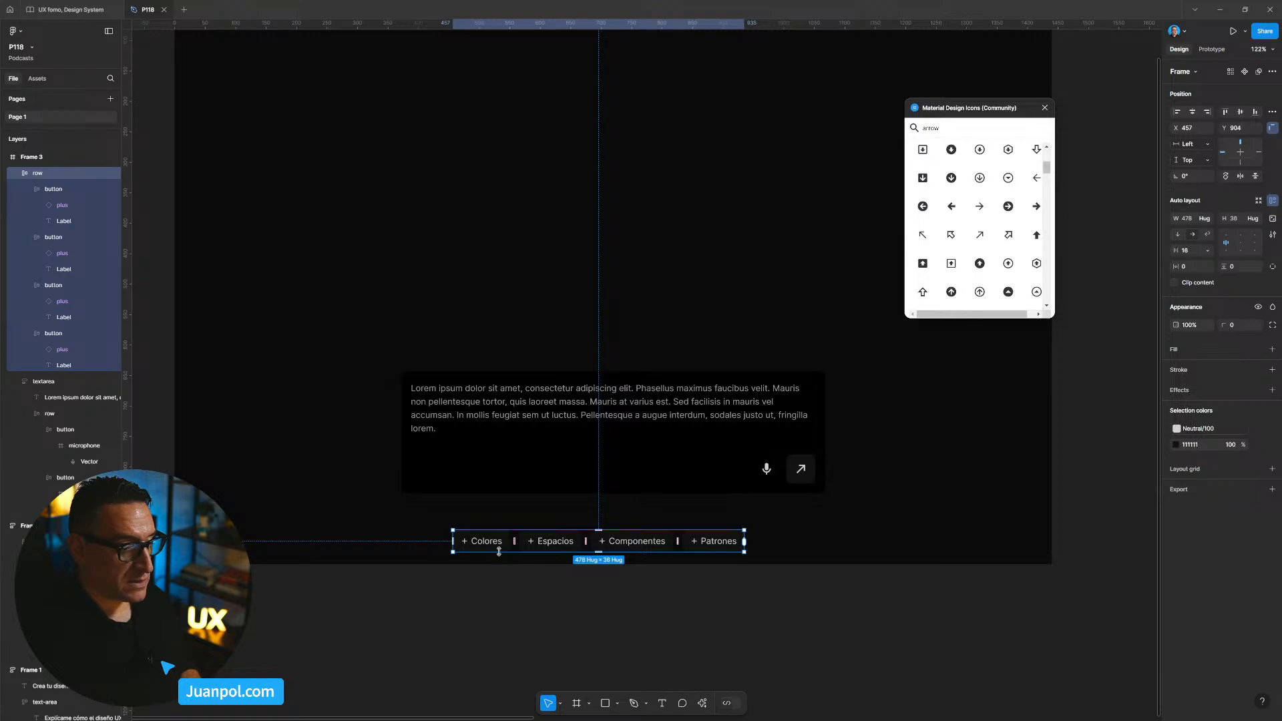
{"action": "key", "text": "Return"}
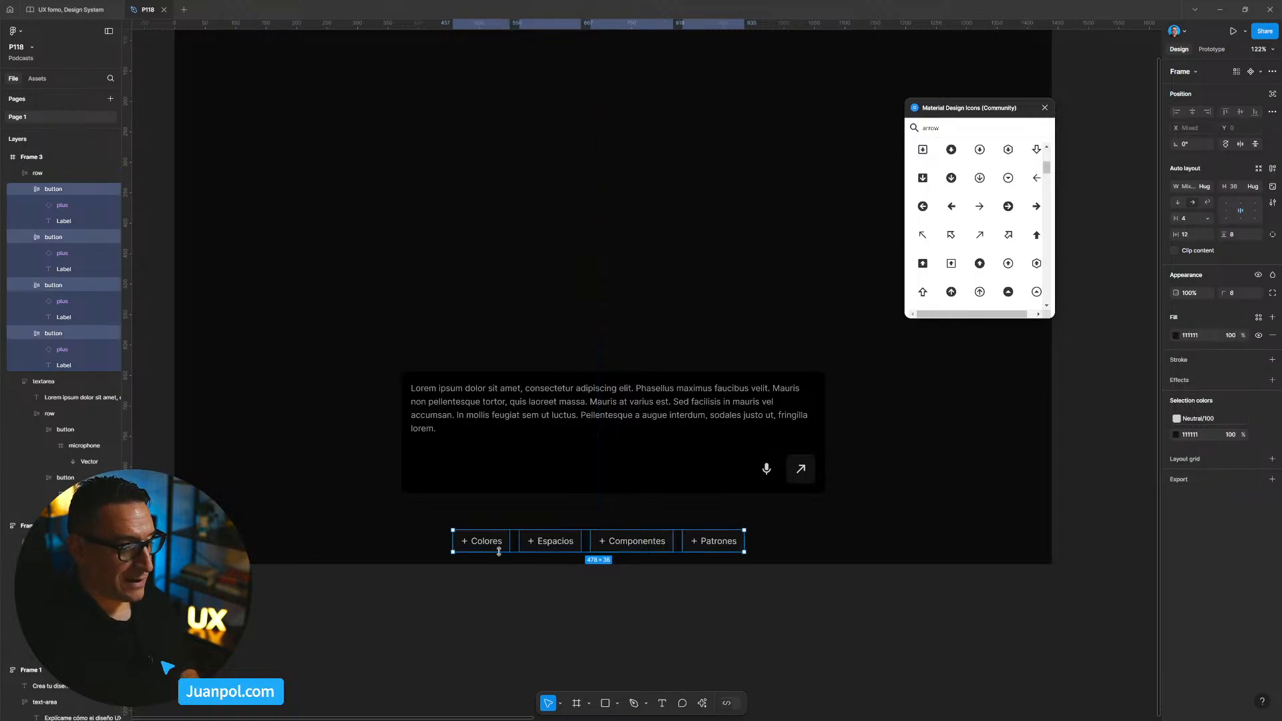
{"action": "left_click", "coordinate": [808, 483], "text": "shift"}
{"action": "left_click", "coordinate": [808, 483], "text": "ctrl"}
{"action": "left_click", "coordinate": [695, 542], "text": "shift"}
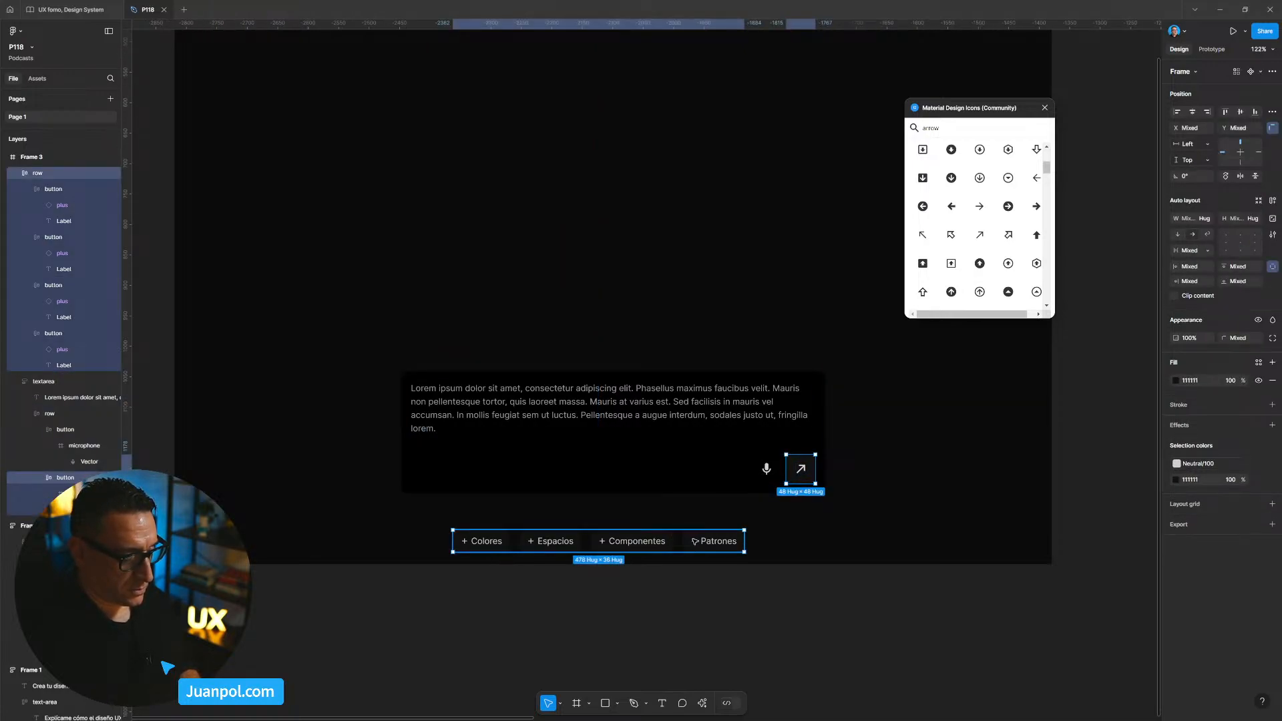
{"action": "key", "text": "shift+Return"}
{"action": "left_click", "coordinate": [911, 692]}
Set the fill of all four labelled buttons in the row to 222222.
{"action": "left_click", "coordinate": [690, 538]}
{"action": "key", "text": "Return"}
{"action": "left_click", "coordinate": [1176, 435]}
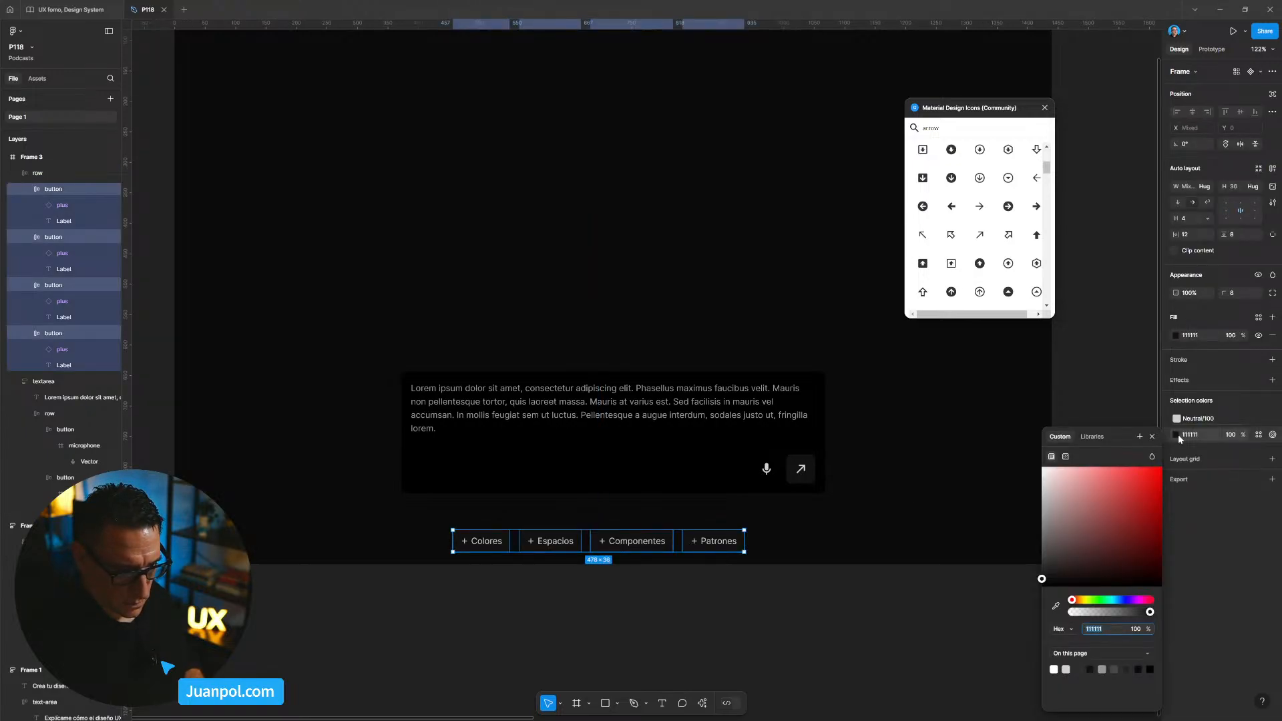
{"action": "left_click", "coordinate": [1112, 630]}
{"action": "type", "text": "222222"}
{"action": "key", "text": "Return"}
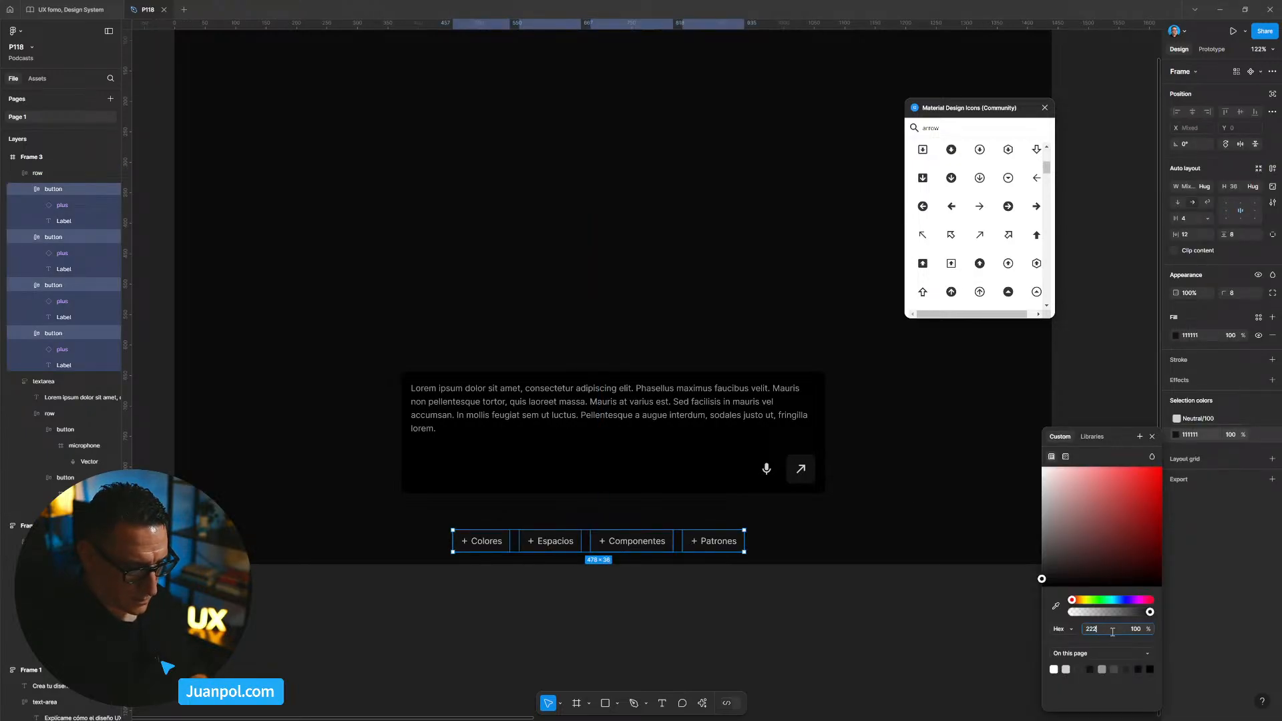
Set the fill of the textarea's arrow button to 222222.
{"action": "left_click", "coordinate": [808, 486]}
{"action": "left_click", "coordinate": [803, 475]}
{"action": "left_click", "coordinate": [803, 473]}
{"action": "left_click", "coordinate": [1202, 336]}
{"action": "type", "text": "222222"}
{"action": "key", "text": "Return"}
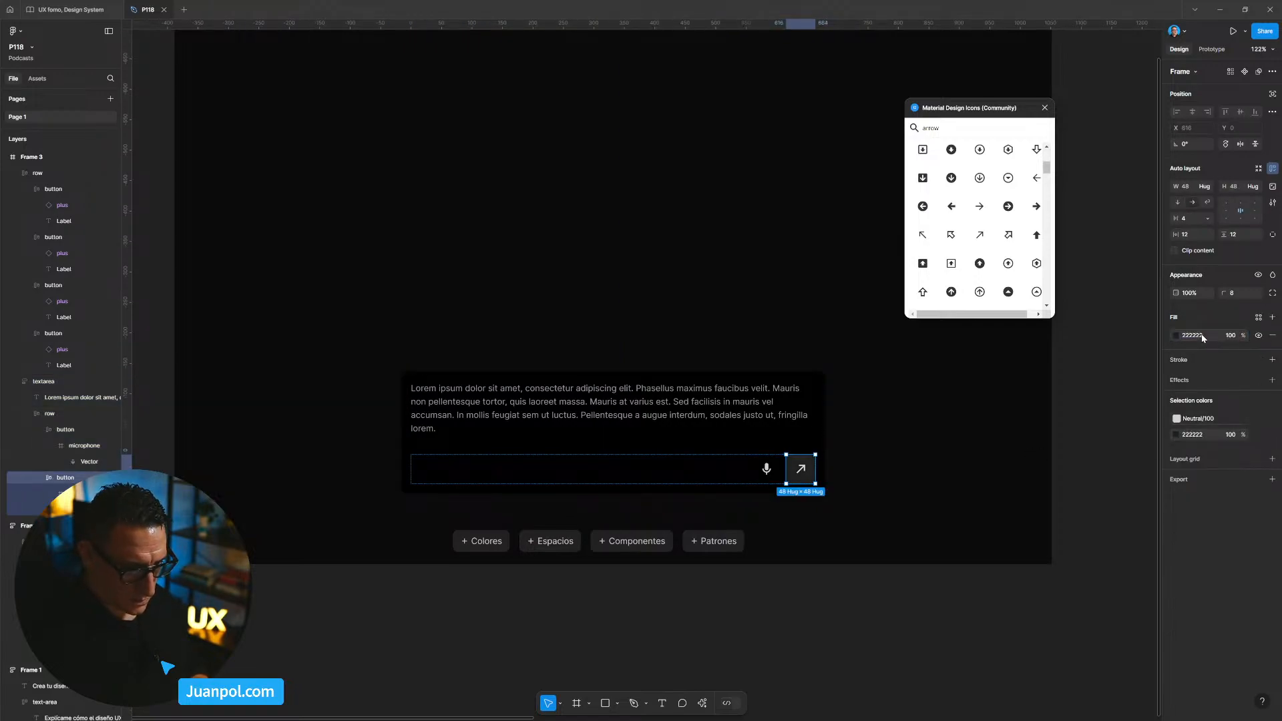
{"action": "left_click", "coordinate": [679, 575]}
Move the textarea up to X 335, Y 495 and the labelled button row below it to X 445, Y 790.
{"action": "scroll", "coordinate": [695, 593], "scroll_direction": "down", "scroll_amount": 1}
{"action": "left_click_drag", "start_coordinate": [630, 438], "coordinate": [609, 347]}
{"action": "left_click_drag", "start_coordinate": [629, 528], "coordinate": [629, 456]}
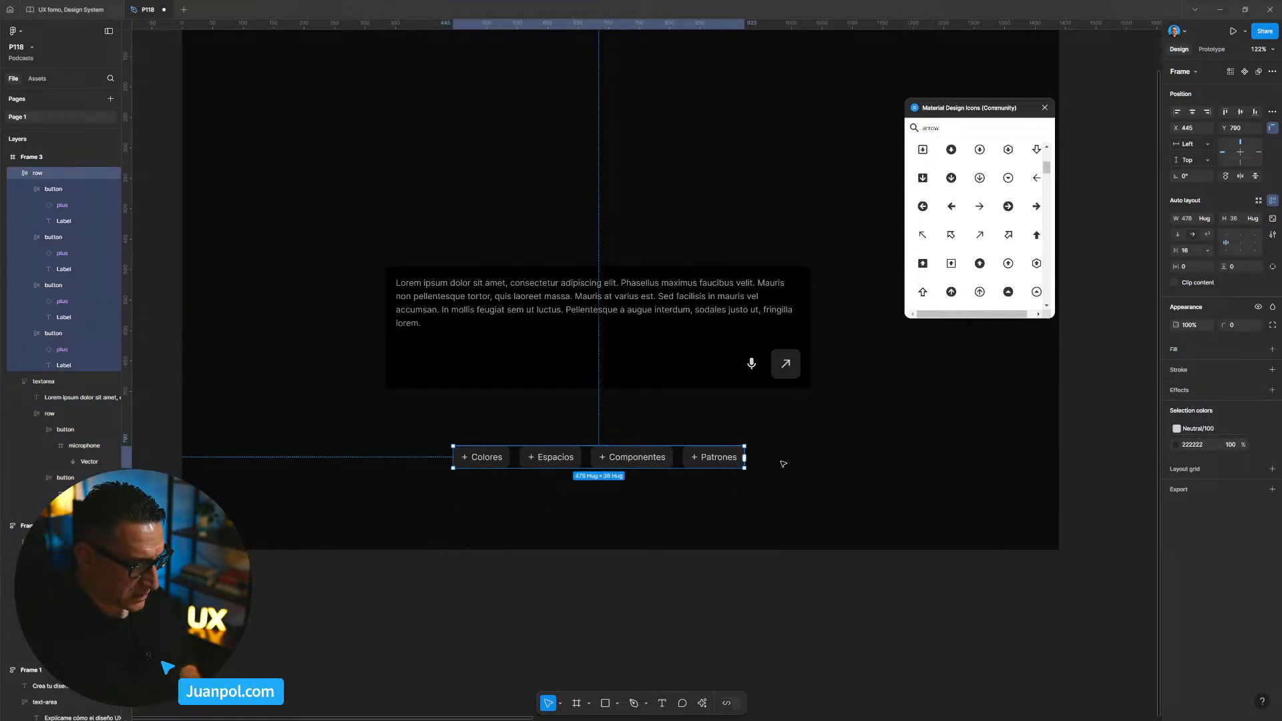
Wrap the textarea and the labelled button row in a vertical auto layout, left-aligned with a gap of 16.
{"action": "left_click", "coordinate": [461, 254]}
{"action": "left_click_drag", "start_coordinate": [852, 612], "coordinate": [372, 228]}
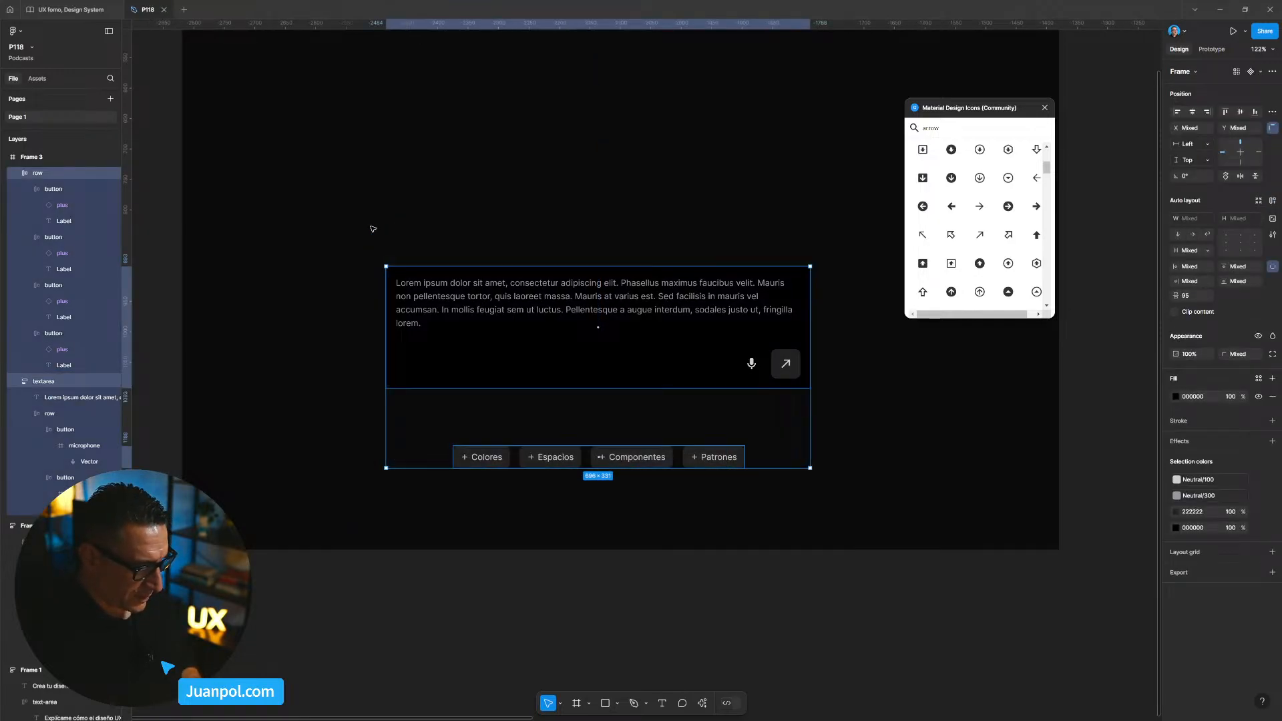
{"action": "key", "text": "shift+a"}
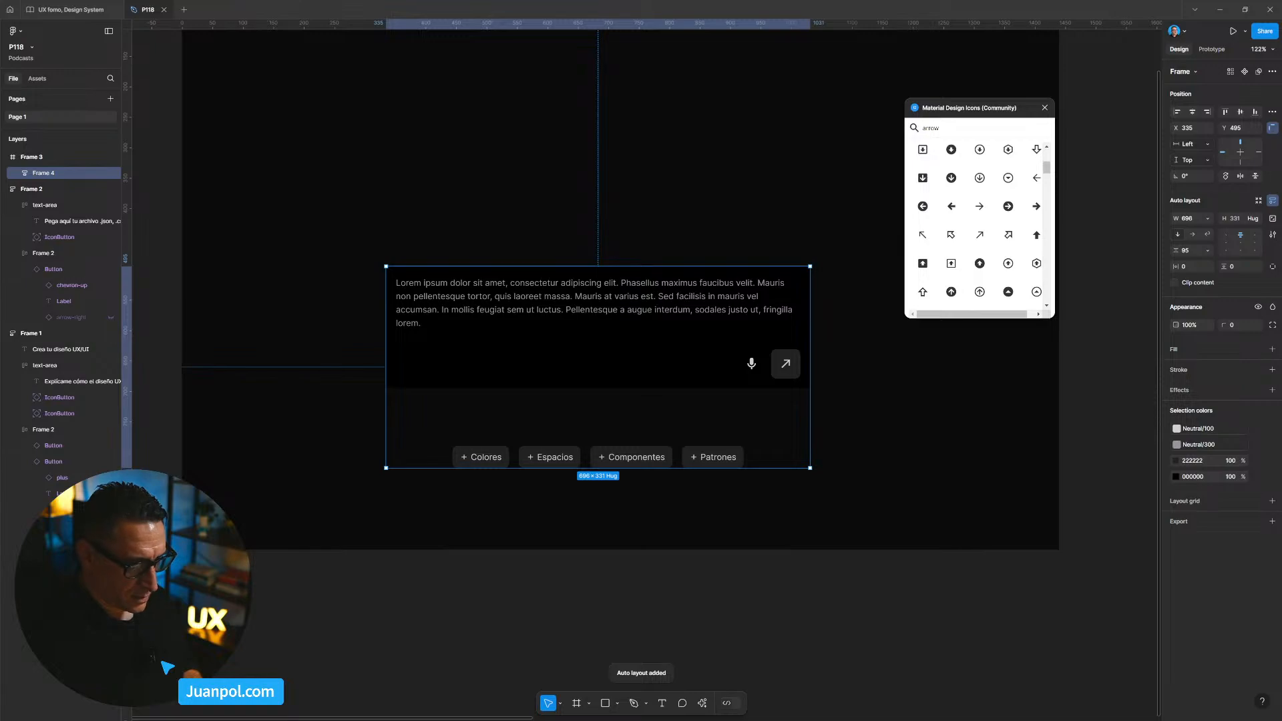
{"action": "left_click", "coordinate": [1227, 235]}
{"action": "left_click", "coordinate": [1188, 250]}
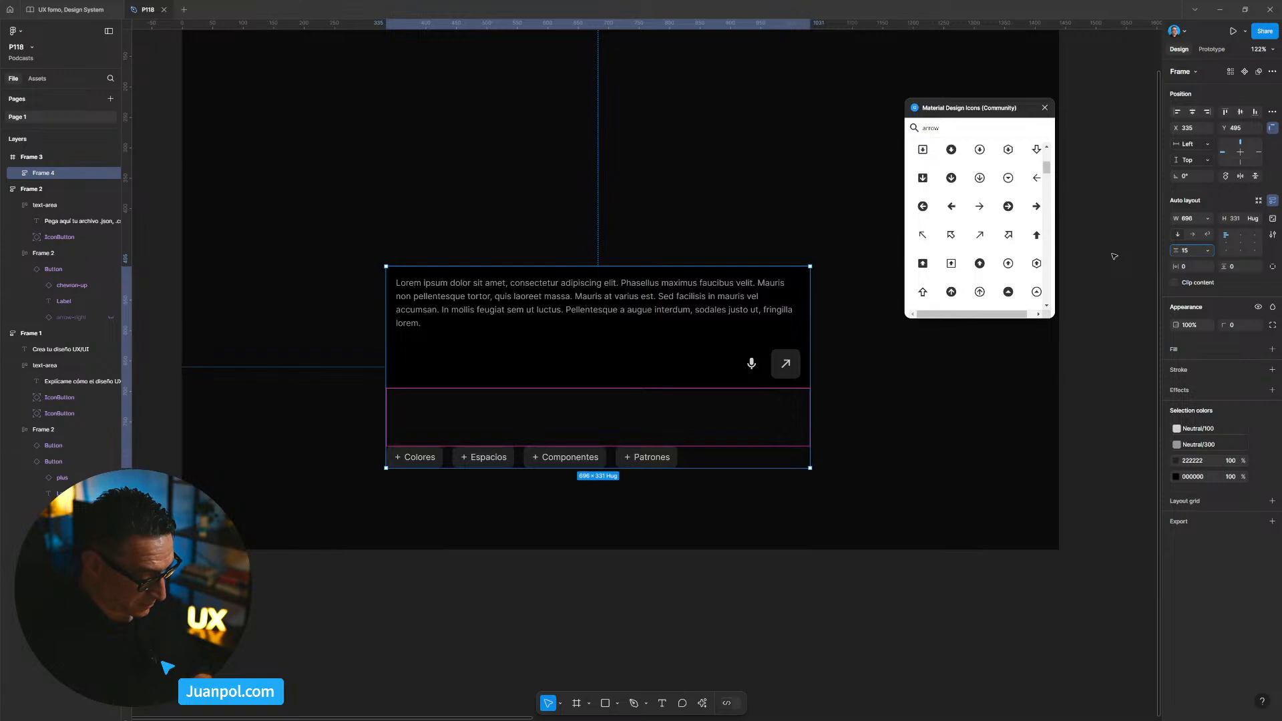
{"action": "type", "text": "16"}
{"action": "key", "text": "Return"}
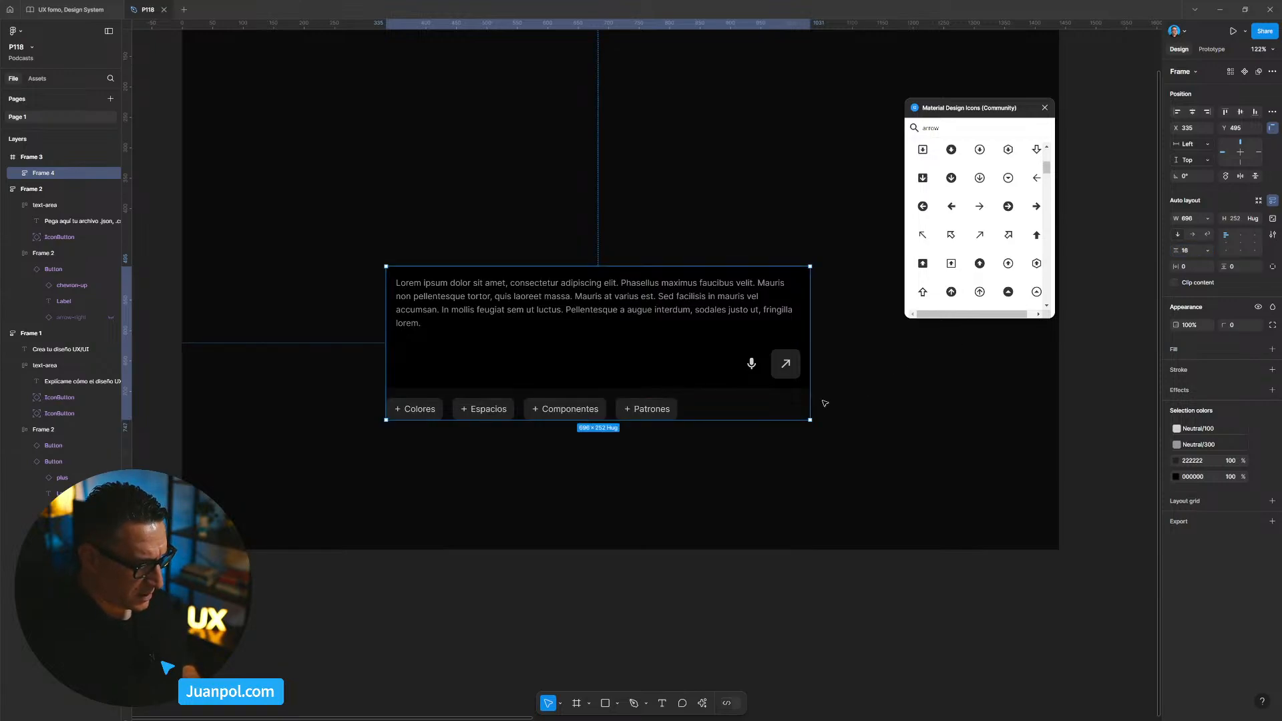
{"action": "left_click", "coordinate": [678, 586]}
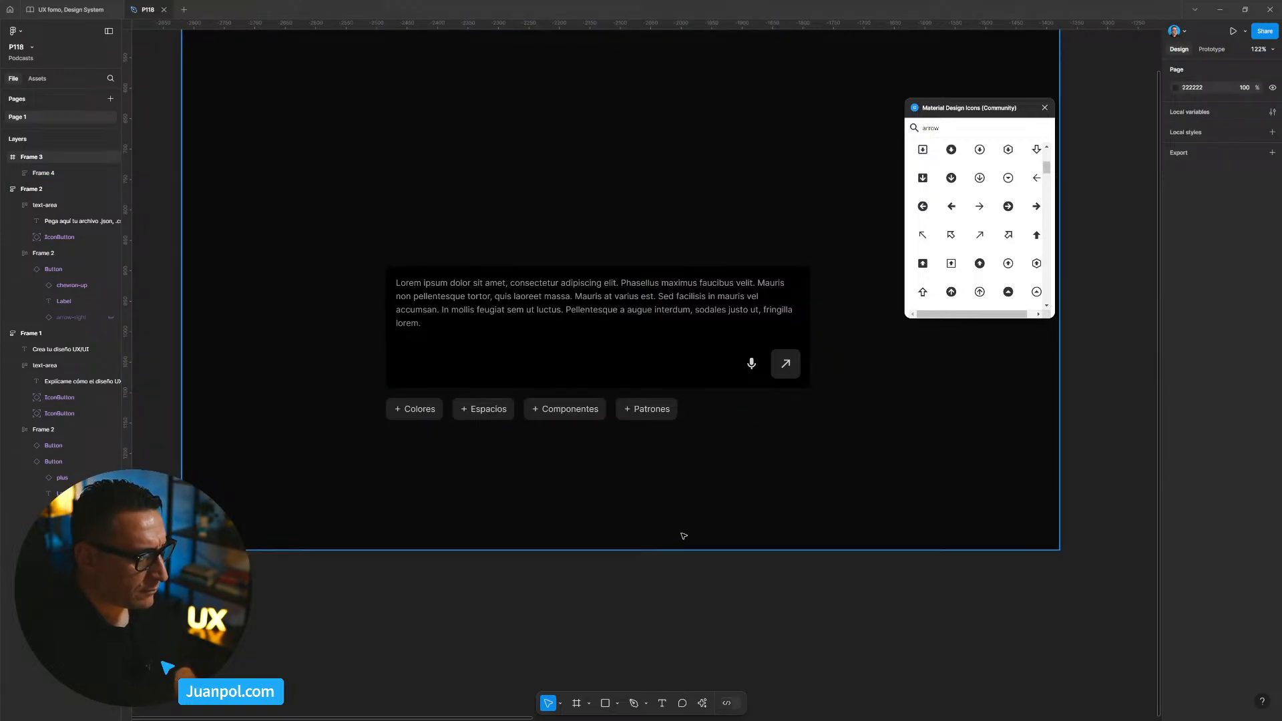
Close the Material Design Icons plugin and view the whole composition in its frame.
{"action": "scroll", "coordinate": [681, 532], "scroll_direction": "up", "scroll_amount": 3}
{"action": "scroll", "coordinate": [723, 587], "scroll_direction": "up", "scroll_amount": 2}
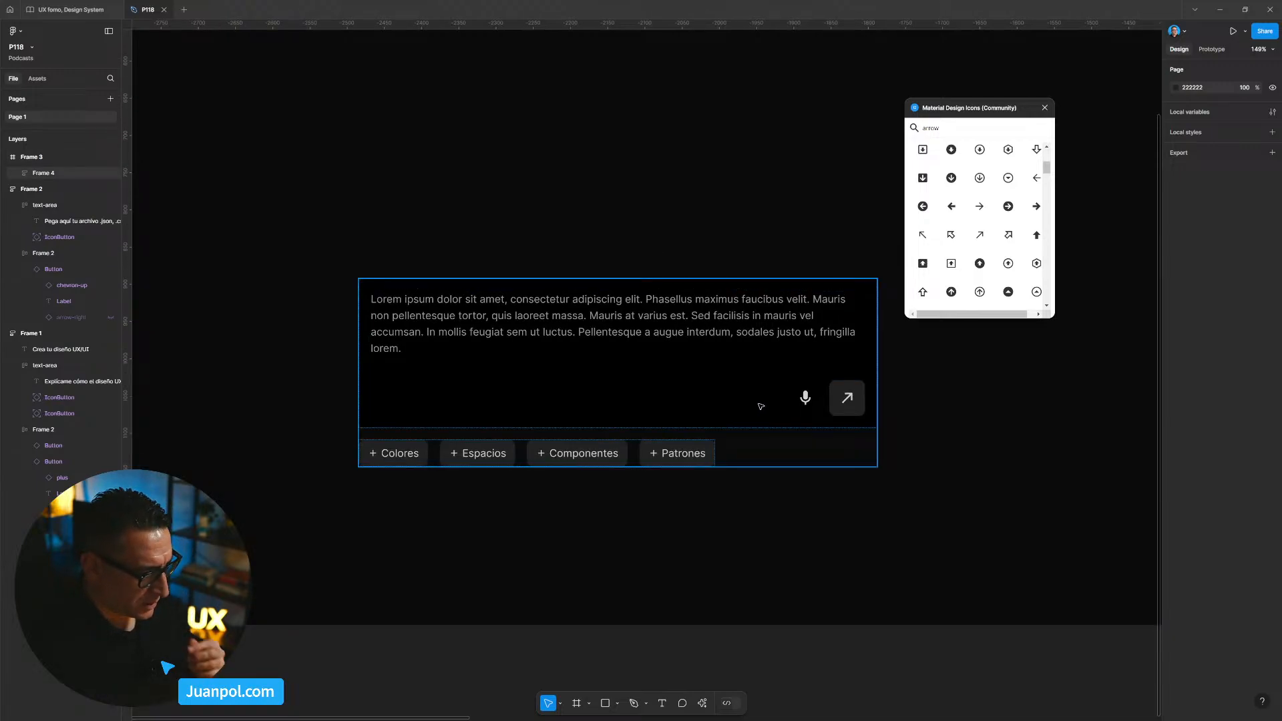
{"action": "left_click", "coordinate": [1045, 108]}
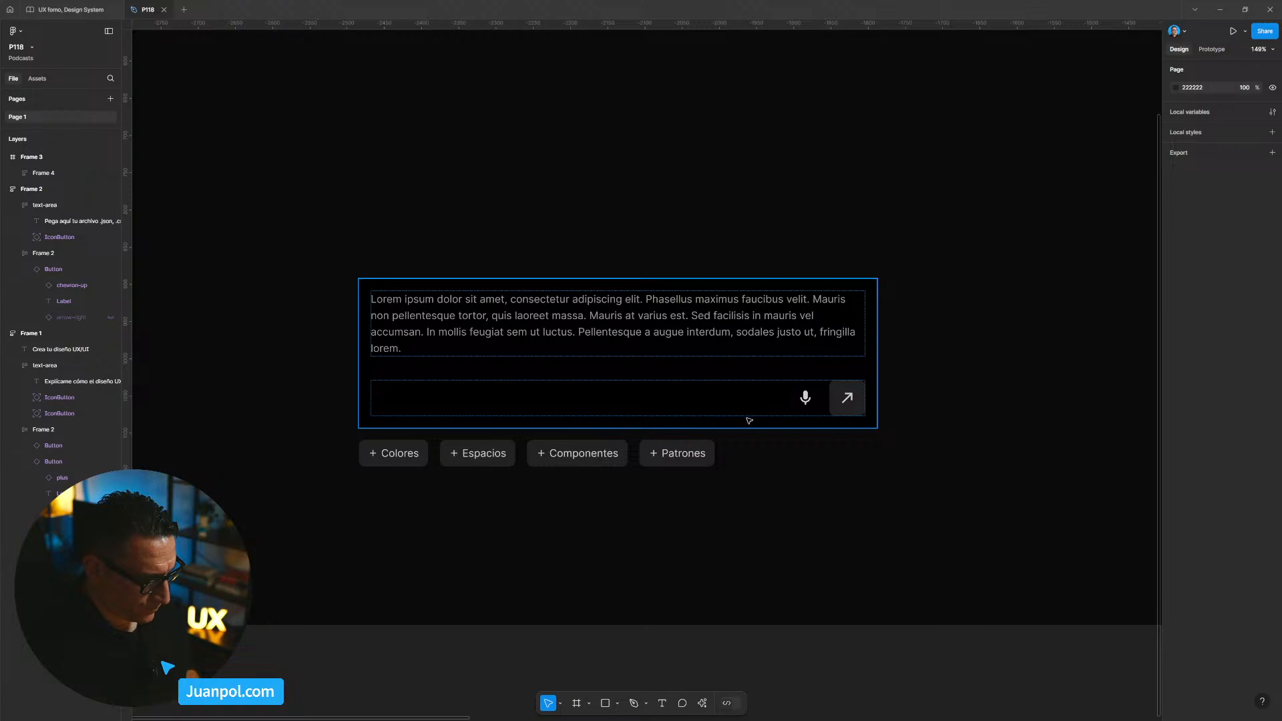
{"action": "scroll", "coordinate": [798, 517], "scroll_direction": "down", "scroll_amount": 3}
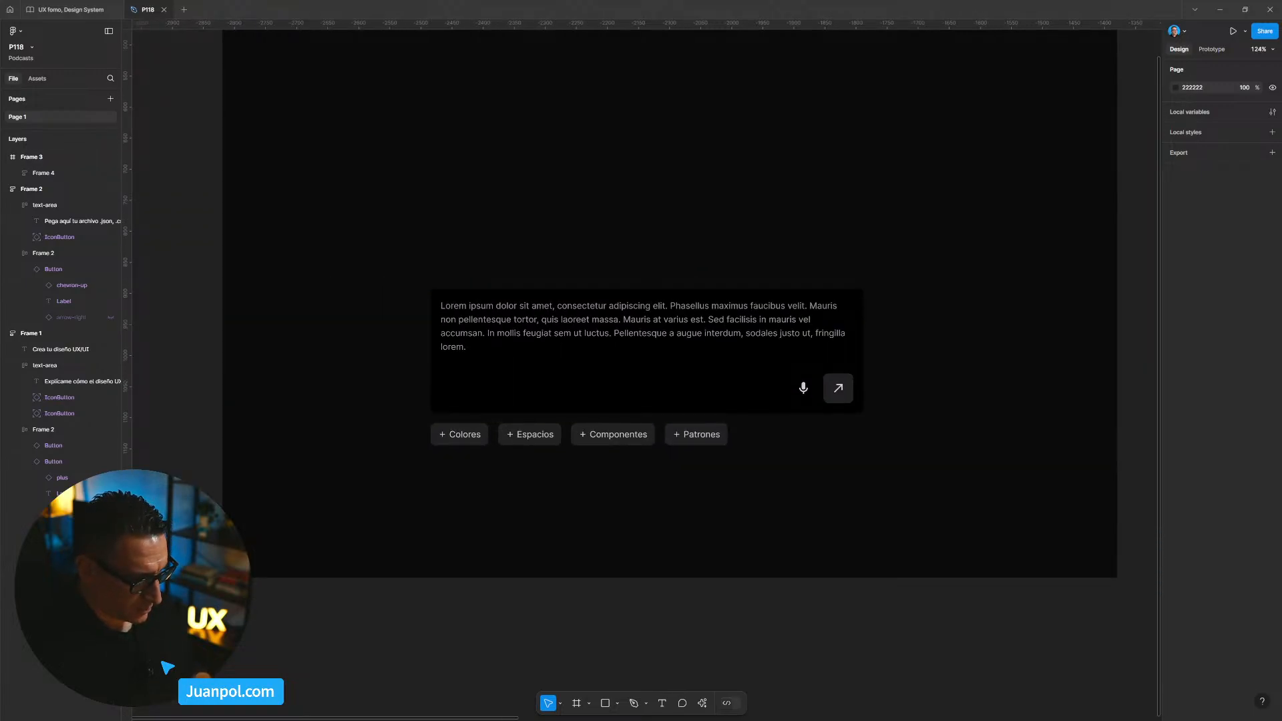
{"action": "scroll", "coordinate": [749, 623], "scroll_direction": "down", "scroll_amount": 3}
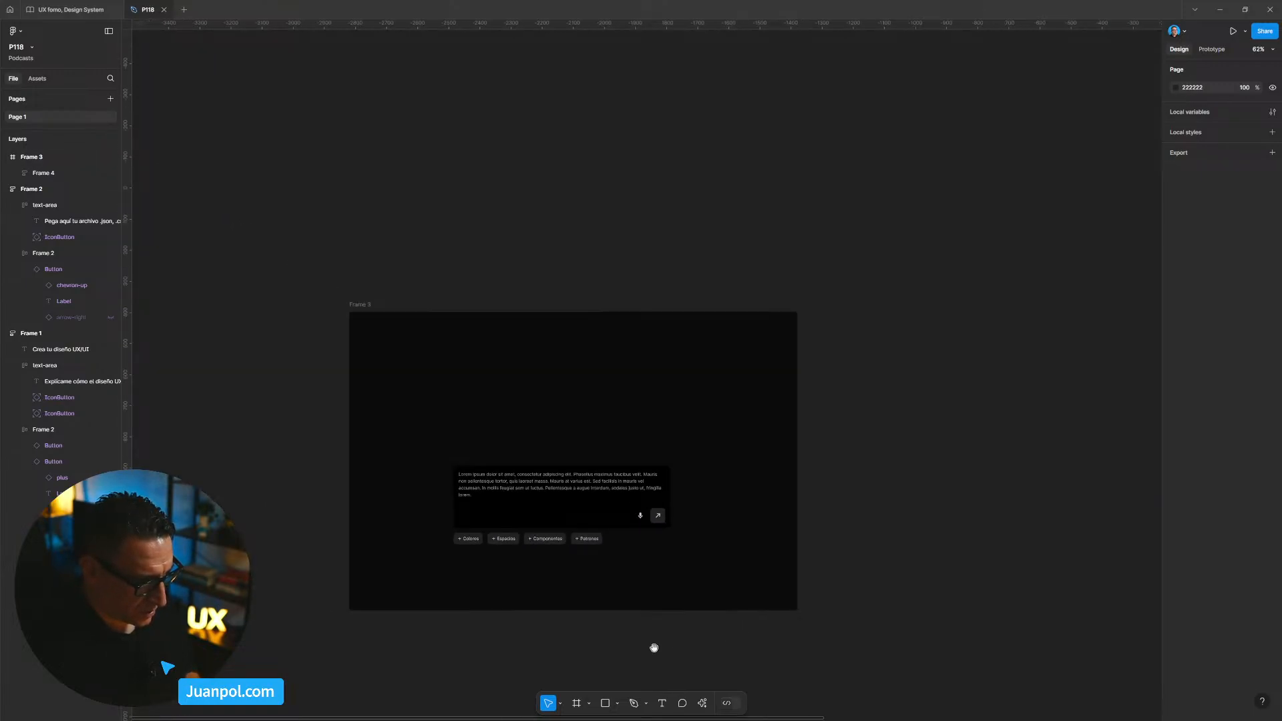
{"action": "scroll", "coordinate": [774, 508], "scroll_direction": "up", "scroll_amount": 3}
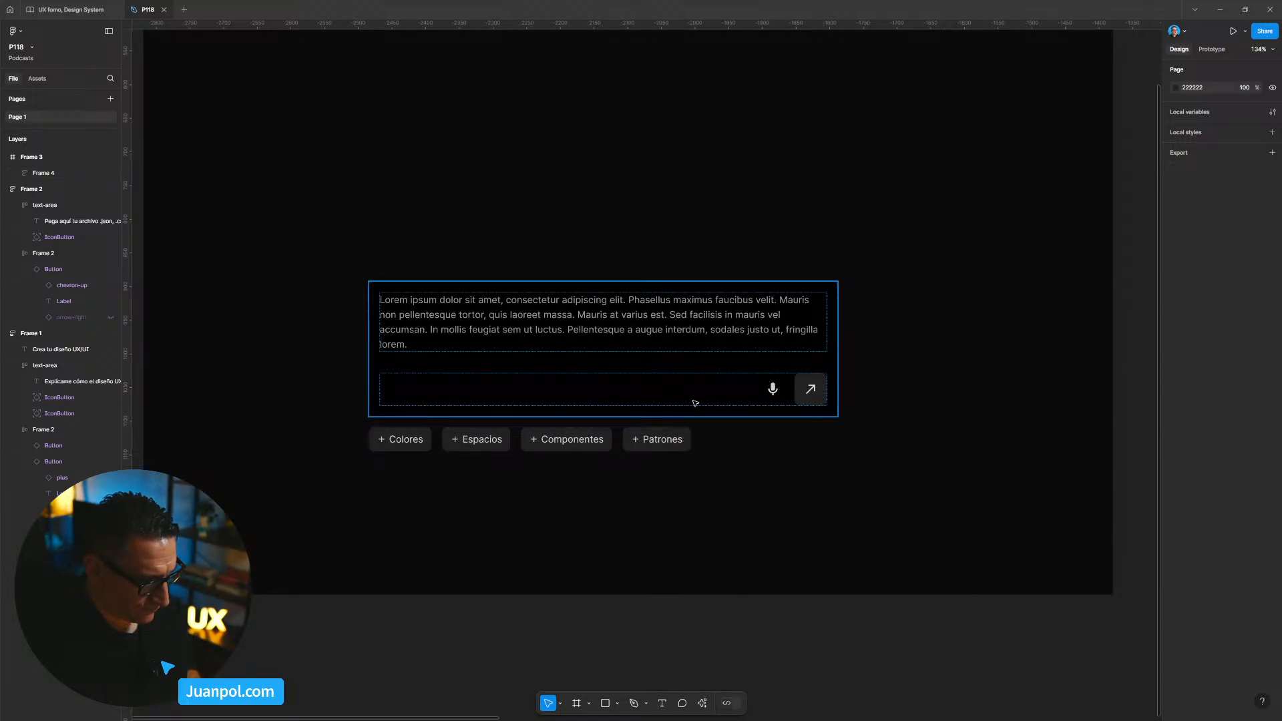
Set the fill of all four labelled buttons below the textarea to 111111.
{"action": "double_click", "coordinate": [692, 403]}
{"action": "left_click", "coordinate": [836, 524]}
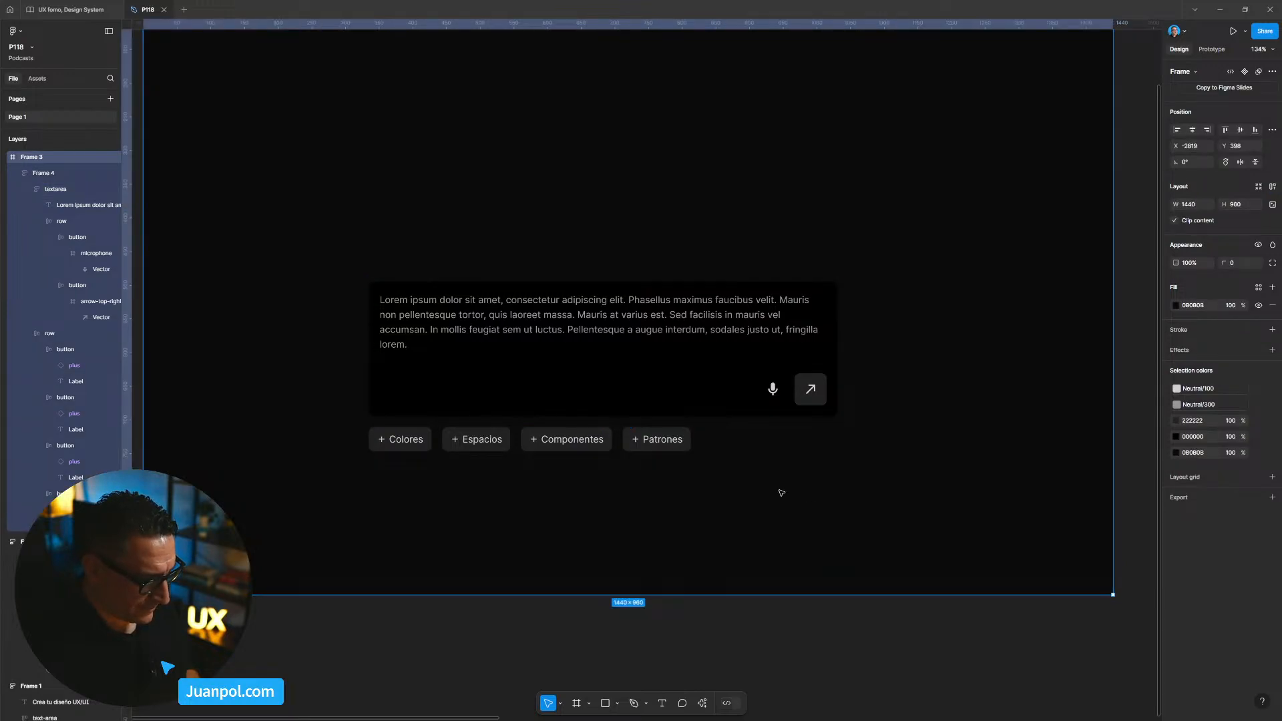
{"action": "double_click", "coordinate": [689, 444]}
{"action": "key", "text": "Return"}
{"action": "left_click", "coordinate": [1189, 336]}
{"action": "type", "text": "111"}
{"action": "key", "text": "Return"}
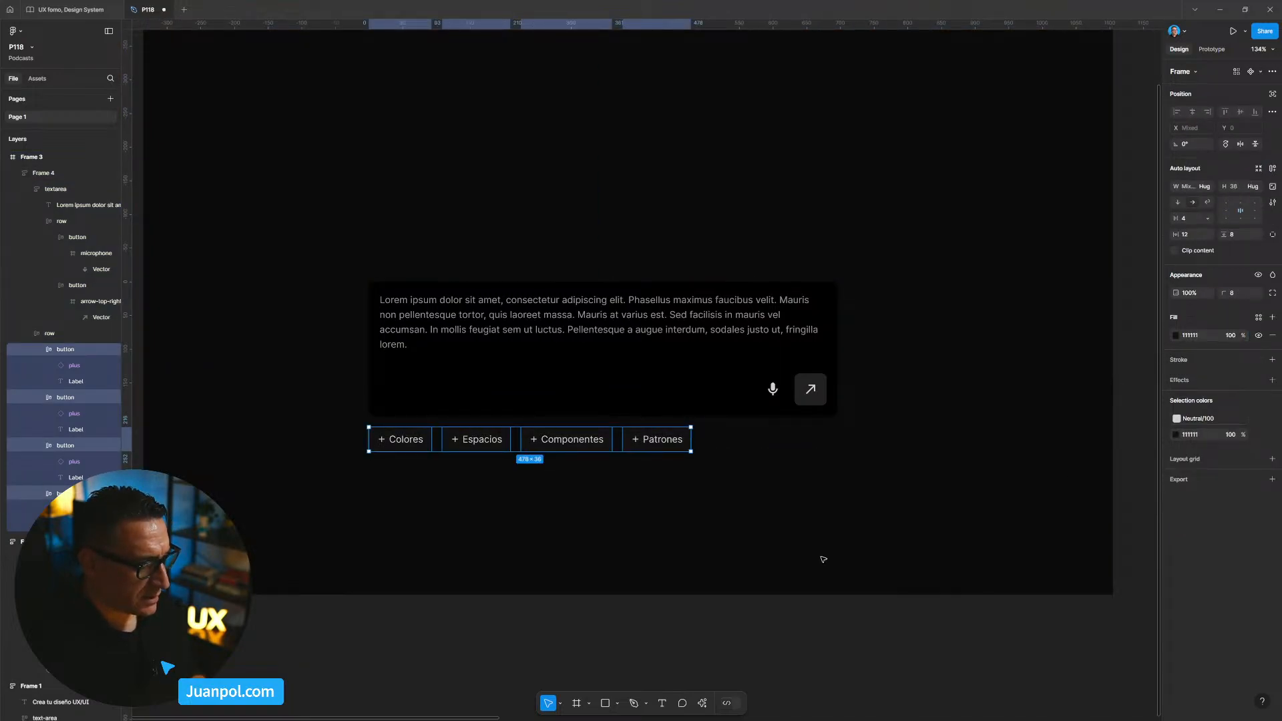
{"action": "left_click", "coordinate": [548, 543]}
Set the fill of the arrow button in the textarea to 111111.
{"action": "left_click_drag", "start_coordinate": [544, 542], "coordinate": [619, 558]}
{"action": "scroll", "coordinate": [619, 559], "scroll_direction": "up", "scroll_amount": 3}
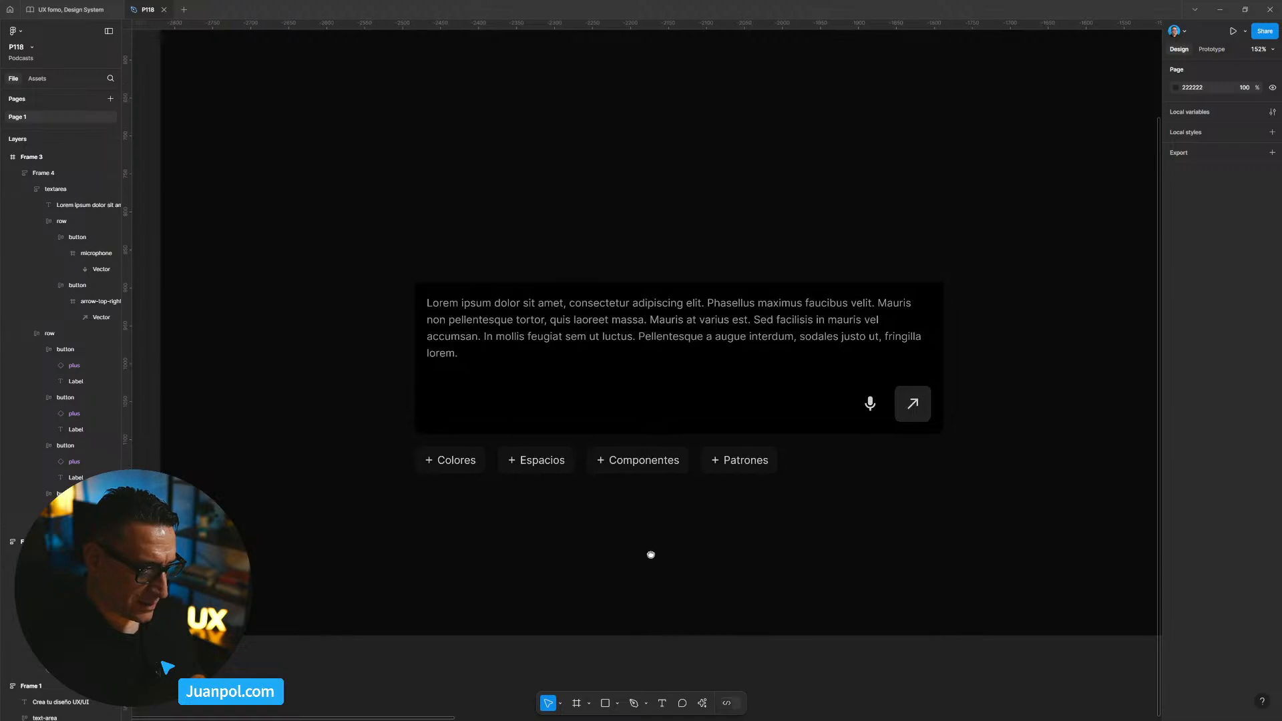
{"action": "left_click", "coordinate": [912, 404], "text": "ctrl"}
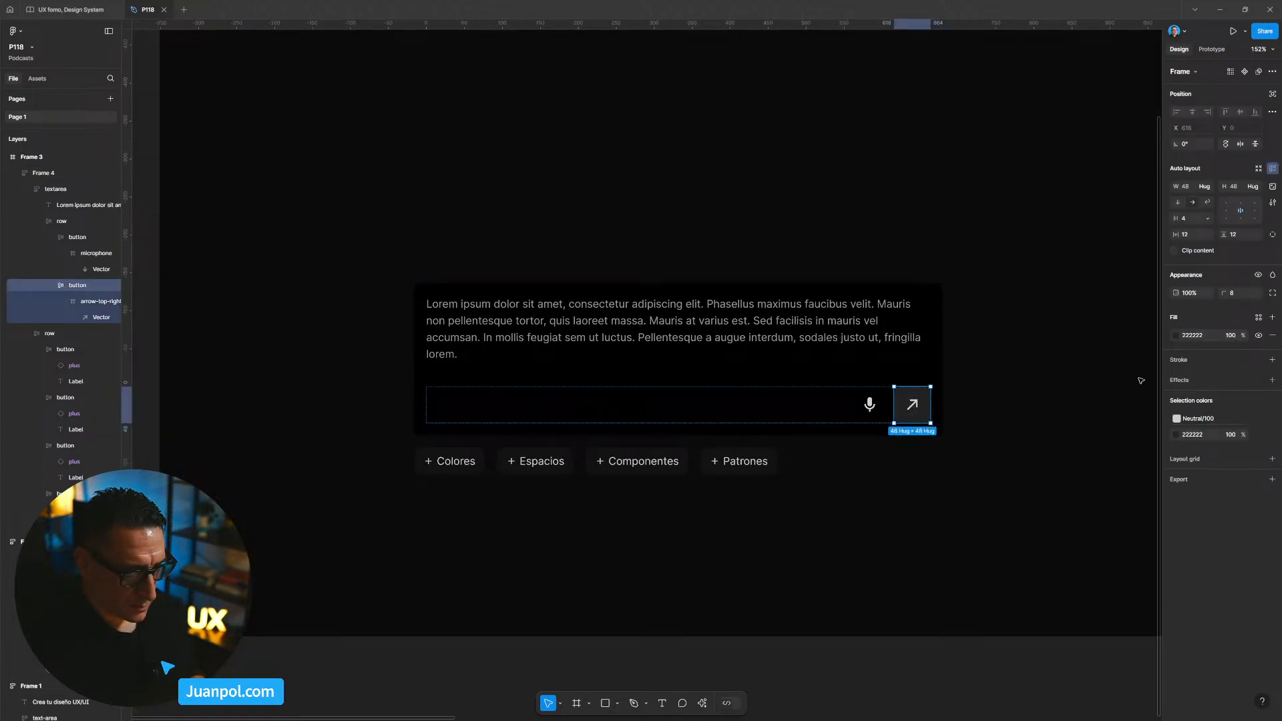
{"action": "left_click", "coordinate": [1205, 343]}
{"action": "type", "text": "111"}
{"action": "key", "text": "Return"}
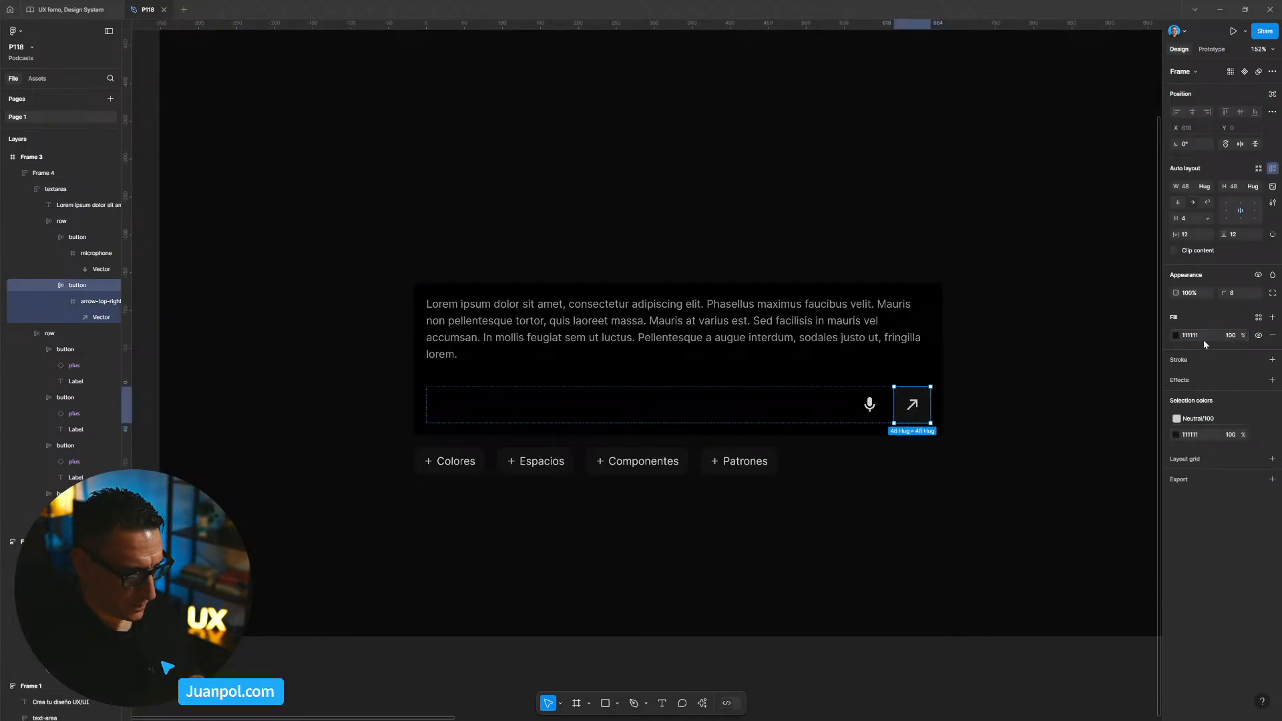
{"action": "left_click", "coordinate": [843, 616]}
Add a 1 px inside stroke to the four labelled buttons and give it their fill colour, 111111.
{"action": "left_click_drag", "start_coordinate": [796, 621], "coordinate": [839, 629]}
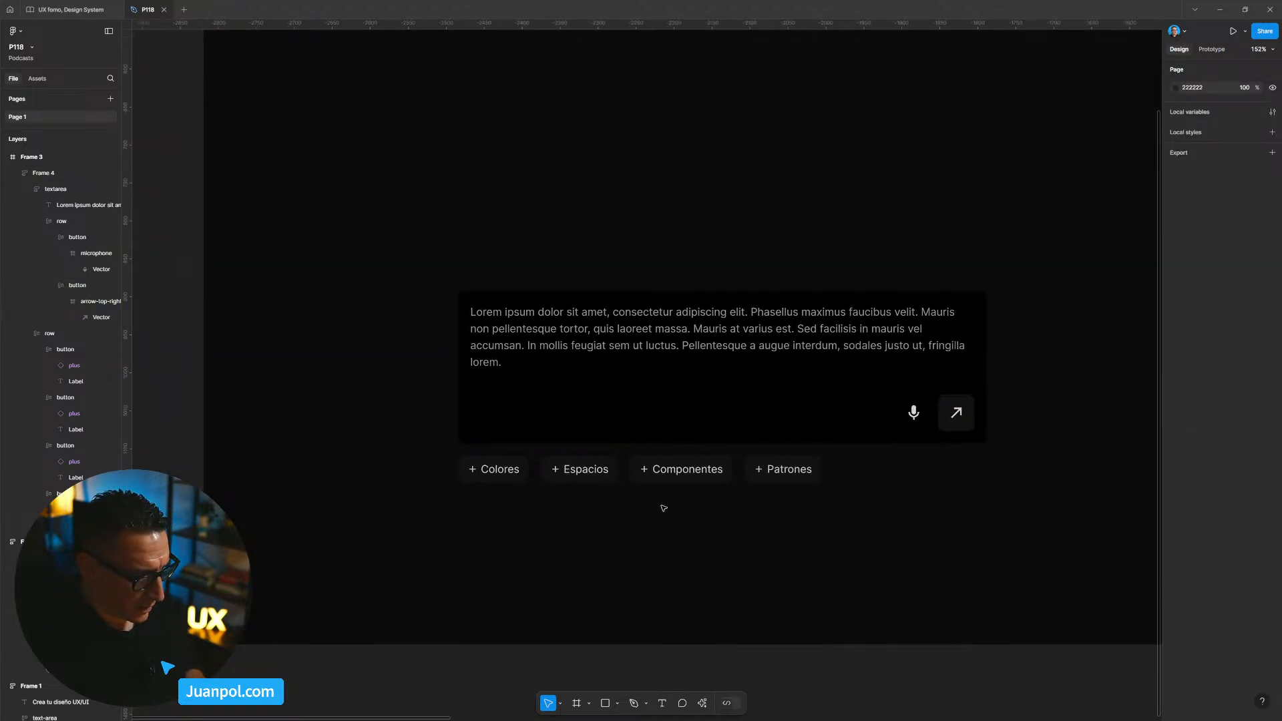
{"action": "double_click", "coordinate": [518, 475]}
{"action": "key", "text": "Return"}
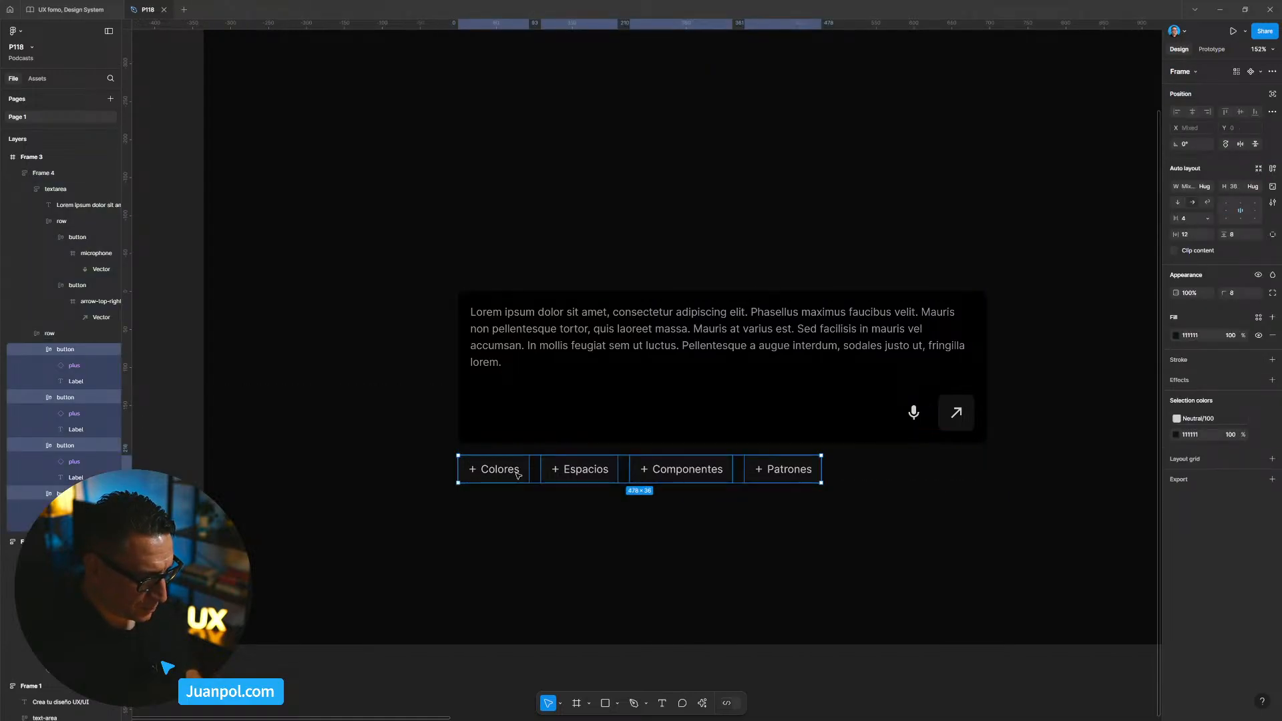
{"action": "left_click", "coordinate": [1272, 360]}
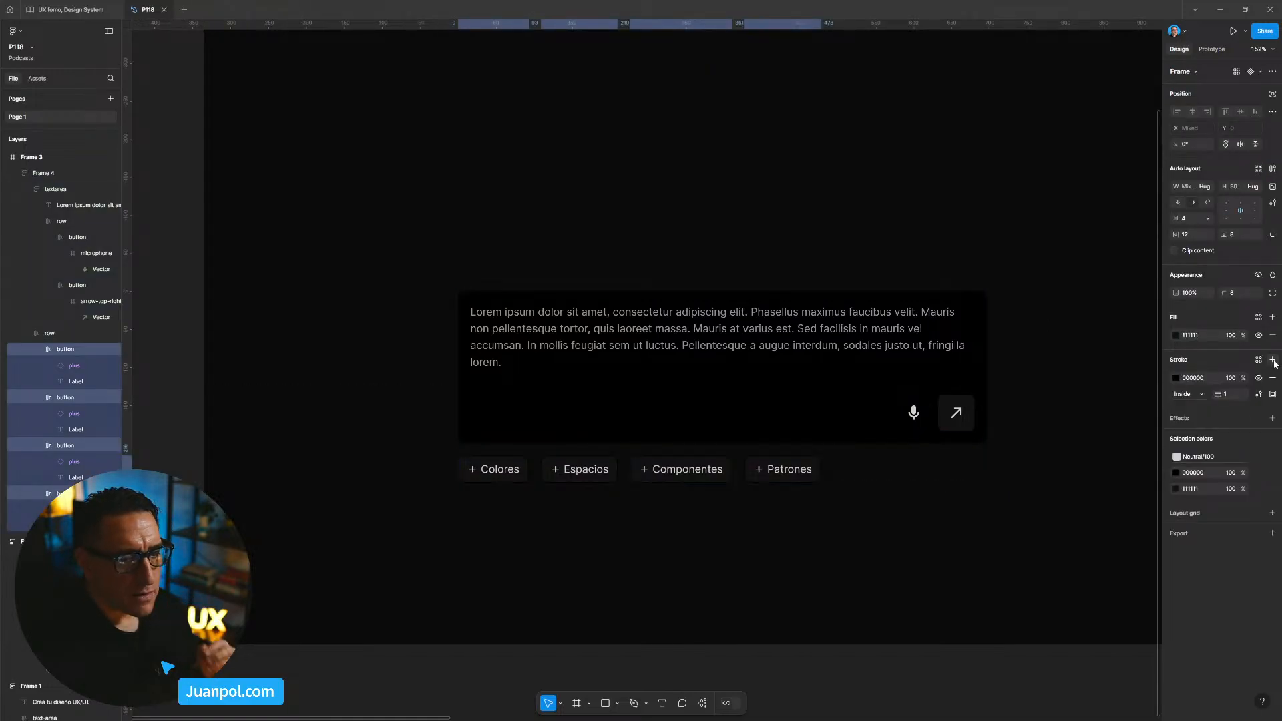
{"action": "left_click", "coordinate": [1182, 336]}
{"action": "key", "text": "ctrl+c"}
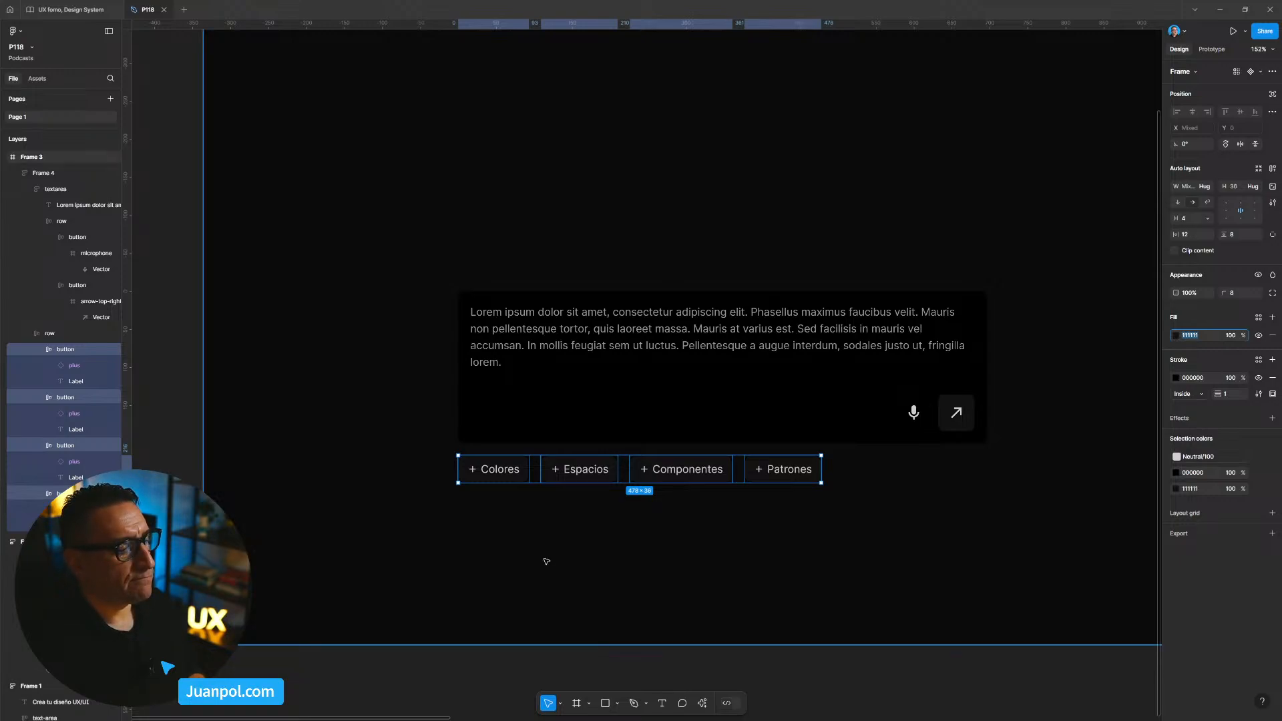
{"action": "scroll", "coordinate": [591, 532], "scroll_direction": "up", "scroll_amount": 5}
{"action": "scroll", "coordinate": [692, 419], "scroll_direction": "up", "scroll_amount": 2}
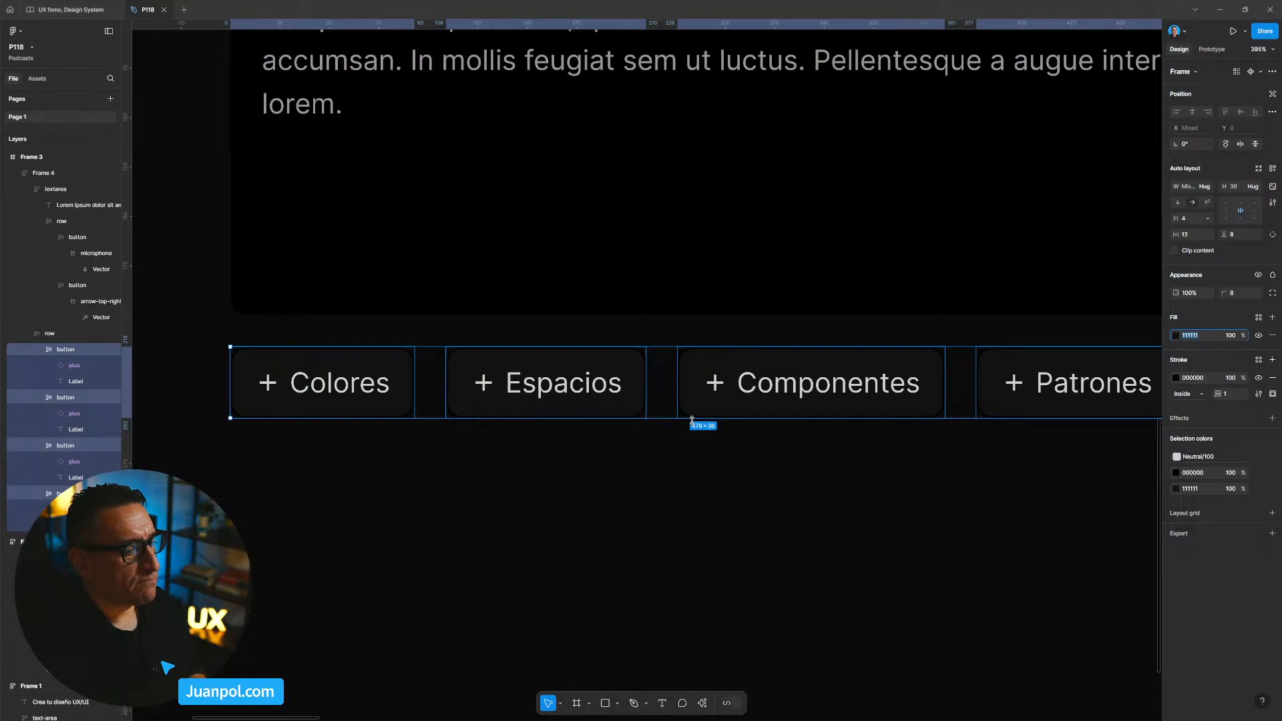
{"action": "left_click", "coordinate": [1192, 377]}
{"action": "key", "text": "ctrl+v"}
{"action": "key", "text": "Return"}
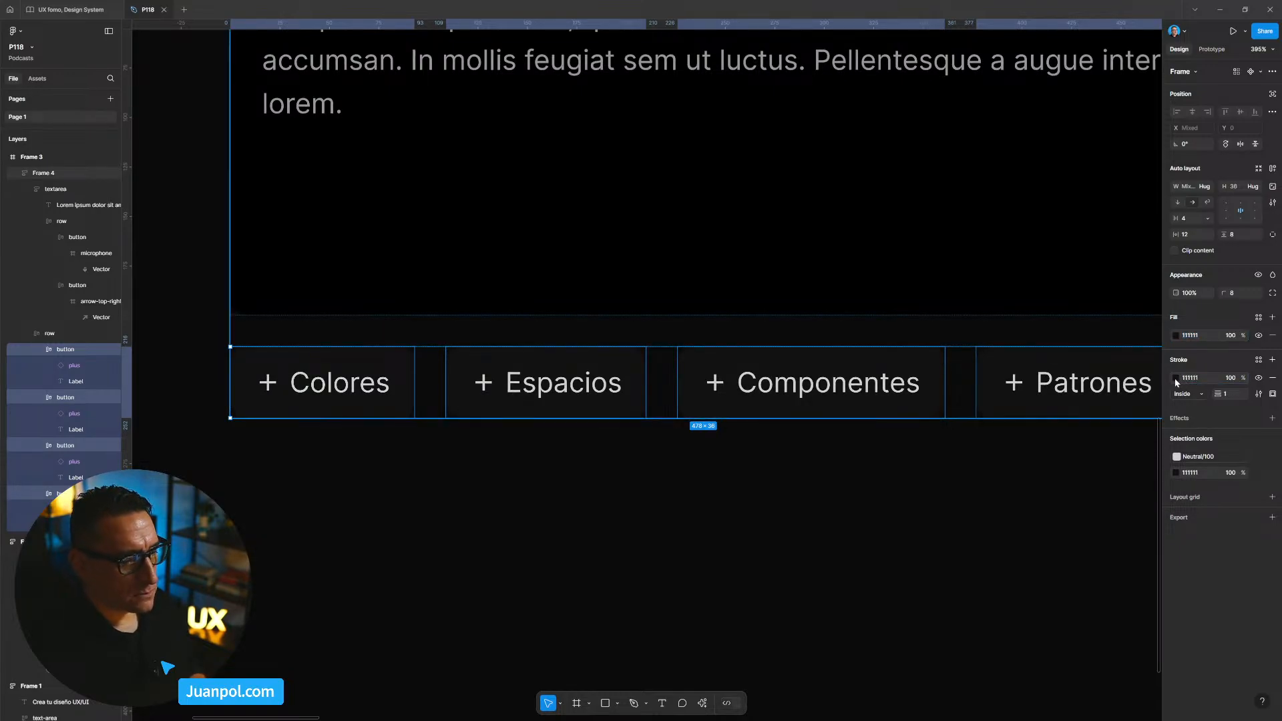
Lighten the stroke colour of the four labelled buttons to 171717.
{"action": "left_click", "coordinate": [1177, 379]}
{"action": "left_click_drag", "start_coordinate": [1043, 522], "coordinate": [1033, 524]}
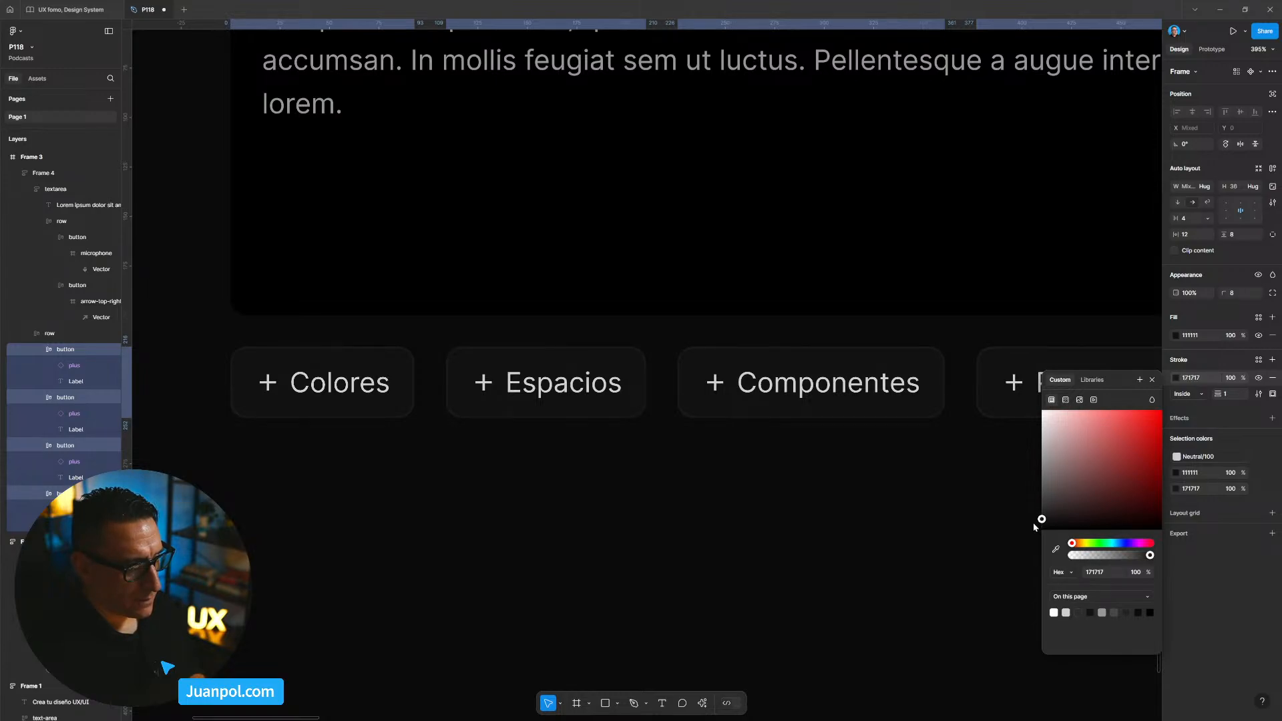
{"action": "left_click", "coordinate": [842, 506]}
{"action": "scroll", "coordinate": [841, 508], "scroll_direction": "down", "scroll_amount": 2}
{"action": "scroll", "coordinate": [766, 518], "scroll_direction": "right", "scroll_amount": 3}
{"action": "scroll", "coordinate": [765, 519], "scroll_direction": "down", "scroll_amount": 2}
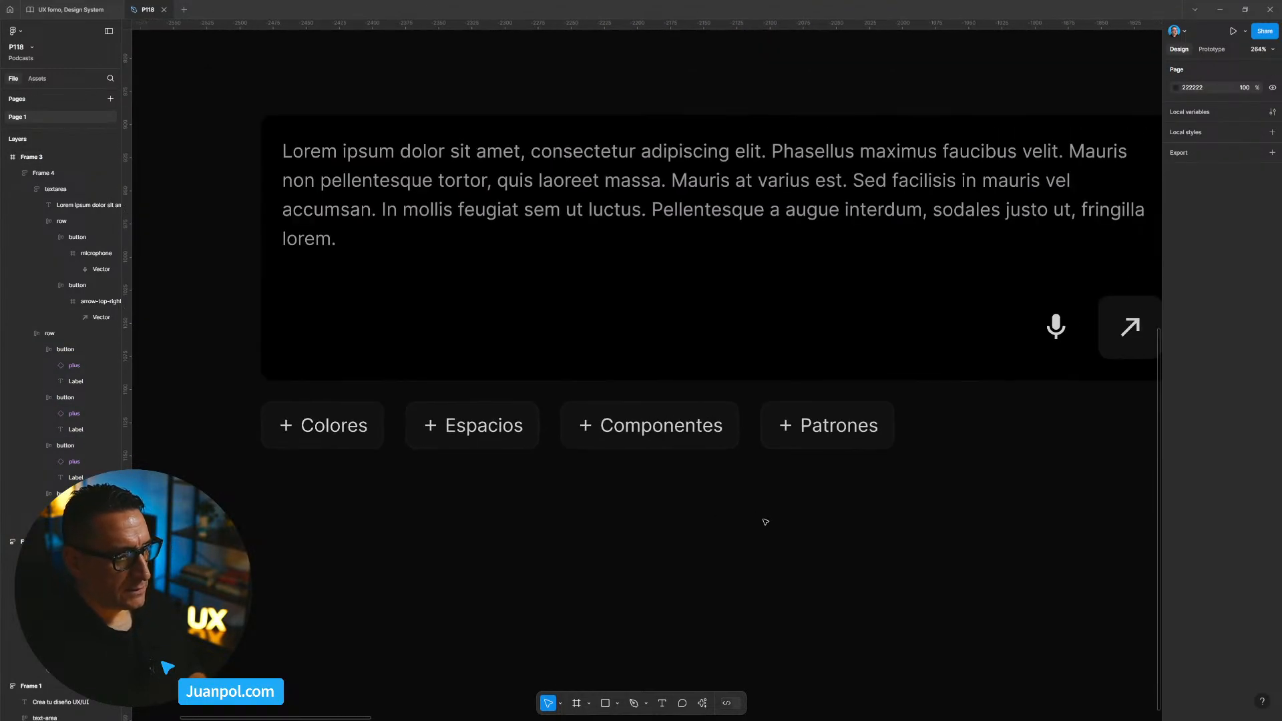
Add a 1 px inside stroke to the arrow button in the textarea, using the labelled buttons' stroke colour, 171717.
{"action": "left_click", "coordinate": [858, 442]}
{"action": "left_click", "coordinate": [1185, 380]}
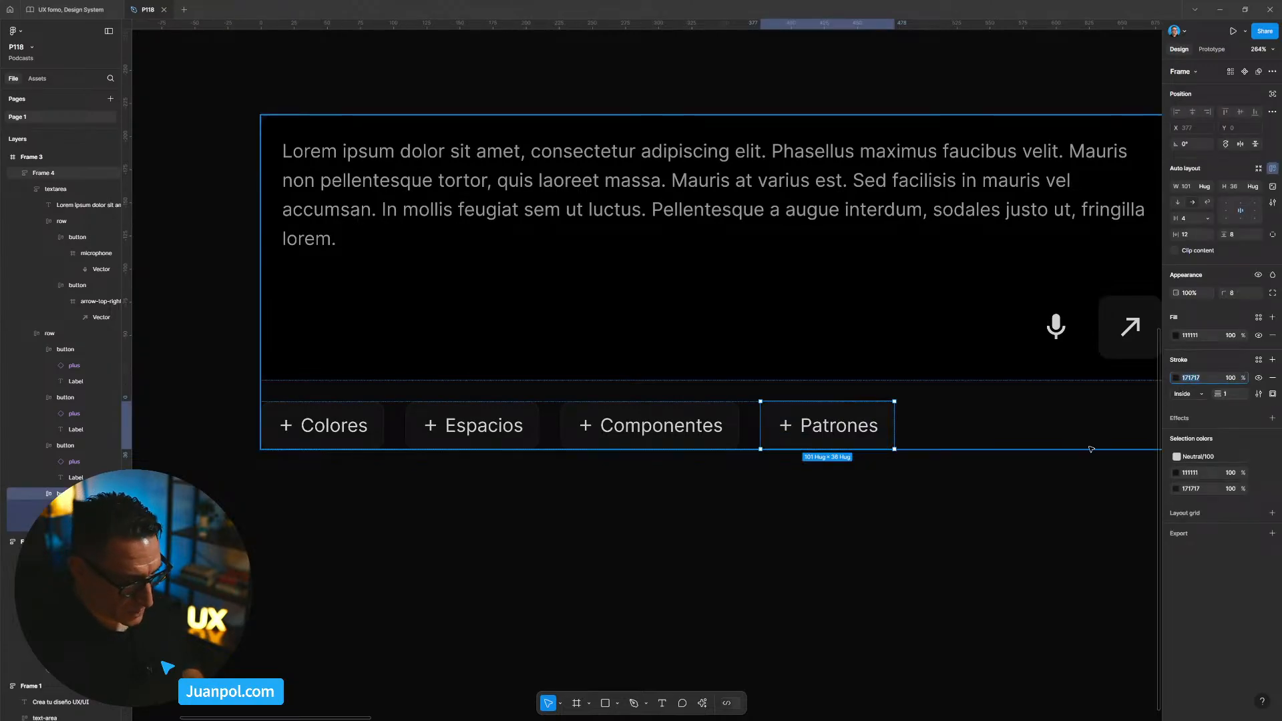
{"action": "left_click", "coordinate": [1019, 481]}
{"action": "left_click_drag", "start_coordinate": [1019, 481], "coordinate": [883, 512]}
{"action": "left_click", "coordinate": [1015, 371]}
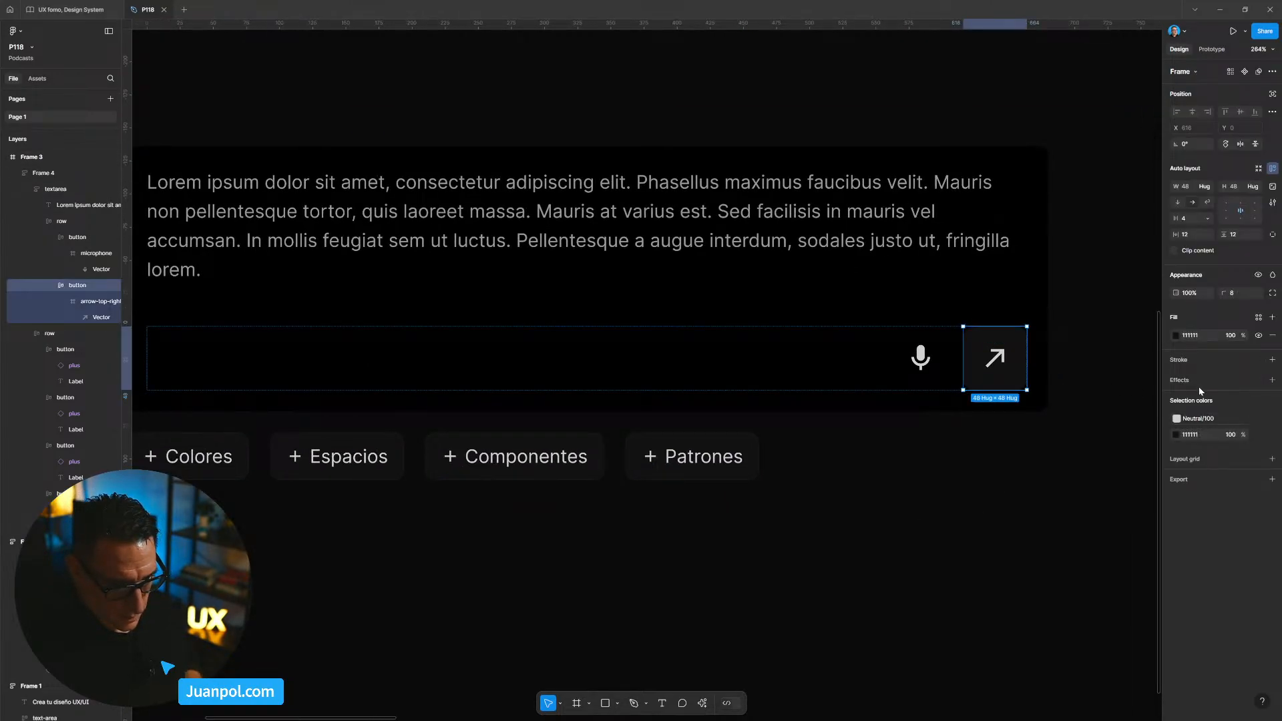
{"action": "left_click", "coordinate": [1272, 380]}
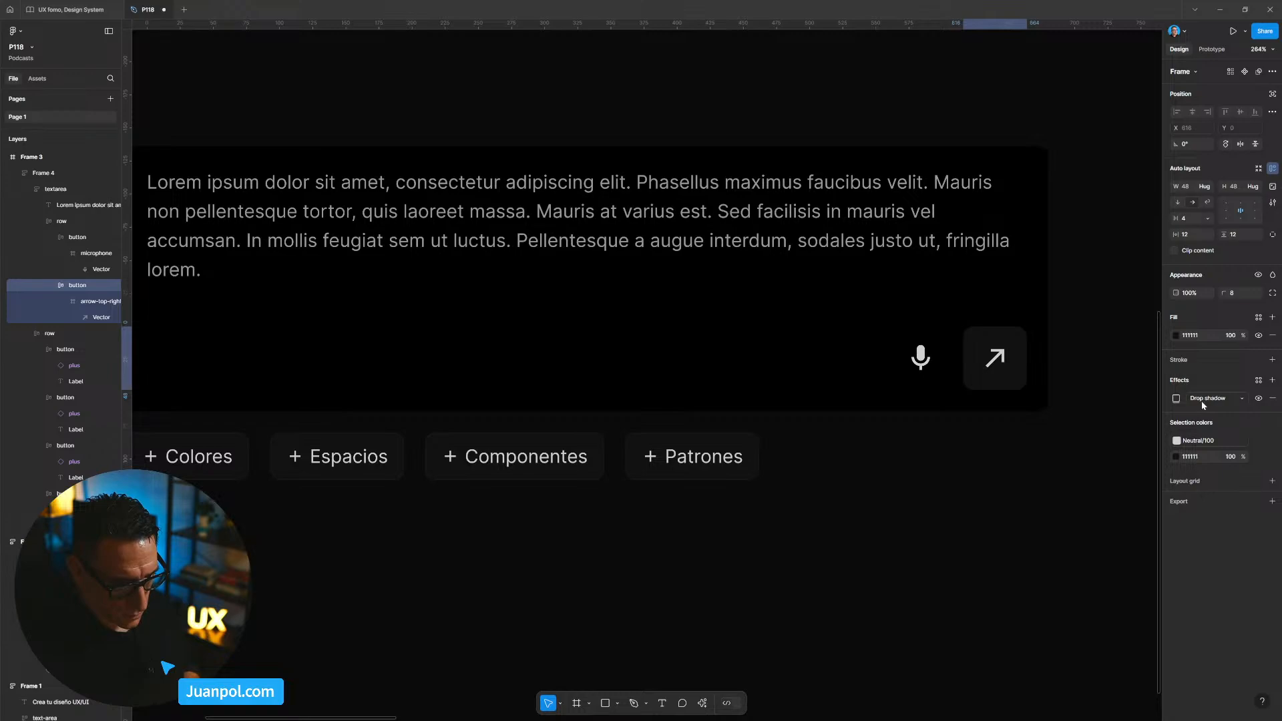
{"action": "left_click", "coordinate": [1272, 398]}
{"action": "left_click", "coordinate": [1272, 359]}
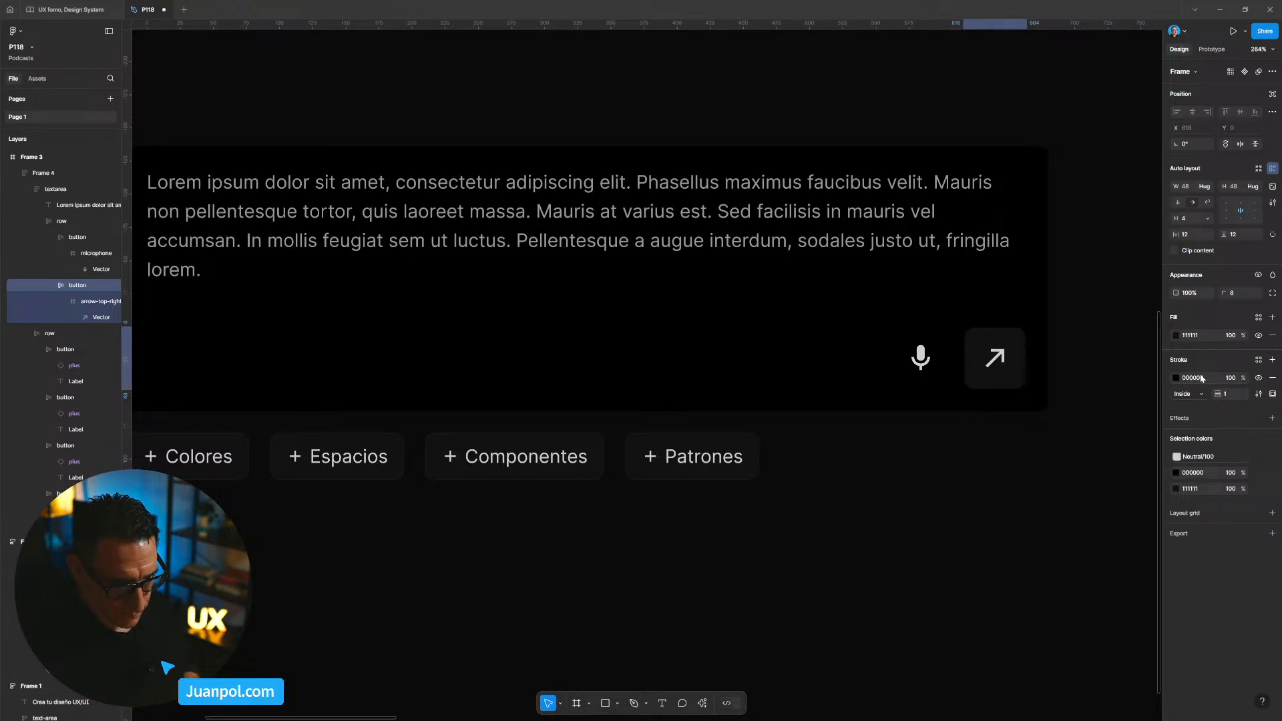
{"action": "left_click", "coordinate": [918, 389]}
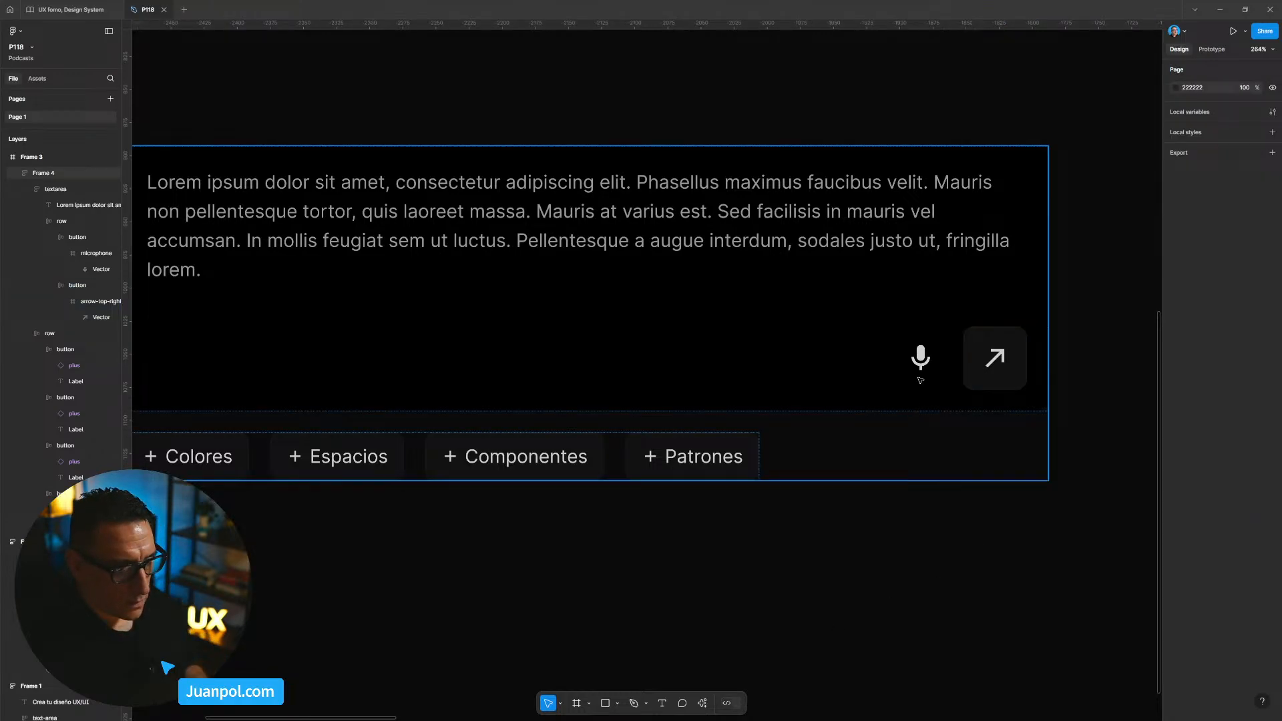
Add a 1 px inside stroke in 171717 to the textarea frame.
{"action": "double_click", "coordinate": [920, 366]}
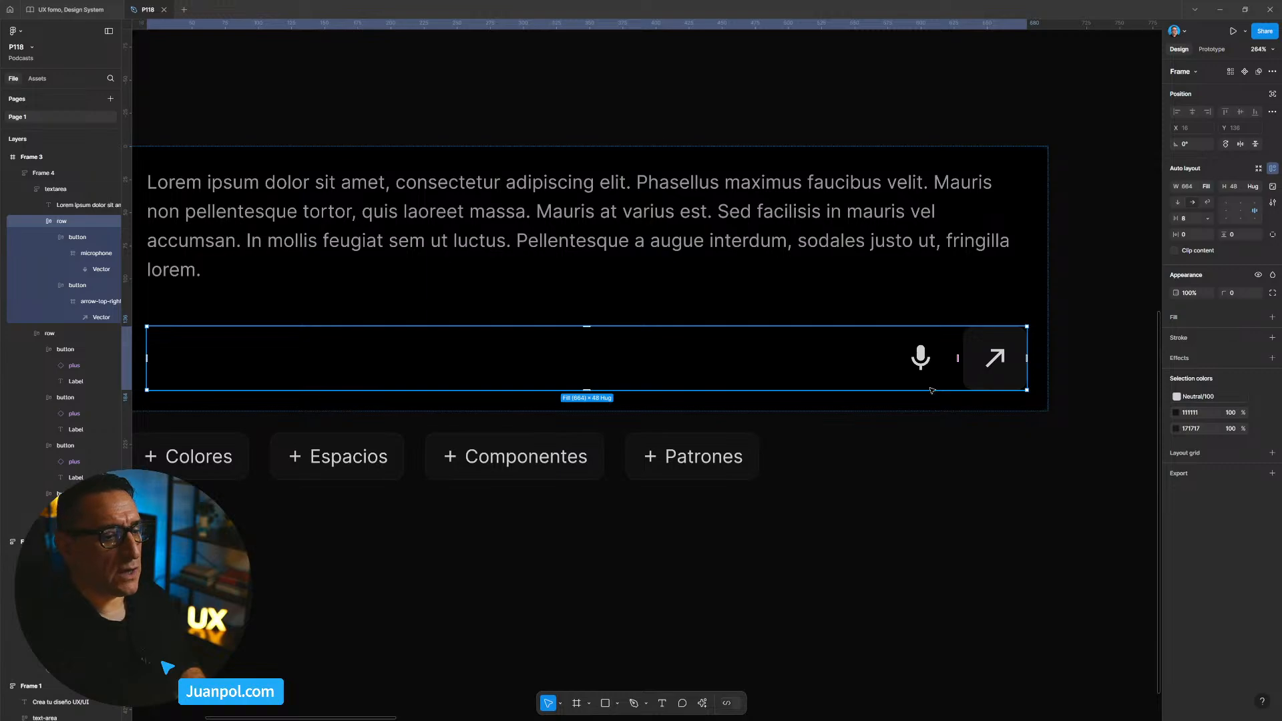
{"action": "left_click", "coordinate": [915, 471]}
{"action": "scroll", "coordinate": [942, 529], "scroll_direction": "down", "scroll_amount": 3}
{"action": "left_click", "coordinate": [913, 598]}
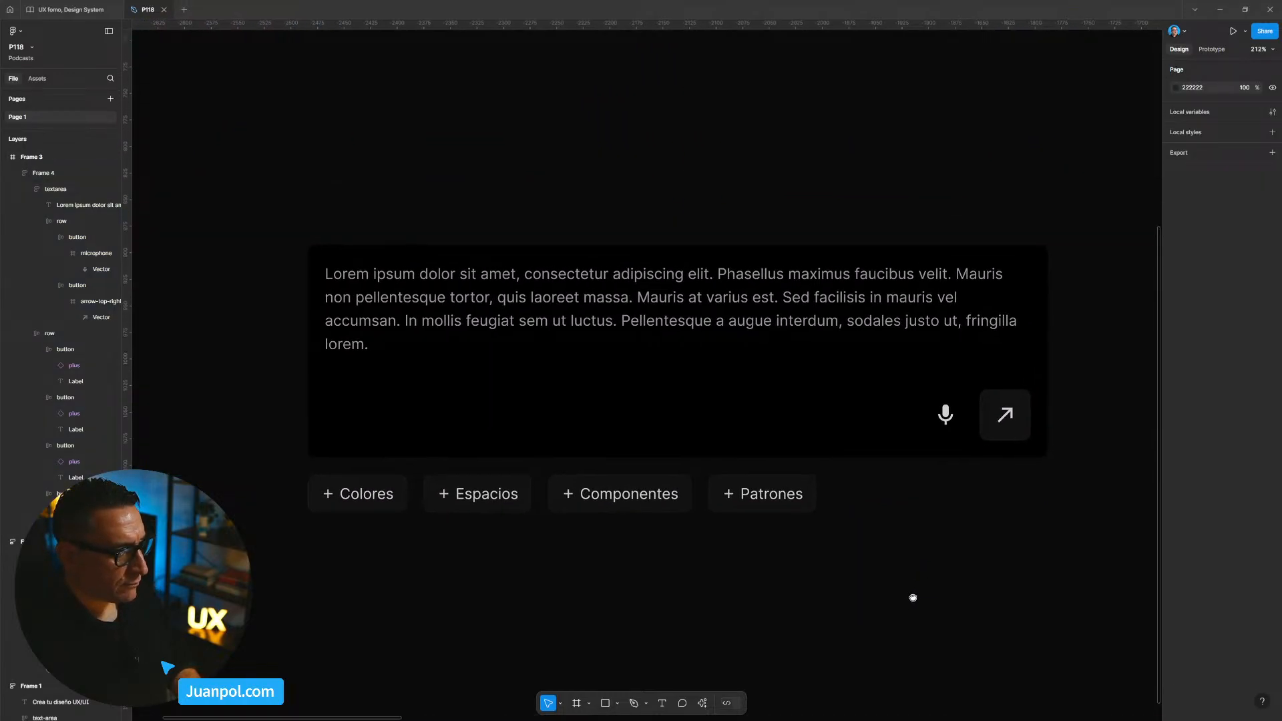
{"action": "left_click", "coordinate": [594, 412]}
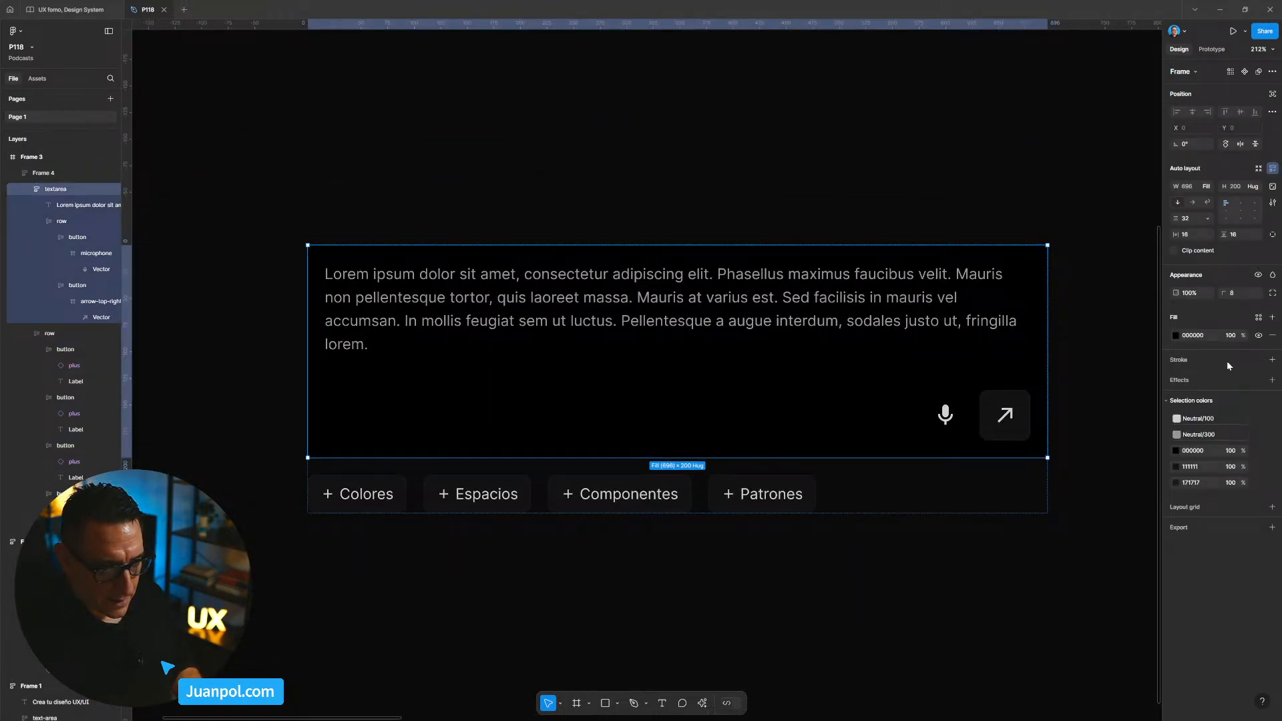
{"action": "left_click", "coordinate": [1273, 361]}
{"action": "left_click", "coordinate": [1069, 541]}
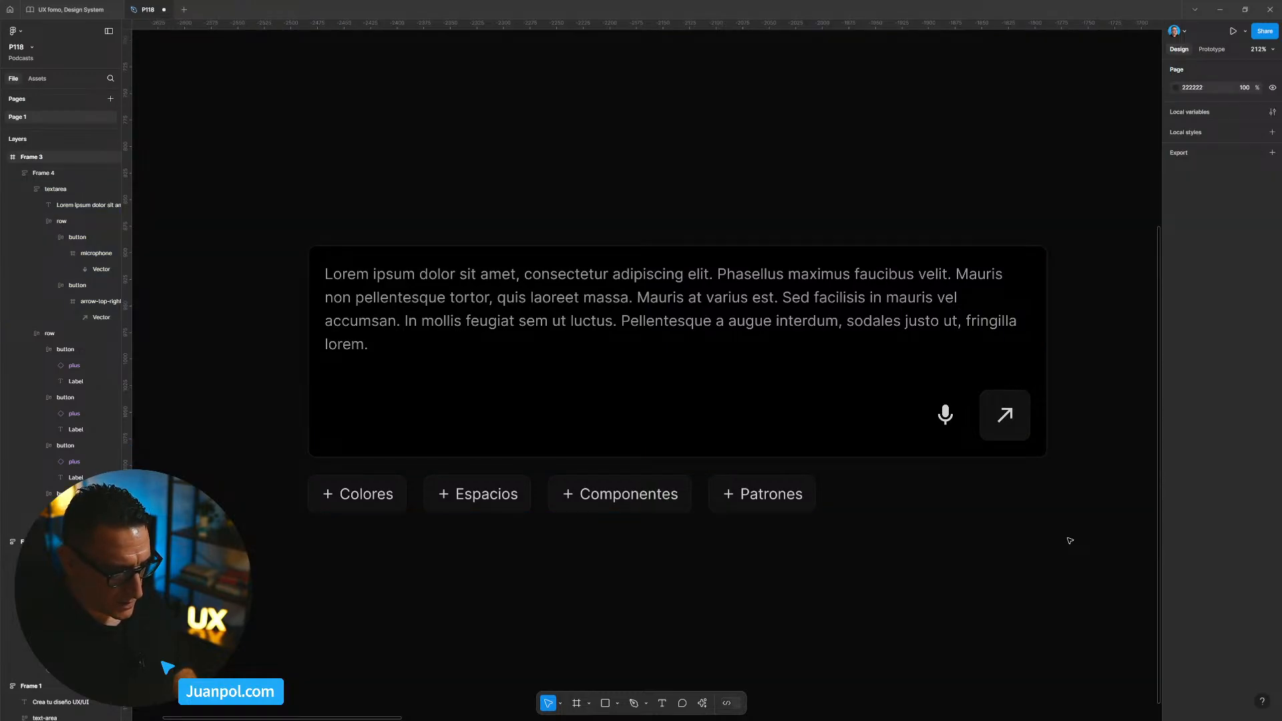
{"action": "left_click", "coordinate": [910, 518]}
Set the textarea's fill to 111111, matching the Patrones button's fill.
{"action": "left_click", "coordinate": [754, 420]}
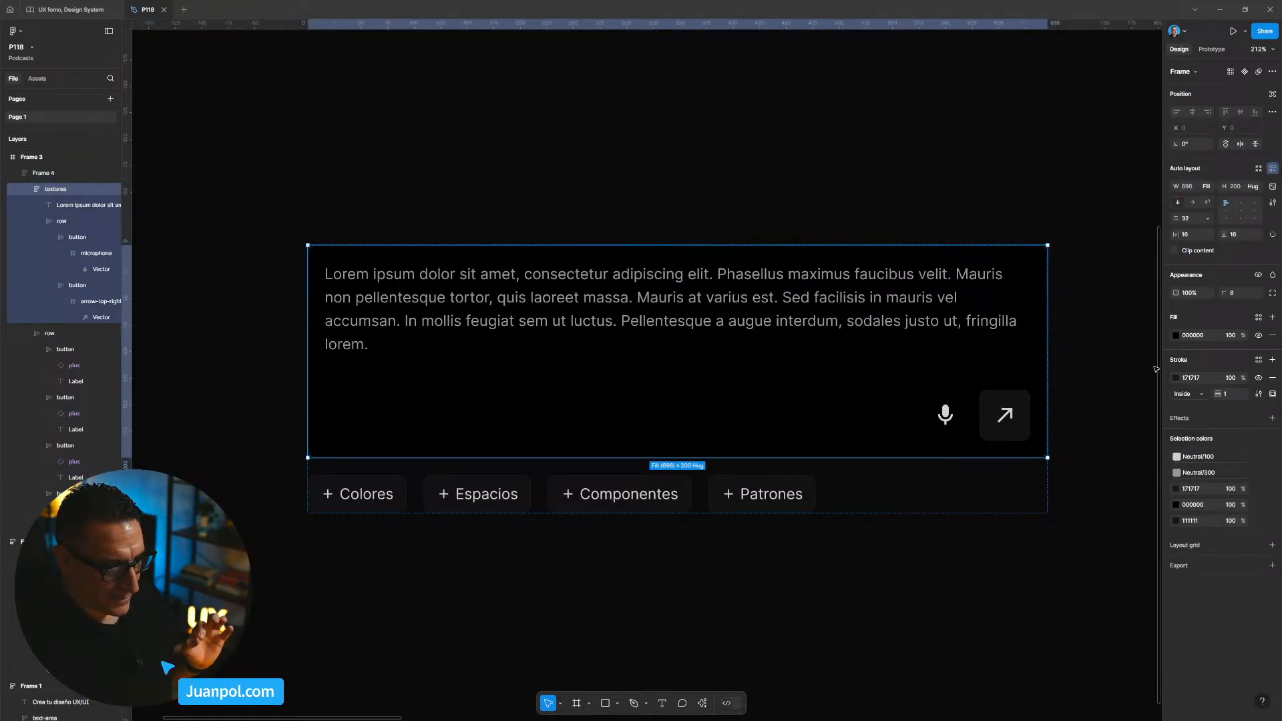
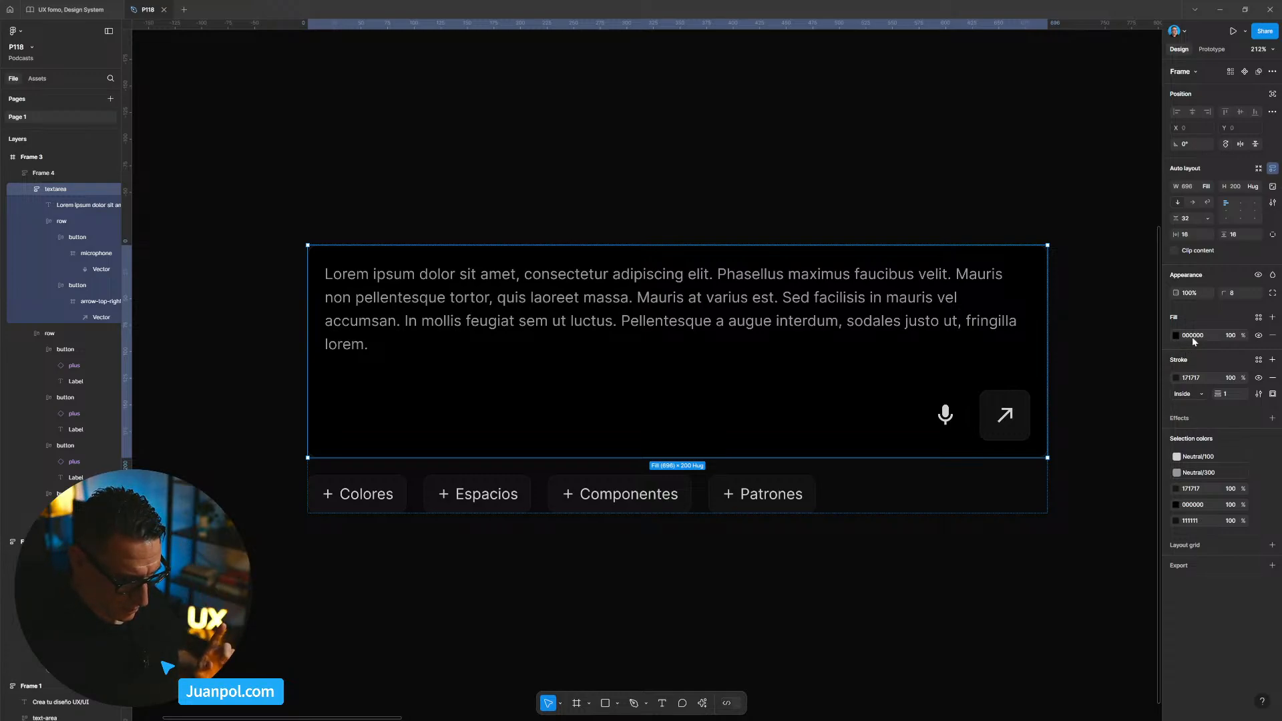
{"action": "left_click", "coordinate": [811, 509]}
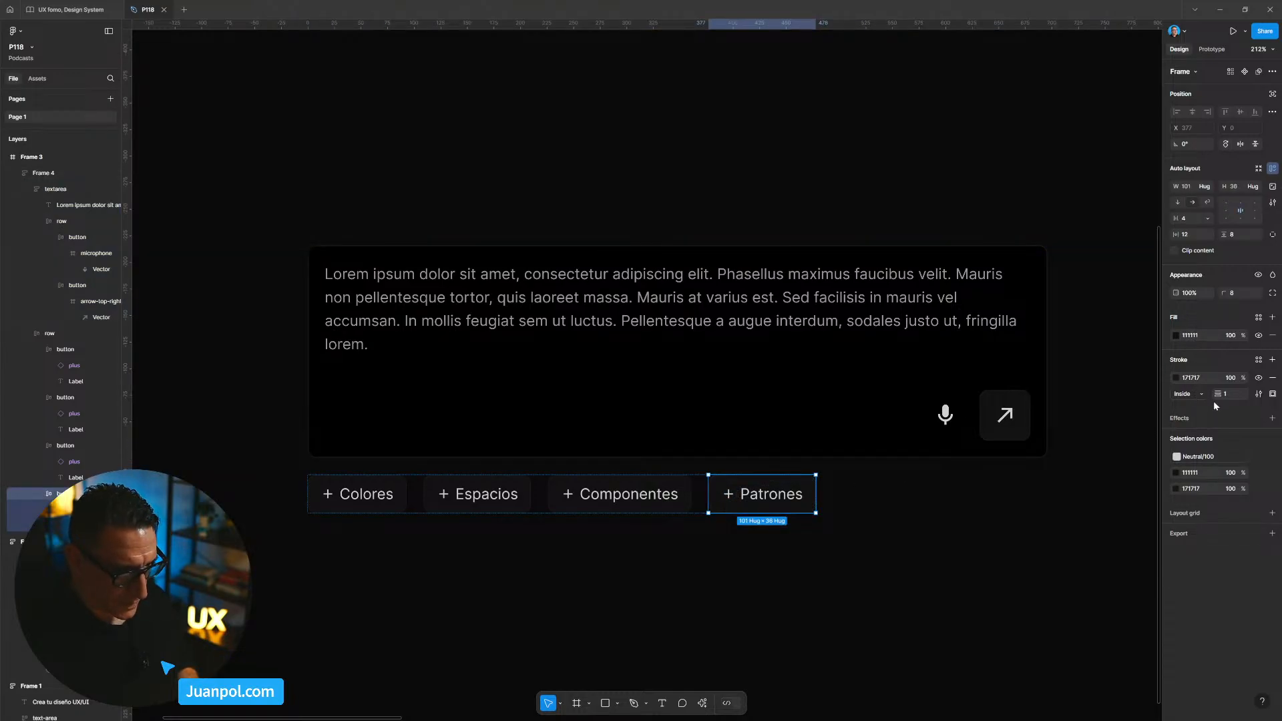
{"action": "left_click", "coordinate": [868, 410]}
{"action": "left_click", "coordinate": [1212, 341]}
{"action": "type", "text": "111111"}
{"action": "key", "text": "Return"}
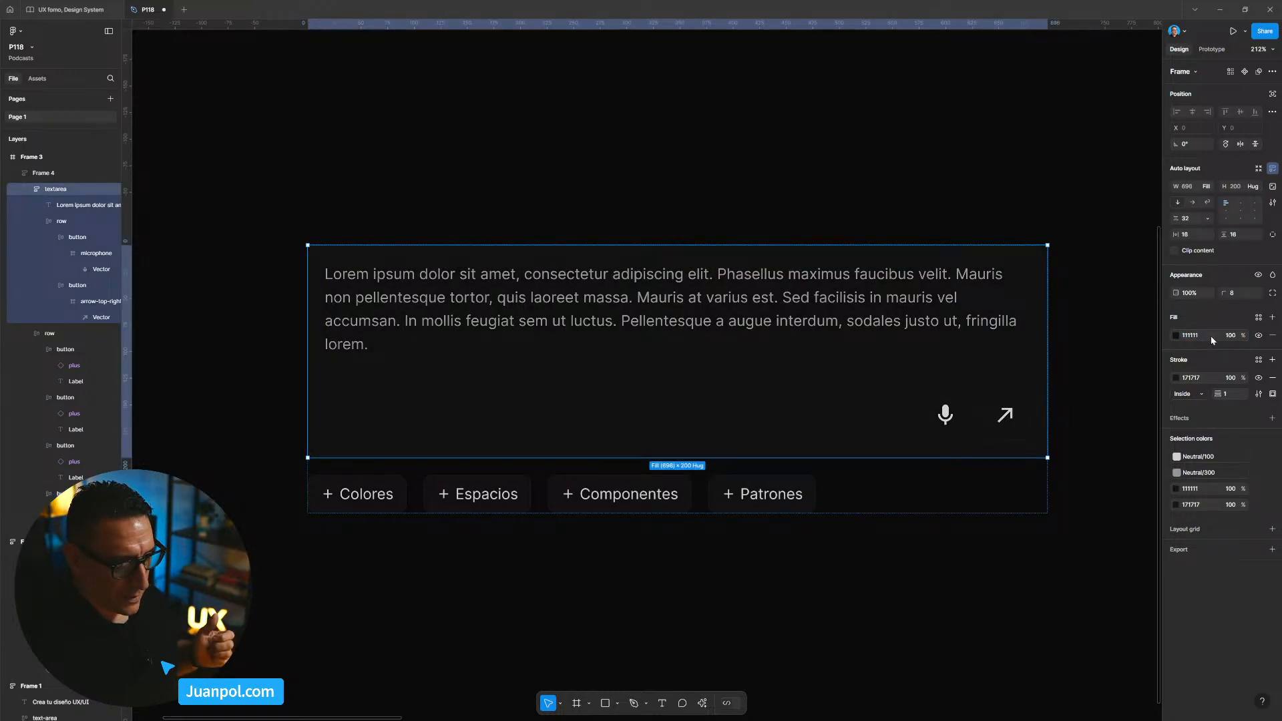
Darken the textarea's fill to 0C0C0C.
{"action": "left_click", "coordinate": [1175, 335]}
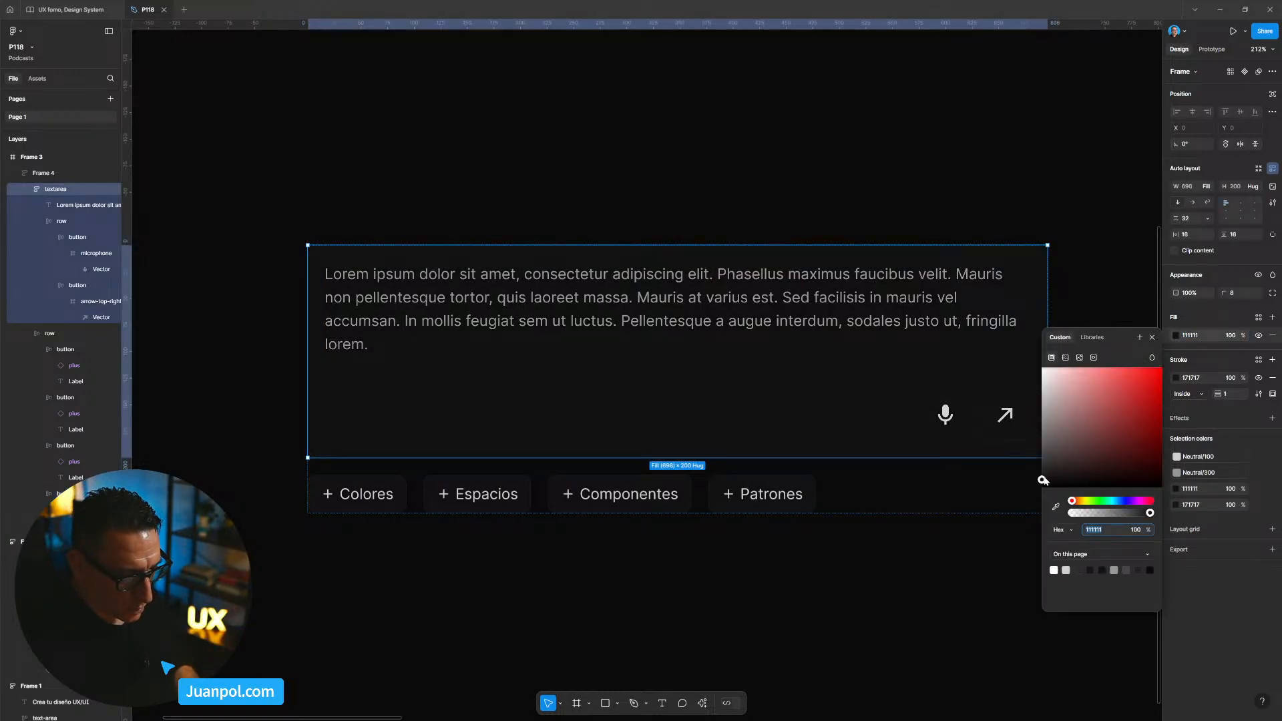
{"action": "left_click_drag", "start_coordinate": [1042, 480], "coordinate": [1034, 489]}
{"action": "left_click", "coordinate": [971, 579]}
{"action": "key", "text": "shift+1"}
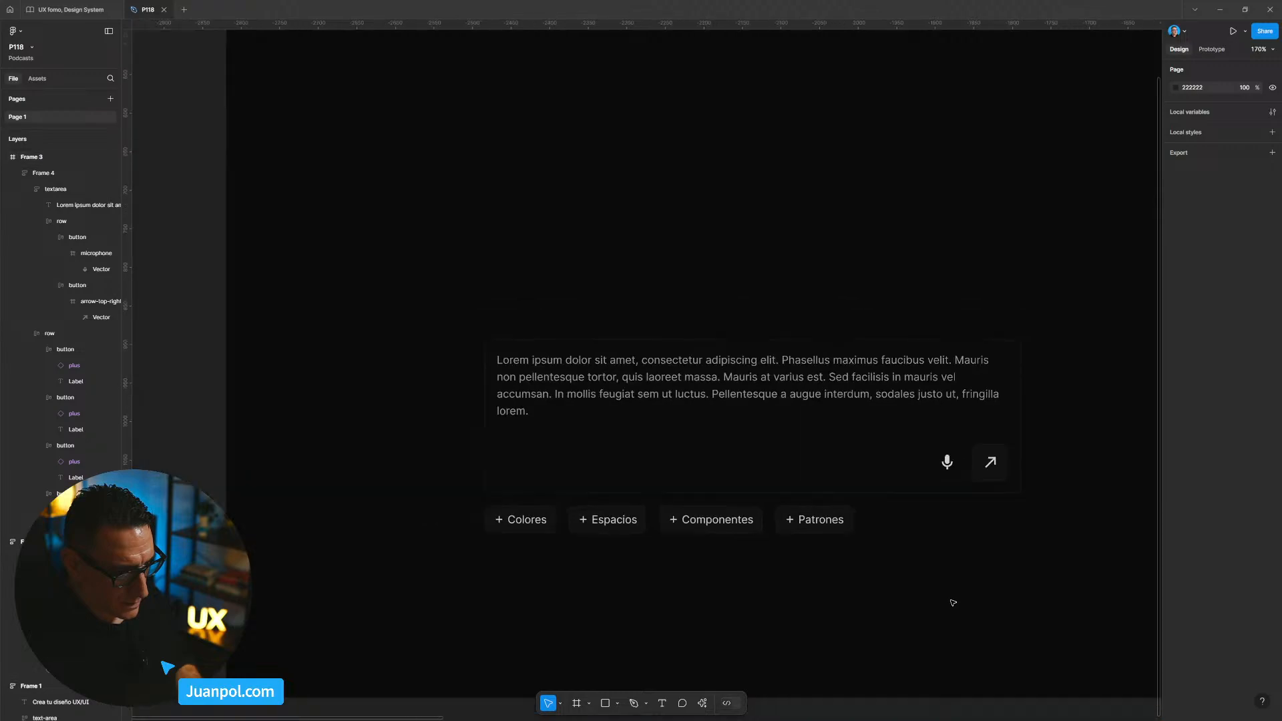
Lighten the fill of the 1440 × 960 frame to 2E2E2E.
{"action": "left_click_drag", "start_coordinate": [439, 150], "coordinate": [465, 264]}
{"action": "left_click", "coordinate": [429, 139]}
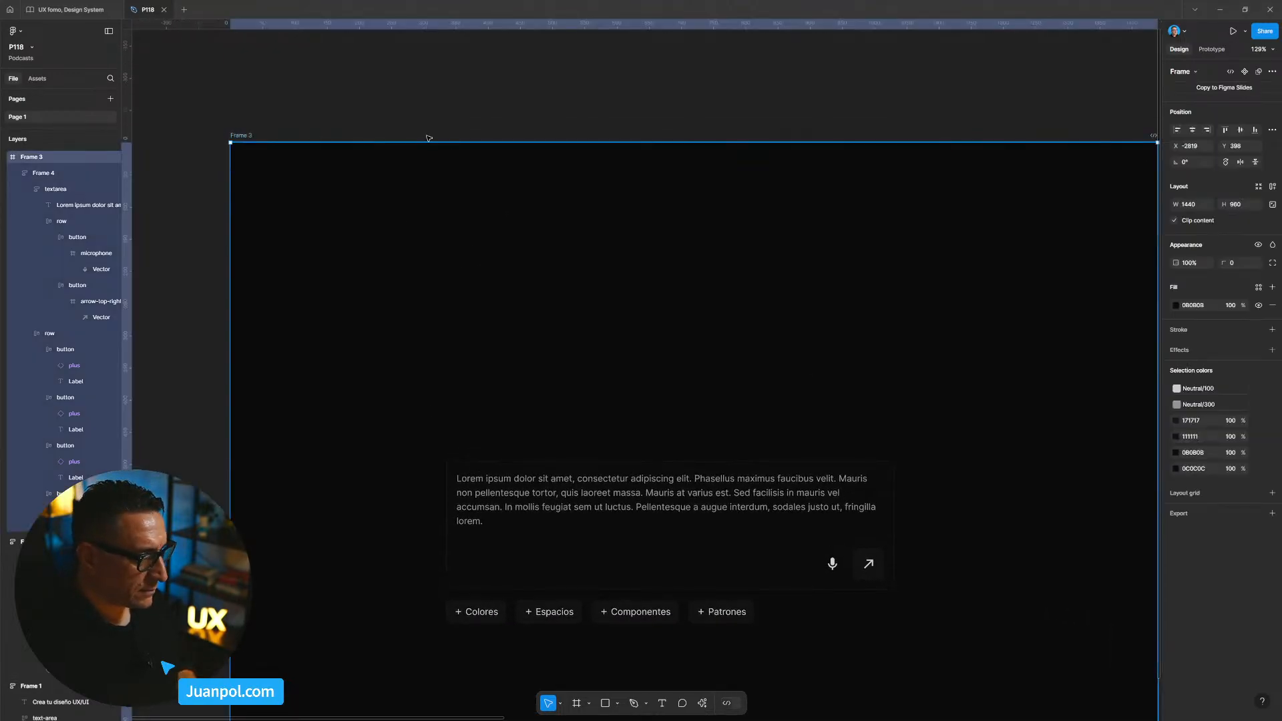
{"action": "left_click", "coordinate": [1173, 306]}
{"action": "type", "text": "222222"}
{"action": "key", "text": "Return"}
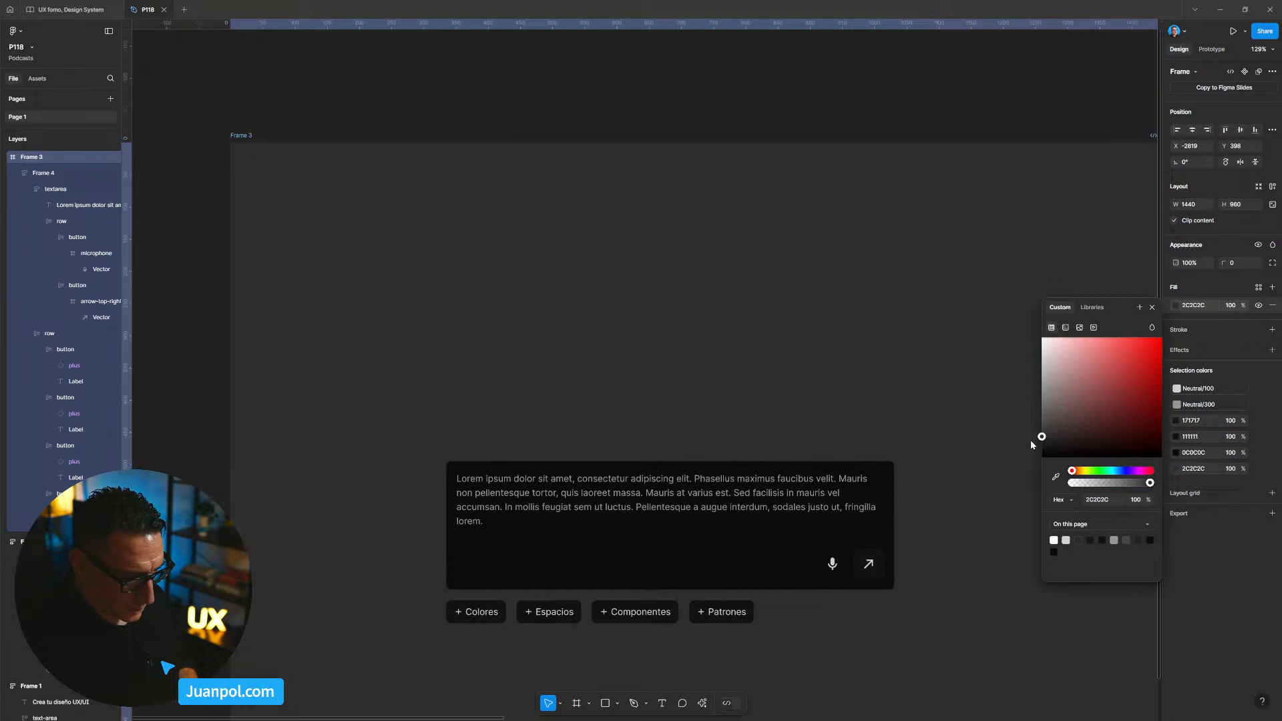
{"action": "type", "text": "2E2E2E"}
{"action": "key", "text": "Return"}
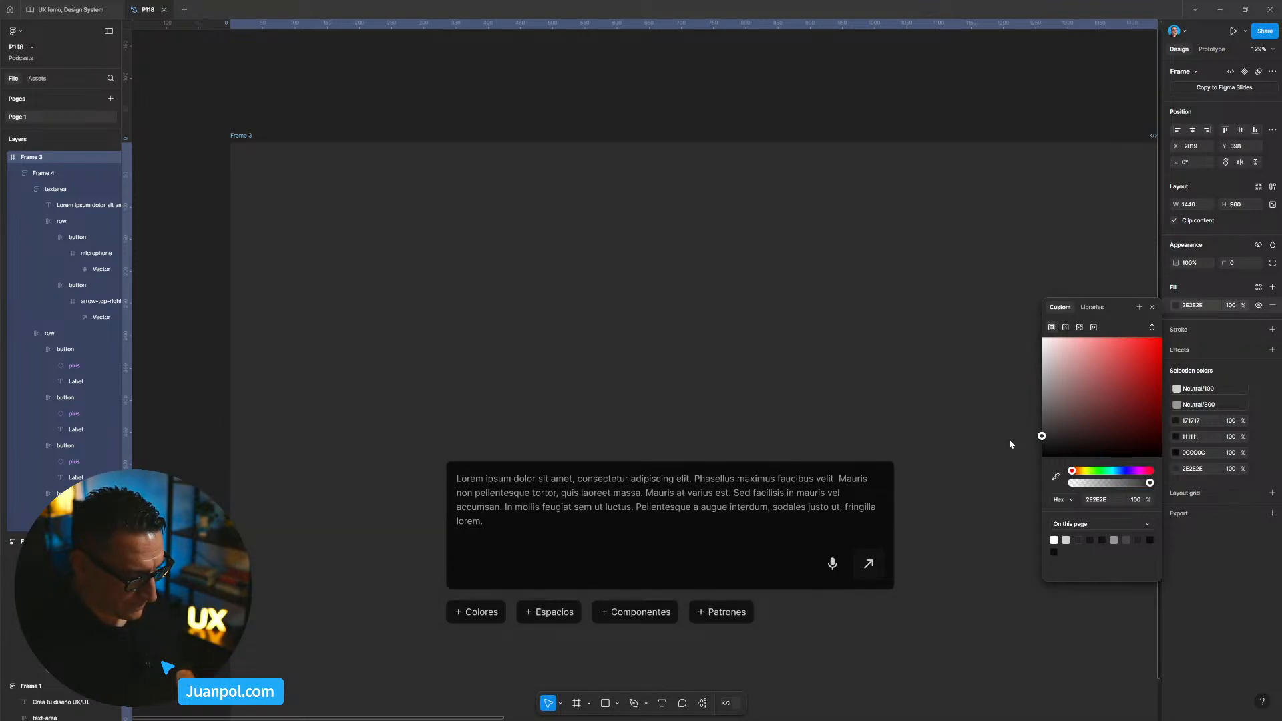
{"action": "left_click", "coordinate": [509, 88]}
Move the group holding the textarea and button row lower in the frame, roughly centred horizontally.
{"action": "scroll", "coordinate": [509, 88], "scroll_direction": "down", "scroll_amount": 3}
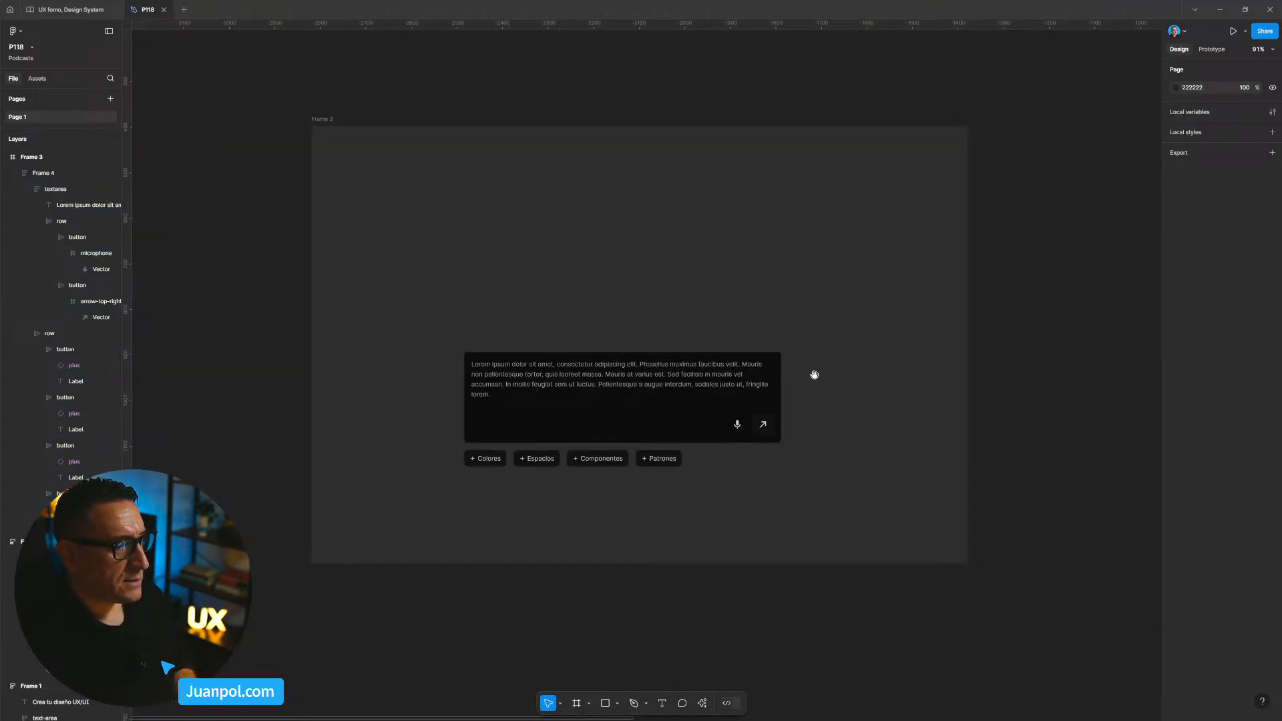
{"action": "left_click", "coordinate": [656, 448]}
{"action": "left_click_drag", "start_coordinate": [656, 448], "coordinate": [645, 469]}
Set the textarea's fill to 000000 at 70% opacity.
{"action": "left_click", "coordinate": [645, 468]}
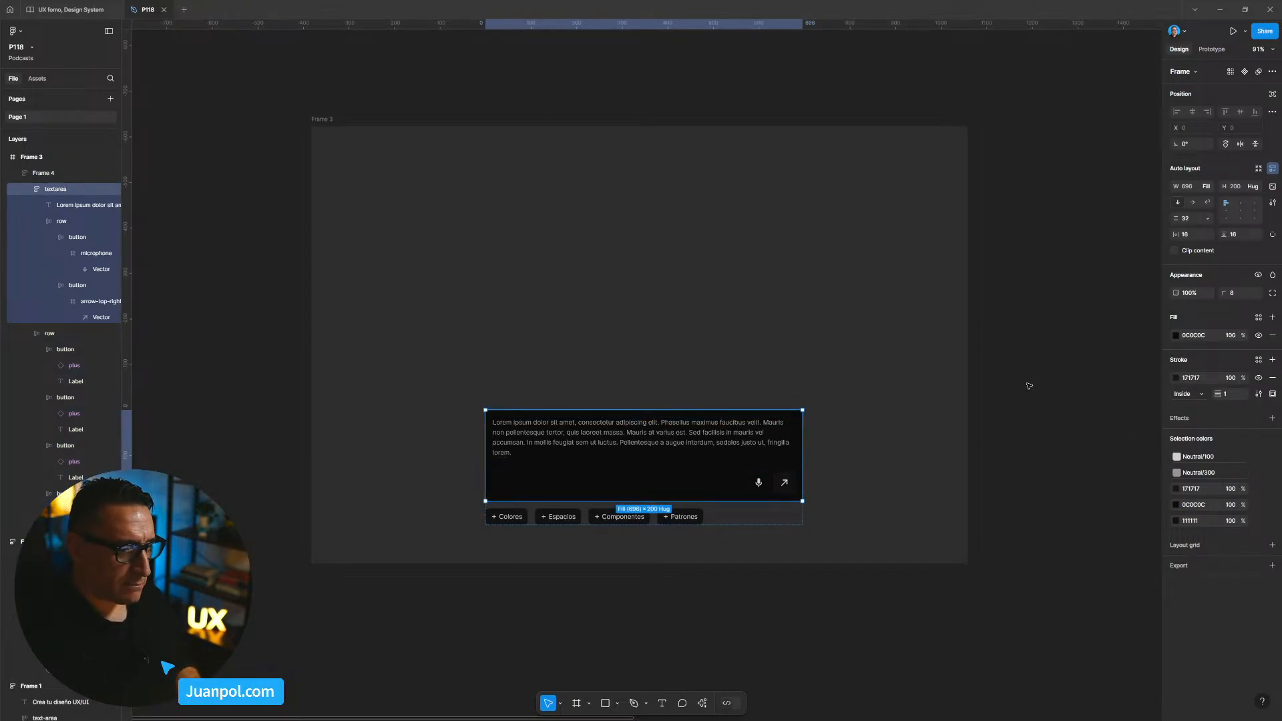
{"action": "left_click", "coordinate": [1192, 336]}
{"action": "type", "text": "00"}
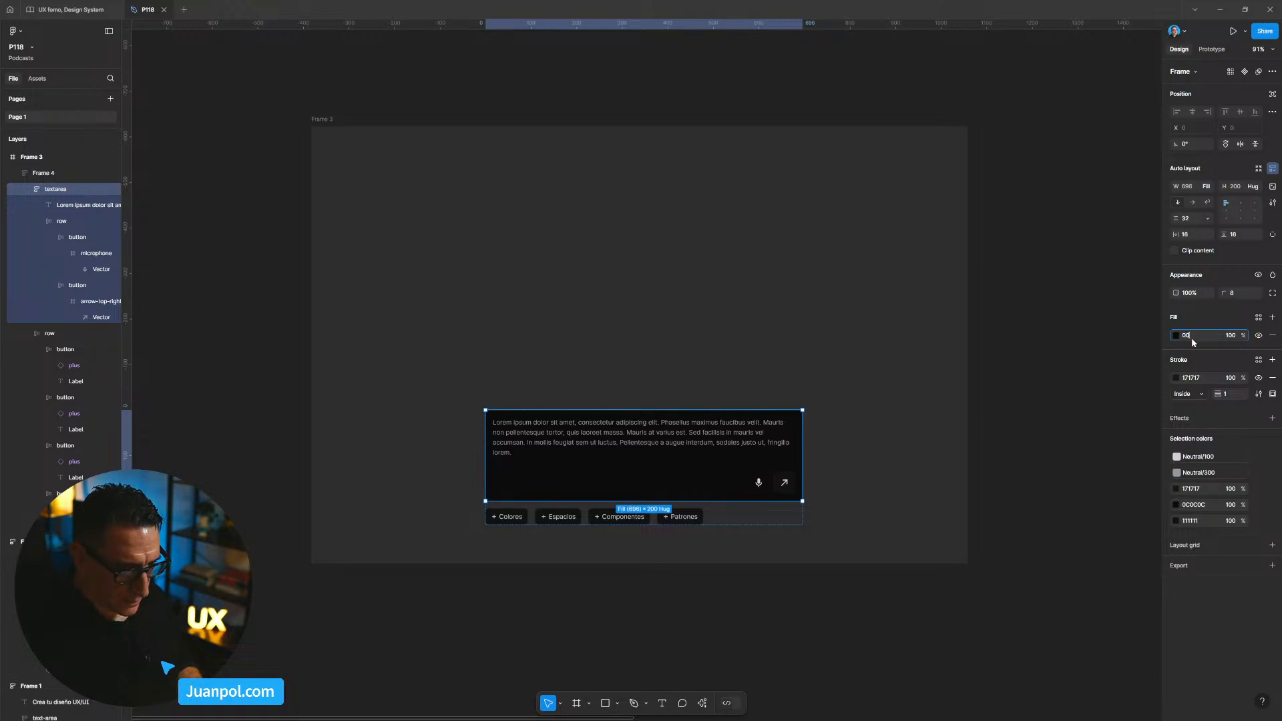
{"action": "key", "text": "Return"}
{"action": "left_click", "coordinate": [1229, 337]}
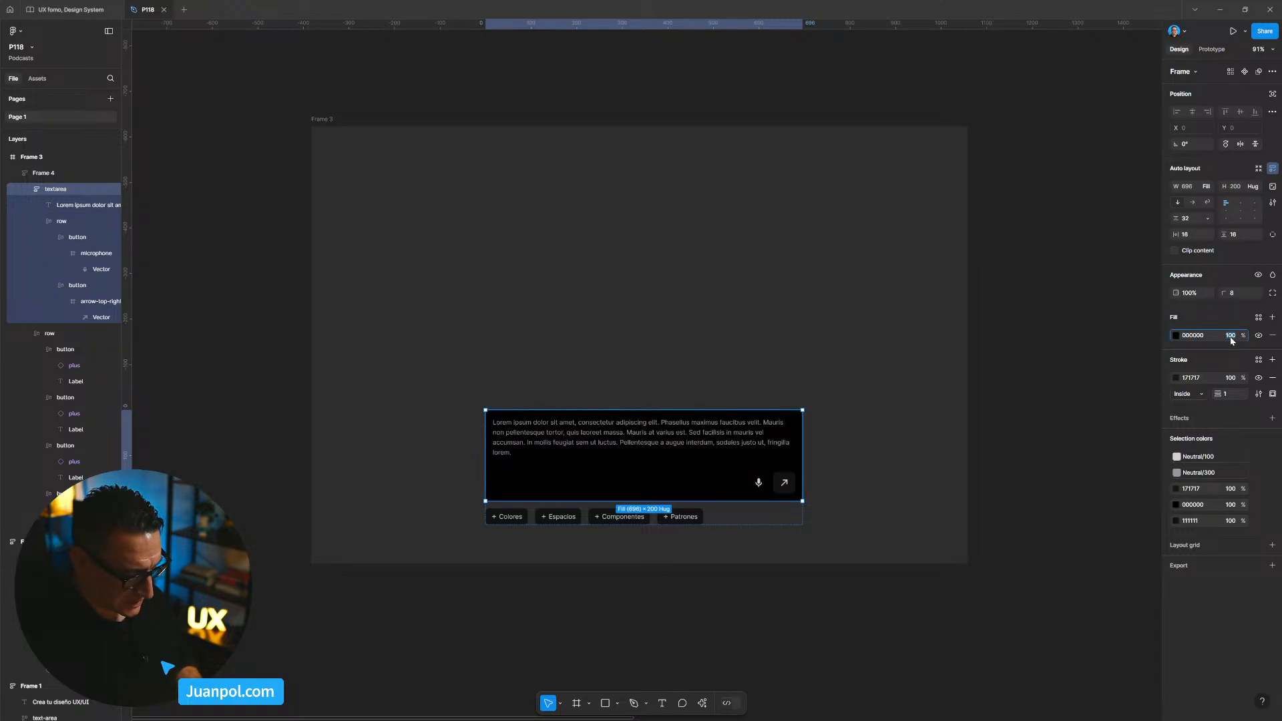
{"action": "type", "text": "70"}
{"action": "key", "text": "Return"}
{"action": "left_click", "coordinate": [1042, 455]}
{"action": "scroll", "coordinate": [924, 469], "scroll_direction": "up", "scroll_amount": 1}
{"action": "left_click_drag", "start_coordinate": [876, 352], "coordinate": [881, 328]}
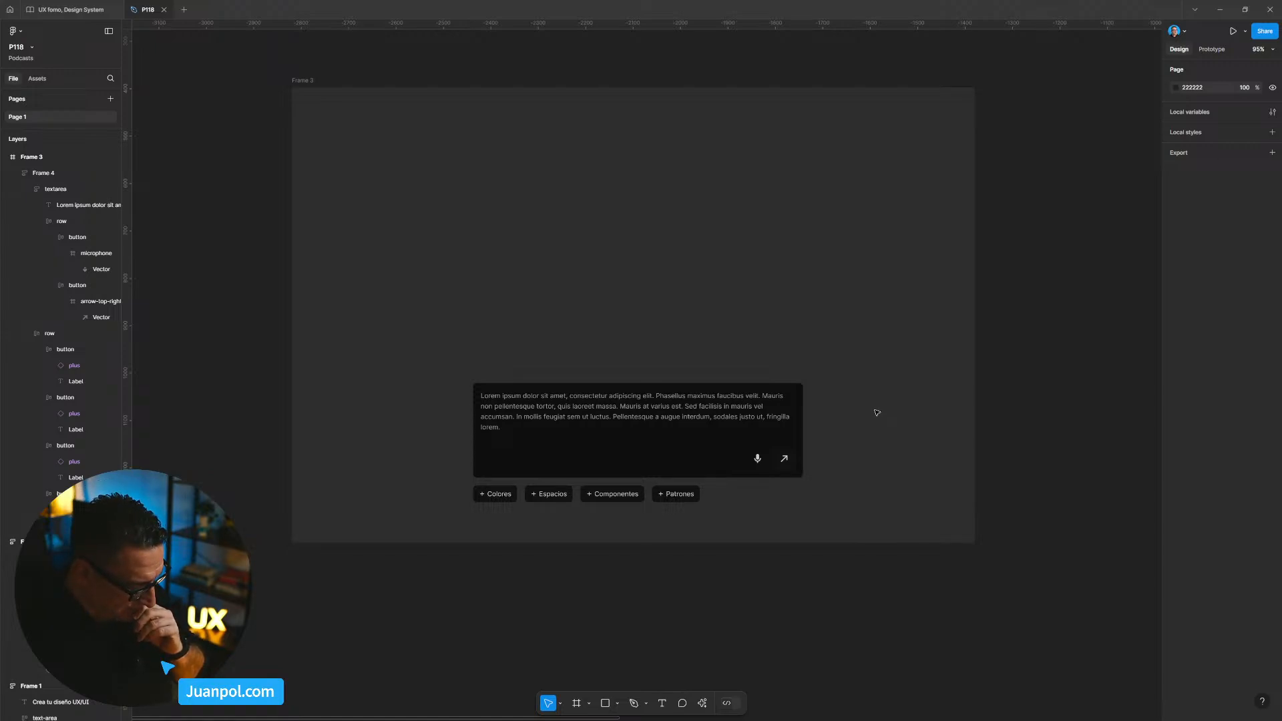
{"action": "left_click_drag", "start_coordinate": [873, 398], "coordinate": [881, 373]}
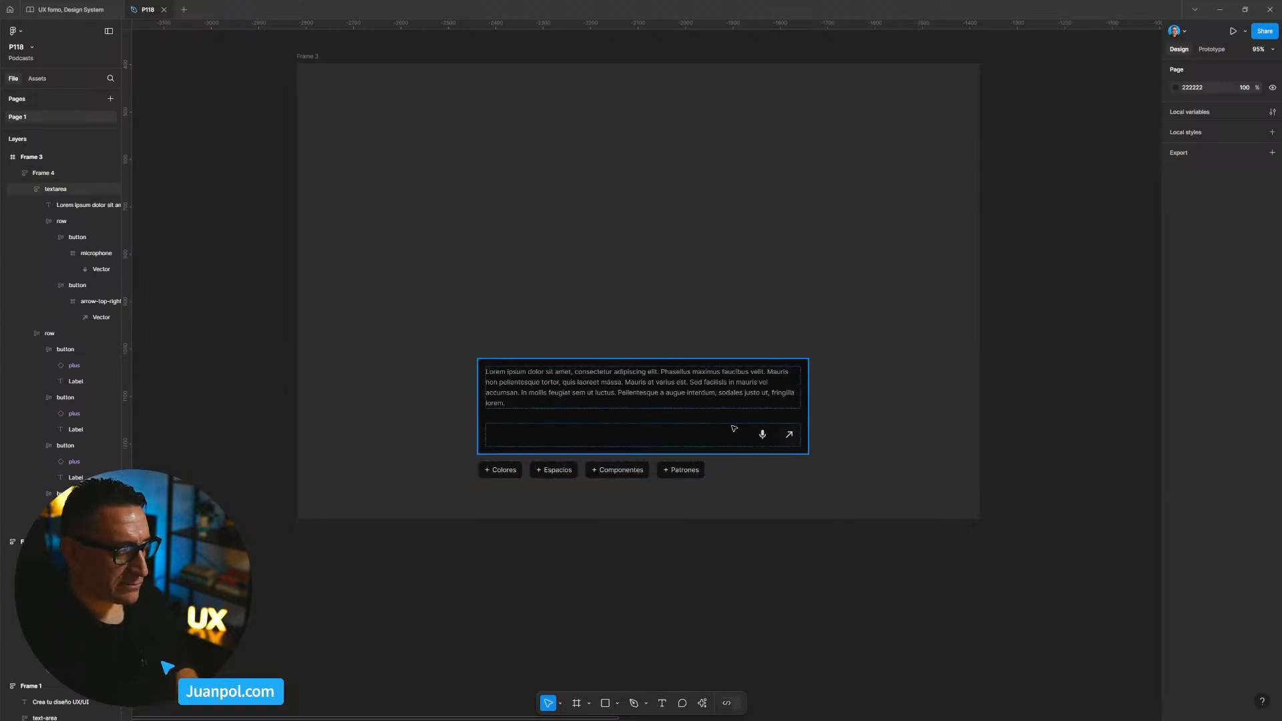
Set the textarea's fill to the Patrones button's stroke colour, 171717, at 100% opacity.
{"action": "scroll", "coordinate": [735, 420], "scroll_direction": "up", "scroll_amount": 3}
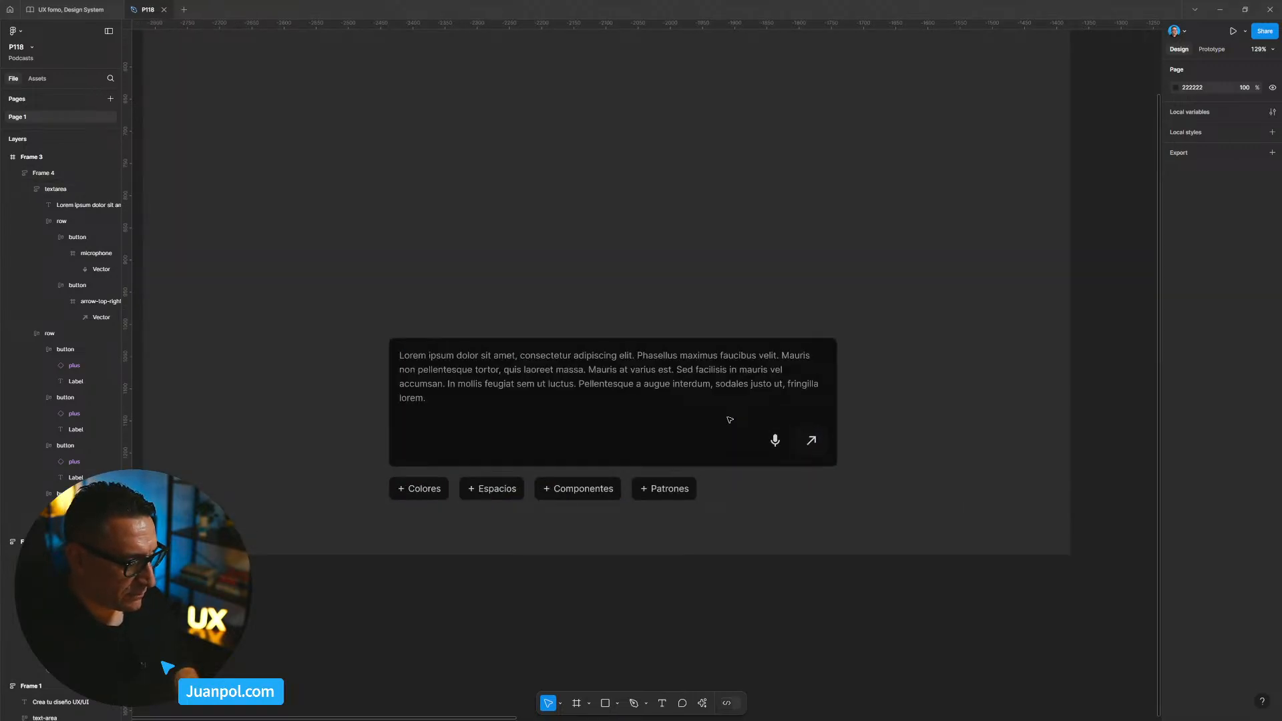
{"action": "scroll", "coordinate": [694, 479], "scroll_direction": "up", "scroll_amount": 5}
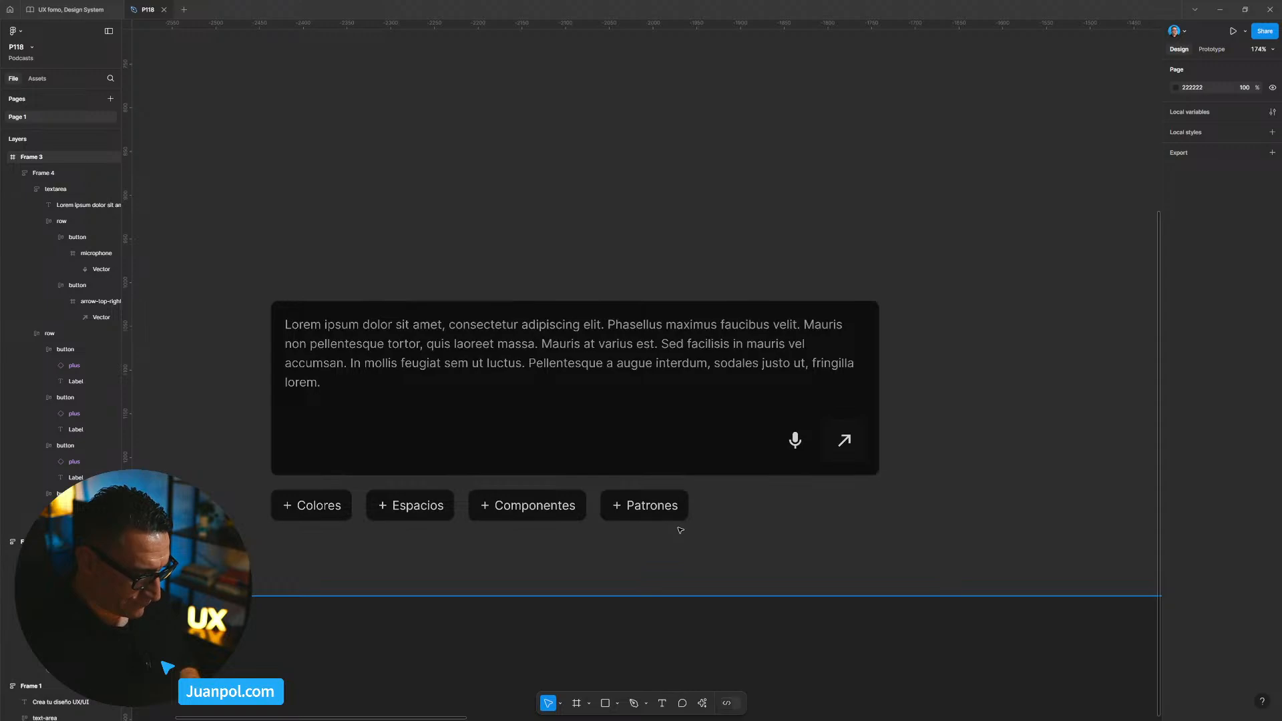
{"action": "left_click", "coordinate": [686, 497]}
{"action": "scroll", "coordinate": [868, 401], "scroll_direction": "left", "scroll_amount": 3}
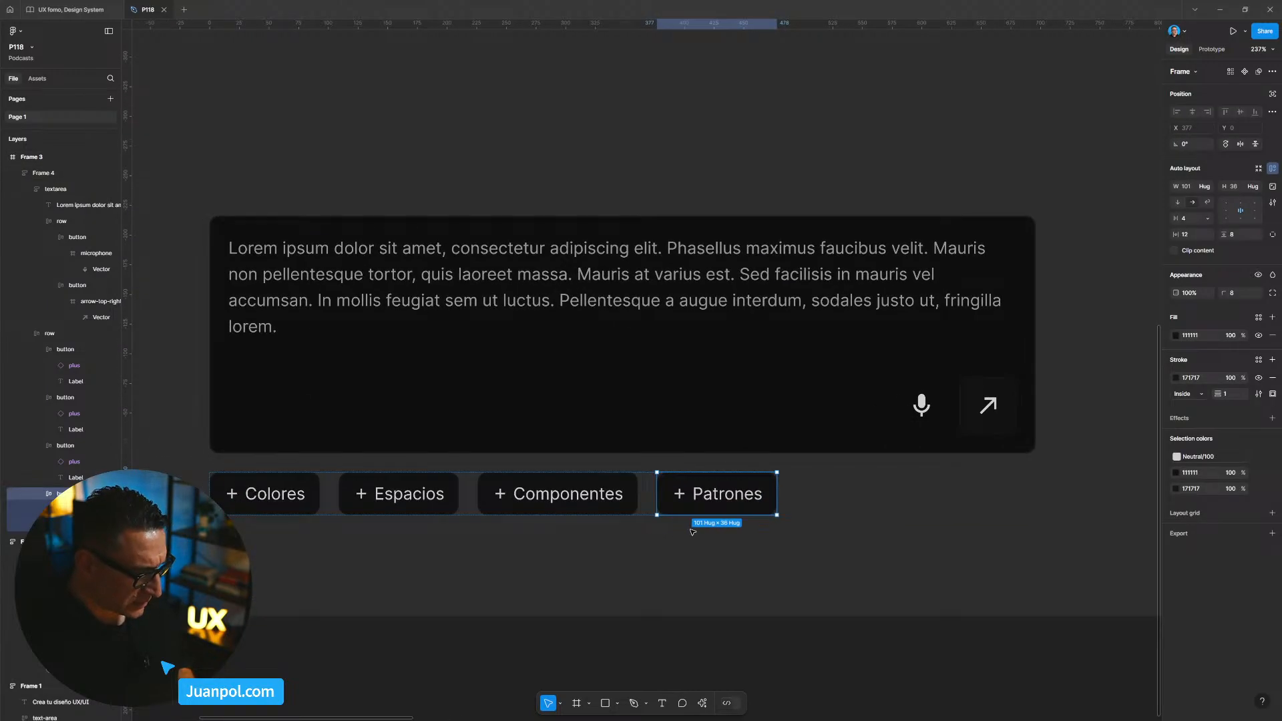
{"action": "left_click", "coordinate": [1215, 379]}
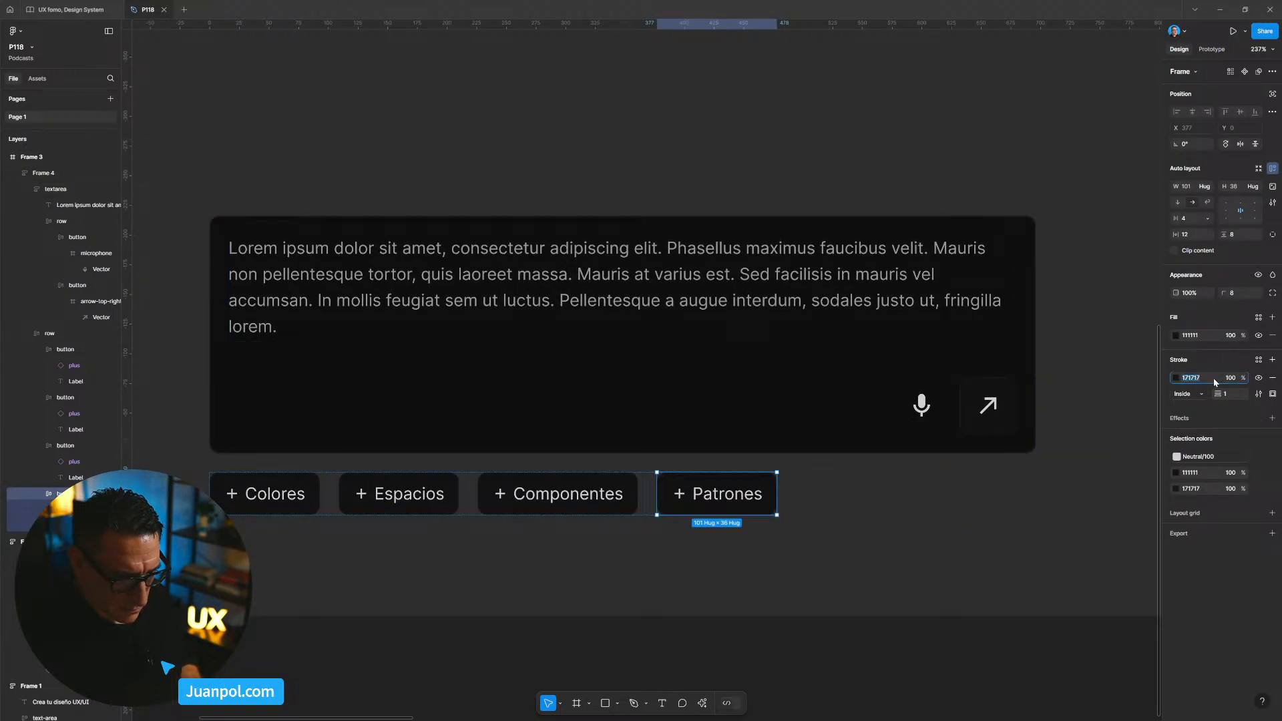
{"action": "left_click", "coordinate": [789, 428]}
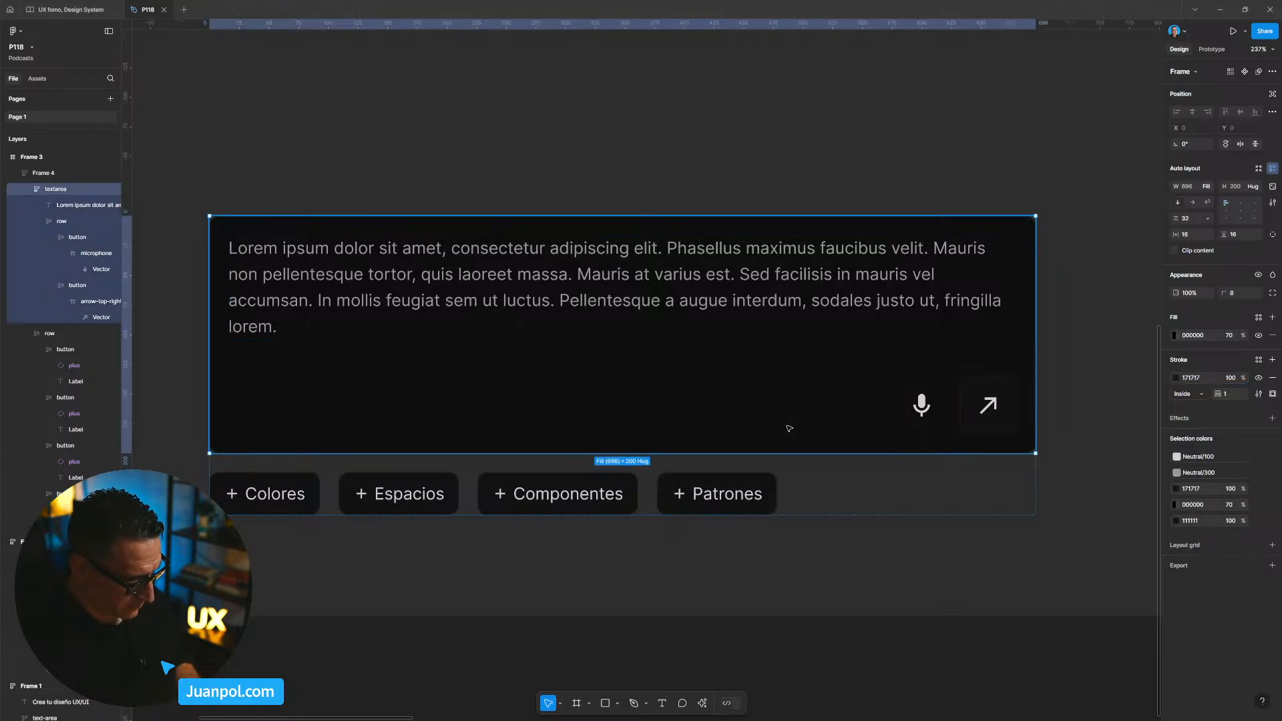
{"action": "left_click", "coordinate": [1201, 339]}
{"action": "key", "text": "Return"}
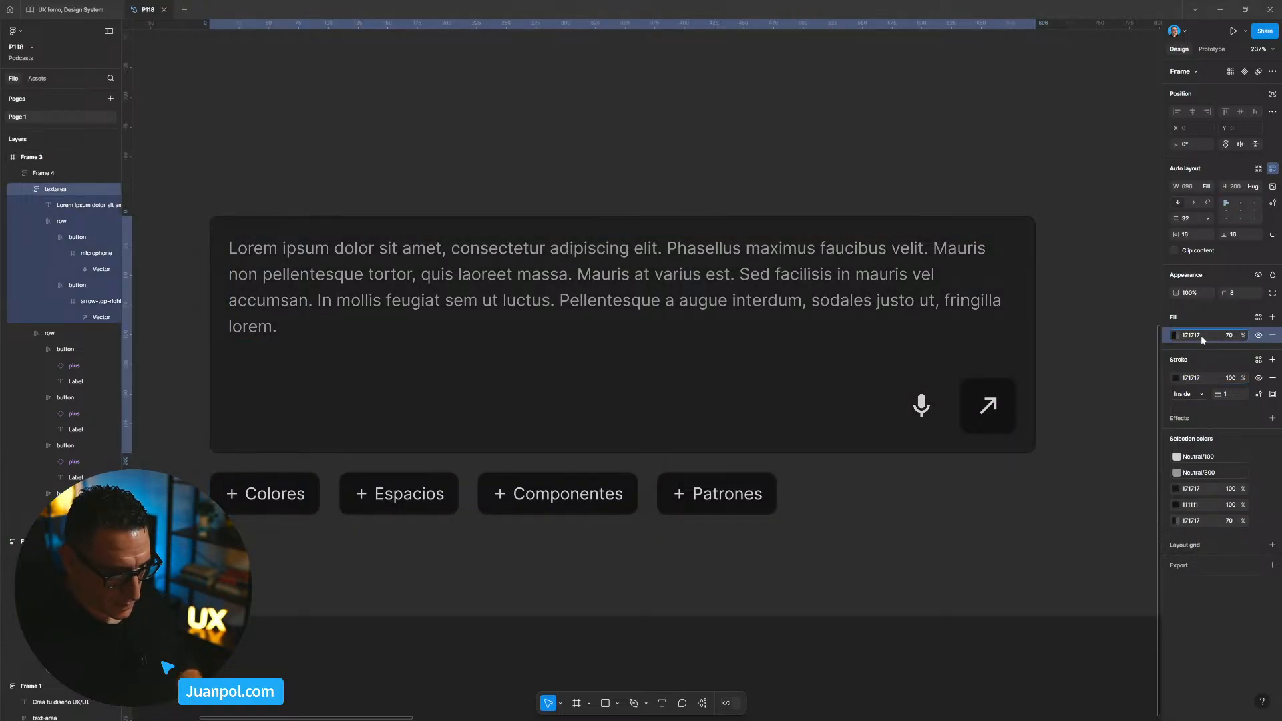
{"action": "type", "text": "1"}
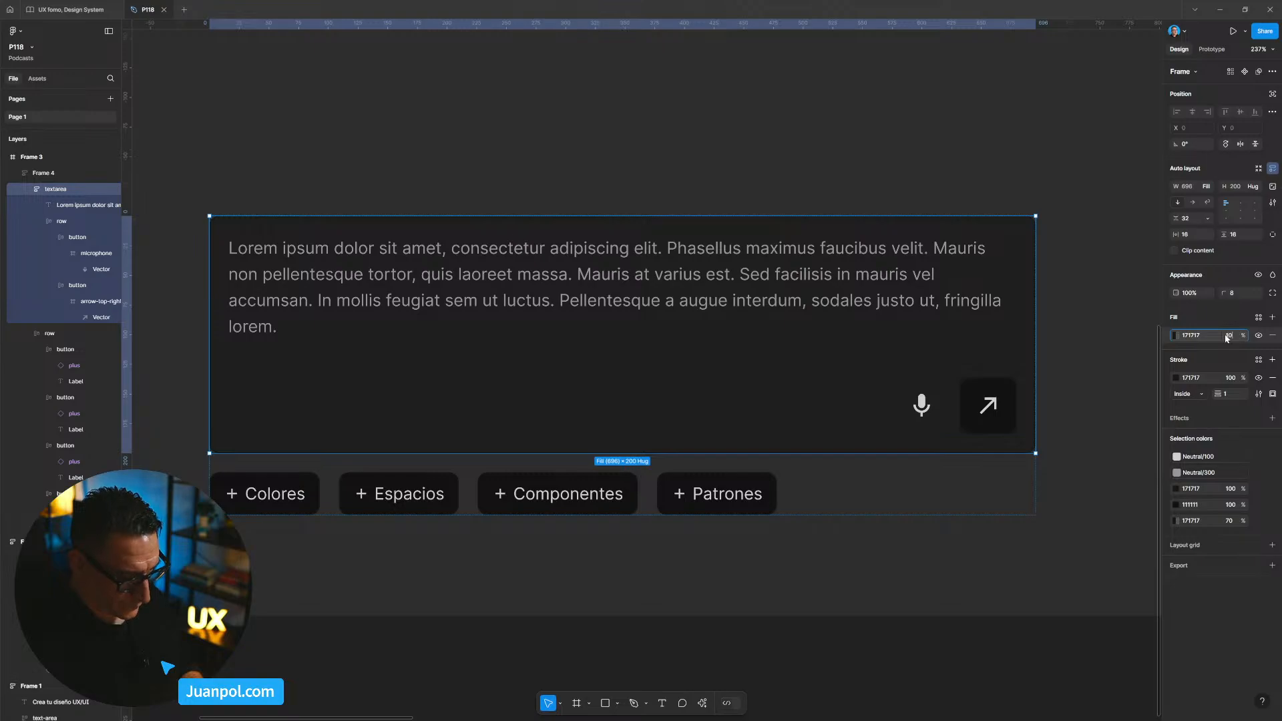
{"action": "key", "text": "Return"}
{"action": "scroll", "coordinate": [650, 449], "scroll_direction": "up", "scroll_amount": 1}
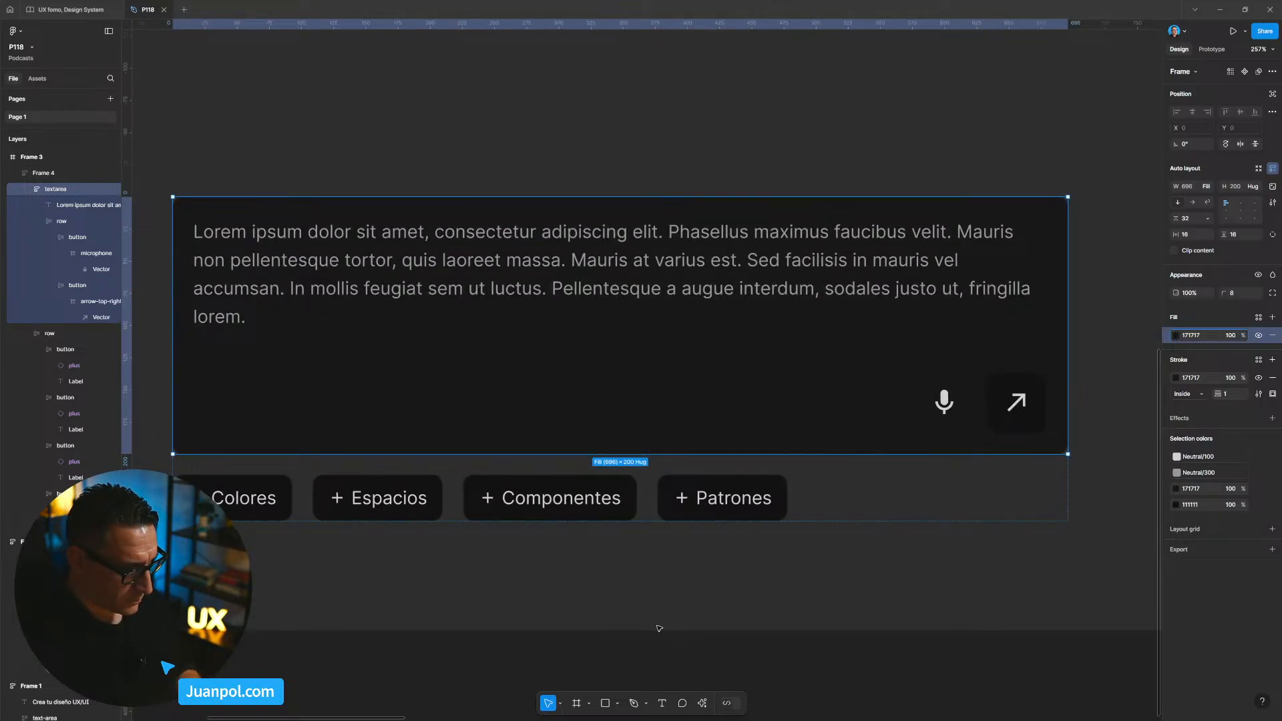
{"action": "left_click", "coordinate": [659, 630]}
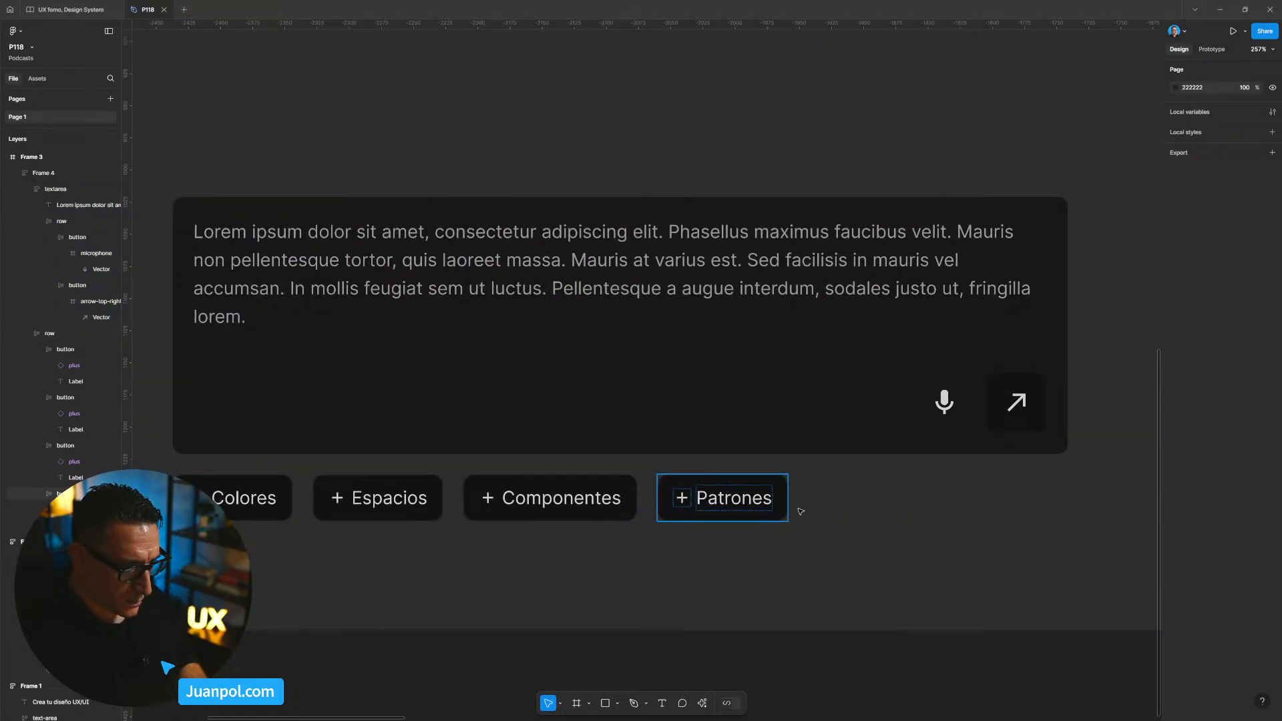
{"action": "left_click", "coordinate": [728, 497], "text": "ctrl"}
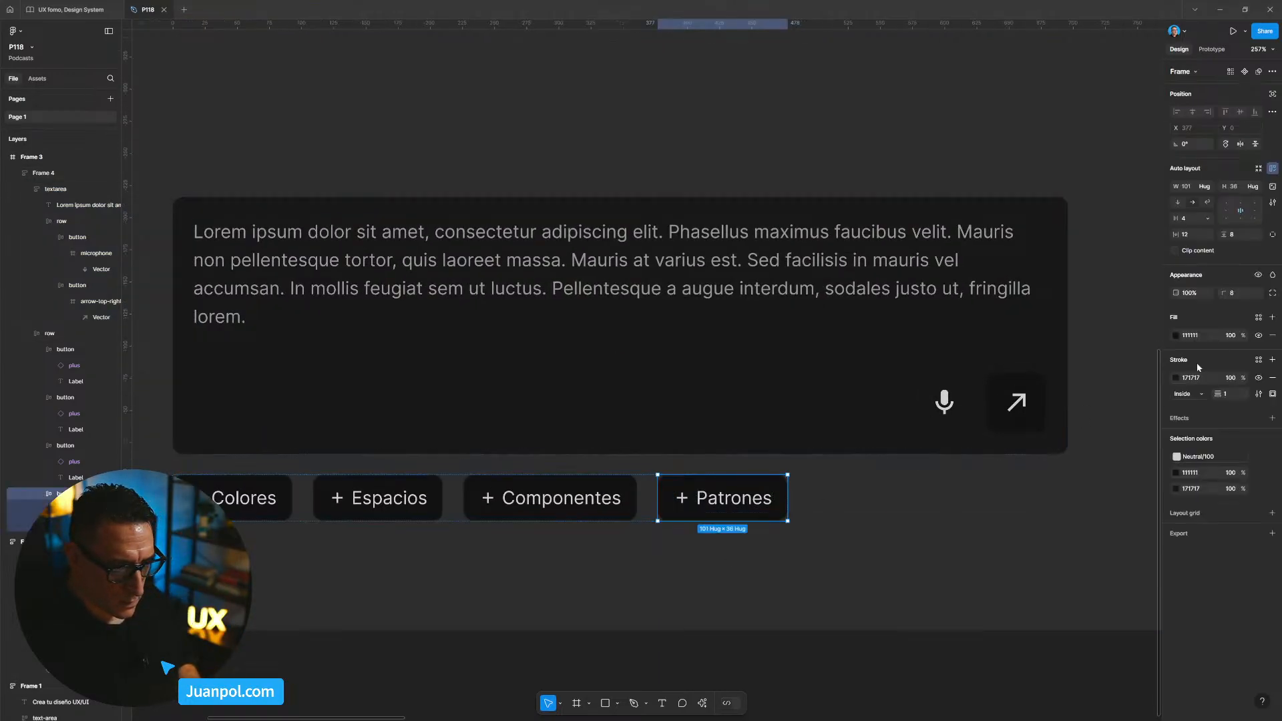
{"action": "left_click", "coordinate": [961, 367], "text": "ctrl"}
{"action": "left_click", "coordinate": [966, 531]}
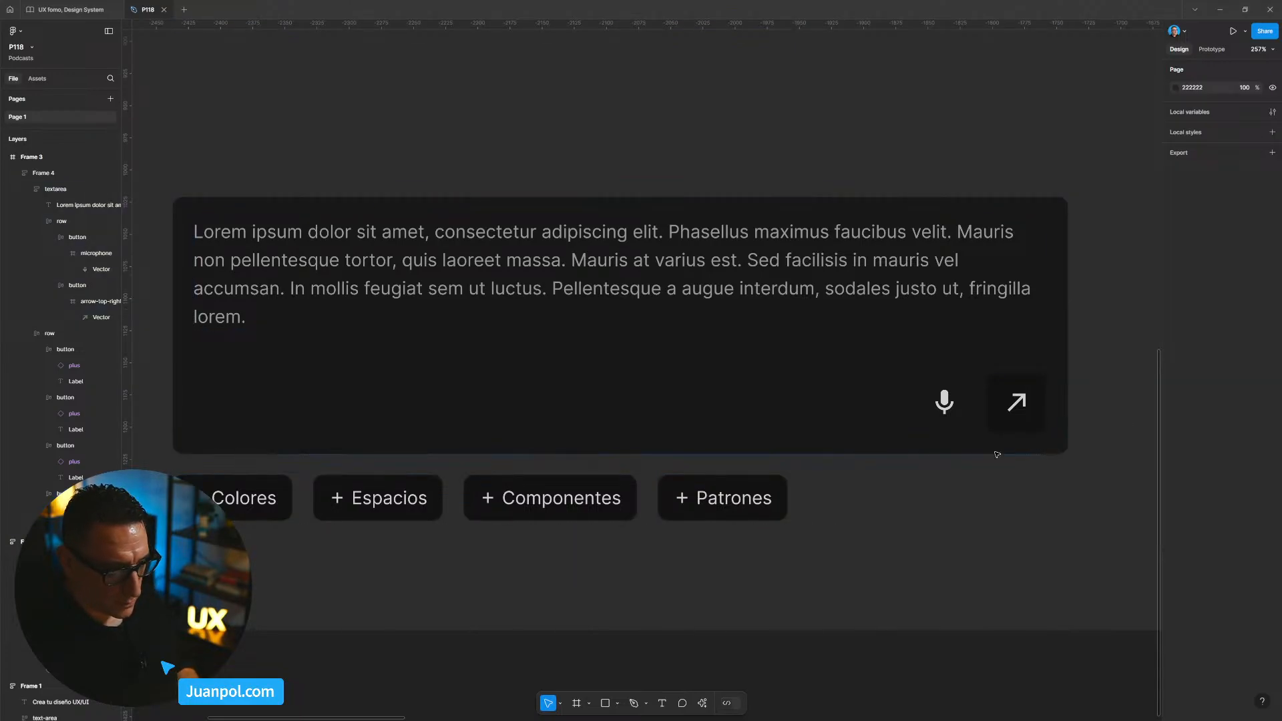
Set the textarea's fill to 111111, copied from the Patrones button's fill.
{"action": "left_click", "coordinate": [712, 509], "text": "ctrl"}
{"action": "left_click", "coordinate": [1208, 334]}
{"action": "key", "text": "ctrl+c"}
{"action": "left_click", "coordinate": [1041, 352], "text": "ctrl"}
{"action": "left_click", "coordinate": [1209, 338]}
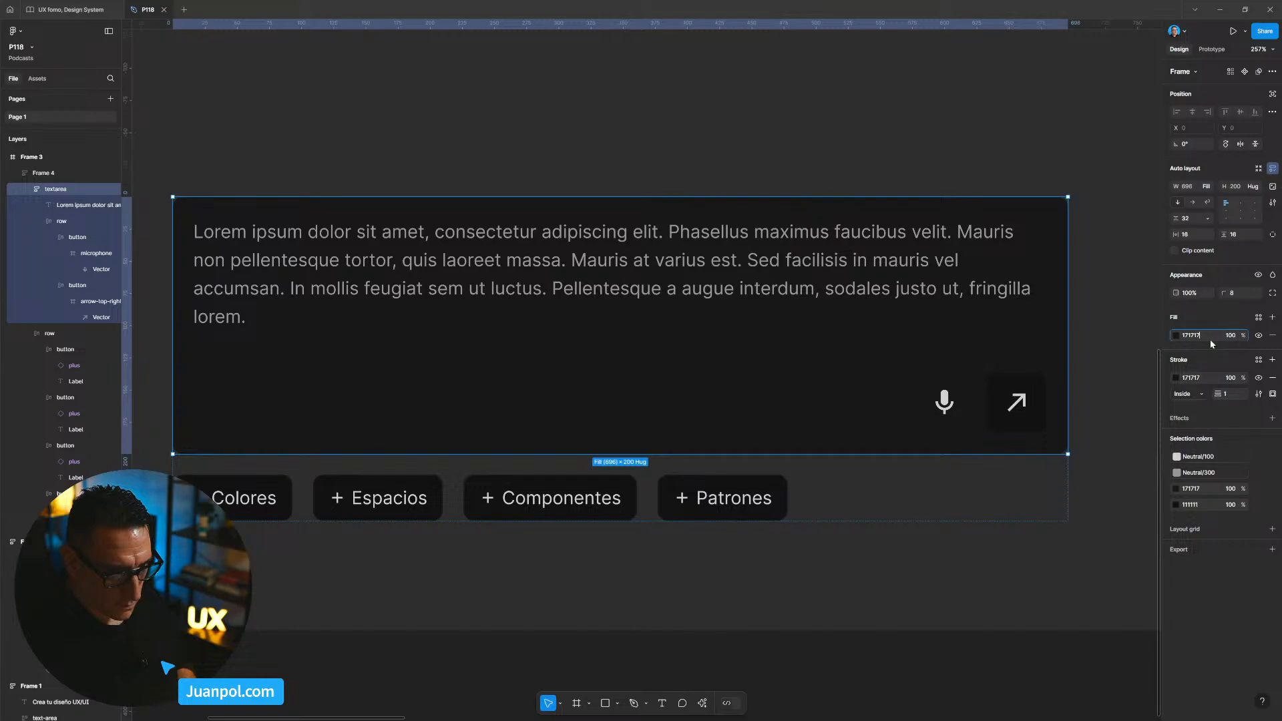
{"action": "key", "text": "ctrl+v"}
{"action": "key", "text": "Return"}
{"action": "left_click", "coordinate": [807, 505]}
{"action": "scroll", "coordinate": [808, 529], "scroll_direction": "down", "scroll_amount": 1}
{"action": "left_click", "coordinate": [801, 630]}
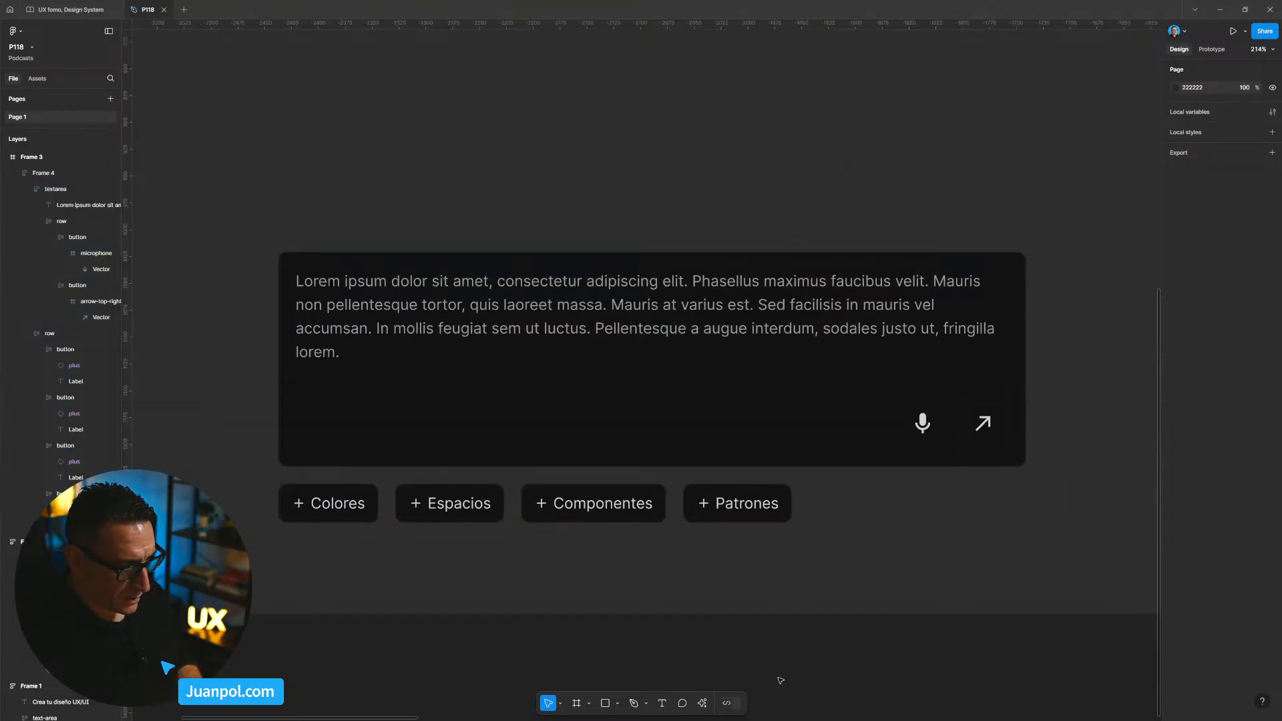
Examine the textarea, its arrow button and the button row against the frame background at 100% and other zoom levels.
{"action": "scroll", "coordinate": [795, 659], "scroll_direction": "down", "scroll_amount": 1}
{"action": "scroll", "coordinate": [791, 621], "scroll_direction": "down", "scroll_amount": 1}
{"action": "scroll", "coordinate": [881, 513], "scroll_direction": "up", "scroll_amount": 1}
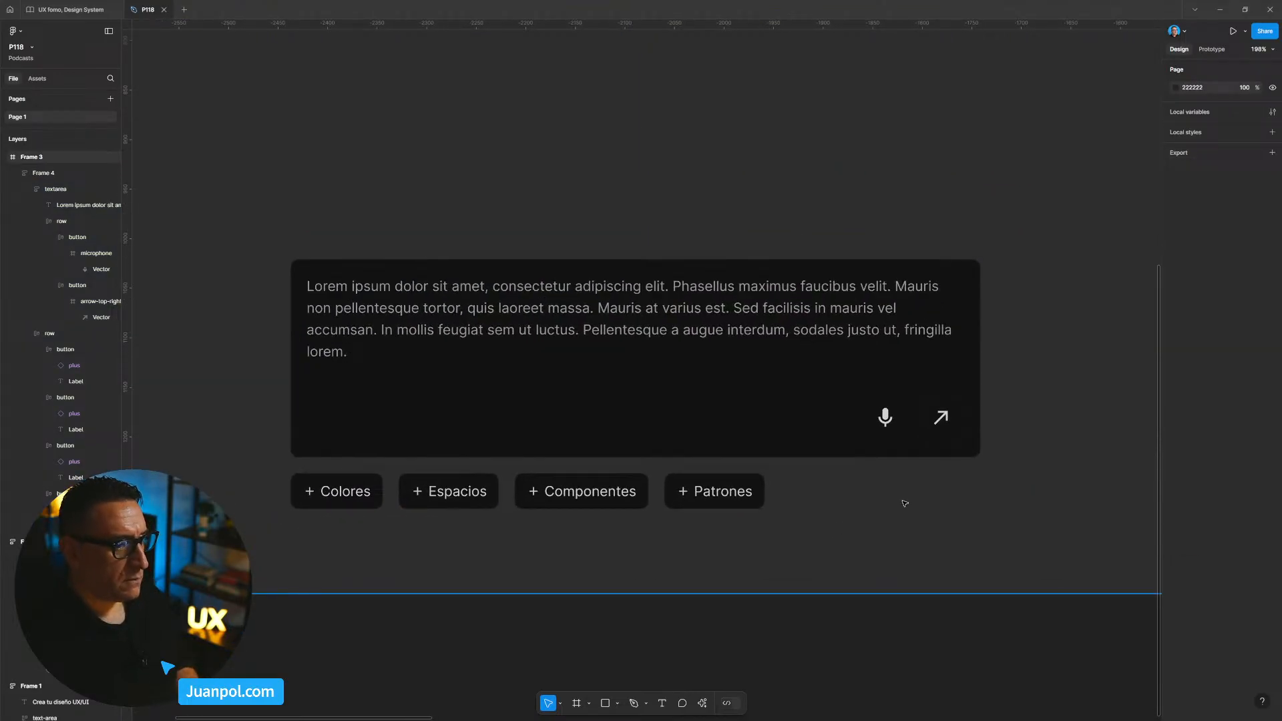
{"action": "key", "text": "shift+0"}
{"action": "scroll", "coordinate": [774, 434], "scroll_direction": "up", "scroll_amount": 3}
{"action": "scroll", "coordinate": [797, 404], "scroll_direction": "up", "scroll_amount": 2}
{"action": "left_click", "coordinate": [821, 404], "text": "ctrl"}
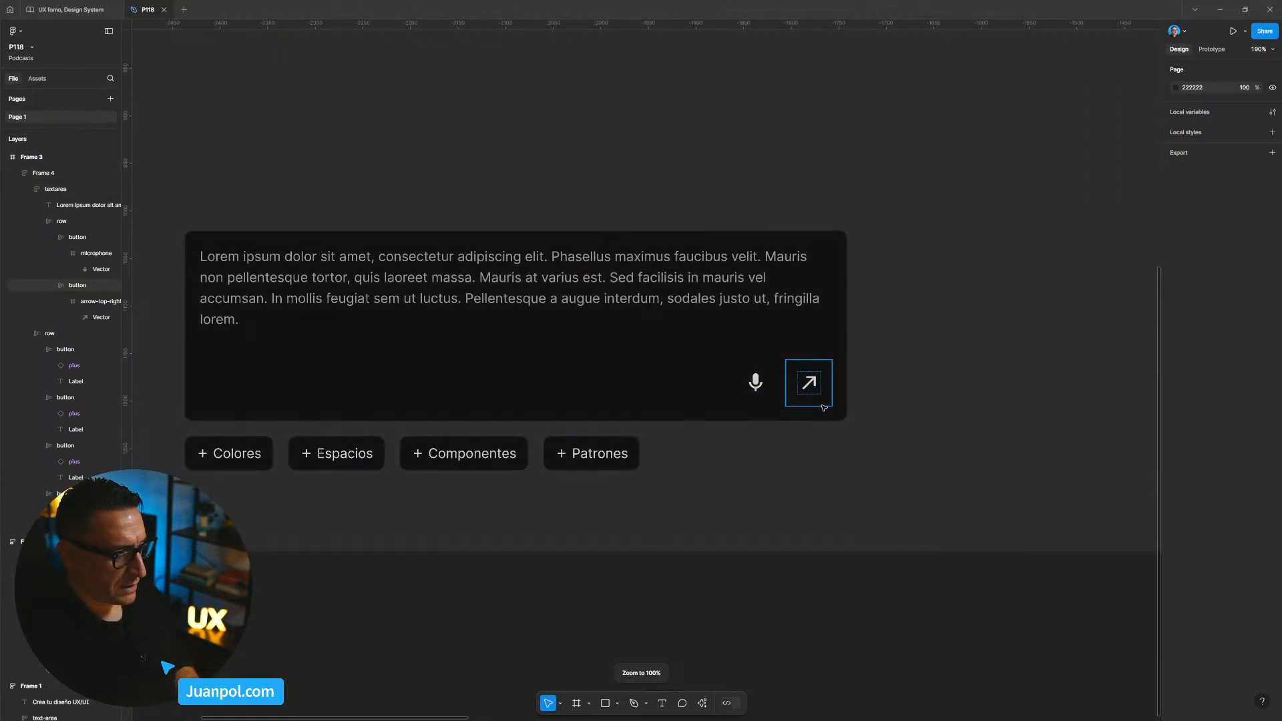
{"action": "left_click", "coordinate": [815, 458]}
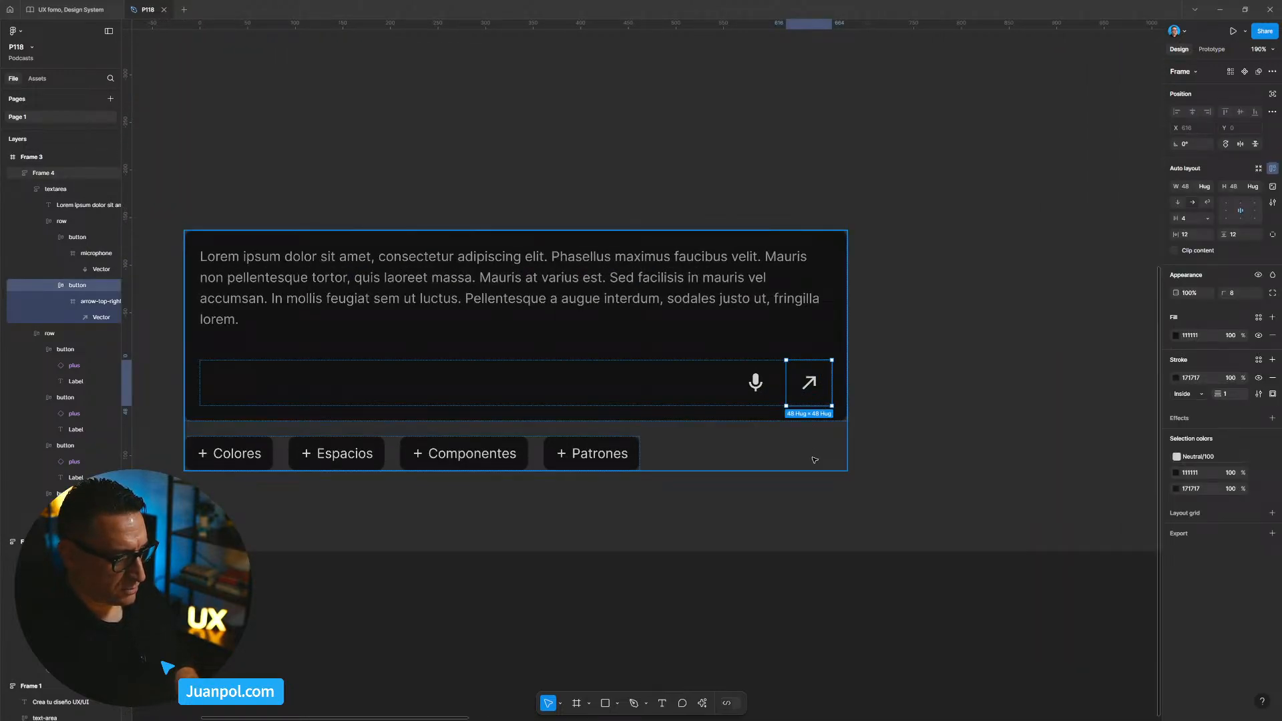
{"action": "scroll", "coordinate": [780, 514], "scroll_direction": "down", "scroll_amount": 6}
{"action": "left_click", "coordinate": [846, 537]}
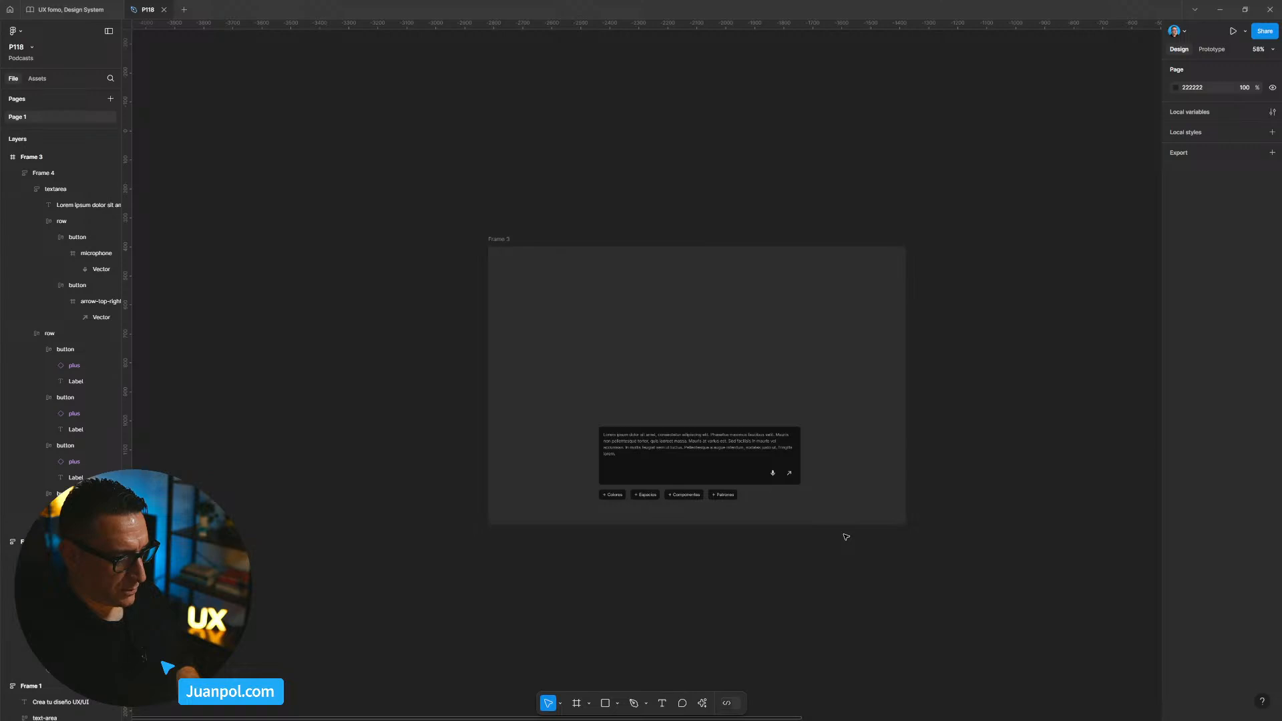
Darken the fill of the 1440 × 960 frame to near-black 080808.
{"action": "left_click", "coordinate": [513, 249]}
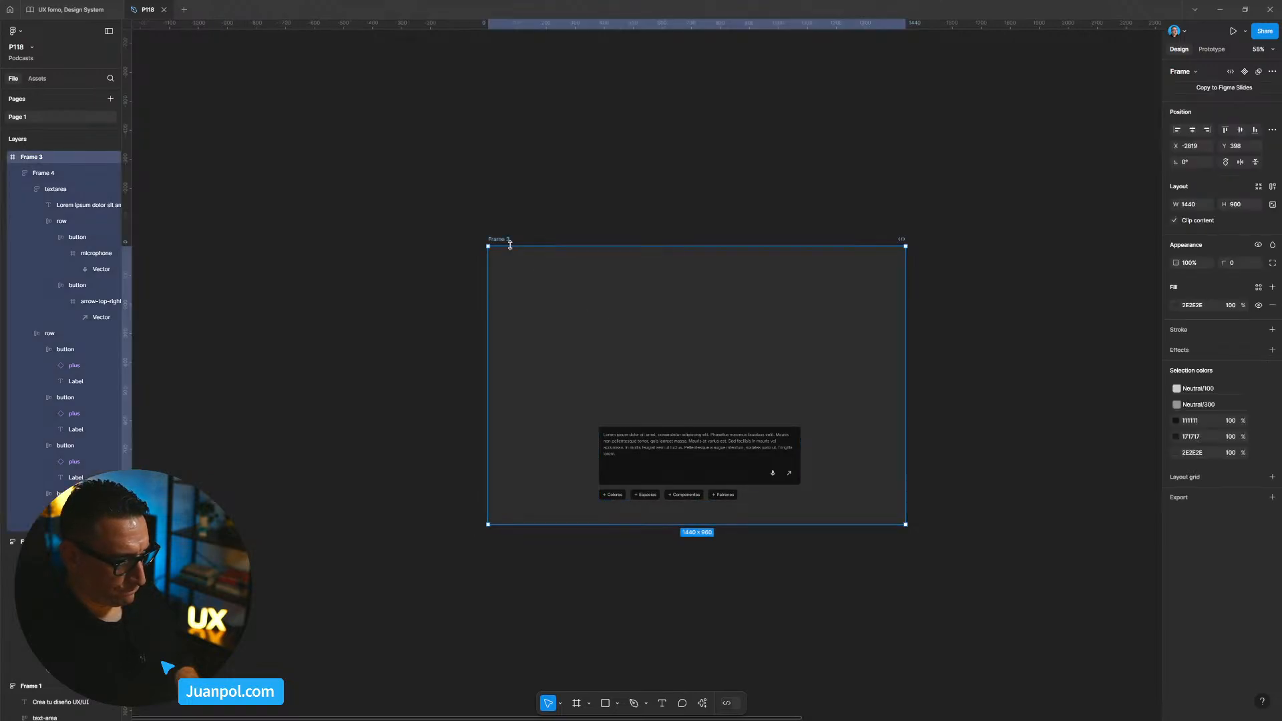
{"action": "left_click", "coordinate": [1188, 305]}
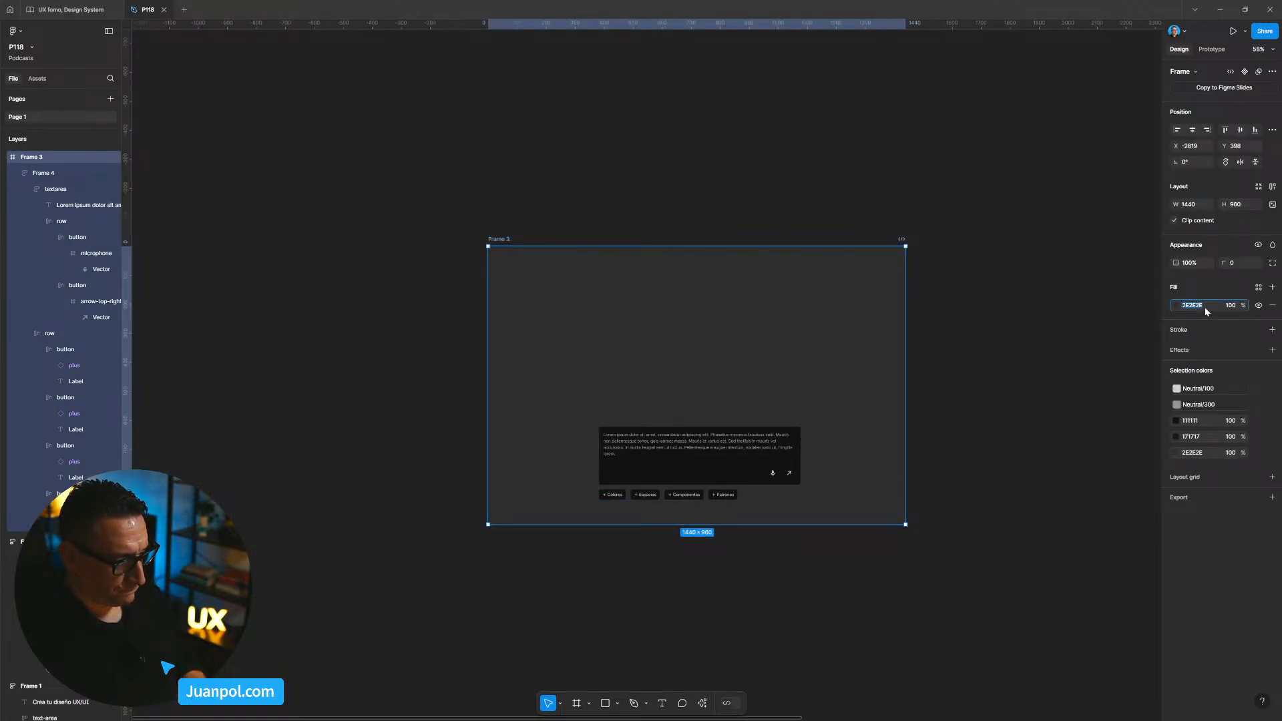
{"action": "type", "text": "000"}
{"action": "key", "text": "Return"}
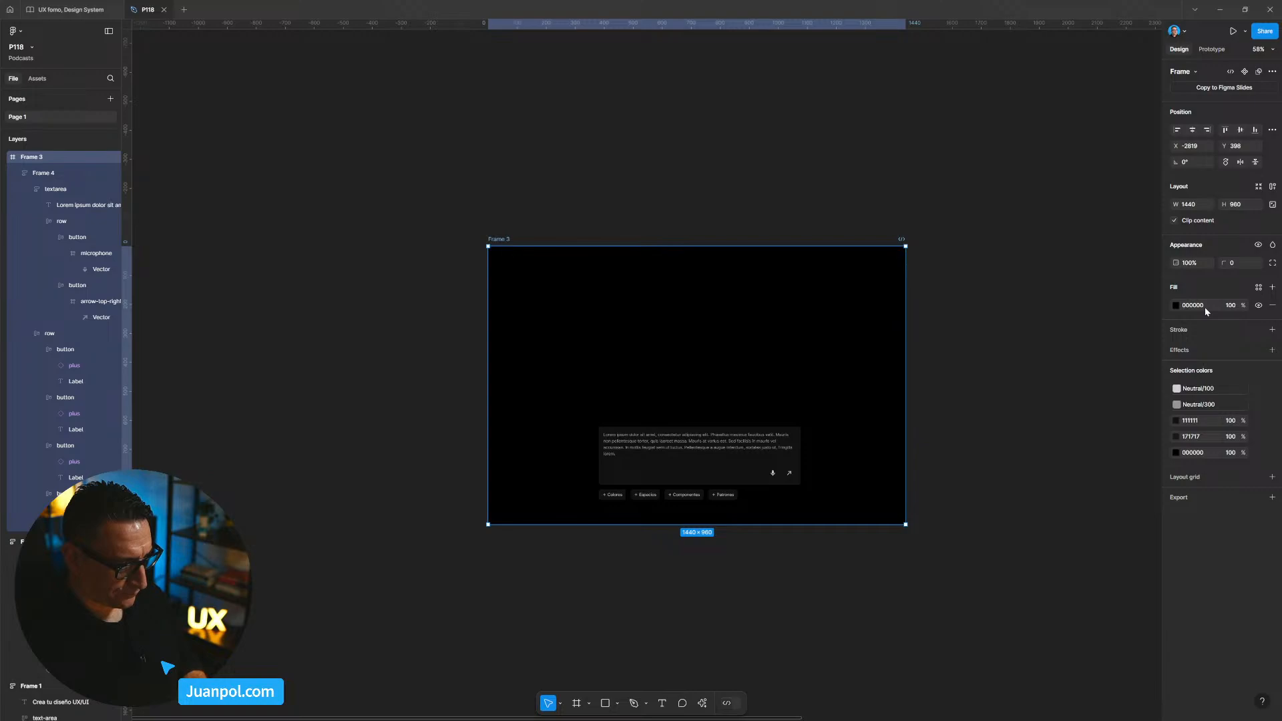
{"action": "left_click", "coordinate": [1176, 305]}
{"action": "left_click_drag", "start_coordinate": [1040, 458], "coordinate": [1039, 455]}
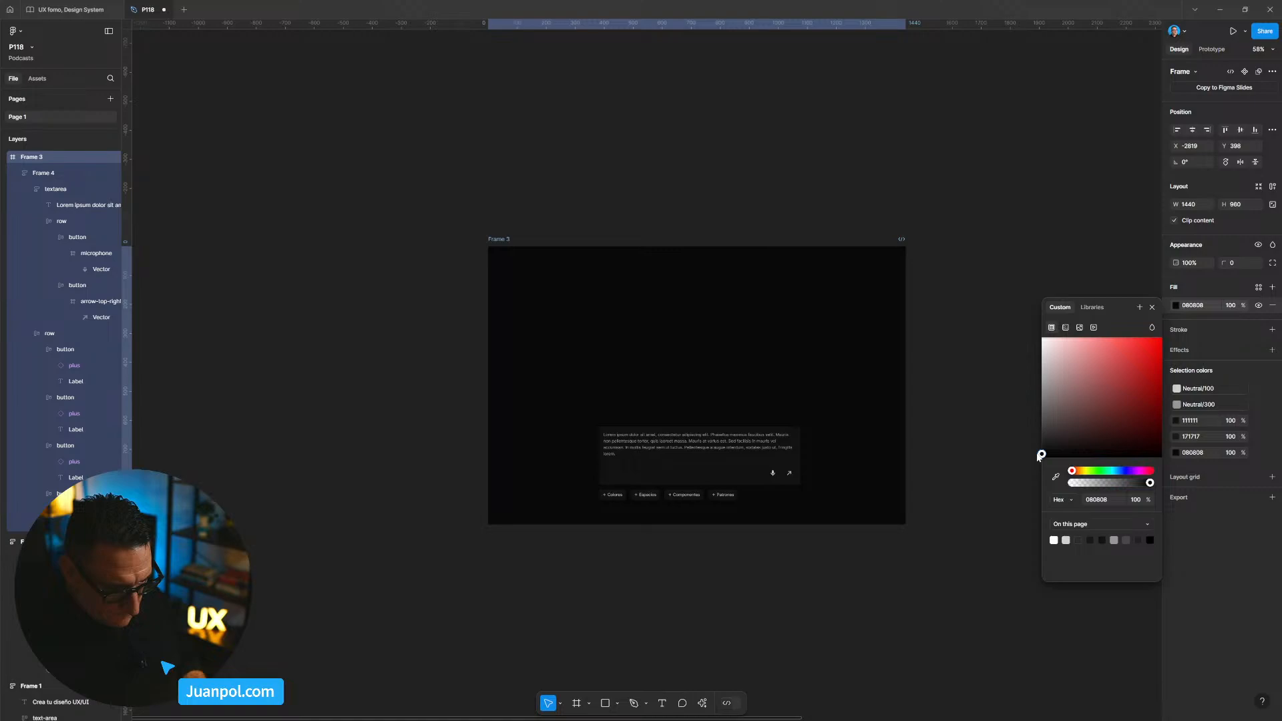
{"action": "left_click", "coordinate": [961, 451]}
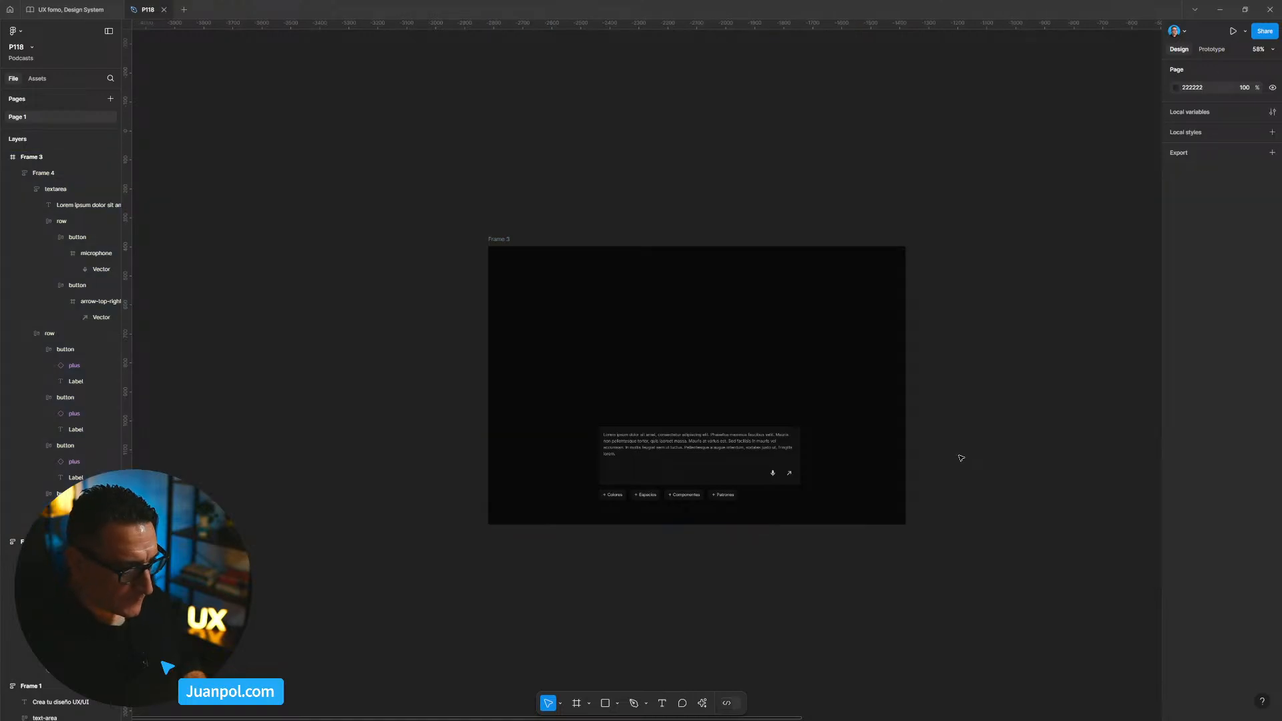
{"action": "scroll", "coordinate": [959, 446], "scroll_direction": "up", "scroll_amount": 5}
{"action": "scroll", "coordinate": [747, 492], "scroll_direction": "up", "scroll_amount": 5}
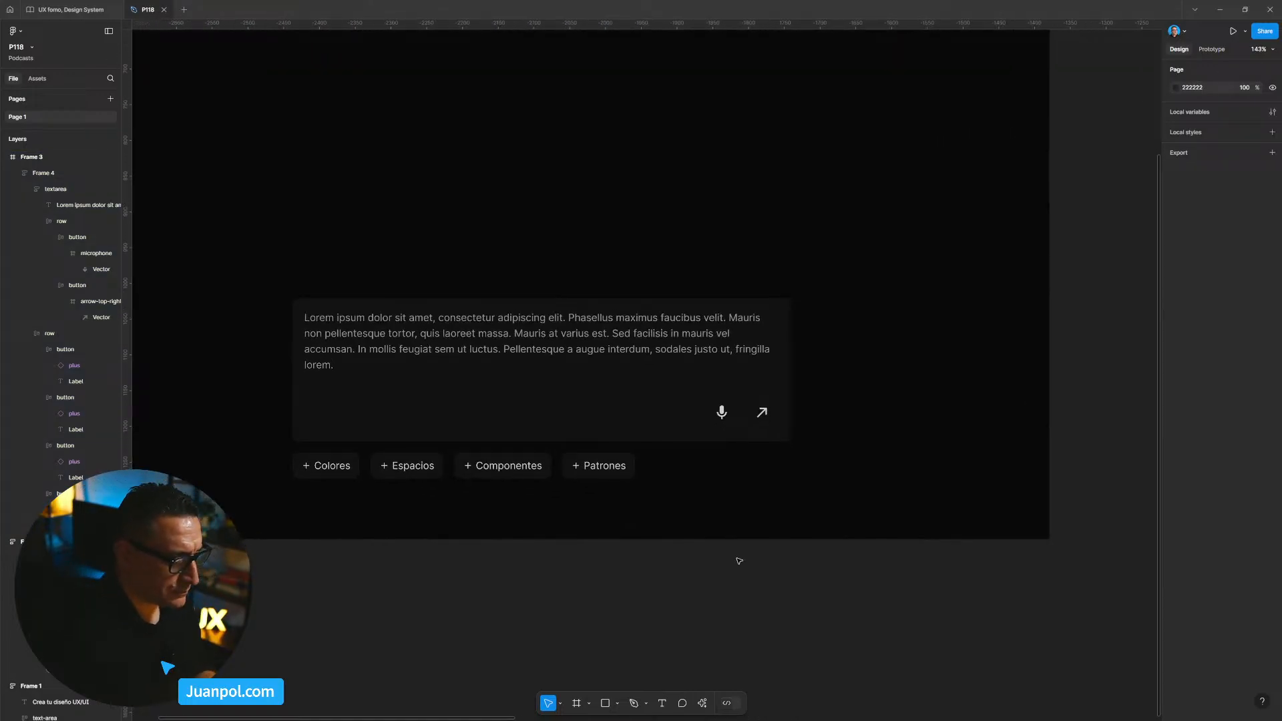
{"action": "left_click_drag", "start_coordinate": [756, 569], "coordinate": [873, 573]}
{"action": "left_click", "coordinate": [825, 467]}
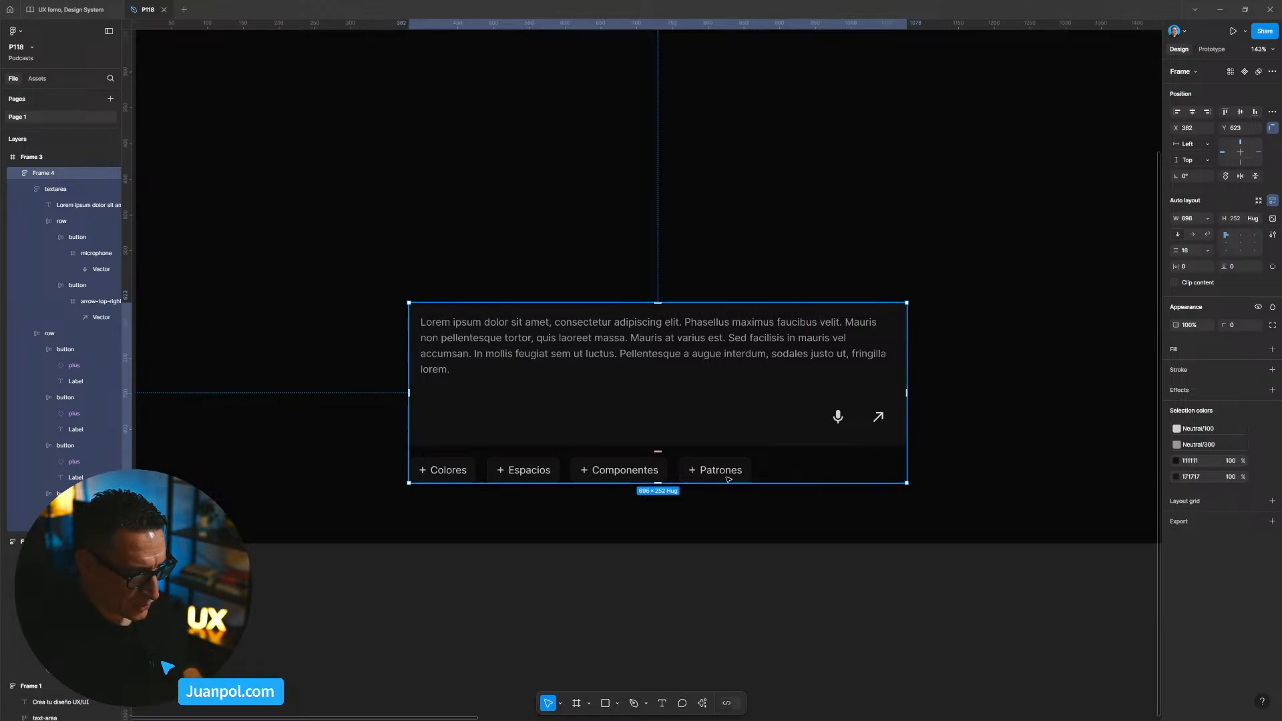
{"action": "scroll", "coordinate": [728, 480], "scroll_direction": "up", "scroll_amount": 3}
{"action": "left_click", "coordinate": [941, 409]}
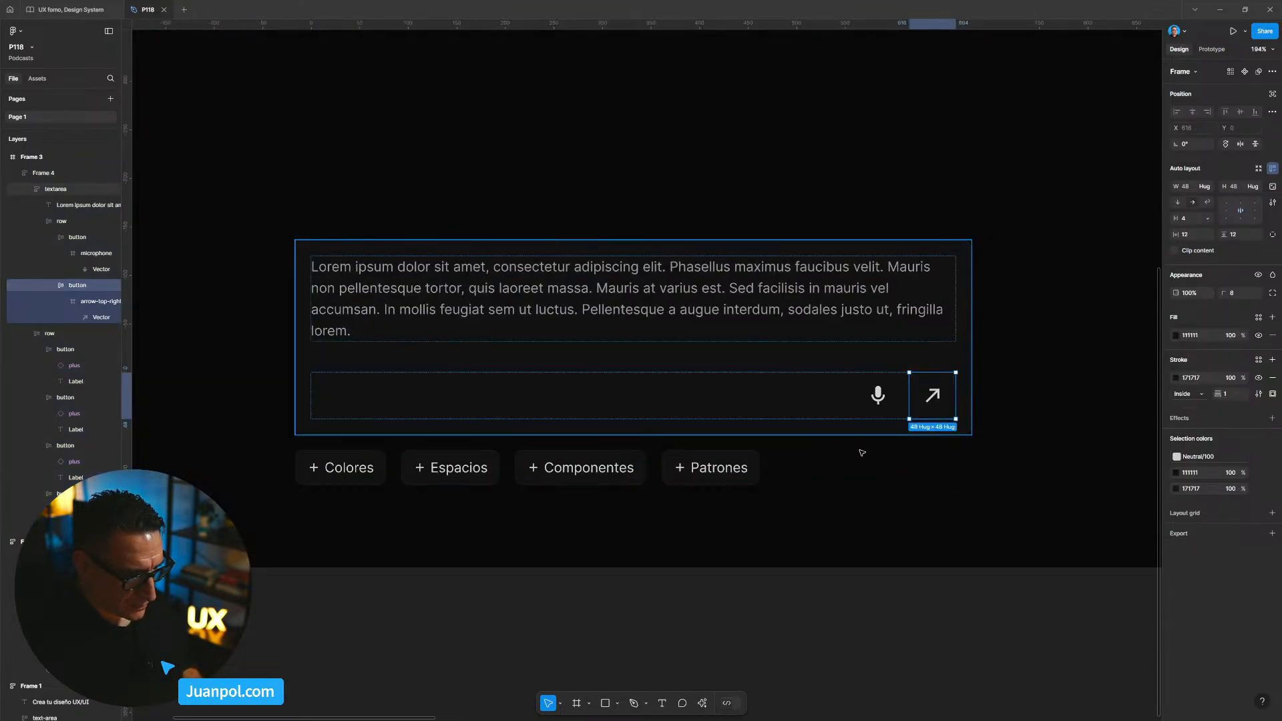
{"action": "left_click", "coordinate": [759, 472], "text": "shift"}
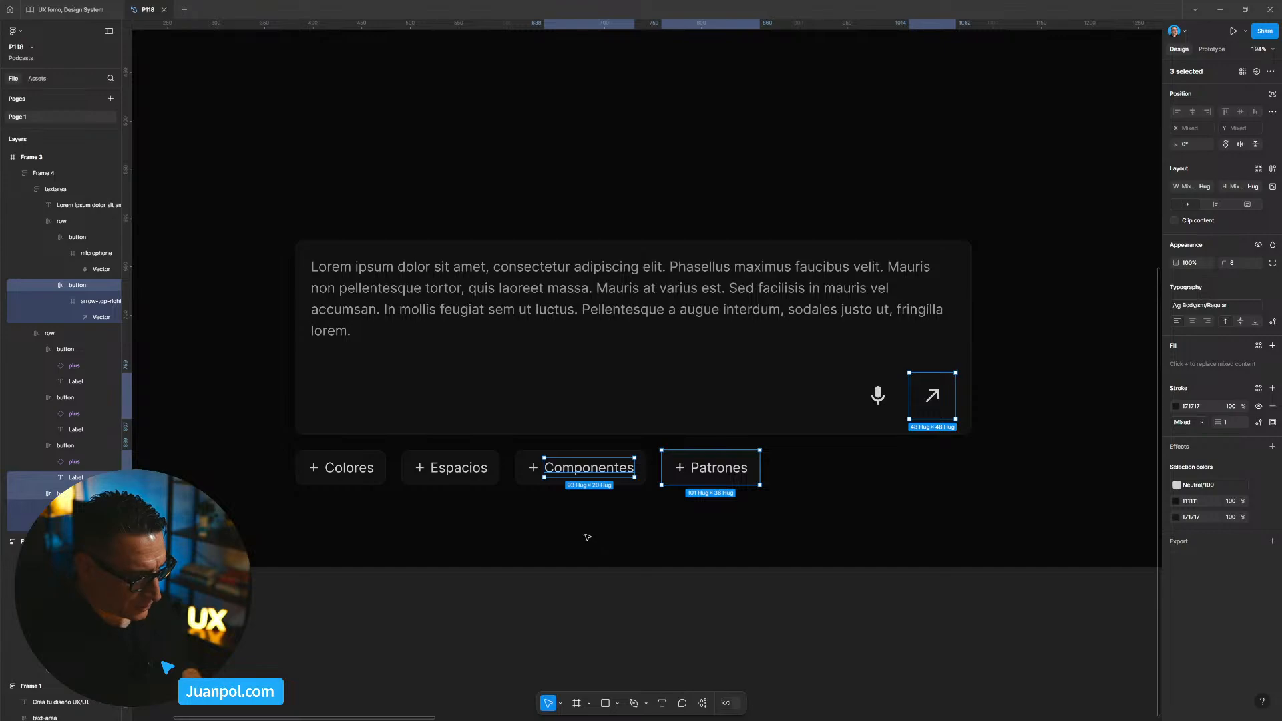
{"action": "left_click", "coordinate": [510, 529]}
Lighten the stroke colour shared by the textarea and all buttons in the group to 222222.
{"action": "left_click", "coordinate": [503, 421]}
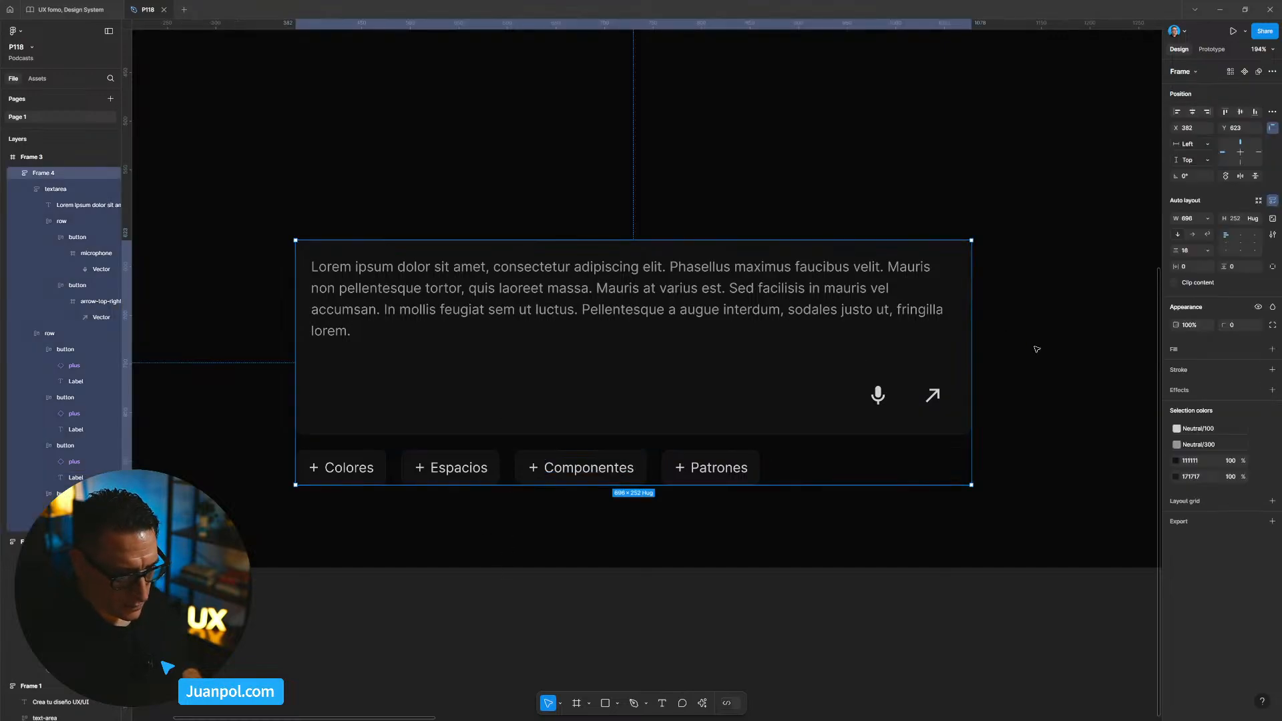
{"action": "left_click", "coordinate": [1176, 477]}
{"action": "left_click", "coordinate": [1041, 580]}
{"action": "left_click_drag", "start_coordinate": [1041, 579], "coordinate": [1041, 573]}
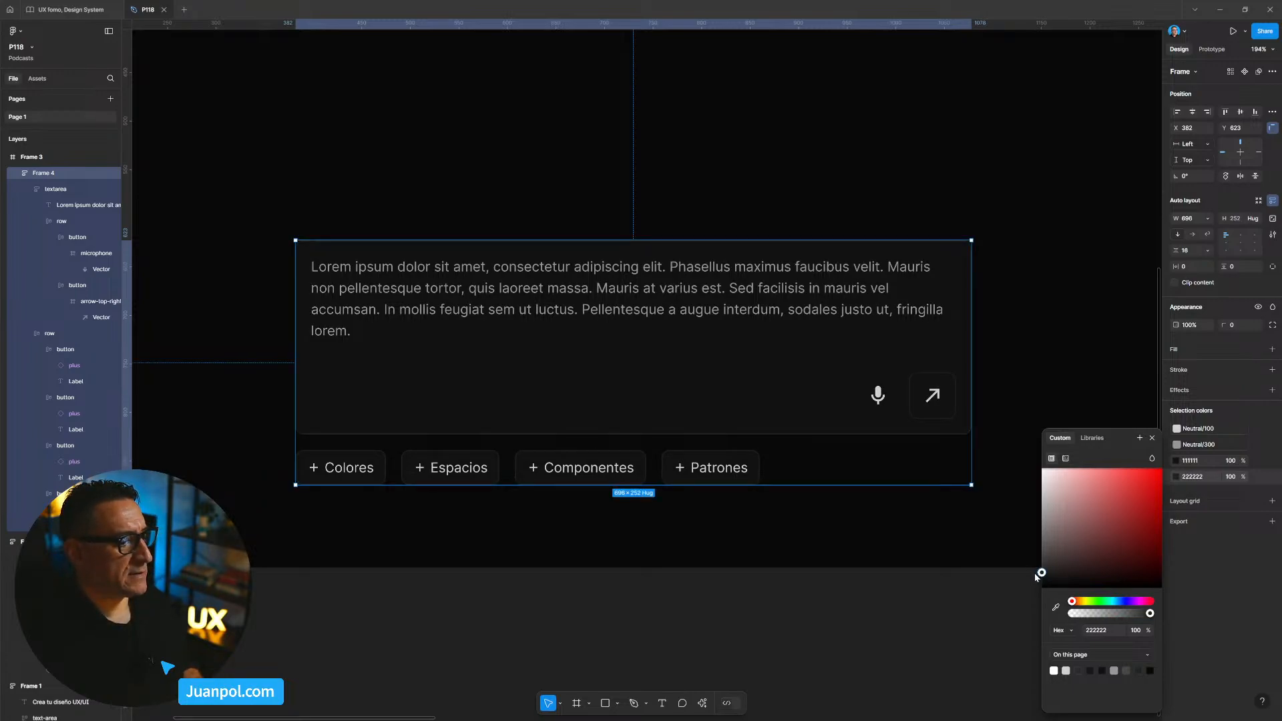
{"action": "left_click", "coordinate": [896, 628]}
{"action": "key", "text": "shift+0"}
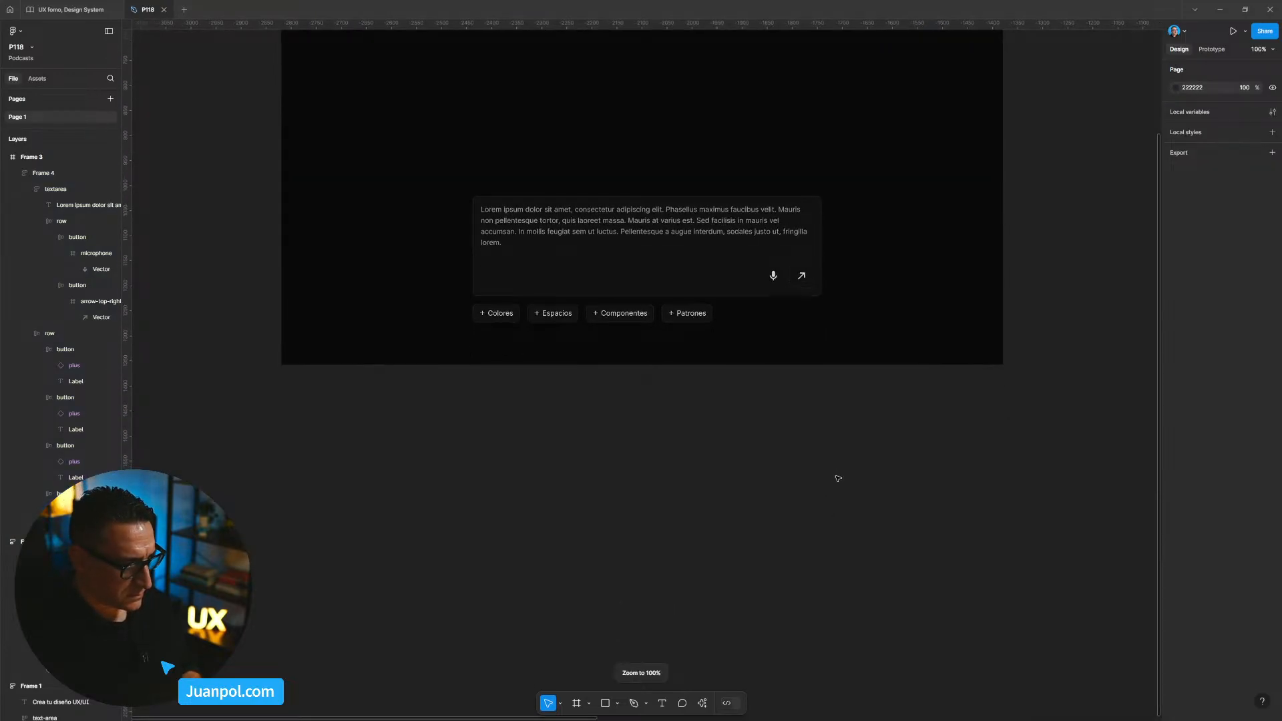
{"action": "scroll", "coordinate": [838, 479], "scroll_direction": "up", "scroll_amount": 3}
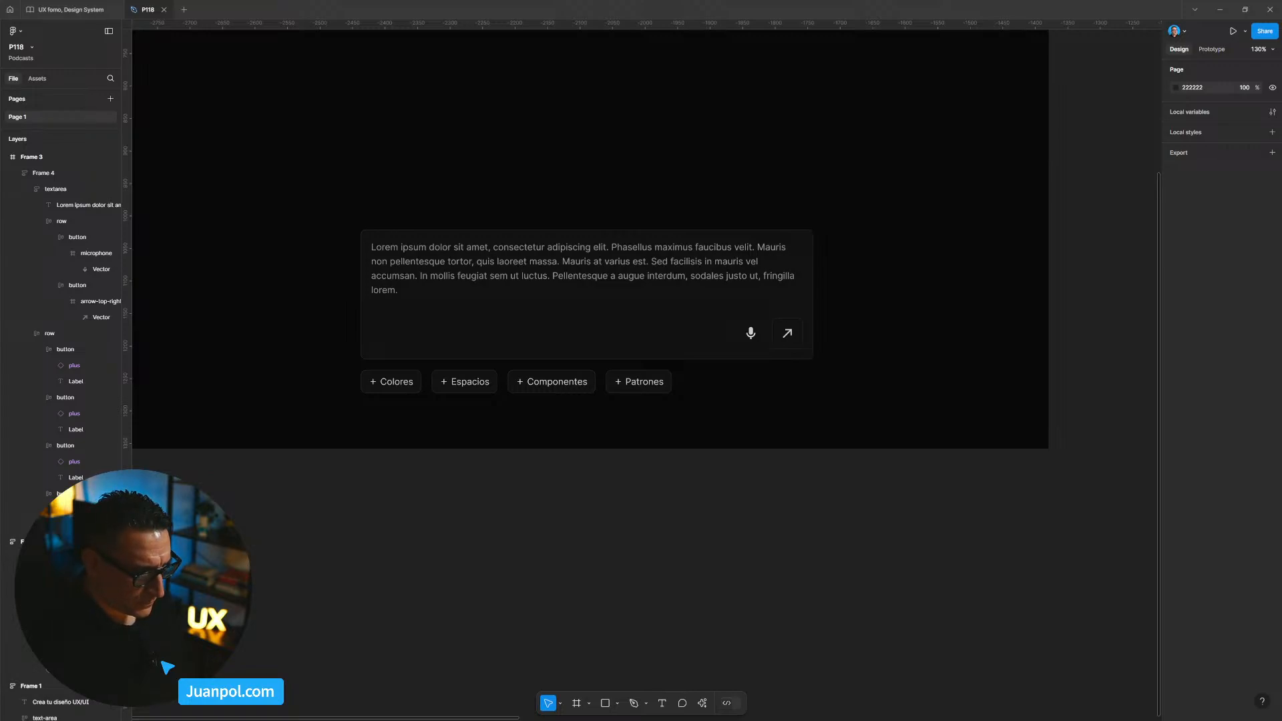
Nudge the group holding the textarea and button row to X 379, Y 619 in the frame.
{"action": "scroll", "coordinate": [624, 472], "scroll_direction": "down", "scroll_amount": 4}
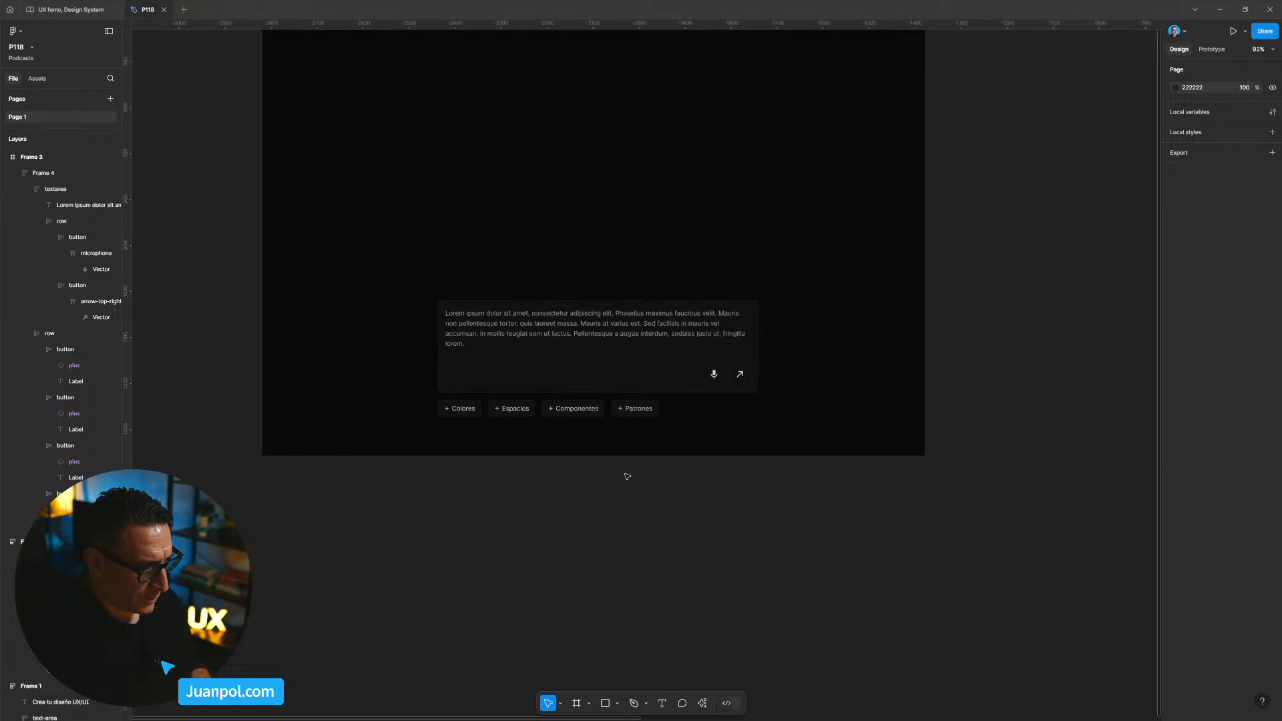
{"action": "scroll", "coordinate": [746, 473], "scroll_direction": "down", "scroll_amount": 2}
{"action": "left_click", "coordinate": [661, 394]}
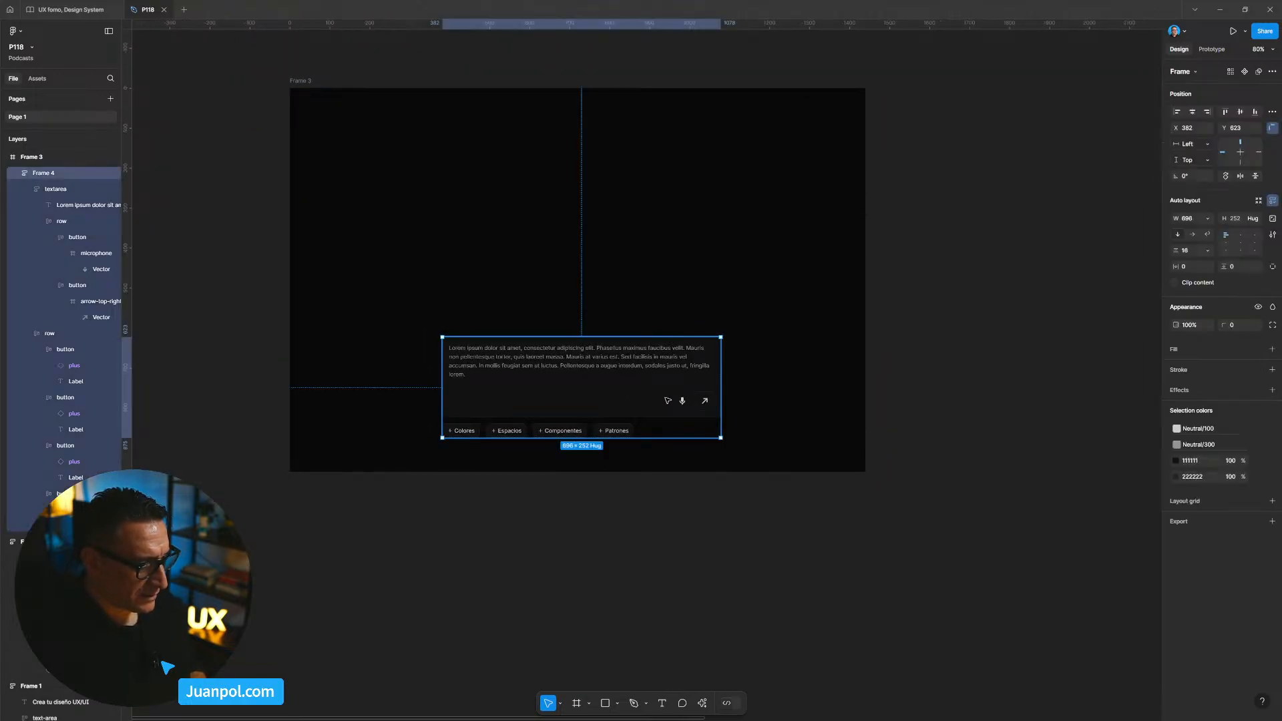
{"action": "scroll", "coordinate": [582, 454], "scroll_direction": "up", "scroll_amount": 4}
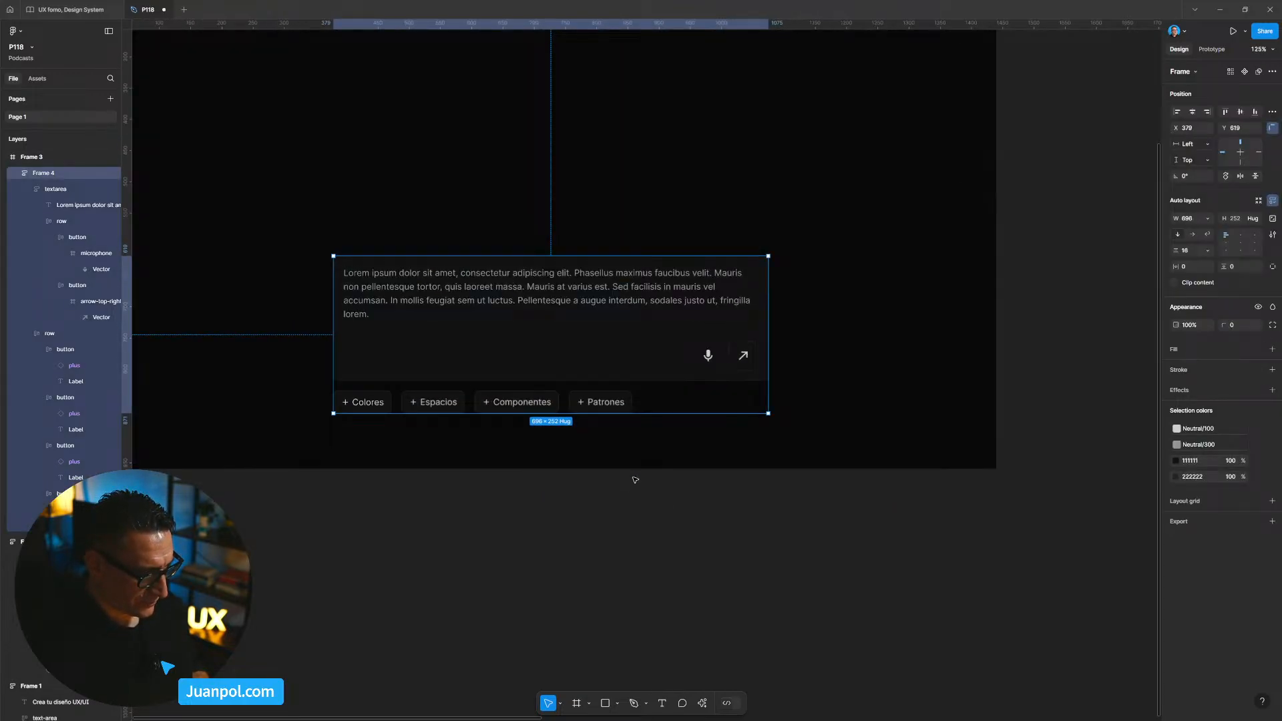
{"action": "left_click", "coordinate": [563, 509]}
{"action": "scroll", "coordinate": [593, 524], "scroll_direction": "up", "scroll_amount": 1}
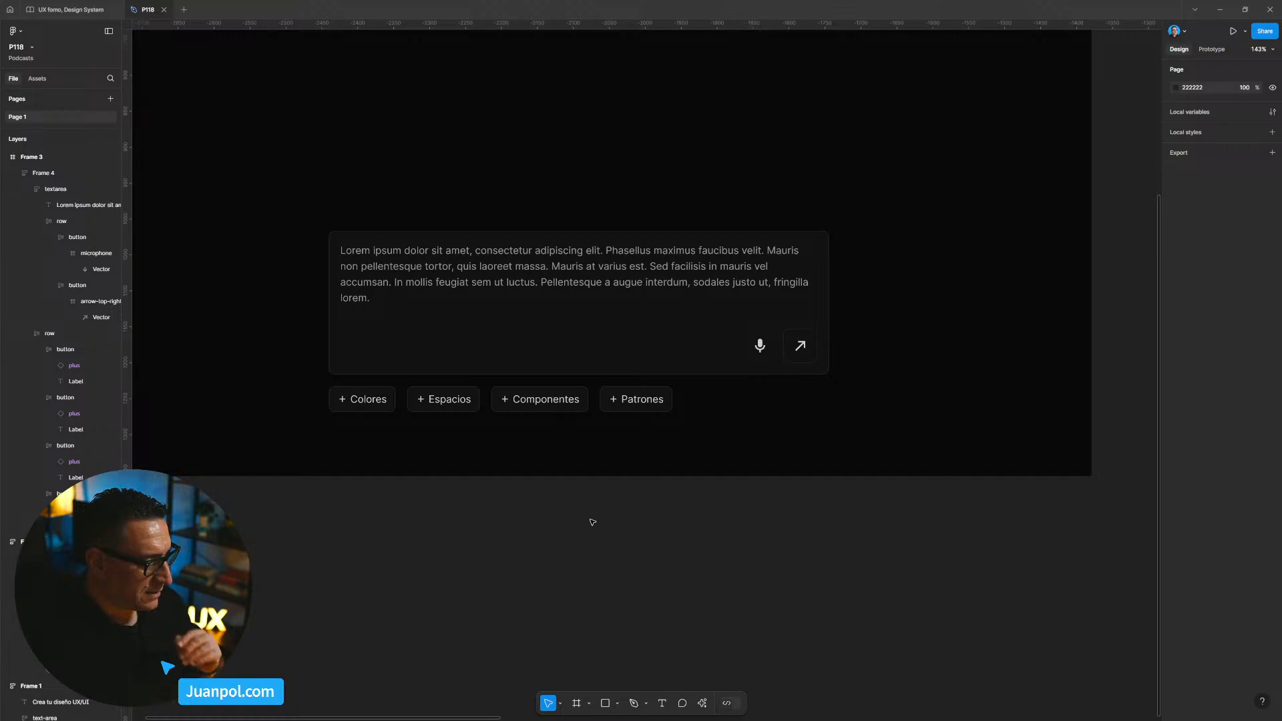
{"action": "left_click", "coordinate": [528, 319]}
{"action": "double_click", "coordinate": [528, 287]}
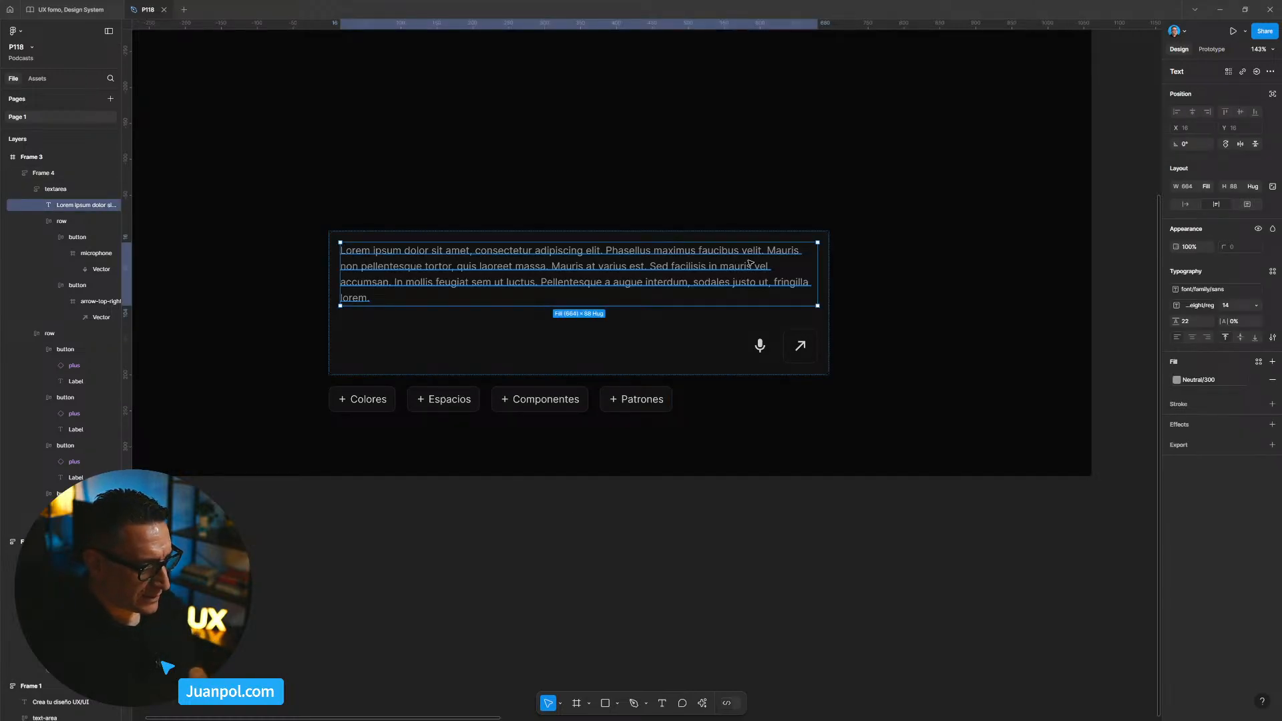
{"action": "scroll", "coordinate": [553, 566], "scroll_direction": "down", "scroll_amount": 3}
{"action": "scroll", "coordinate": [553, 566], "scroll_direction": "down", "scroll_amount": 1}
{"action": "left_click", "coordinate": [611, 583]}
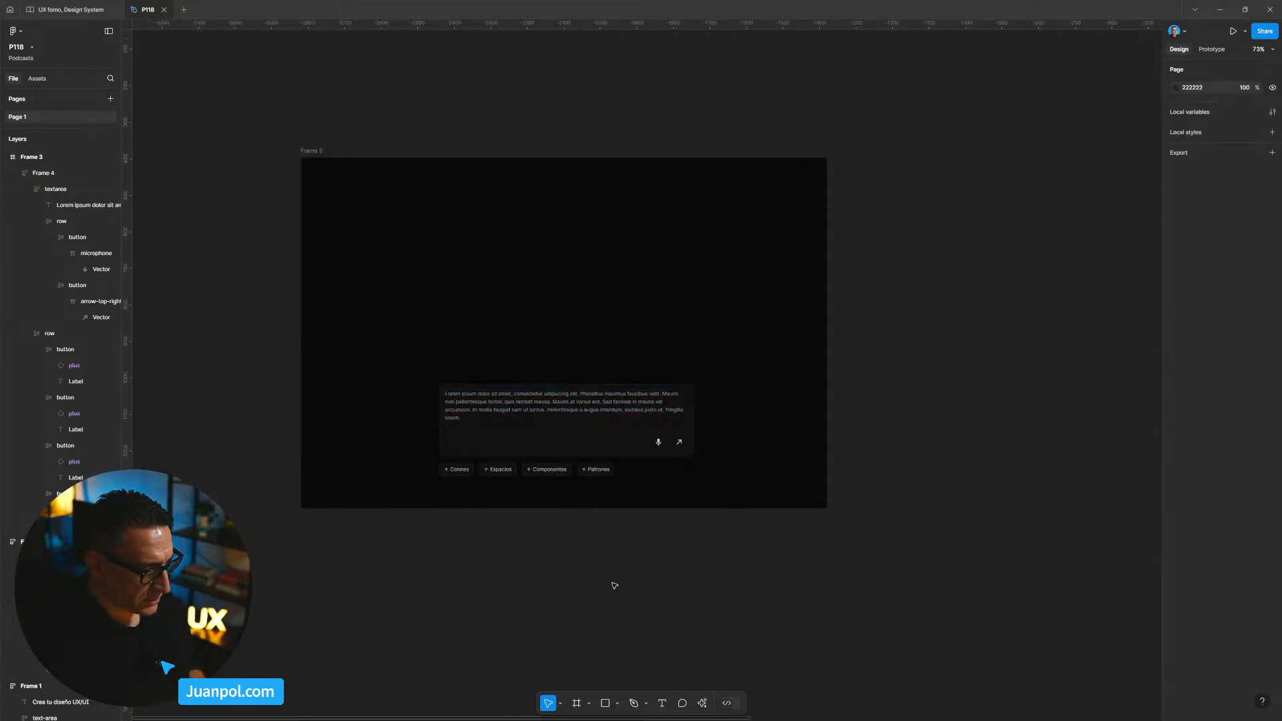
{"action": "left_click", "coordinate": [523, 413]}
{"action": "double_click", "coordinate": [523, 412]}
{"action": "scroll", "coordinate": [465, 522], "scroll_direction": "up", "scroll_amount": 3}
{"action": "scroll", "coordinate": [465, 521], "scroll_direction": "down", "scroll_amount": 5}
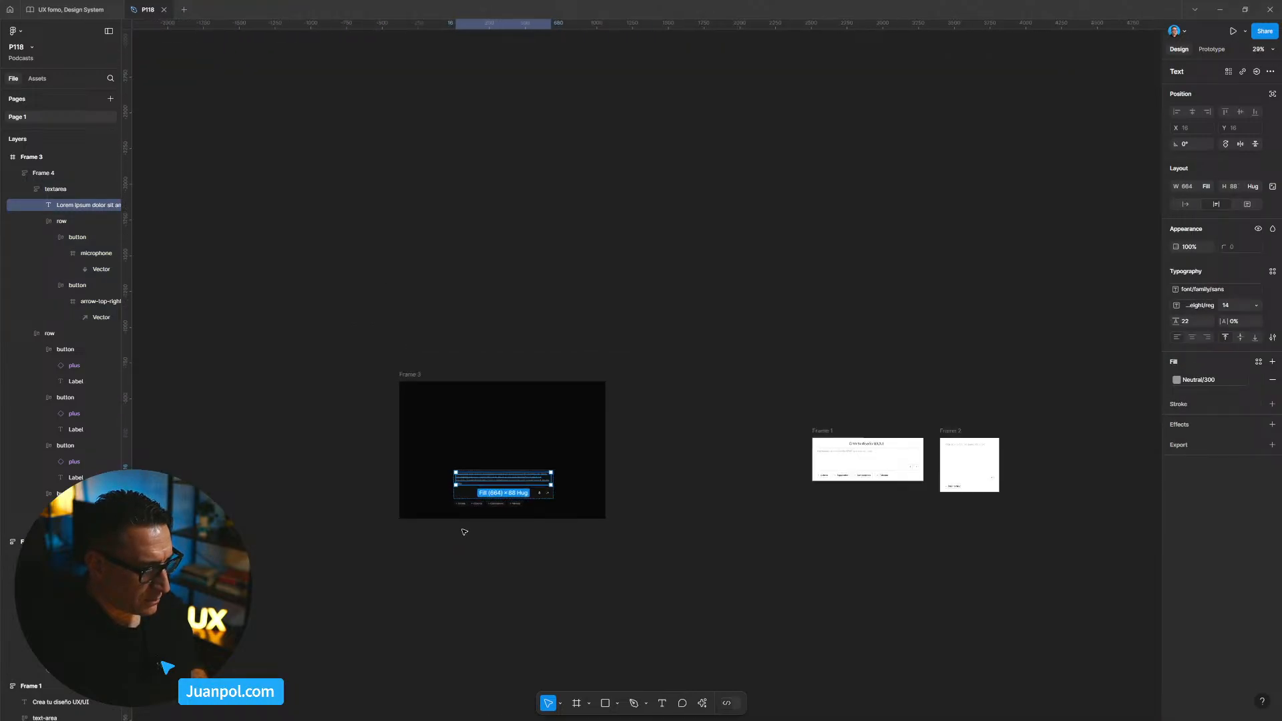
Copy the placeholder text "Explícame cómo el diseño UX/UI que quieres hacer" from the light-themed Frame 1.
{"action": "scroll", "coordinate": [753, 526], "scroll_direction": "up", "scroll_amount": 3}
{"action": "scroll", "coordinate": [743, 473], "scroll_direction": "up", "scroll_amount": 2}
{"action": "double_click", "coordinate": [769, 404]}
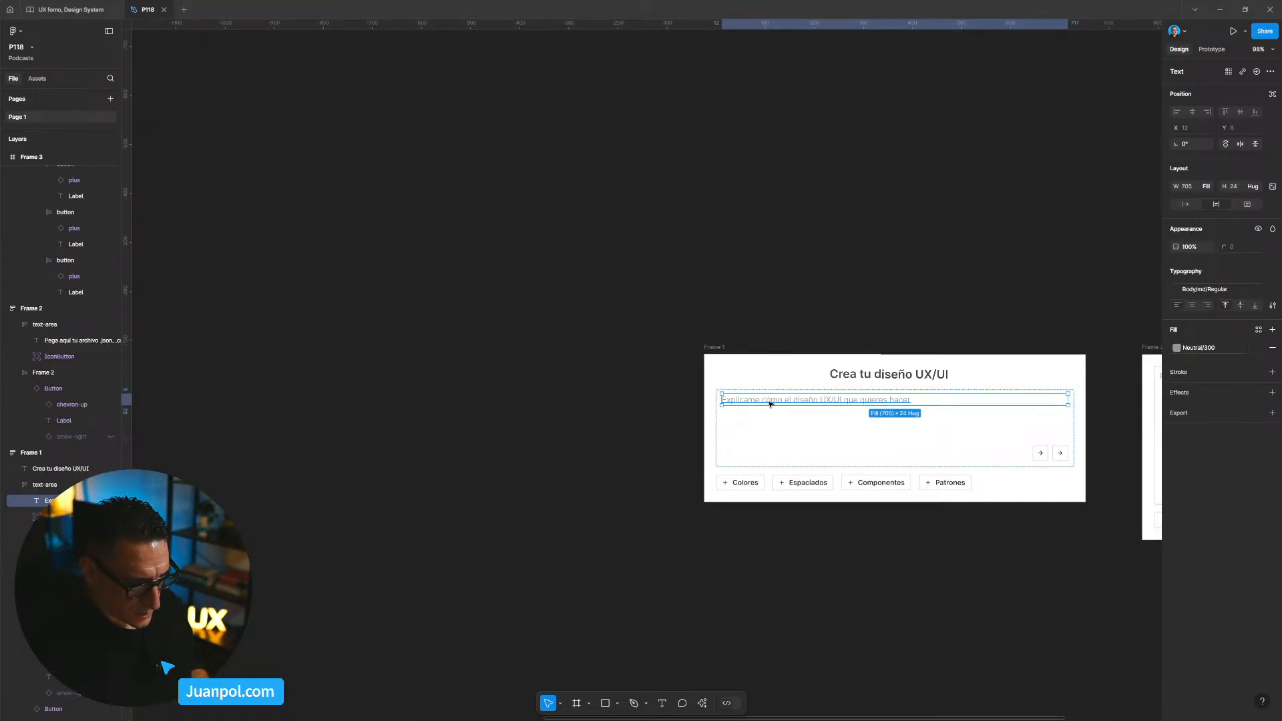
{"action": "right_click", "coordinate": [771, 400]}
{"action": "mouse_move", "coordinate": [831, 435]}
{"action": "left_click", "coordinate": [937, 432]}
Replace the dark textarea's Lorem ipsum paragraph with the copied "Explícame cómo el diseño UX/UI que quieres hacer".
{"action": "scroll", "coordinate": [520, 492], "scroll_direction": "down", "scroll_amount": 4}
{"action": "left_click_drag", "start_coordinate": [521, 492], "coordinate": [1030, 461]}
{"action": "scroll", "coordinate": [679, 481], "scroll_direction": "up", "scroll_amount": 2}
{"action": "scroll", "coordinate": [677, 481], "scroll_direction": "up", "scroll_amount": 3}
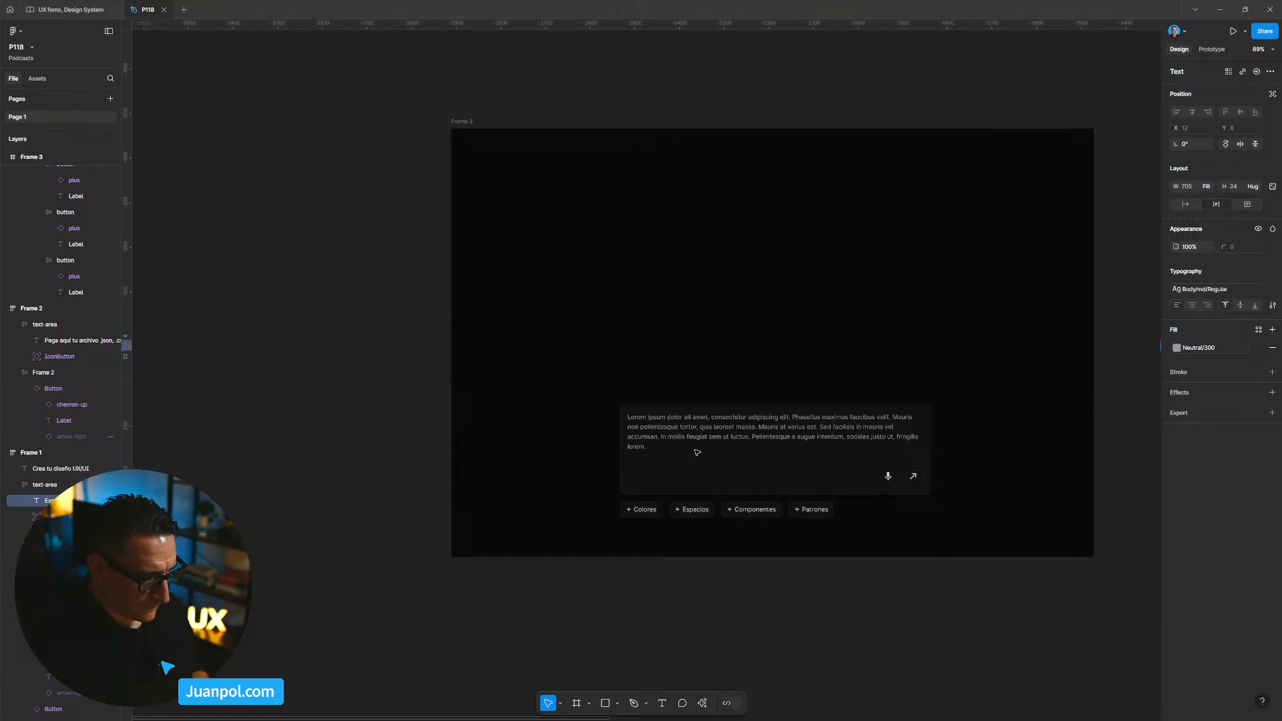
{"action": "double_click", "coordinate": [693, 436]}
{"action": "key", "text": "ctrl+v"}
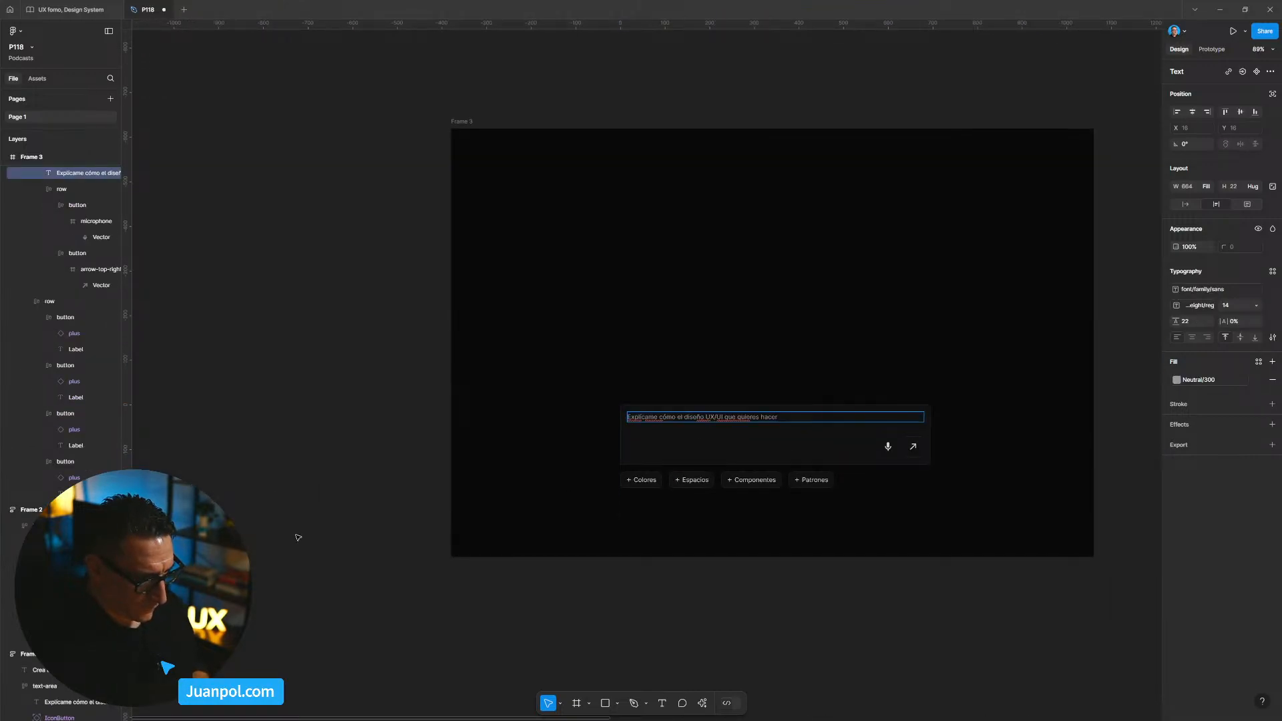
{"action": "left_click", "coordinate": [294, 532]}
Set the dark textarea's height to a fixed 192.
{"action": "scroll", "coordinate": [705, 415], "scroll_direction": "right", "scroll_amount": 2}
{"action": "scroll", "coordinate": [705, 415], "scroll_direction": "down", "scroll_amount": 1}
{"action": "left_click", "coordinate": [704, 414]}
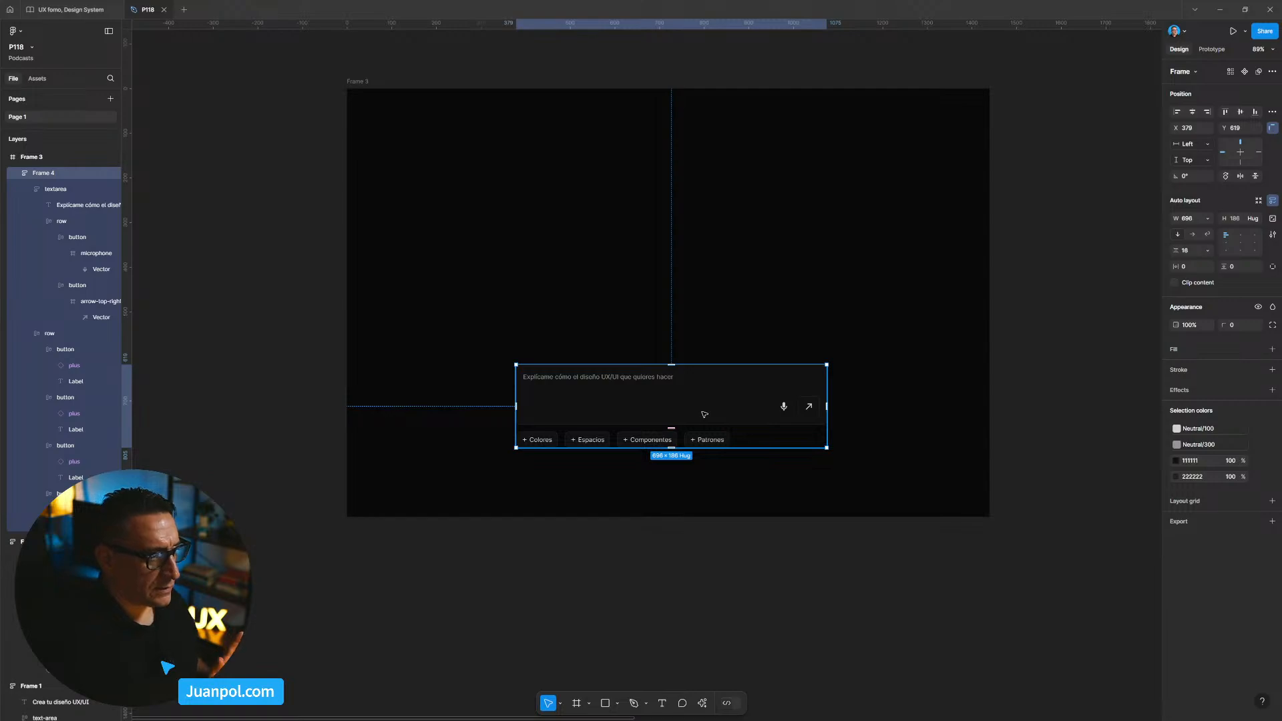
{"action": "left_click", "coordinate": [701, 403]}
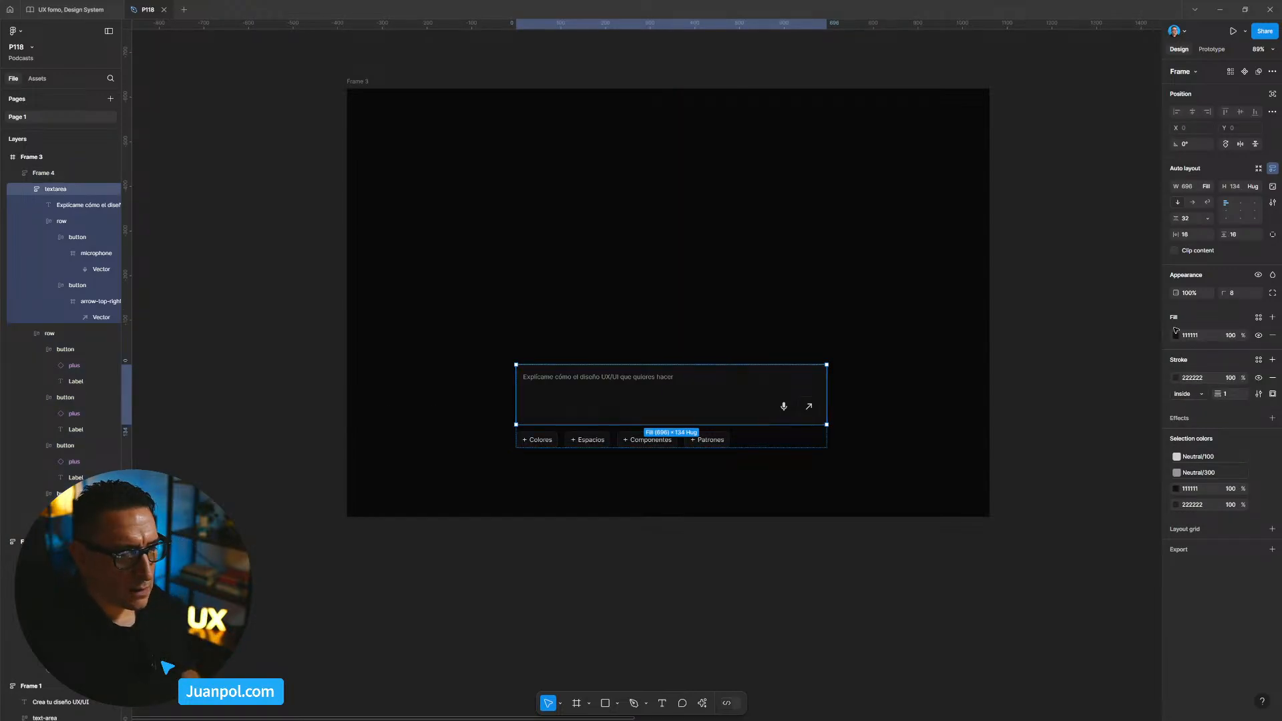
{"action": "left_click", "coordinate": [1235, 189]}
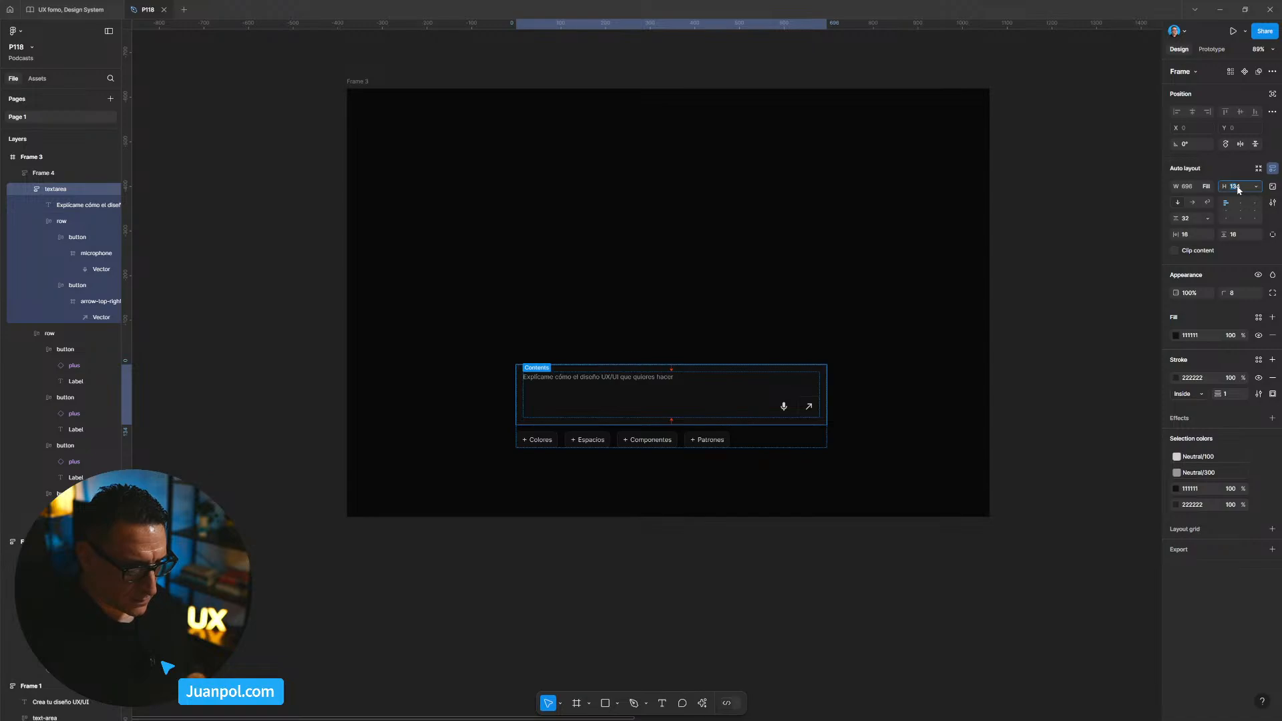
{"action": "type", "text": "192"}
{"action": "key", "text": "Return"}
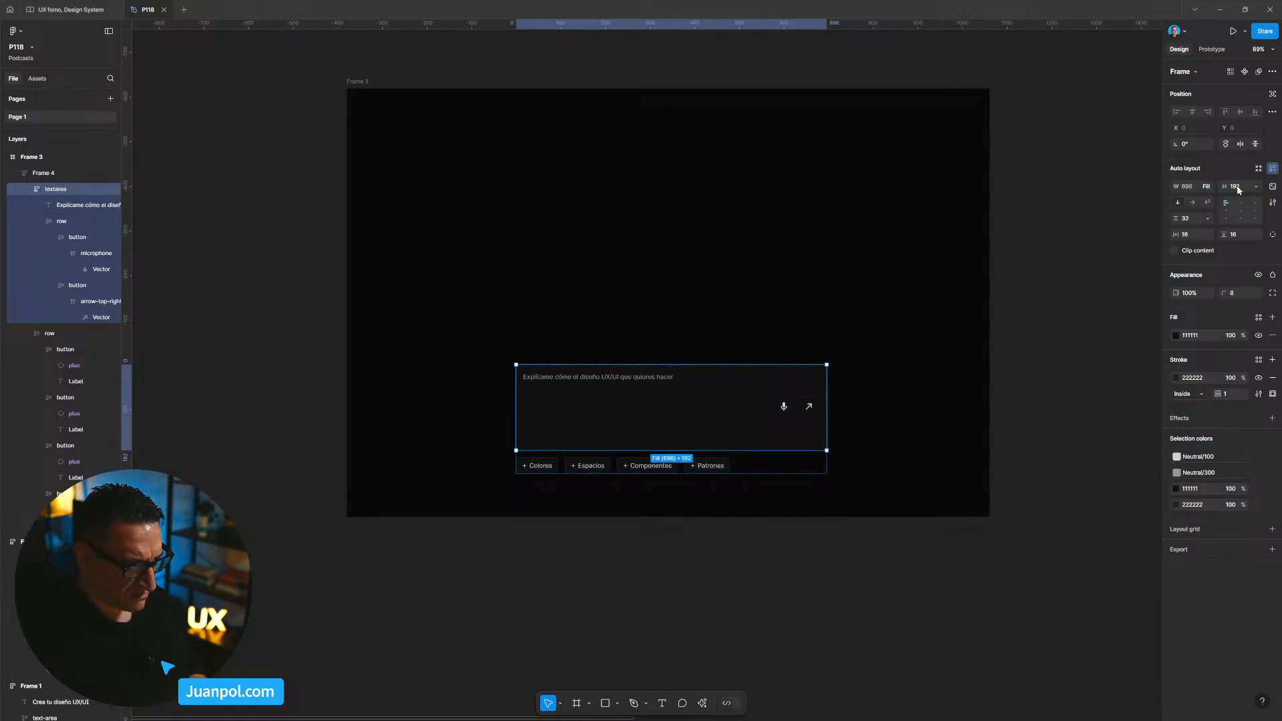
{"action": "left_click", "coordinate": [1054, 394]}
Set the dark textarea's vertical gap to Auto so its icon row moves to the textarea's bottom edge.
{"action": "left_click", "coordinate": [778, 438]}
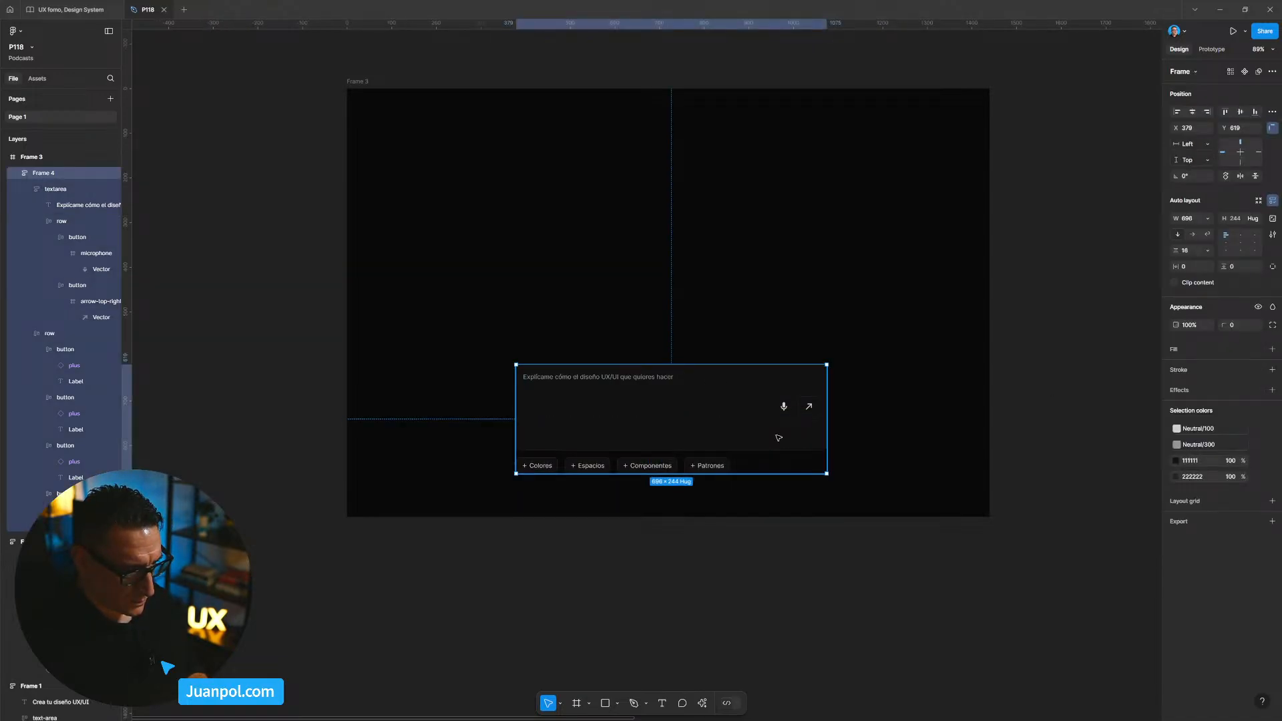
{"action": "double_click", "coordinate": [736, 420]}
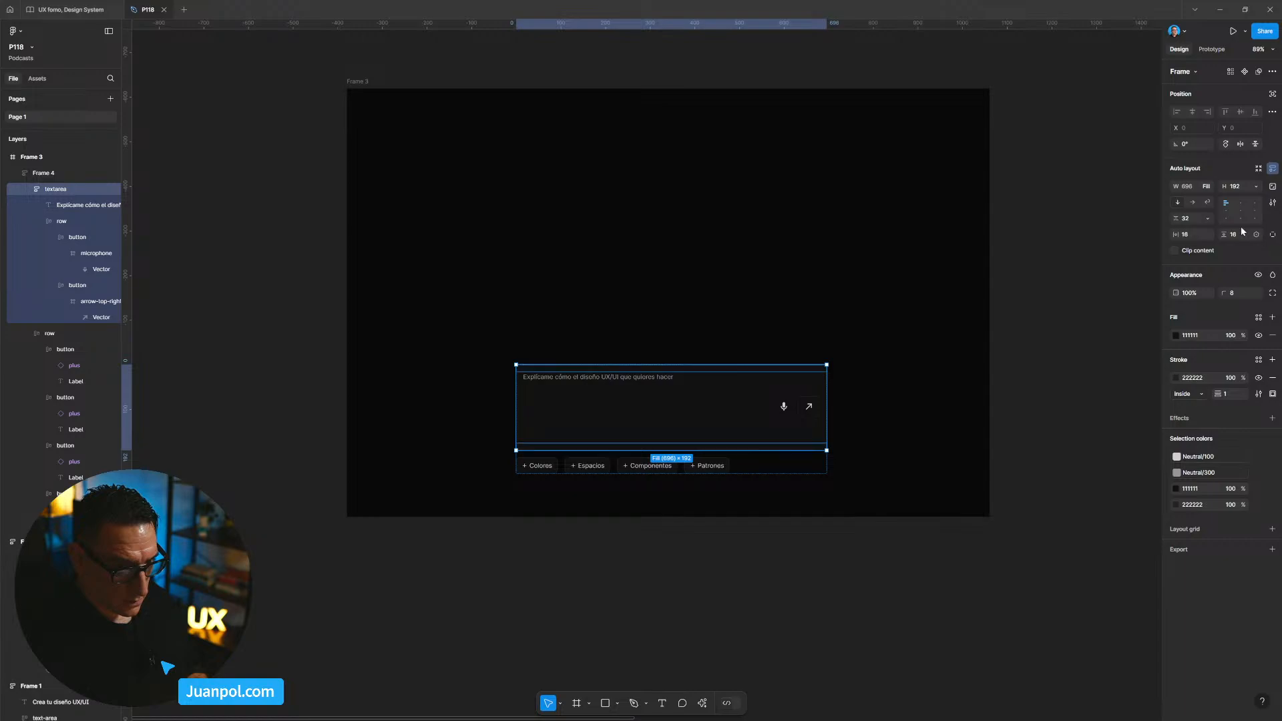
{"action": "double_click", "coordinate": [1226, 205]}
{"action": "left_click", "coordinate": [1144, 329]}
{"action": "left_click_drag", "start_coordinate": [1052, 381], "coordinate": [996, 370]}
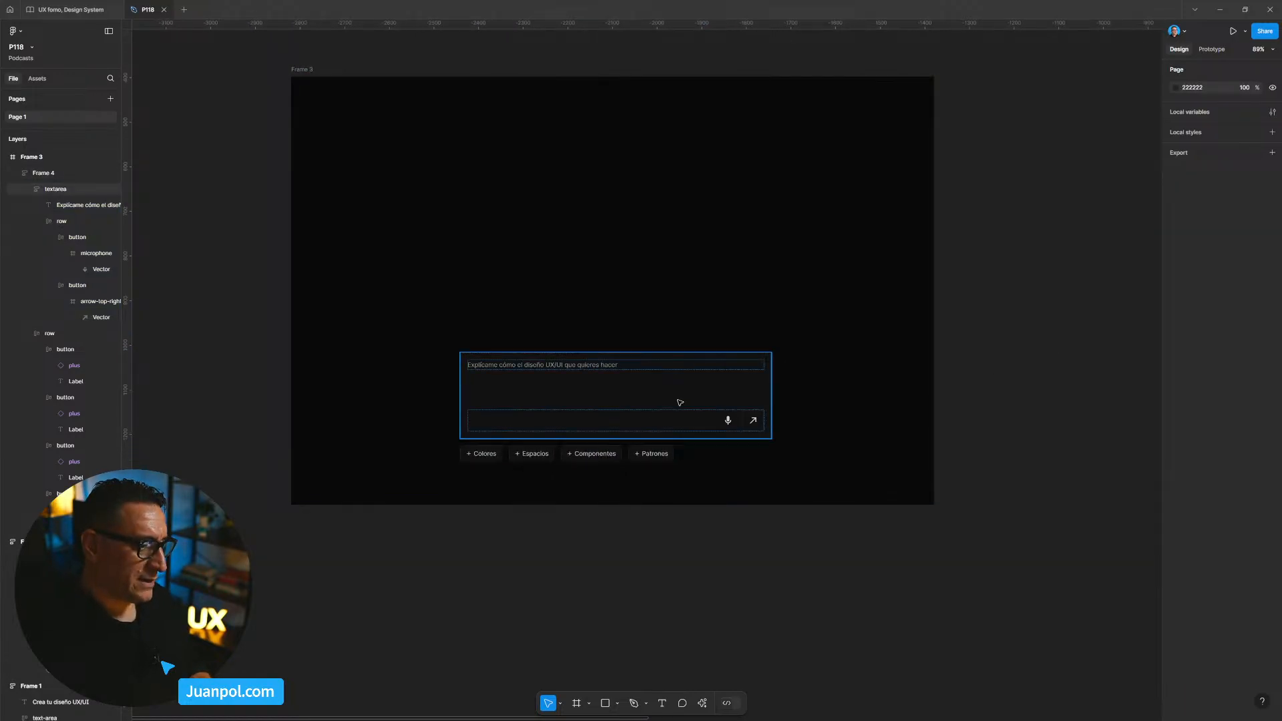
Make the microphone and arrow row inside the textarea absolutely positioned, ignoring the auto layout.
{"action": "scroll", "coordinate": [675, 405], "scroll_direction": "up", "scroll_amount": 3}
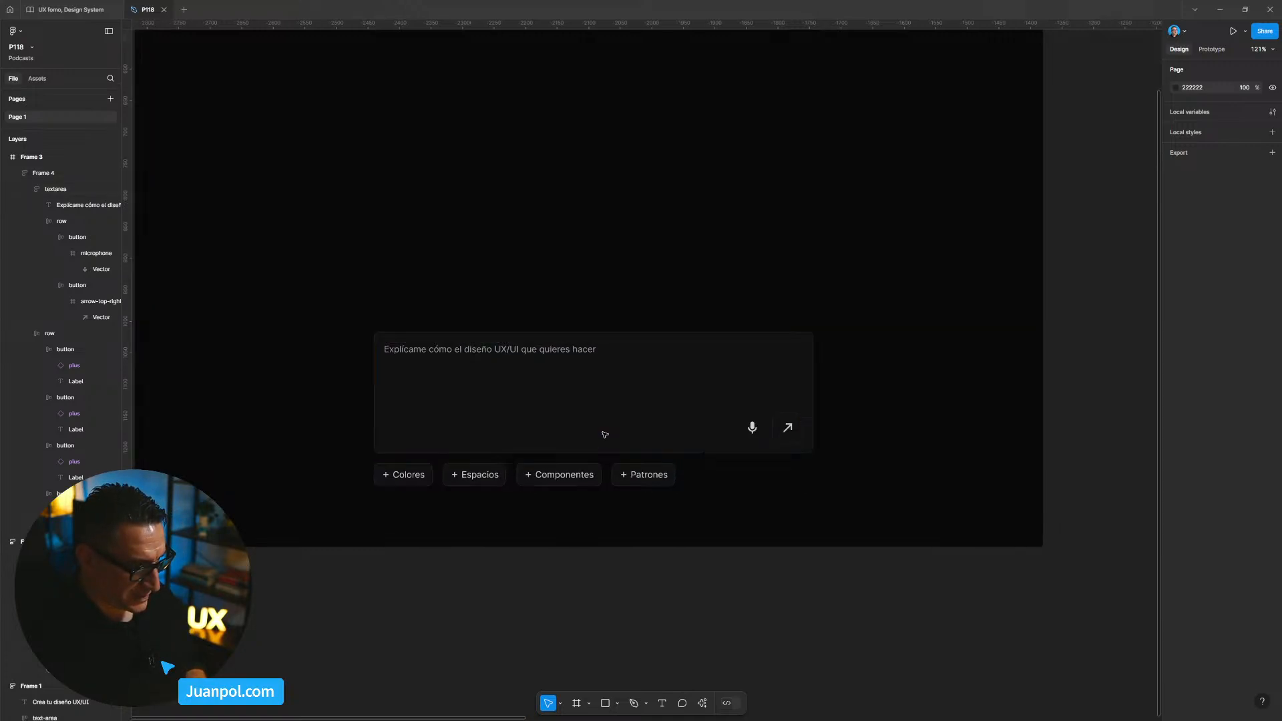
{"action": "scroll", "coordinate": [603, 434], "scroll_direction": "up", "scroll_amount": 2}
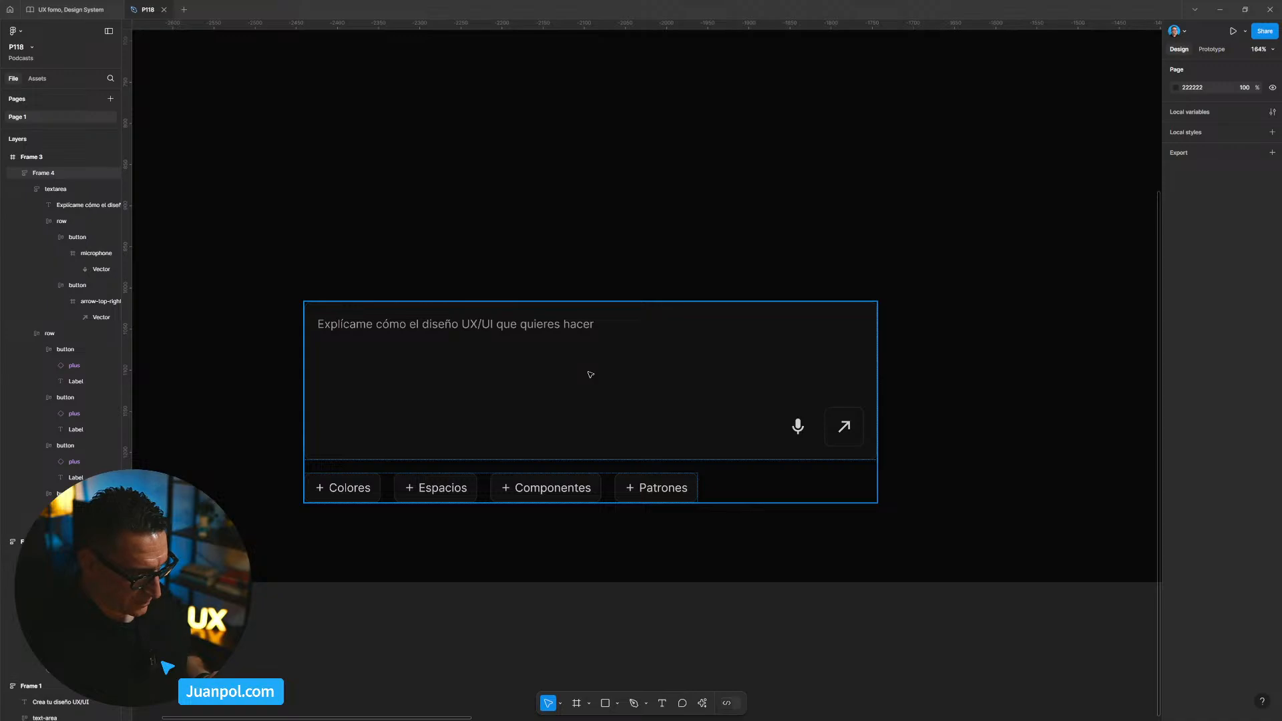
{"action": "left_click", "coordinate": [806, 441]}
{"action": "left_click", "coordinate": [806, 442]}
{"action": "left_click", "coordinate": [806, 441]}
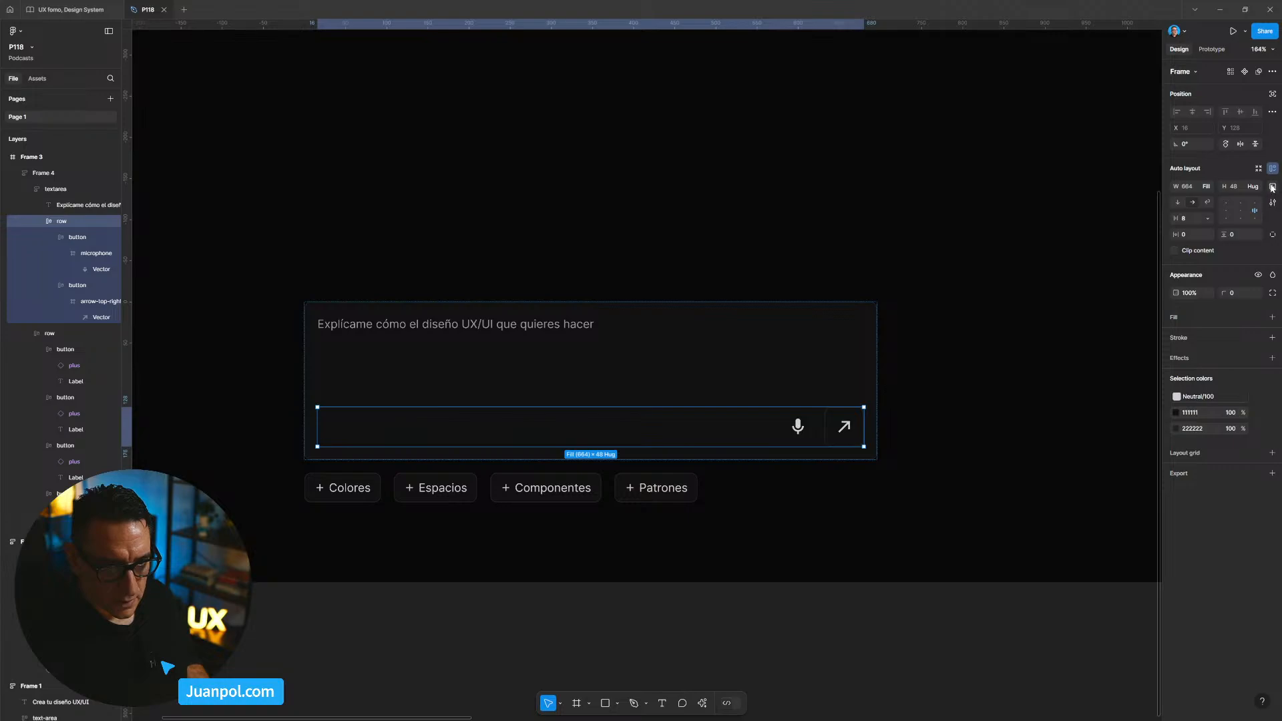
{"action": "left_click", "coordinate": [1275, 95]}
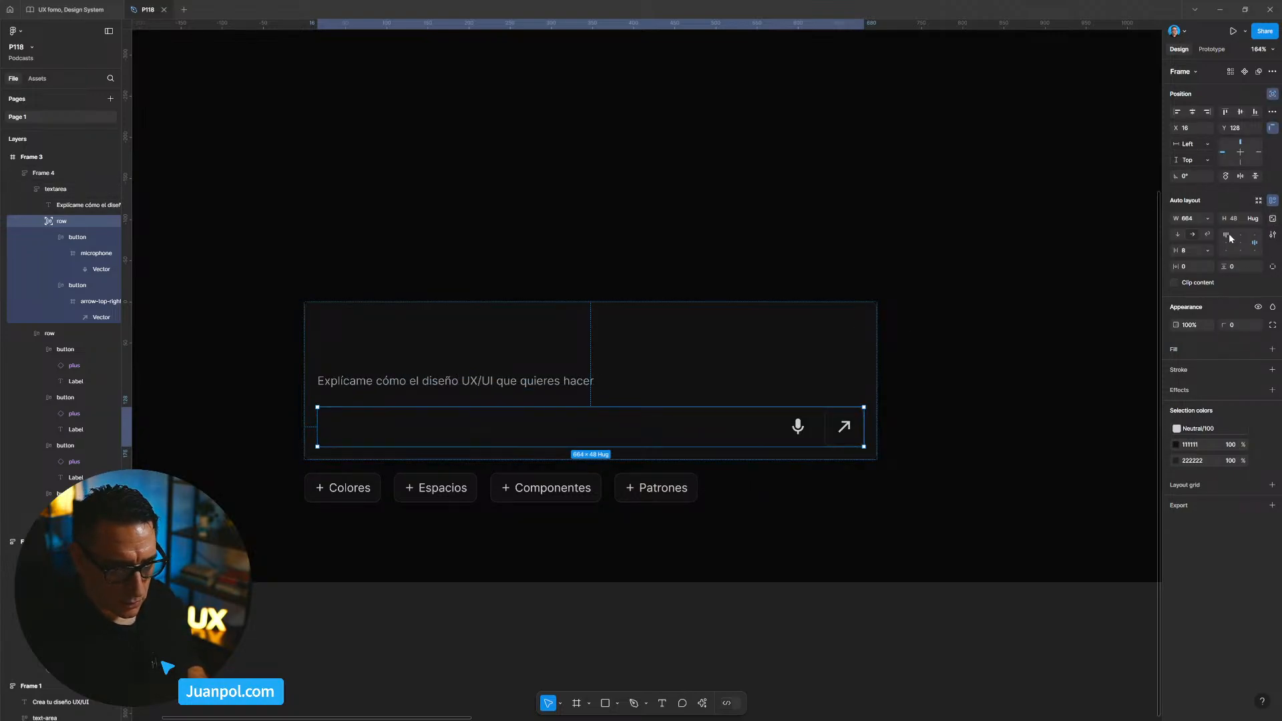
Pack the textarea's auto layout content at its top-left corner with a gap of 32.
{"action": "left_click", "coordinate": [828, 343]}
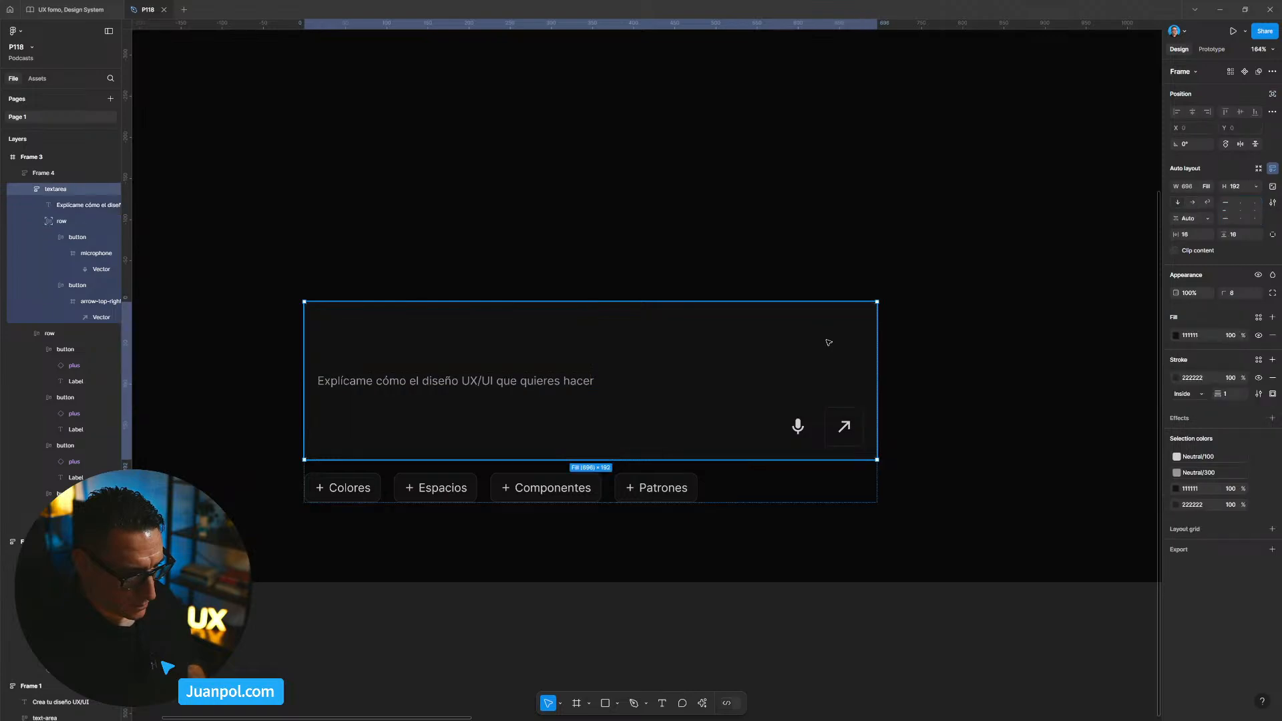
{"action": "left_click", "coordinate": [1226, 206]}
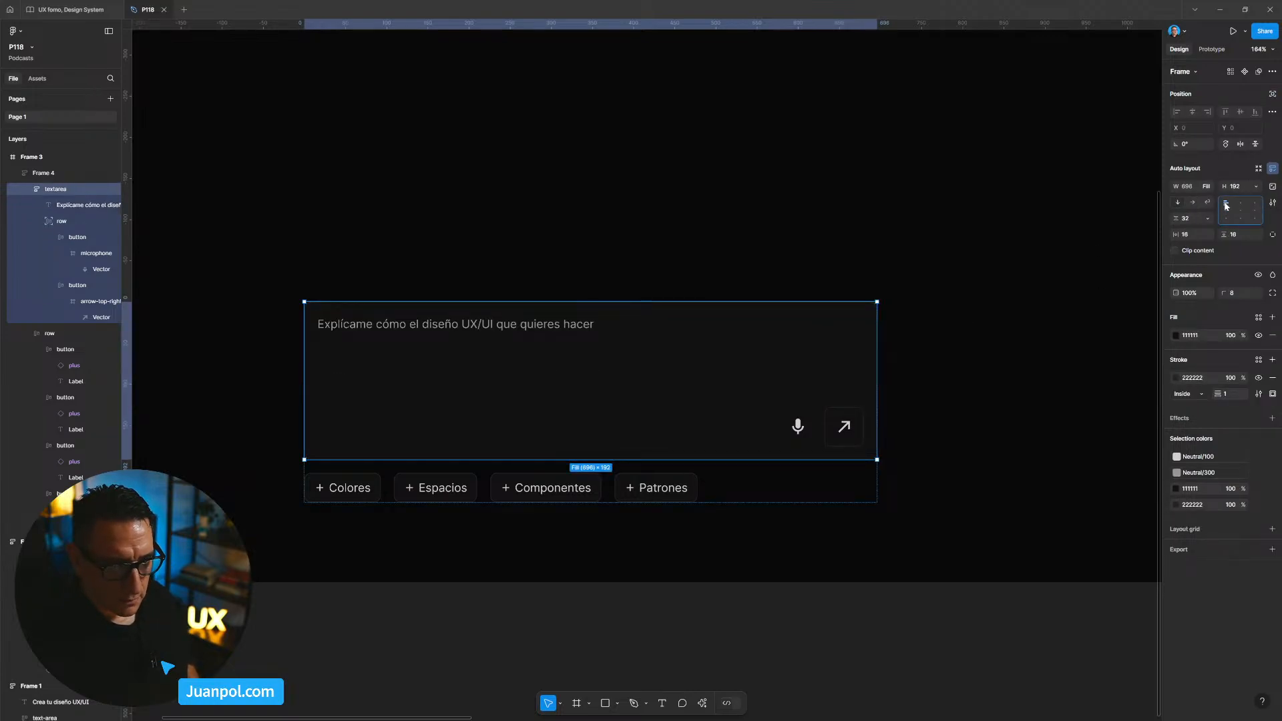
{"action": "left_click", "coordinate": [982, 438]}
Constrain the absolutely positioned icon row to Left + Right horizontally and Bottom vertically.
{"action": "left_click", "coordinate": [789, 426]}
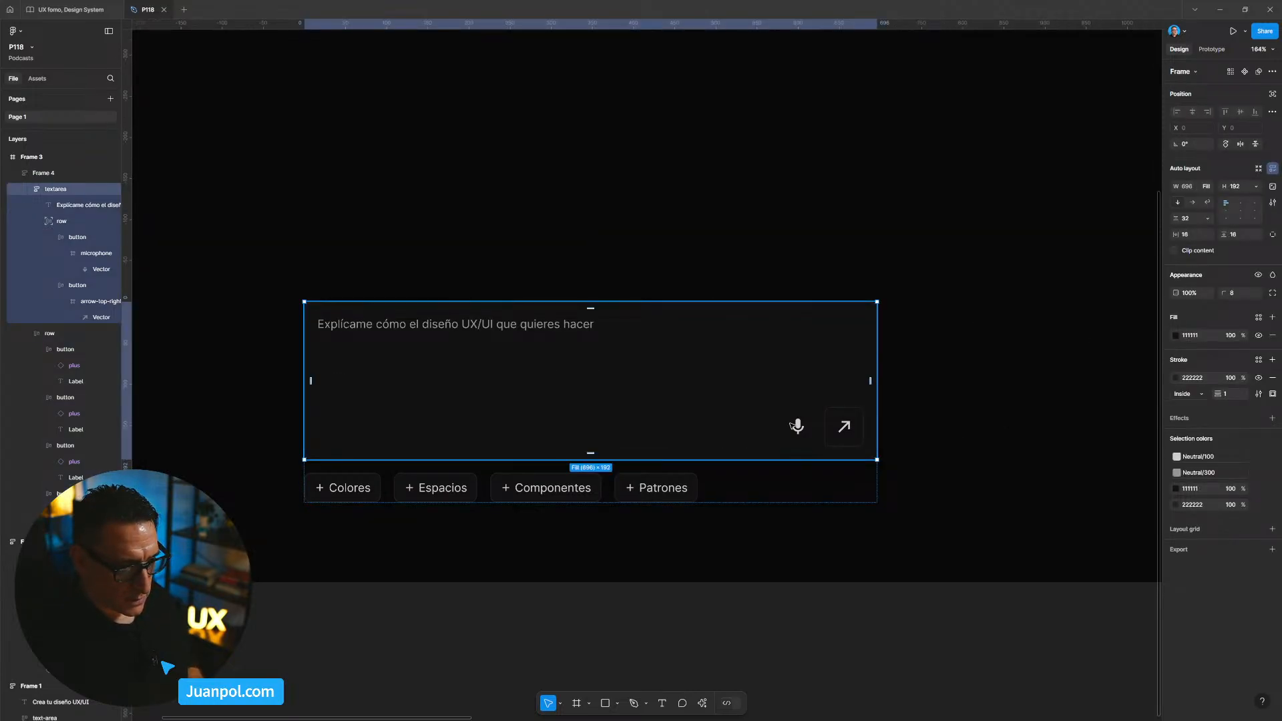
{"action": "left_click", "coordinate": [797, 427]}
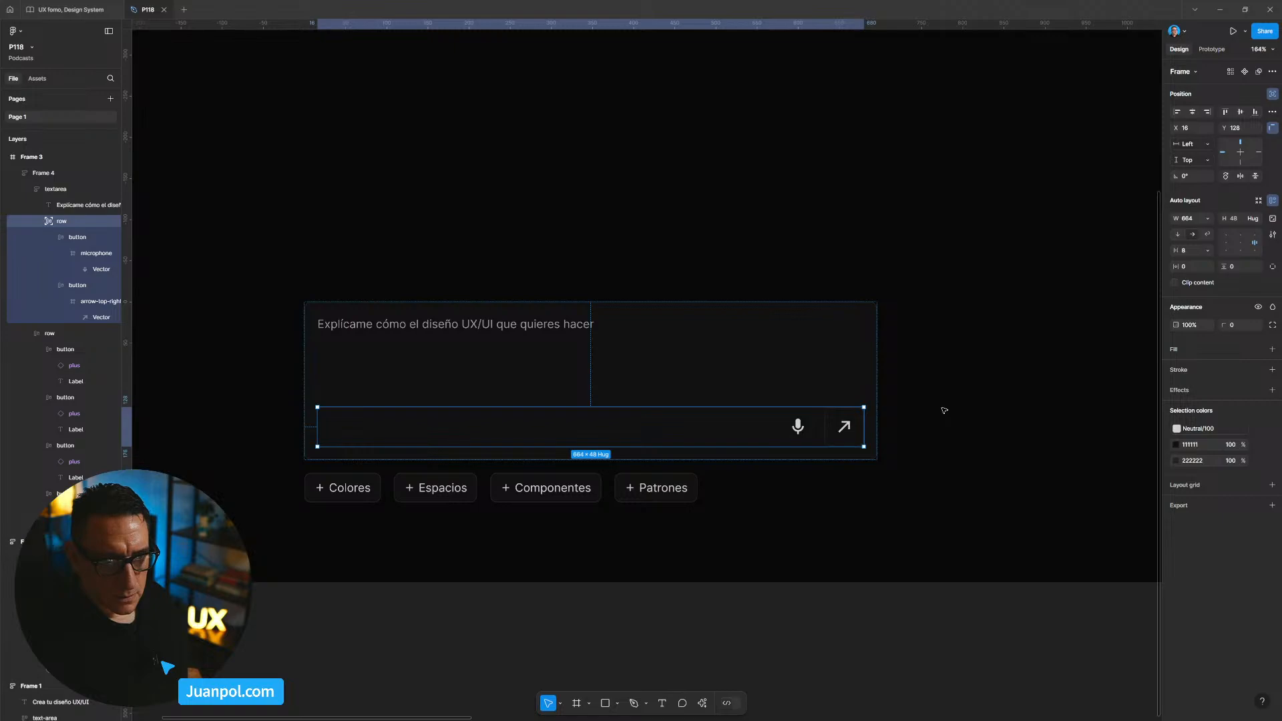
{"action": "left_click", "coordinate": [1242, 162]}
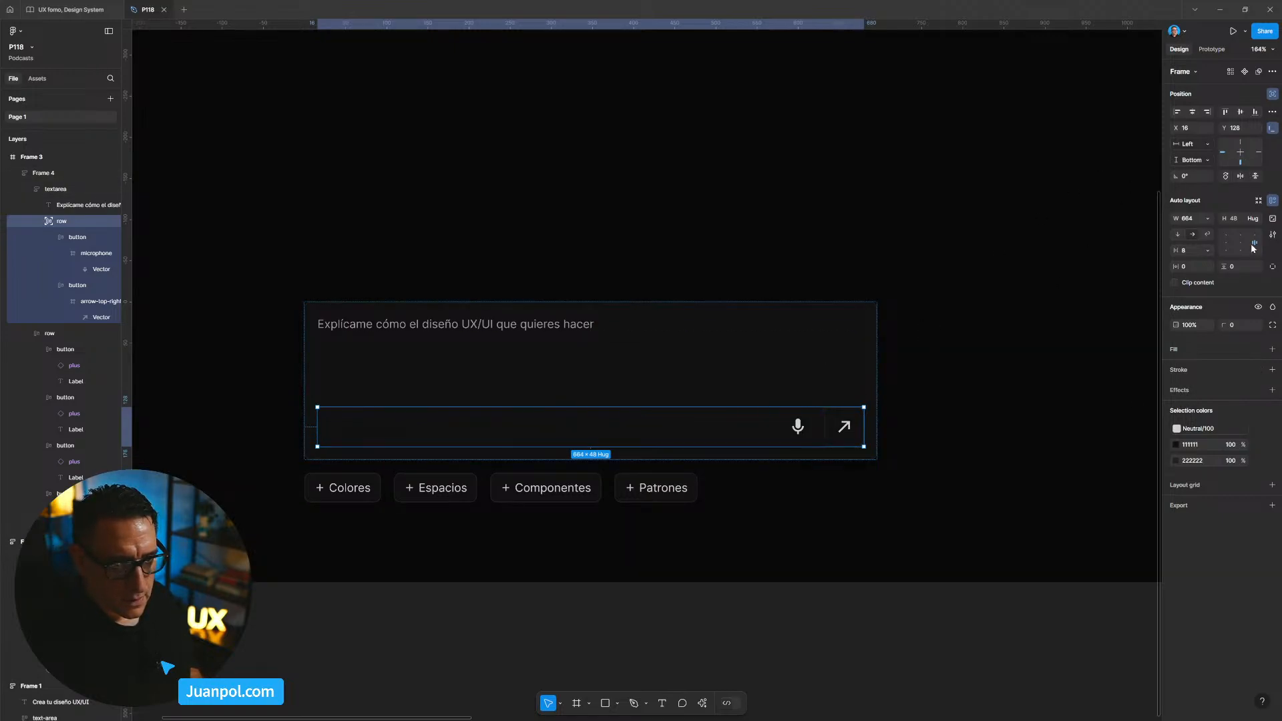
{"action": "left_click", "coordinate": [1193, 143]}
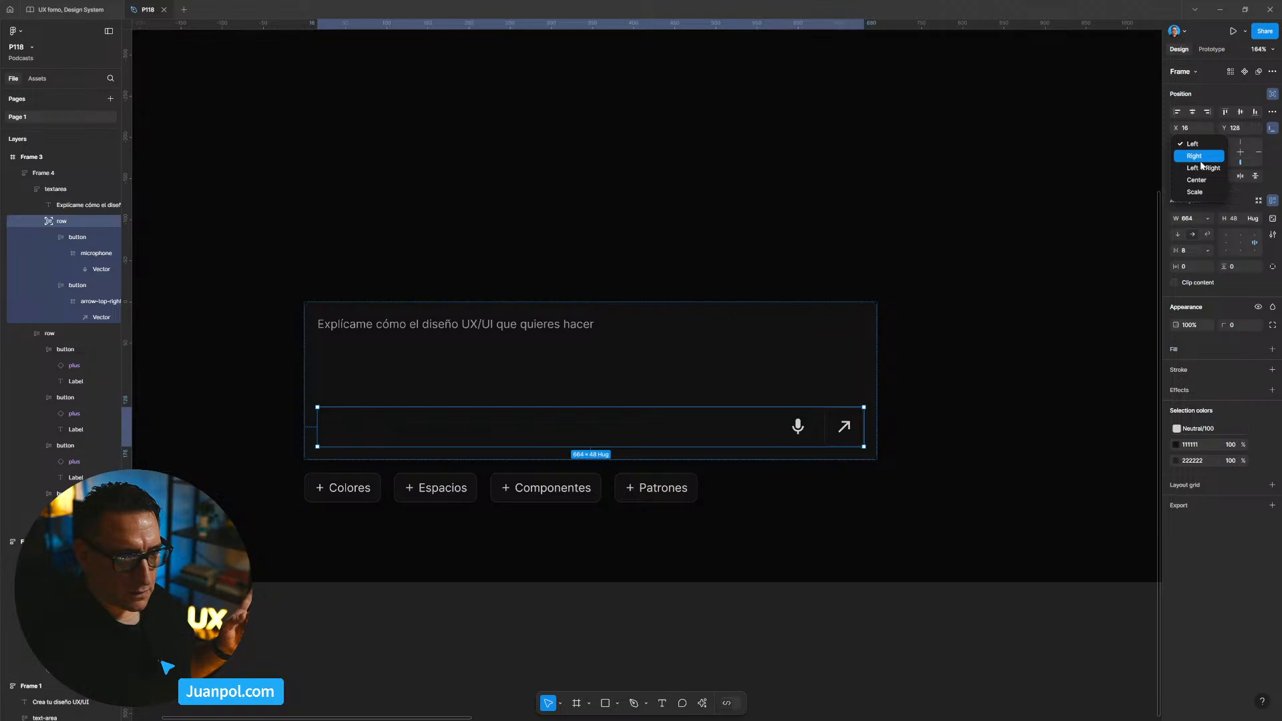
{"action": "left_click", "coordinate": [1202, 168]}
{"action": "left_click", "coordinate": [1108, 257]}
Narrow the group holding the textarea to 644 wide and set the option button row's width to Fill.
{"action": "left_click", "coordinate": [571, 308]}
{"action": "left_click_drag", "start_coordinate": [857, 337], "coordinate": [818, 341]}
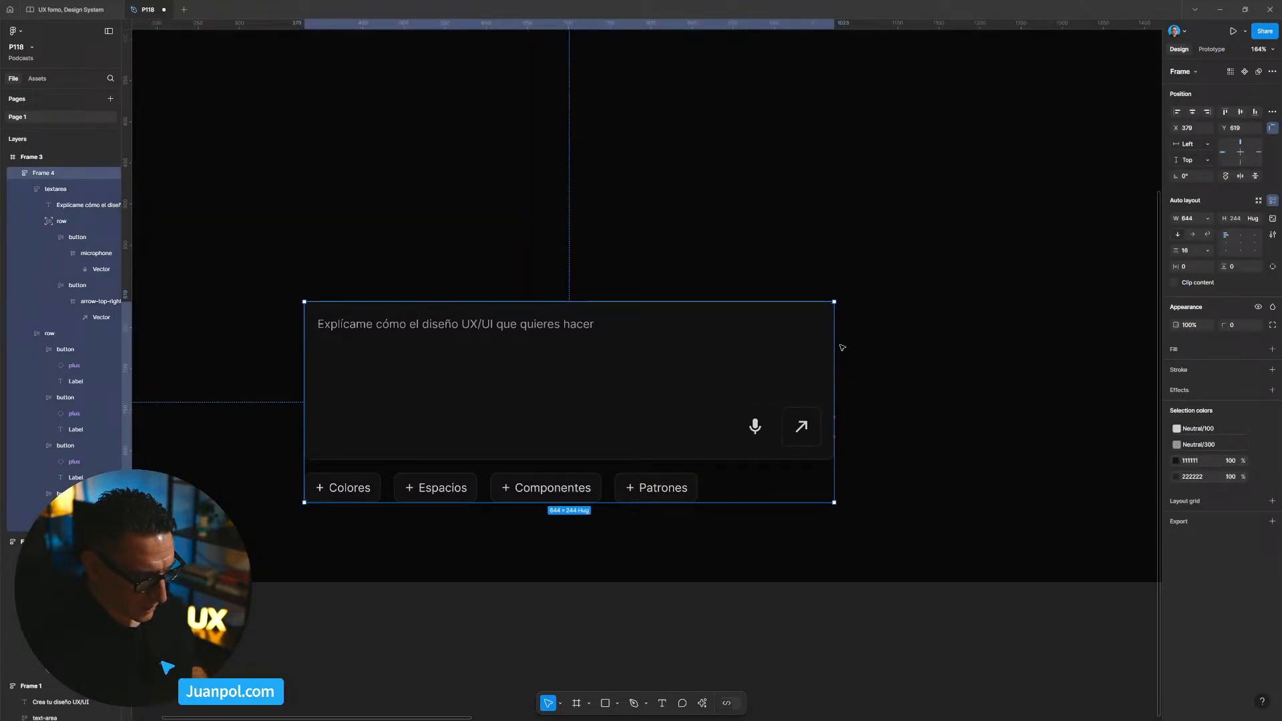
{"action": "left_click", "coordinate": [664, 497]}
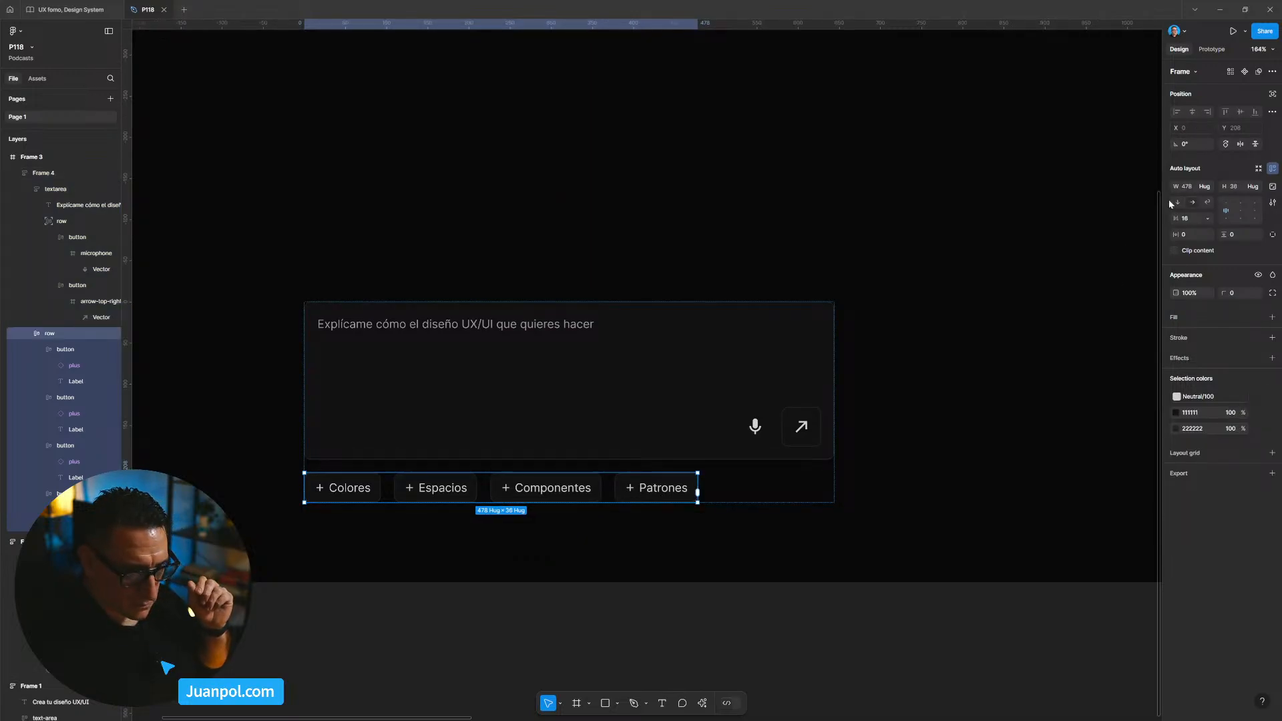
{"action": "left_click", "coordinate": [1205, 186]}
{"action": "left_click", "coordinate": [1214, 202]}
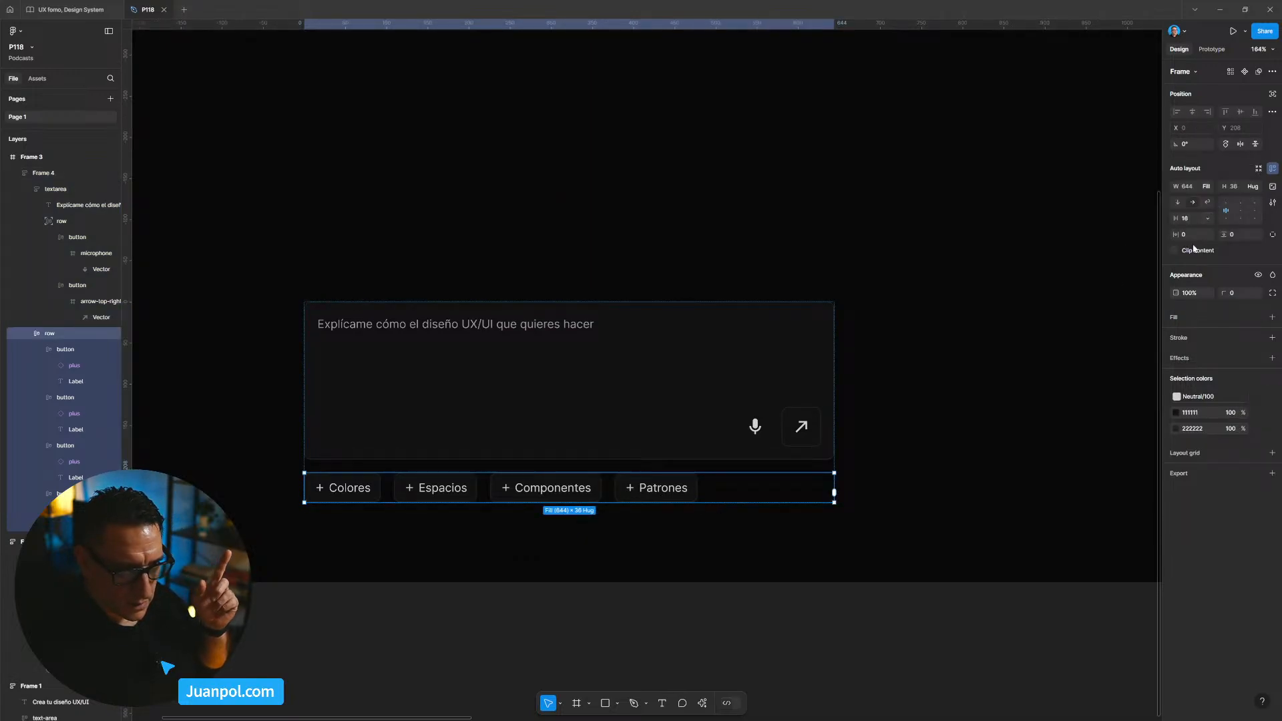
Set the option button row's auto layout to wrap.
{"action": "left_click", "coordinate": [368, 311]}
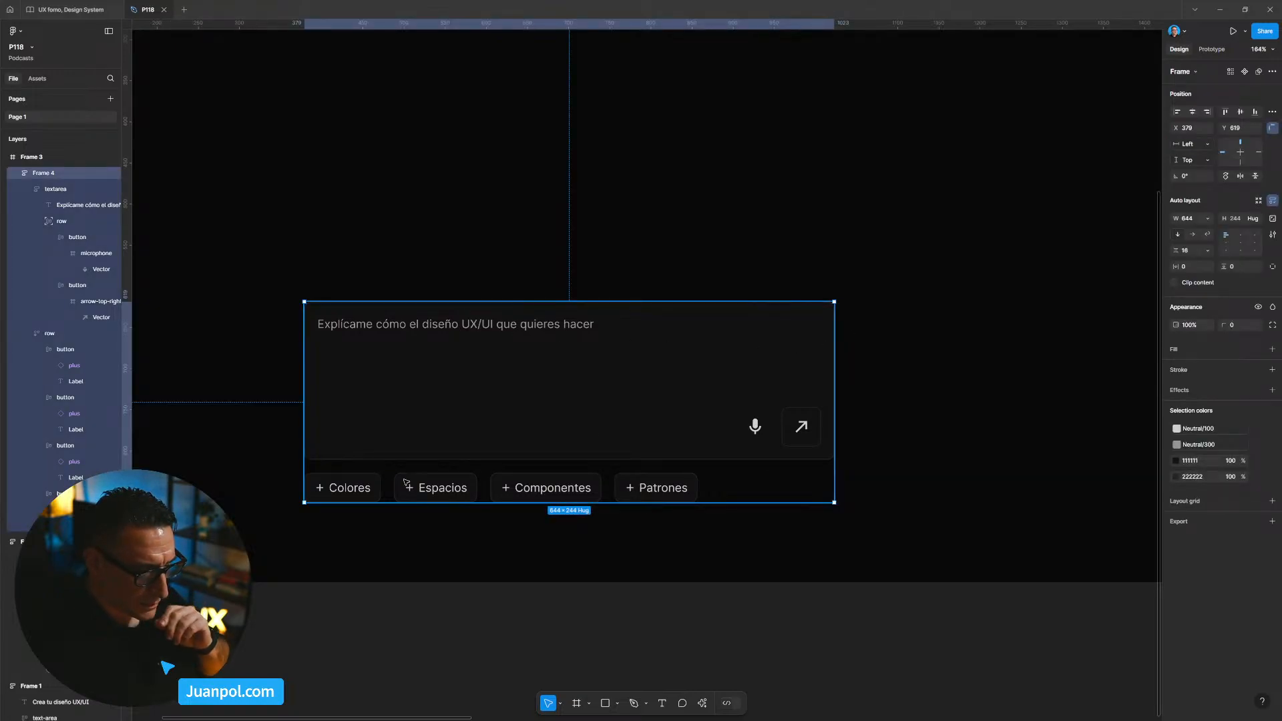
{"action": "left_click", "coordinate": [356, 491]}
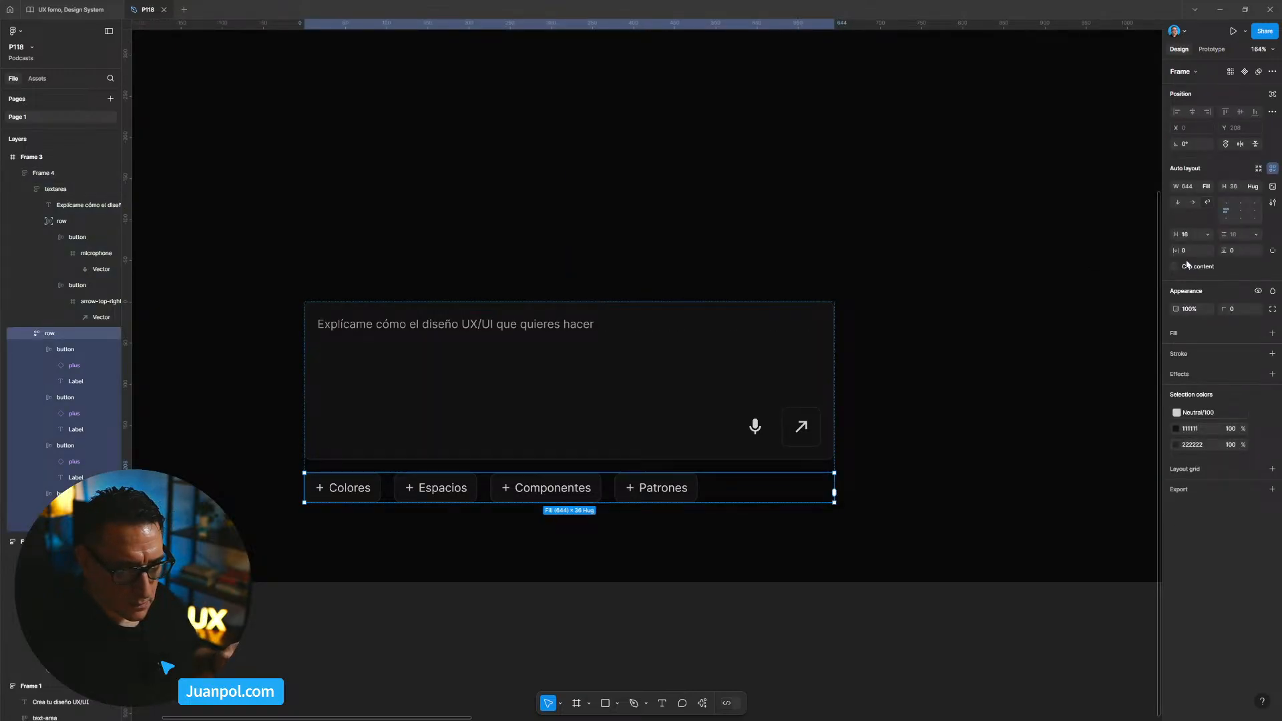
{"action": "left_click", "coordinate": [519, 237]}
{"action": "left_click", "coordinate": [816, 361]}
{"action": "mouse_move", "coordinate": [834, 346]}
{"action": "left_mouse_down"}
{"action": "mouse_move", "coordinate": [503, 328]}
{"action": "mouse_move", "coordinate": [826, 326]}
{"action": "left_mouse_up"}
{"action": "key", "text": "ctrl+z"}
Move the group with the textarea and option buttons to X 398, Y 579 in the frame.
{"action": "left_click_drag", "start_coordinate": [698, 459], "coordinate": [743, 347]}
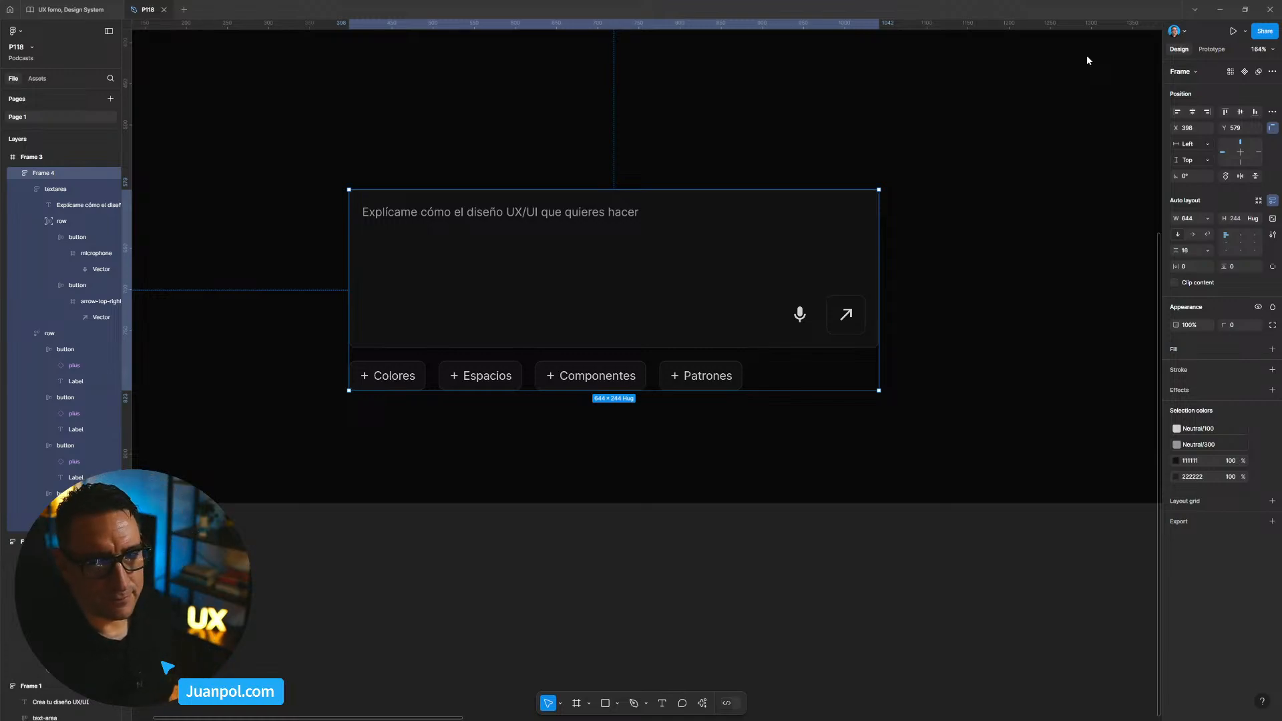
{"action": "scroll", "coordinate": [868, 401], "scroll_direction": "up", "scroll_amount": 1}
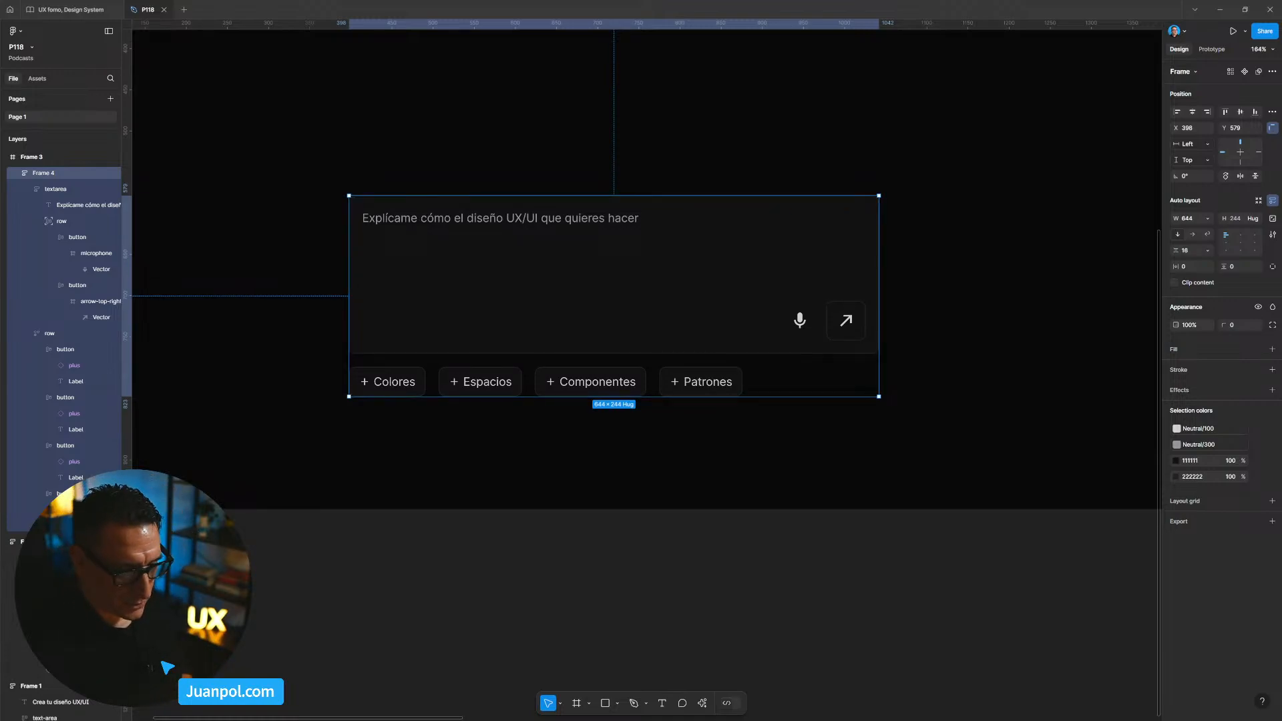
{"action": "left_click", "coordinate": [722, 658]}
{"action": "key", "text": "shift+0"}
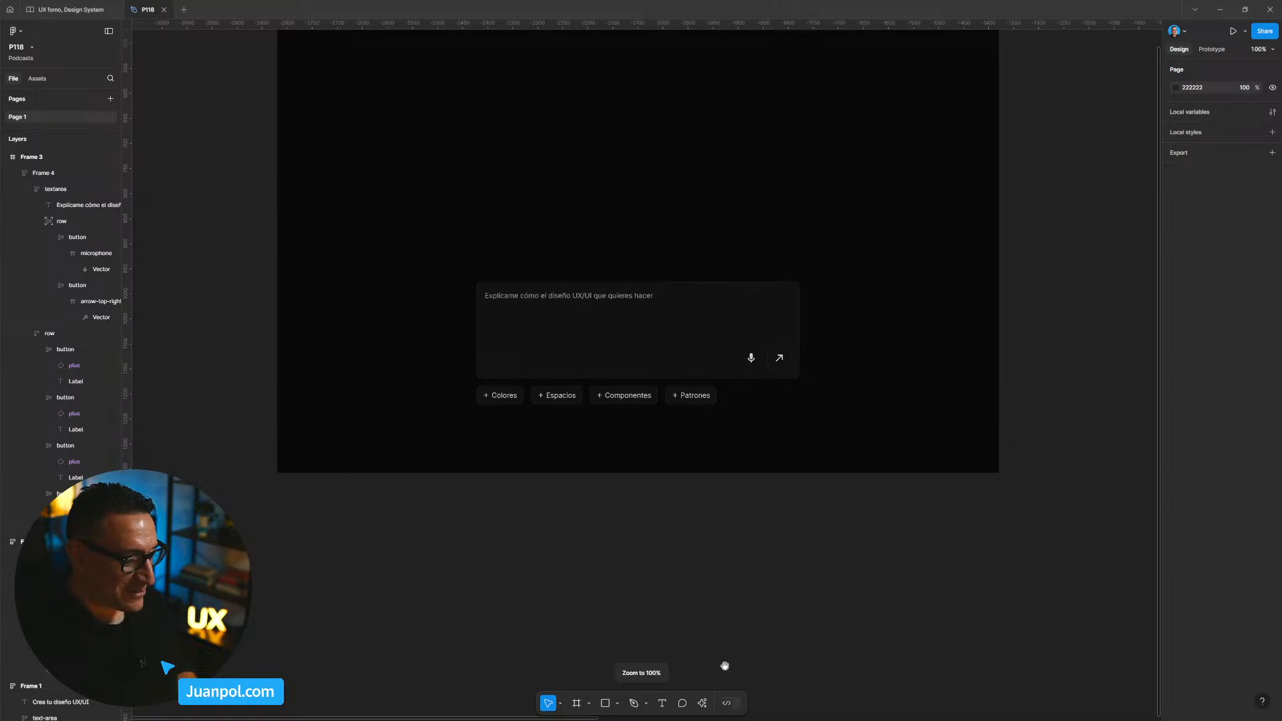
Widen the textarea group to 766 and place it at X 337, Y 567, horizontally centered in the frame.
{"action": "left_click", "coordinate": [590, 347]}
{"action": "left_click_drag", "start_coordinate": [800, 334], "coordinate": [862, 324]}
{"action": "scroll", "coordinate": [844, 490], "scroll_direction": "left", "scroll_amount": 3}
{"action": "left_click_drag", "start_coordinate": [744, 382], "coordinate": [741, 385]}
{"action": "left_click_drag", "start_coordinate": [764, 536], "coordinate": [767, 562]}
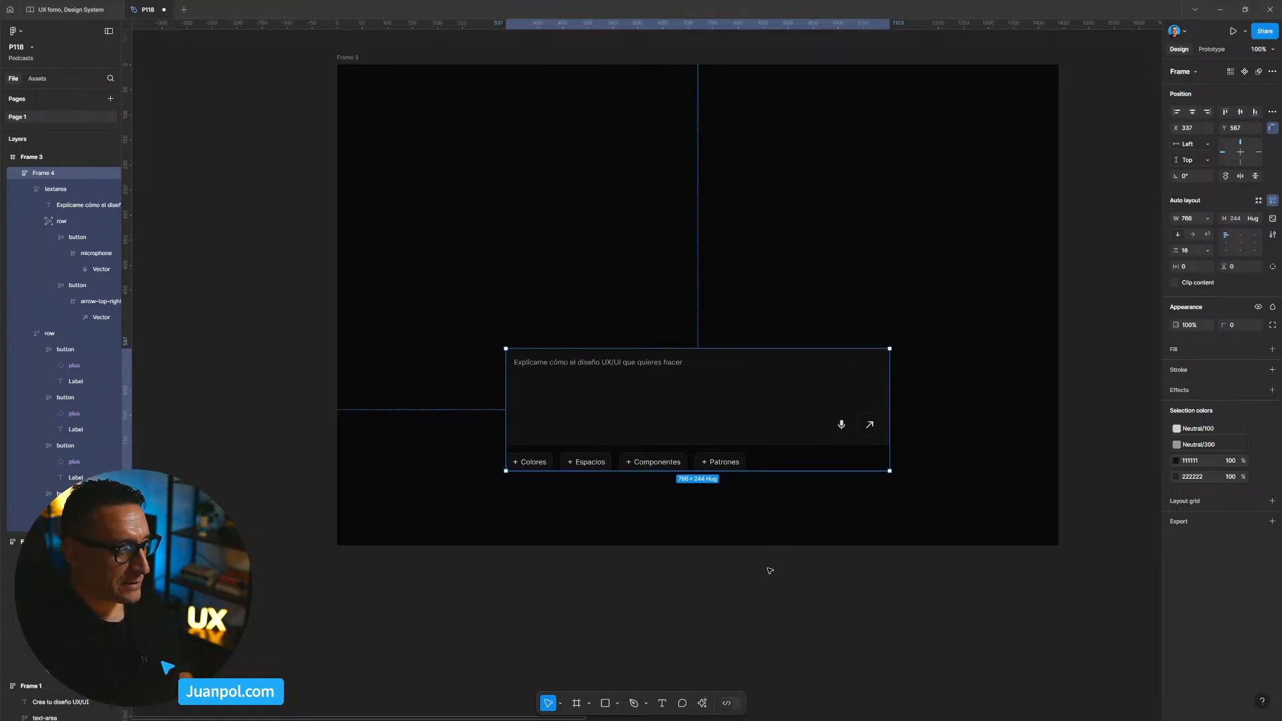
{"action": "key", "text": "shift+0"}
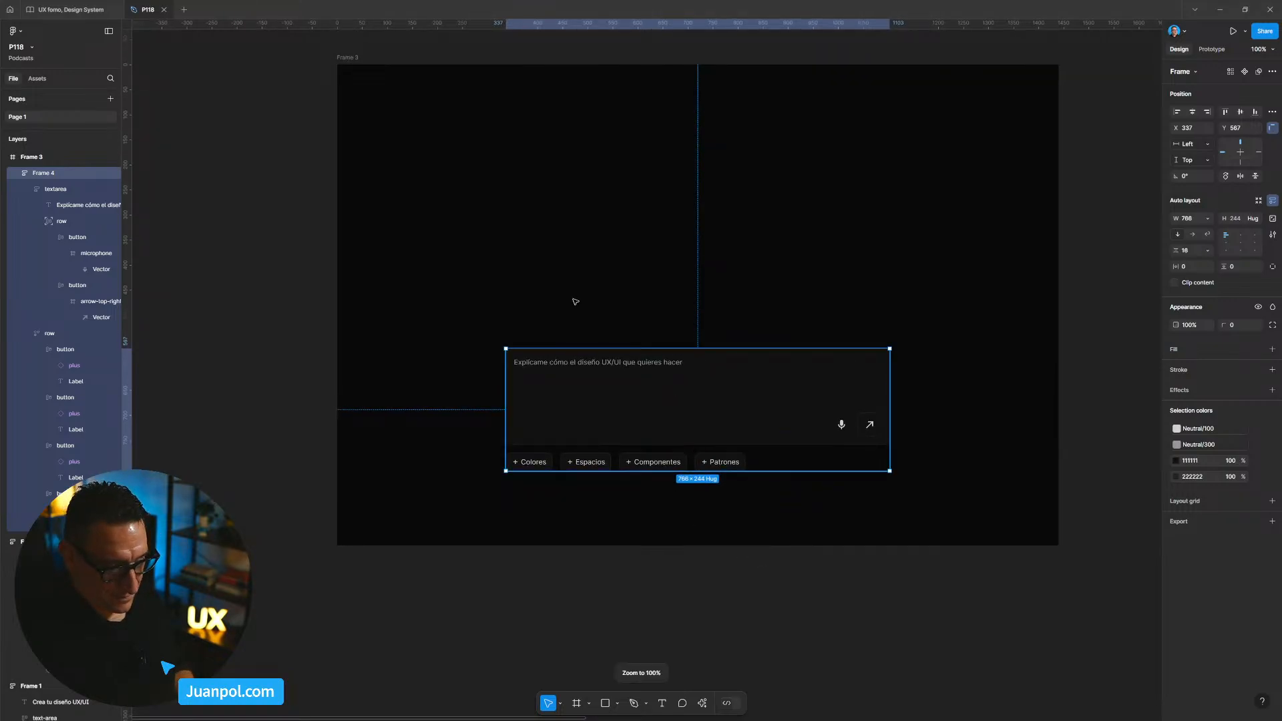
Examine the balance of the textarea, its placeholder text and the option buttons within the dark frame.
{"action": "left_click", "coordinate": [366, 58]}
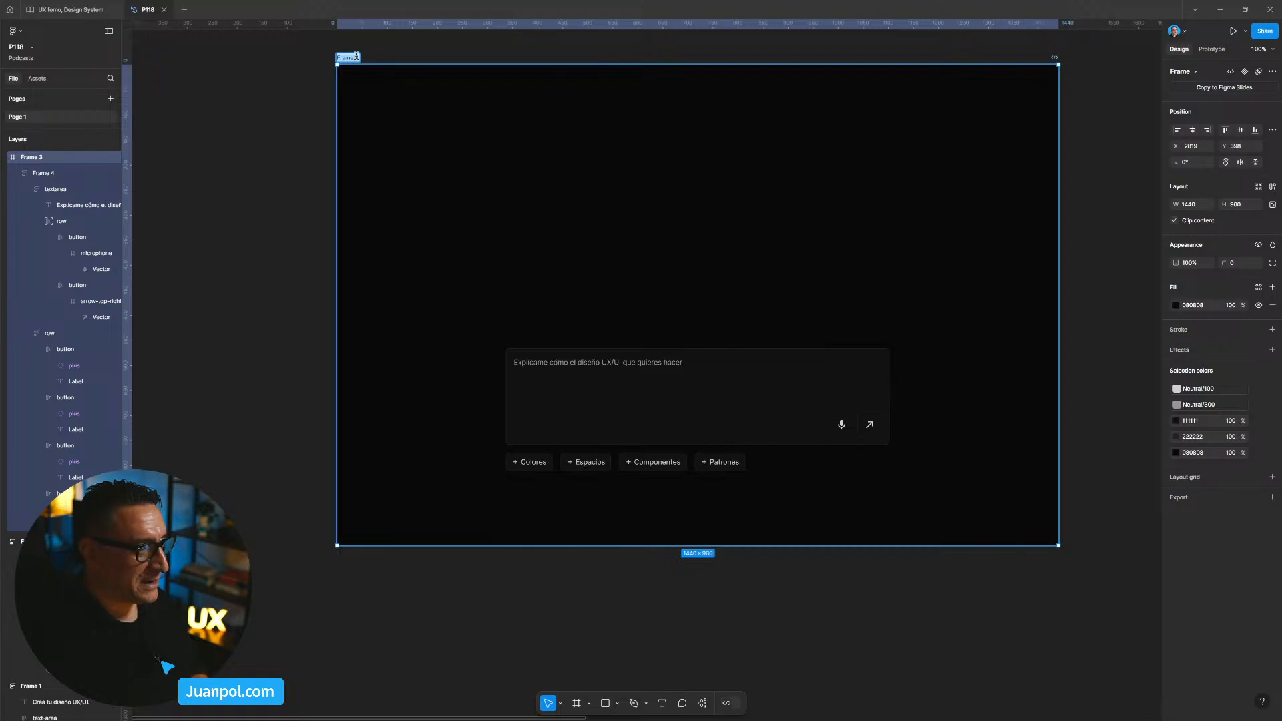
{"action": "left_click", "coordinate": [731, 645]}
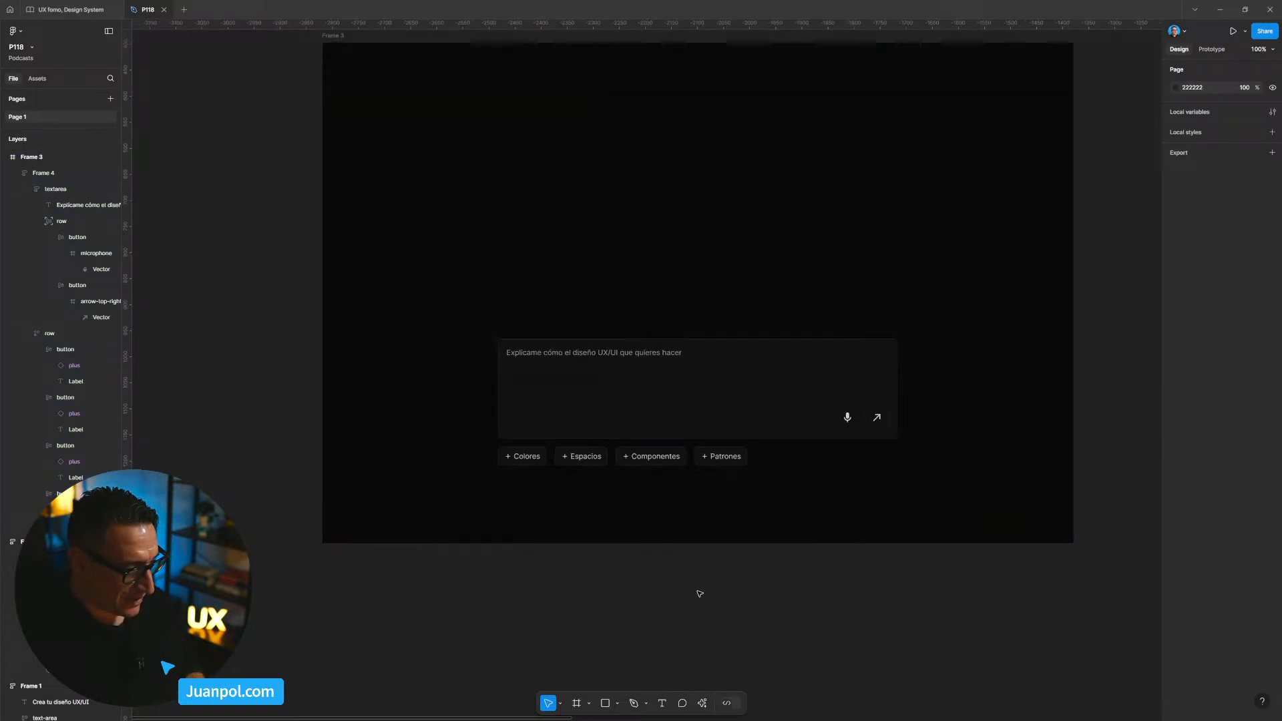
{"action": "scroll", "coordinate": [695, 592], "scroll_direction": "up", "scroll_amount": 3}
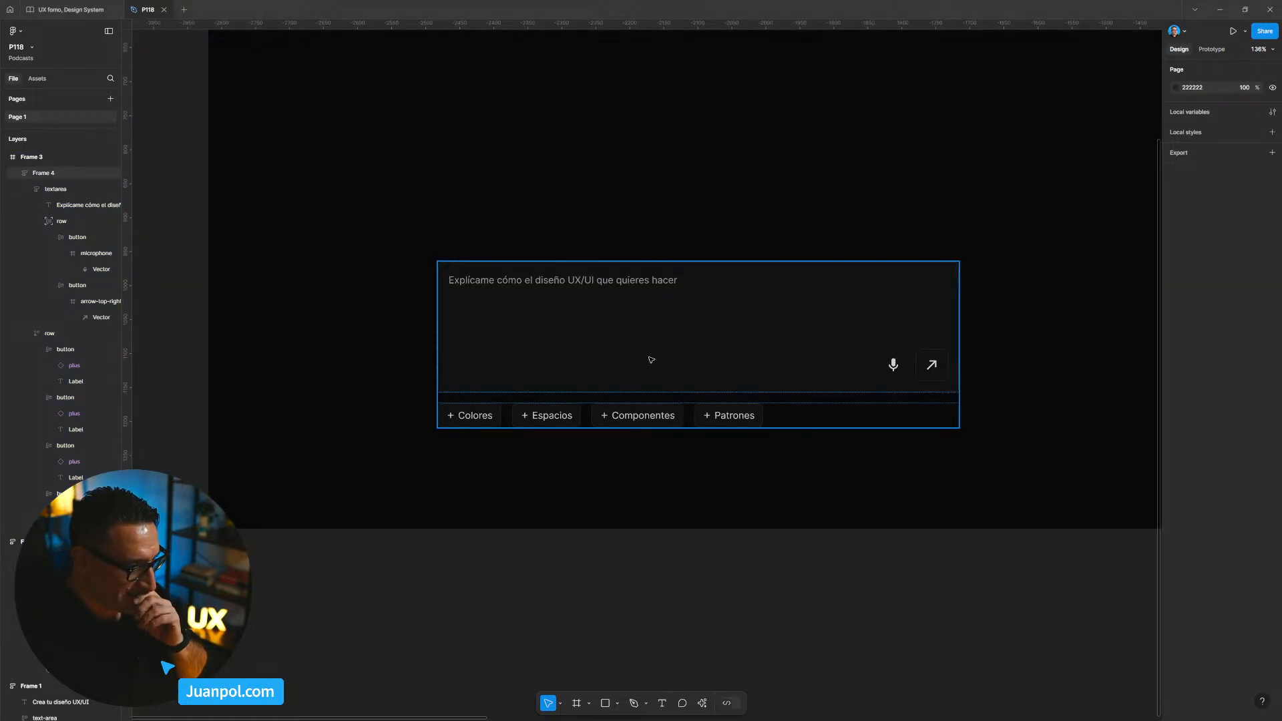
{"action": "left_click", "coordinate": [609, 283]}
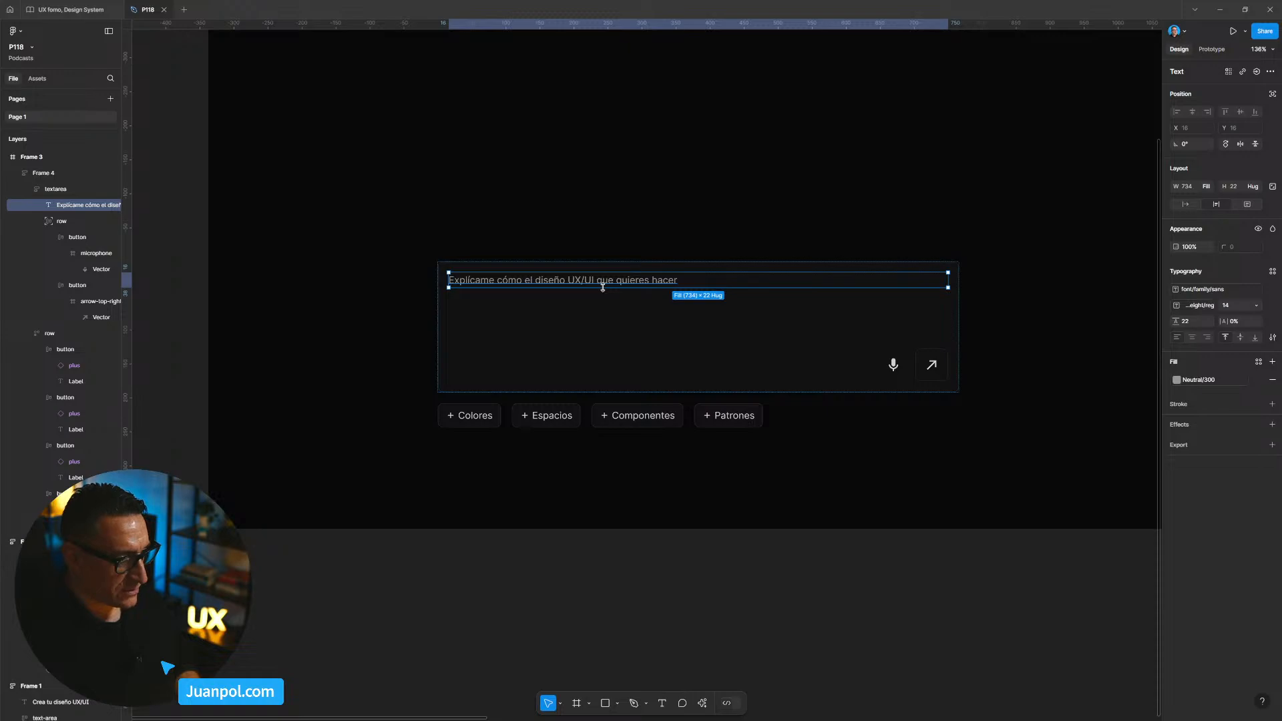
{"action": "left_click", "coordinate": [762, 565]}
{"action": "scroll", "coordinate": [672, 649], "scroll_direction": "down", "scroll_amount": 4}
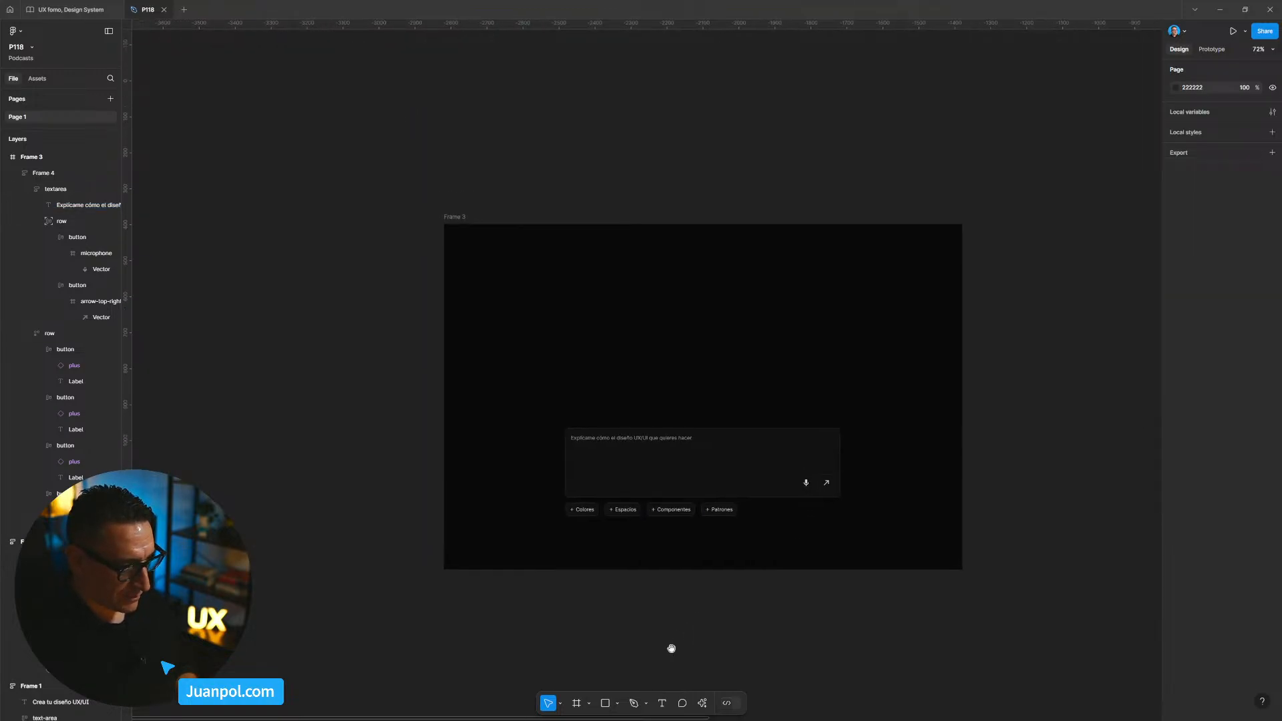
{"action": "left_click", "coordinate": [644, 449]}
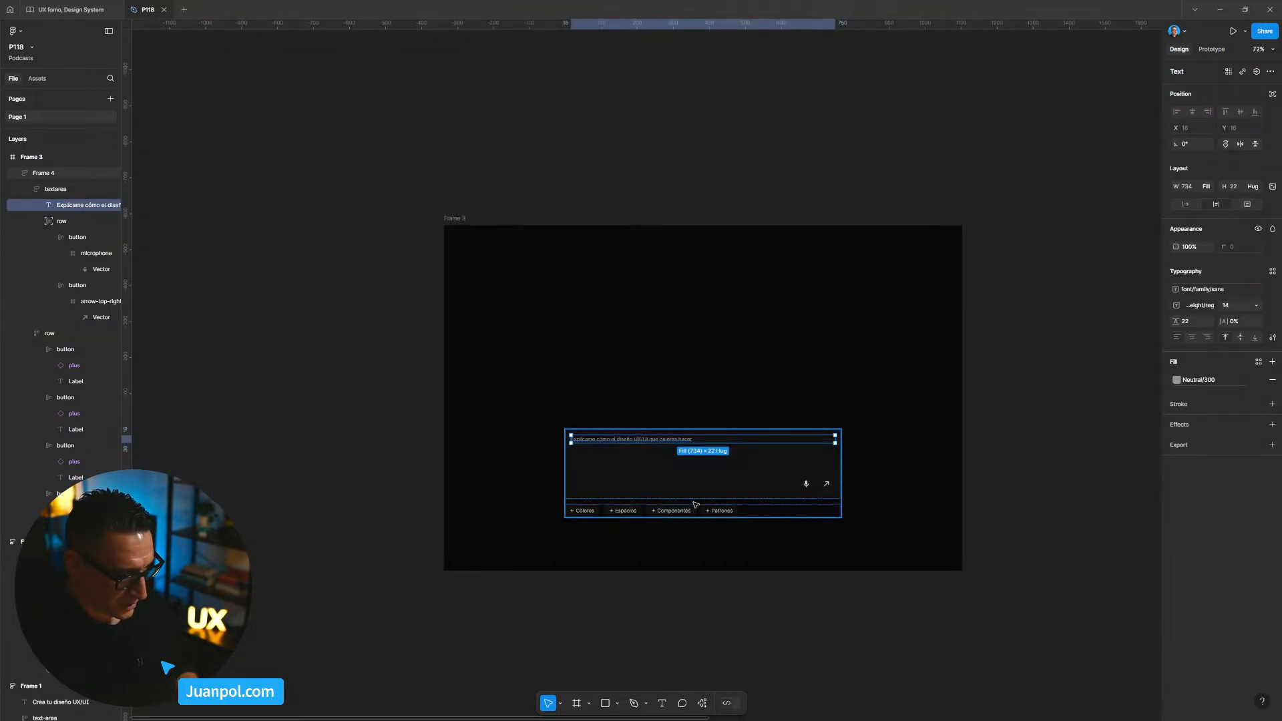
{"action": "scroll", "coordinate": [705, 504], "scroll_direction": "up", "scroll_amount": 2}
{"action": "left_click", "coordinate": [664, 480]}
{"action": "left_click", "coordinate": [475, 388]}
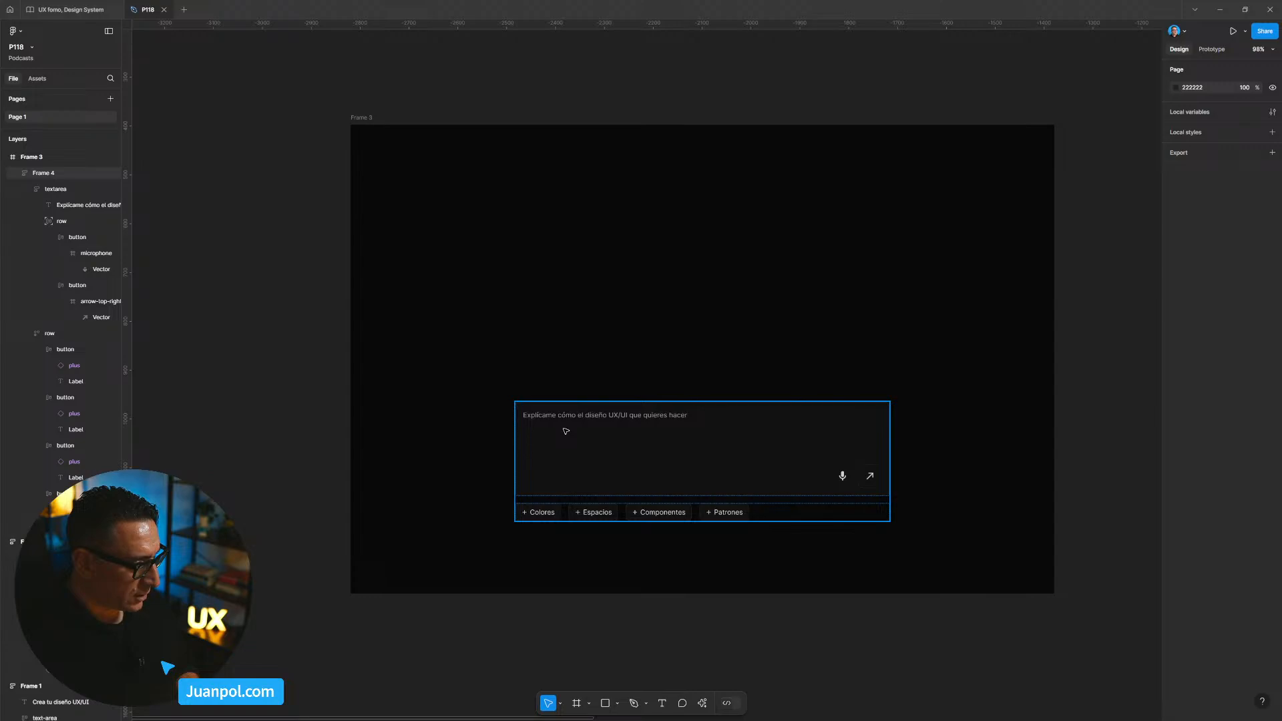
Rename the group holding the textarea and option button row to "prompt".
{"action": "left_click", "coordinate": [565, 431]}
{"action": "double_click", "coordinate": [53, 176]}
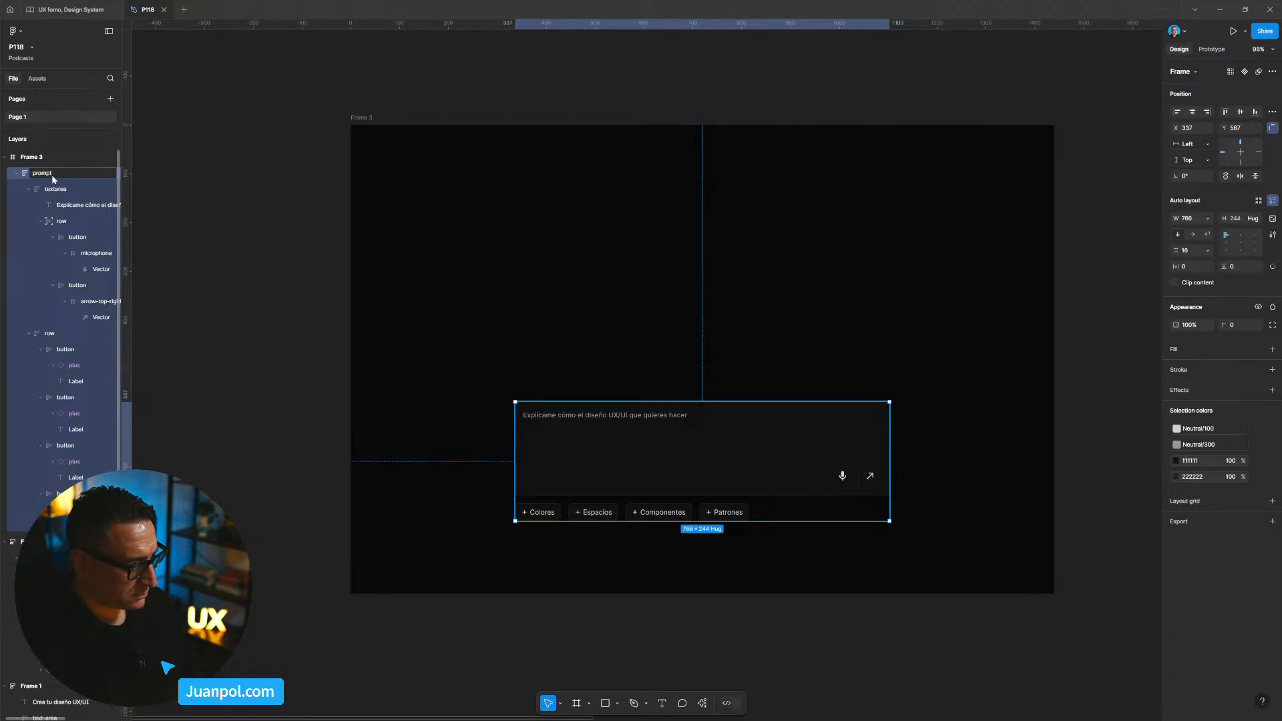
{"action": "key", "text": "Return"}
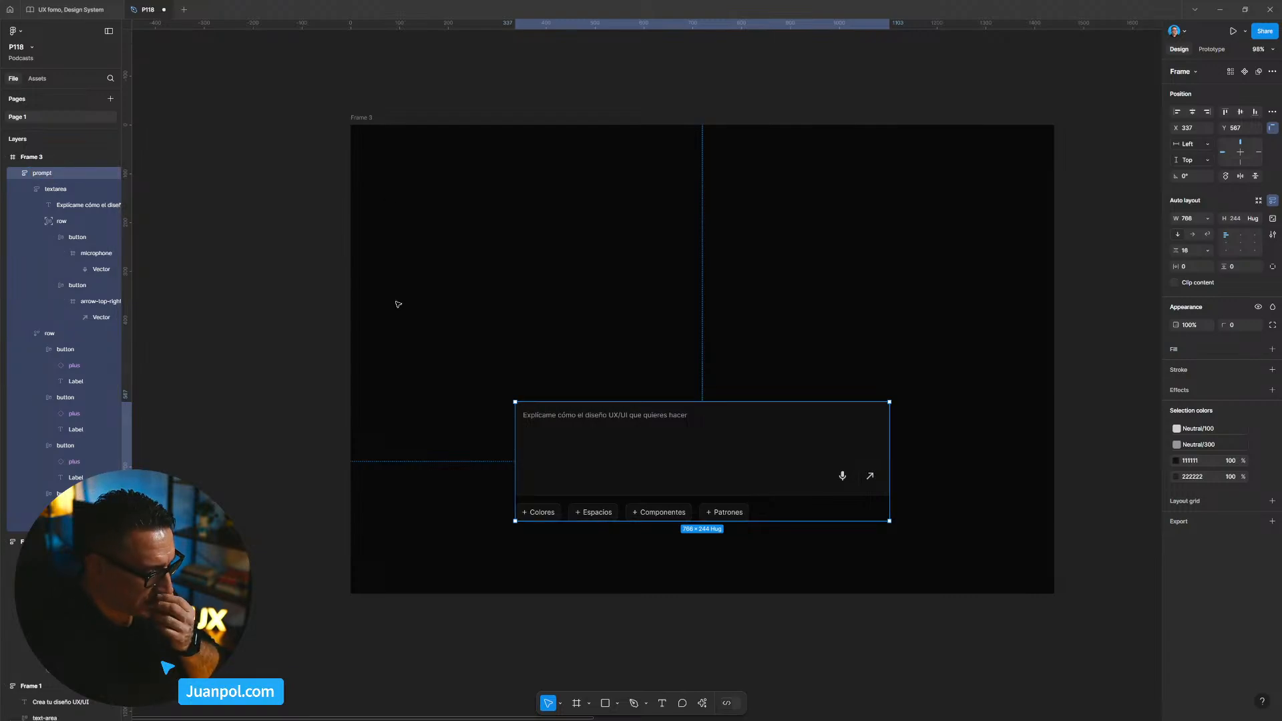
Duplicate the placeholder text into the prompt group and place the copy above the textarea.
{"action": "double_click", "coordinate": [668, 416]}
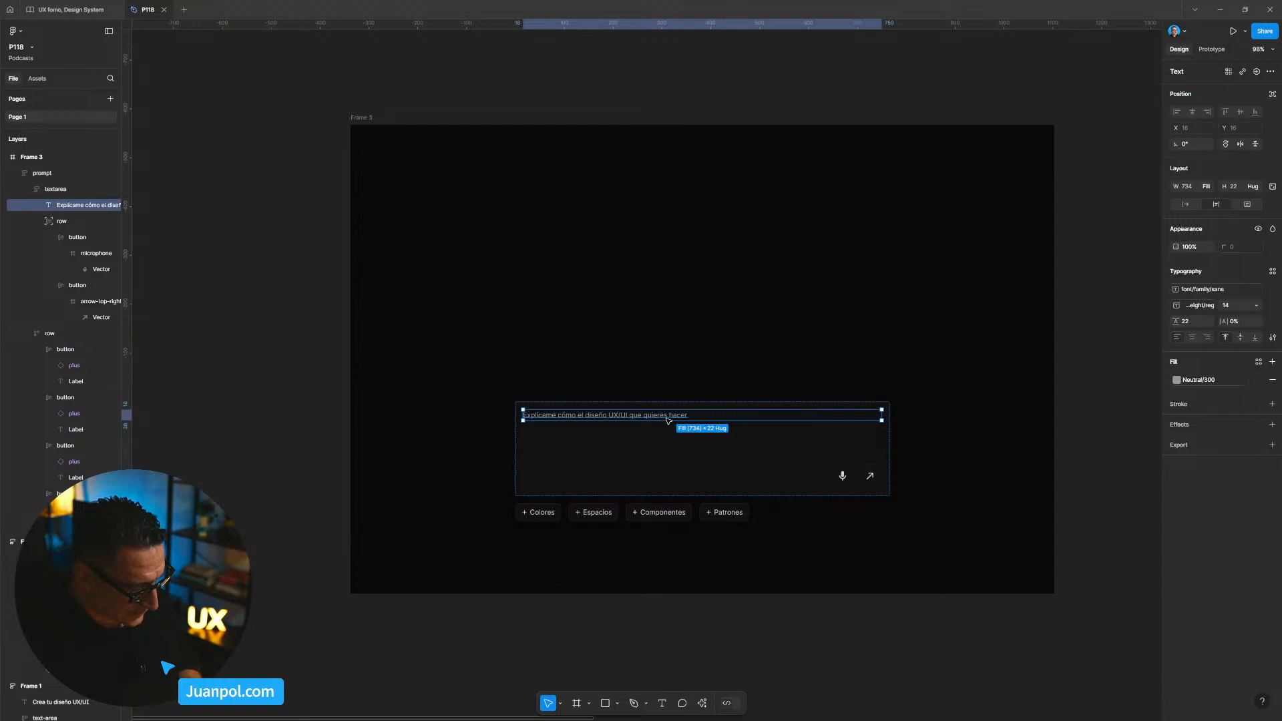
{"action": "left_click", "coordinate": [788, 504]}
{"action": "left_click", "coordinate": [793, 501]}
{"action": "key", "text": "ctrl+v"}
{"action": "key", "text": "Up"}
{"action": "key", "text": "Up"}
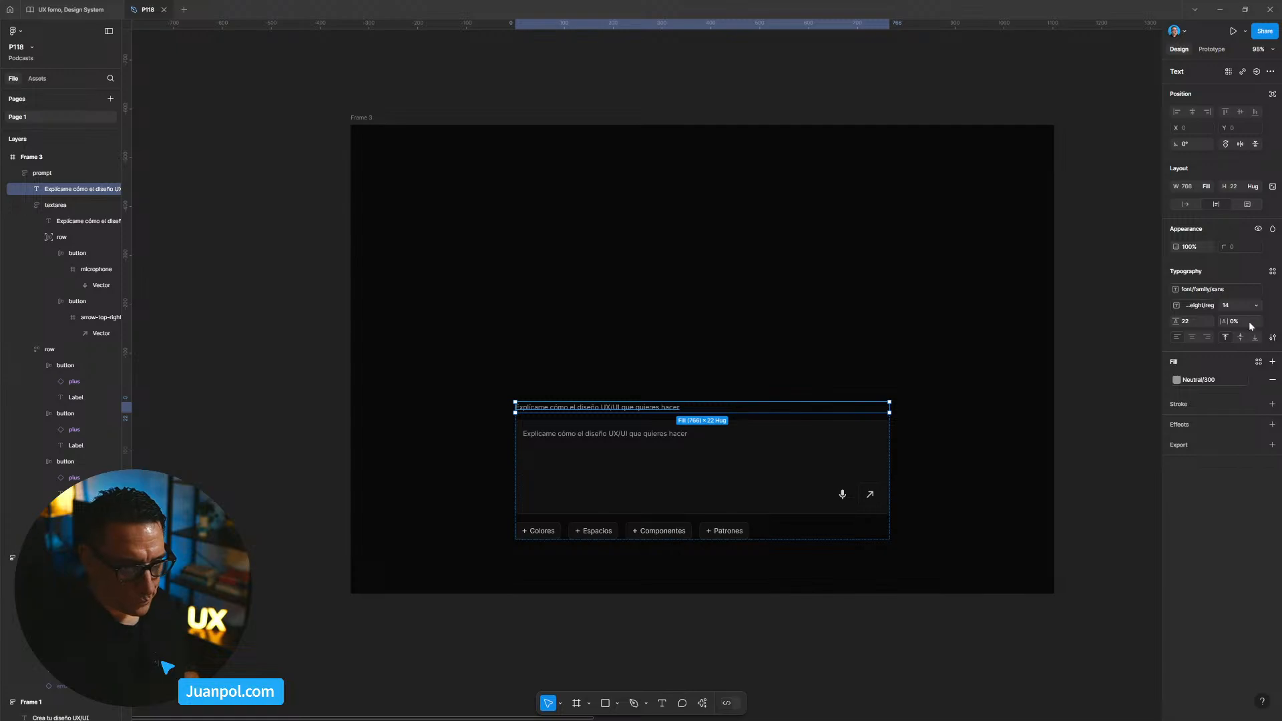
Center-align the text copy above the textarea and set its font size to 20.
{"action": "left_click", "coordinate": [1193, 338]}
{"action": "left_click", "coordinate": [1226, 308]}
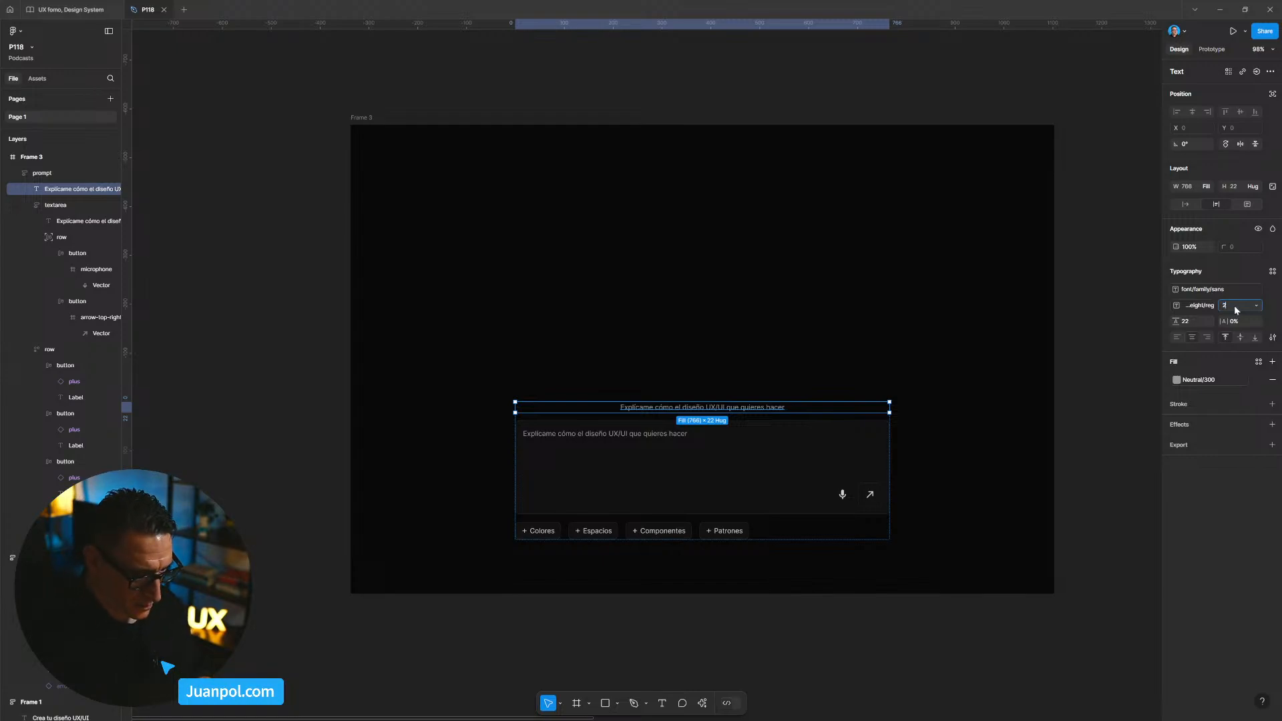
{"action": "type", "text": "0"}
{"action": "key", "text": "Return"}
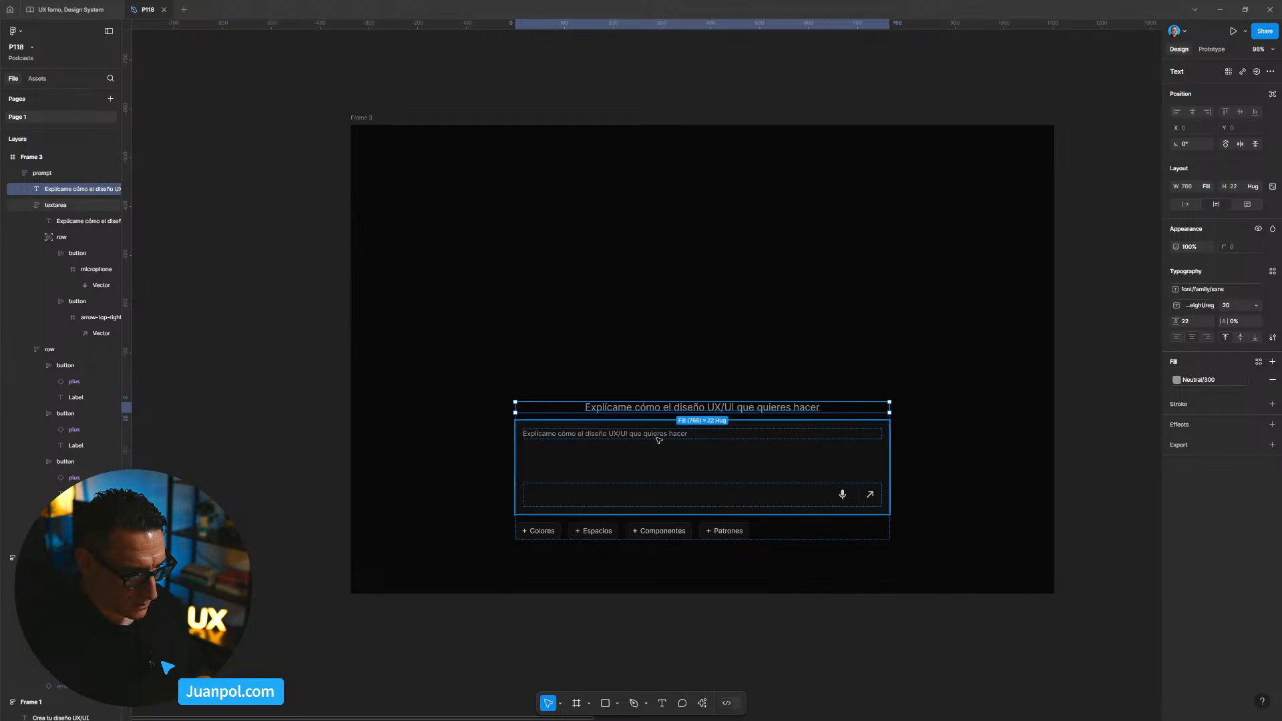
Replace the text above the textarea with "Crea tu diseño UX/UI", taken from the light frame's heading.
{"action": "double_click", "coordinate": [651, 408]}
{"action": "key", "text": "Escape"}
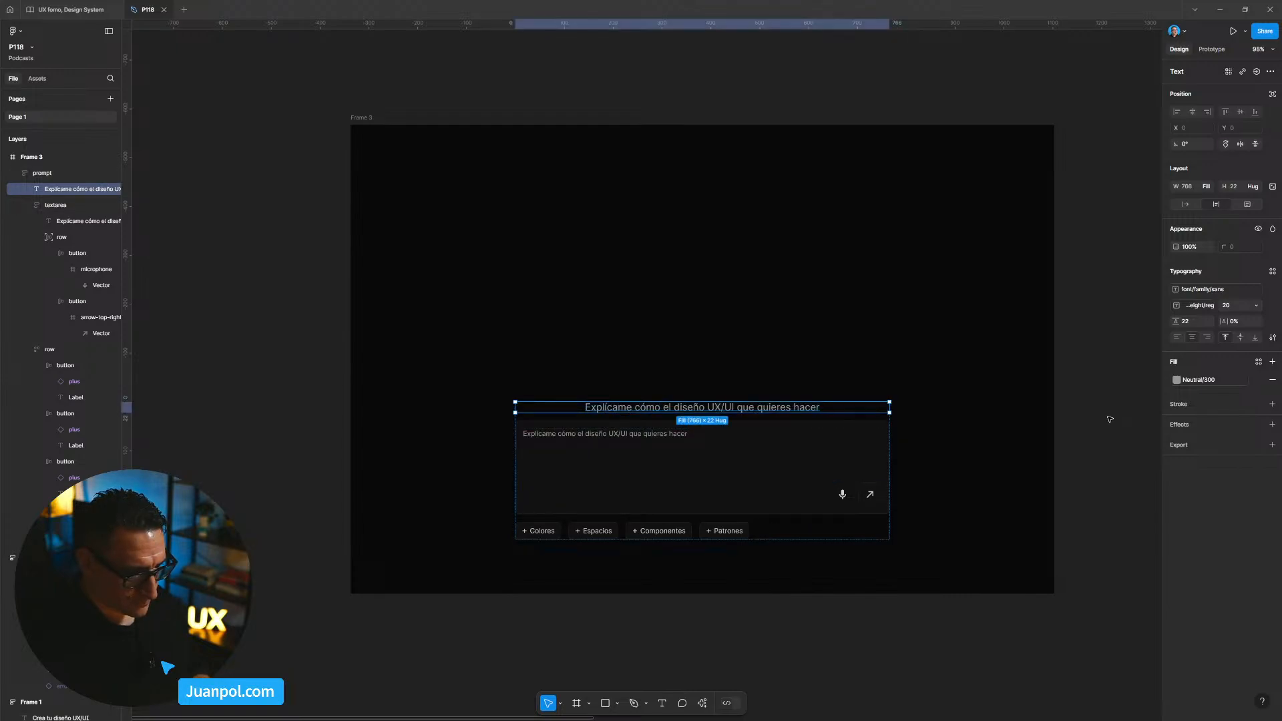
{"action": "scroll", "coordinate": [1111, 421], "scroll_direction": "down", "scroll_amount": 3, "text": "ctrl"}
{"action": "scroll", "coordinate": [776, 421], "scroll_direction": "right", "scroll_amount": 8}
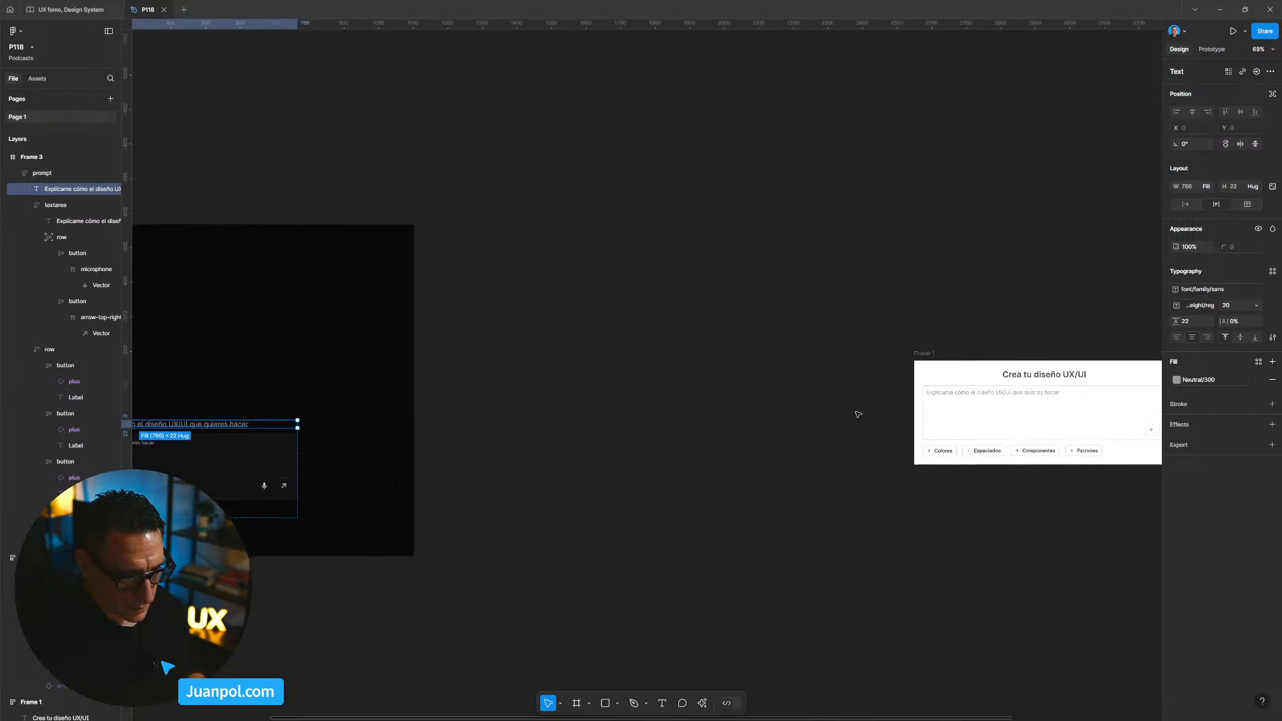
{"action": "right_click", "coordinate": [1019, 376]}
{"action": "mouse_move", "coordinate": [1068, 424]}
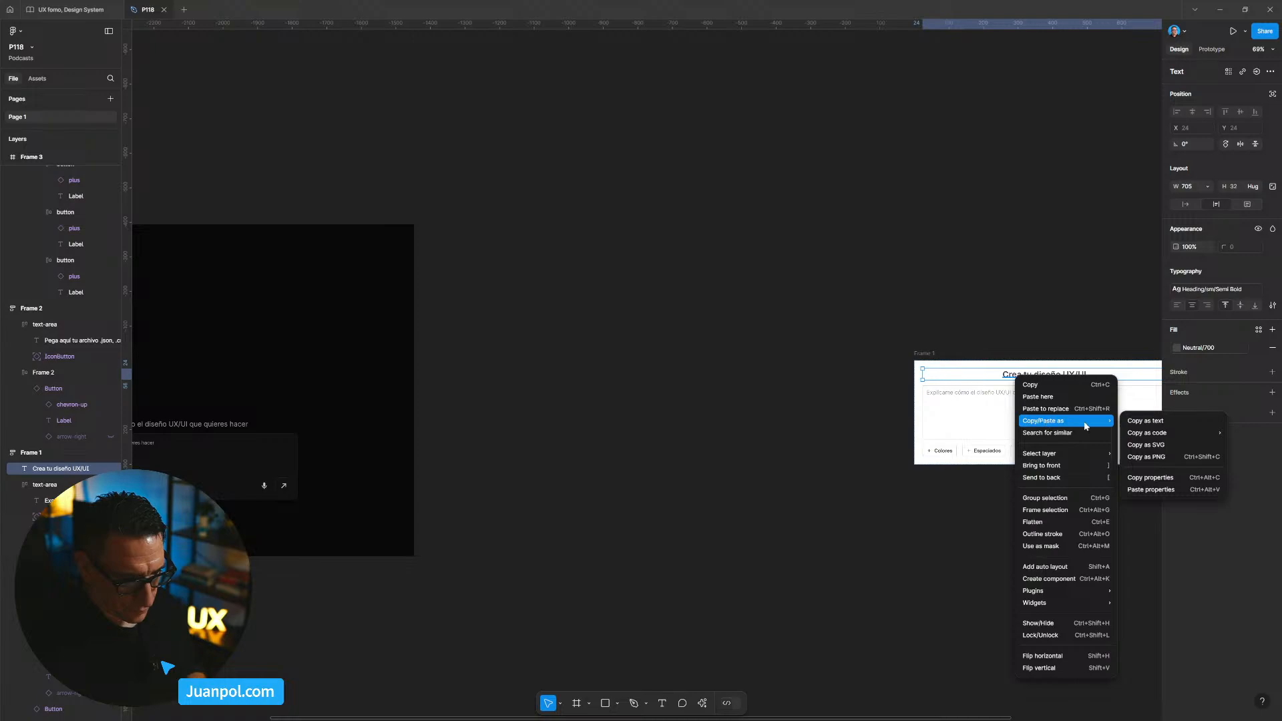
{"action": "left_click", "coordinate": [1156, 423]}
{"action": "left_click", "coordinate": [398, 404]}
{"action": "left_click_drag", "start_coordinate": [398, 403], "coordinate": [717, 395]}
{"action": "scroll", "coordinate": [407, 428], "scroll_direction": "up", "scroll_amount": 5, "text": "ctrl"}
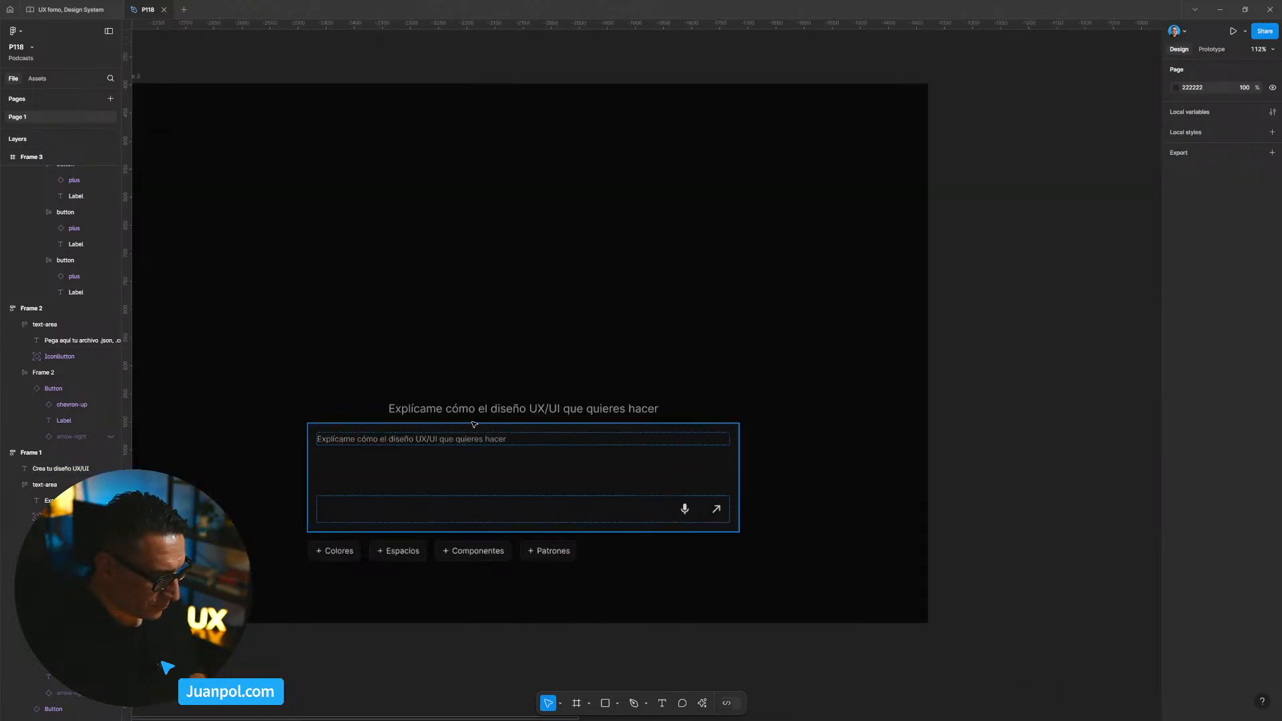
{"action": "left_click", "coordinate": [480, 409]}
{"action": "double_click", "coordinate": [481, 408]}
{"action": "type", "text": "Crea tu diseño UX/UI"}
{"action": "left_click", "coordinate": [1088, 361]}
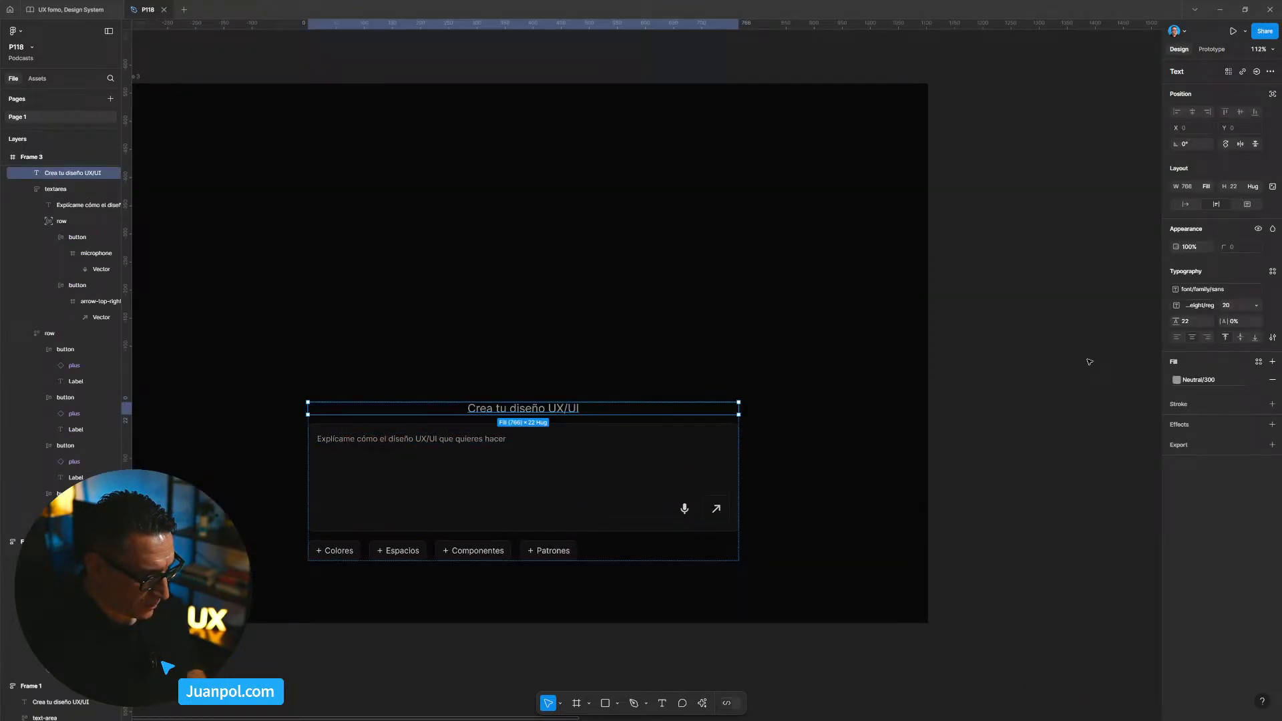
Set the heading's font size to 24 and its line height to 32.
{"action": "left_click", "coordinate": [1088, 361]}
{"action": "left_click_drag", "start_coordinate": [899, 414], "coordinate": [933, 394]}
{"action": "left_click", "coordinate": [591, 394]}
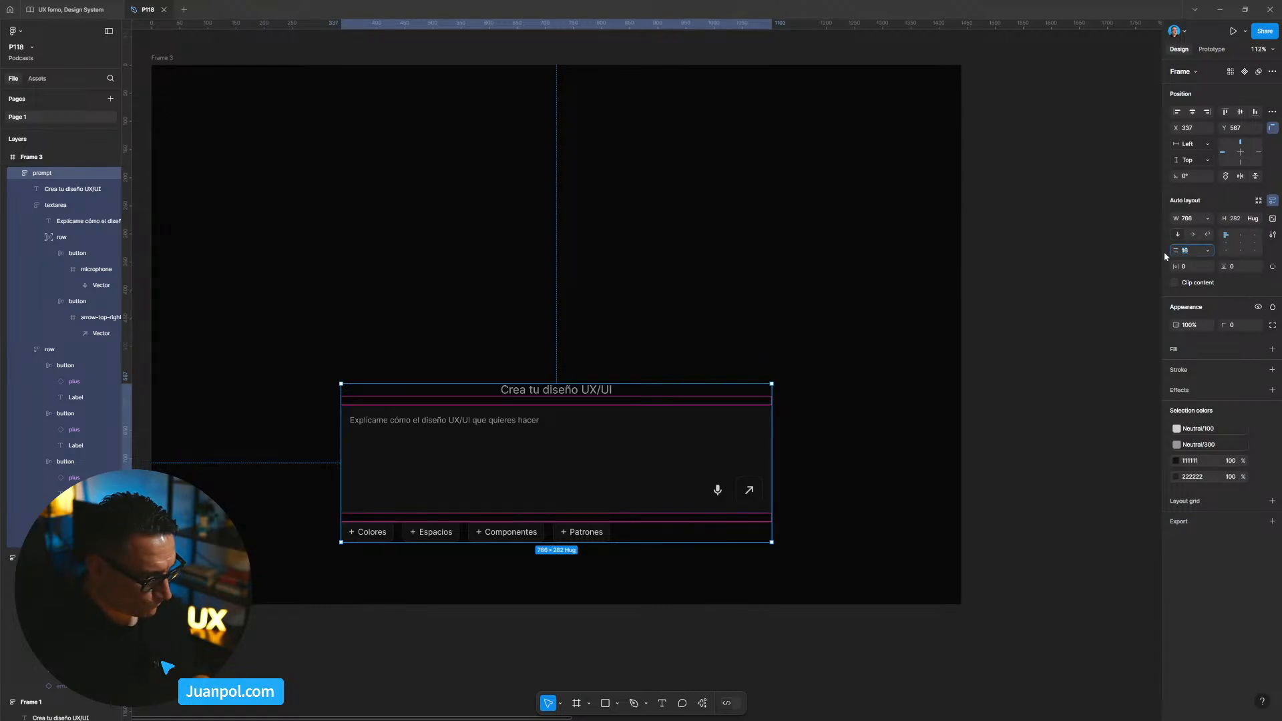
{"action": "left_click", "coordinate": [936, 382]}
{"action": "left_click", "coordinate": [565, 394], "text": "ctrl"}
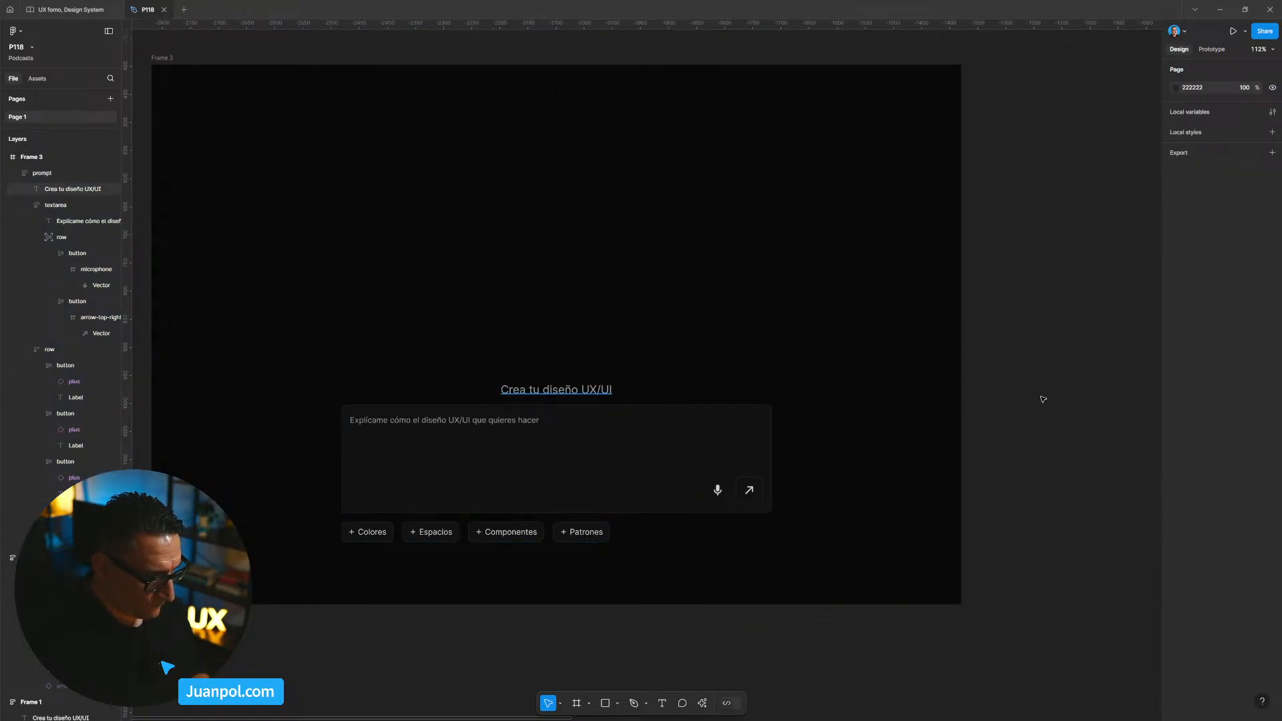
{"action": "type", "text": "24"}
{"action": "key", "text": "Return"}
{"action": "left_click", "coordinate": [1188, 321]}
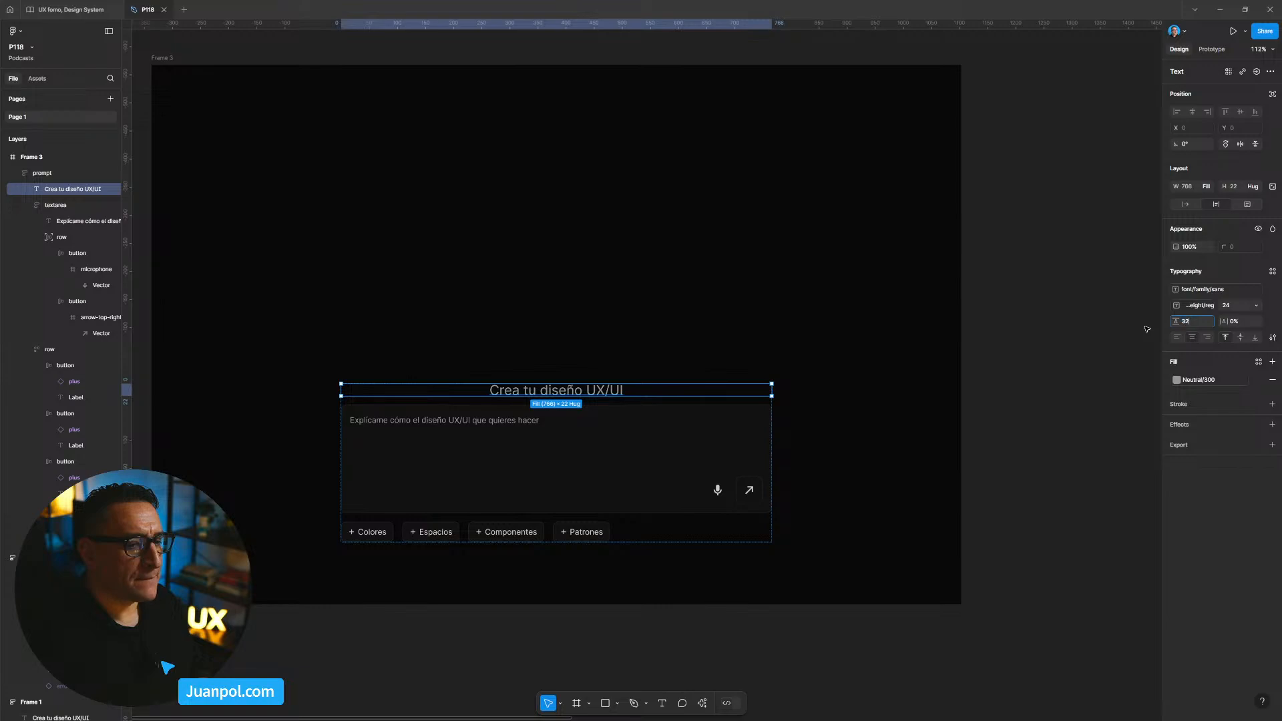
{"action": "type", "text": "32"}
{"action": "key", "text": "Return"}
{"action": "left_click", "coordinate": [921, 402]}
{"action": "scroll", "coordinate": [921, 402], "scroll_direction": "down", "scroll_amount": 1}
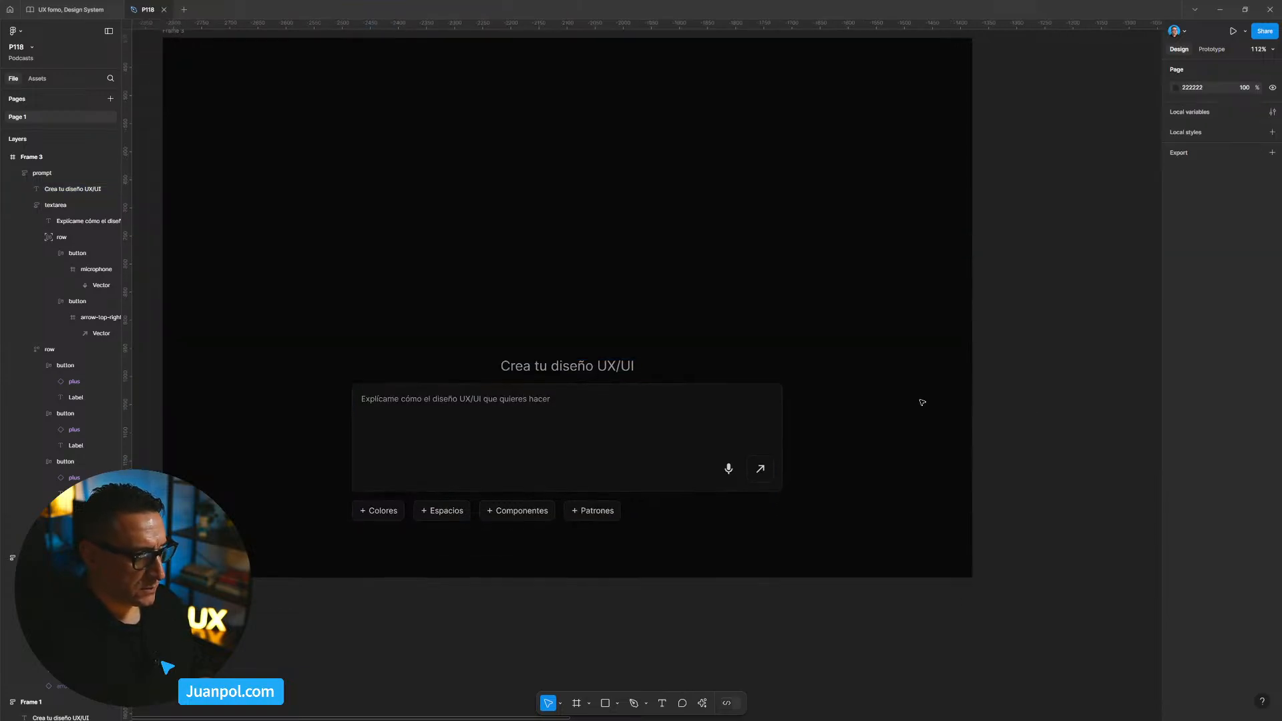
Move the prompt group within the dark frame to about X 371, Y 531.
{"action": "left_click", "coordinate": [648, 400]}
{"action": "key", "text": "shift+0"}
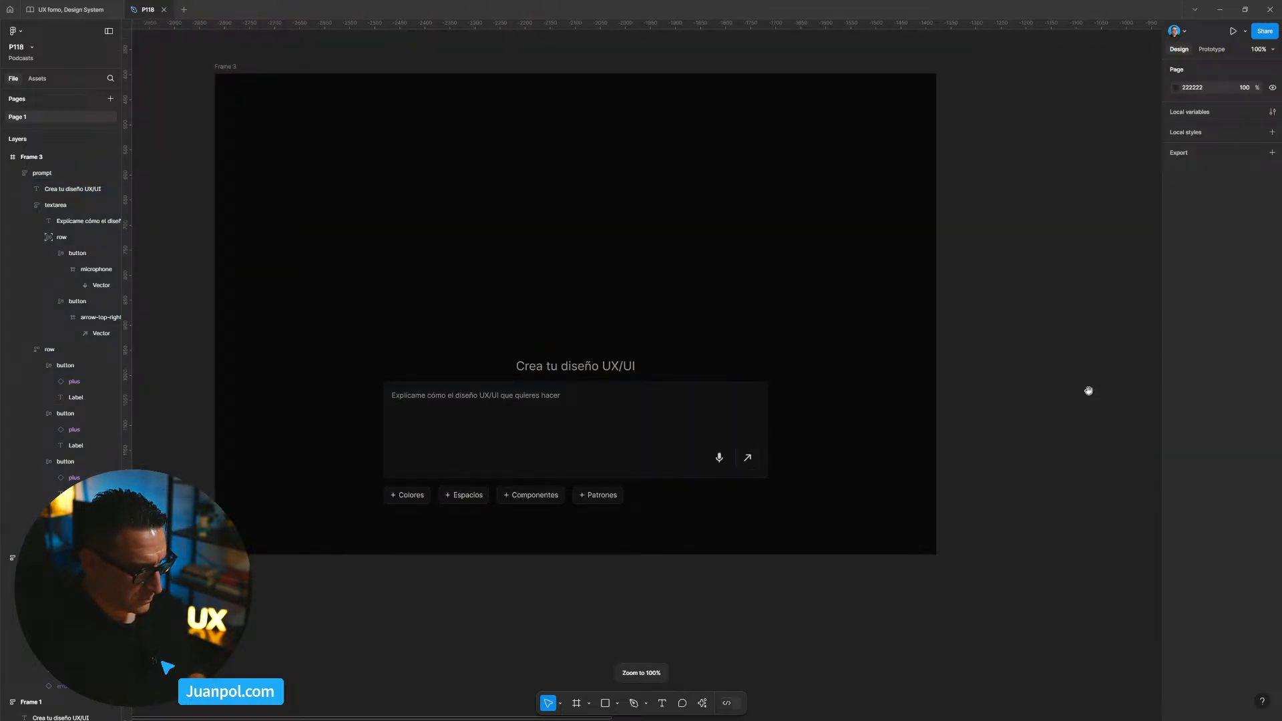
{"action": "left_click_drag", "start_coordinate": [650, 395], "coordinate": [647, 393]}
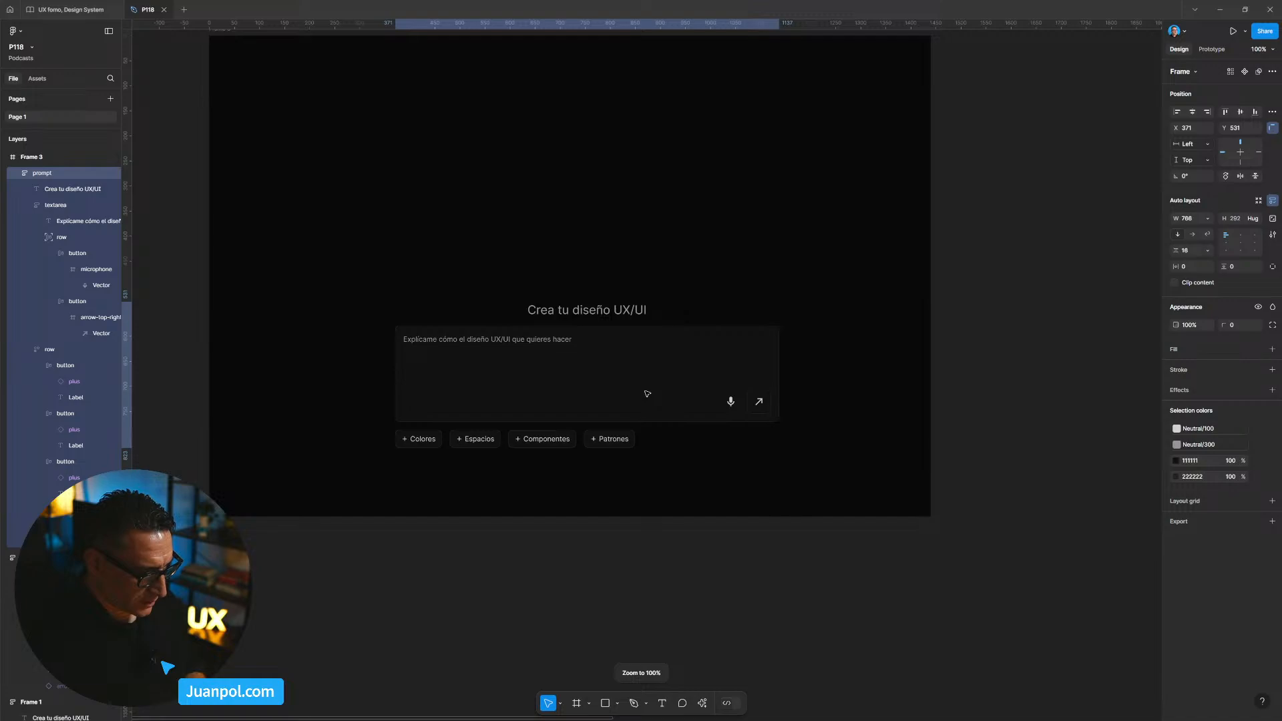
Examine how the heading, textarea and option buttons sit together within the dark frame.
{"action": "scroll", "coordinate": [631, 495], "scroll_direction": "up", "scroll_amount": 2}
{"action": "left_click", "coordinate": [609, 555]}
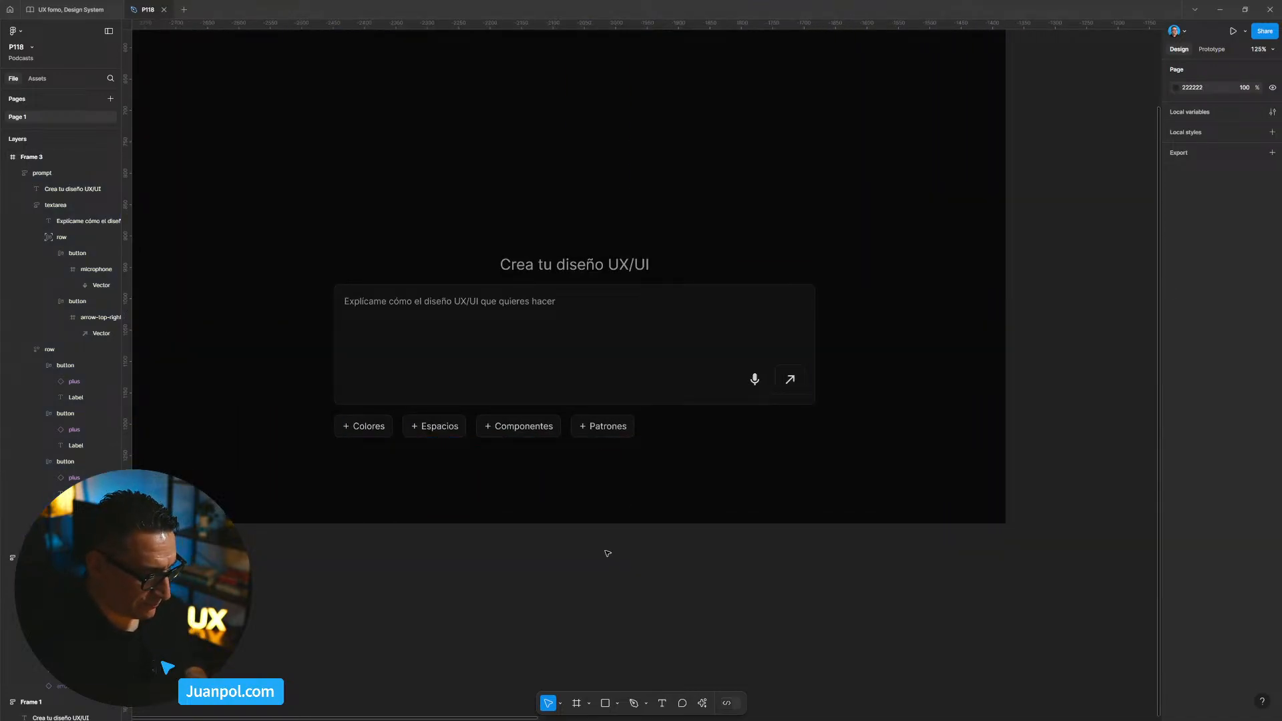
{"action": "scroll", "coordinate": [608, 555], "scroll_direction": "down", "scroll_amount": 4}
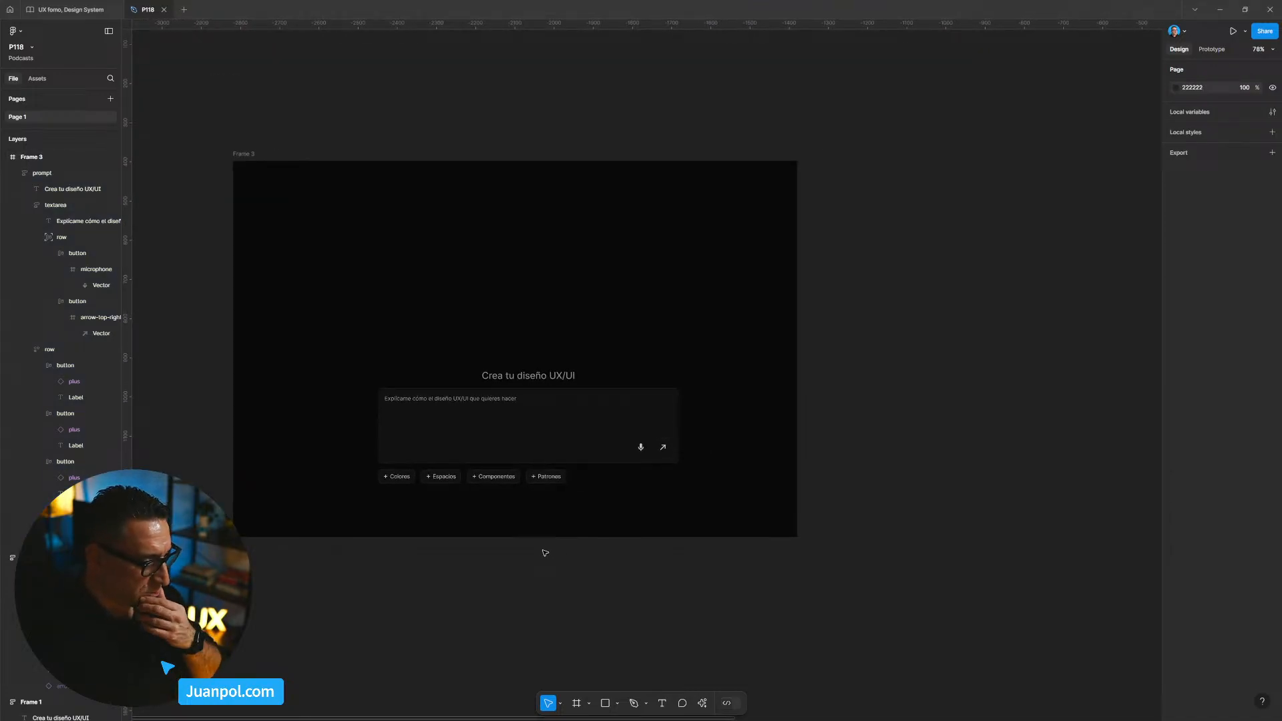
{"action": "scroll", "coordinate": [550, 544], "scroll_direction": "down", "scroll_amount": 1}
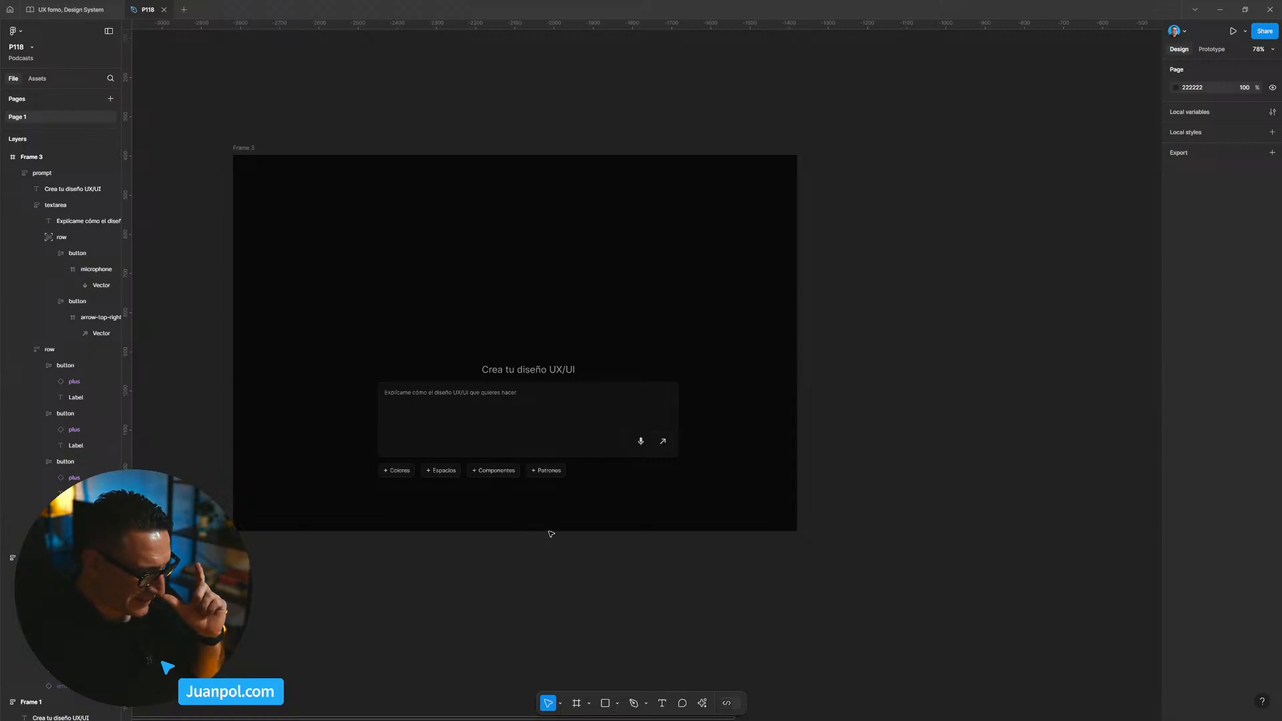
{"action": "left_click", "coordinate": [591, 448]}
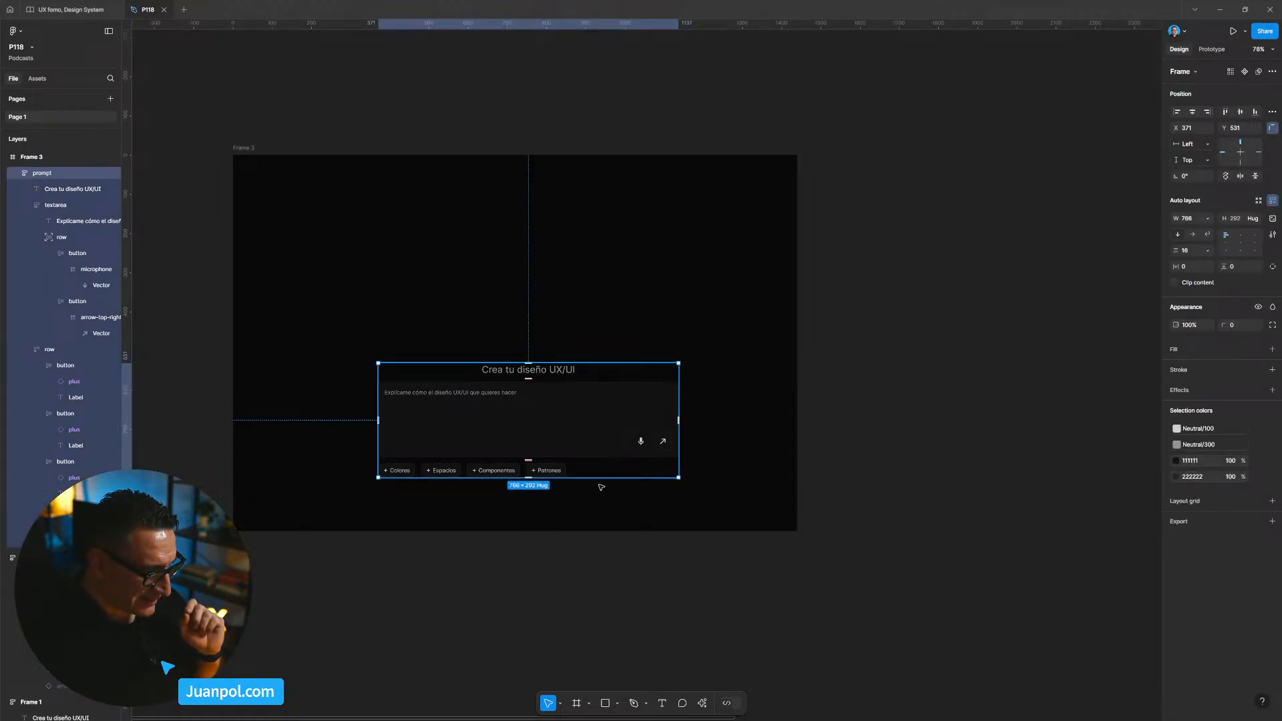
{"action": "left_click", "coordinate": [590, 504]}
{"action": "key", "text": "shift+2"}
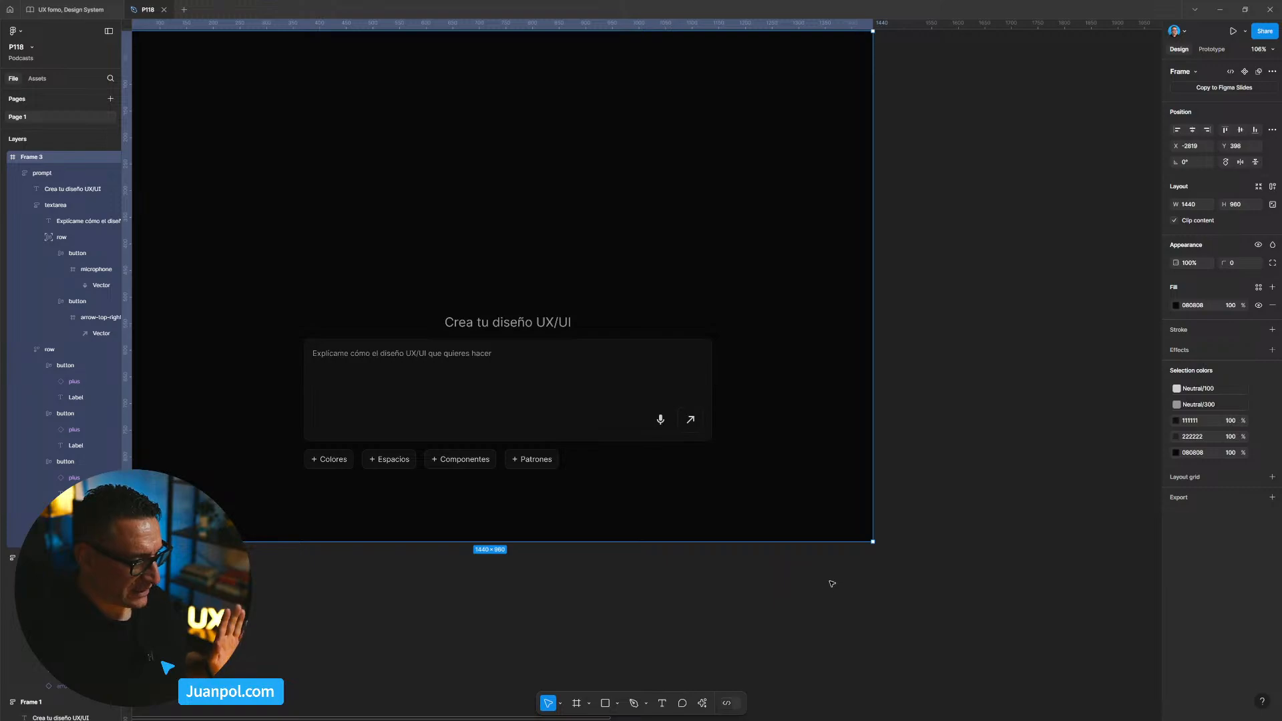
{"action": "left_click", "coordinate": [703, 582]}
{"action": "left_click_drag", "start_coordinate": [626, 582], "coordinate": [711, 588]}
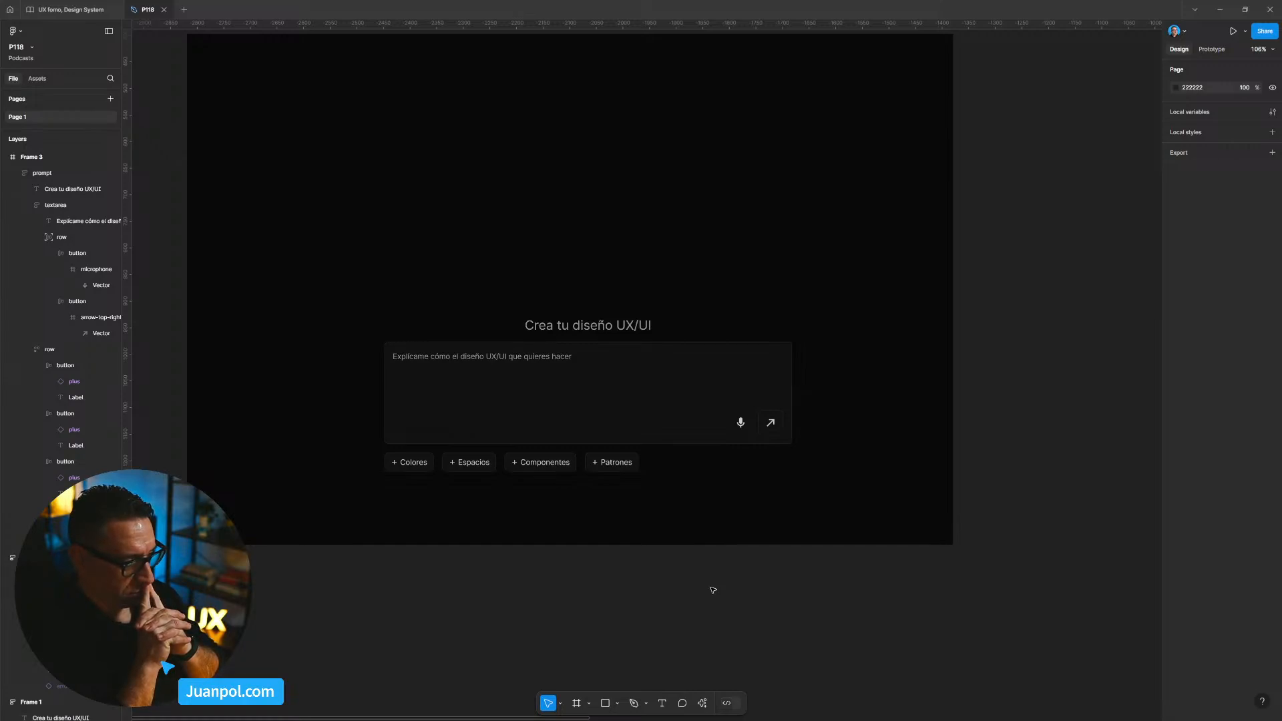
{"action": "left_click_drag", "start_coordinate": [694, 582], "coordinate": [507, 543]}
Duplicate the prompt group onto the canvas beside the dark frame and move the original down to about X 363, Y 604.
{"action": "left_click", "coordinate": [366, 384]}
{"action": "left_click_drag", "start_coordinate": [340, 390], "coordinate": [965, 440], "text": "alt"}
{"action": "left_click_drag", "start_coordinate": [1042, 480], "coordinate": [819, 504]}
{"action": "left_click_drag", "start_coordinate": [752, 615], "coordinate": [1100, 682]}
{"action": "left_click_drag", "start_coordinate": [545, 491], "coordinate": [575, 525]}
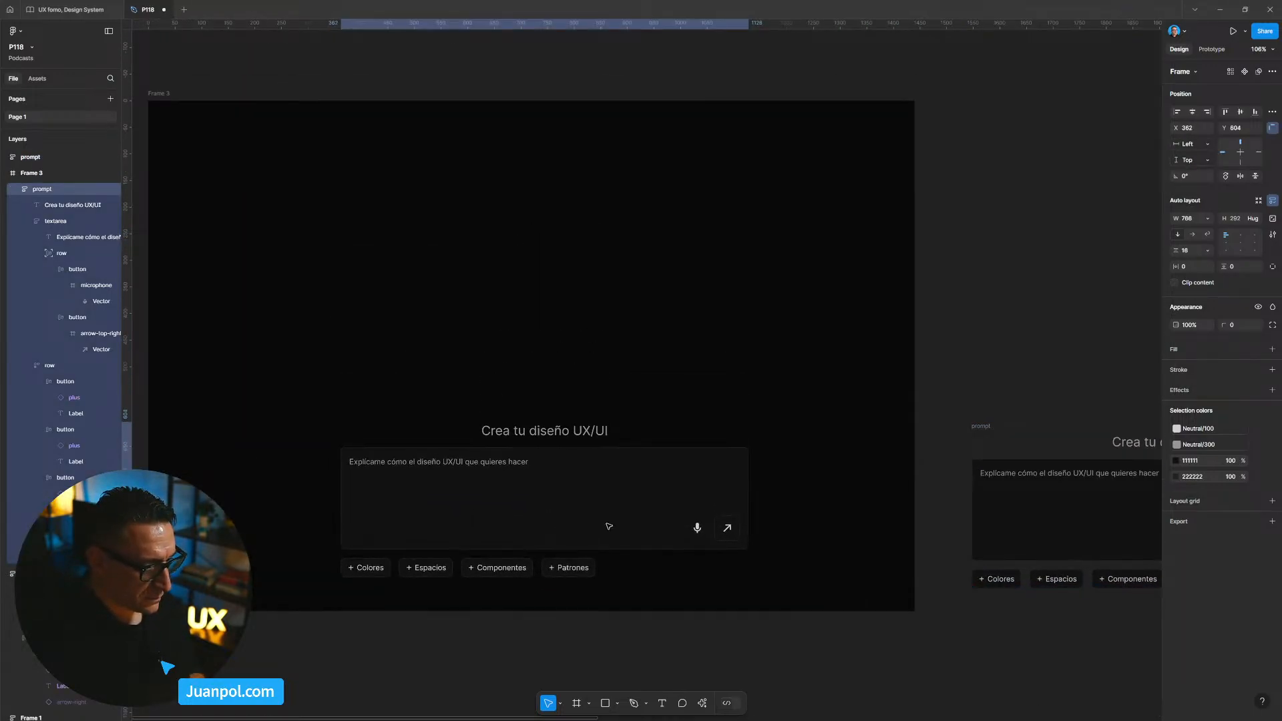
Place the duplicated prompt group in the upper part of the dark frame at about X 380, Y 158.
{"action": "left_click_drag", "start_coordinate": [988, 430], "coordinate": [368, 182]}
{"action": "scroll", "coordinate": [835, 320], "scroll_direction": "left", "scroll_amount": 5}
{"action": "scroll", "coordinate": [735, 373], "scroll_direction": "right", "scroll_amount": 3}
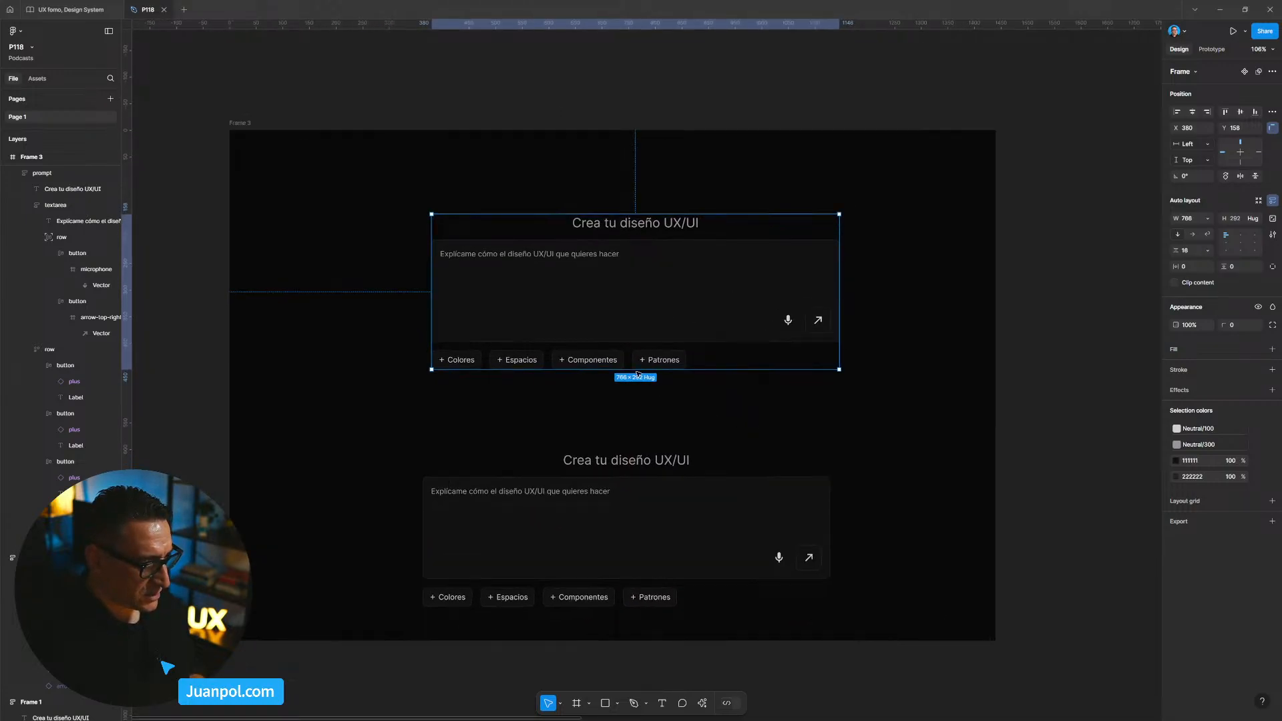
{"action": "scroll", "coordinate": [494, 300], "scroll_direction": "up", "scroll_amount": 1}
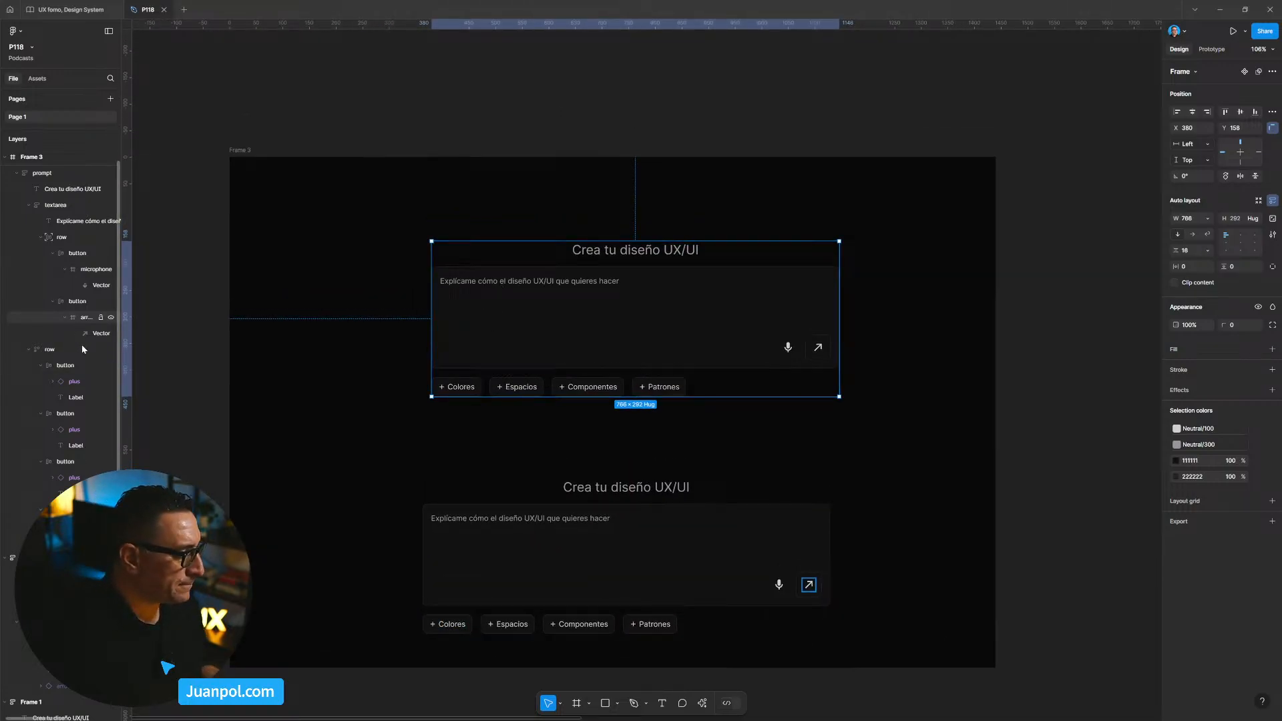
Rename the upper copy of the prompt group to "panel".
{"action": "left_click", "coordinate": [315, 406]}
{"action": "left_click", "coordinate": [529, 592]}
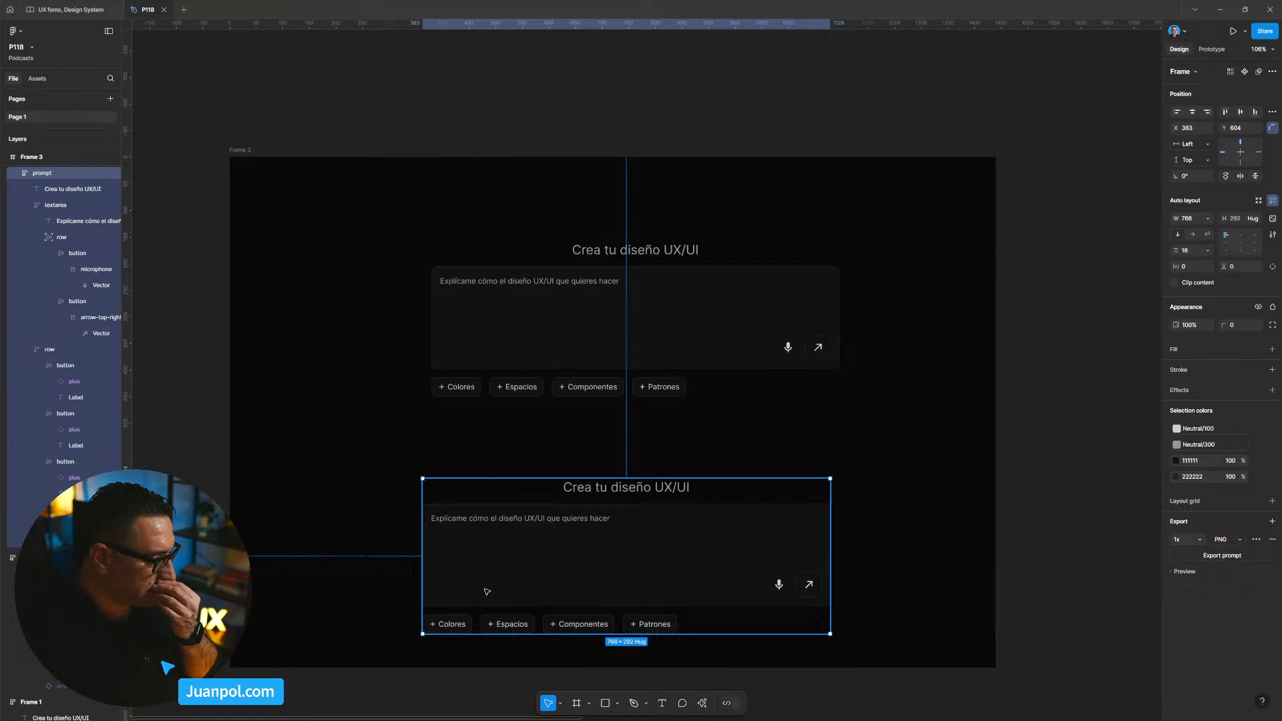
{"action": "left_click", "coordinate": [506, 299]}
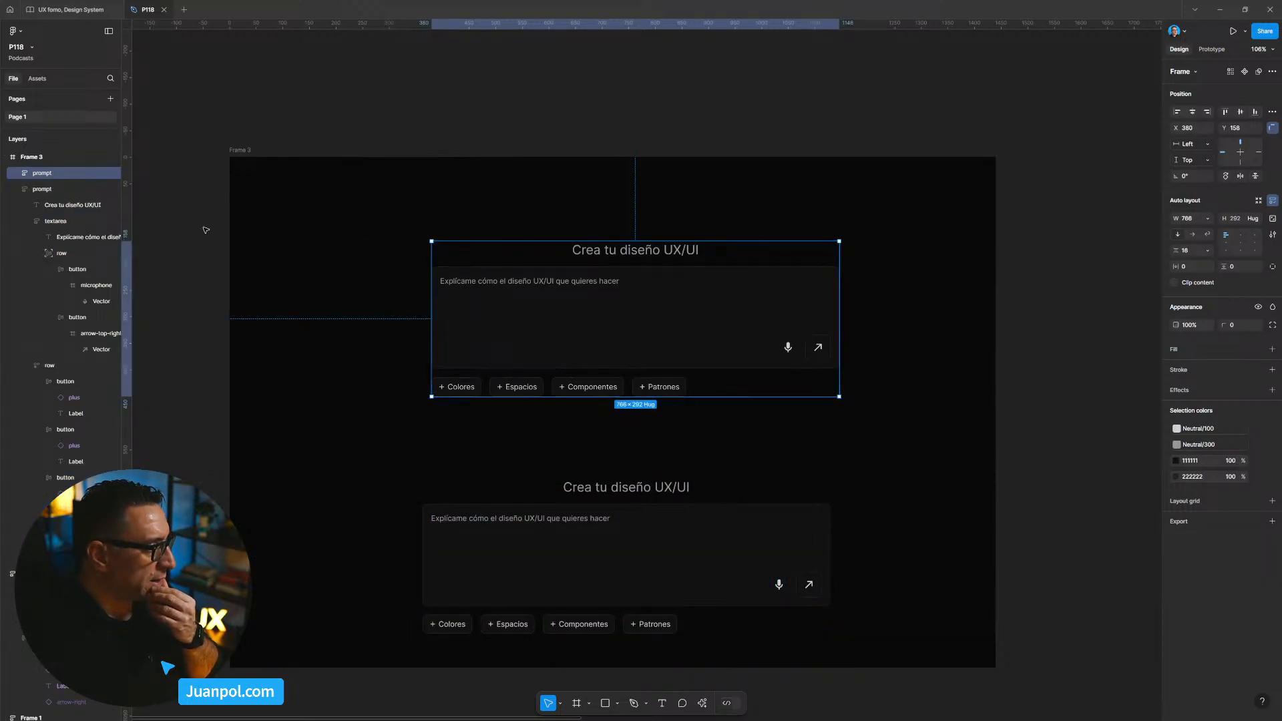
{"action": "double_click", "coordinate": [54, 175]}
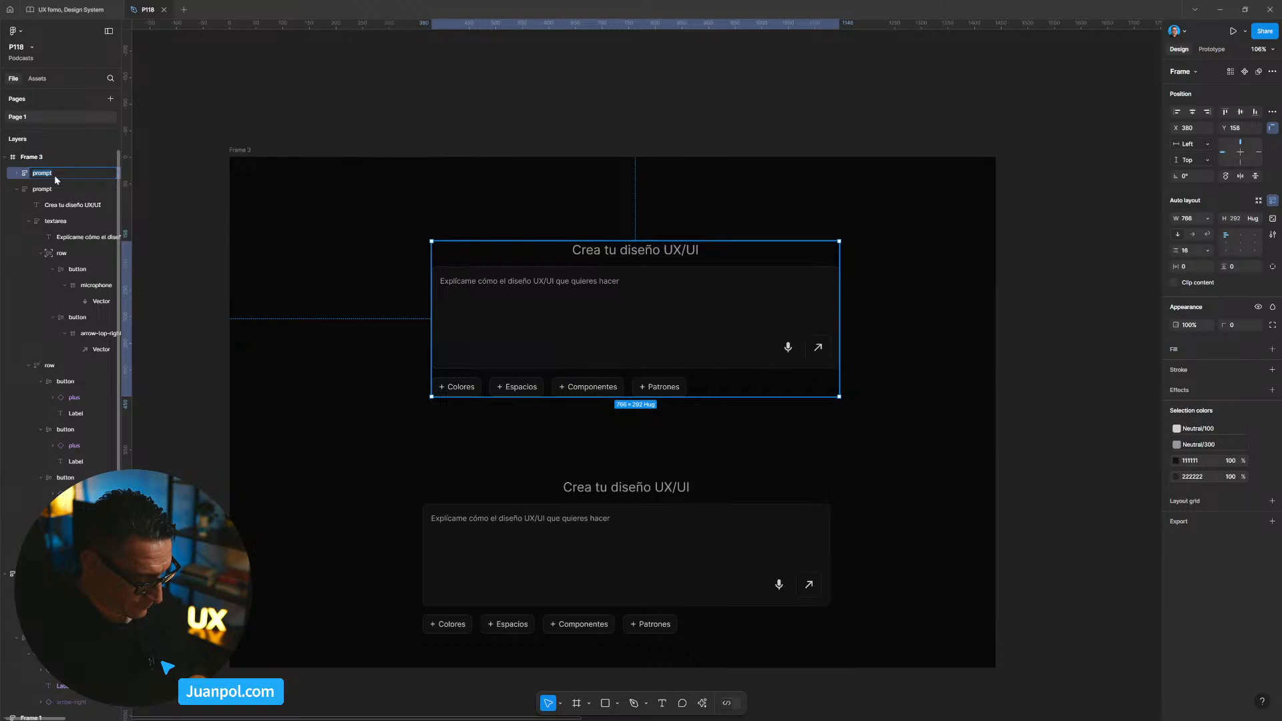
{"action": "type", "text": "panel"}
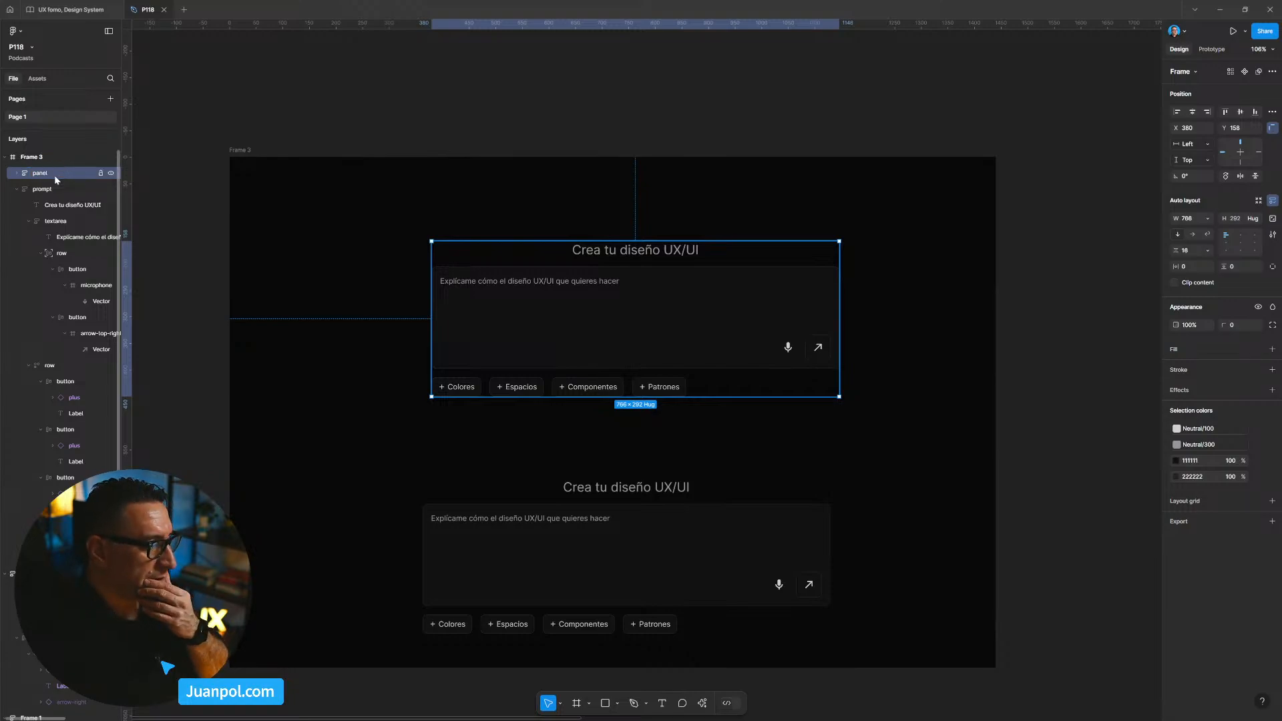
{"action": "key", "text": "Return"}
{"action": "left_click", "coordinate": [973, 574]}
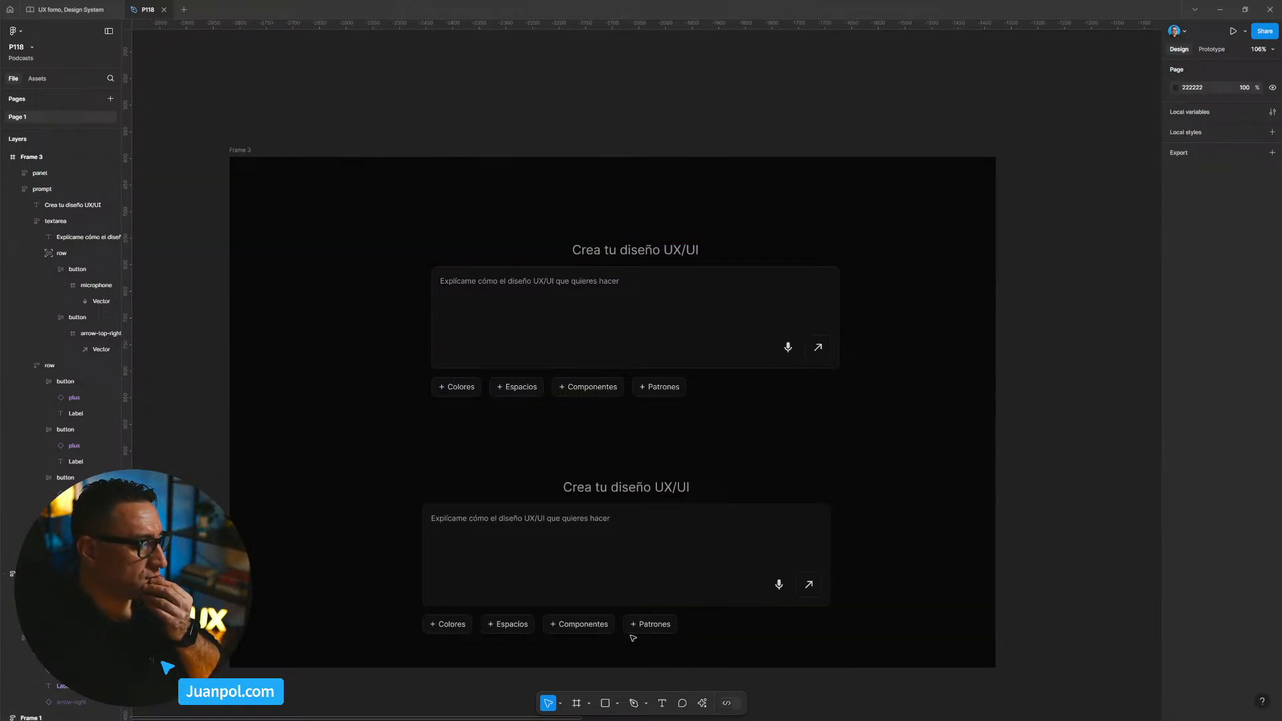
Move the panel group out of the dark frame onto the empty canvas at about X -771, Y 106.
{"action": "scroll", "coordinate": [592, 375], "scroll_direction": "down", "scroll_amount": 3}
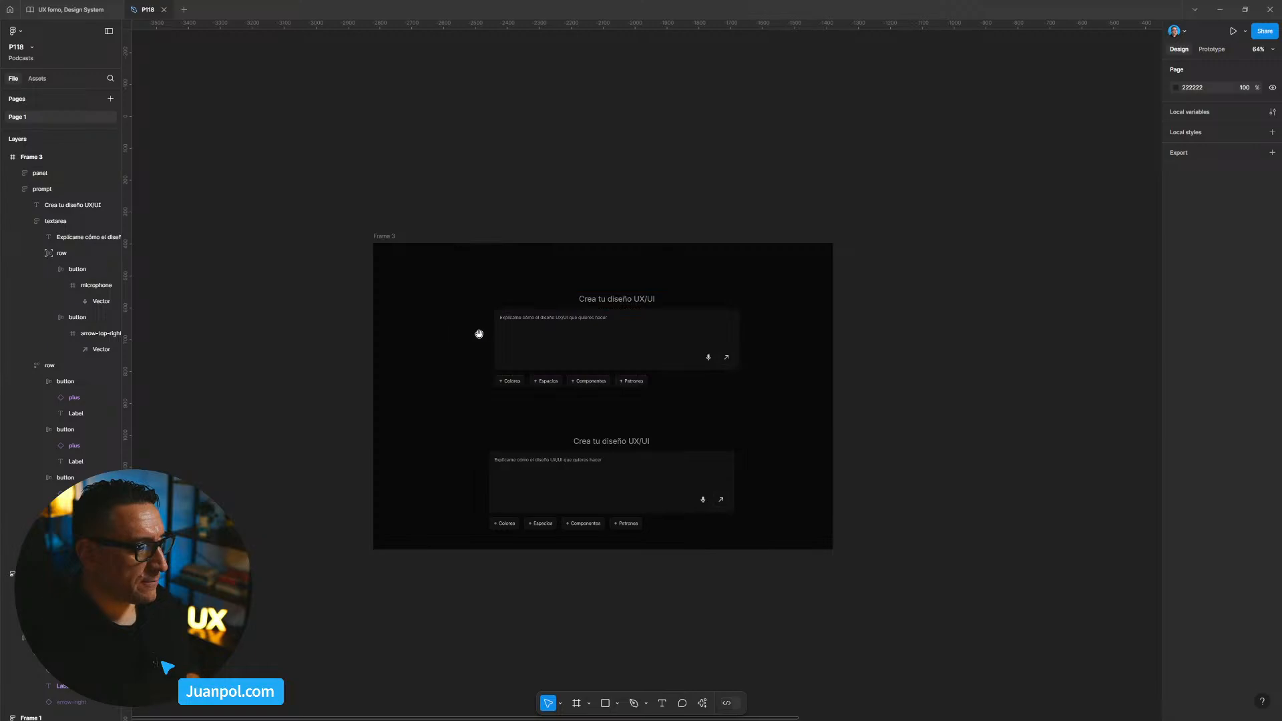
{"action": "left_click_drag", "start_coordinate": [486, 335], "coordinate": [471, 333]}
{"action": "left_click_drag", "start_coordinate": [584, 344], "coordinate": [946, 334]}
{"action": "left_click_drag", "start_coordinate": [935, 461], "coordinate": [741, 412]}
{"action": "left_click_drag", "start_coordinate": [770, 281], "coordinate": [937, 144]}
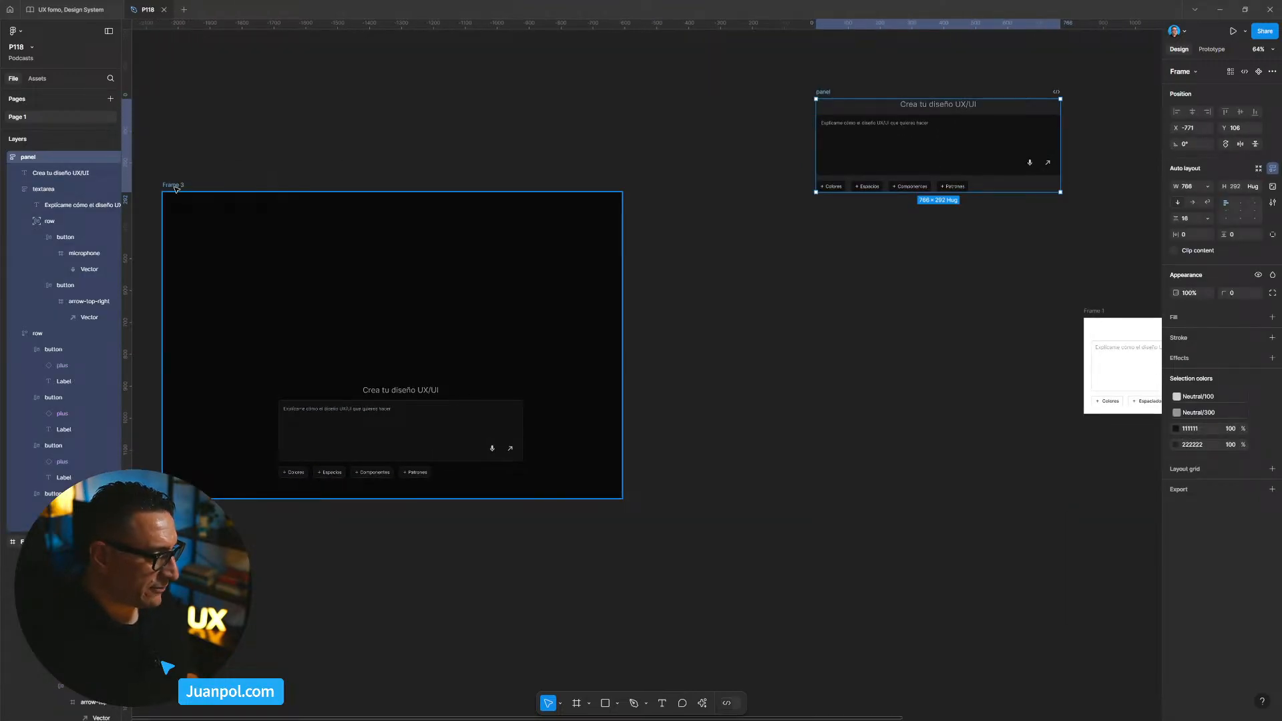
Duplicate the dark frame to the right of the original and vertically center the prompt group in the original frame.
{"action": "scroll", "coordinate": [801, 354], "scroll_direction": "down", "scroll_amount": 3}
{"action": "left_click_drag", "start_coordinate": [346, 249], "coordinate": [663, 263]}
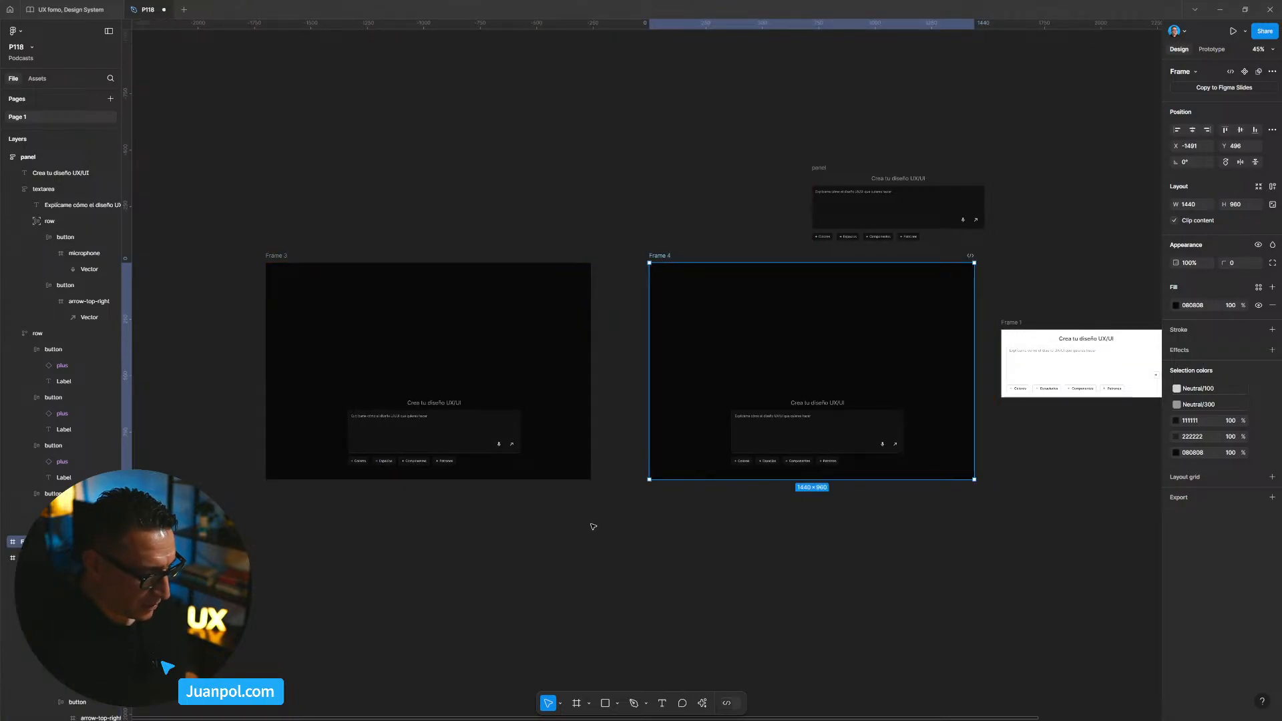
{"action": "left_click", "coordinate": [467, 463]}
{"action": "left_click", "coordinate": [1240, 114]}
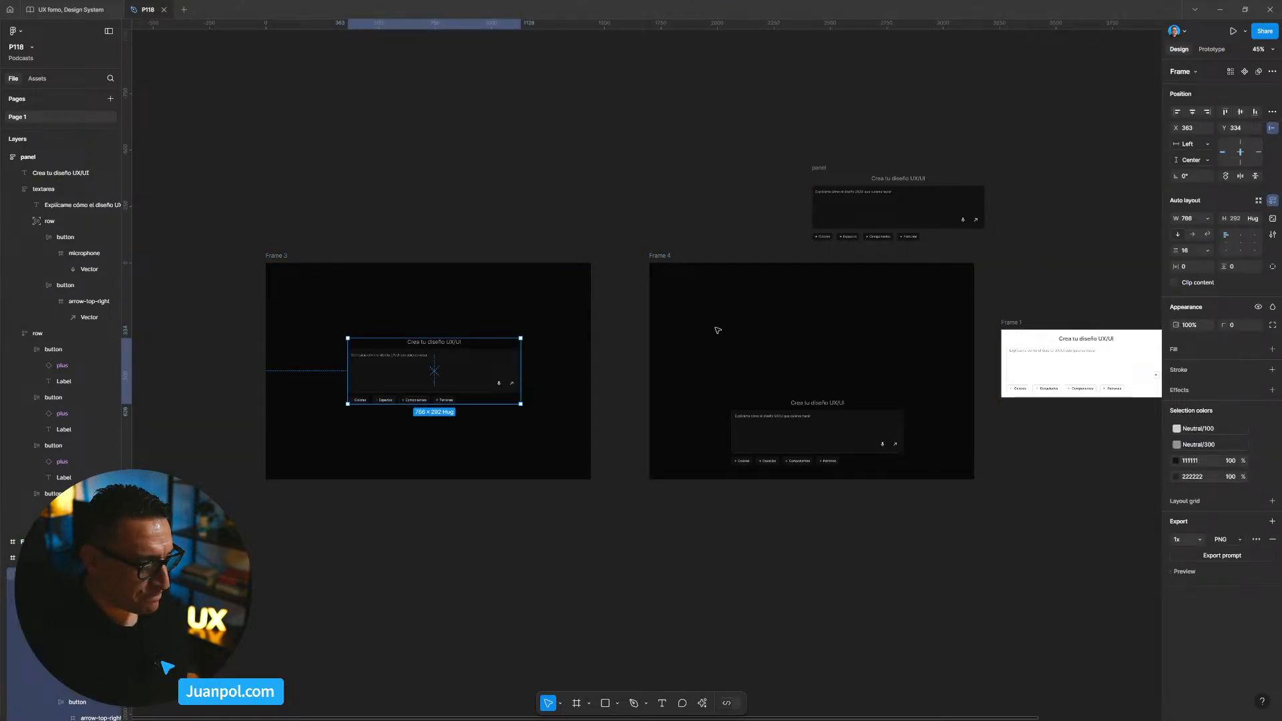
Centre the prompt panel horizontally within Frame 3.
{"action": "key", "text": "alt"}
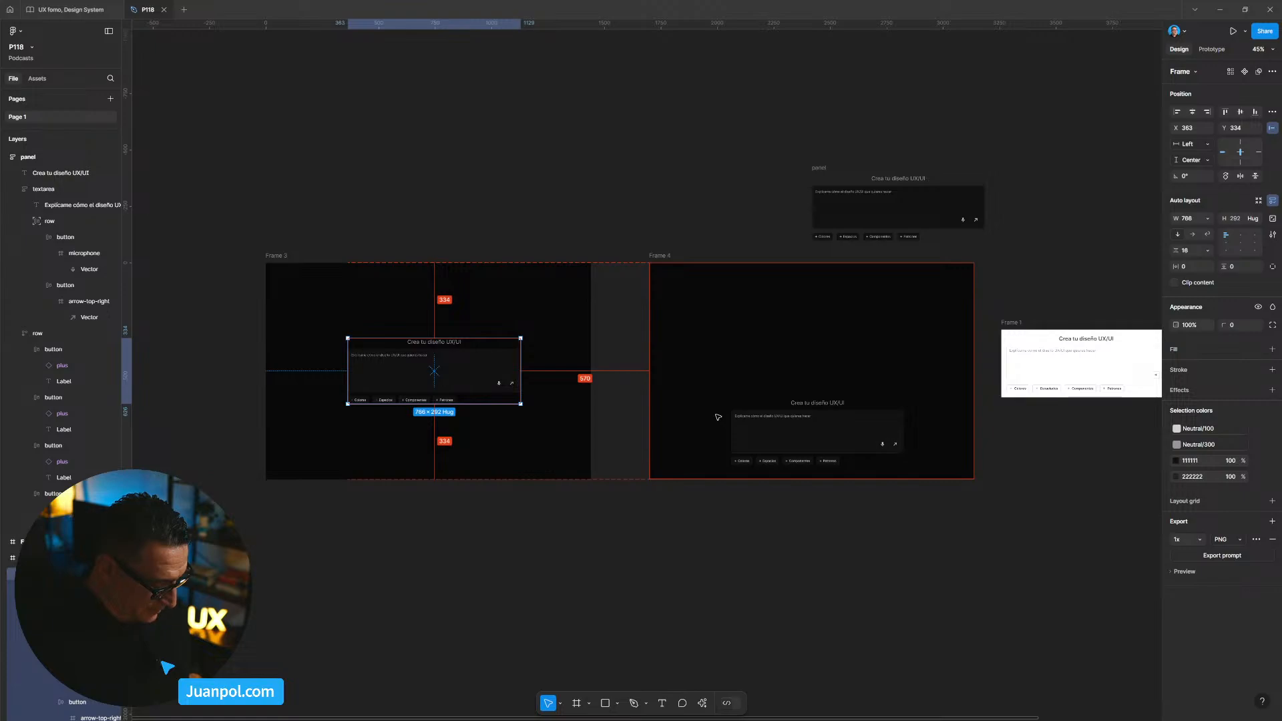
{"action": "key", "text": "alt+h"}
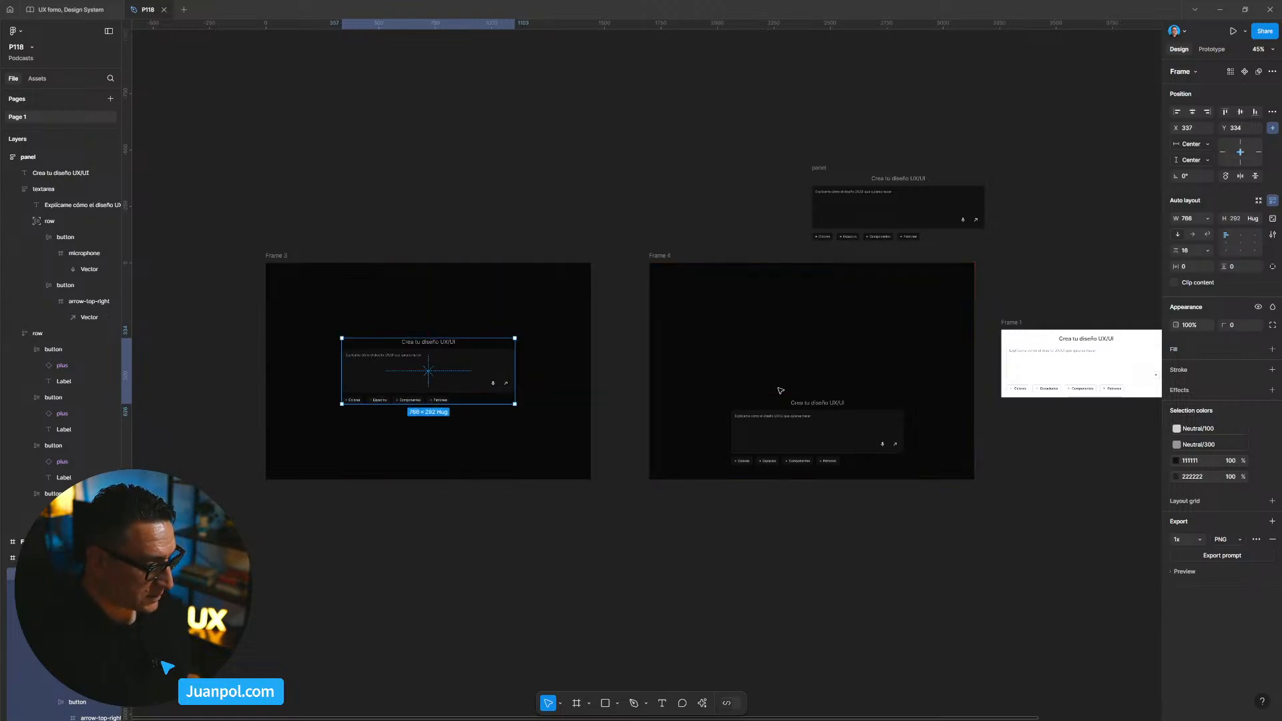
{"action": "left_click", "coordinate": [778, 540]}
Centre the lower prompt panel horizontally within Frame 4 and check its distances to the frame edges.
{"action": "left_click_drag", "start_coordinate": [778, 541], "coordinate": [669, 526]}
{"action": "left_click", "coordinate": [715, 426]}
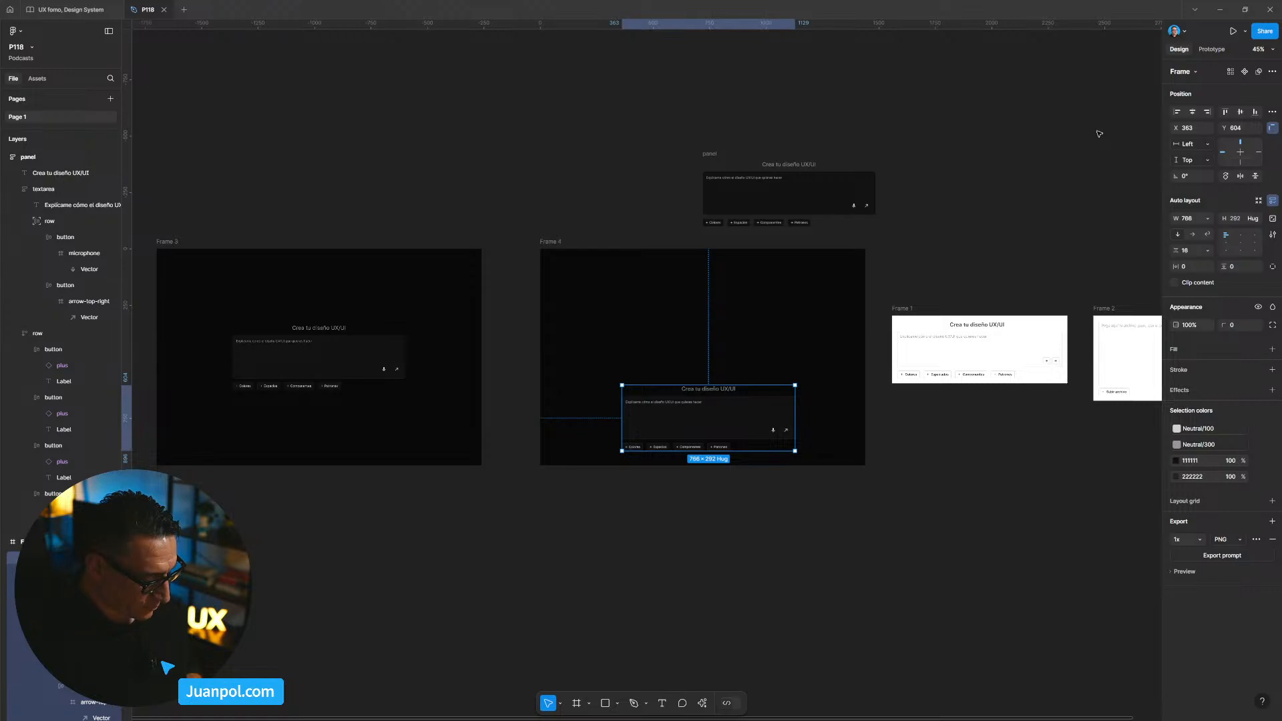
{"action": "key", "text": "alt+h"}
{"action": "scroll", "coordinate": [668, 458], "scroll_direction": "up", "scroll_amount": 5}
{"action": "key", "text": "alt"}
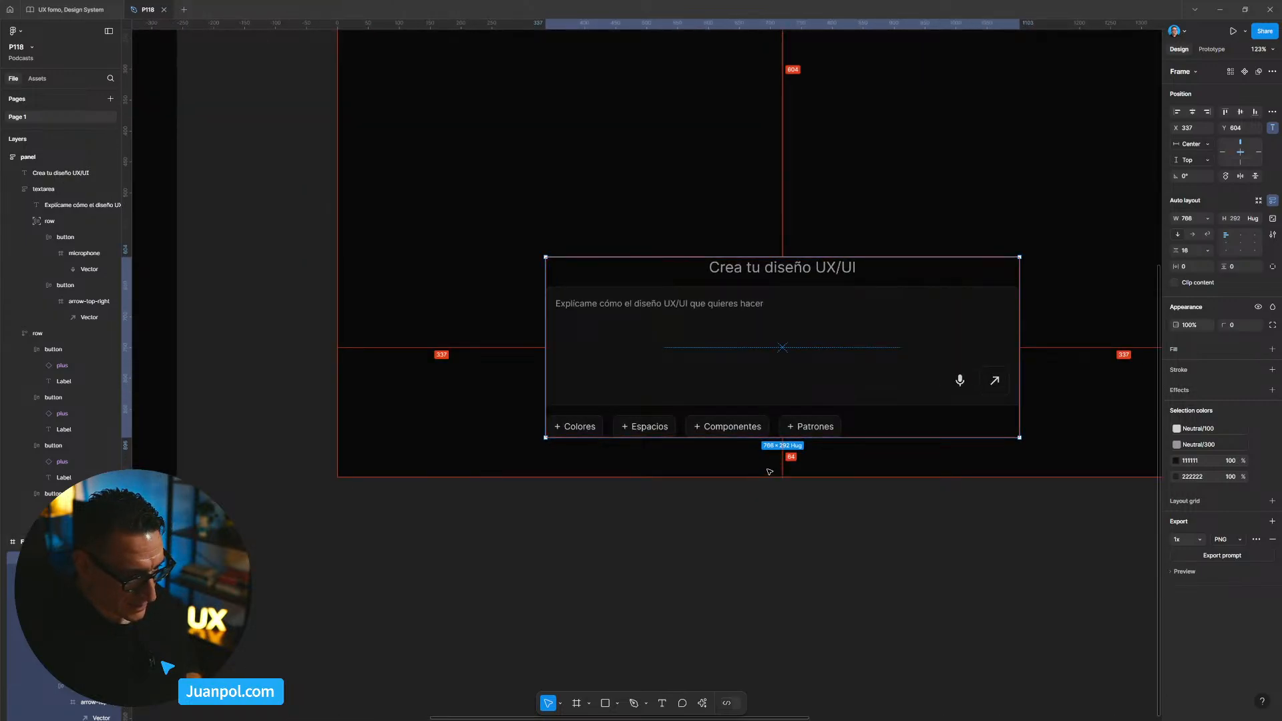
{"action": "left_click", "coordinate": [770, 472]}
{"action": "left_click", "coordinate": [776, 380]}
{"action": "scroll", "coordinate": [794, 498], "scroll_direction": "down", "scroll_amount": 6}
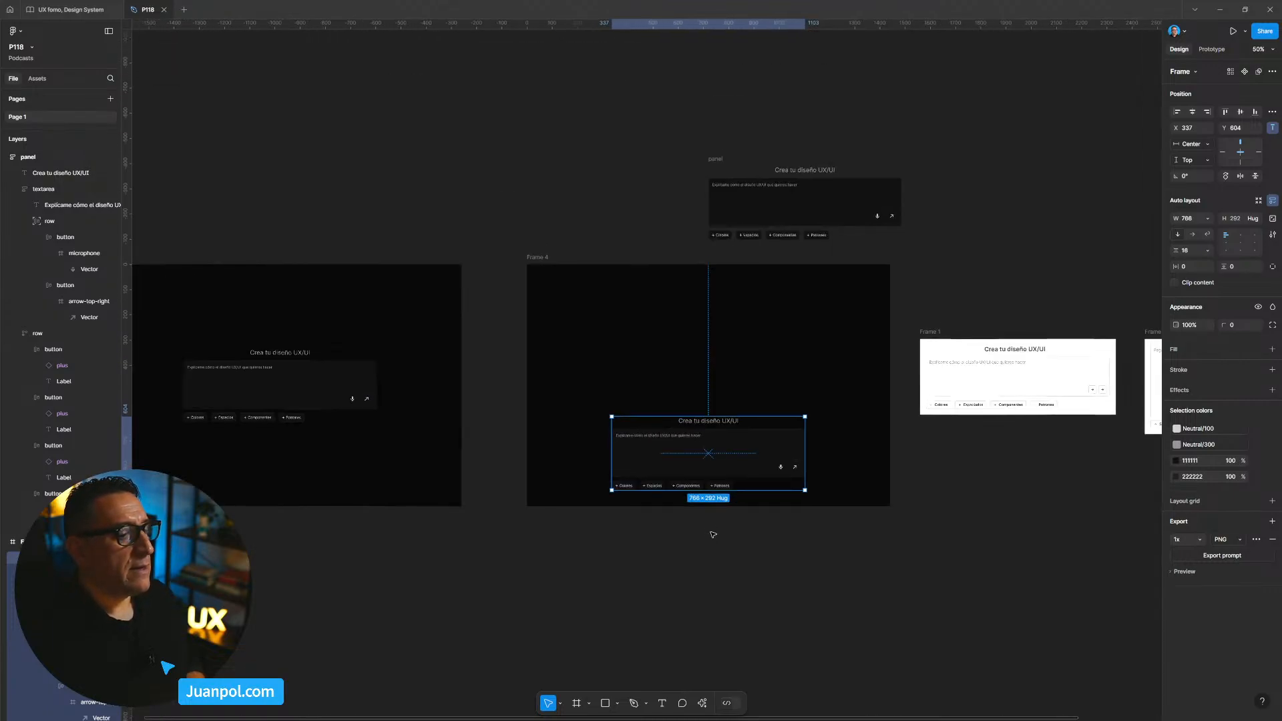
{"action": "left_click", "coordinate": [713, 534]}
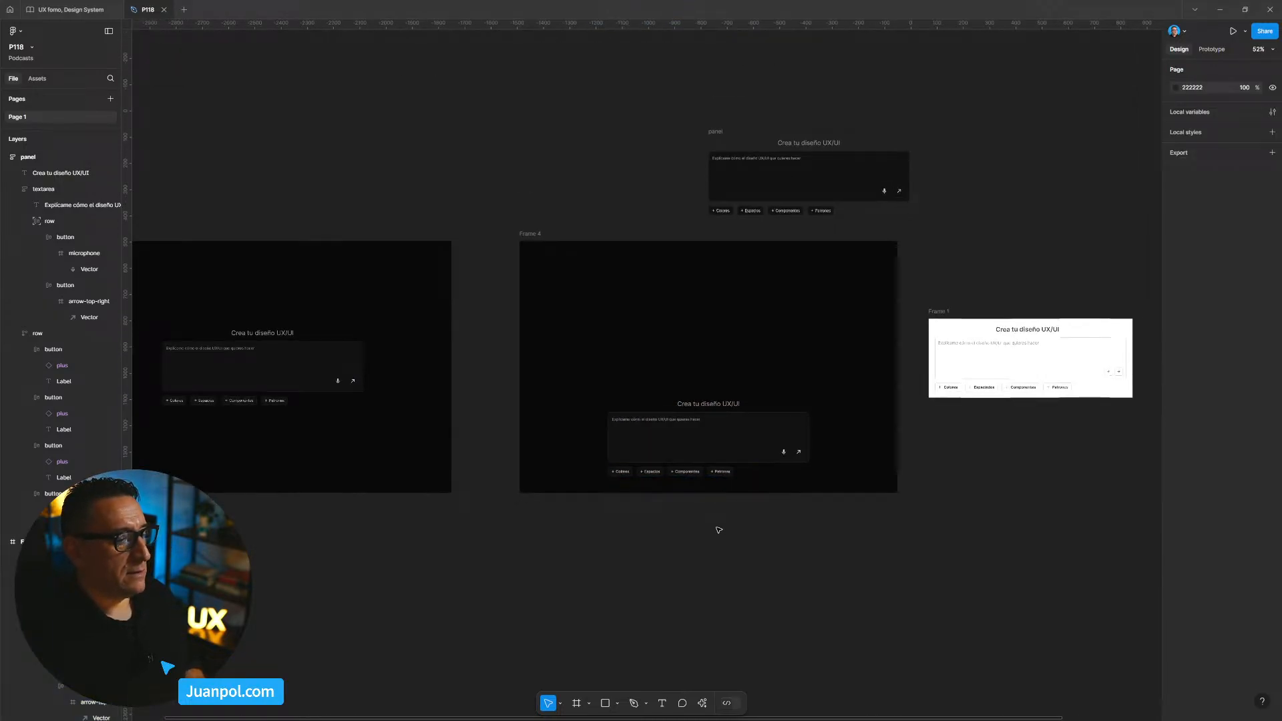
Give the standalone panel above Frame 4 a 000000 fill and set its horizontal and vertical padding to 16.
{"action": "scroll", "coordinate": [661, 490], "scroll_direction": "up", "scroll_amount": 6}
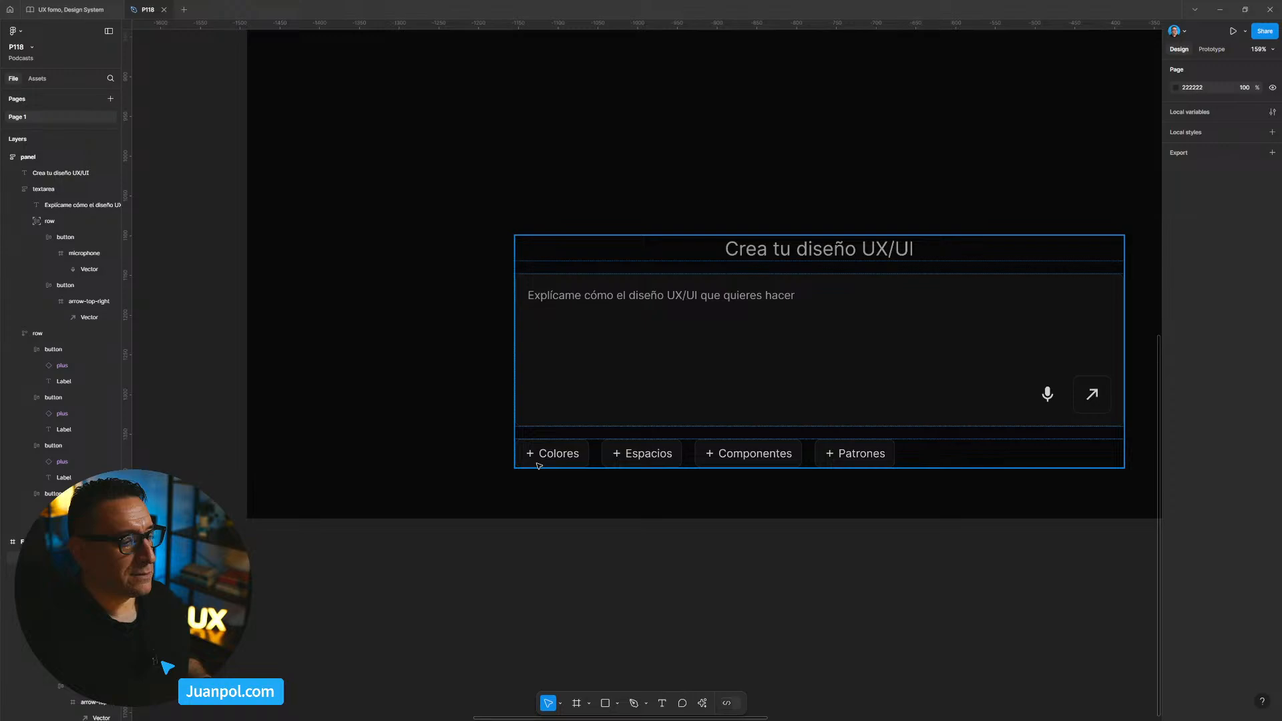
{"action": "scroll", "coordinate": [619, 450], "scroll_direction": "down", "scroll_amount": 6}
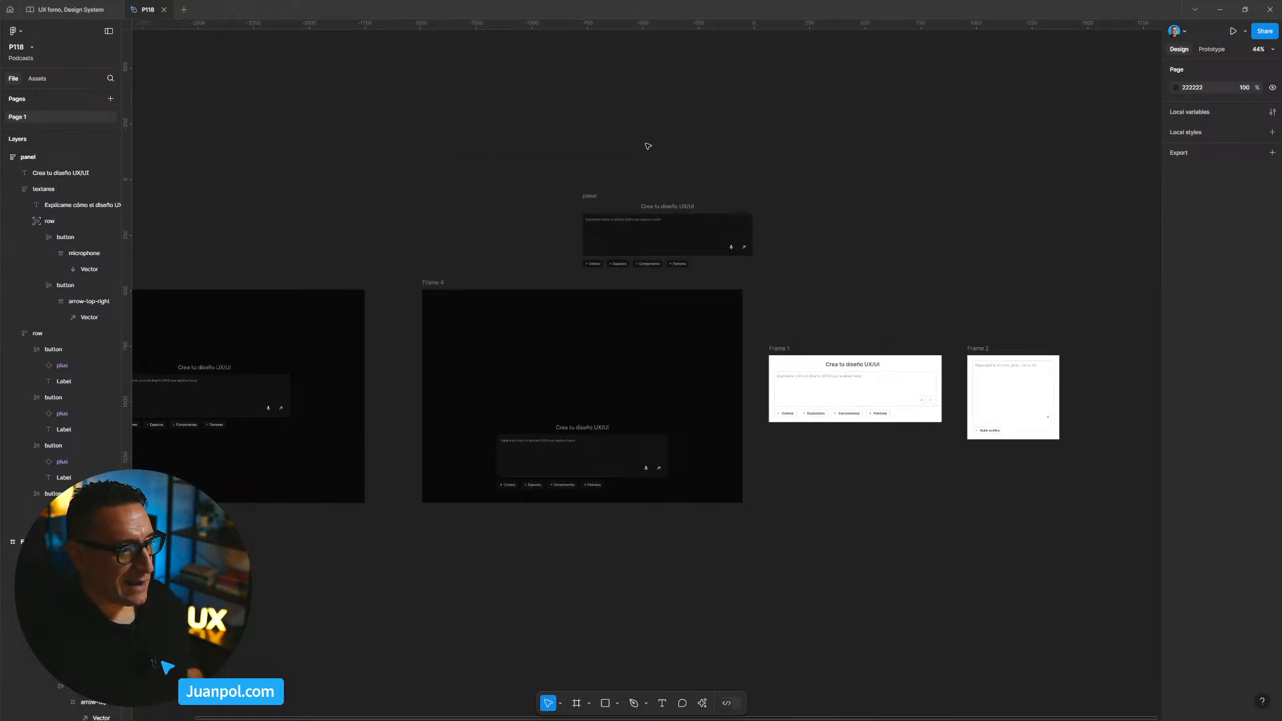
{"action": "left_click", "coordinate": [739, 235]}
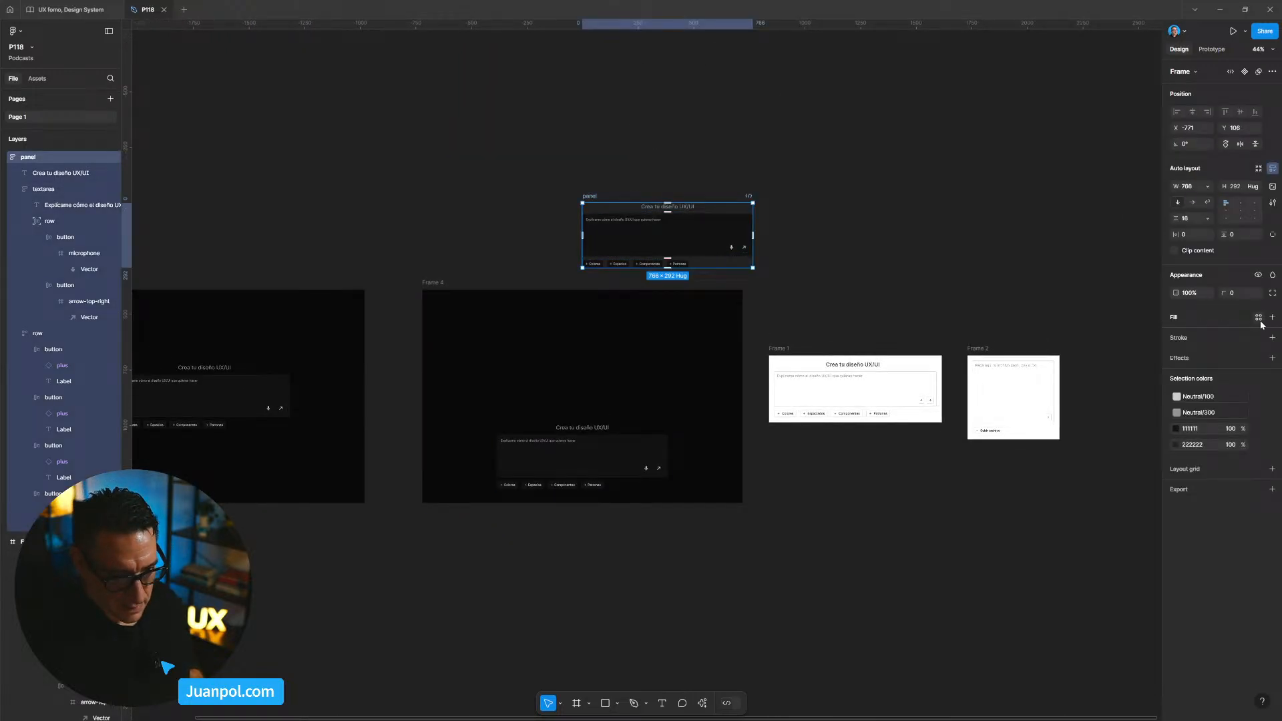
{"action": "left_click", "coordinate": [1272, 317]}
{"action": "left_click", "coordinate": [1204, 335]}
{"action": "type", "text": "000000"}
{"action": "key", "text": "Return"}
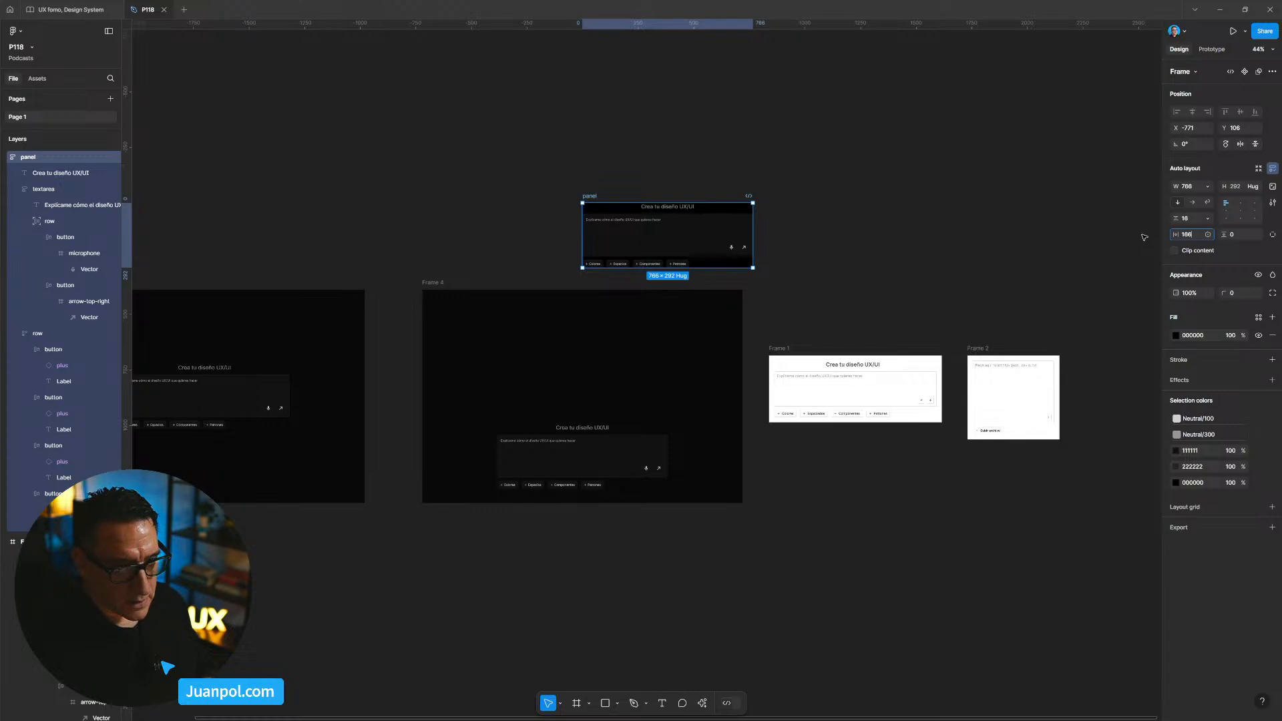
{"action": "key", "text": "Return"}
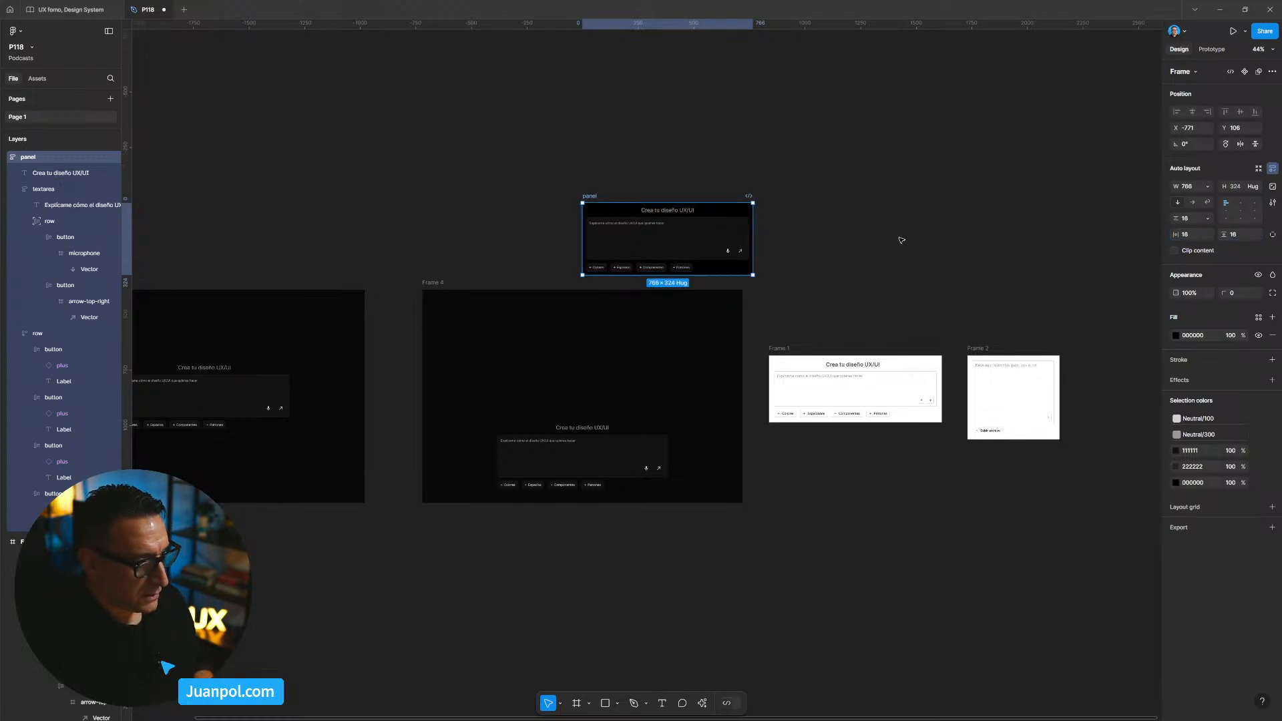
Narrow the standalone black panel to a width of about 393 px so its contents wrap.
{"action": "left_click", "coordinate": [748, 250]}
{"action": "scroll", "coordinate": [749, 250], "scroll_direction": "up", "scroll_amount": 2}
{"action": "left_click", "coordinate": [544, 184]}
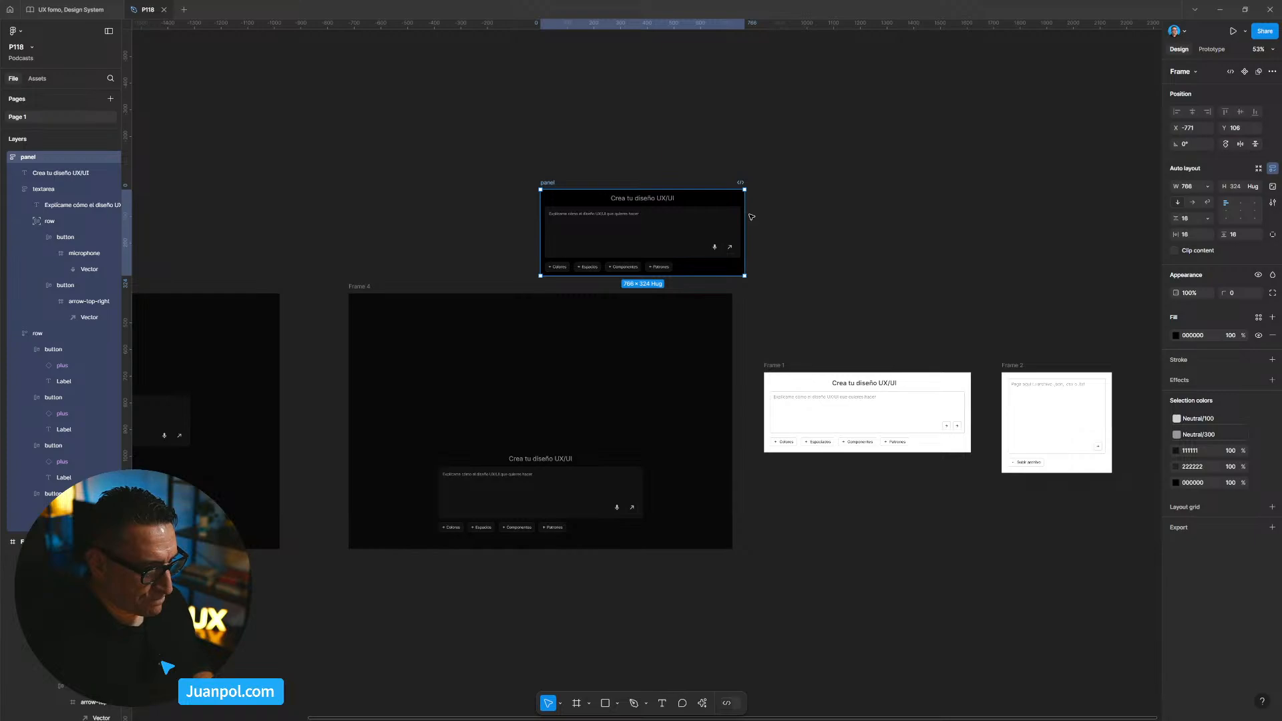
{"action": "left_click", "coordinate": [751, 216]}
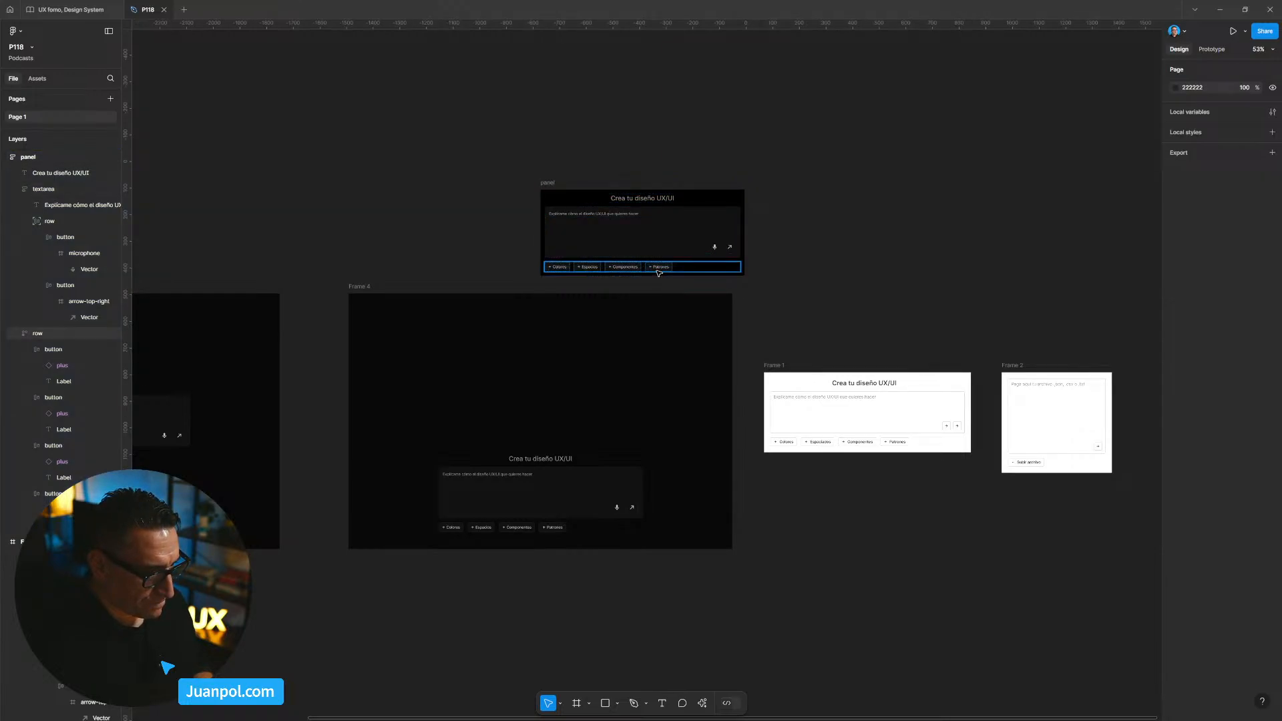
{"action": "left_click", "coordinate": [714, 241]}
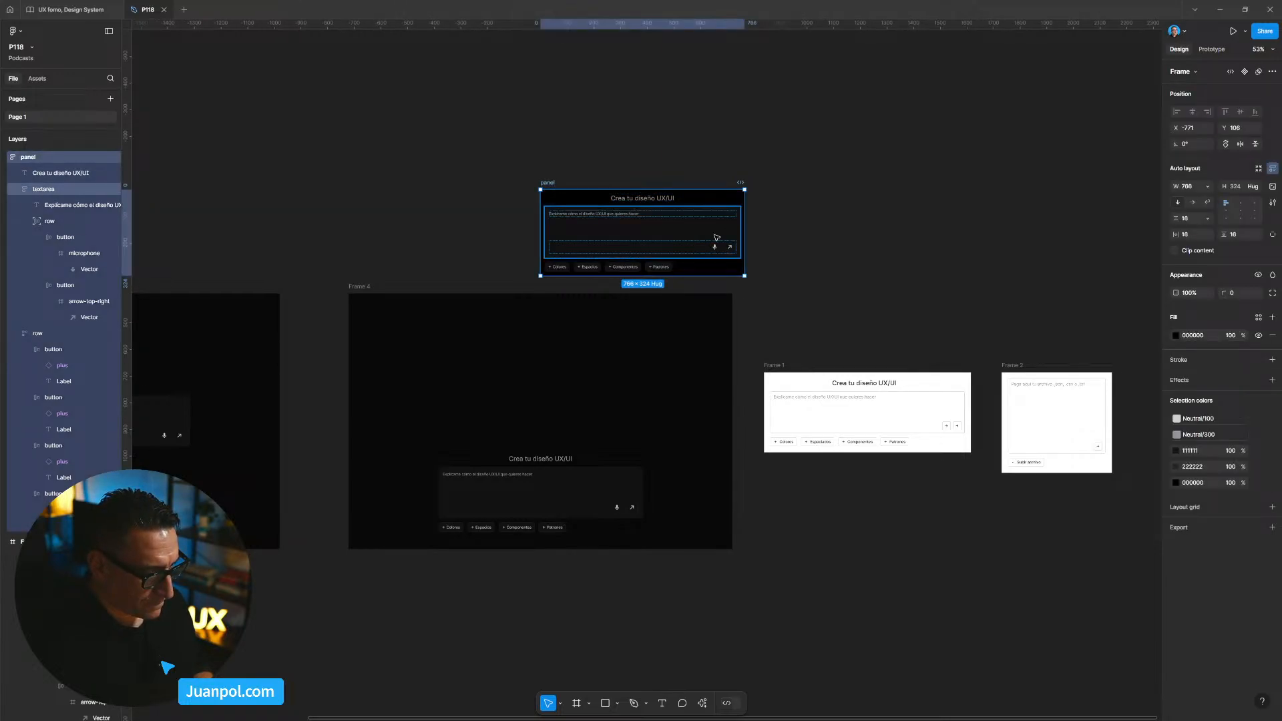
{"action": "left_click_drag", "start_coordinate": [739, 225], "coordinate": [645, 225]}
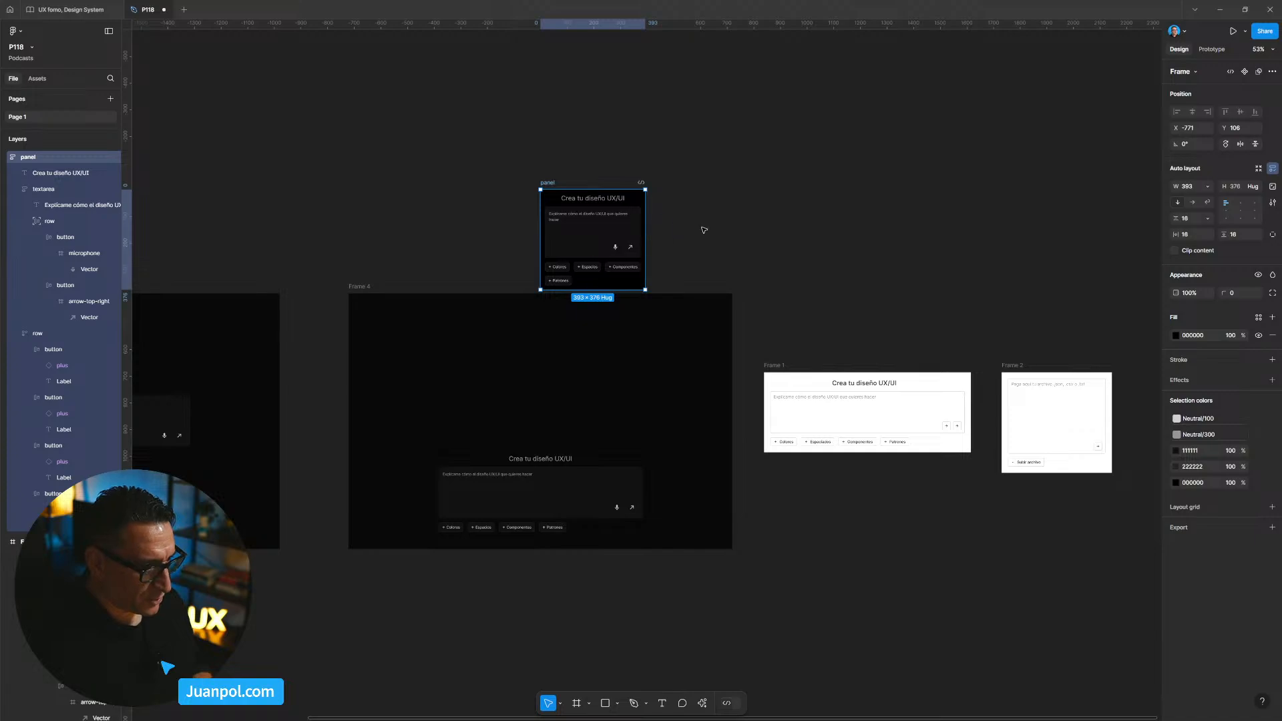
Move the narrow panel down into Frame 4 so it overlaps the middle of the wide prompt panel.
{"action": "scroll", "coordinate": [801, 207], "scroll_direction": "left", "scroll_amount": 5}
{"action": "scroll", "coordinate": [802, 207], "scroll_direction": "down", "scroll_amount": 2}
{"action": "scroll", "coordinate": [906, 193], "scroll_direction": "up", "scroll_amount": 1}
{"action": "left_click_drag", "start_coordinate": [706, 160], "coordinate": [646, 306]}
{"action": "scroll", "coordinate": [646, 306], "scroll_direction": "up", "scroll_amount": 1}
{"action": "key", "text": "shift+Down"}
{"action": "key", "text": "shift+Down"}
{"action": "key", "text": "shift+Down"}
{"action": "left_click_drag", "start_coordinate": [837, 620], "coordinate": [795, 454]}
{"action": "key", "text": "shift+Down"}
{"action": "key", "text": "shift+Down"}
{"action": "key", "text": "shift+Down"}
{"action": "key", "text": "shift+Down"}
{"action": "key", "text": "shift+Down"}
{"action": "key", "text": "shift+Down"}
{"action": "key", "text": "shift+Down"}
{"action": "key", "text": "shift+Down"}
{"action": "key", "text": "shift+Down"}
{"action": "key", "text": "shift+Down"}
{"action": "key", "text": "shift+Down"}
{"action": "key", "text": "shift+Down"}
{"action": "key", "text": "shift+Down"}
{"action": "key", "text": "shift+Down"}
{"action": "key", "text": "shift+Down"}
{"action": "key", "text": "shift+Down"}
{"action": "key", "text": "shift+Down"}
{"action": "key", "text": "shift+Down"}
{"action": "key", "text": "shift+Down"}
{"action": "key", "text": "shift+Down"}
{"action": "key", "text": "shift+Down"}
{"action": "key", "text": "shift+Left"}
{"action": "key", "text": "shift+Left"}
{"action": "key", "text": "shift+Left"}
{"action": "key", "text": "shift+Left"}
{"action": "key", "text": "shift+Left"}
{"action": "scroll", "coordinate": [723, 369], "scroll_direction": "up", "scroll_amount": 1}
{"action": "left_click", "coordinate": [650, 435]}
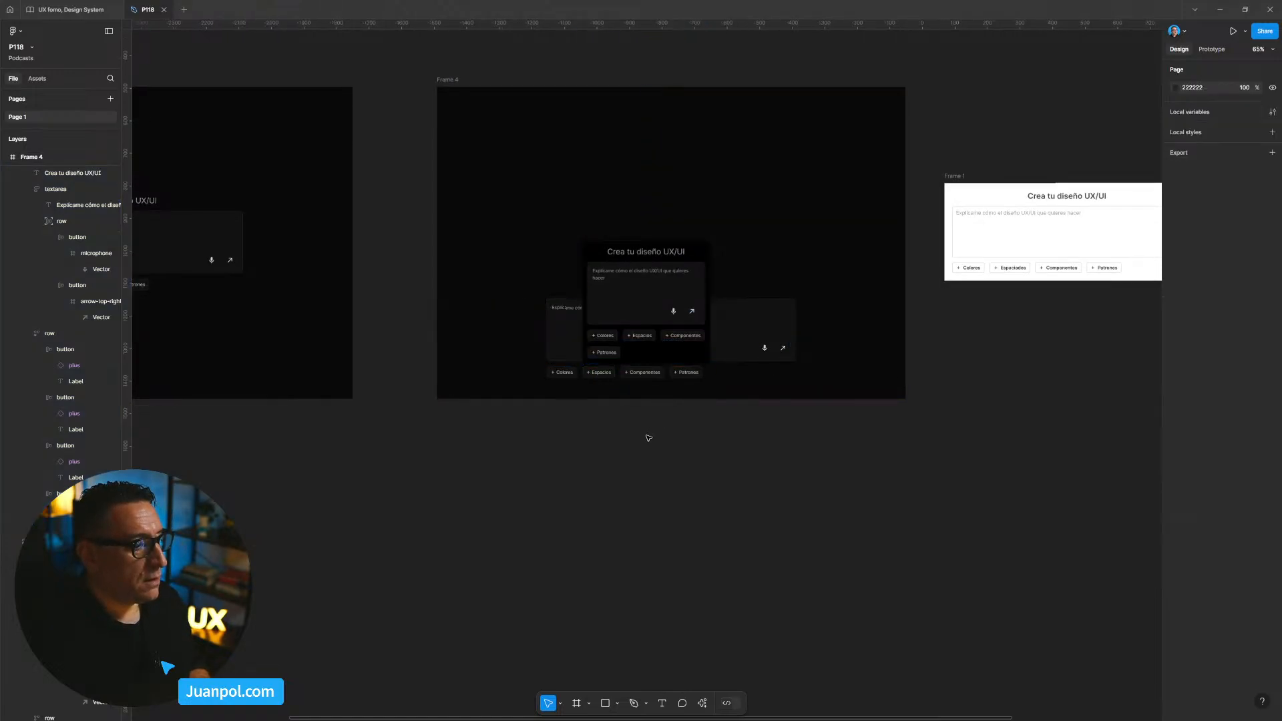
Place a copy of the narrow panel in Frame 3 and enlarge it to about 1125 × 674 px.
{"action": "scroll", "coordinate": [645, 439], "scroll_direction": "up", "scroll_amount": 3}
{"action": "left_click_drag", "start_coordinate": [464, 442], "coordinate": [692, 479]}
{"action": "scroll", "coordinate": [954, 531], "scroll_direction": "down", "scroll_amount": 8}
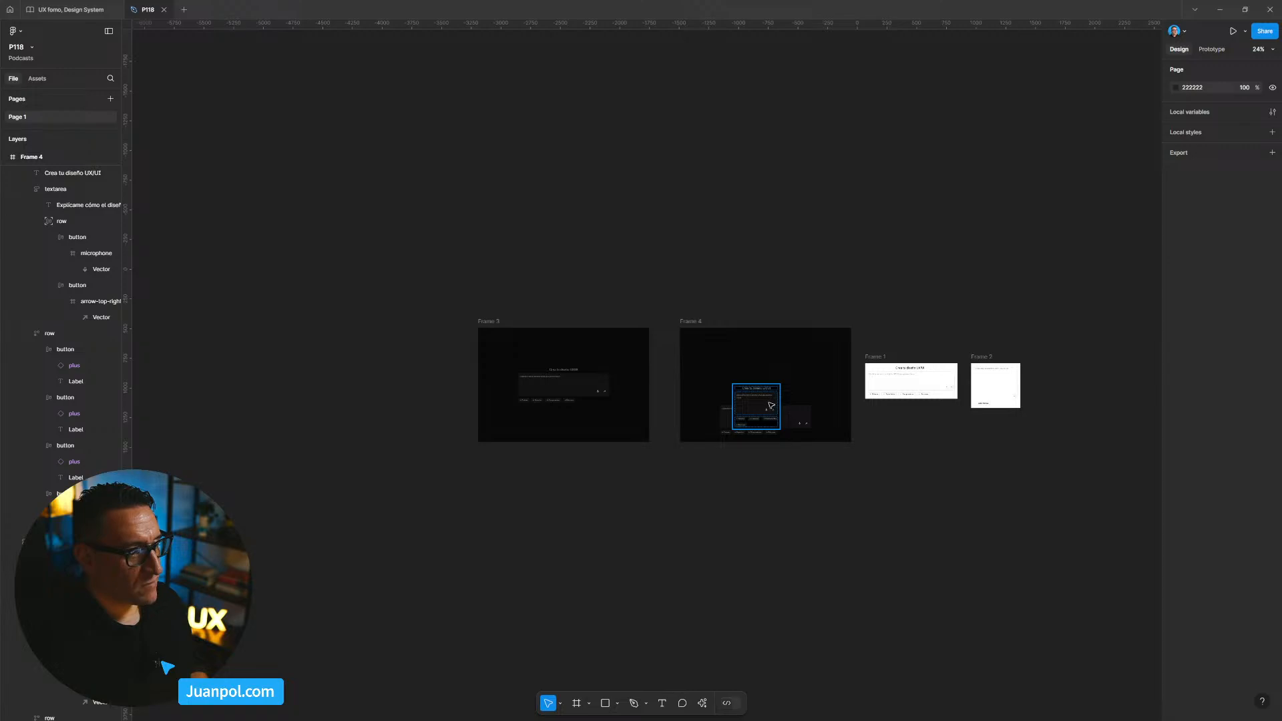
{"action": "left_click_drag", "start_coordinate": [651, 310], "coordinate": [521, 337]}
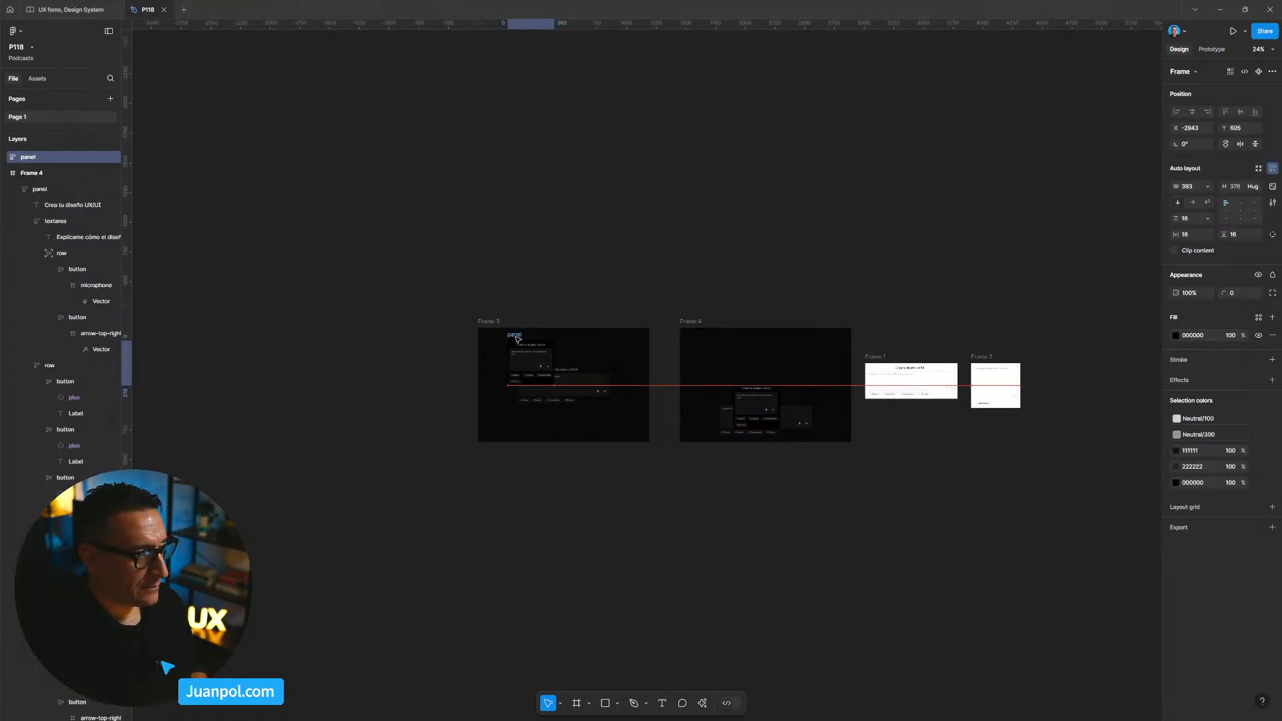
{"action": "left_click_drag", "start_coordinate": [543, 385], "coordinate": [632, 419]}
{"action": "scroll", "coordinate": [632, 419], "scroll_direction": "up", "scroll_amount": 1}
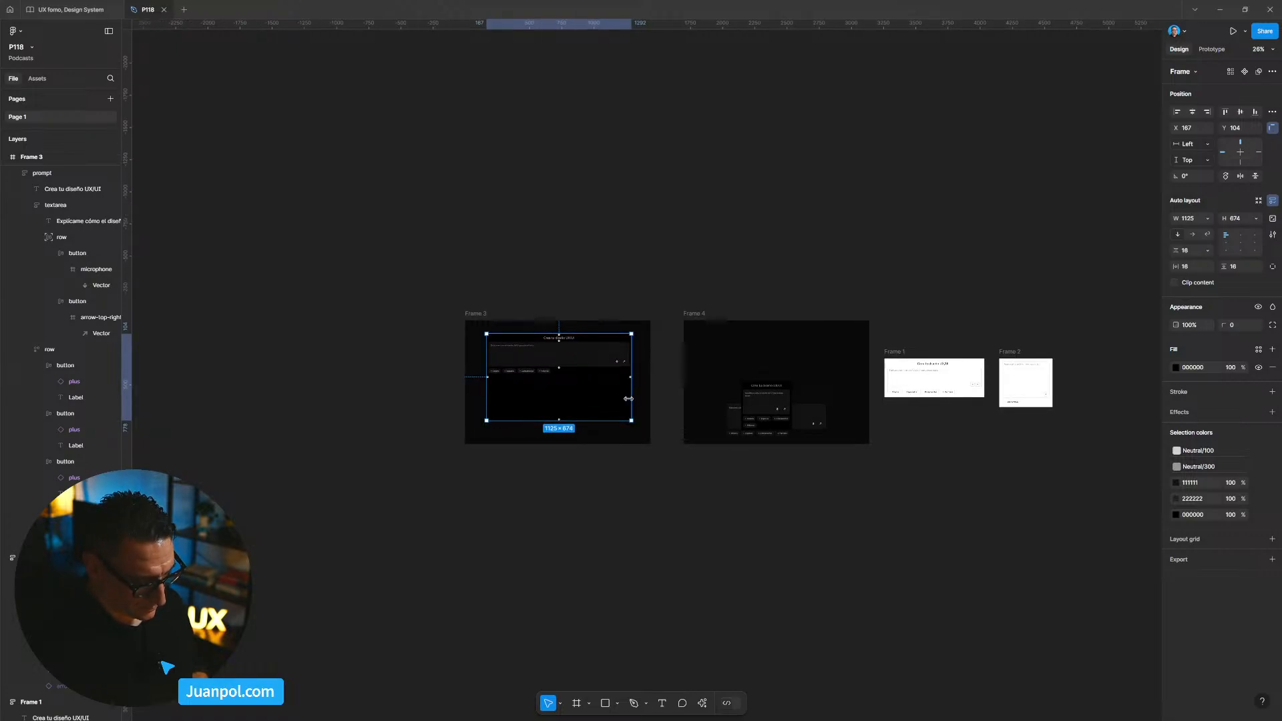
Delete the enlarged panel copy from Frame 3.
{"action": "left_click", "coordinate": [635, 268]}
{"action": "left_click_drag", "start_coordinate": [635, 269], "coordinate": [552, 176]}
{"action": "scroll", "coordinate": [634, 440], "scroll_direction": "up", "scroll_amount": 2}
{"action": "scroll", "coordinate": [633, 440], "scroll_direction": "up", "scroll_amount": 2}
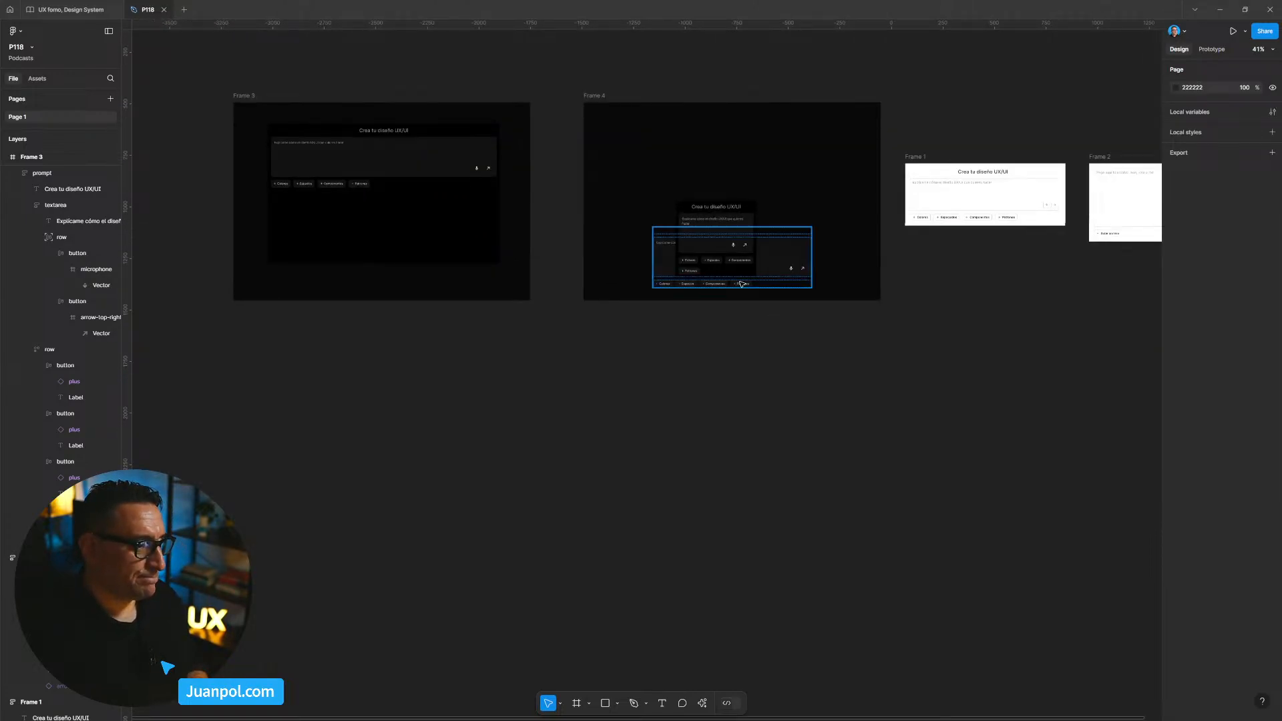
{"action": "left_click_drag", "start_coordinate": [724, 283], "coordinate": [695, 315]}
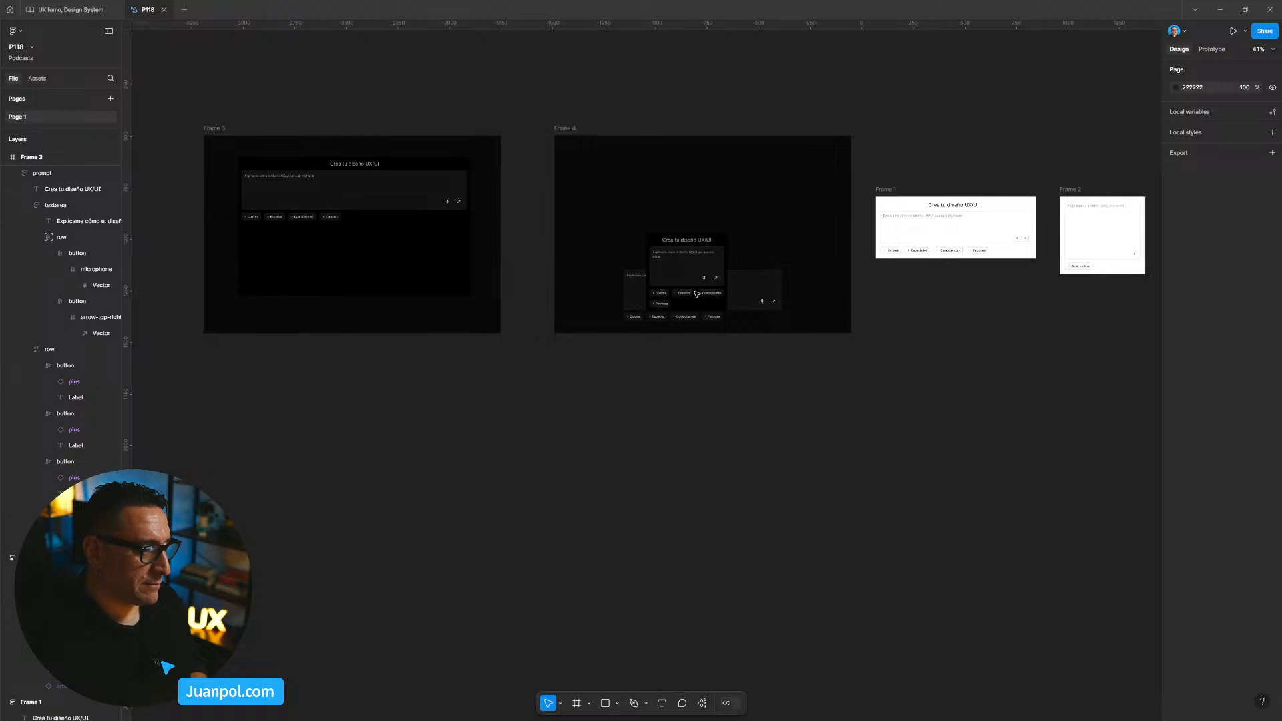
{"action": "scroll", "coordinate": [458, 323], "scroll_direction": "up", "scroll_amount": 2}
{"action": "left_click", "coordinate": [415, 306]}
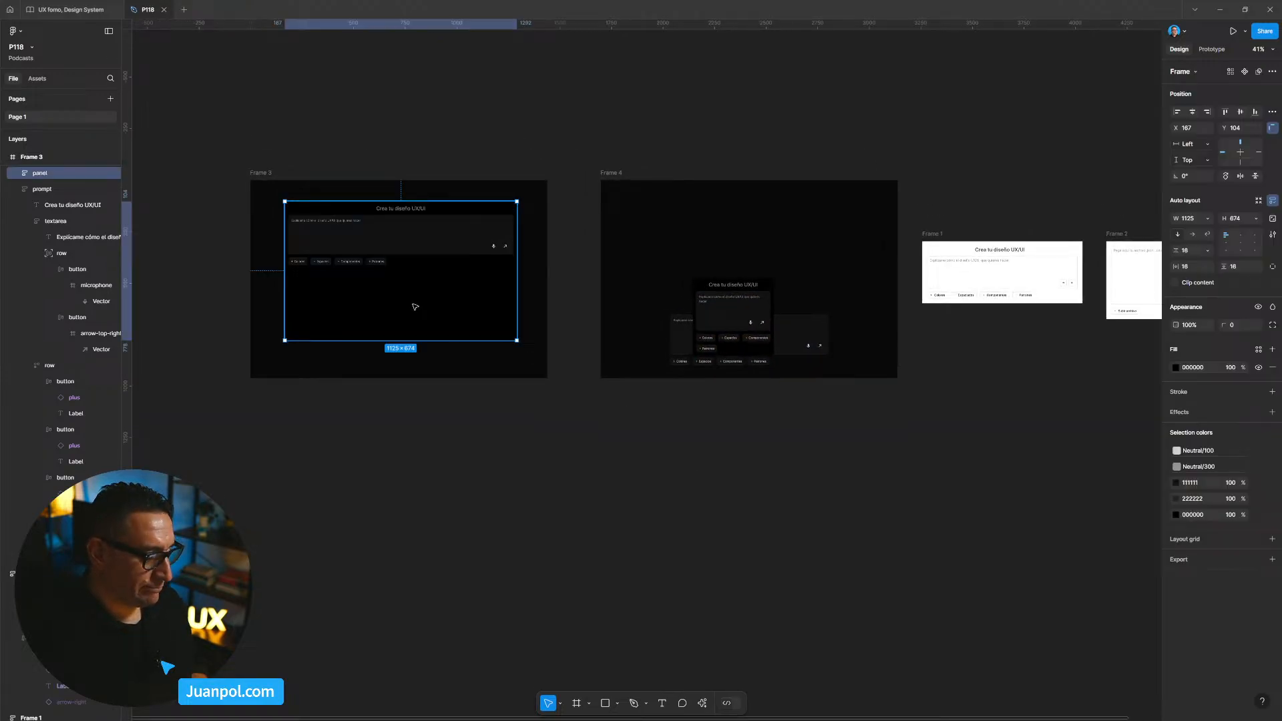
{"action": "key", "text": "Delete"}
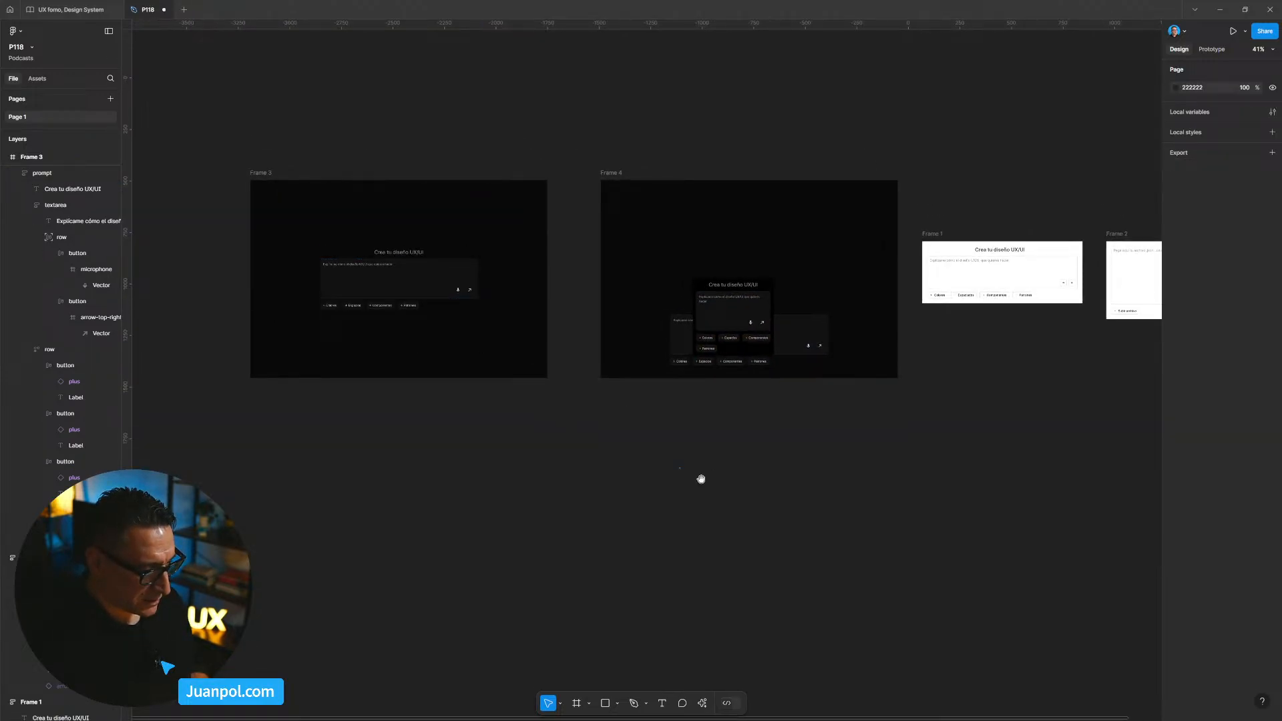
Delete Frame 3 from the canvas.
{"action": "left_click_drag", "start_coordinate": [712, 475], "coordinate": [659, 483]}
{"action": "key", "text": "Delete"}
{"action": "scroll", "coordinate": [532, 410], "scroll_direction": "right", "scroll_amount": 3}
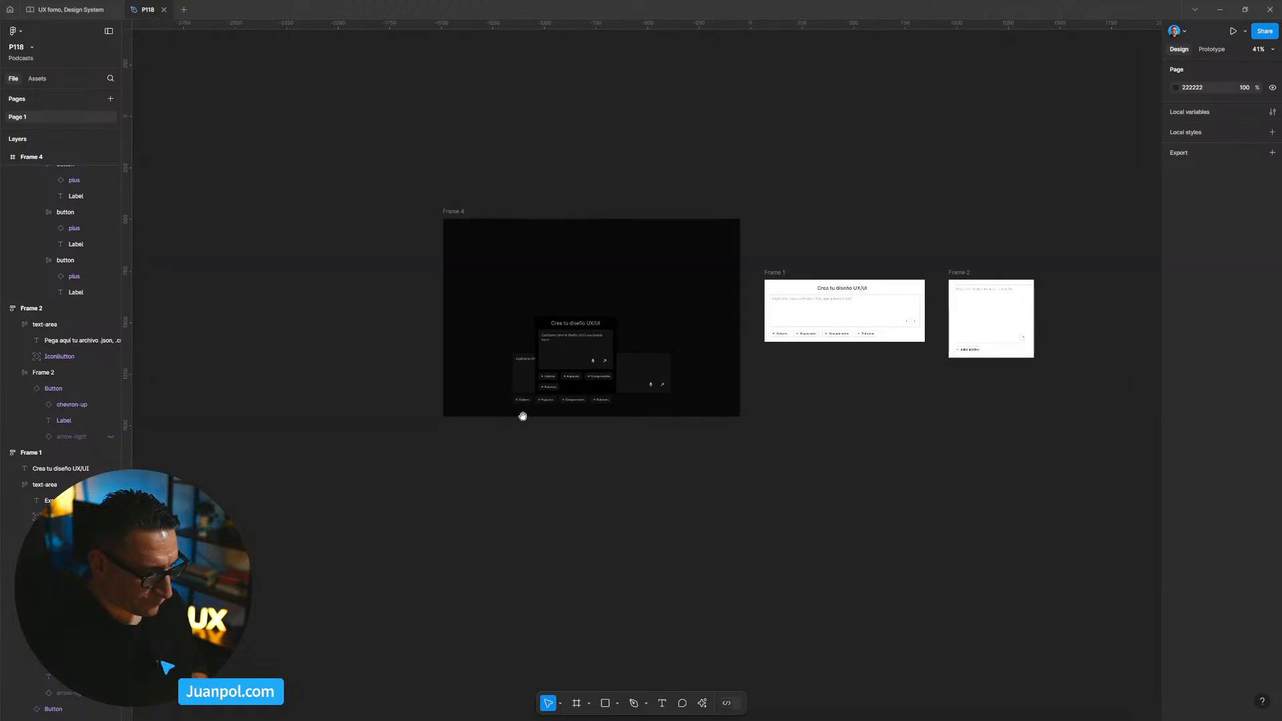
Move Frame 2 directly below Frame 1.
{"action": "scroll", "coordinate": [542, 426], "scroll_direction": "up", "scroll_amount": 5}
{"action": "scroll", "coordinate": [544, 427], "scroll_direction": "up", "scroll_amount": 2}
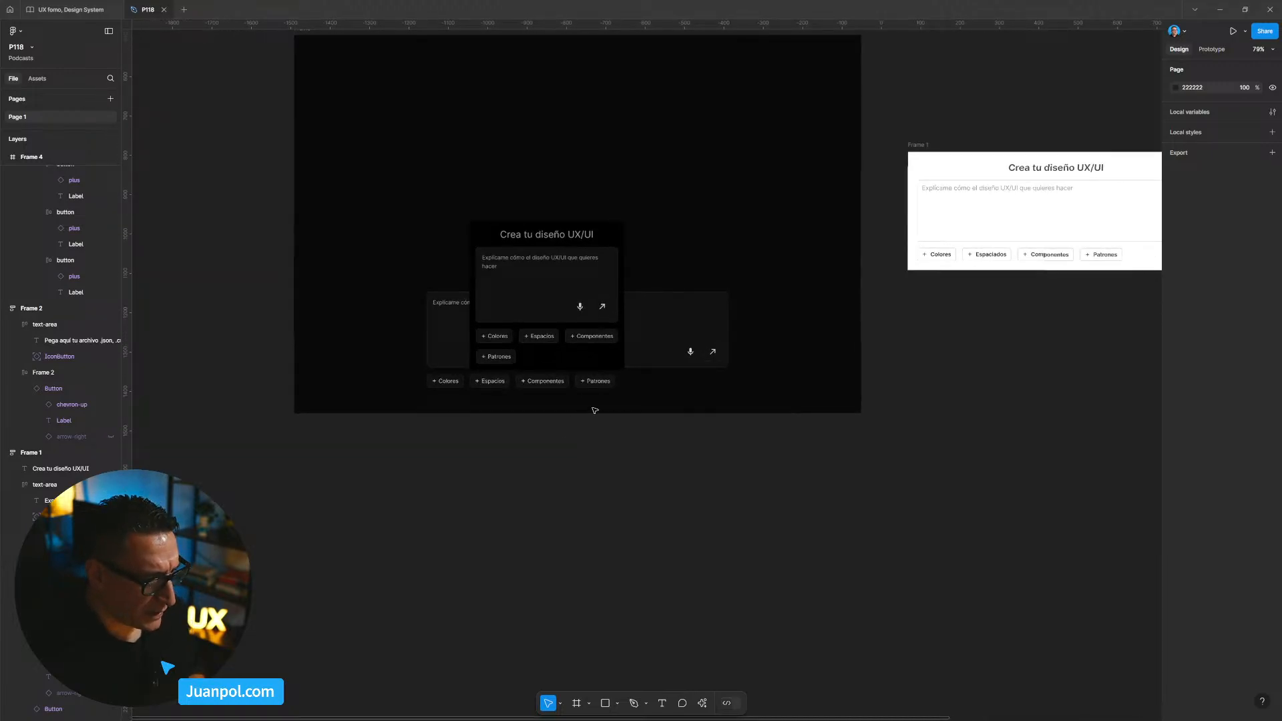
{"action": "scroll", "coordinate": [578, 409], "scroll_direction": "right", "scroll_amount": 5}
{"action": "left_click_drag", "start_coordinate": [983, 167], "coordinate": [650, 315]}
Move the narrow black panel out of Frame 4 and place it beside Frame 2.
{"action": "left_click_drag", "start_coordinate": [581, 305], "coordinate": [662, 278]}
{"action": "left_click_drag", "start_coordinate": [299, 242], "coordinate": [907, 516]}
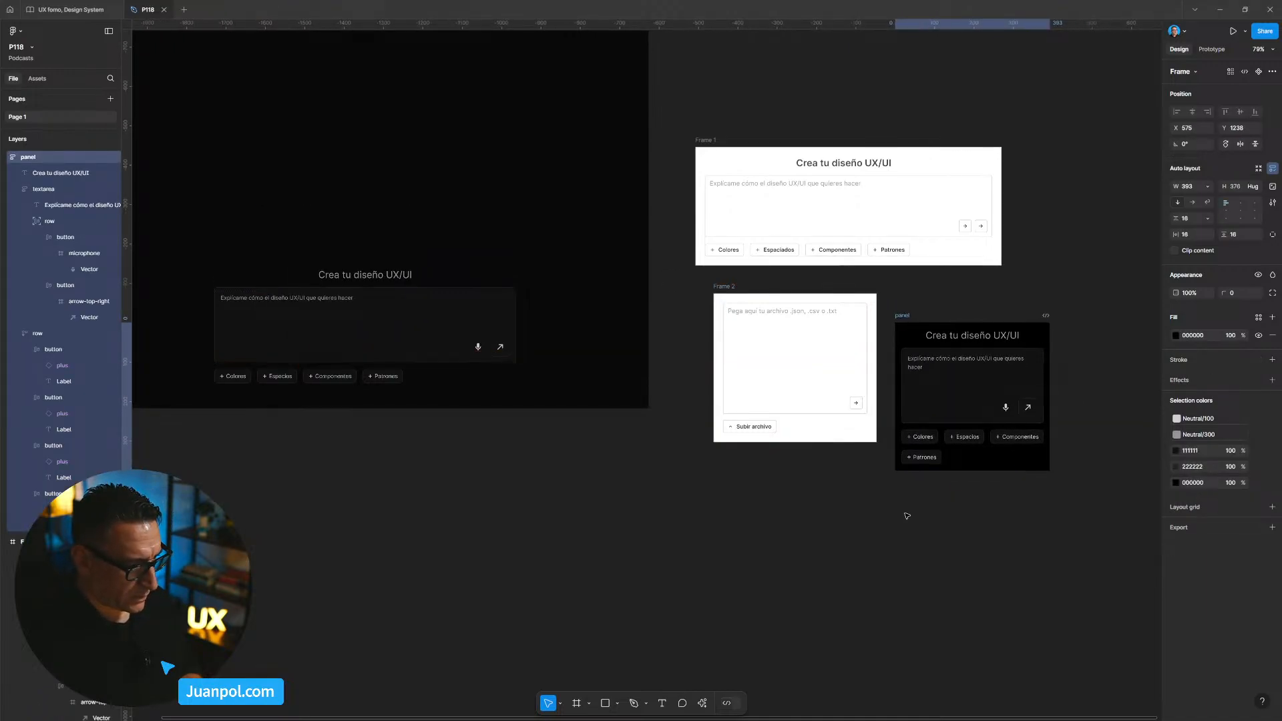
{"action": "scroll", "coordinate": [907, 515], "scroll_direction": "up", "scroll_amount": 1}
{"action": "left_click", "coordinate": [885, 534]}
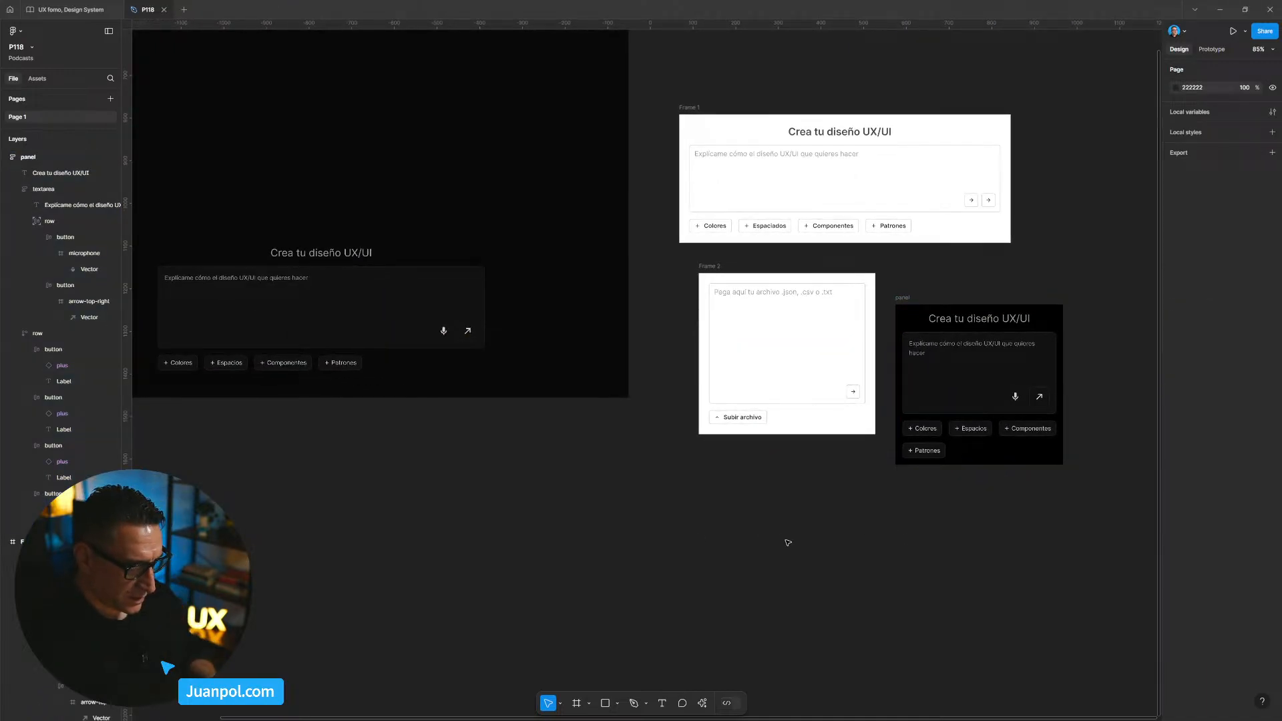
Left-align the "Crea tu diseño UX/UI" title of the prompt panel in Frame 4.
{"action": "scroll", "coordinate": [769, 445], "scroll_direction": "up", "scroll_amount": 4}
{"action": "left_click_drag", "start_coordinate": [690, 519], "coordinate": [1095, 490]}
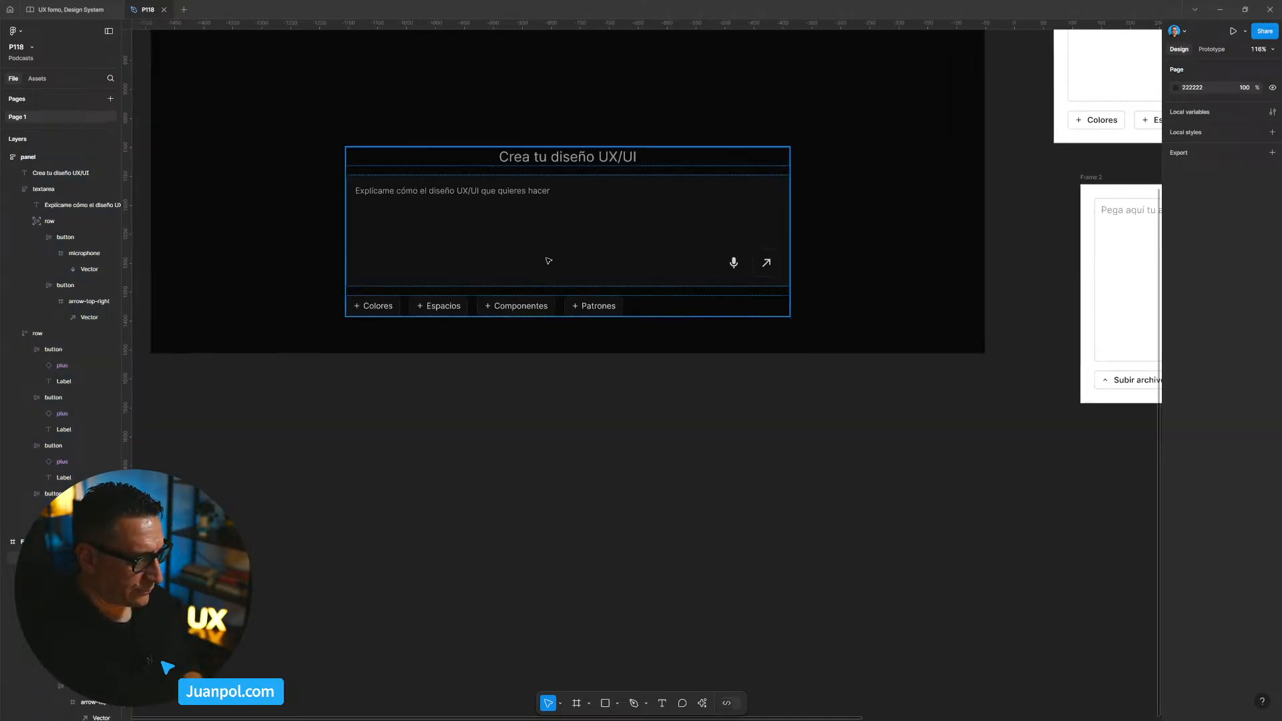
{"action": "left_click", "coordinate": [662, 166]}
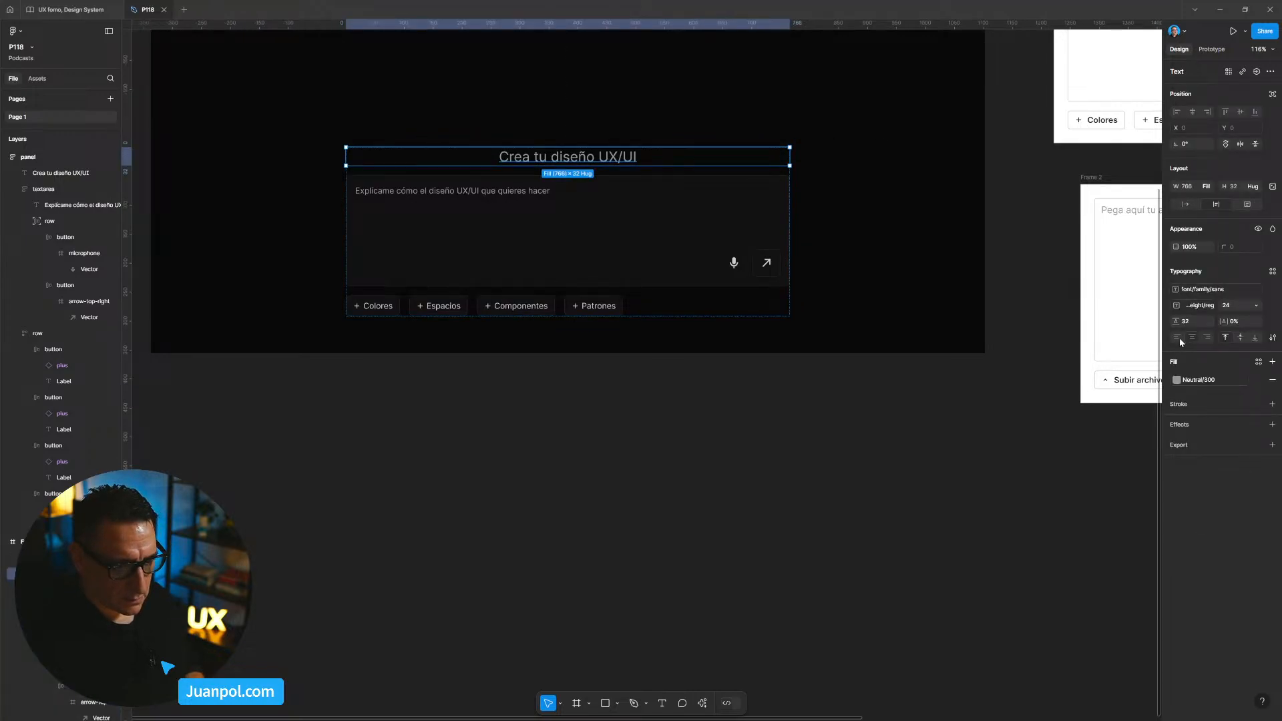
{"action": "left_click", "coordinate": [1177, 338]}
{"action": "left_click", "coordinate": [839, 515]}
Examine the wide prompt panel in Frame 4 against Frame 1, Frame 2 and the narrow panel.
{"action": "scroll", "coordinate": [776, 543], "scroll_direction": "down", "scroll_amount": 8}
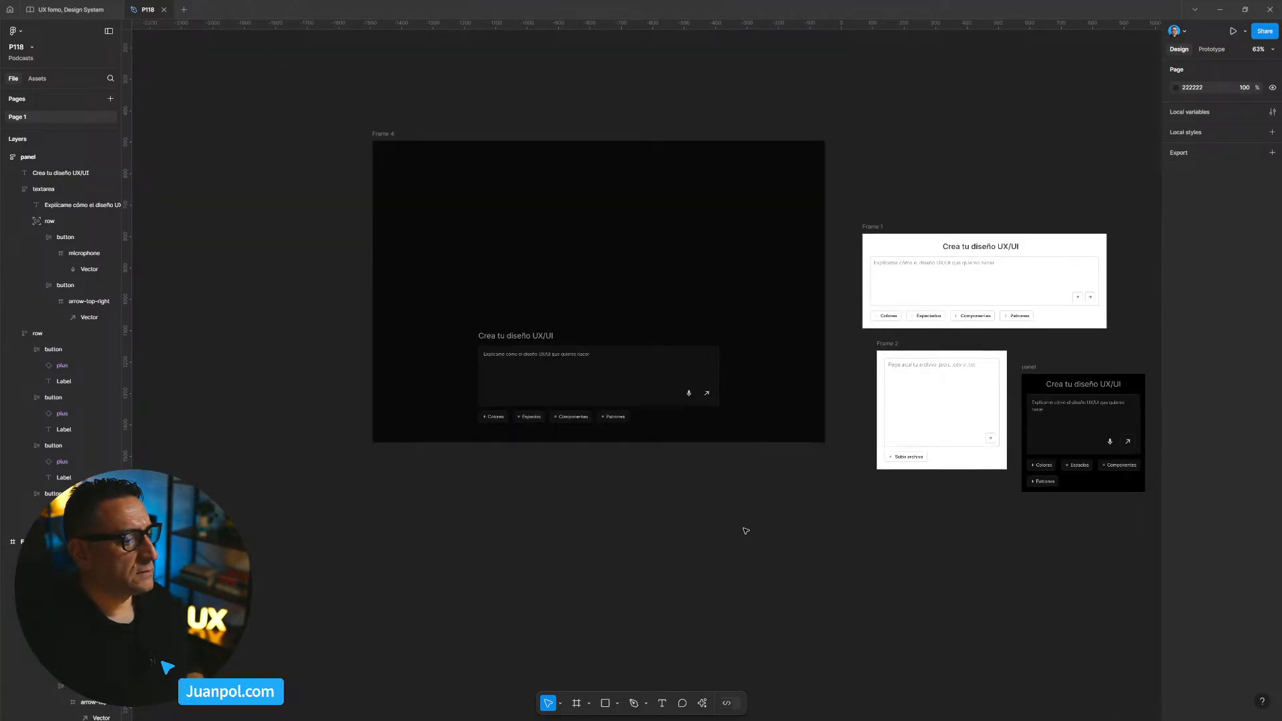
{"action": "left_click_drag", "start_coordinate": [746, 531], "coordinate": [626, 510]}
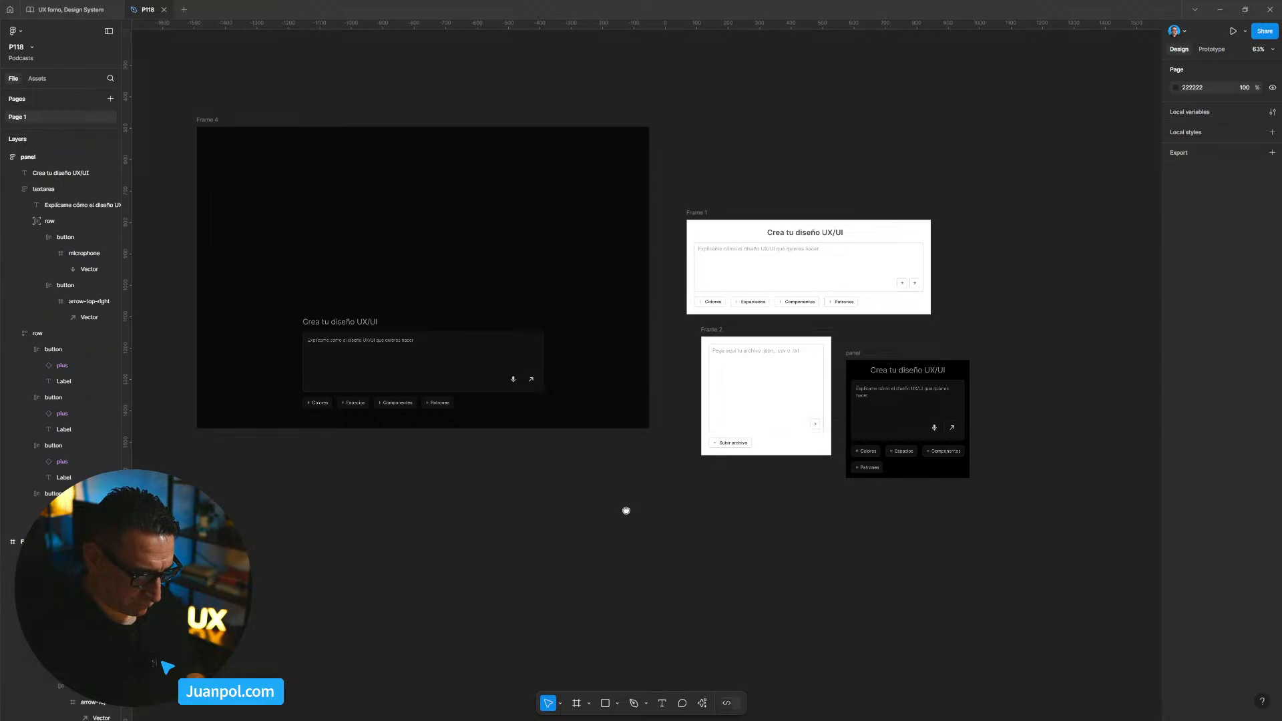
{"action": "key", "text": "shift+0"}
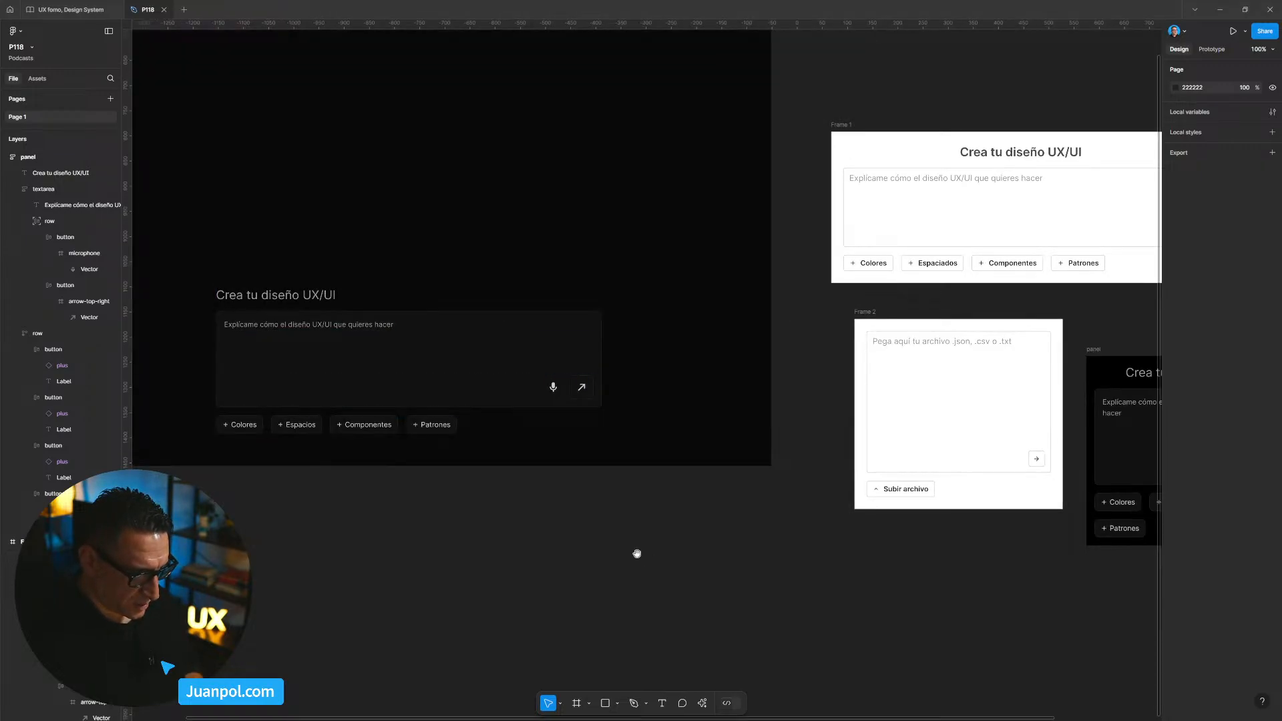
{"action": "left_click_drag", "start_coordinate": [637, 575], "coordinate": [639, 525]}
{"action": "scroll", "coordinate": [639, 527], "scroll_direction": "down", "scroll_amount": 1}
{"action": "left_click_drag", "start_coordinate": [762, 567], "coordinate": [631, 534]}
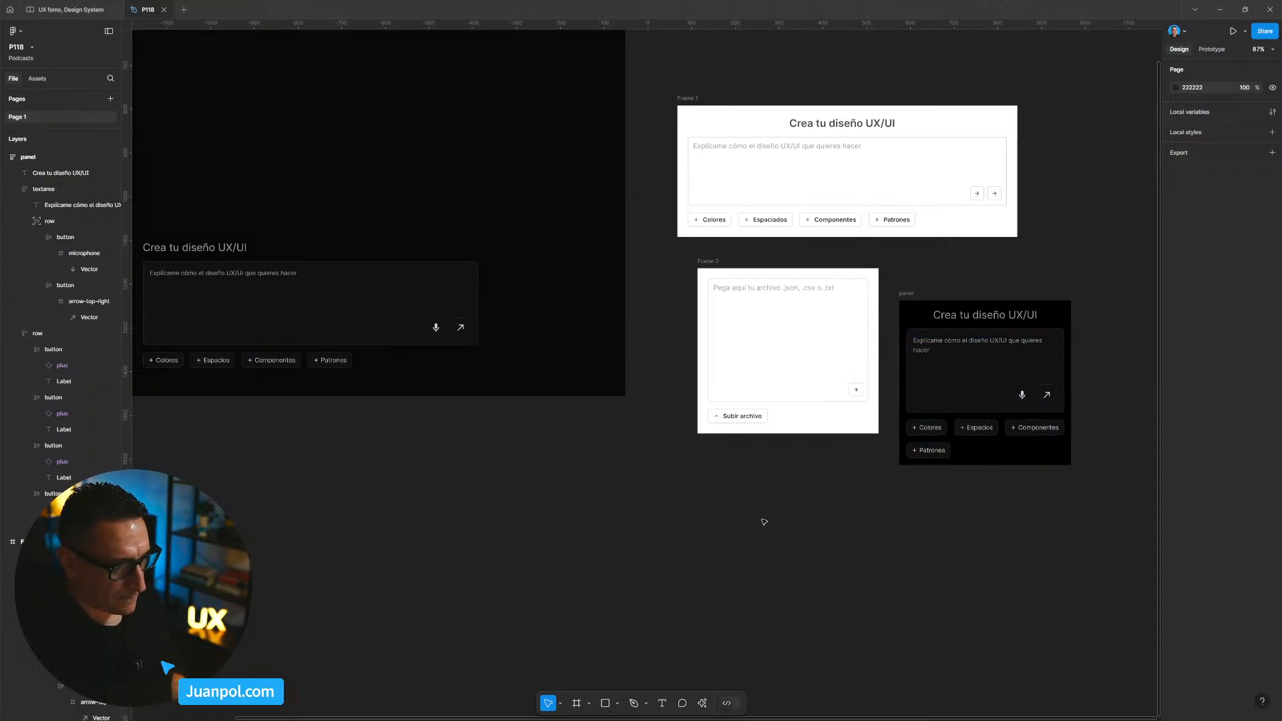
{"action": "left_click_drag", "start_coordinate": [746, 525], "coordinate": [706, 497]}
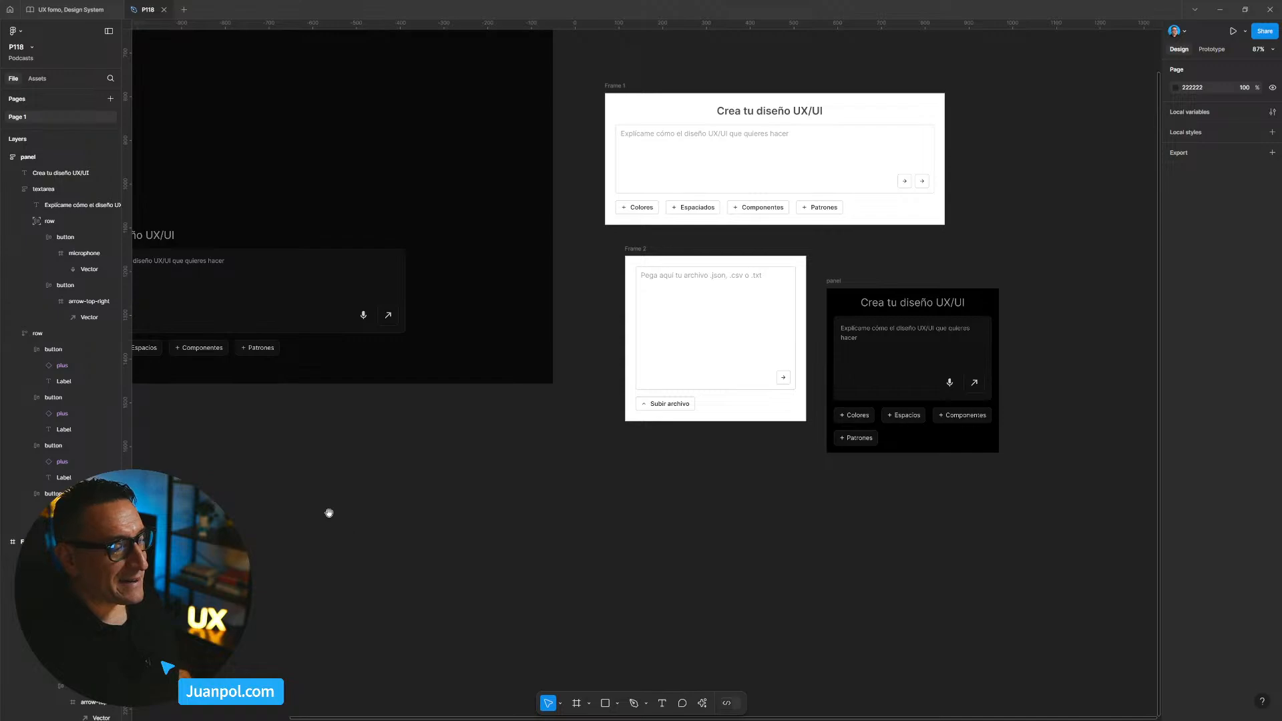
{"action": "left_click_drag", "start_coordinate": [331, 516], "coordinate": [647, 587]}
{"action": "scroll", "coordinate": [487, 323], "scroll_direction": "up", "scroll_amount": 2}
{"action": "left_click_drag", "start_coordinate": [812, 481], "coordinate": [762, 472]}
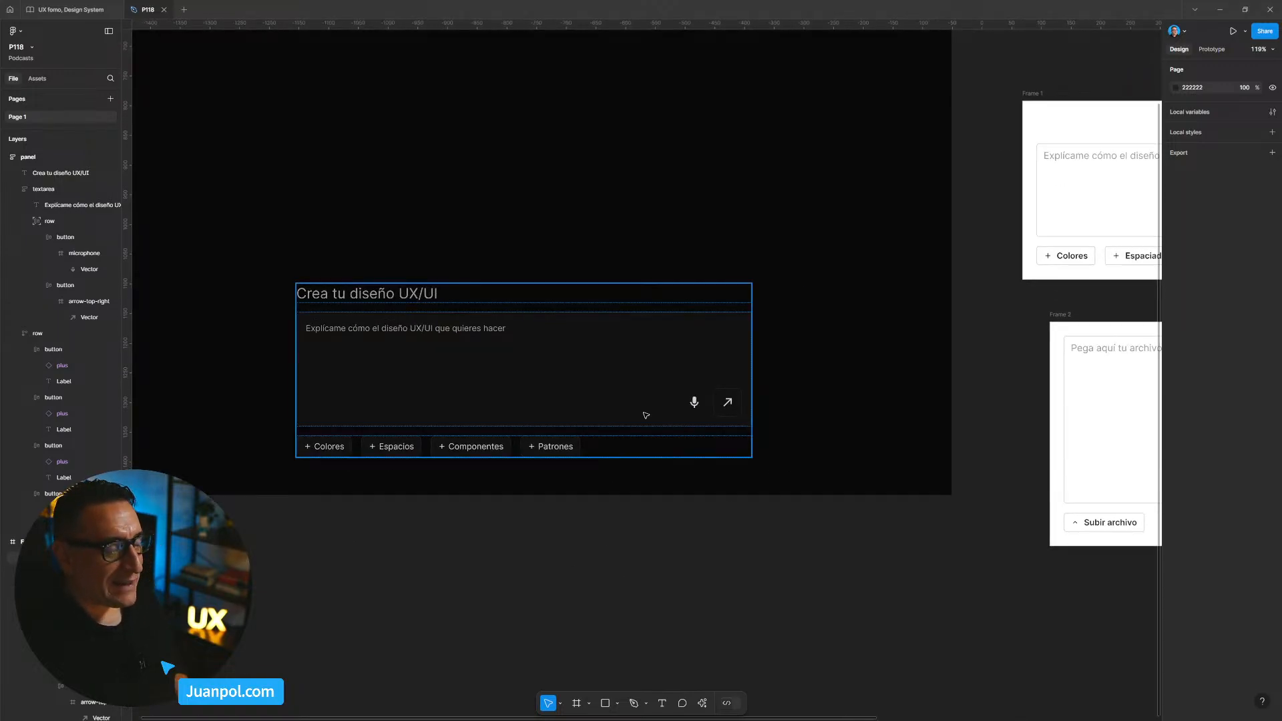
Move Frame 2 further away from Frame 1 and place the narrow dark panel below Frame 1's left edge.
{"action": "scroll", "coordinate": [738, 160], "scroll_direction": "down", "scroll_amount": 5}
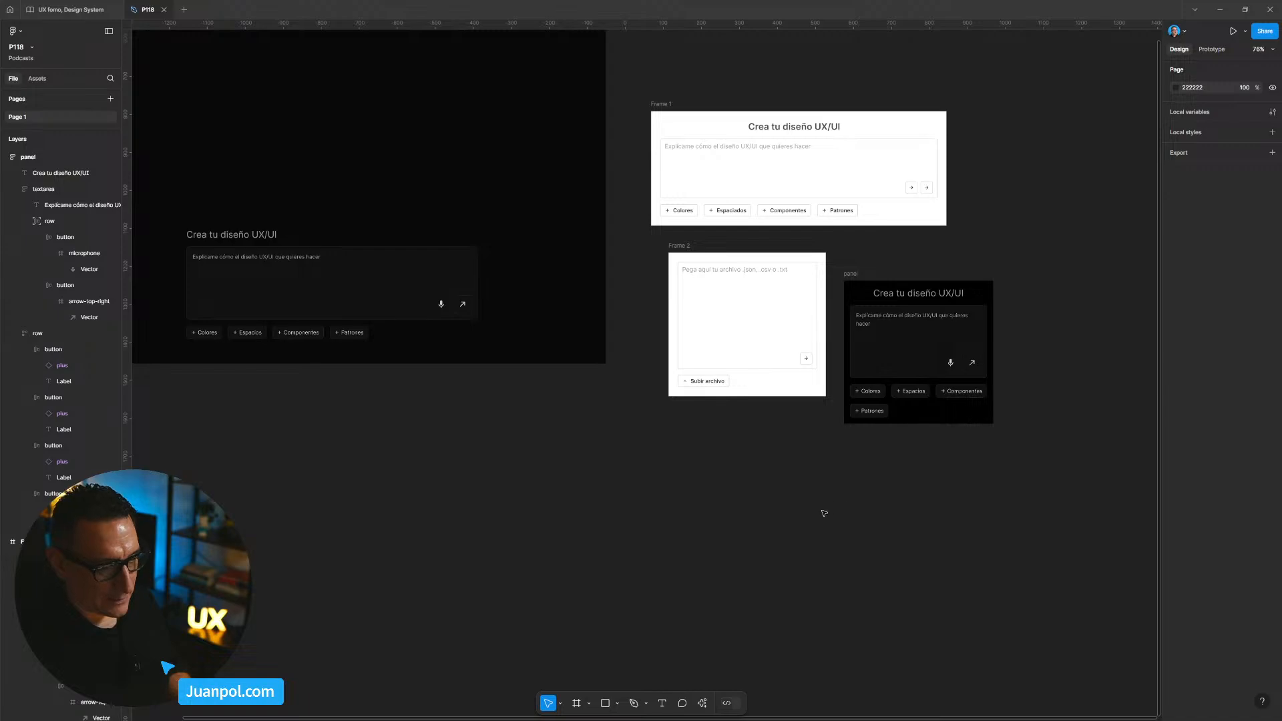
{"action": "scroll", "coordinate": [834, 427], "scroll_direction": "up", "scroll_amount": 1}
{"action": "left_click", "coordinate": [658, 241]}
{"action": "left_click_drag", "start_coordinate": [653, 220], "coordinate": [1053, 228]}
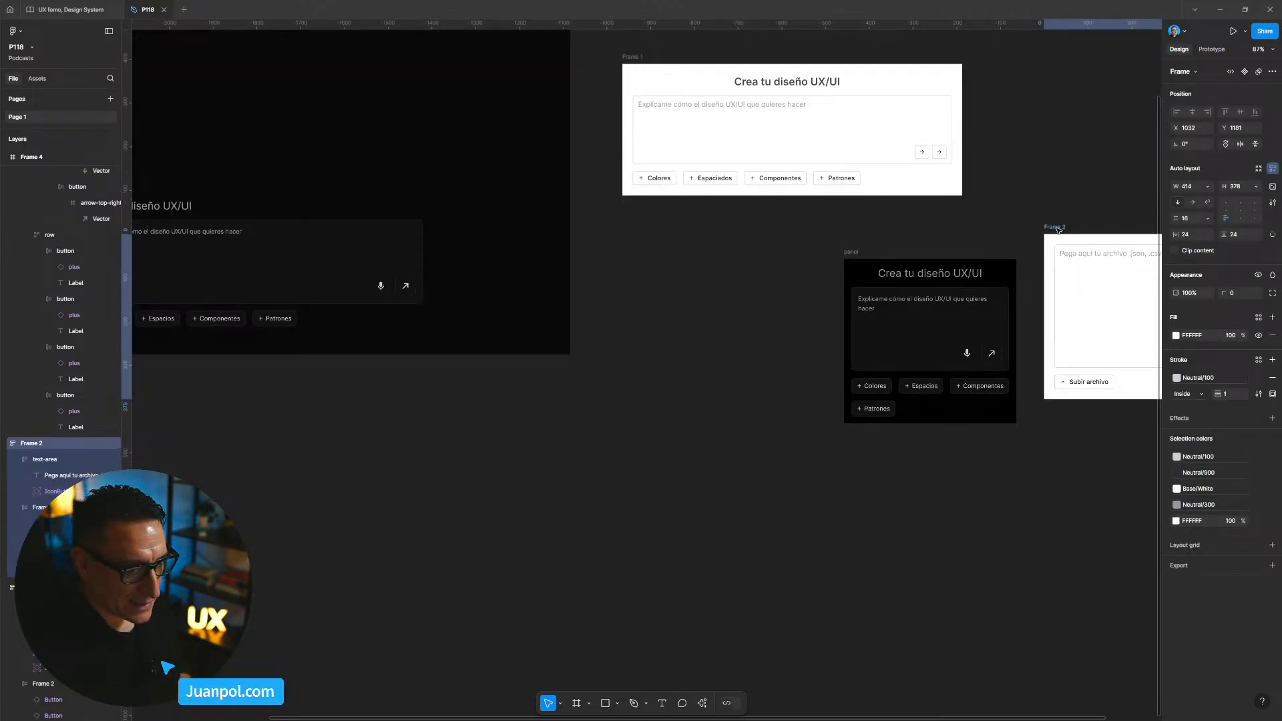
{"action": "left_click_drag", "start_coordinate": [850, 254], "coordinate": [635, 231]}
Rename the narrow dark panel as "dropdown".
{"action": "left_click_drag", "start_coordinate": [659, 312], "coordinate": [674, 323]}
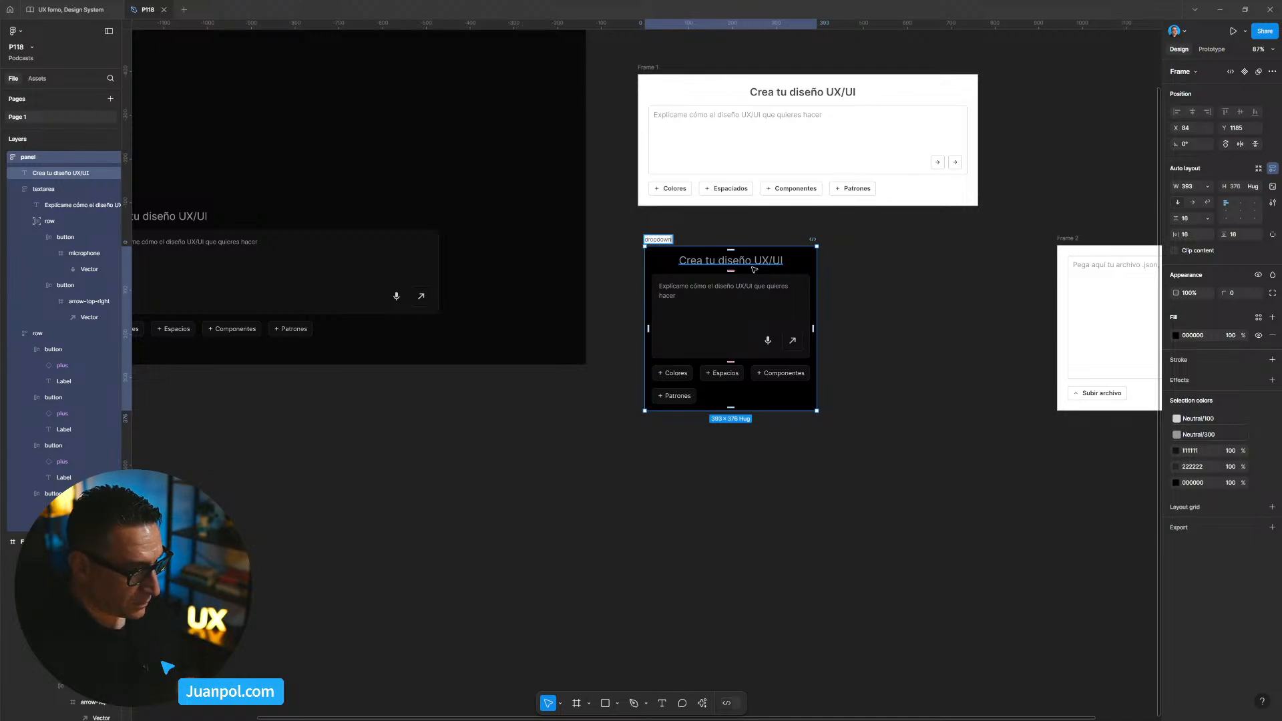
{"action": "key", "text": "Return"}
{"action": "left_click", "coordinate": [921, 308]}
{"action": "scroll", "coordinate": [781, 373], "scroll_direction": "up", "scroll_amount": 2}
{"action": "left_click_drag", "start_coordinate": [782, 374], "coordinate": [829, 380]}
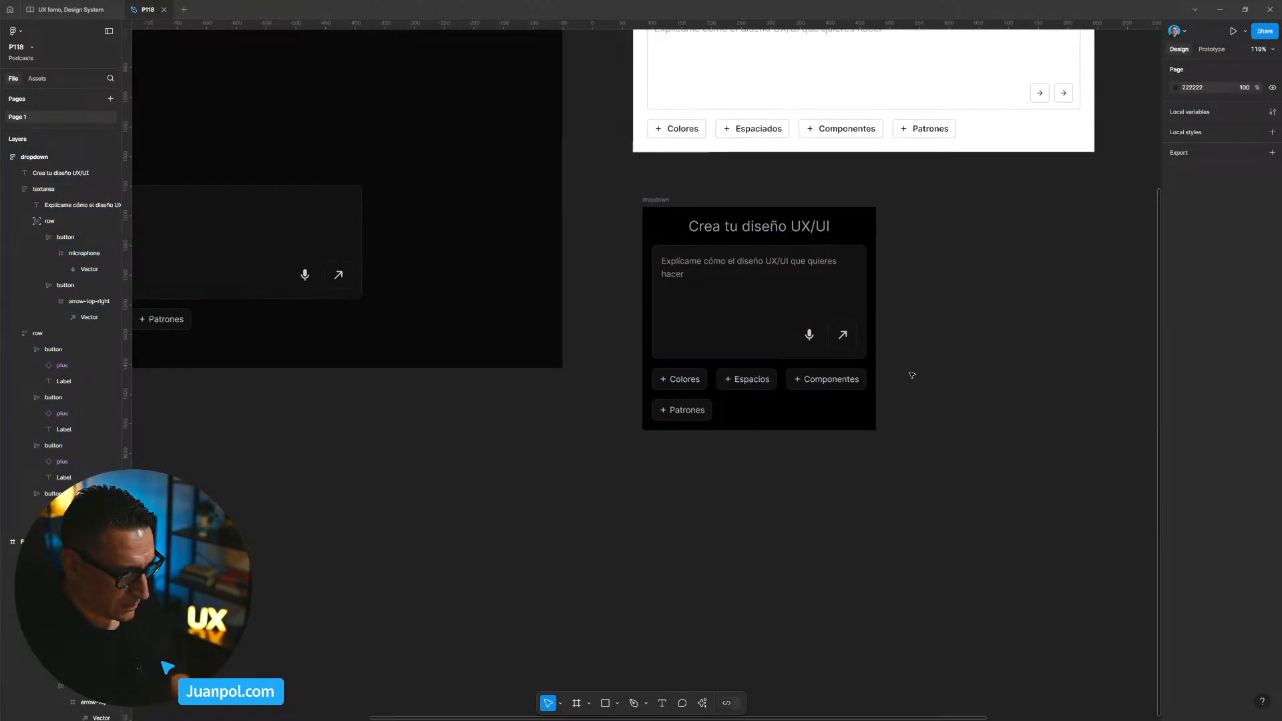
Move Frame 2 closer to the dropdown panel, keeping it on the panel's right-hand side.
{"action": "left_click_drag", "start_coordinate": [896, 326], "coordinate": [547, 389]}
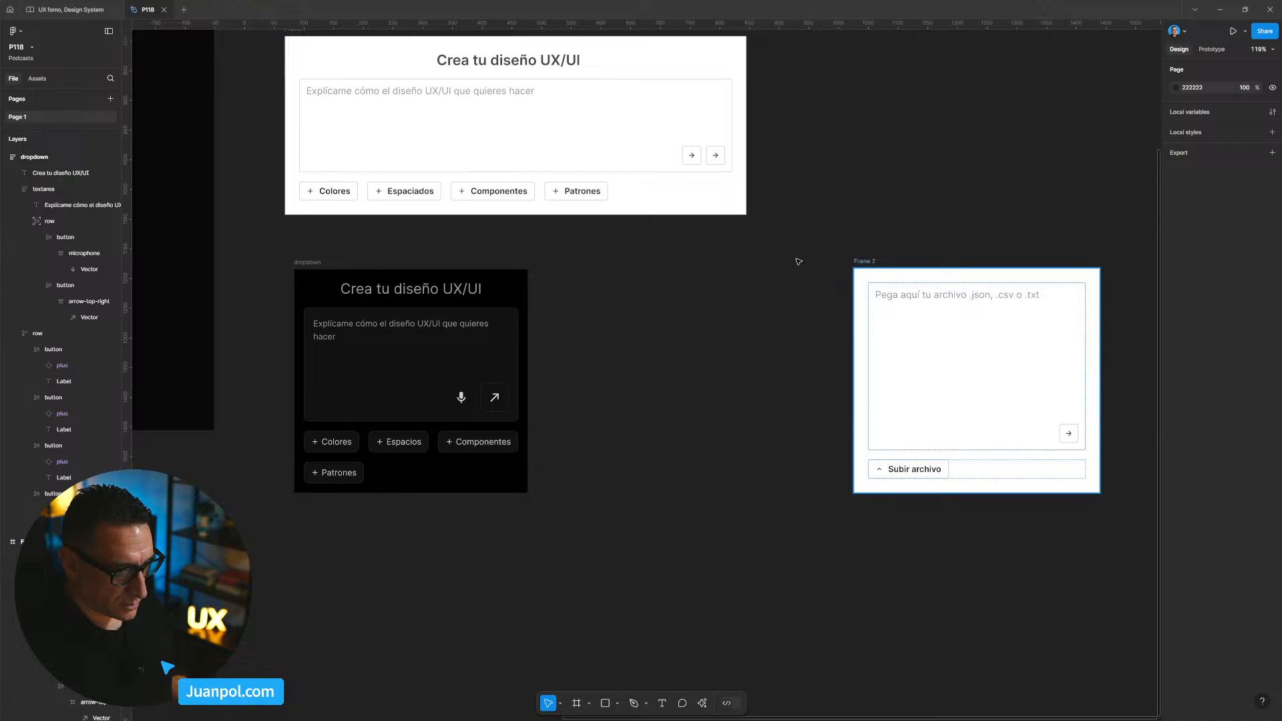
{"action": "left_click_drag", "start_coordinate": [863, 260], "coordinate": [693, 260]}
{"action": "left_click", "coordinate": [535, 383]}
{"action": "left_click_drag", "start_coordinate": [551, 393], "coordinate": [633, 357]}
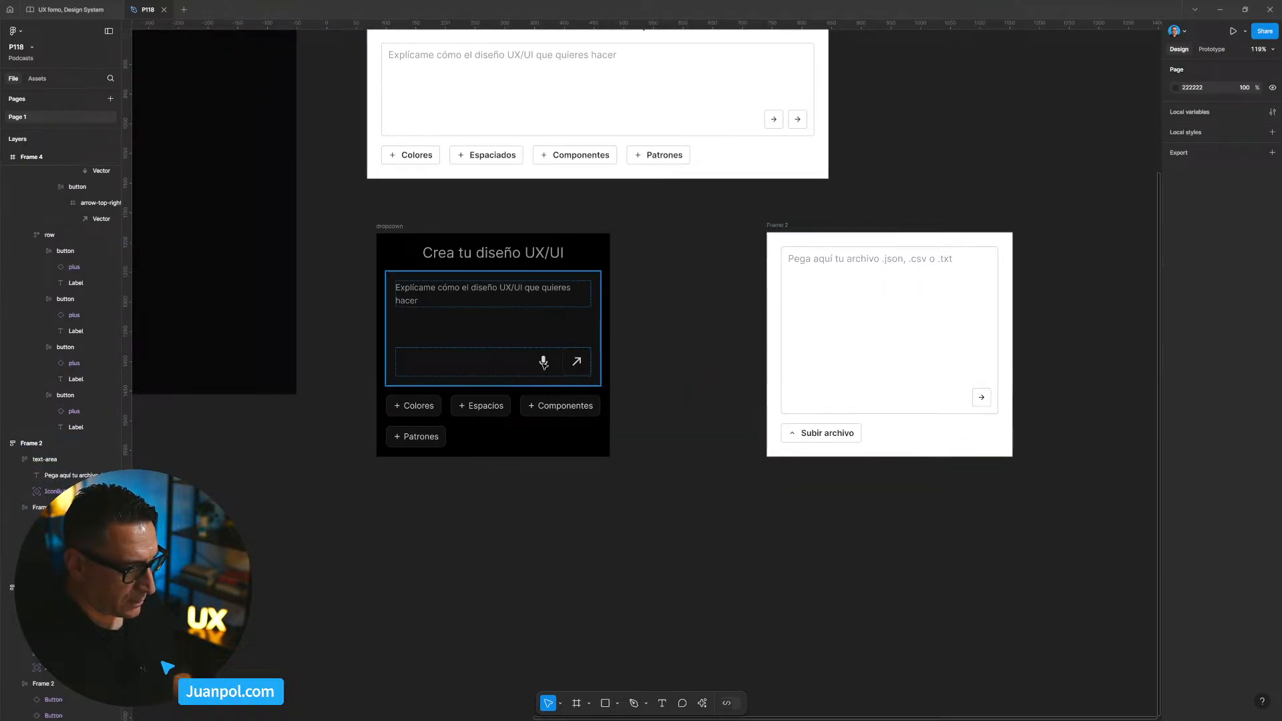
Delete the microphone button from the text area of the dropdown panel.
{"action": "left_click", "coordinate": [543, 364]}
{"action": "left_click", "coordinate": [544, 364]}
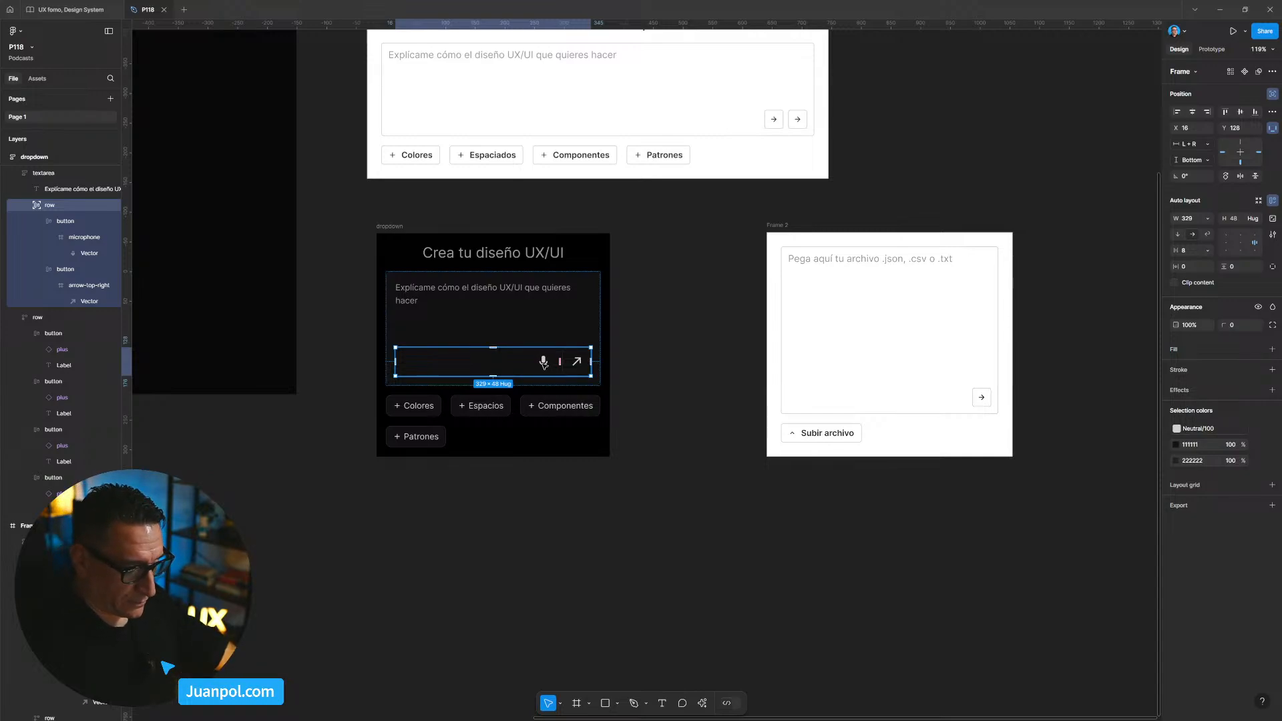
{"action": "left_click", "coordinate": [544, 364]}
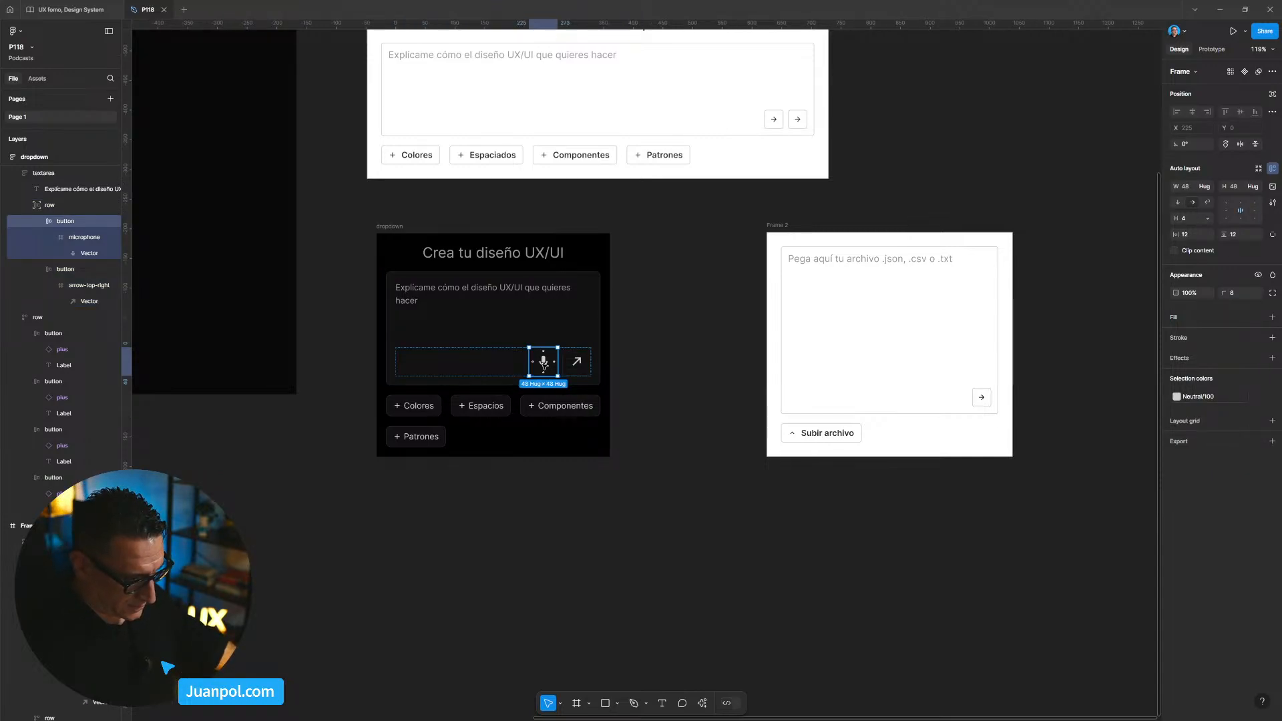
{"action": "key", "text": "Delete"}
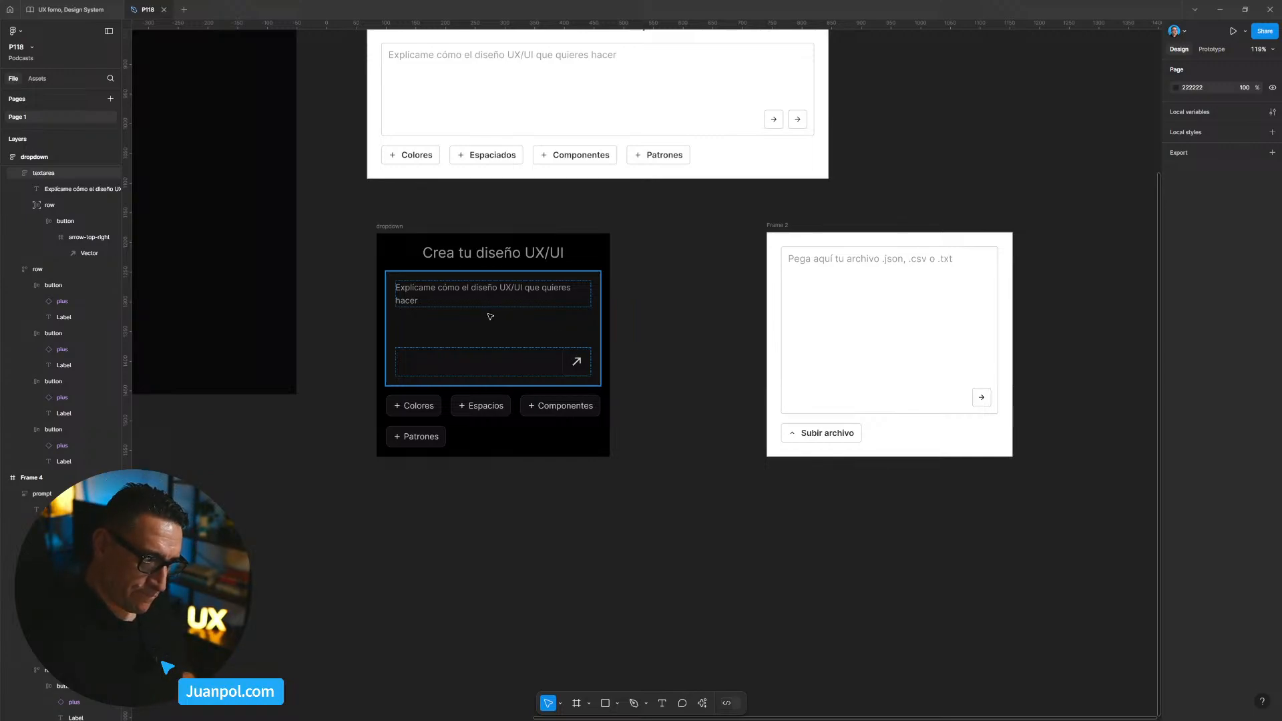
Delete the Espacios, Componentes and Patrones buttons from the dropdown panel's button row.
{"action": "double_click", "coordinate": [476, 412]}
{"action": "left_click", "coordinate": [554, 406]}
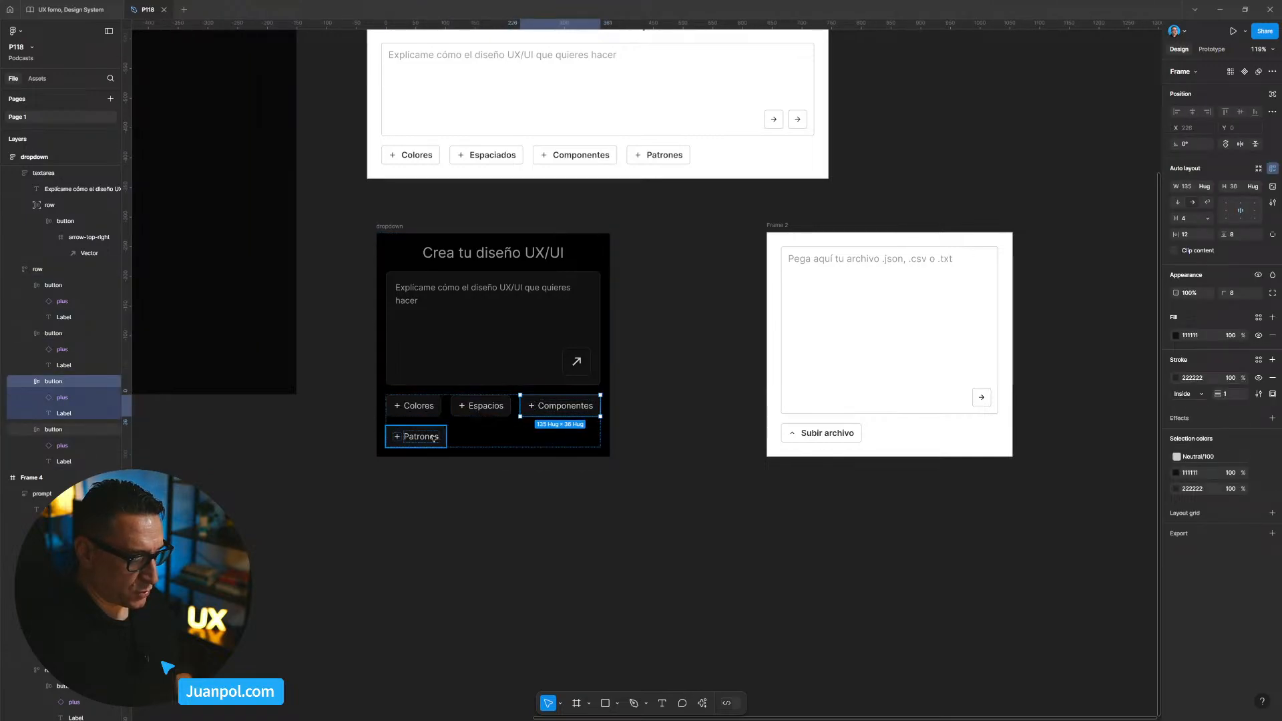
{"action": "left_click", "coordinate": [432, 438], "text": "shift"}
{"action": "left_click", "coordinate": [469, 410], "text": "shift"}
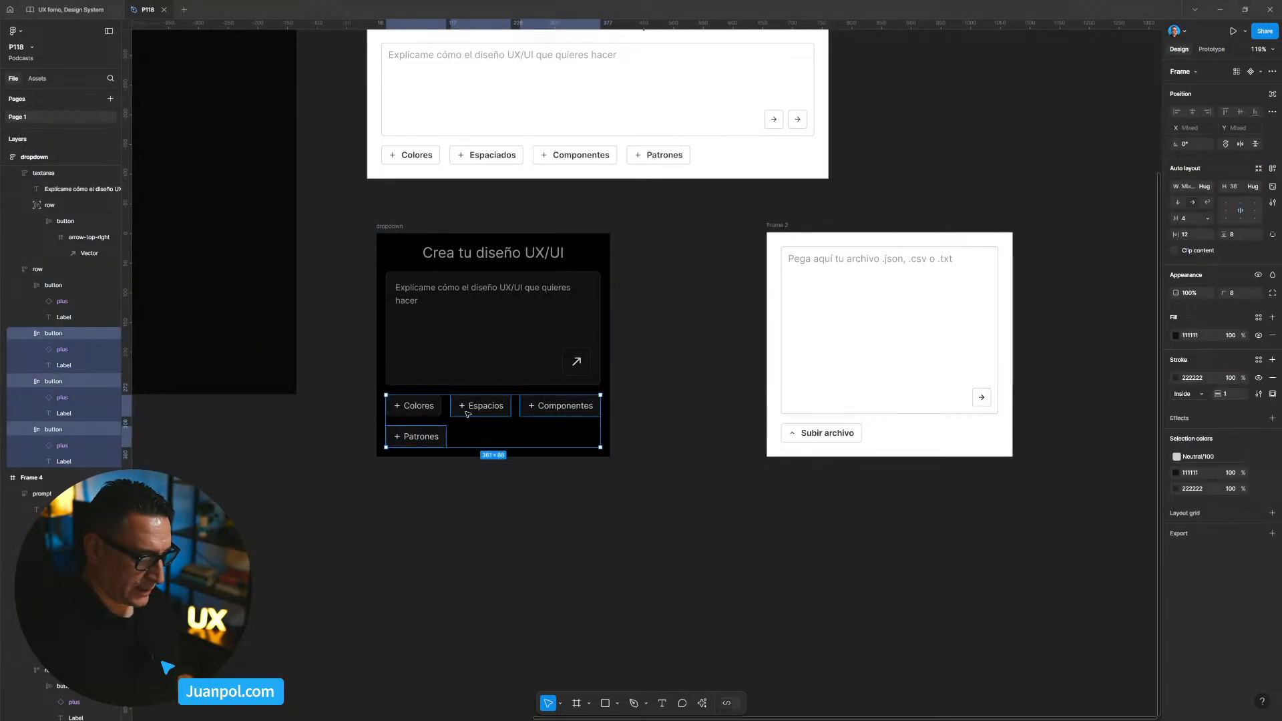
{"action": "key", "text": "Delete"}
{"action": "left_click_drag", "start_coordinate": [442, 483], "coordinate": [561, 504]}
Change the label of the remaining Colores button in the dropdown panel to "Subir".
{"action": "double_click", "coordinate": [538, 432]}
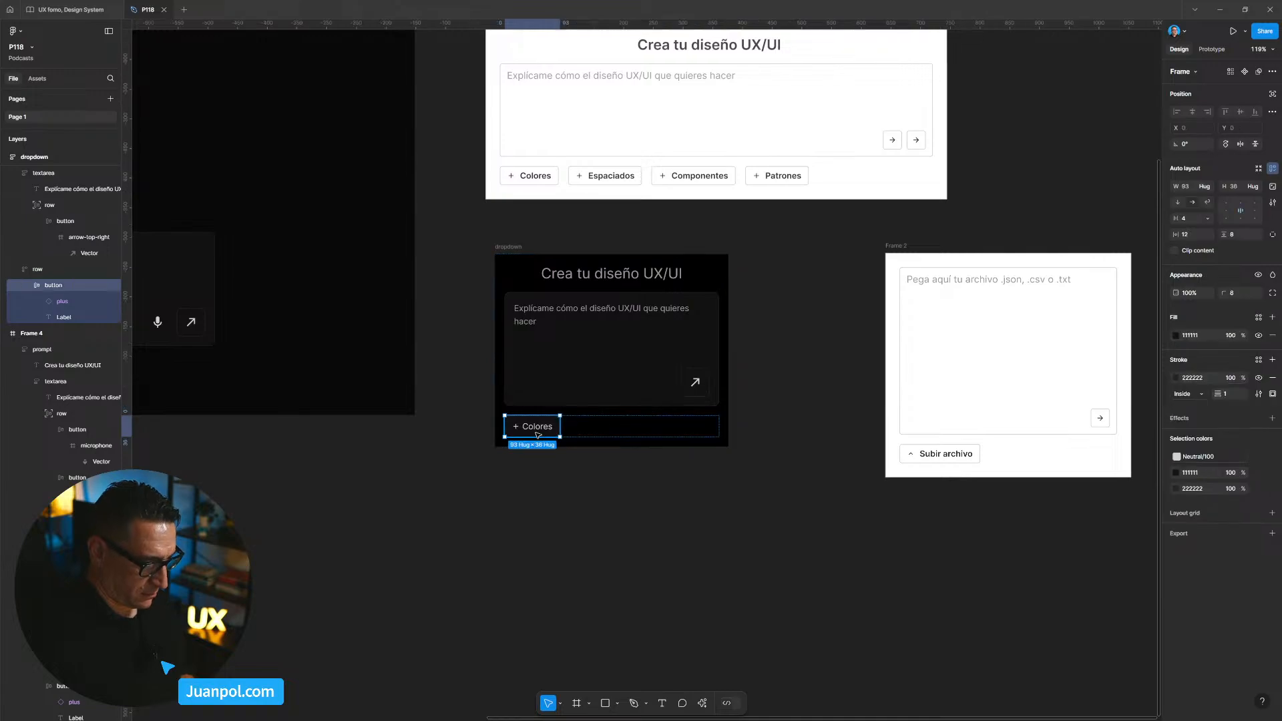
{"action": "left_click", "coordinate": [570, 462]}
{"action": "double_click", "coordinate": [542, 427]}
{"action": "type", "text": "Subi"}
{"action": "key", "text": "BackSpace"}
{"action": "key", "text": "BackSpace"}
{"action": "type", "text": "ir"}
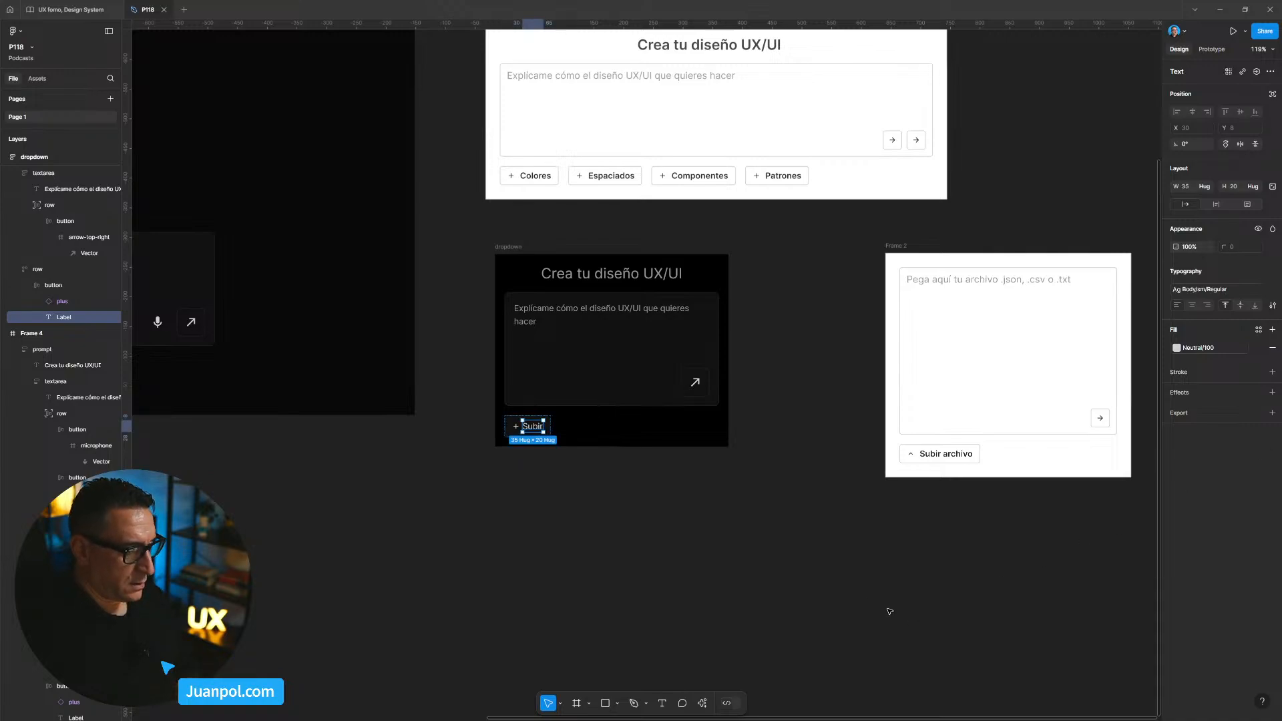
{"action": "left_click", "coordinate": [726, 555]}
Try to swap the Subir button's plus icon for an upload icon from the design system library.
{"action": "left_click", "coordinate": [514, 429]}
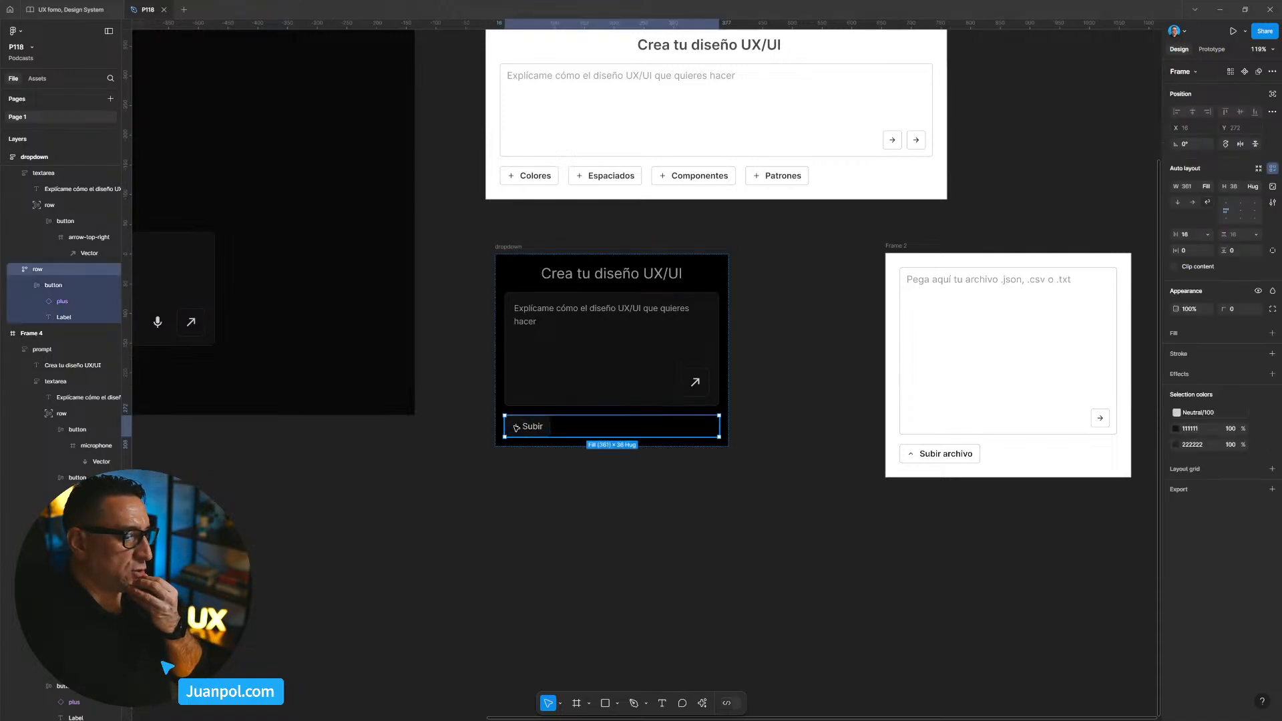
{"action": "double_click", "coordinate": [514, 428]}
{"action": "double_click", "coordinate": [515, 428]}
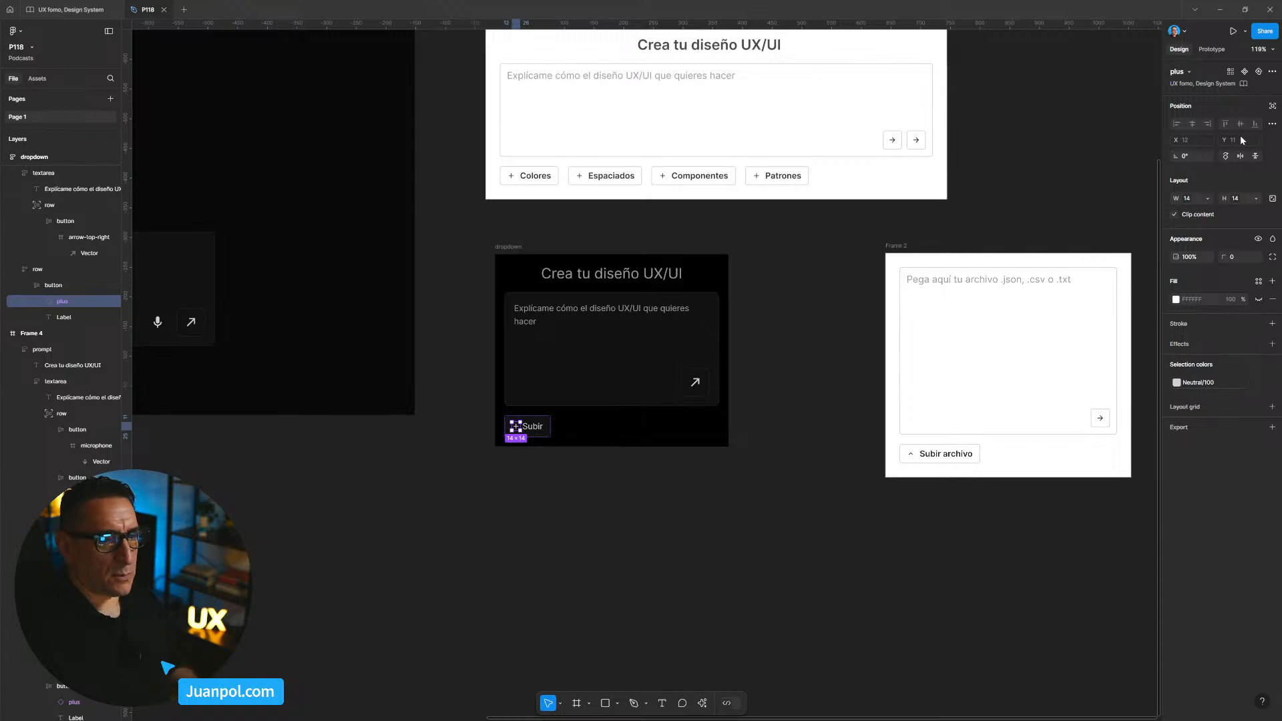
{"action": "left_click", "coordinate": [1191, 72]}
{"action": "type", "text": "uplo"}
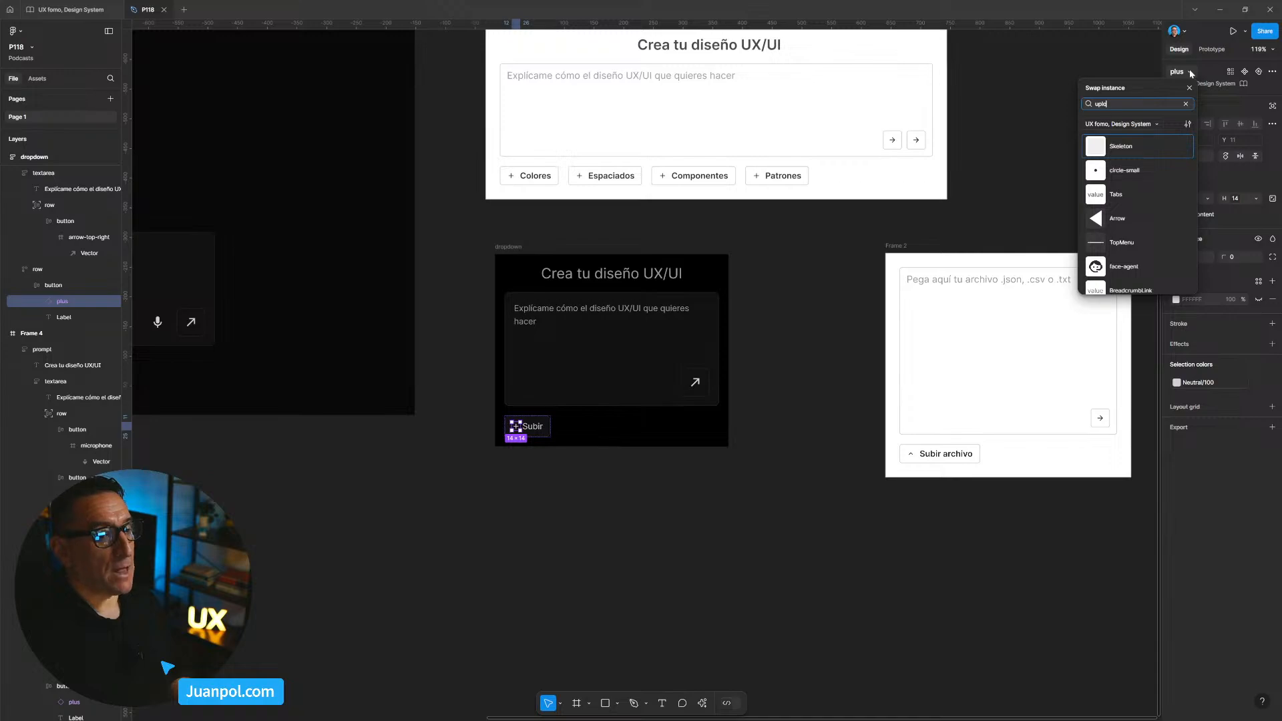
{"action": "key", "text": "Escape"}
{"action": "left_click", "coordinate": [809, 474]}
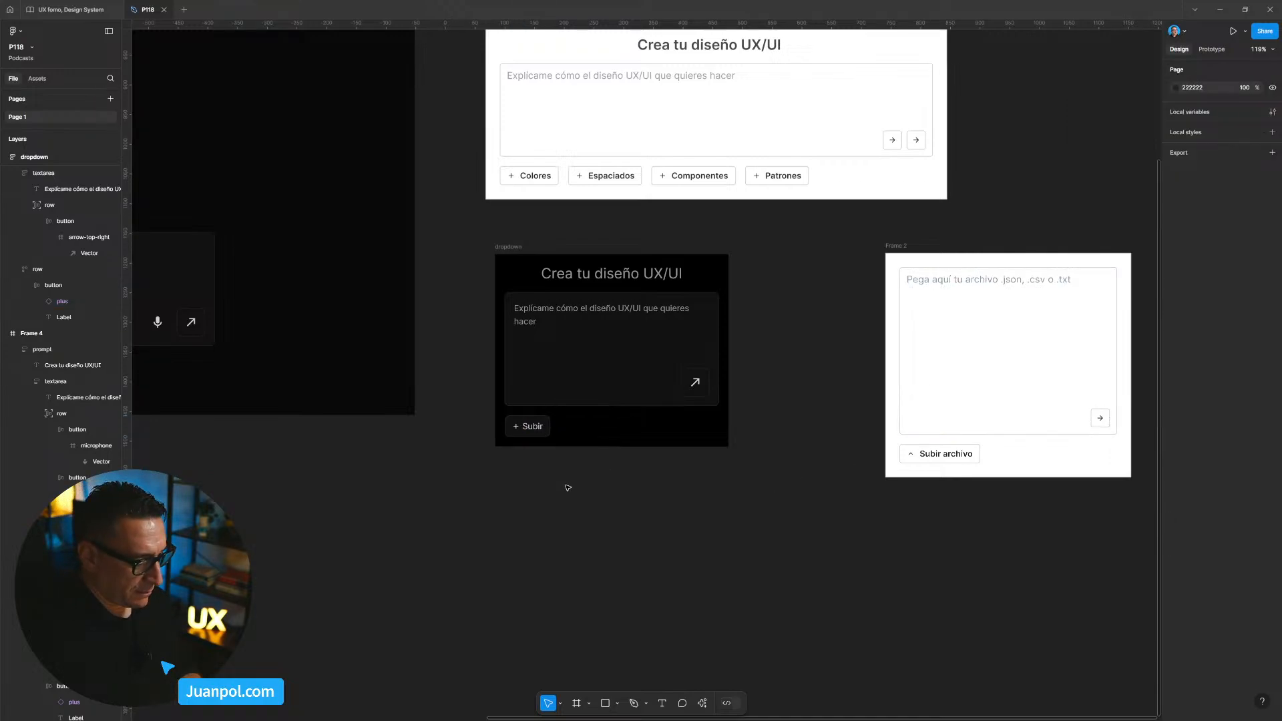
{"action": "scroll", "coordinate": [567, 487], "scroll_direction": "up", "scroll_amount": 5, "text": "ctrl"}
{"action": "right_click", "coordinate": [605, 517]}
{"action": "mouse_move", "coordinate": [636, 601]}
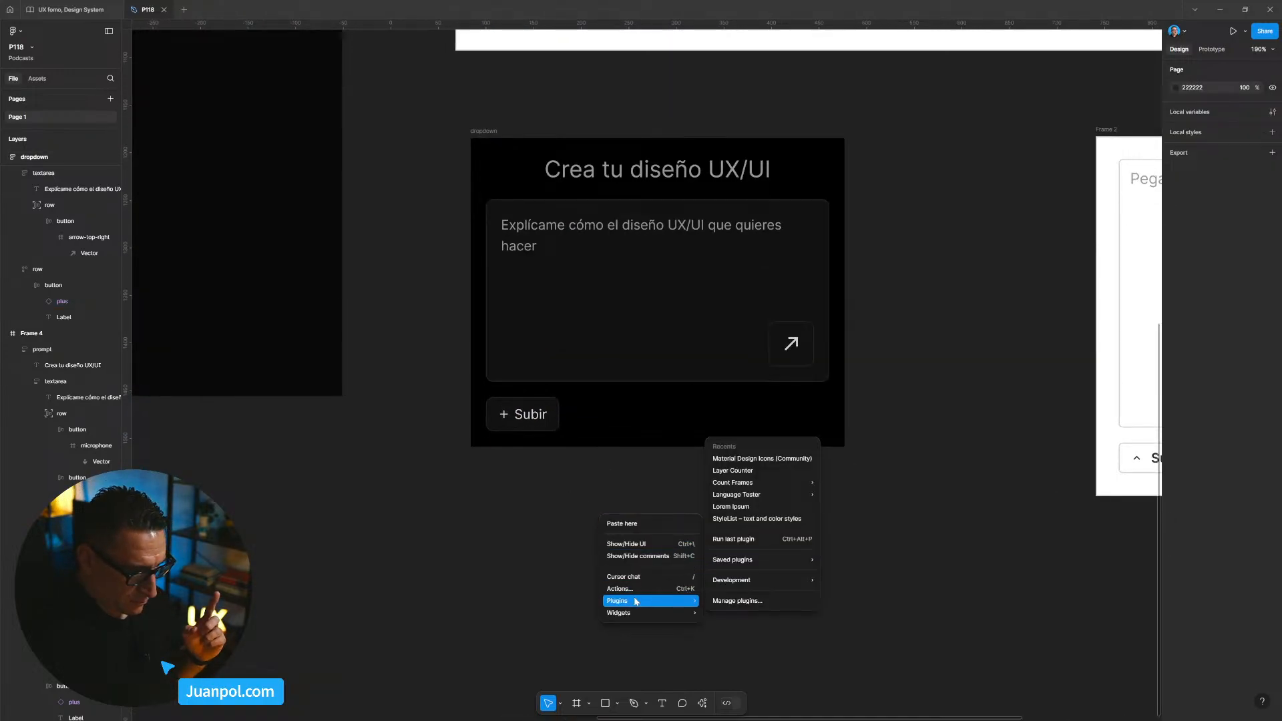
{"action": "left_click", "coordinate": [549, 427]}
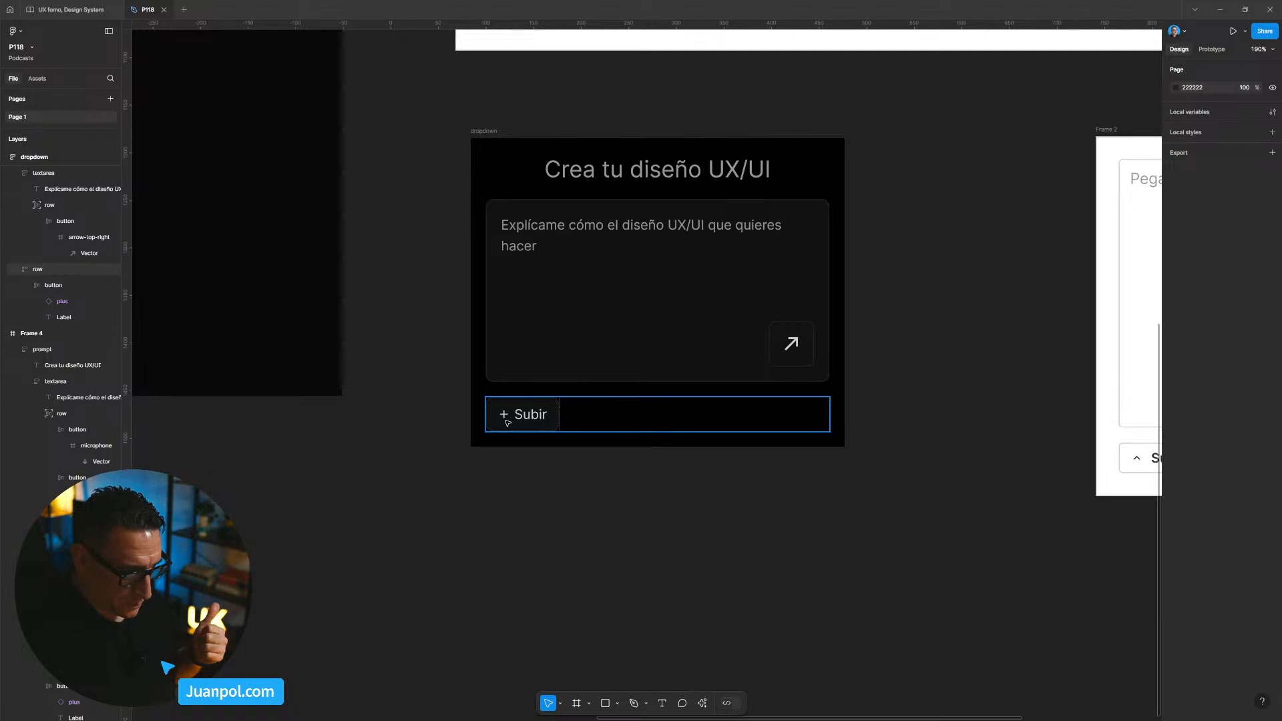
{"action": "left_click", "coordinate": [637, 287]}
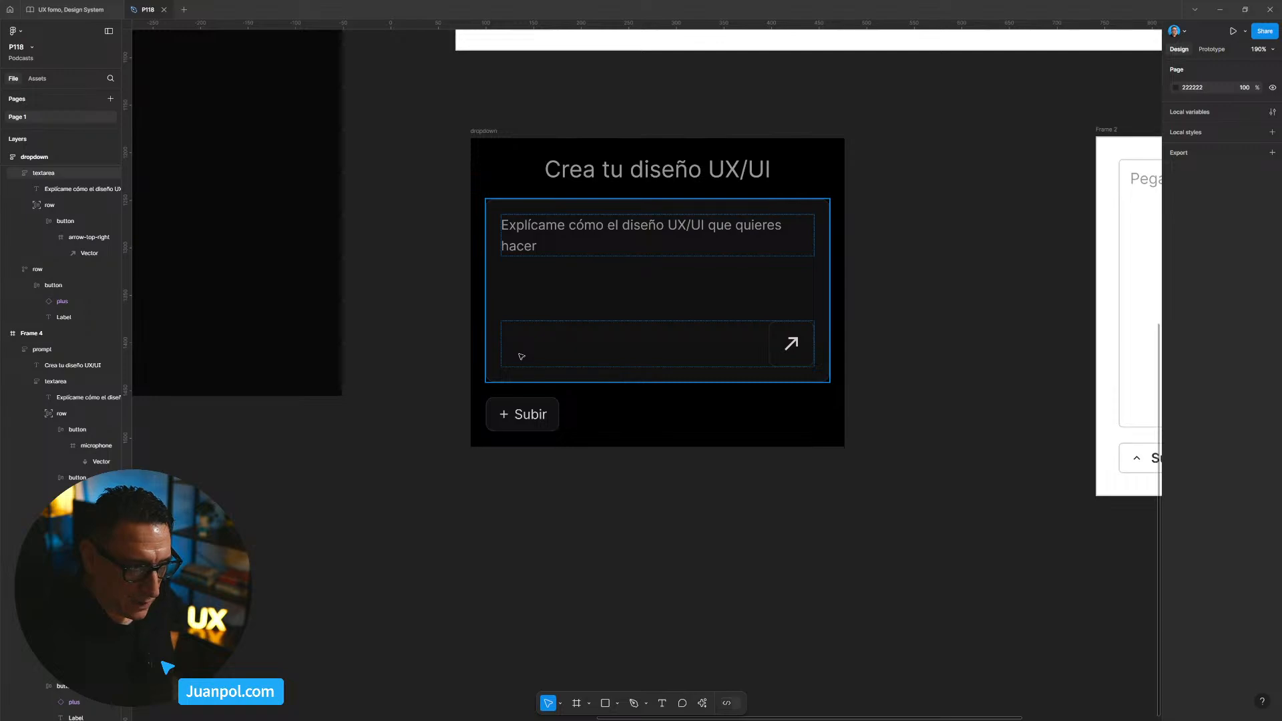
{"action": "left_click", "coordinate": [595, 409]}
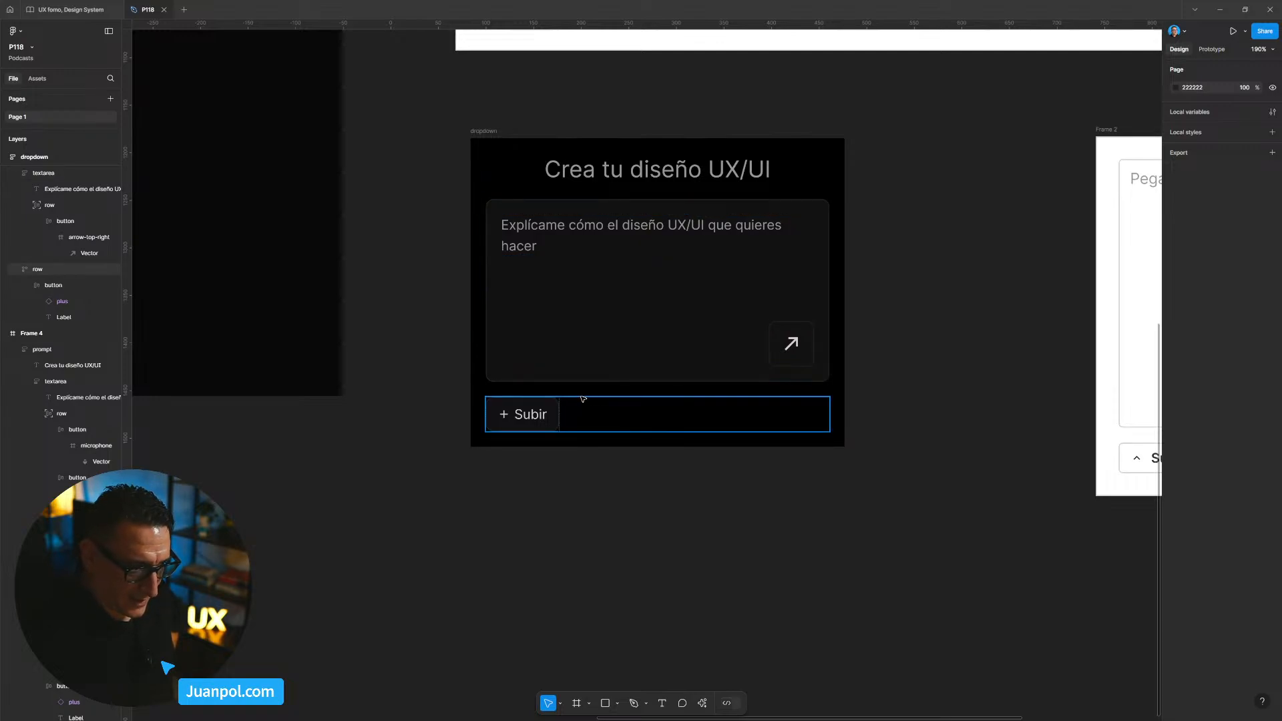
{"action": "left_click", "coordinate": [508, 420]}
{"action": "double_click", "coordinate": [508, 419]}
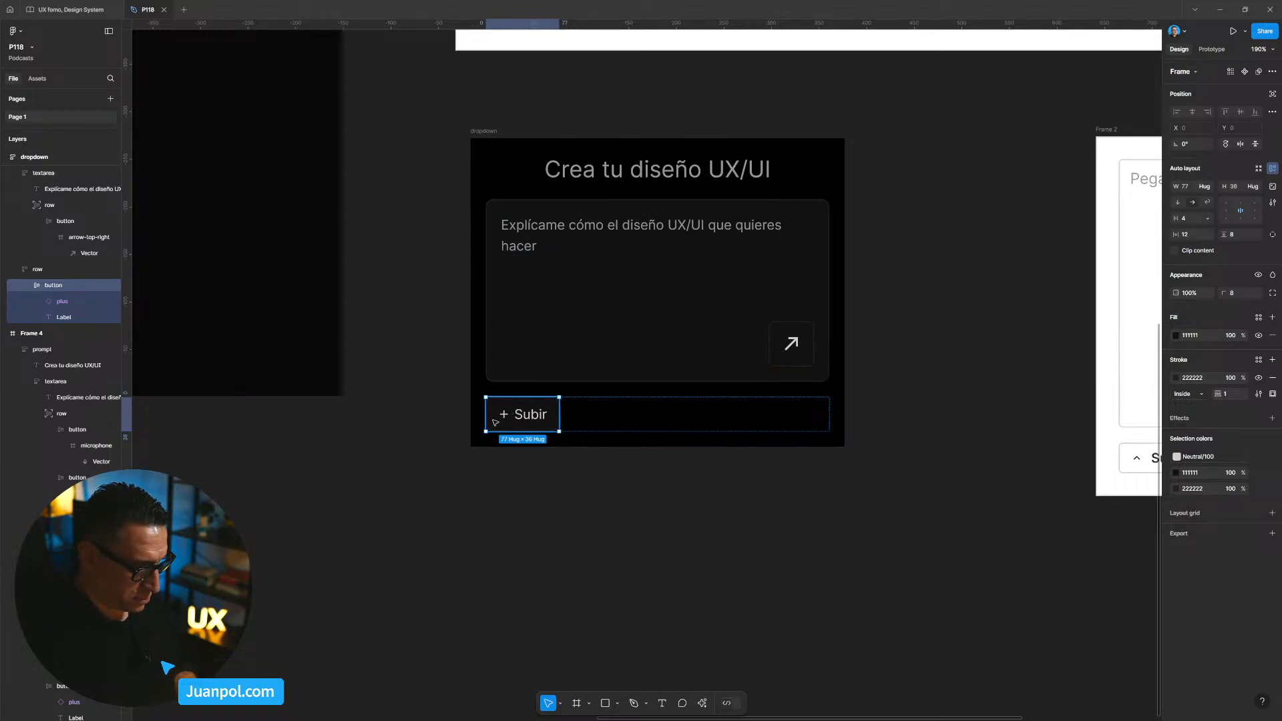
Insert the tray-arrow-up upload icon with the Material Design Icons plugin and place it below the dropdown panel.
{"action": "left_click", "coordinate": [845, 563]}
{"action": "right_click", "coordinate": [846, 563]}
{"action": "mouse_move", "coordinate": [888, 645]}
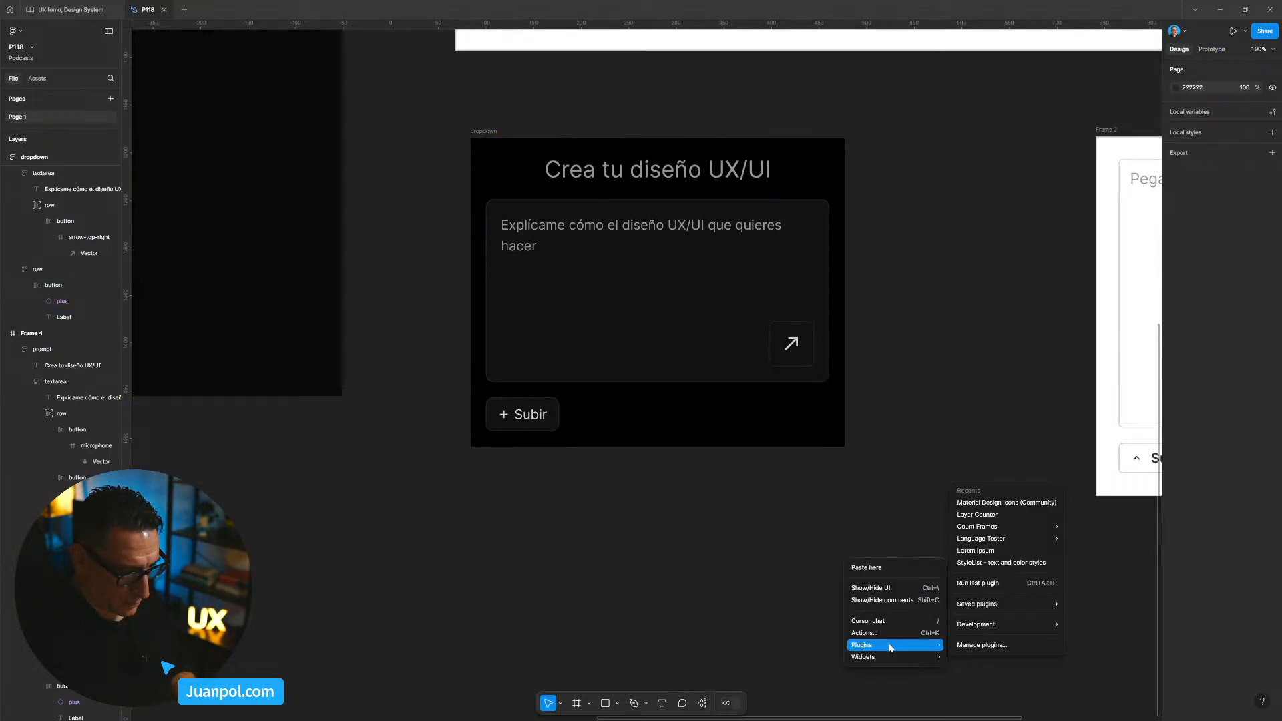
{"action": "left_click", "coordinate": [1027, 505]}
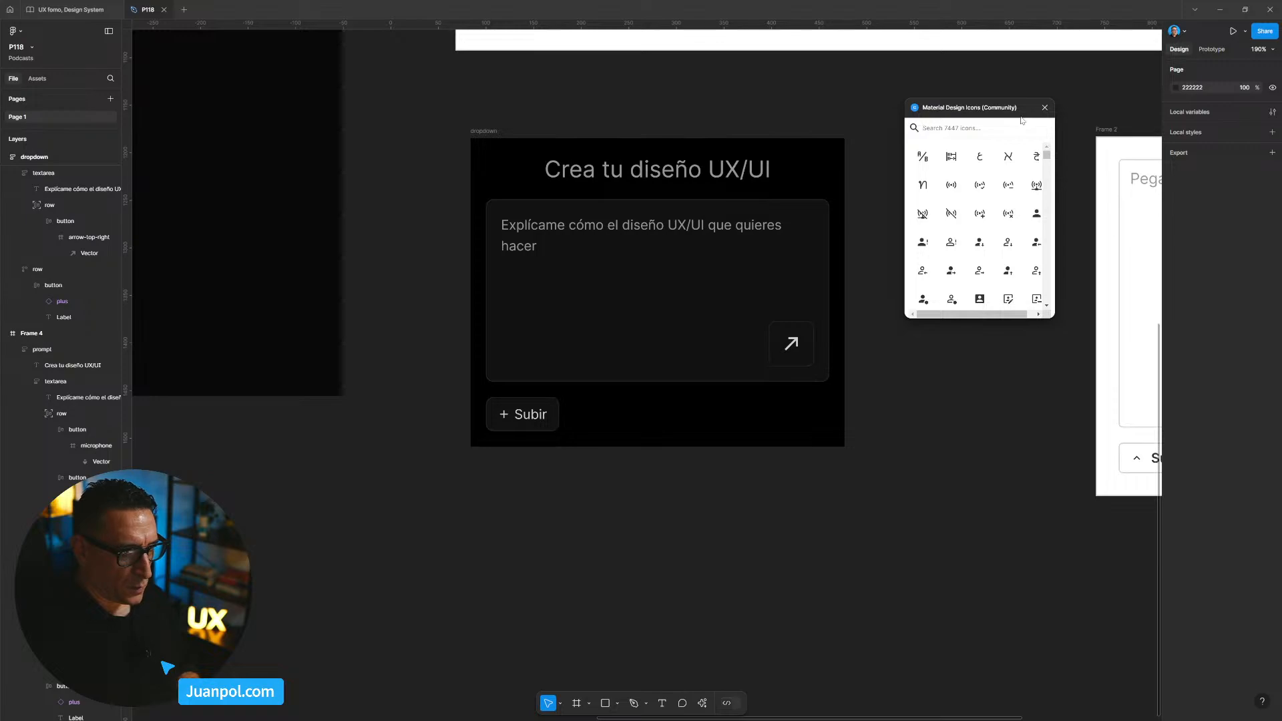
{"action": "type", "text": "upload"}
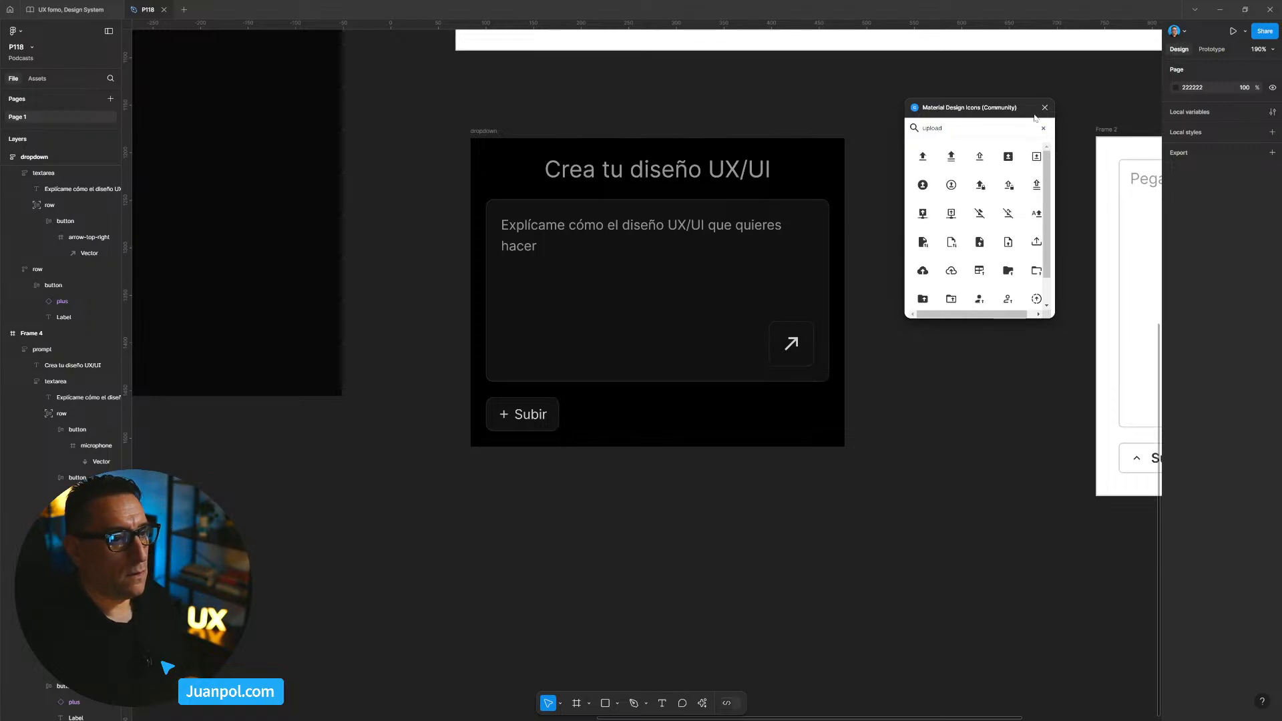
{"action": "left_click", "coordinate": [1036, 242]}
{"action": "left_click_drag", "start_coordinate": [653, 381], "coordinate": [534, 500]}
Scale the tray-arrow-up icon to 14 × 14 to match the Subir button's plus icon.
{"action": "left_click", "coordinate": [505, 415]}
{"action": "double_click", "coordinate": [505, 415]}
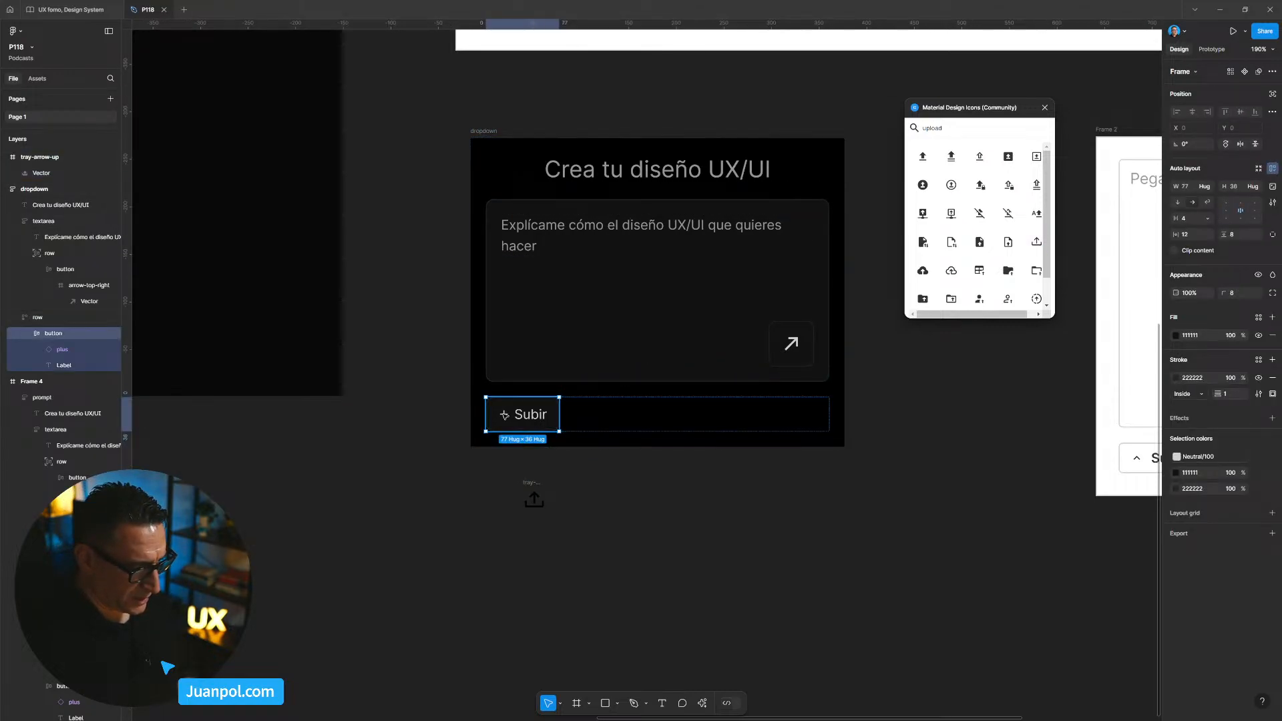
{"action": "double_click", "coordinate": [506, 416]}
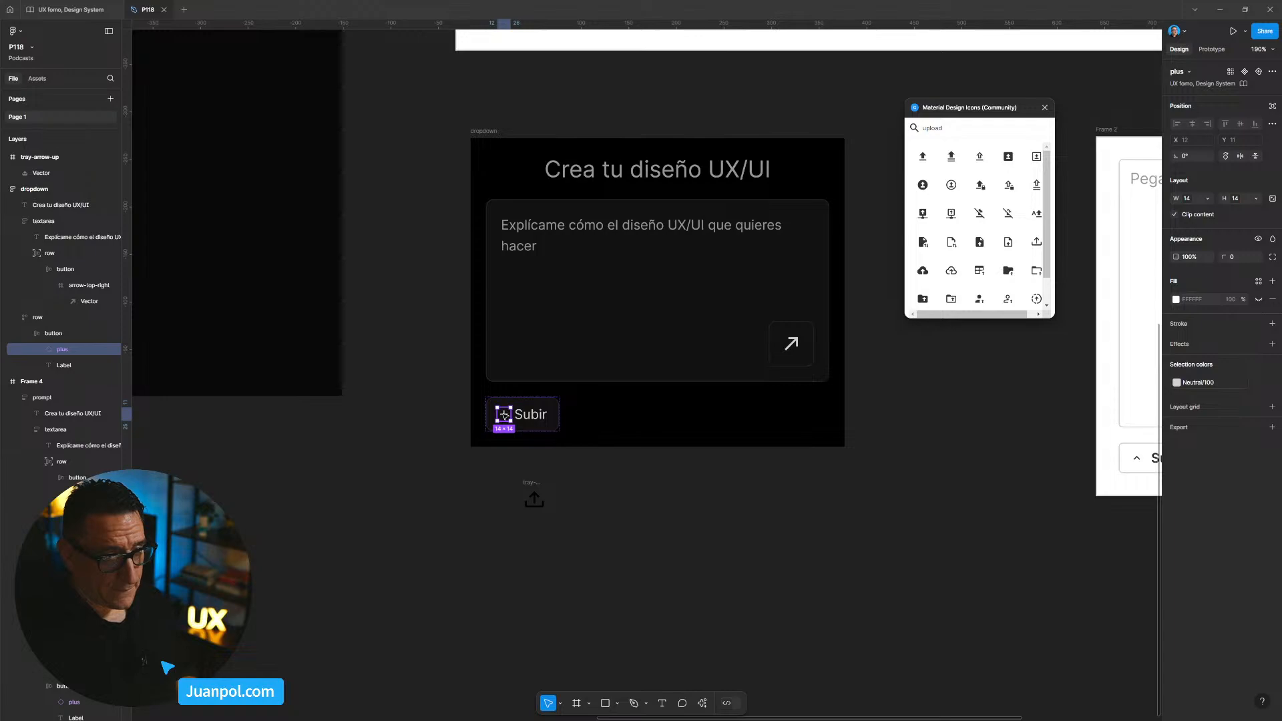
{"action": "left_click", "coordinate": [526, 493]}
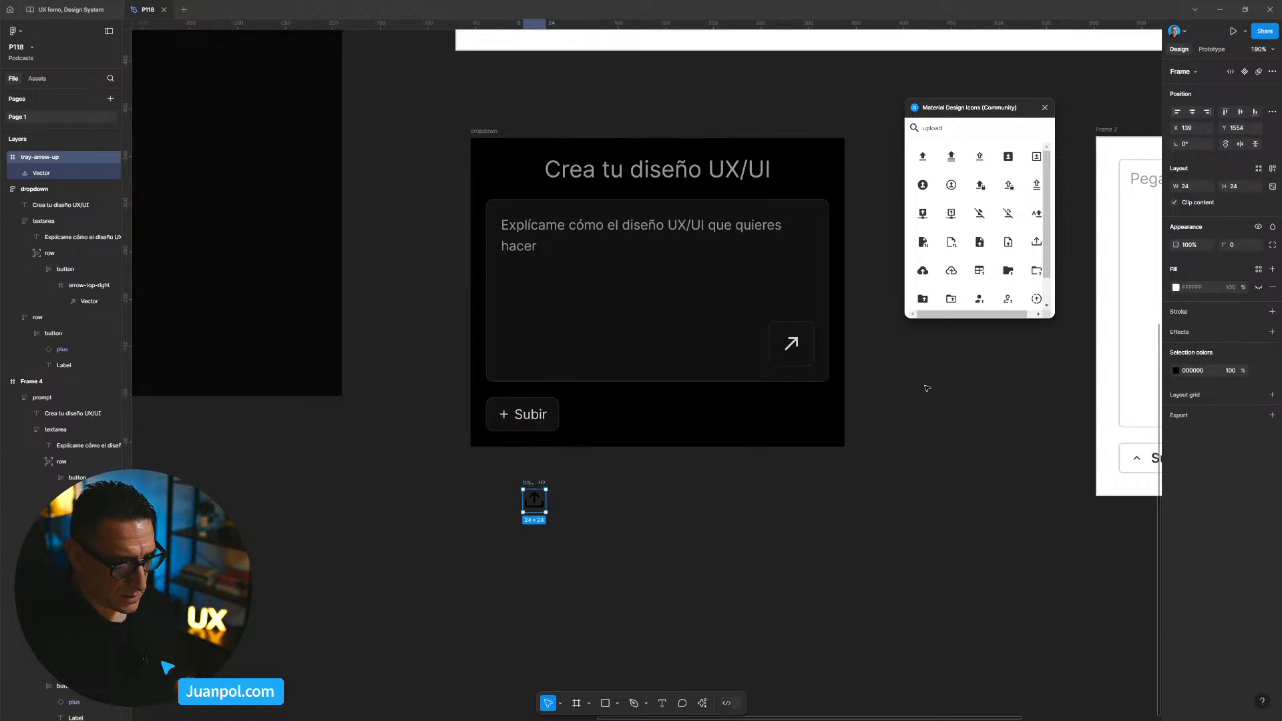
{"action": "key", "text": "k"}
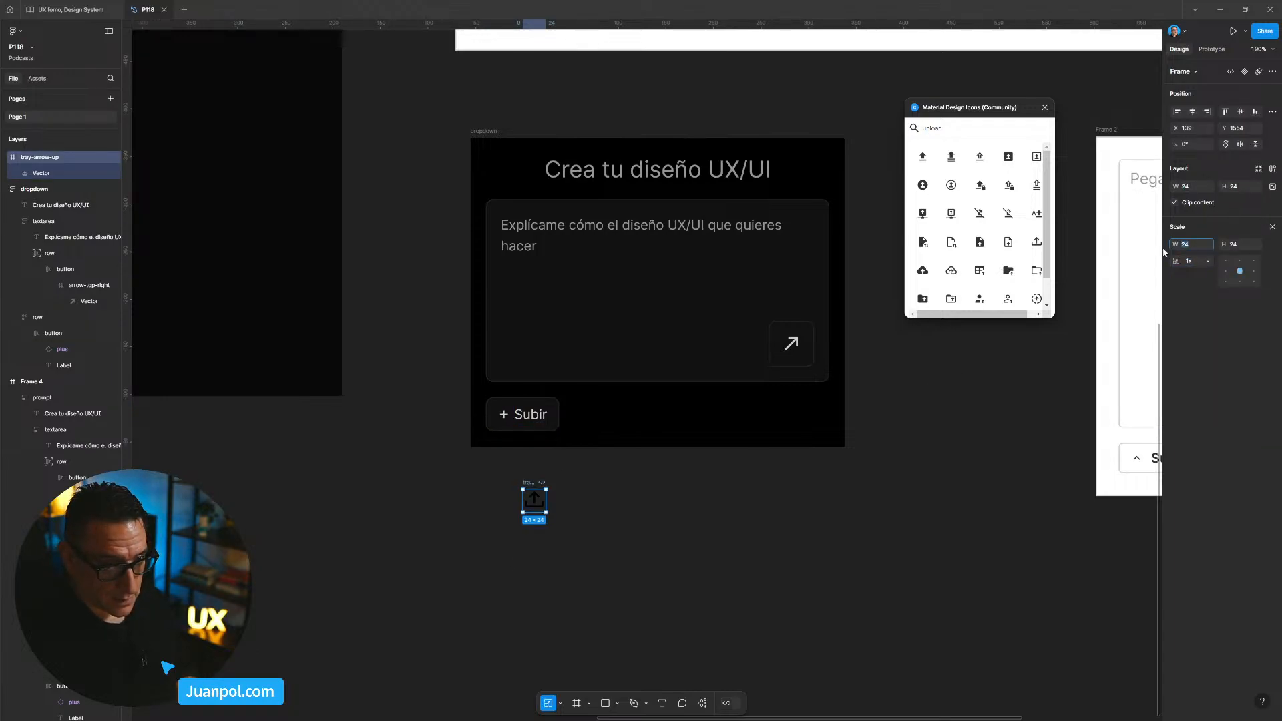
{"action": "scroll", "coordinate": [549, 425], "scroll_direction": "left", "scroll_amount": 1}
Recolor the tray-arrow-up icon below the dropdown panel with the library color Neutral/100.
{"action": "left_click", "coordinate": [549, 426]}
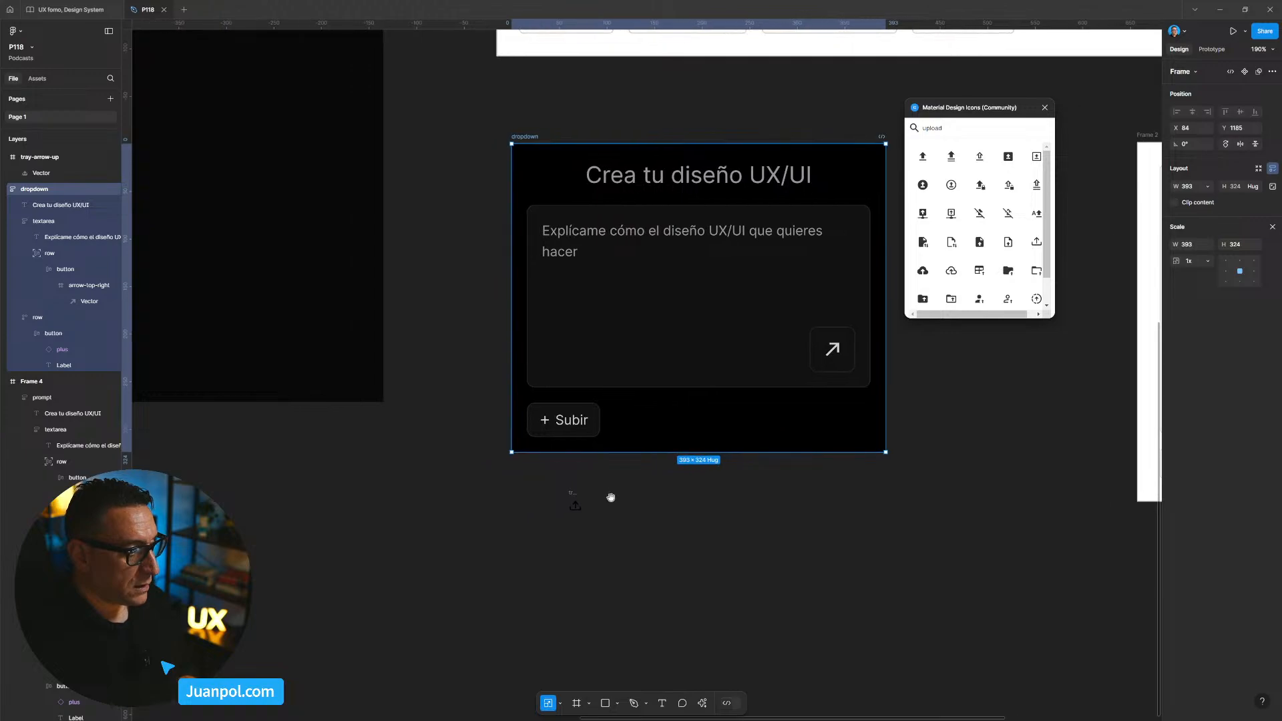
{"action": "double_click", "coordinate": [549, 425]}
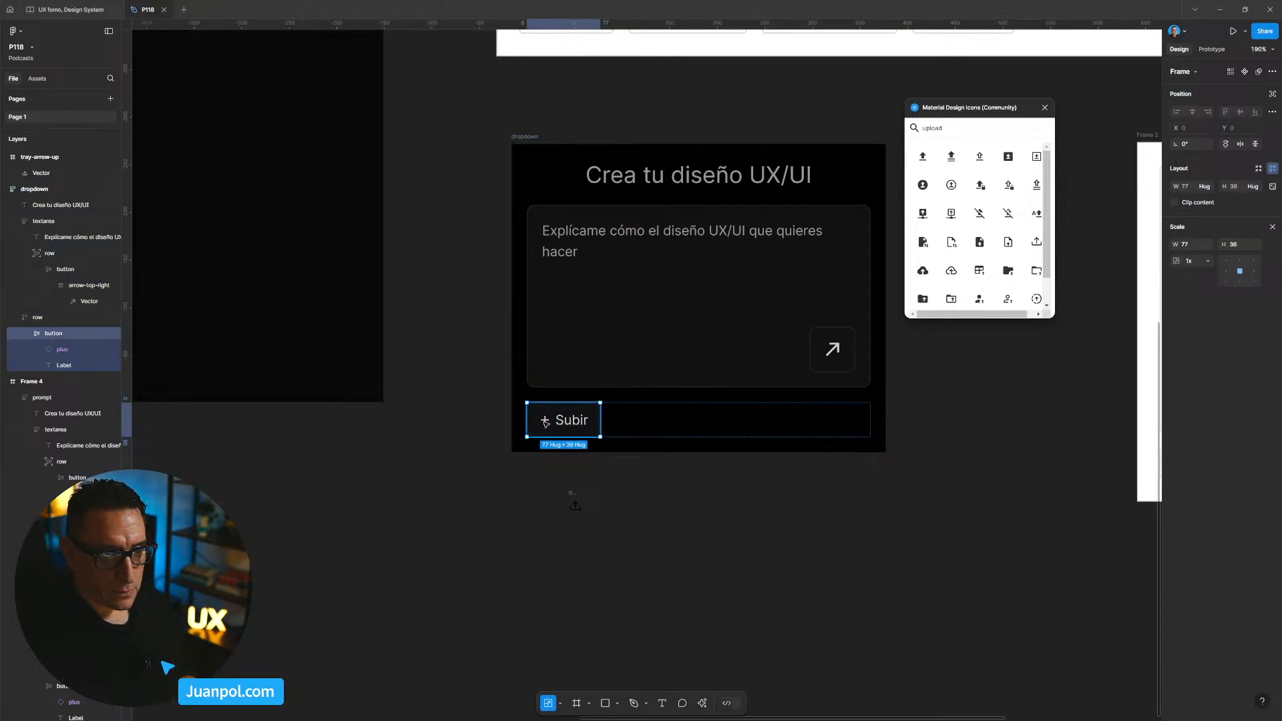
{"action": "key", "text": "Escape"}
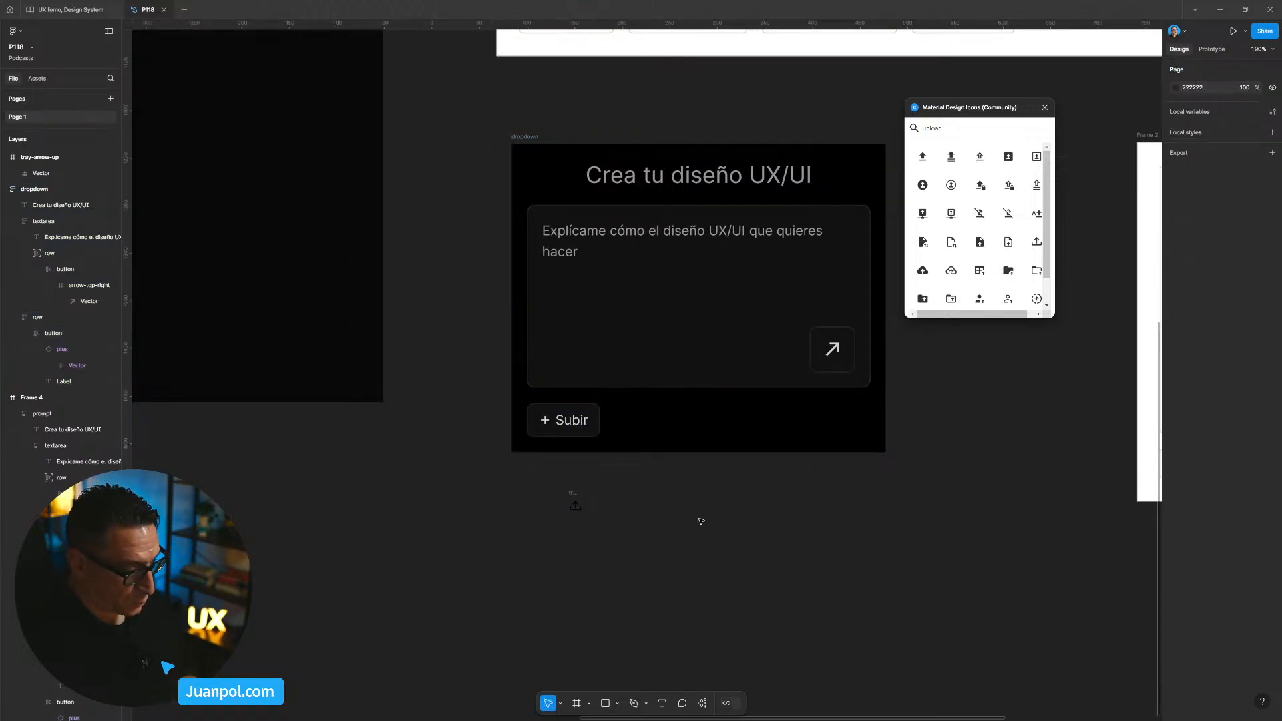
{"action": "left_click", "coordinate": [545, 422], "text": "ctrl"}
{"action": "left_click", "coordinate": [683, 506]}
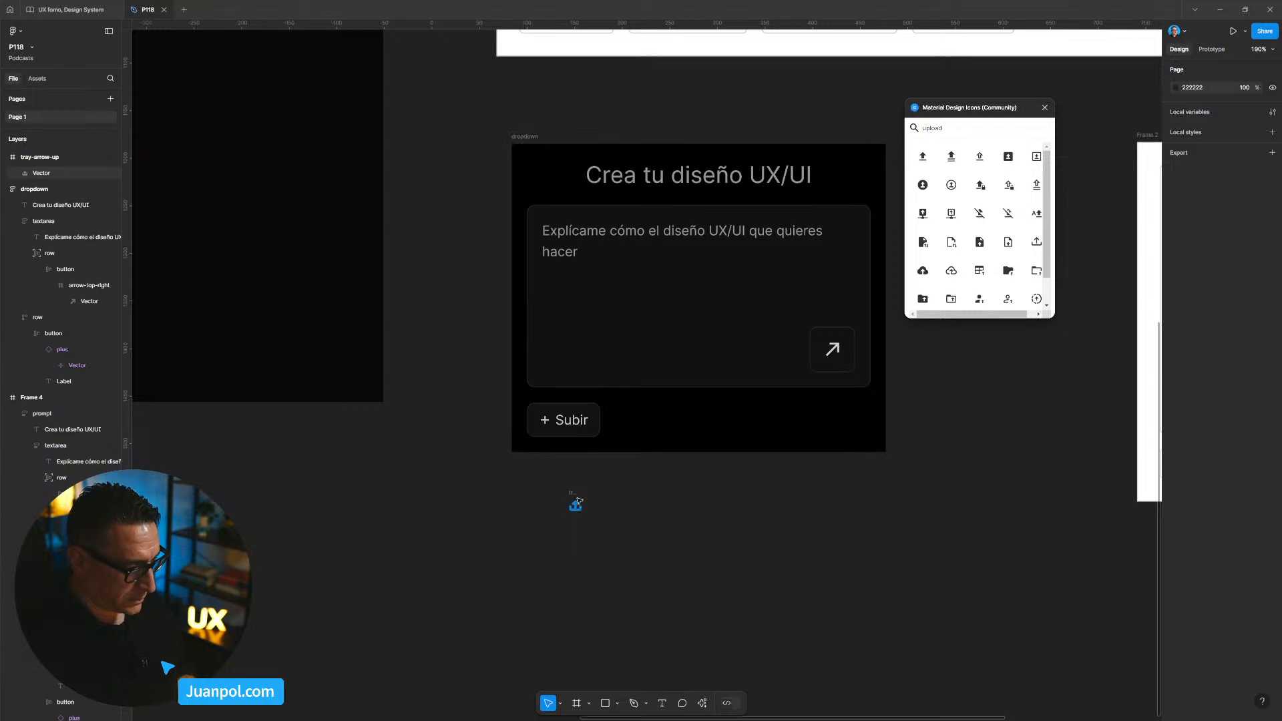
{"action": "left_click", "coordinate": [574, 506]}
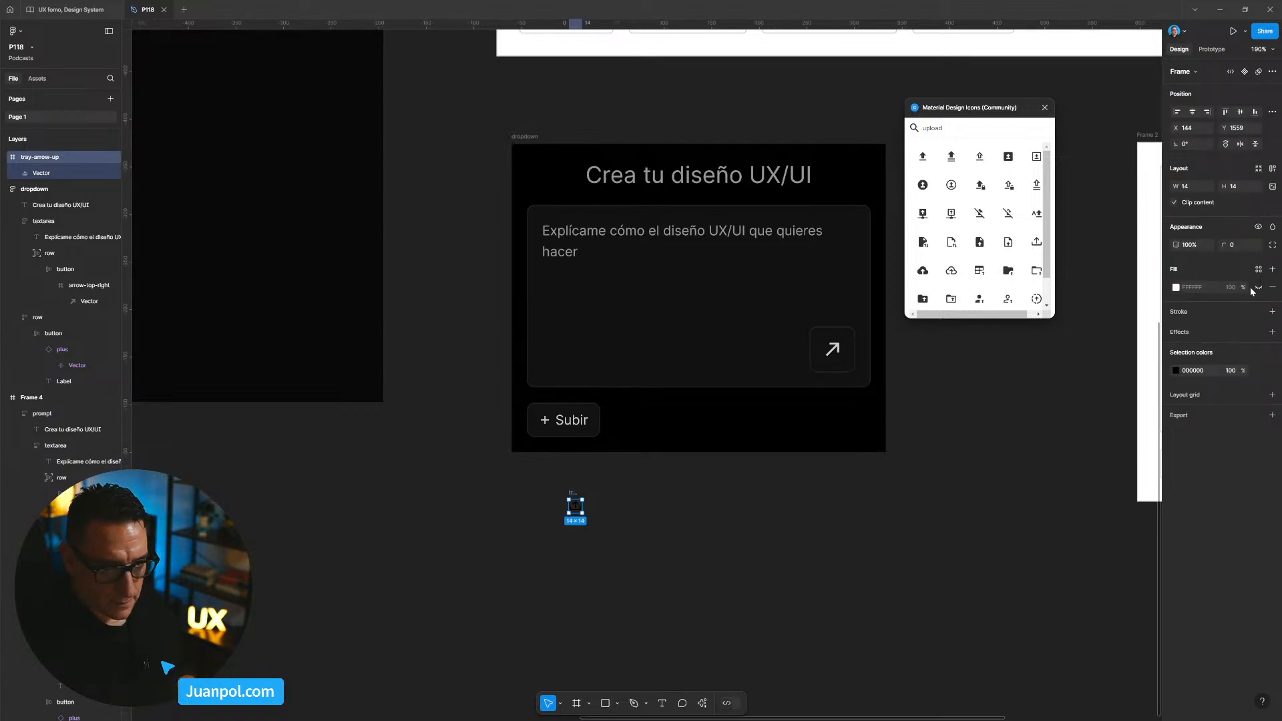
{"action": "left_click", "coordinate": [1258, 372]}
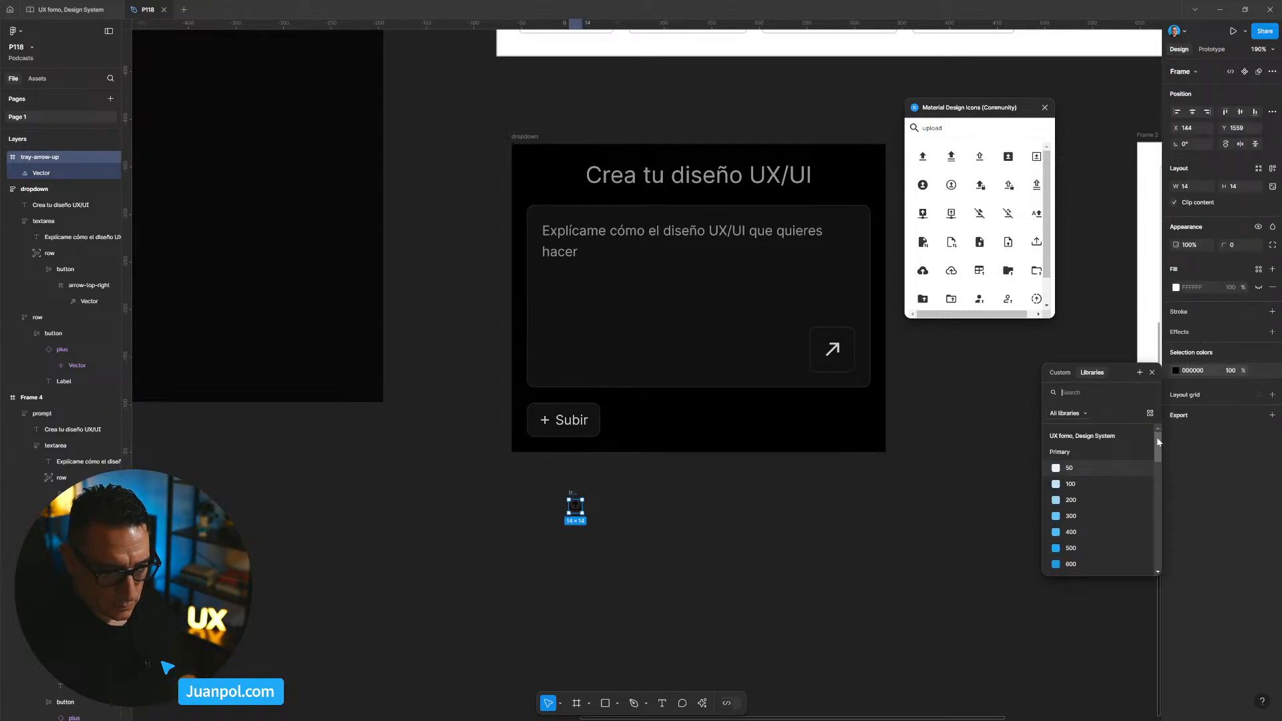
{"action": "scroll", "coordinate": [1148, 455], "scroll_direction": "down", "scroll_amount": 3}
{"action": "scroll", "coordinate": [1159, 512], "scroll_direction": "up", "scroll_amount": 3}
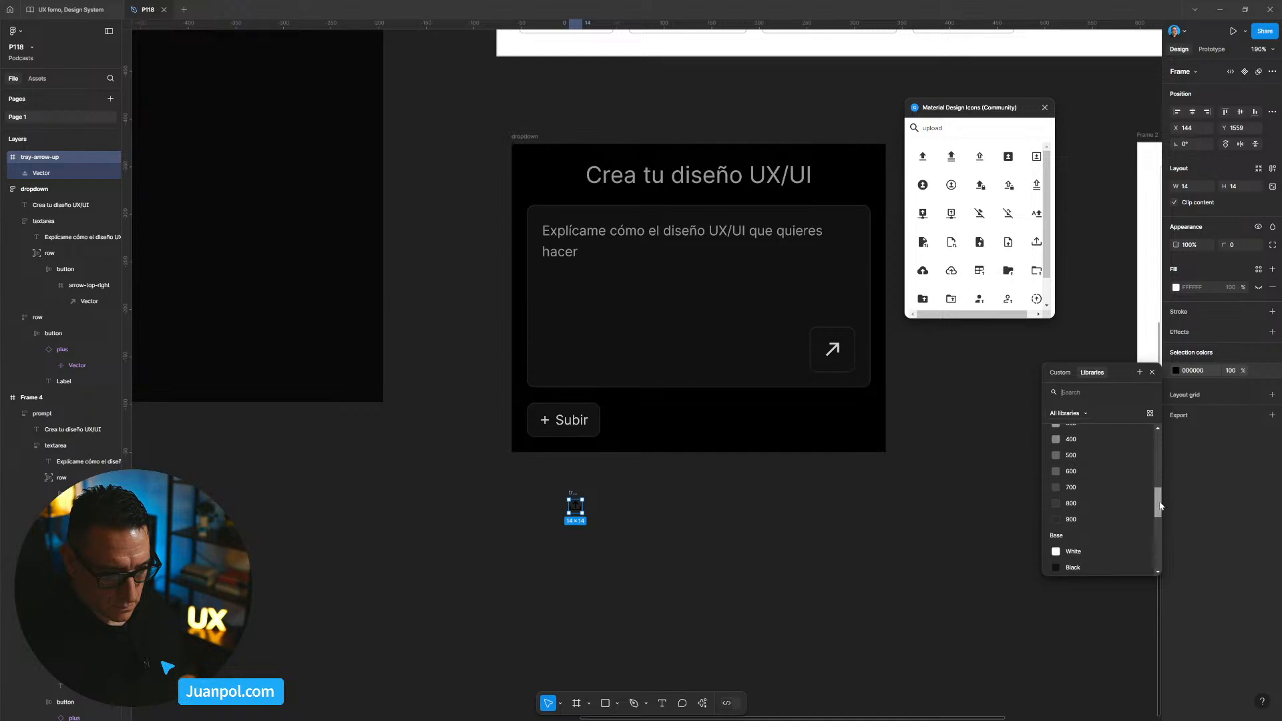
{"action": "left_click", "coordinate": [1096, 477]}
{"action": "left_click", "coordinate": [687, 516]}
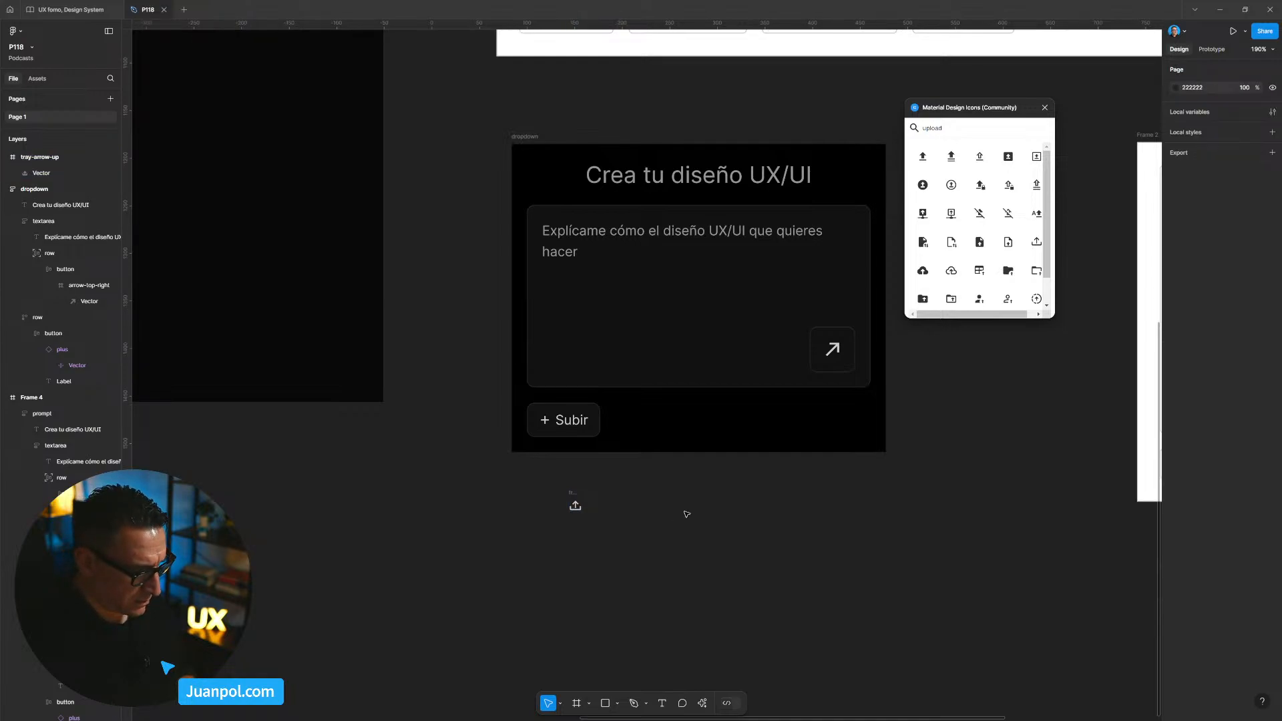
Move the tray-arrow-up icon into the Subir button before its label and delete the button's plus icon.
{"action": "left_click_drag", "start_coordinate": [573, 502], "coordinate": [554, 446]}
{"action": "left_click", "coordinate": [542, 421]}
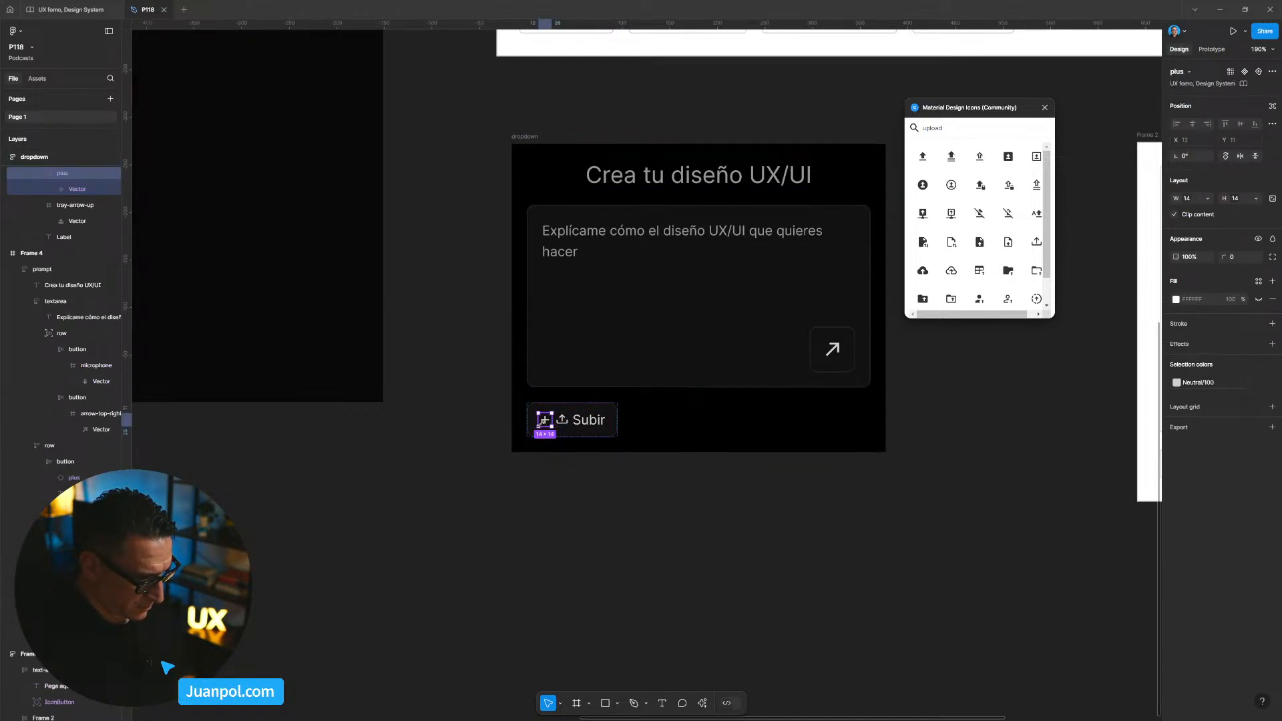
{"action": "key", "text": "Delete"}
Delete the "Crea tu diseño UX/UI" heading from the dropdown panel.
{"action": "scroll", "coordinate": [675, 606], "scroll_direction": "up", "scroll_amount": 3}
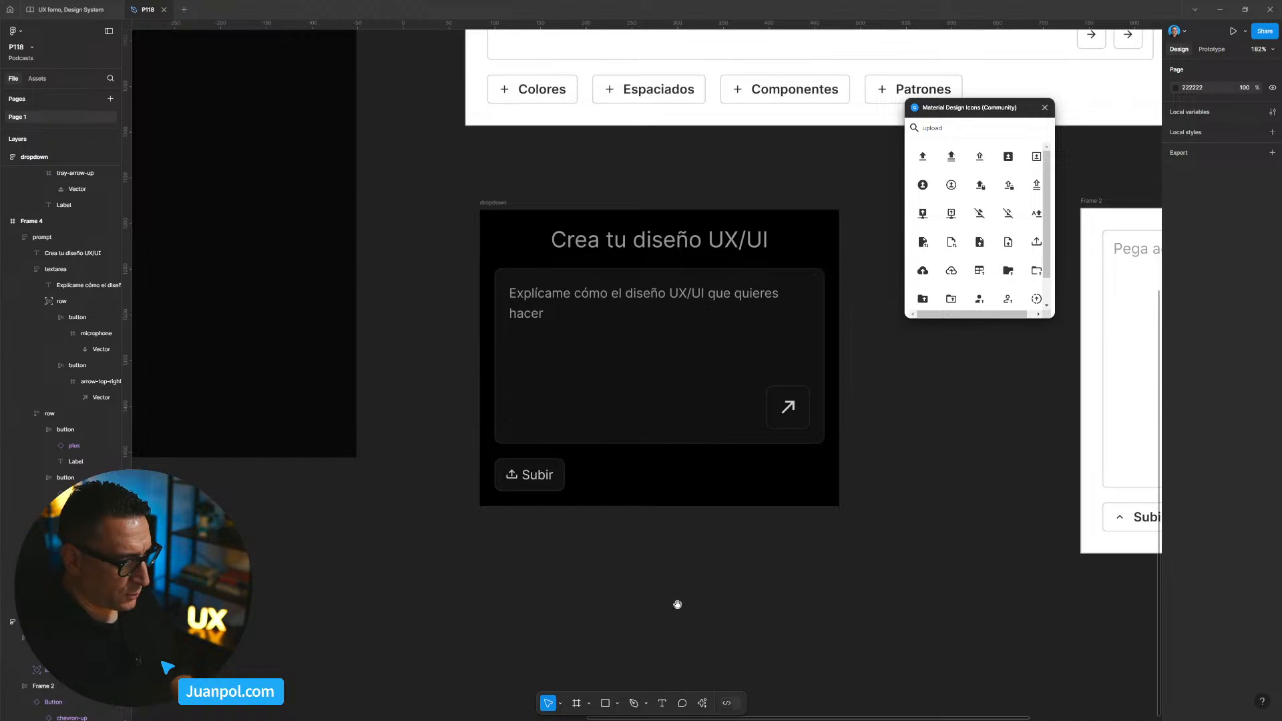
{"action": "scroll", "coordinate": [606, 496], "scroll_direction": "right", "scroll_amount": 2}
{"action": "scroll", "coordinate": [555, 297], "scroll_direction": "down", "scroll_amount": 2}
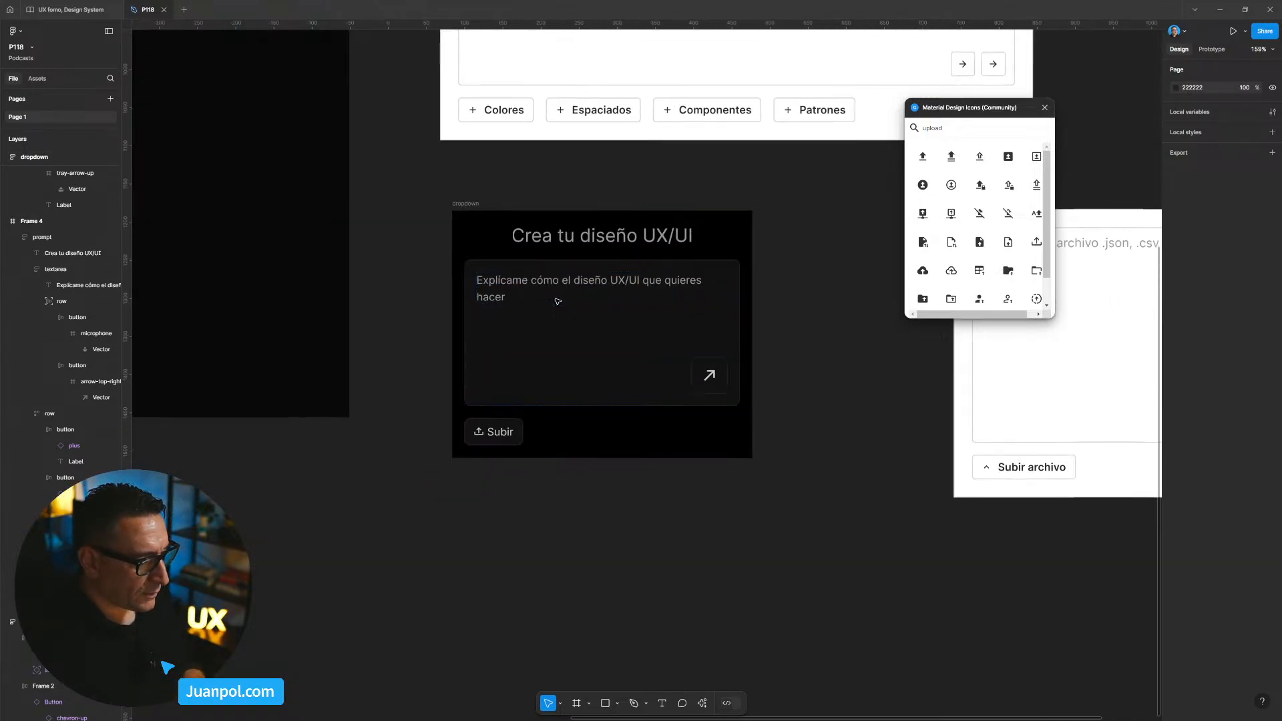
{"action": "left_click", "coordinate": [621, 244]}
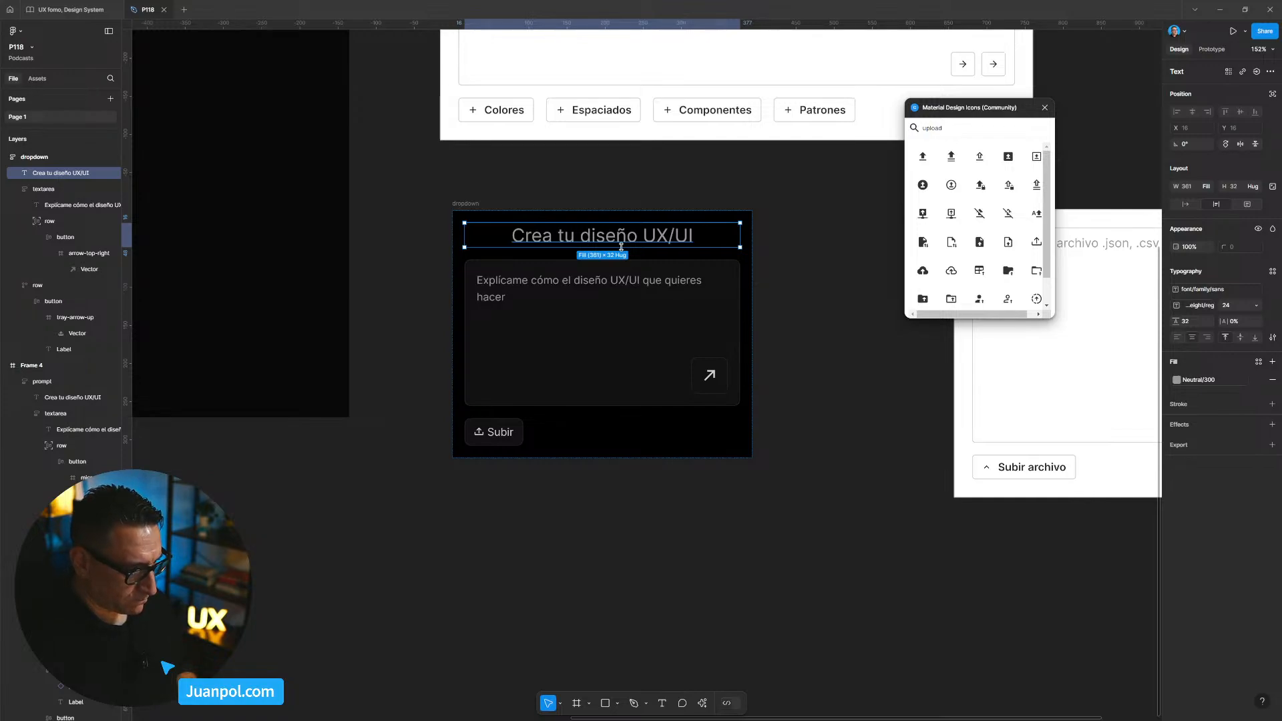
{"action": "key", "text": "Delete"}
{"action": "scroll", "coordinate": [822, 388], "scroll_direction": "up", "scroll_amount": 3}
{"action": "scroll", "coordinate": [821, 388], "scroll_direction": "left", "scroll_amount": 1}
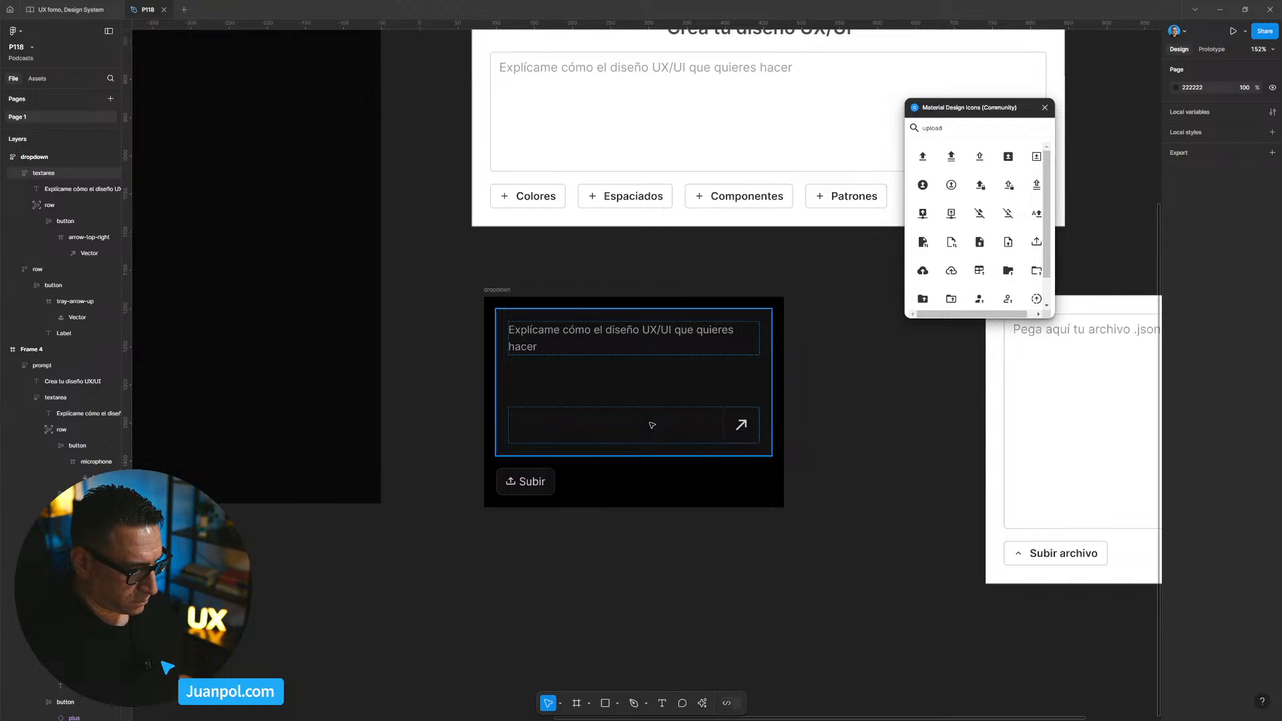
Stretch the dropdown panel downward to a height of about 337.
{"action": "left_click", "coordinate": [619, 341]}
{"action": "scroll", "coordinate": [583, 482], "scroll_direction": "up", "scroll_amount": 2}
{"action": "scroll", "coordinate": [583, 482], "scroll_direction": "left", "scroll_amount": 1}
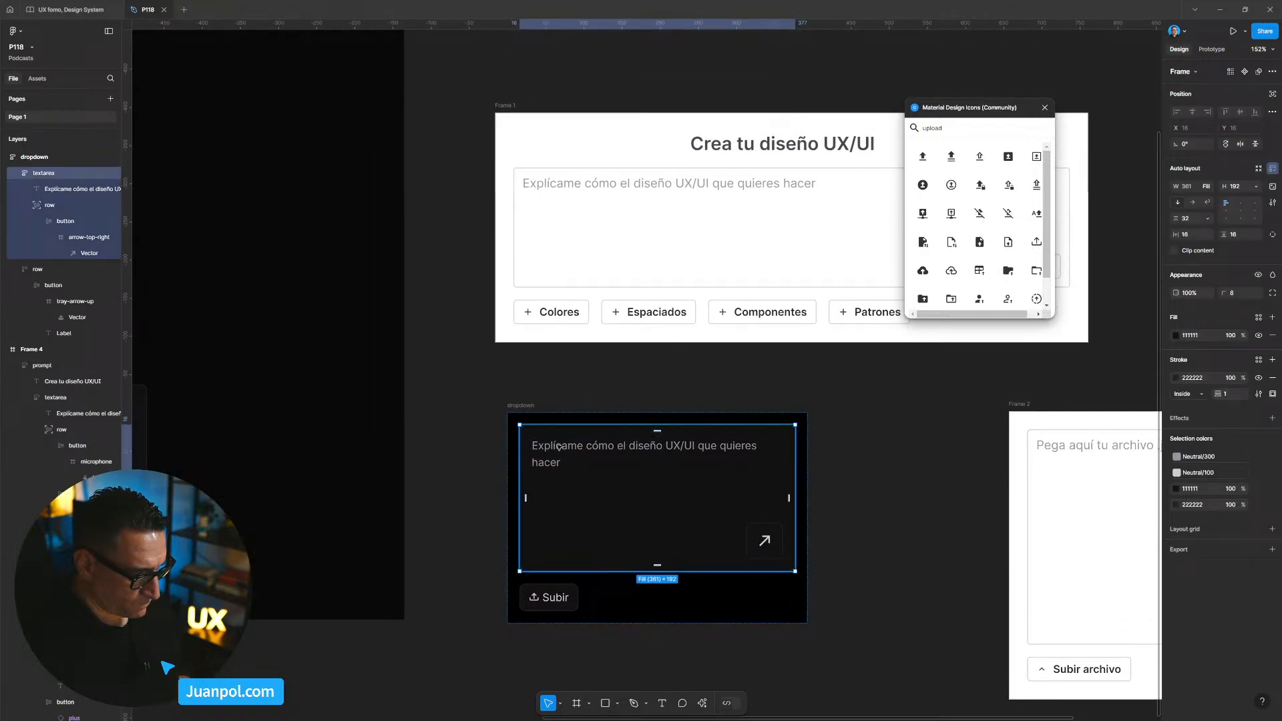
{"action": "scroll", "coordinate": [559, 445], "scroll_direction": "down", "scroll_amount": 2}
{"action": "left_click", "coordinate": [607, 547]}
{"action": "left_click_drag", "start_coordinate": [579, 560], "coordinate": [581, 607]}
Set the height of the dropdown panel's text area to Fill container.
{"action": "left_click", "coordinate": [738, 522]}
{"action": "left_click", "coordinate": [741, 478]}
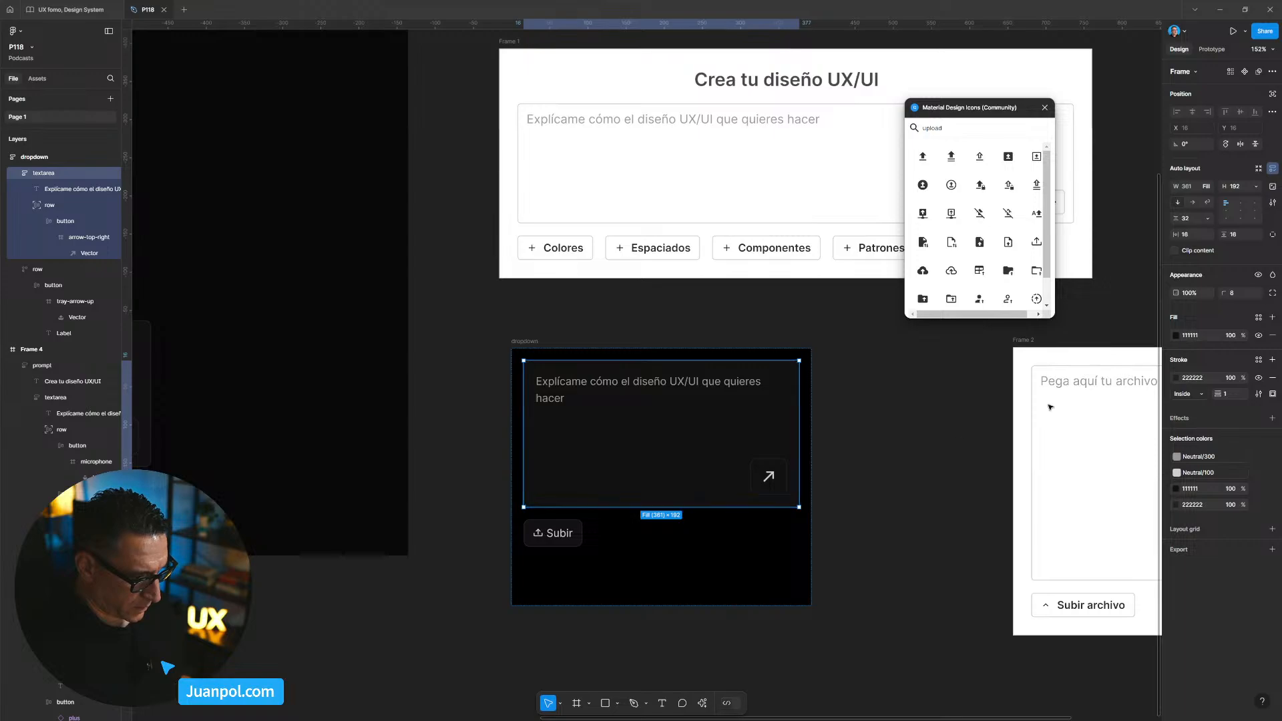
{"action": "left_click", "coordinate": [1255, 187]}
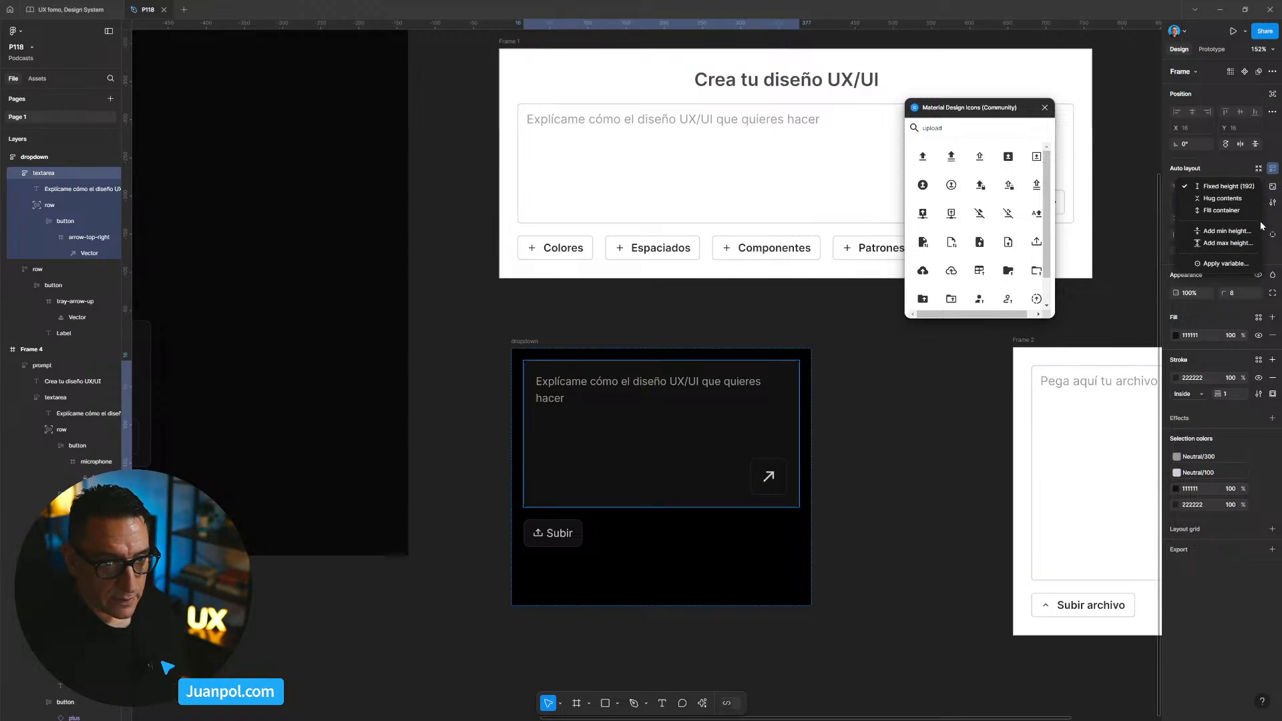
{"action": "left_click", "coordinate": [1196, 210]}
{"action": "scroll", "coordinate": [892, 571], "scroll_direction": "down", "scroll_amount": 1}
{"action": "left_click_drag", "start_coordinate": [892, 571], "coordinate": [897, 525]}
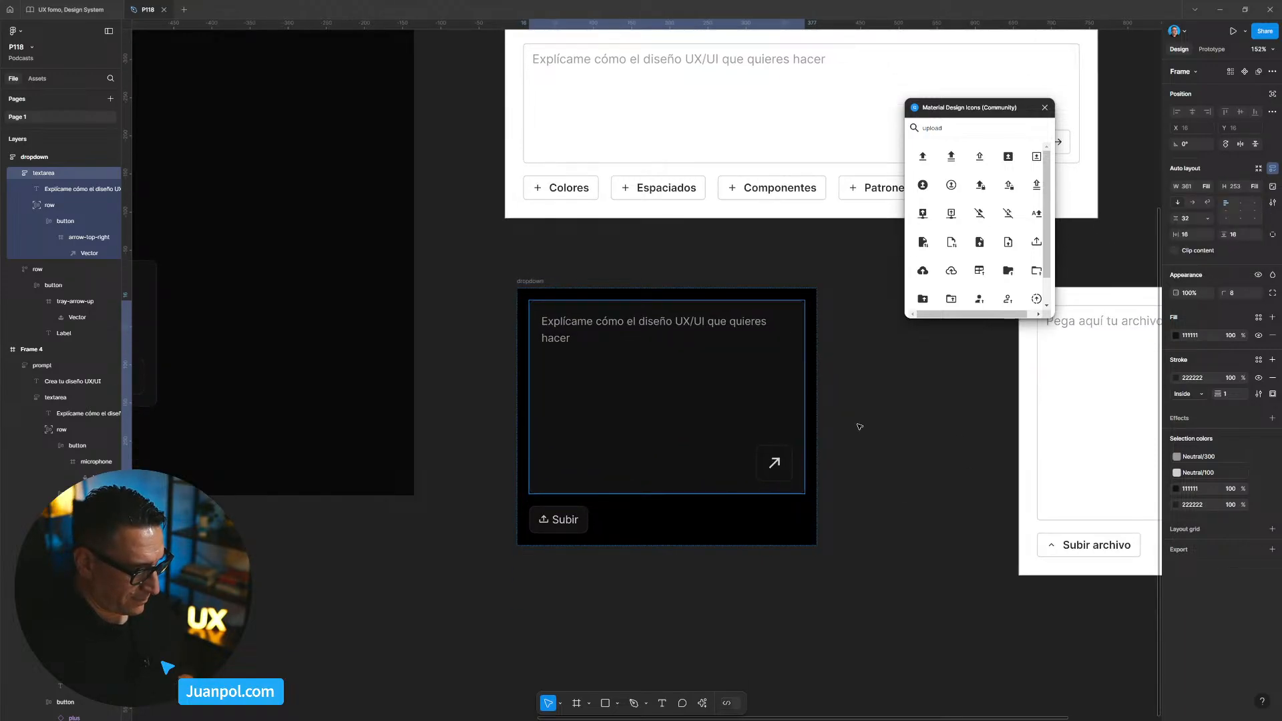
Examine the corner radius of the text area in Frame 4's prompt panel.
{"action": "left_click", "coordinate": [845, 377]}
{"action": "scroll", "coordinate": [842, 369], "scroll_direction": "down", "scroll_amount": 1}
{"action": "left_click_drag", "start_coordinate": [841, 369], "coordinate": [1154, 372]}
{"action": "scroll", "coordinate": [518, 523], "scroll_direction": "down", "scroll_amount": 3}
{"action": "scroll", "coordinate": [526, 444], "scroll_direction": "up", "scroll_amount": 4}
{"action": "scroll", "coordinate": [524, 427], "scroll_direction": "up", "scroll_amount": 2}
{"action": "left_click", "coordinate": [501, 312]}
{"action": "left_click", "coordinate": [515, 645]}
{"action": "left_click", "coordinate": [503, 288]}
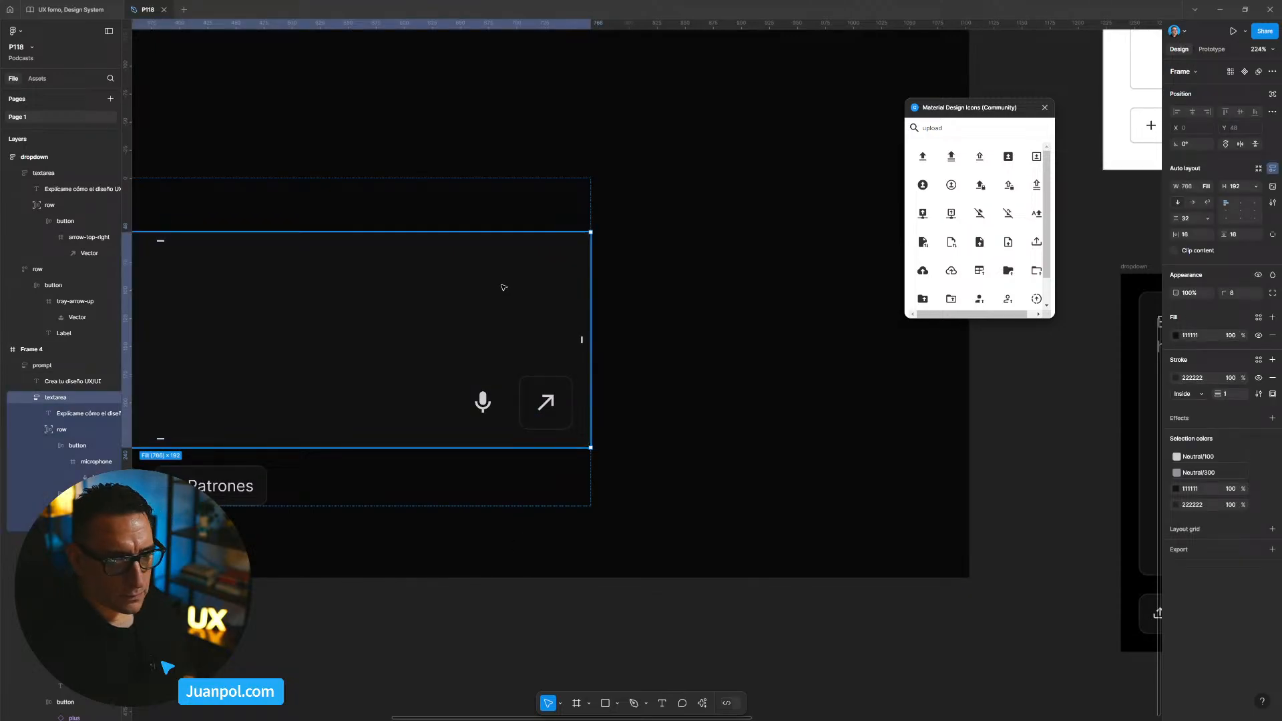
{"action": "scroll", "coordinate": [503, 309], "scroll_direction": "down", "scroll_amount": 3}
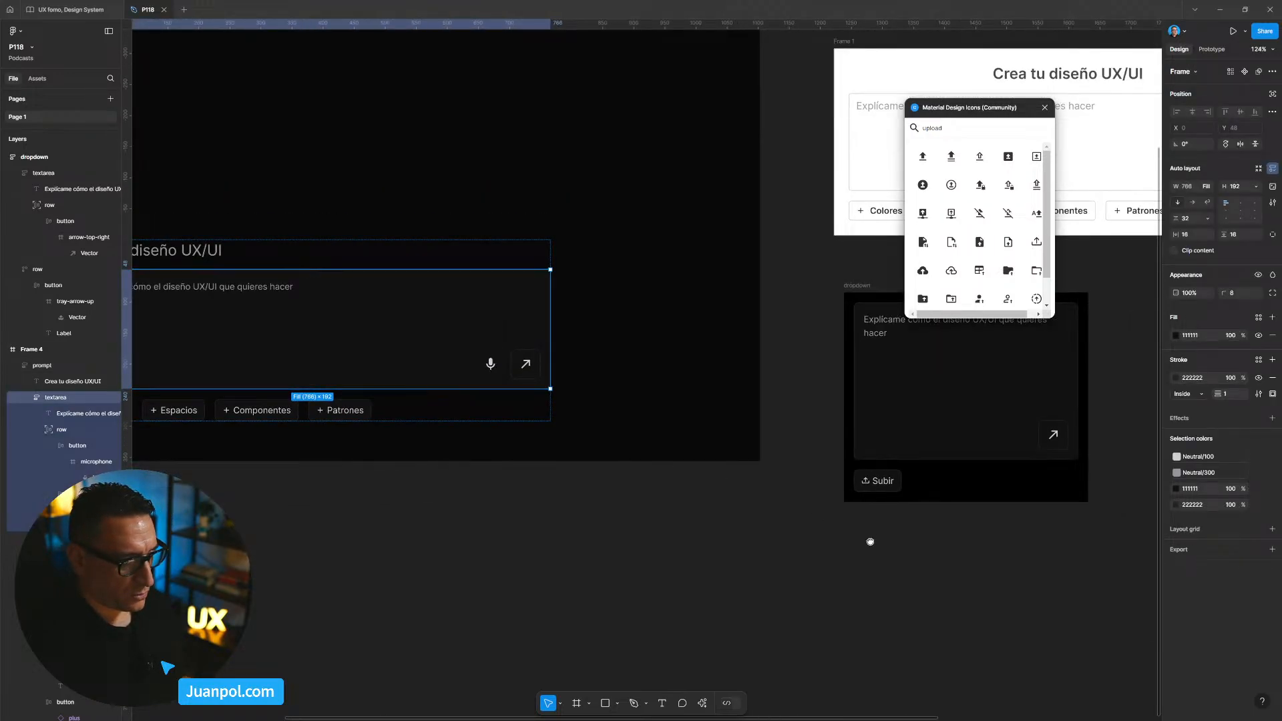
{"action": "left_click_drag", "start_coordinate": [870, 538], "coordinate": [675, 568]}
Try corner radii of 8 and 12 on the dropdown panel.
{"action": "left_click", "coordinate": [665, 319]}
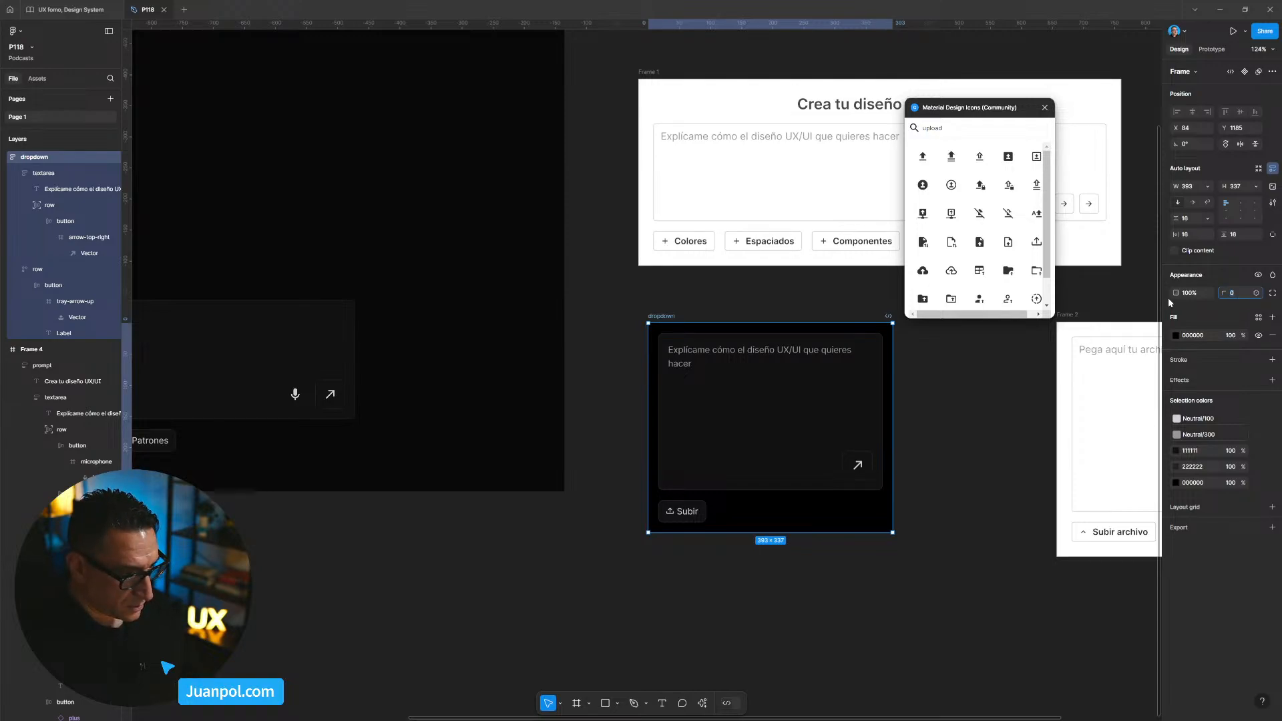
{"action": "left_click", "coordinate": [799, 405]}
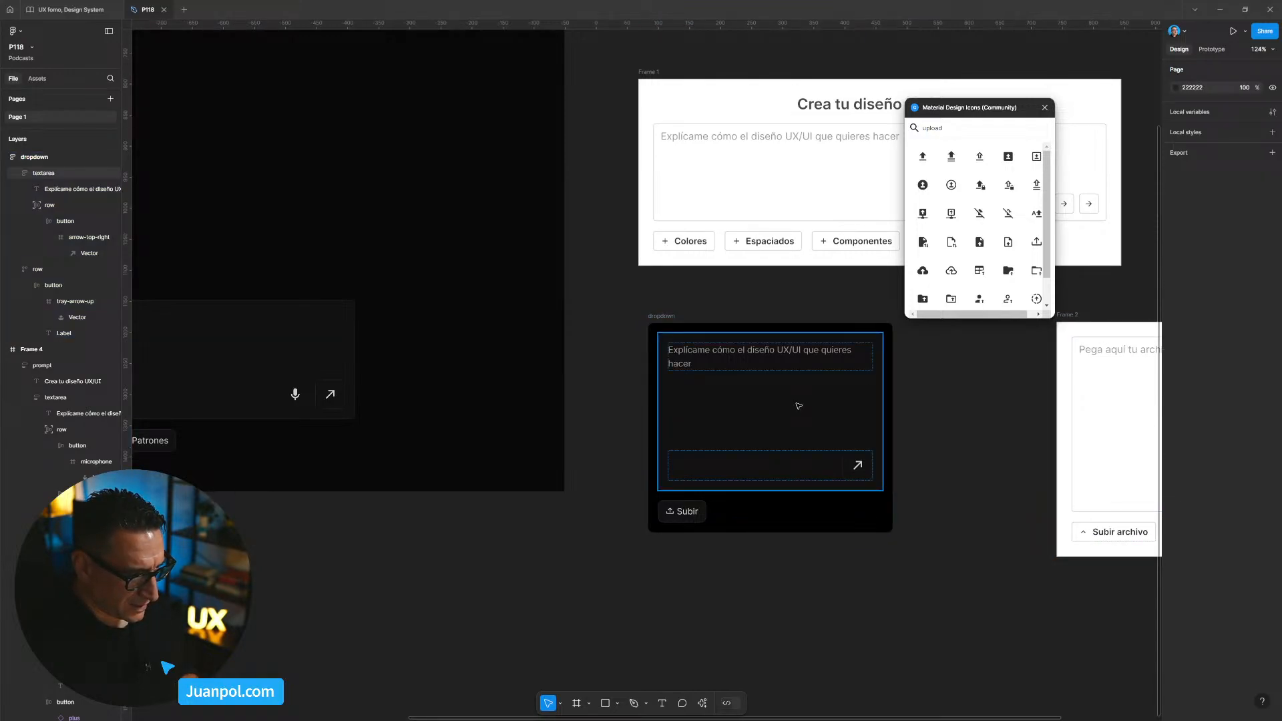
{"action": "left_click", "coordinate": [687, 328]}
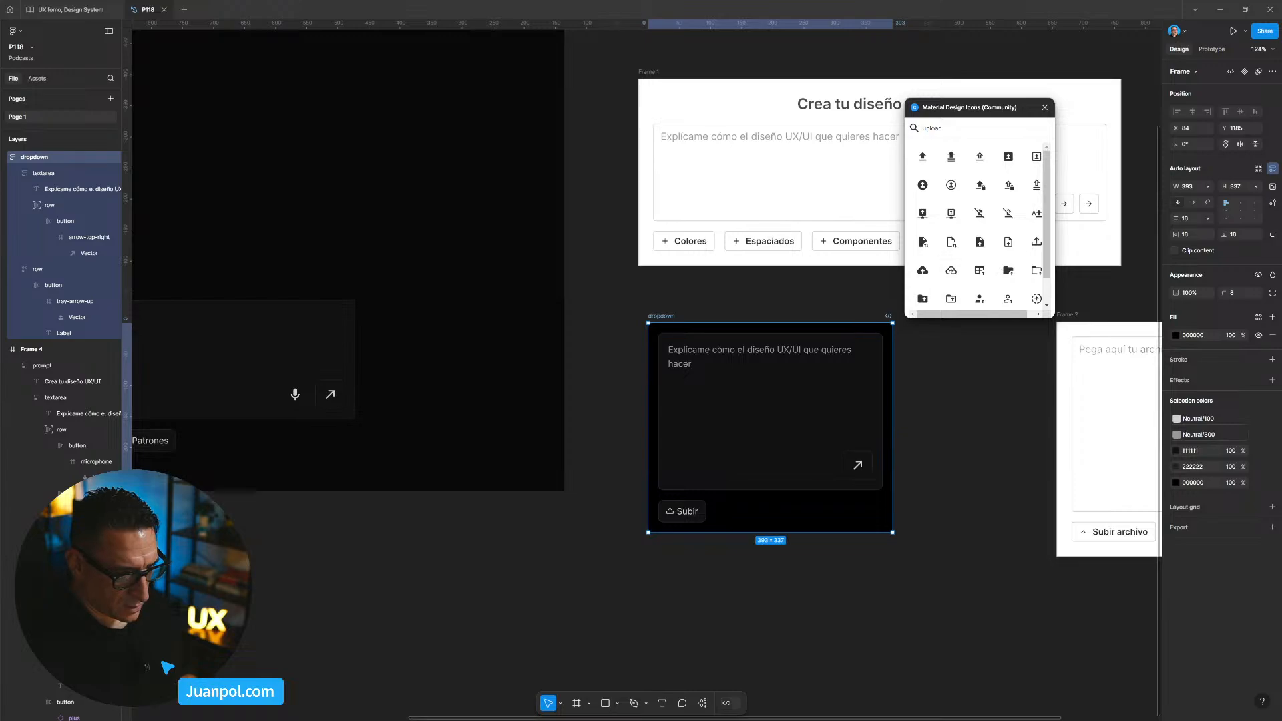
{"action": "left_click", "coordinate": [1234, 294]}
{"action": "type", "text": "1"}
{"action": "key", "text": "Return"}
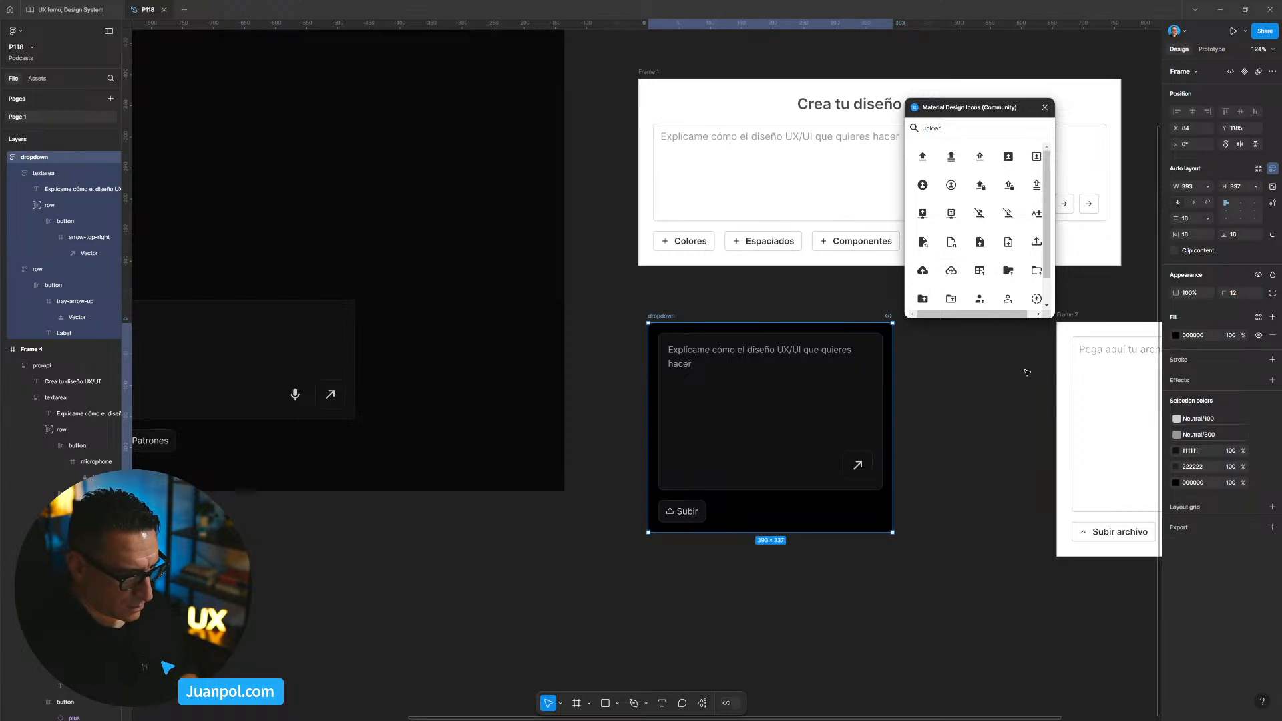
{"action": "left_click", "coordinate": [959, 340]}
Set the dropdown panel's corner radius to 16.
{"action": "scroll", "coordinate": [959, 340], "scroll_direction": "up", "scroll_amount": 5}
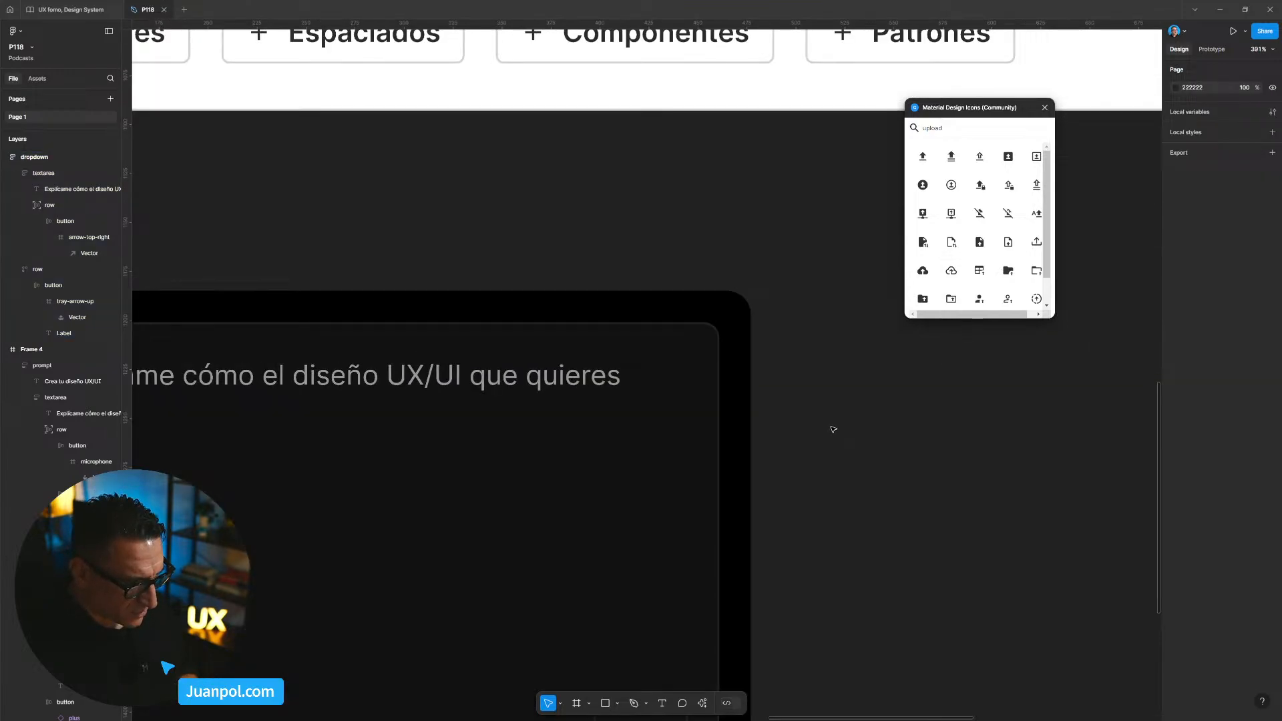
{"action": "scroll", "coordinate": [803, 426], "scroll_direction": "down", "scroll_amount": 2}
{"action": "left_click_drag", "start_coordinate": [527, 347], "coordinate": [742, 221]}
{"action": "left_click", "coordinate": [414, 193]}
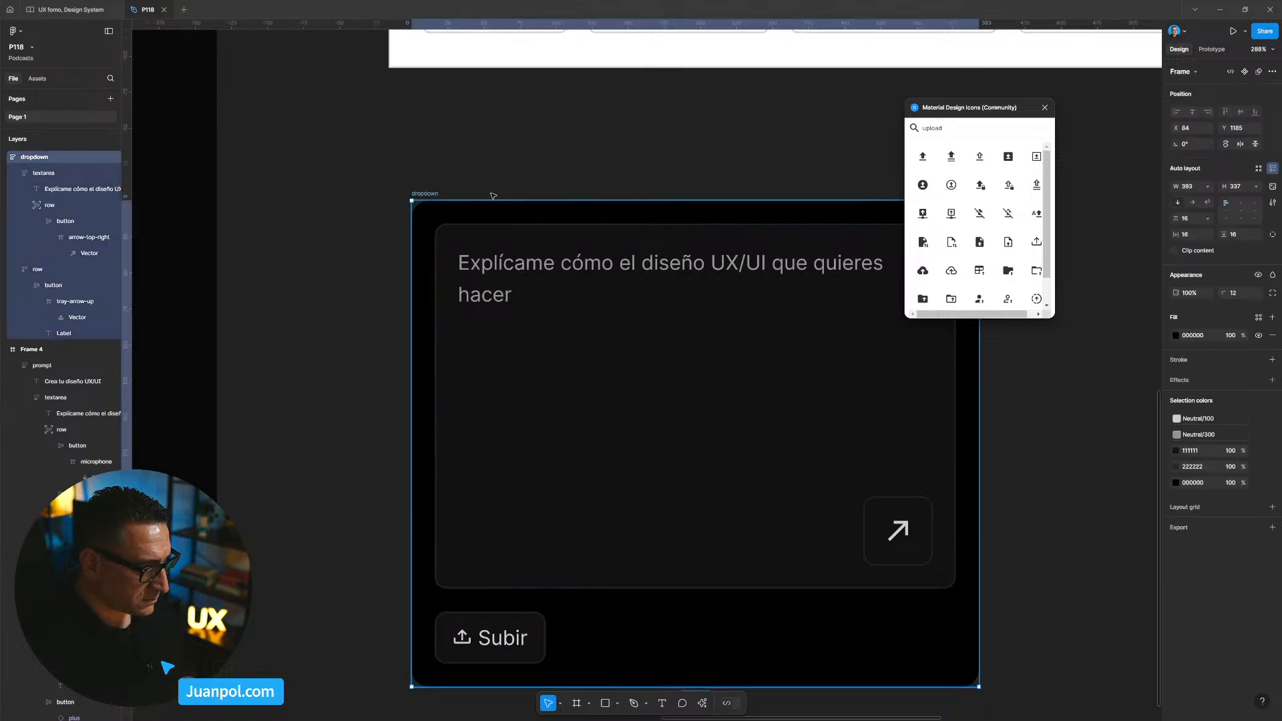
{"action": "type", "text": "16"}
{"action": "key", "text": "Return"}
{"action": "left_click", "coordinate": [1091, 375]}
{"action": "scroll", "coordinate": [1067, 376], "scroll_direction": "down", "scroll_amount": 2}
{"action": "left_click_drag", "start_coordinate": [1050, 426], "coordinate": [850, 410]}
{"action": "left_click_drag", "start_coordinate": [669, 642], "coordinate": [828, 556]}
{"action": "scroll", "coordinate": [732, 587], "scroll_direction": "down", "scroll_amount": 5}
{"action": "left_click_drag", "start_coordinate": [942, 481], "coordinate": [909, 517]}
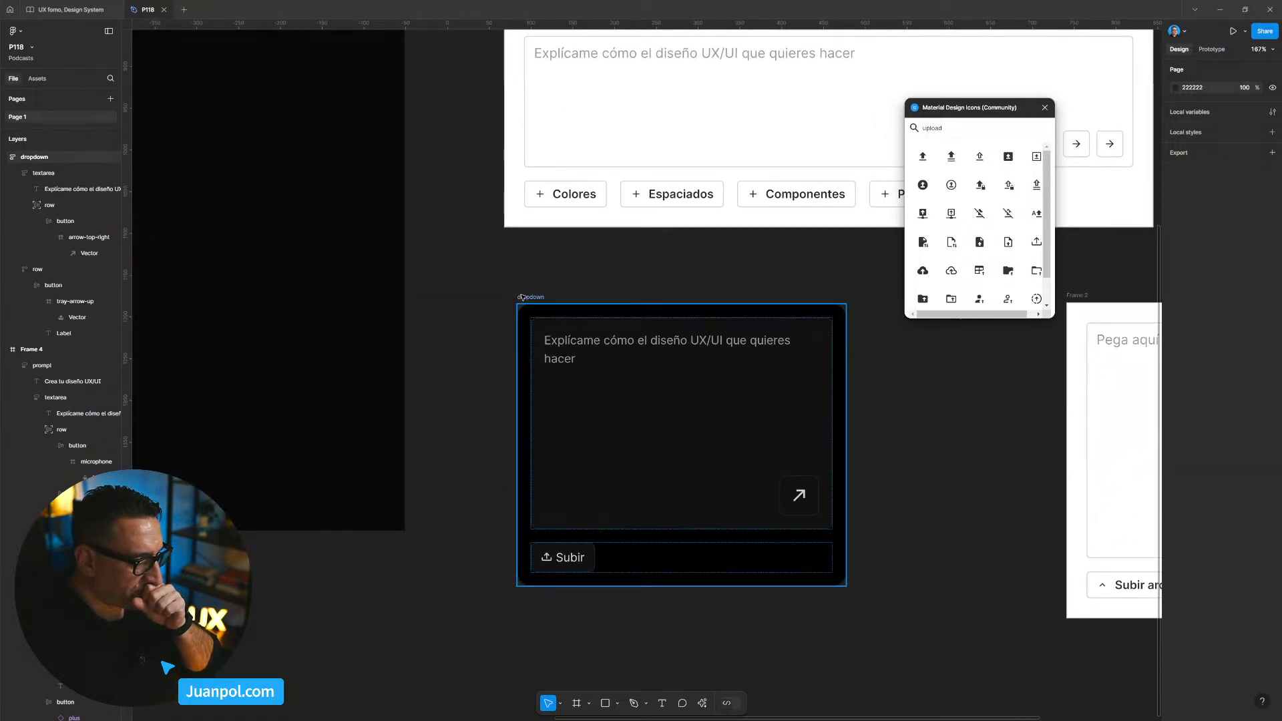
Narrow the dropdown panel from its outer edge to a width of about 353.
{"action": "left_click", "coordinate": [840, 363]}
{"action": "left_click", "coordinate": [872, 360]}
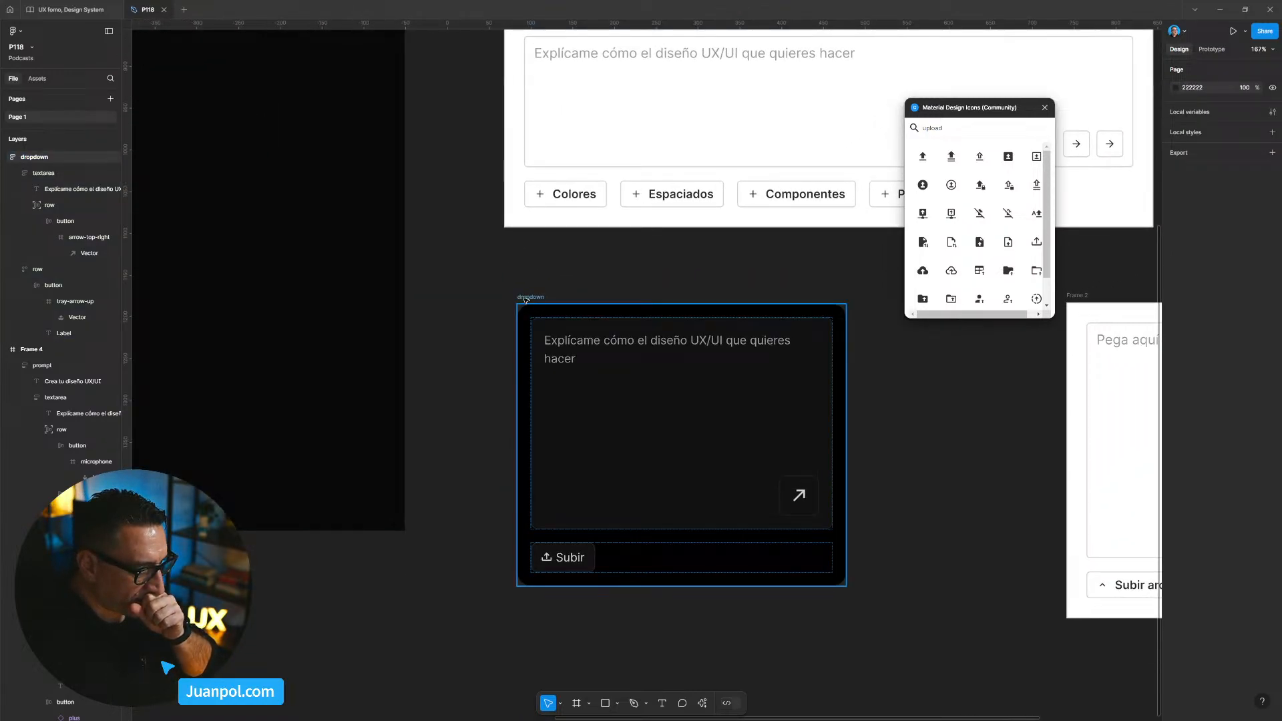
{"action": "left_click", "coordinate": [753, 349]}
{"action": "left_click_drag", "start_coordinate": [847, 345], "coordinate": [813, 345]}
{"action": "left_click", "coordinate": [876, 406]}
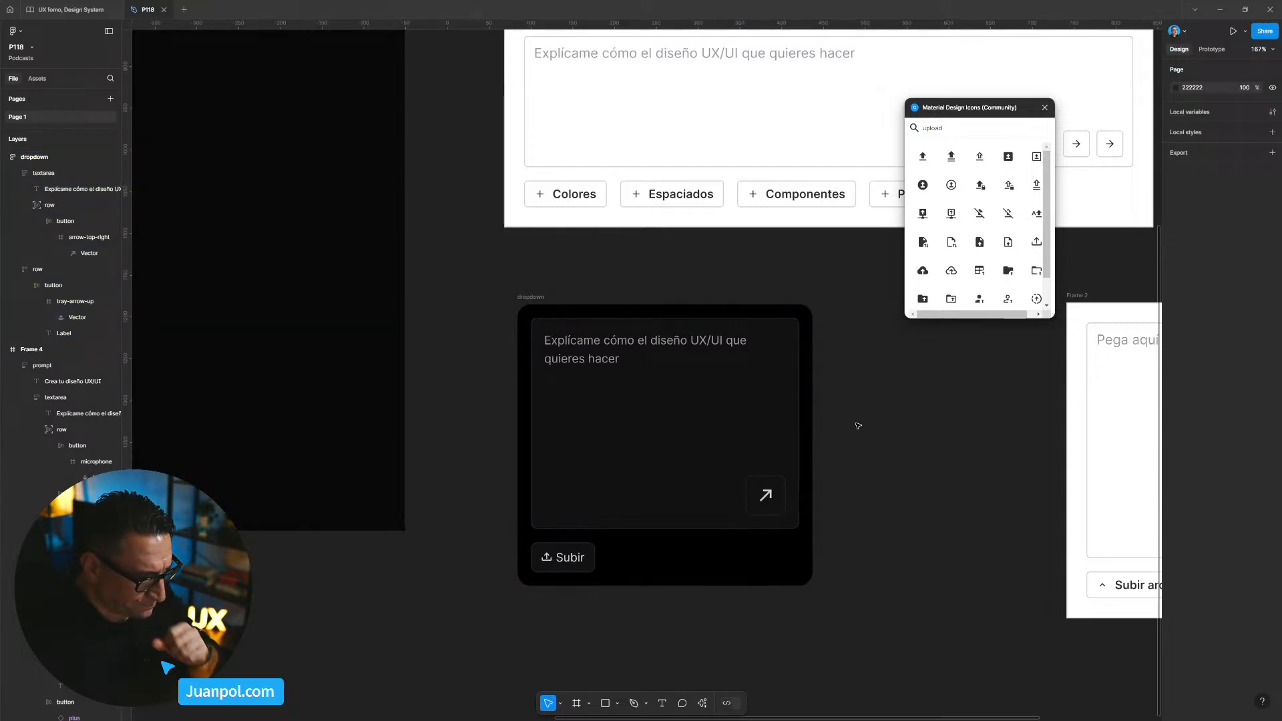
Move the dropdown panel to the empty canvas just below Frame 4's prompt buttons.
{"action": "scroll", "coordinate": [821, 475], "scroll_direction": "down", "scroll_amount": 5}
{"action": "left_click_drag", "start_coordinate": [789, 620], "coordinate": [988, 543]}
{"action": "left_click_drag", "start_coordinate": [838, 339], "coordinate": [547, 456]}
{"action": "scroll", "coordinate": [753, 468], "scroll_direction": "up", "scroll_amount": 5}
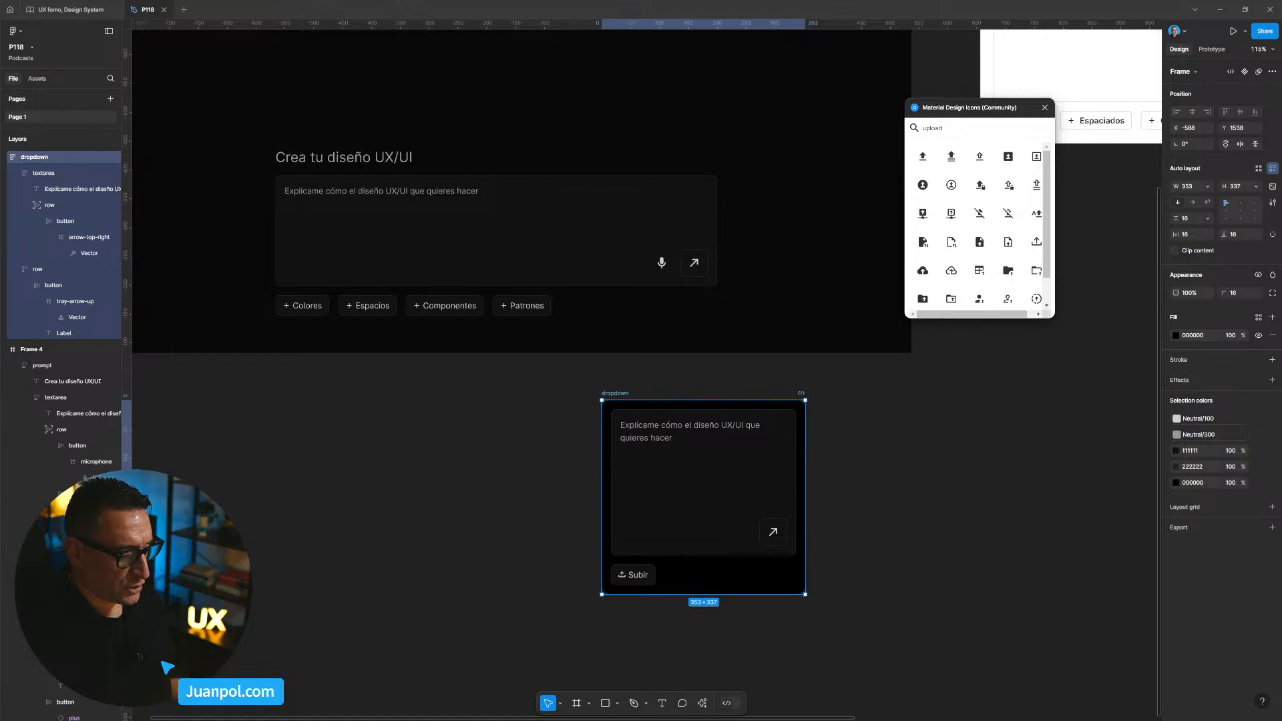
{"action": "key", "text": "Escape"}
Copy the placeholder text "Pega aquí tu archivo .json, .csv o .txt" from Frame 2's text area.
{"action": "scroll", "coordinate": [633, 578], "scroll_direction": "up", "scroll_amount": 3}
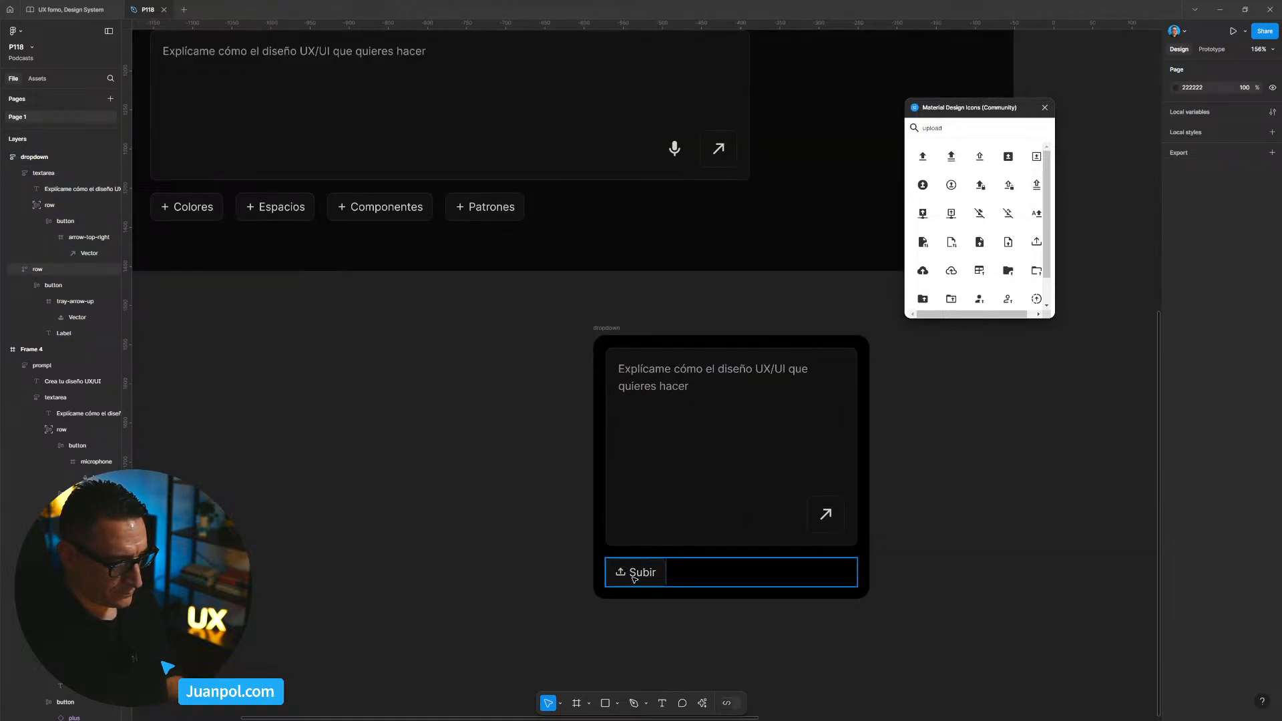
{"action": "scroll", "coordinate": [635, 576], "scroll_direction": "up", "scroll_amount": 1}
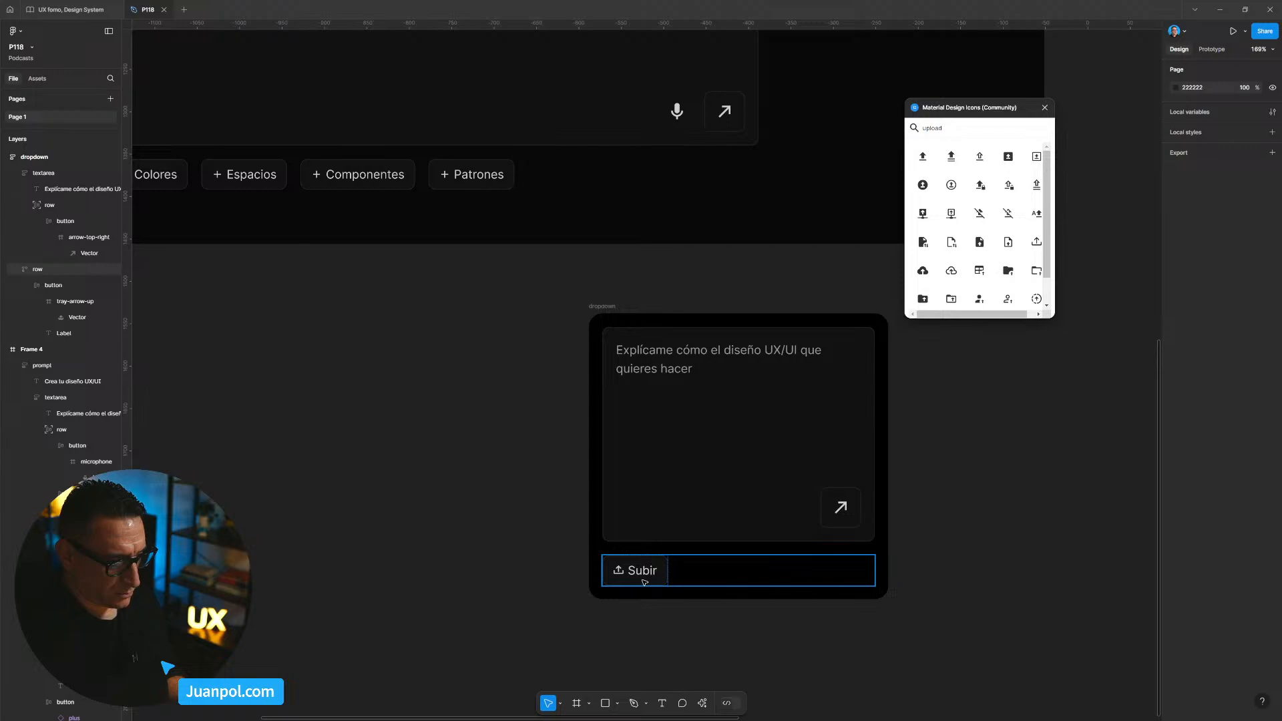
{"action": "scroll", "coordinate": [398, 450], "scroll_direction": "down", "scroll_amount": 5}
{"action": "left_click_drag", "start_coordinate": [510, 384], "coordinate": [281, 473]}
{"action": "left_click_drag", "start_coordinate": [838, 390], "coordinate": [452, 468]}
{"action": "right_click", "coordinate": [817, 344]}
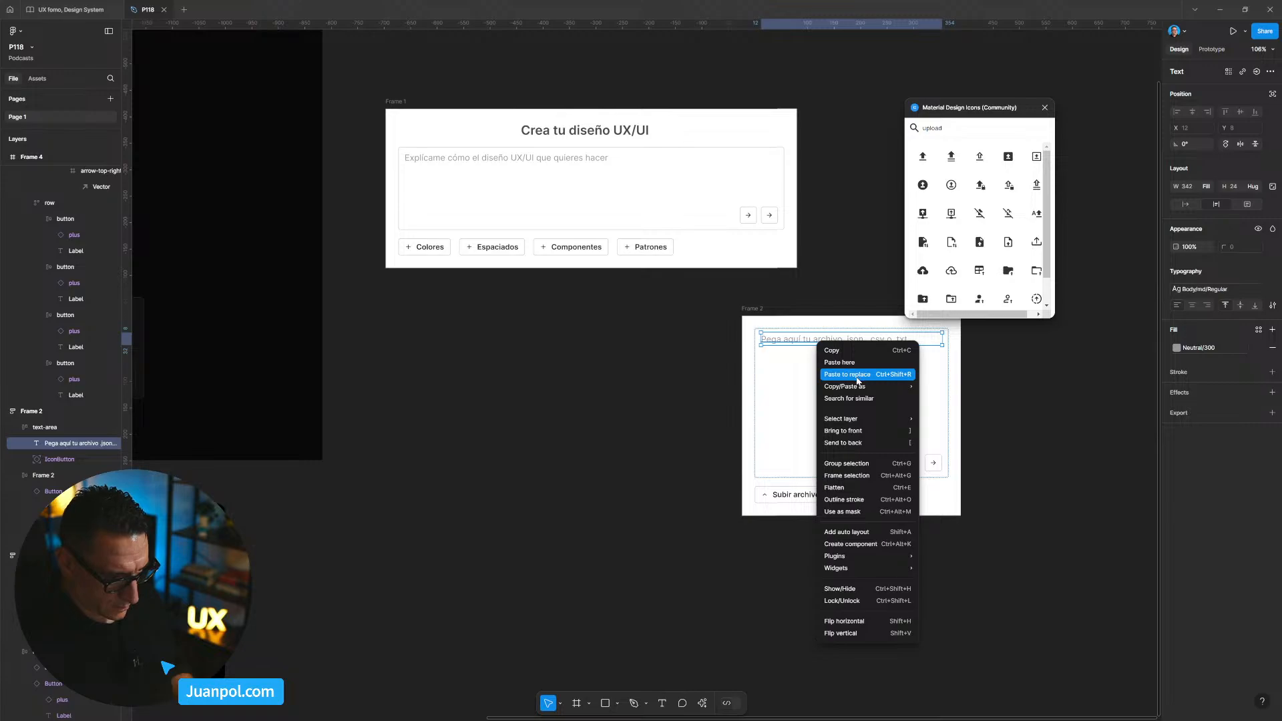
{"action": "mouse_move", "coordinate": [868, 387]}
{"action": "left_click", "coordinate": [962, 390]}
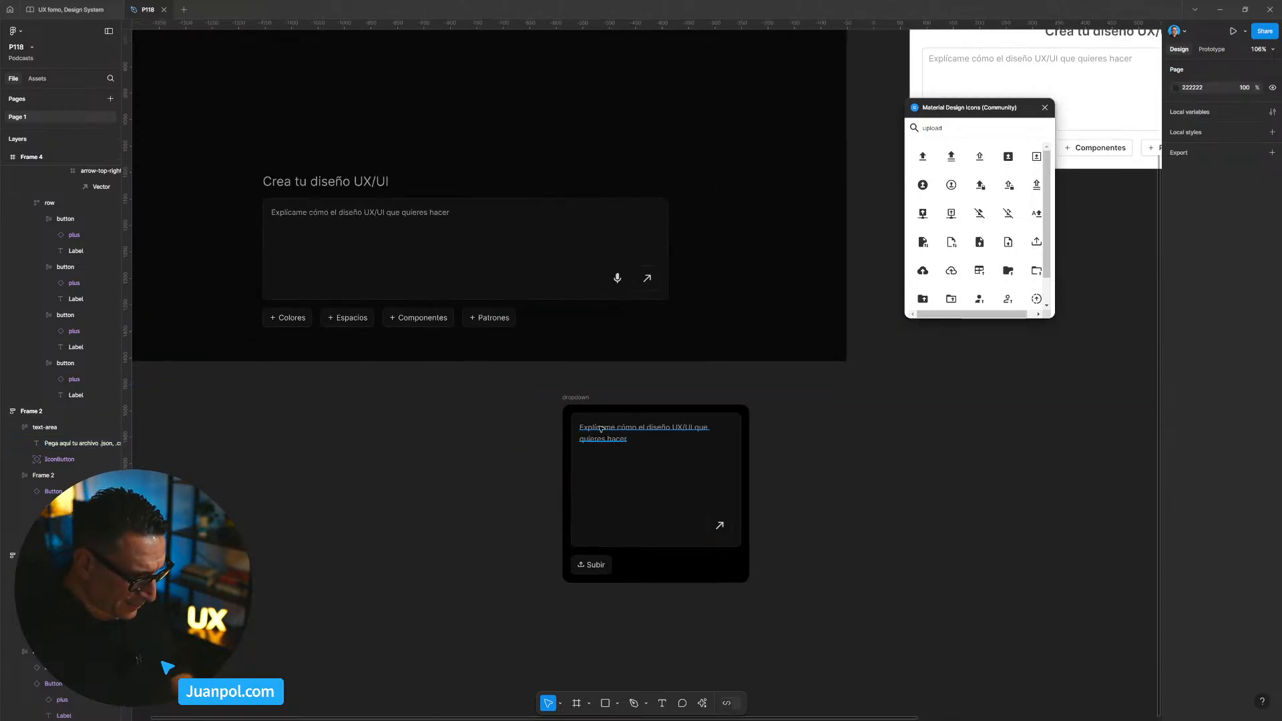
Replace the dropdown panel's placeholder text with the copied "Pega aquí tu archivo .json, .csv o .txt".
{"action": "double_click", "coordinate": [600, 428]}
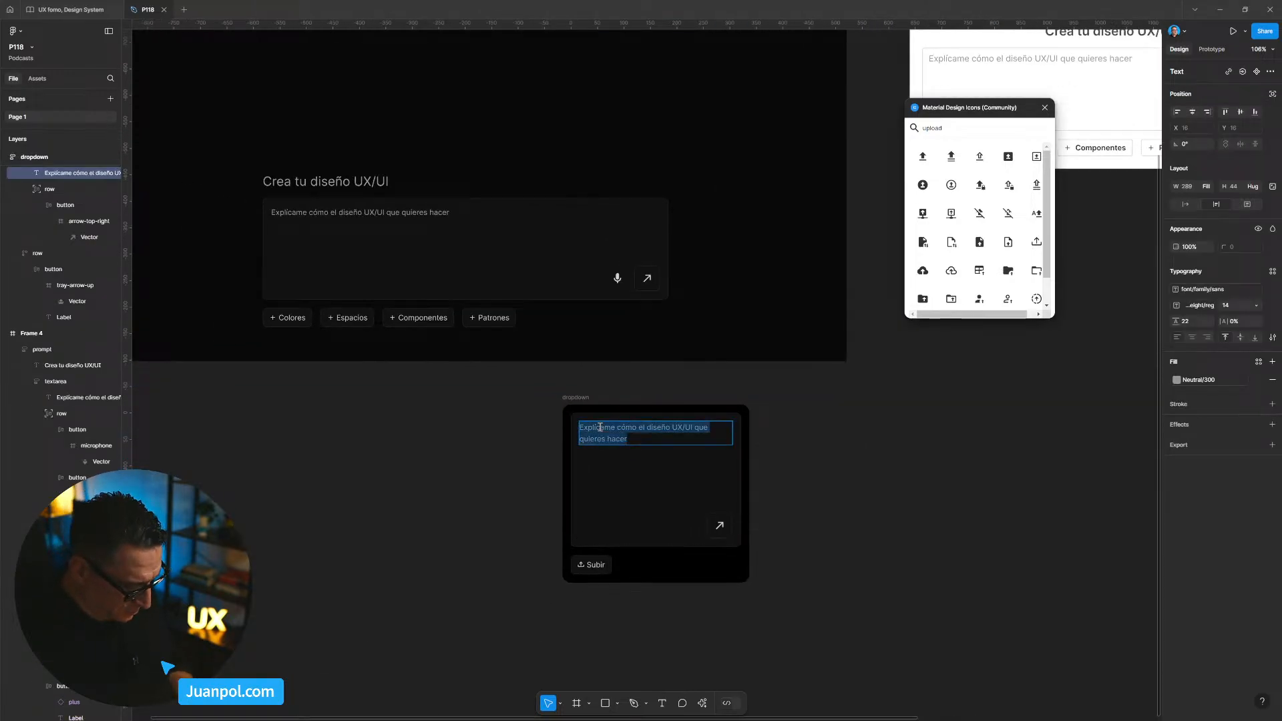
{"action": "key", "text": "ctrl+v"}
{"action": "left_click", "coordinate": [859, 478]}
{"action": "left_click", "coordinate": [857, 478]}
{"action": "scroll", "coordinate": [853, 479], "scroll_direction": "up", "scroll_amount": 2}
{"action": "left_click_drag", "start_coordinate": [852, 479], "coordinate": [906, 464]}
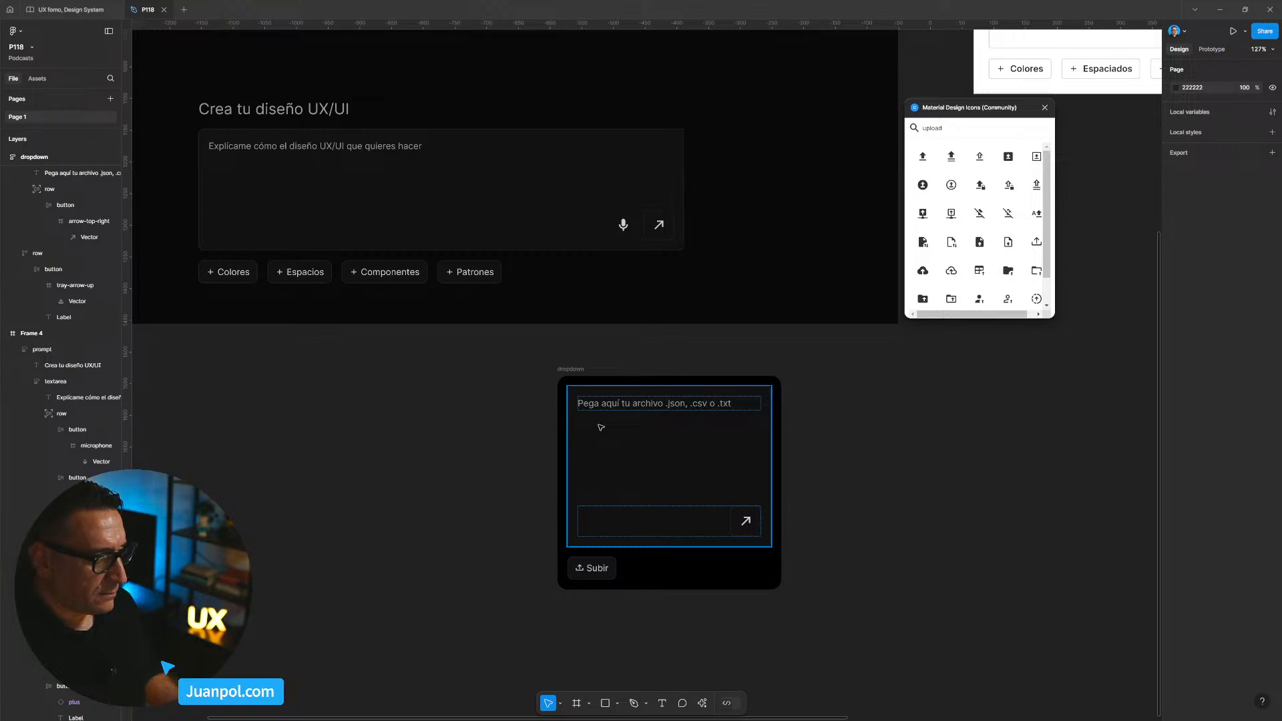
Examine the dropdown panel's text area and "Subir" button alongside Frame 4's prompt and option buttons.
{"action": "scroll", "coordinate": [617, 401], "scroll_direction": "up", "scroll_amount": 3}
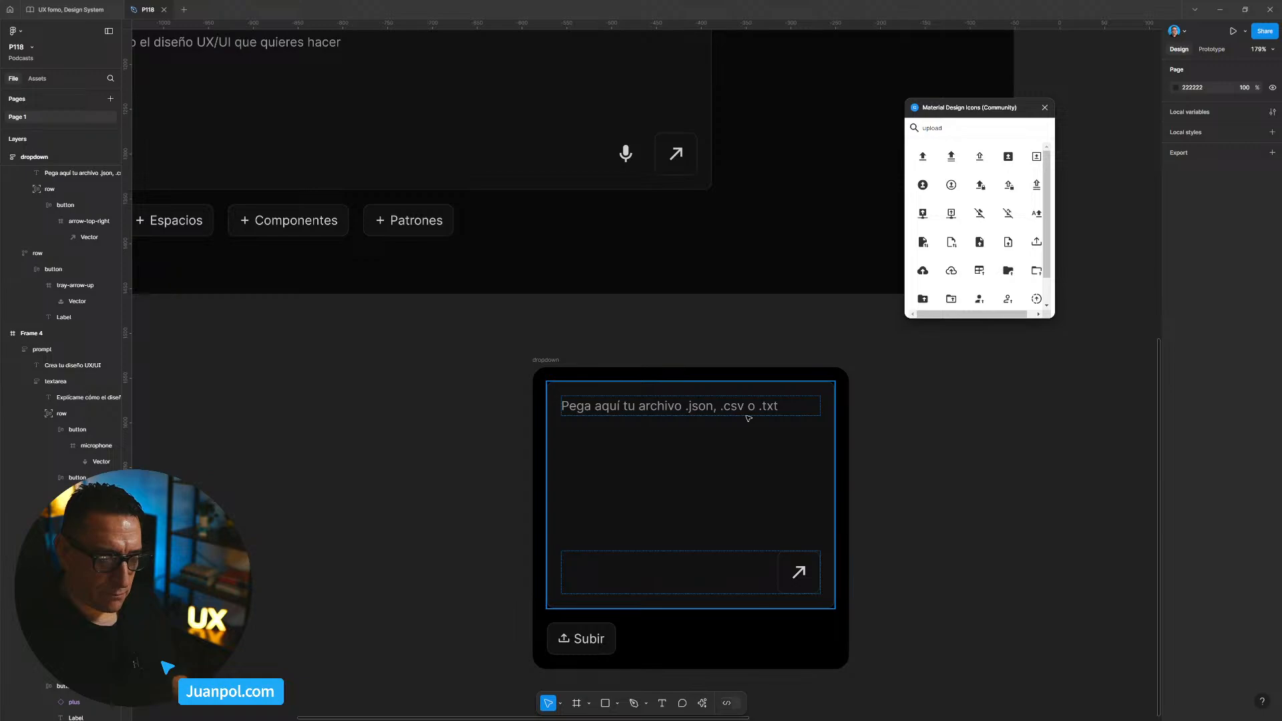
{"action": "left_click", "coordinate": [587, 641]}
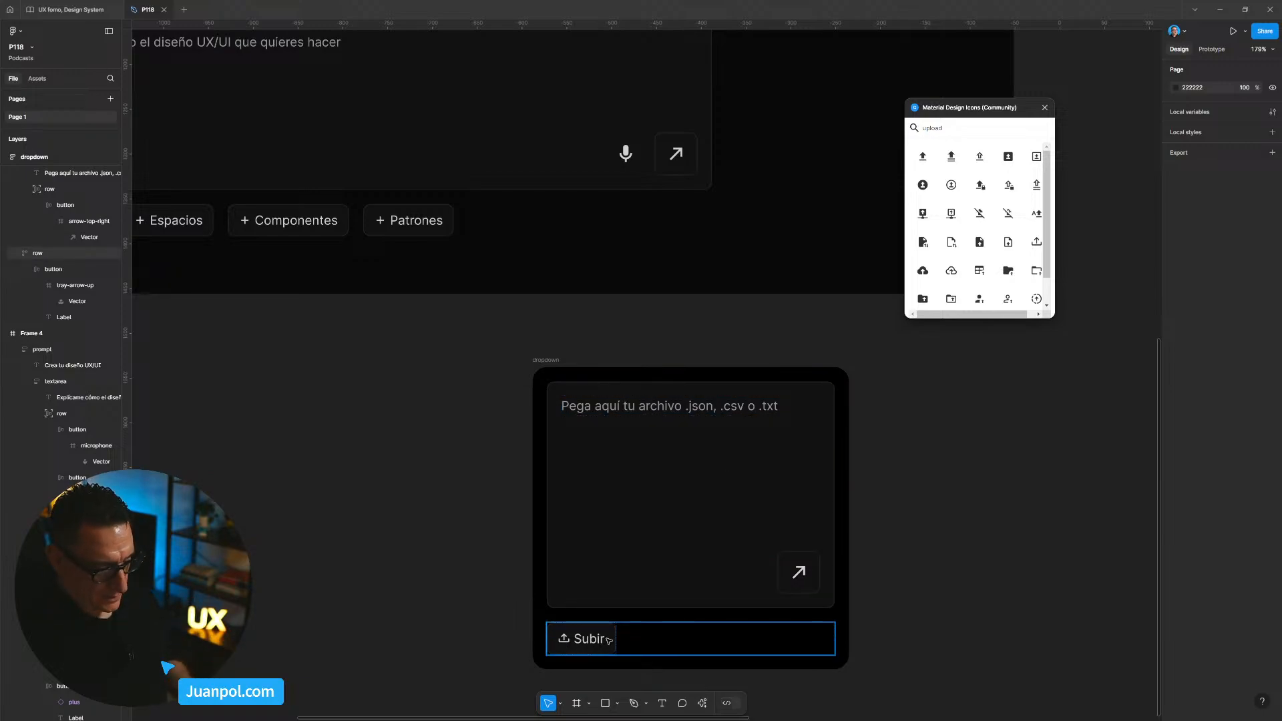
{"action": "scroll", "coordinate": [588, 621], "scroll_direction": "down", "scroll_amount": 1}
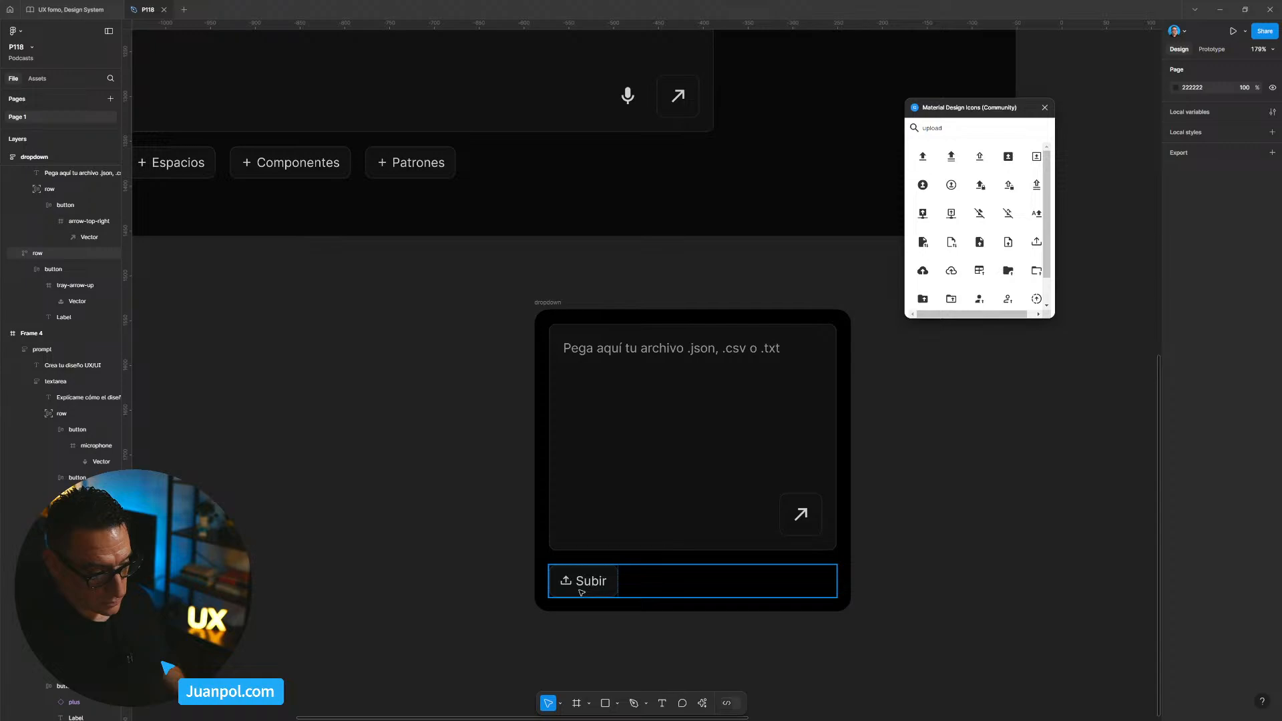
{"action": "double_click", "coordinate": [581, 593]}
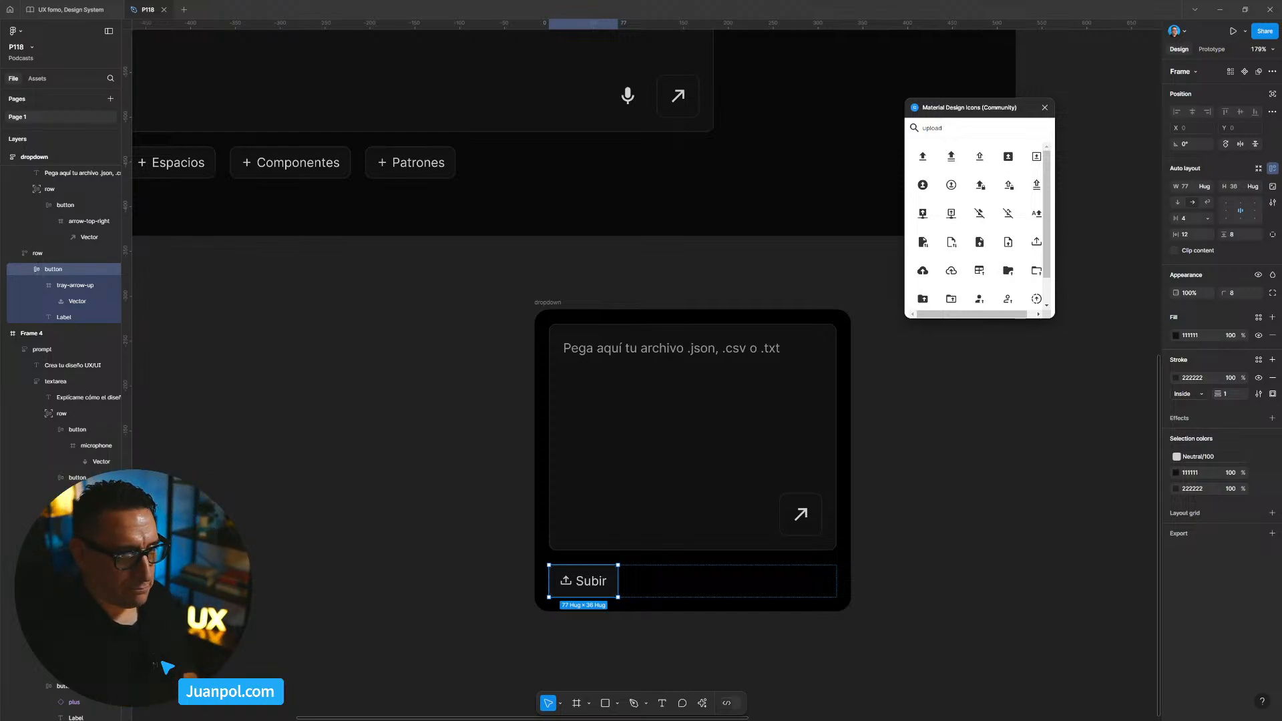
{"action": "scroll", "coordinate": [756, 437], "scroll_direction": "down", "scroll_amount": 5}
{"action": "left_click", "coordinate": [849, 462]}
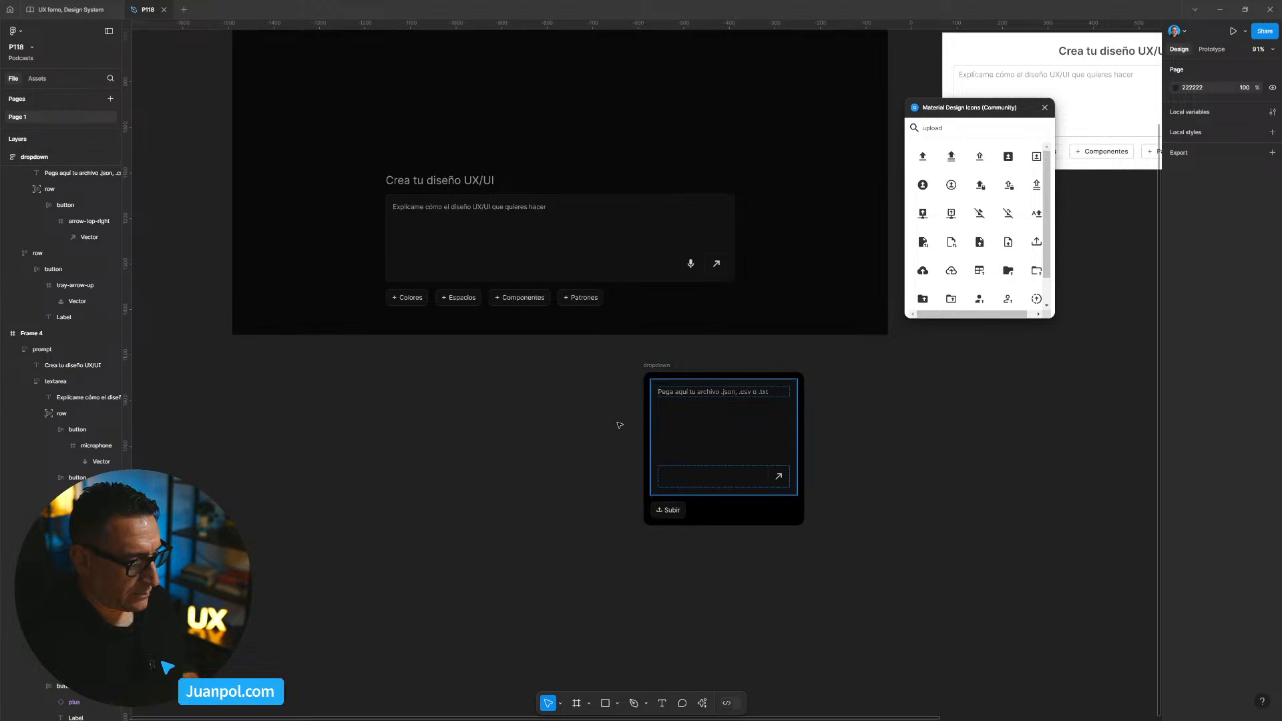
{"action": "scroll", "coordinate": [544, 359], "scroll_direction": "up", "scroll_amount": 3}
{"action": "scroll", "coordinate": [545, 359], "scroll_direction": "right", "scroll_amount": 2}
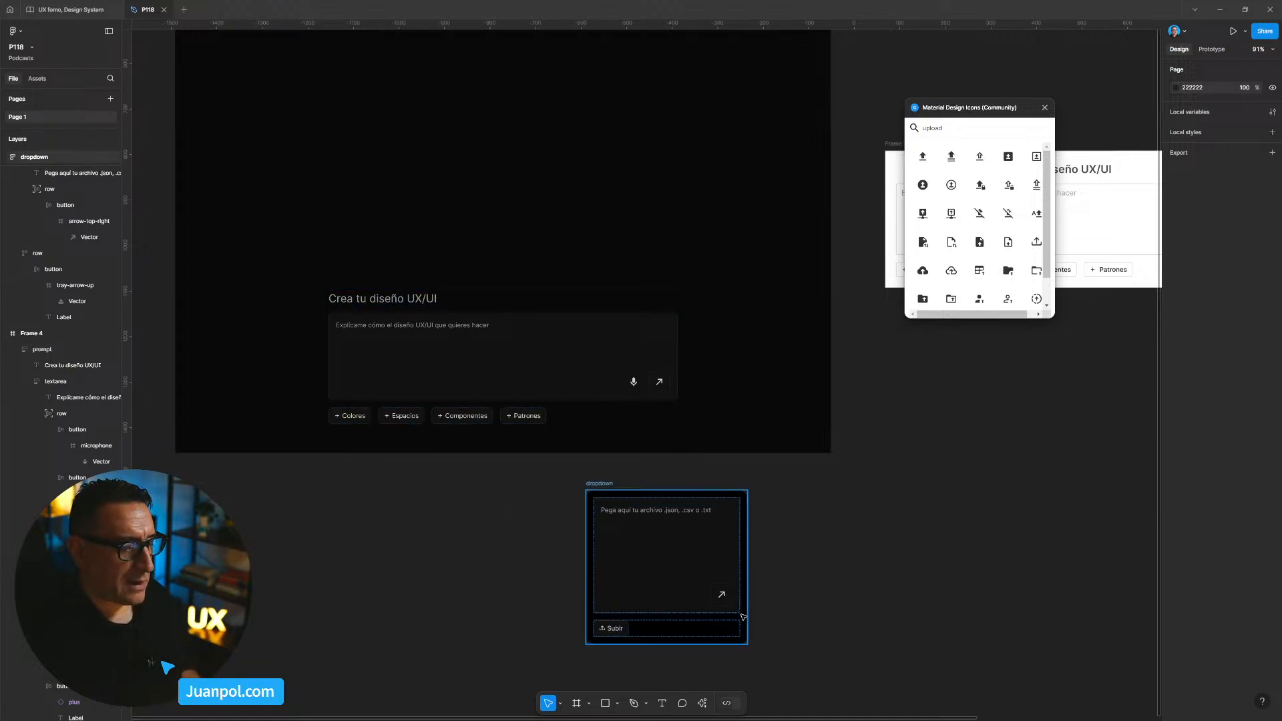
{"action": "scroll", "coordinate": [760, 600], "scroll_direction": "up", "scroll_amount": 2}
{"action": "scroll", "coordinate": [678, 574], "scroll_direction": "up", "scroll_amount": 3}
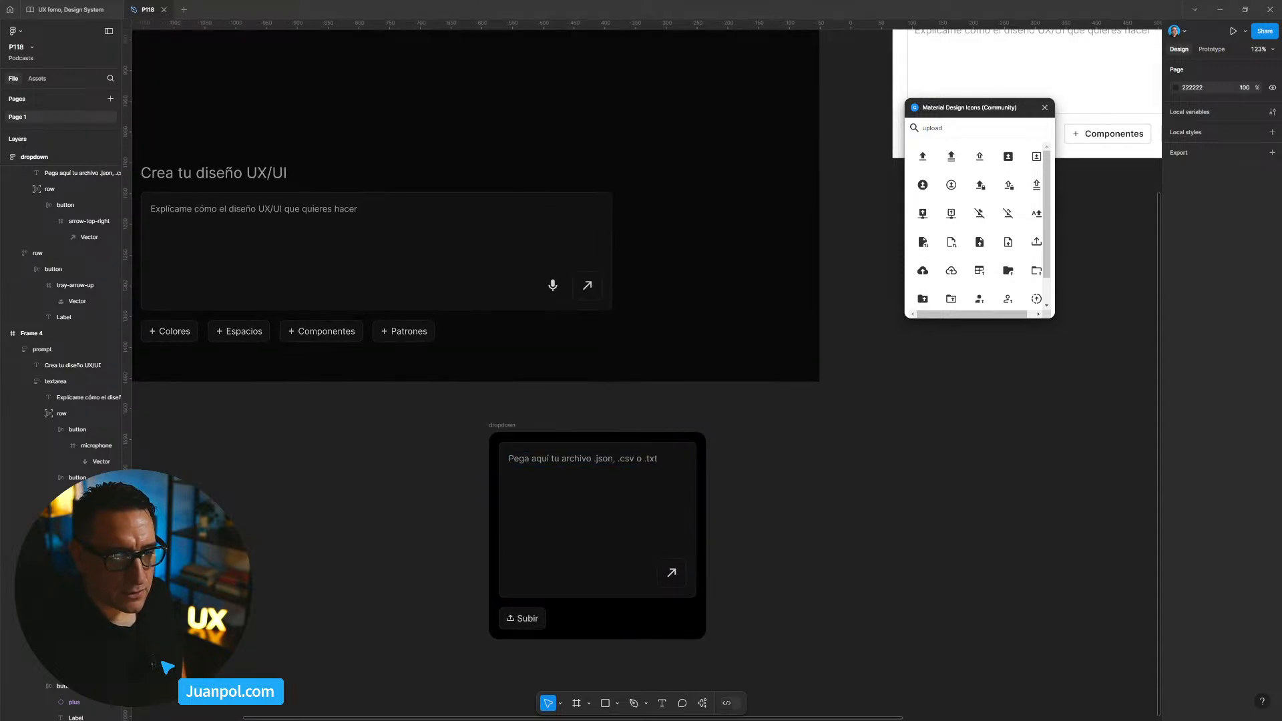
{"action": "scroll", "coordinate": [671, 573], "scroll_direction": "up", "scroll_amount": 4}
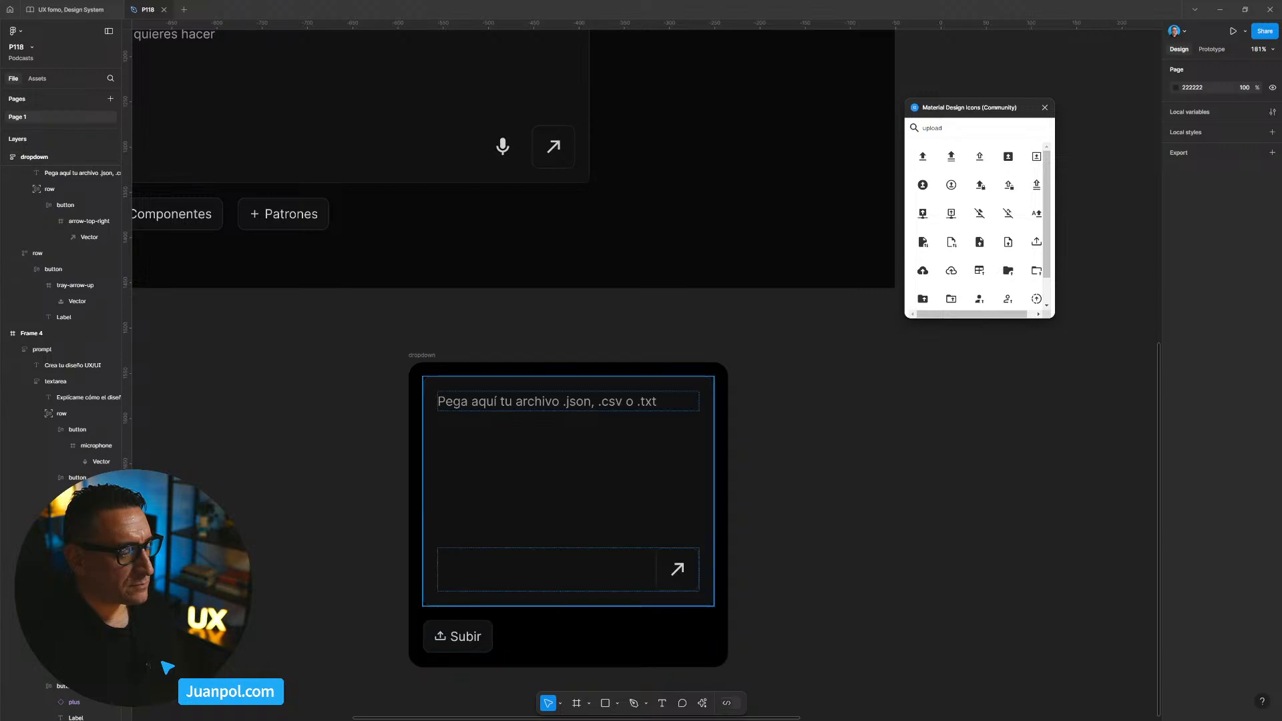
Search the Material Design Icons library for "save" and "adj" as alternatives for the dropdown panel's arrow icon.
{"action": "left_click", "coordinate": [679, 575]}
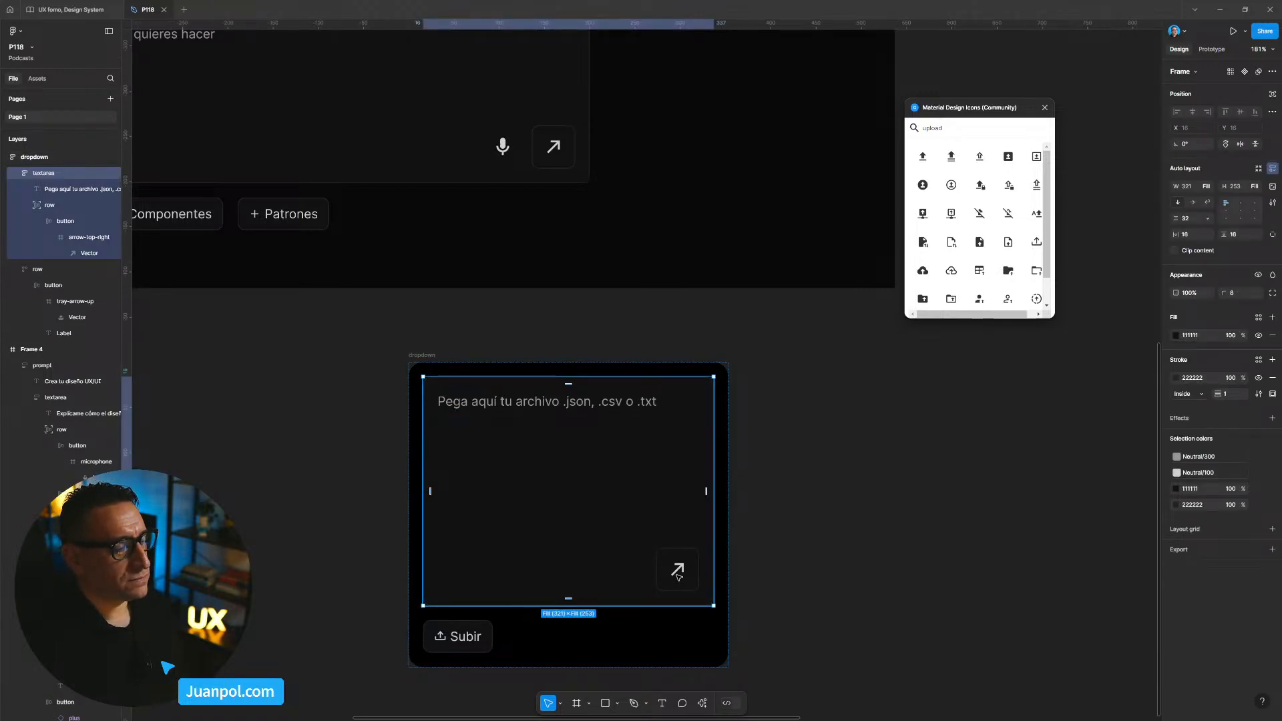
{"action": "double_click", "coordinate": [958, 127]}
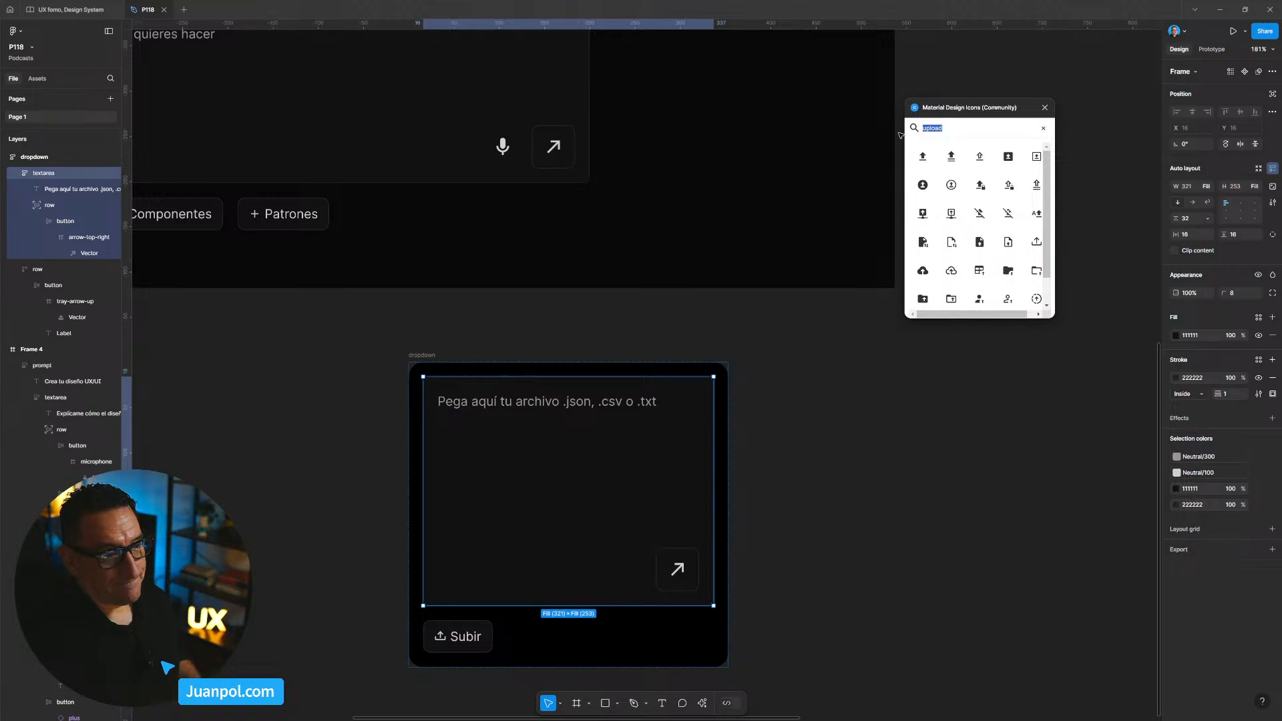
{"action": "type", "text": "save"}
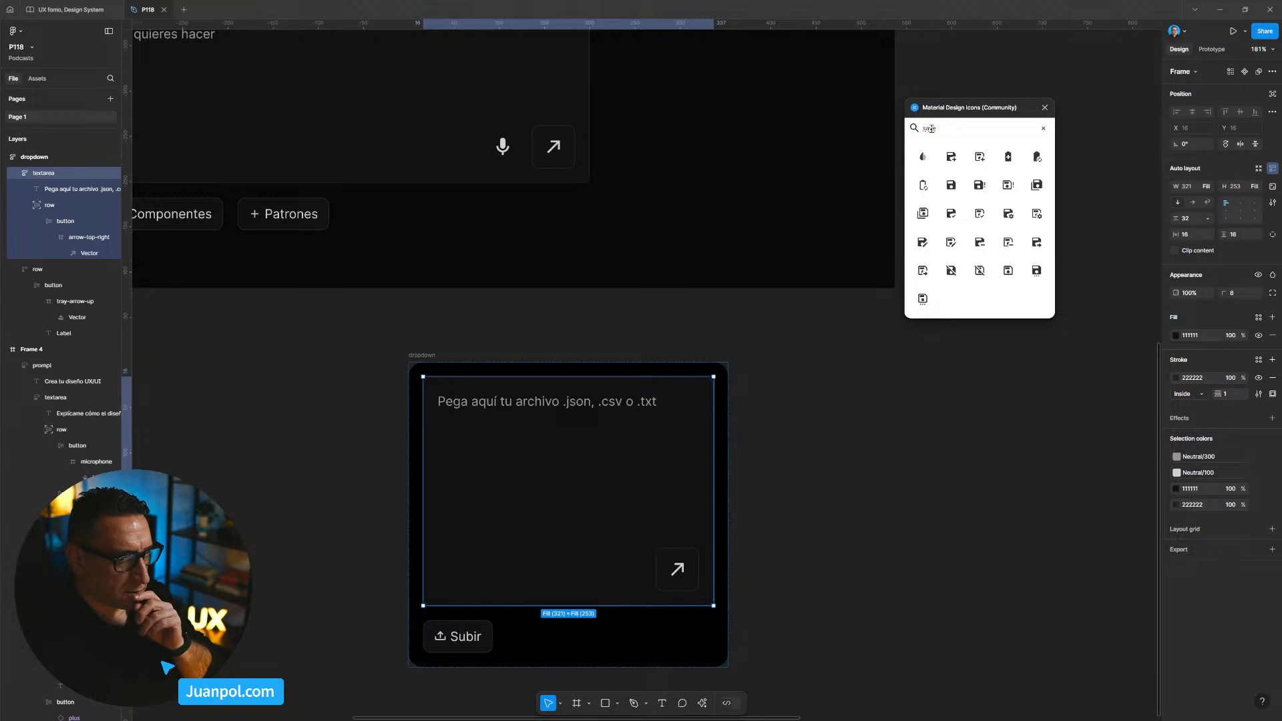
{"action": "left_click_drag", "start_coordinate": [935, 129], "coordinate": [913, 129]}
{"action": "type", "text": "djun"}
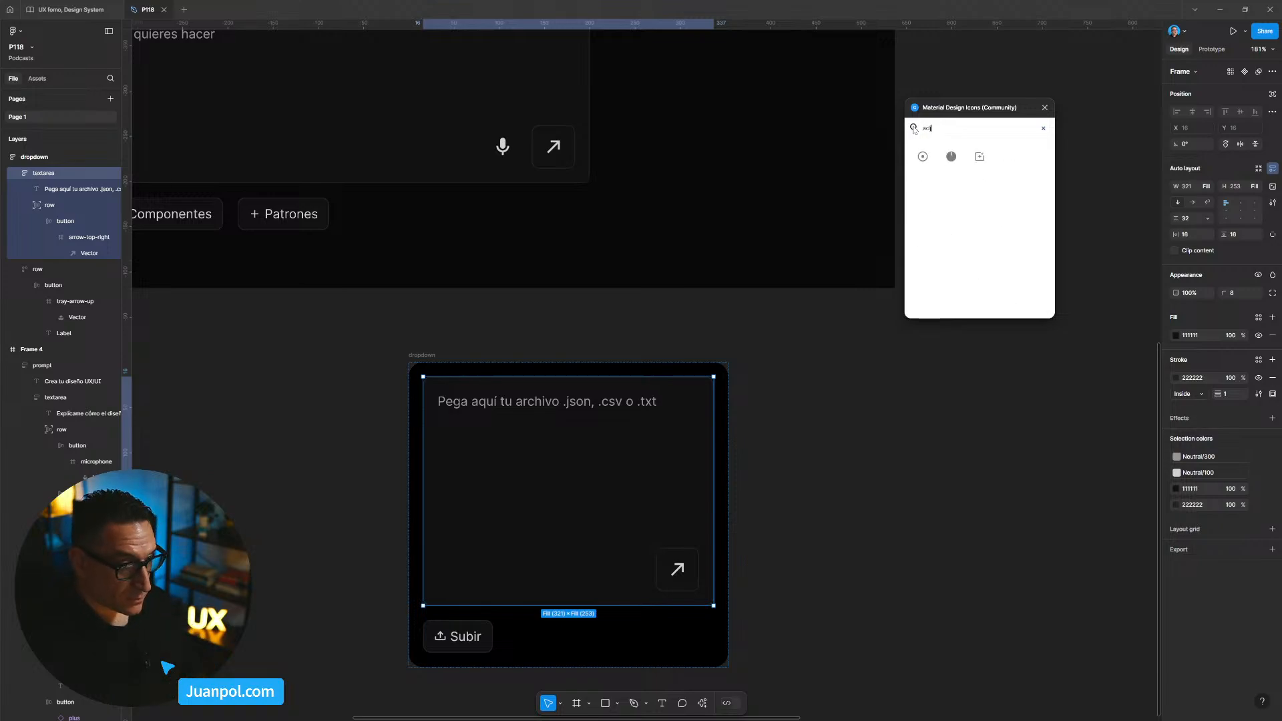
{"action": "key", "text": "BackSpace"}
{"action": "key", "text": "BackSpace"}
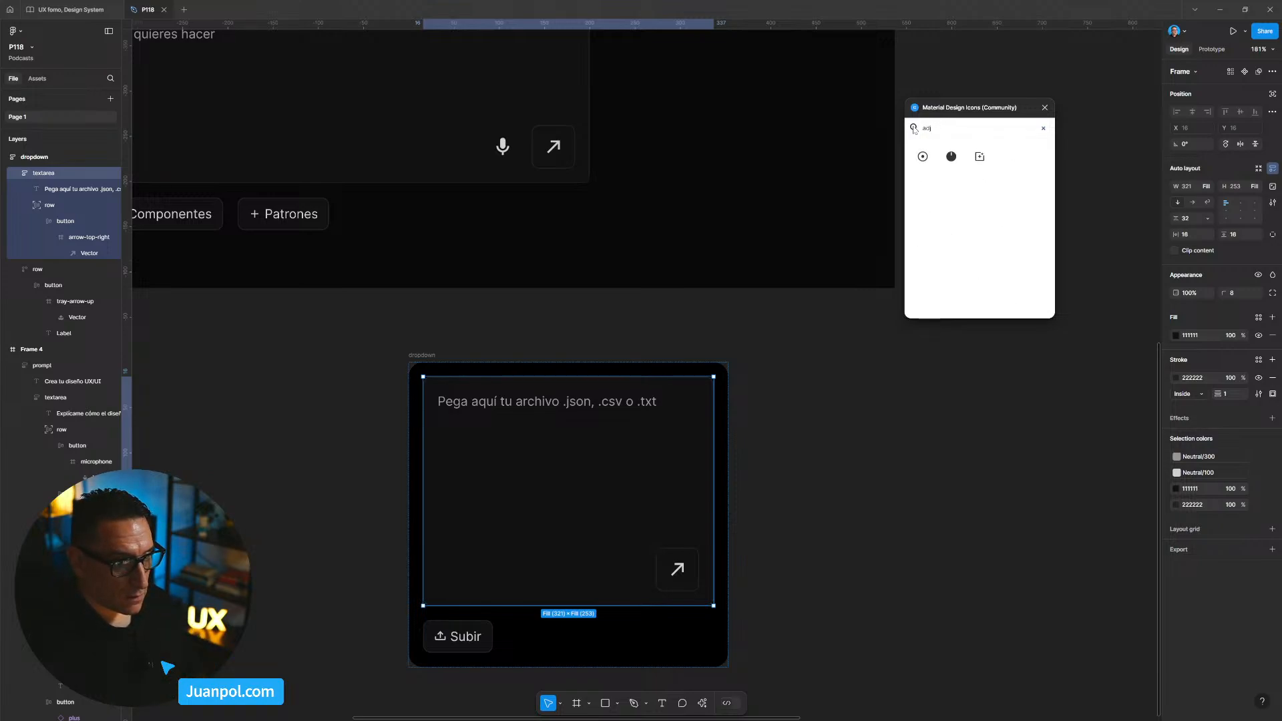
Try the image-auto-adjust icon on the canvas beside the dropdown panel and delete it.
{"action": "left_click", "coordinate": [980, 160]}
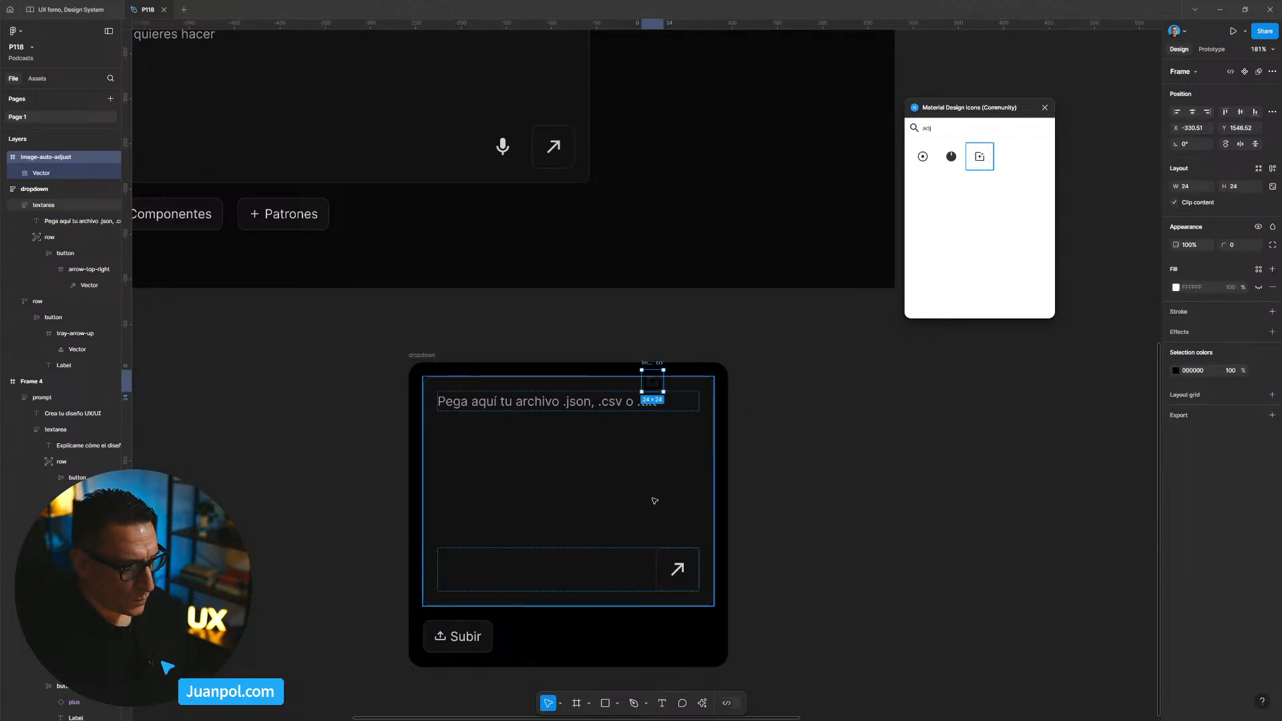
{"action": "scroll", "coordinate": [686, 398], "scroll_direction": "up", "scroll_amount": 5}
{"action": "scroll", "coordinate": [668, 351], "scroll_direction": "up", "scroll_amount": 2}
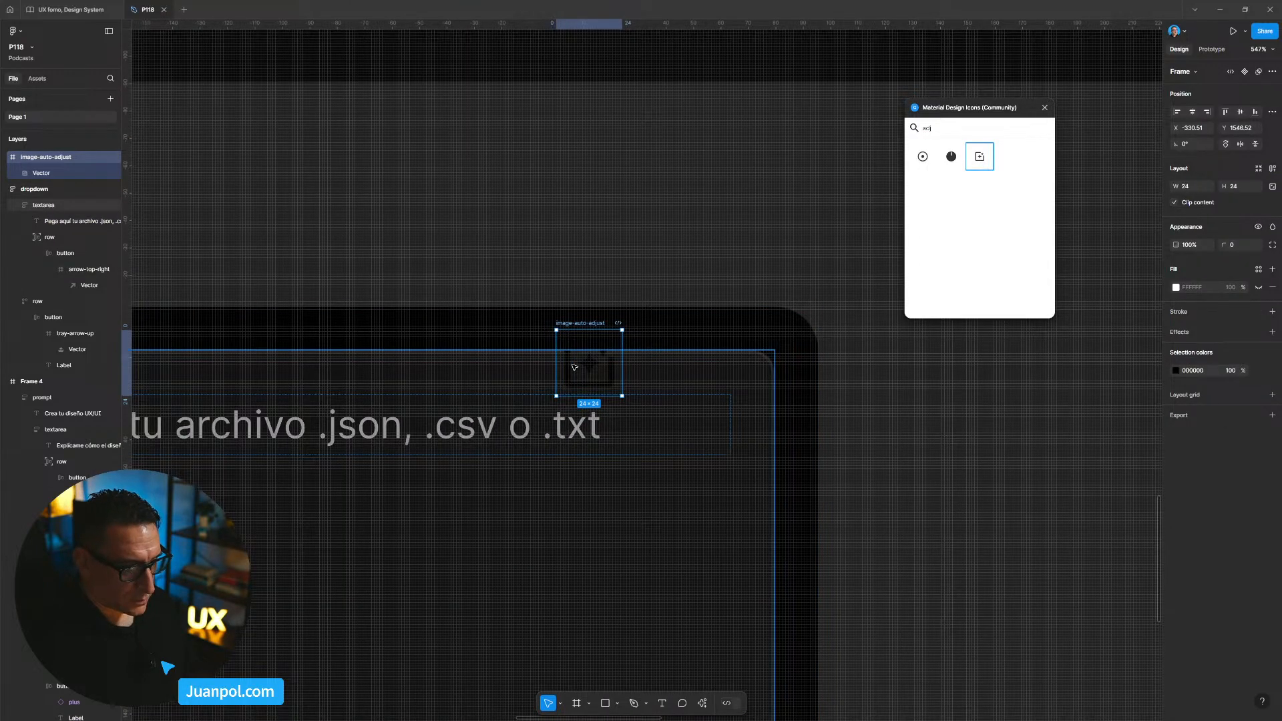
{"action": "left_click_drag", "start_coordinate": [574, 367], "coordinate": [1027, 446]}
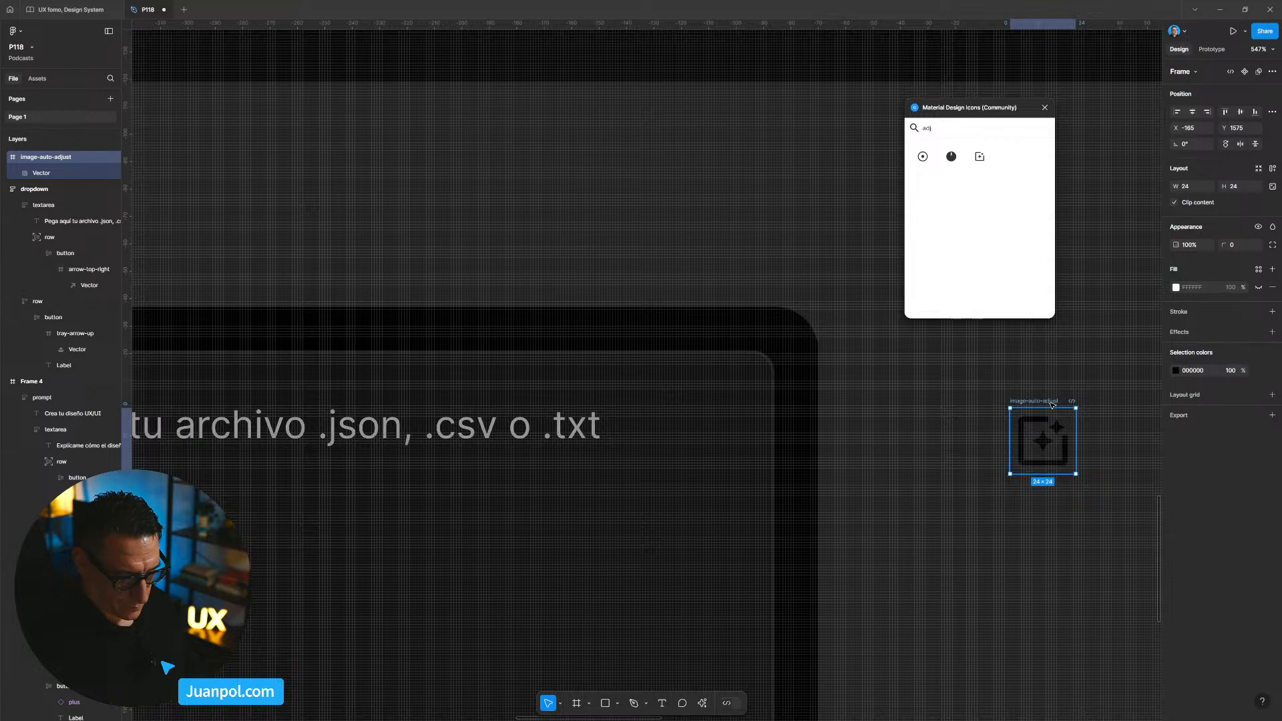
{"action": "key", "text": "Delete"}
Search the Material Design Icons library for "save" again and select the arrow icon in the dropdown's text area.
{"action": "double_click", "coordinate": [926, 129]}
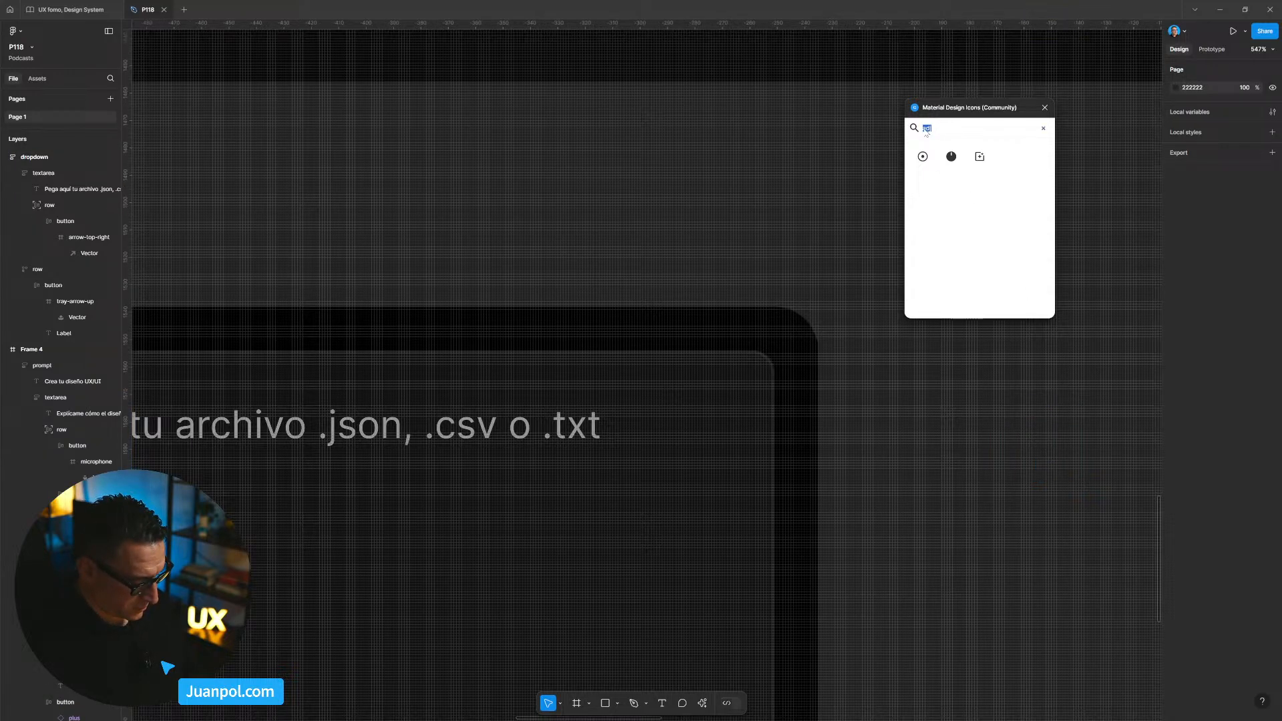
{"action": "type", "text": "save"}
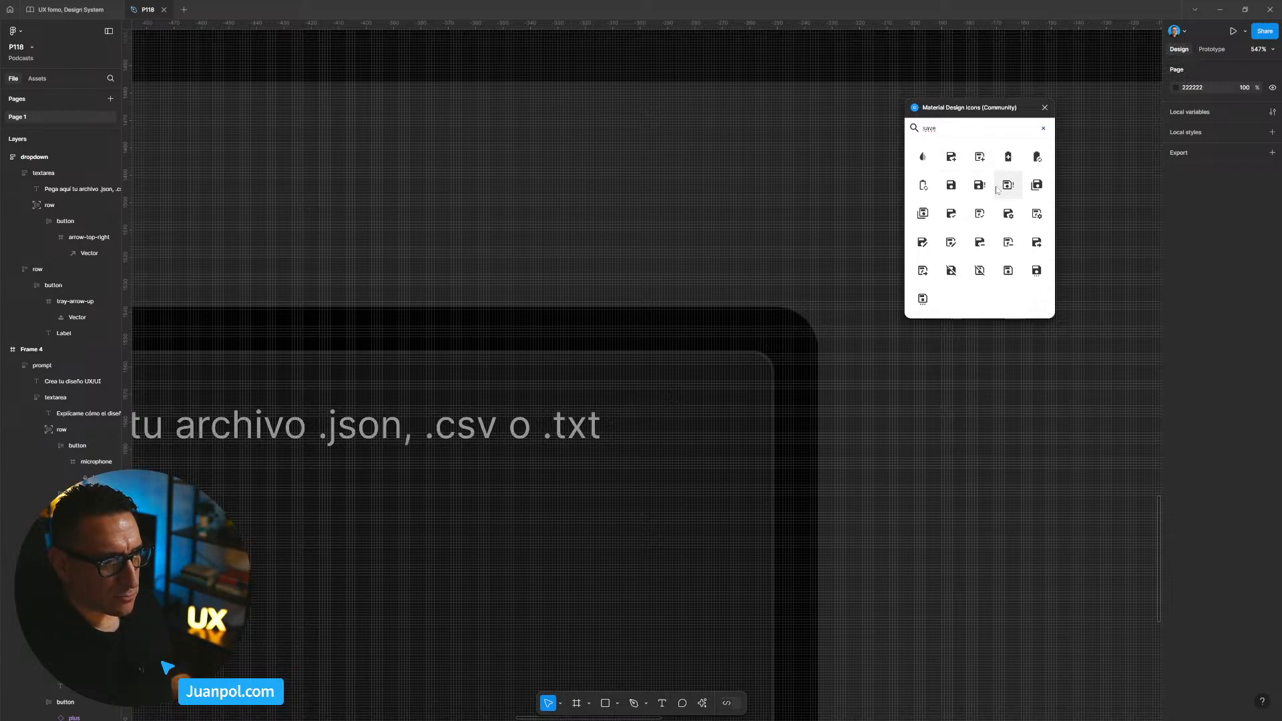
{"action": "scroll", "coordinate": [937, 321], "scroll_direction": "down", "scroll_amount": 1}
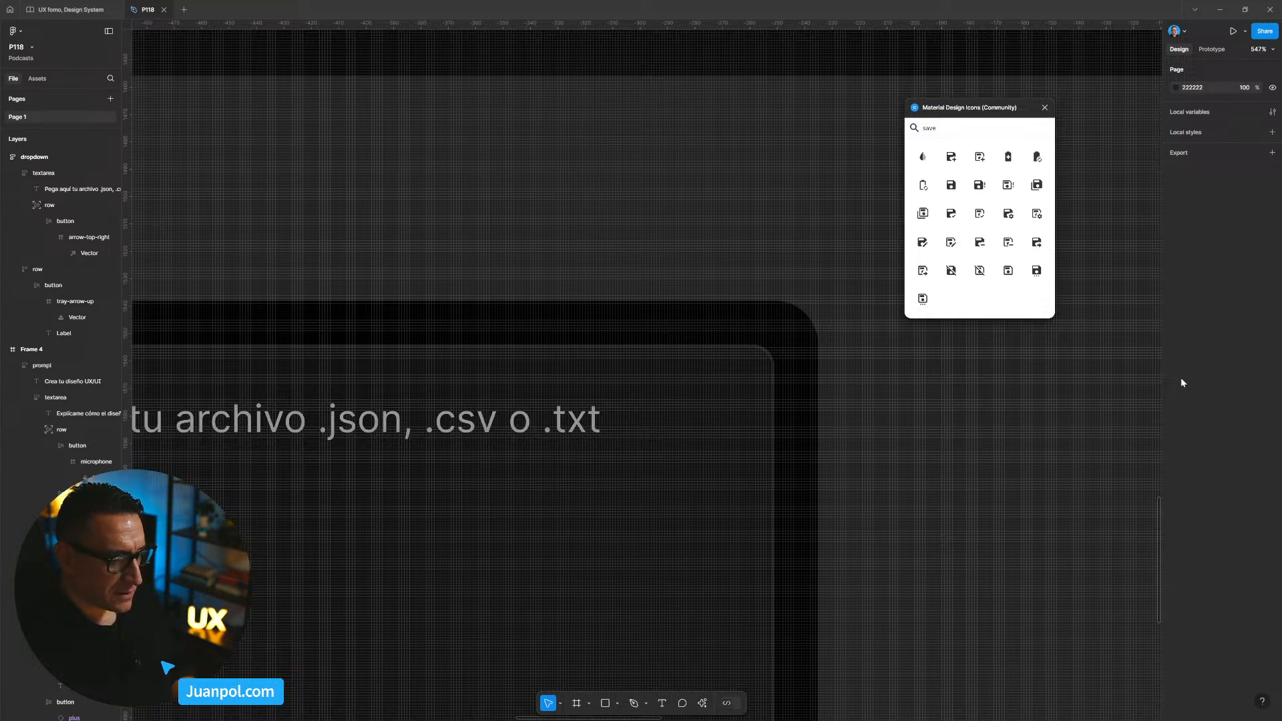
{"action": "scroll", "coordinate": [984, 480], "scroll_direction": "down", "scroll_amount": 6}
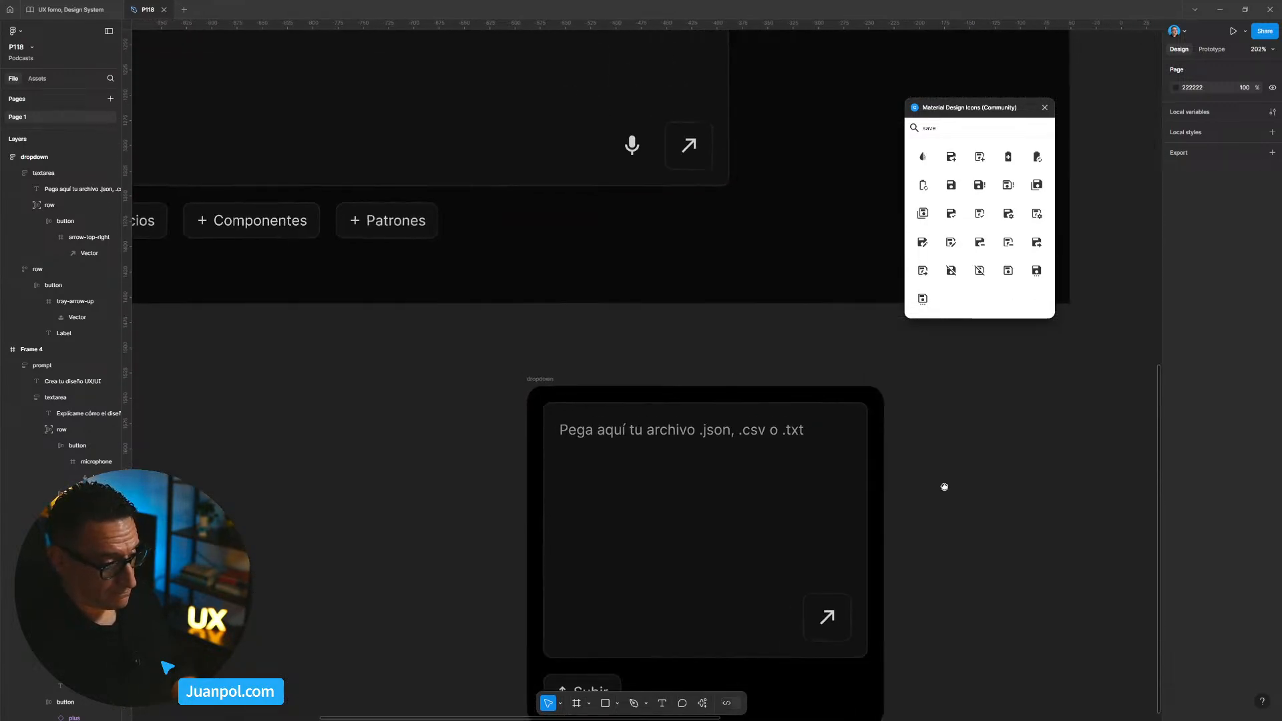
{"action": "left_click_drag", "start_coordinate": [944, 487], "coordinate": [930, 539]}
{"action": "left_click_drag", "start_coordinate": [891, 459], "coordinate": [817, 113]}
{"action": "left_click", "coordinate": [753, 343]}
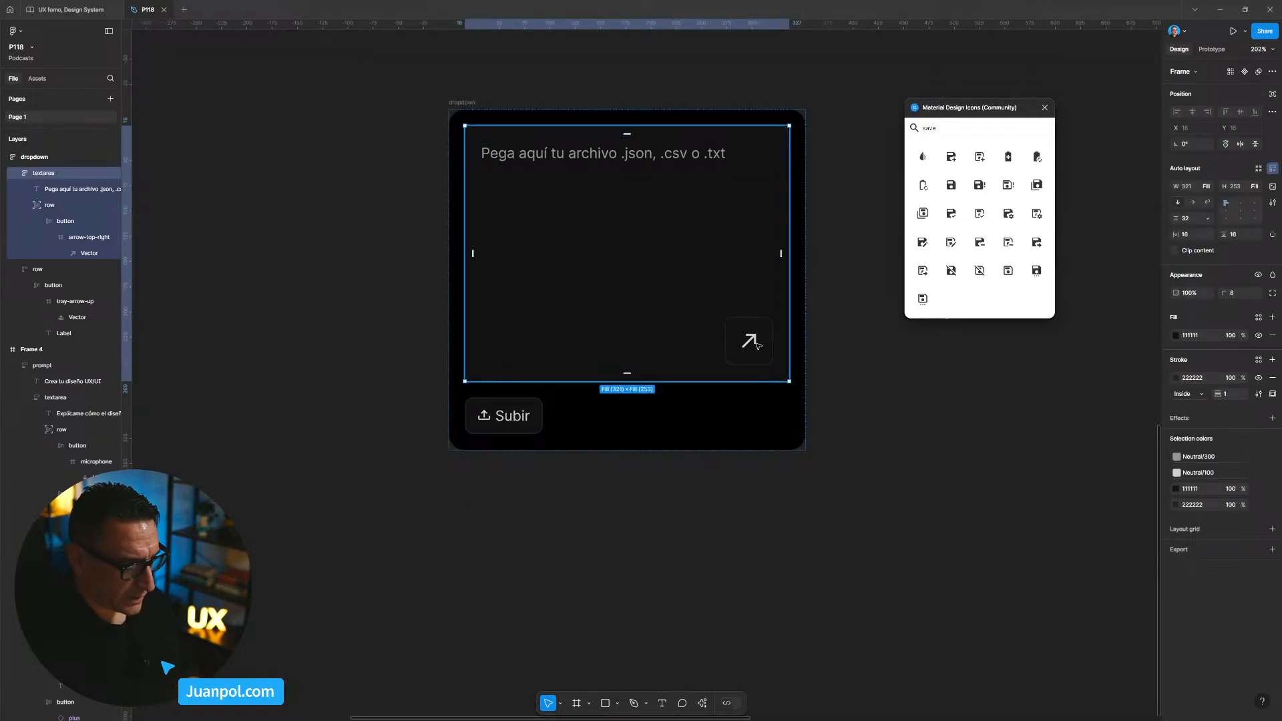
{"action": "left_click", "coordinate": [753, 344]}
{"action": "left_click", "coordinate": [755, 346]}
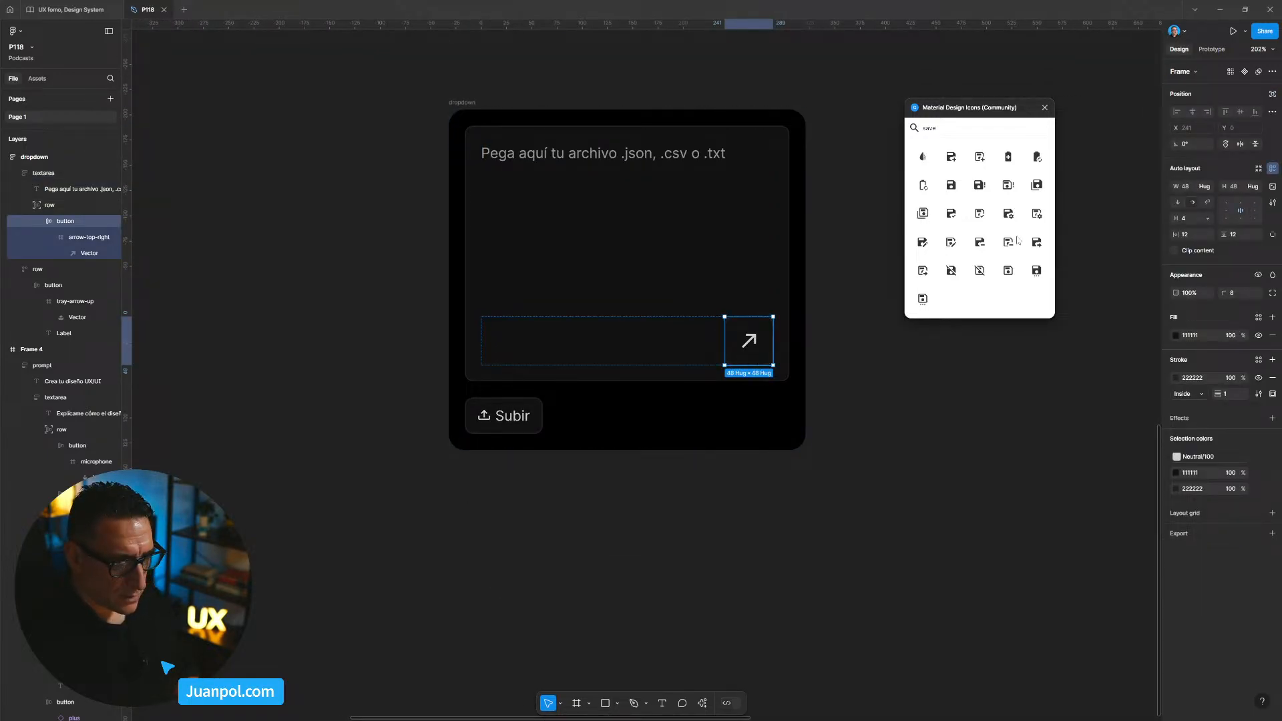
{"action": "left_click", "coordinate": [754, 343]}
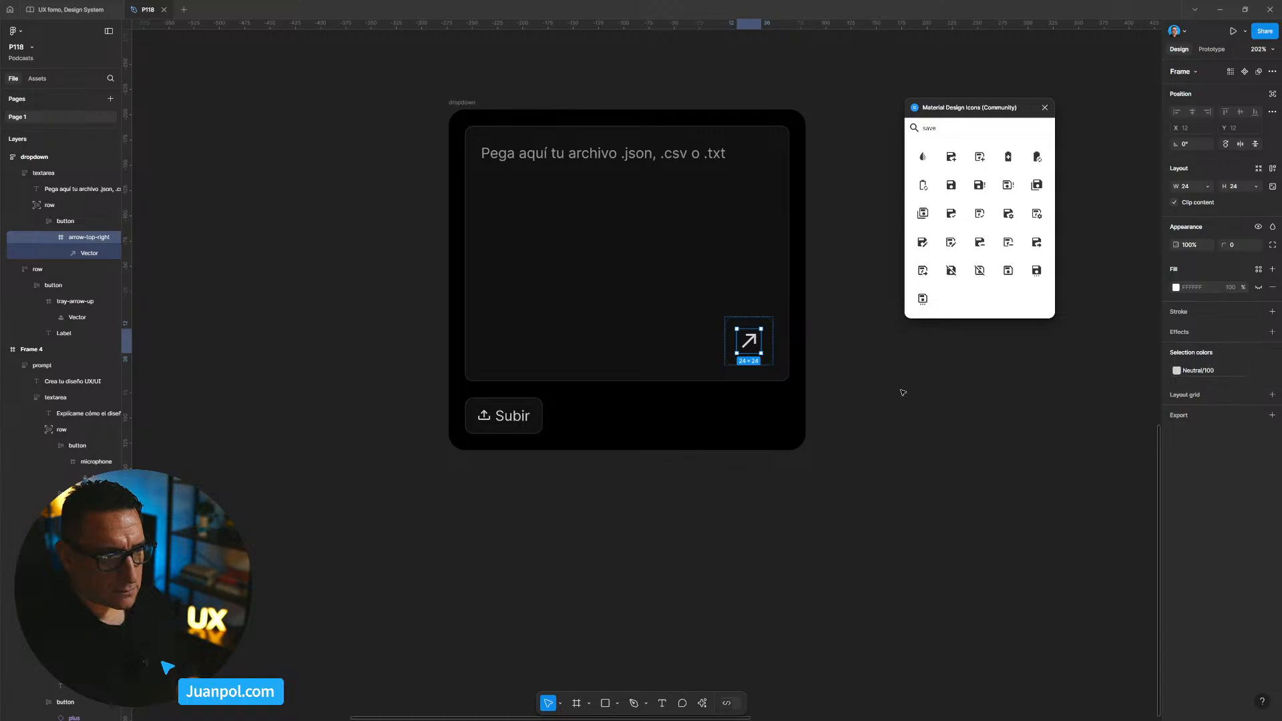
Try a copy of the "Subir" button's upload icon inside the dropdown text area's arrow button and delete the copy.
{"action": "scroll", "coordinate": [868, 418], "scroll_direction": "down", "scroll_amount": 5}
{"action": "scroll", "coordinate": [620, 423], "scroll_direction": "up", "scroll_amount": 1}
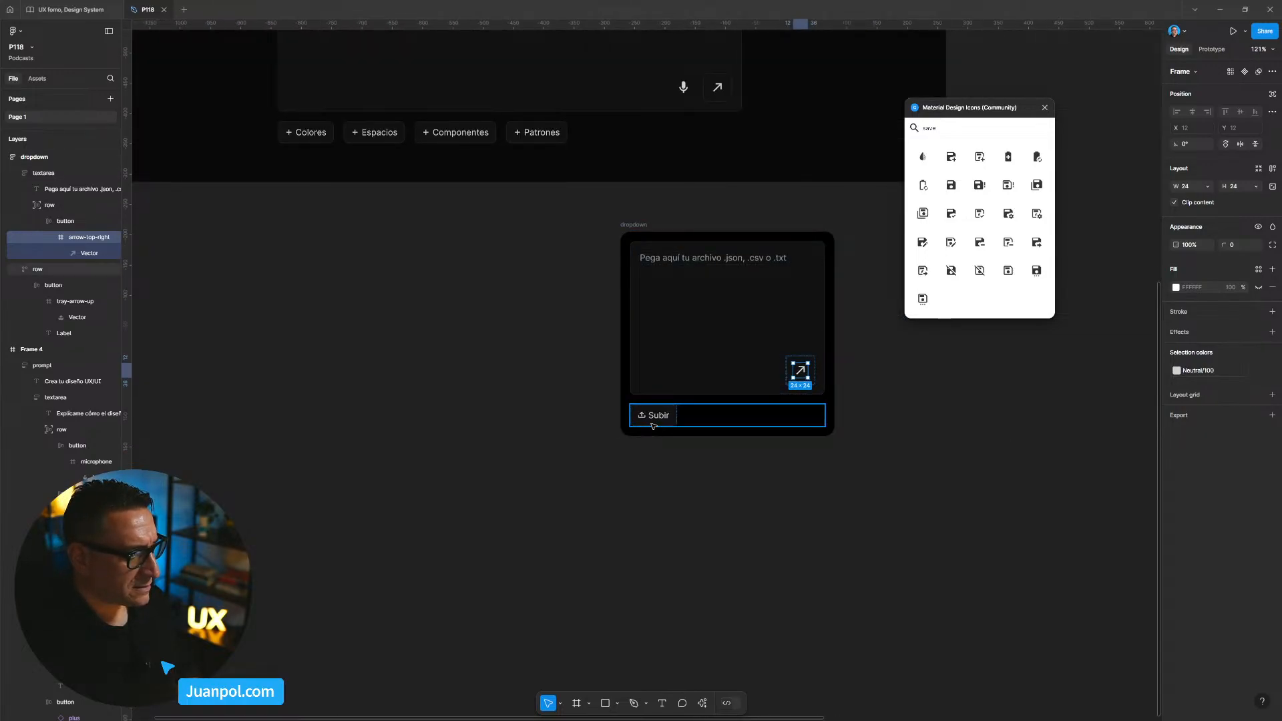
{"action": "scroll", "coordinate": [653, 425], "scroll_direction": "up", "scroll_amount": 2}
{"action": "scroll", "coordinate": [602, 123], "scroll_direction": "up", "scroll_amount": 4}
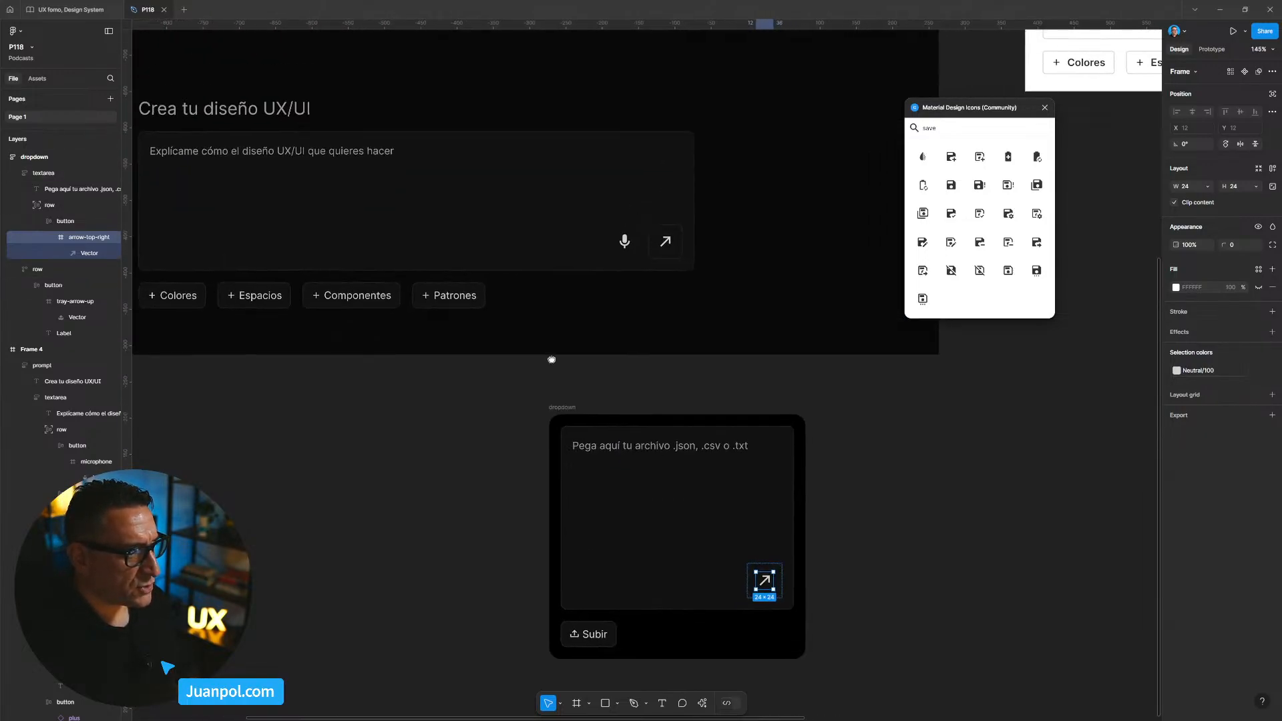
{"action": "left_click", "coordinate": [629, 235]}
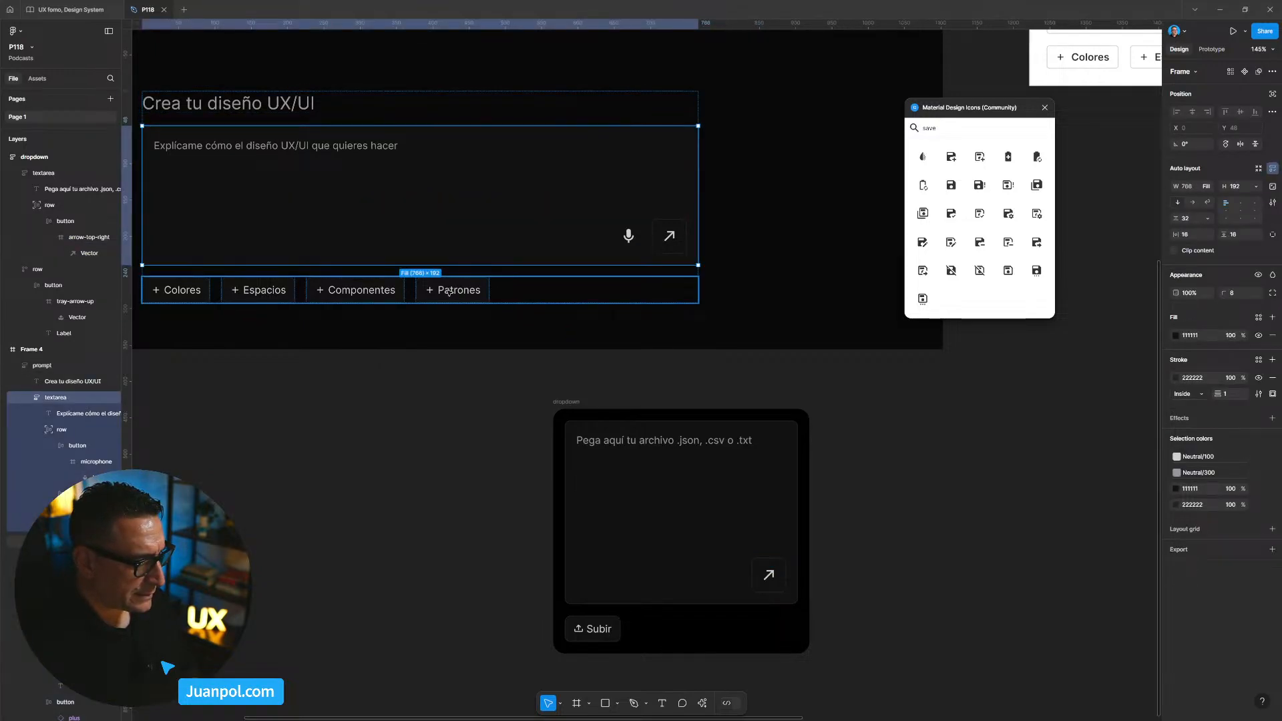
{"action": "left_click", "coordinate": [578, 629], "text": "ctrl"}
{"action": "left_click_drag", "start_coordinate": [578, 629], "coordinate": [763, 577]}
{"action": "scroll", "coordinate": [768, 581], "scroll_direction": "up", "scroll_amount": 5}
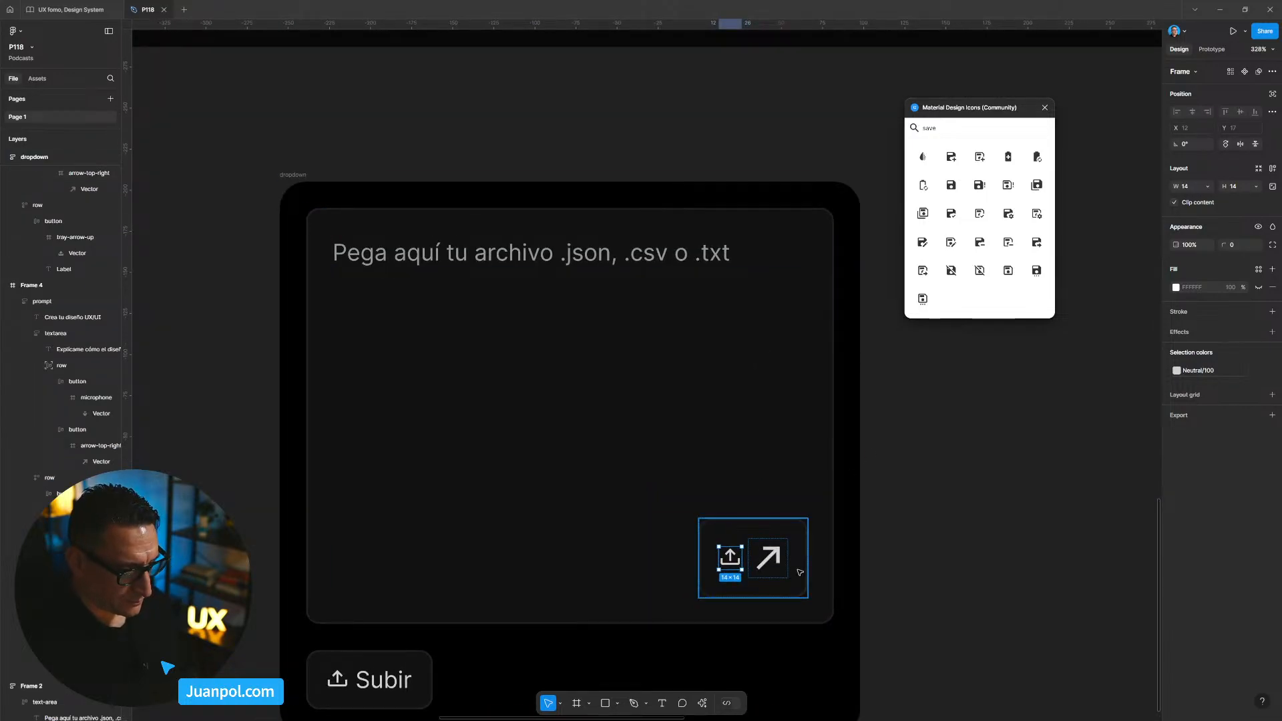
{"action": "key", "text": "Delete"}
{"action": "right_click", "coordinate": [928, 517]}
{"action": "key", "text": "Escape"}
Close the Material Design Icons plugin, find "plus" in the design system assets, and place the plus icon beside the dropdown panel.
{"action": "left_click", "coordinate": [1045, 108]}
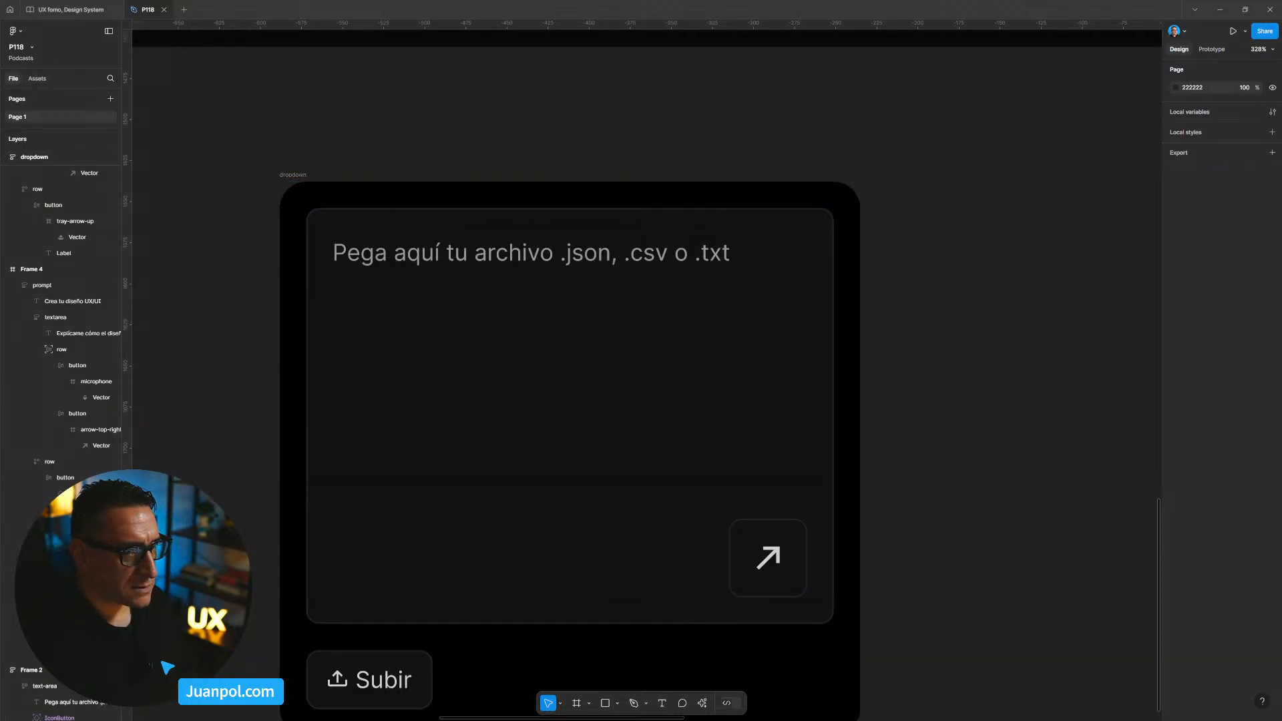
{"action": "left_click", "coordinate": [46, 79]}
{"action": "type", "text": "plus"}
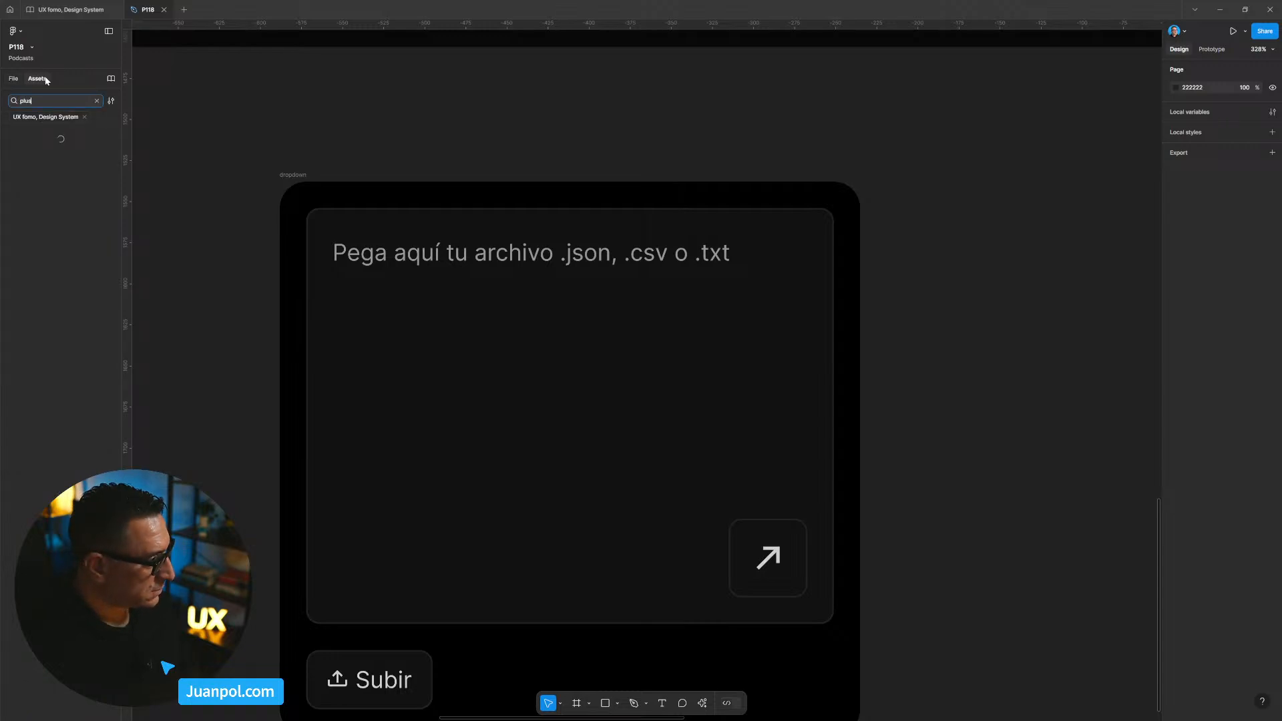
{"action": "left_click_drag", "start_coordinate": [34, 155], "coordinate": [357, 240]}
{"action": "left_click_drag", "start_coordinate": [1011, 408], "coordinate": [1009, 412]}
{"action": "left_click", "coordinate": [1007, 478]}
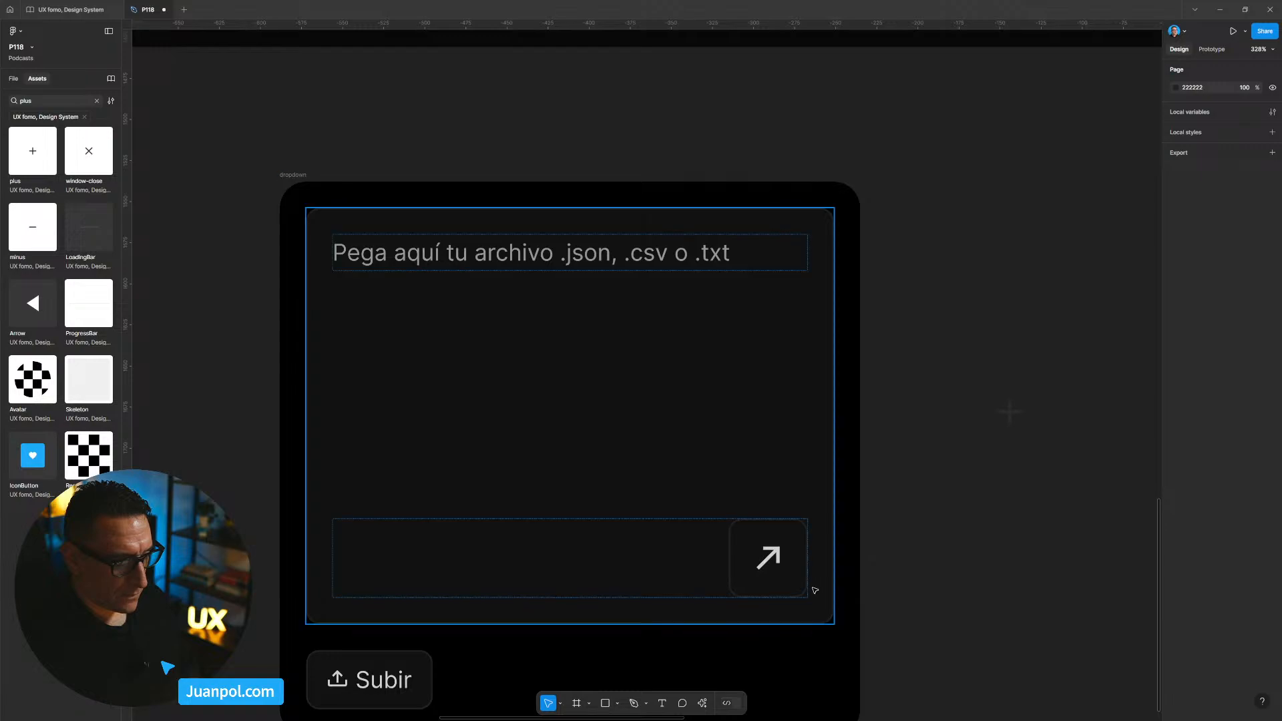
Replace the arrow icon in the dropdown text area's button with the plus icon from the canvas.
{"action": "double_click", "coordinate": [775, 561]}
{"action": "left_click", "coordinate": [775, 561]}
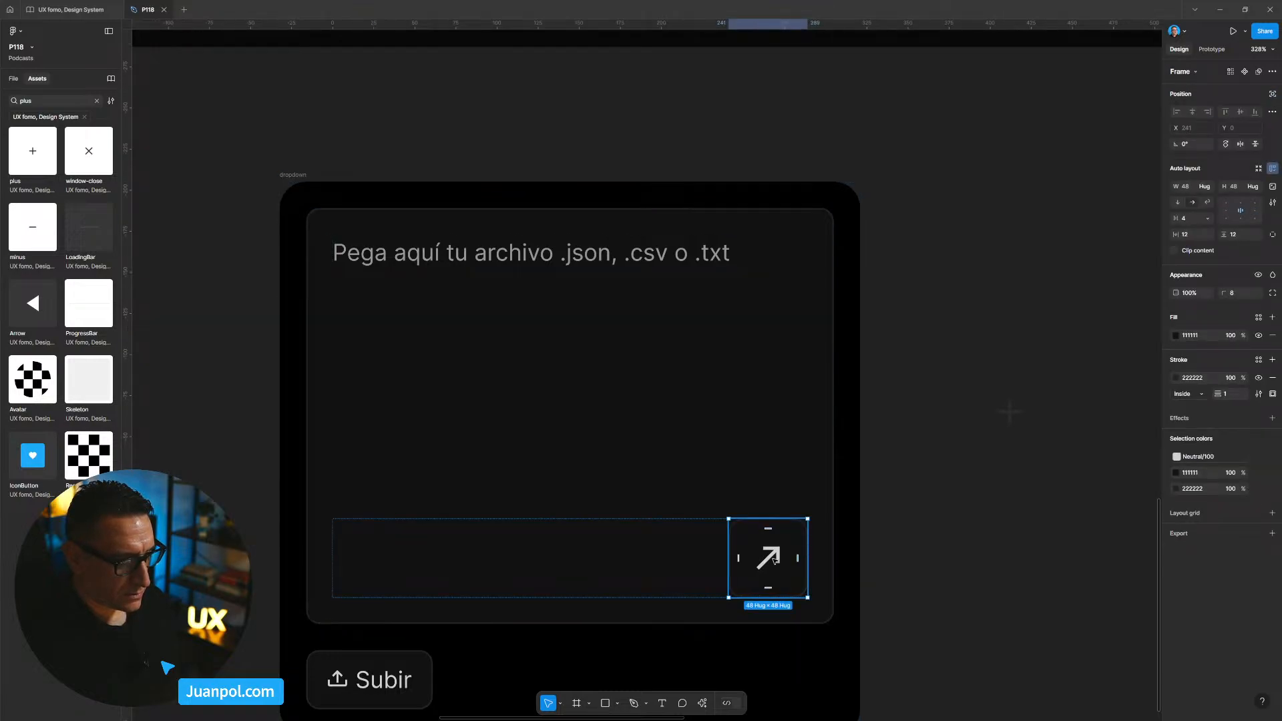
{"action": "left_click", "coordinate": [1009, 411]}
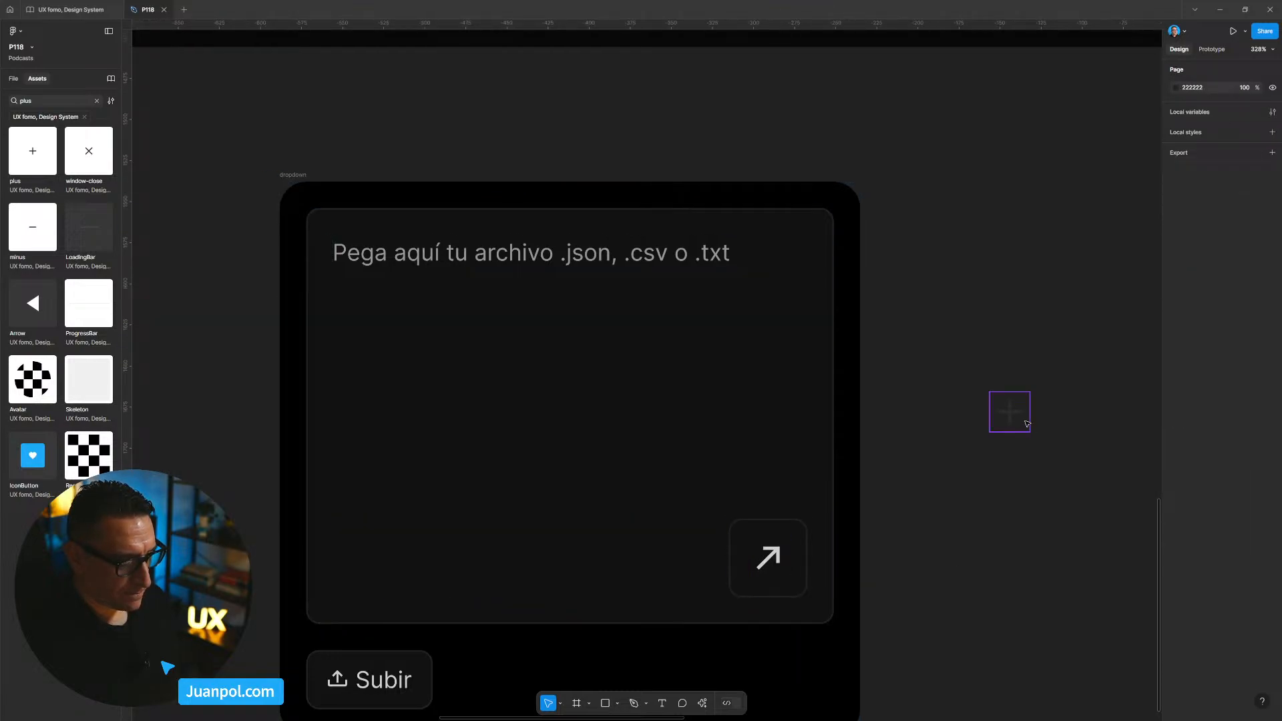
{"action": "left_click", "coordinate": [765, 567]}
{"action": "key", "text": "ctrl+v"}
{"action": "left_click", "coordinate": [769, 564]}
{"action": "key", "text": "Delete"}
{"action": "left_click", "coordinate": [773, 572]}
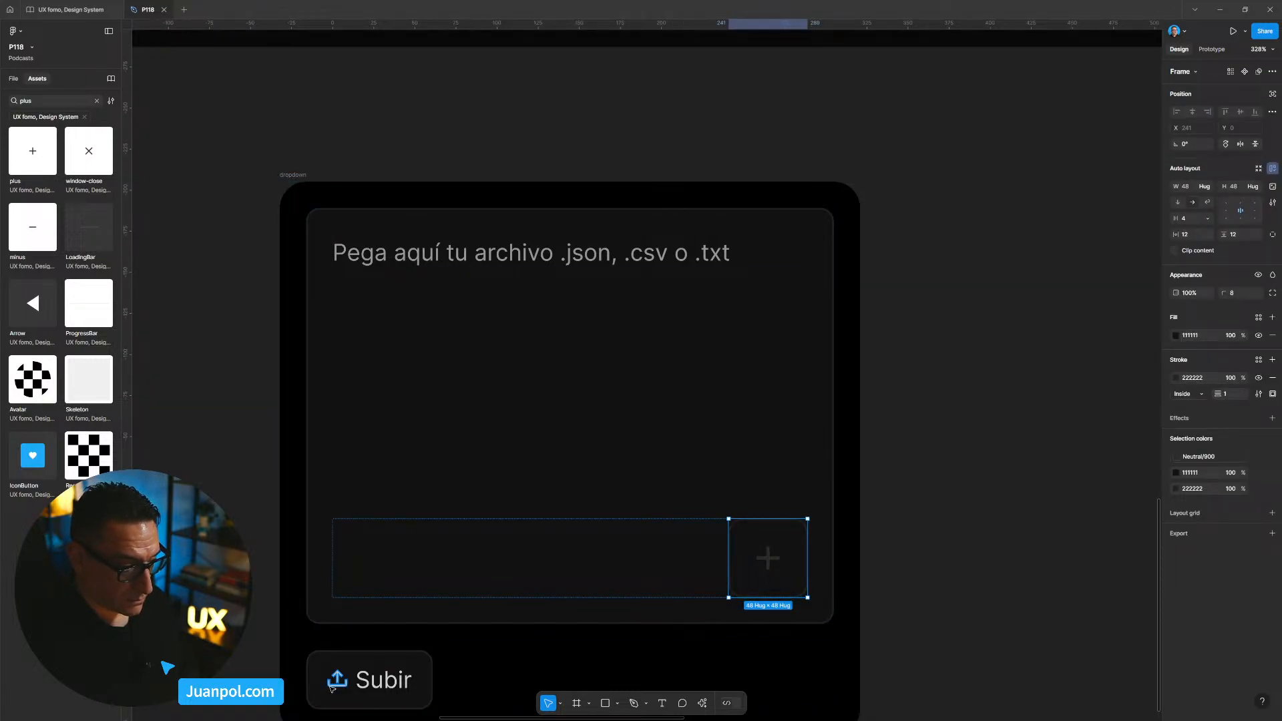
Recolor the plus icon in the dropdown's action button with the Neutral/100 library style.
{"action": "left_click", "coordinate": [967, 535]}
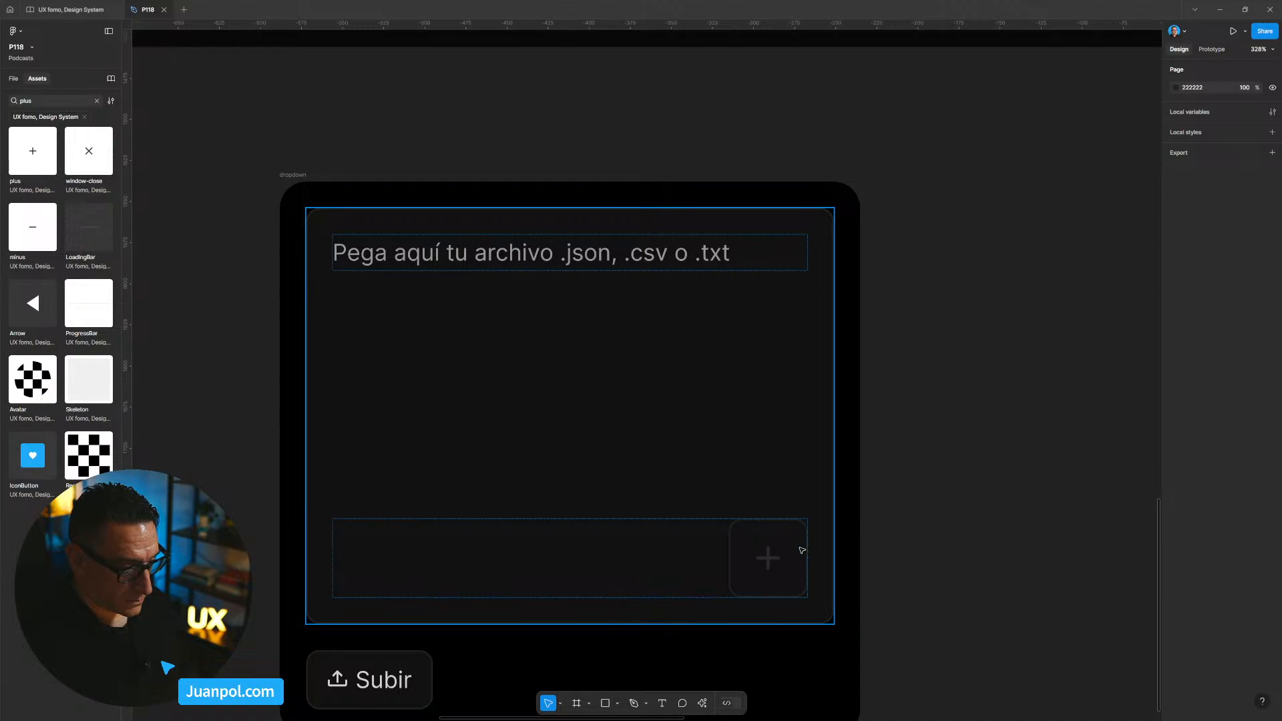
{"action": "left_click", "coordinate": [772, 562]}
{"action": "left_click", "coordinate": [770, 560]}
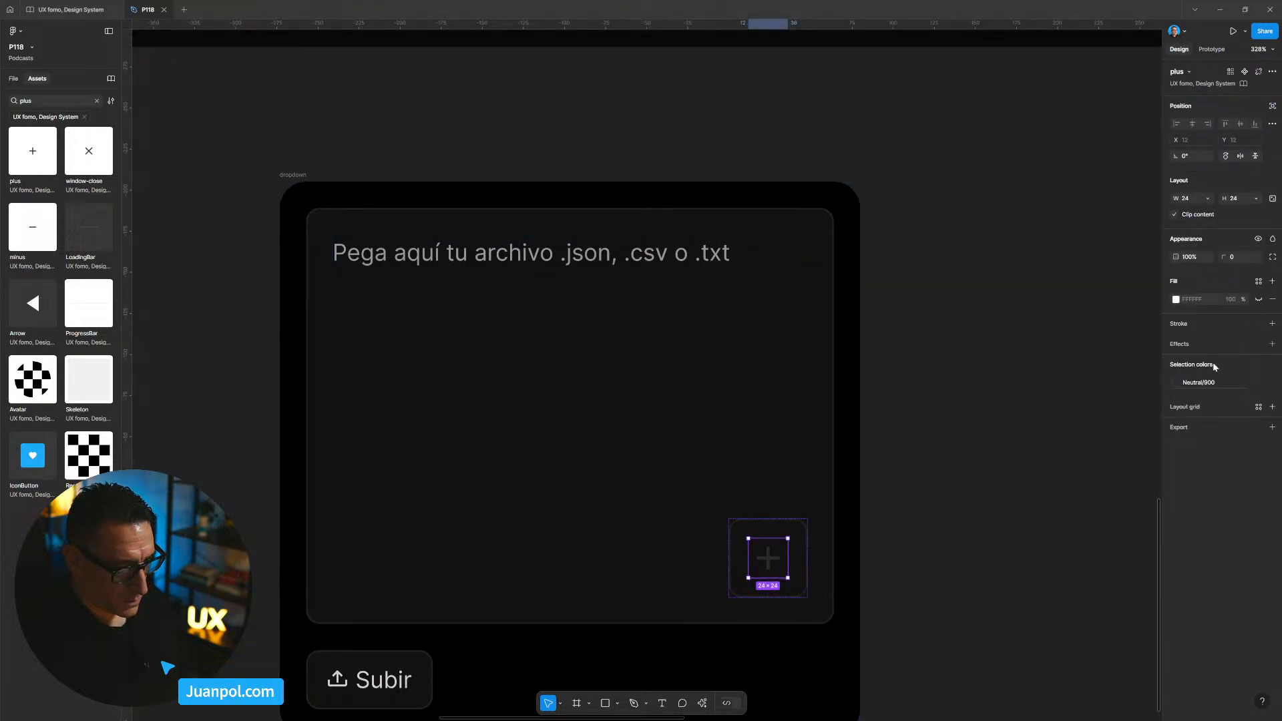
{"action": "left_click", "coordinate": [1214, 385]}
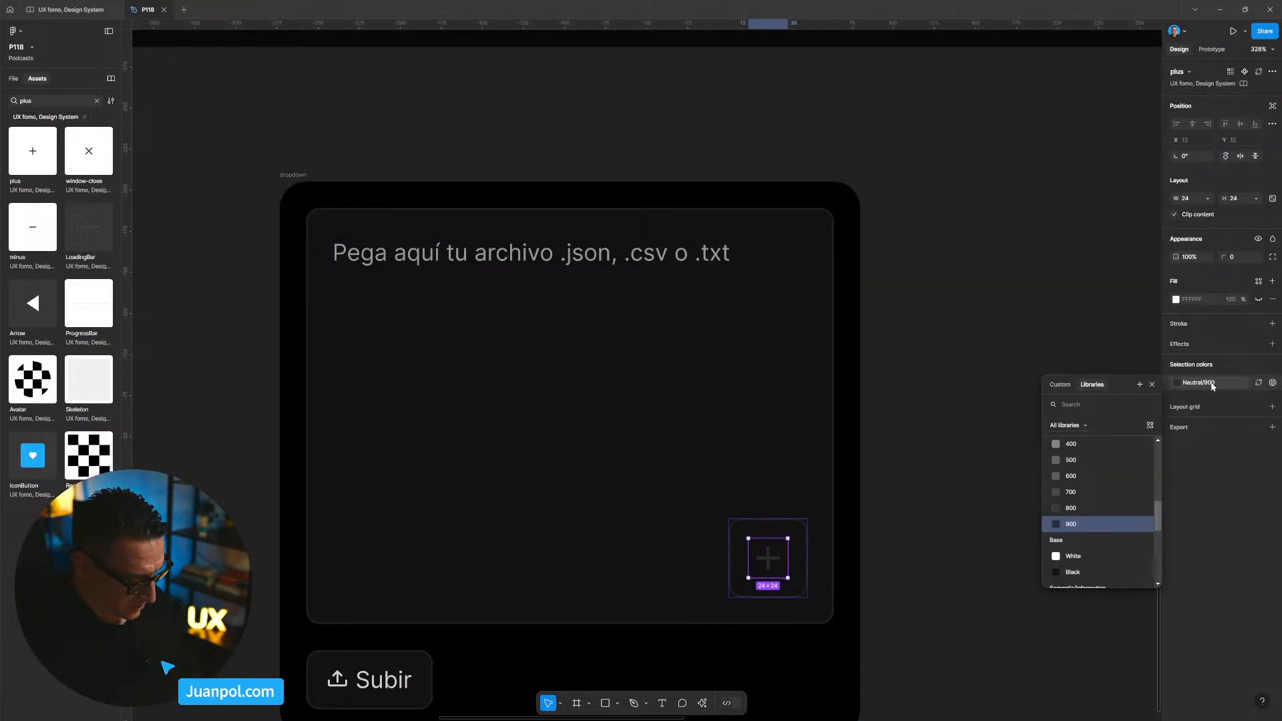
{"action": "type", "text": "neu"}
{"action": "key", "text": "Down"}
{"action": "key", "text": "Down"}
{"action": "key", "text": "Down"}
{"action": "key", "text": "Up"}
{"action": "key", "text": "Return"}
{"action": "left_click", "coordinate": [1076, 395]}
{"action": "scroll", "coordinate": [1075, 395], "scroll_direction": "down", "scroll_amount": 5}
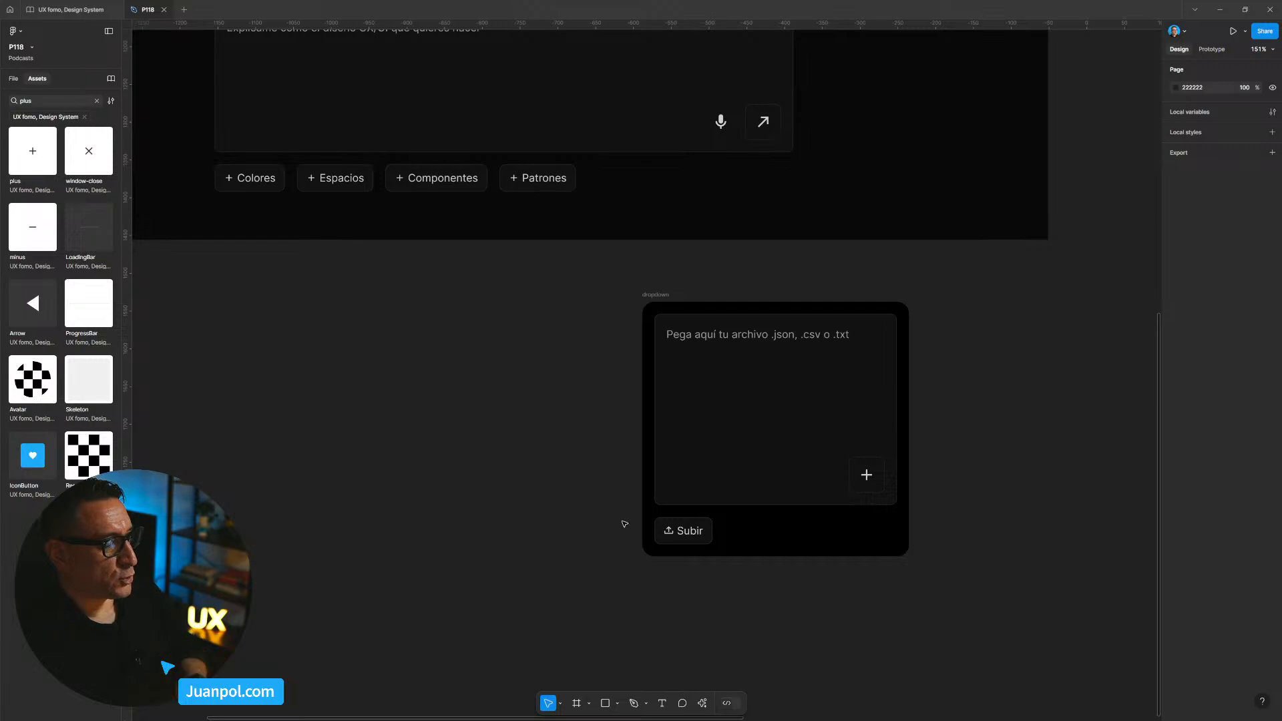
{"action": "scroll", "coordinate": [615, 554], "scroll_direction": "up", "scroll_amount": 2}
{"action": "left_click_drag", "start_coordinate": [642, 359], "coordinate": [621, 325]}
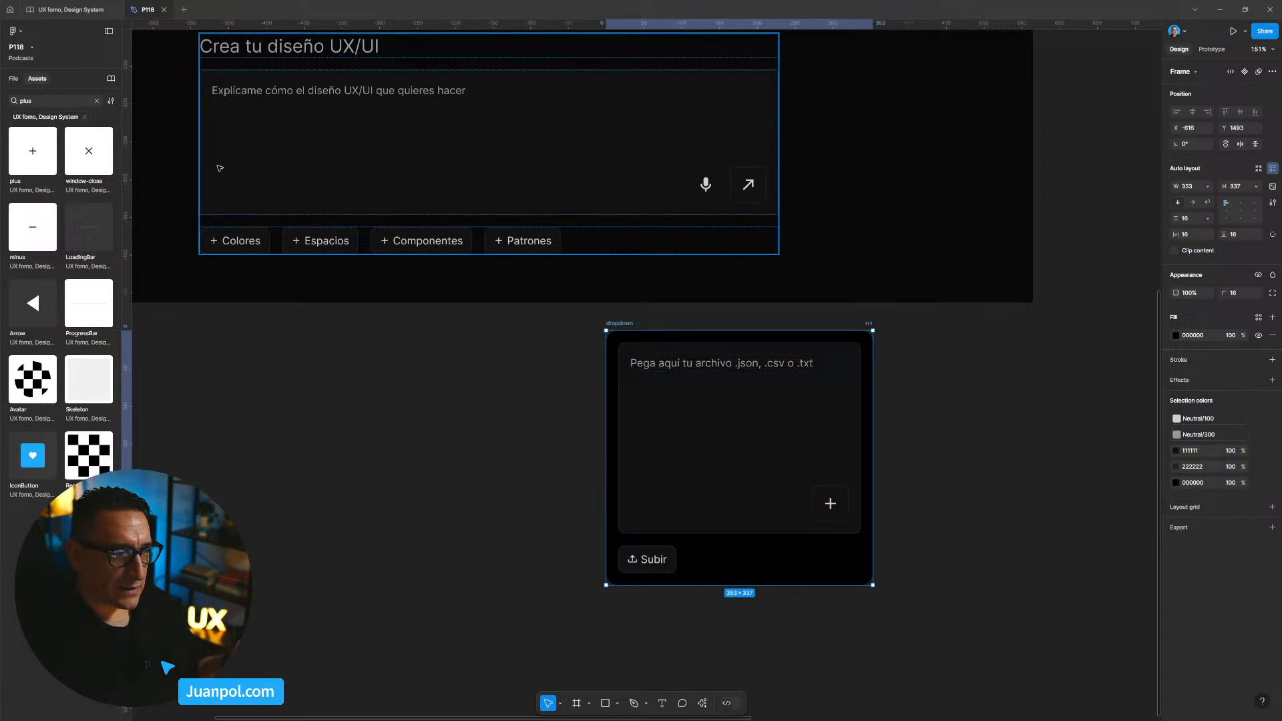
{"action": "left_click", "coordinate": [241, 188]}
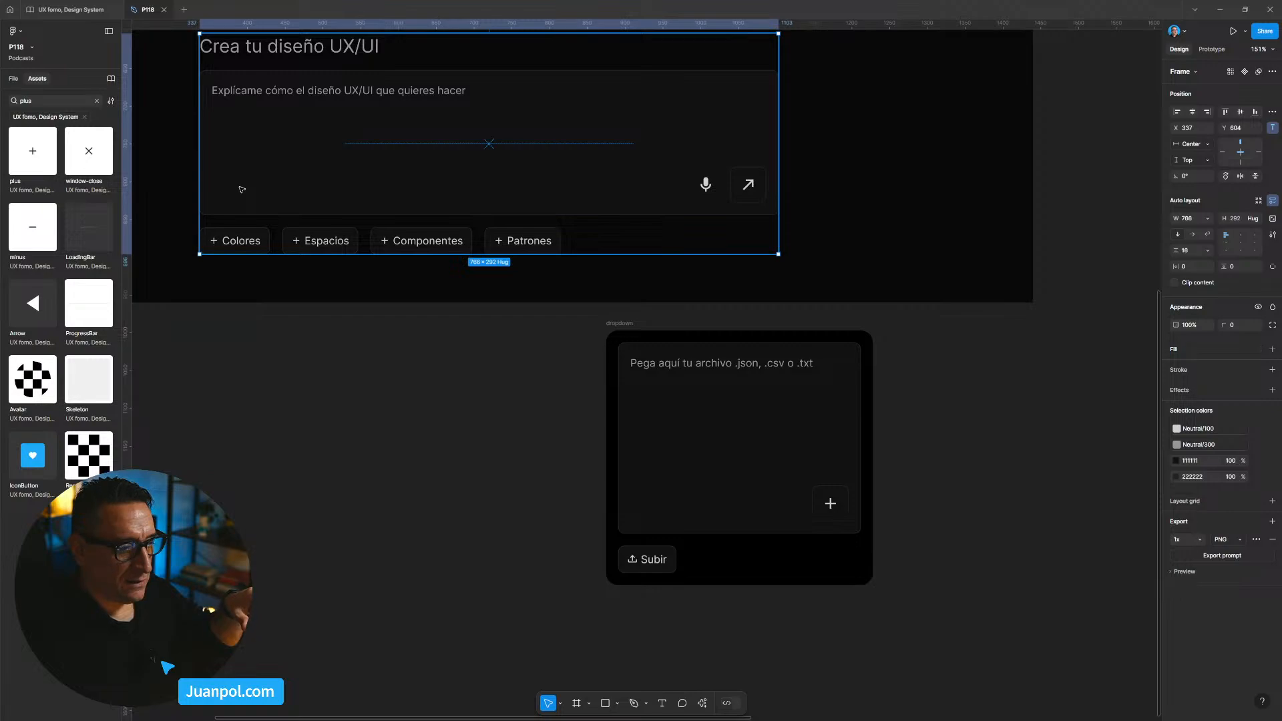
{"action": "left_click", "coordinate": [349, 337]}
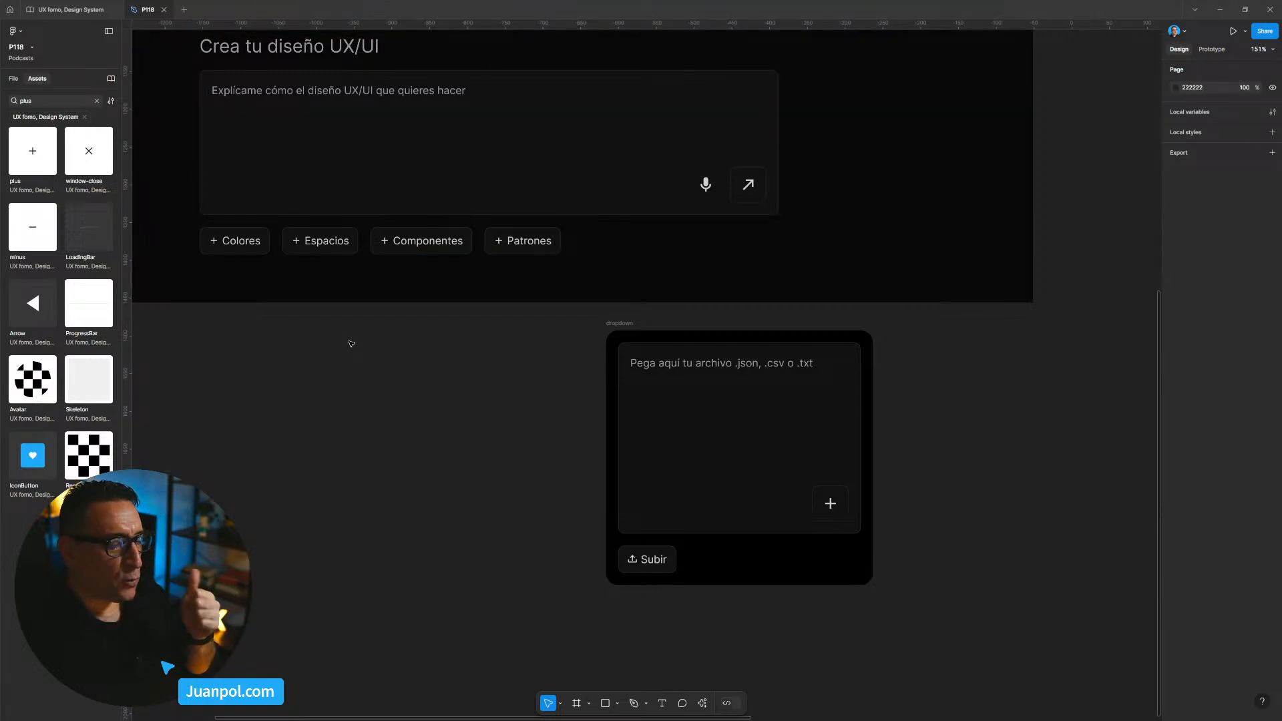
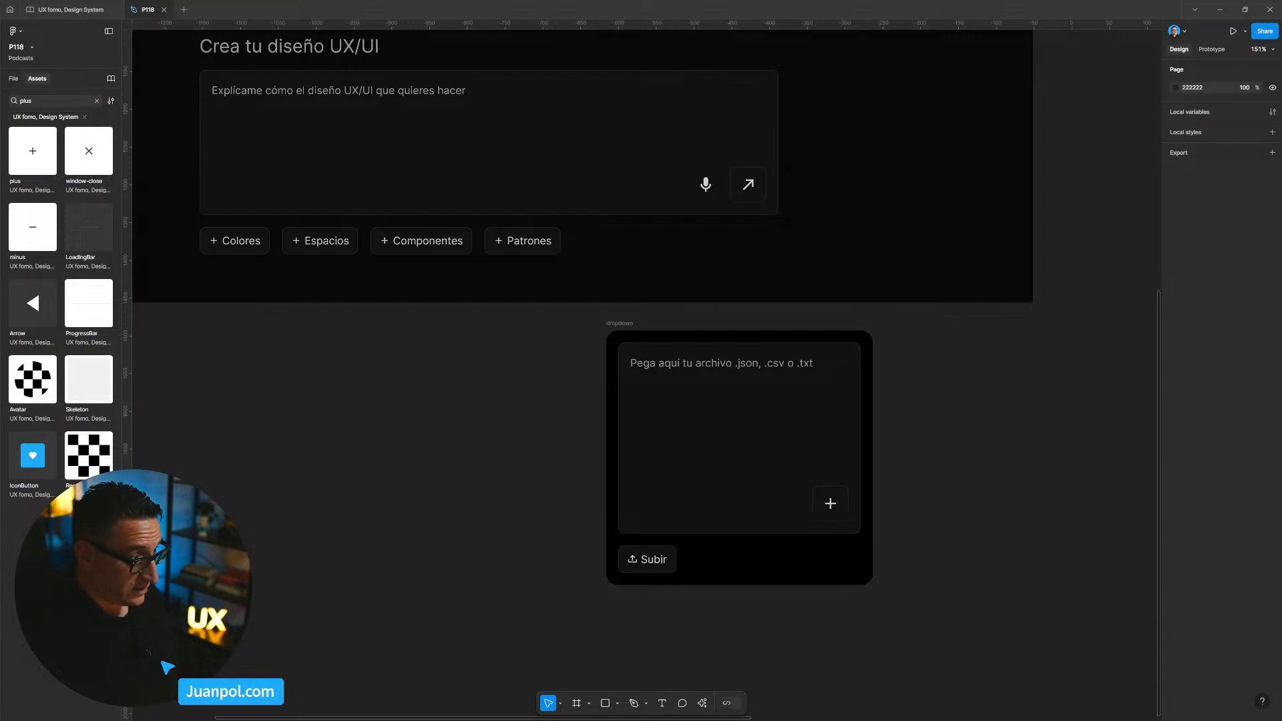
{"action": "left_click", "coordinate": [463, 166]}
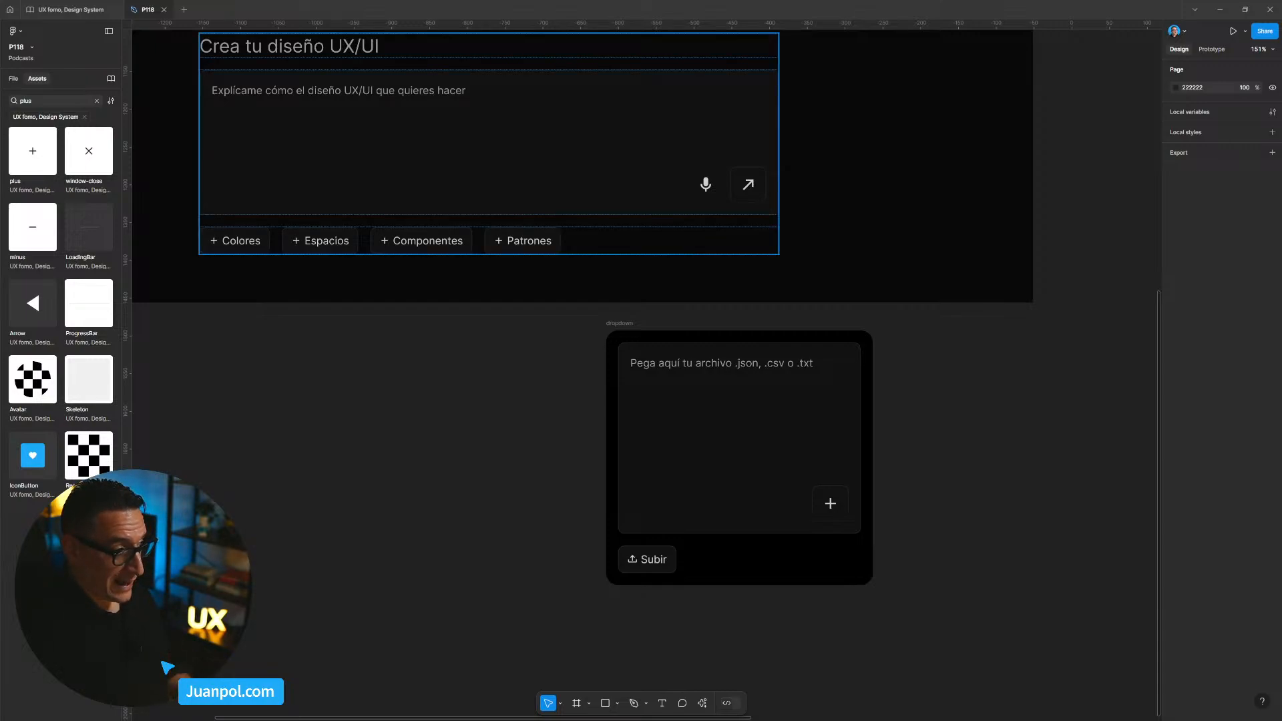
{"action": "double_click", "coordinate": [464, 166]}
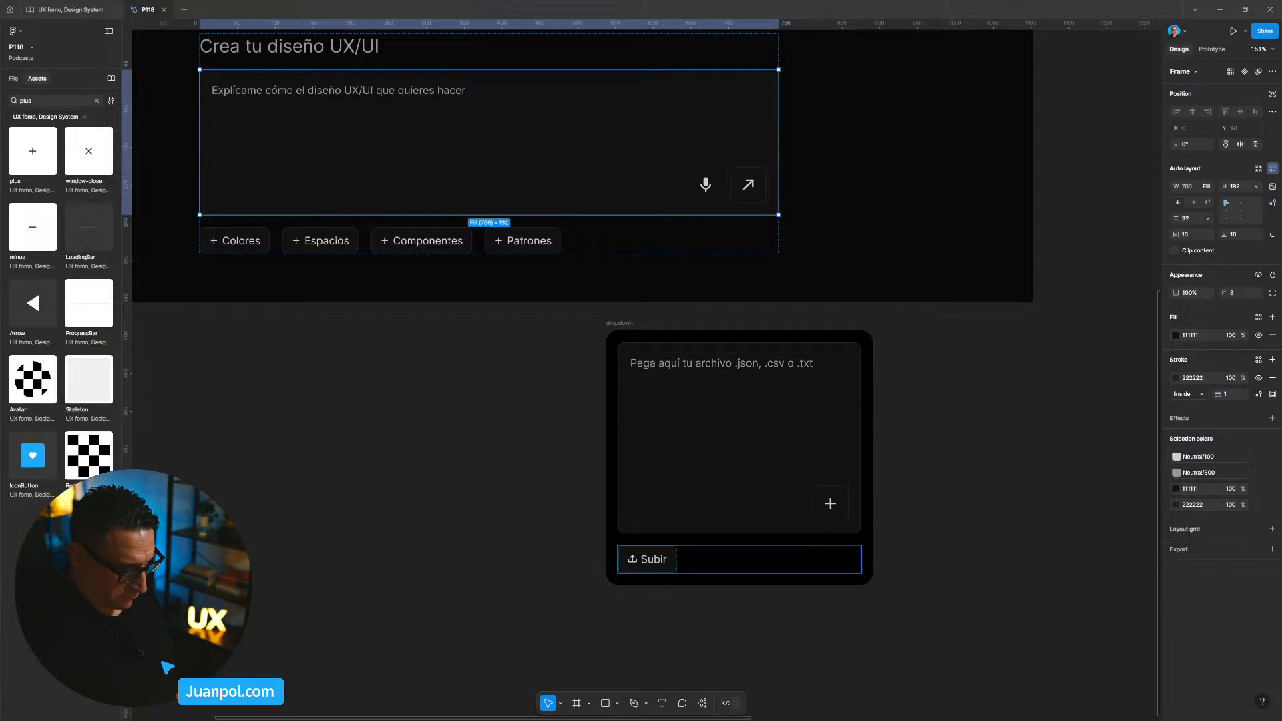
{"action": "left_click", "coordinate": [657, 561]}
{"action": "left_click", "coordinate": [657, 560]}
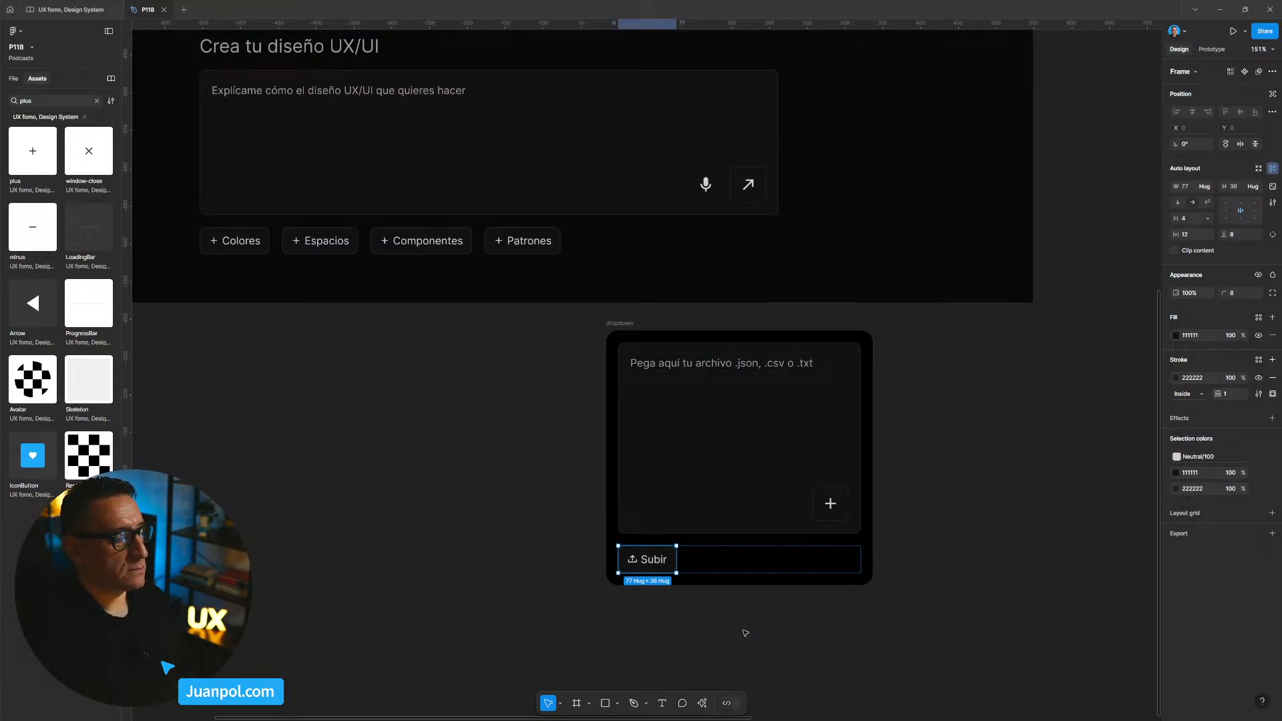
Place a duplicate of the dropdown panel beside the original and hide the "Subir" button row in the copy.
{"action": "left_click", "coordinate": [729, 564]}
{"action": "key", "text": "alt"}
{"action": "left_click_drag", "start_coordinate": [635, 326], "coordinate": [328, 331]}
{"action": "left_click", "coordinate": [377, 566]}
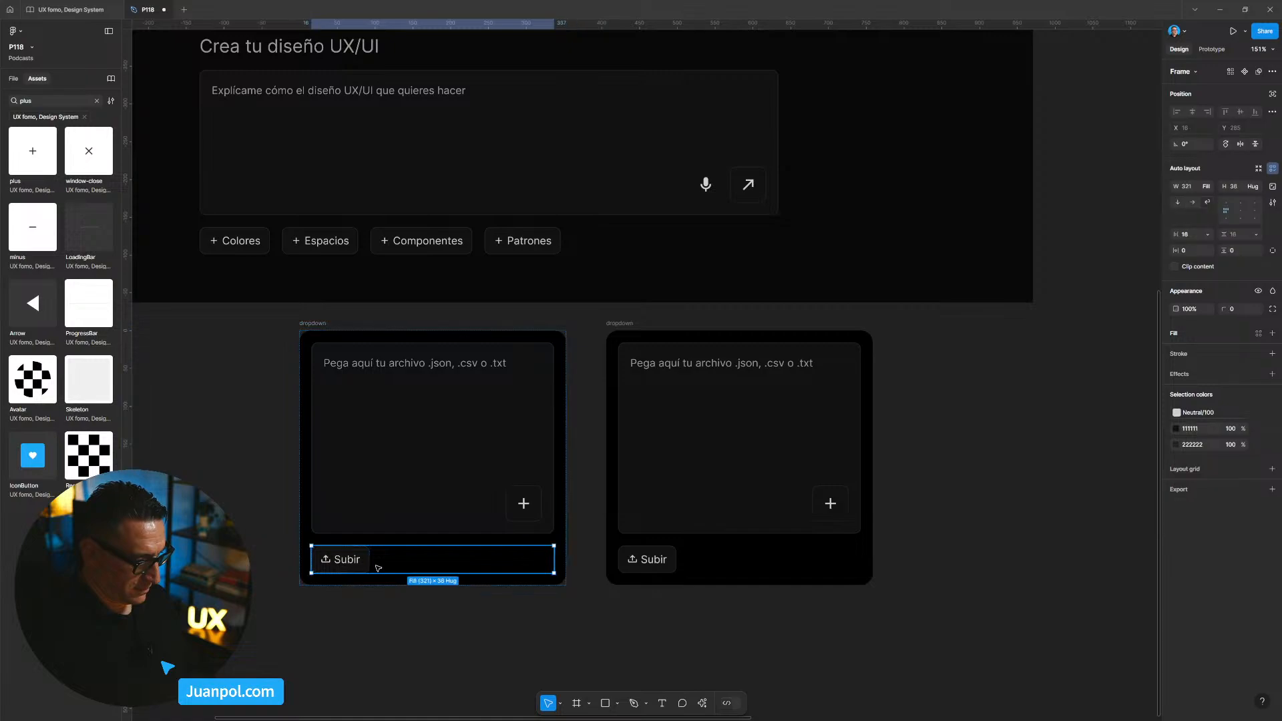
{"action": "key", "text": "ctrl+shift+h"}
{"action": "left_click_drag", "start_coordinate": [502, 673], "coordinate": [557, 677]}
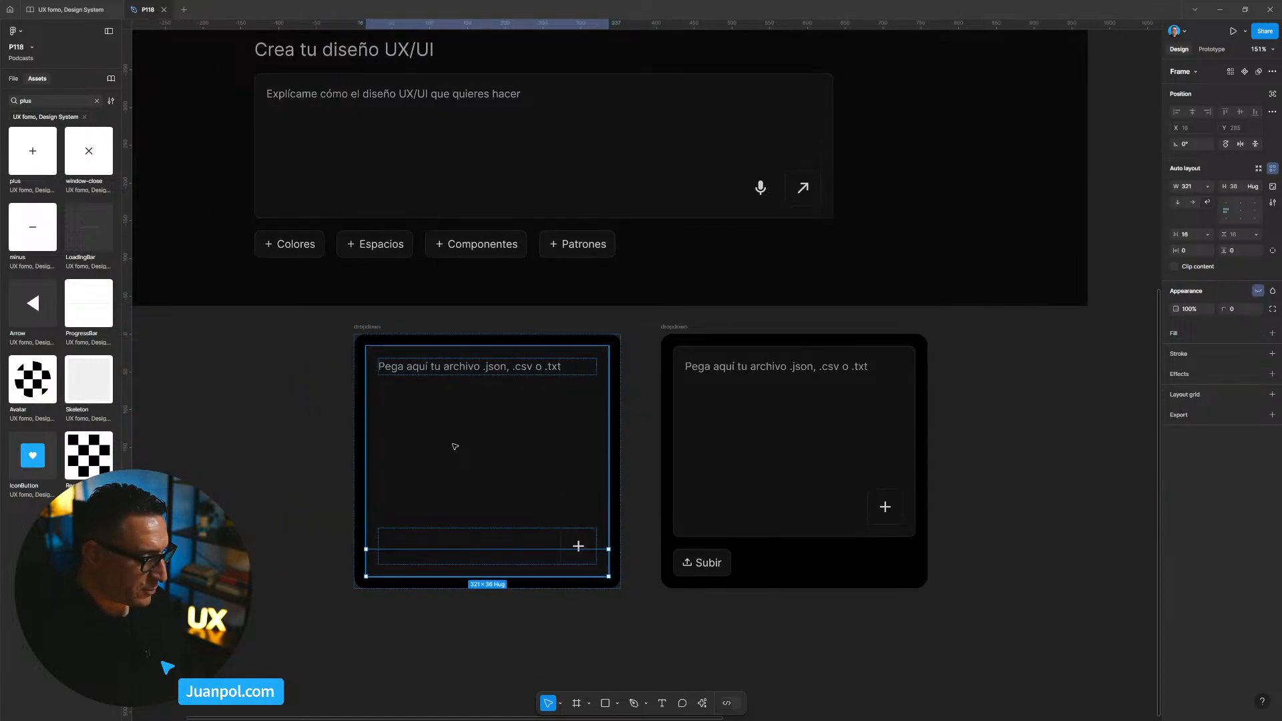
Shorten the duplicated dropdown panel to a height of 242.
{"action": "left_click", "coordinate": [367, 326]}
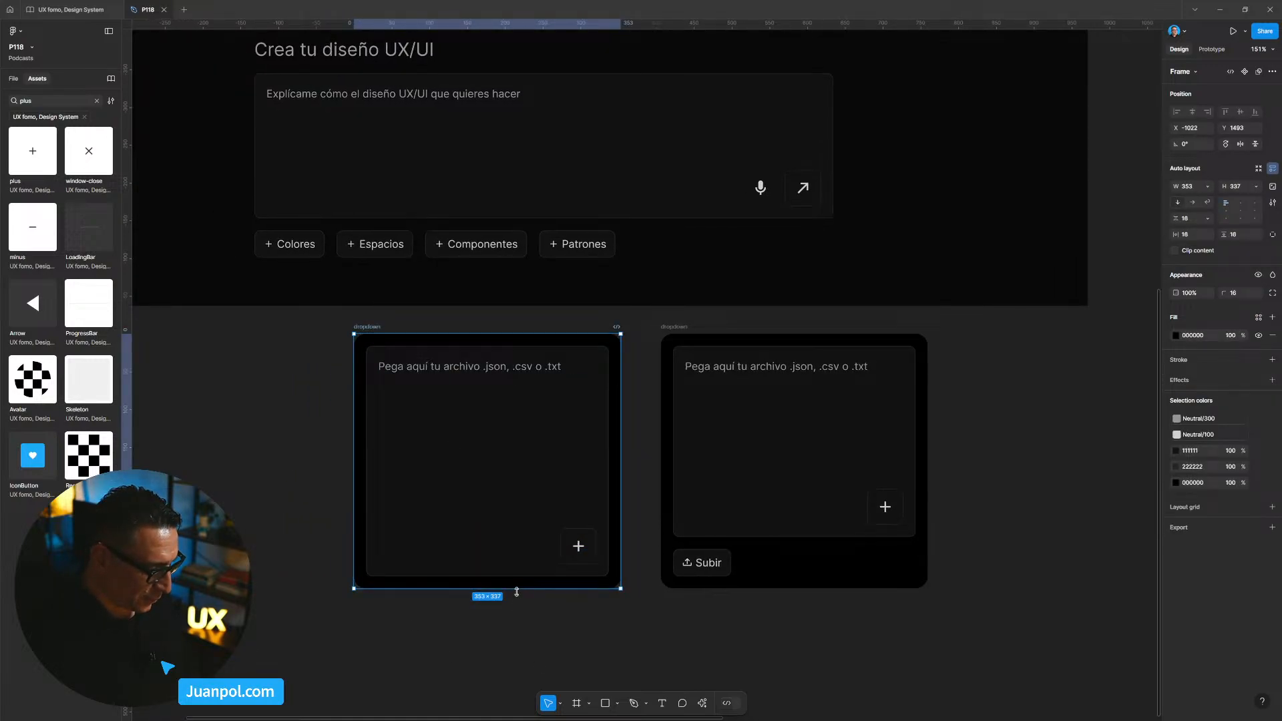
{"action": "left_click_drag", "start_coordinate": [513, 589], "coordinate": [514, 517]}
{"action": "left_click_drag", "start_coordinate": [444, 538], "coordinate": [695, 606]}
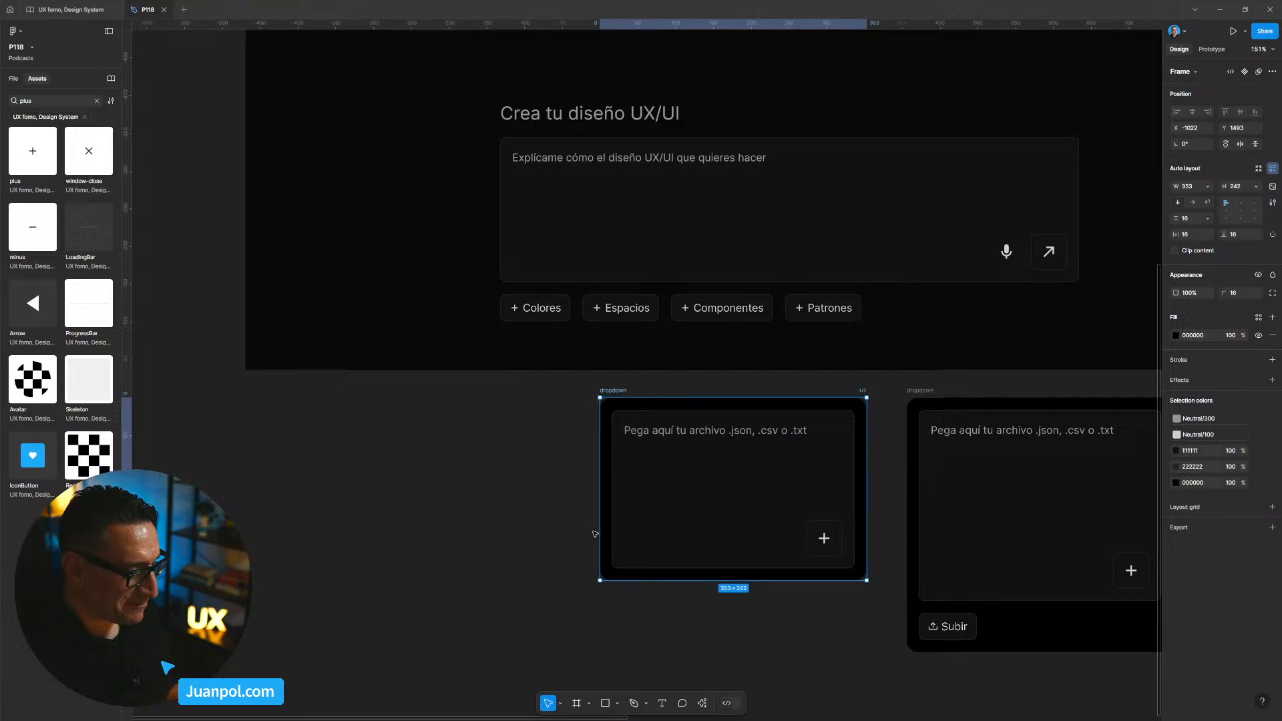
{"action": "left_click", "coordinate": [538, 482]}
Try the shortened dropdown over the prompt panel, just above the "Colores" button, at X -1157, Y 1112.
{"action": "left_click_drag", "start_coordinate": [620, 396], "coordinate": [553, 375]}
{"action": "key", "text": "shift+Up"}
{"action": "key", "text": "shift+Up"}
{"action": "key", "text": "shift+Up"}
{"action": "key", "text": "shift+Up"}
{"action": "key", "text": "shift+Up"}
{"action": "key", "text": "shift+Up"}
{"action": "key", "text": "shift+Up"}
{"action": "key", "text": "shift+Up"}
{"action": "key", "text": "shift+Up"}
{"action": "key", "text": "shift+Up"}
{"action": "key", "text": "shift+Up"}
{"action": "key", "text": "shift+Up"}
{"action": "key", "text": "shift+Up"}
{"action": "key", "text": "shift+Up"}
{"action": "key", "text": "shift+Up"}
{"action": "key", "text": "shift+Up"}
{"action": "key", "text": "shift+Up"}
{"action": "key", "text": "shift+Up"}
{"action": "key", "text": "shift+Up"}
{"action": "key", "text": "shift+Up"}
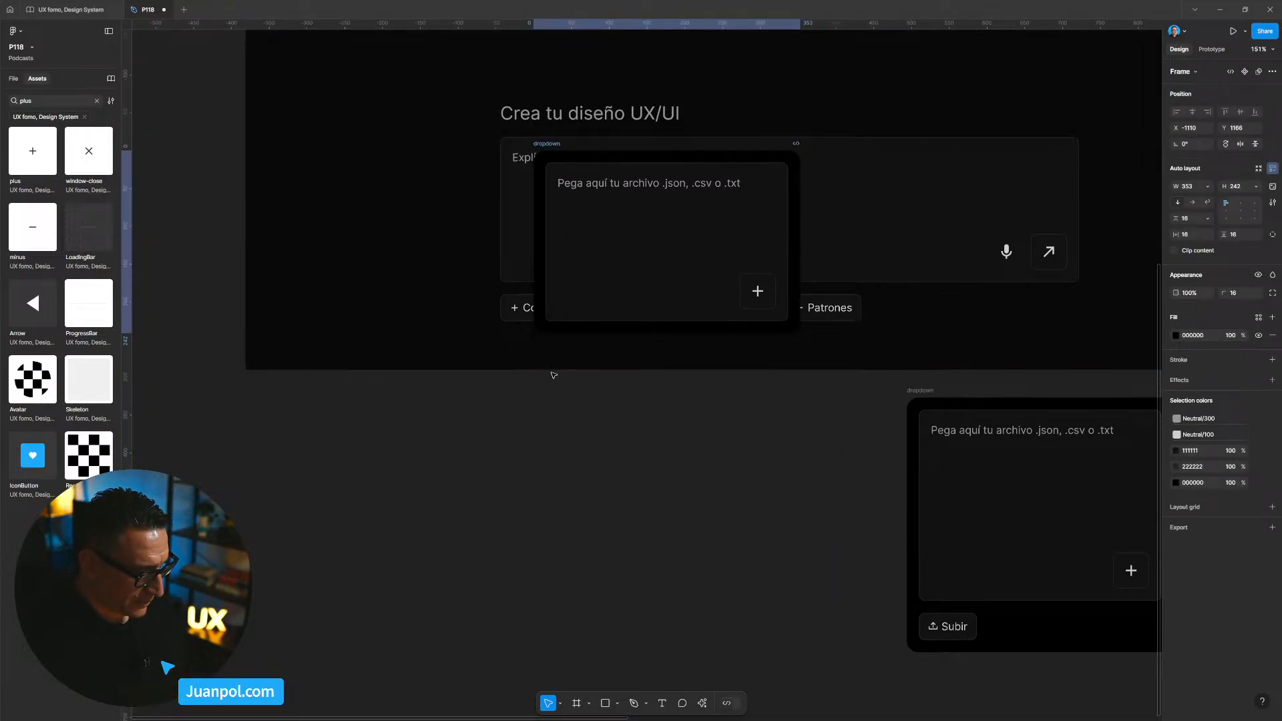
{"action": "key", "text": "shift+Left"}
{"action": "key", "text": "shift+Left"}
{"action": "key", "text": "shift+Left"}
{"action": "key", "text": "shift+Up"}
{"action": "key", "text": "shift+Left"}
{"action": "key", "text": "shift+Left"}
{"action": "key", "text": "shift+Up"}
{"action": "key", "text": "shift+Up"}
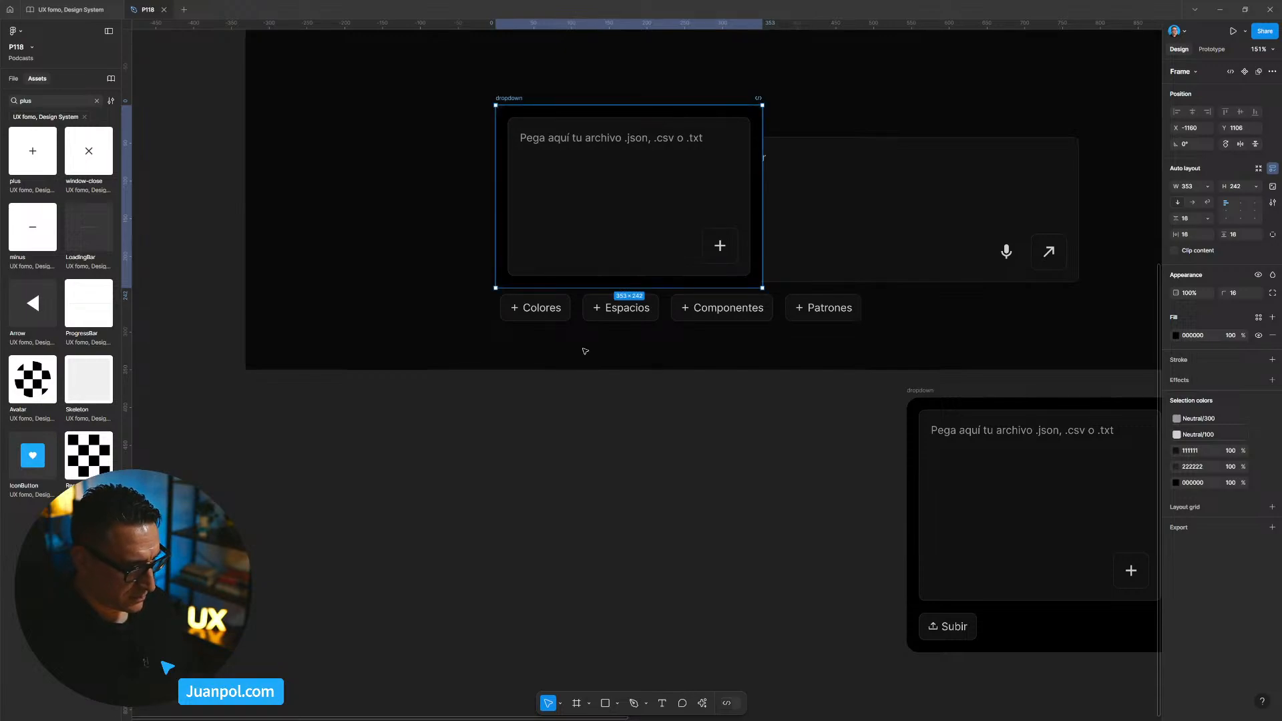
{"action": "scroll", "coordinate": [555, 567], "scroll_direction": "up", "scroll_amount": 3}
{"action": "scroll", "coordinate": [552, 503], "scroll_direction": "up", "scroll_amount": 5}
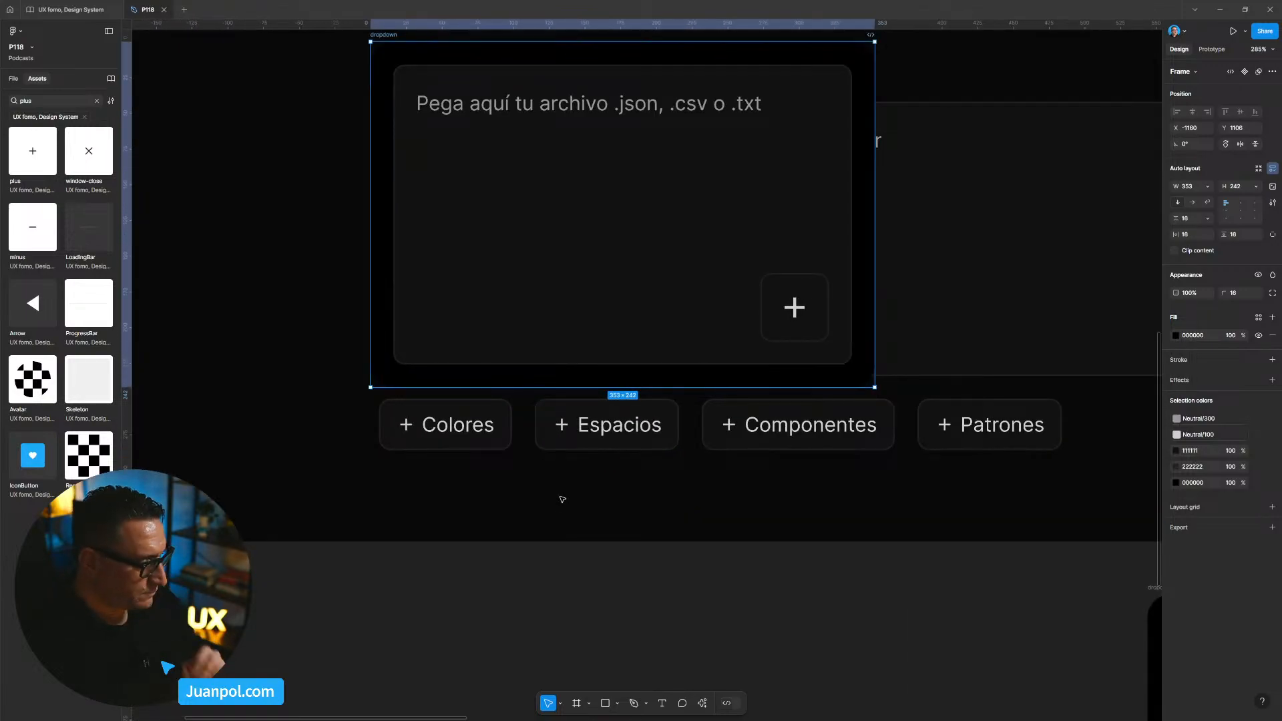
{"action": "key", "text": "Right"}
{"action": "key", "text": "Right"}
{"action": "key", "text": "Right"}
{"action": "key", "text": "Right"}
{"action": "key", "text": "Right"}
{"action": "key", "text": "Down"}
{"action": "key", "text": "Down"}
{"action": "key", "text": "Down"}
{"action": "key", "text": "Down"}
{"action": "key", "text": "Down"}
{"action": "key", "text": "Left"}
{"action": "key", "text": "Left"}
{"action": "key", "text": "Down"}
{"action": "scroll", "coordinate": [564, 508], "scroll_direction": "up", "scroll_amount": 2}
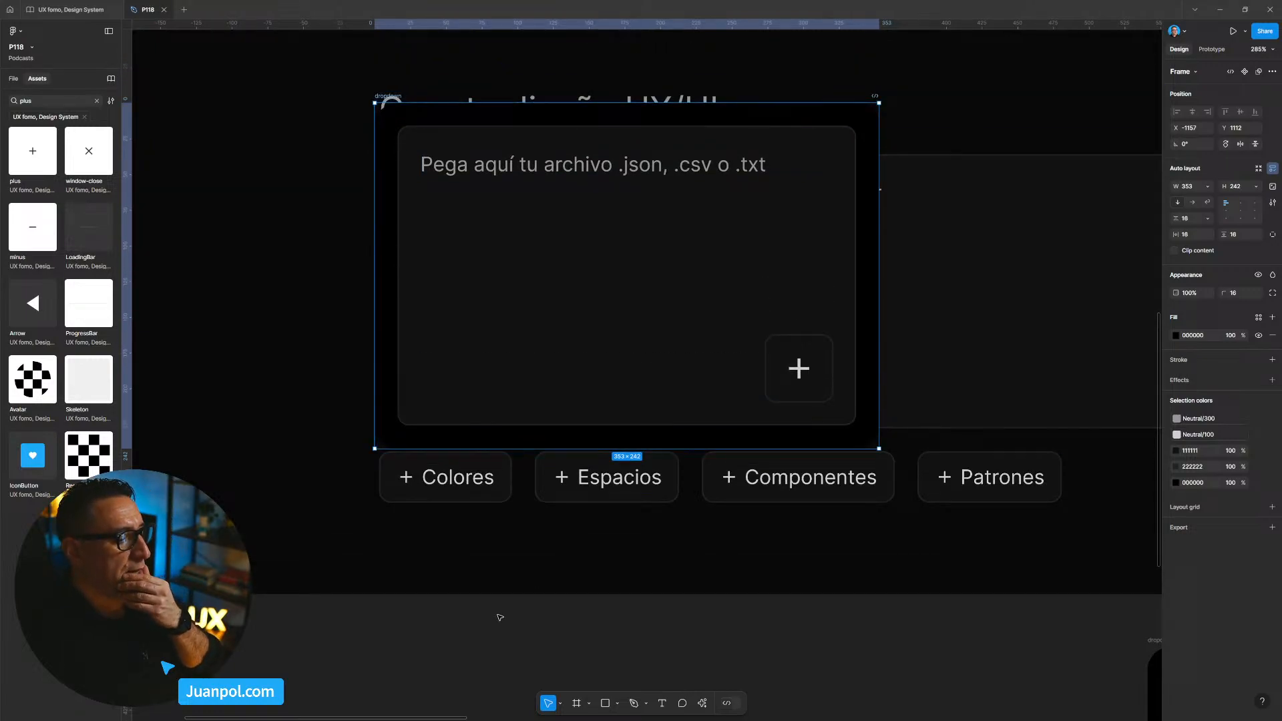
{"action": "left_click", "coordinate": [501, 616]}
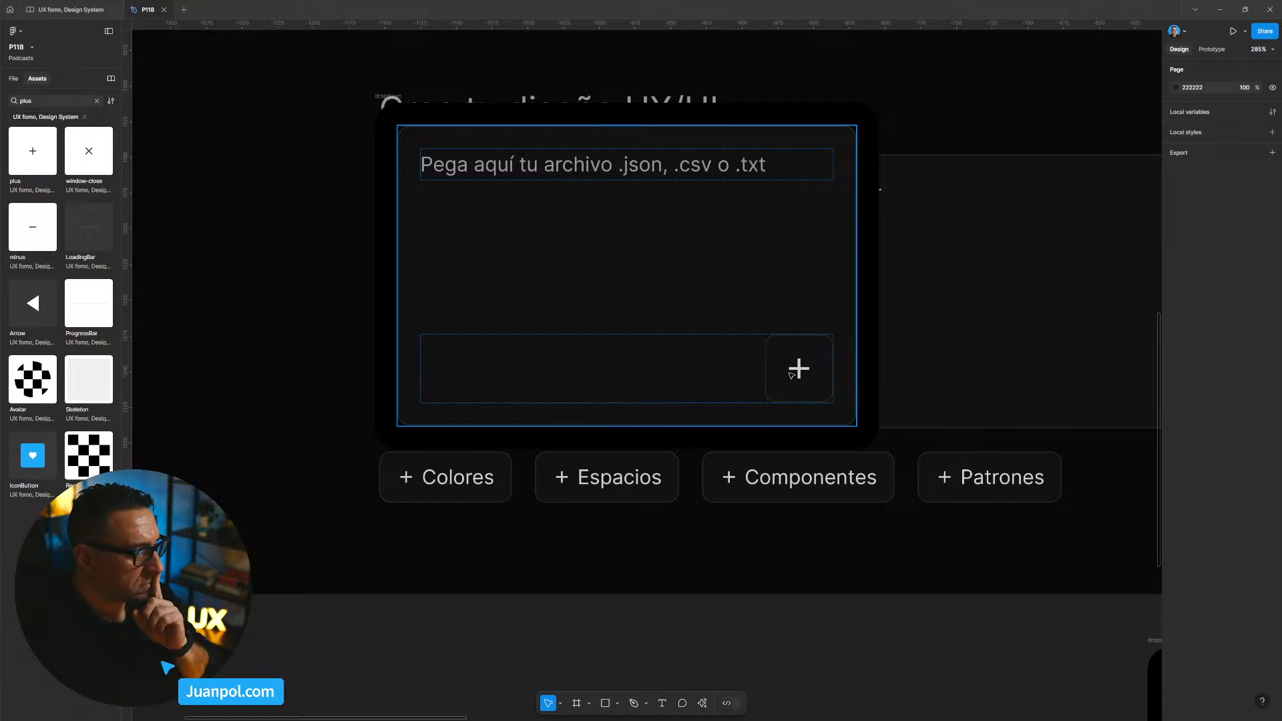
Move the "Subir" button from the original dropdown into the copy's action row, directly before the plus button.
{"action": "scroll", "coordinate": [681, 611], "scroll_direction": "down", "scroll_amount": 5}
{"action": "scroll", "coordinate": [693, 524], "scroll_direction": "down", "scroll_amount": 3}
{"action": "scroll", "coordinate": [692, 524], "scroll_direction": "right", "scroll_amount": 1}
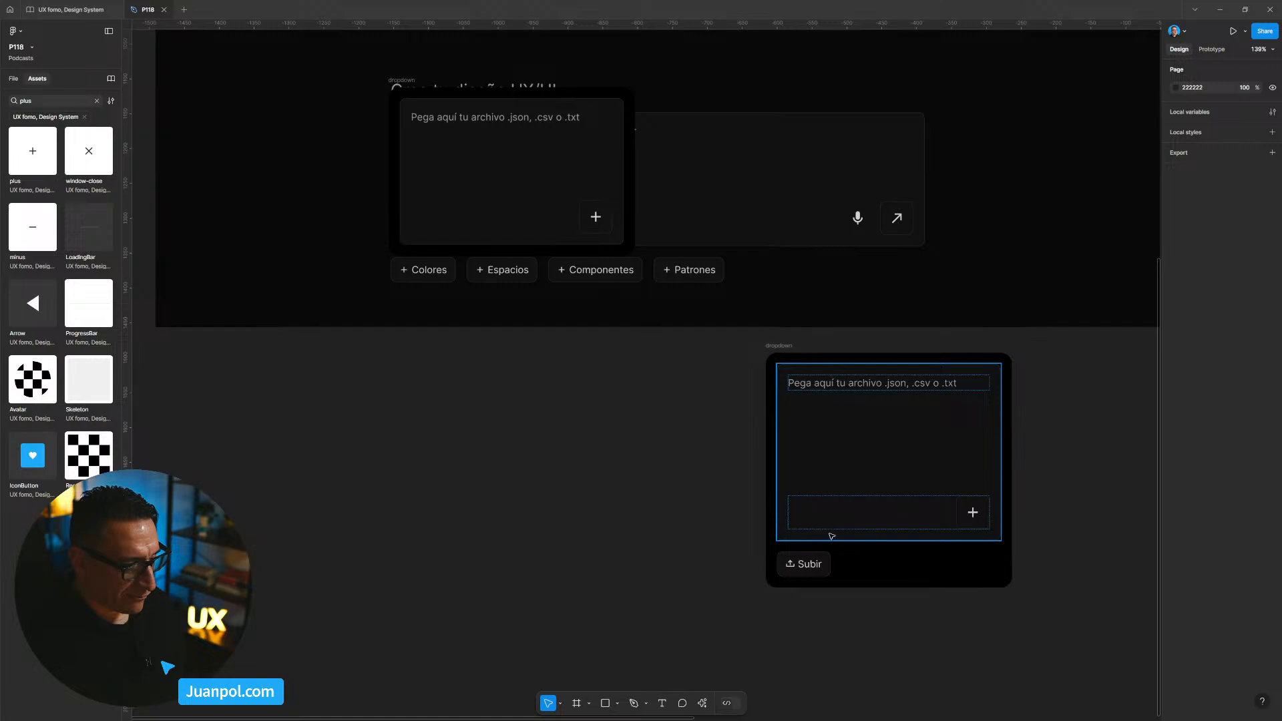
{"action": "left_click", "coordinate": [810, 564]}
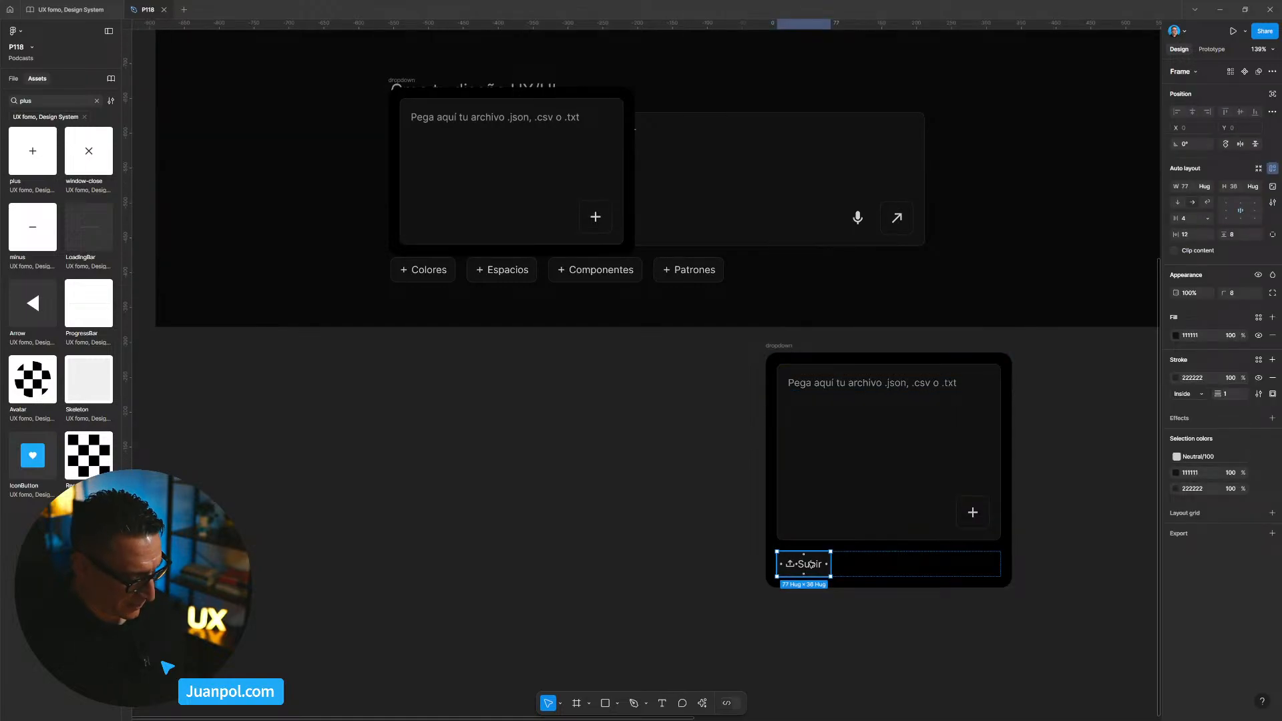
{"action": "key", "text": "ctrl+x"}
{"action": "left_click", "coordinate": [594, 218]}
{"action": "double_click", "coordinate": [597, 222]}
{"action": "key", "text": "ctrl+v"}
{"action": "key", "text": "Left"}
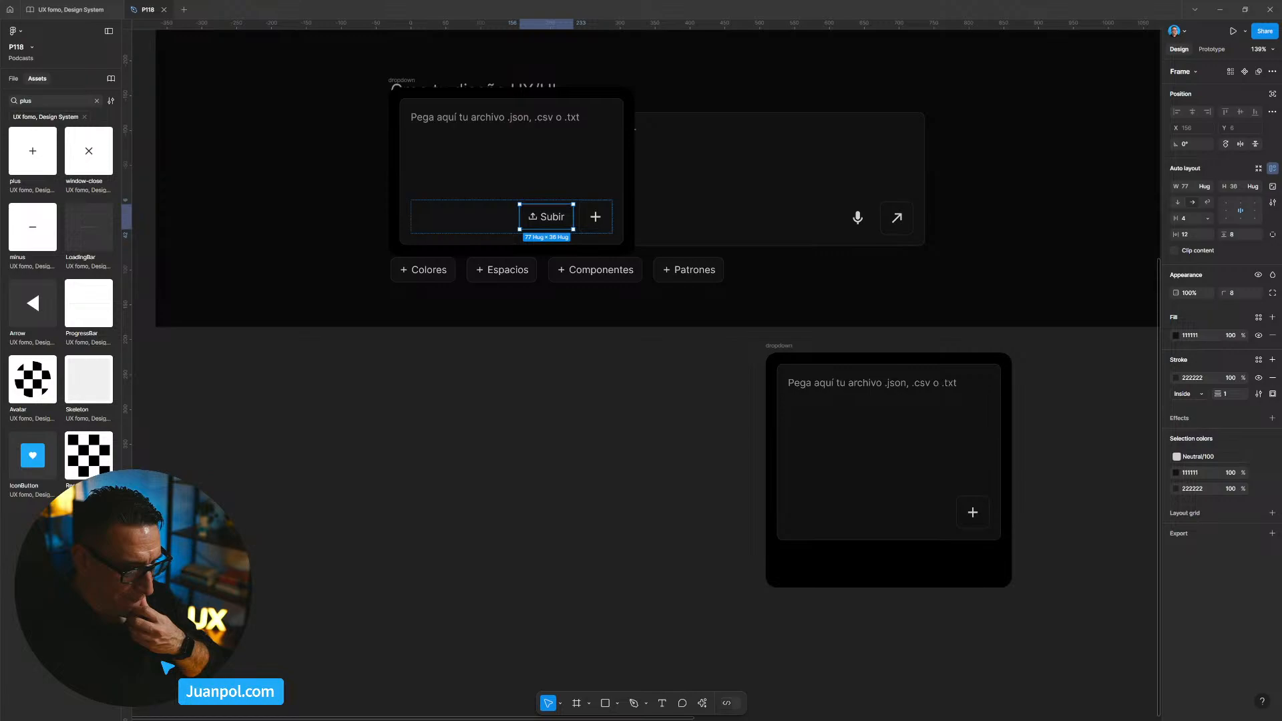
Align the copy's action row so that "Subir" and the plus button sit at opposite ends.
{"action": "double_click", "coordinate": [1240, 211]}
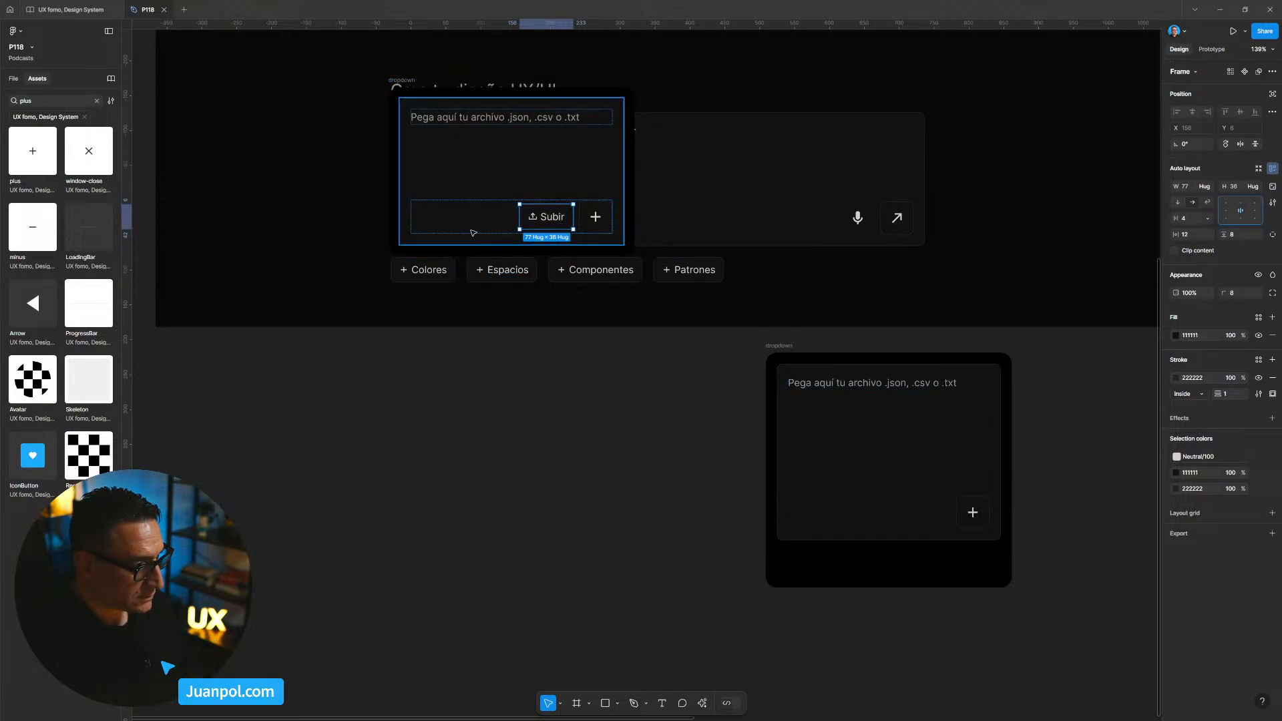
{"action": "left_click", "coordinate": [469, 224]}
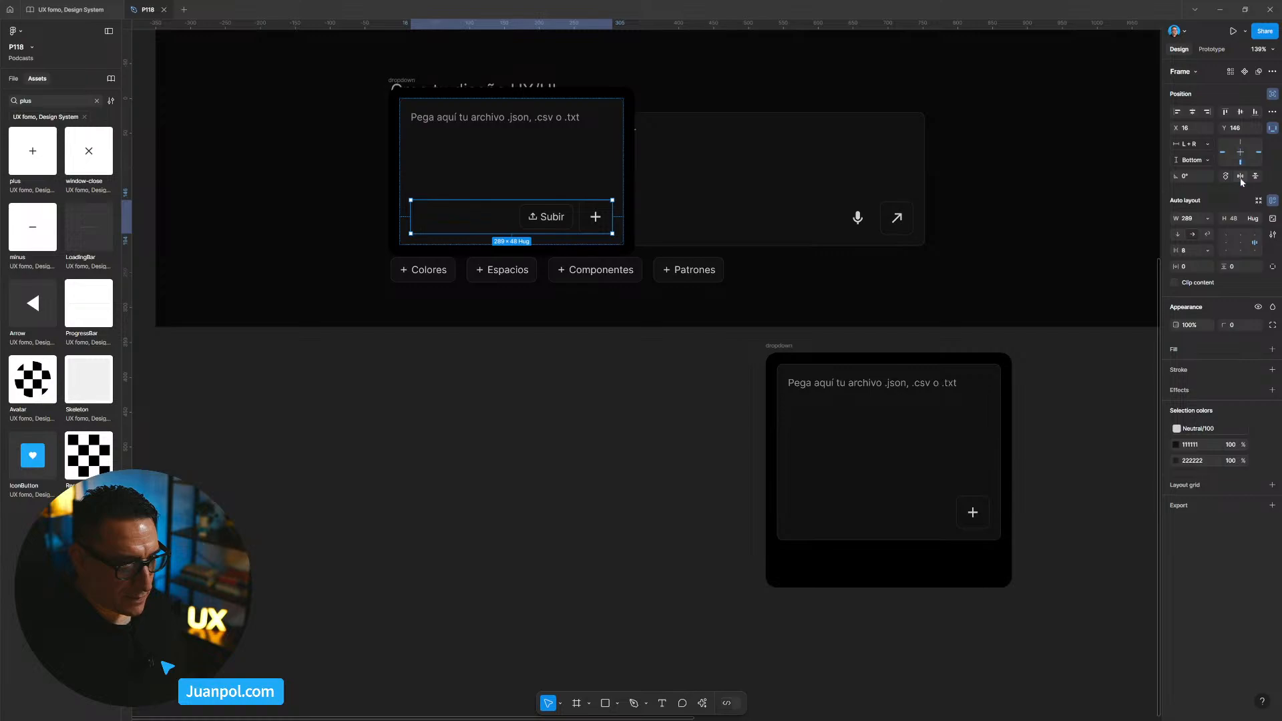
{"action": "left_click", "coordinate": [1236, 243]}
{"action": "left_click", "coordinate": [666, 376]}
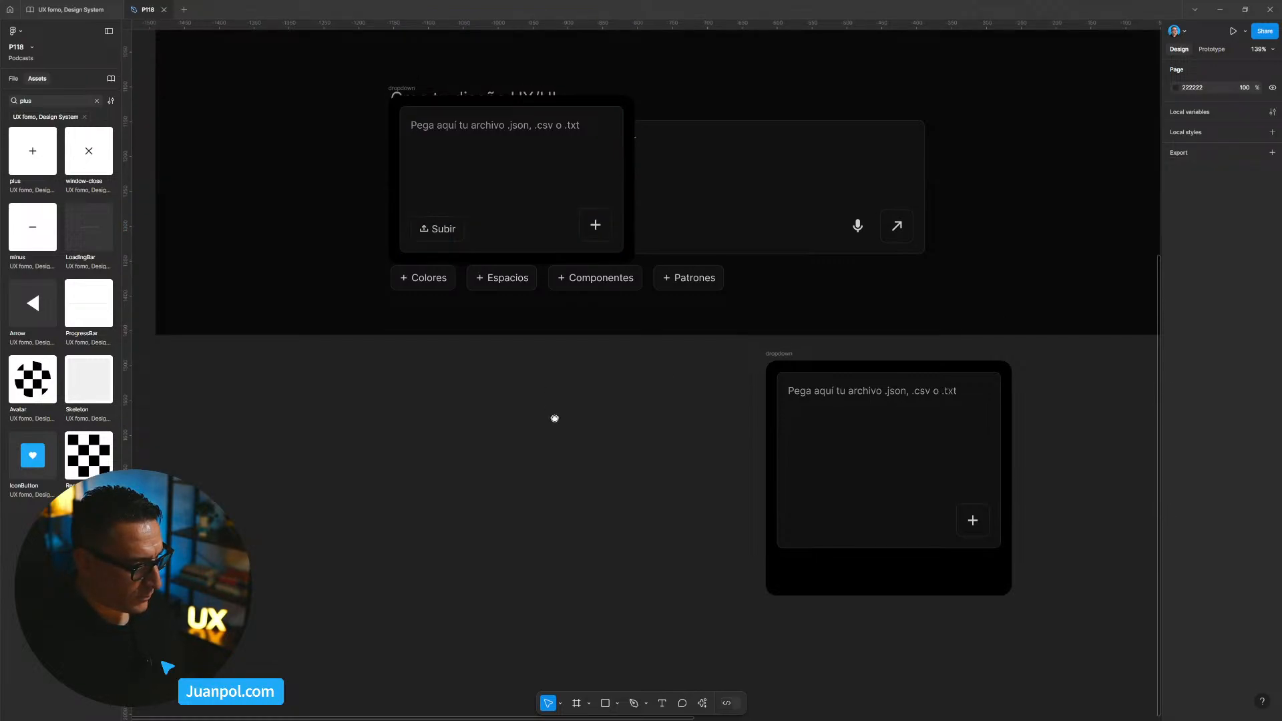
{"action": "scroll", "coordinate": [528, 374], "scroll_direction": "up", "scroll_amount": 2}
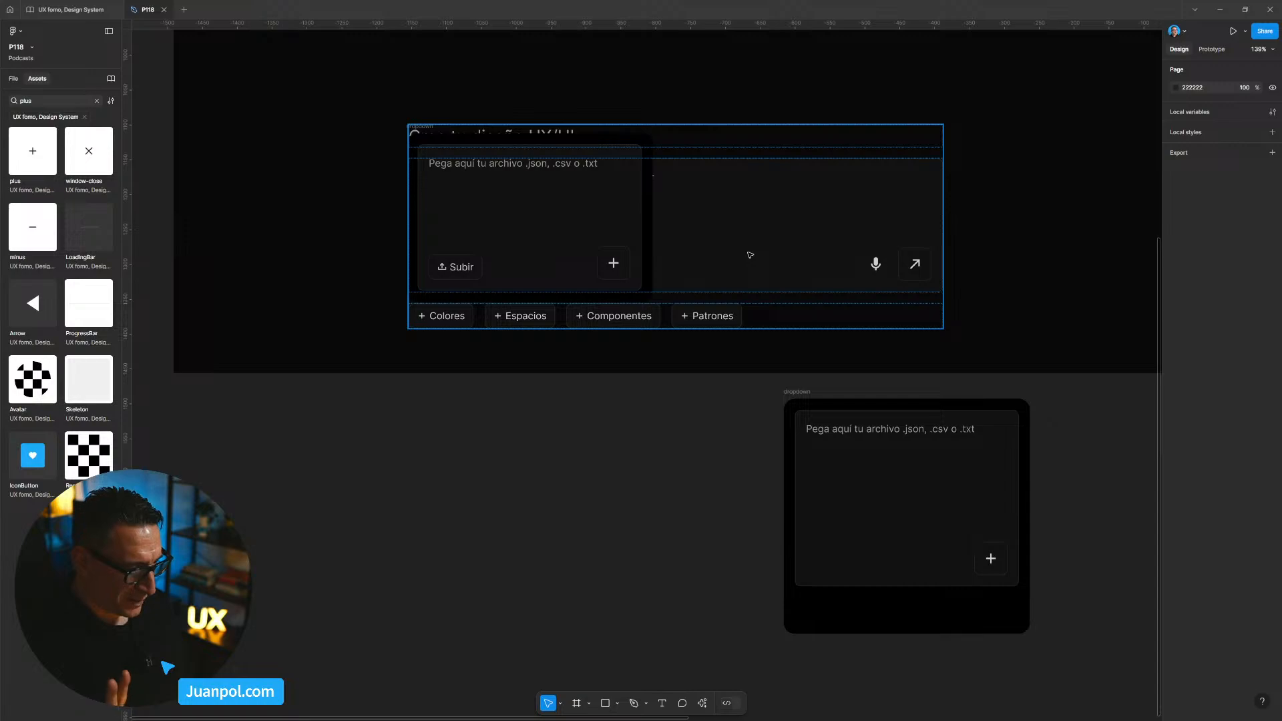
Move the shortened dropdown below the prompt panel, beside the original dropdown, at X -1027, Y 1482.
{"action": "left_click", "coordinate": [571, 210]}
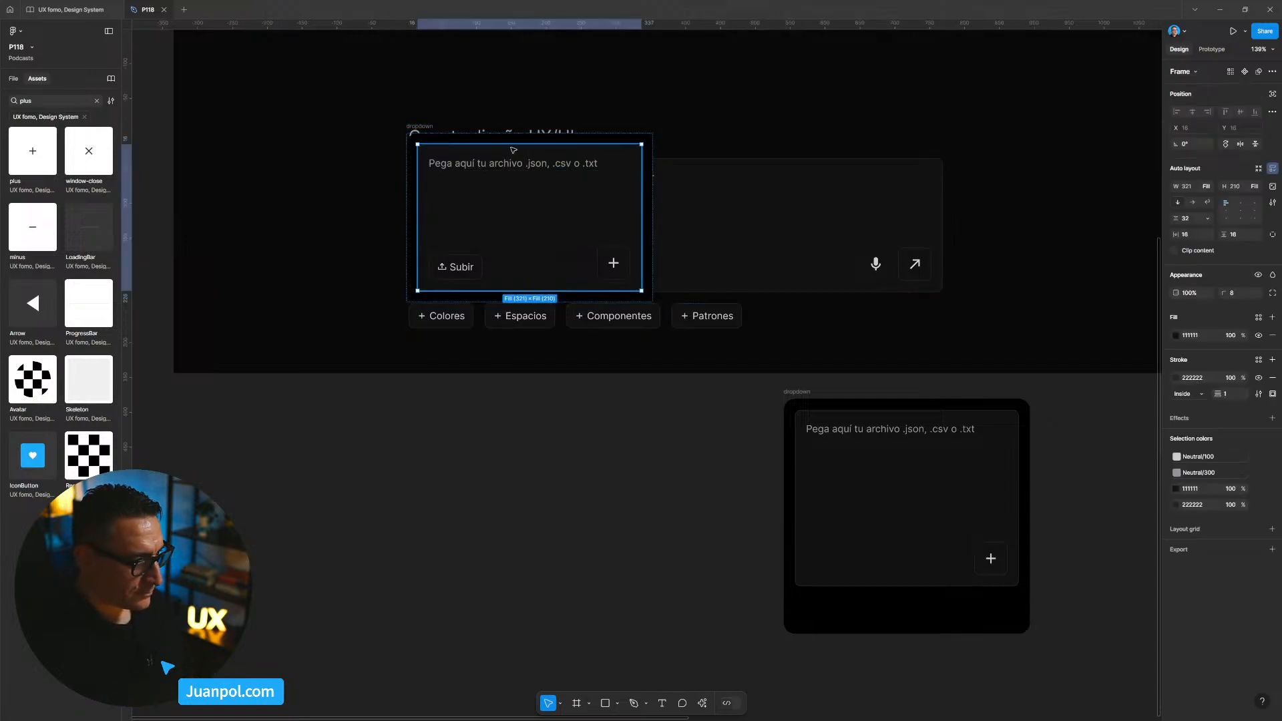
{"action": "left_click", "coordinate": [422, 126]}
{"action": "key", "text": "shift+Down"}
{"action": "key", "text": "shift+Down"}
{"action": "key", "text": "shift+Down"}
{"action": "key", "text": "shift+Down"}
{"action": "key", "text": "shift+Down"}
{"action": "key", "text": "shift+Down"}
{"action": "key", "text": "shift+Down"}
{"action": "key", "text": "shift+Down"}
{"action": "key", "text": "shift+Down"}
{"action": "key", "text": "shift+Down"}
{"action": "key", "text": "shift+Down"}
{"action": "key", "text": "shift+Down"}
{"action": "key", "text": "shift+Down"}
{"action": "key", "text": "shift+Down"}
{"action": "key", "text": "shift+Down"}
{"action": "key", "text": "shift+Down"}
{"action": "key", "text": "shift+Down"}
{"action": "key", "text": "shift+Down"}
{"action": "key", "text": "shift+Down"}
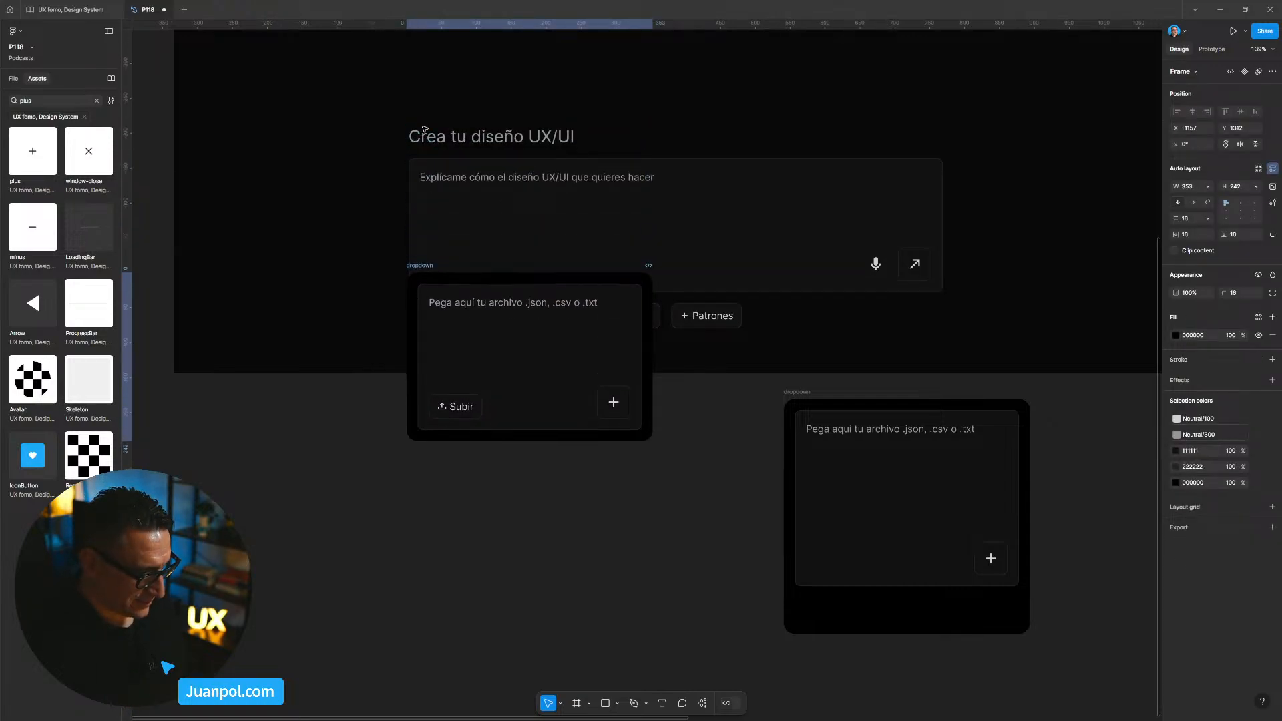
{"action": "key", "text": "shift+Down"}
{"action": "key", "text": "shift+Down"}
{"action": "key", "text": "shift+Down"}
{"action": "key", "text": "shift+Down"}
{"action": "key", "text": "shift+Down"}
{"action": "key", "text": "shift+Down"}
{"action": "key", "text": "shift+Down"}
{"action": "key", "text": "shift+Down"}
{"action": "key", "text": "shift+Down"}
{"action": "key", "text": "shift+Down"}
{"action": "key", "text": "shift+Down"}
{"action": "key", "text": "shift+Down"}
{"action": "key", "text": "shift+Down"}
{"action": "key", "text": "shift+Down"}
{"action": "key", "text": "shift+Down"}
{"action": "key", "text": "shift+Down"}
{"action": "key", "text": "shift+Down"}
{"action": "key", "text": "shift+Down"}
{"action": "key", "text": "shift+Down"}
{"action": "key", "text": "shift+Right"}
{"action": "key", "text": "shift+Right"}
{"action": "key", "text": "shift+Right"}
{"action": "key", "text": "shift+Right"}
{"action": "key", "text": "shift+Right"}
{"action": "key", "text": "shift+Right"}
{"action": "key", "text": "shift+Right"}
{"action": "key", "text": "shift+Right"}
{"action": "key", "text": "shift+Right"}
{"action": "key", "text": "shift+Right"}
{"action": "key", "text": "shift+Right"}
{"action": "key", "text": "shift+Right"}
{"action": "key", "text": "shift+Right"}
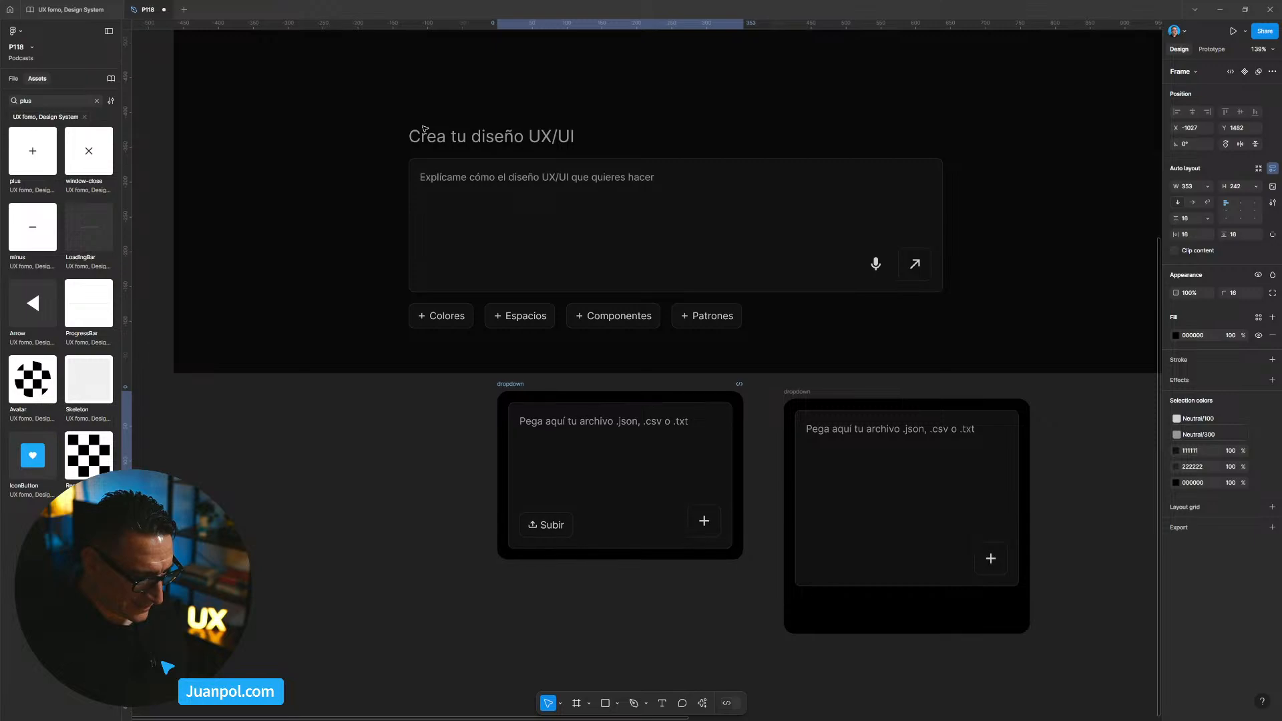
{"action": "scroll", "coordinate": [392, 240], "scroll_direction": "right", "scroll_amount": 2}
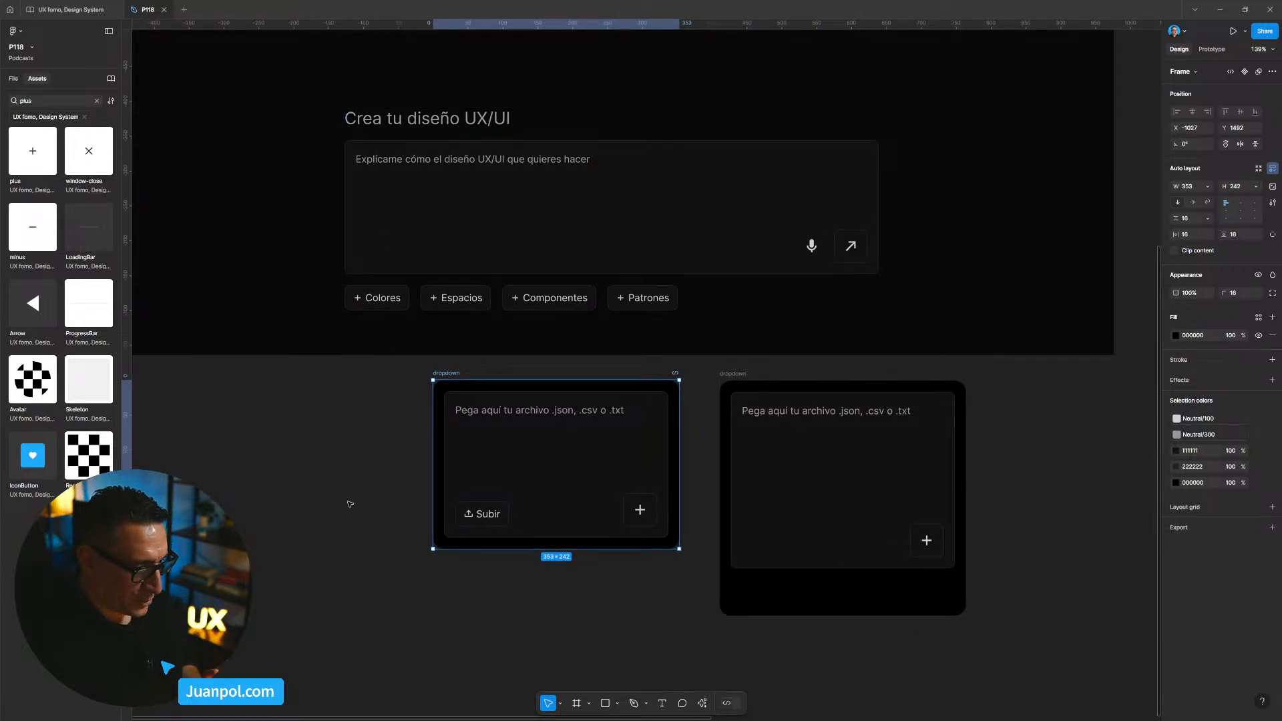
{"action": "left_click", "coordinate": [349, 478]}
{"action": "scroll", "coordinate": [350, 478], "scroll_direction": "down", "scroll_amount": 3}
{"action": "scroll", "coordinate": [370, 398], "scroll_direction": "up", "scroll_amount": 1}
{"action": "scroll", "coordinate": [371, 399], "scroll_direction": "up", "scroll_amount": 2}
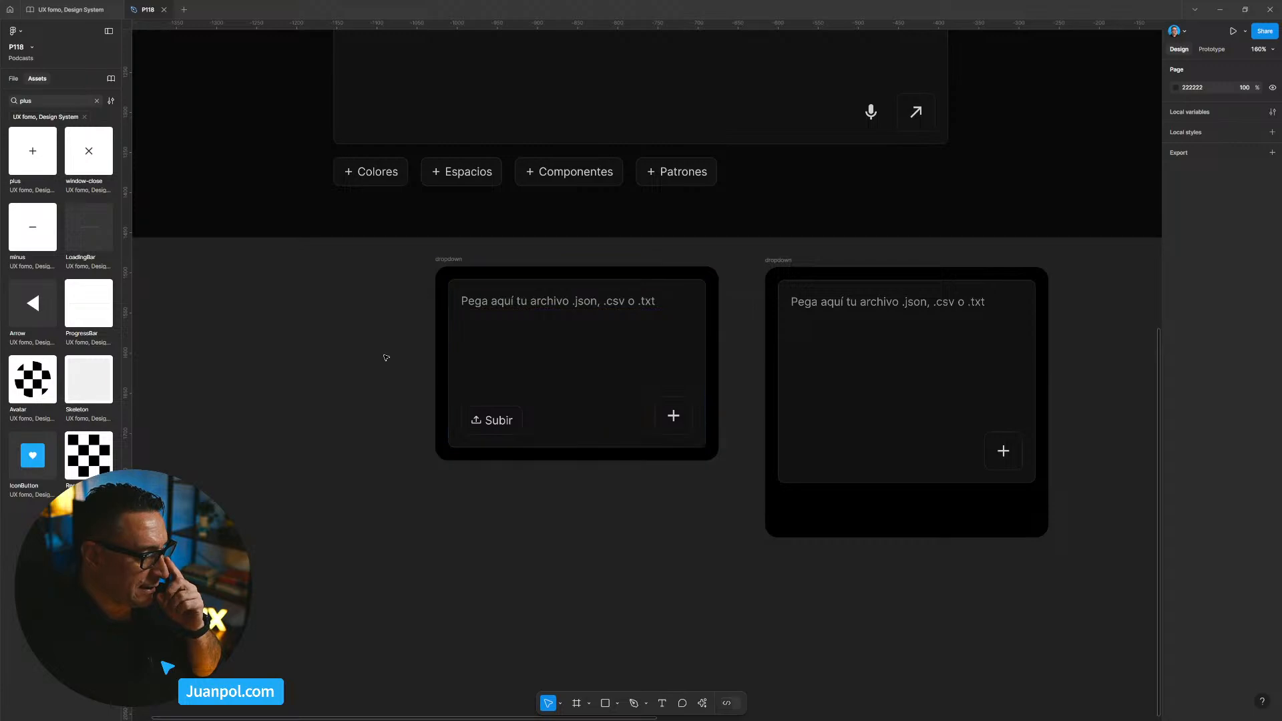
{"action": "scroll", "coordinate": [336, 345], "scroll_direction": "up", "scroll_amount": 3}
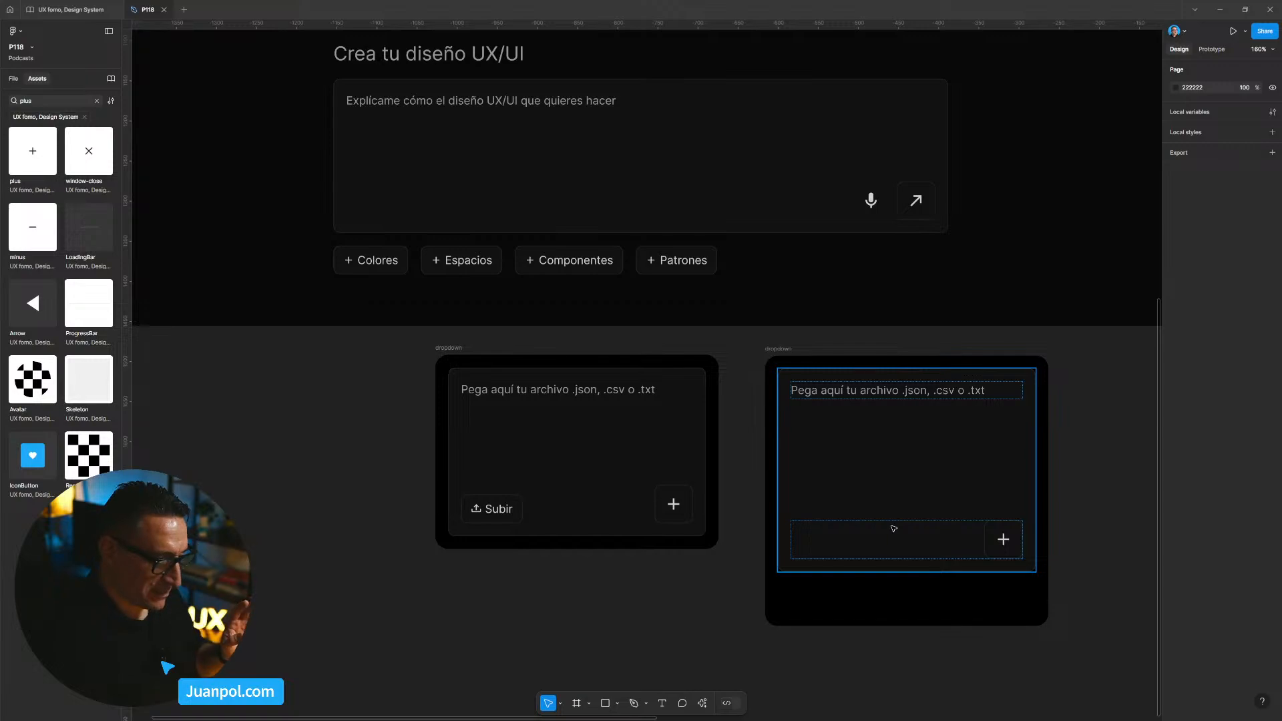
{"action": "left_click_drag", "start_coordinate": [702, 517], "coordinate": [709, 556]}
{"action": "scroll", "coordinate": [638, 514], "scroll_direction": "up", "scroll_amount": 3}
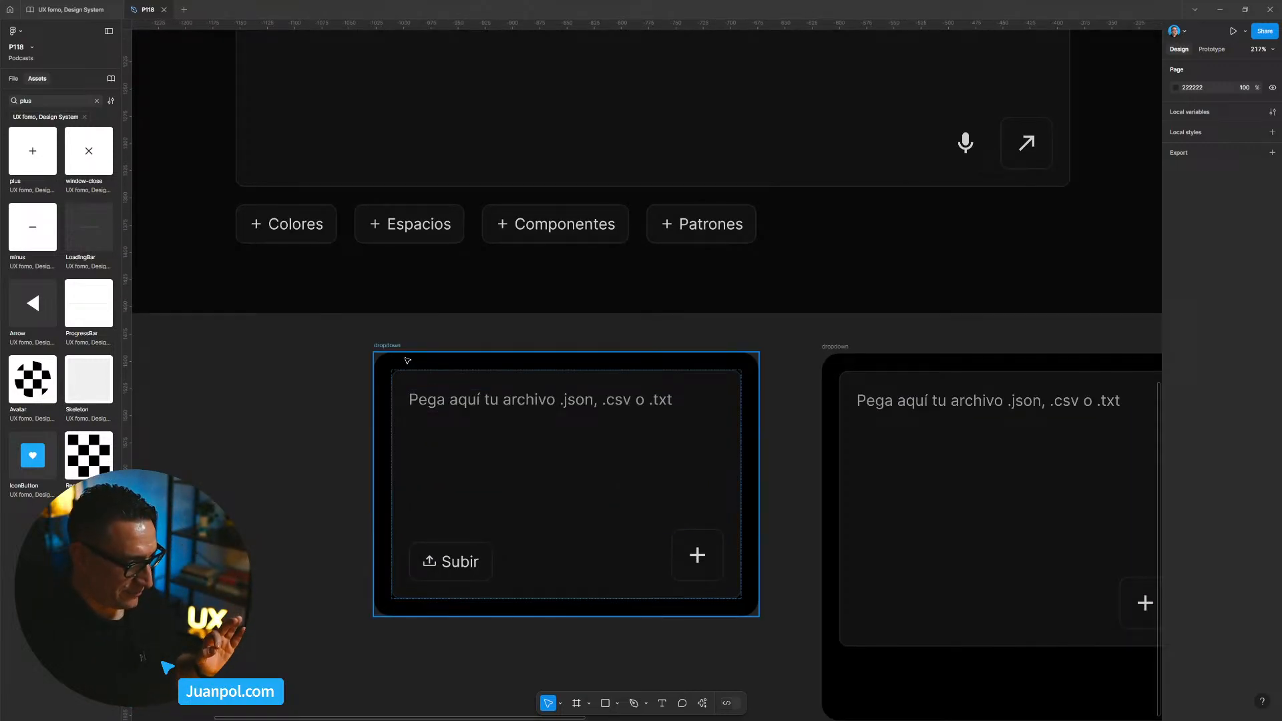
{"action": "left_click_drag", "start_coordinate": [460, 344], "coordinate": [494, 470]}
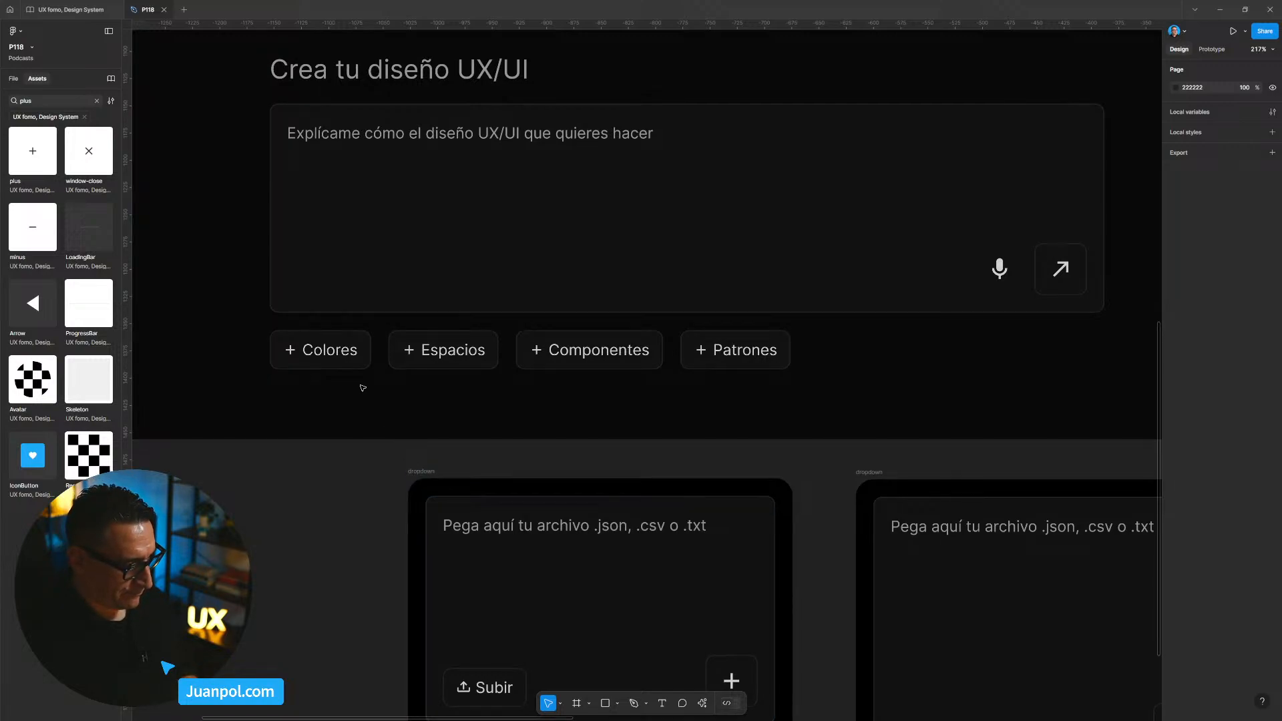
Draw a text box about 162 × 120 below the prompt panel, beside the shortened dropdown.
{"action": "left_click", "coordinate": [364, 363]}
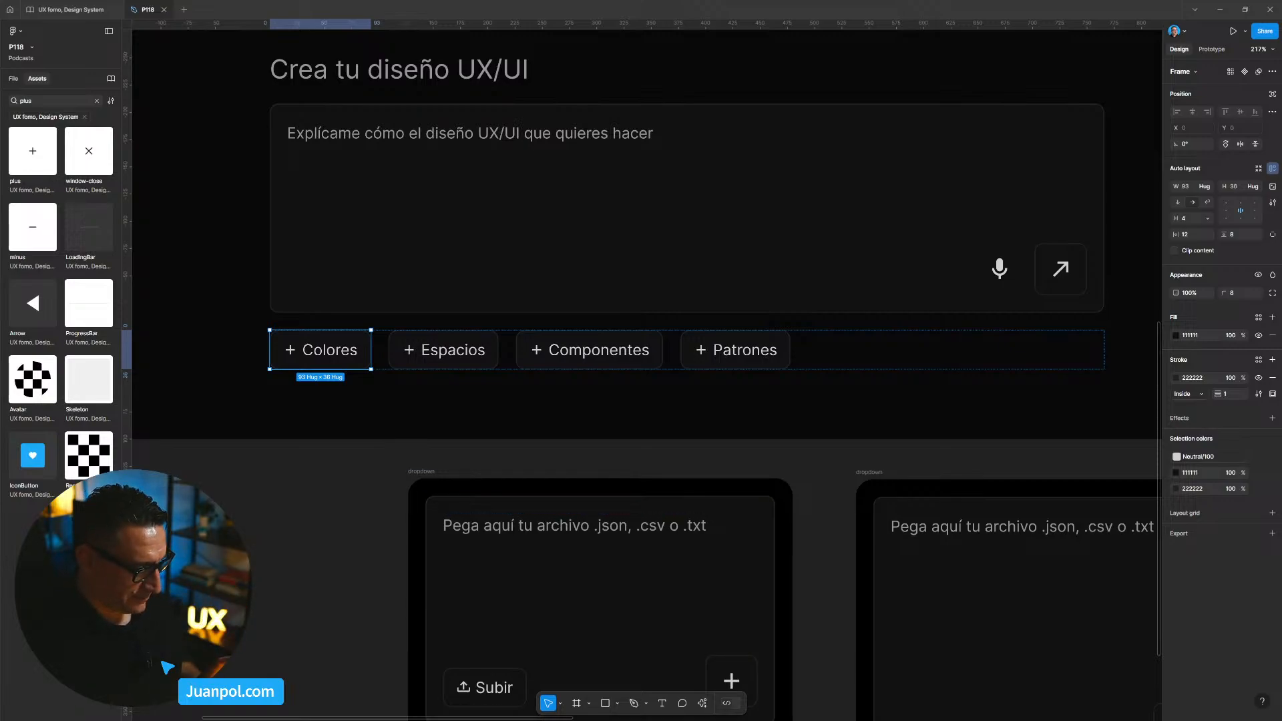
{"action": "left_click", "coordinate": [346, 631]}
{"action": "scroll", "coordinate": [347, 631], "scroll_direction": "down", "scroll_amount": 2}
{"action": "left_click_drag", "start_coordinate": [368, 597], "coordinate": [474, 440]}
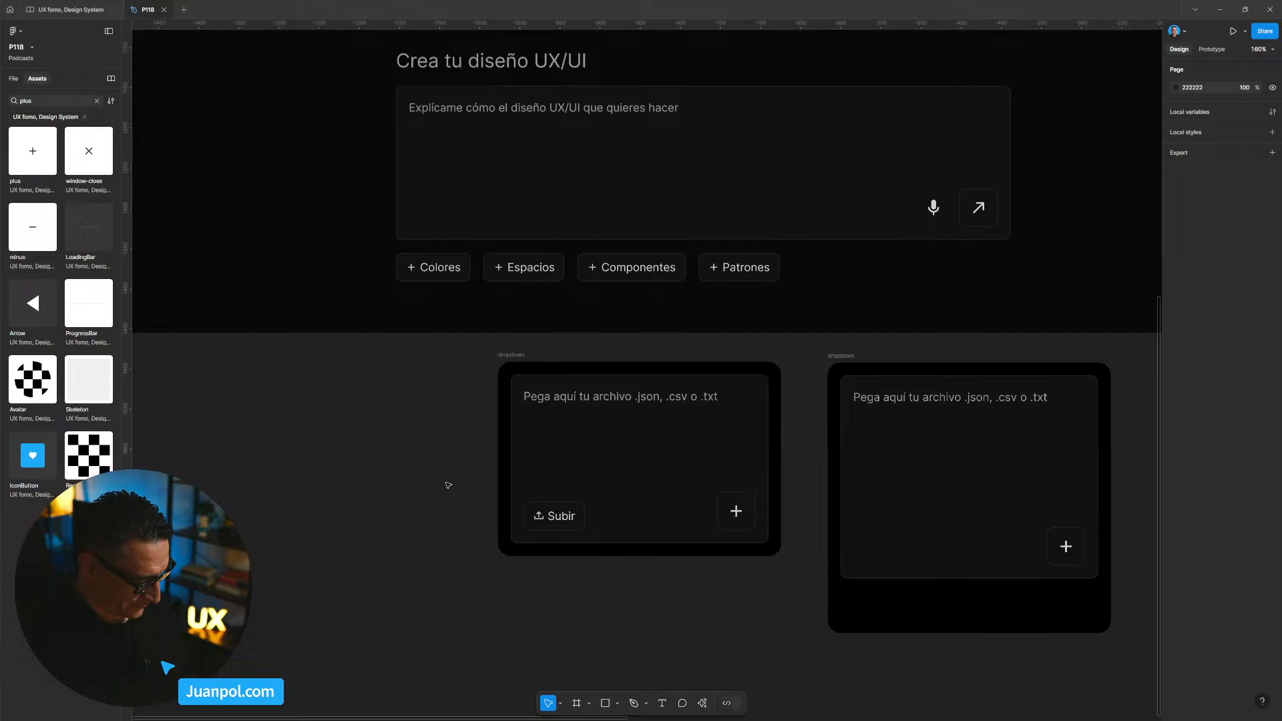
{"action": "key", "text": "t"}
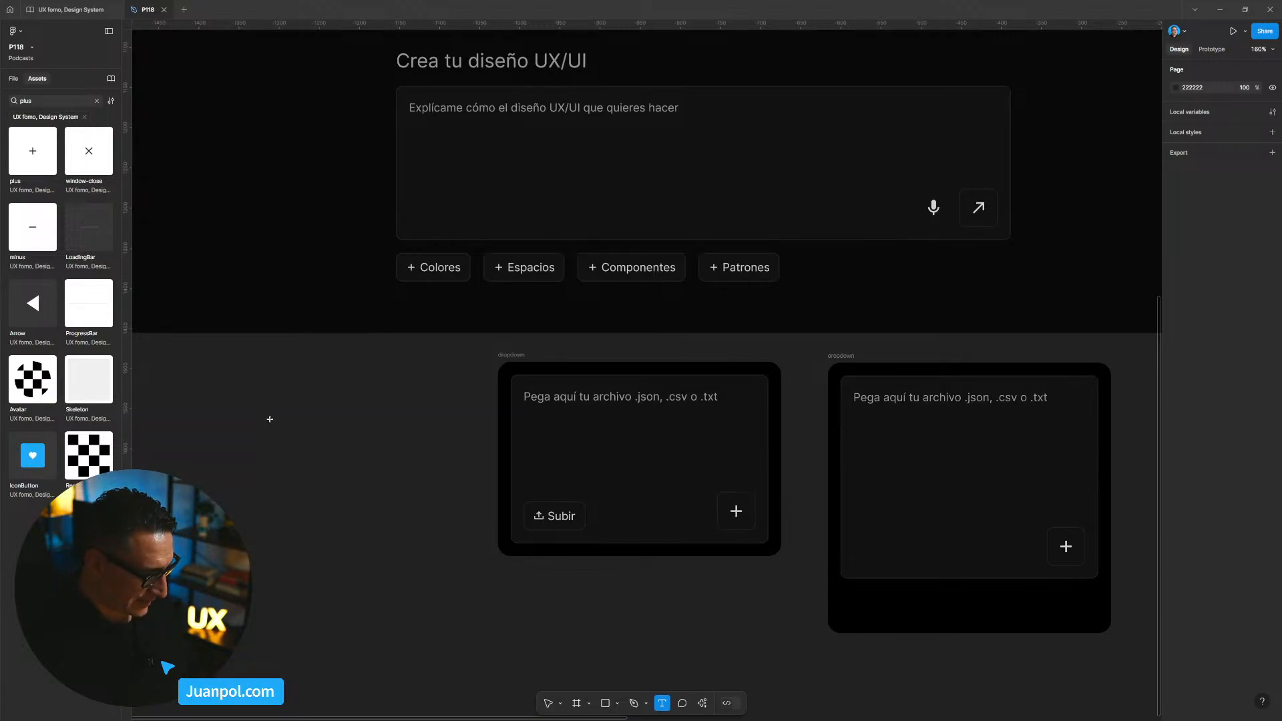
{"action": "left_click_drag", "start_coordinate": [246, 392], "coordinate": [376, 489]}
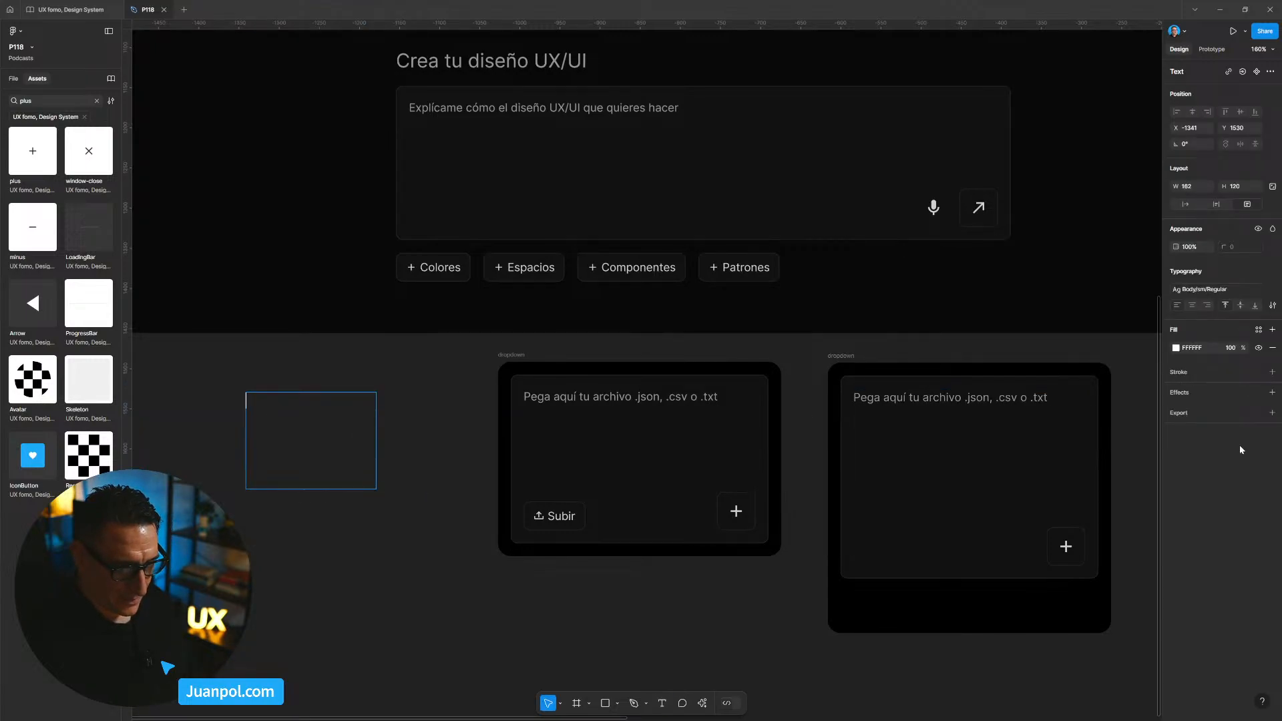
{"action": "type", "text": "gray"}
{"action": "key", "text": "BackSpace"}
{"action": "key", "text": "BackSpace"}
{"action": "key", "text": "BackSpace"}
{"action": "key", "text": "BackSpace"}
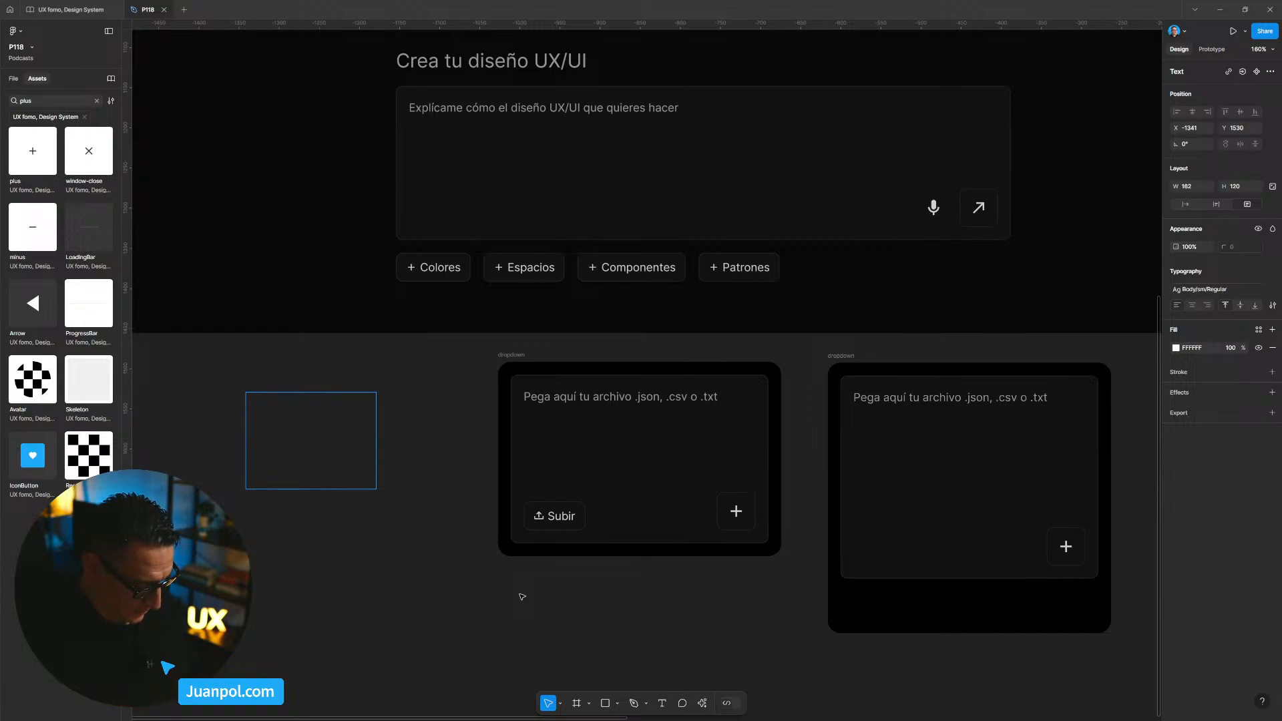
Enter "dropdown:" as the heading of the note.
{"action": "type", "text": "dr"}
{"action": "type", "text": "od"}
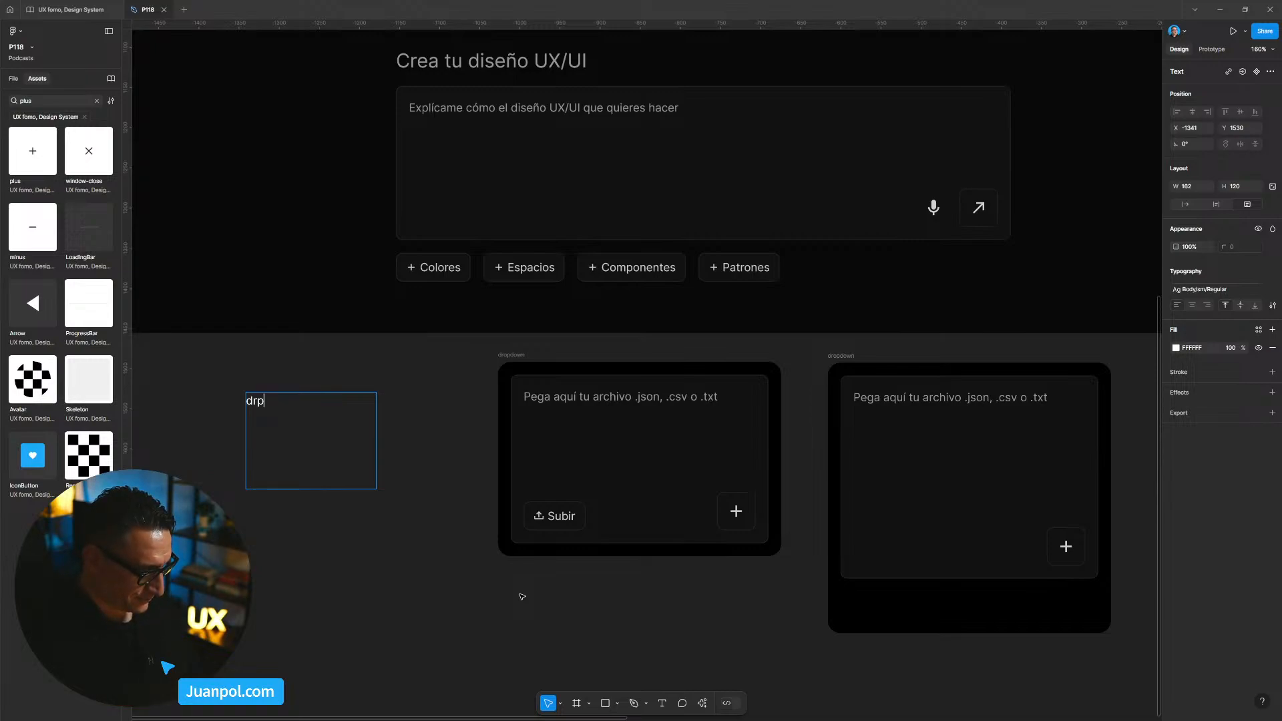
{"action": "key", "text": "BackSpace"}
{"action": "key", "text": "BackSpace"}
{"action": "type", "text": "opdown:"}
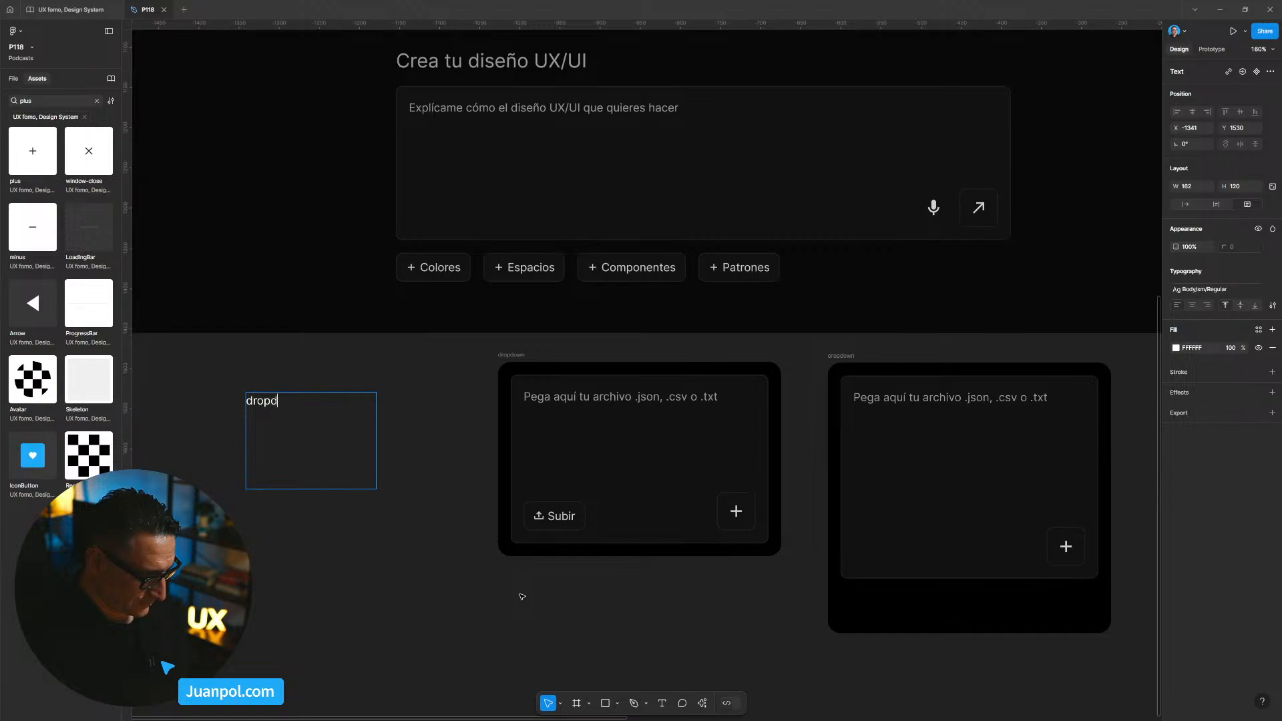
Below the heading, add a dashed line reading "escribir, pegar, adjuntar y arrastrar".
{"action": "key", "text": "Return"}
{"action": "type", "text": "-"}
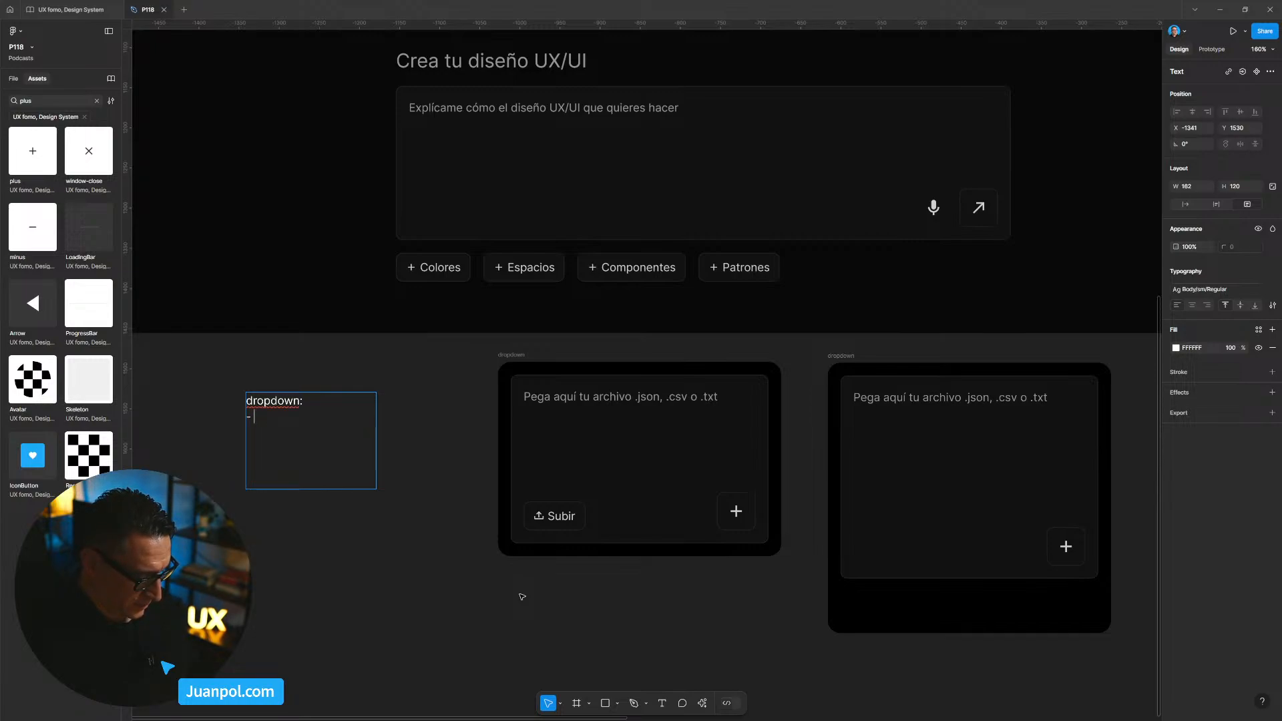
{"action": "type", "text": " es"}
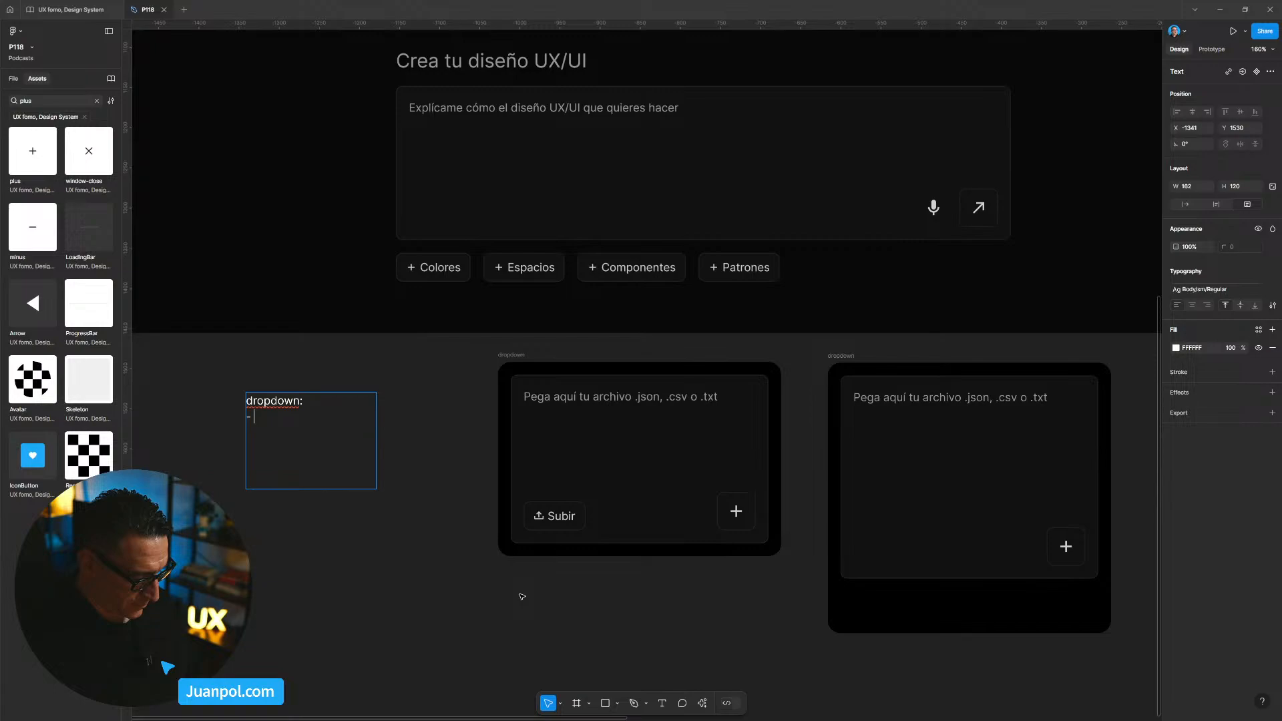
{"action": "type", "text": "crbiir,"}
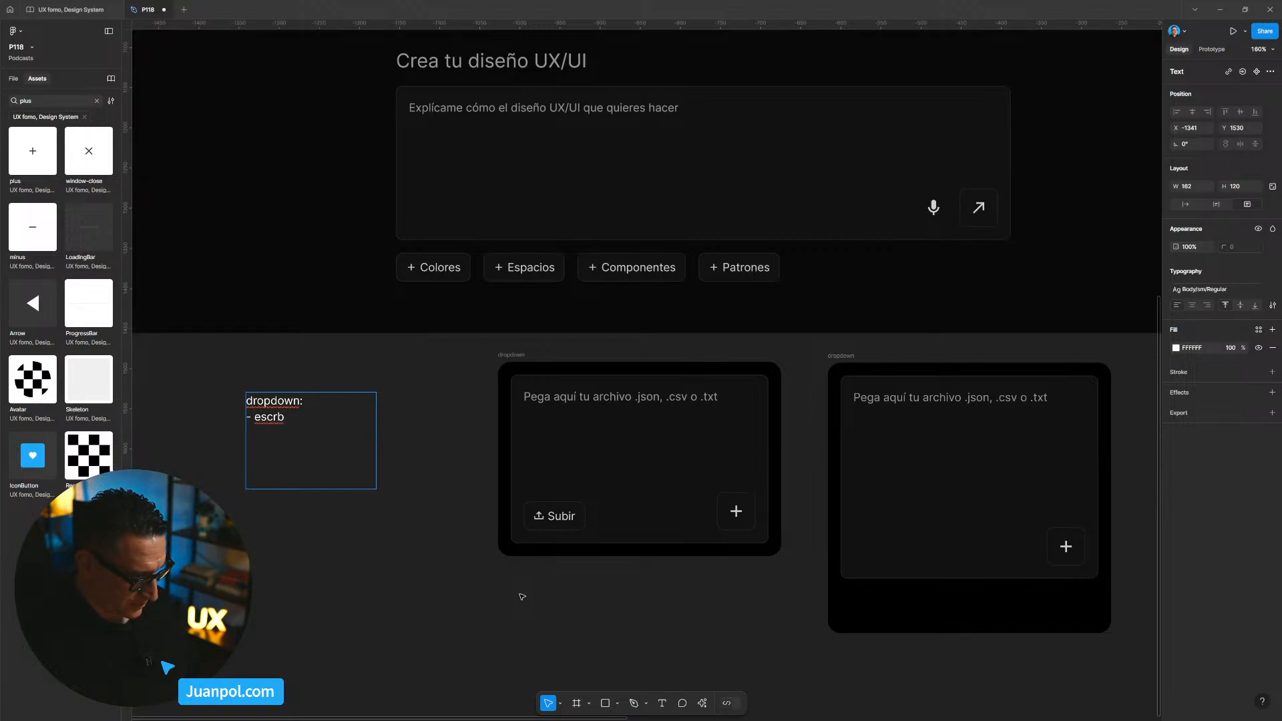
{"action": "key", "text": "BackSpace"}
{"action": "key", "text": "BackSpace"}
{"action": "key", "text": "BackSpace"}
{"action": "key", "text": "BackSpace"}
{"action": "key", "text": "BackSpace"}
{"action": "key", "text": "BackSpace"}
{"action": "type", "text": "ibir, pegar,"}
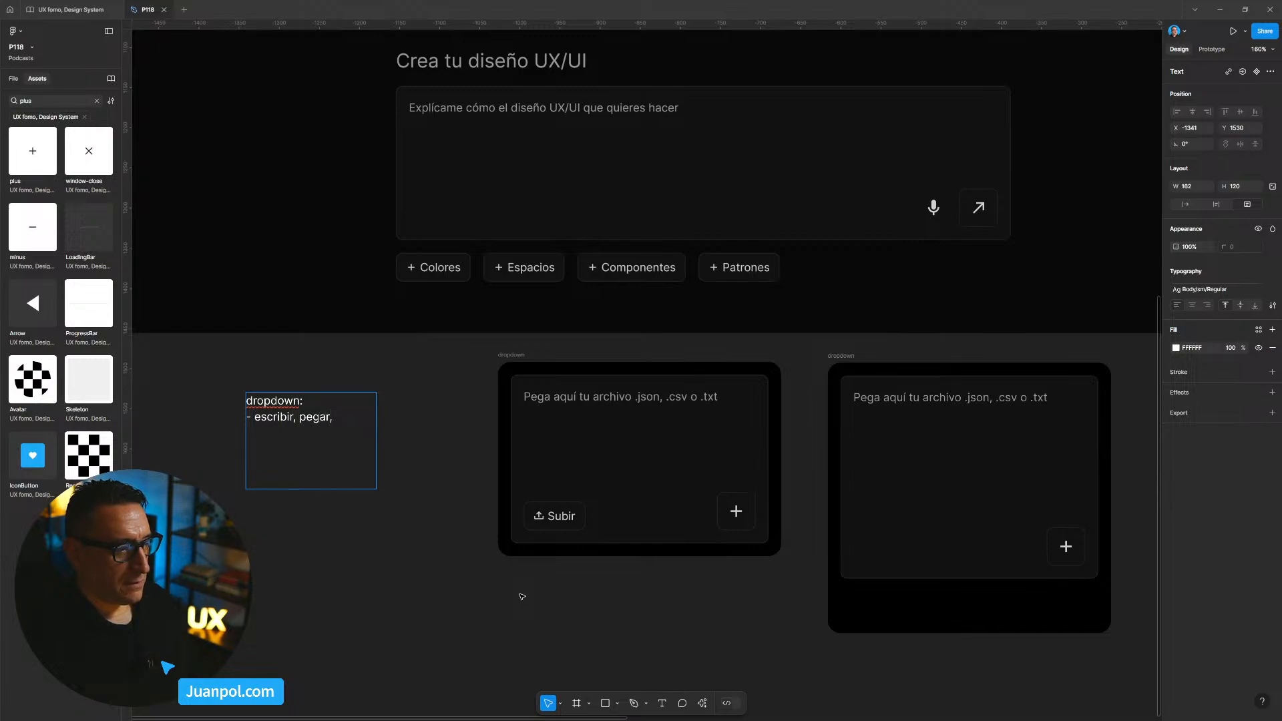
{"action": "type", "text": " adjuntar y arrastrar"}
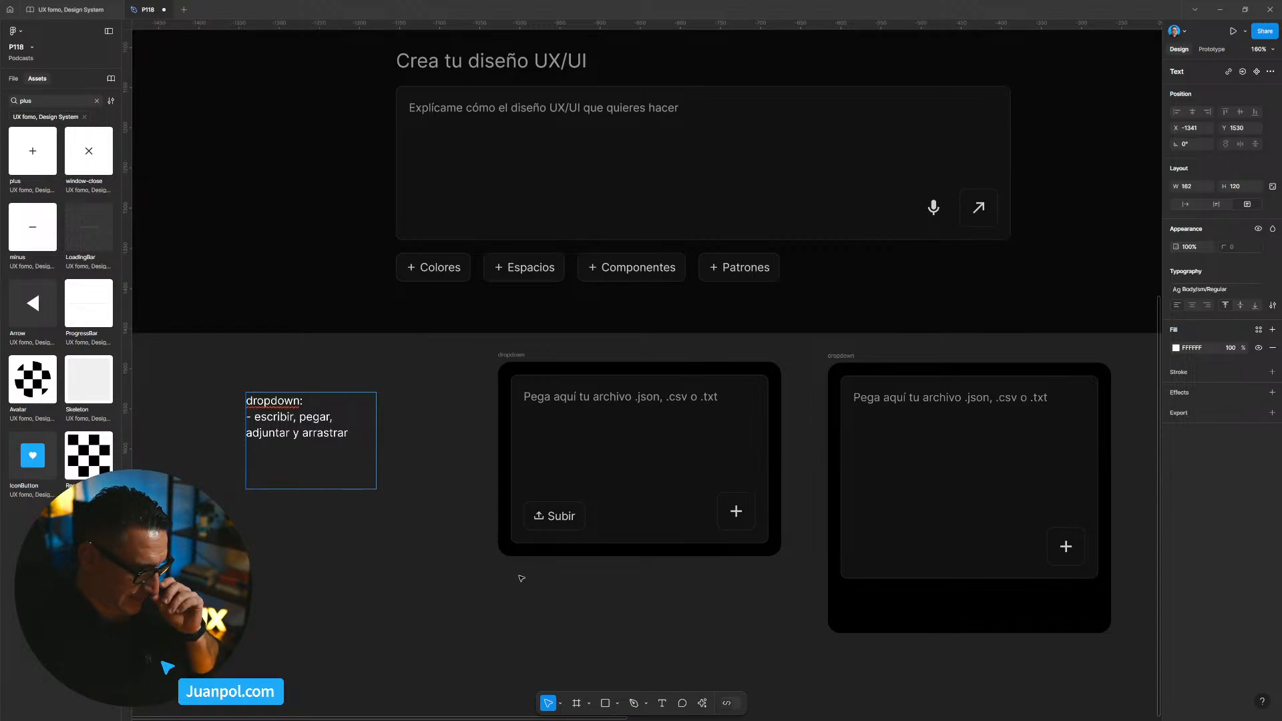
Widen the note's text box to 228.
{"action": "left_click", "coordinate": [401, 538]}
{"action": "left_click", "coordinate": [373, 465]}
{"action": "left_click", "coordinate": [348, 437]}
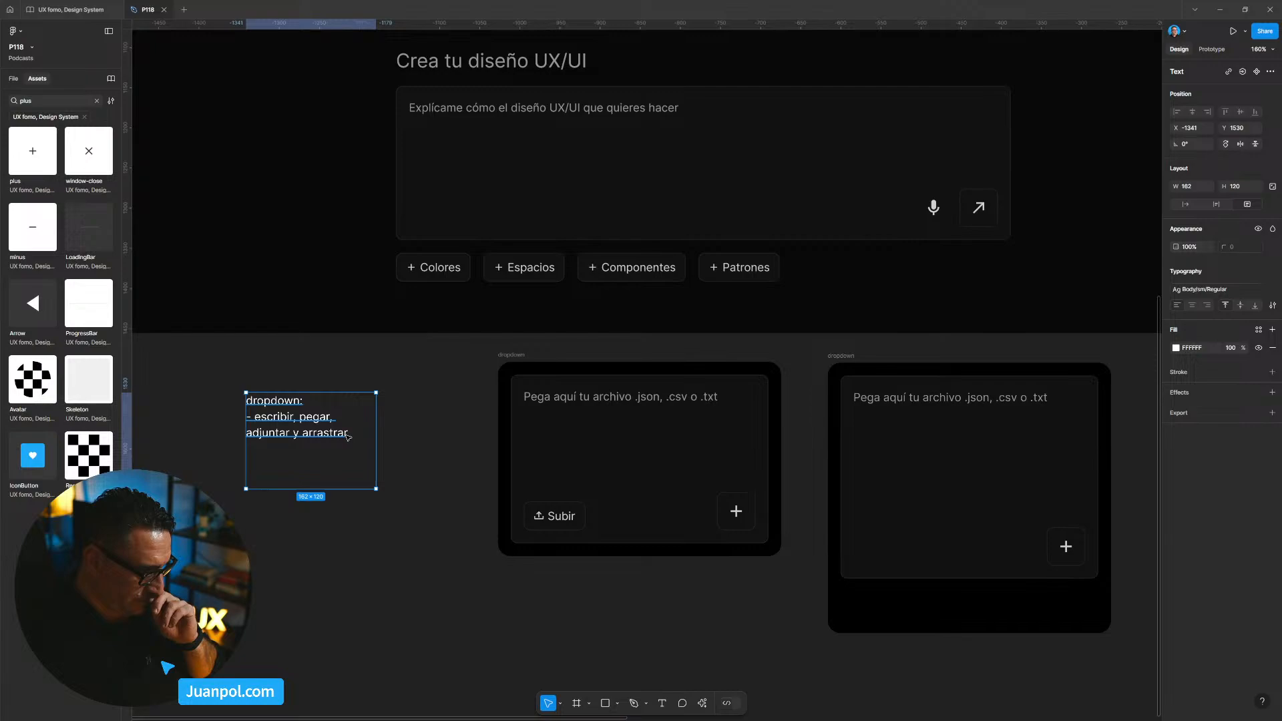
{"action": "left_click_drag", "start_coordinate": [375, 442], "coordinate": [428, 446]}
Add the bullet "1 o más archivos" at the end of the note.
{"action": "double_click", "coordinate": [323, 436]}
{"action": "left_click", "coordinate": [325, 434]}
{"action": "type", "text": "1 o más archivo"}
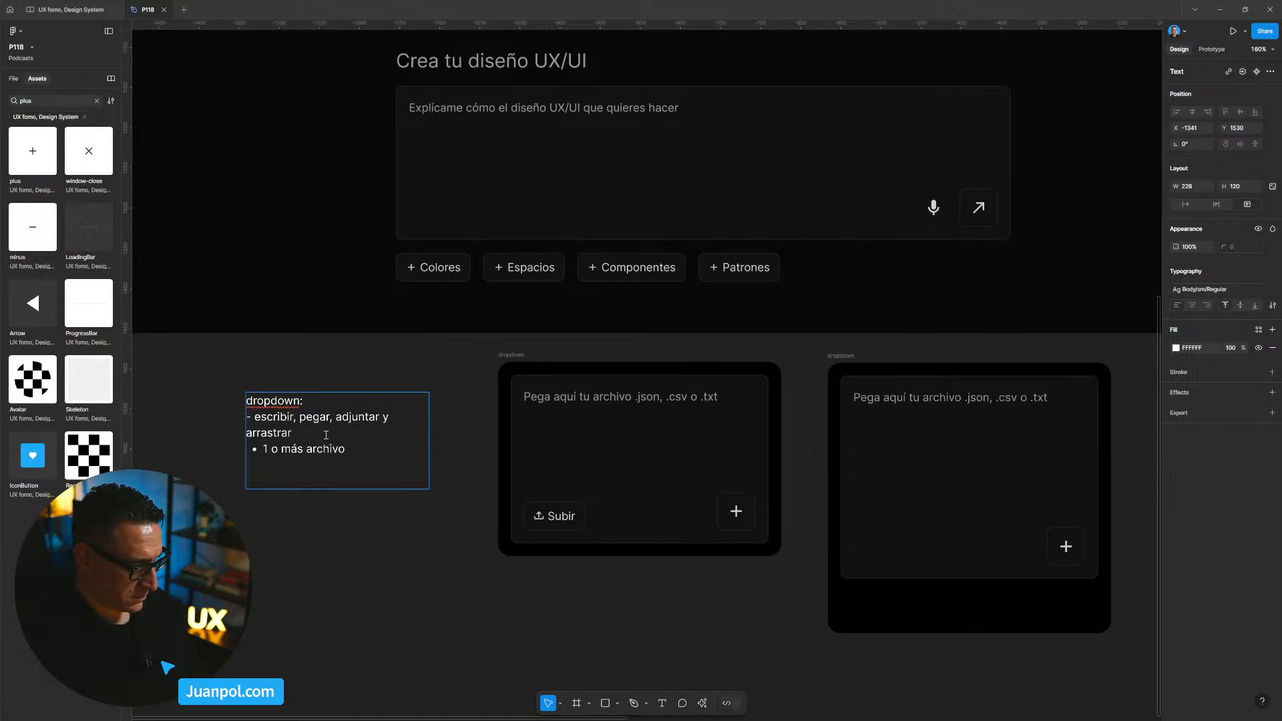
{"action": "type", "text": "s"}
{"action": "key", "text": "Escape"}
{"action": "left_click", "coordinate": [320, 528]}
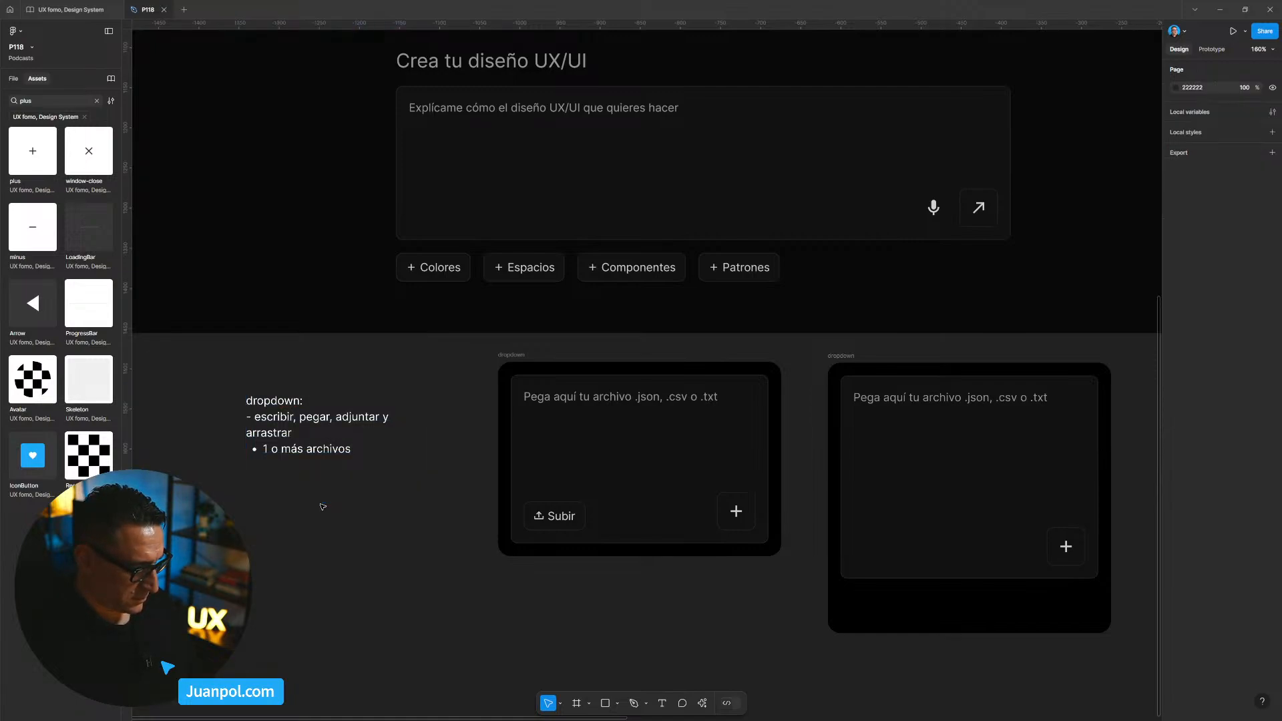
Convert the dashed "escribir, pegar, adjuntar y arrastrar" line into a proper bullet item.
{"action": "double_click", "coordinate": [263, 425]}
{"action": "left_click", "coordinate": [253, 415]}
{"action": "key", "text": "BackSpace"}
{"action": "key", "text": "BackSpace"}
{"action": "type", "text": "-"}
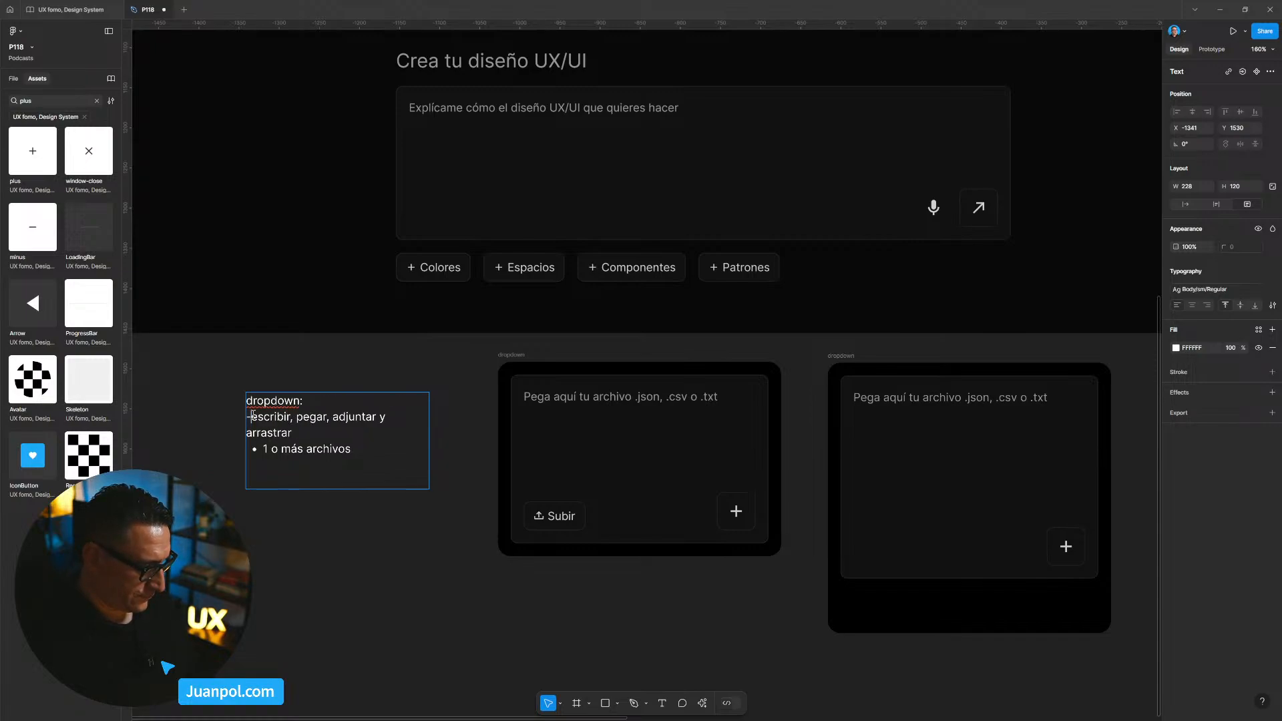
{"action": "key", "text": "Escape"}
Narrow the note to 212 wide and move it to X -1349, Y 1563.
{"action": "mouse_move", "coordinate": [427, 453]}
{"action": "left_mouse_down"}
{"action": "mouse_move", "coordinate": [402, 454]}
{"action": "mouse_move", "coordinate": [416, 453]}
{"action": "left_mouse_up"}
{"action": "left_click_drag", "start_coordinate": [325, 448], "coordinate": [319, 475]}
{"action": "key", "text": "Escape"}
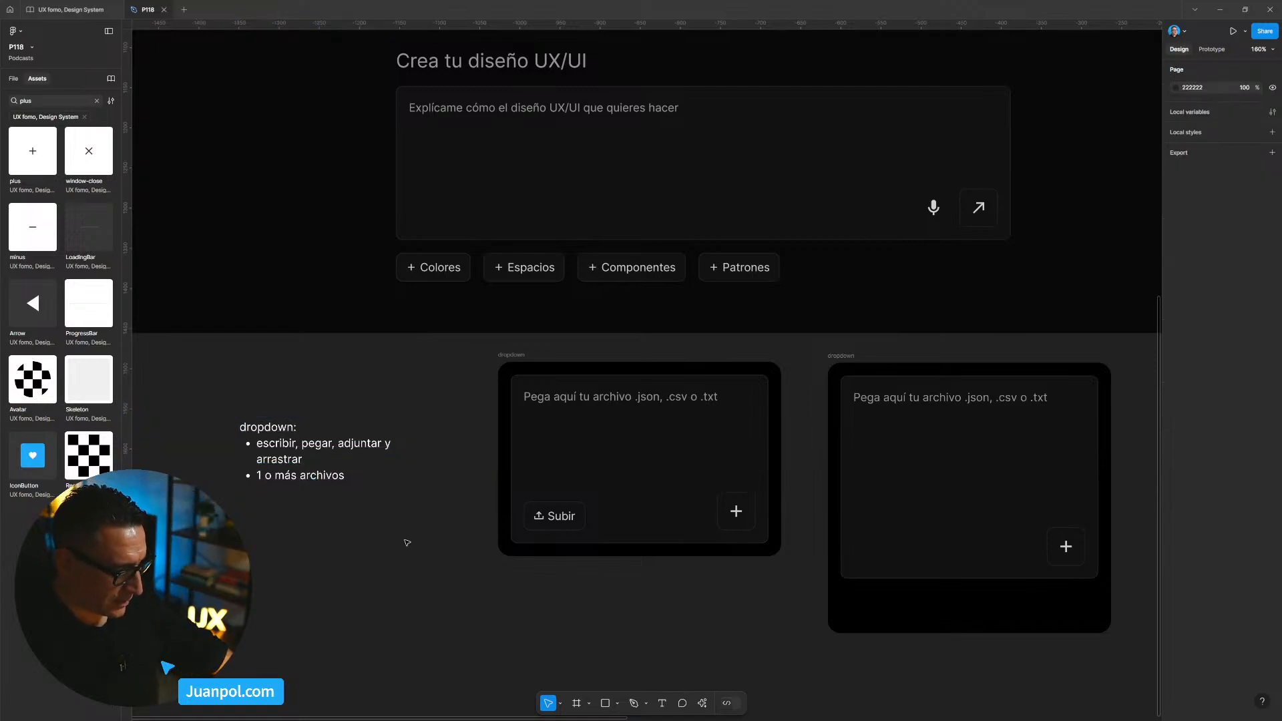
Add a third bullet to the note reading "separar área de prompt y archivos adjuntos".
{"action": "left_click", "coordinate": [346, 479]}
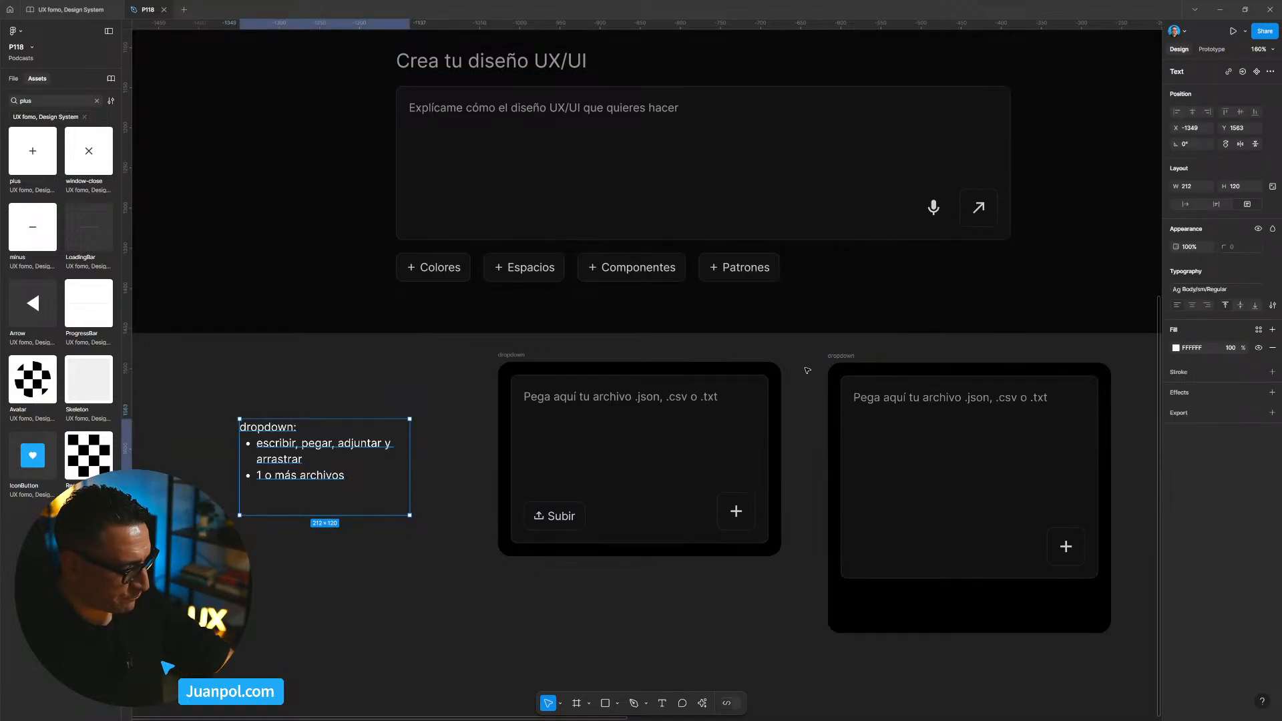
{"action": "scroll", "coordinate": [563, 448], "scroll_direction": "down", "scroll_amount": 1}
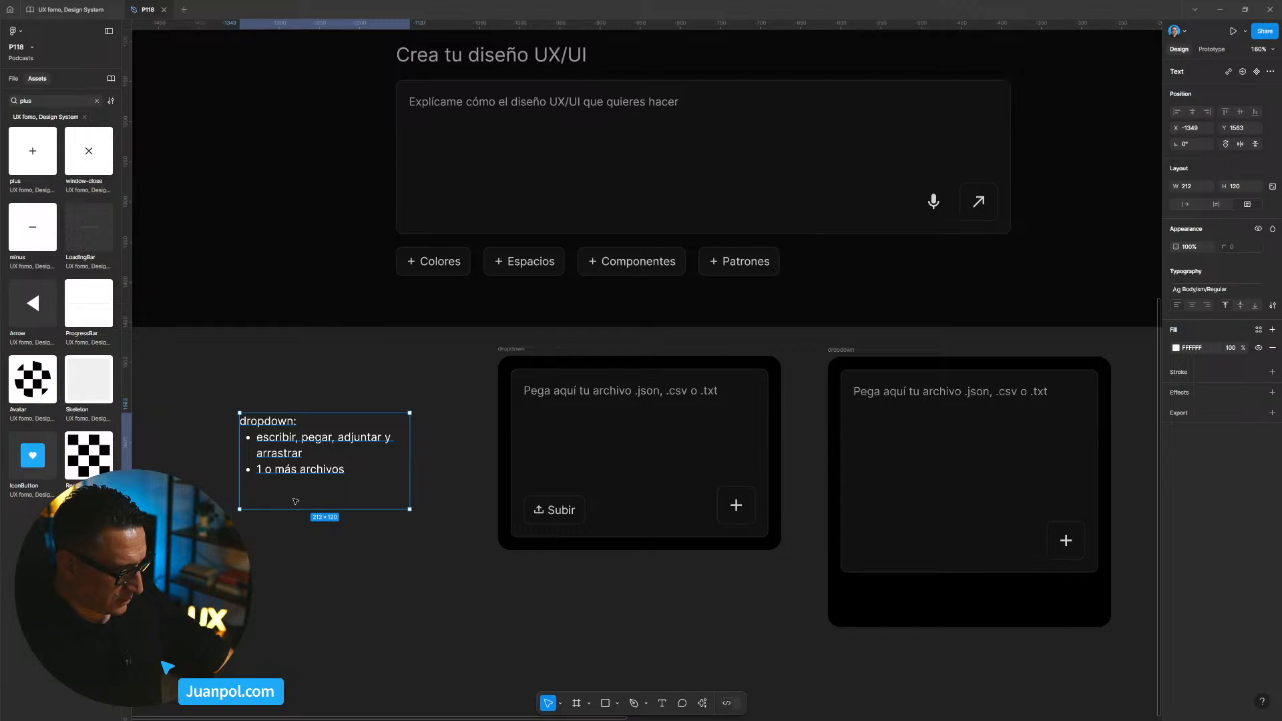
{"action": "double_click", "coordinate": [304, 471]}
{"action": "left_click", "coordinate": [360, 469]}
{"action": "key", "text": "Return"}
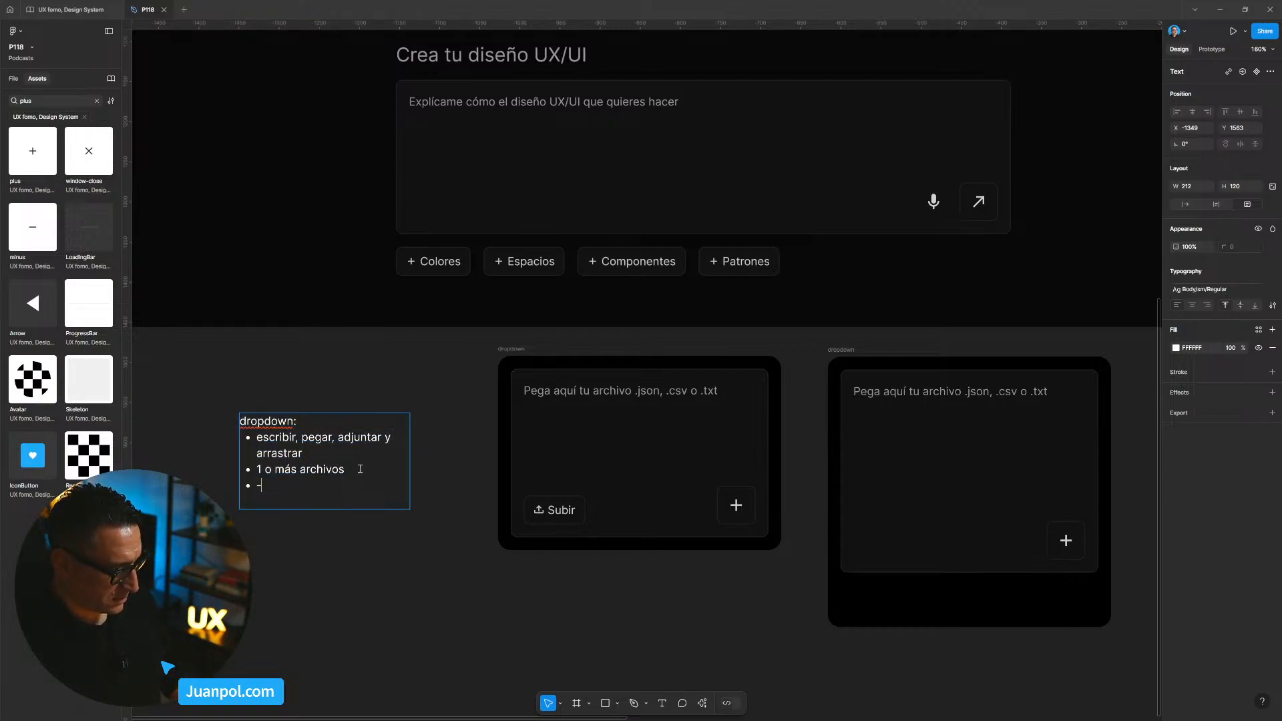
{"action": "type", "text": "se"}
{"action": "key", "text": "BackSpace"}
{"action": "key", "text": "BackSpace"}
{"action": "type", "text": "\""}
{"action": "type", "text": "eparar"}
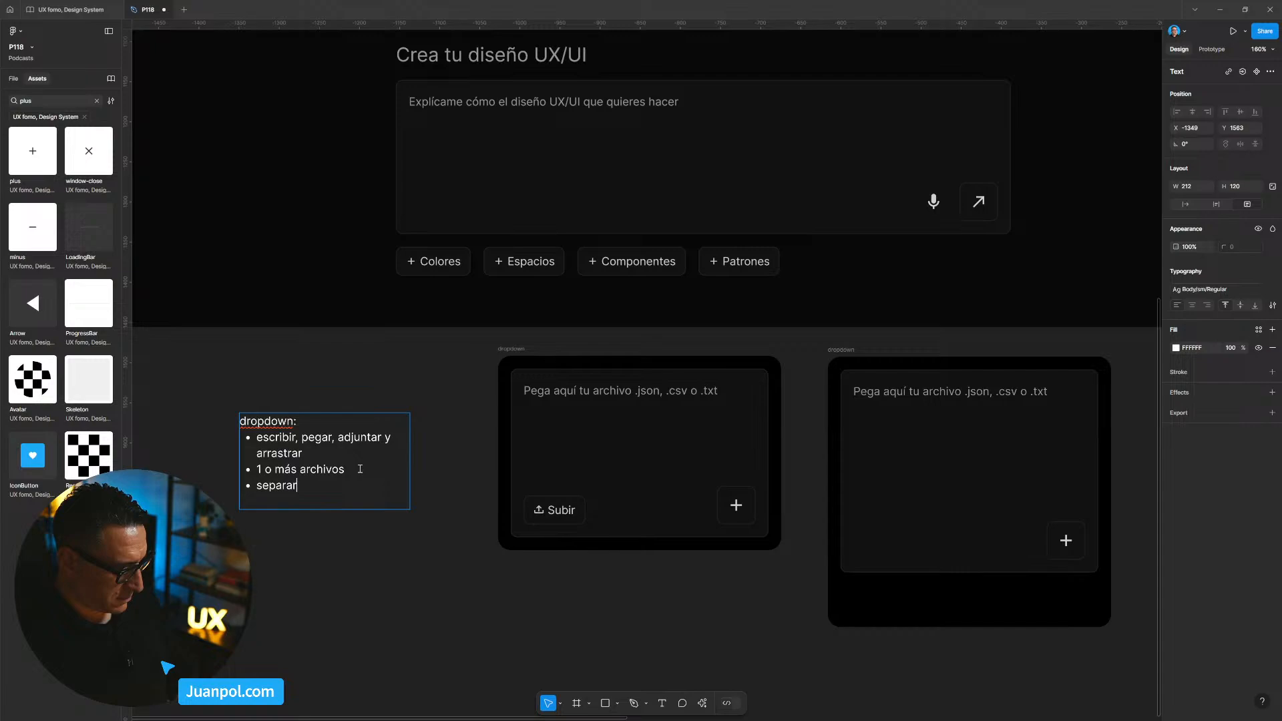
{"action": "type", "text": " áre"}
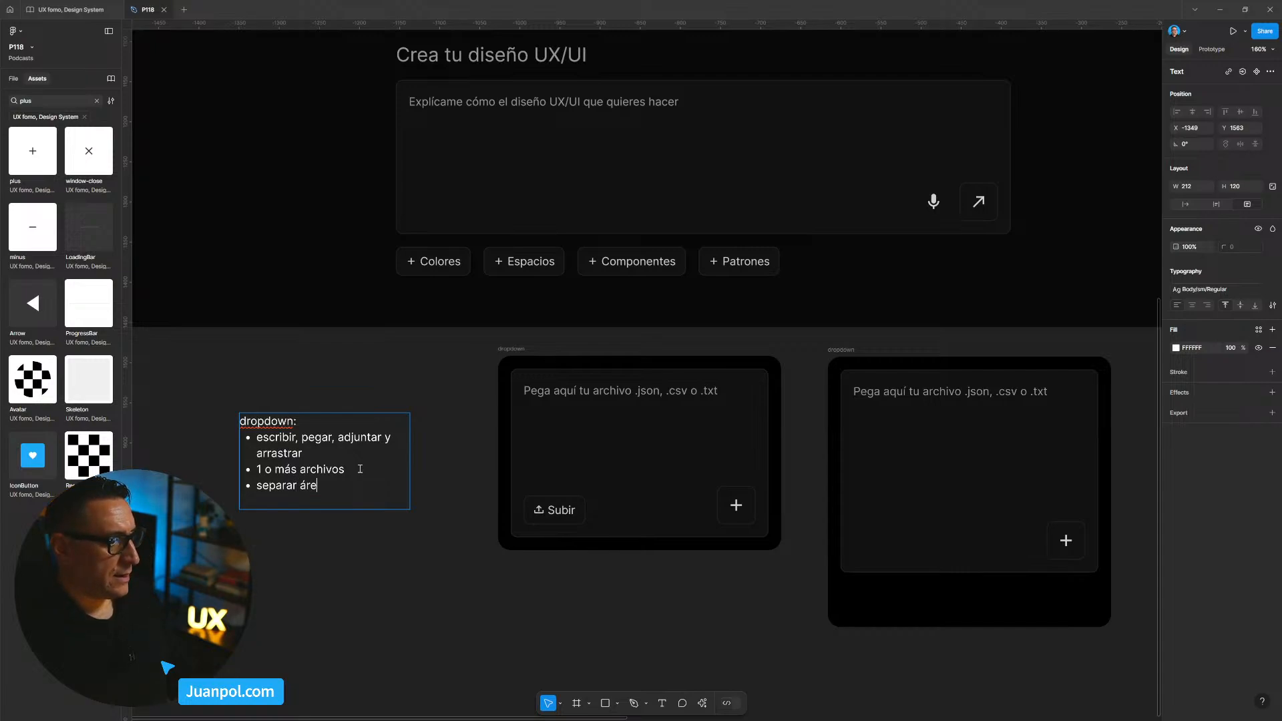
{"action": "type", "text": "a de prompt y archivos adjuntos"}
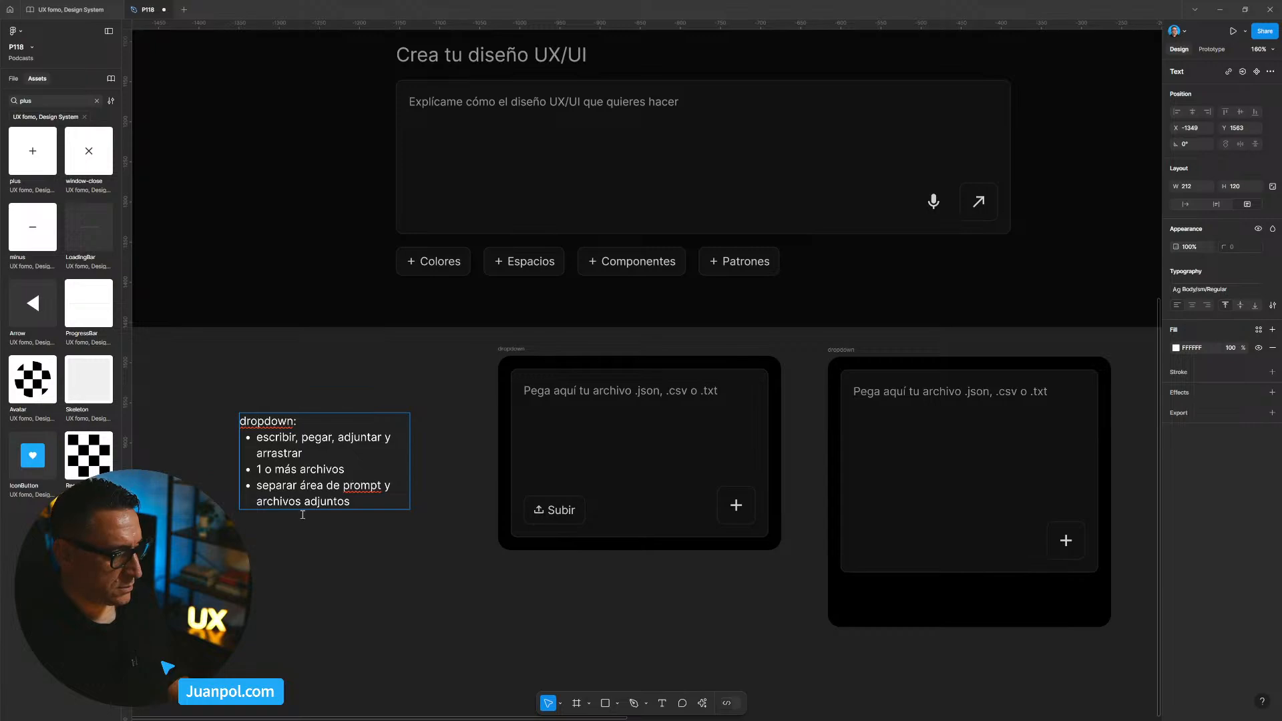
{"action": "key", "text": "Escape"}
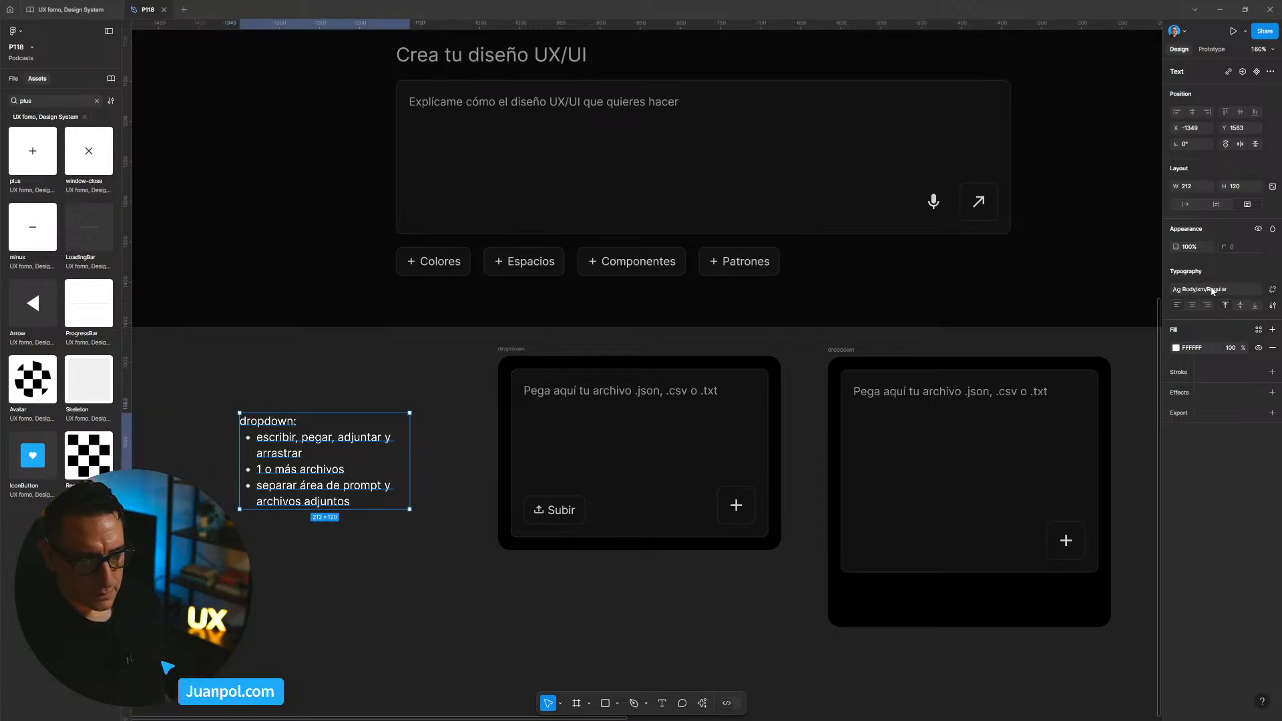
Detach the note's text style and try a font size of 12.
{"action": "left_click", "coordinate": [1273, 290]}
{"action": "key", "text": "Return"}
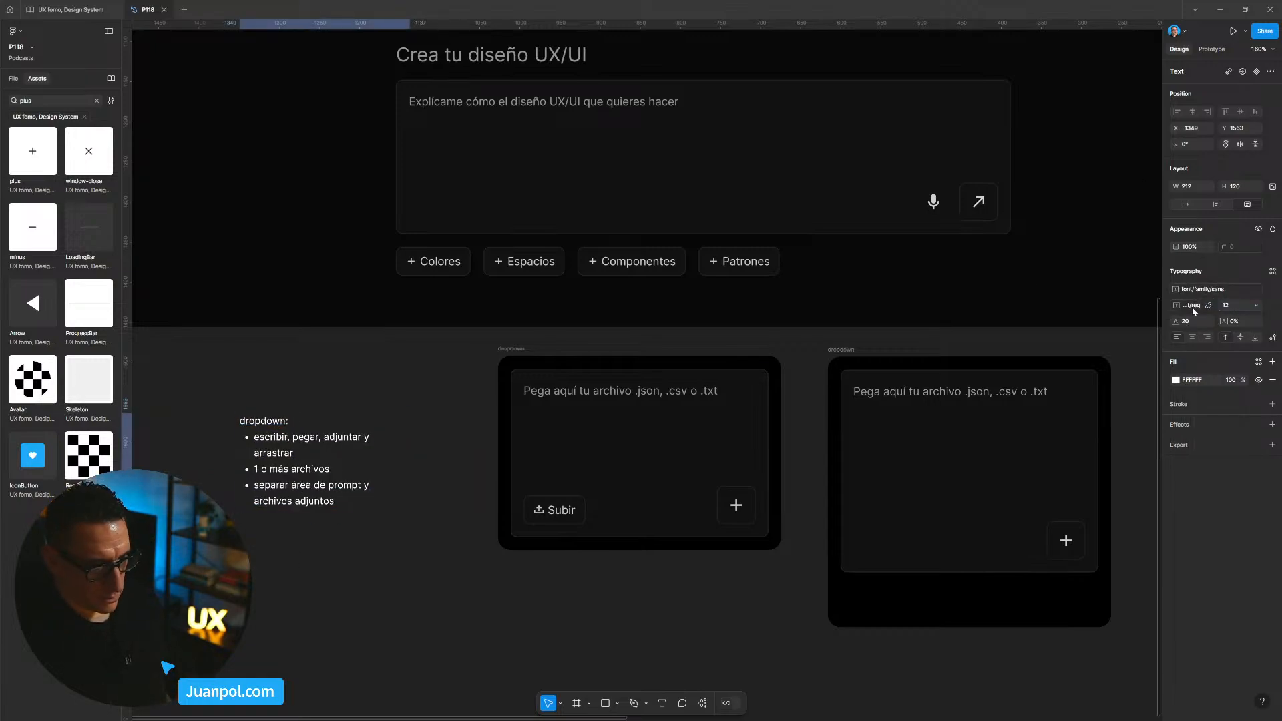
{"action": "left_click", "coordinate": [628, 599]}
{"action": "key", "text": "ctrl+0"}
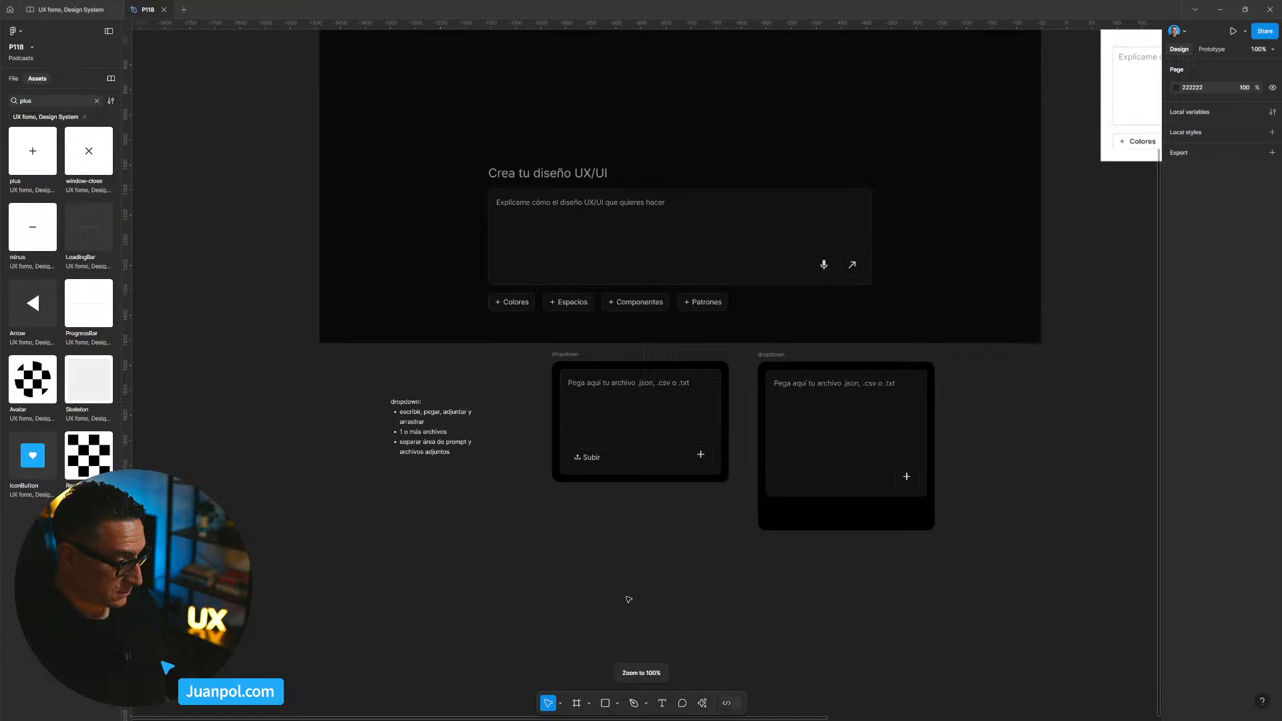
Set the note's font size to 14.
{"action": "left_click_drag", "start_coordinate": [461, 556], "coordinate": [523, 548]}
{"action": "left_click", "coordinate": [475, 444]}
{"action": "left_click", "coordinate": [1226, 305]}
{"action": "type", "text": "143"}
{"action": "key", "text": "Return"}
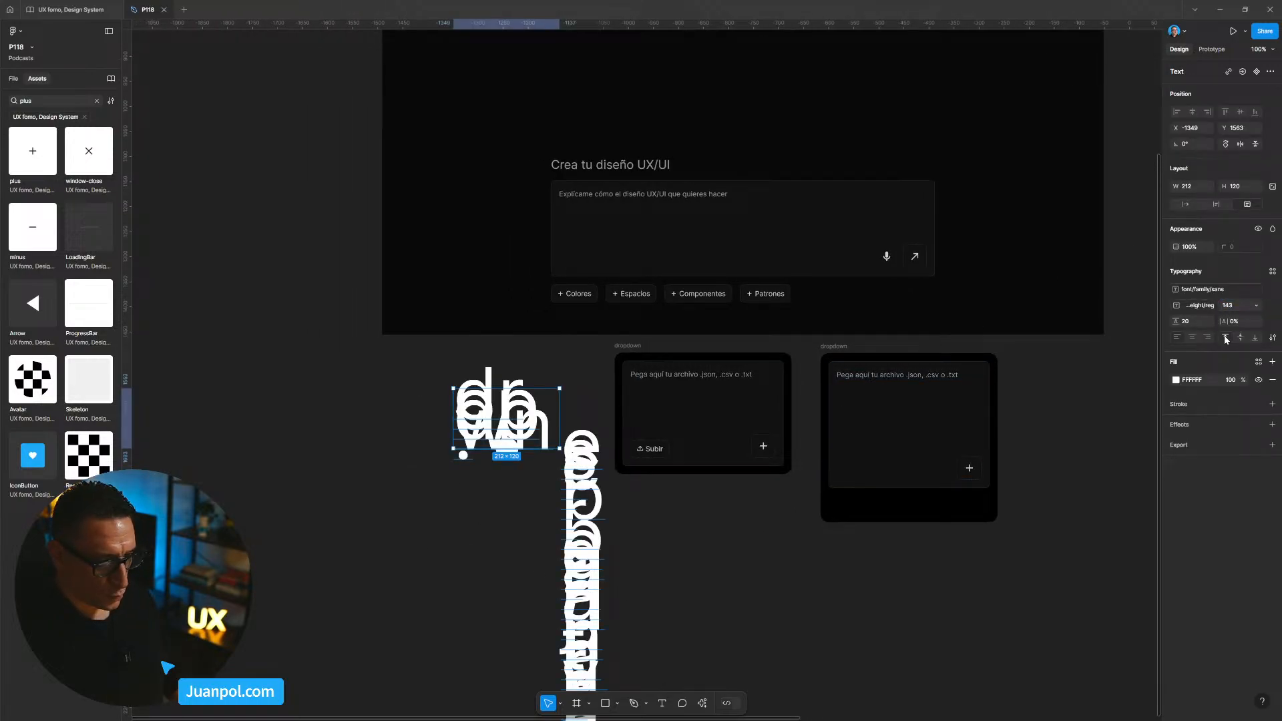
{"action": "left_click", "coordinate": [1240, 307]}
{"action": "type", "text": "14"}
{"action": "key", "text": "Return"}
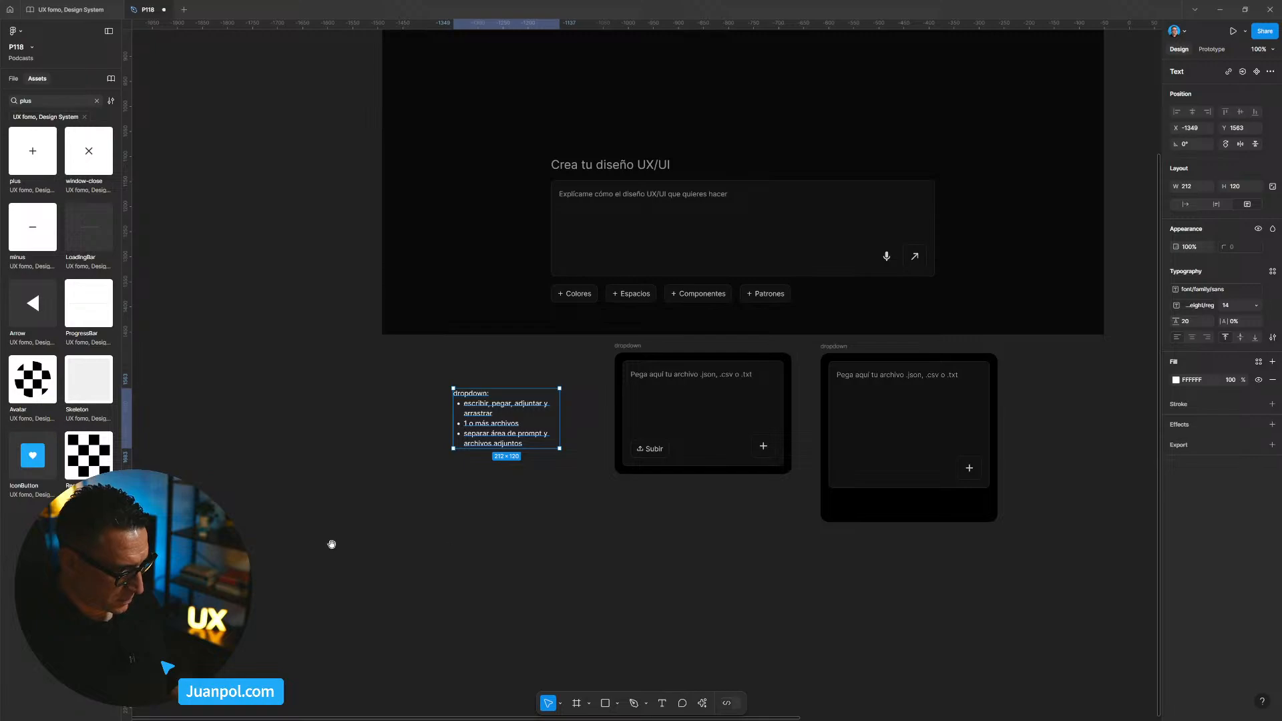
Space out the dropdowns, placing the taller original at X -530, Y 1492 and the shortened copy at X -1079, Y 1522.
{"action": "left_click_drag", "start_coordinate": [332, 543], "coordinate": [355, 555]}
{"action": "left_click_drag", "start_coordinate": [861, 359], "coordinate": [904, 359]}
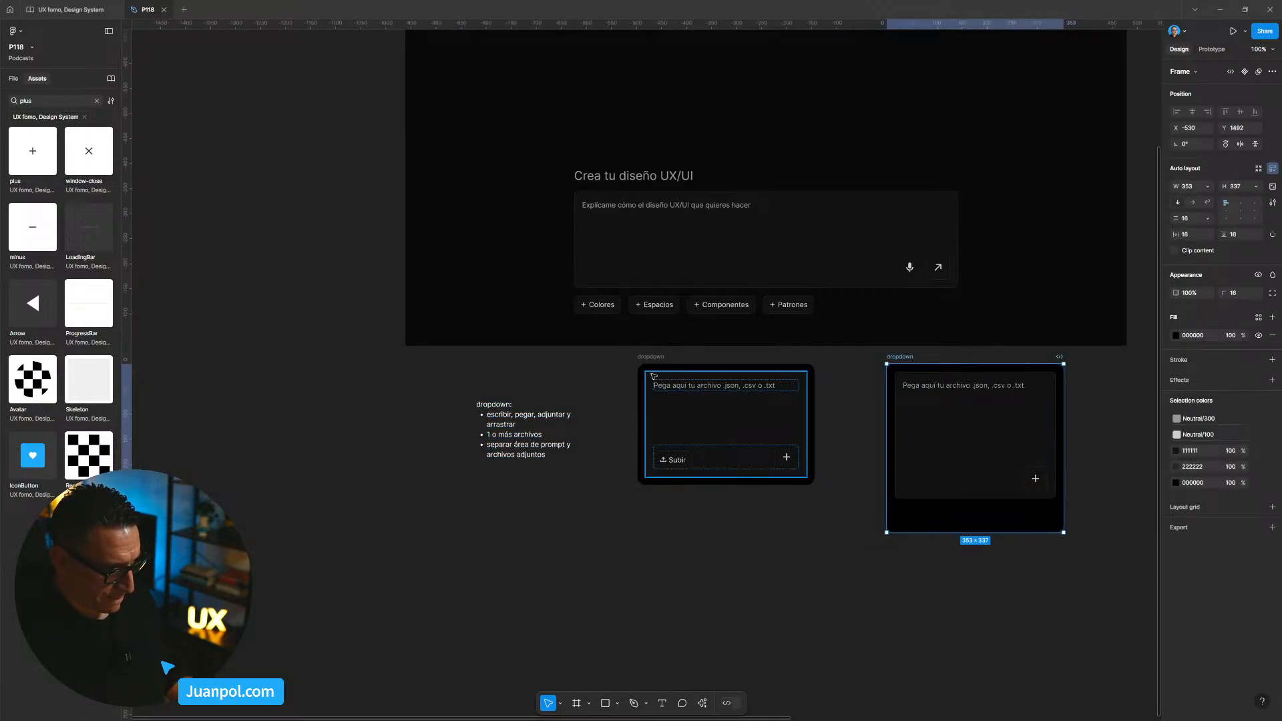
{"action": "left_click", "coordinate": [653, 360]}
{"action": "scroll", "coordinate": [581, 552], "scroll_direction": "up", "scroll_amount": 5}
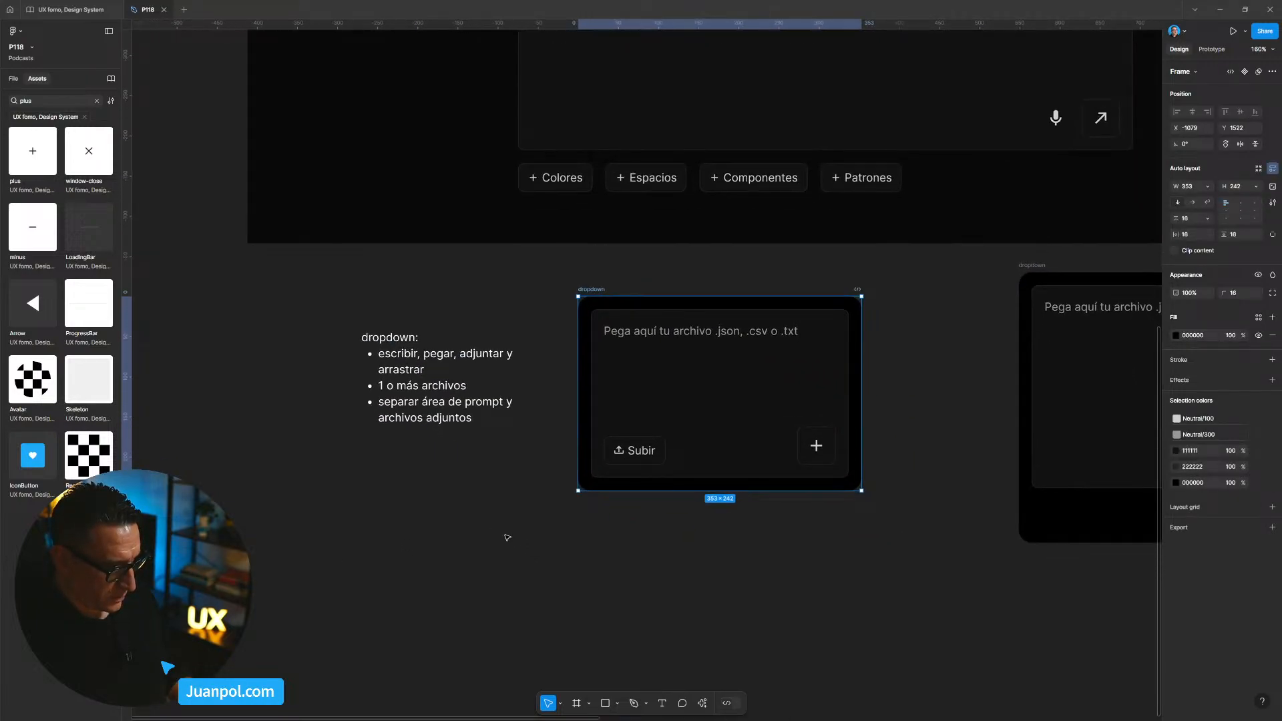
Add a fourth bullet to the note reading "achivar icon button".
{"action": "double_click", "coordinate": [484, 412]}
{"action": "left_click", "coordinate": [483, 412]}
{"action": "key", "text": "Return"}
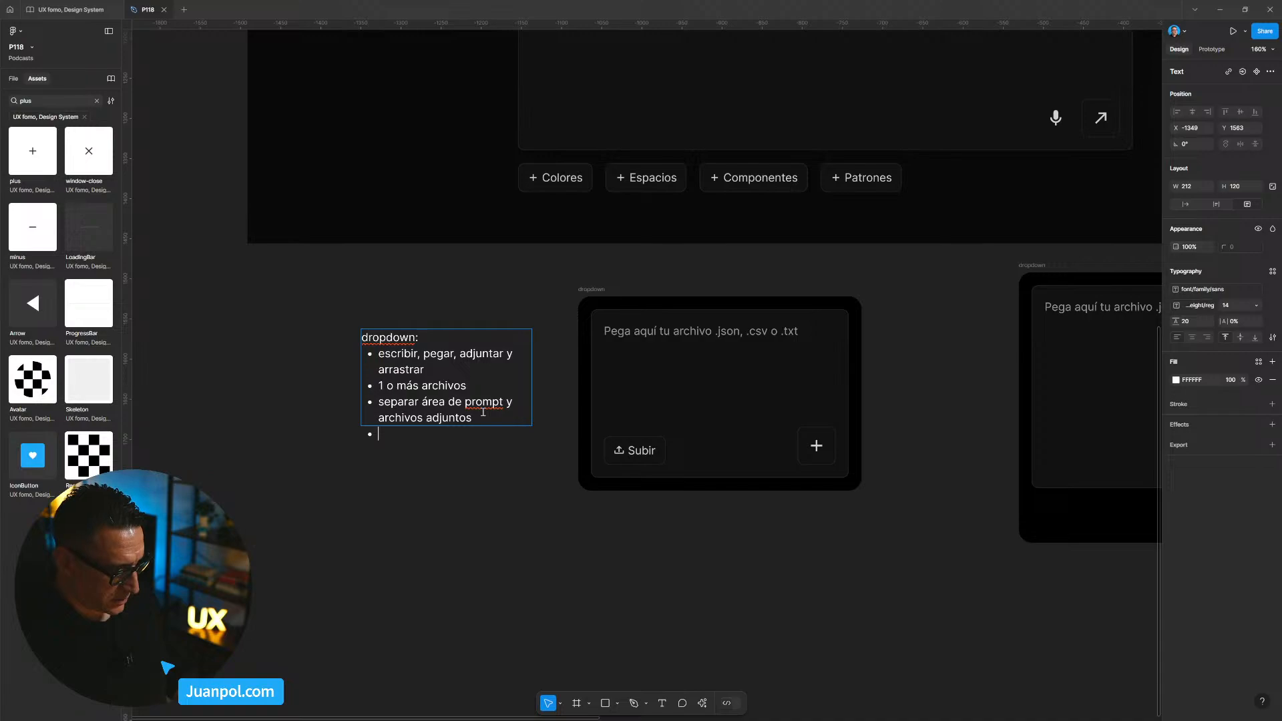
{"action": "type", "text": "a"}
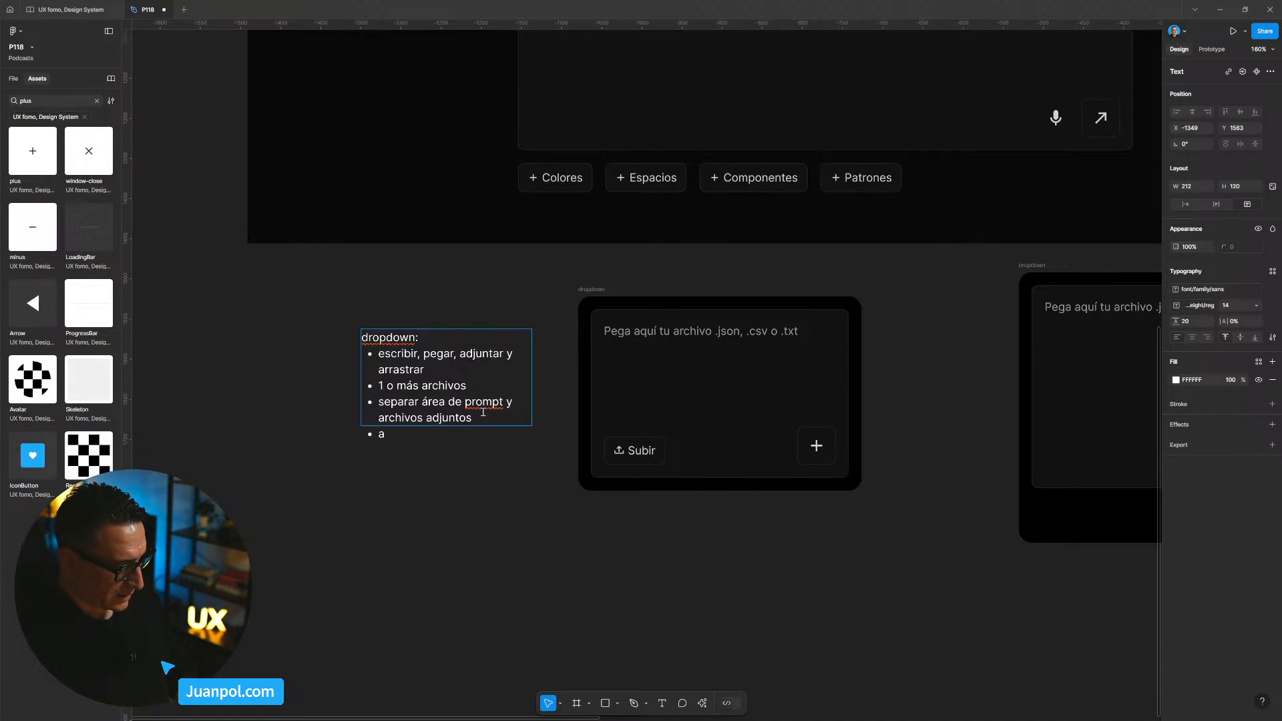
{"action": "type", "text": "a"}
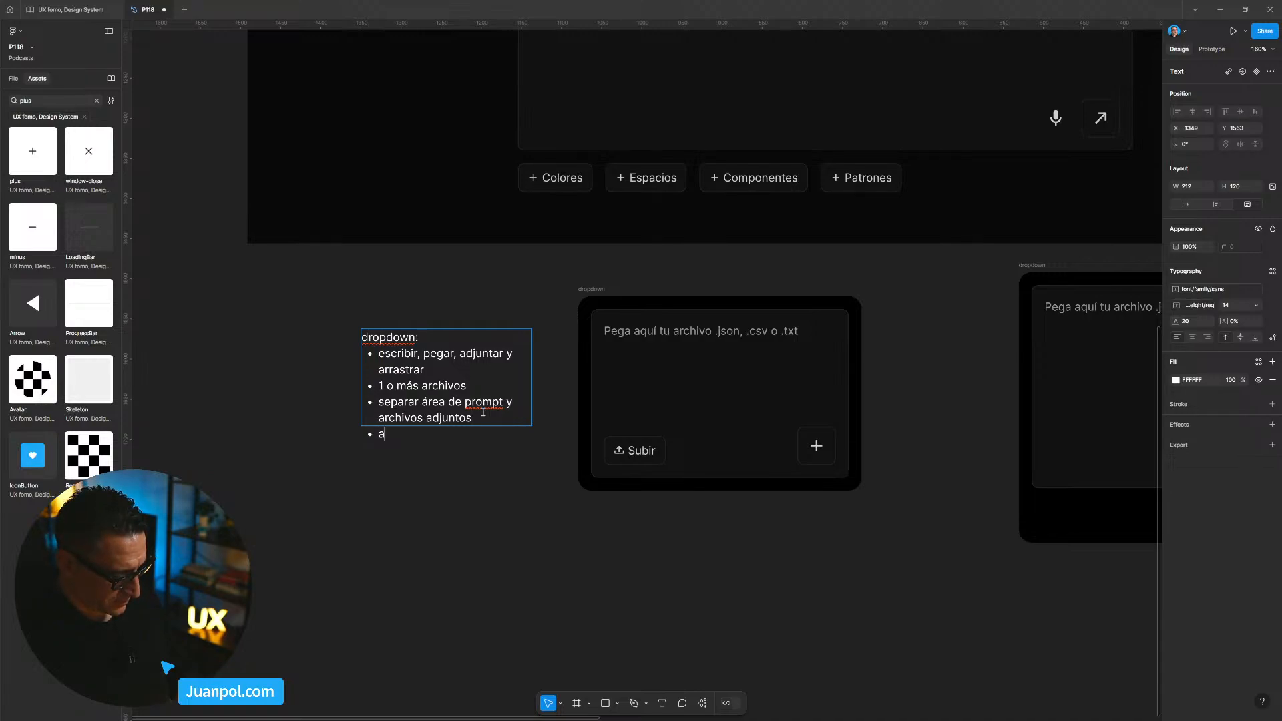
{"action": "type", "text": "chivar ic"}
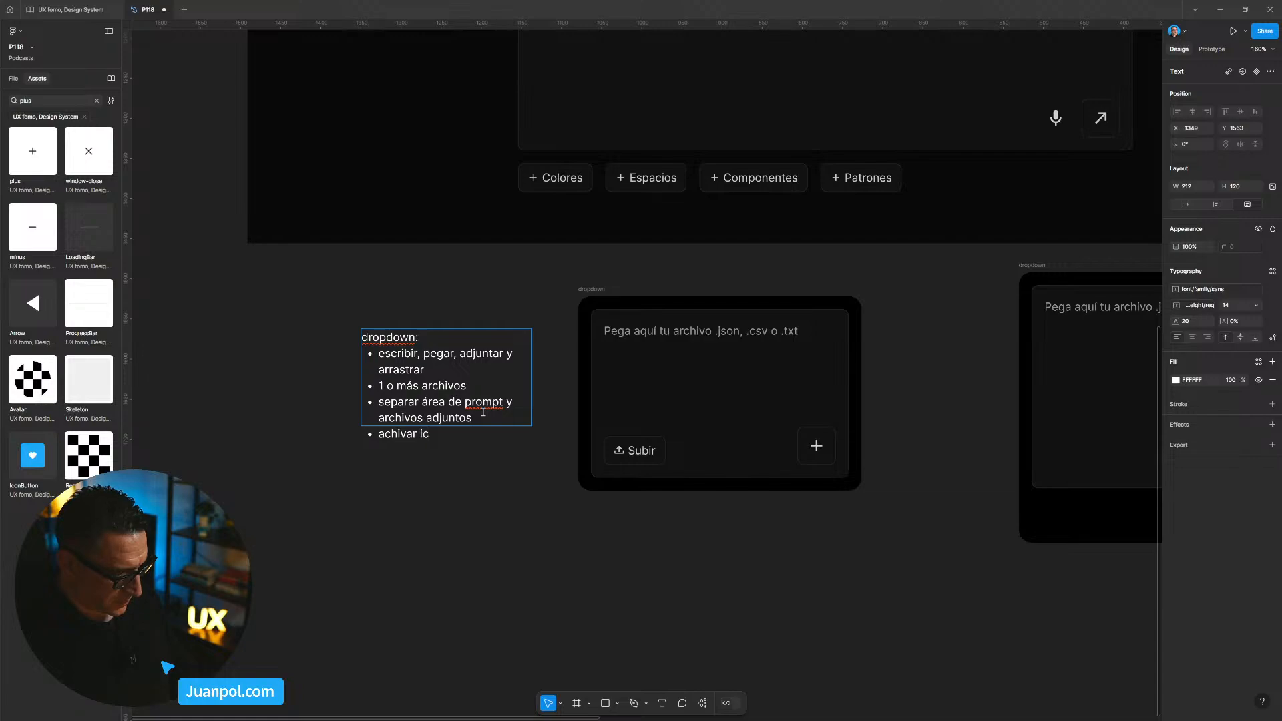
{"action": "type", "text": "on button"}
{"action": "key", "text": "Escape"}
{"action": "key", "text": "Escape"}
{"action": "scroll", "coordinate": [544, 546], "scroll_direction": "down", "scroll_amount": 3}
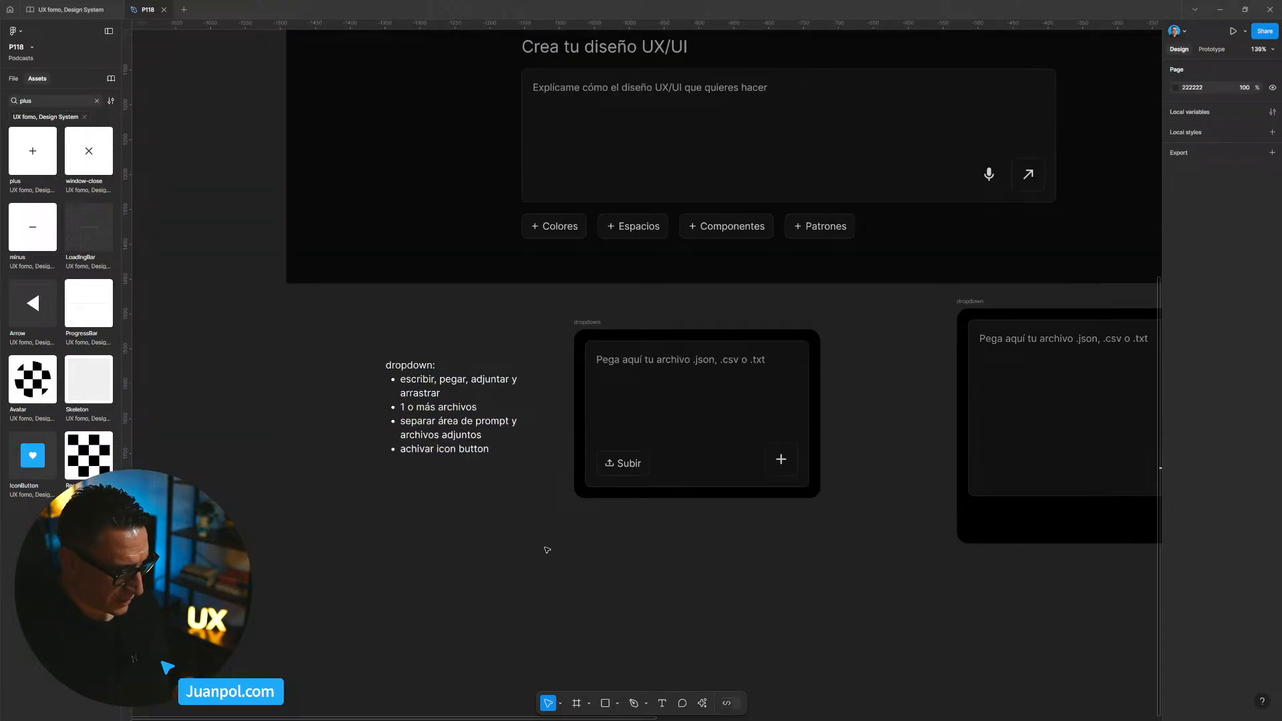
Move the note to X -1377, Y 1588 and extend its text box downward to enclose the fourth bullet.
{"action": "left_click_drag", "start_coordinate": [489, 437], "coordinate": [469, 454]}
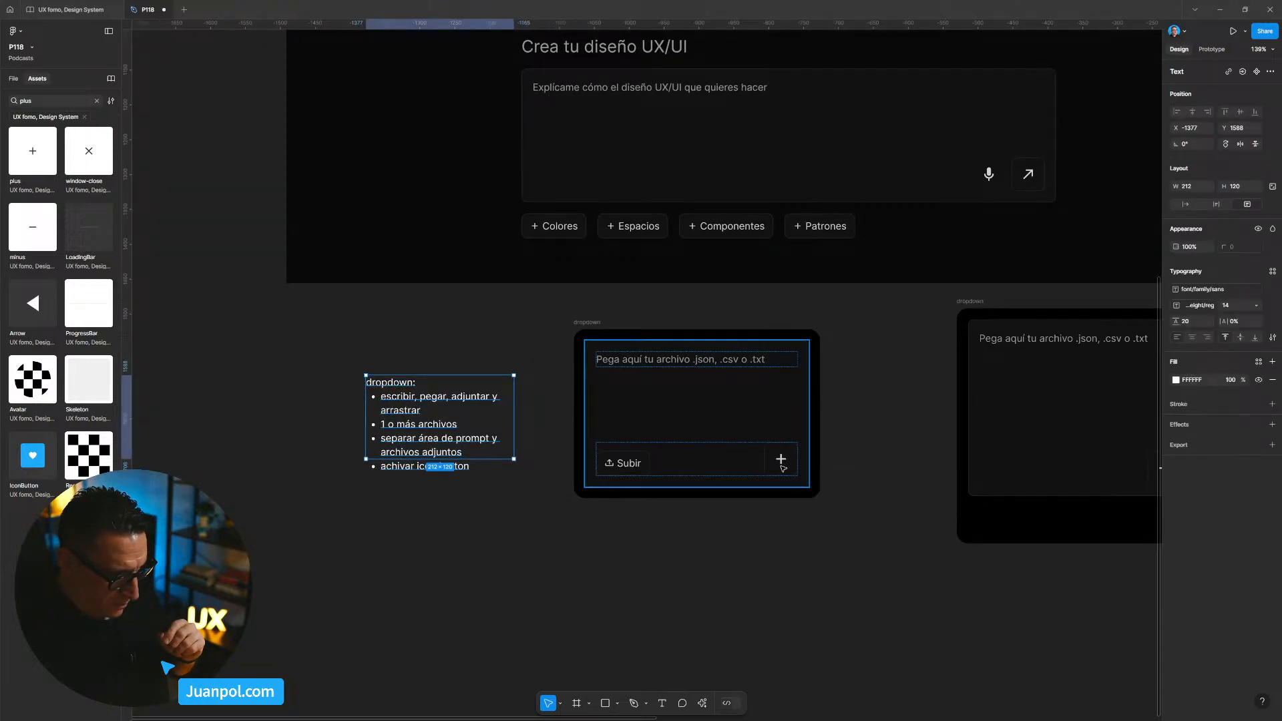
{"action": "double_click", "coordinate": [468, 457]}
{"action": "key", "text": "Escape"}
{"action": "left_click_drag", "start_coordinate": [493, 460], "coordinate": [492, 475]}
{"action": "left_click", "coordinate": [499, 514]}
Resize the plus icon inside the shortened dropdown's icon button to 14 by 14.
{"action": "scroll", "coordinate": [667, 532], "scroll_direction": "up", "scroll_amount": 4}
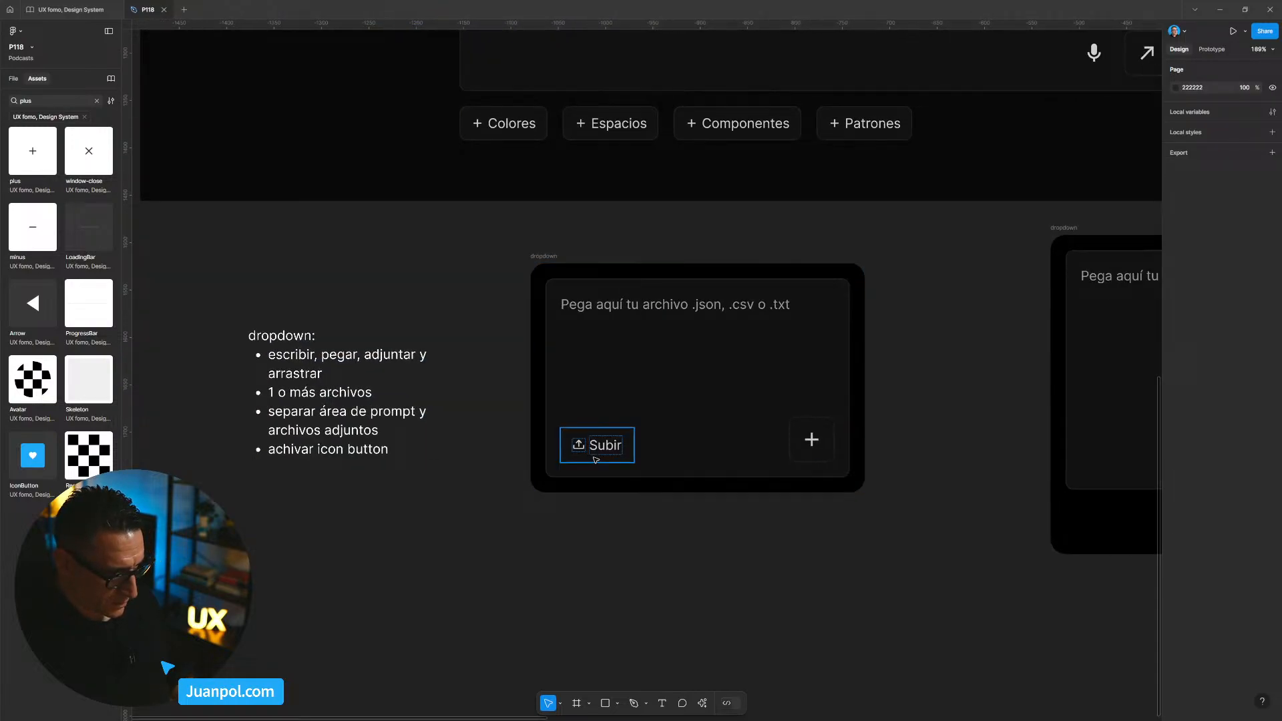
{"action": "left_click", "coordinate": [600, 452], "text": "ctrl"}
{"action": "left_click", "coordinate": [579, 449], "text": "ctrl"}
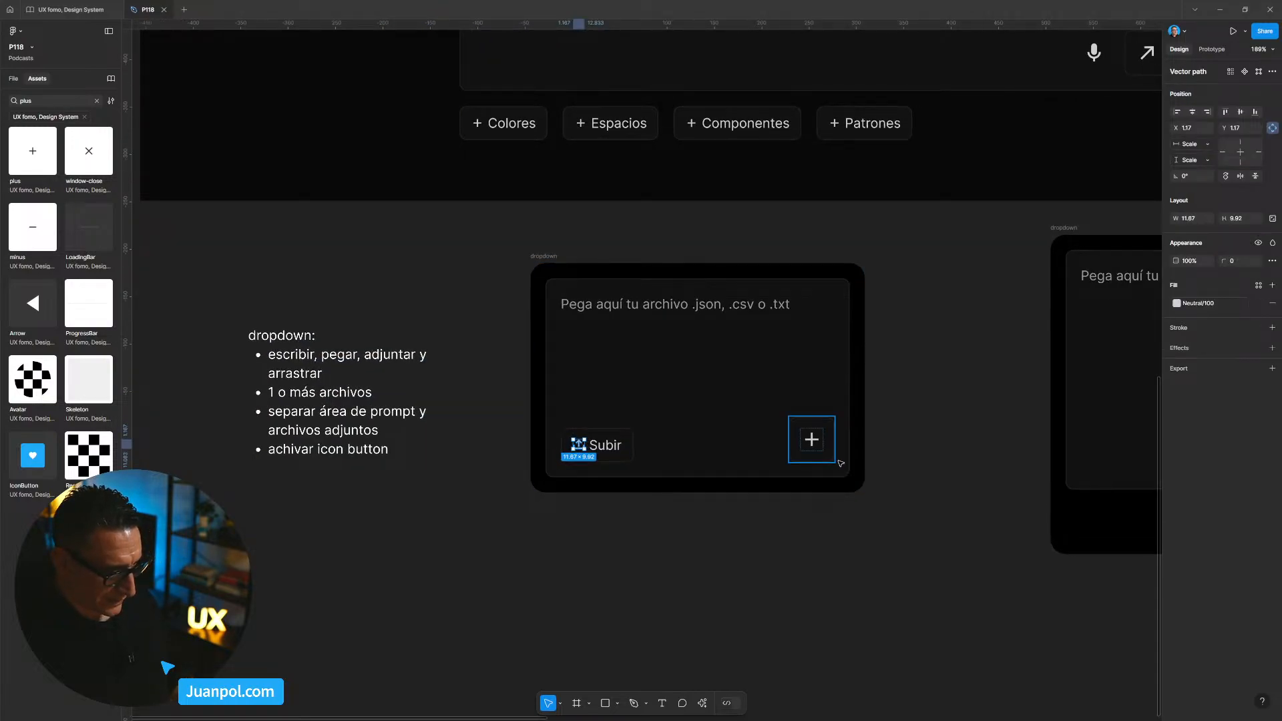
{"action": "left_click", "coordinate": [813, 448]}
{"action": "left_click", "coordinate": [814, 448]}
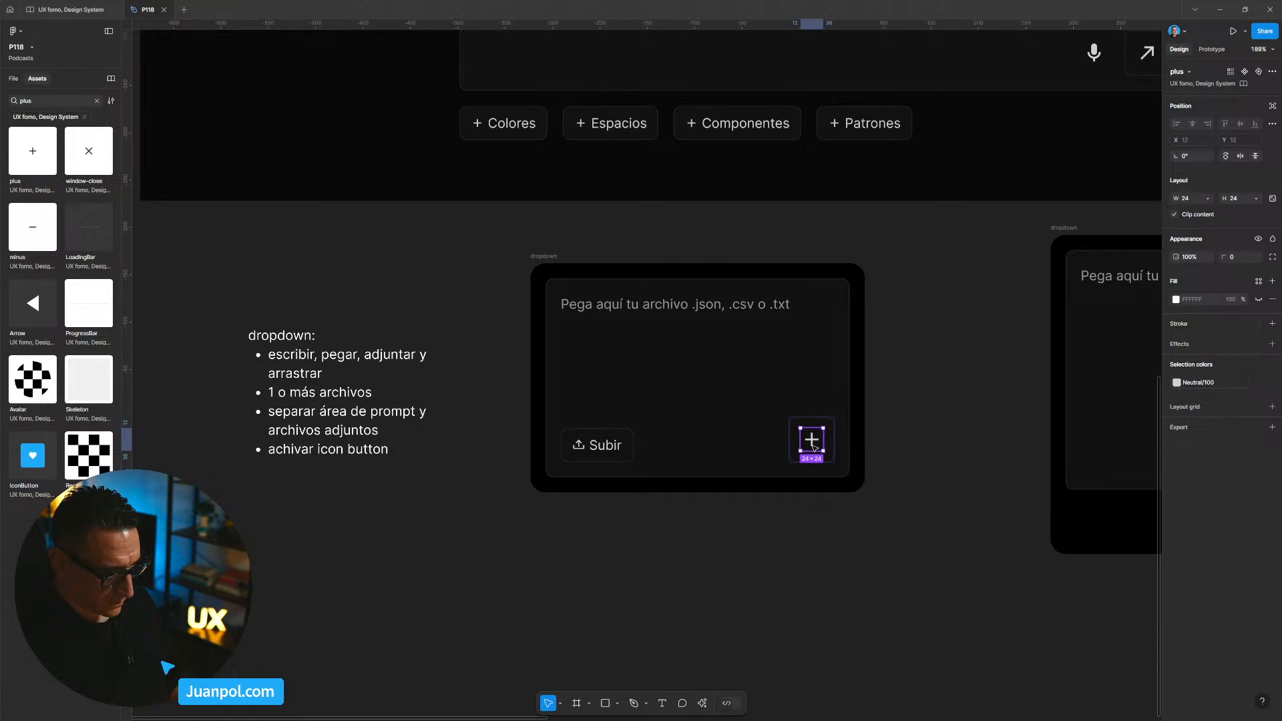
{"action": "left_click", "coordinate": [1180, 199]}
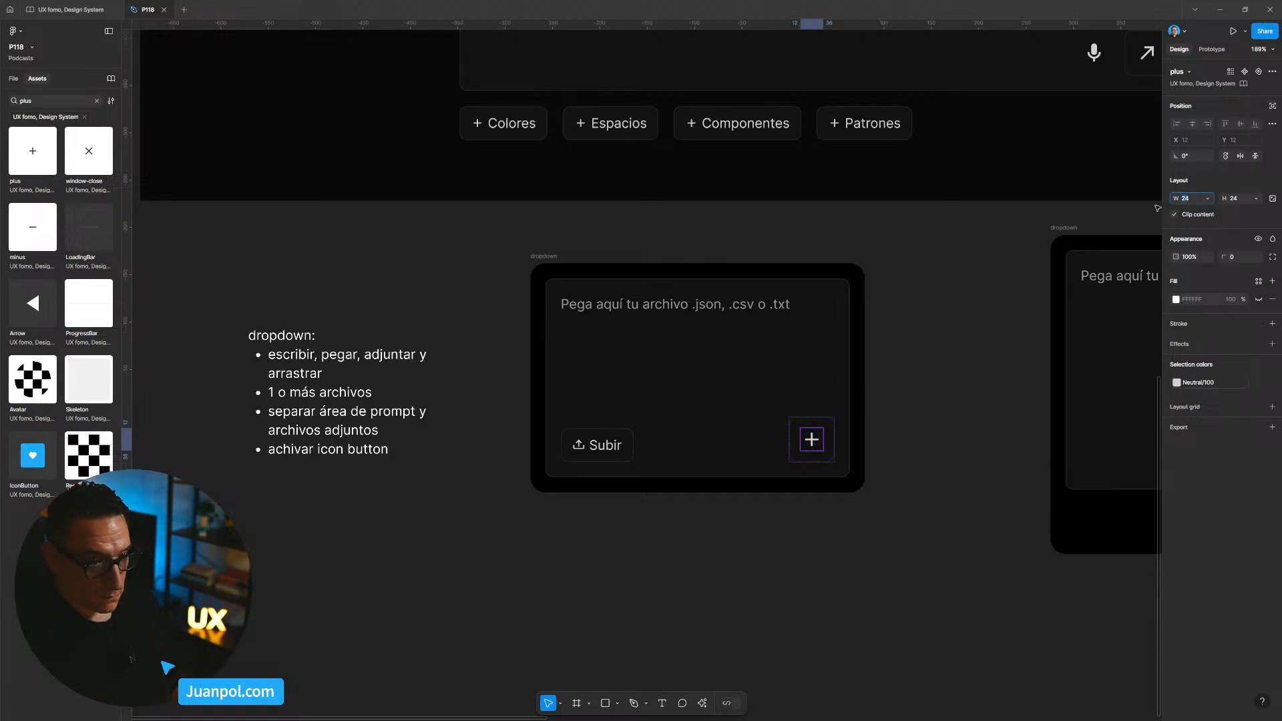
{"action": "type", "text": "1"}
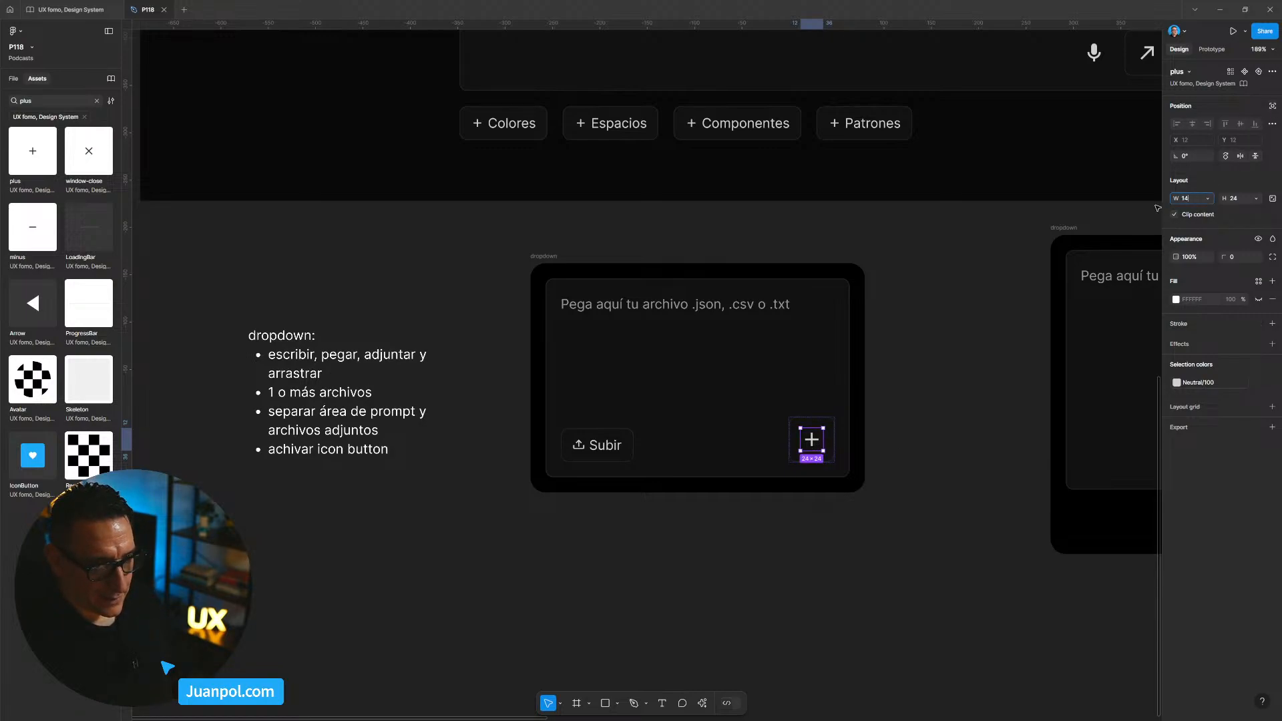
{"action": "type", "text": "4"}
{"action": "left_click", "coordinate": [1238, 199]}
{"action": "key", "text": "Return"}
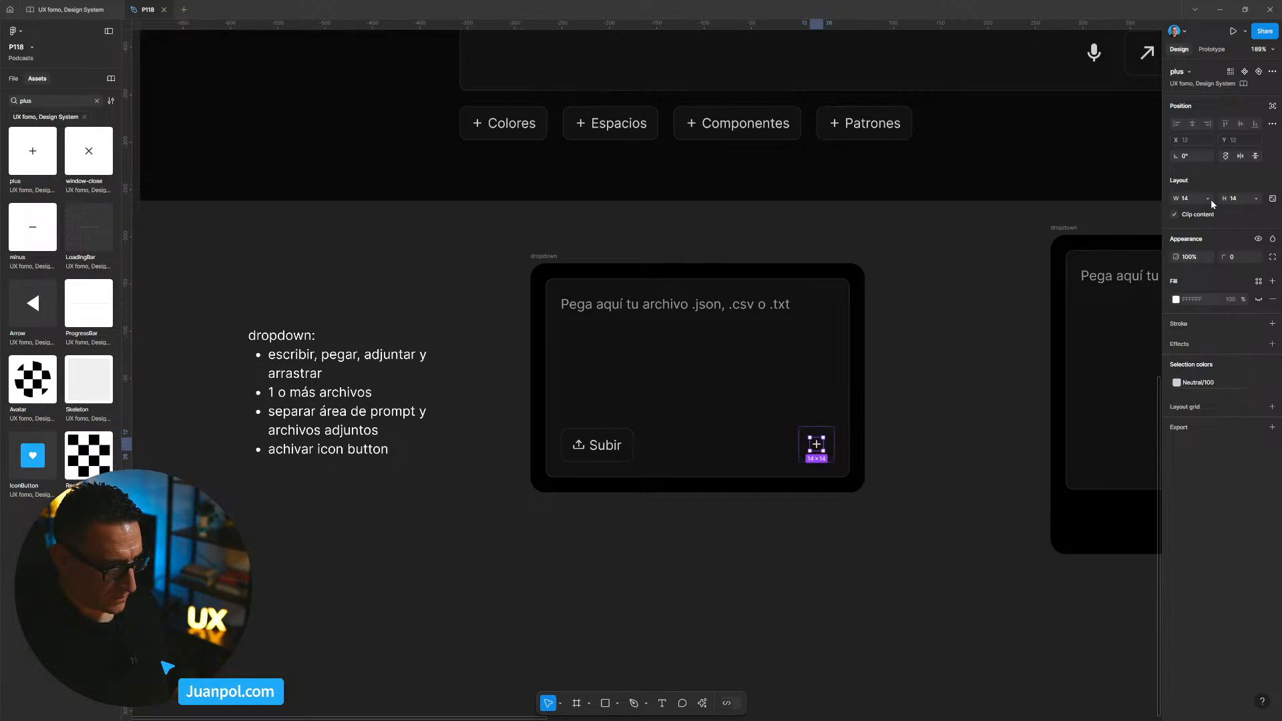
Set the plus button's horizontal and vertical padding to 8 and its item spacing to 0.
{"action": "left_click", "coordinate": [652, 531]}
{"action": "scroll", "coordinate": [646, 516], "scroll_direction": "up", "scroll_amount": 2}
{"action": "double_click", "coordinate": [607, 418]}
{"action": "double_click", "coordinate": [607, 418]}
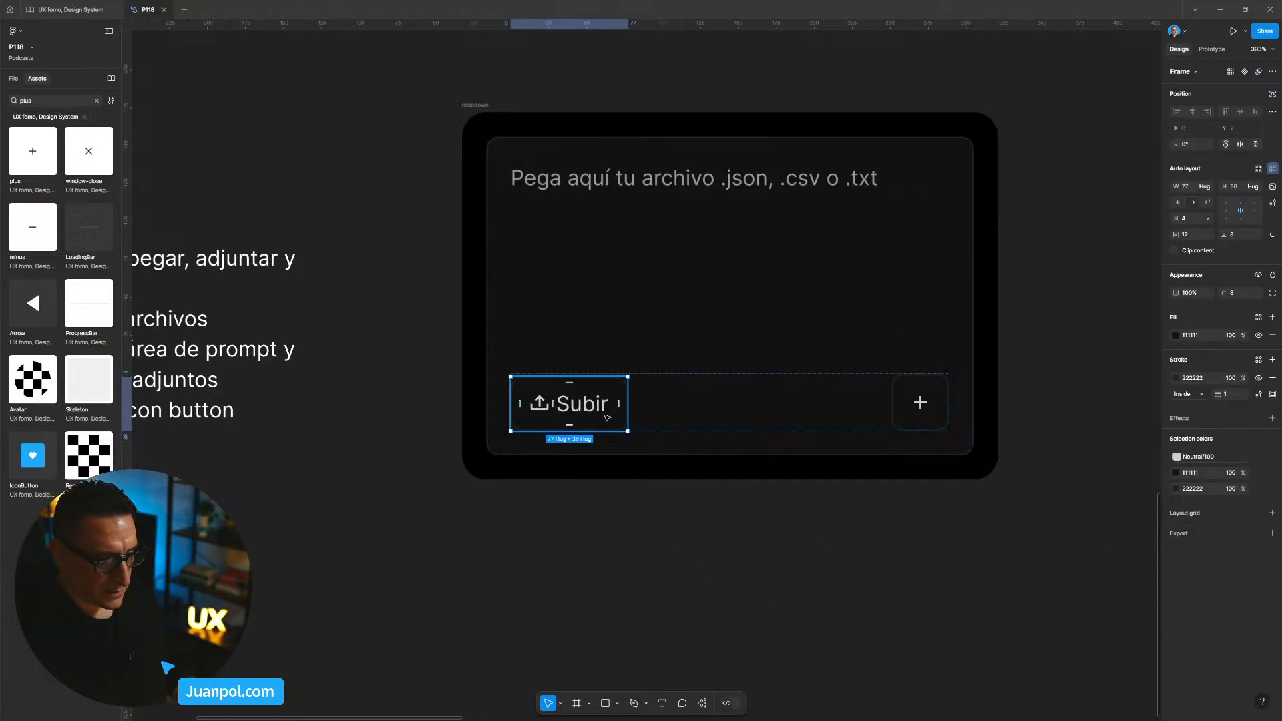
{"action": "left_click", "coordinate": [930, 415]}
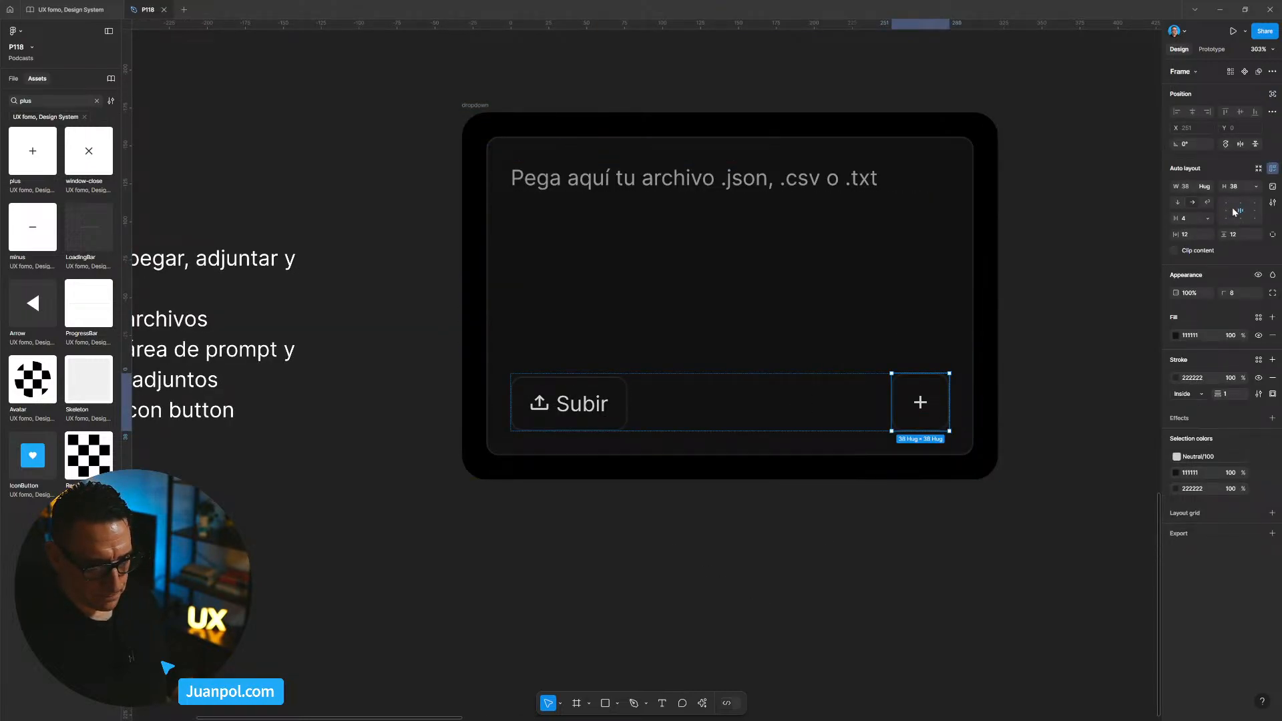
{"action": "left_click_drag", "start_coordinate": [1189, 235], "coordinate": [1140, 238]}
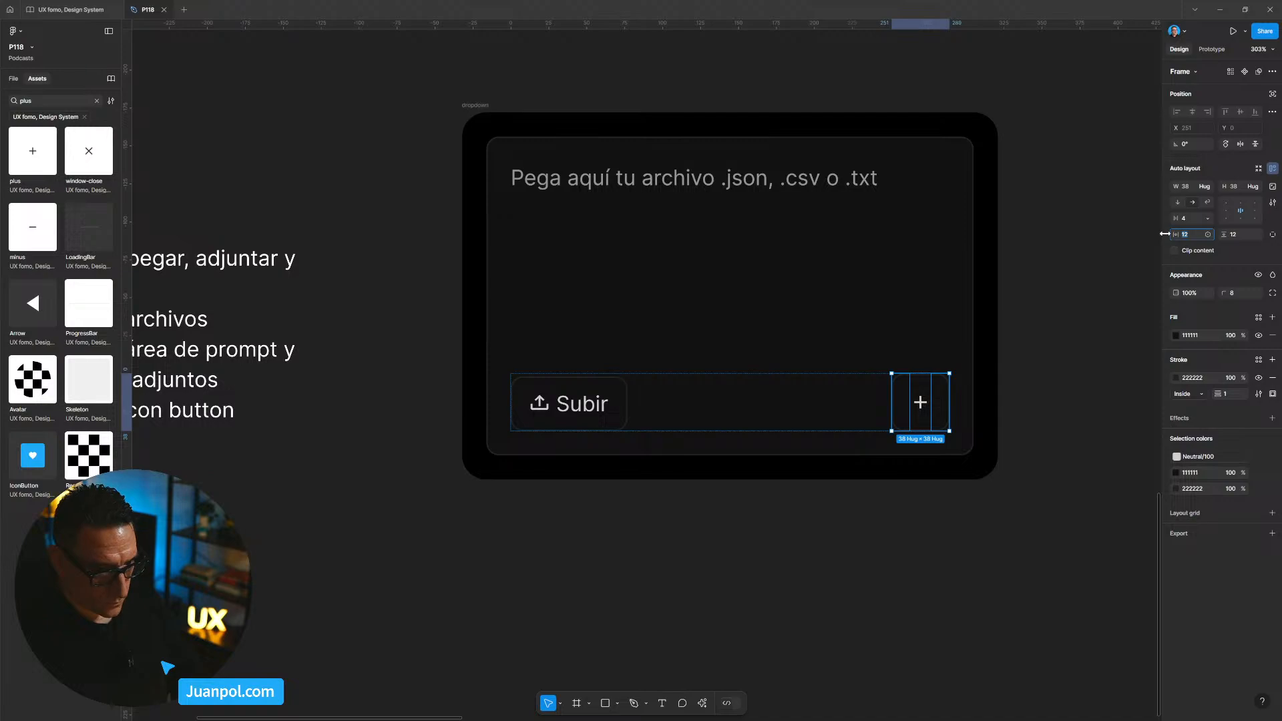
{"action": "type", "text": "8"}
{"action": "key", "text": "Tab"}
{"action": "type", "text": "8"}
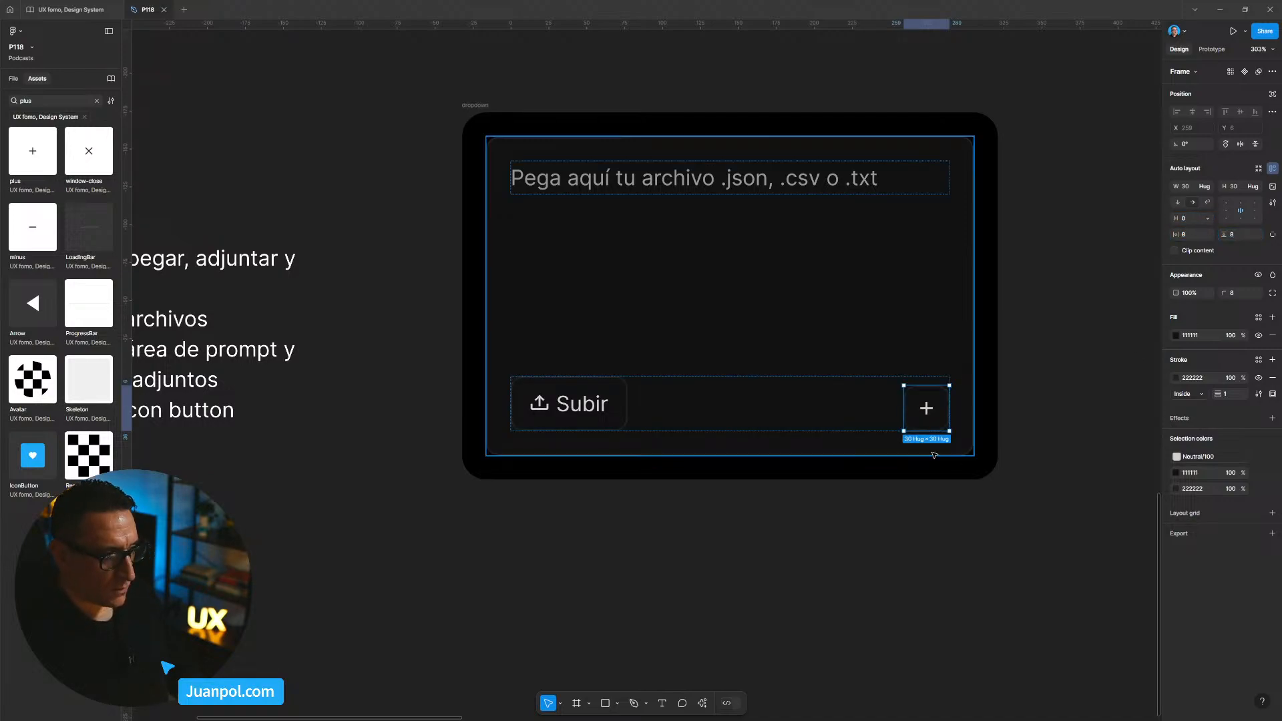
Compare the size, padding and label style of the Subir button with those of the plus button.
{"action": "left_click", "coordinate": [802, 493]}
{"action": "scroll", "coordinate": [803, 493], "scroll_direction": "up", "scroll_amount": 1}
{"action": "scroll", "coordinate": [750, 454], "scroll_direction": "down", "scroll_amount": 2}
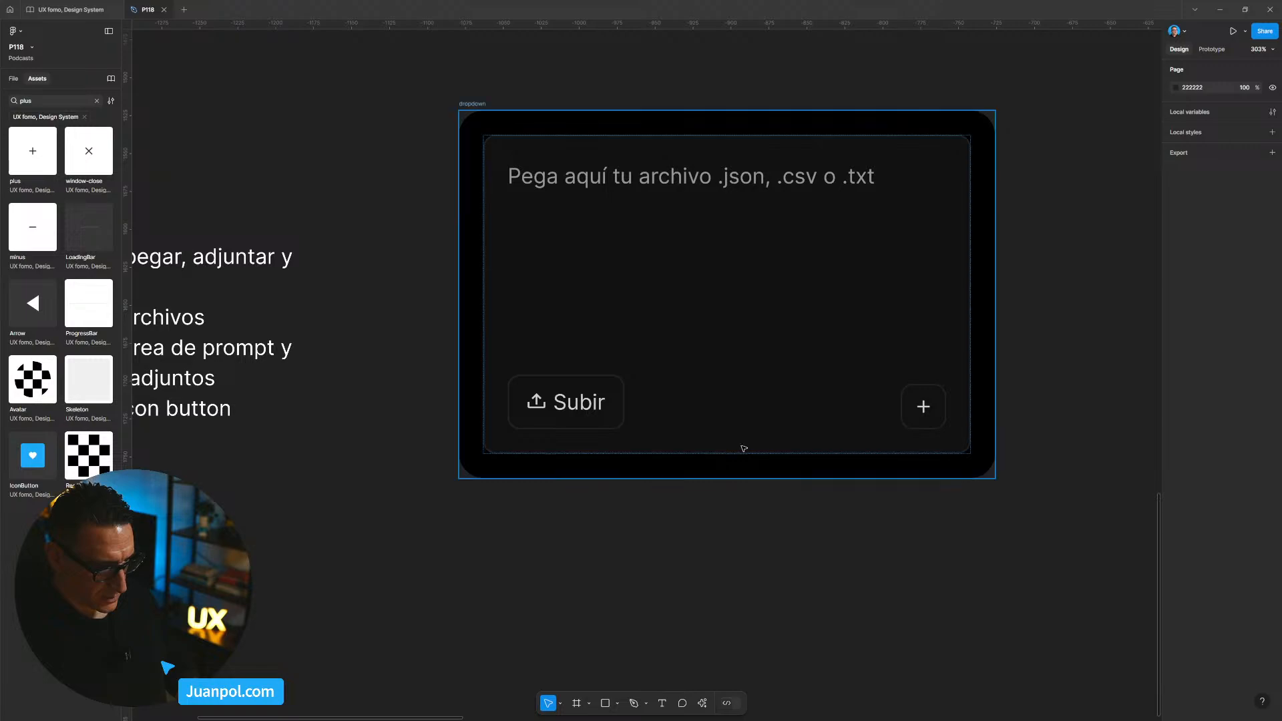
{"action": "scroll", "coordinate": [634, 394], "scroll_direction": "up", "scroll_amount": 1}
{"action": "left_click", "coordinate": [619, 395]}
{"action": "double_click", "coordinate": [619, 396]}
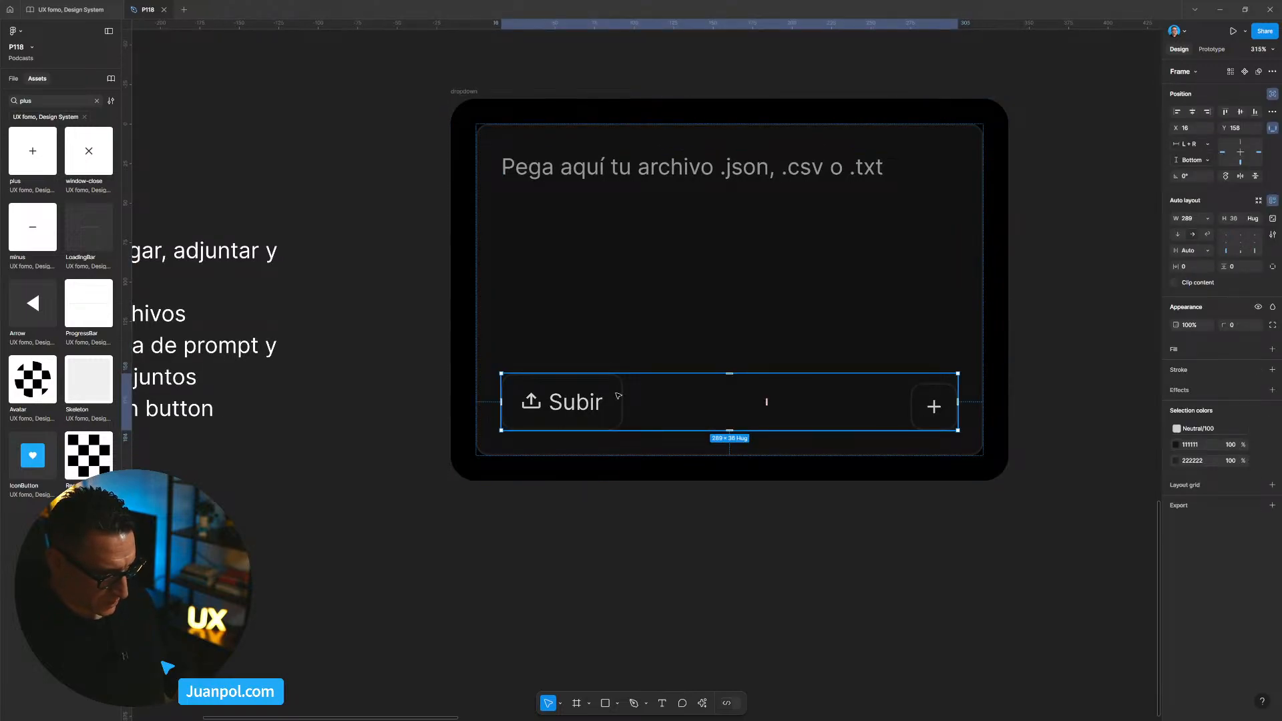
{"action": "double_click", "coordinate": [556, 393]}
{"action": "double_click", "coordinate": [556, 393]}
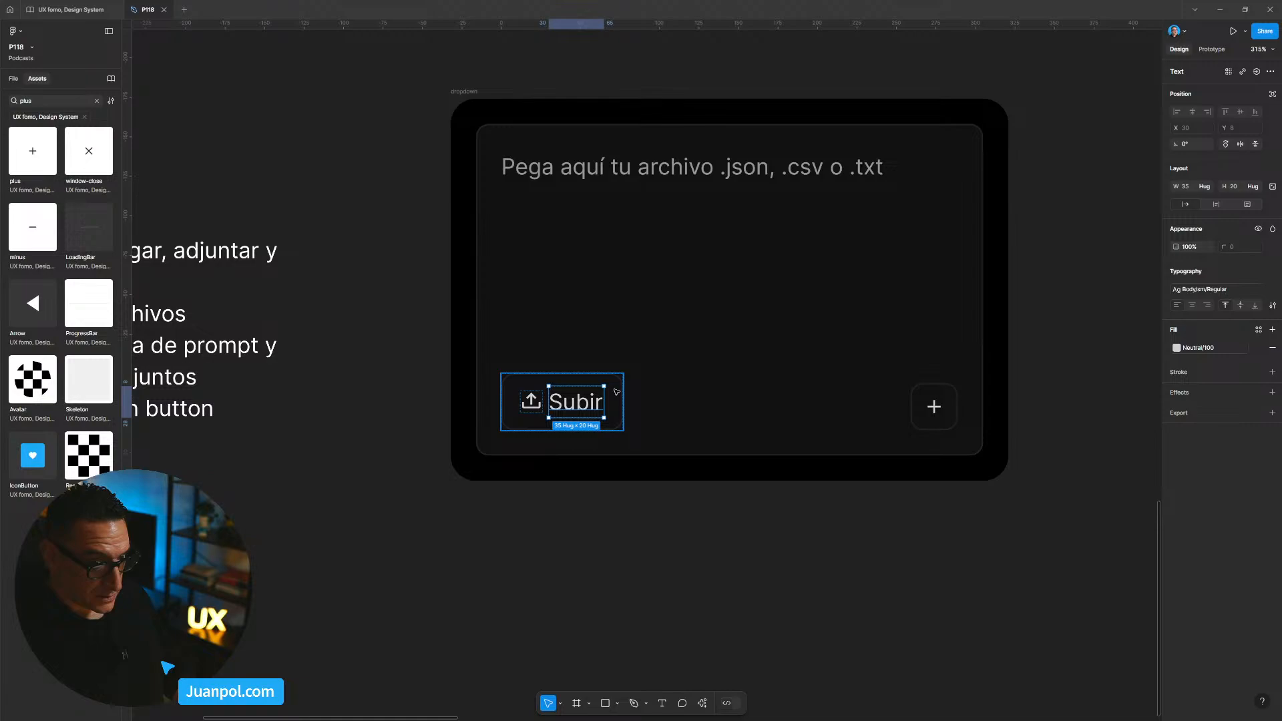
{"action": "left_click", "coordinate": [947, 426]}
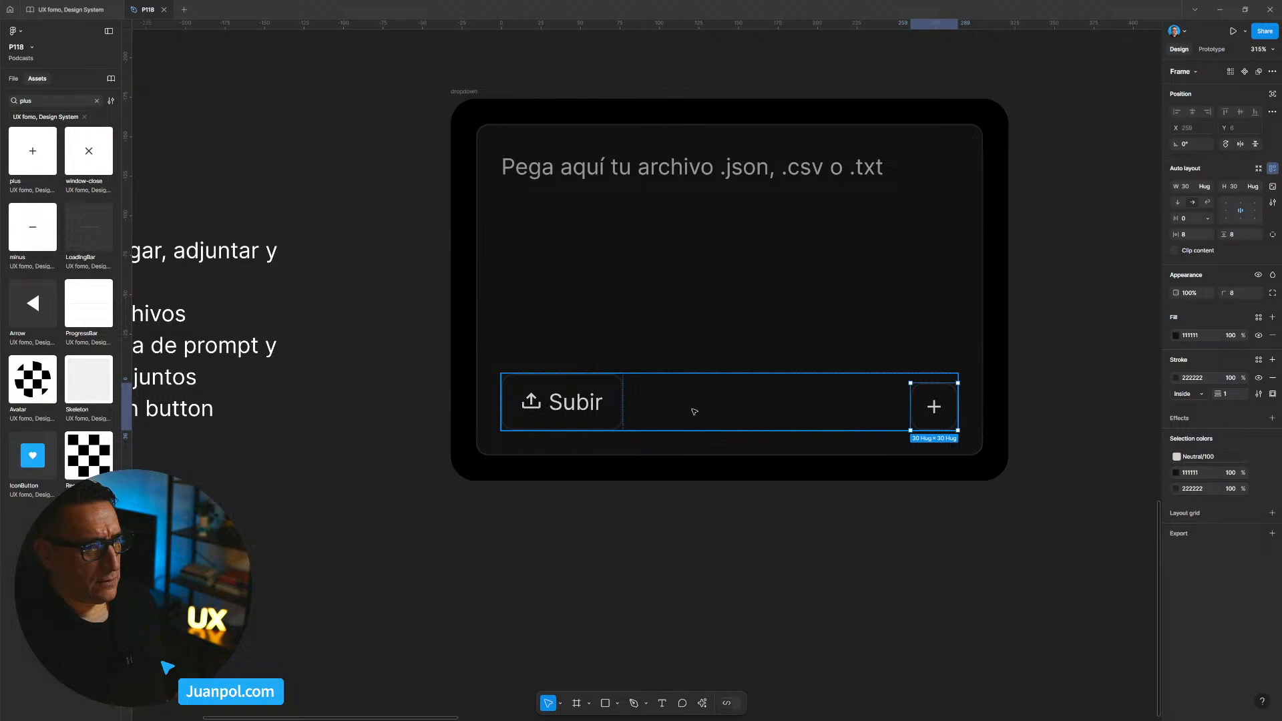
{"action": "left_click", "coordinate": [618, 414]}
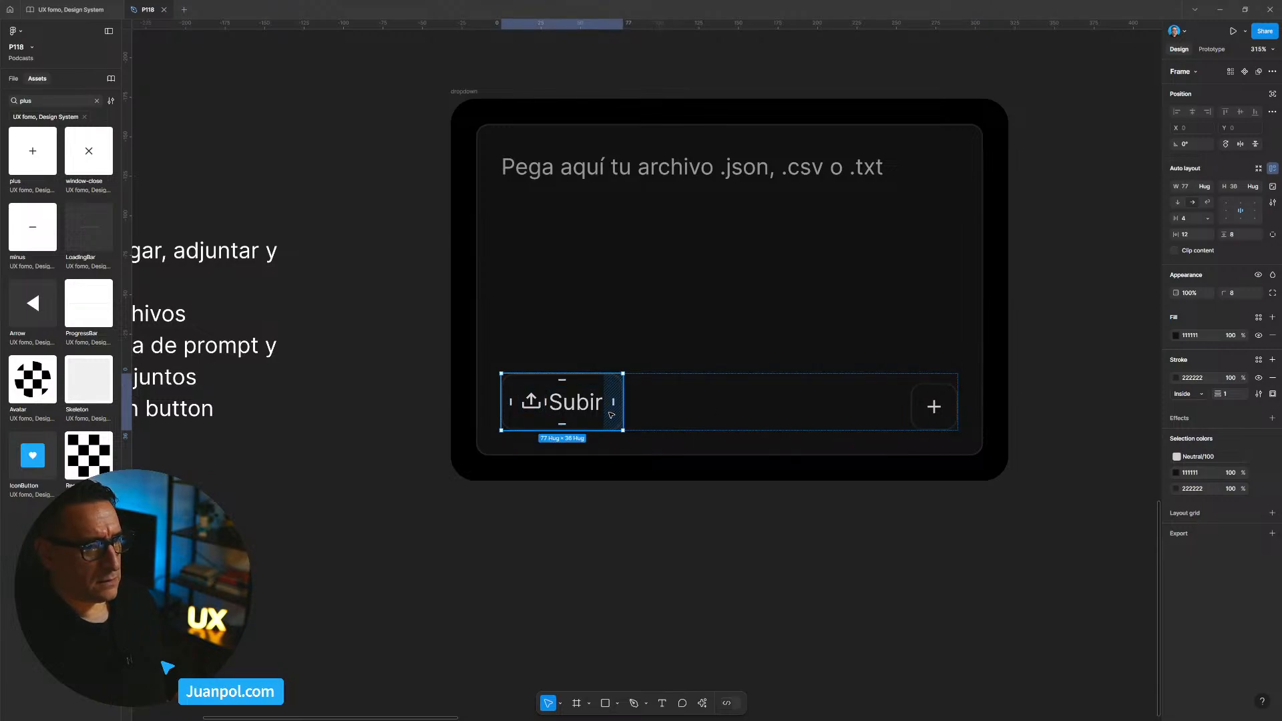
Try padding of 12 and then 10 on the plus button, and undo these attempts.
{"action": "left_click", "coordinate": [928, 409]}
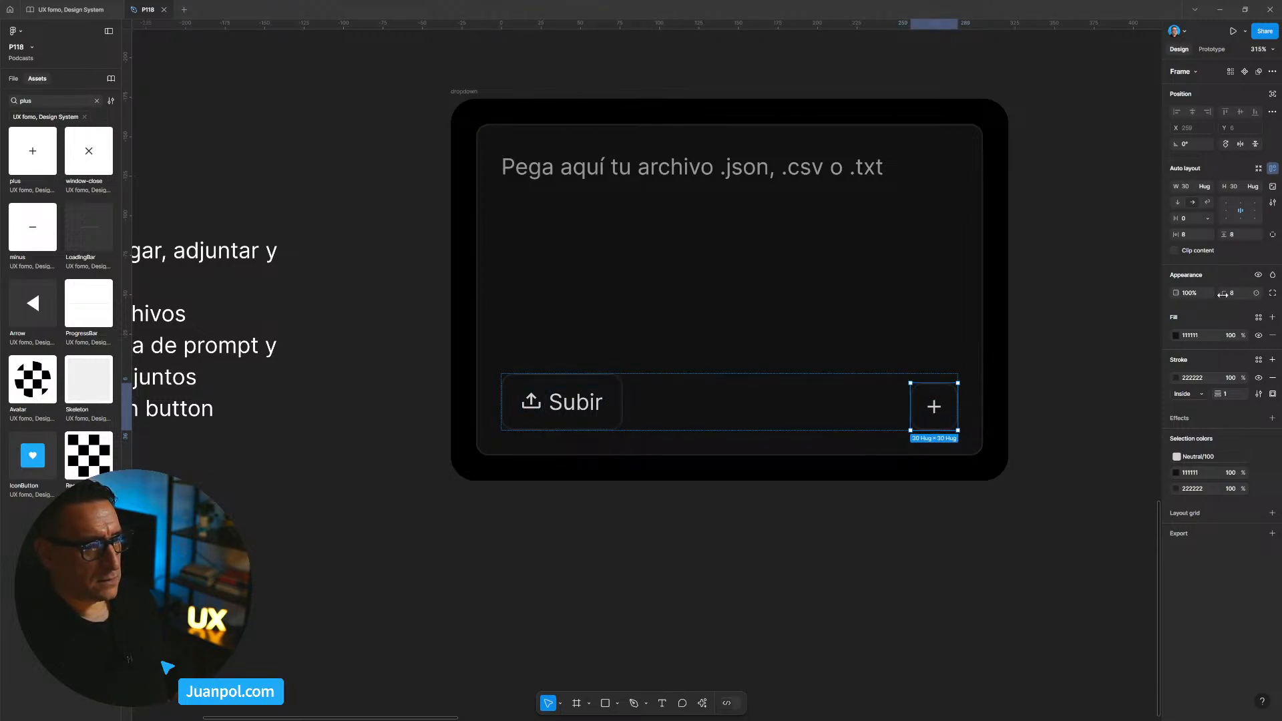
{"action": "type", "text": "1"}
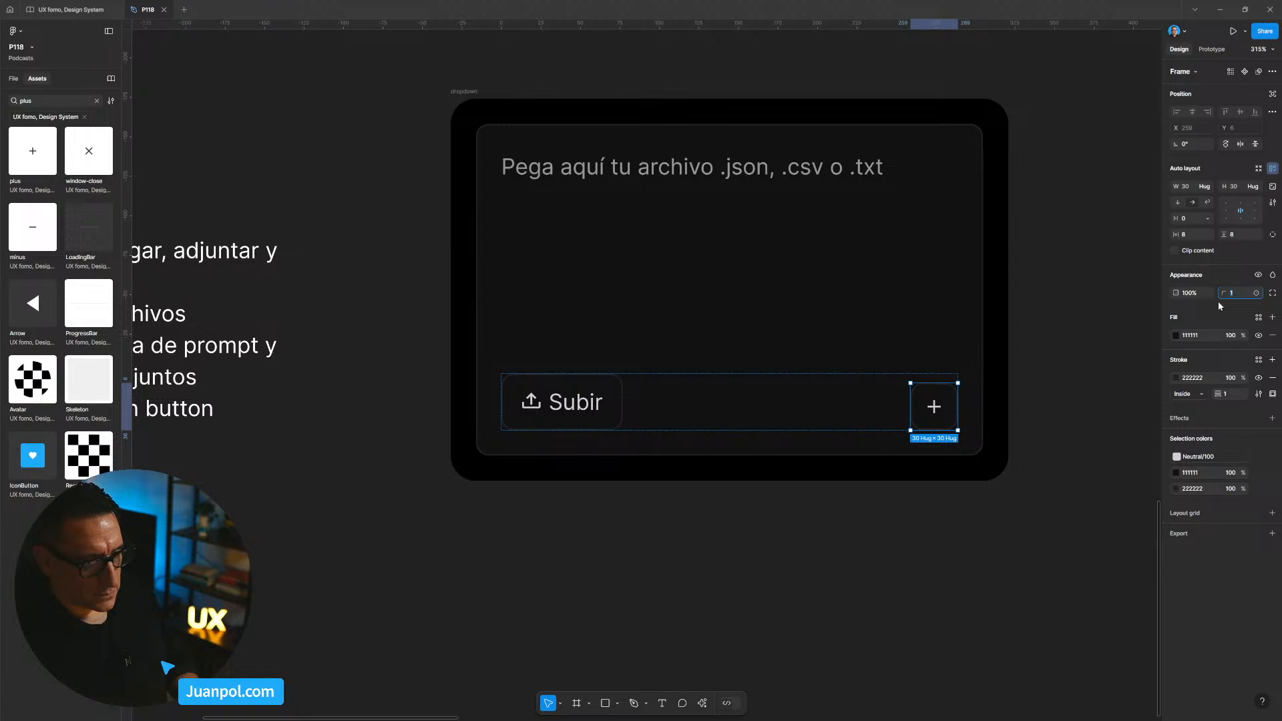
{"action": "left_click", "coordinate": [1175, 235]}
{"action": "type", "text": "12"}
{"action": "left_click", "coordinate": [1223, 235]}
{"action": "type", "text": "12"}
{"action": "key", "text": "Return"}
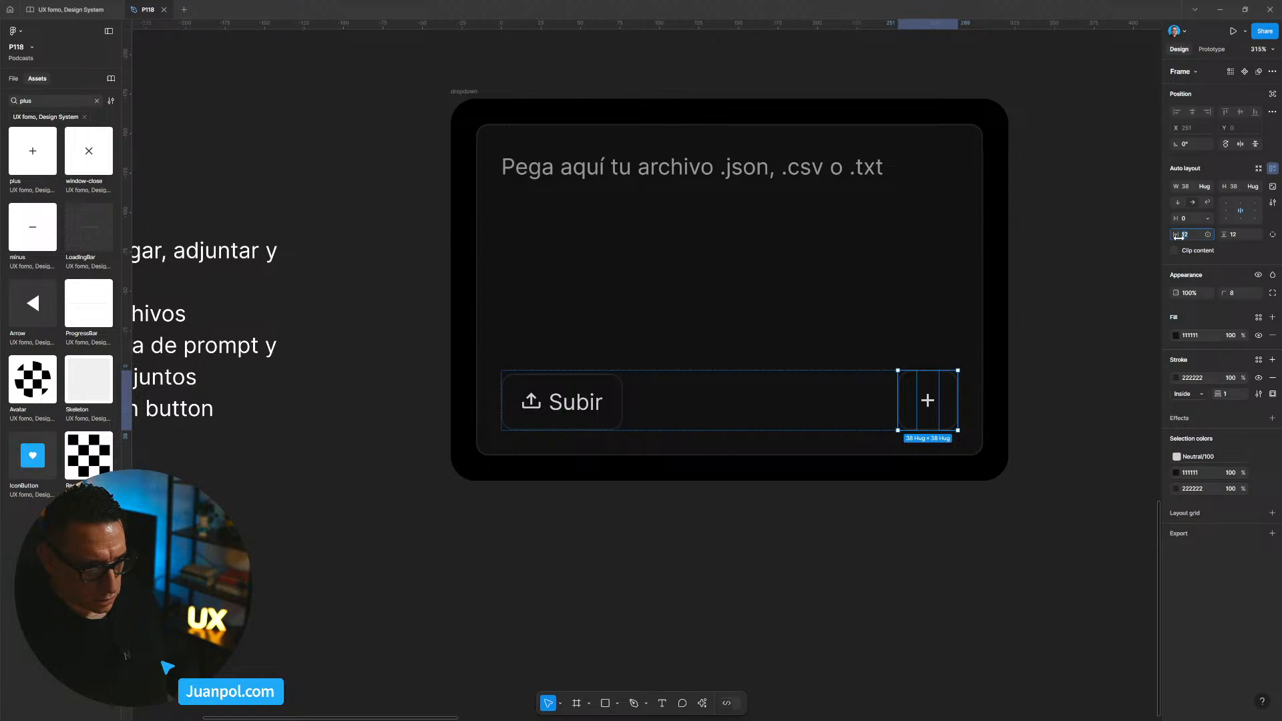
{"action": "type", "text": "10"}
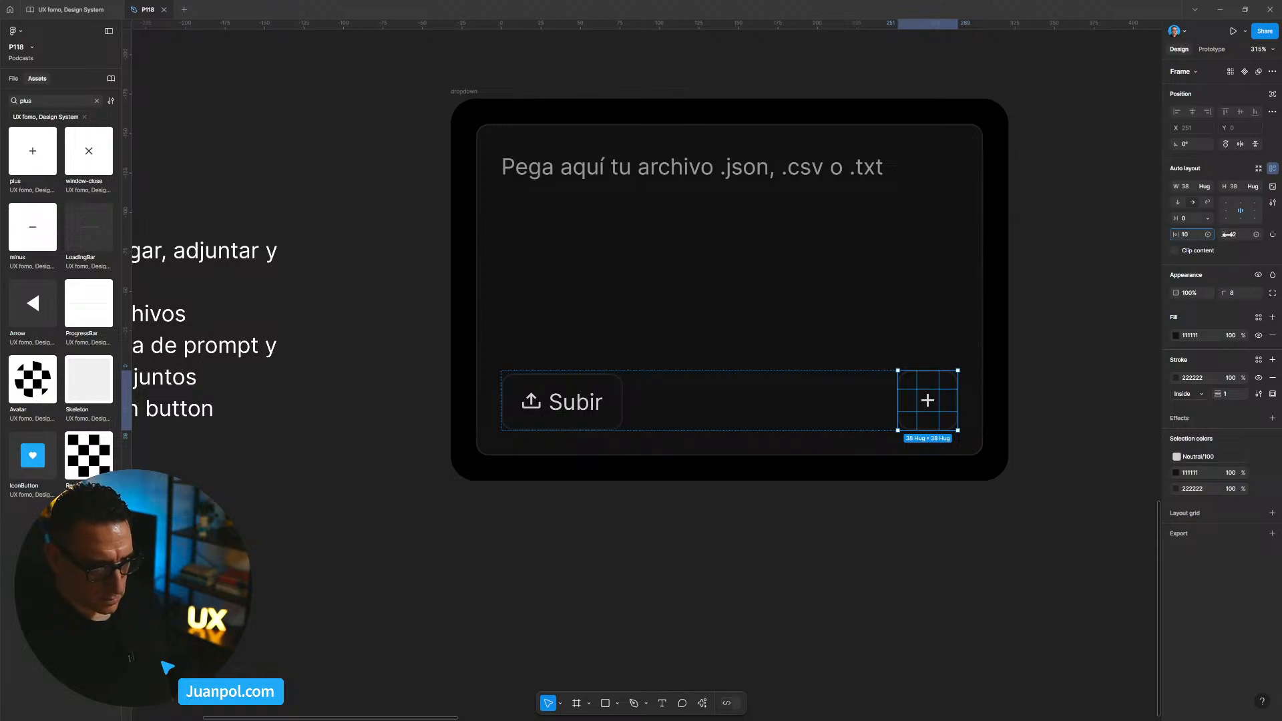
{"action": "key", "text": "BackSpace"}
{"action": "key", "text": "ctrl+z"}
{"action": "key", "text": "ctrl+z"}
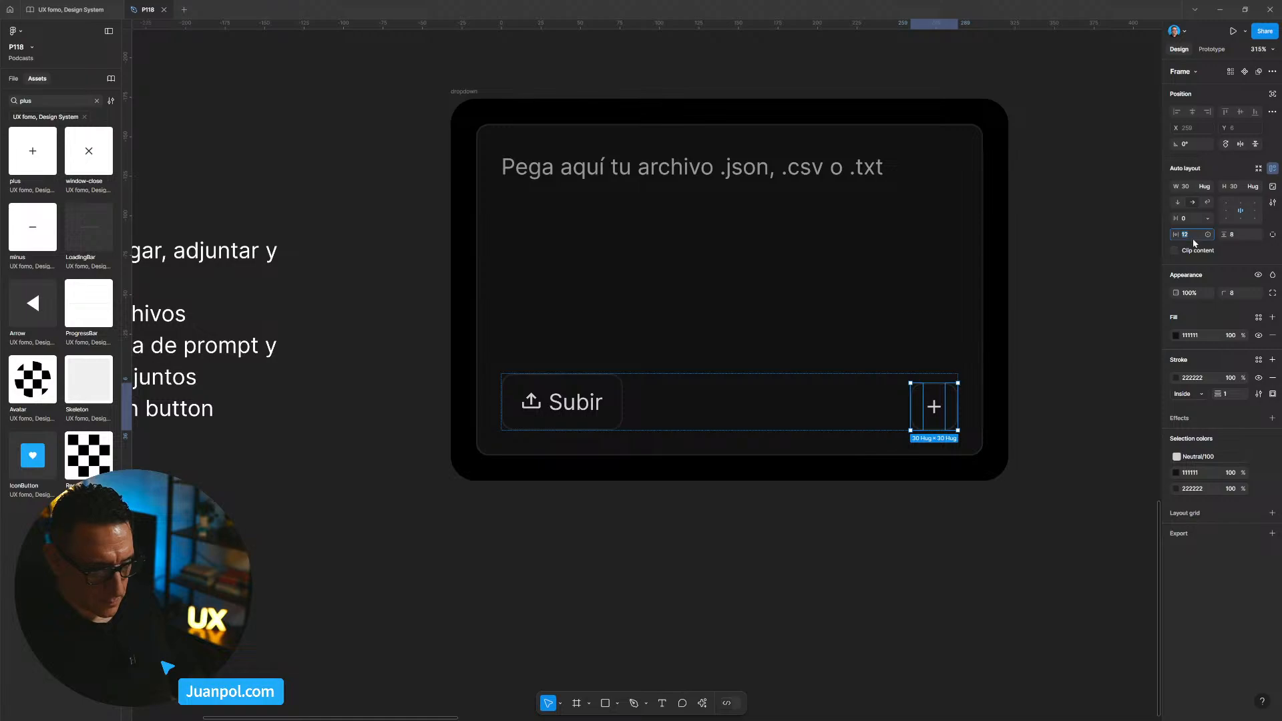
{"action": "key", "text": "ctrl+z"}
{"action": "key", "text": "ctrl+z"}
Remove the plus button's padding and fix its size at 30 by 30.
{"action": "left_click", "coordinate": [1227, 236]}
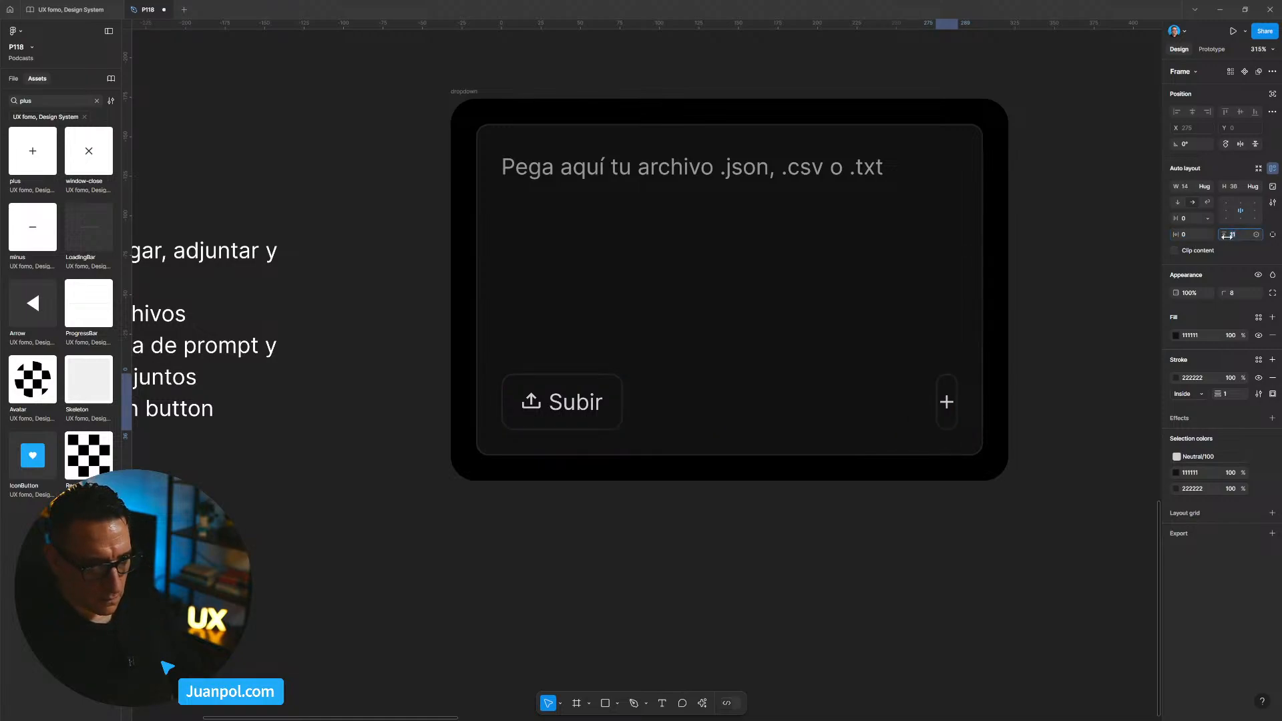
{"action": "key", "text": "Return"}
{"action": "left_click", "coordinate": [1234, 191]}
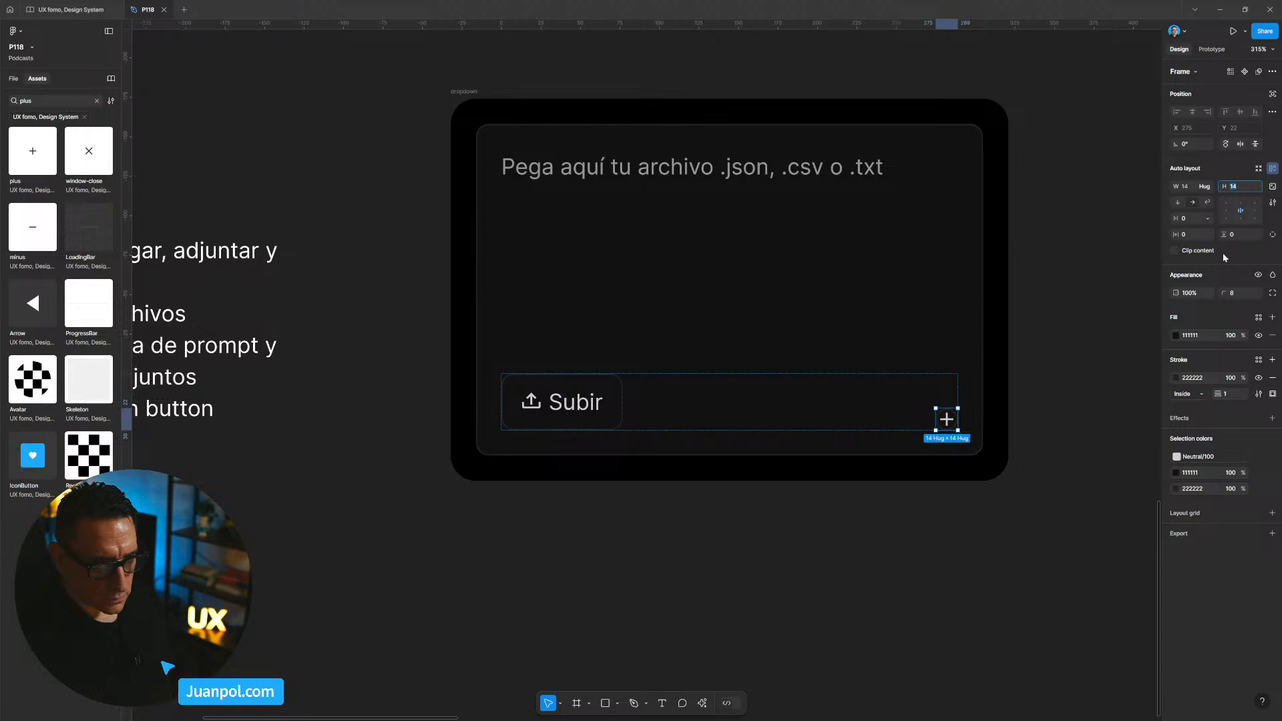
{"action": "key", "text": "Return"}
{"action": "left_click", "coordinate": [1187, 185]}
{"action": "type", "text": "30"}
{"action": "key", "text": "Return"}
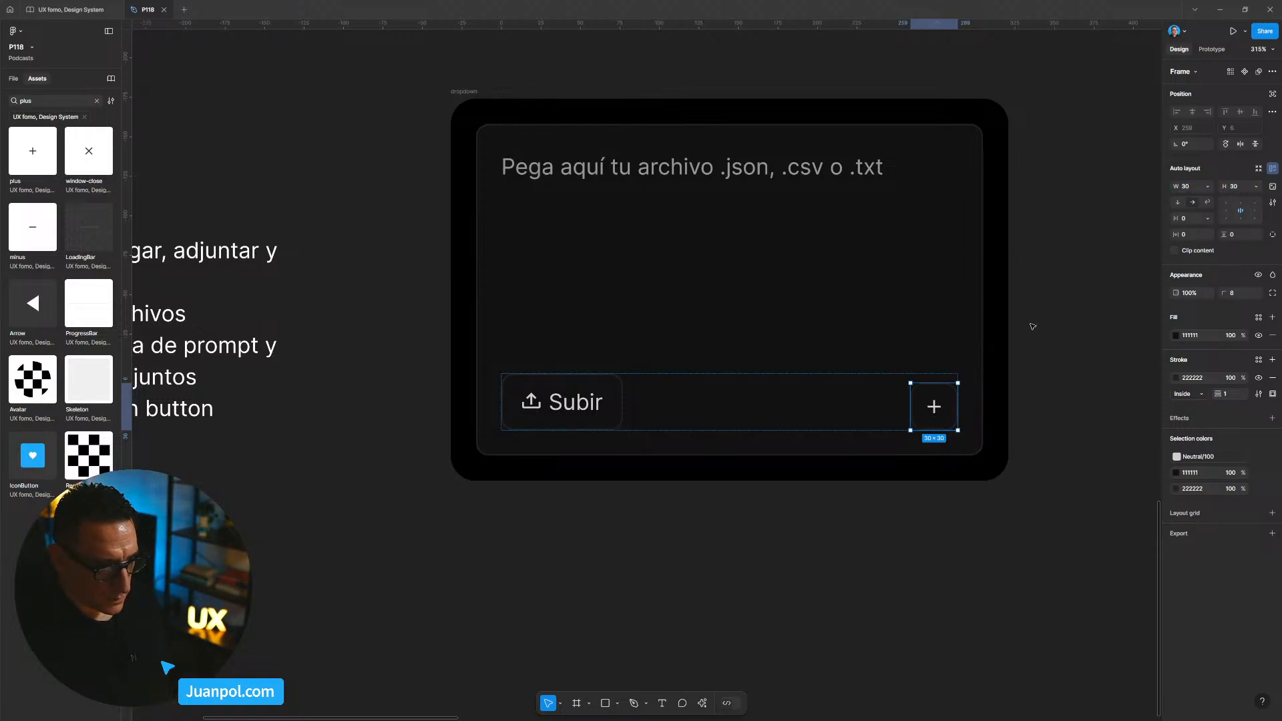
Check the Subir button's dimensions and set the plus button's width to 40.
{"action": "left_click", "coordinate": [639, 414]}
{"action": "left_click", "coordinate": [616, 408]}
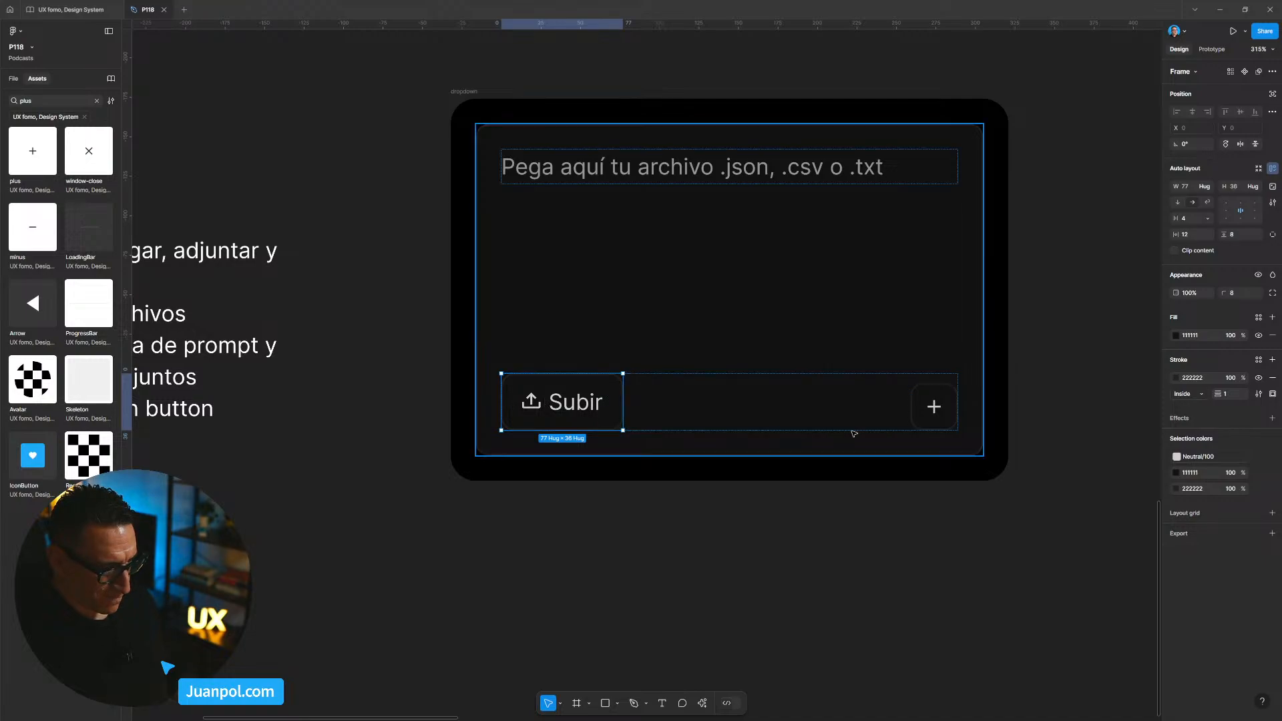
{"action": "left_click", "coordinate": [933, 407]}
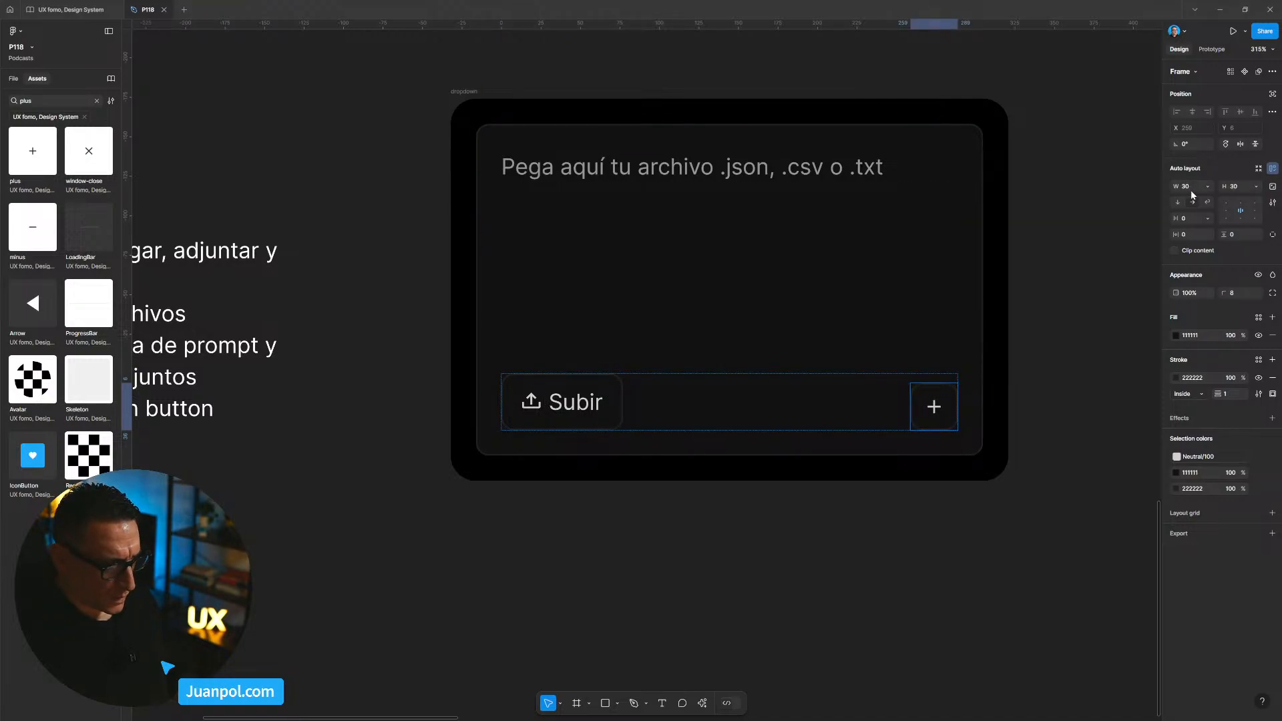
{"action": "left_click_drag", "start_coordinate": [1191, 189], "coordinate": [1162, 193]}
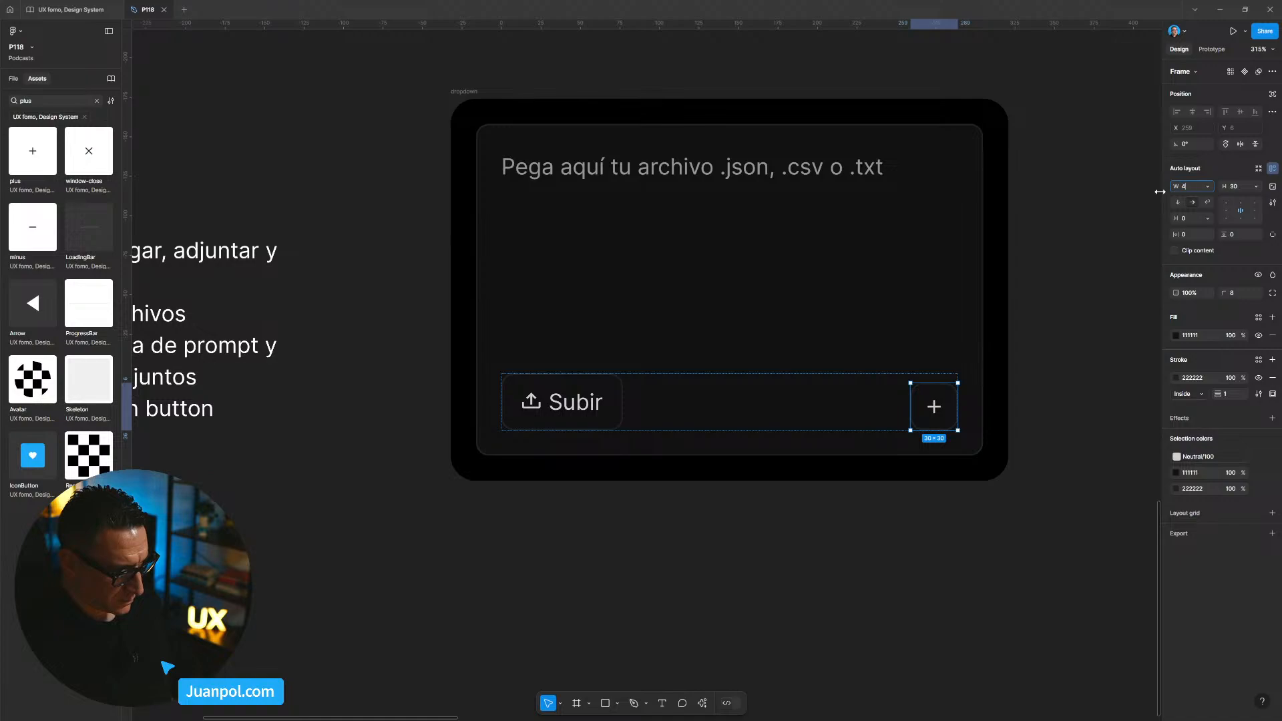
{"action": "type", "text": "40"}
{"action": "key", "text": "Return"}
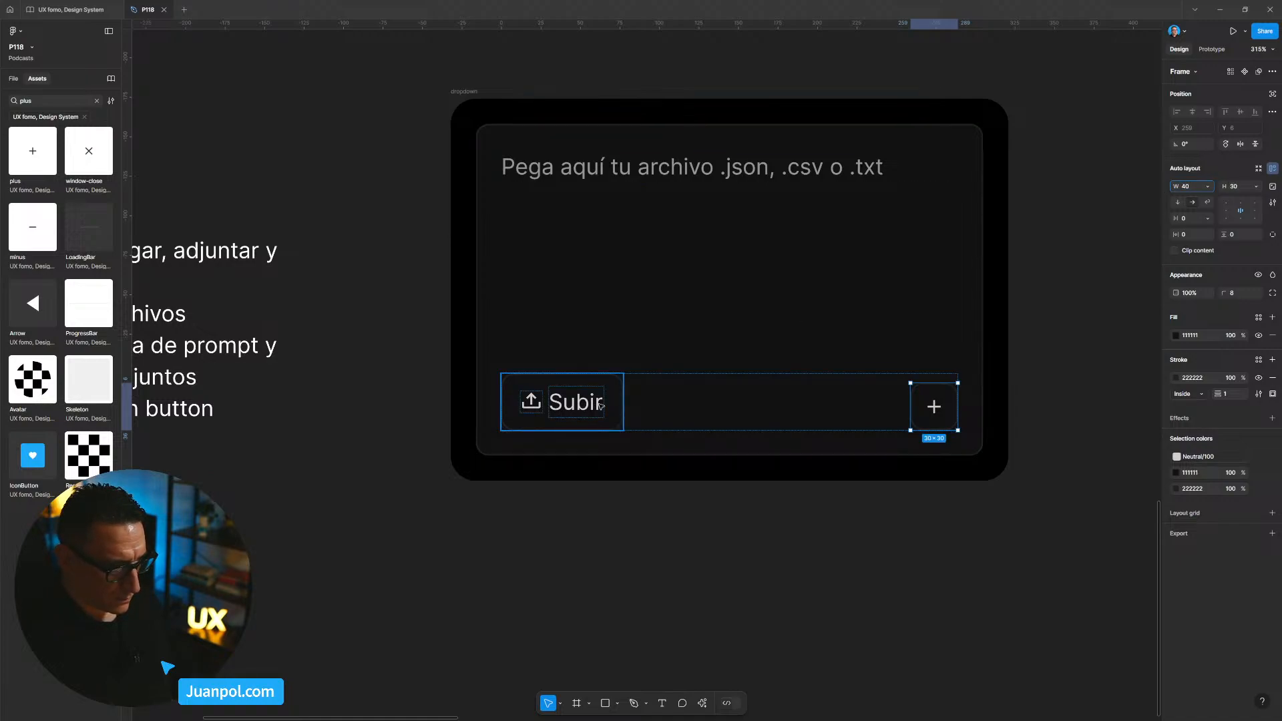
Match the plus button to the Subir button's height by setting its width and height to 36.
{"action": "left_click", "coordinate": [615, 401]}
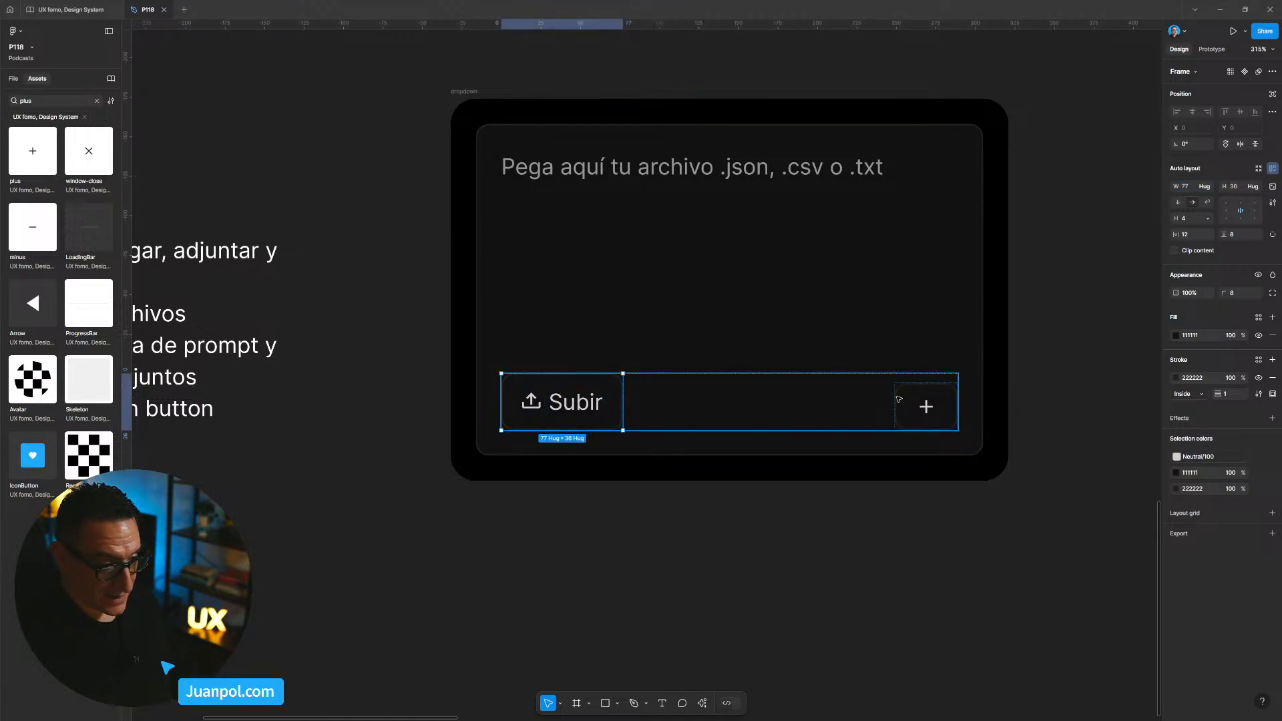
{"action": "left_click", "coordinate": [926, 406]}
{"action": "left_click", "coordinate": [1230, 186]}
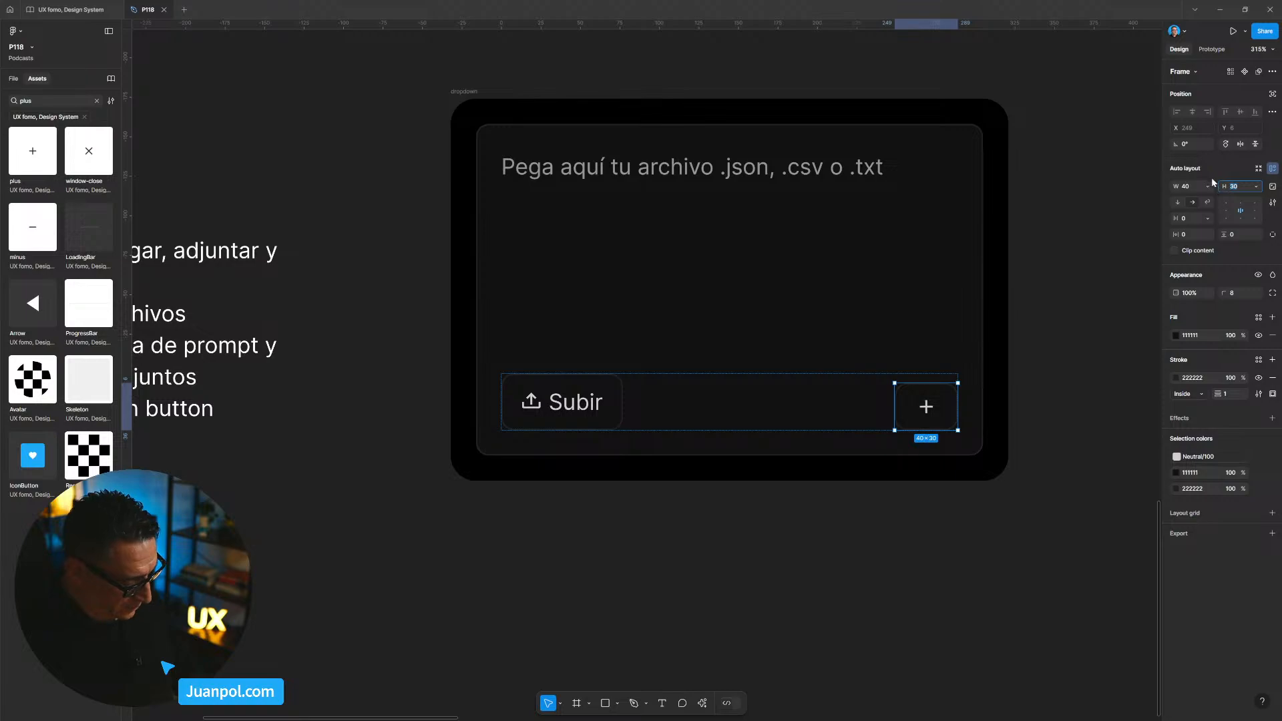
{"action": "type", "text": "36"}
{"action": "key", "text": "shift+Tab"}
{"action": "type", "text": "36"}
{"action": "key", "text": "Return"}
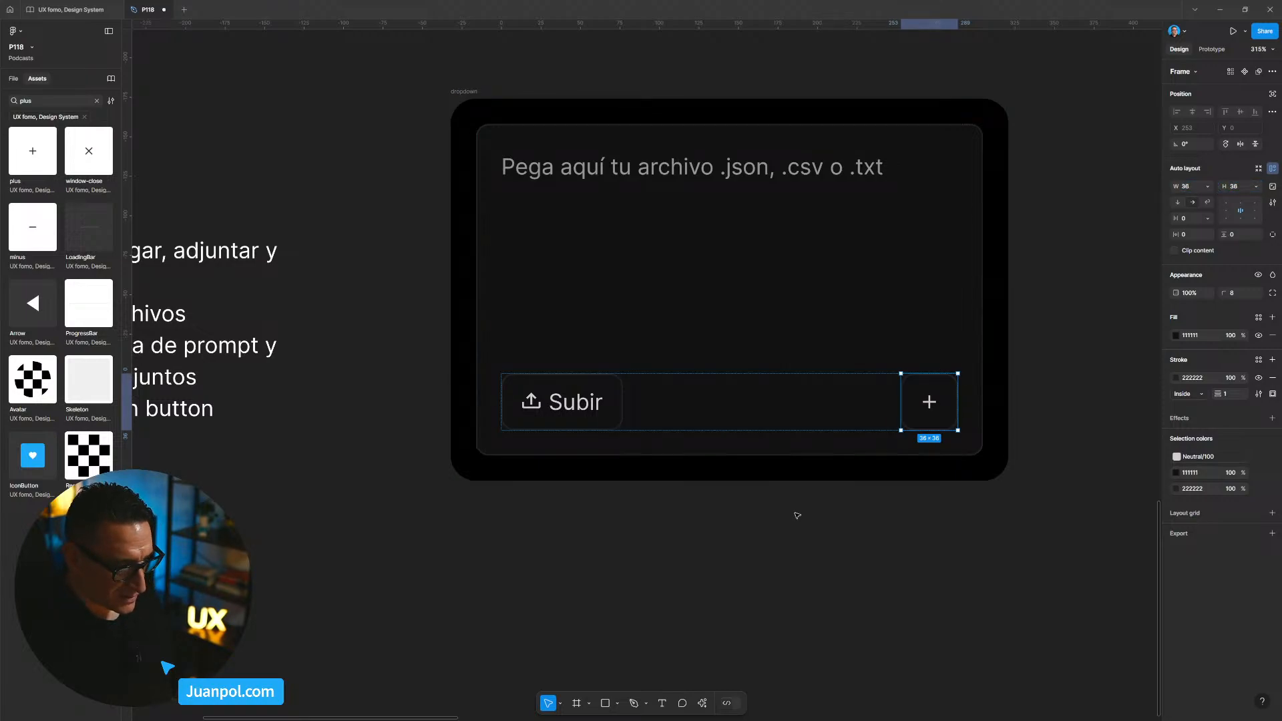
{"action": "left_click", "coordinate": [788, 538]}
{"action": "key", "text": "ctrl+0"}
{"action": "scroll", "coordinate": [711, 324], "scroll_direction": "up", "scroll_amount": 5}
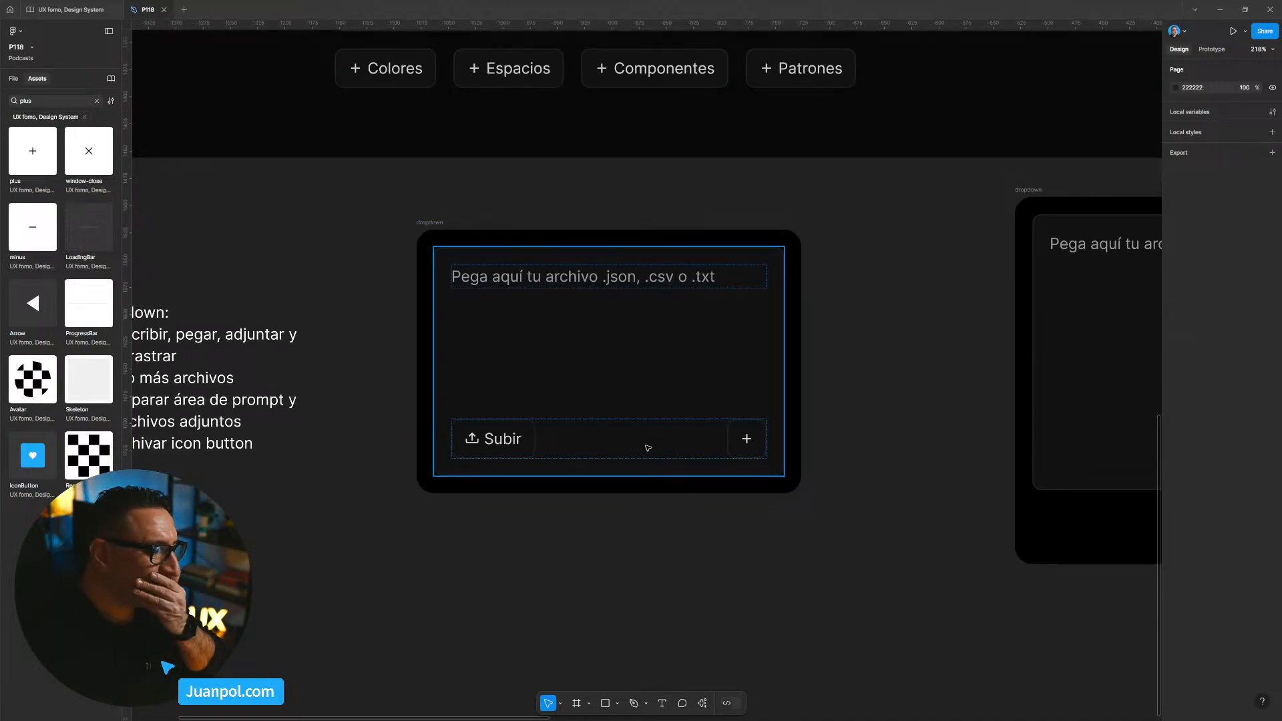
{"action": "left_click", "coordinate": [756, 448]}
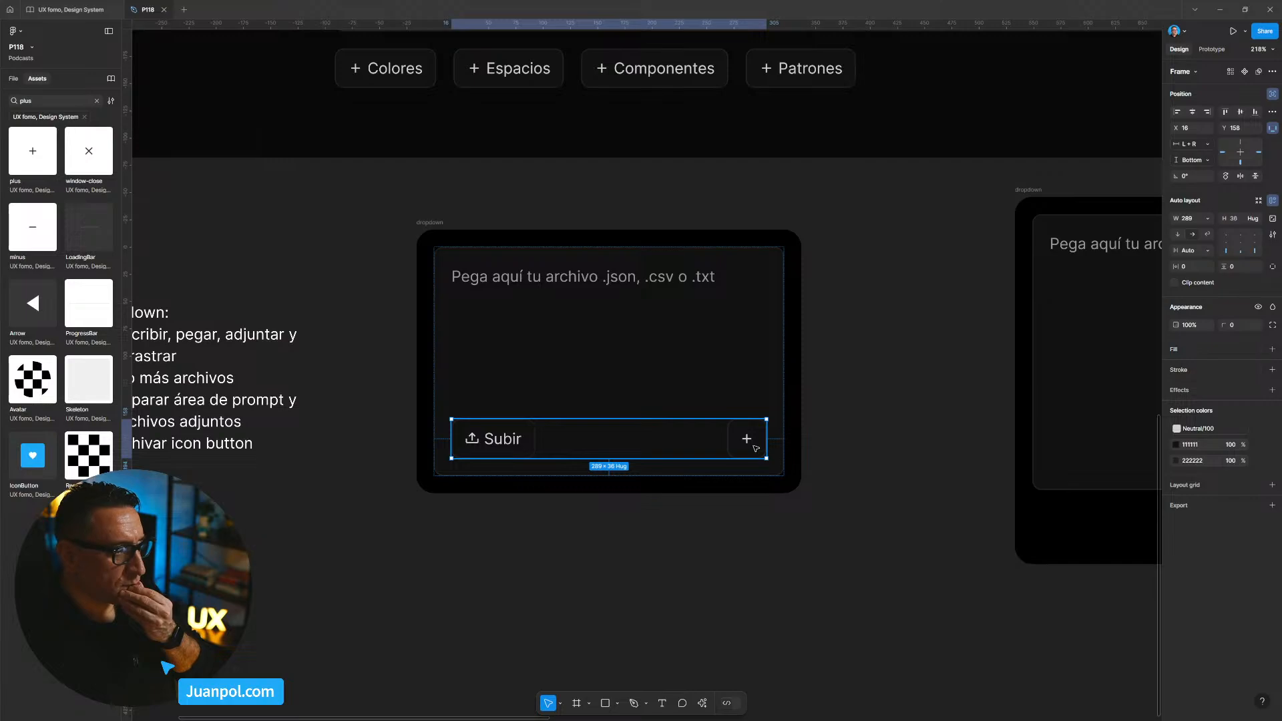
{"action": "scroll", "coordinate": [757, 448], "scroll_direction": "up", "scroll_amount": 5}
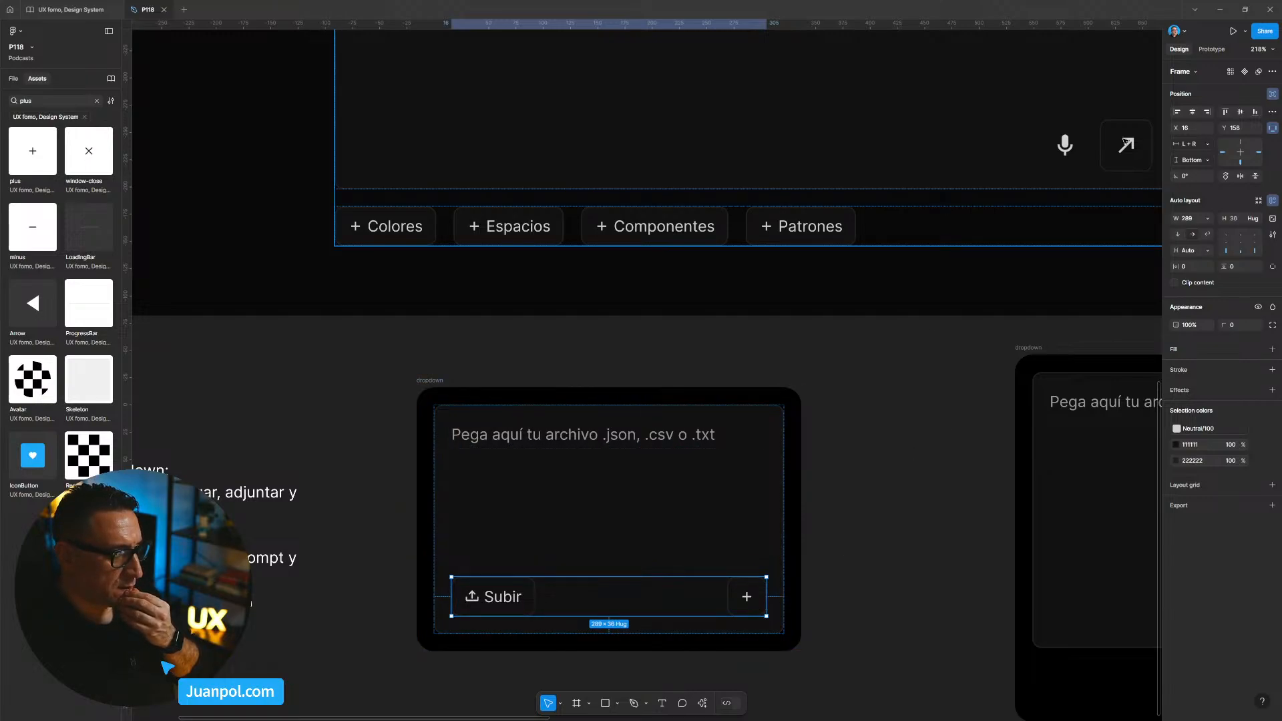
{"action": "left_click", "coordinate": [843, 569]}
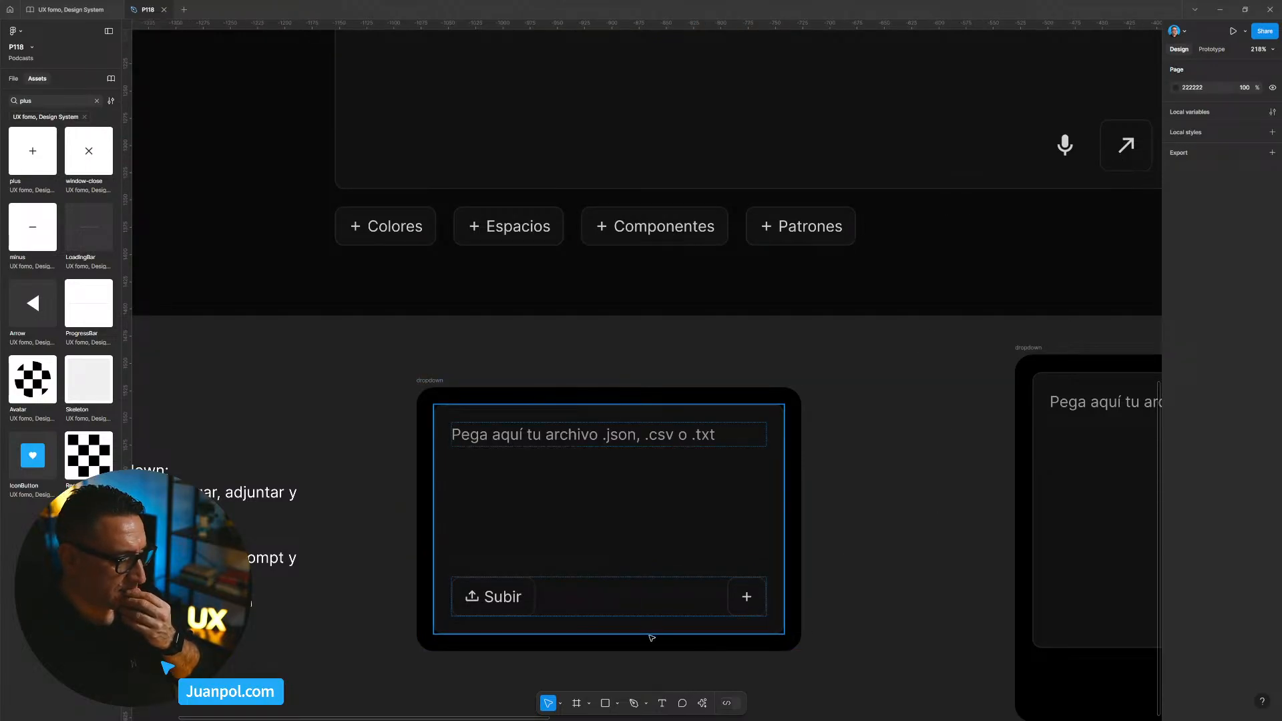
Duplicate the plus button in the dropdown's bottom button row.
{"action": "left_click", "coordinate": [524, 594]}
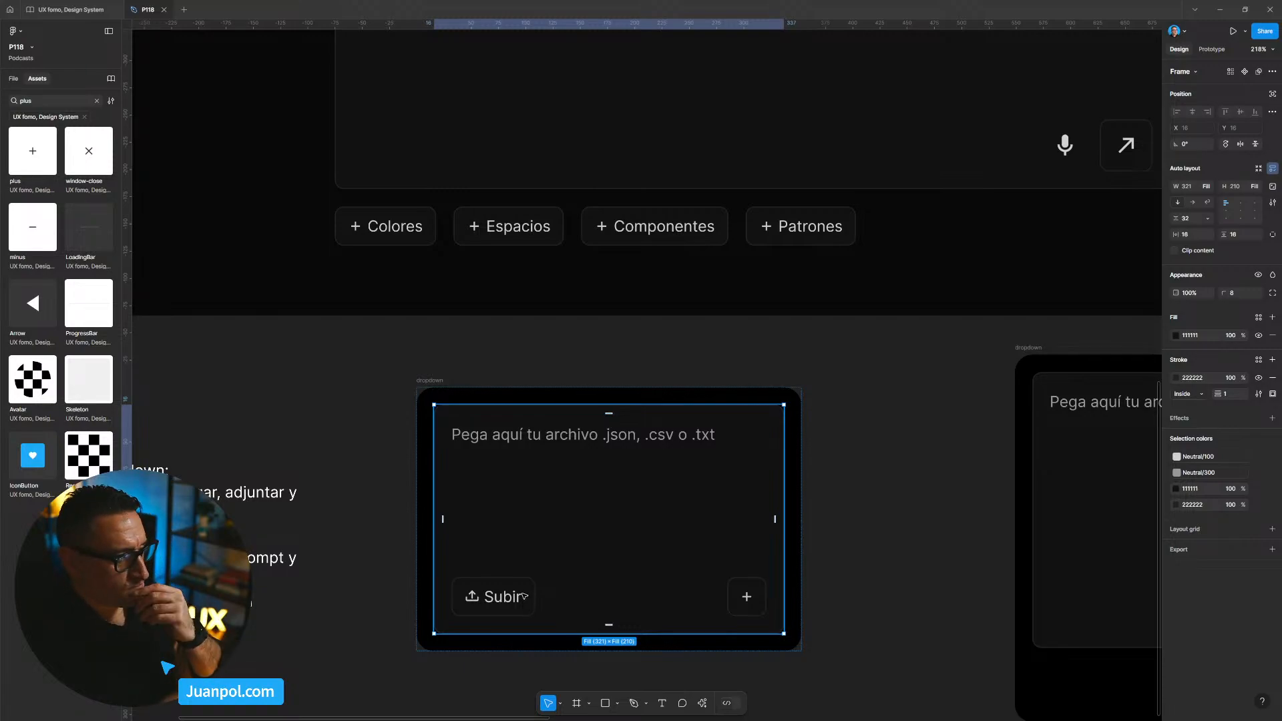
{"action": "left_click", "coordinate": [742, 613]}
{"action": "left_click", "coordinate": [742, 613]}
{"action": "key", "text": "ctrl+d"}
Move the Subir button's upload icon into the duplicated button, replacing its plus icon, and delete the Subir button.
{"action": "left_click", "coordinate": [473, 598]}
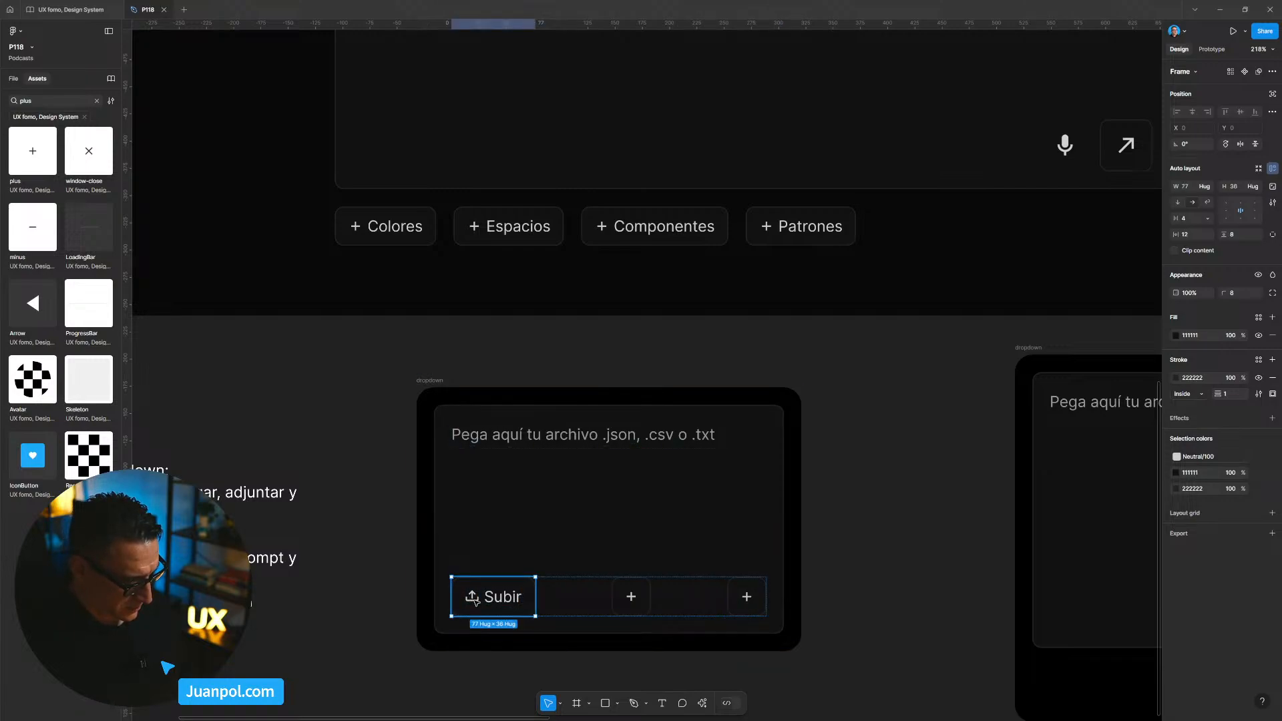
{"action": "left_click_drag", "start_coordinate": [474, 599], "coordinate": [637, 614]}
{"action": "left_click", "coordinate": [623, 597]}
{"action": "key", "text": "Delete"}
{"action": "left_click", "coordinate": [532, 597]}
{"action": "left_click", "coordinate": [532, 597]}
{"action": "key", "text": "Delete"}
Align the upload and plus buttons to the bottom right of the dropdown's button row.
{"action": "left_click", "coordinate": [484, 600]}
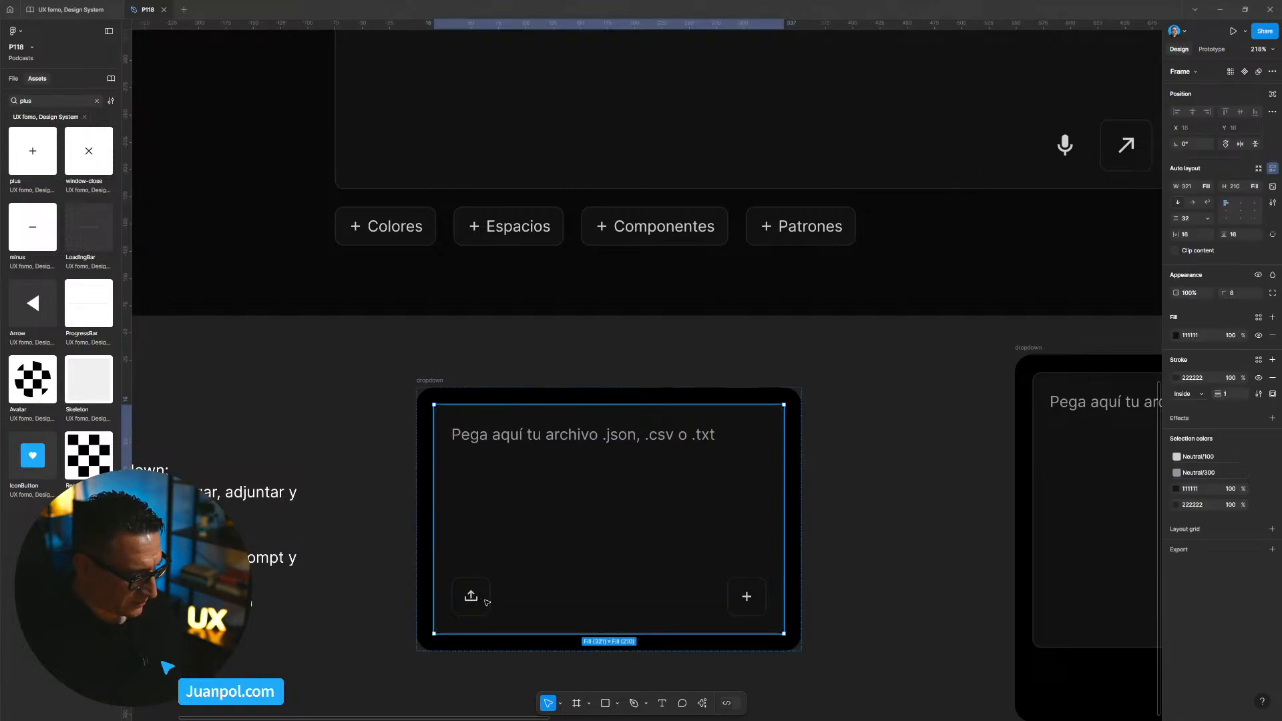
{"action": "left_click", "coordinate": [484, 599]}
{"action": "left_click", "coordinate": [1244, 250]}
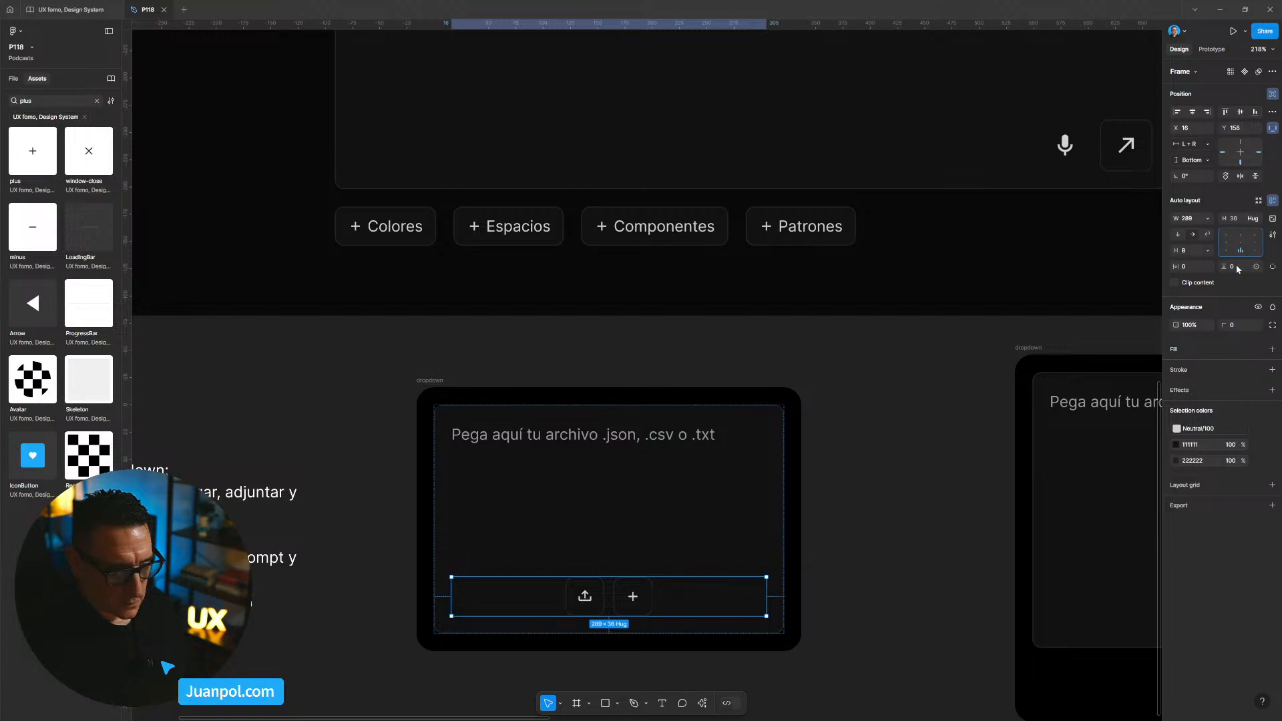
{"action": "left_click", "coordinate": [1255, 250]}
{"action": "left_click", "coordinate": [840, 662]}
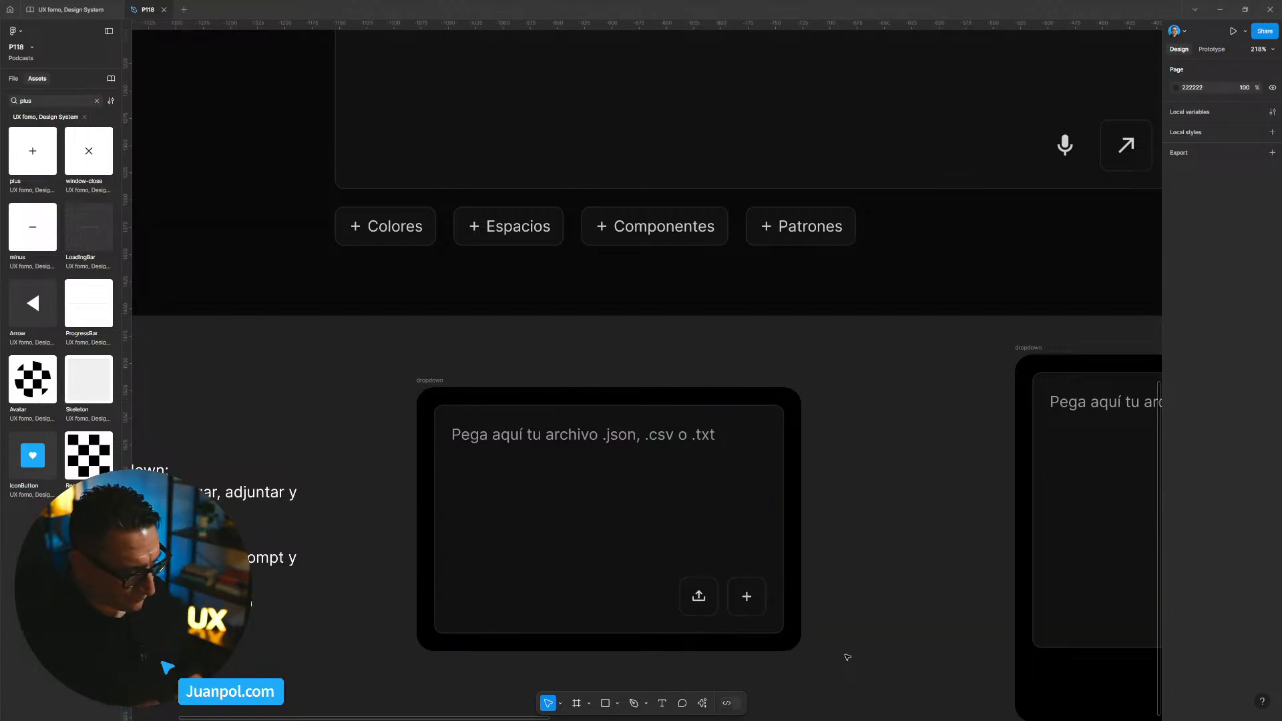
Remove the border from the upload icon button.
{"action": "left_click", "coordinate": [704, 605], "text": "ctrl"}
{"action": "left_click_drag", "start_coordinate": [1218, 394], "coordinate": [1186, 397]}
{"action": "left_click", "coordinate": [944, 409]}
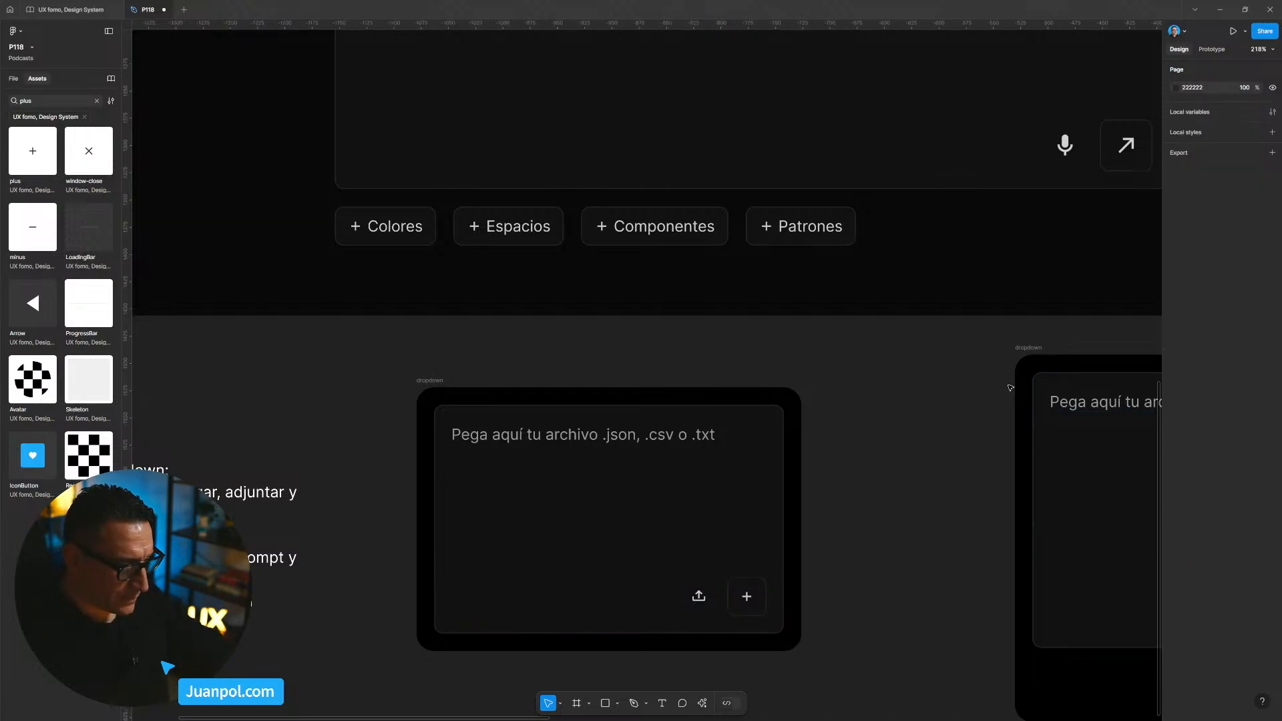
Change the dropdown's inner panel border to a Dash stroke with a dash length of 12.
{"action": "left_click", "coordinate": [761, 487]}
{"action": "scroll", "coordinate": [841, 461], "scroll_direction": "down", "scroll_amount": 3}
{"action": "scroll", "coordinate": [847, 418], "scroll_direction": "up", "scroll_amount": 2}
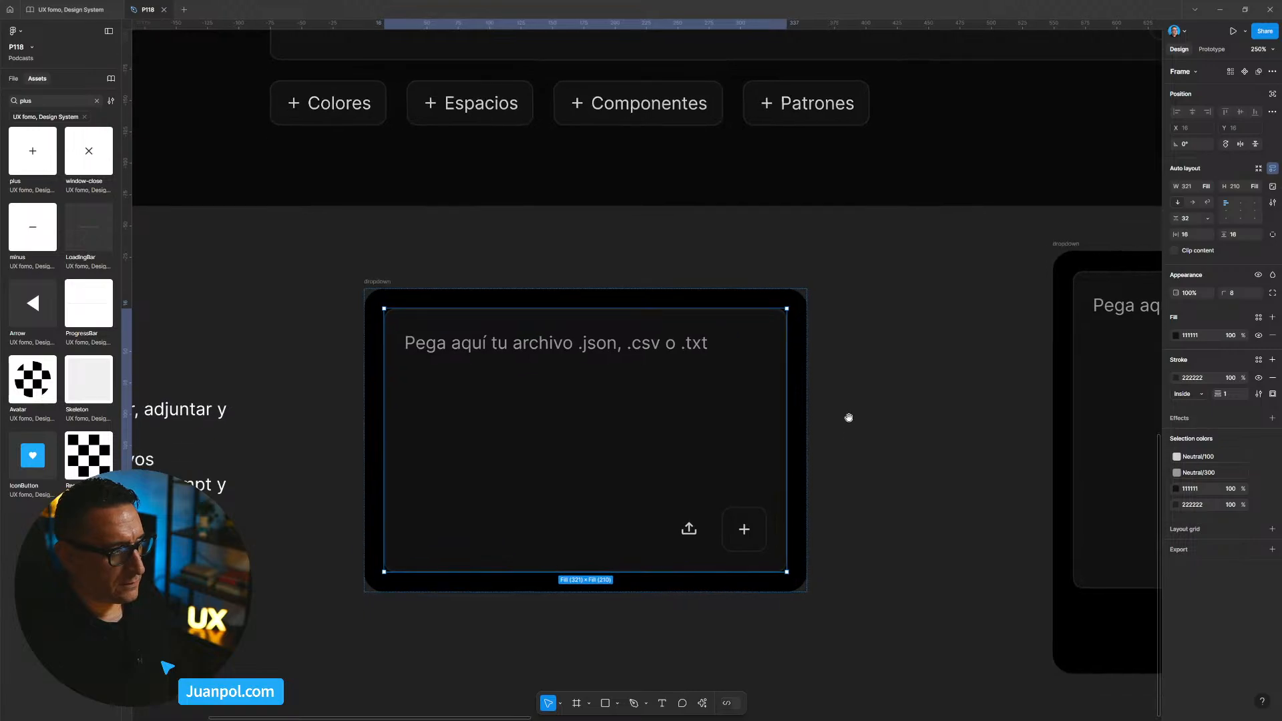
{"action": "left_click", "coordinate": [577, 344]}
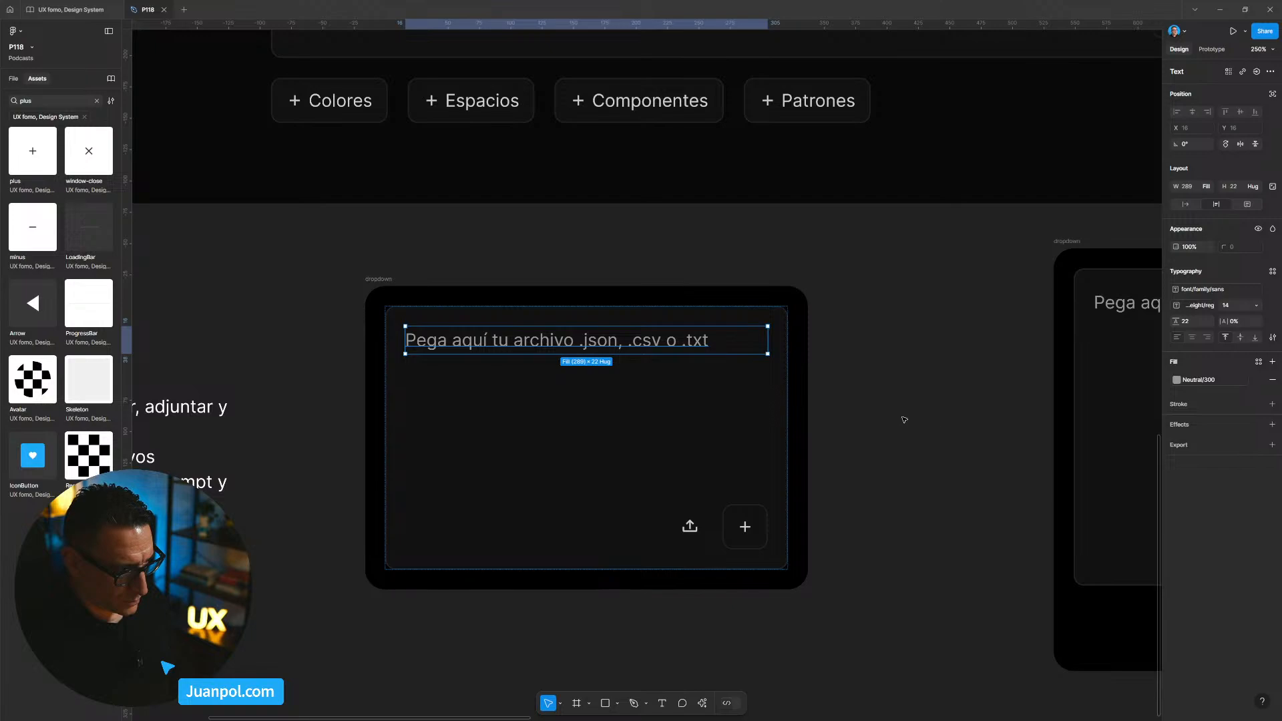
{"action": "key", "text": "Escape"}
{"action": "left_click", "coordinate": [1272, 394]}
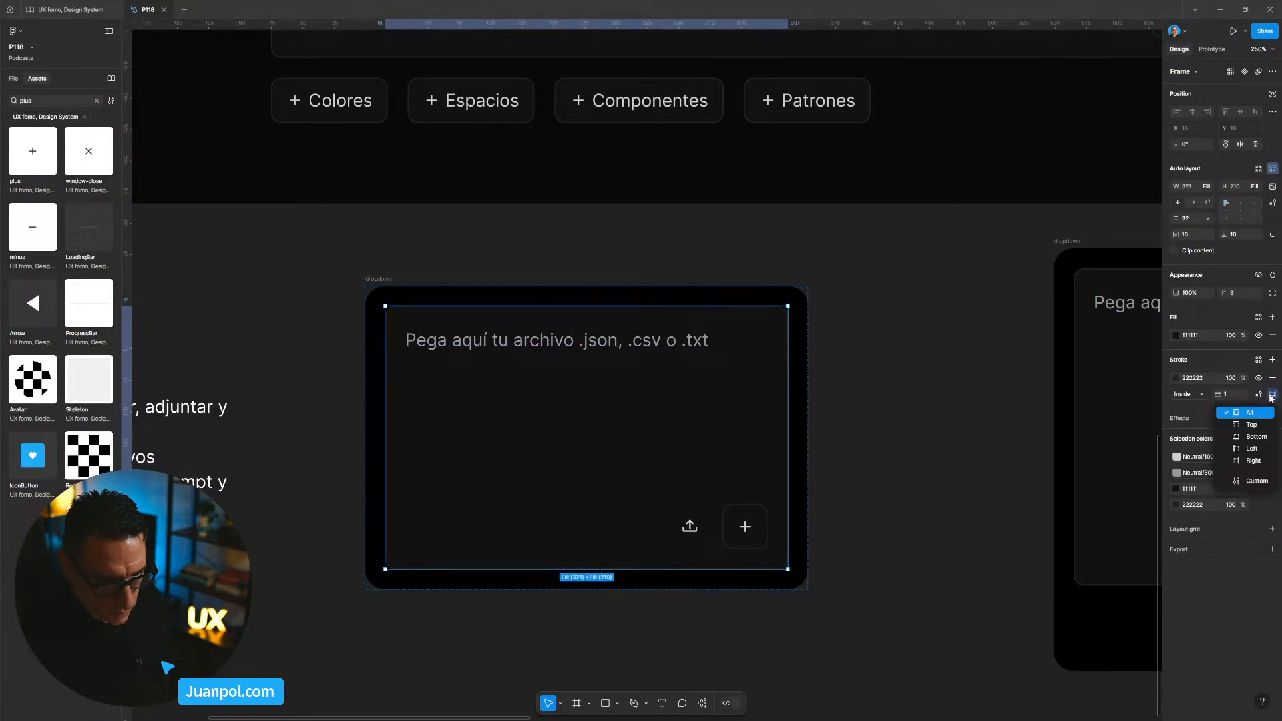
{"action": "left_click", "coordinate": [1258, 394]}
{"action": "left_click", "coordinate": [1257, 394]}
{"action": "left_click", "coordinate": [1135, 418]}
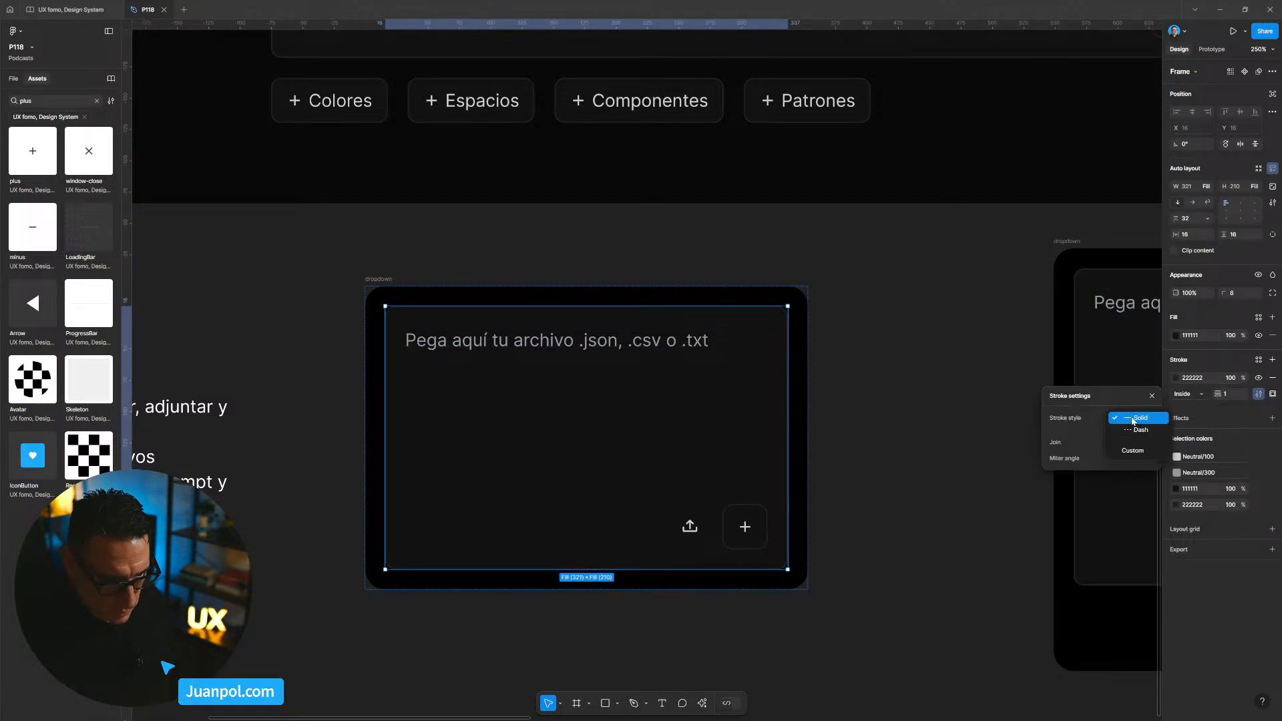
{"action": "left_click", "coordinate": [1138, 431]}
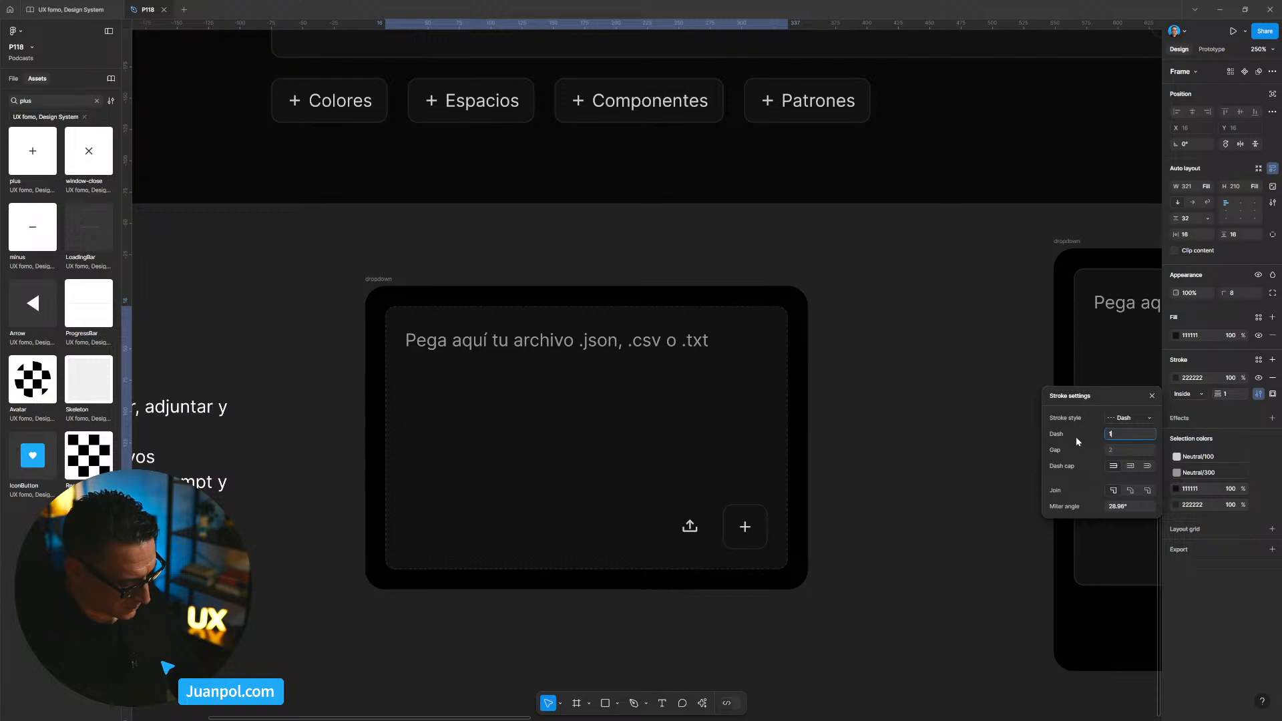
{"action": "type", "text": "110"}
{"action": "key", "text": "Return"}
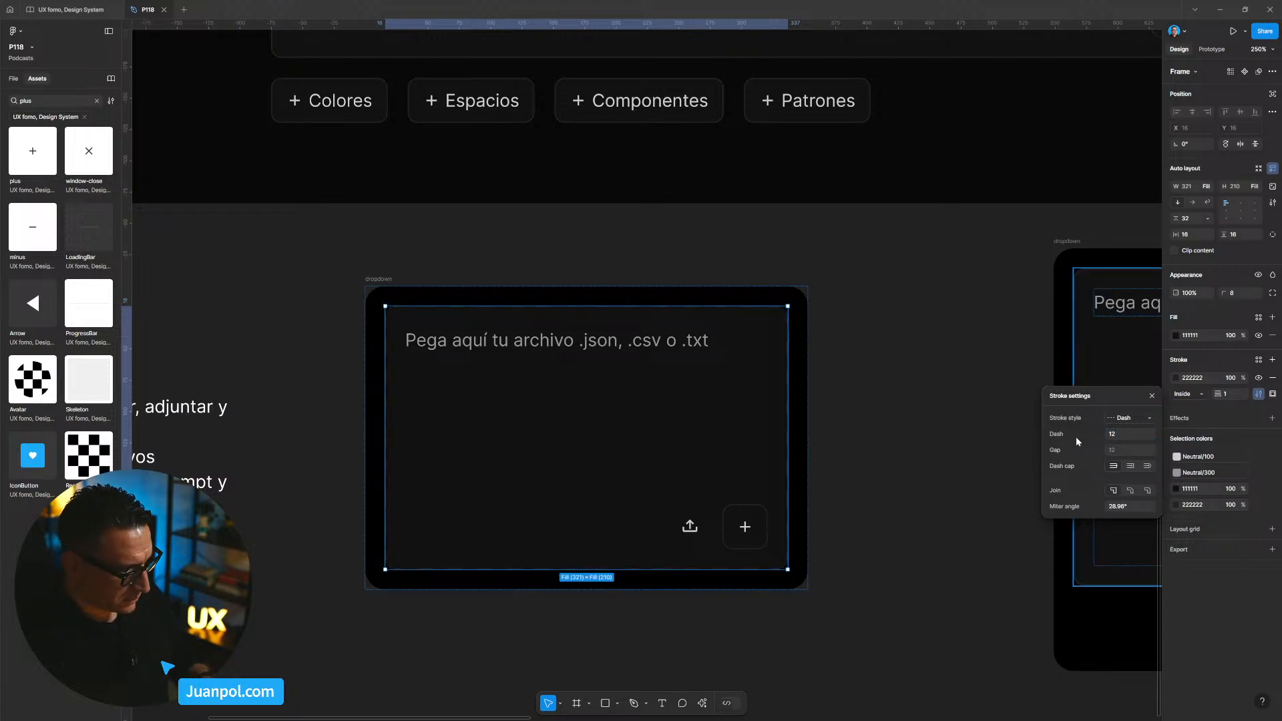
{"action": "left_click", "coordinate": [868, 504]}
Try the Outside position for the inner panel's dashed border and restore it to Inside.
{"action": "left_click", "coordinate": [775, 486]}
{"action": "left_click", "coordinate": [1197, 396]}
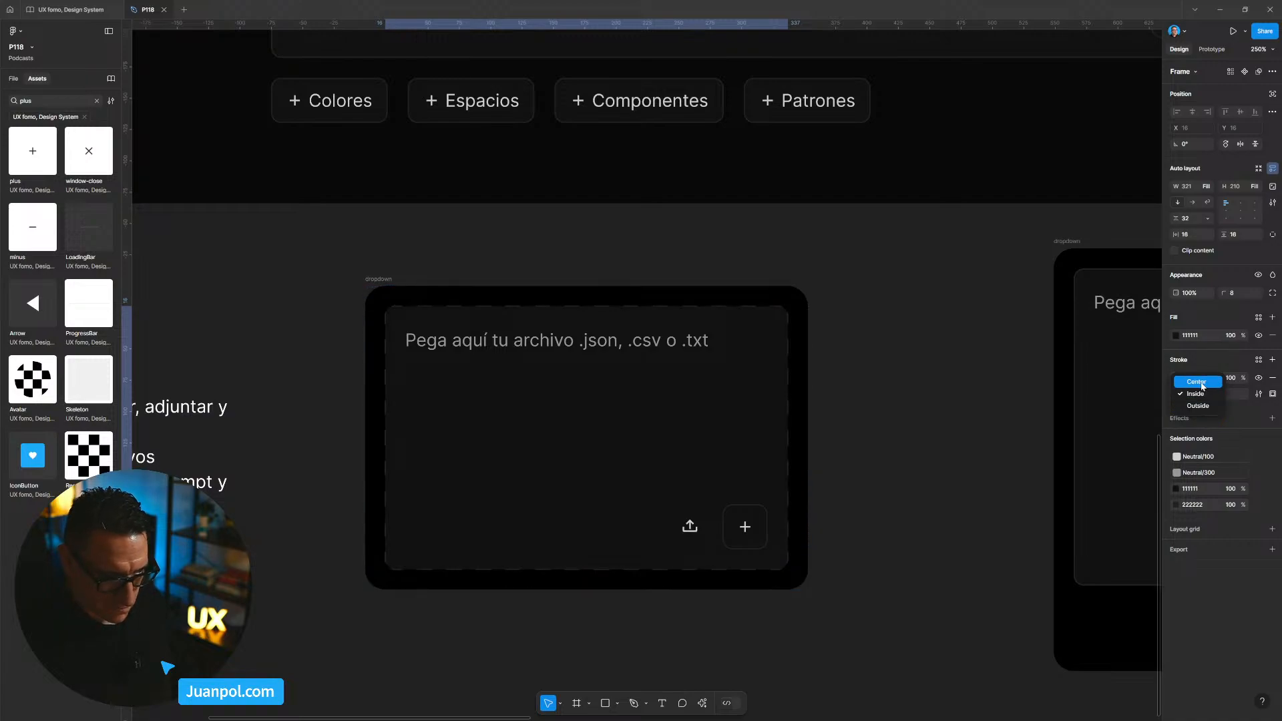
{"action": "left_click", "coordinate": [1202, 406]}
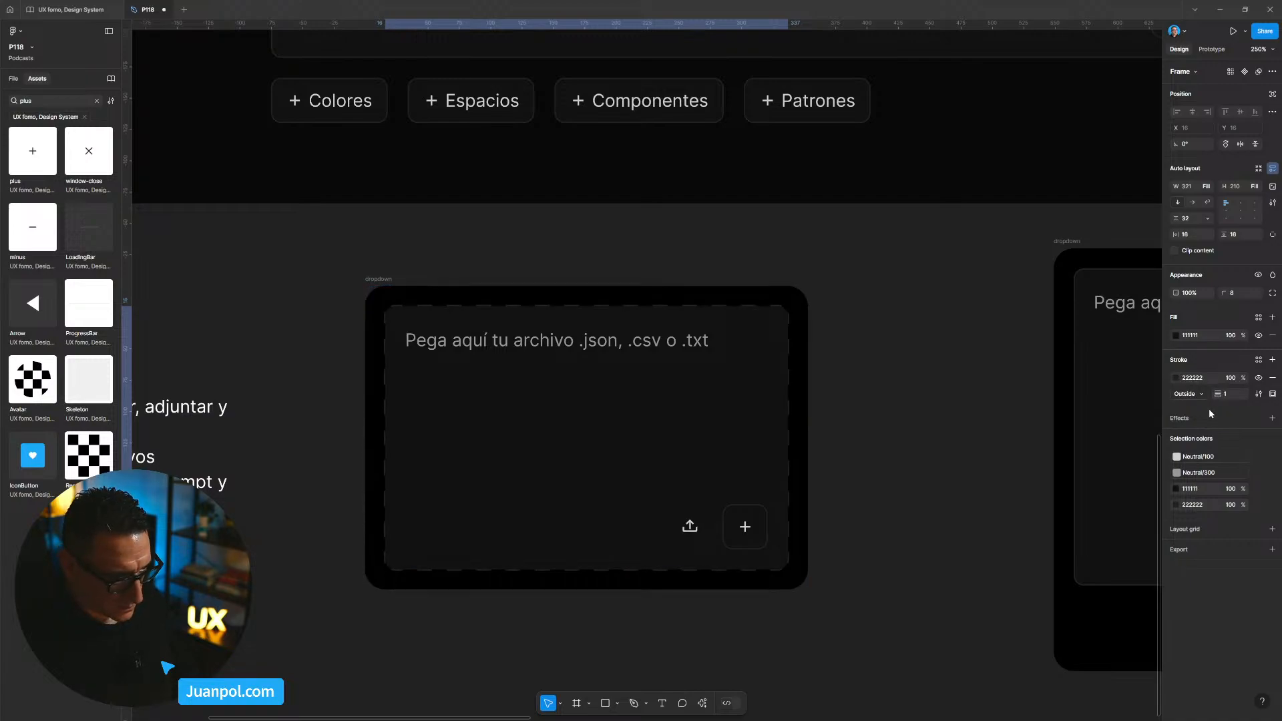
{"action": "left_click", "coordinate": [1187, 394]}
{"action": "left_click", "coordinate": [1195, 364]}
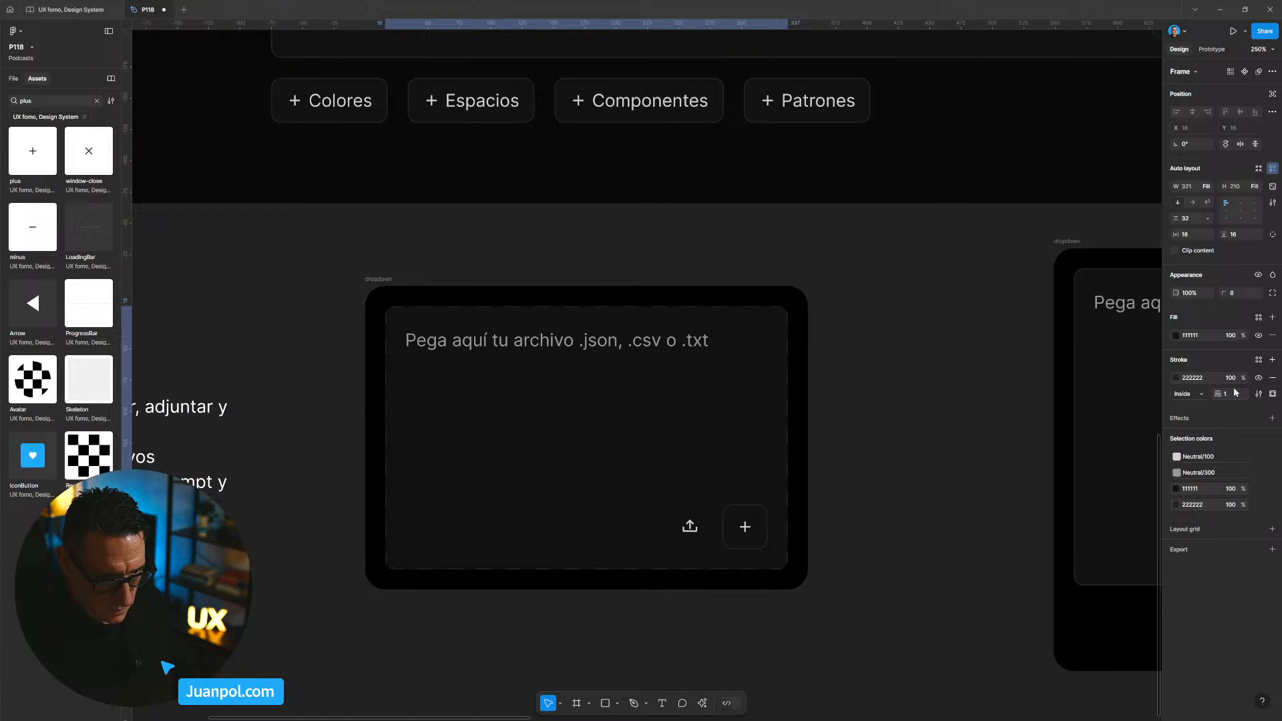
Try 999999 on the inner panel's dashed border and settle on the colour 666666.
{"action": "left_click", "coordinate": [1207, 378]}
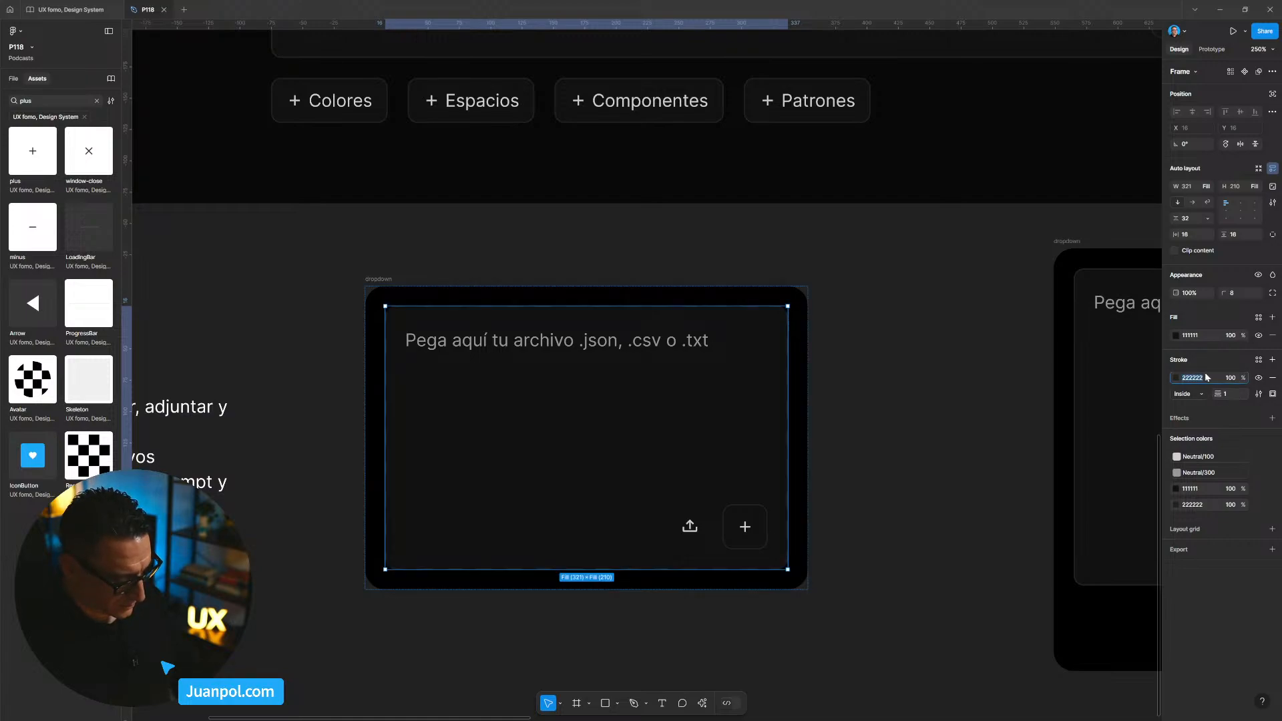
{"action": "type", "text": "999999"}
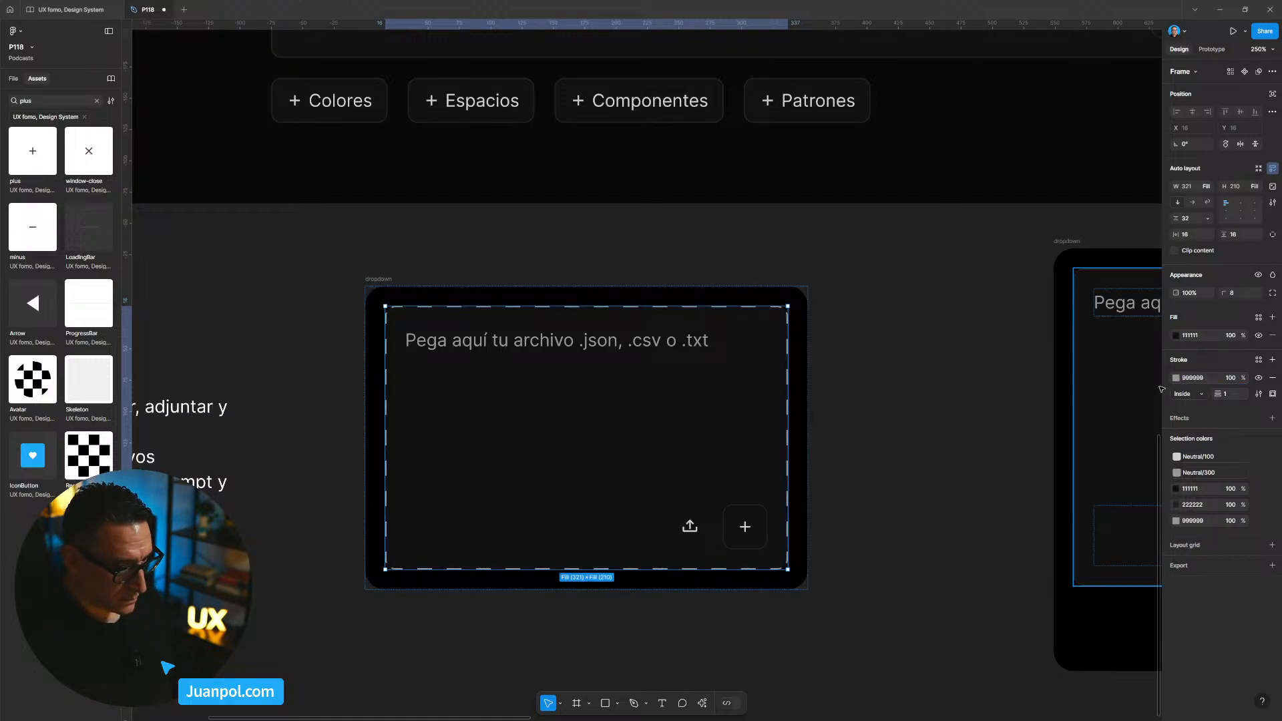
{"action": "type", "text": "666666"}
{"action": "key", "text": "Return"}
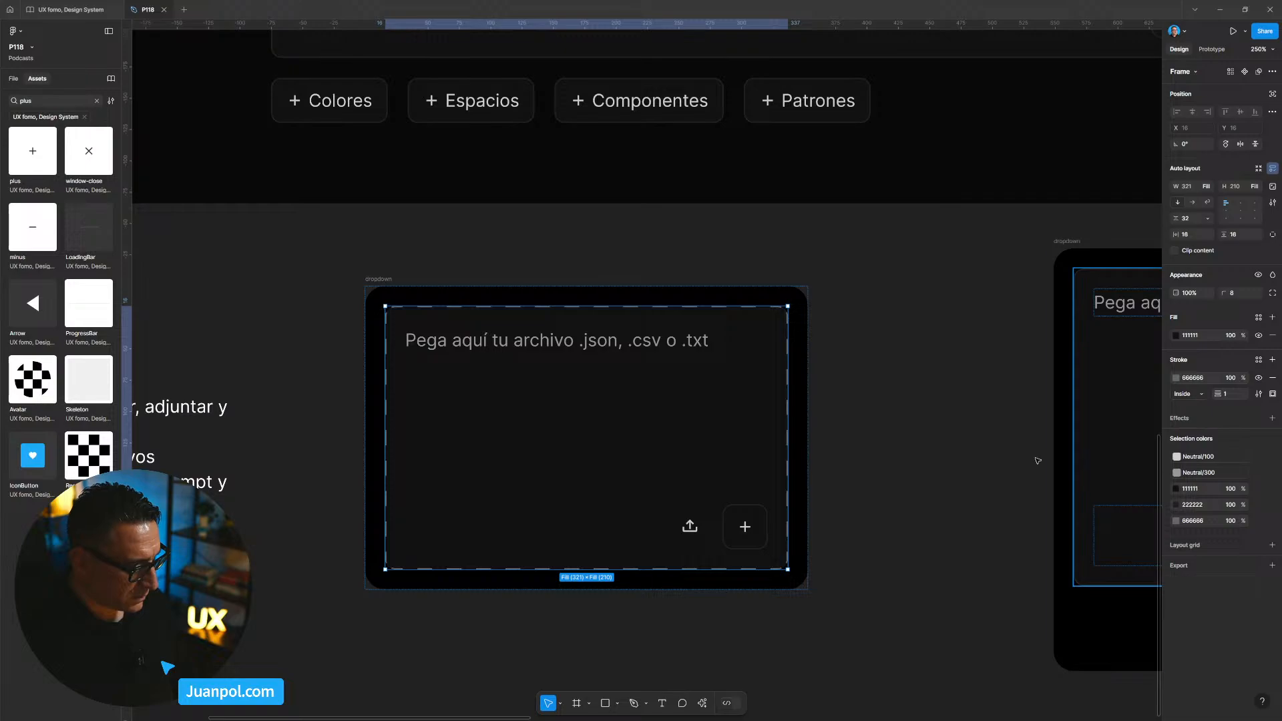
{"action": "left_click", "coordinate": [1258, 394]}
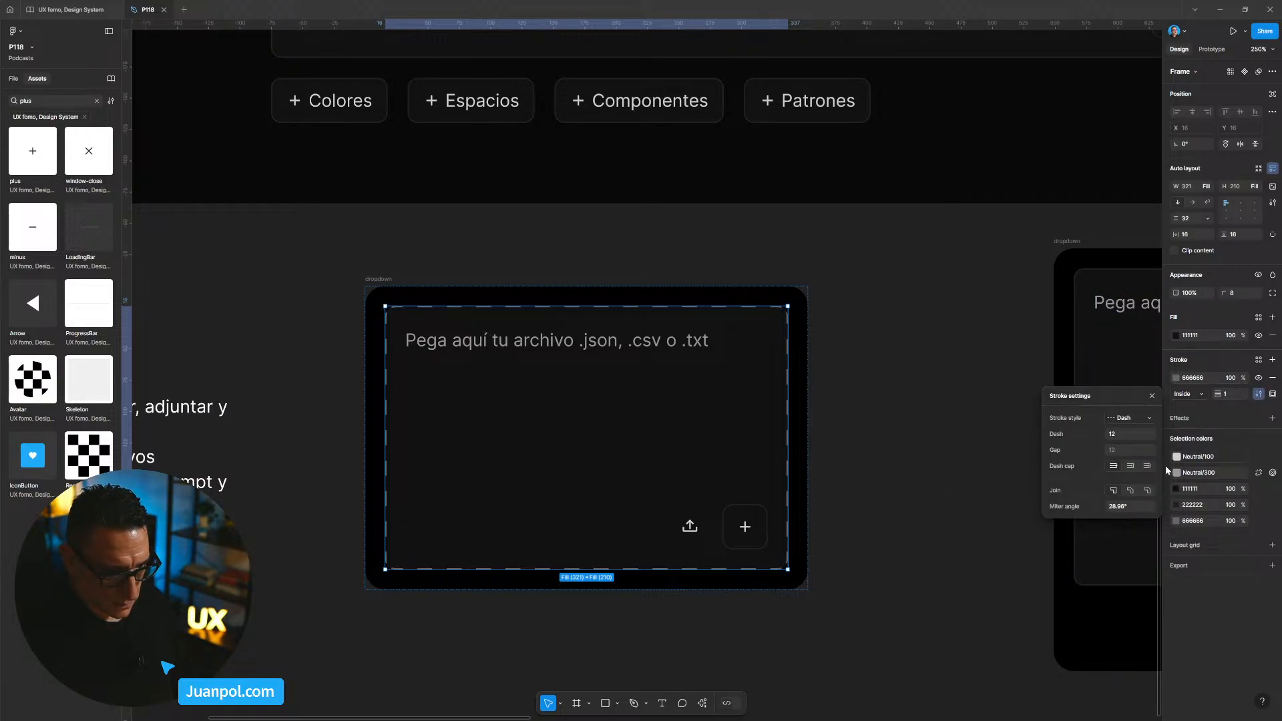
{"action": "left_click", "coordinate": [824, 523]}
Examine the revised dropdown and its button row against the prompt panel, the bulleted note and the other frames.
{"action": "scroll", "coordinate": [822, 526], "scroll_direction": "down", "scroll_amount": 5}
{"action": "scroll", "coordinate": [821, 559], "scroll_direction": "down", "scroll_amount": 2}
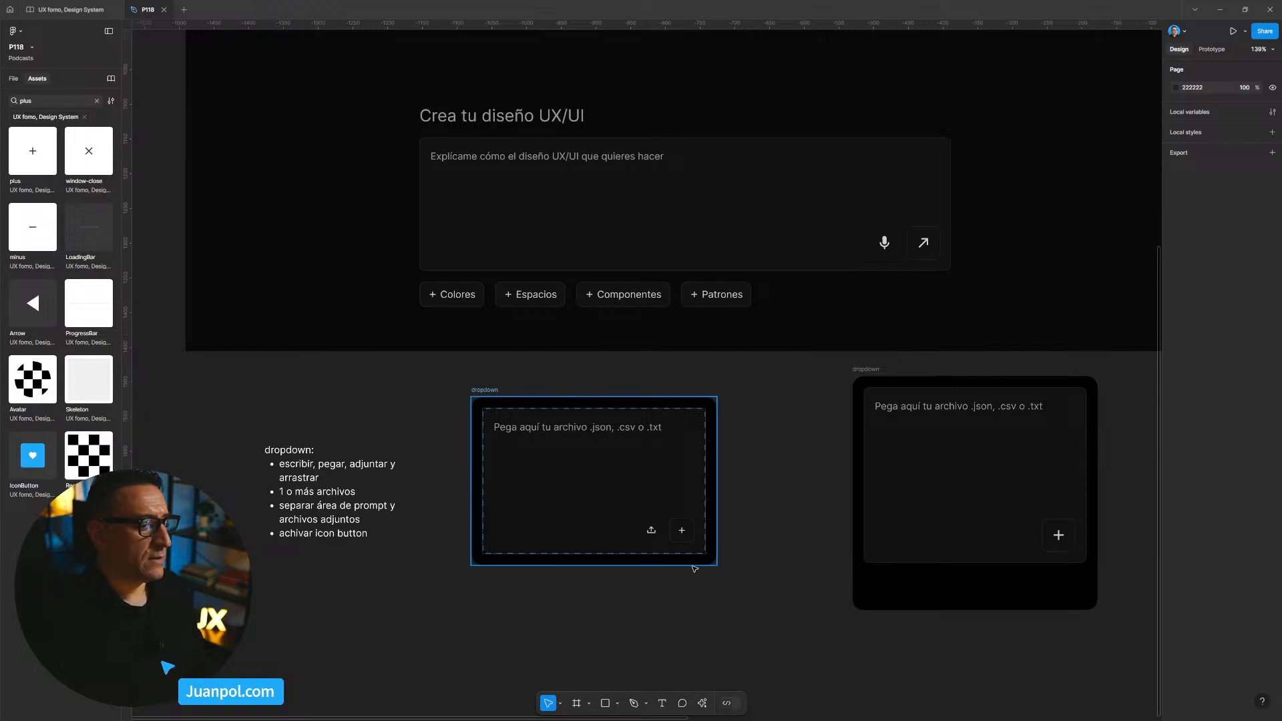
{"action": "key", "text": "shift+0"}
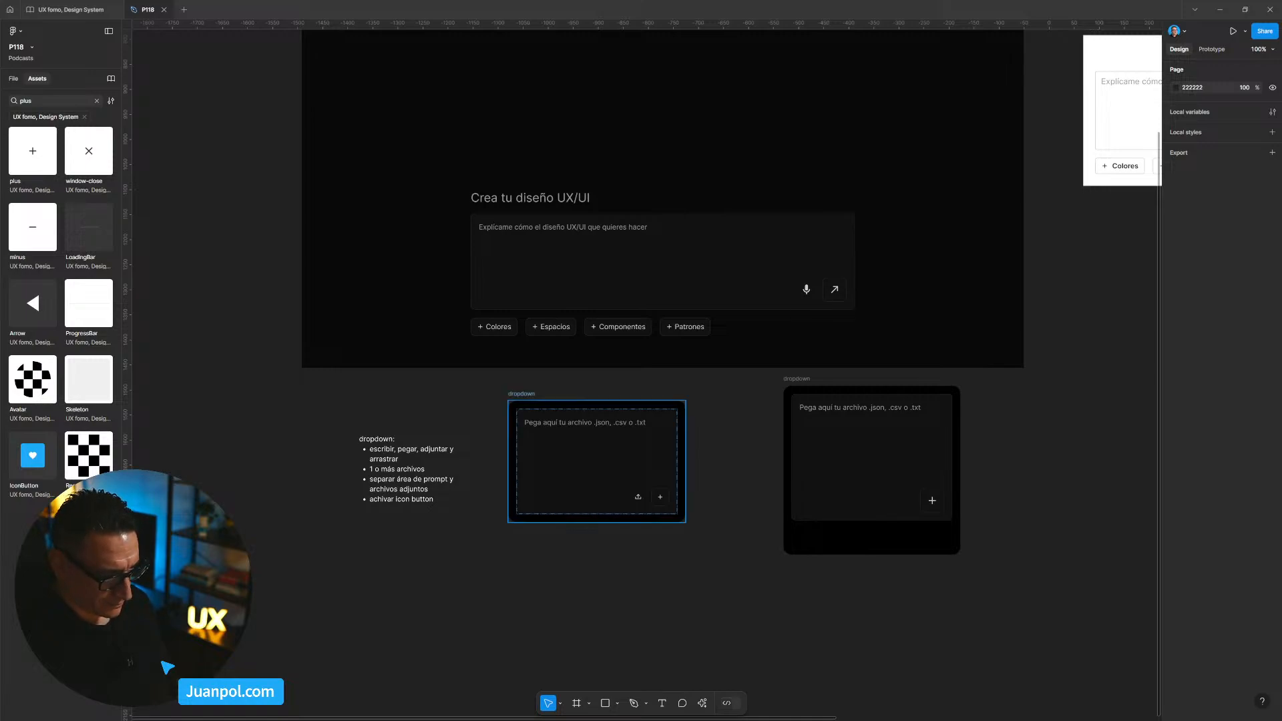
{"action": "scroll", "coordinate": [637, 499], "scroll_direction": "up", "scroll_amount": 2}
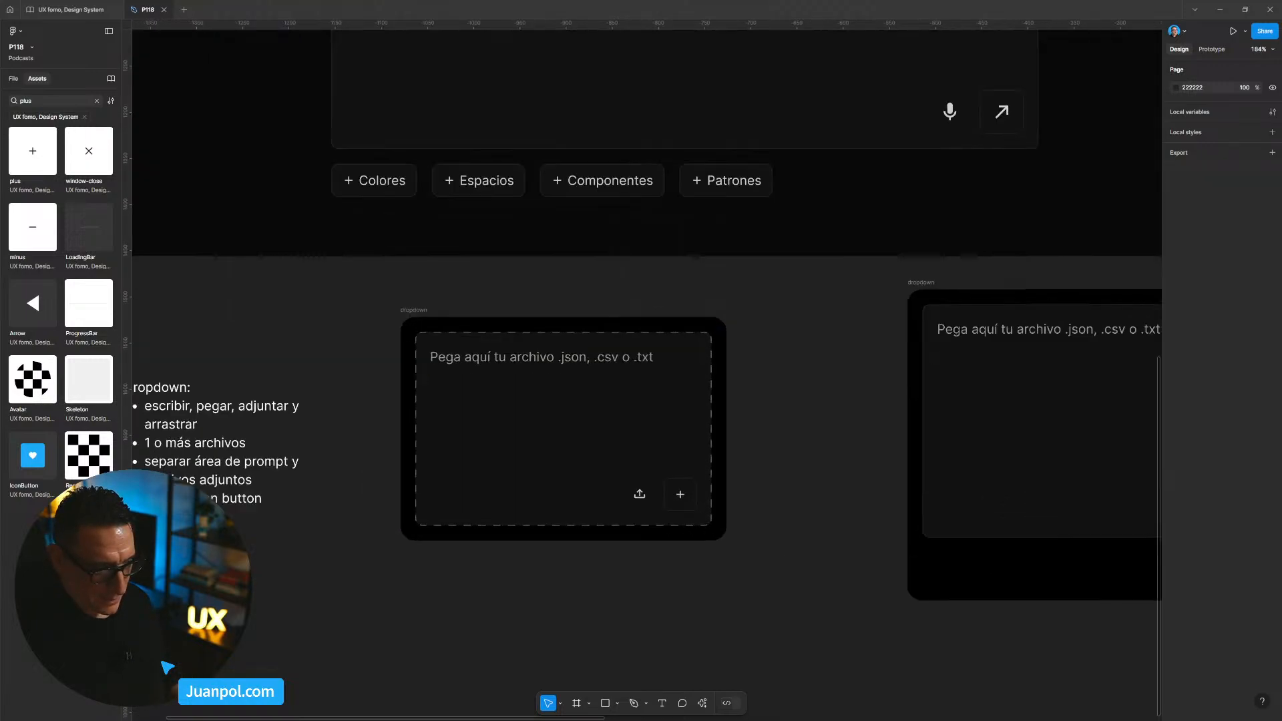
{"action": "scroll", "coordinate": [636, 499], "scroll_direction": "up", "scroll_amount": 1}
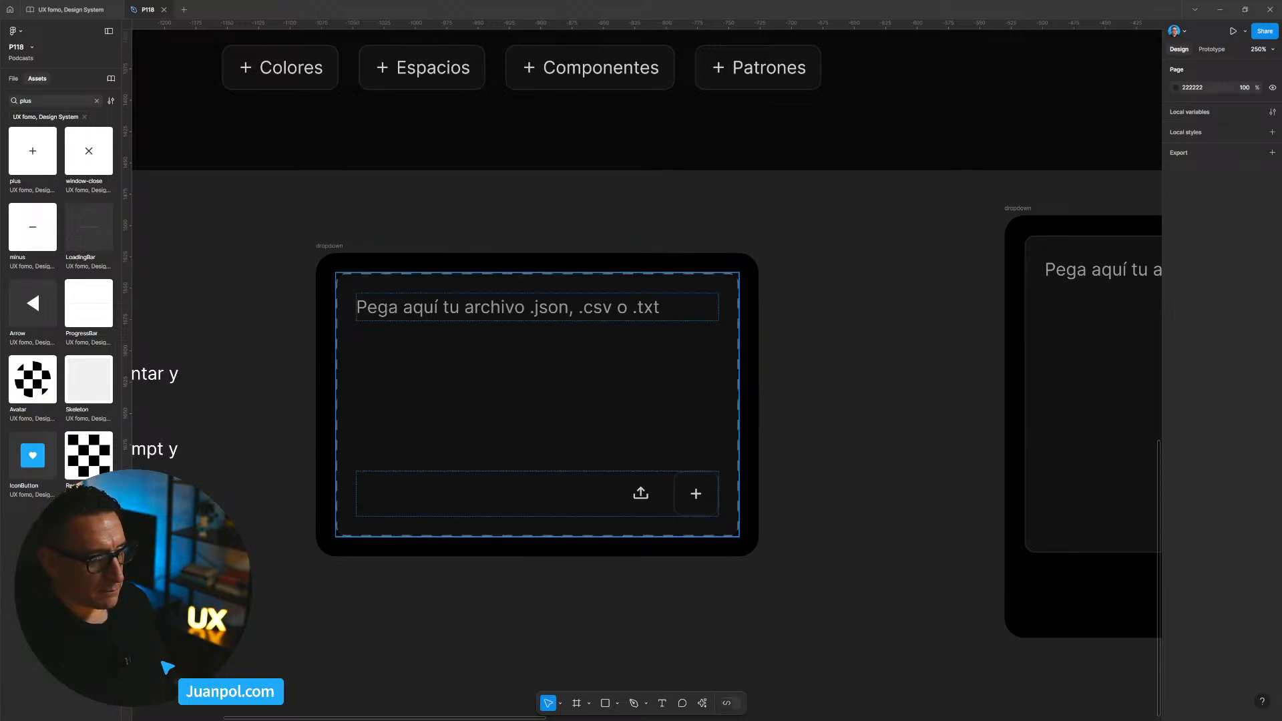
{"action": "left_click", "coordinate": [695, 493]}
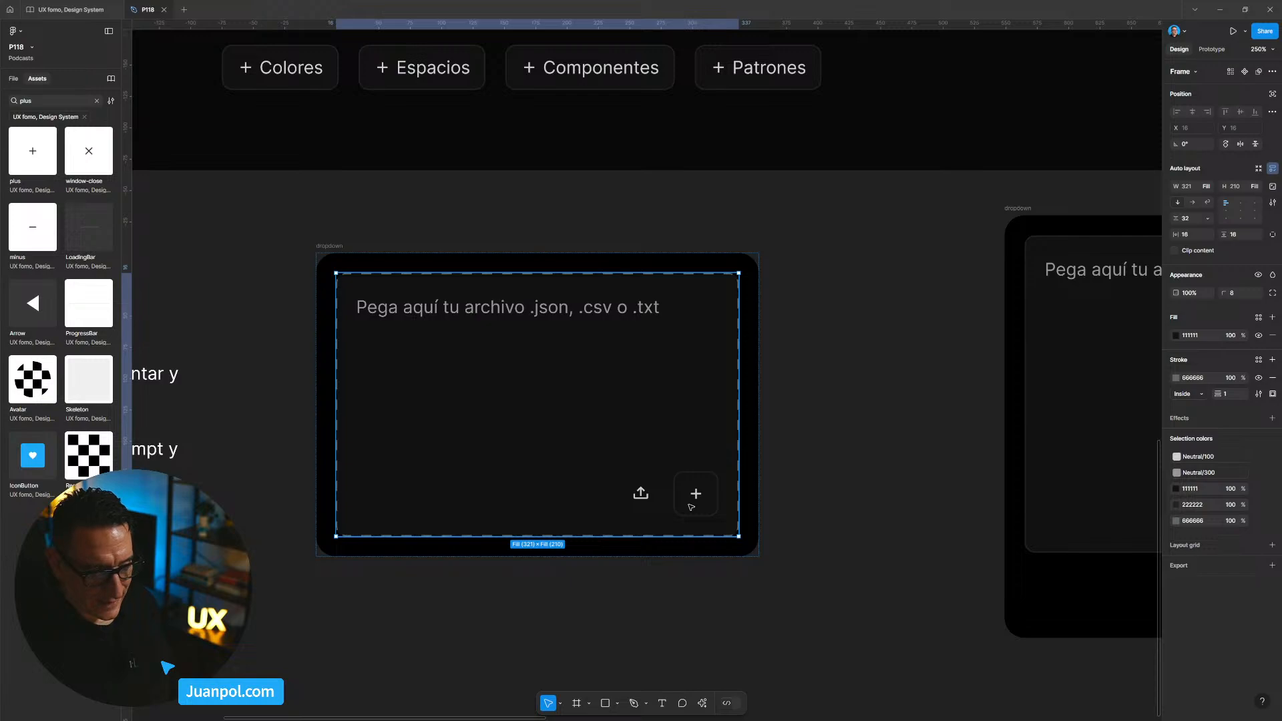
{"action": "left_click", "coordinate": [695, 493]}
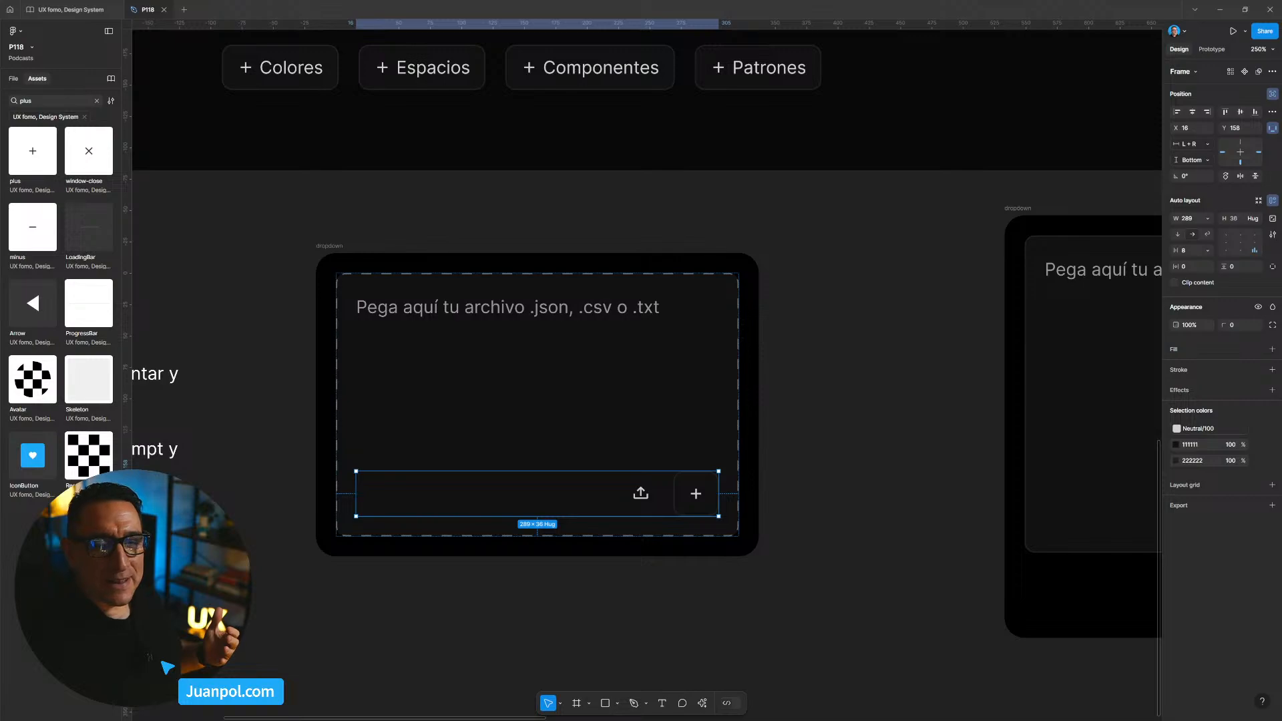
{"action": "left_click", "coordinate": [896, 323]}
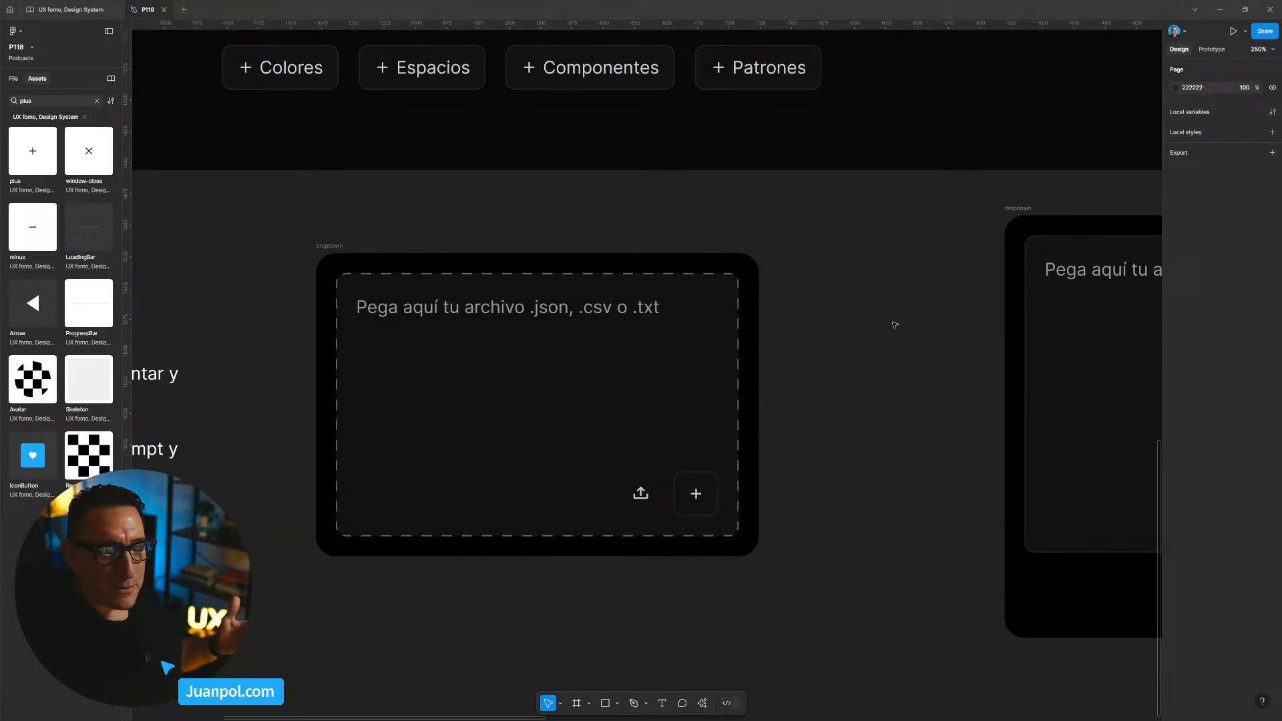
{"action": "scroll", "coordinate": [835, 367], "scroll_direction": "down", "scroll_amount": 1}
{"action": "scroll", "coordinate": [835, 367], "scroll_direction": "down", "scroll_amount": 2}
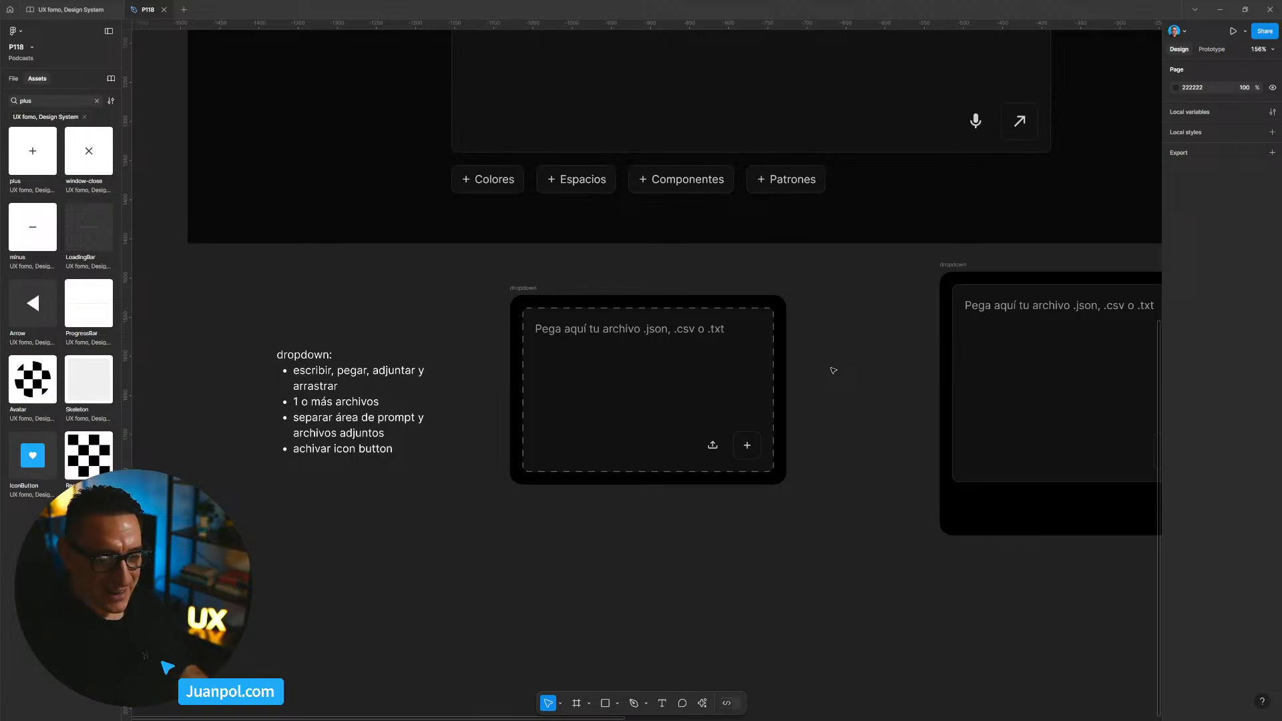
{"action": "scroll", "coordinate": [805, 415], "scroll_direction": "down", "scroll_amount": 5}
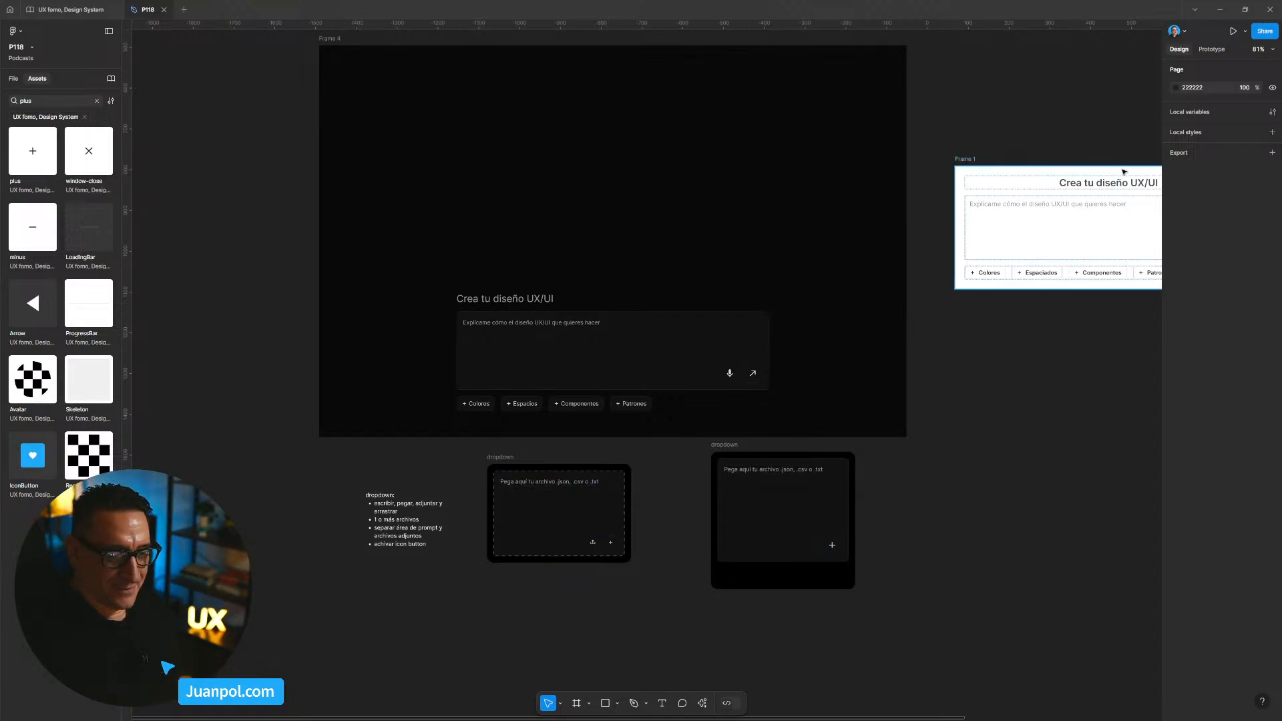
{"action": "scroll", "coordinate": [508, 588], "scroll_direction": "up", "scroll_amount": 5}
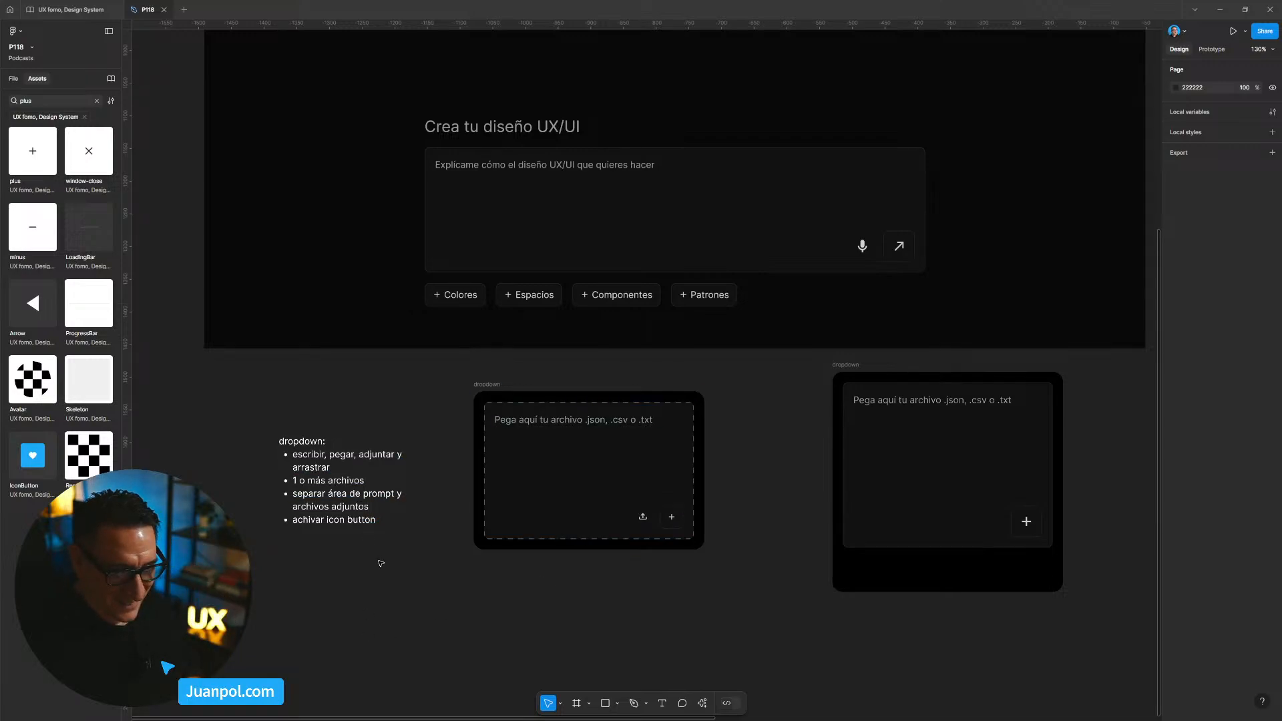
Move the bulleted dropdown note farther left of the dropdown, to X -1610 and Y 1597.
{"action": "scroll", "coordinate": [418, 561], "scroll_direction": "left", "scroll_amount": 3}
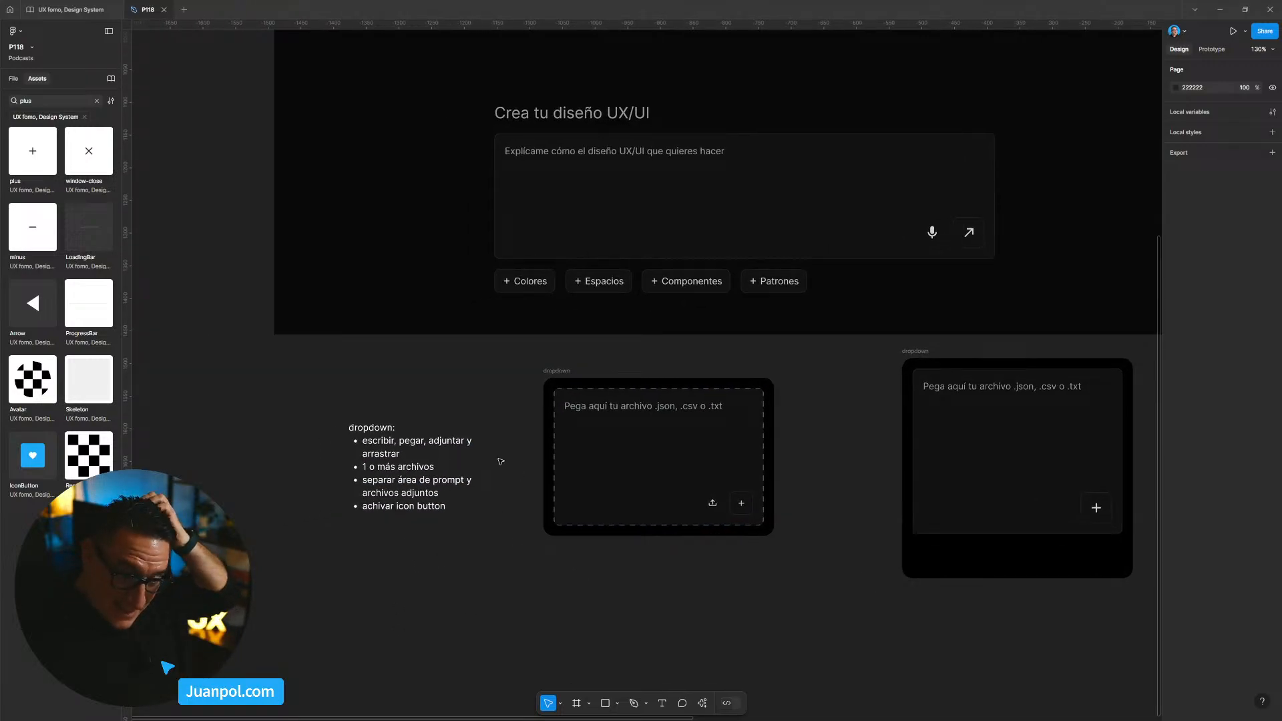
{"action": "left_click_drag", "start_coordinate": [427, 480], "coordinate": [274, 485]}
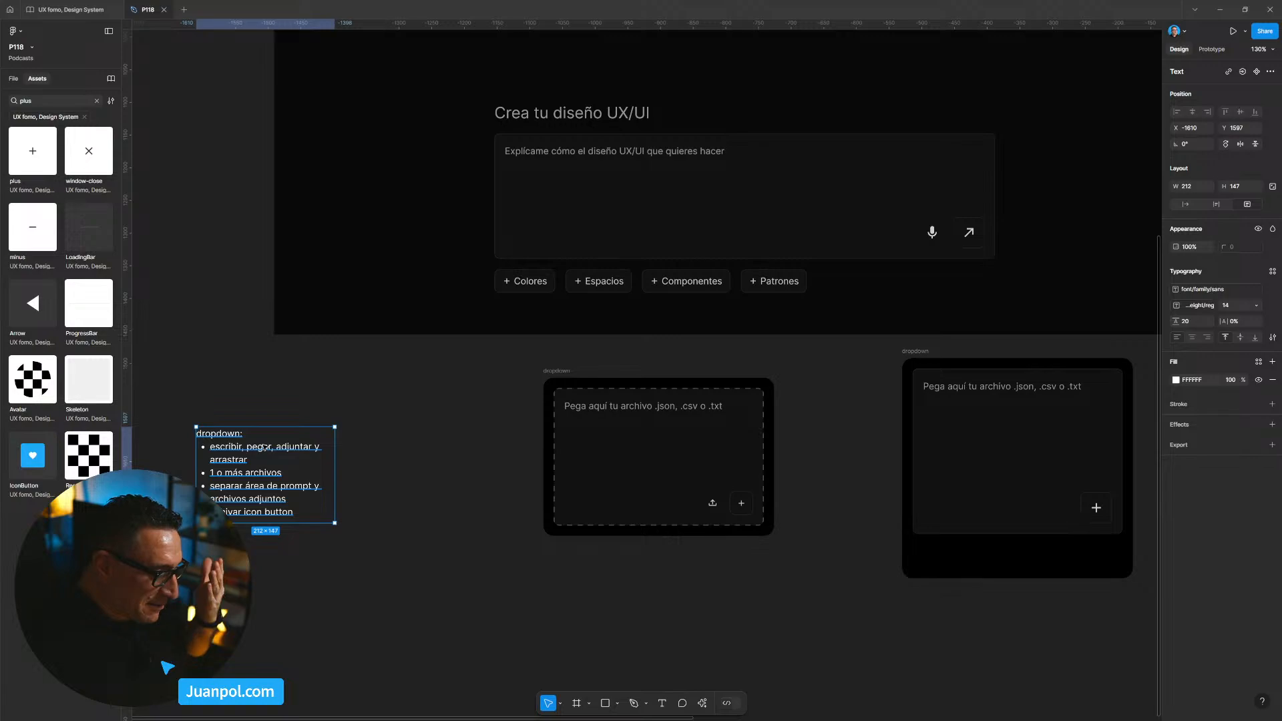
{"action": "key", "text": "Escape"}
Insert a blank line below the note's "dropdown:" heading and make the heading bold.
{"action": "double_click", "coordinate": [245, 434]}
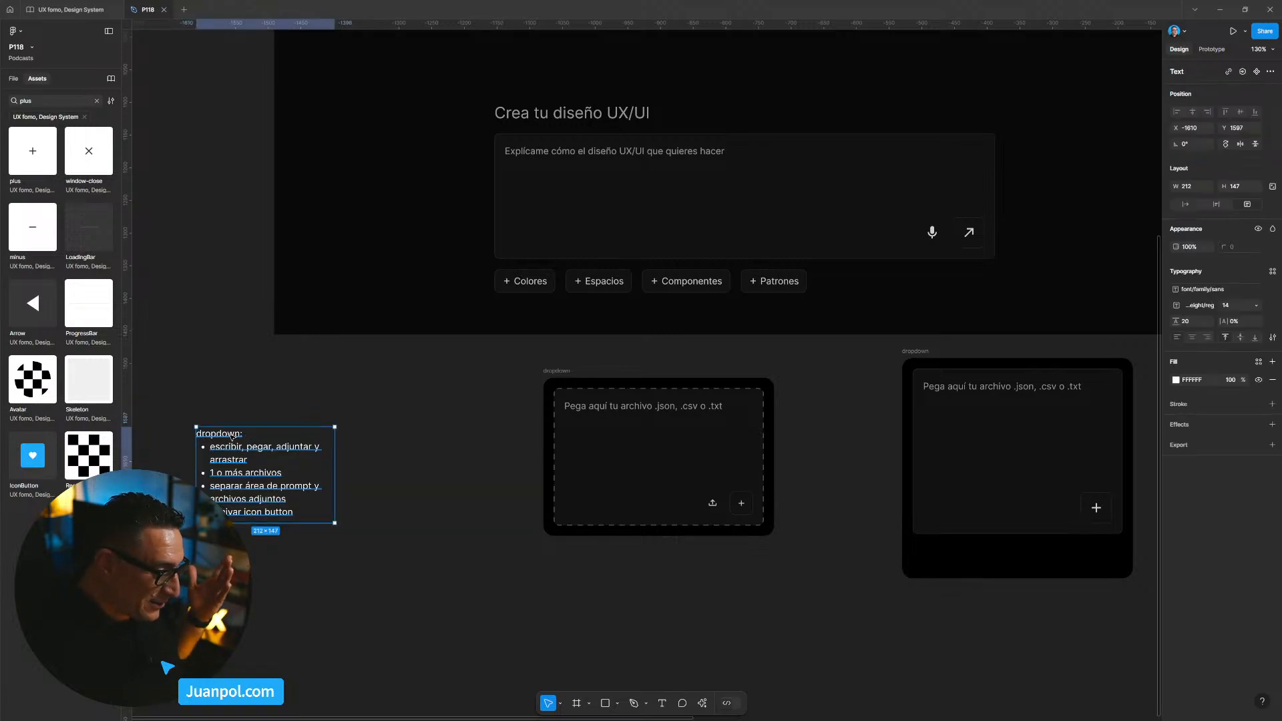
{"action": "key", "text": "Return"}
{"action": "left_click_drag", "start_coordinate": [244, 434], "coordinate": [120, 429]}
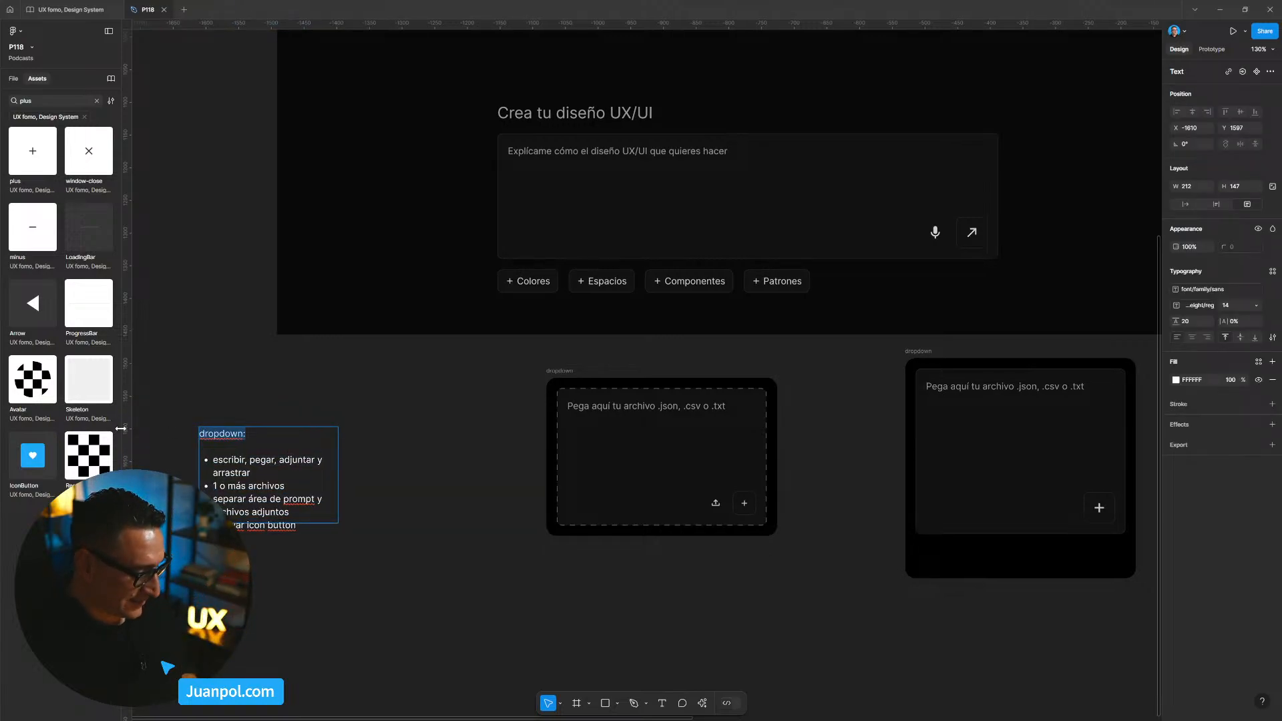
{"action": "key", "text": "ctrl+b"}
{"action": "left_click", "coordinate": [323, 400]}
{"action": "left_click", "coordinate": [323, 401]}
Duplicate the dropdown note beside the original at X -1349 and change the copy's heading to "estilos:".
{"action": "left_click_drag", "start_coordinate": [251, 477], "coordinate": [422, 478]}
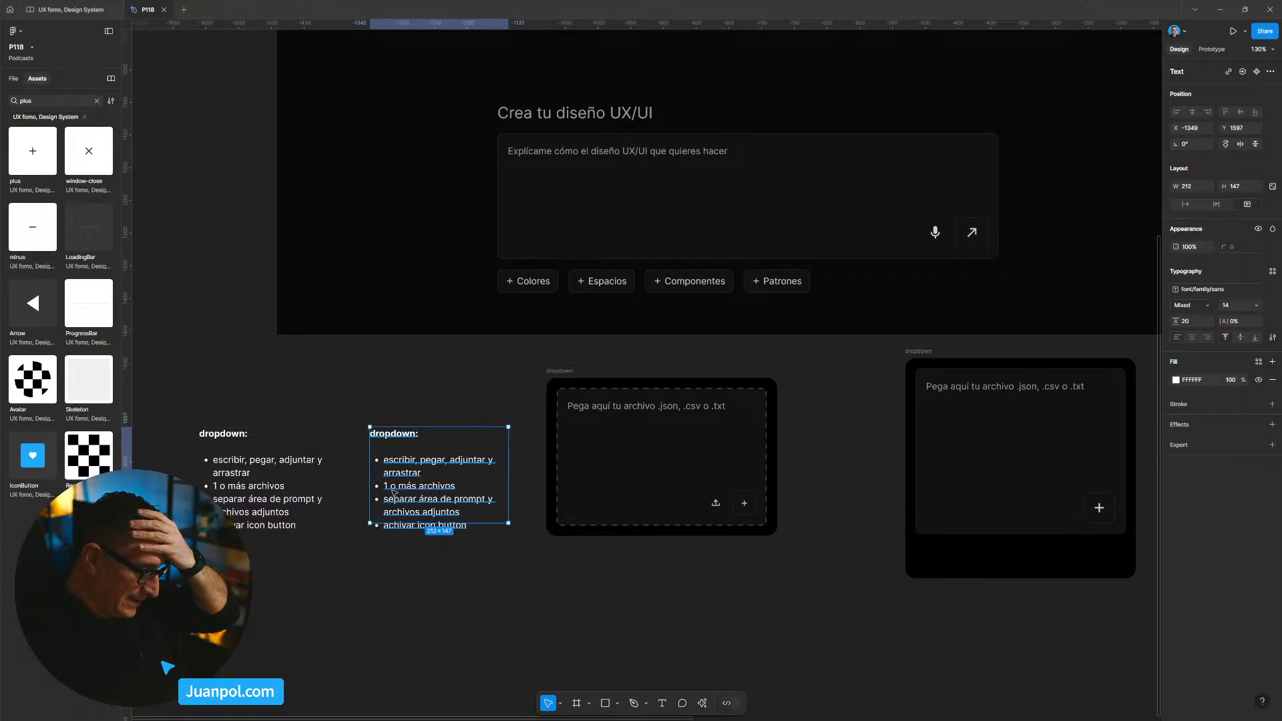
{"action": "double_click", "coordinate": [406, 434]}
{"action": "left_click_drag", "start_coordinate": [407, 434], "coordinate": [362, 435]}
{"action": "type", "text": "estilos:"}
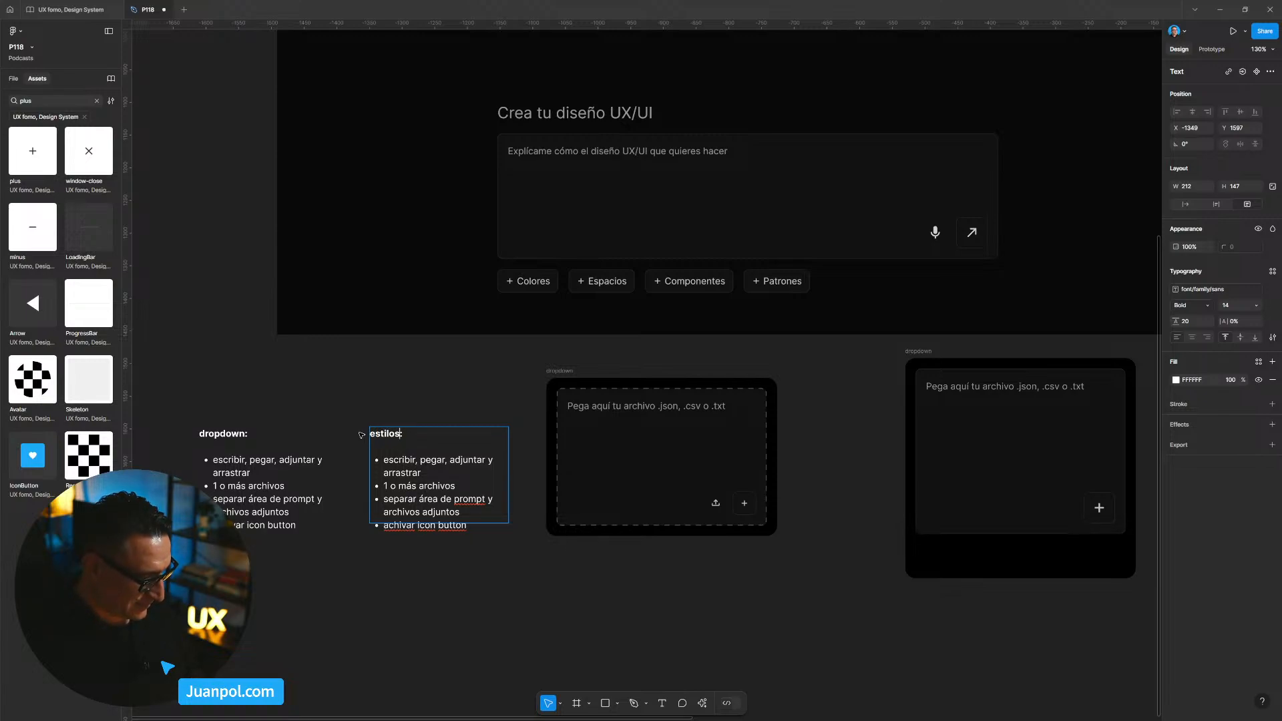
Change the copied note's heading to "ui:" and replace its bullets with "botón primario filled".
{"action": "left_click_drag", "start_coordinate": [398, 439], "coordinate": [307, 432]}
{"action": "type", "text": "ui:"}
{"action": "left_click_drag", "start_coordinate": [374, 456], "coordinate": [609, 608]}
{"action": "type", "text": "botón "}
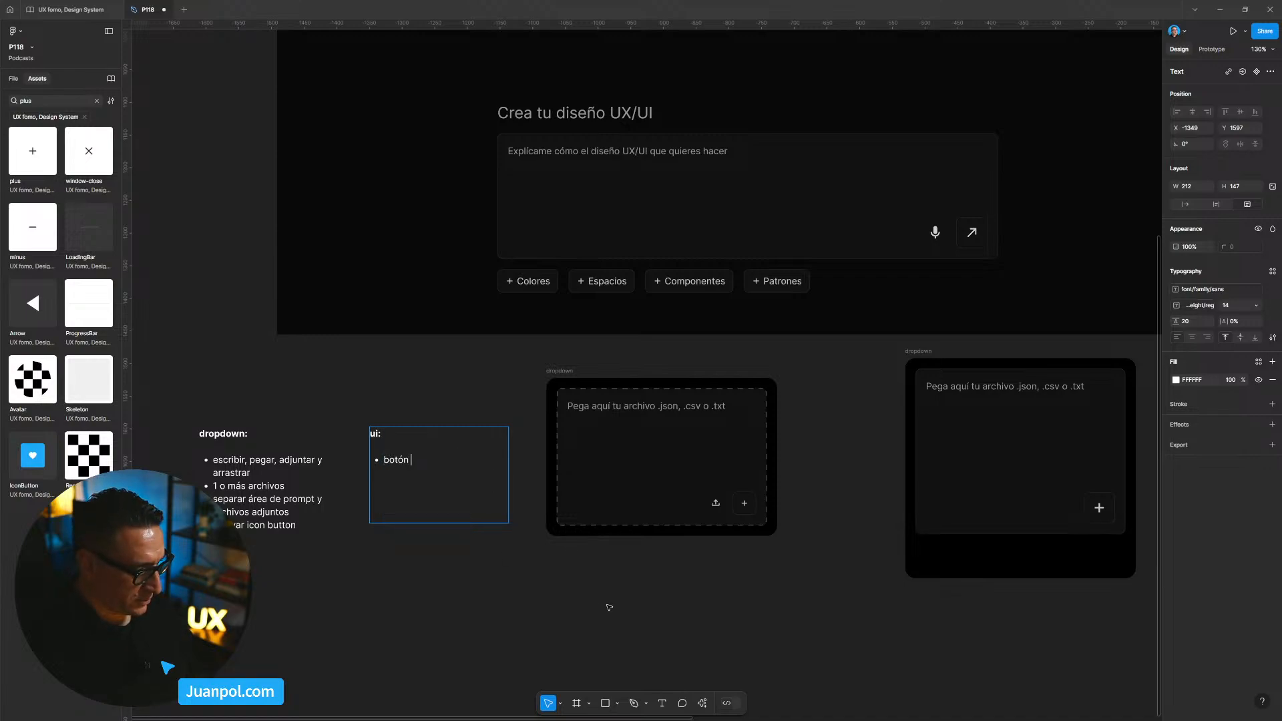
{"action": "type", "text": "primario"}
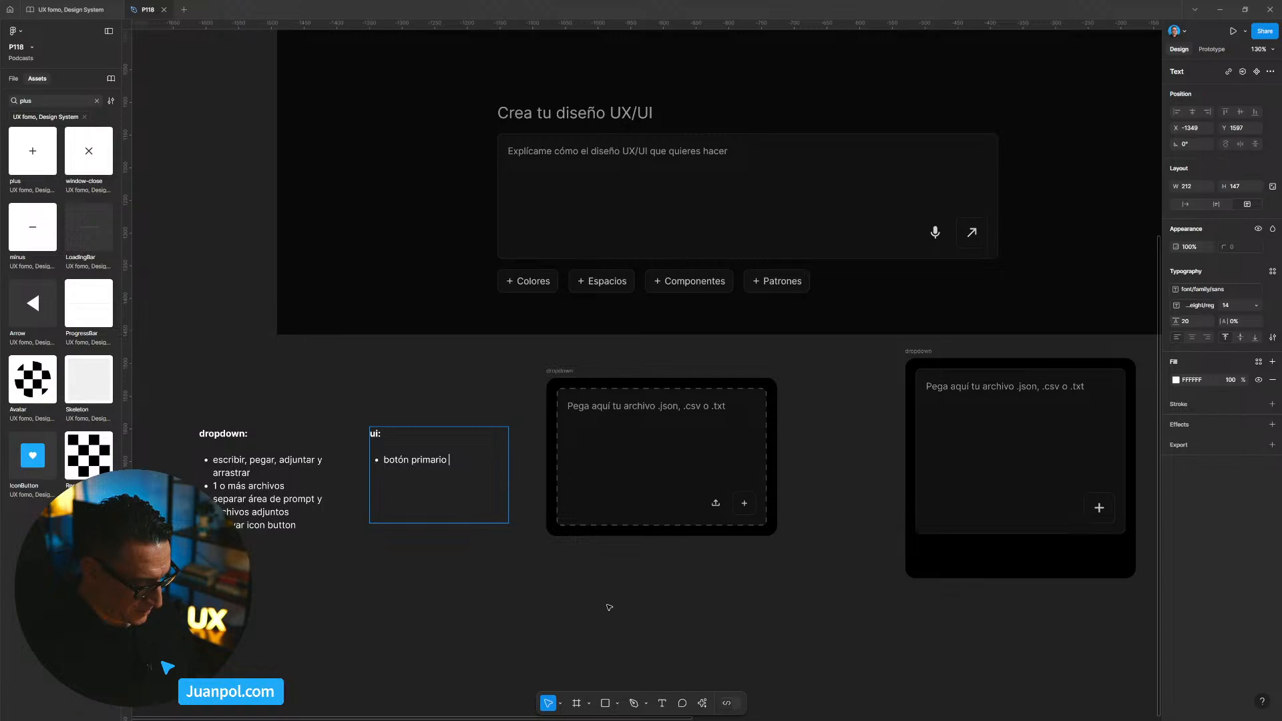
{"action": "type", "text": " filled "}
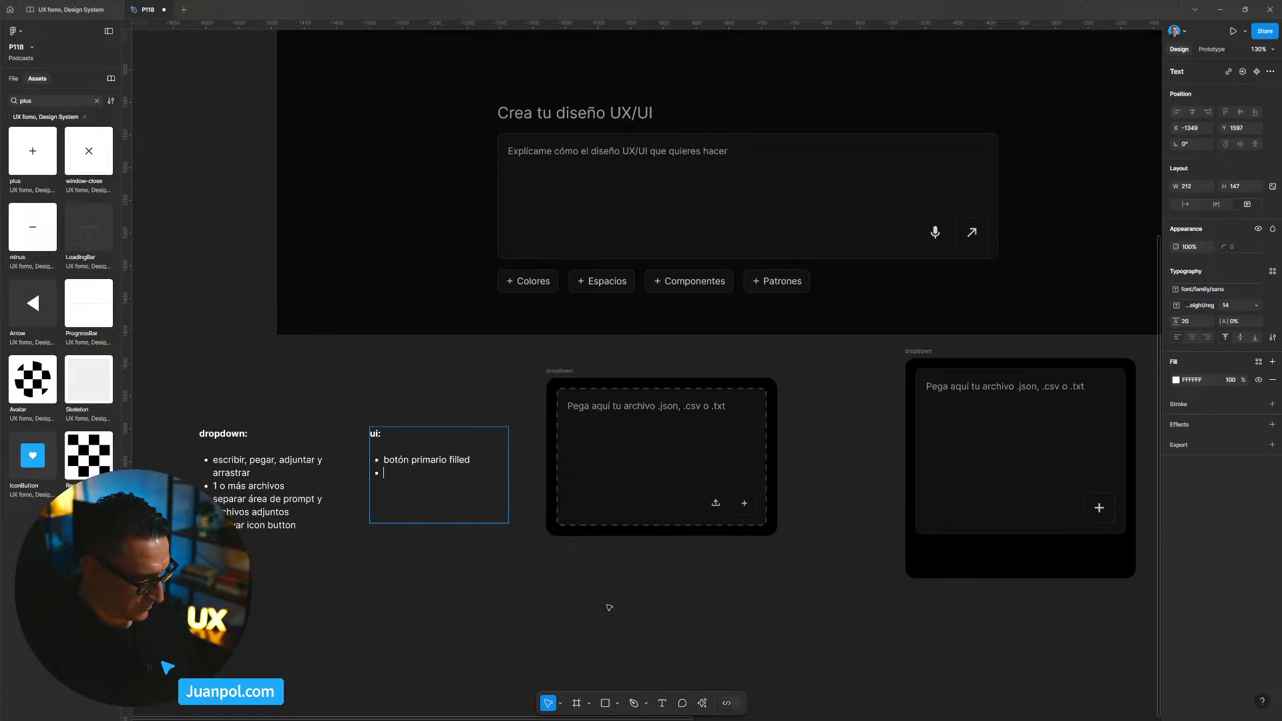
Add a second bullet "botón secundario outlined" to the "ui:" note.
{"action": "type", "text": "botón secunca"}
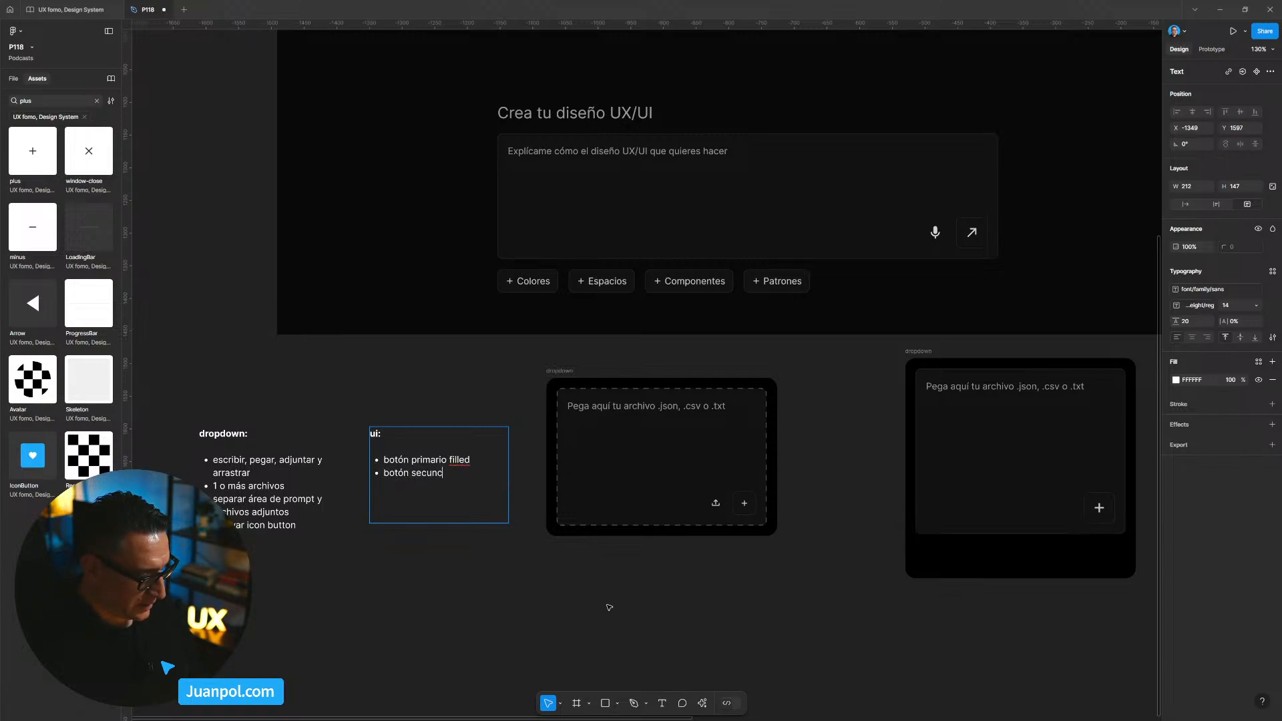
{"action": "key", "text": "BackSpace"}
{"action": "key", "text": "BackSpace"}
{"action": "type", "text": "dario o"}
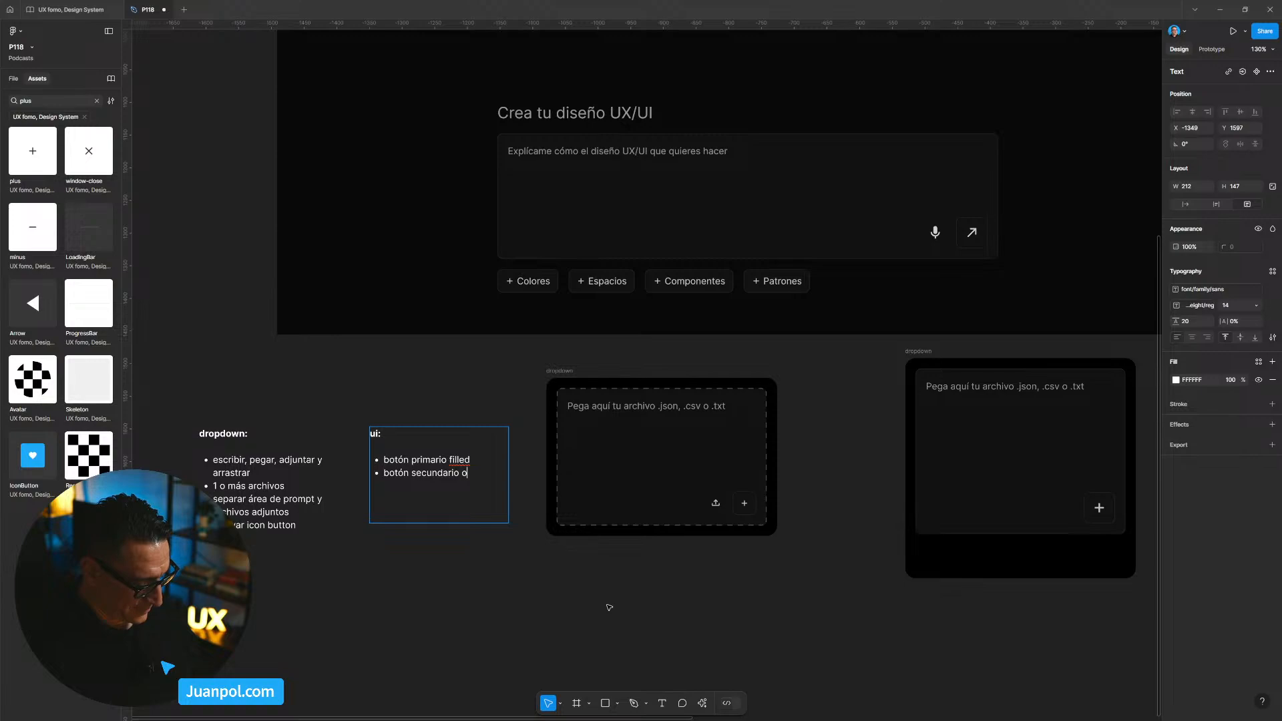
{"action": "type", "text": "utlined"}
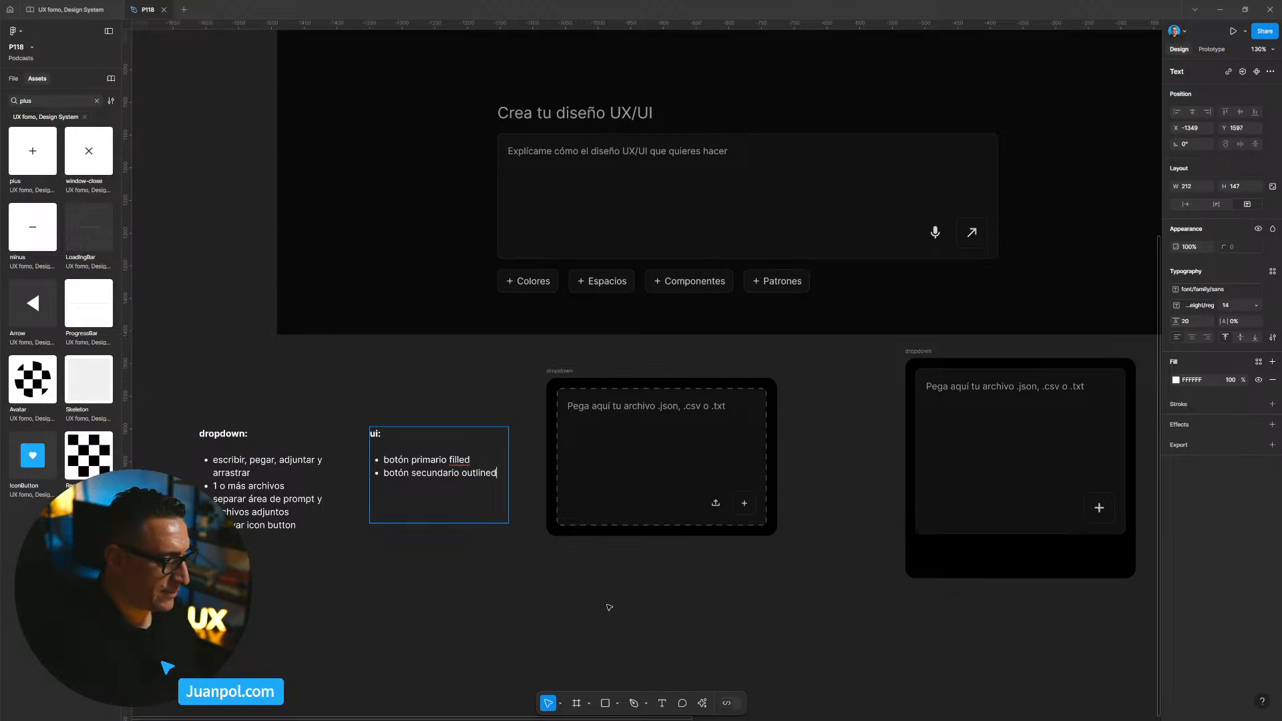
{"action": "key", "text": "Escape"}
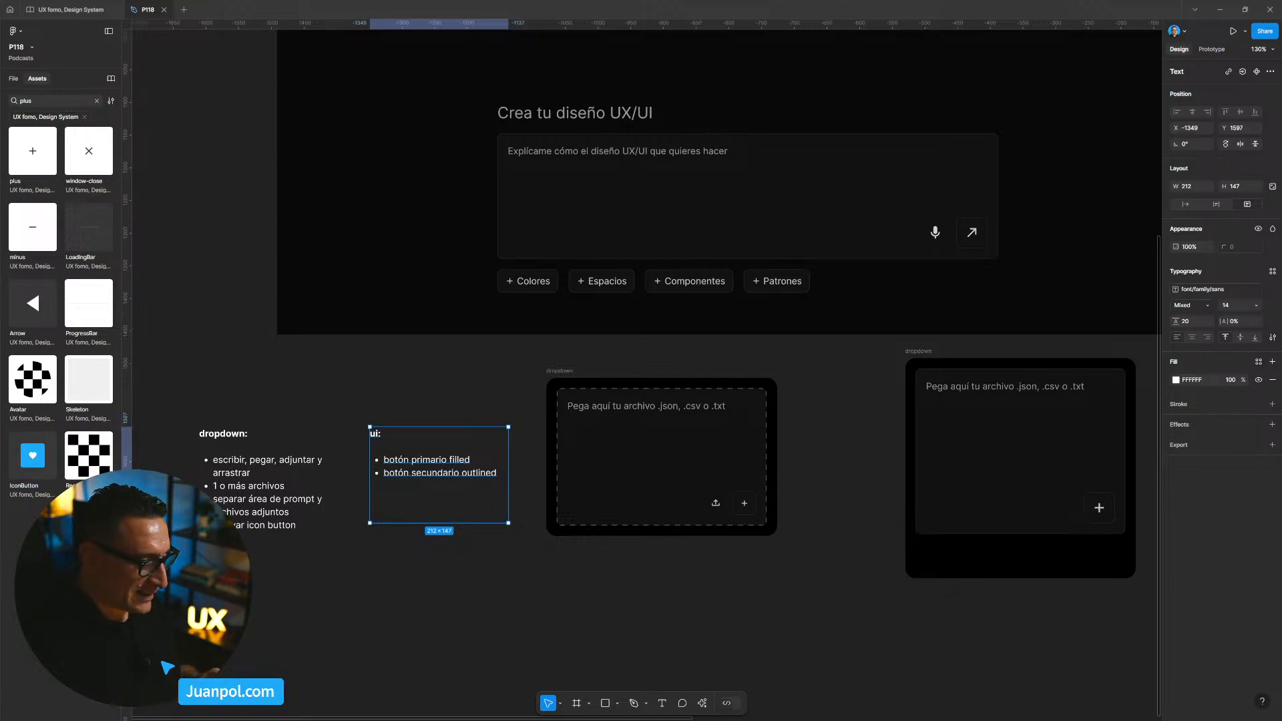
{"action": "left_click", "coordinate": [796, 458]}
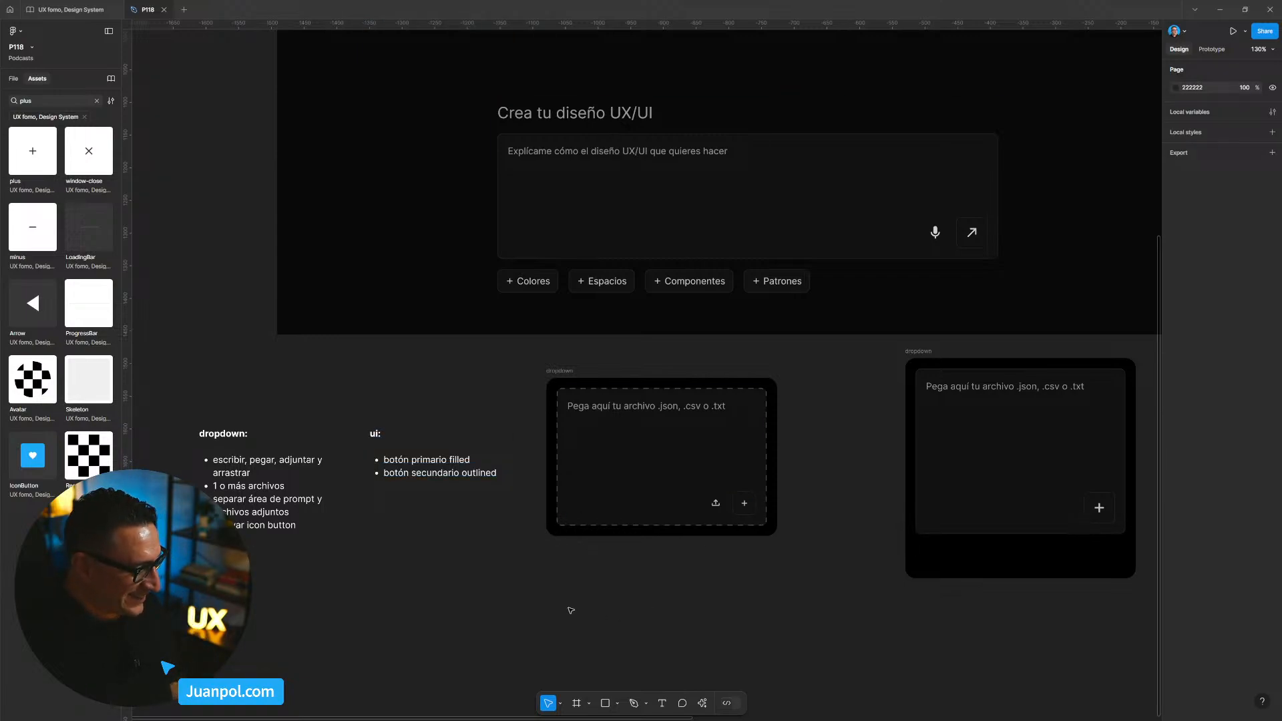
Move both notes slightly up together and bring the solid-bordered dropdown closer to the dashed one.
{"action": "left_click_drag", "start_coordinate": [418, 587], "coordinate": [339, 482]}
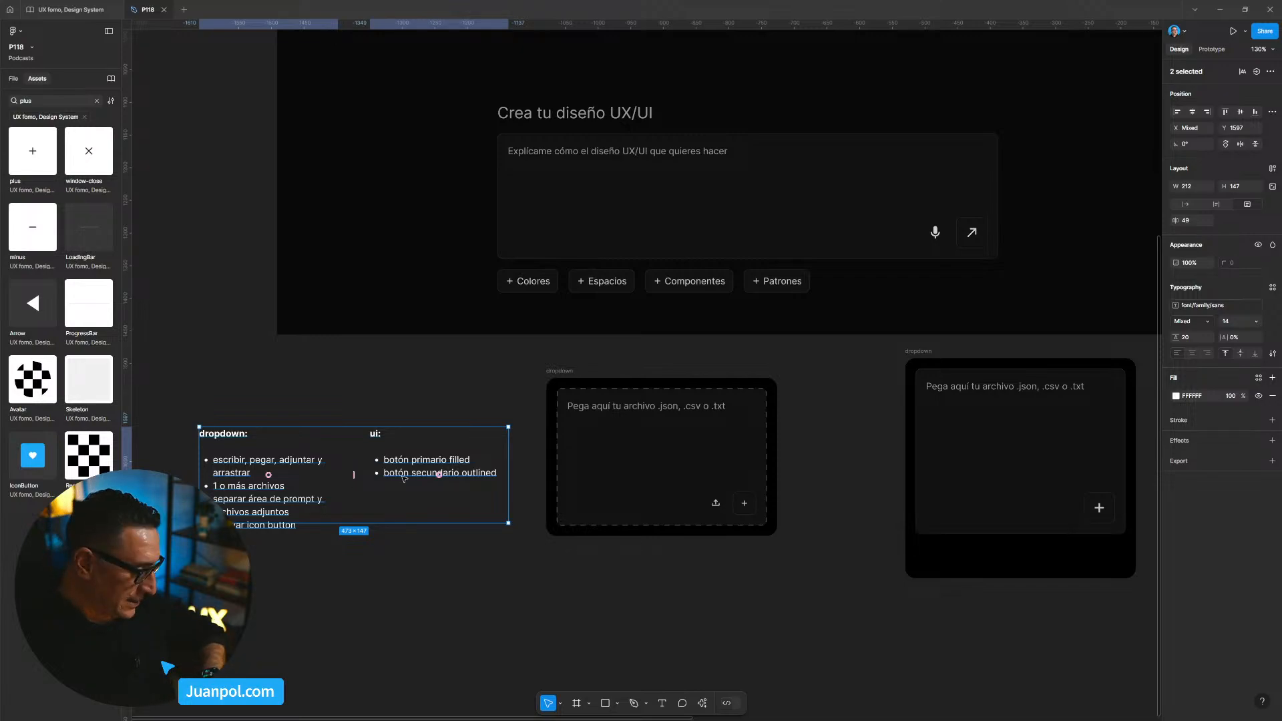
{"action": "left_click_drag", "start_coordinate": [449, 486], "coordinate": [456, 462]}
{"action": "left_click", "coordinate": [439, 520]}
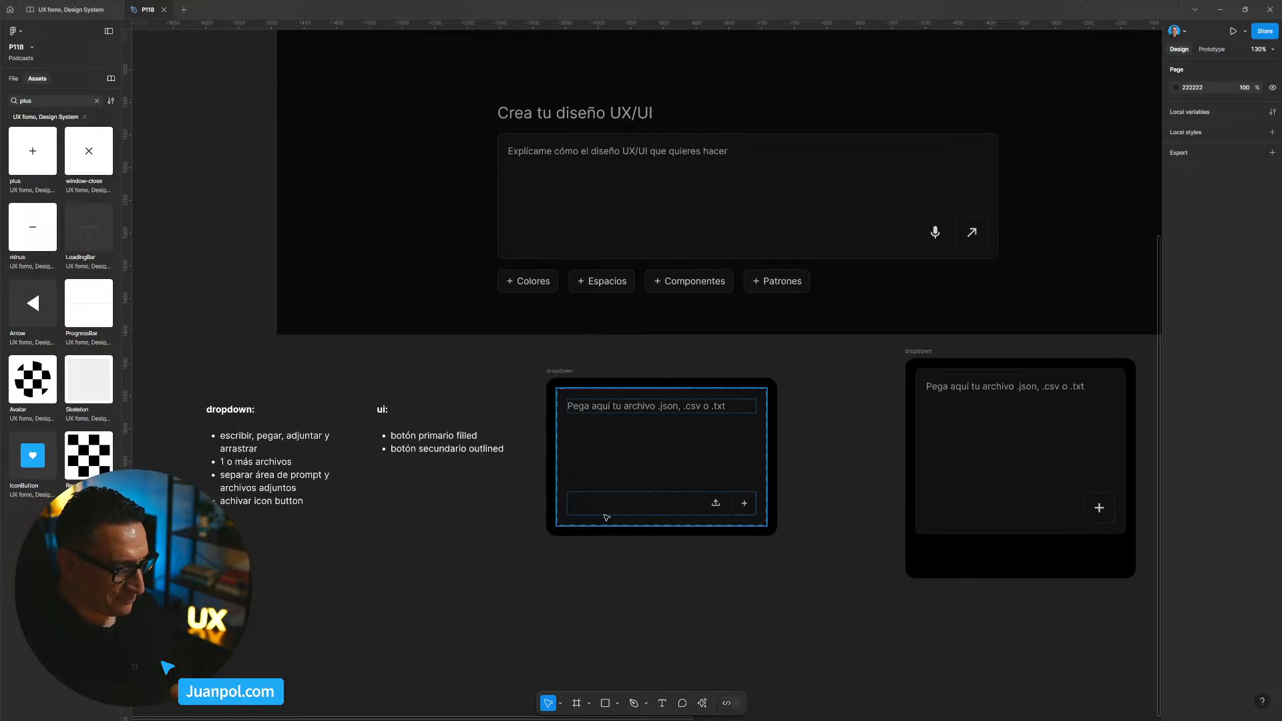
{"action": "left_click_drag", "start_coordinate": [906, 359], "coordinate": [843, 370]}
{"action": "left_click", "coordinate": [592, 379]}
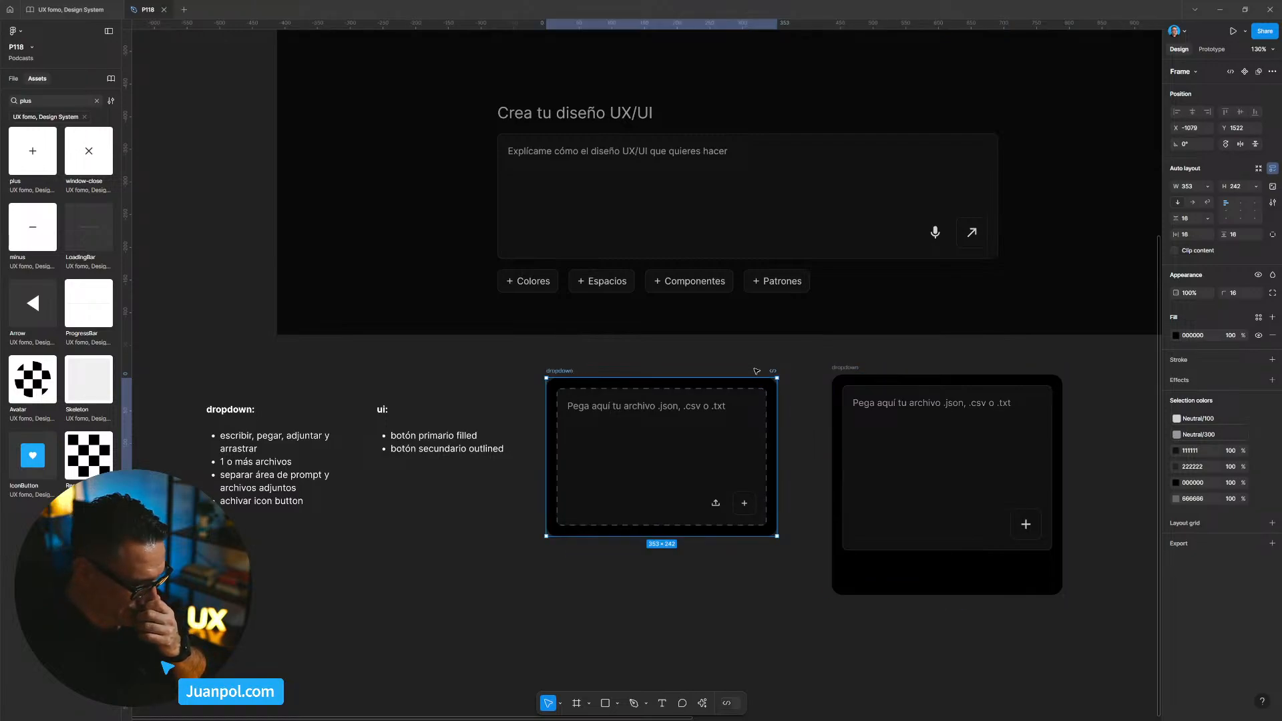
Move the "ui:" note below the others and place the "dropdown:" note beside the dashed dropdown at X -1307, Y 1571.
{"action": "scroll", "coordinate": [318, 521], "scroll_direction": "up", "scroll_amount": 2}
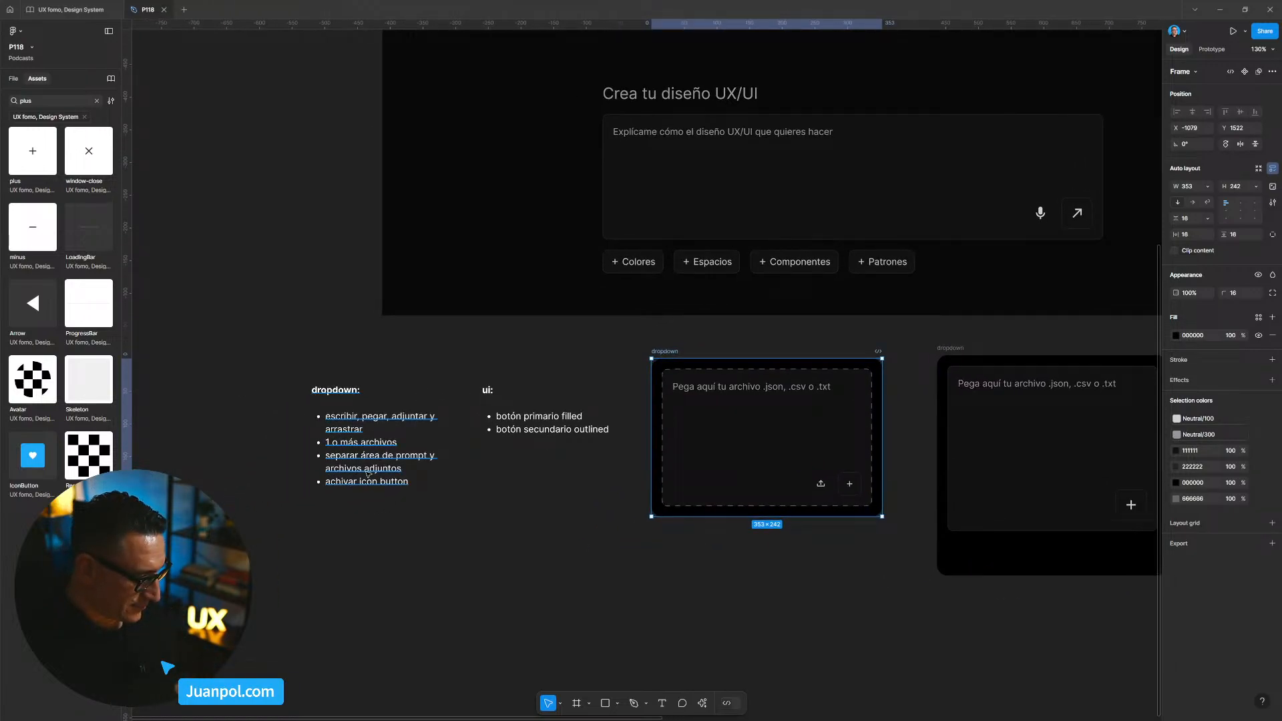
{"action": "left_click_drag", "start_coordinate": [585, 429], "coordinate": [682, 643]}
{"action": "left_click_drag", "start_coordinate": [378, 494], "coordinate": [628, 508]}
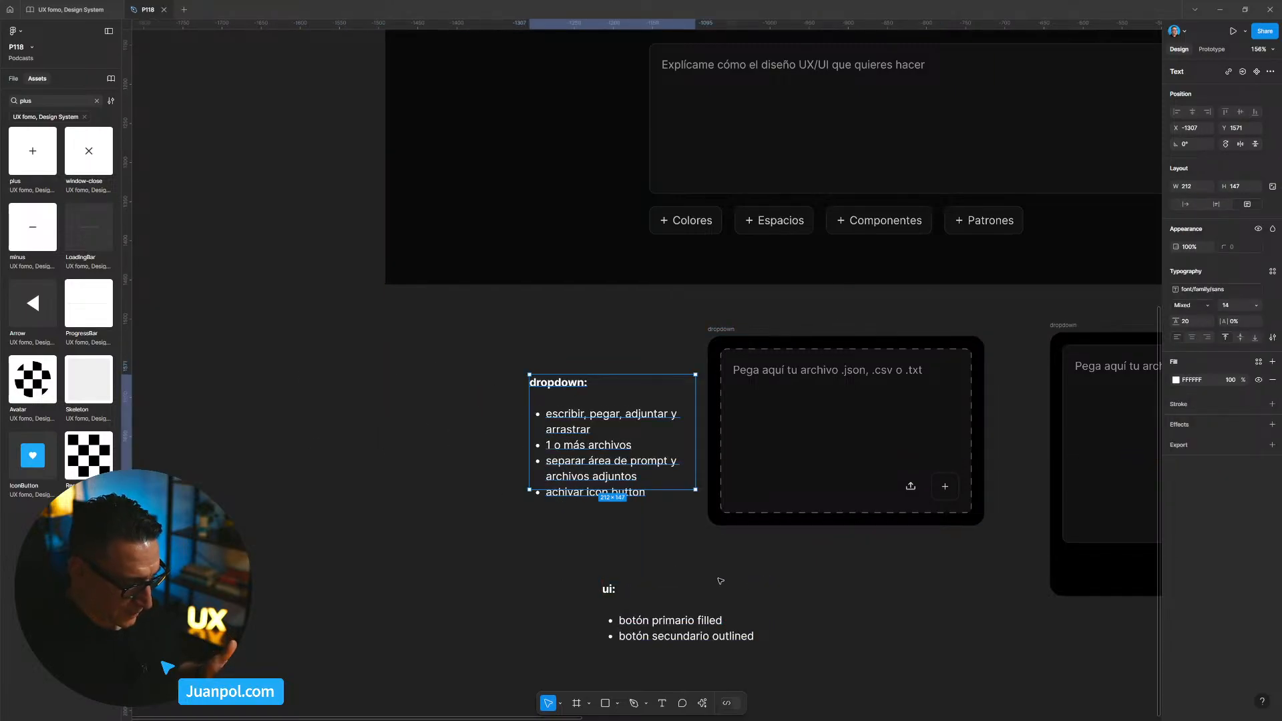
Move the "ui:" note up beside the dark prompt frame, to X -1731 and Y 1008.
{"action": "scroll", "coordinate": [628, 507], "scroll_direction": "down", "scroll_amount": 1}
{"action": "scroll", "coordinate": [677, 582], "scroll_direction": "down", "scroll_amount": 3}
{"action": "left_click_drag", "start_coordinate": [678, 582], "coordinate": [452, 166]}
{"action": "left_click_drag", "start_coordinate": [441, 244], "coordinate": [311, 363]}
{"action": "scroll", "coordinate": [303, 414], "scroll_direction": "up", "scroll_amount": 3}
{"action": "left_click_drag", "start_coordinate": [304, 415], "coordinate": [435, 409]}
{"action": "scroll", "coordinate": [435, 413], "scroll_direction": "up", "scroll_amount": 3}
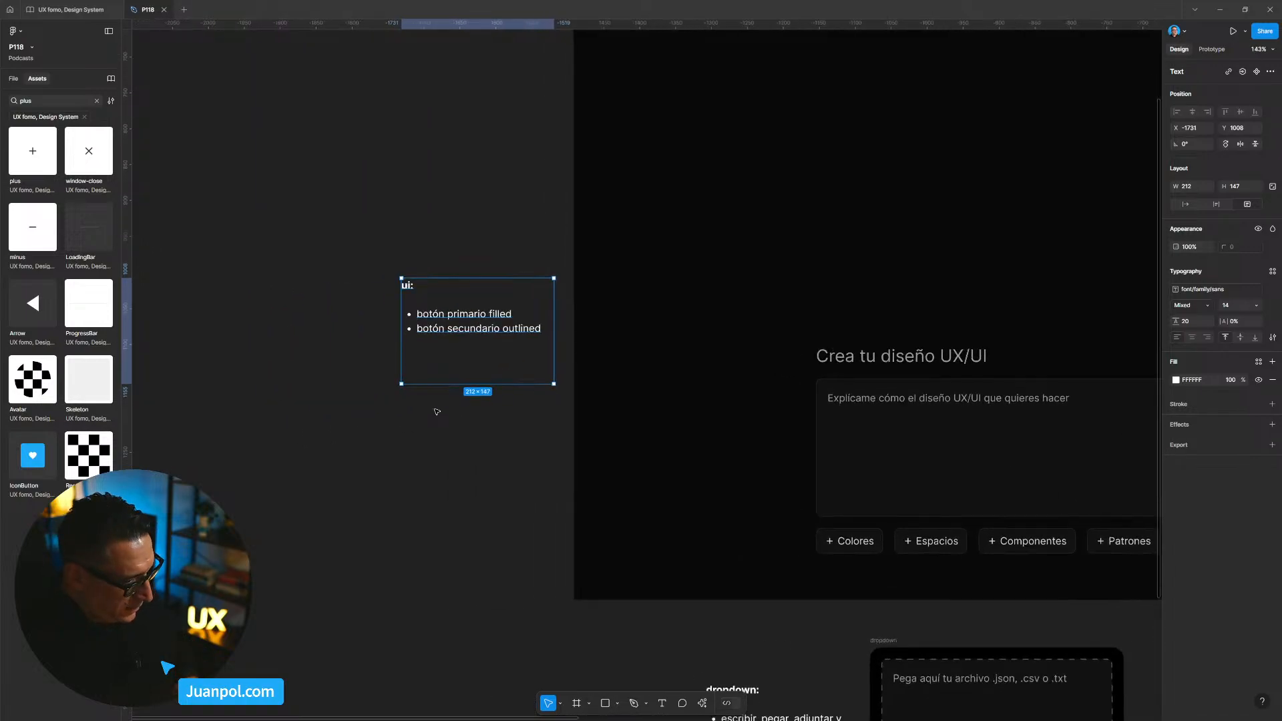
Add a third bullet "botones sm y md" to the "ui:" note.
{"action": "double_click", "coordinate": [571, 303]}
{"action": "left_click", "coordinate": [572, 304]}
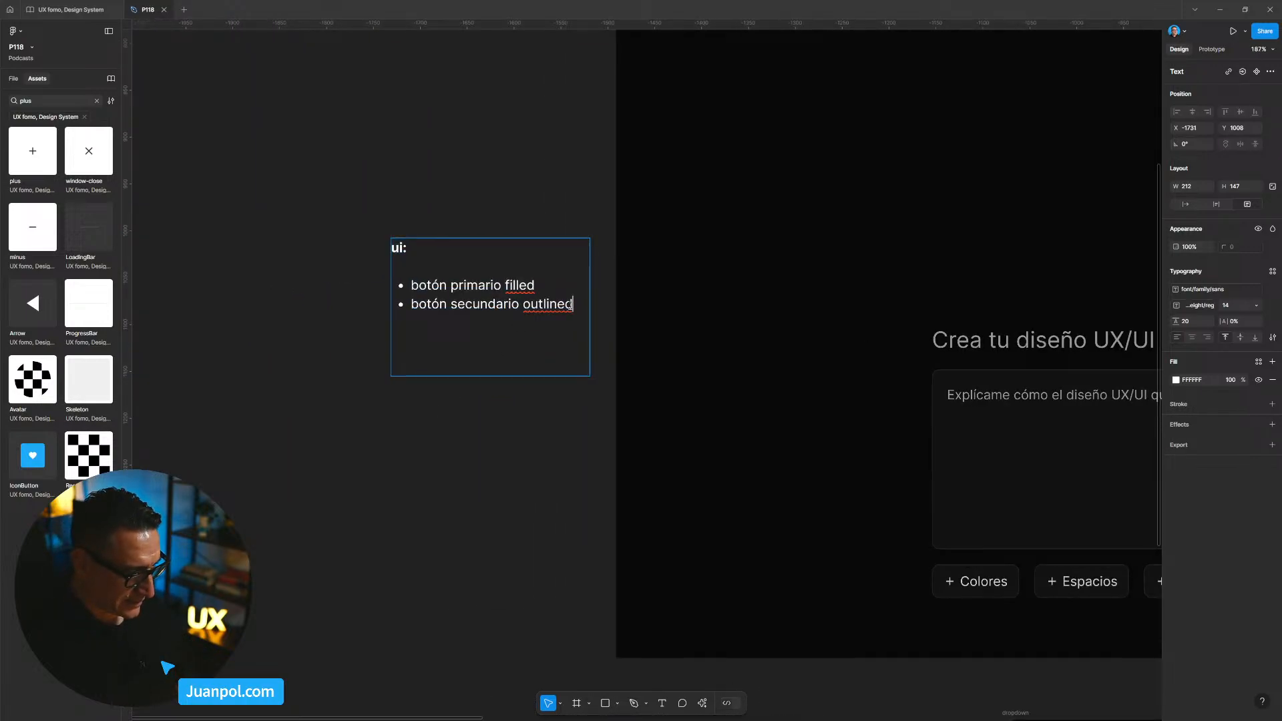
{"action": "type", "text": "botones sm y md"}
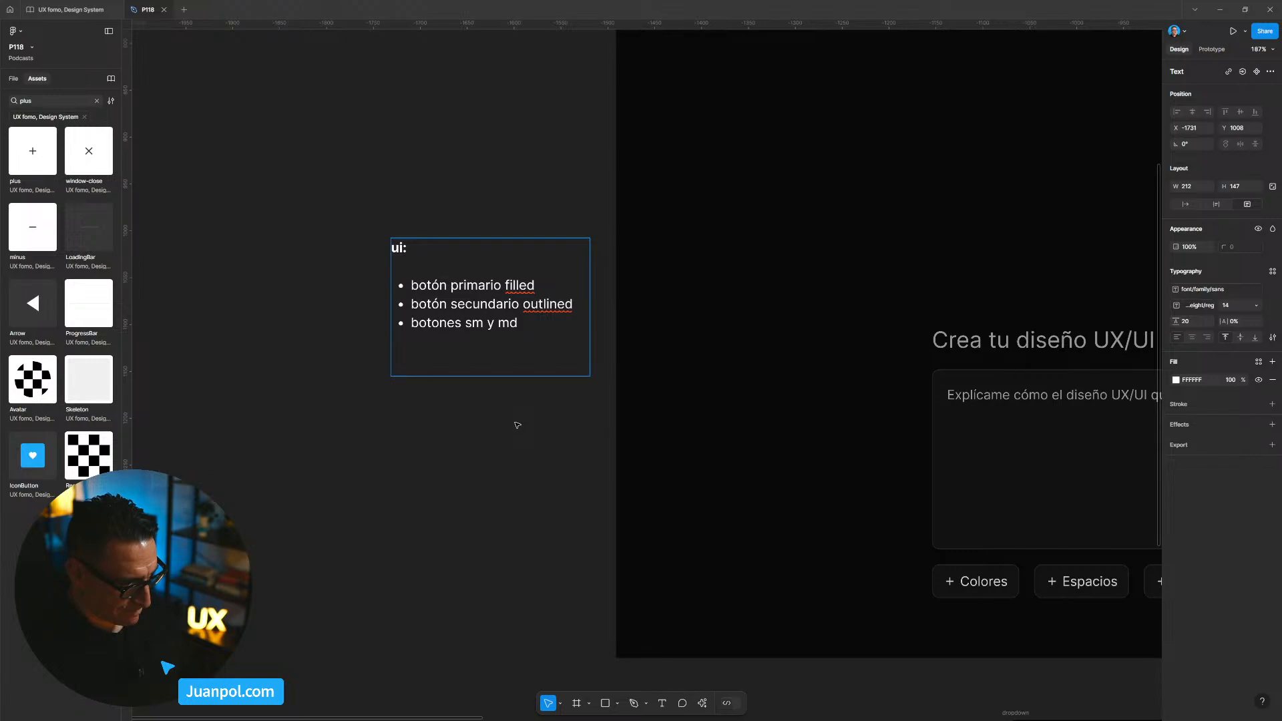
{"action": "key", "text": "Escape"}
{"action": "scroll", "coordinate": [518, 424], "scroll_direction": "down", "scroll_amount": 5}
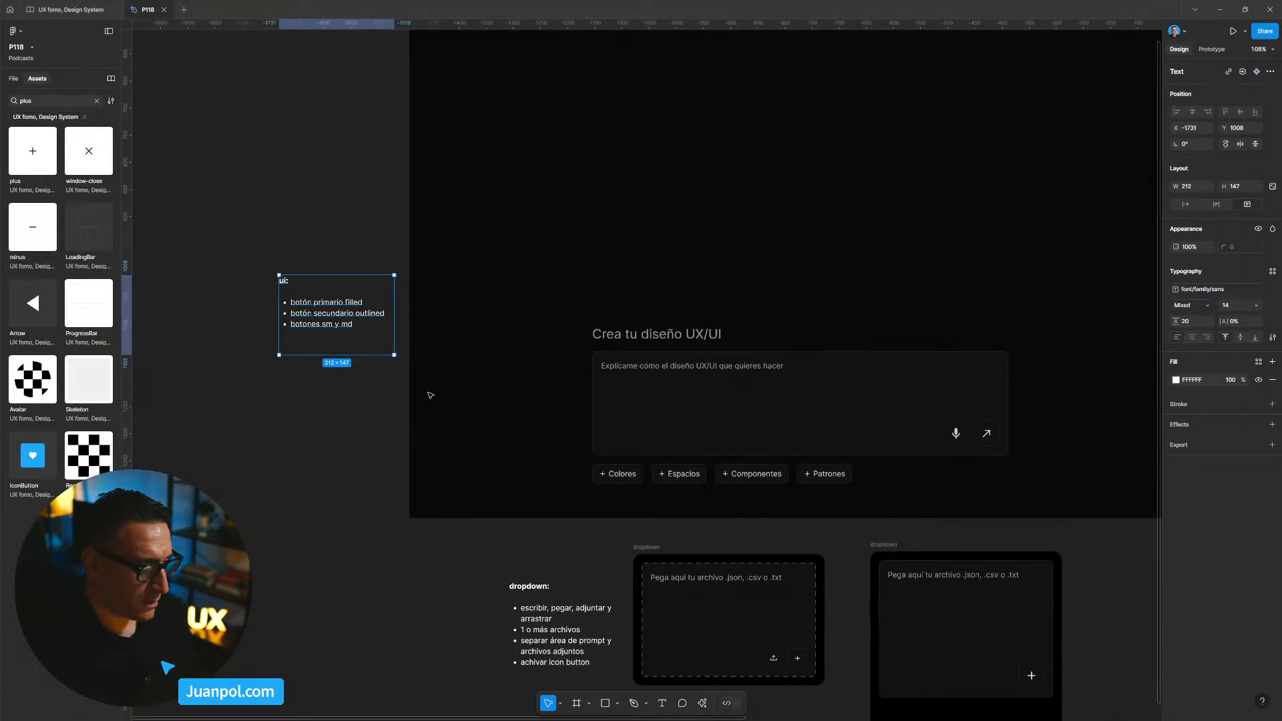
Delete the two stray progress bars near the "dropdown:" note and over the dashed dropdown.
{"action": "scroll", "coordinate": [532, 444], "scroll_direction": "down", "scroll_amount": 1}
{"action": "scroll", "coordinate": [675, 466], "scroll_direction": "down", "scroll_amount": 6}
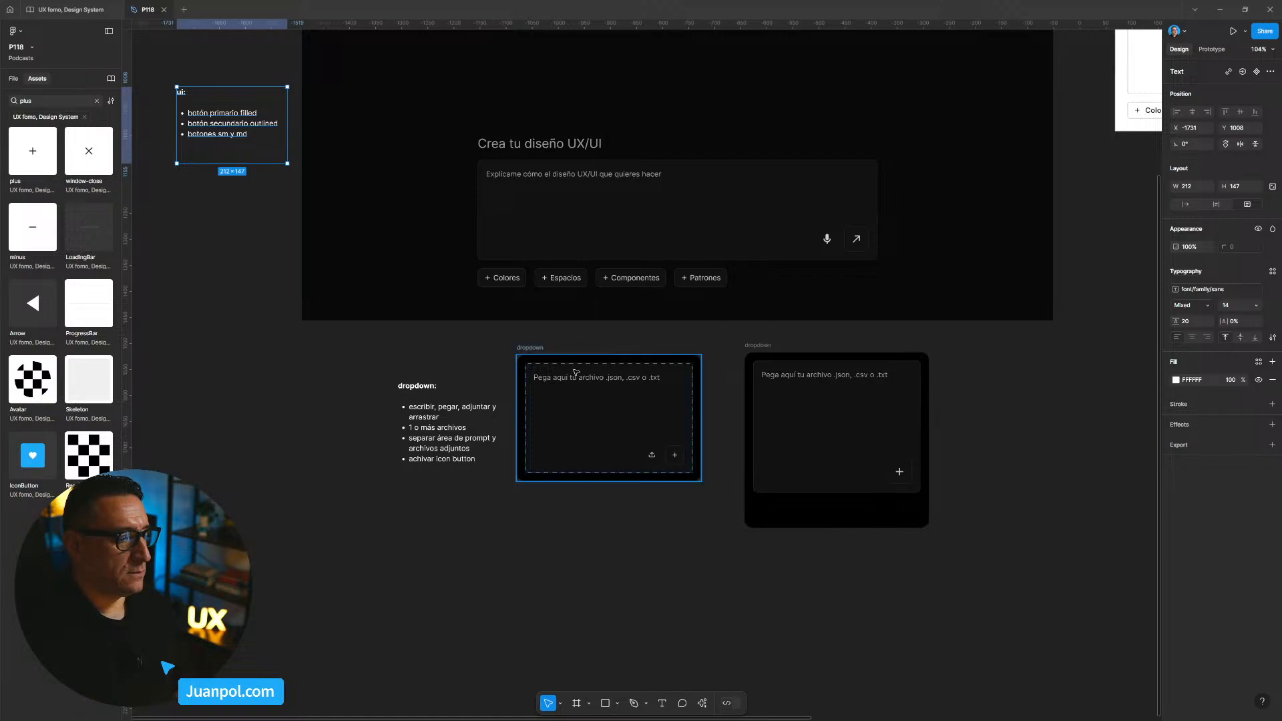
{"action": "scroll", "coordinate": [595, 448], "scroll_direction": "up", "scroll_amount": 3}
{"action": "scroll", "coordinate": [595, 448], "scroll_direction": "down", "scroll_amount": 1}
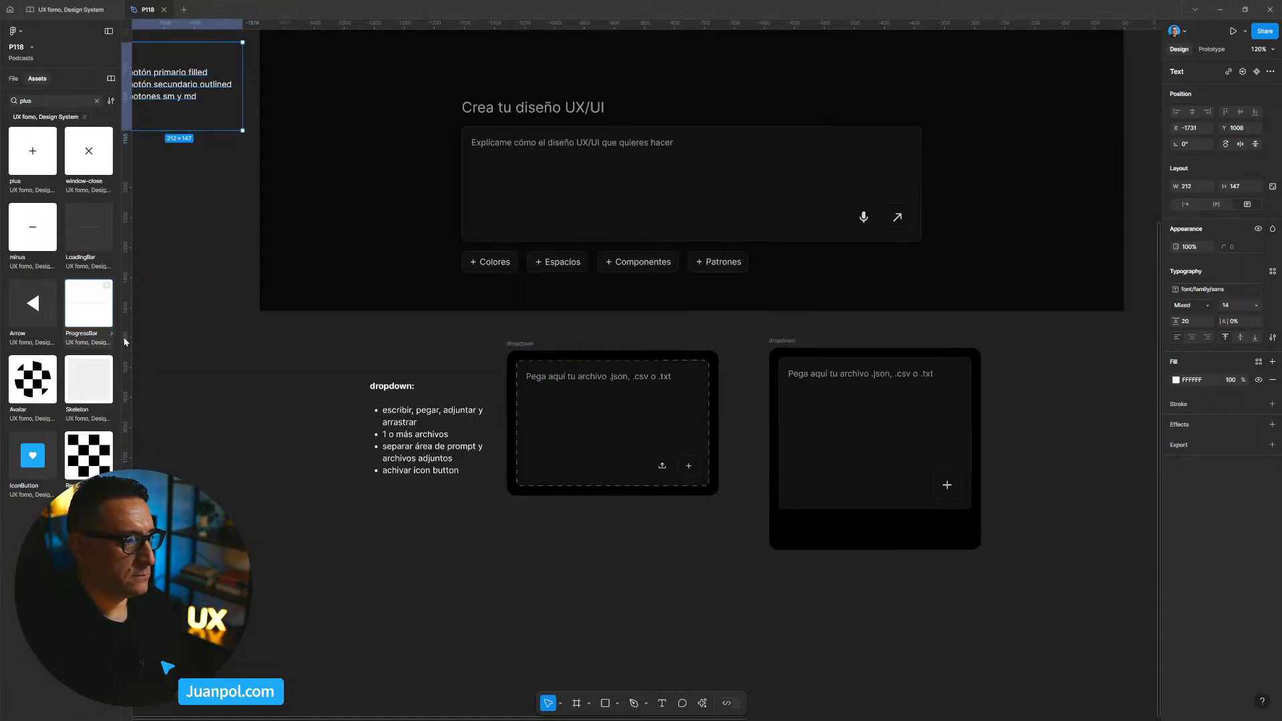
{"action": "left_click", "coordinate": [346, 439]}
{"action": "scroll", "coordinate": [440, 477], "scroll_direction": "up", "scroll_amount": 2}
{"action": "scroll", "coordinate": [440, 477], "scroll_direction": "left", "scroll_amount": 4}
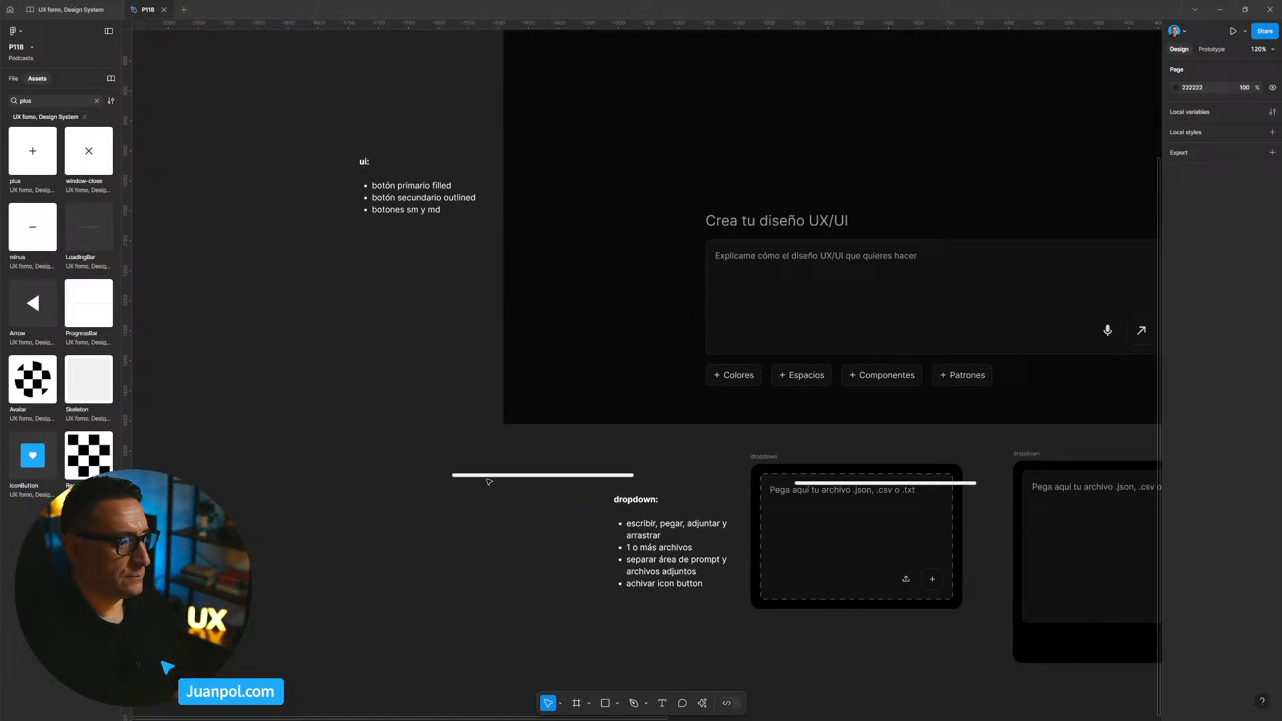
{"action": "left_click", "coordinate": [461, 475]}
{"action": "key", "text": "Delete"}
{"action": "scroll", "coordinate": [899, 493], "scroll_direction": "right", "scroll_amount": 3}
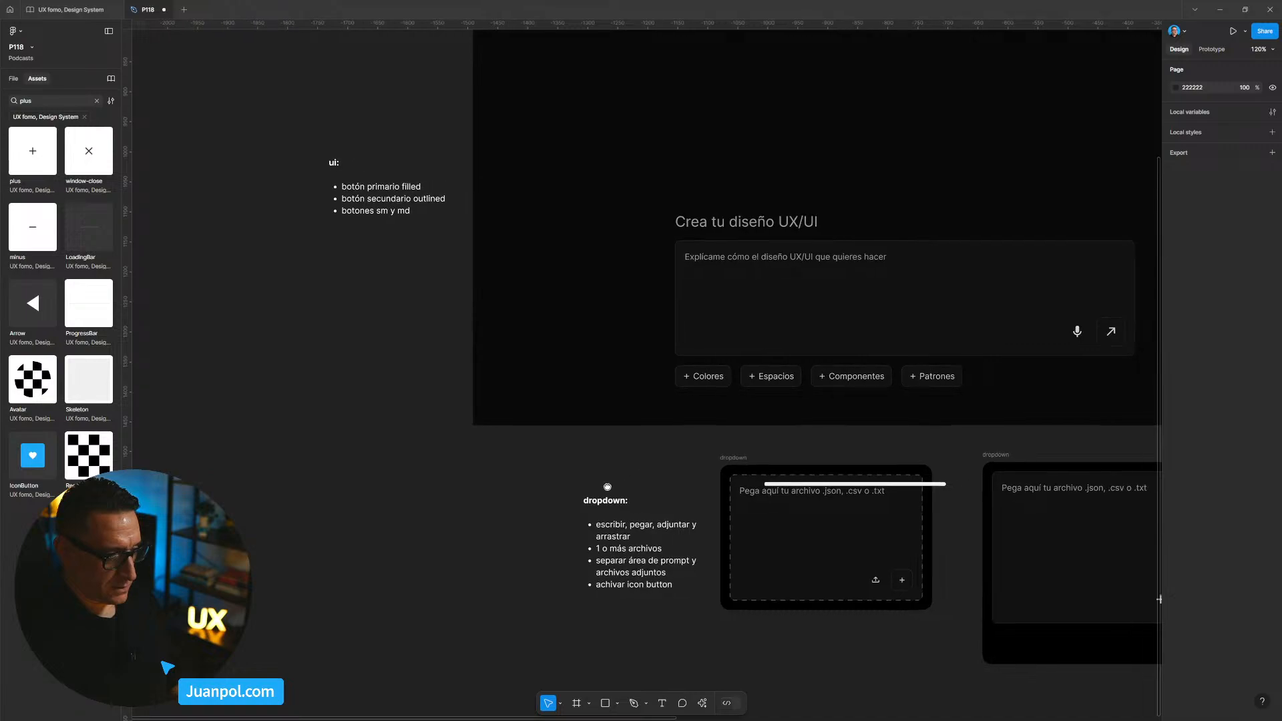
{"action": "left_click", "coordinate": [875, 484]}
{"action": "key", "text": "Delete"}
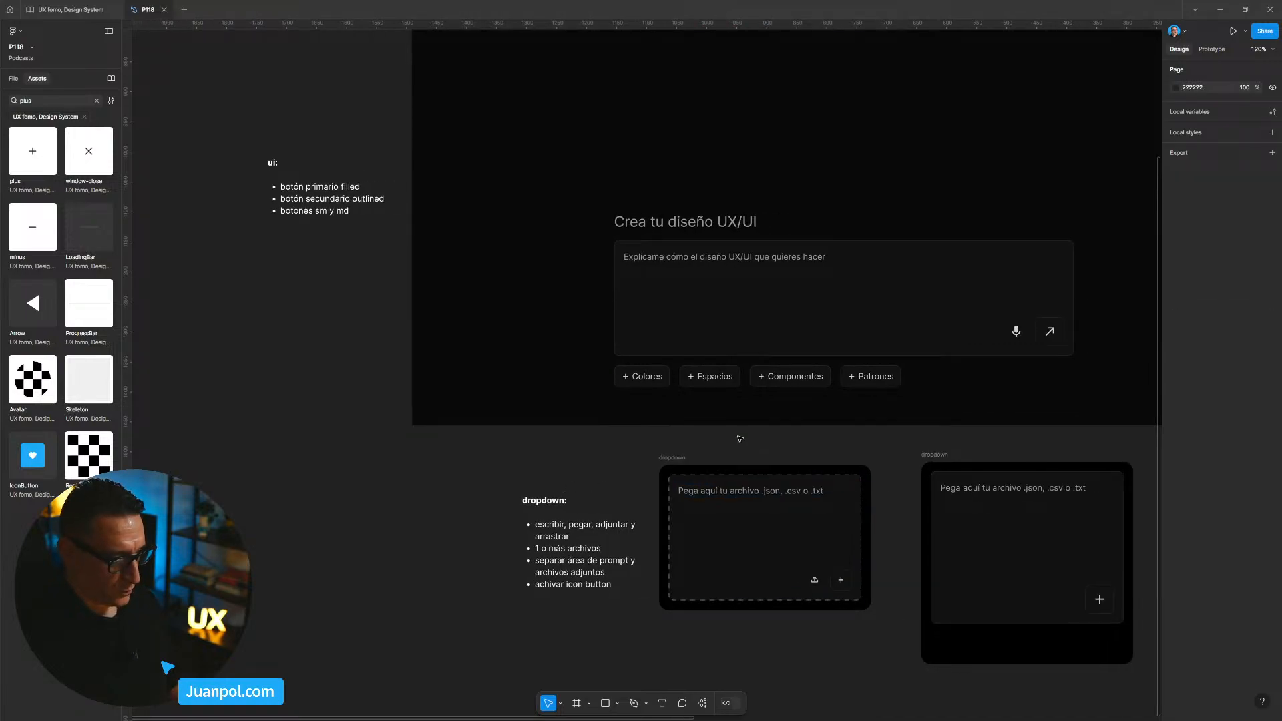
Add a "spinner" bullet to the "ui:" note, separated by a blank line from the button bullets.
{"action": "scroll", "coordinate": [739, 431], "scroll_direction": "up", "scroll_amount": 5}
{"action": "scroll", "coordinate": [454, 421], "scroll_direction": "left", "scroll_amount": 8}
{"action": "scroll", "coordinate": [454, 420], "scroll_direction": "up", "scroll_amount": 2}
{"action": "scroll", "coordinate": [535, 398], "scroll_direction": "down", "scroll_amount": 3}
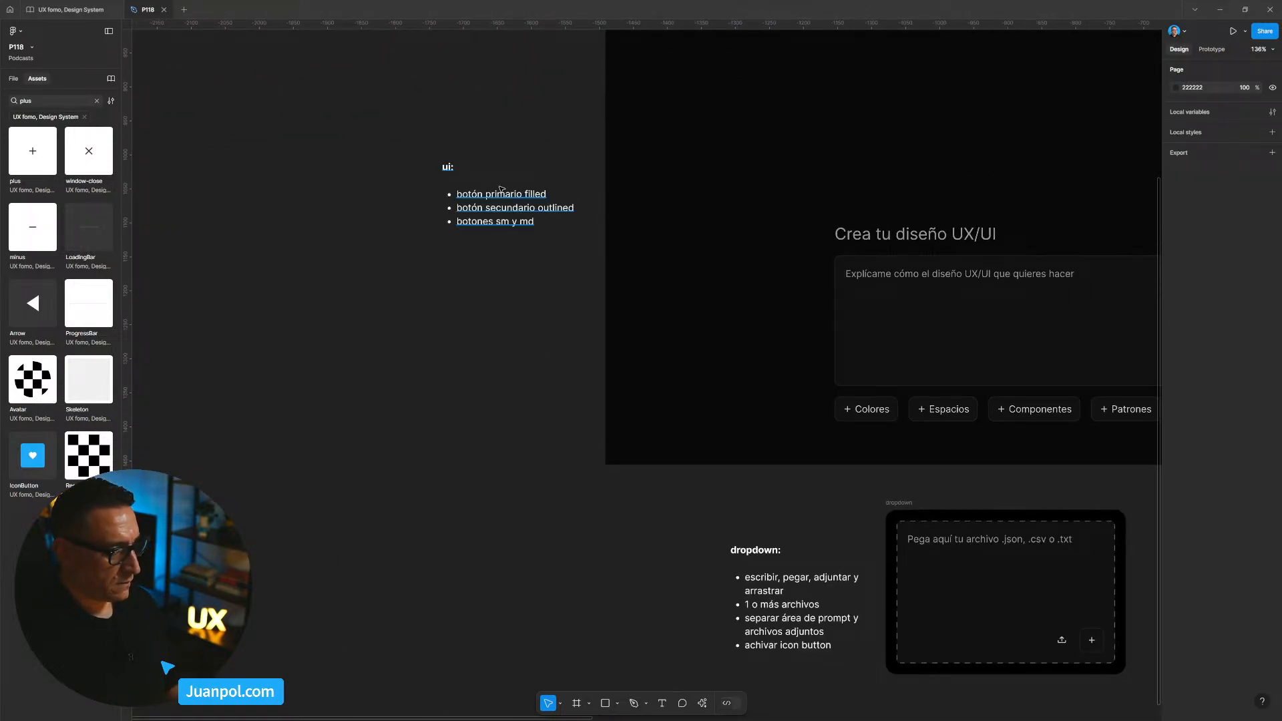
{"action": "double_click", "coordinate": [490, 204]}
{"action": "left_click", "coordinate": [564, 219]}
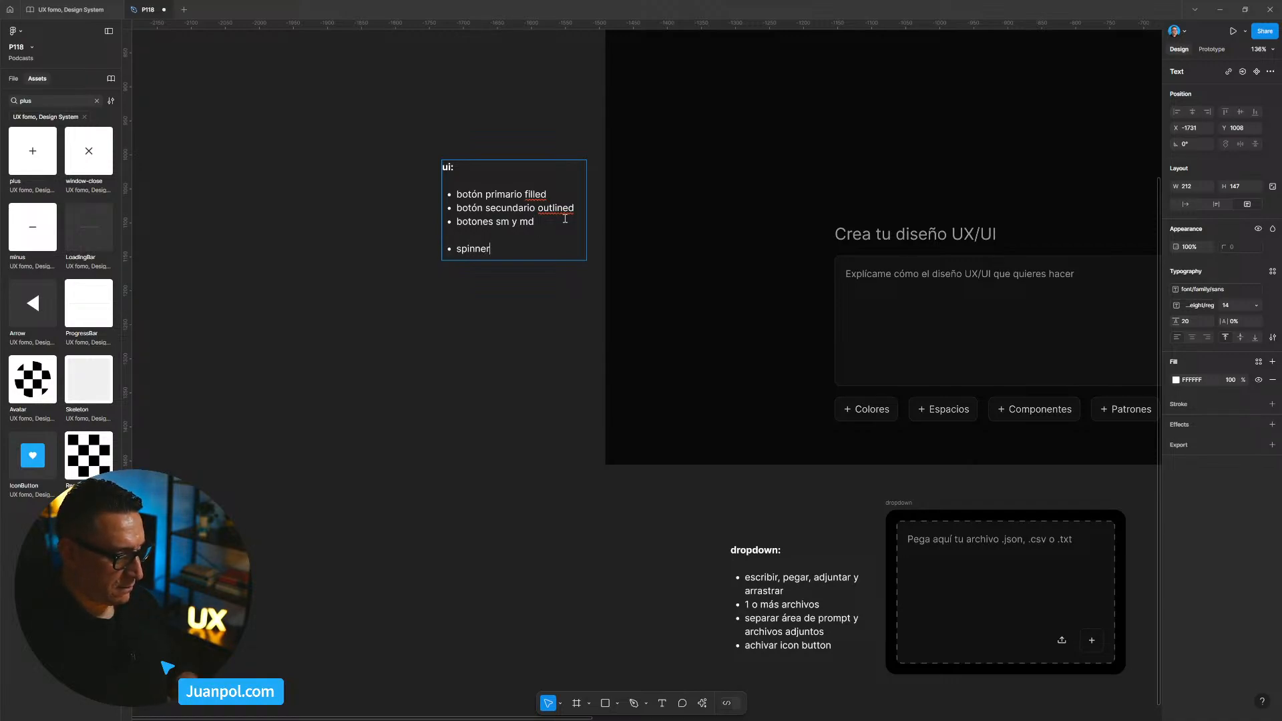
{"action": "key", "text": "Escape"}
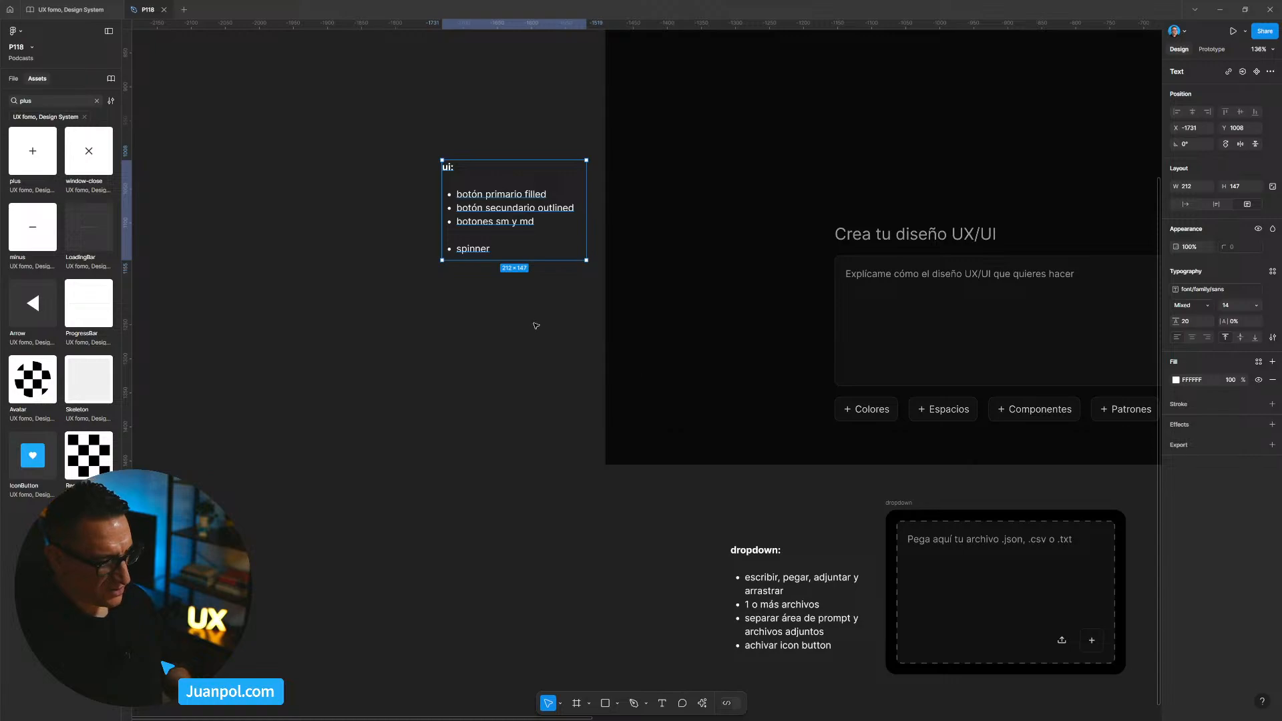
Move the "ui:" note next to the "dropdown:" note, to X -1561 and Y 1568.
{"action": "scroll", "coordinate": [472, 271], "scroll_direction": "right", "scroll_amount": 2}
{"action": "left_click_drag", "start_coordinate": [441, 244], "coordinate": [578, 621]}
{"action": "scroll", "coordinate": [660, 479], "scroll_direction": "down", "scroll_amount": 2}
{"action": "scroll", "coordinate": [660, 479], "scroll_direction": "right", "scroll_amount": 2}
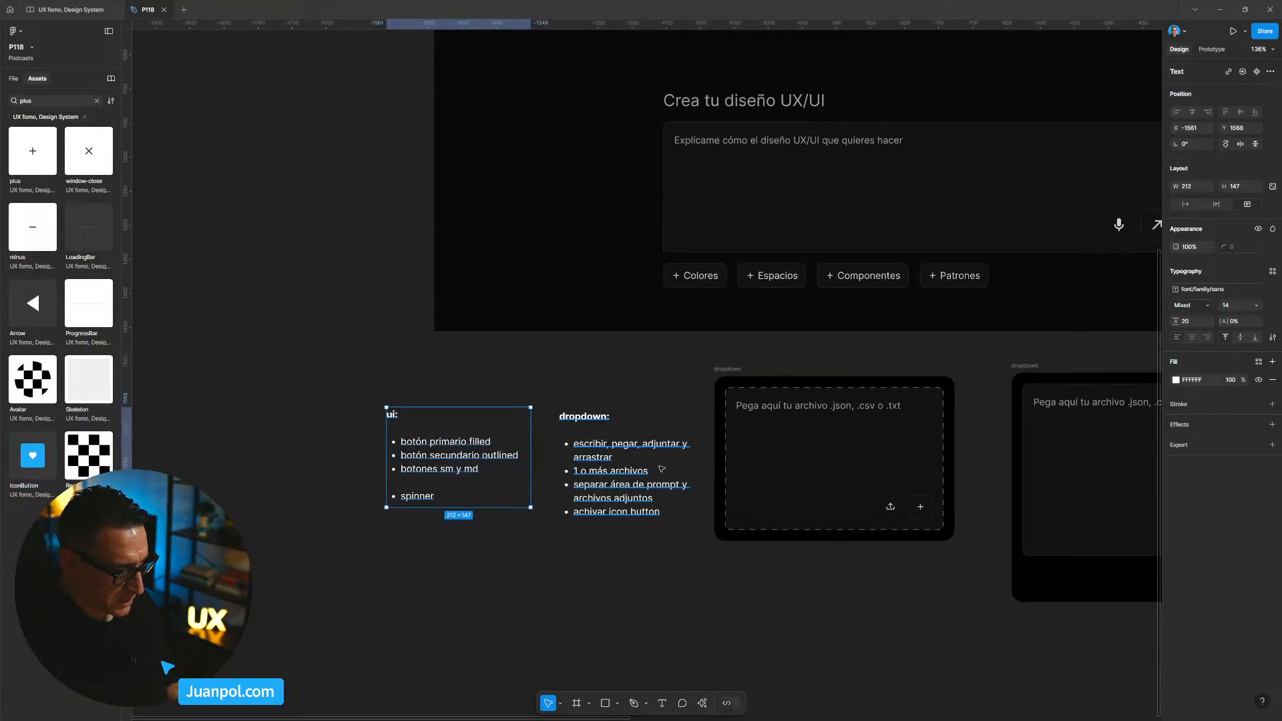
{"action": "left_click", "coordinate": [654, 382]}
Duplicate the "ui:" note directly below the original at X -1561, Y 1749.
{"action": "scroll", "coordinate": [653, 383], "scroll_direction": "down", "scroll_amount": 1}
{"action": "left_click_drag", "start_coordinate": [683, 381], "coordinate": [520, 436]}
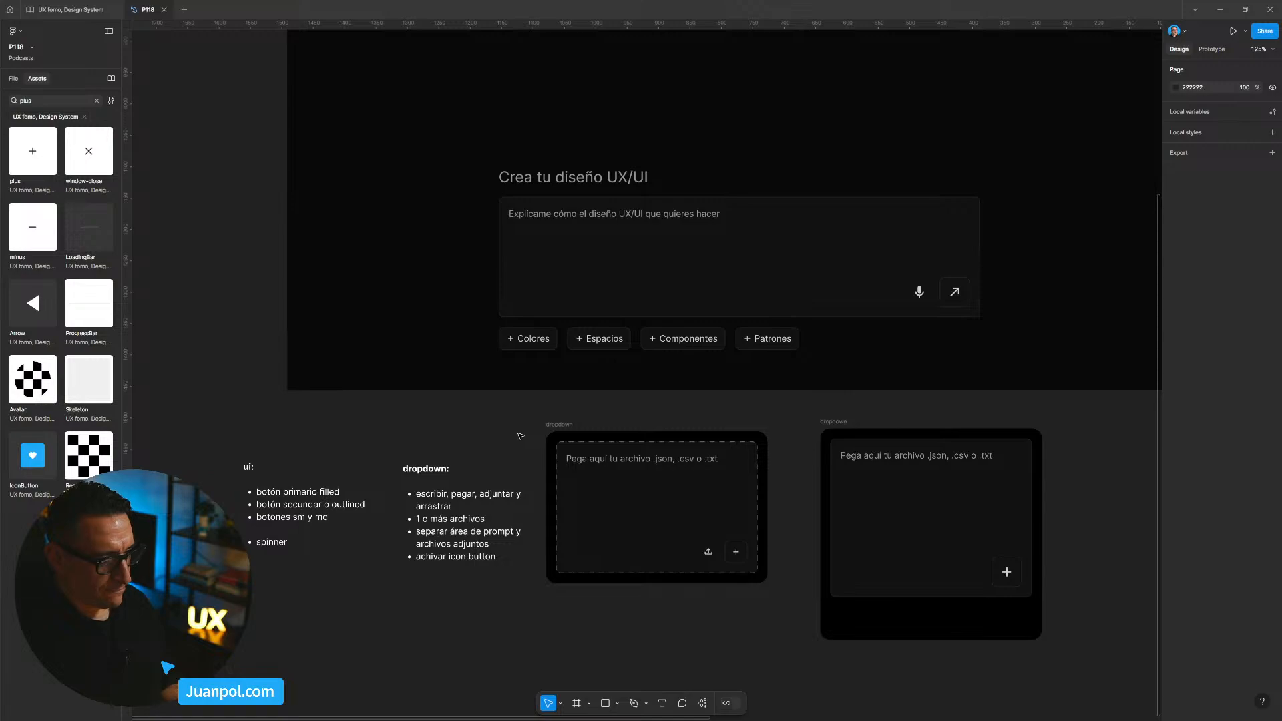
{"action": "scroll", "coordinate": [521, 436], "scroll_direction": "down", "scroll_amount": 1}
{"action": "left_click_drag", "start_coordinate": [864, 402], "coordinate": [821, 470]}
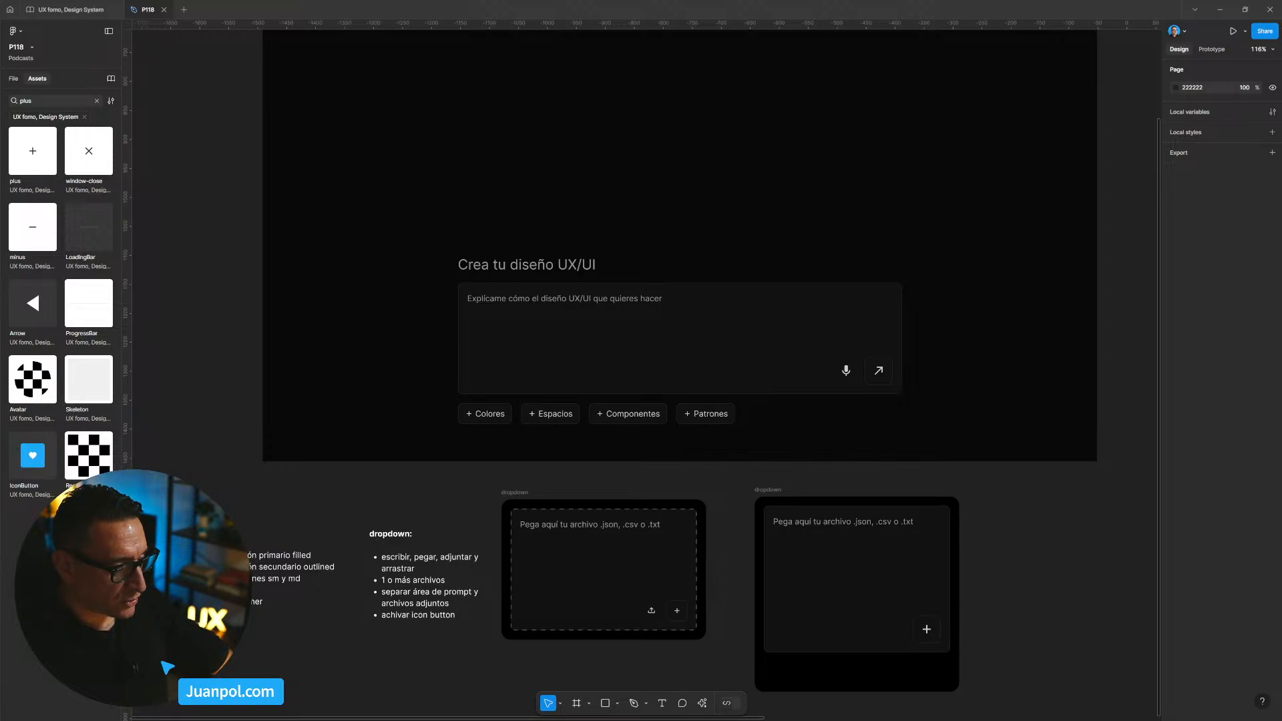
{"action": "left_click", "coordinate": [310, 613]}
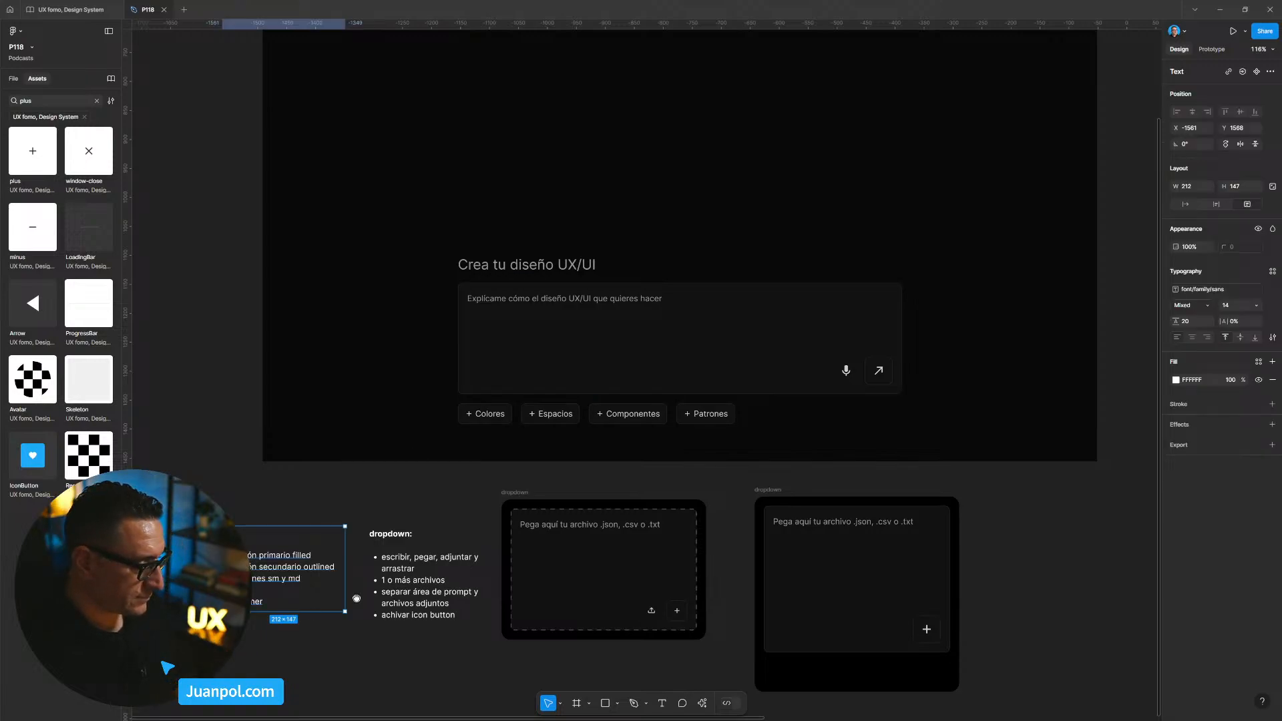
{"action": "left_click_drag", "start_coordinate": [310, 615], "coordinate": [699, 445]}
{"action": "double_click", "coordinate": [651, 431]}
{"action": "double_click", "coordinate": [677, 473]}
{"action": "left_click_drag", "start_coordinate": [649, 405], "coordinate": [636, 494]}
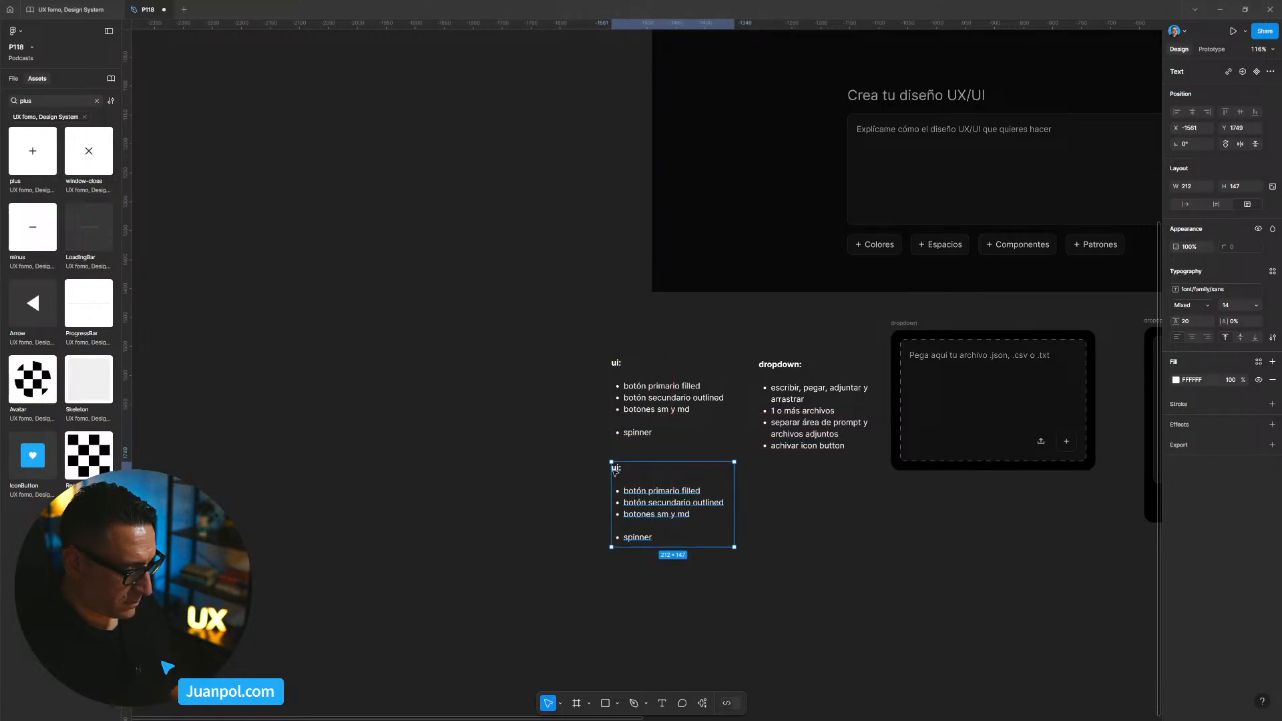
Change the heading of the lower "ui:" copy to "uxfomo:".
{"action": "scroll", "coordinate": [620, 470], "scroll_direction": "up", "scroll_amount": 10}
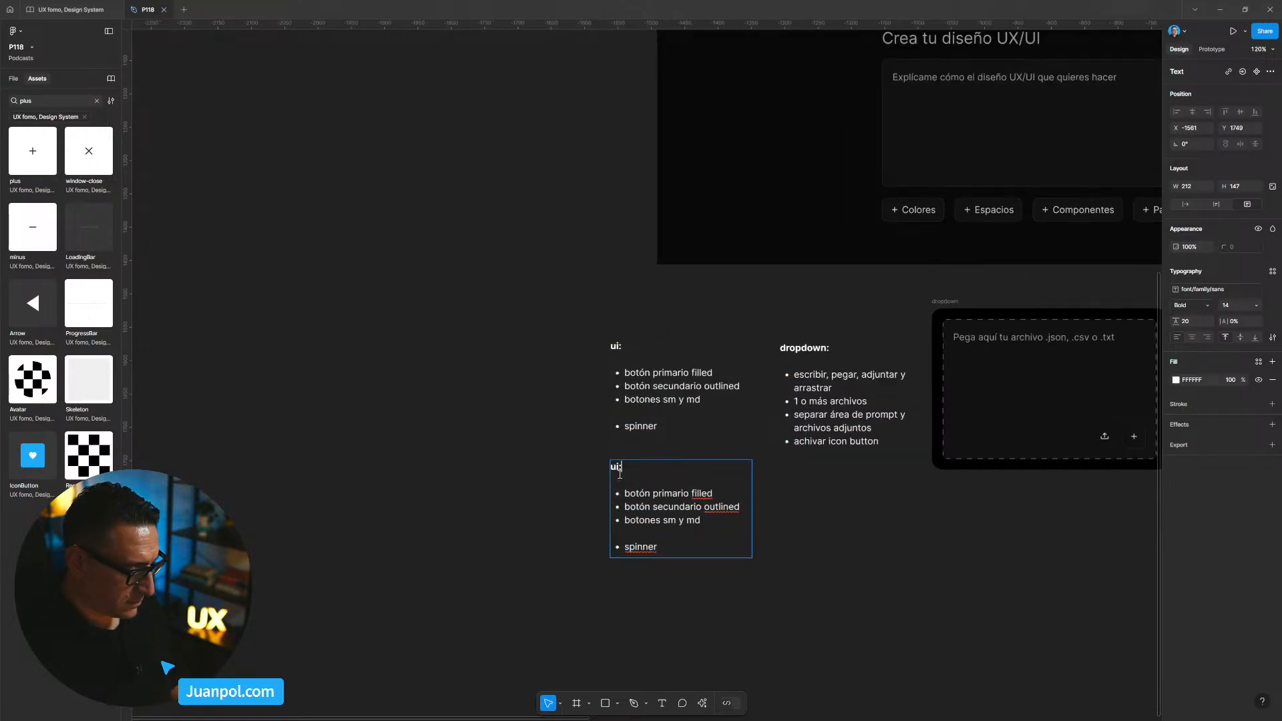
{"action": "scroll", "coordinate": [620, 470], "scroll_direction": "down", "scroll_amount": 2}
{"action": "double_click", "coordinate": [615, 394]}
{"action": "left_click_drag", "start_coordinate": [615, 394], "coordinate": [496, 390]}
{"action": "type", "text": "uxfomo"}
{"action": "scroll", "coordinate": [437, 421], "scroll_direction": "down", "scroll_amount": 2}
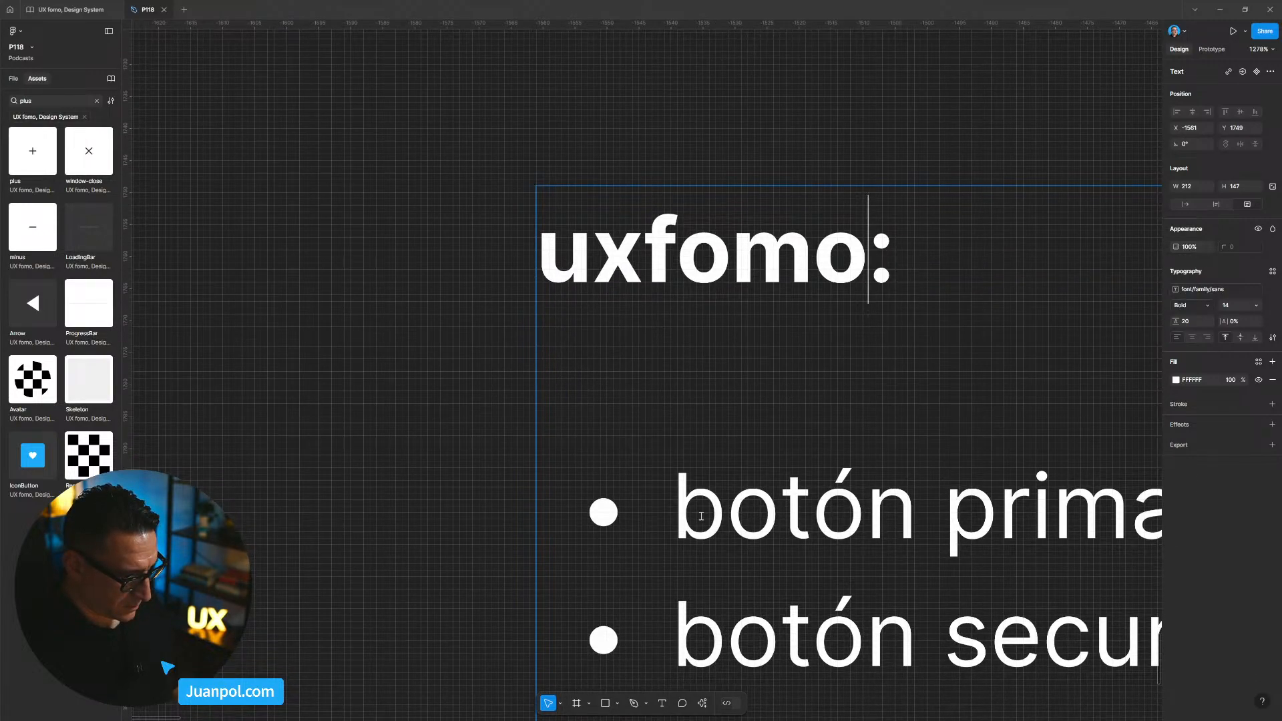
{"action": "scroll", "coordinate": [701, 516], "scroll_direction": "down", "scroll_amount": 3}
{"action": "scroll", "coordinate": [701, 516], "scroll_direction": "down", "scroll_amount": 2}
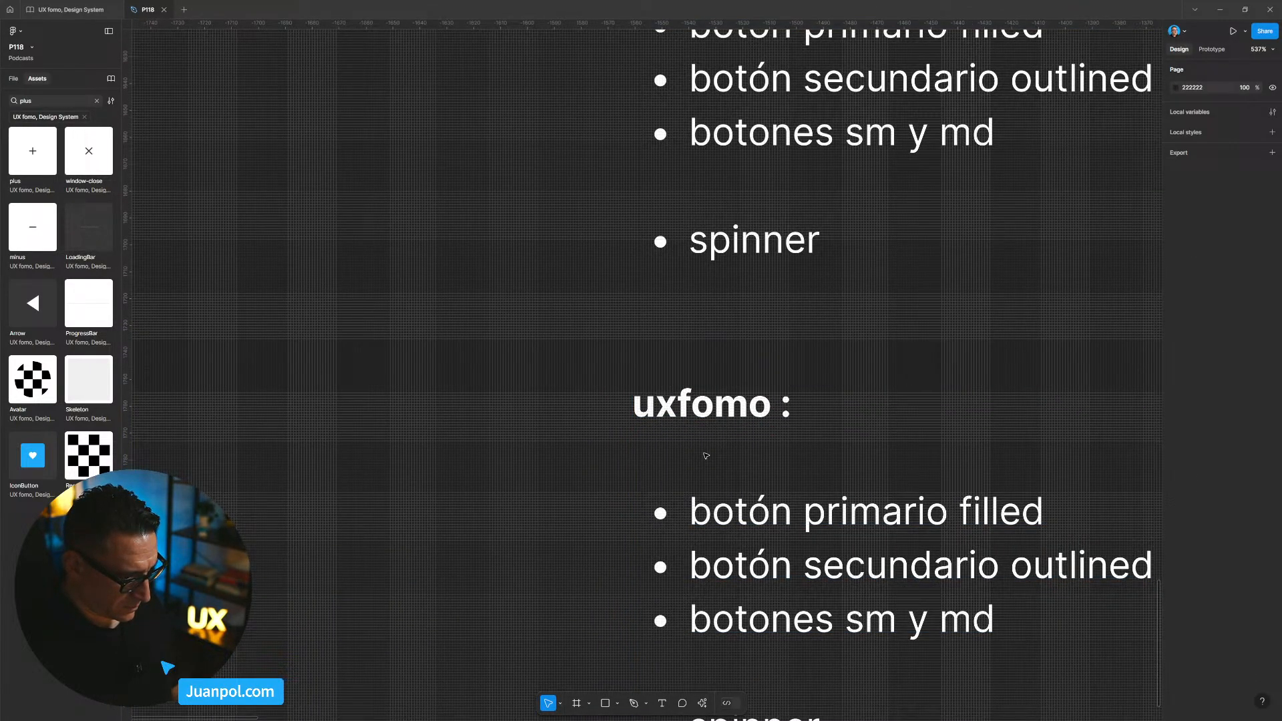
{"action": "key", "text": "BackSpace"}
Replace all bullets in the "uxfomo:" note with the single bullet "añadir iconos faltantes".
{"action": "left_click", "coordinate": [524, 527]}
{"action": "left_click_drag", "start_coordinate": [524, 528], "coordinate": [293, 282]}
{"action": "scroll", "coordinate": [294, 283], "scroll_direction": "down", "scroll_amount": 1}
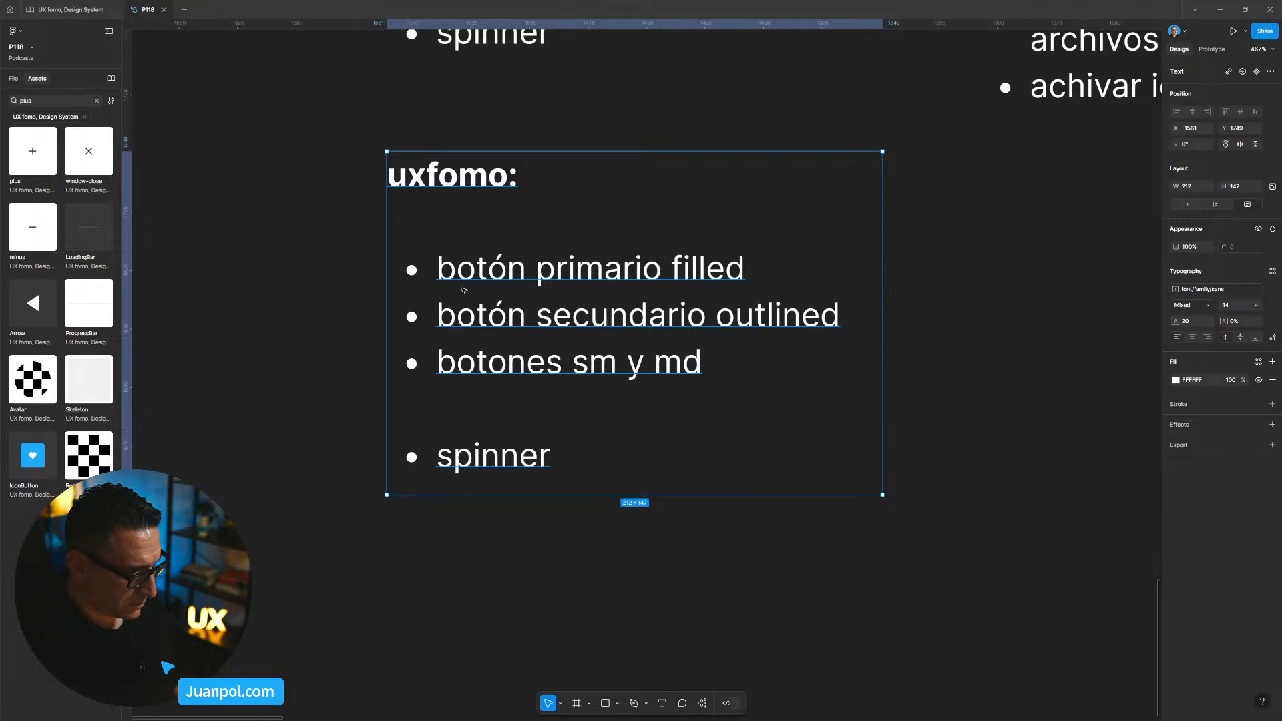
{"action": "triple_click", "coordinate": [467, 283]}
{"action": "double_click", "coordinate": [467, 283]}
{"action": "left_click", "coordinate": [652, 492], "text": "shift"}
{"action": "type", "text": "aña"}
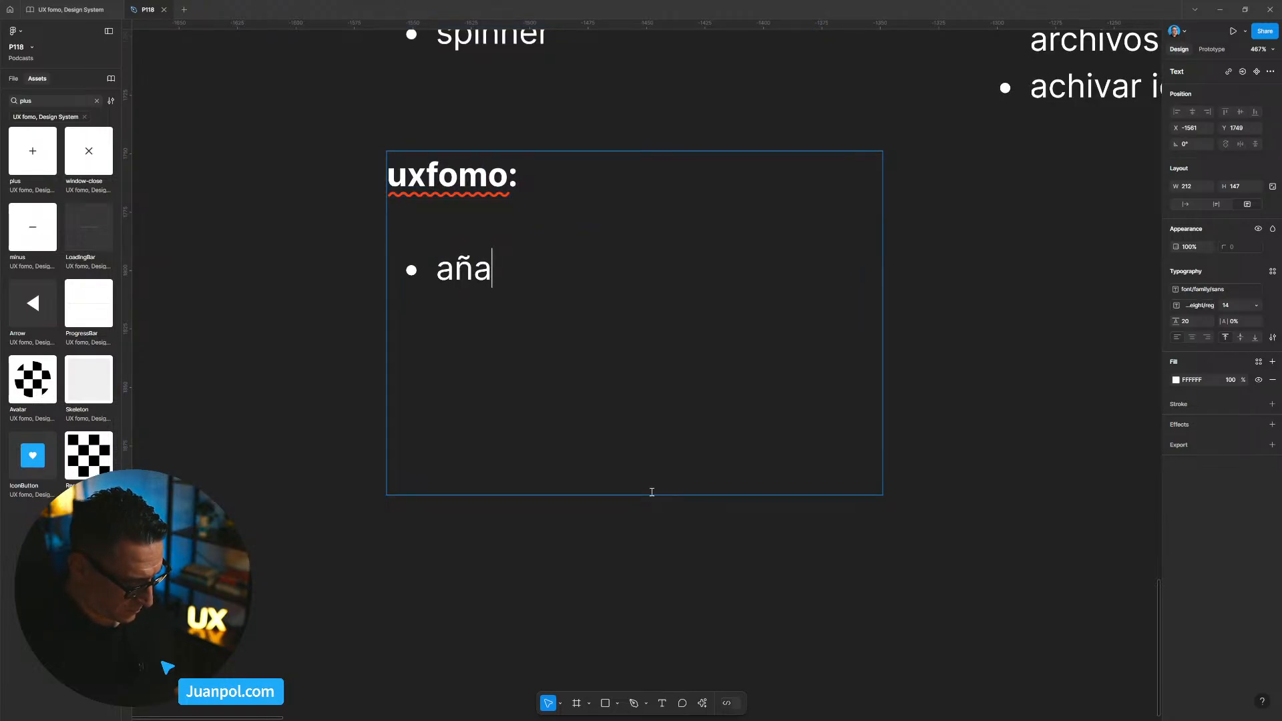
{"action": "type", "text": "dir iconos falt"}
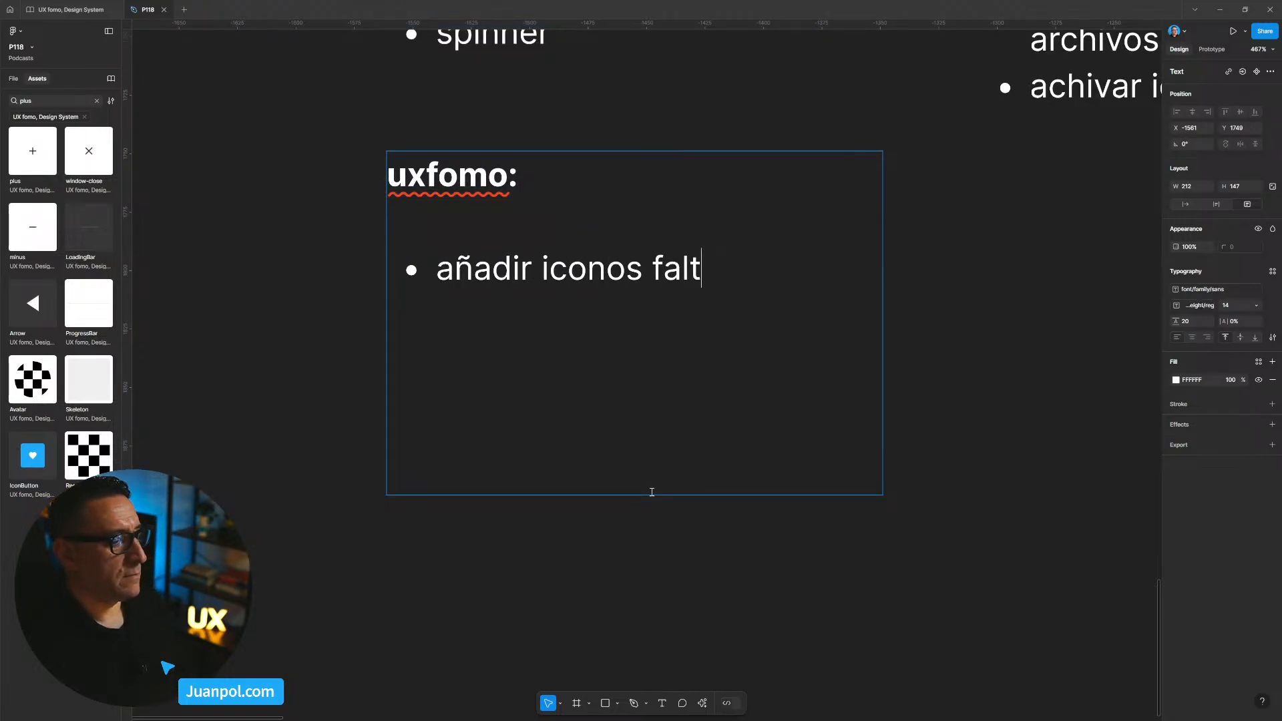
{"action": "type", "text": "antes"}
{"action": "left_click", "coordinate": [1024, 371]}
Move the light Frame 2 directly below the light Frame 1, to X 90 and Y 1193.
{"action": "scroll", "coordinate": [1021, 378], "scroll_direction": "down", "scroll_amount": 5}
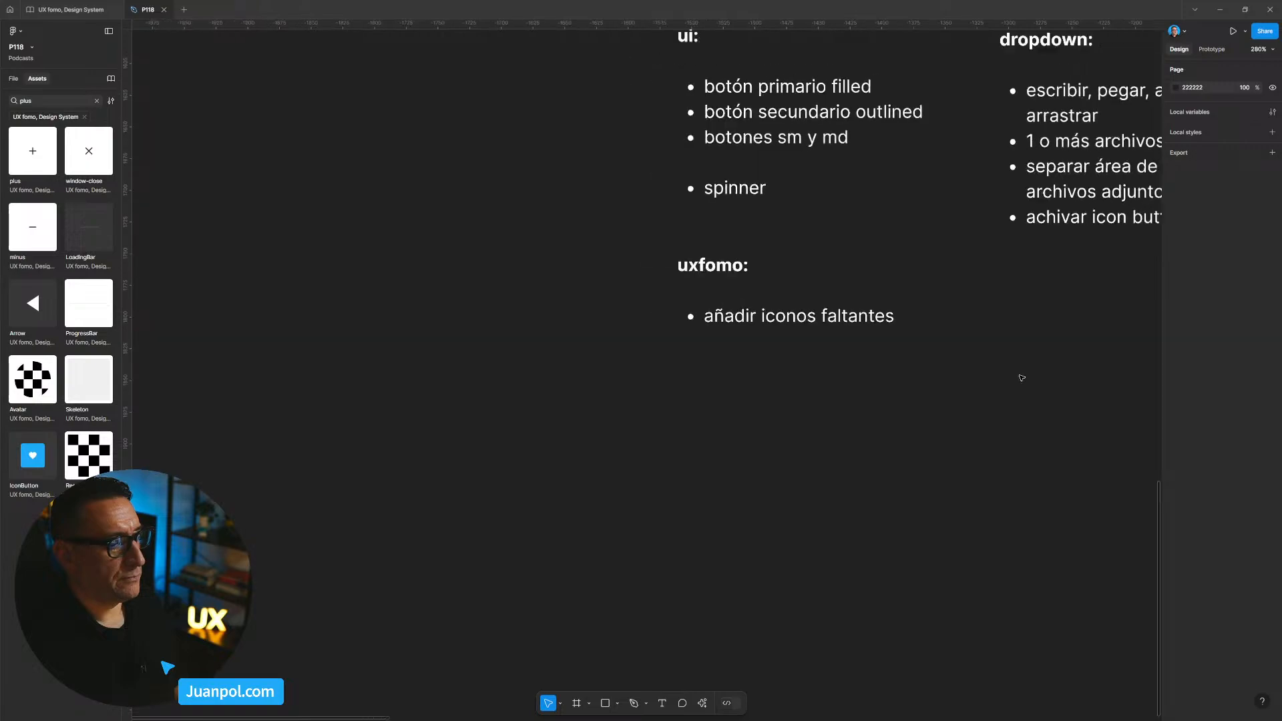
{"action": "scroll", "coordinate": [1022, 378], "scroll_direction": "down", "scroll_amount": 1}
{"action": "left_click_drag", "start_coordinate": [1092, 363], "coordinate": [627, 386]}
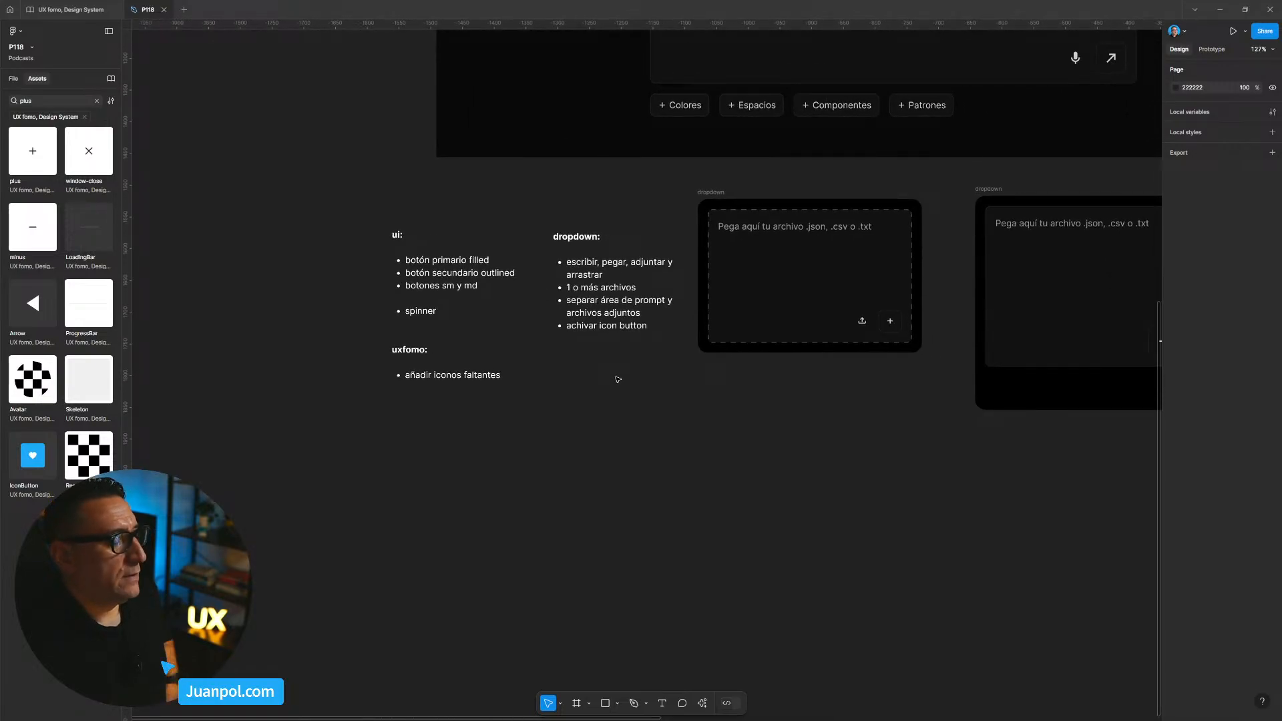
{"action": "scroll", "coordinate": [651, 308], "scroll_direction": "down", "scroll_amount": 1}
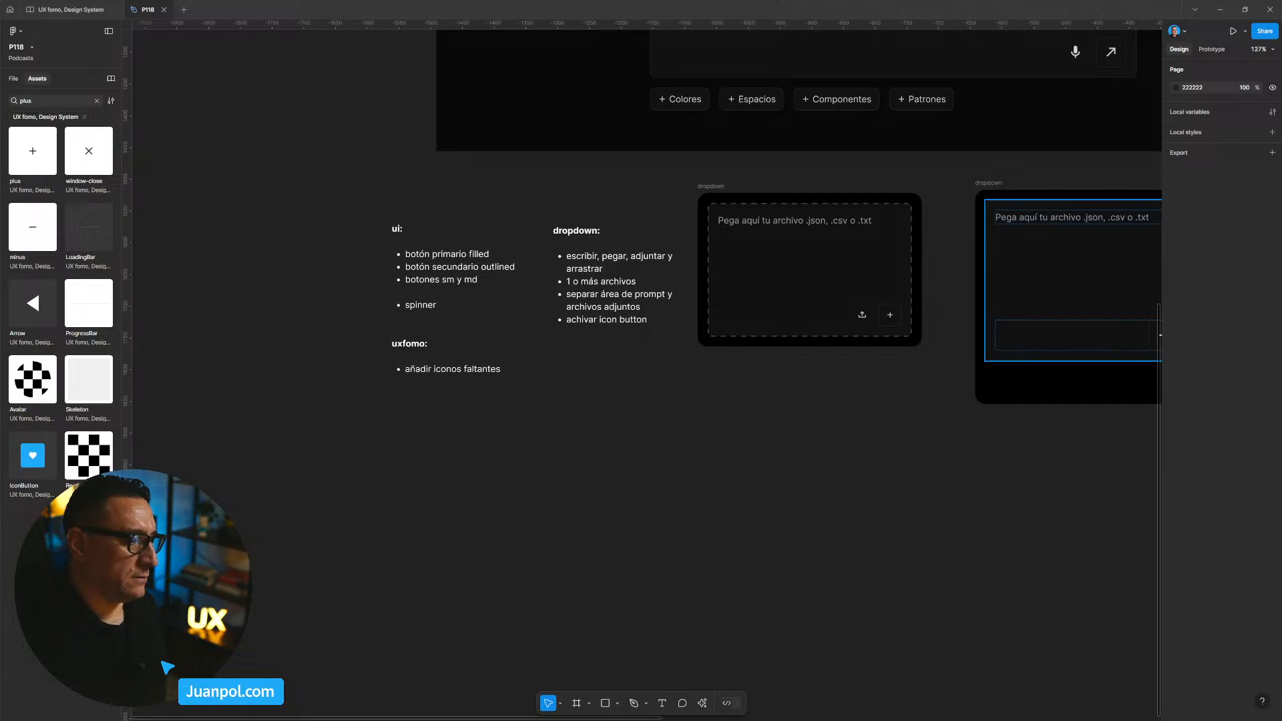
{"action": "scroll", "coordinate": [833, 409], "scroll_direction": "down", "scroll_amount": 1}
{"action": "scroll", "coordinate": [828, 410], "scroll_direction": "down", "scroll_amount": 4}
{"action": "left_click_drag", "start_coordinate": [846, 403], "coordinate": [573, 532]}
{"action": "left_click_drag", "start_coordinate": [763, 479], "coordinate": [566, 600]}
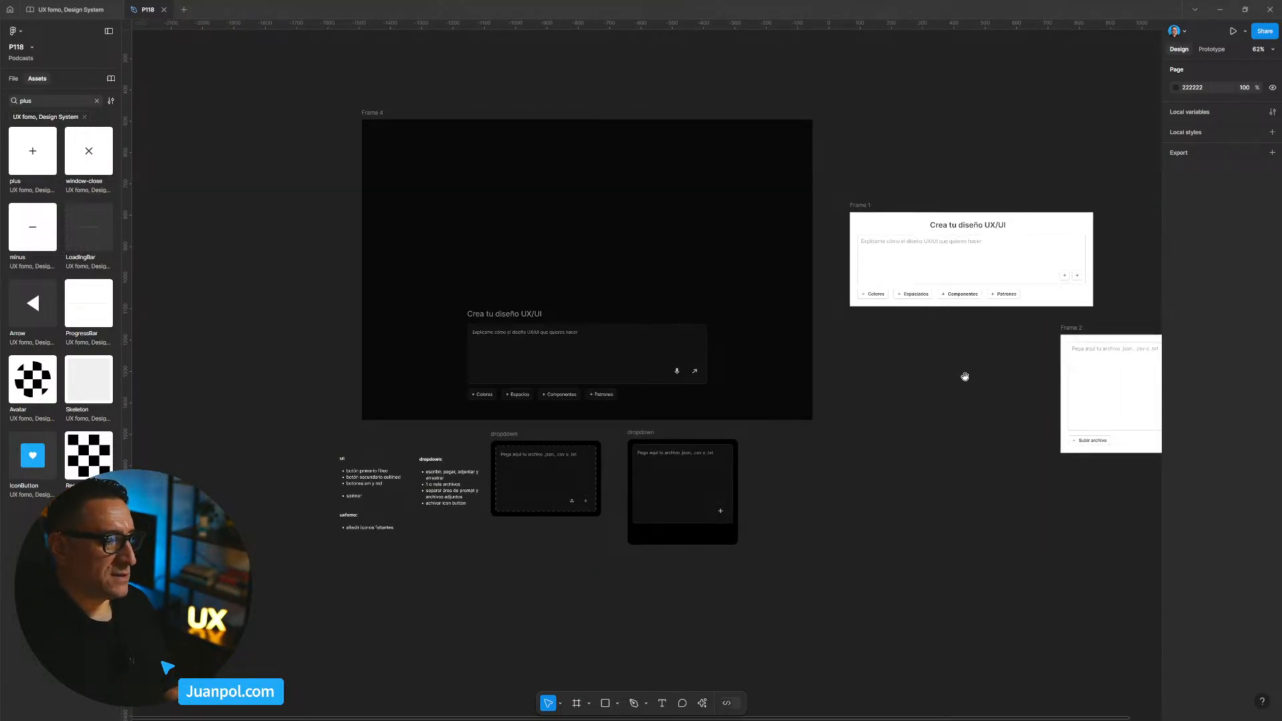
{"action": "left_click_drag", "start_coordinate": [951, 362], "coordinate": [667, 360]}
{"action": "left_click", "coordinate": [790, 331]}
{"action": "left_click_drag", "start_coordinate": [791, 331], "coordinate": [858, 329]}
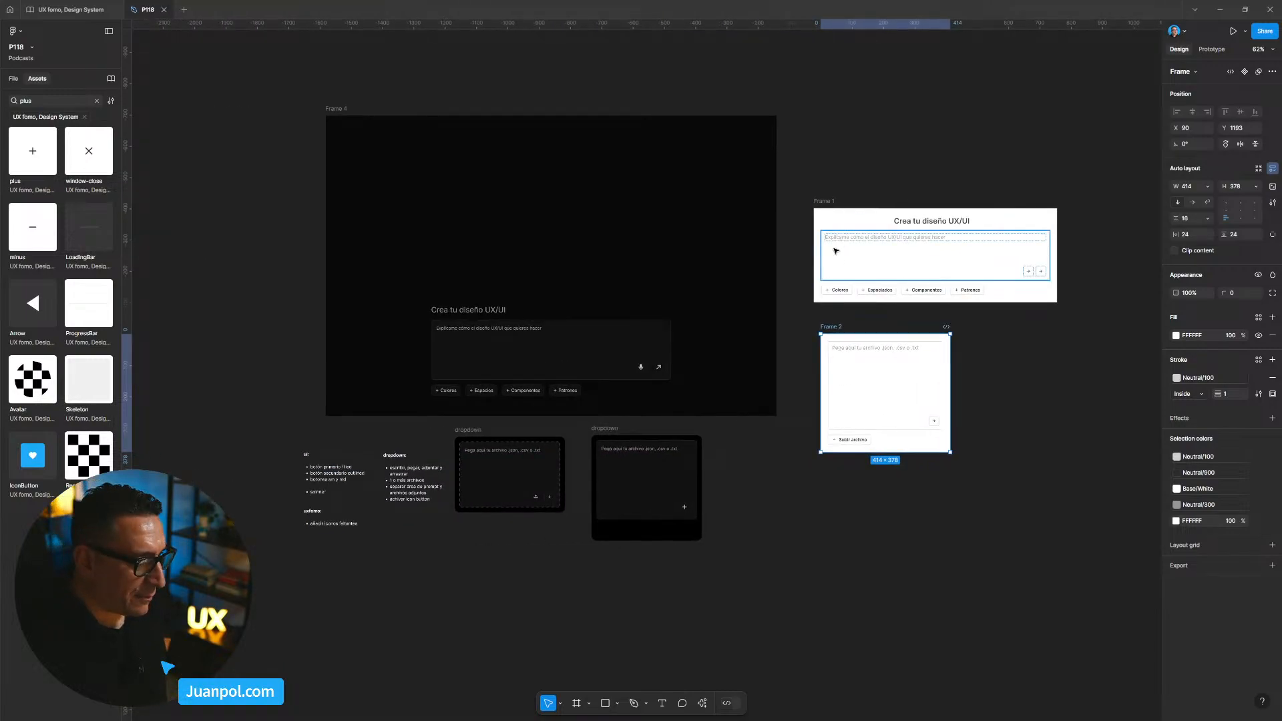
Delete the solid-bordered "dropdown" frame with the empty row beneath its text area, keeping the dashed version.
{"action": "scroll", "coordinate": [774, 361], "scroll_direction": "up", "scroll_amount": 1}
{"action": "scroll", "coordinate": [646, 526], "scroll_direction": "up", "scroll_amount": 1}
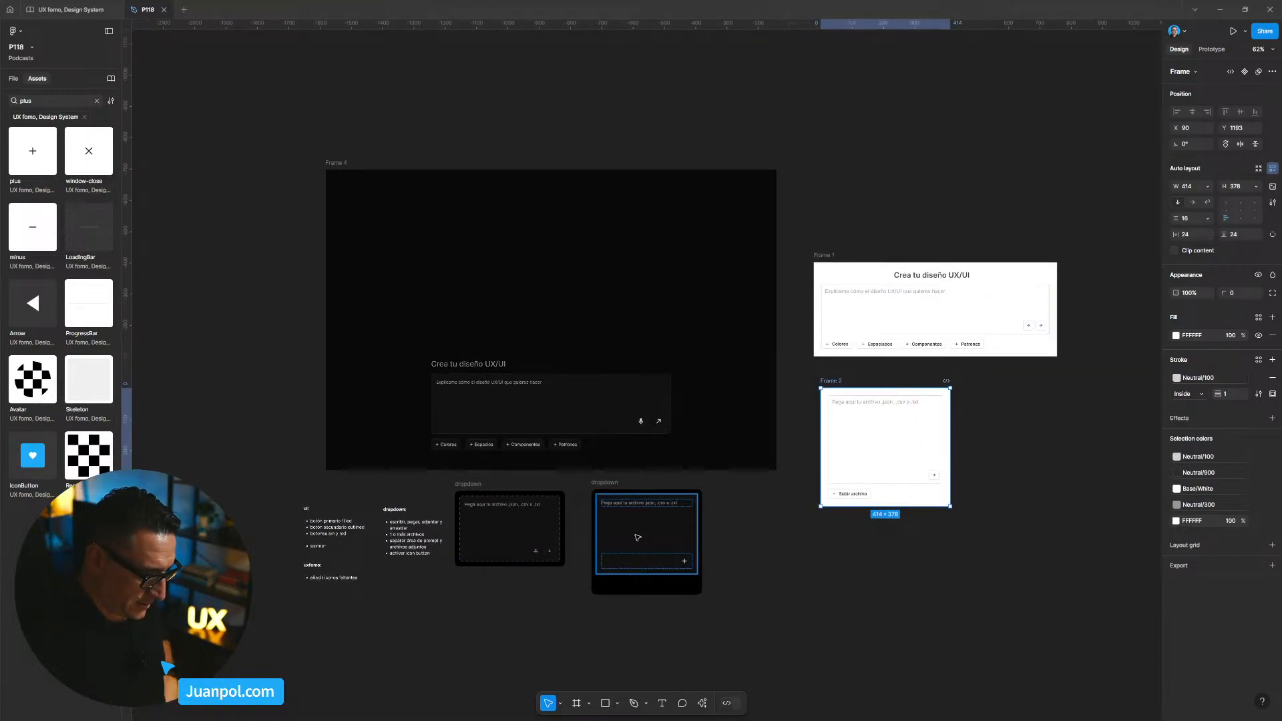
{"action": "scroll", "coordinate": [647, 527], "scroll_direction": "up", "scroll_amount": 5}
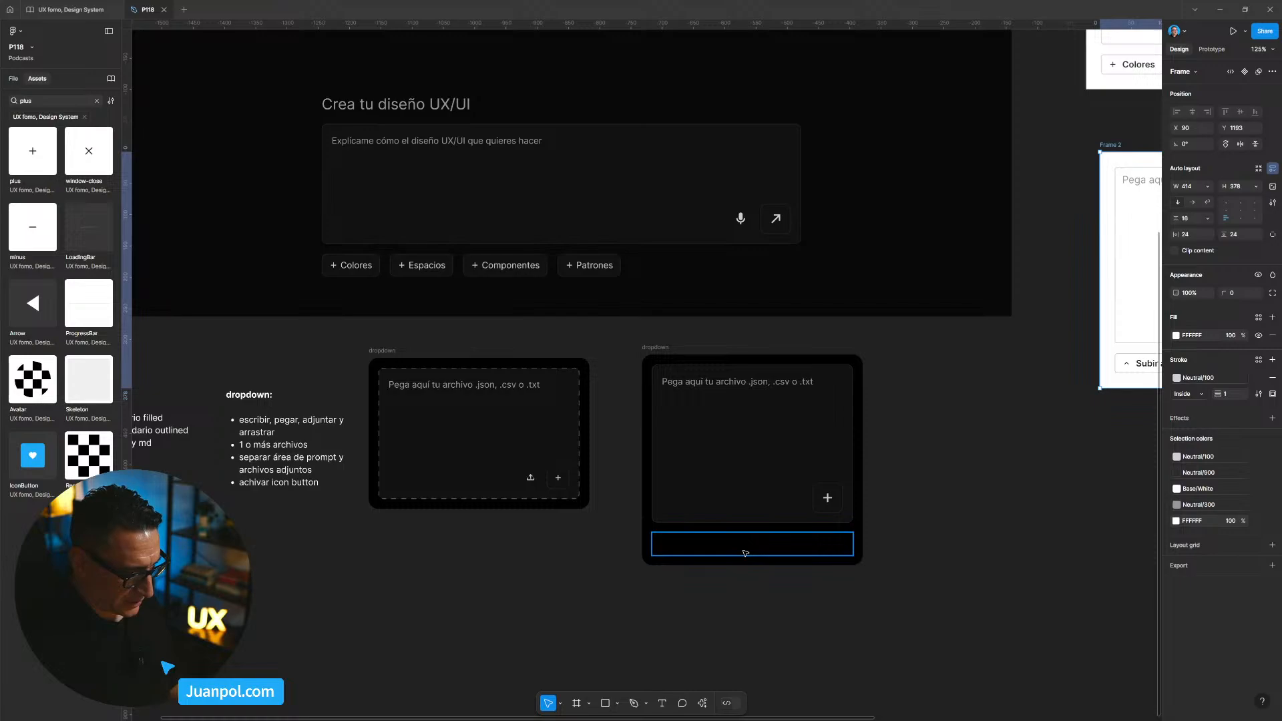
{"action": "left_click", "coordinate": [745, 553]}
{"action": "key", "text": "ctrl+y"}
{"action": "key", "text": "ctrl+y"}
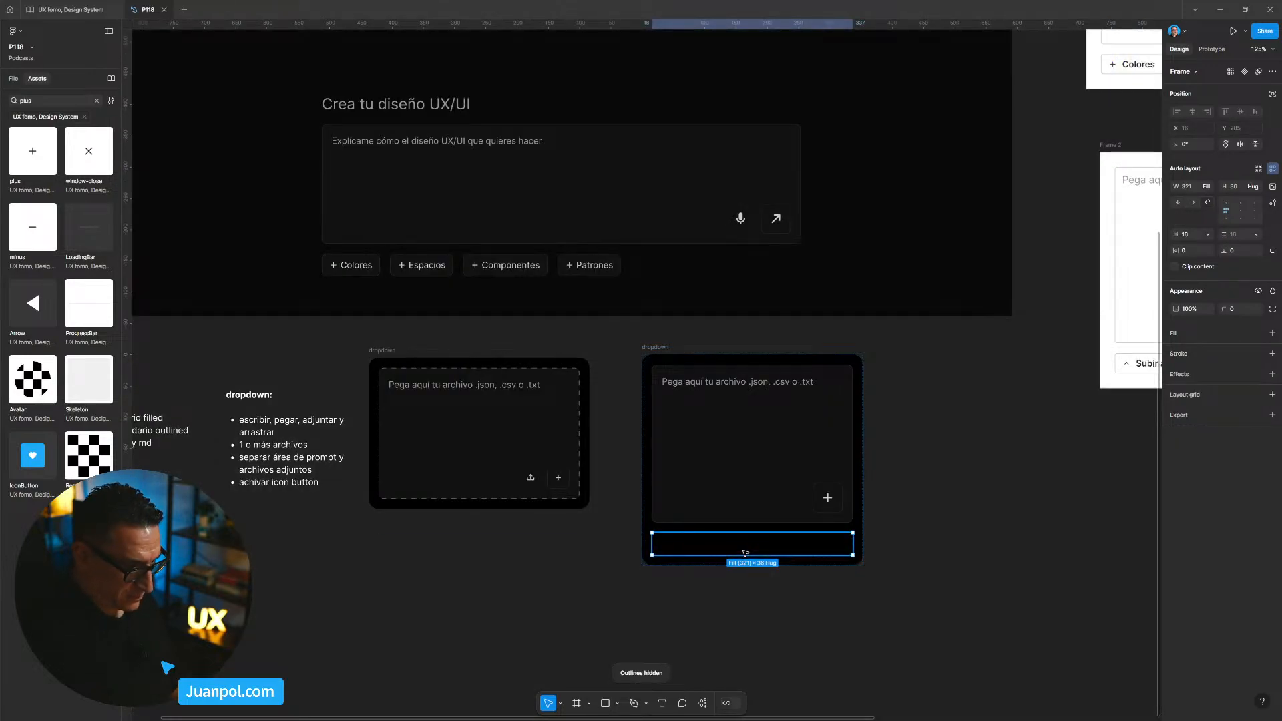
{"action": "left_click", "coordinate": [655, 346]}
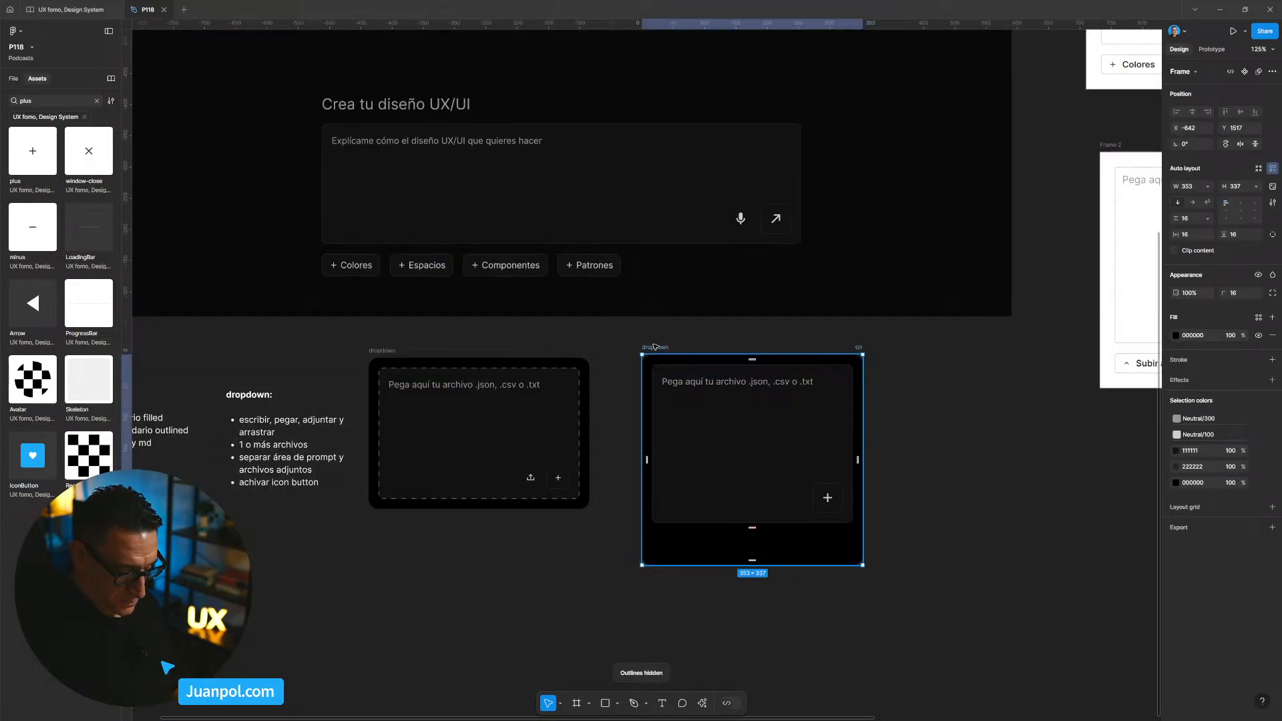
{"action": "key", "text": "Delete"}
Add a "paleta de colores" bullet to the "ui:" note, separated by a blank line from "spinner".
{"action": "scroll", "coordinate": [821, 410], "scroll_direction": "left", "scroll_amount": 5}
{"action": "scroll", "coordinate": [768, 434], "scroll_direction": "down", "scroll_amount": 2}
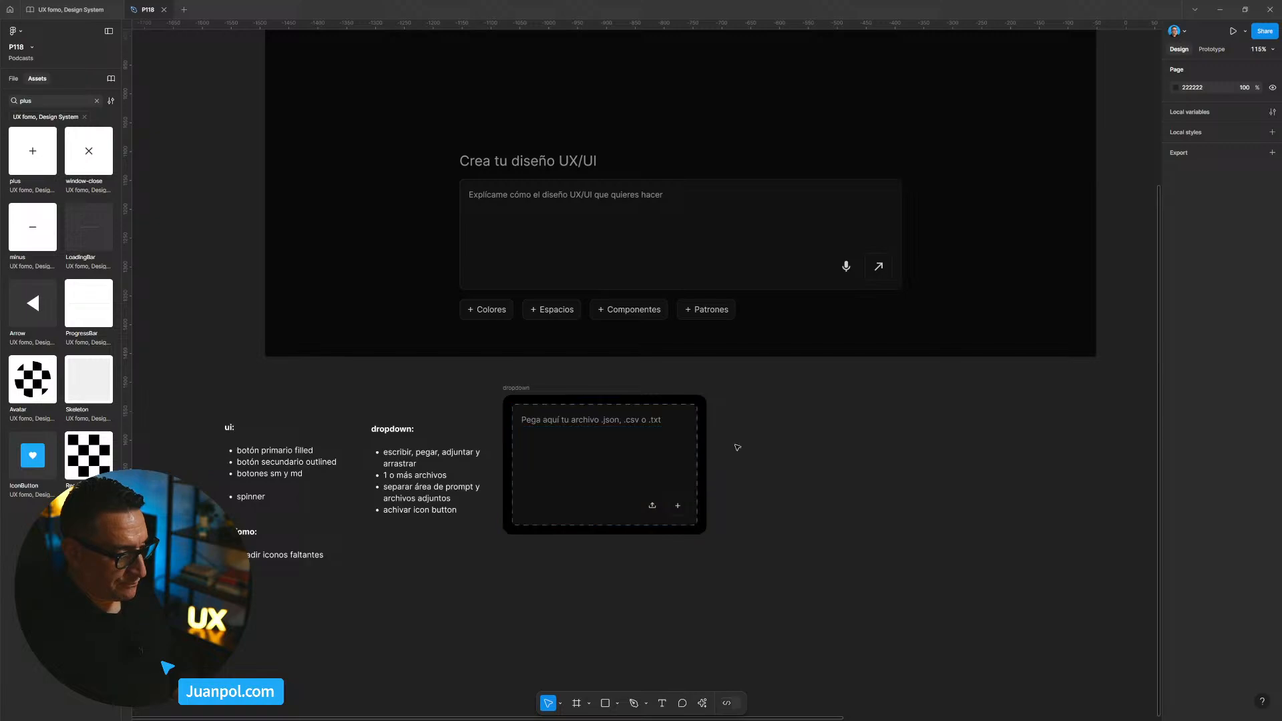
{"action": "scroll", "coordinate": [734, 449], "scroll_direction": "up", "scroll_amount": 1}
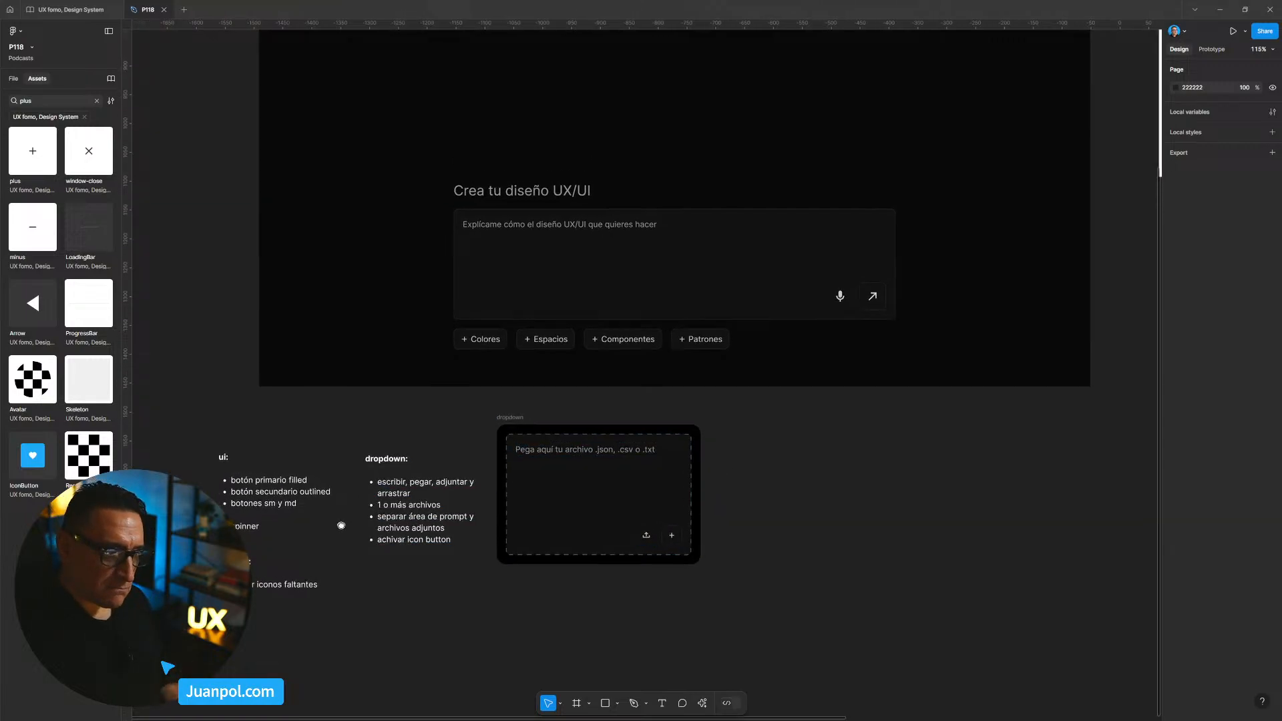
{"action": "left_click_drag", "start_coordinate": [336, 525], "coordinate": [470, 510]}
{"action": "scroll", "coordinate": [446, 494], "scroll_direction": "up", "scroll_amount": 5}
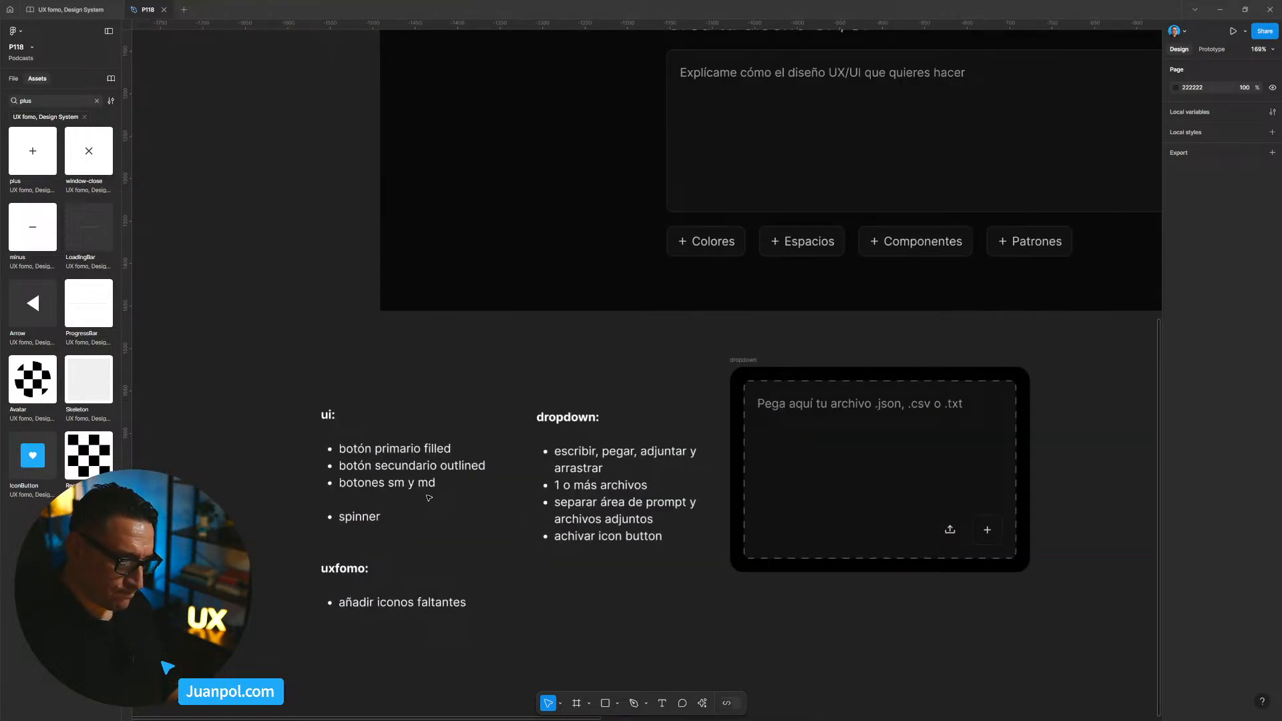
{"action": "double_click", "coordinate": [400, 517]}
{"action": "left_click", "coordinate": [388, 521]}
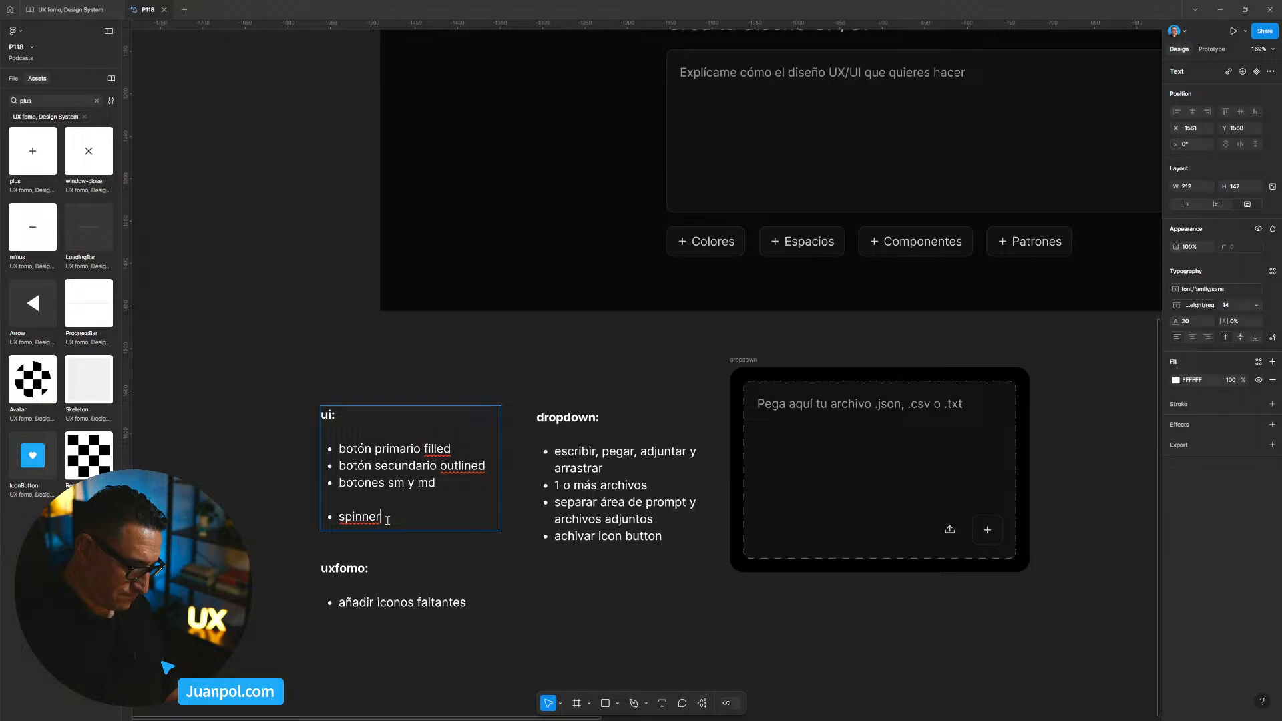
{"action": "key", "text": "Return"}
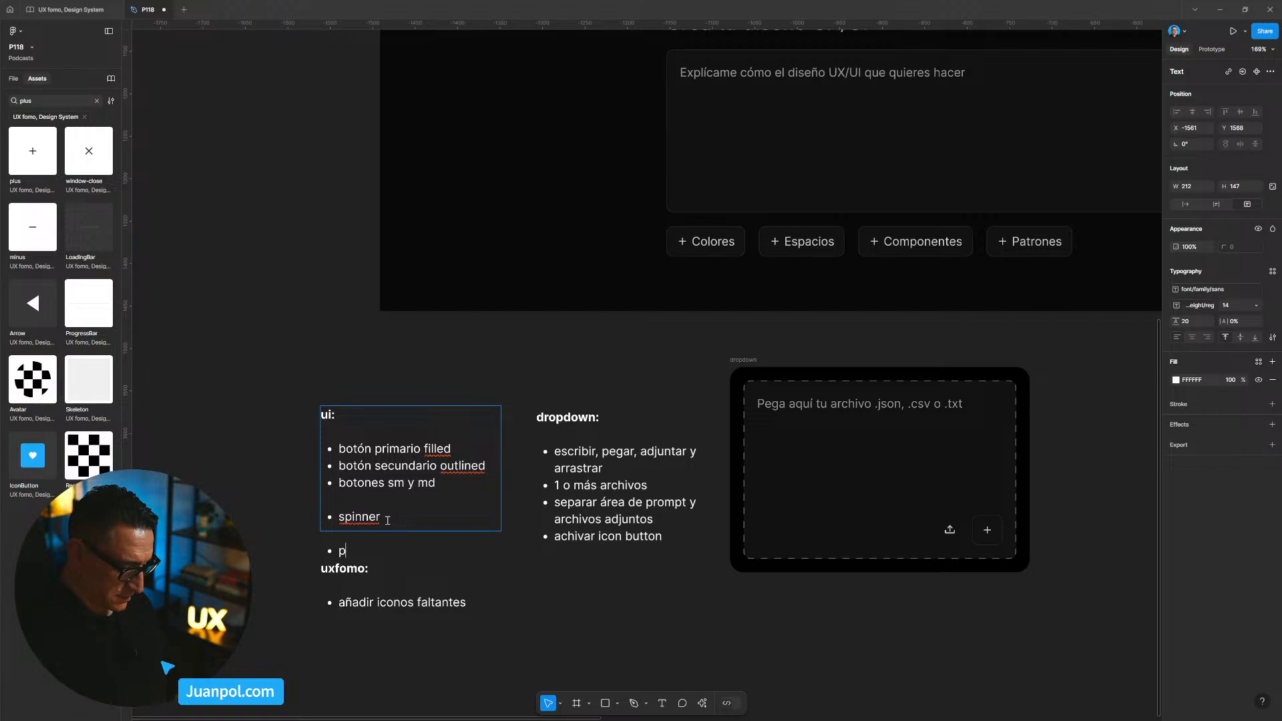
{"action": "type", "text": "paleta de colores"}
{"action": "left_click", "coordinate": [536, 618]}
Move the "dropdown:" and "ui:" notes up level with the dropdown frame's top, and place the "uxfomo:" note below at Y 1755.
{"action": "left_click_drag", "start_coordinate": [419, 615], "coordinate": [420, 649]}
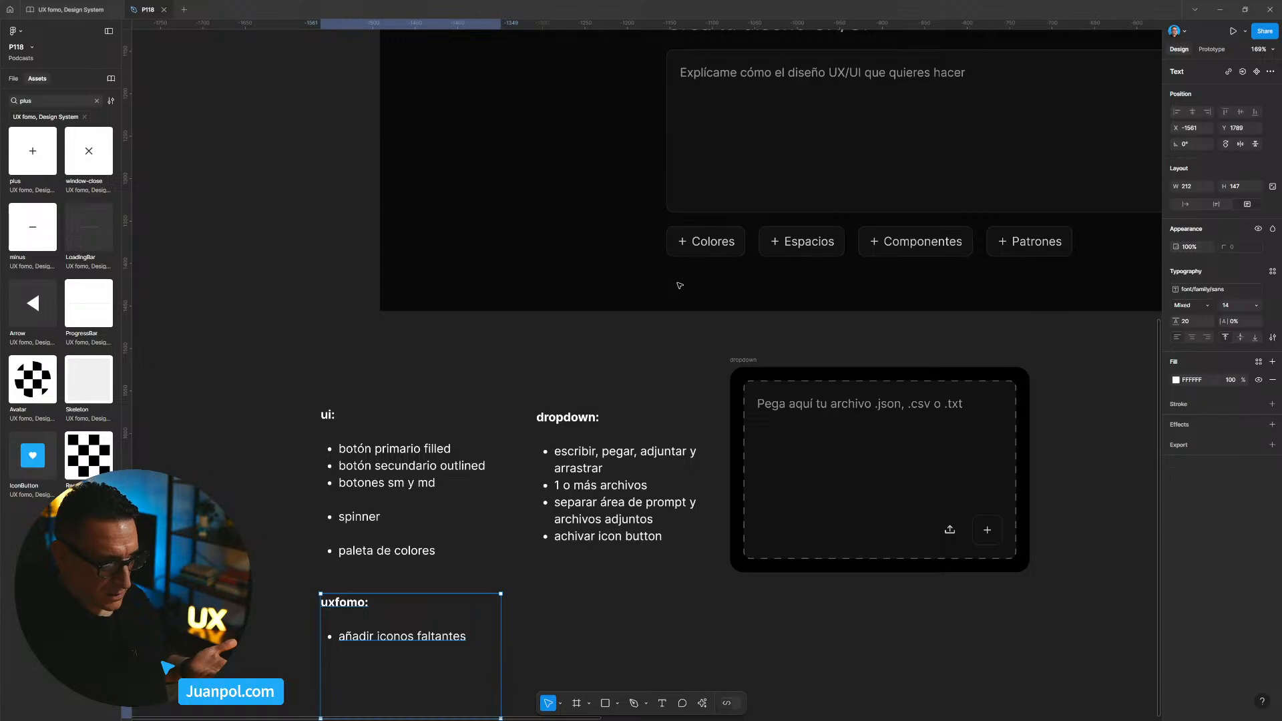
{"action": "scroll", "coordinate": [663, 321], "scroll_direction": "down", "scroll_amount": 3}
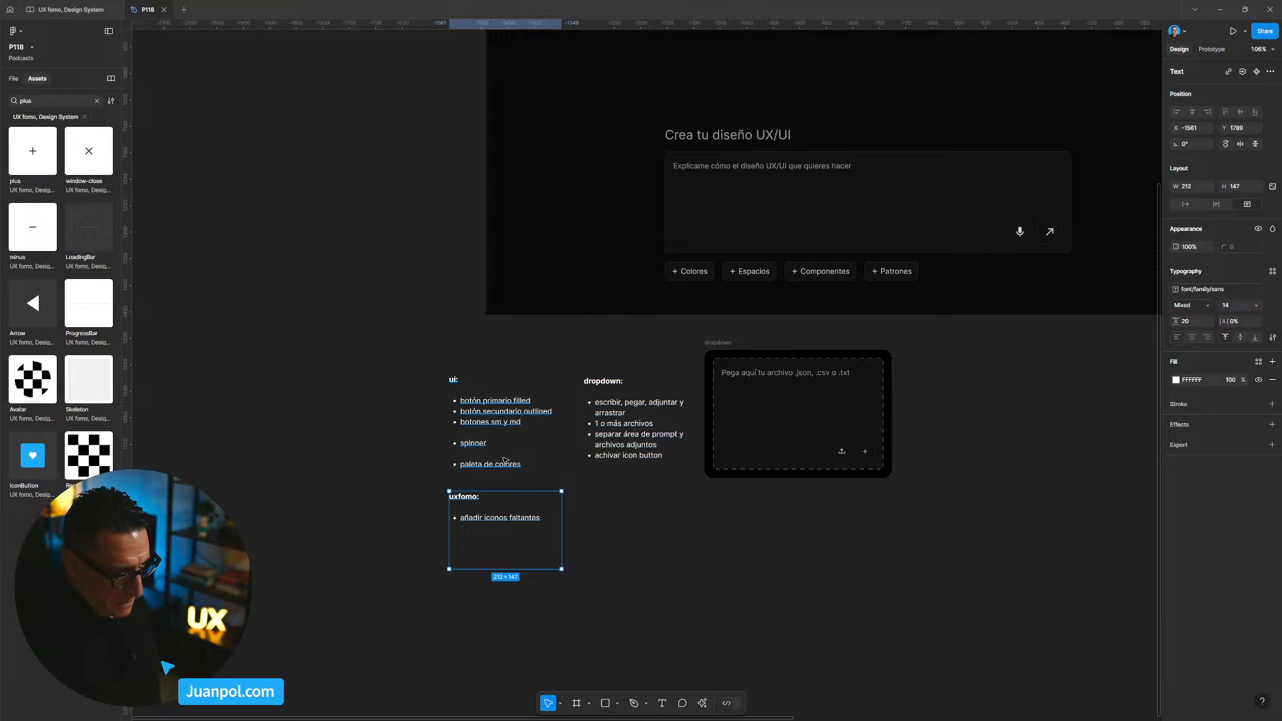
{"action": "left_click_drag", "start_coordinate": [617, 428], "coordinate": [613, 402]}
{"action": "left_click_drag", "start_coordinate": [521, 418], "coordinate": [522, 396]}
{"action": "left_click_drag", "start_coordinate": [475, 518], "coordinate": [477, 499]}
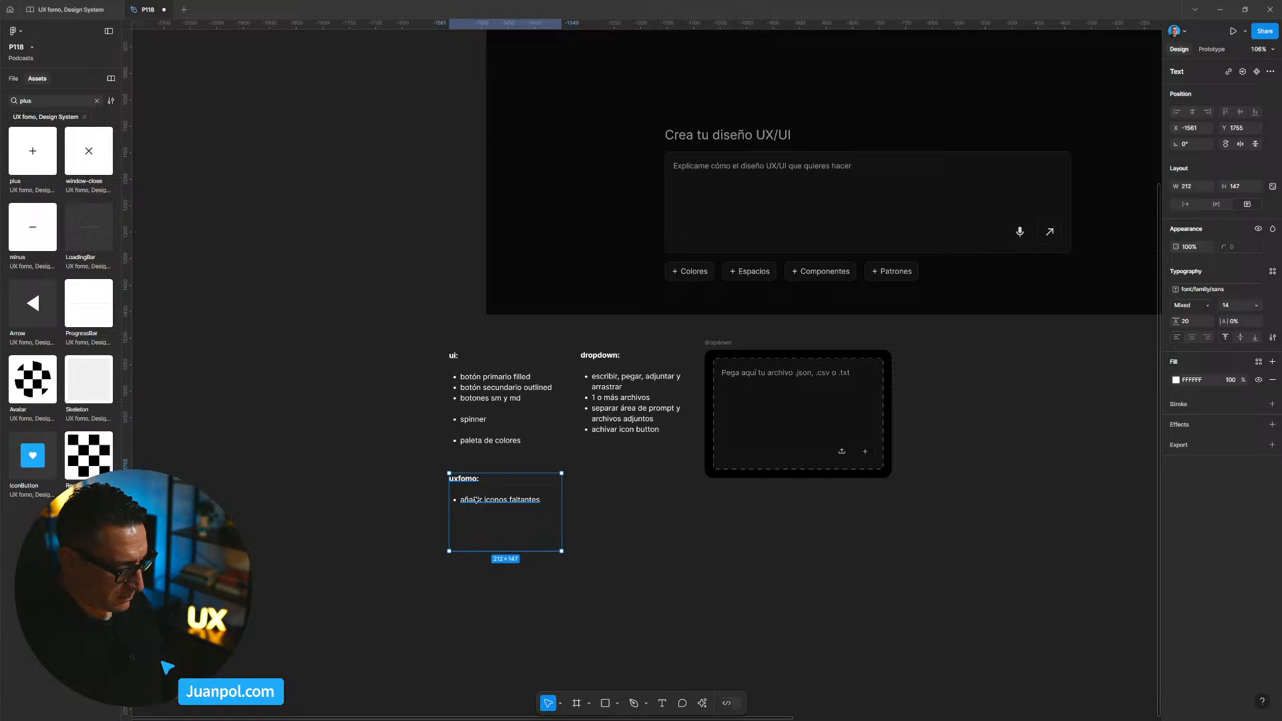
Compare the dark prompt panel and dropdown with the light versions in Frame 1 and Frame 2.
{"action": "left_click_drag", "start_coordinate": [795, 382], "coordinate": [720, 416]}
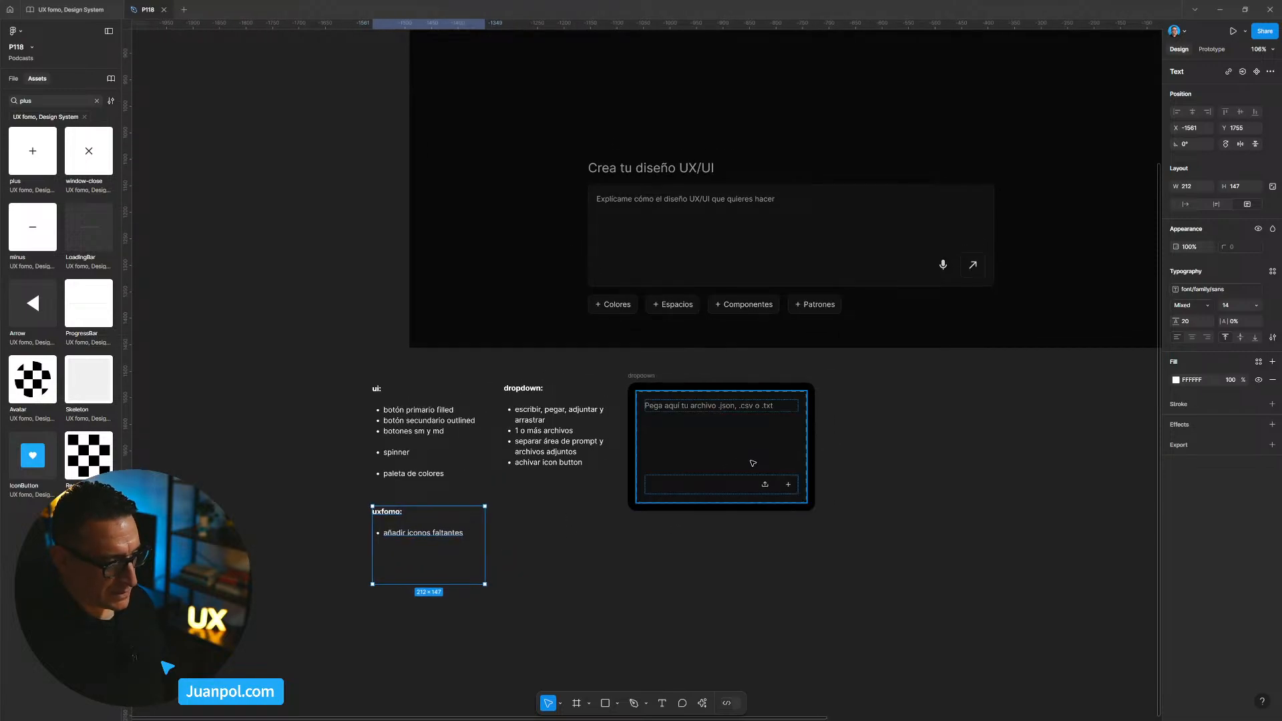
{"action": "scroll", "coordinate": [755, 467], "scroll_direction": "up", "scroll_amount": 3}
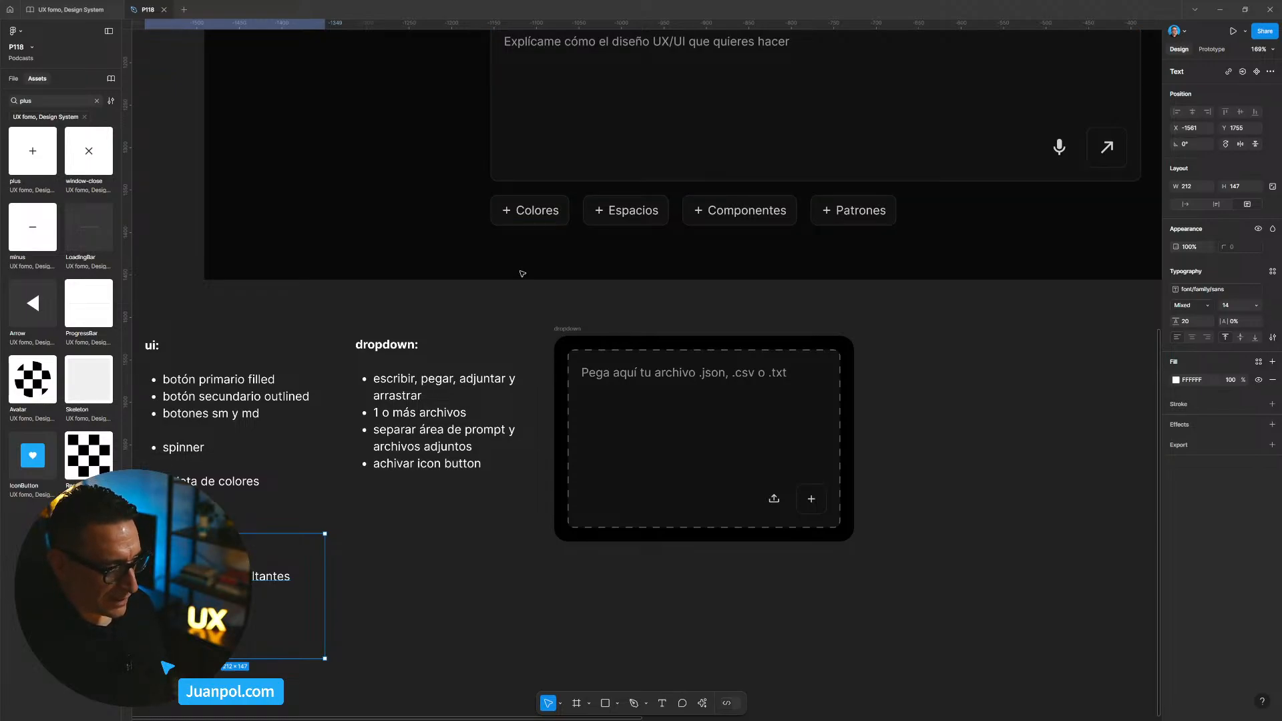
{"action": "scroll", "coordinate": [519, 266], "scroll_direction": "down", "scroll_amount": 1}
{"action": "double_click", "coordinate": [294, 653]}
{"action": "left_click", "coordinate": [592, 627]}
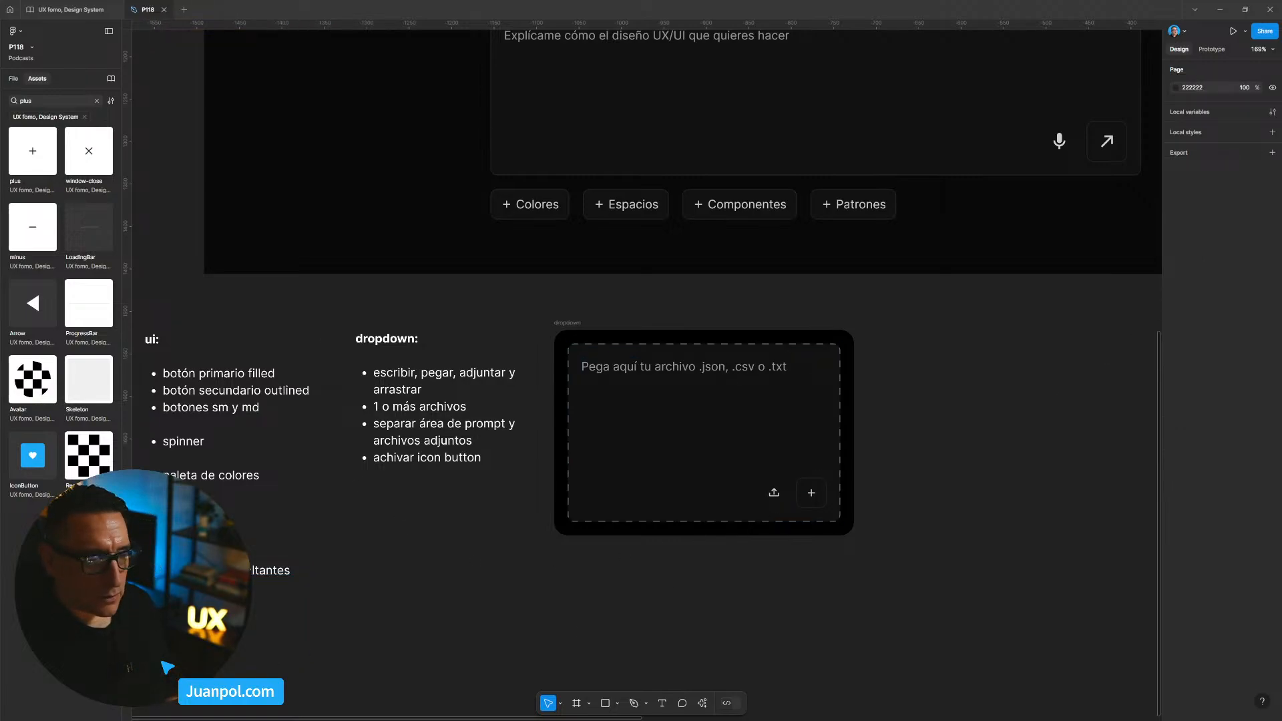
{"action": "scroll", "coordinate": [1074, 475], "scroll_direction": "down", "scroll_amount": 3}
{"action": "left_click_drag", "start_coordinate": [1071, 450], "coordinate": [880, 544]}
{"action": "left_click", "coordinate": [1065, 490]}
{"action": "left_click_drag", "start_coordinate": [1064, 489], "coordinate": [684, 578]}
{"action": "scroll", "coordinate": [849, 555], "scroll_direction": "down", "scroll_amount": 1}
{"action": "left_click_drag", "start_coordinate": [943, 606], "coordinate": [881, 619]}
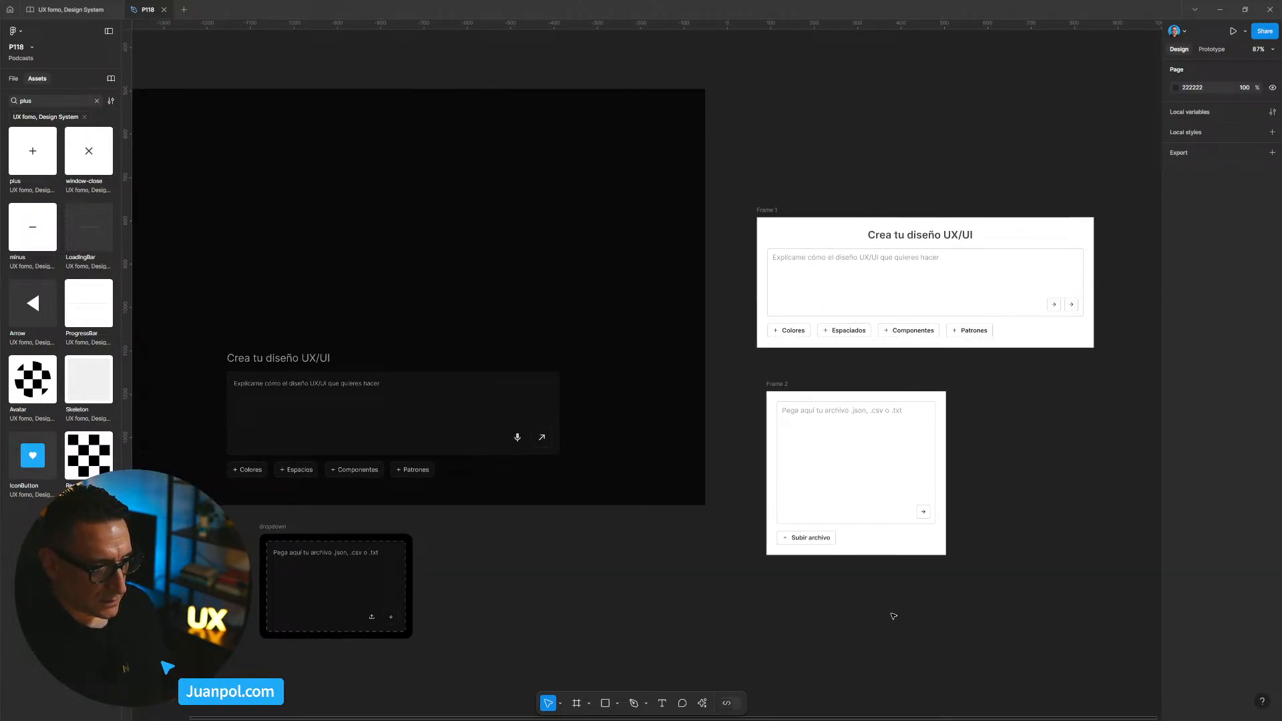
{"action": "scroll", "coordinate": [898, 607], "scroll_direction": "left", "scroll_amount": 5}
{"action": "scroll", "coordinate": [898, 607], "scroll_direction": "down", "scroll_amount": 1}
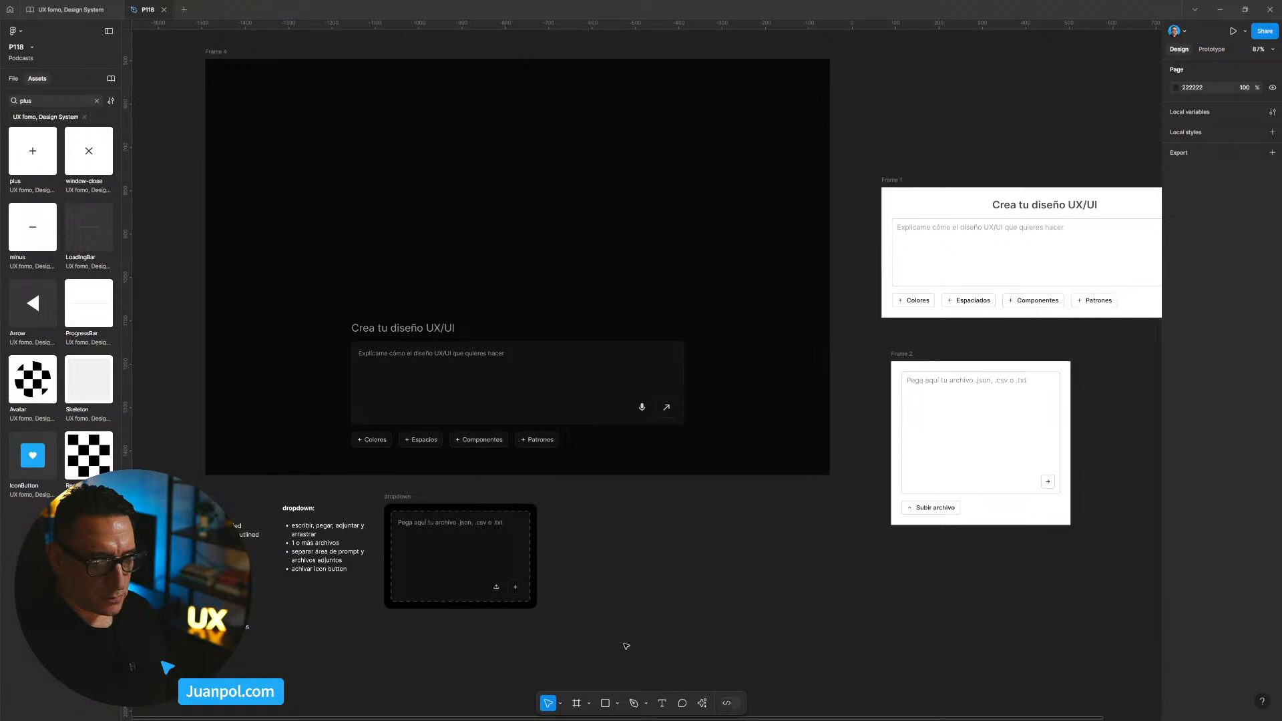
Set the "ui:" note's text box to auto height so that it encloses all its bullets.
{"action": "scroll", "coordinate": [454, 670], "scroll_direction": "up", "scroll_amount": 5}
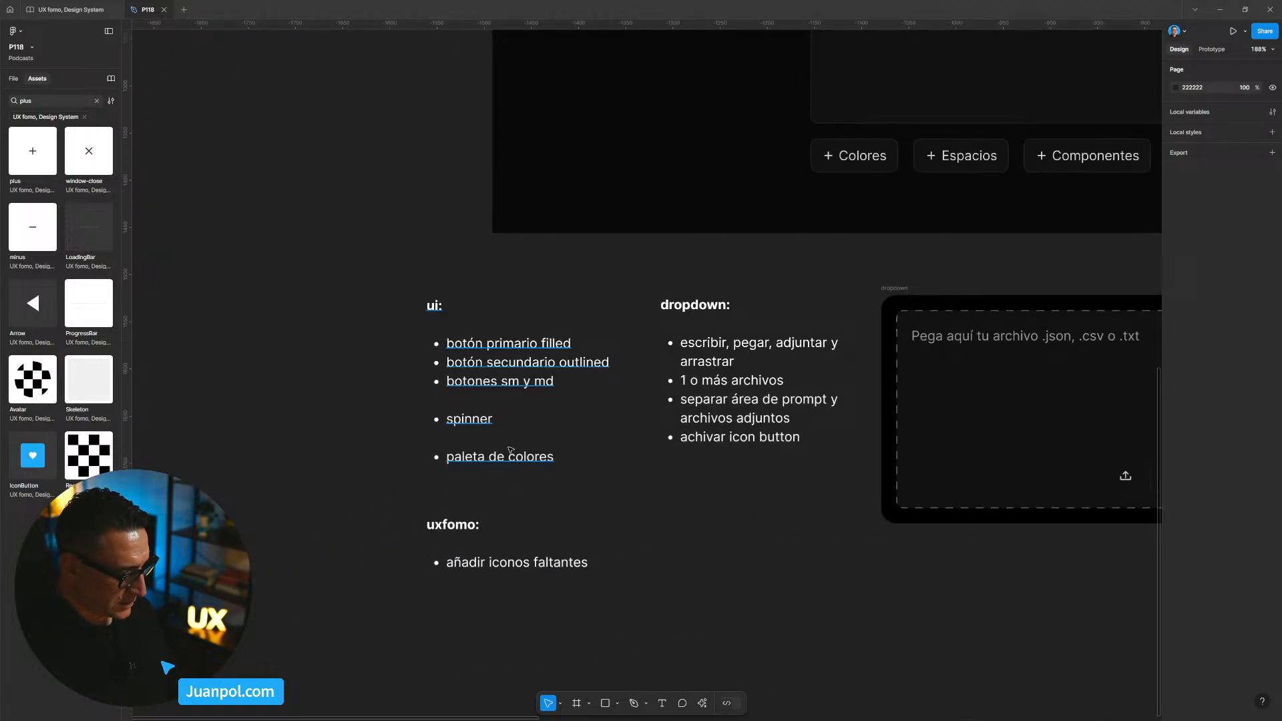
{"action": "double_click", "coordinate": [515, 453]}
{"action": "key", "text": "Escape"}
{"action": "key", "text": "Escape"}
{"action": "left_click", "coordinate": [491, 459]}
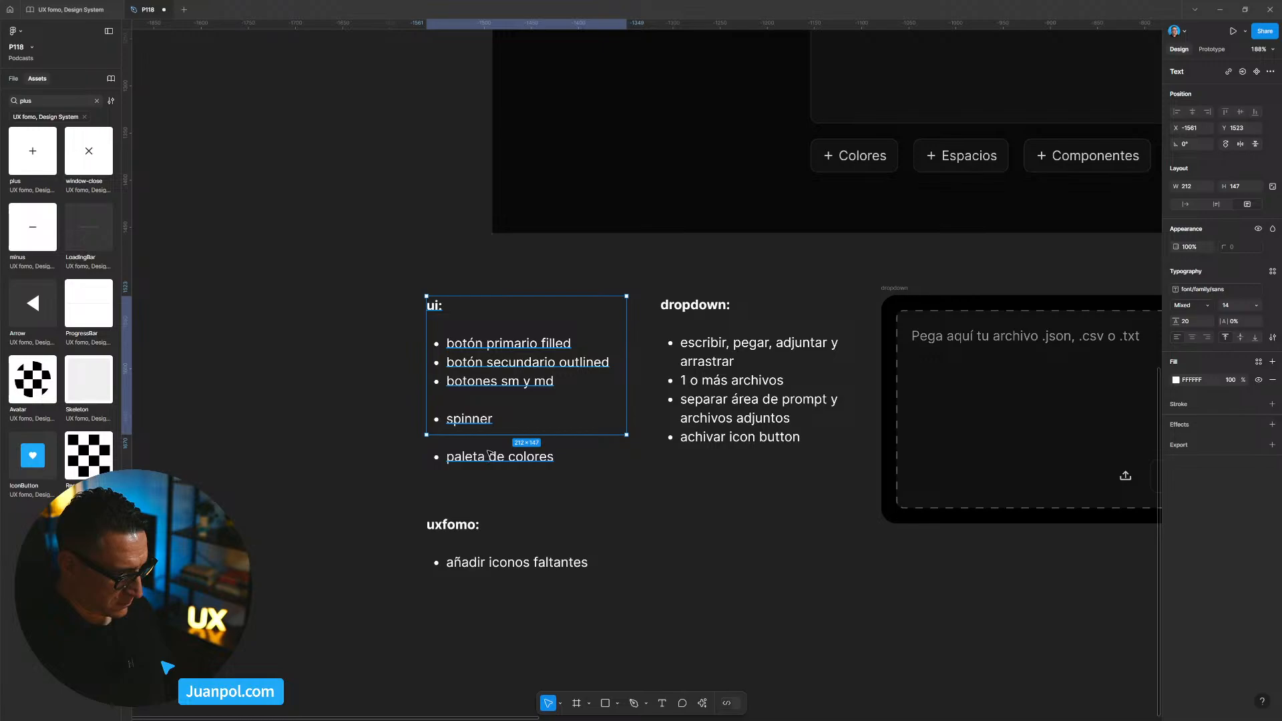
{"action": "double_click", "coordinate": [505, 457]}
Extend the last "ui:" bullet to read "paleta de colores neutral, primarios y semánticos".
{"action": "left_click", "coordinate": [587, 456]}
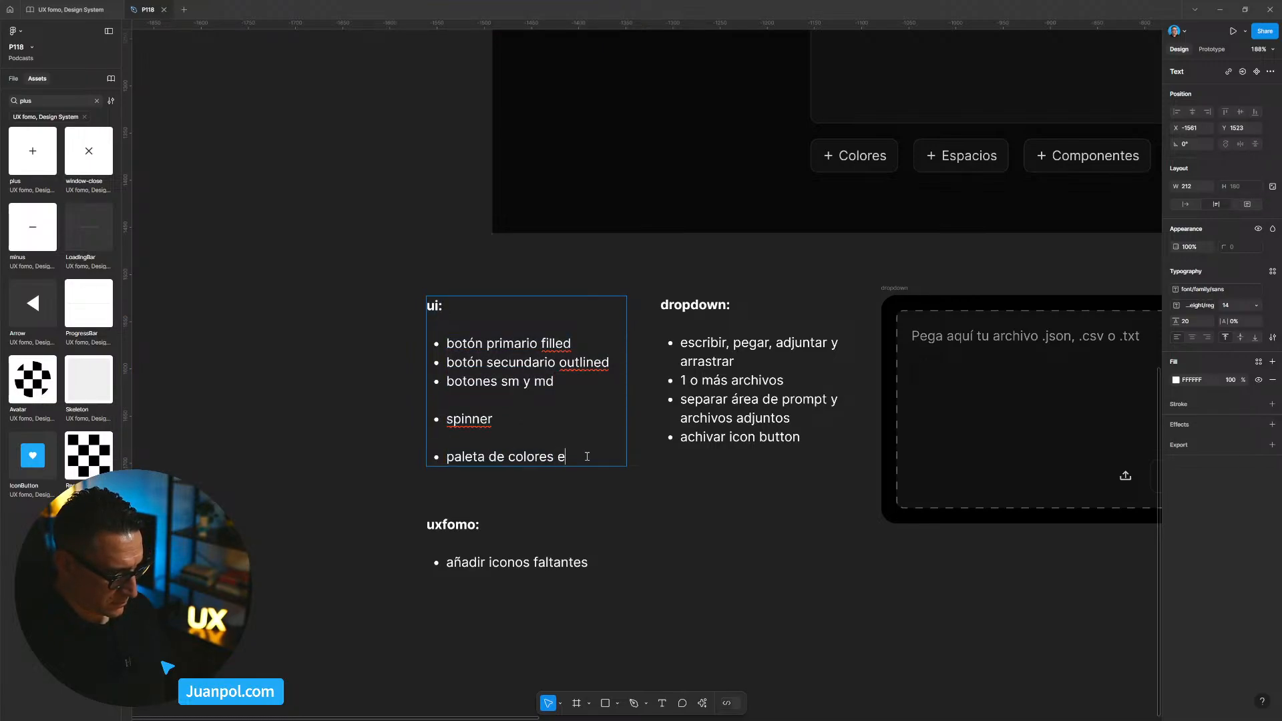
{"action": "type", "text": "neutral"}
{"action": "key", "text": "Return"}
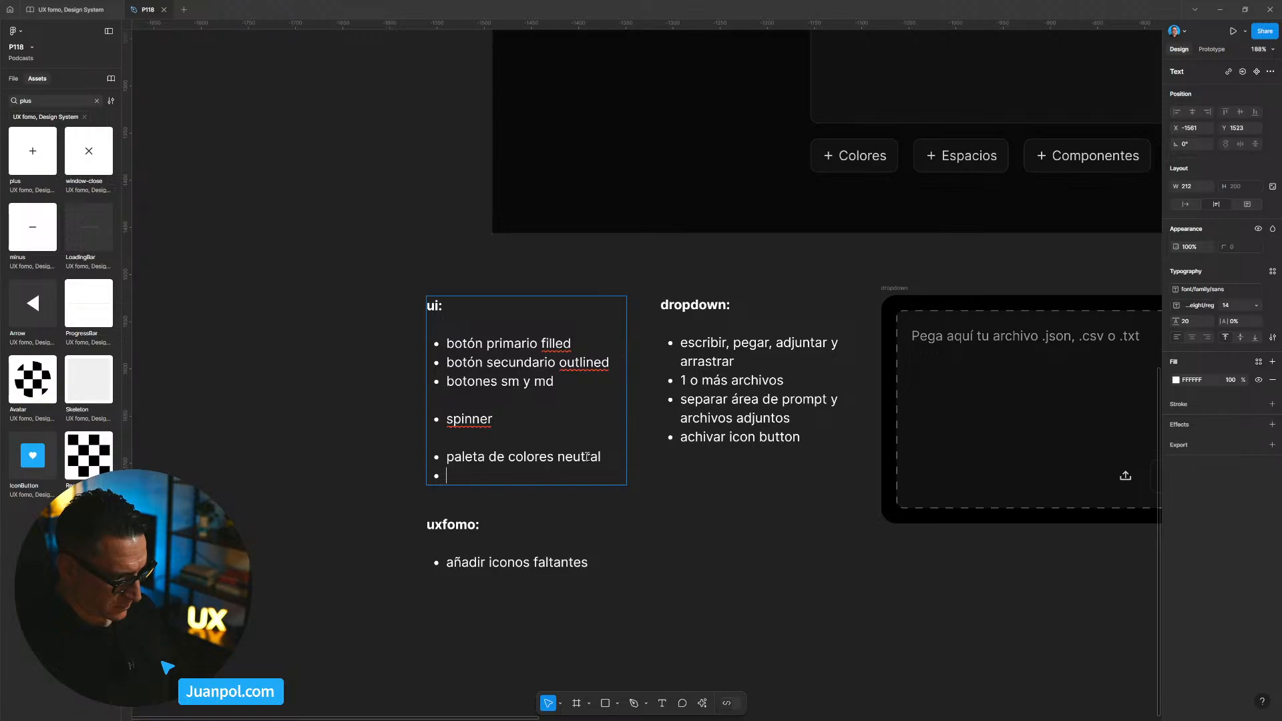
{"action": "key", "text": "BackSpace"}
{"action": "type", "text": ", primarios y se"}
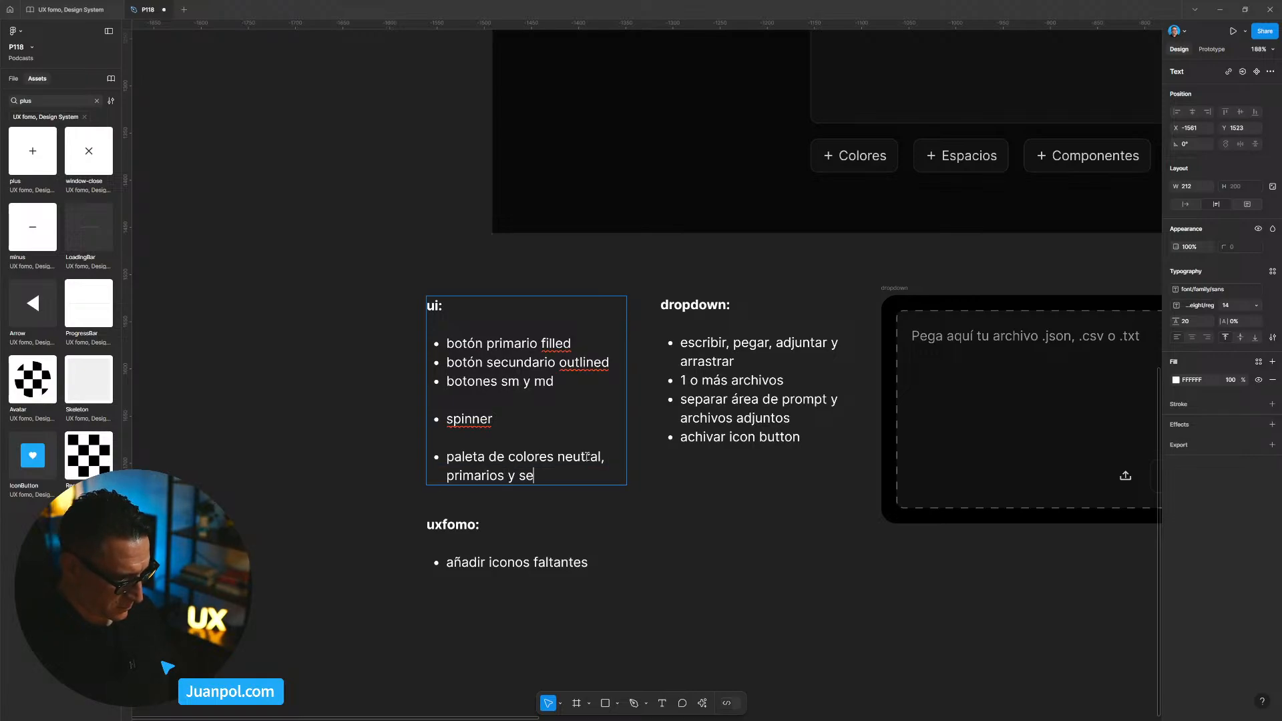
{"action": "type", "text": "mánticos"}
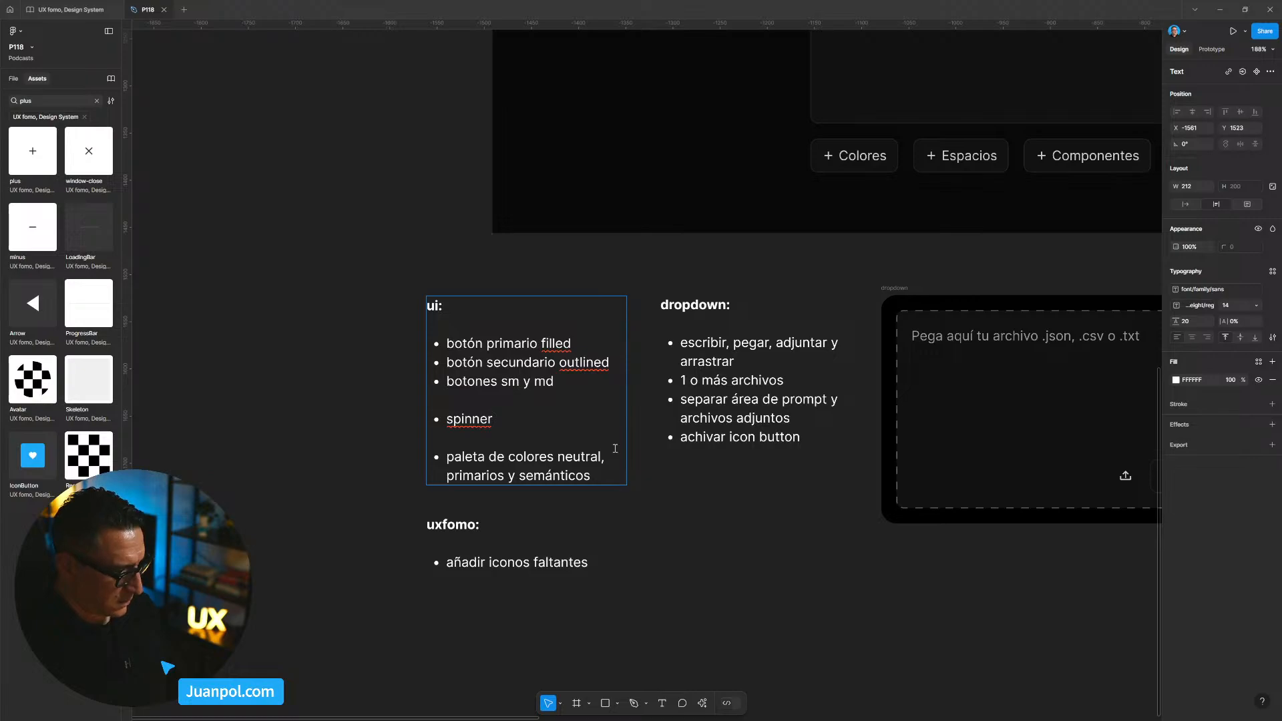
{"action": "left_click", "coordinate": [772, 584]}
{"action": "scroll", "coordinate": [651, 532], "scroll_direction": "down", "scroll_amount": 2}
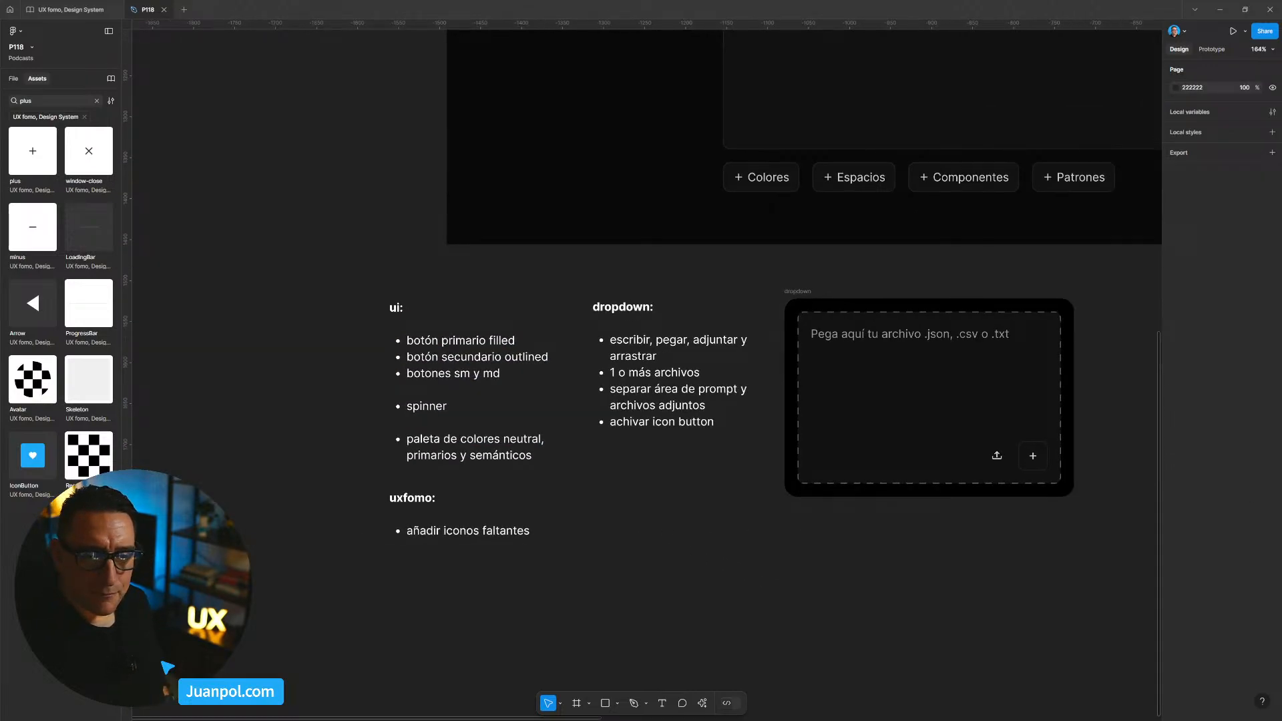